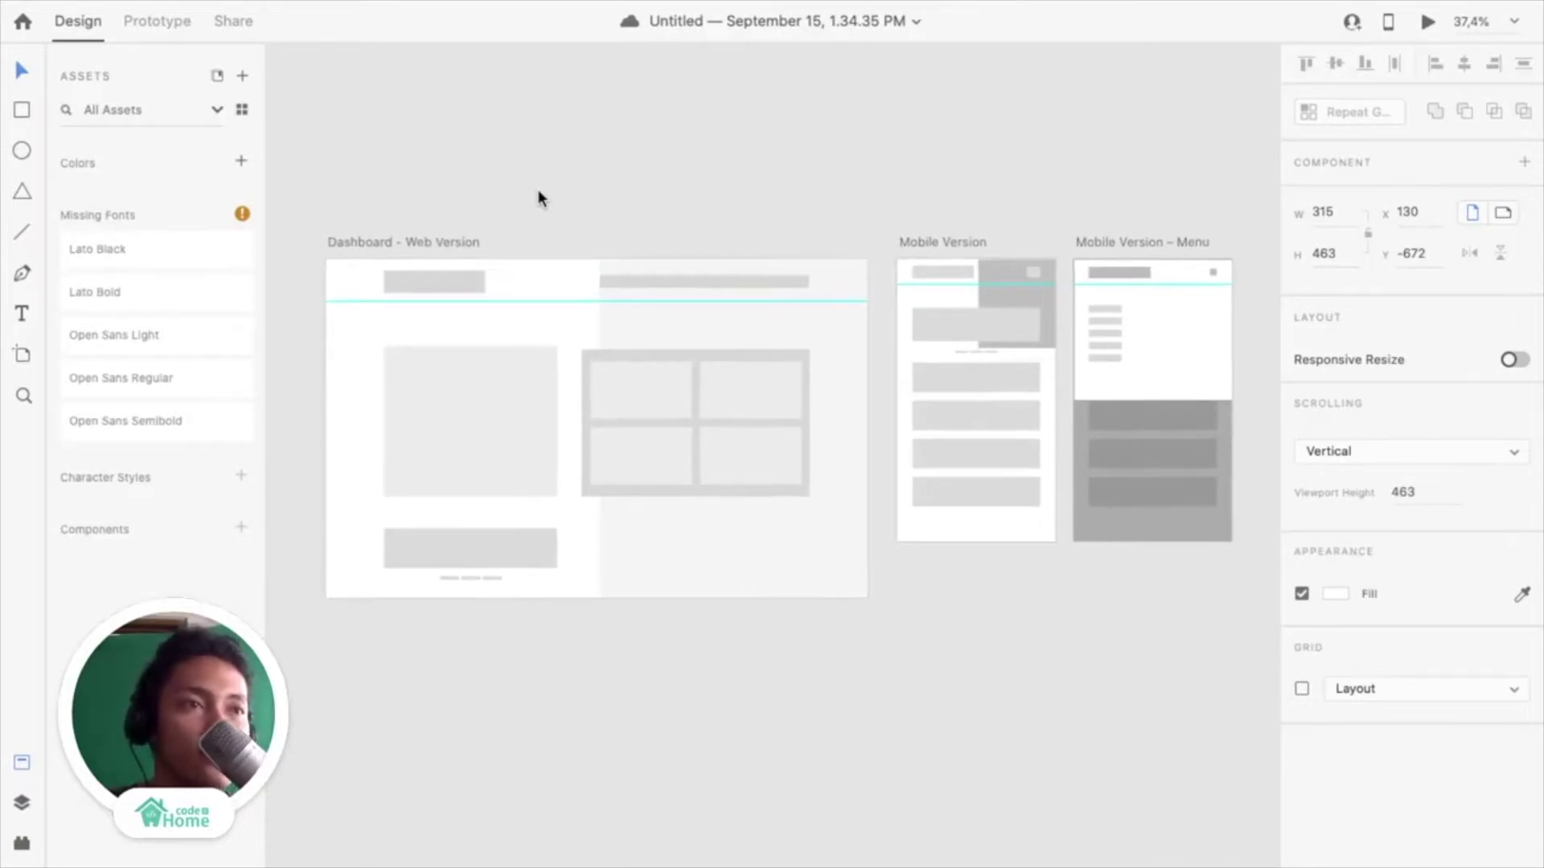
scroll(538, 190, "down", 2)
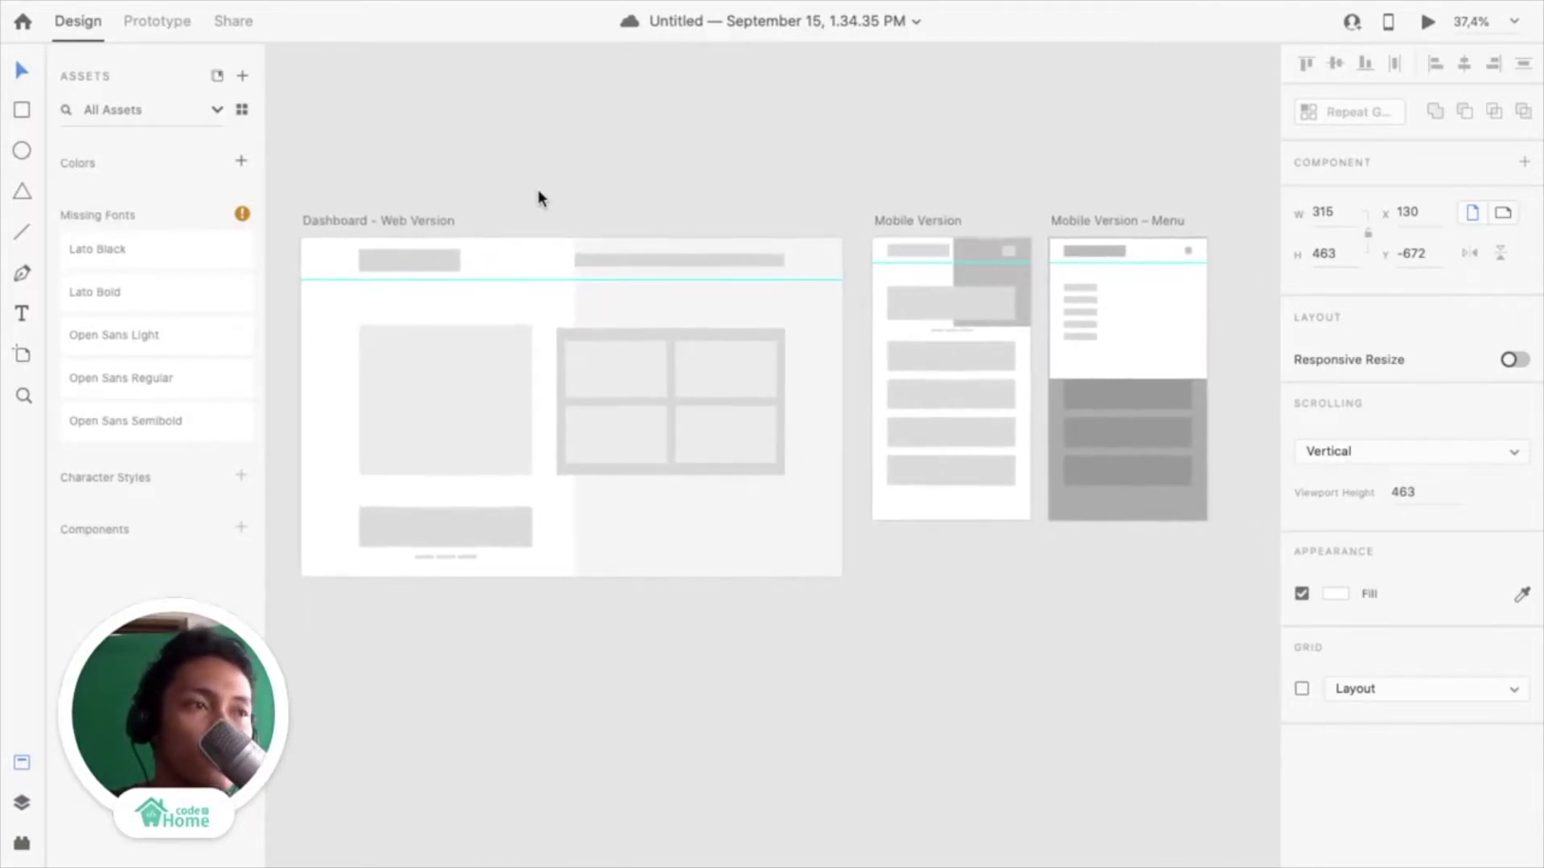
Examine the dashboard and mobile wireframes and the prepared image, text, color palette and icon artboards
scroll(539, 193, "up", 1)
scroll(538, 198, "left", 3)
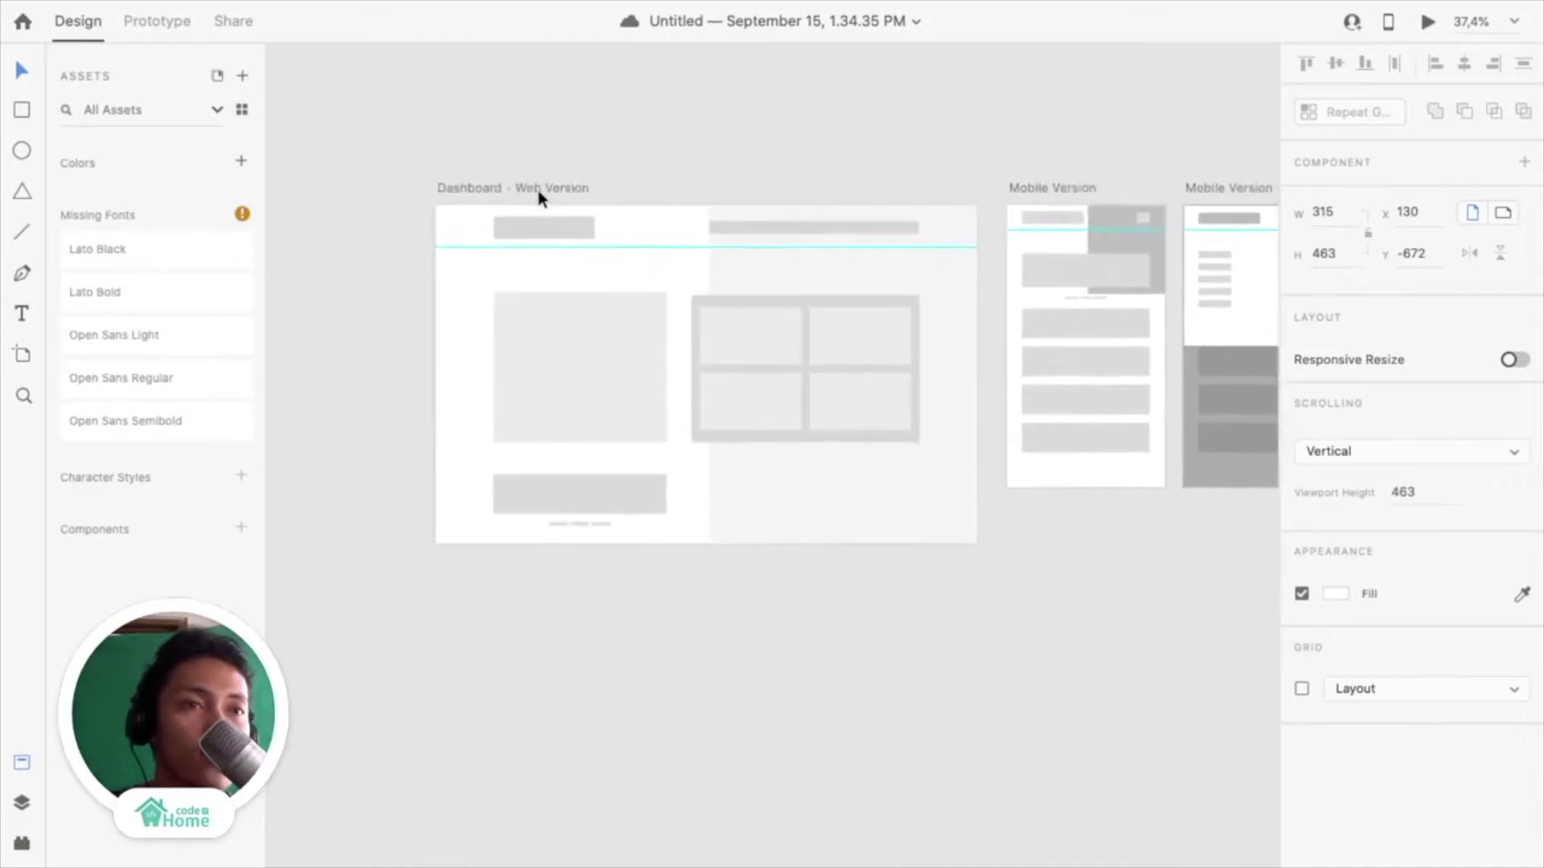
scroll(538, 198, "up", 2)
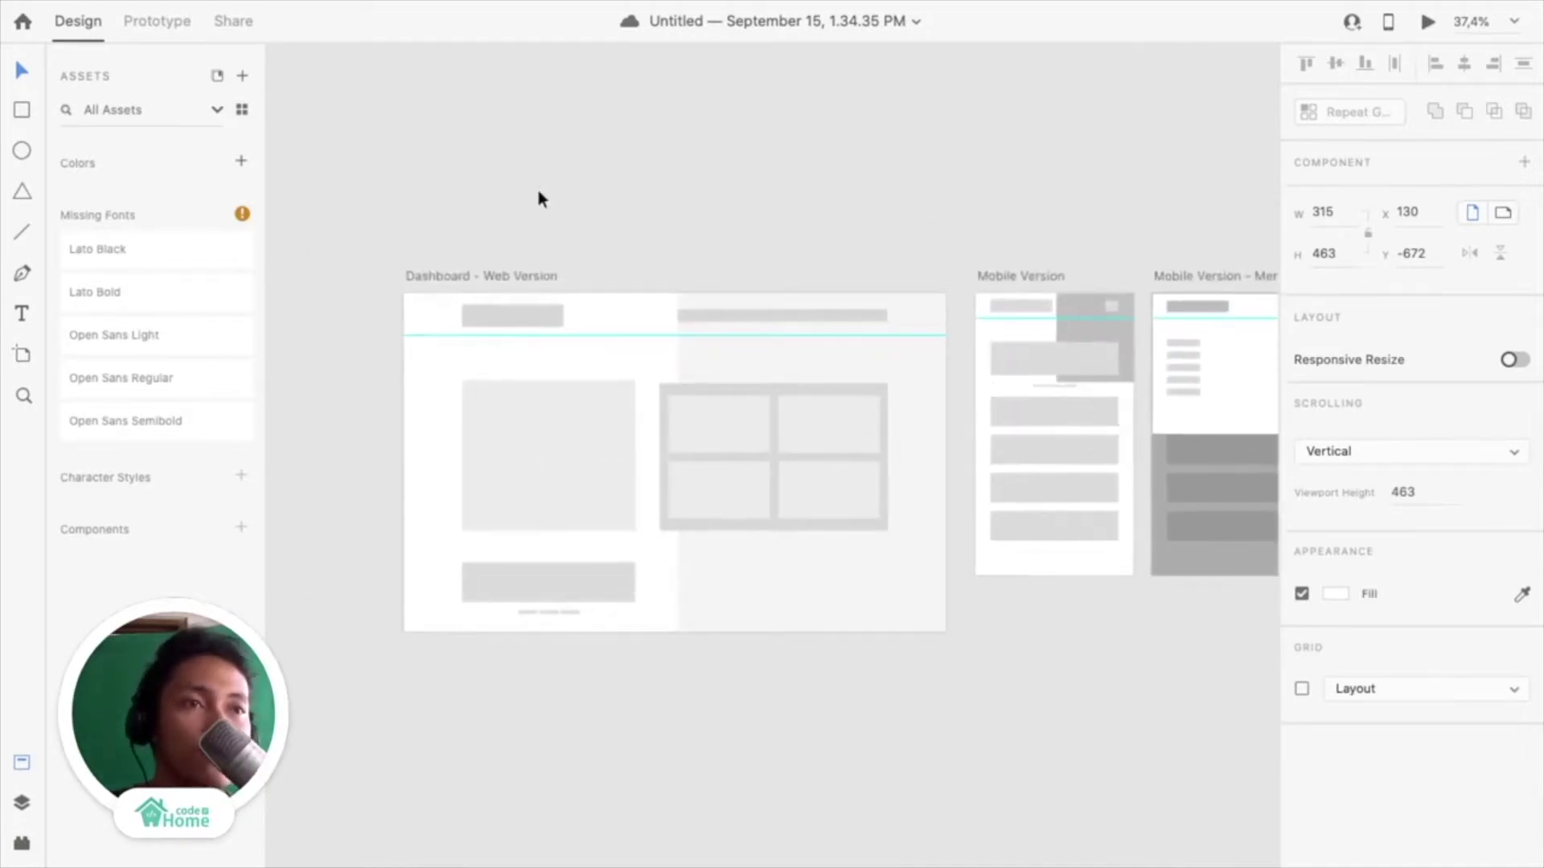
scroll(539, 198, "left", 15)
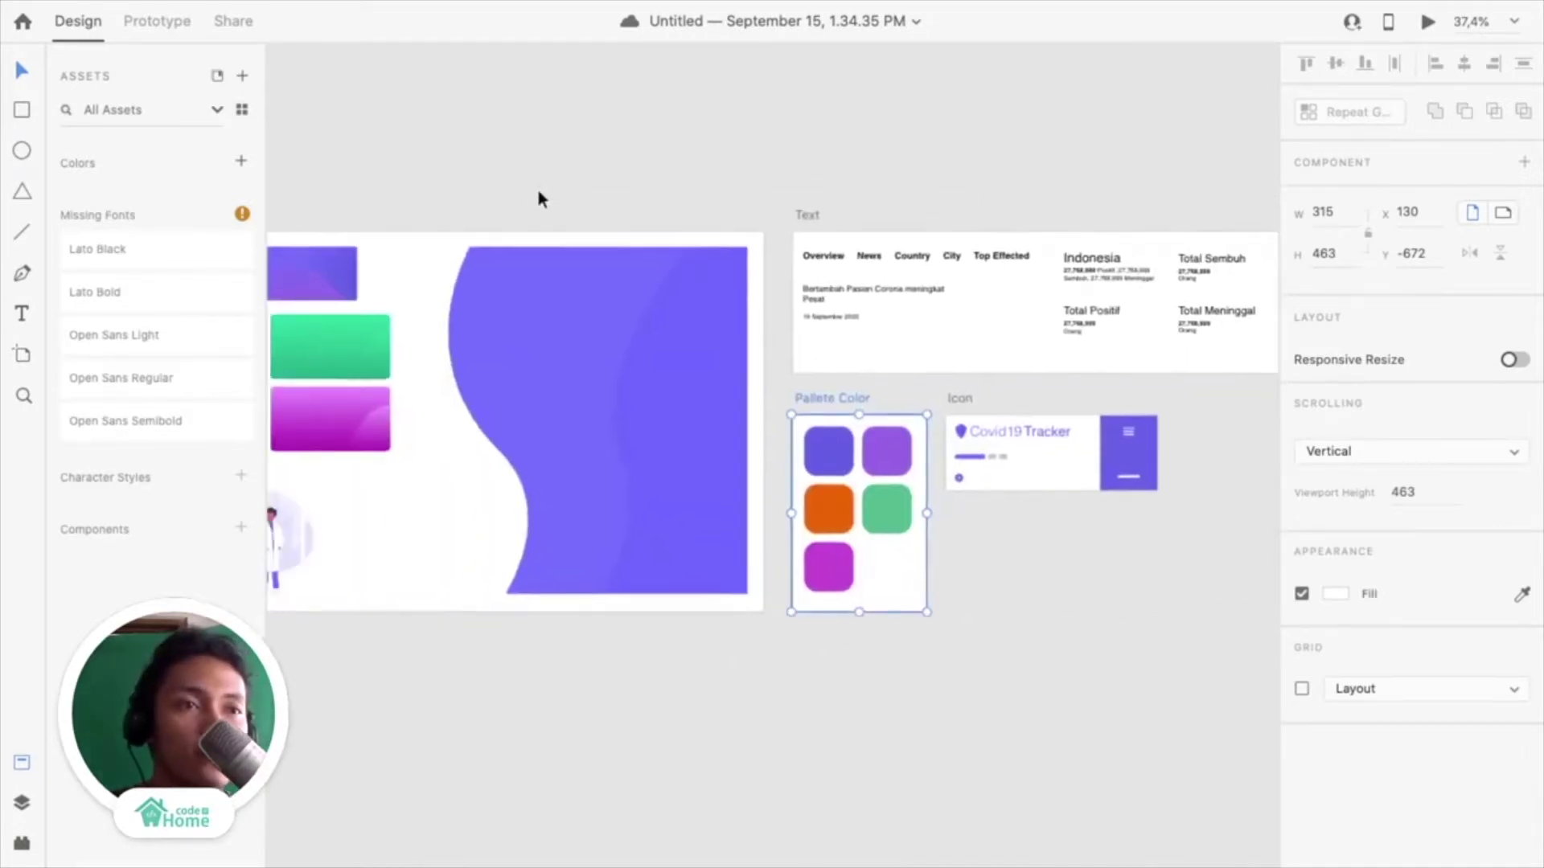
scroll(556, 300, "left", 2)
scroll(812, 330, "right", 8)
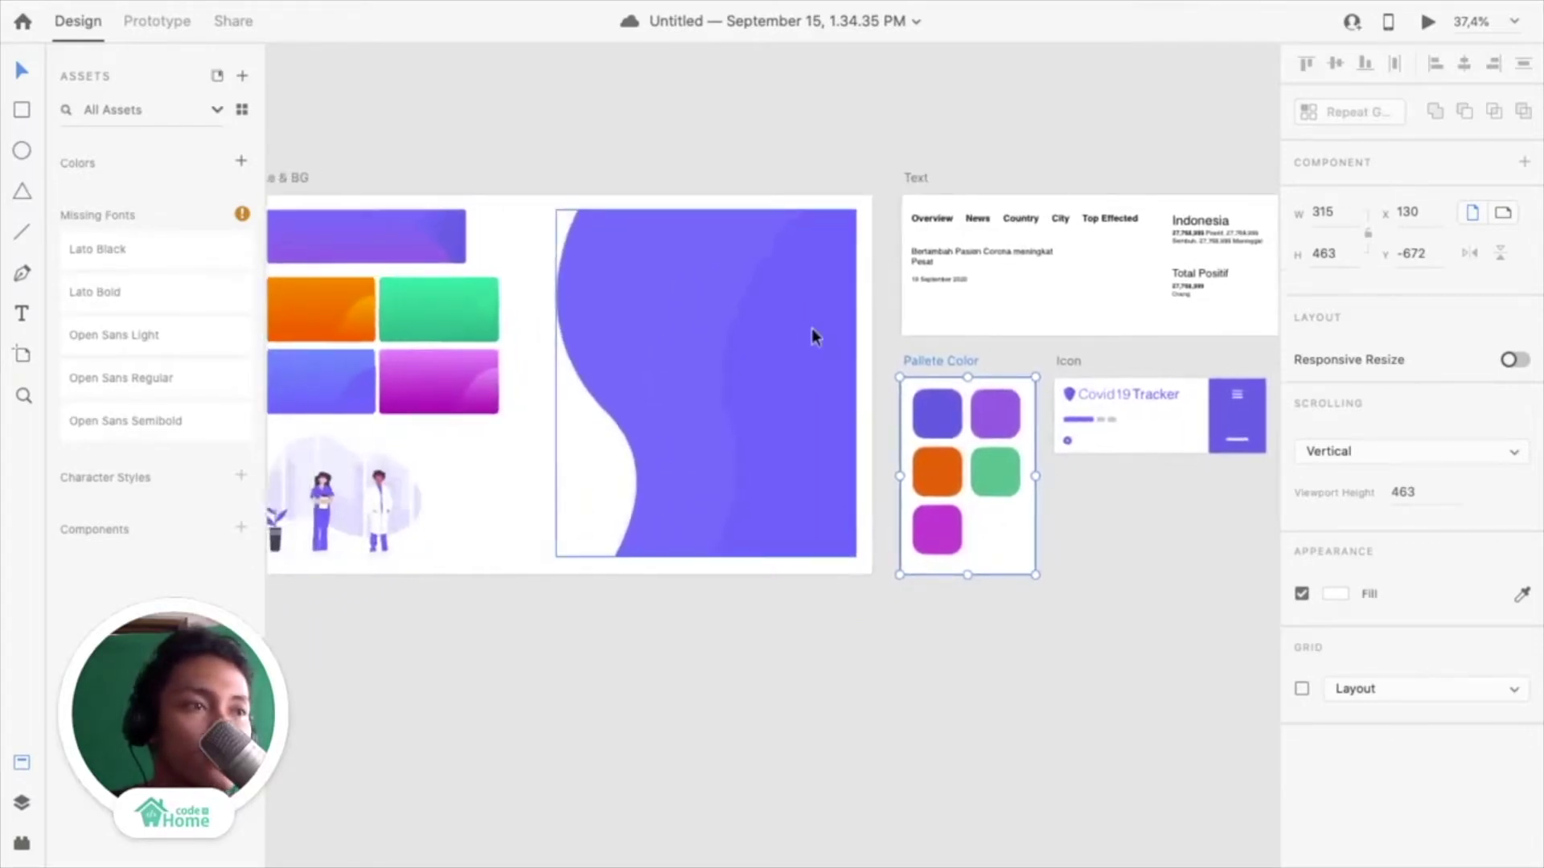
scroll(963, 295, "up", 5)
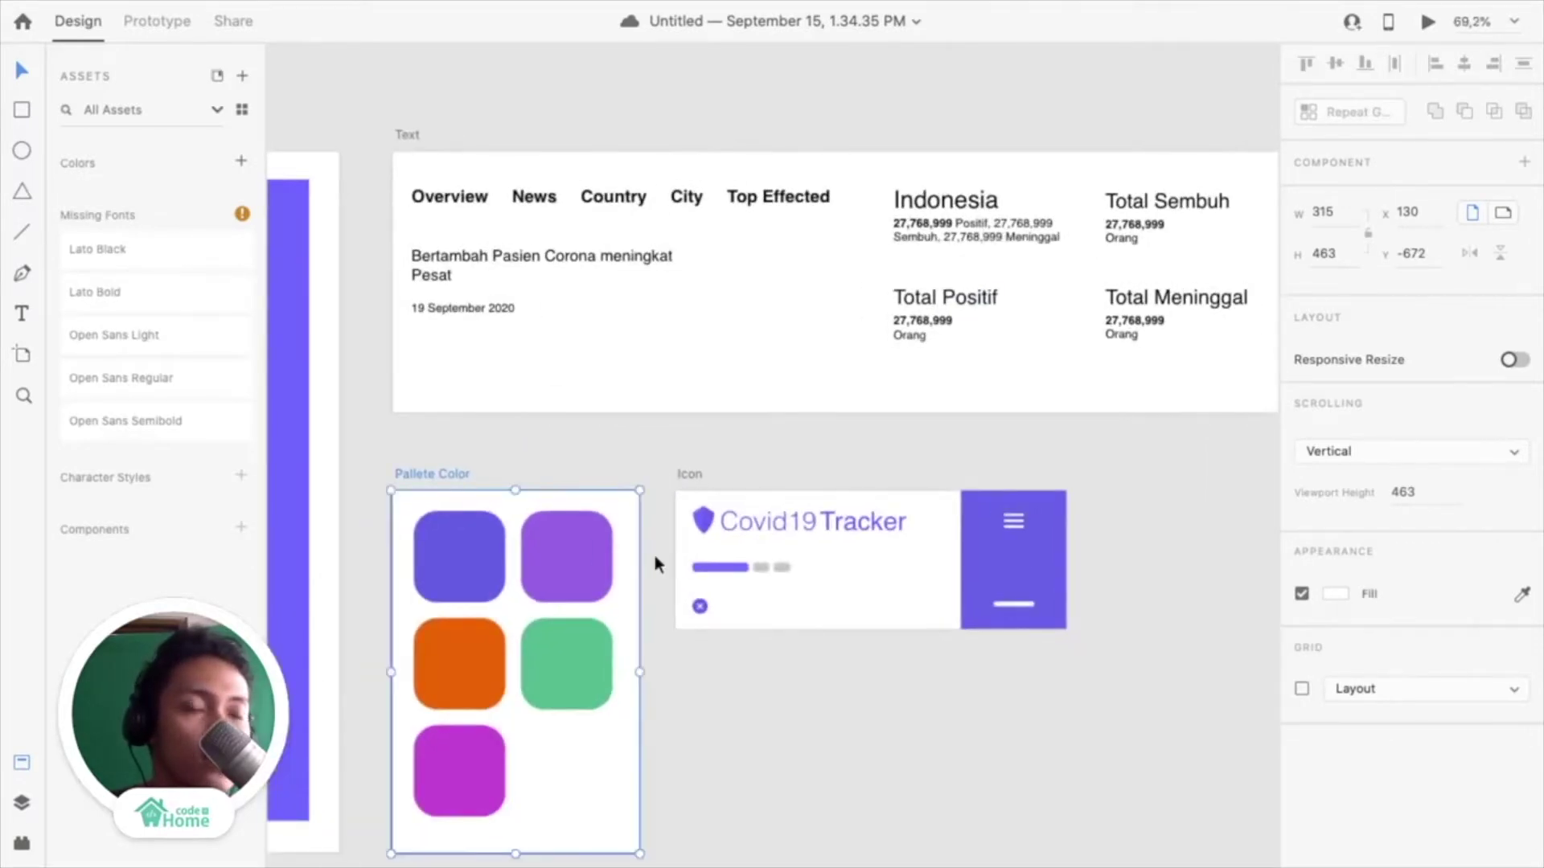
scroll(551, 487, "down", 3)
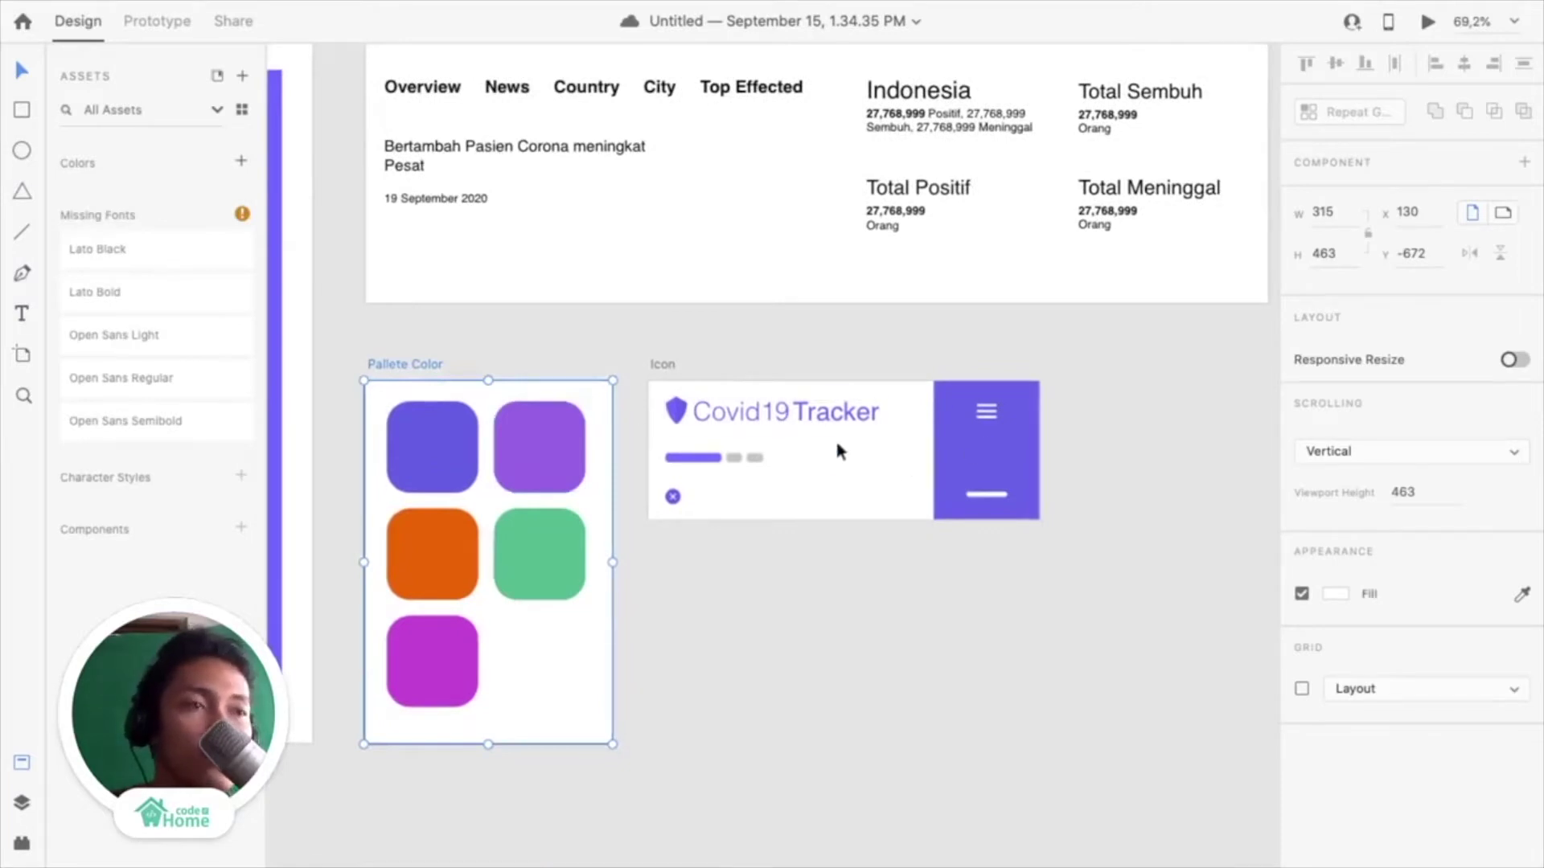
scroll(826, 593, "down", 2)
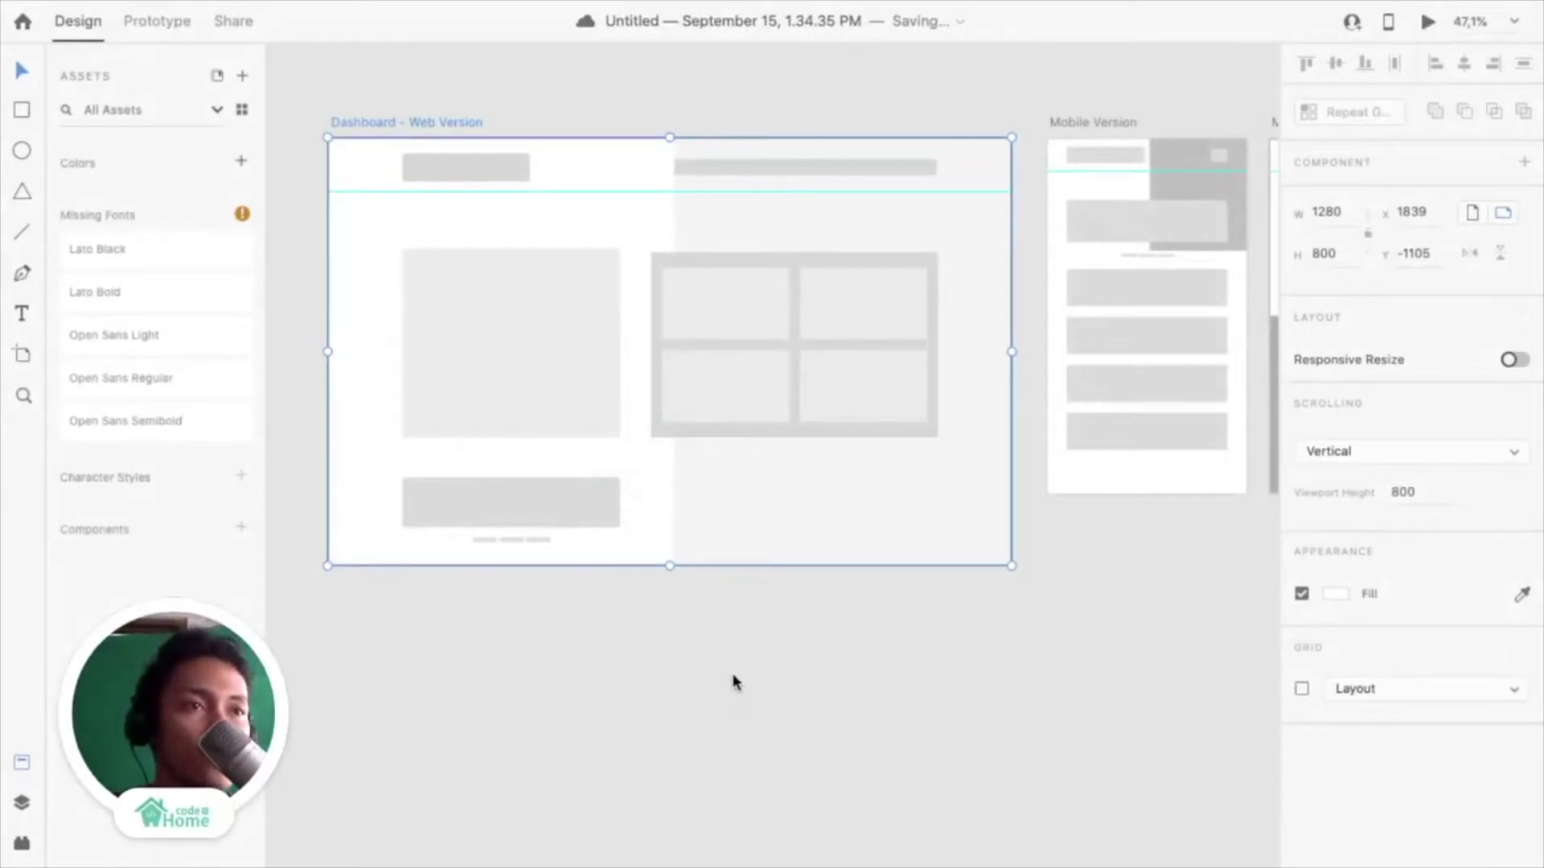
Duplicate the Dashboard - Web Version artboard and place the copy directly below the original
left_click(520, 88)
left_click(456, 118)
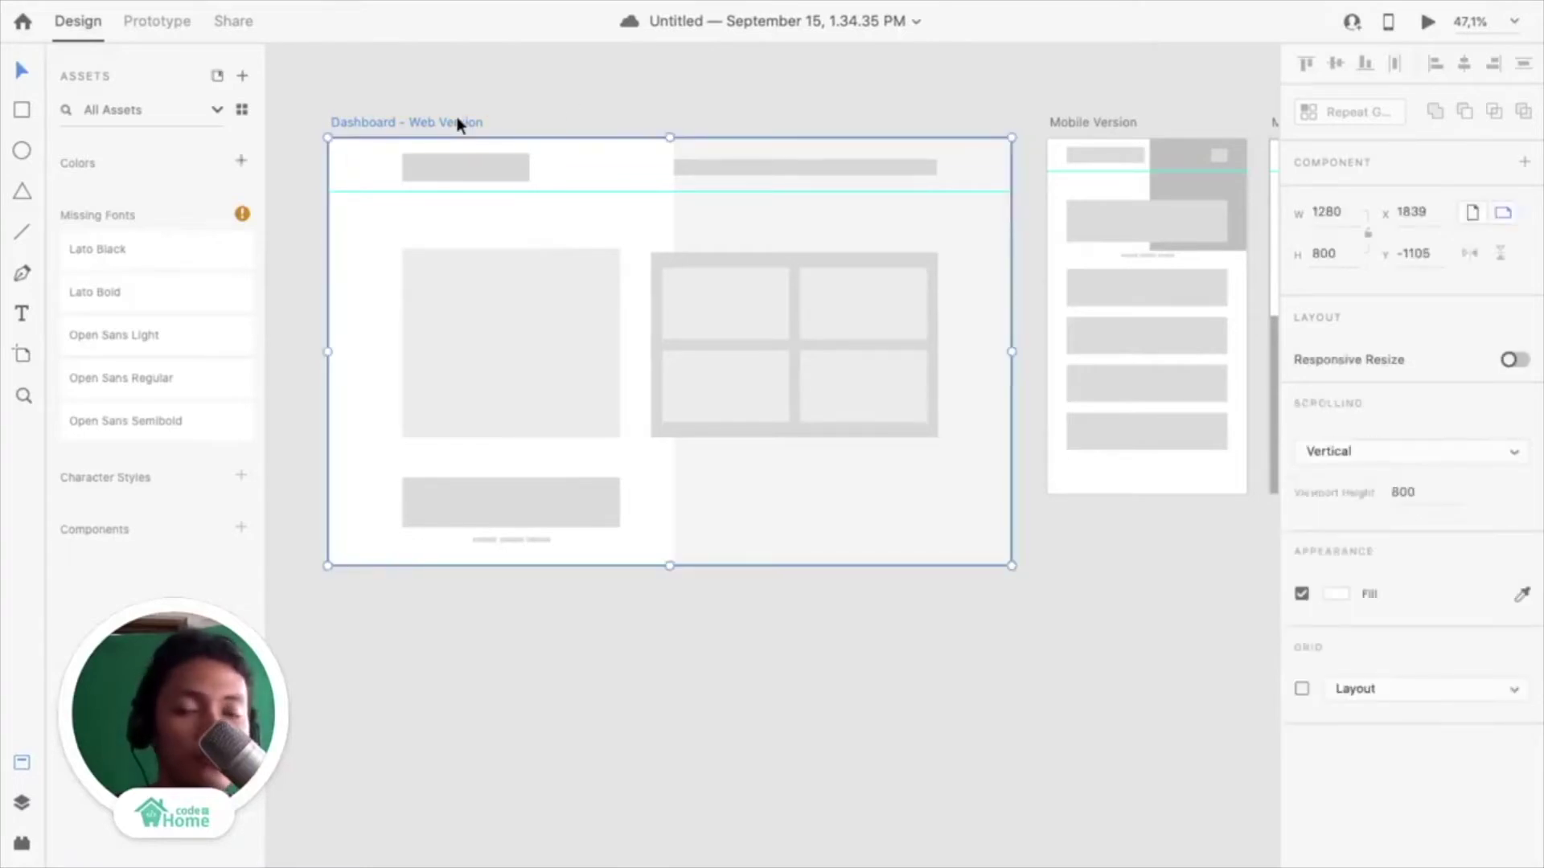
left_click_drag(457, 117, 438, 382)
left_click_drag(399, 629, 403, 596)
left_click(553, 97)
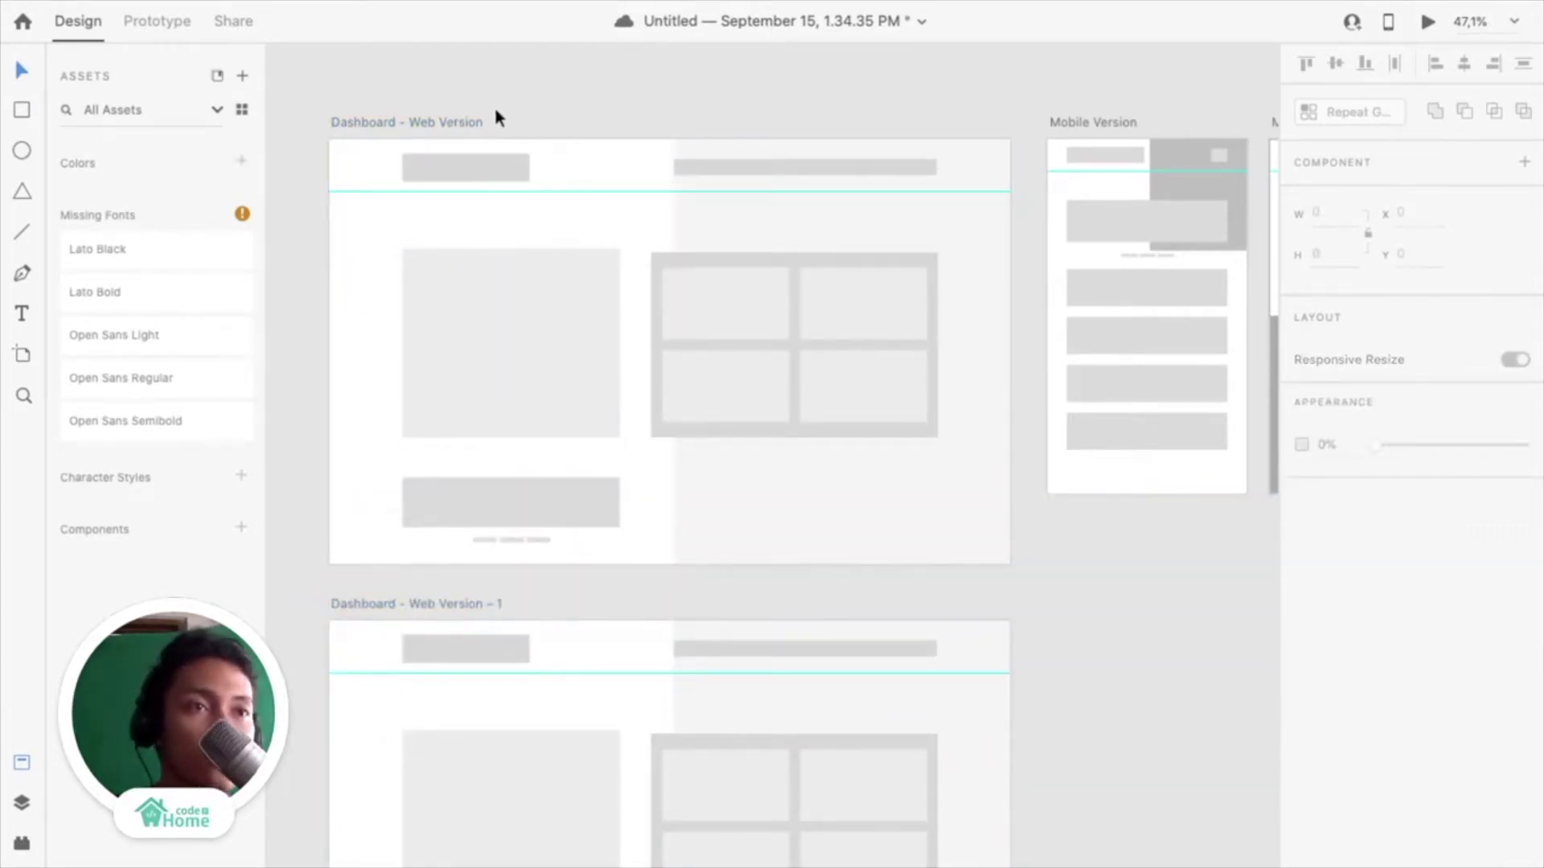
left_click(457, 120)
left_click(434, 114)
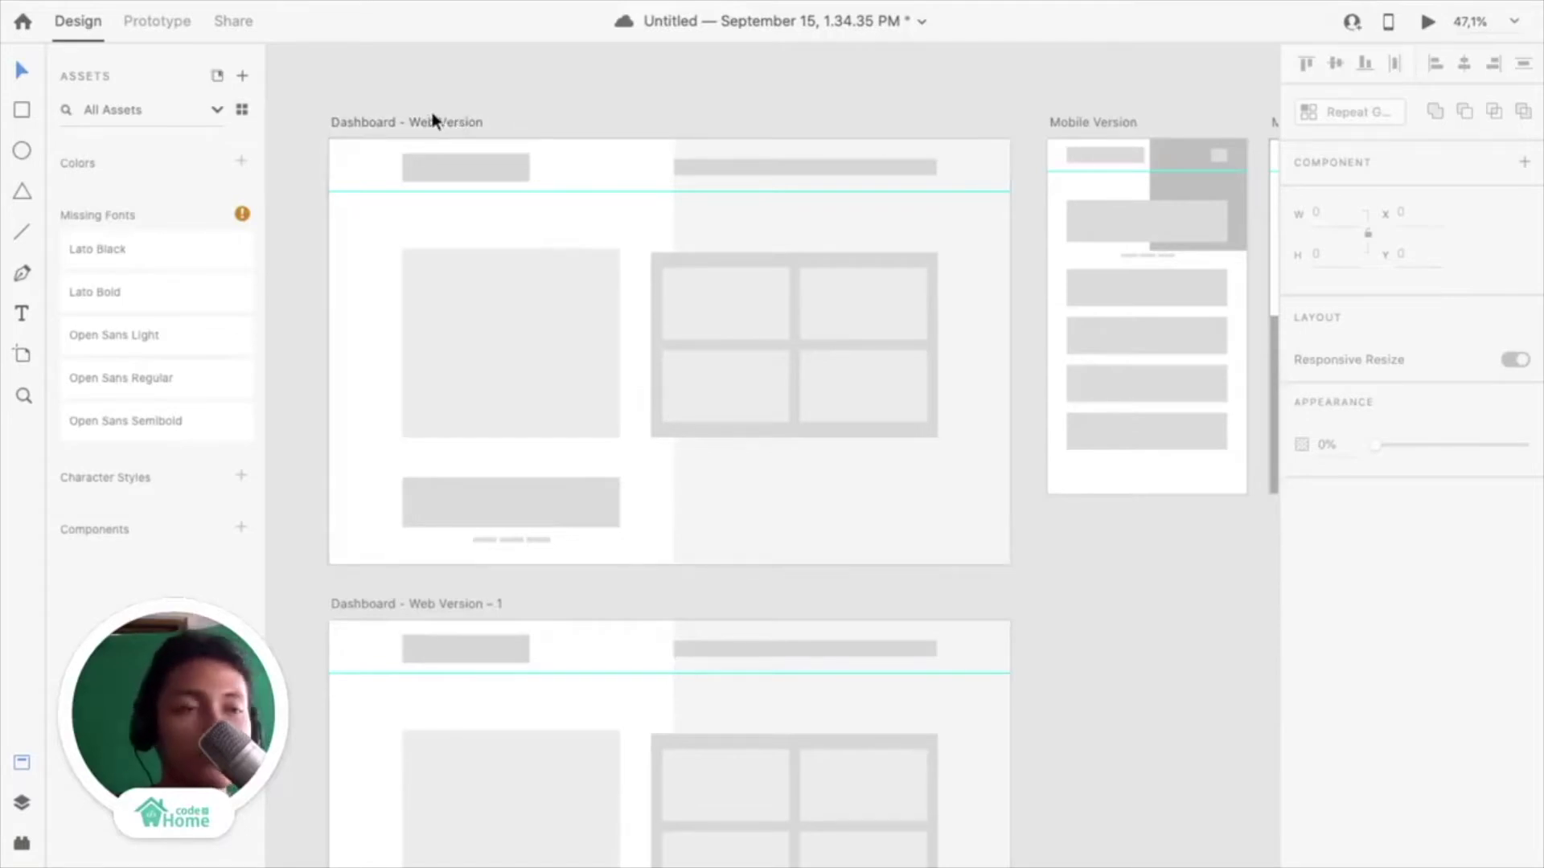
scroll(713, 158, "right", 4)
scroll(713, 158, "left", 4)
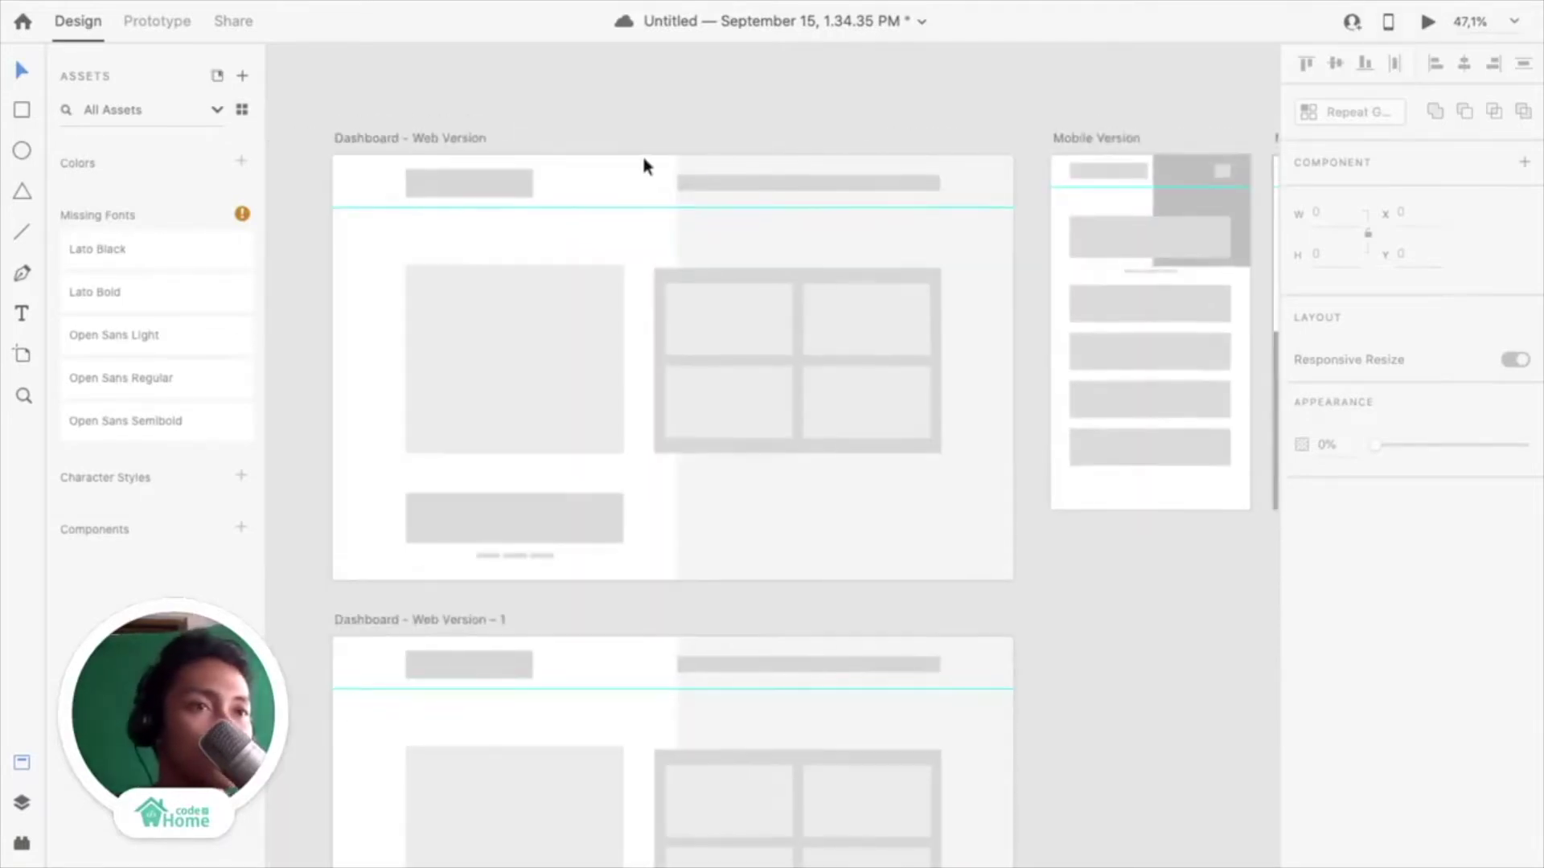
left_click(461, 134)
key("ctrl+d")
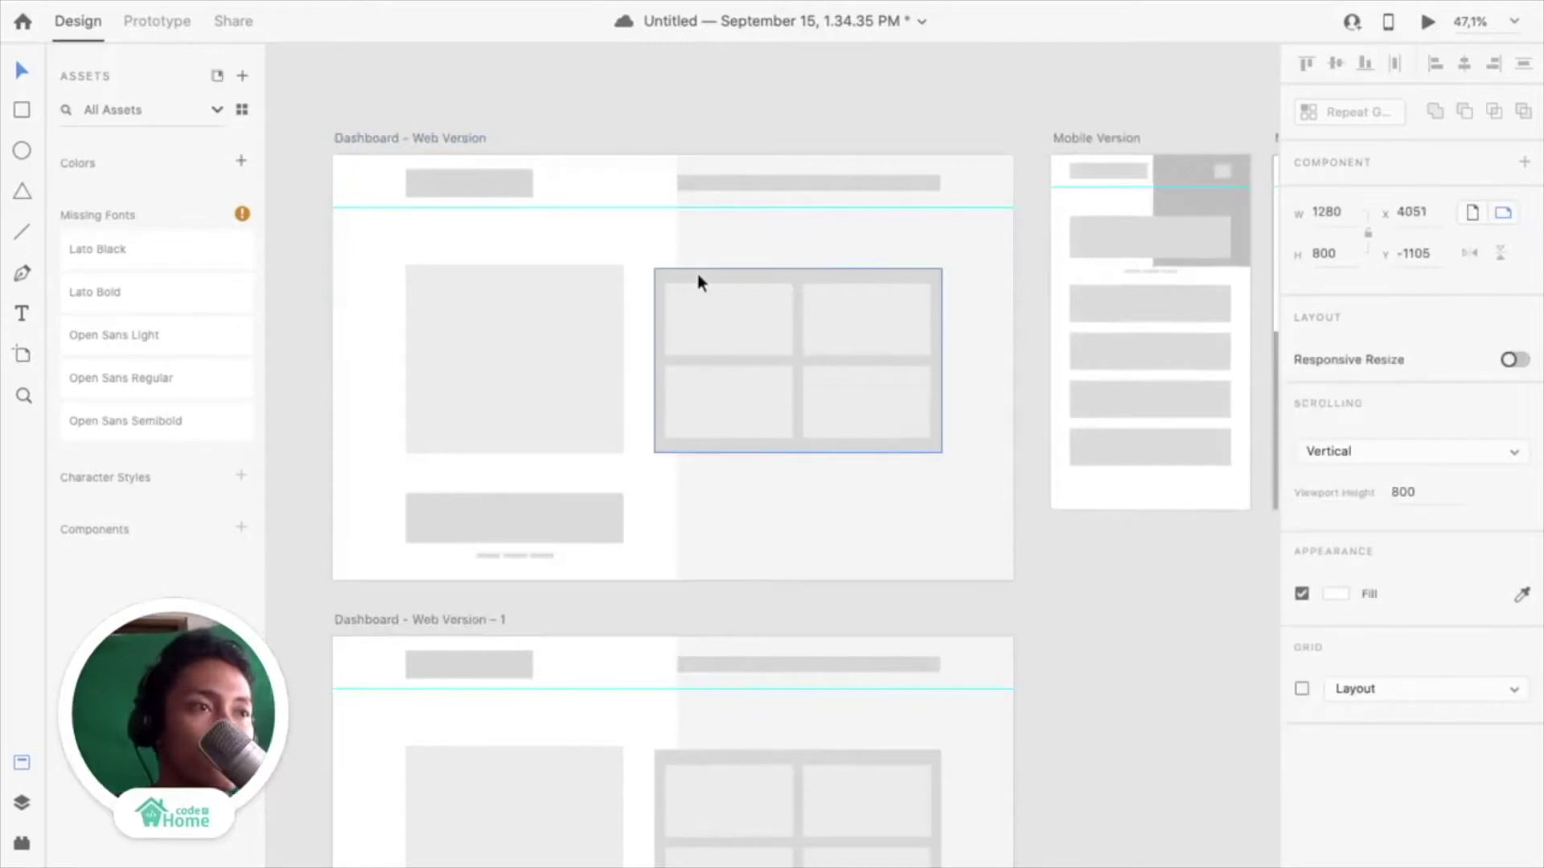
scroll(697, 269, "down", 5)
scroll(816, 280, "right", 5)
scroll(1087, 241, "up", 5)
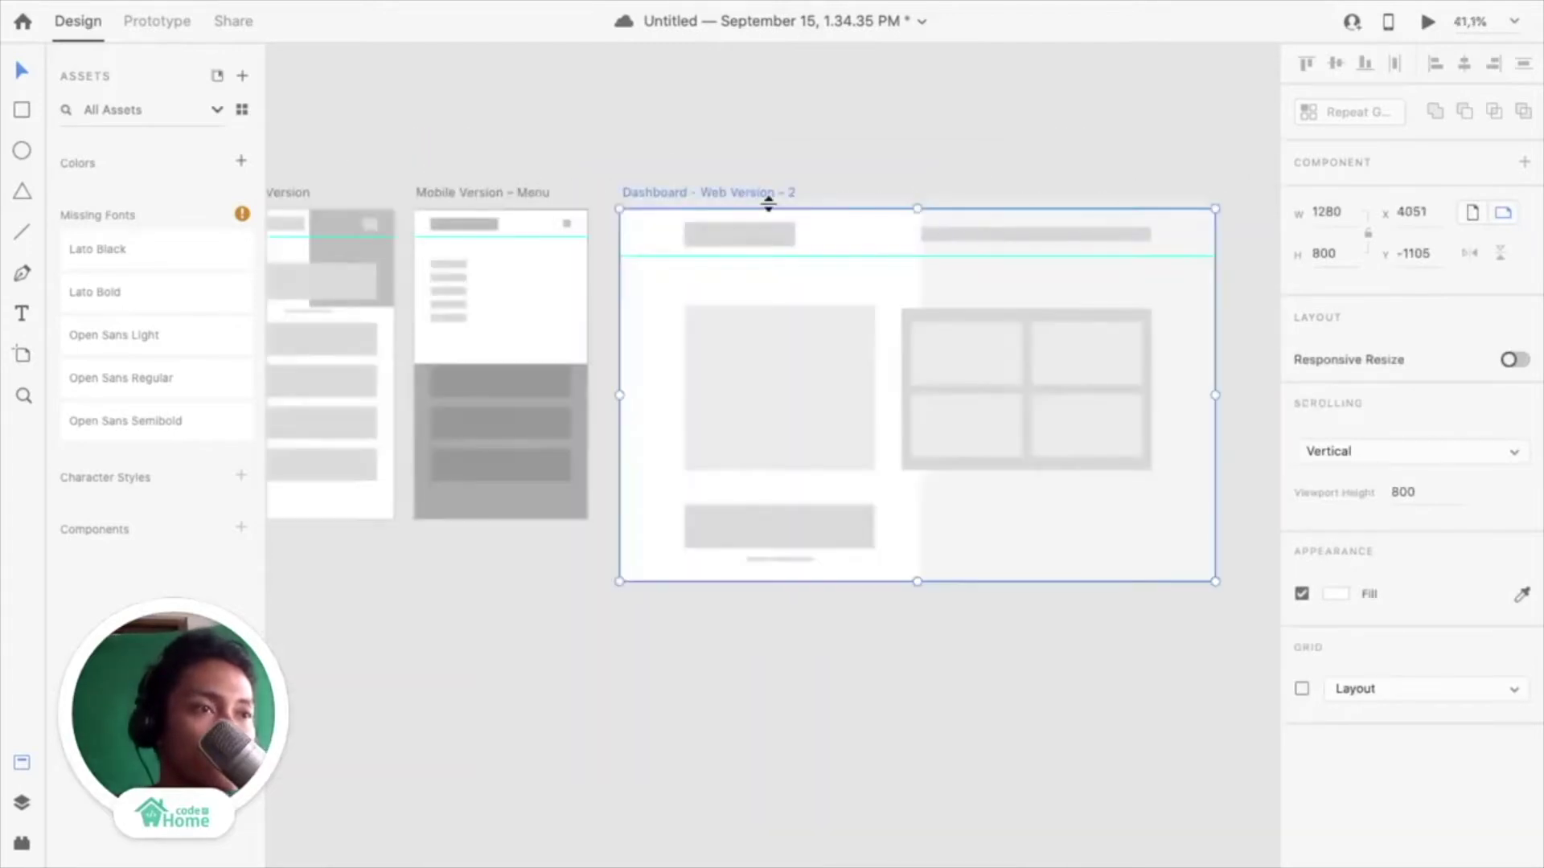
key("Delete")
Rename the duplicated artboard below the original dashboard as "Dashboard - Web Version – UI Design"
scroll(766, 201, "left", 5)
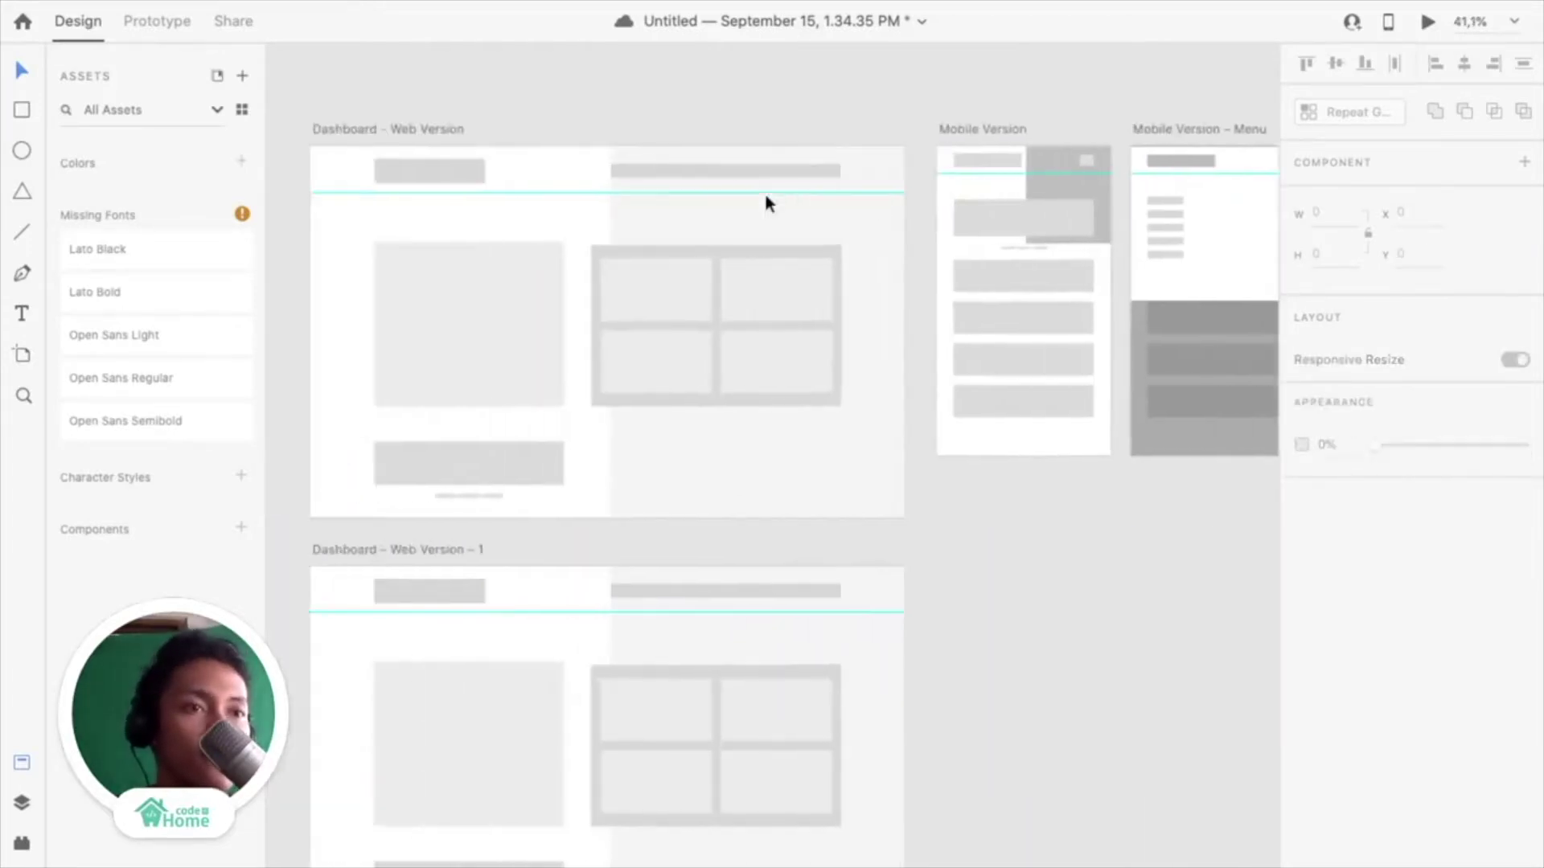
scroll(765, 201, "down", 3)
scroll(766, 201, "left", 2)
left_click(672, 424)
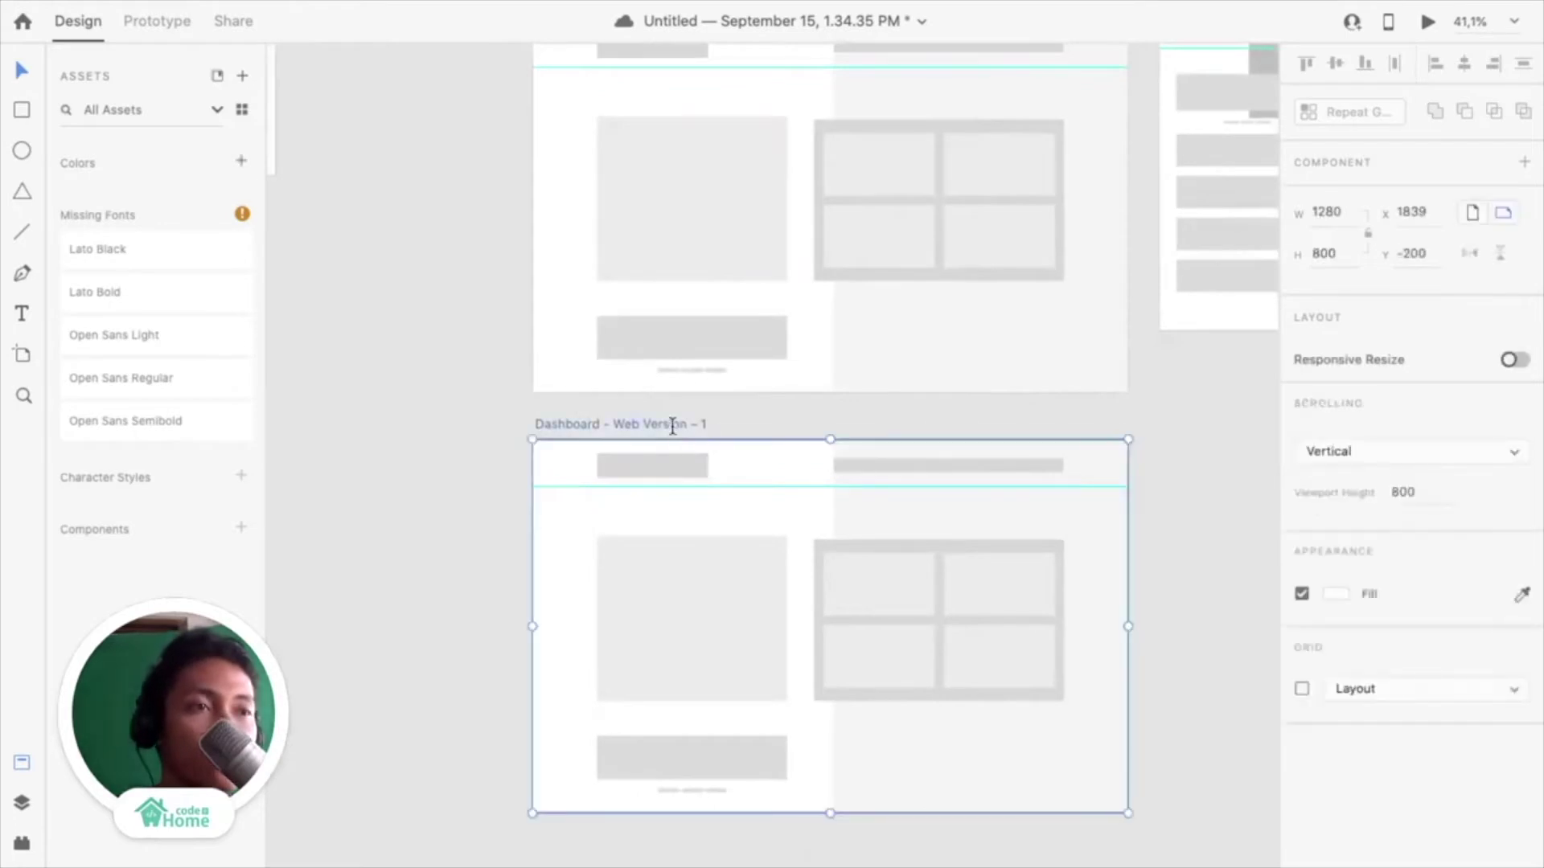
double_click(672, 424)
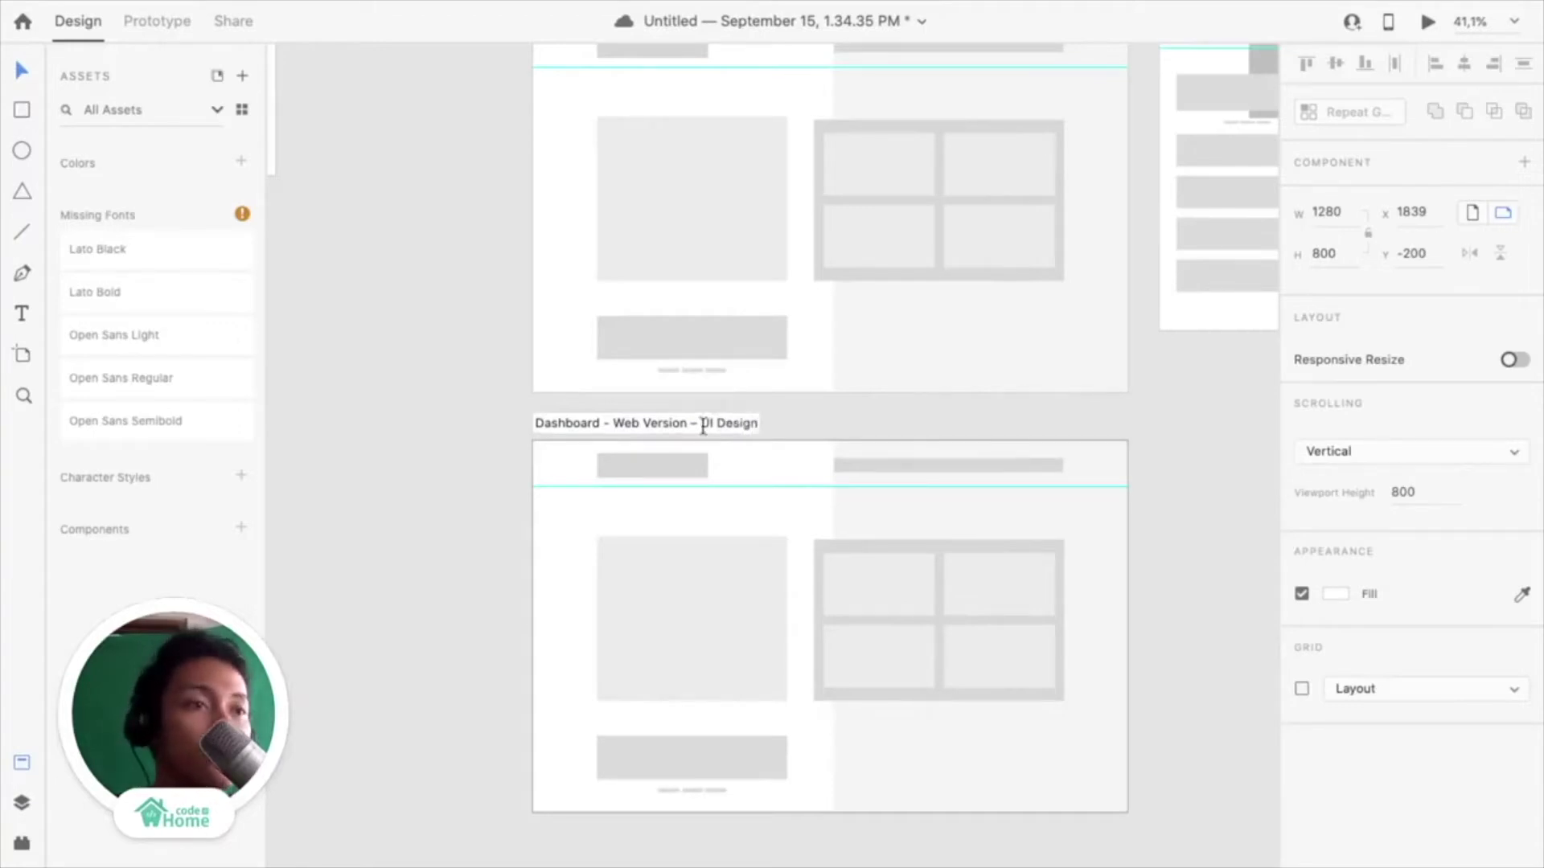
key("Return")
Copy the Covid19 Tracker logo from the Icon artboard into the Dashboard - Web Version – UI Design artboard
scroll(897, 537, "up", 5)
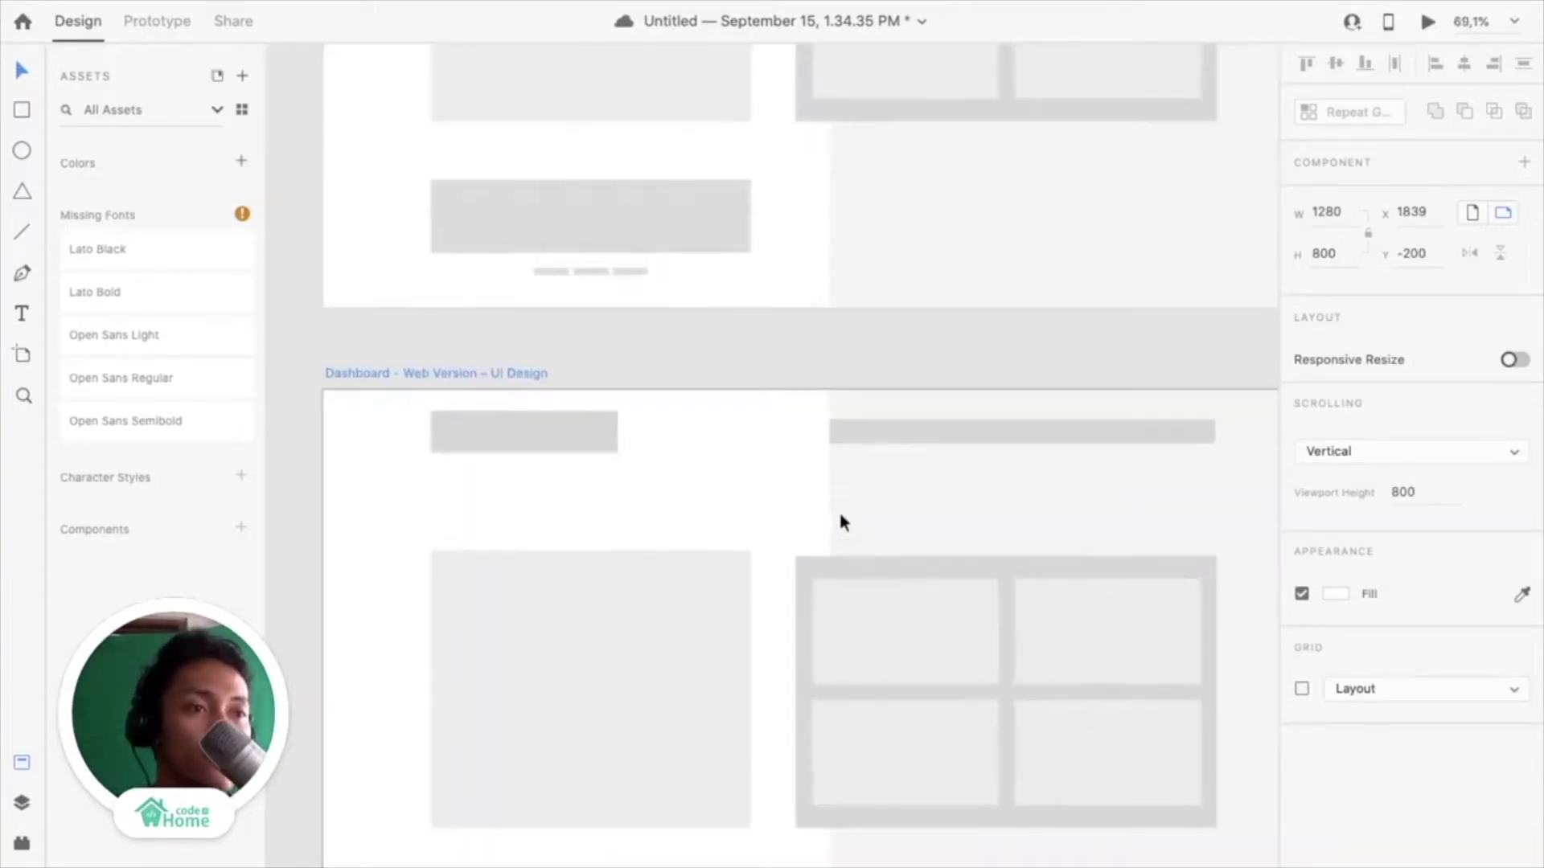
scroll(837, 519, "down", 2)
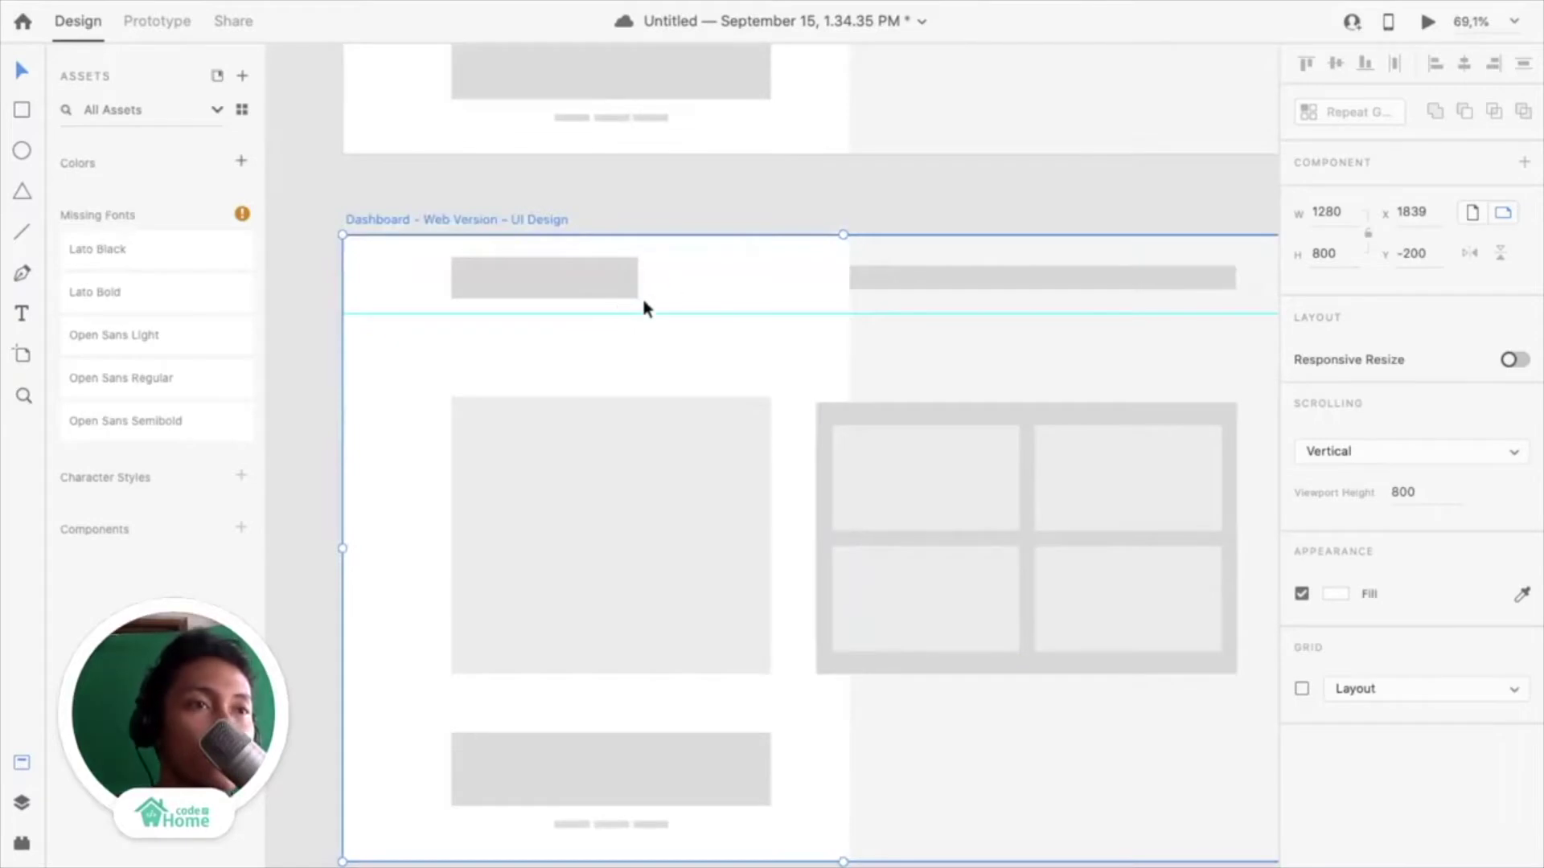
left_click(586, 282)
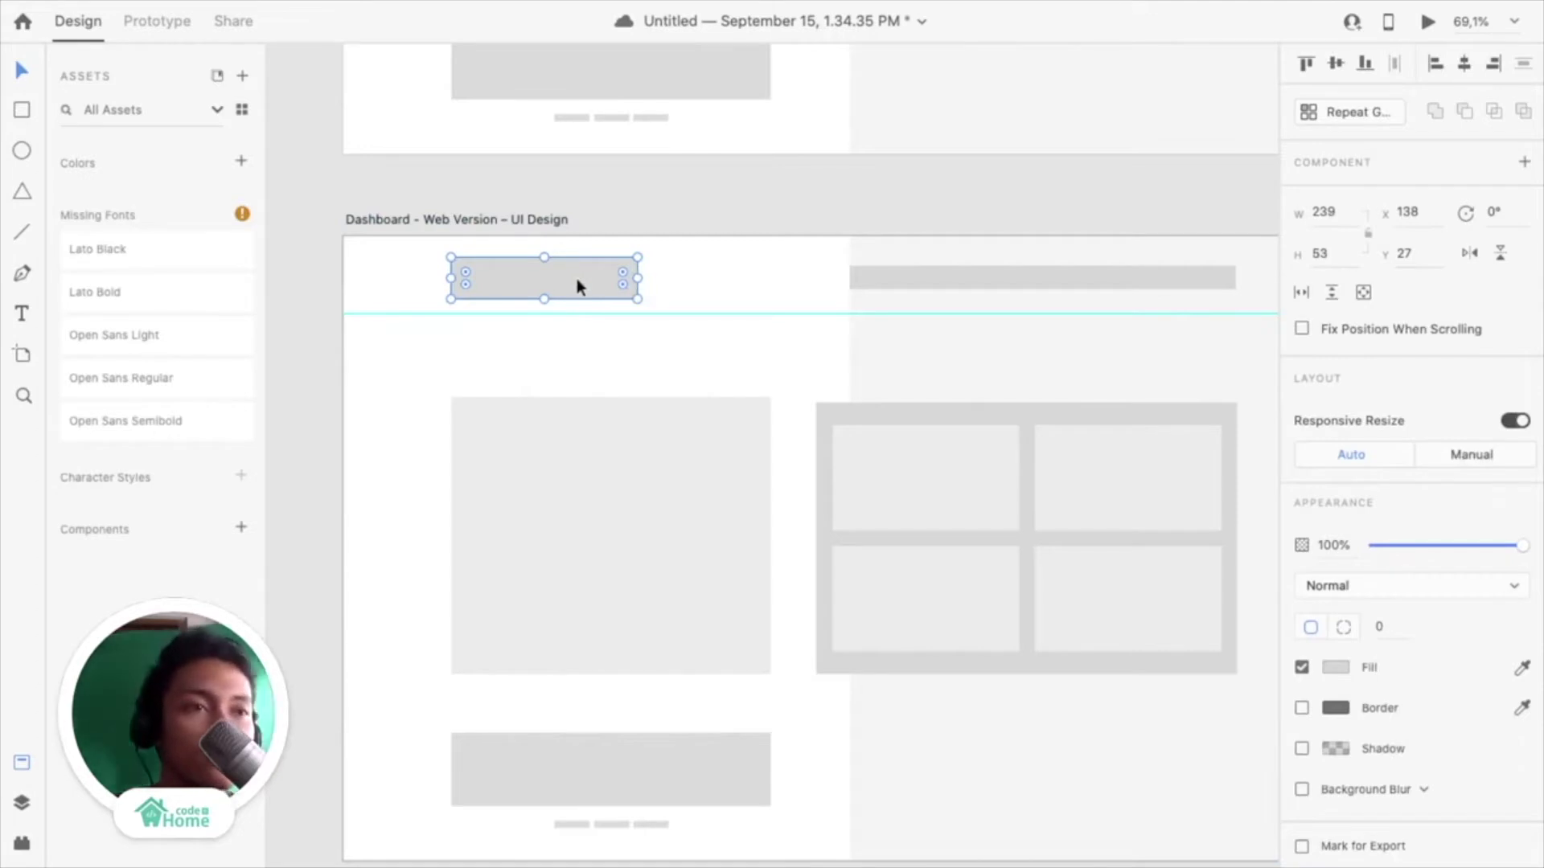
scroll(509, 291, "down", 4)
scroll(513, 296, "left", 4)
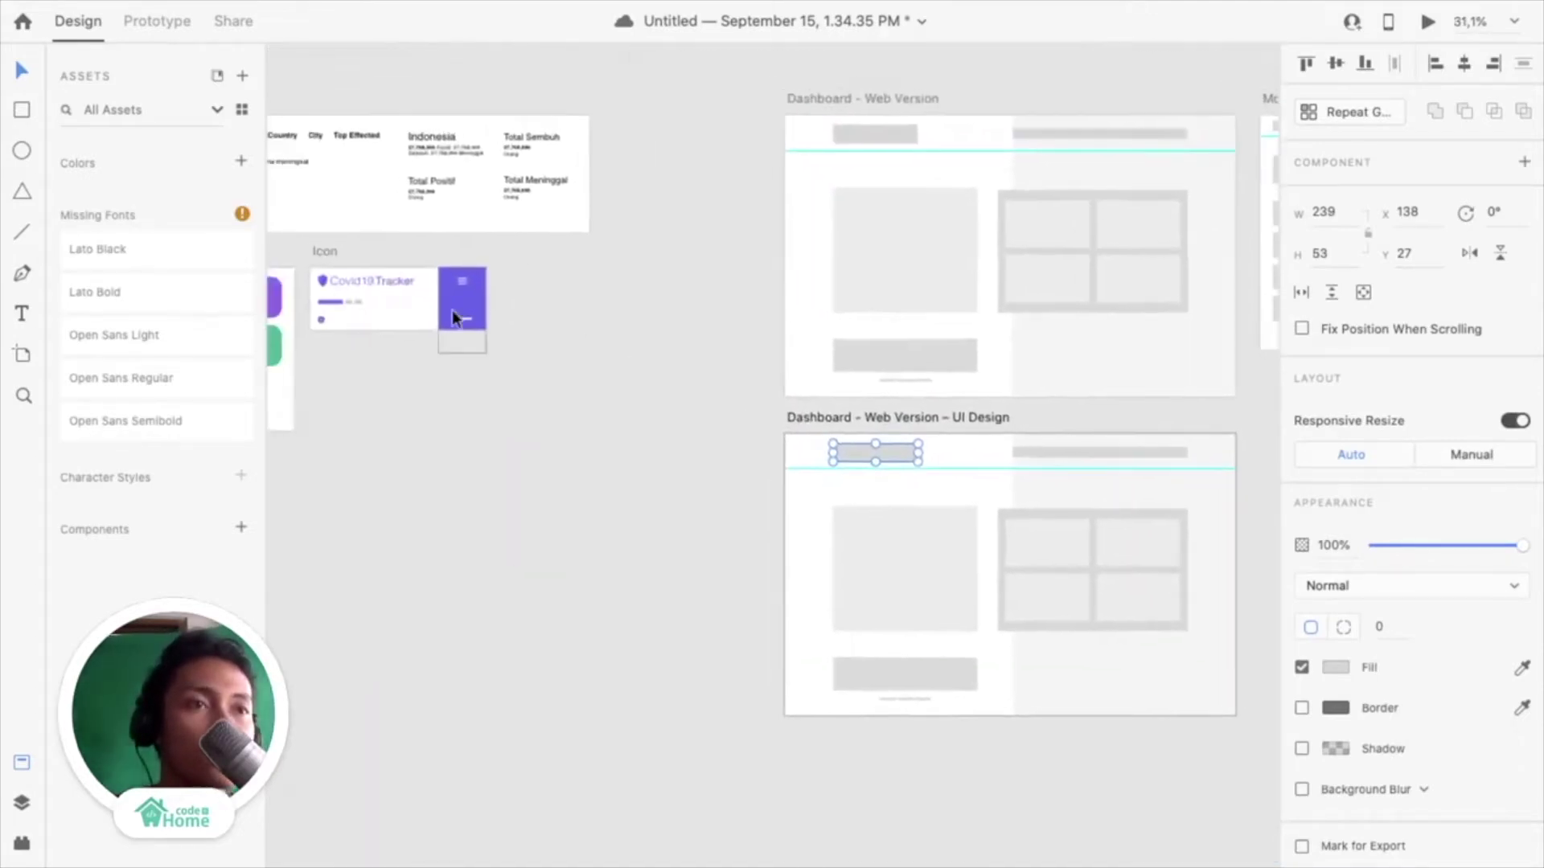
scroll(356, 323, "up", 3)
left_click(358, 246)
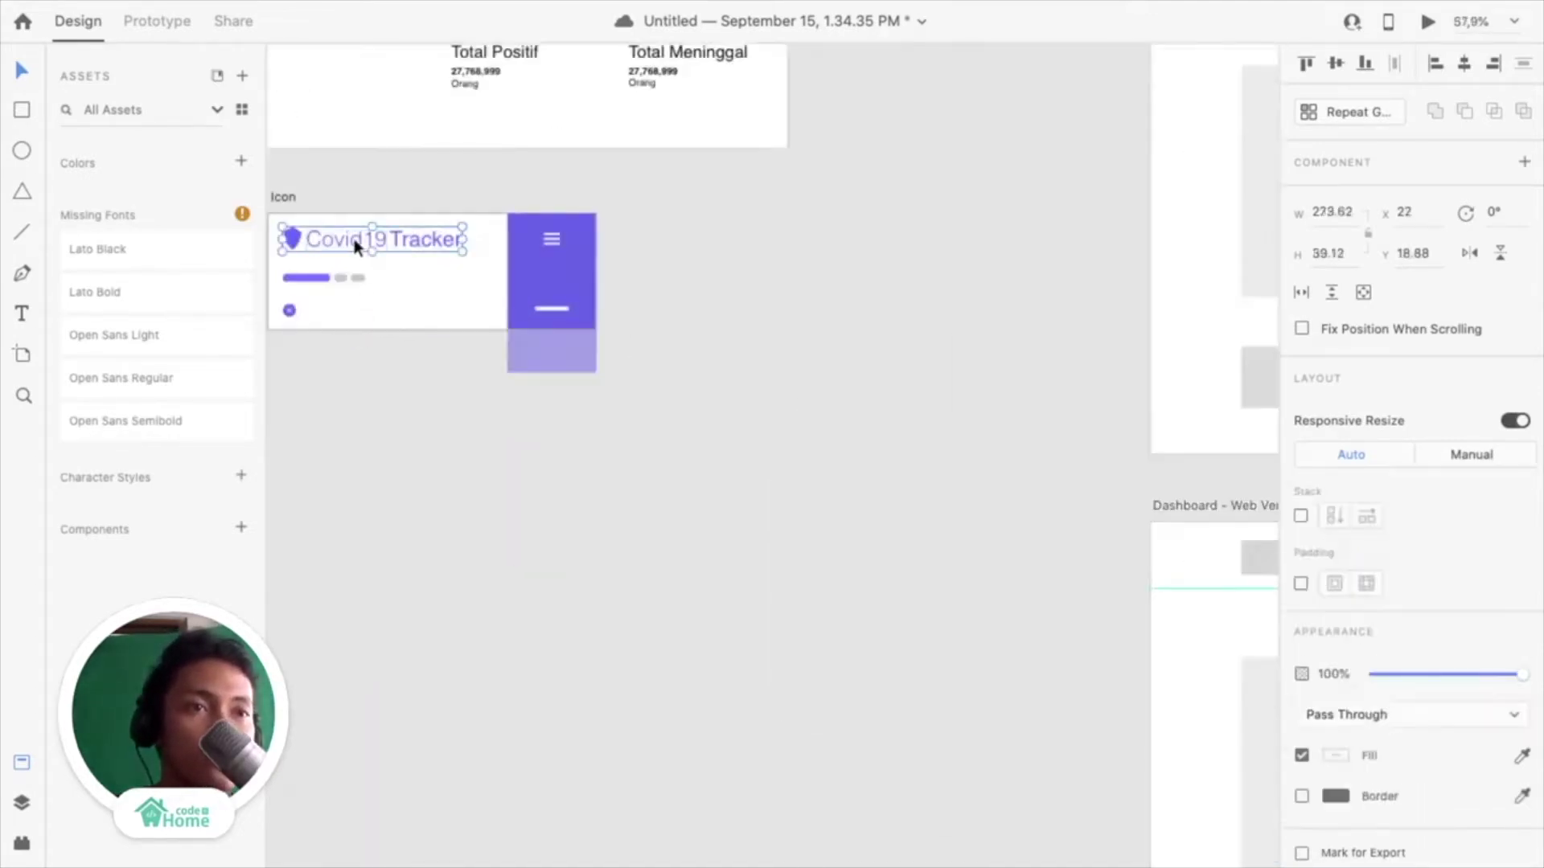
scroll(353, 238, "up", 2)
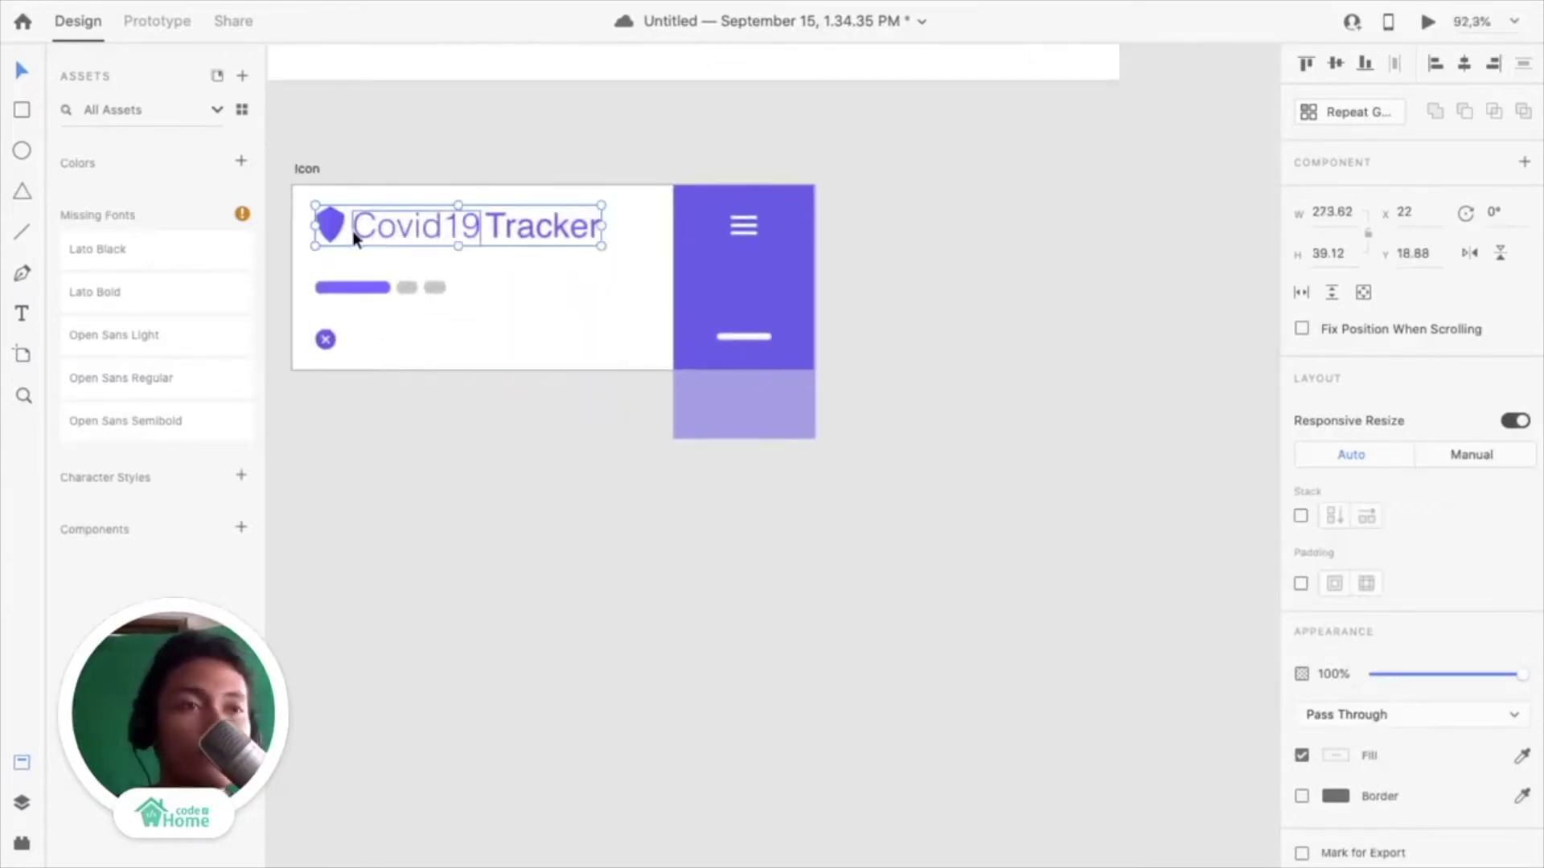
scroll(354, 238, "down", 4)
scroll(355, 234, "right", 10)
scroll(354, 239, "up", 3)
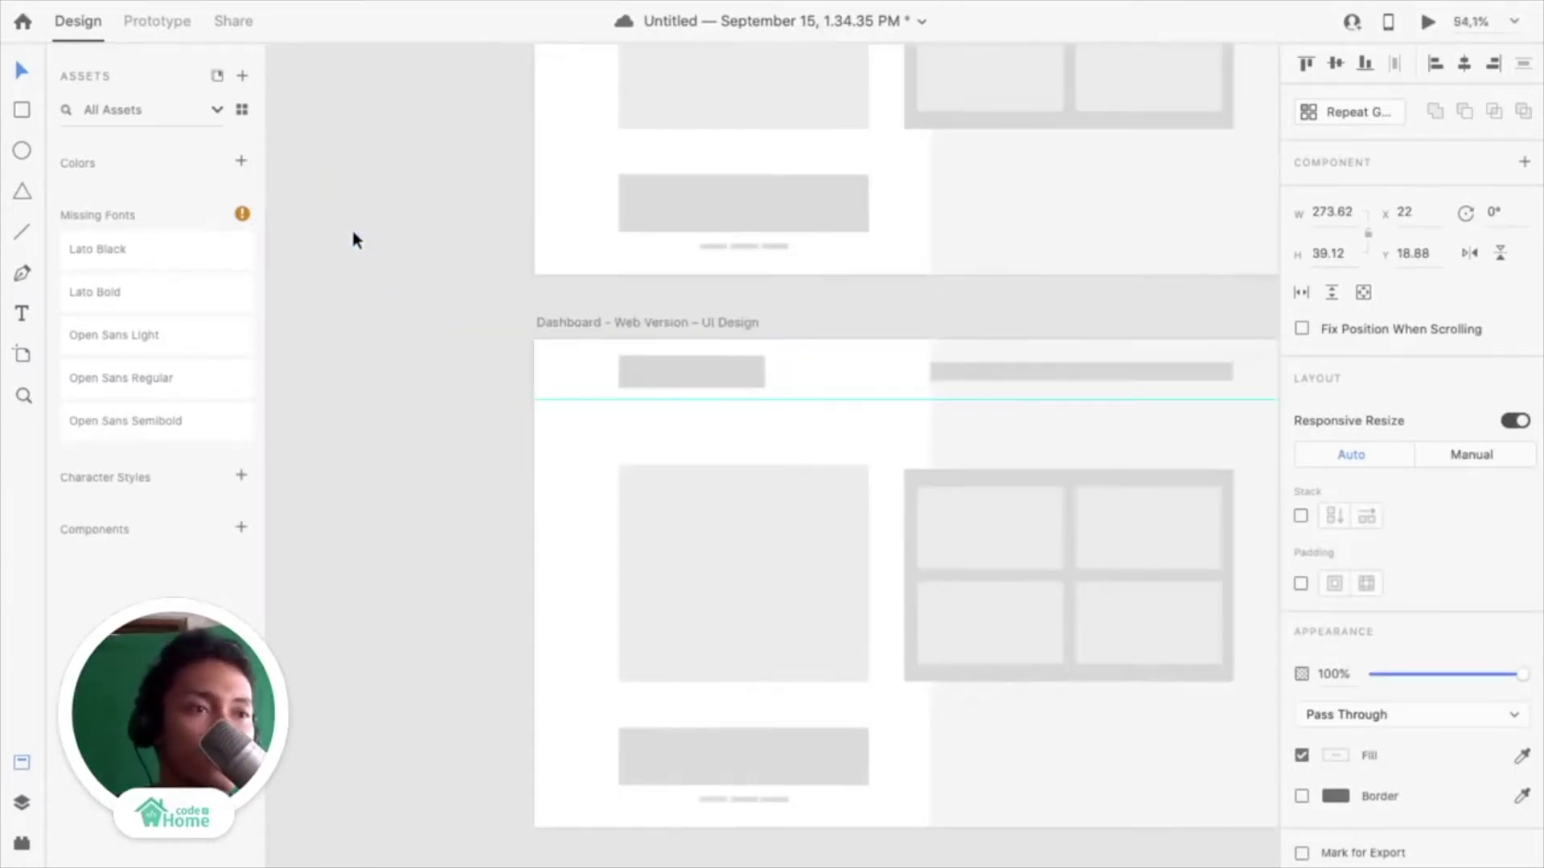
left_click(600, 322)
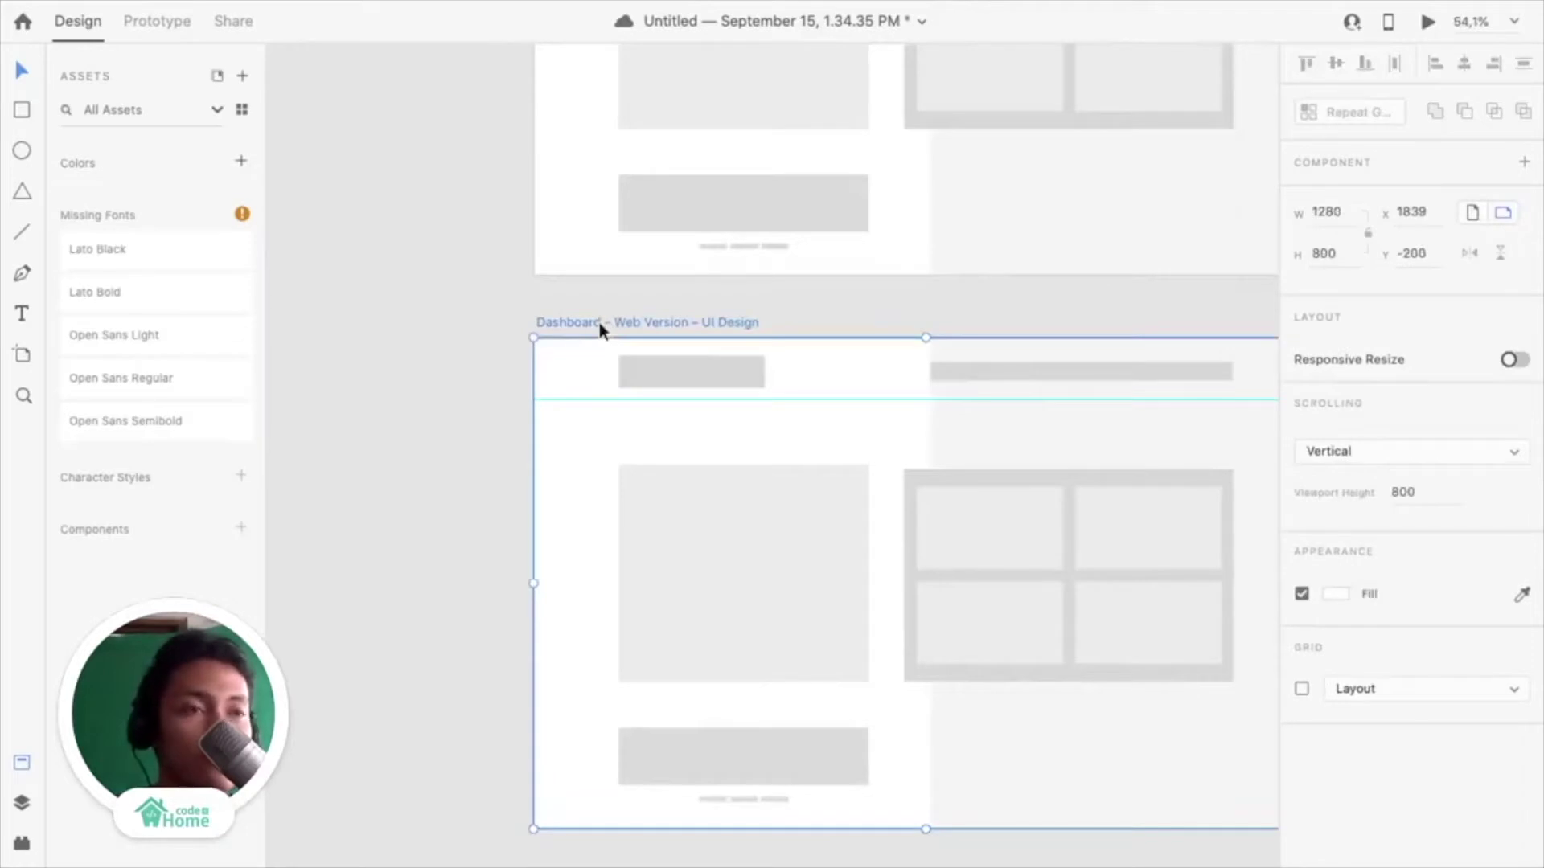
key("ctrl+v")
scroll(710, 383, "up", 2)
scroll(711, 383, "up", 3)
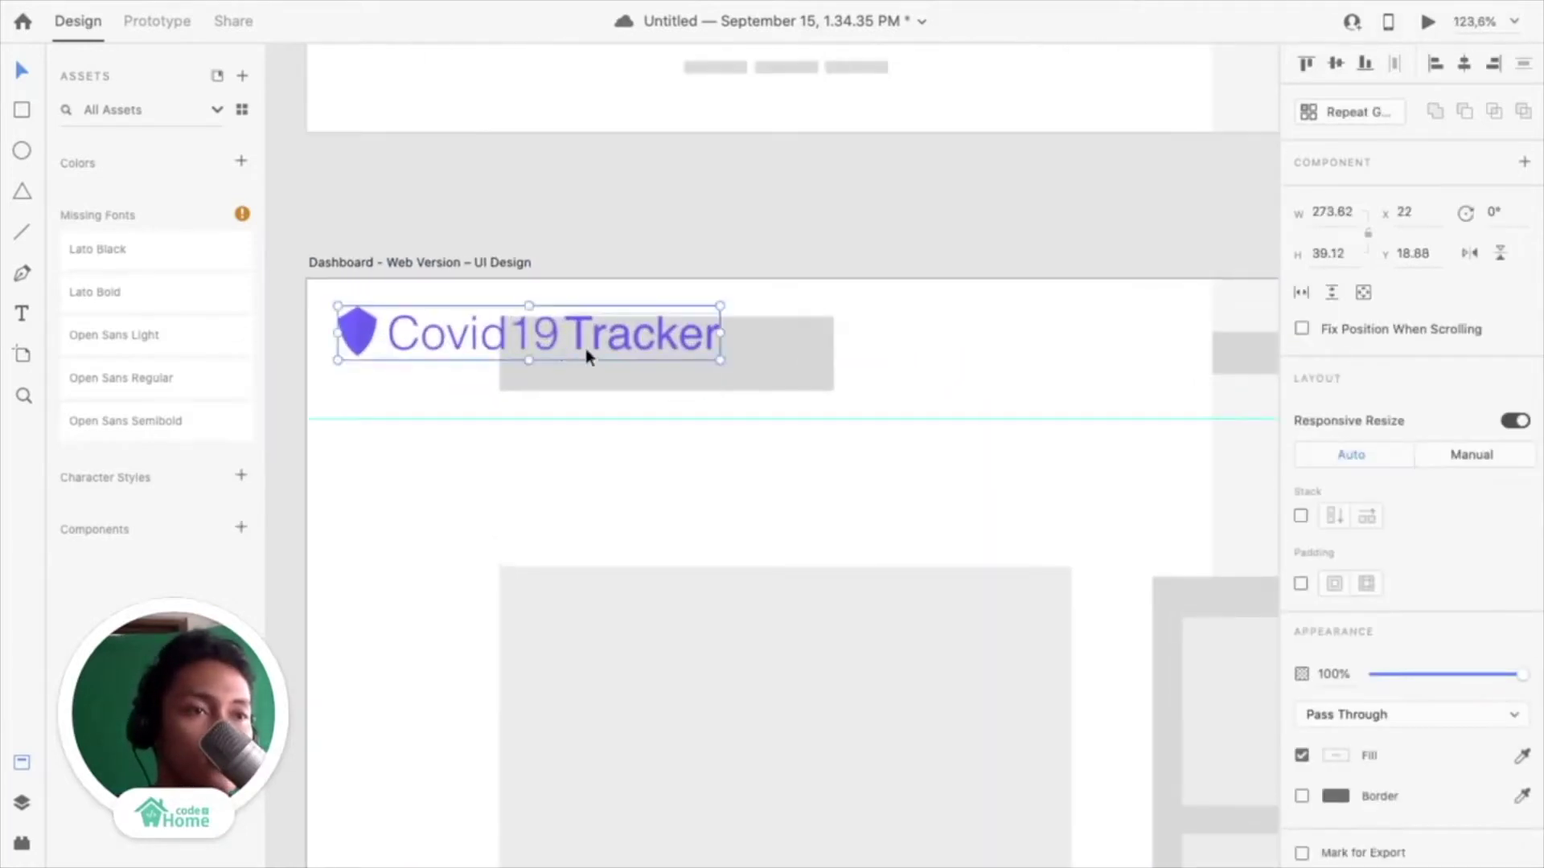
Move the logo onto the grey header placeholder and scale it to about 229 × 32, at about X 143, Y 36
left_click_drag(525, 335, 693, 354)
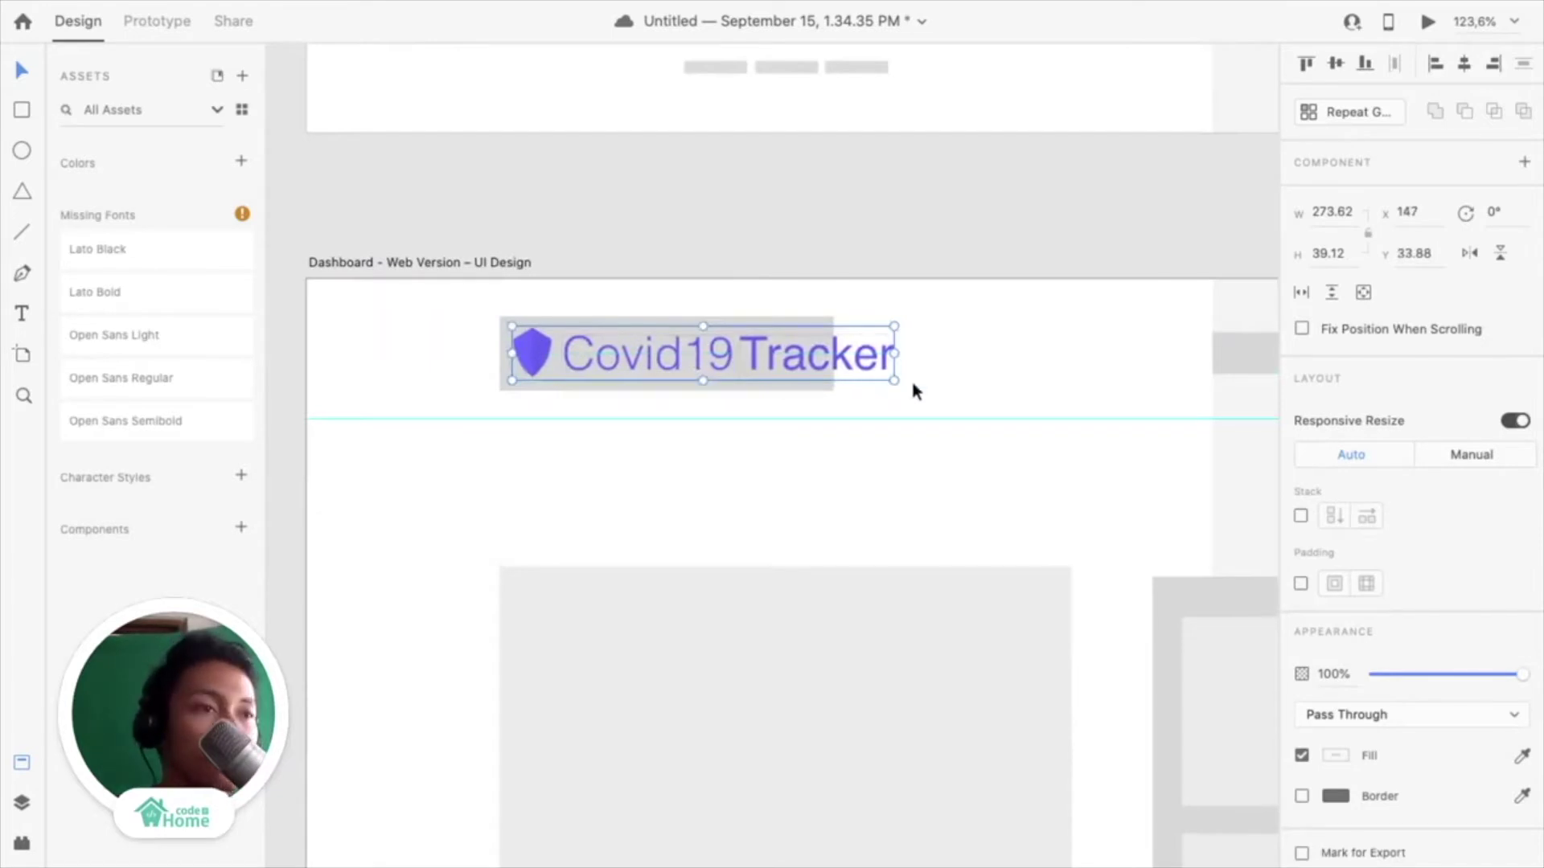
left_click_drag(891, 381, 839, 371)
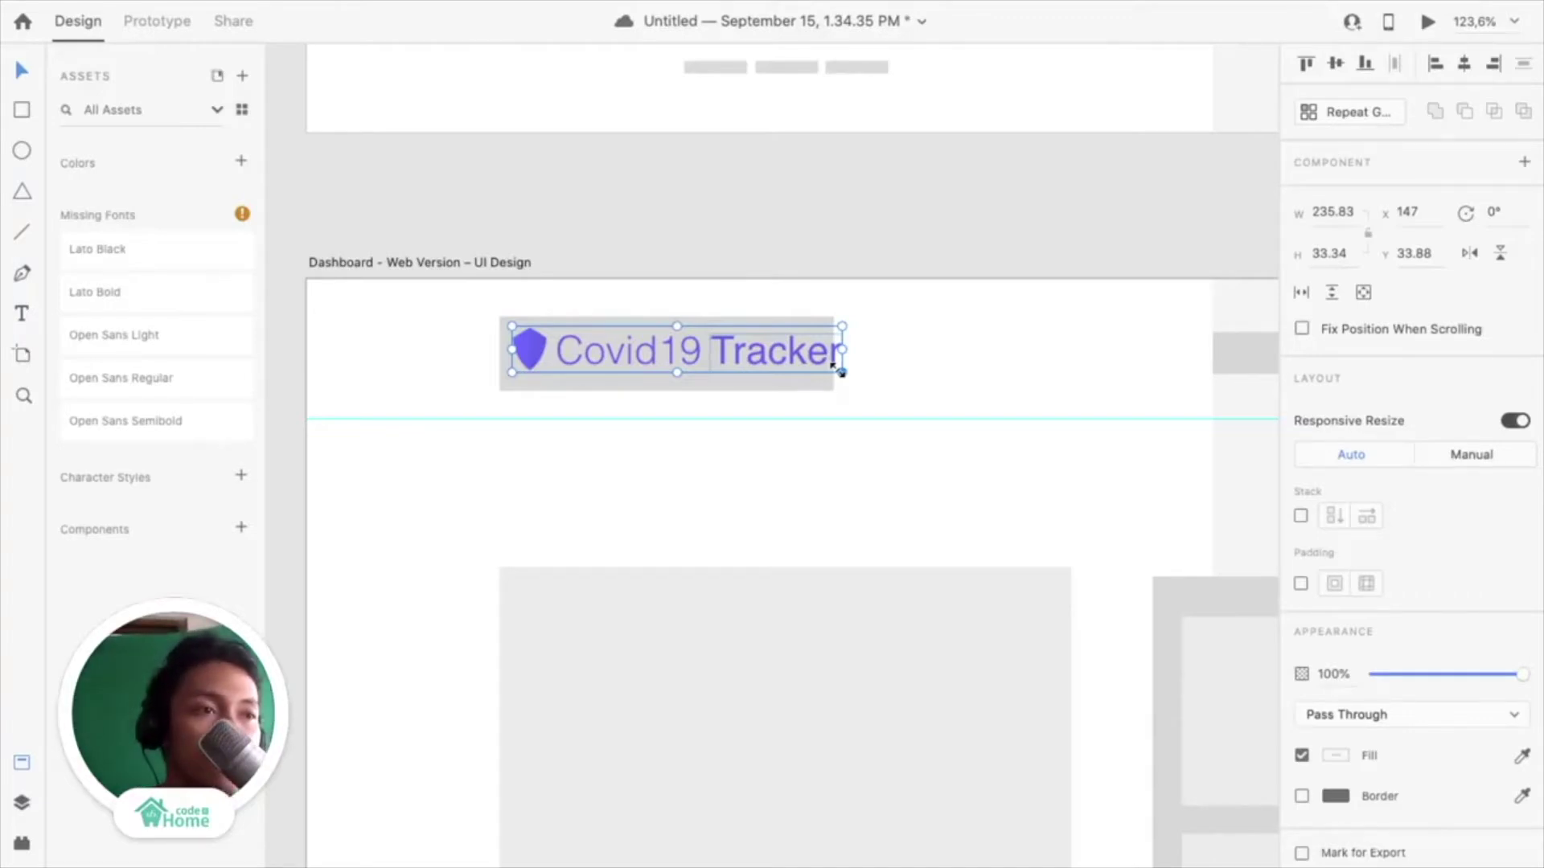
left_click_drag(834, 367, 837, 372)
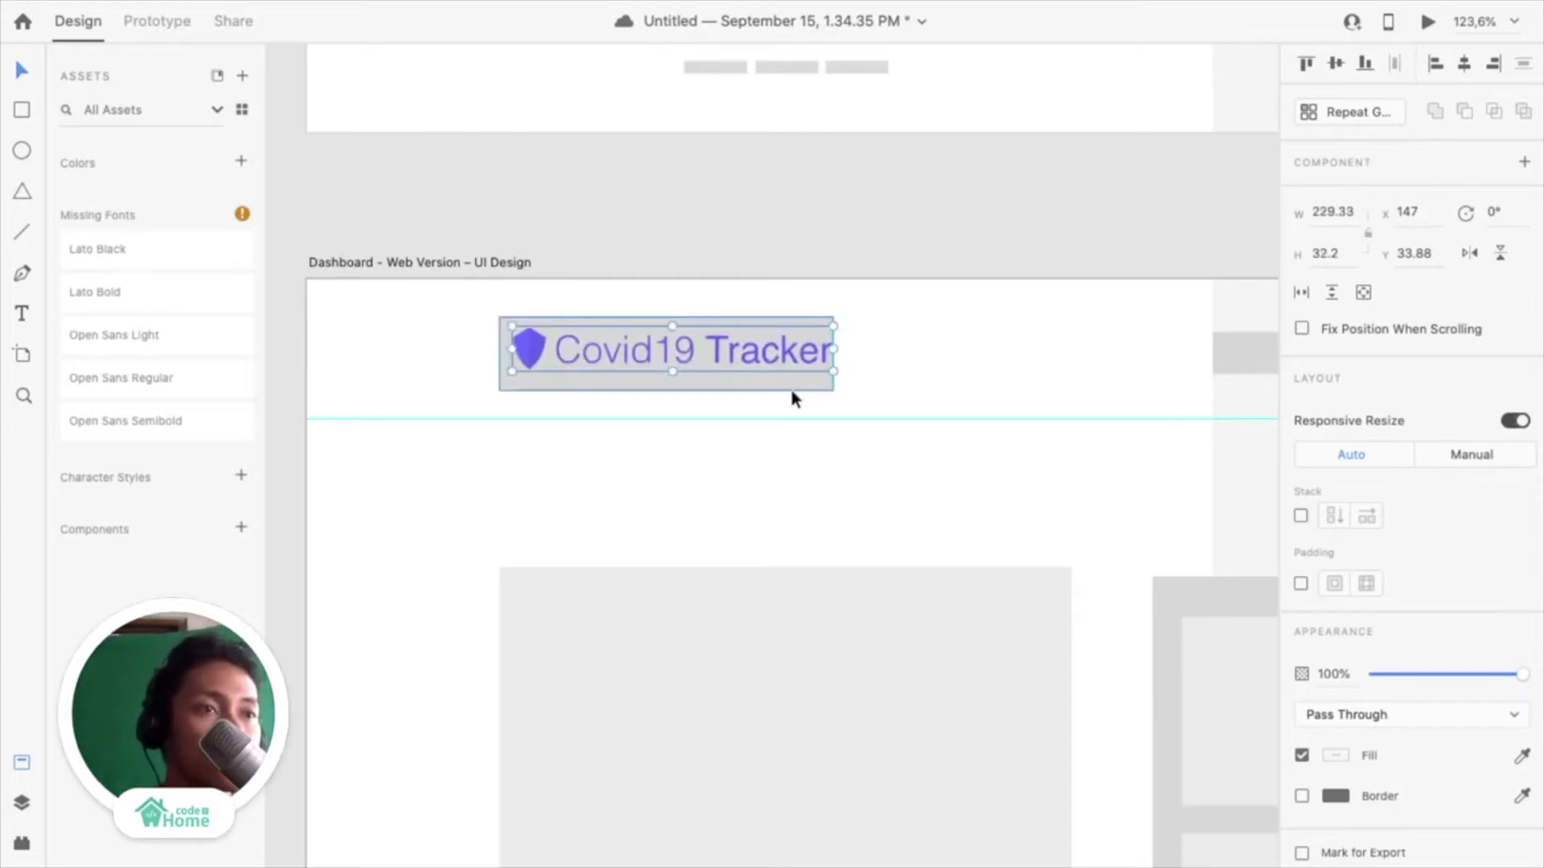
left_click_drag(733, 354, 731, 354)
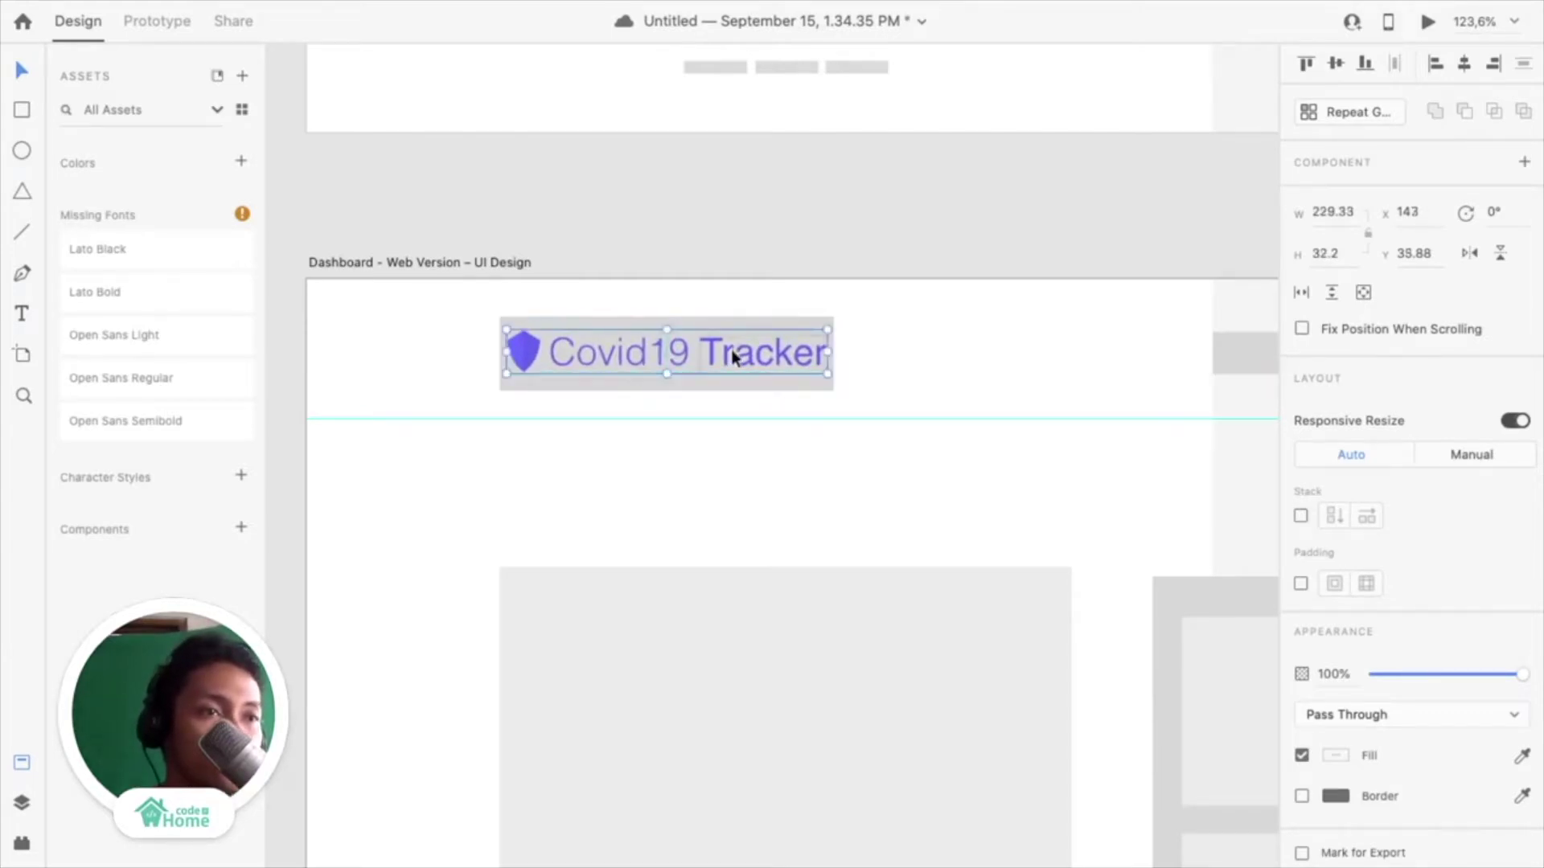
Delete the grey placeholder rectangle behind the Covid19 Tracker logo
scroll(731, 355, "up", 3)
left_click(739, 389)
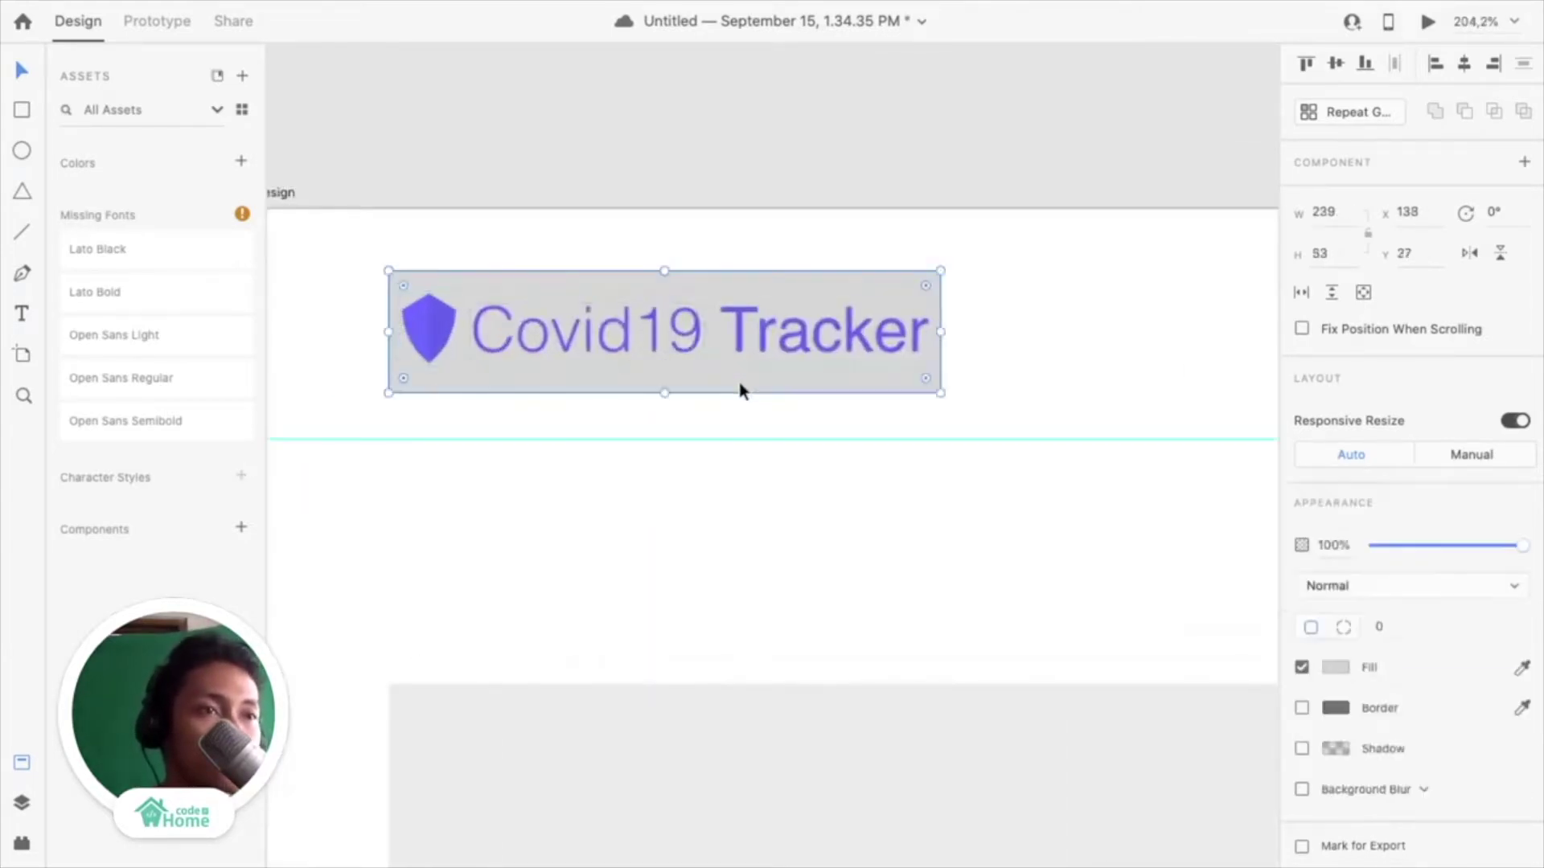
key("Delete")
scroll(806, 424, "down", 2)
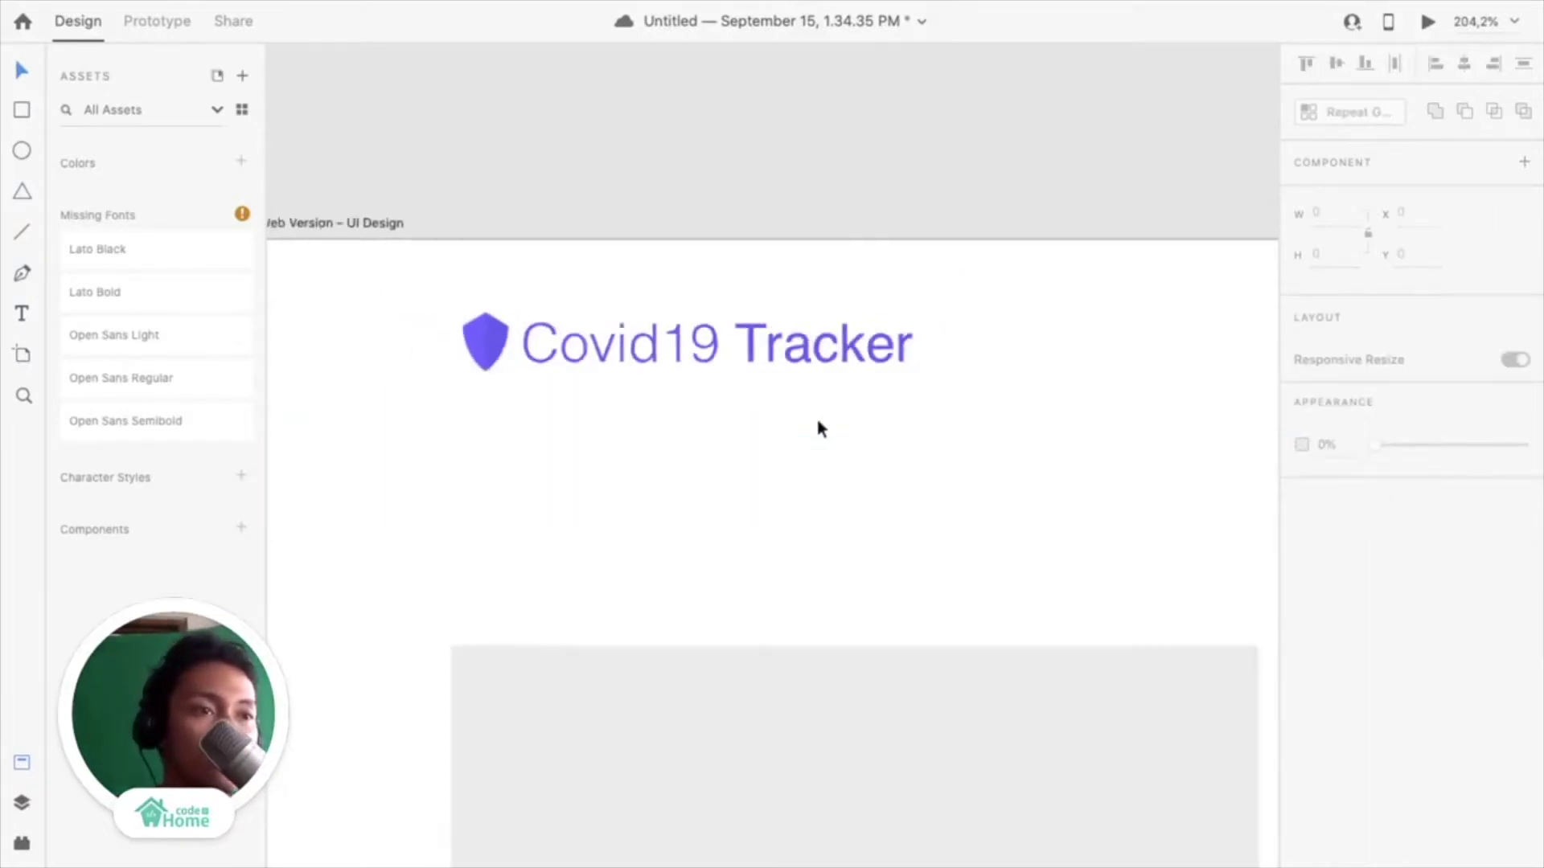
Copy the Overview, News, Country, City, Top Effected menu text from the Text artboard into the UI Design artboard's header
scroll(896, 431, "down", 3)
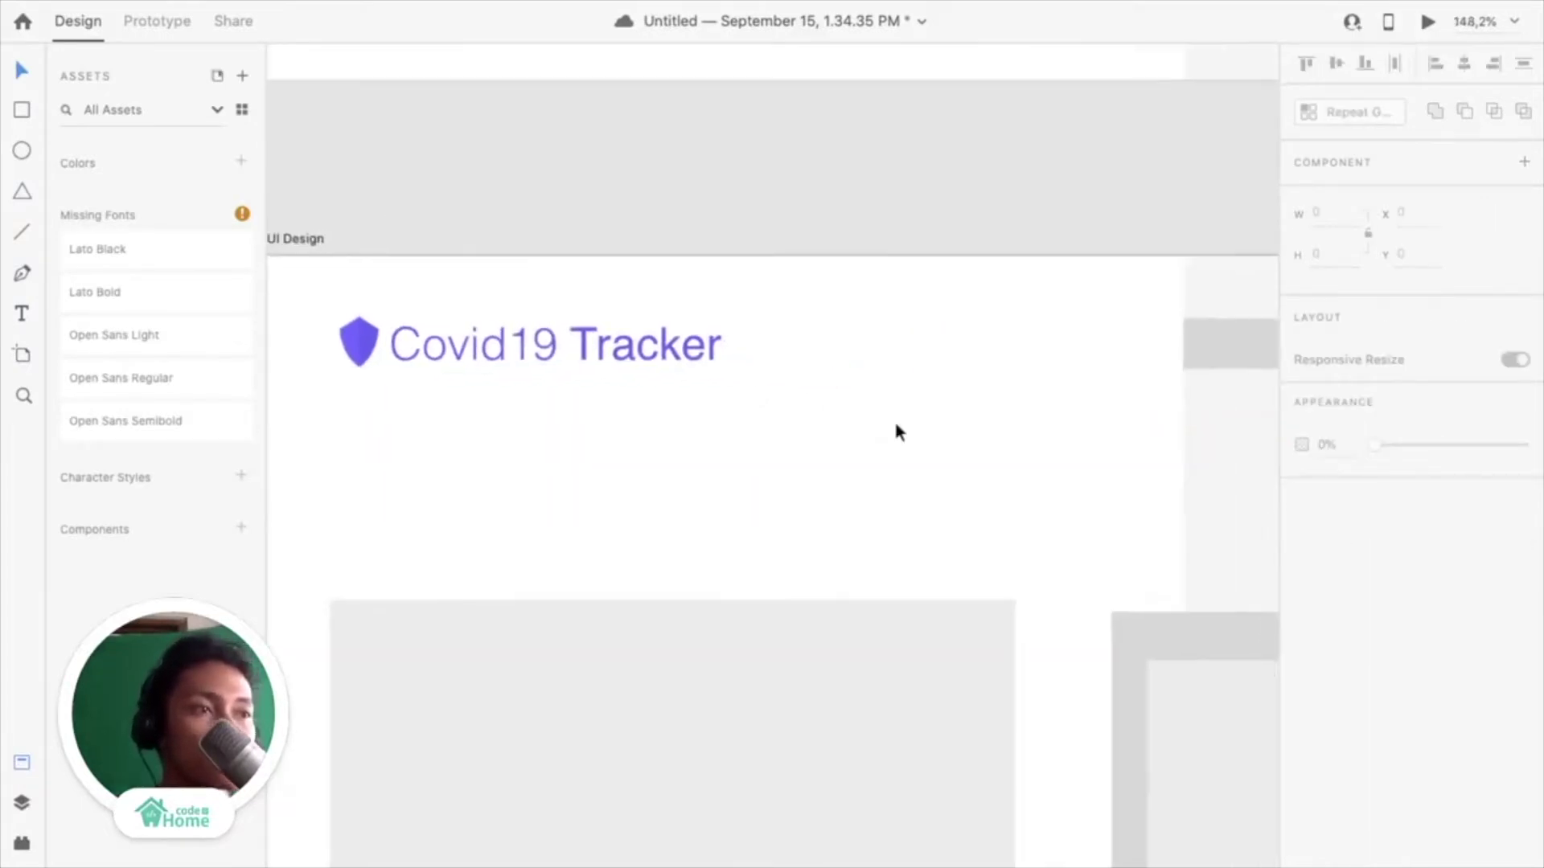
scroll(896, 431, "right", 5)
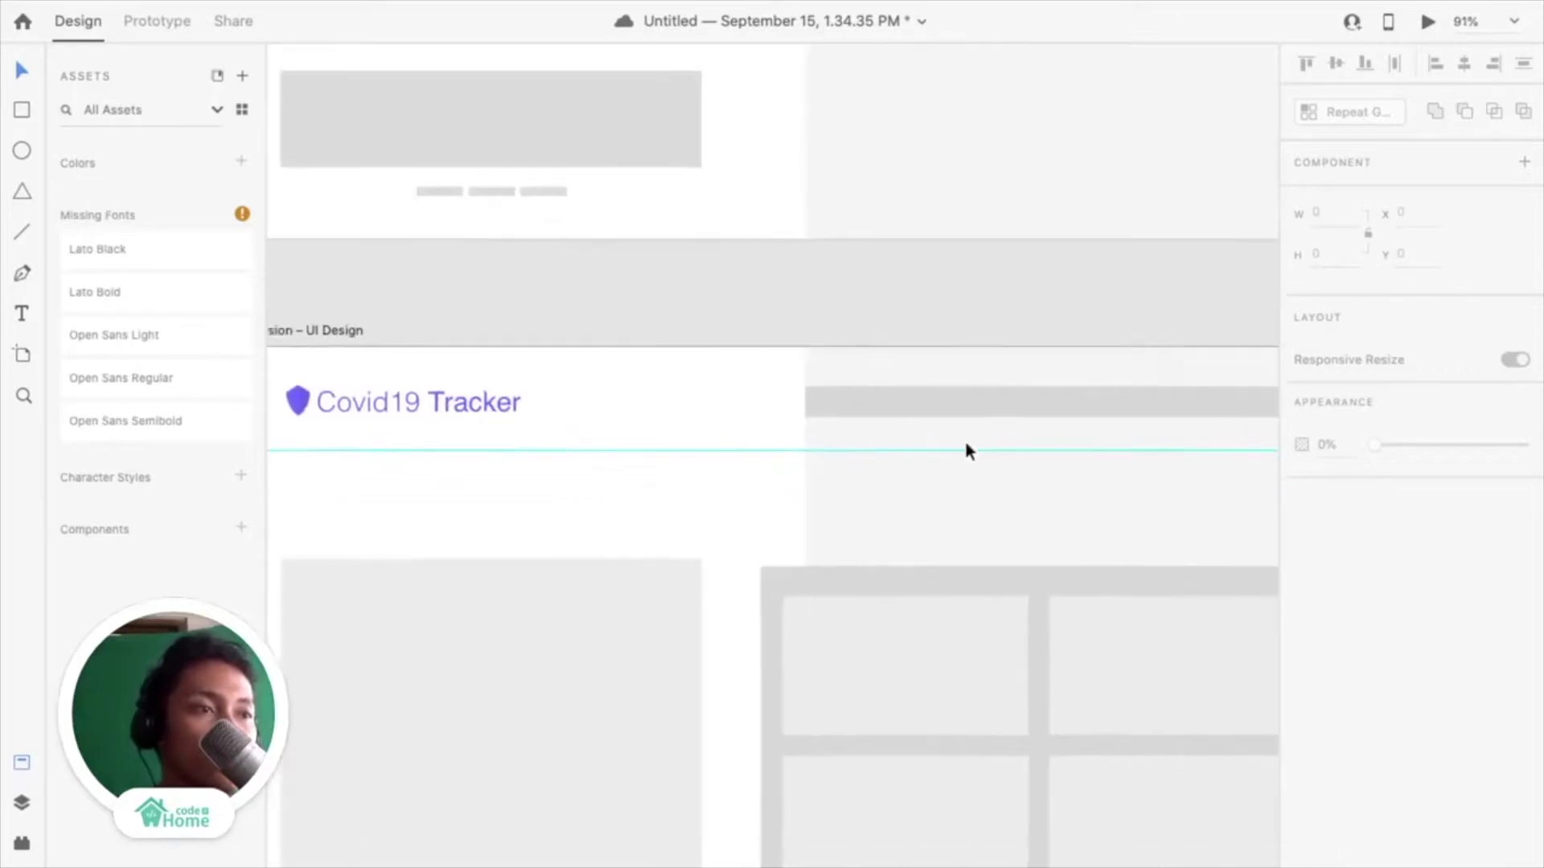
left_click(945, 402)
scroll(945, 402, "down", 3)
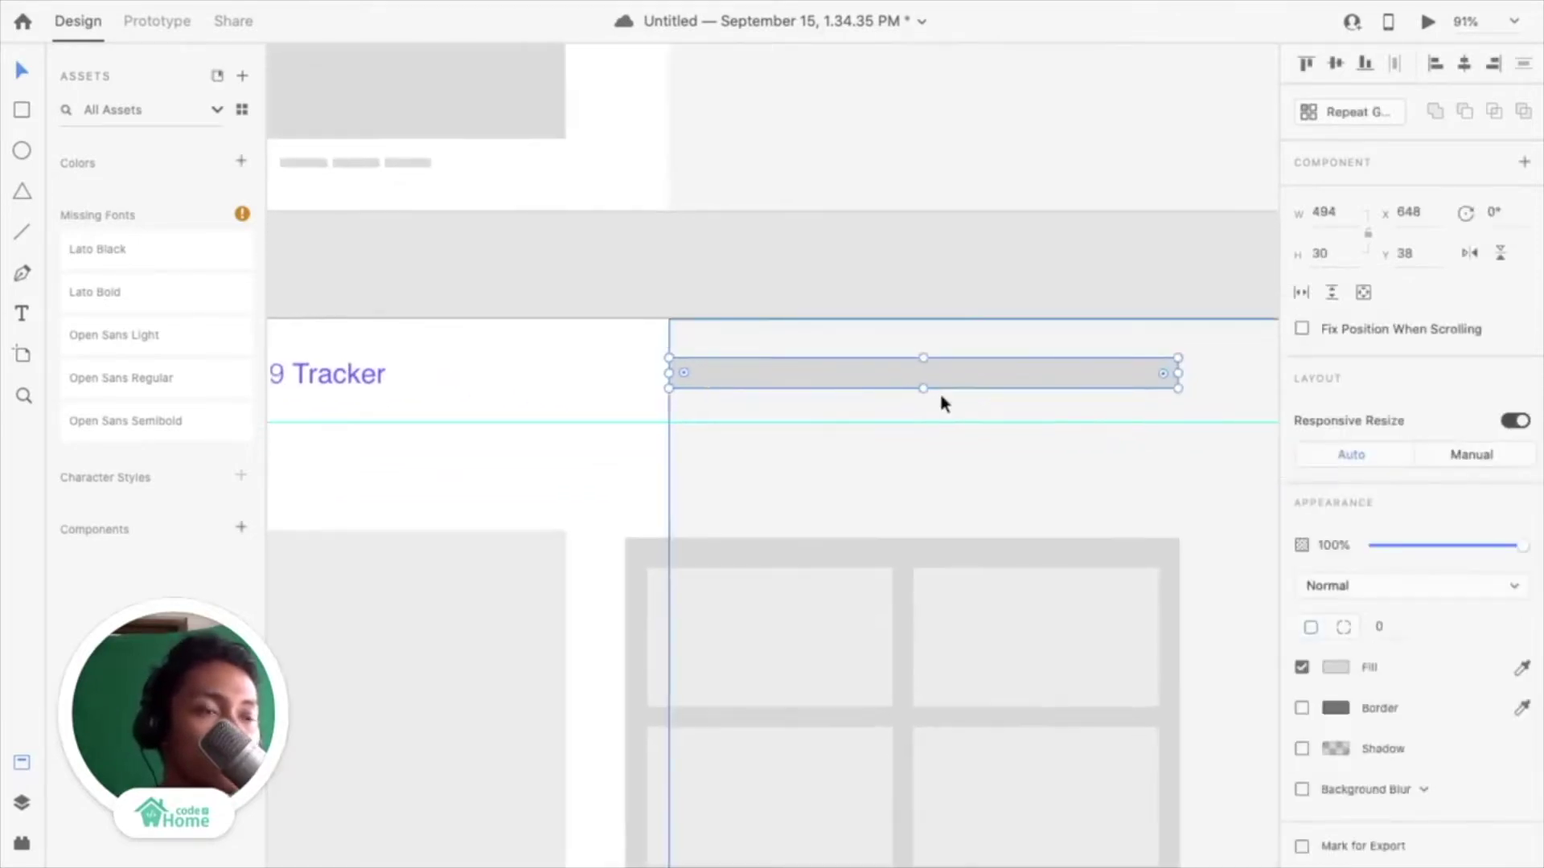
scroll(941, 402, "down", 3)
scroll(645, 325, "left", 7)
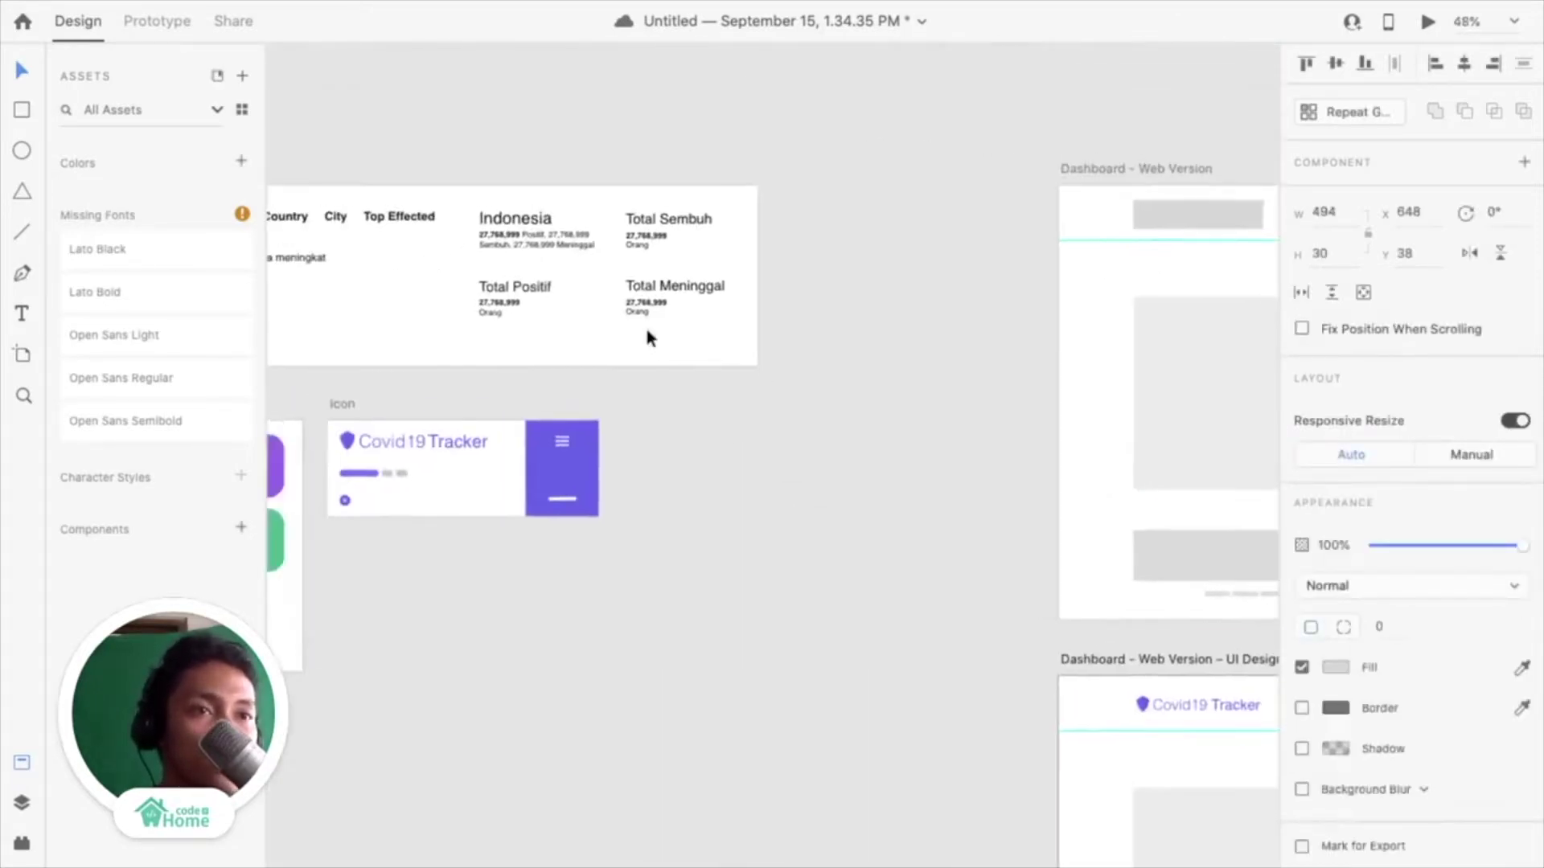
scroll(309, 252, "left", 2)
scroll(307, 244, "up", 4)
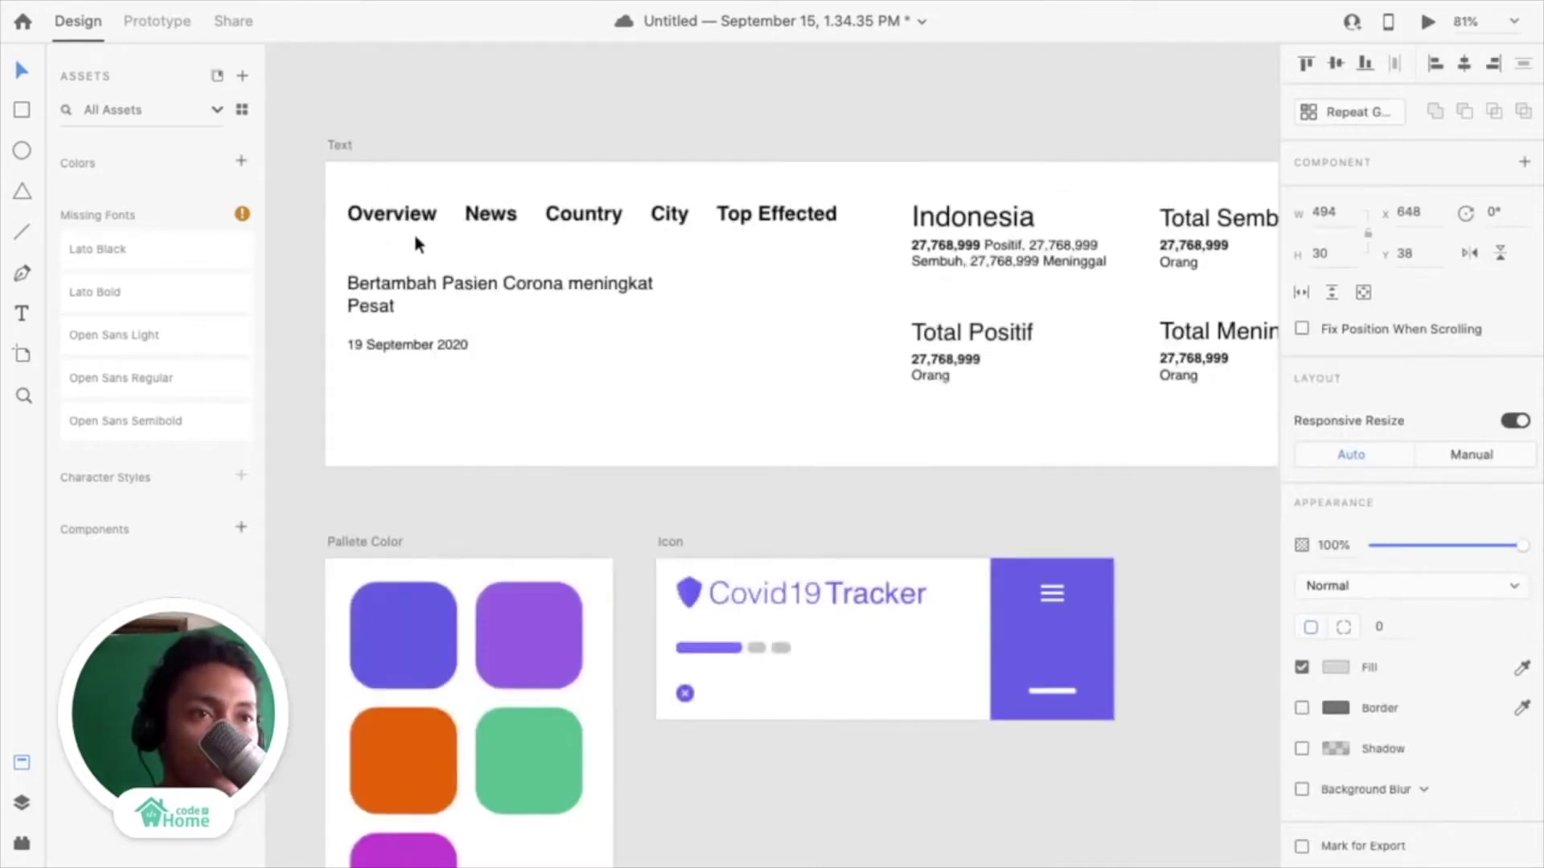
left_click(412, 225)
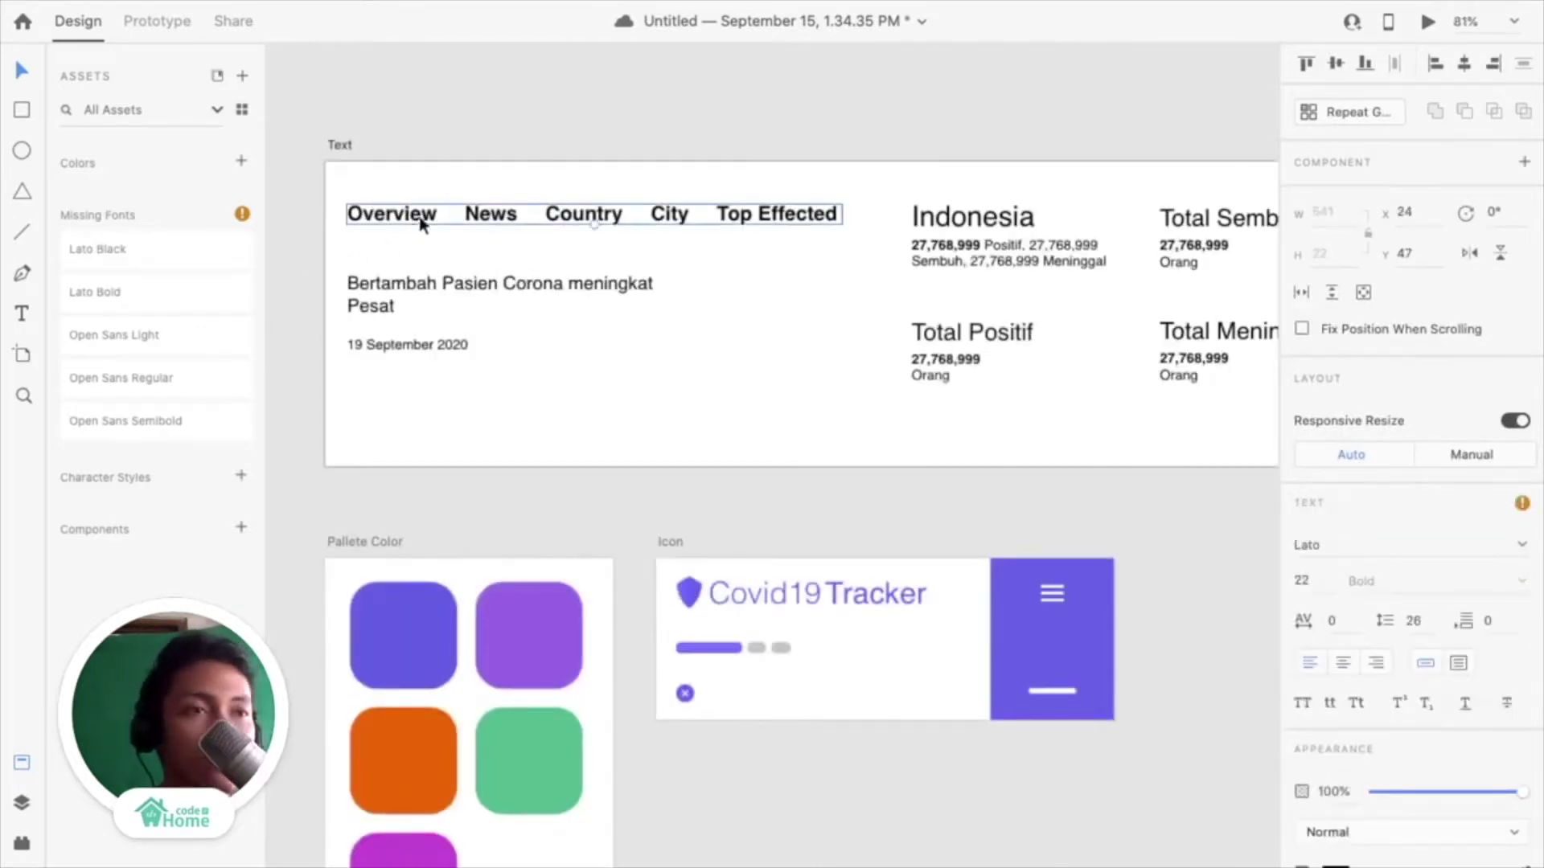
scroll(493, 230, "right", 8)
scroll(493, 232, "down", 10)
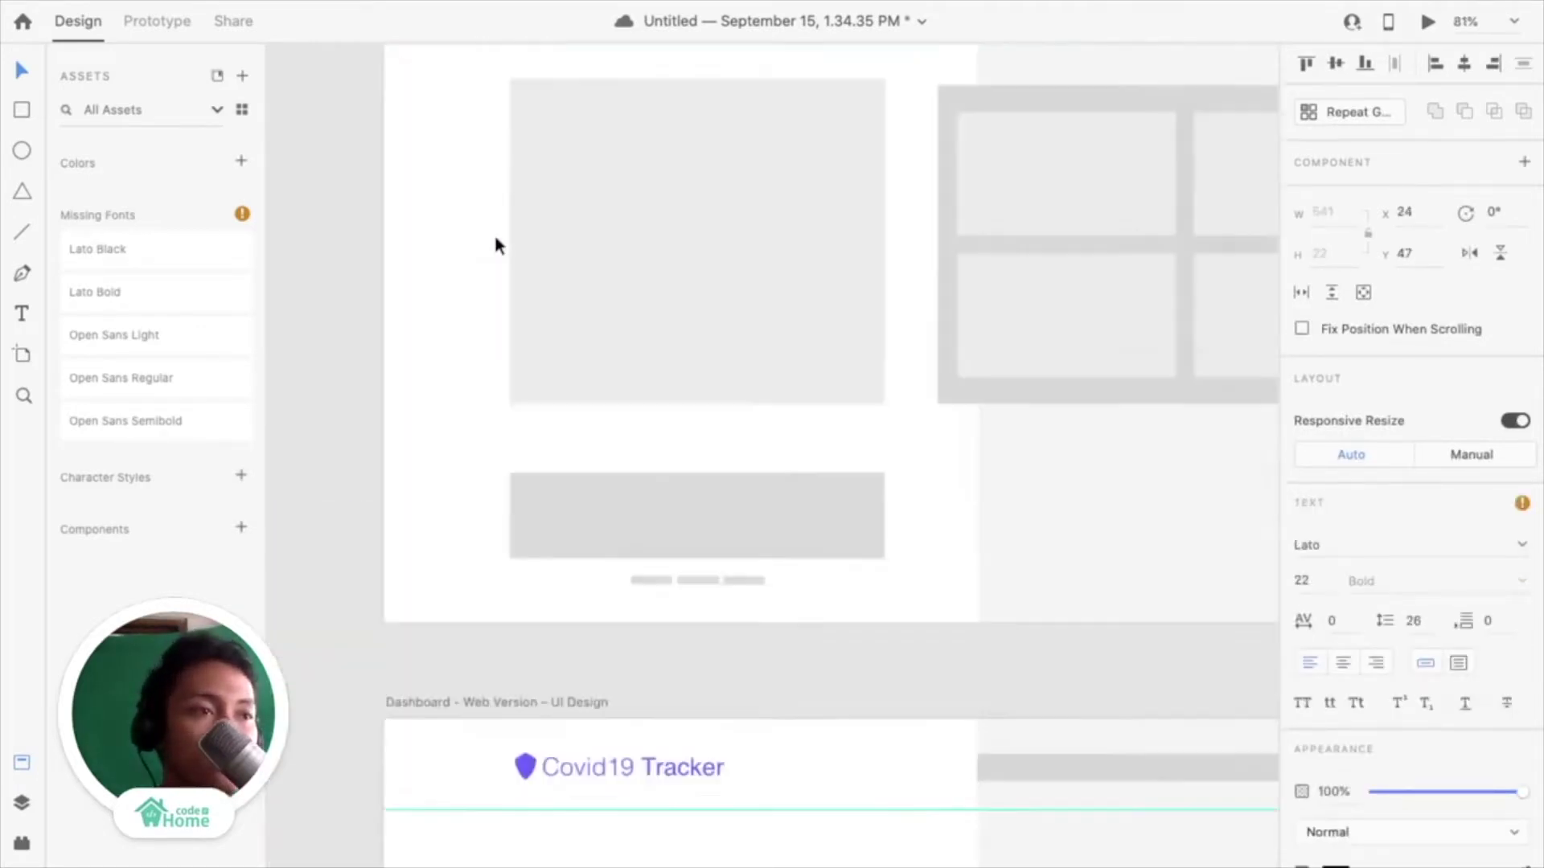
left_click(784, 467)
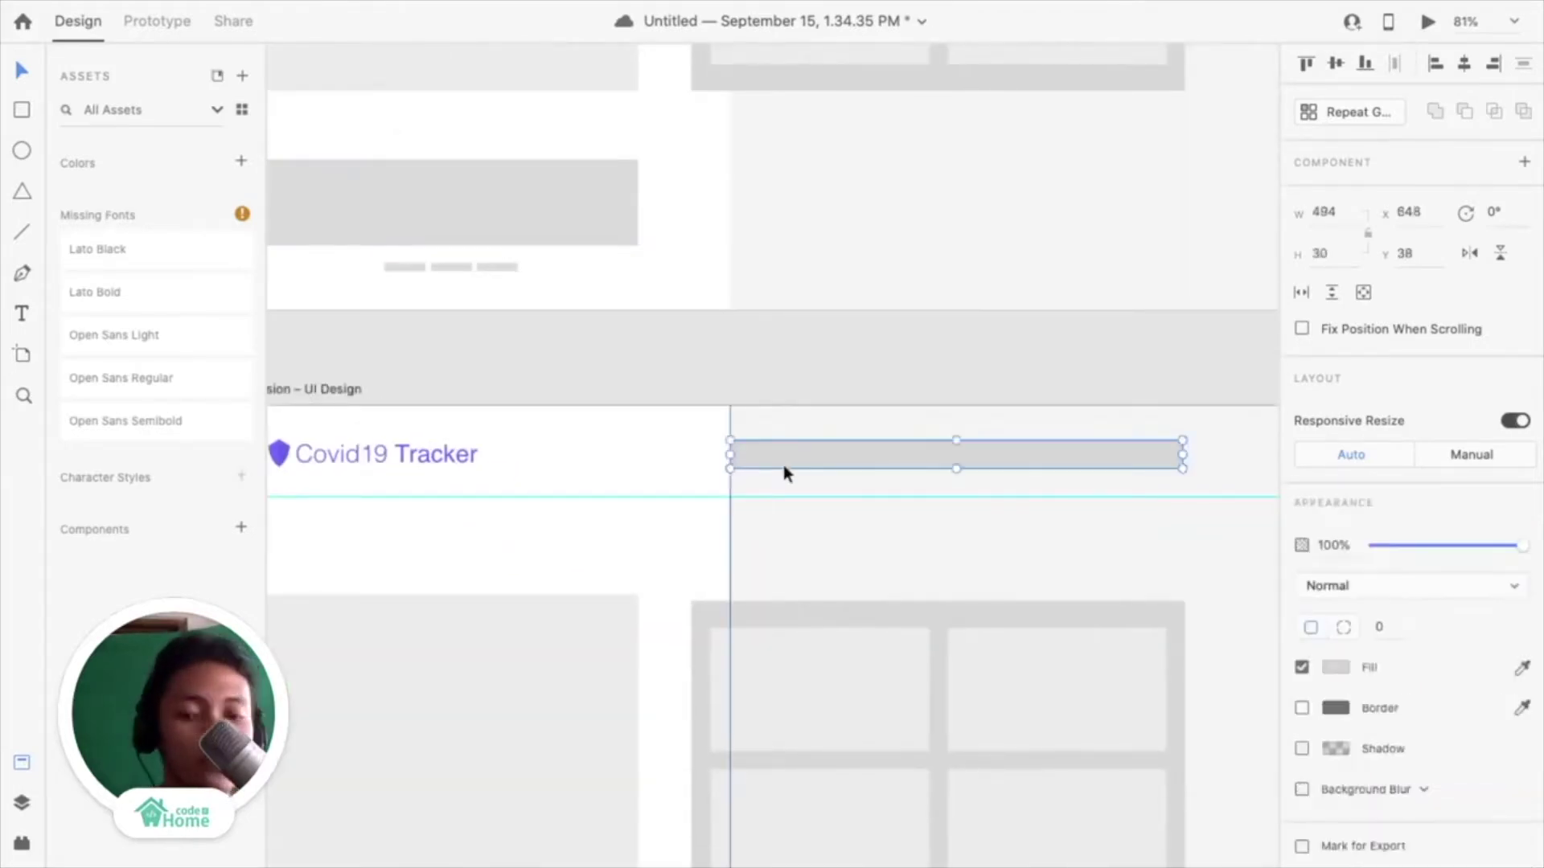
key("ctrl+v")
Move the menu text onto the grey header placeholder, at about X 657, Y 44, and set its font size to 19
left_click_drag(605, 456, 1120, 455)
scroll(1190, 464, "up", 5)
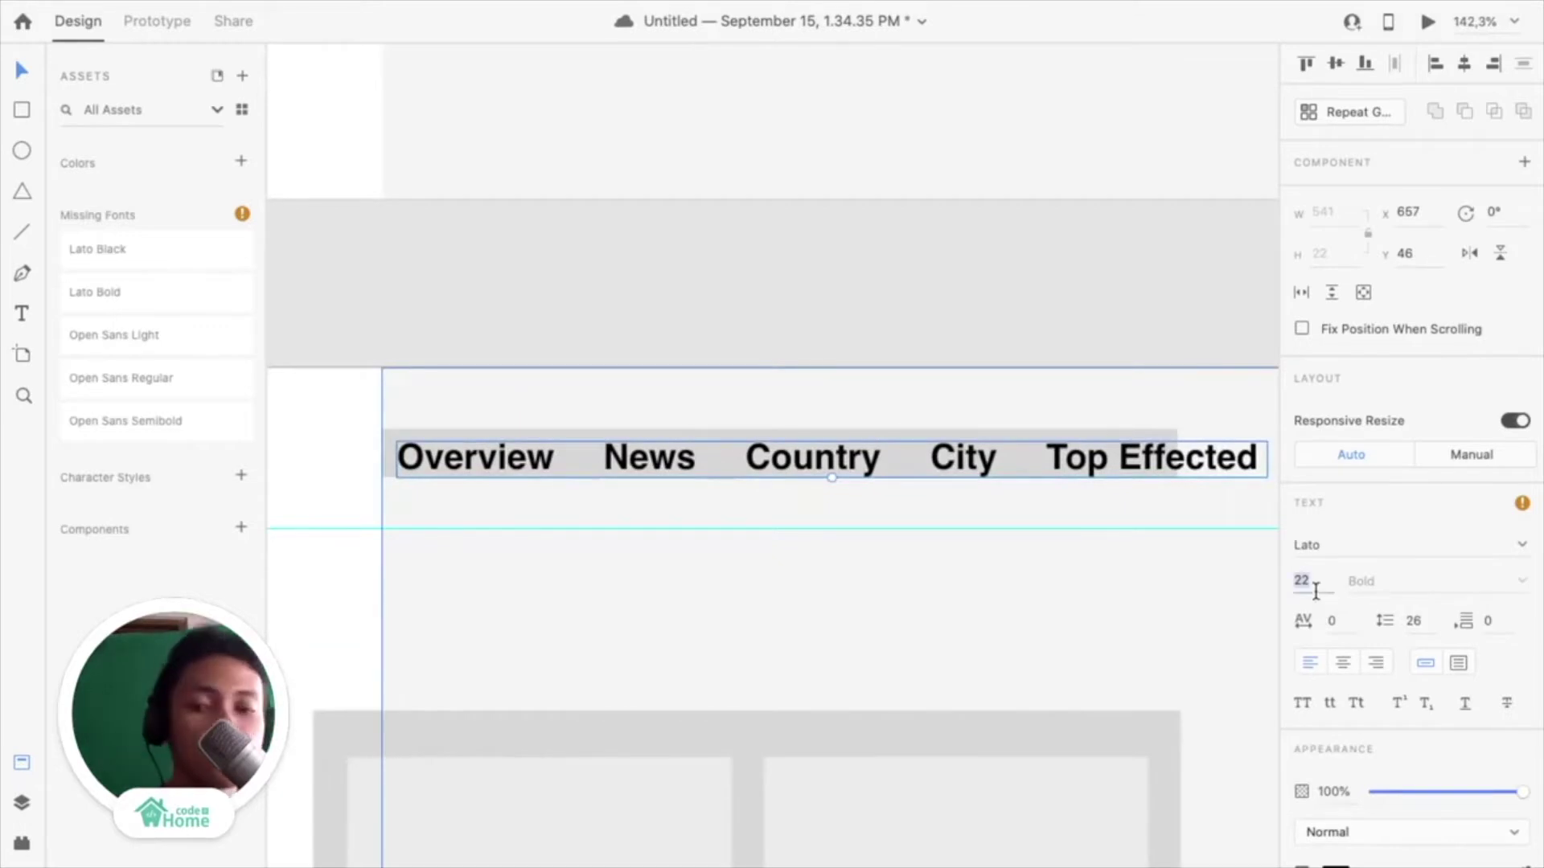
type("19")
key("Return")
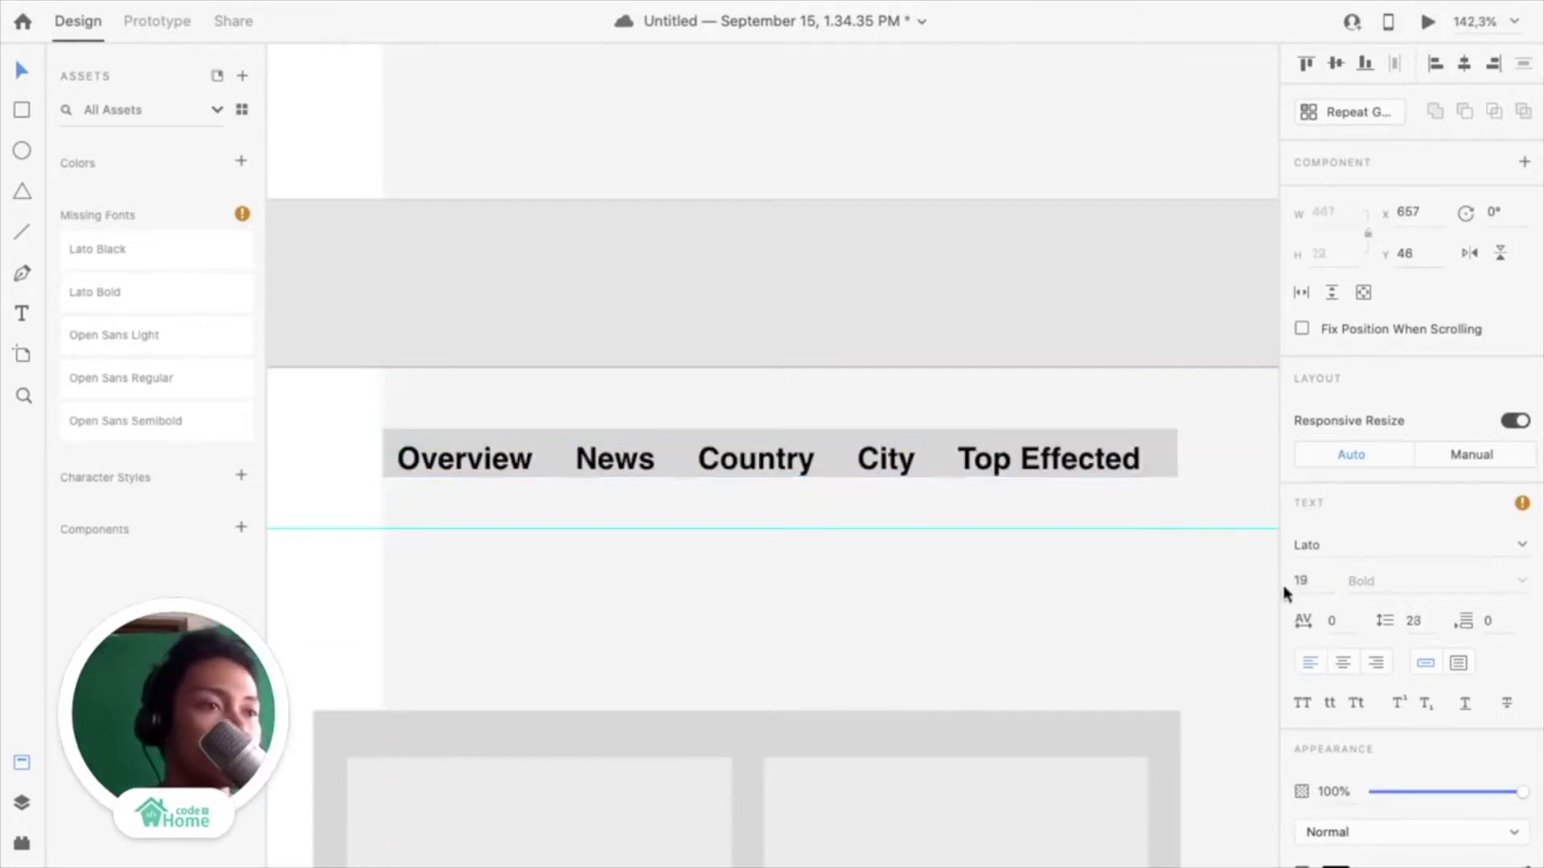
left_click_drag(1043, 456, 1043, 455)
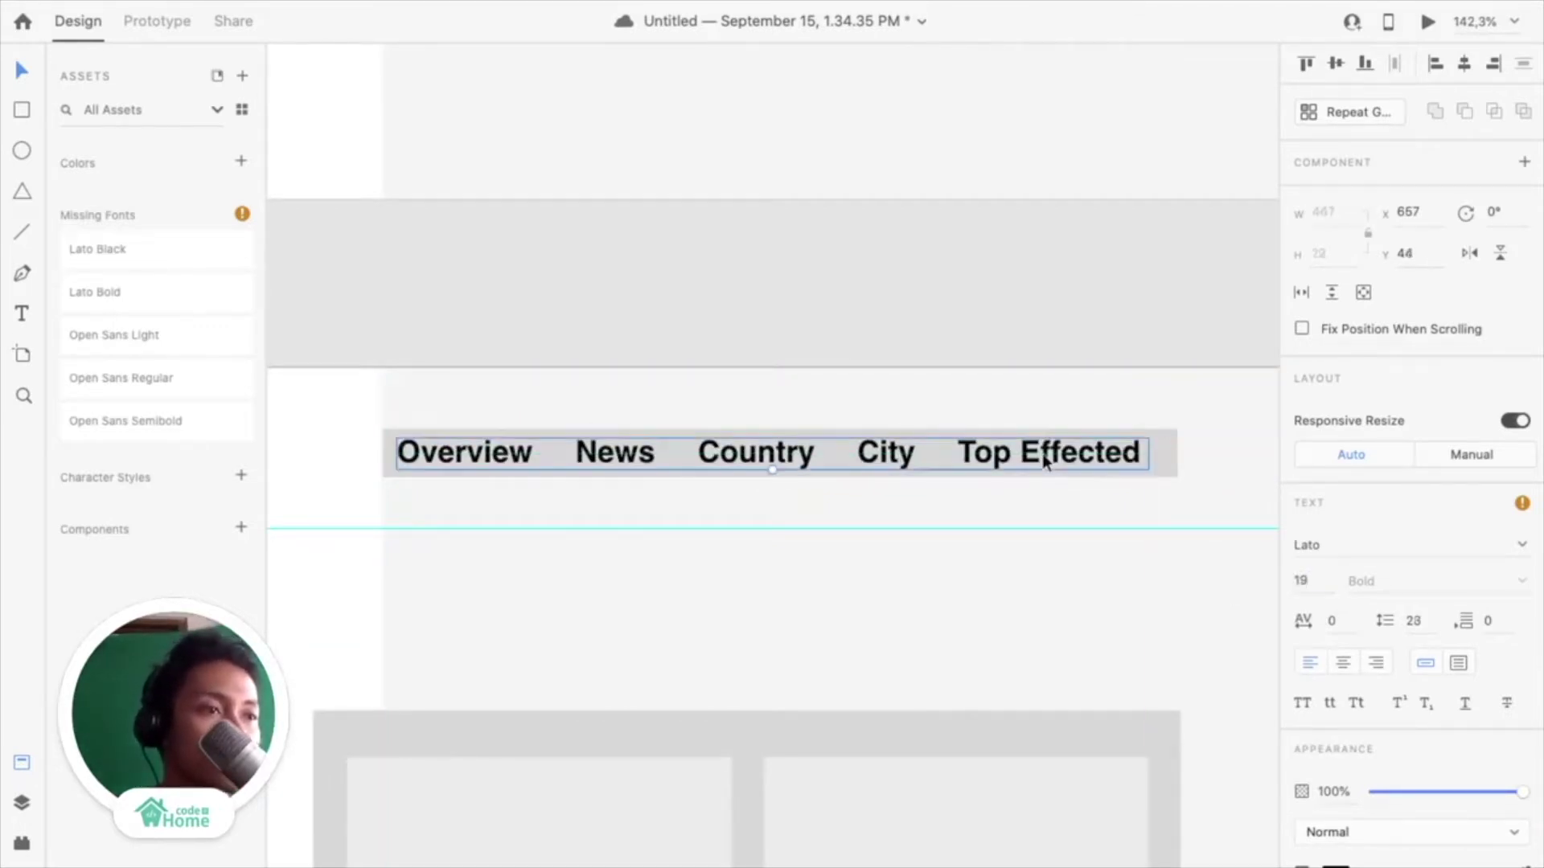
Delete the grey placeholder rectangle behind the navigation menu text
left_click(1157, 455)
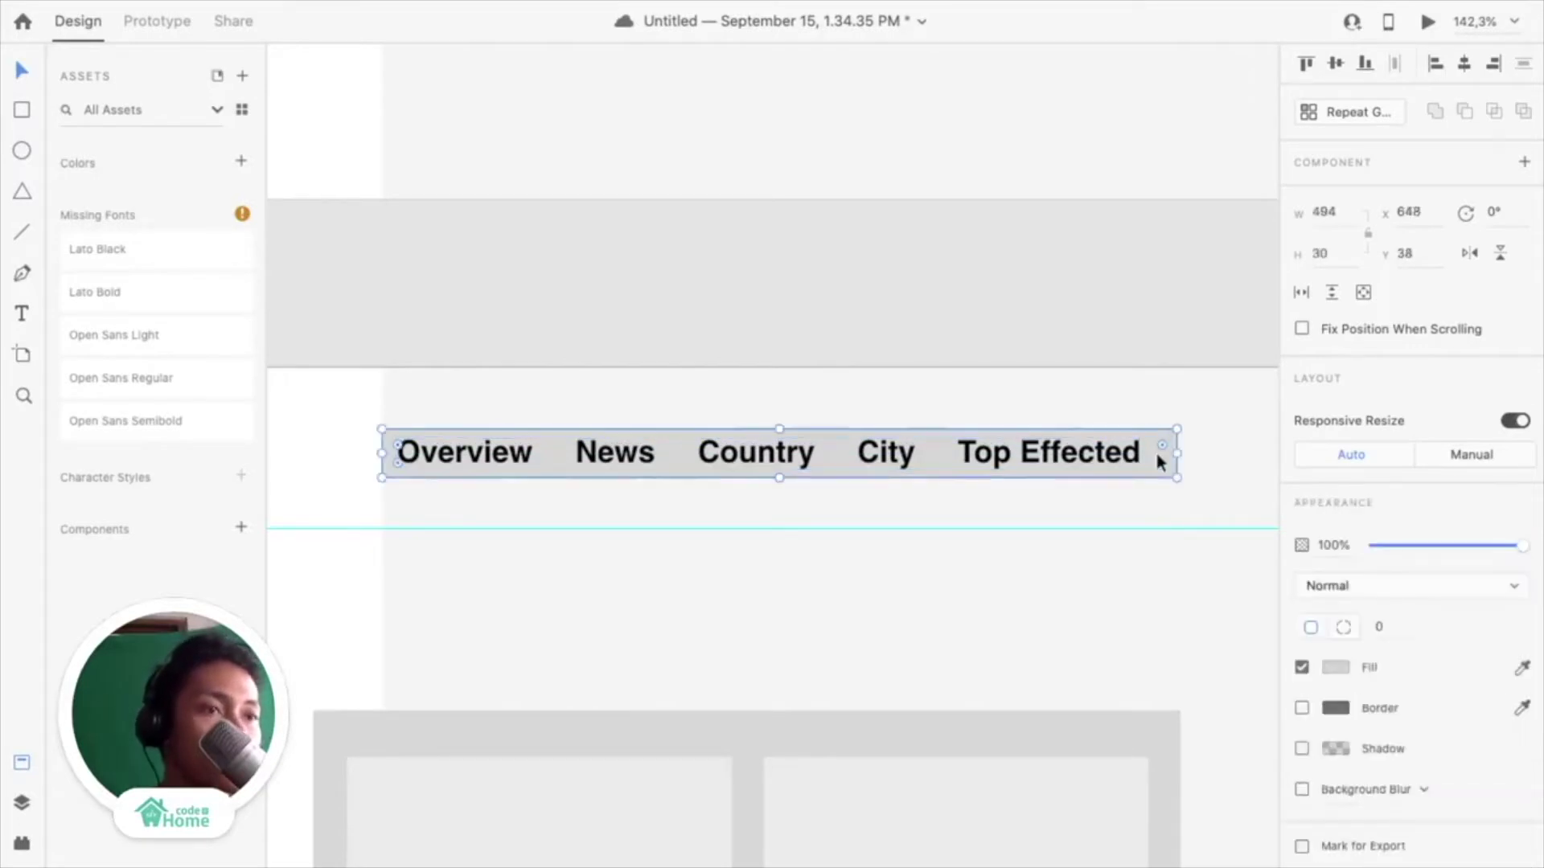
left_click(1082, 495)
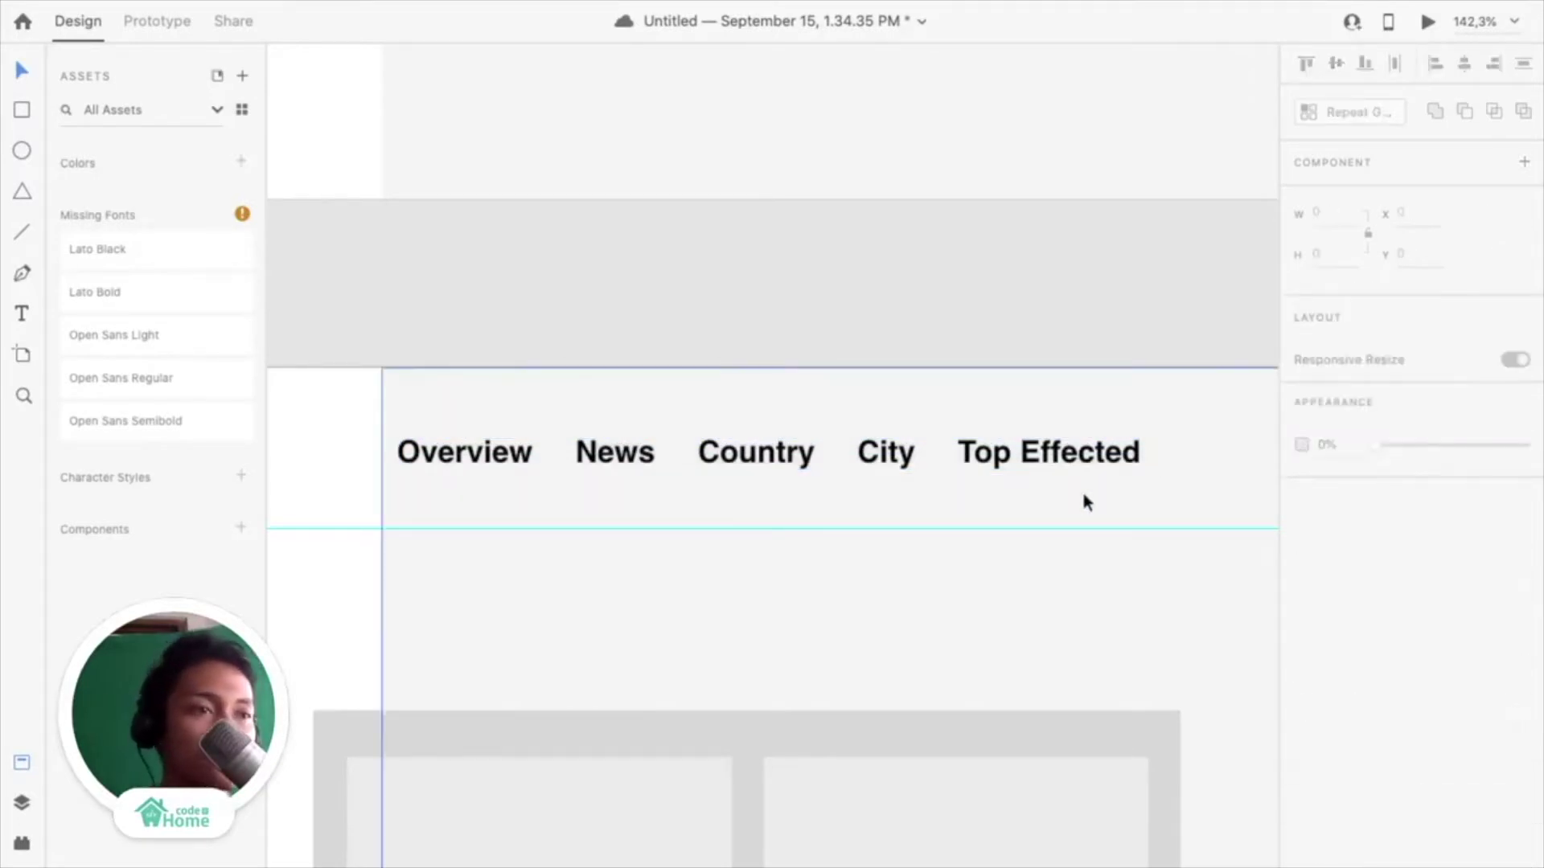
Duplicate the large purple wave graphic onto the empty canvas below its source artboard
scroll(1071, 500, "down", 5)
scroll(1071, 500, "up", 3)
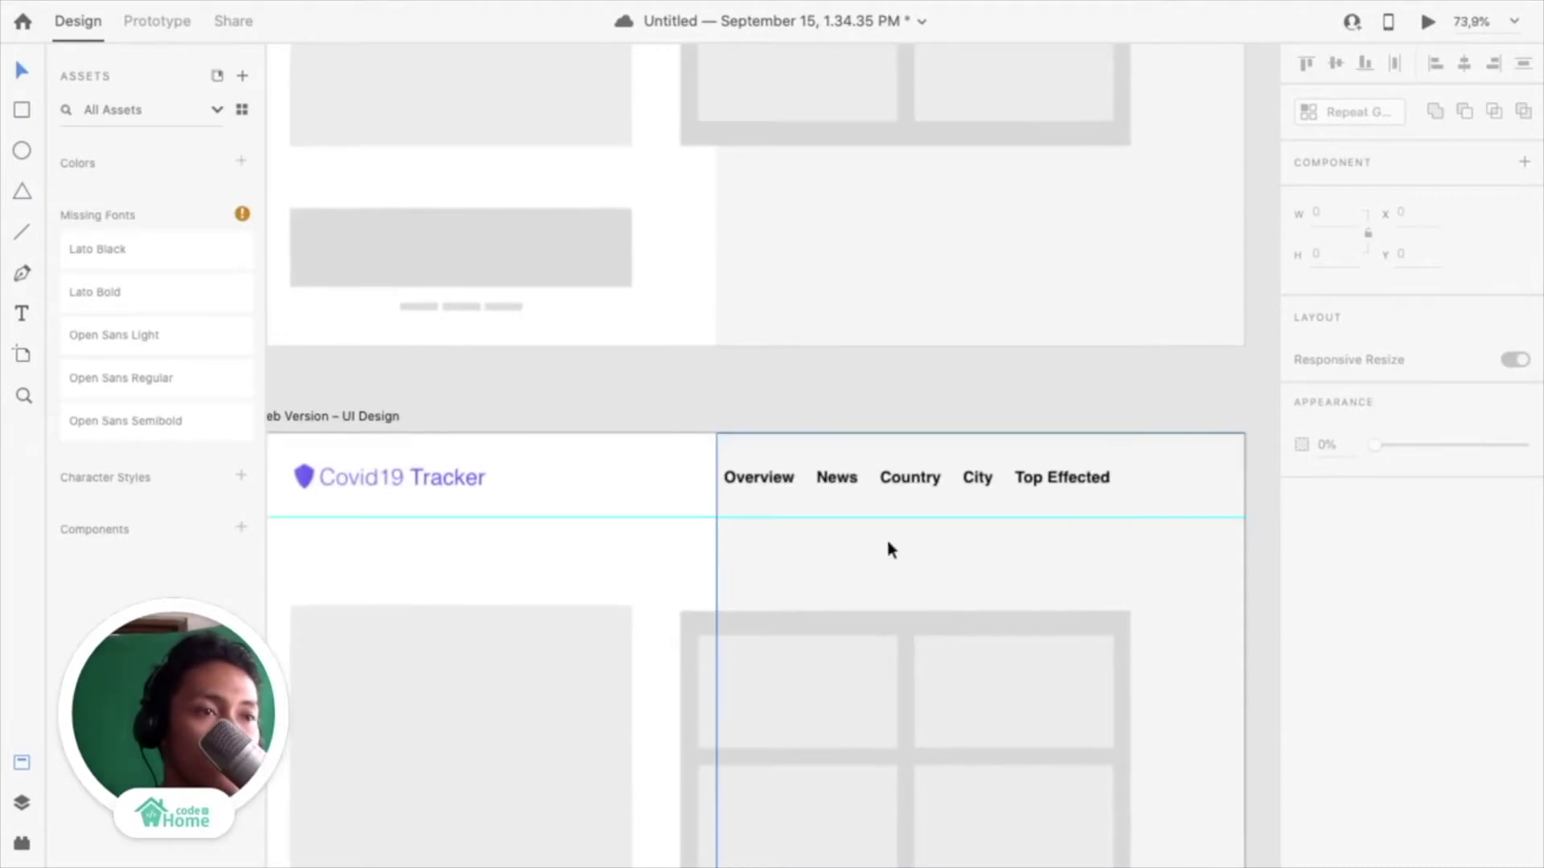
scroll(956, 553, "down", 4)
scroll(956, 552, "up", 4)
scroll(955, 552, "down", 3)
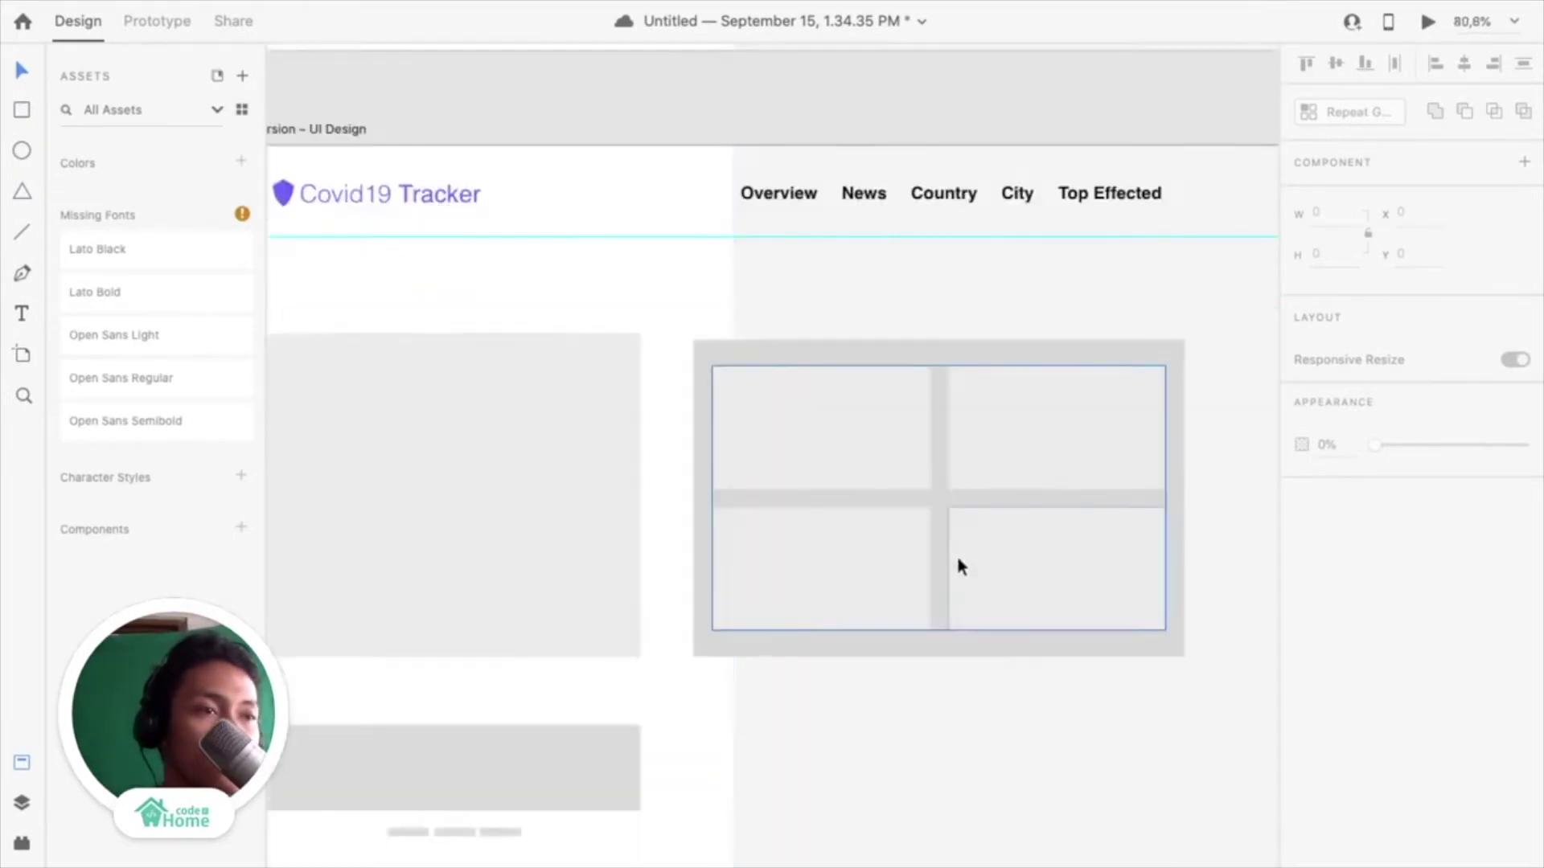
scroll(955, 552, "up", 3)
left_click(1038, 511)
scroll(1037, 508, "down", 4)
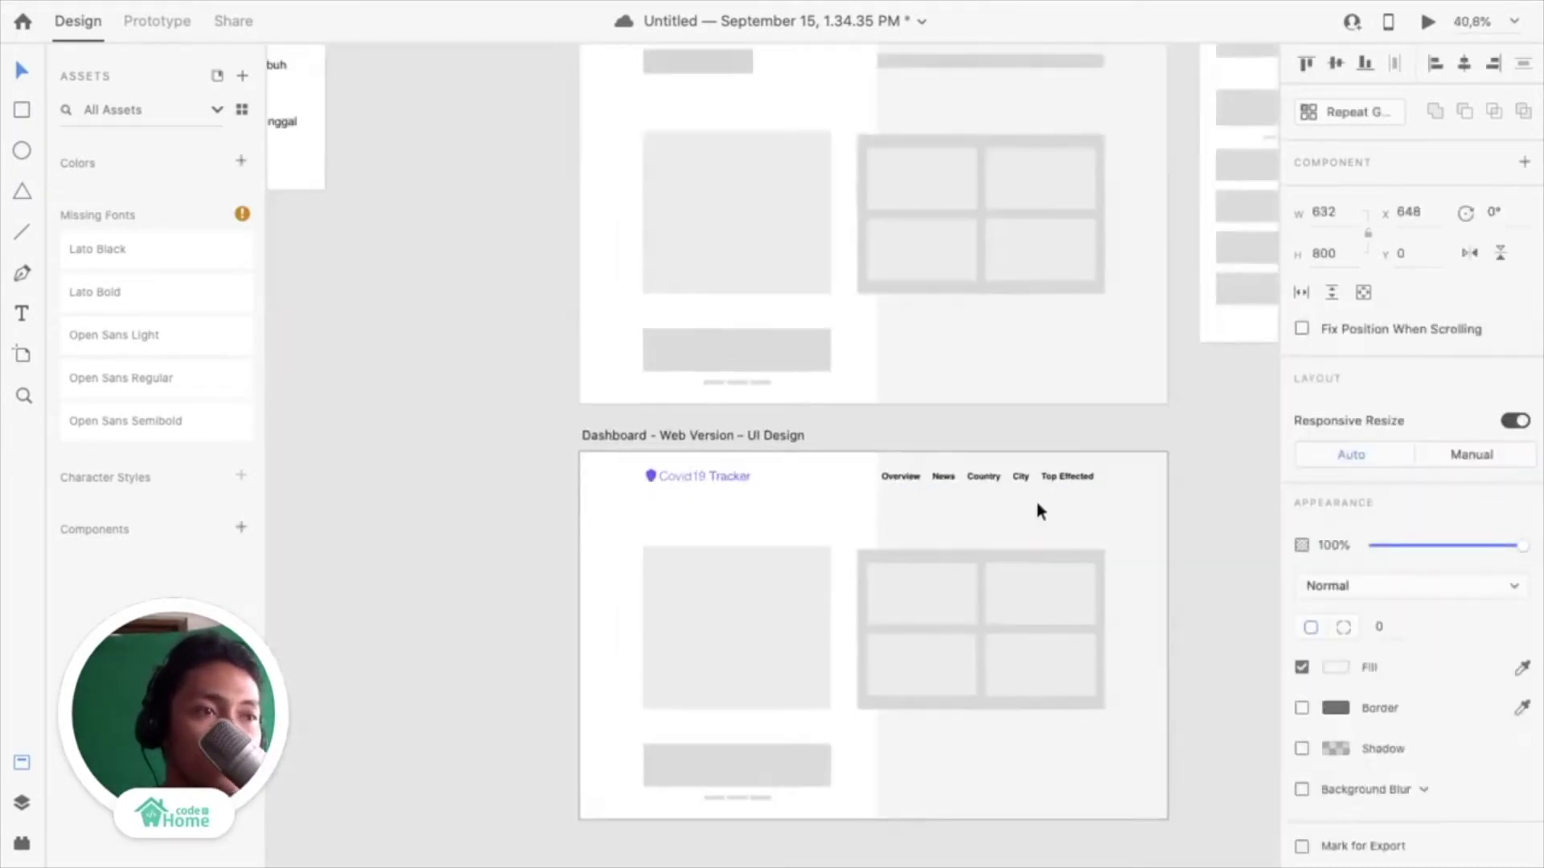
scroll(1037, 505, "left", 5)
scroll(569, 382, "left", 8)
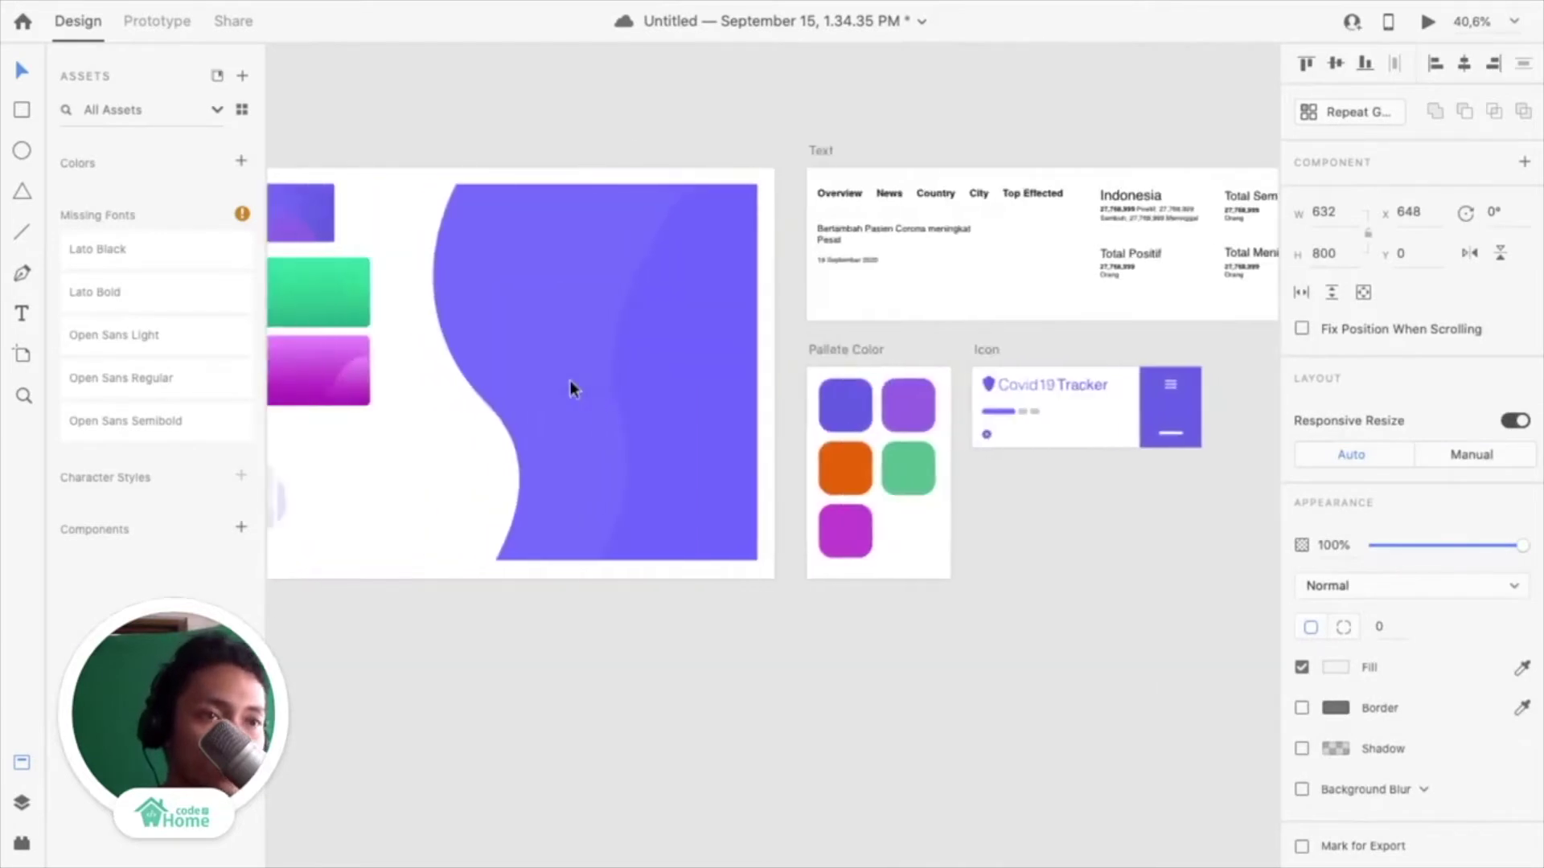
left_click(682, 322)
scroll(682, 322, "down", 1)
scroll(682, 321, "left", 1)
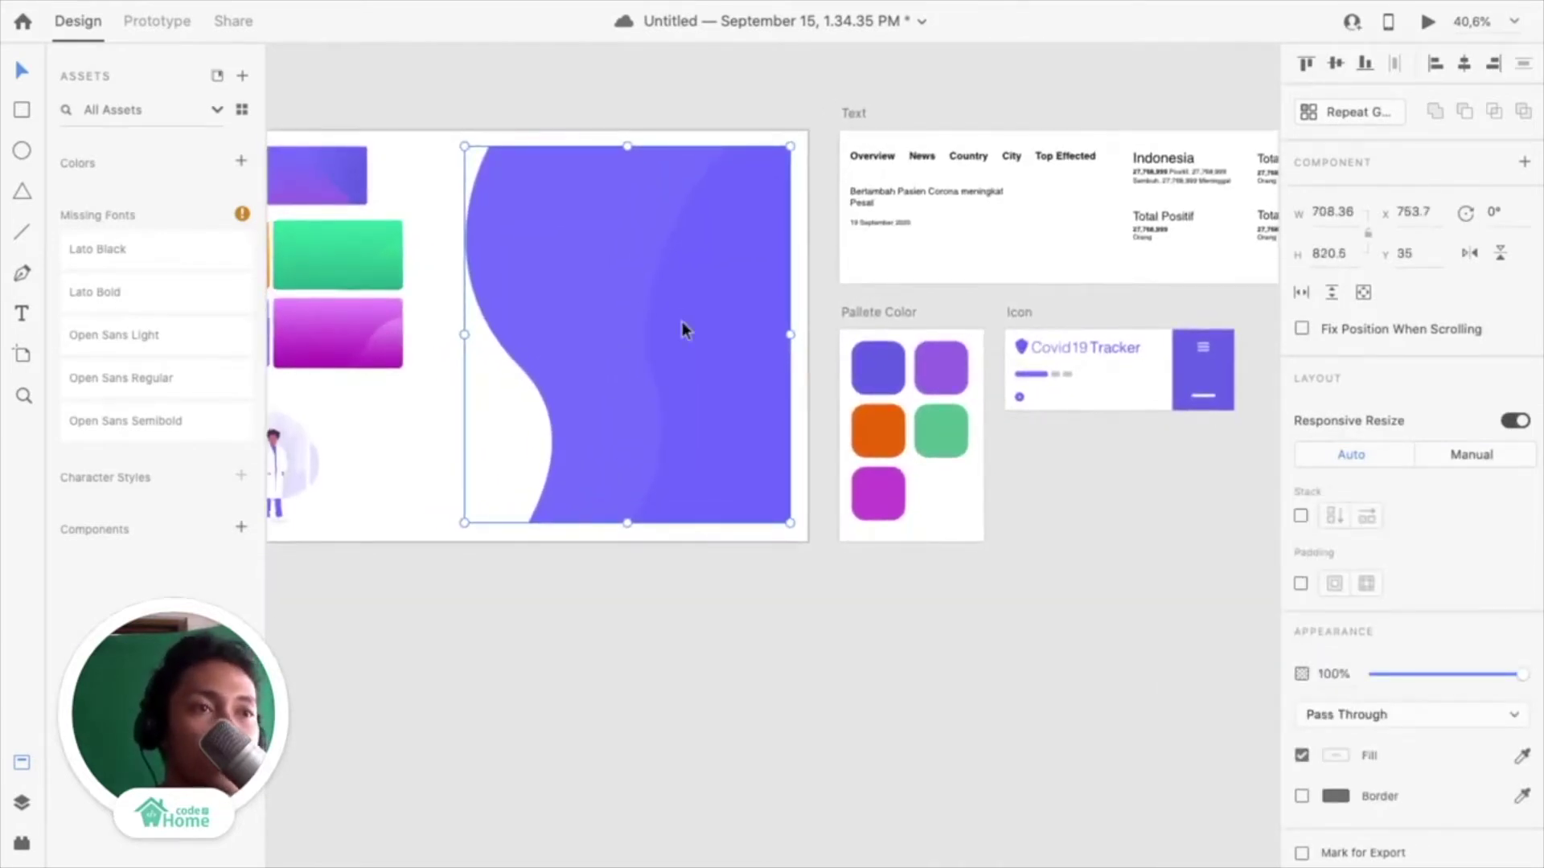
scroll(683, 329, "down", 3)
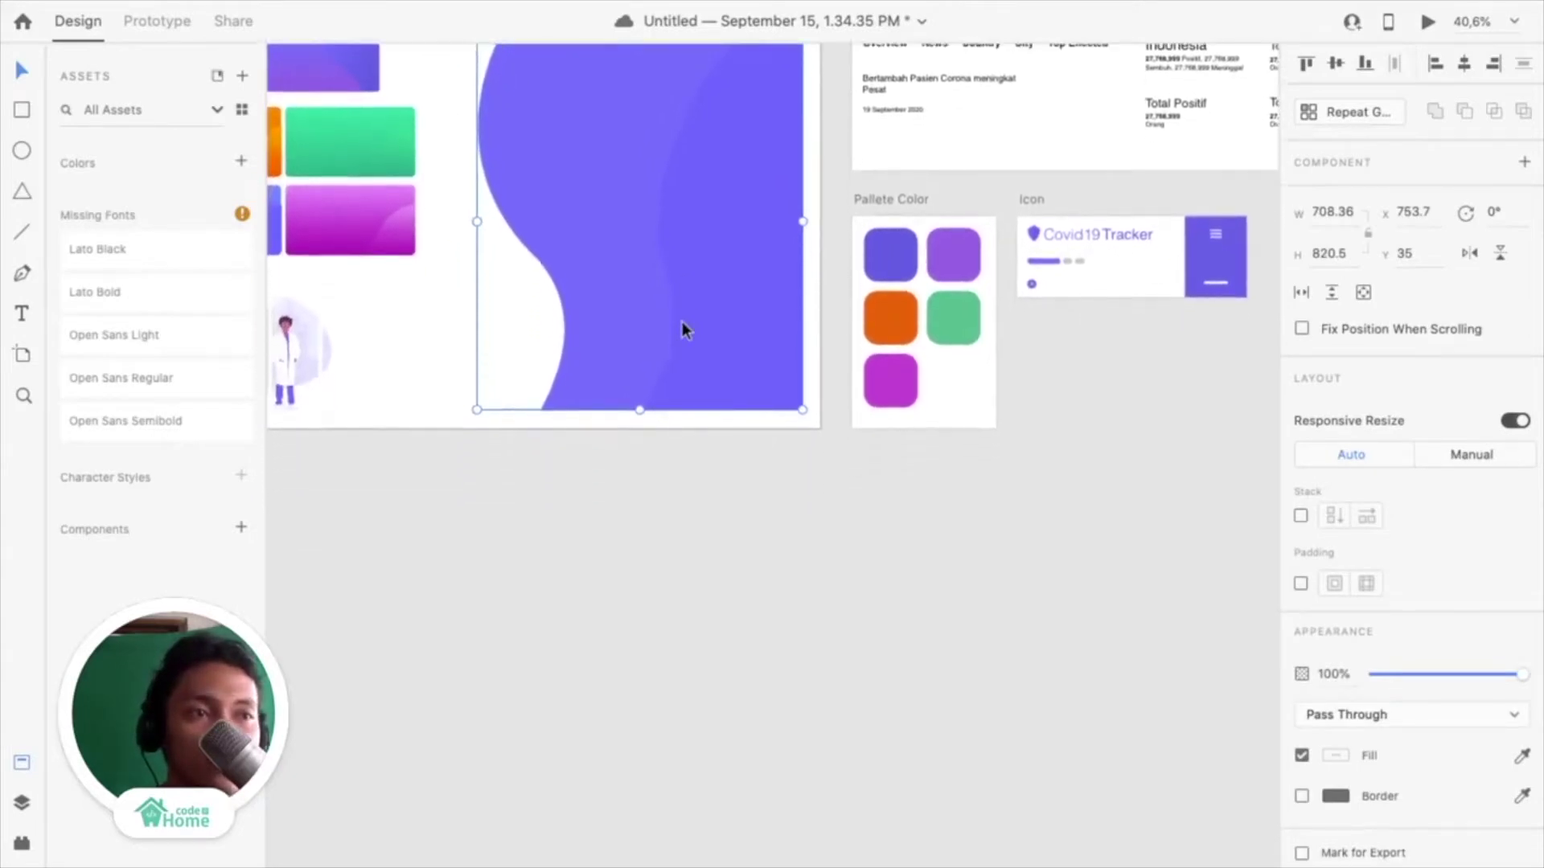
left_click_drag(678, 195, 602, 654)
Trace the duplicated wave graphic with a closed Pen path, curving along its wavy edge and extending slightly past its lower-left corner
scroll(603, 654, "down", 4)
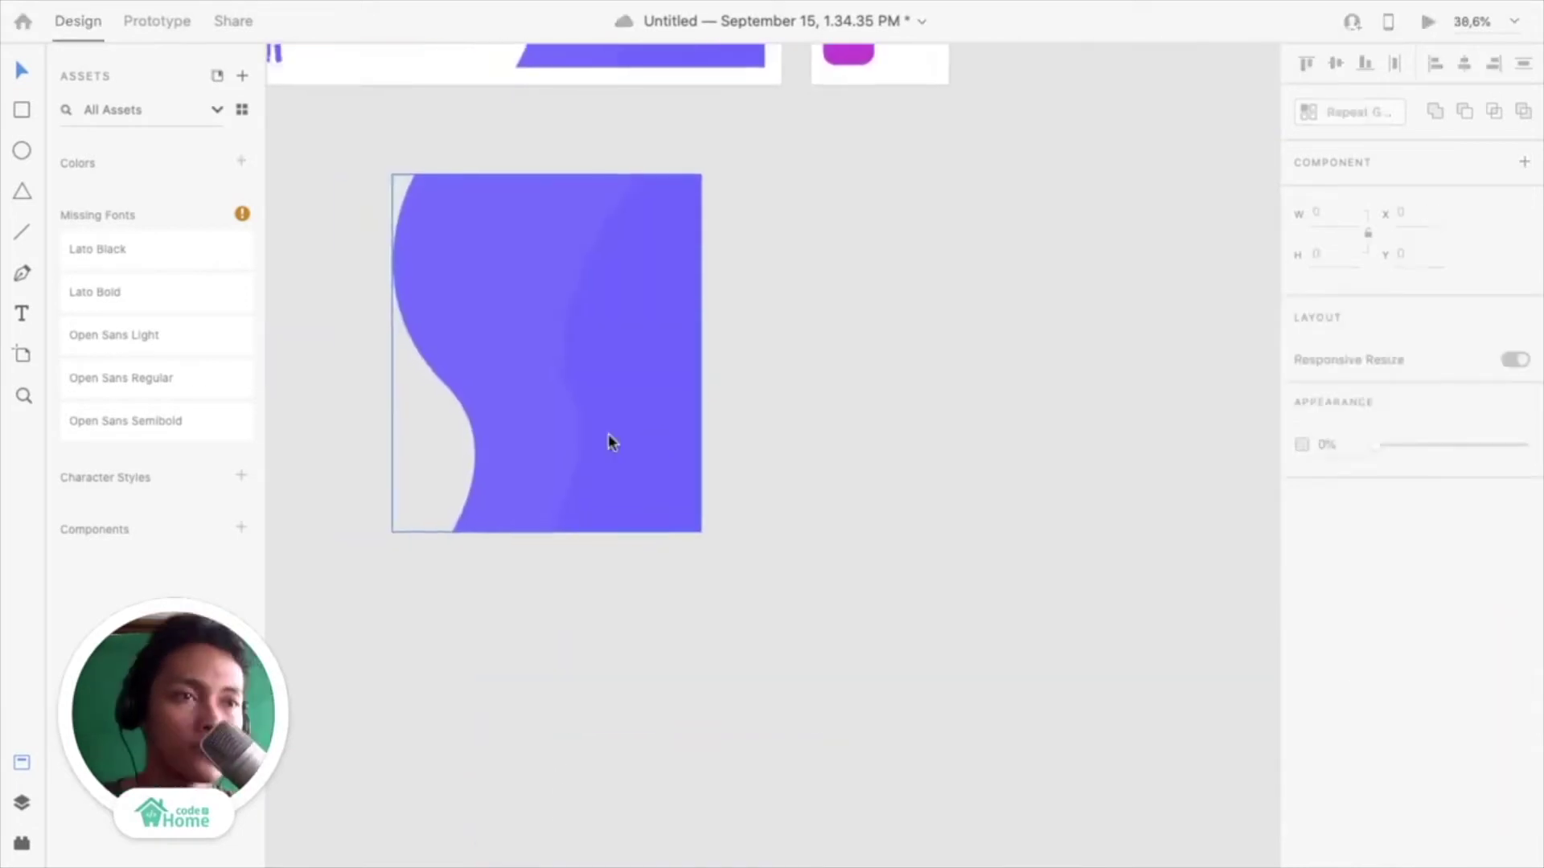
scroll(609, 435, "up", 1)
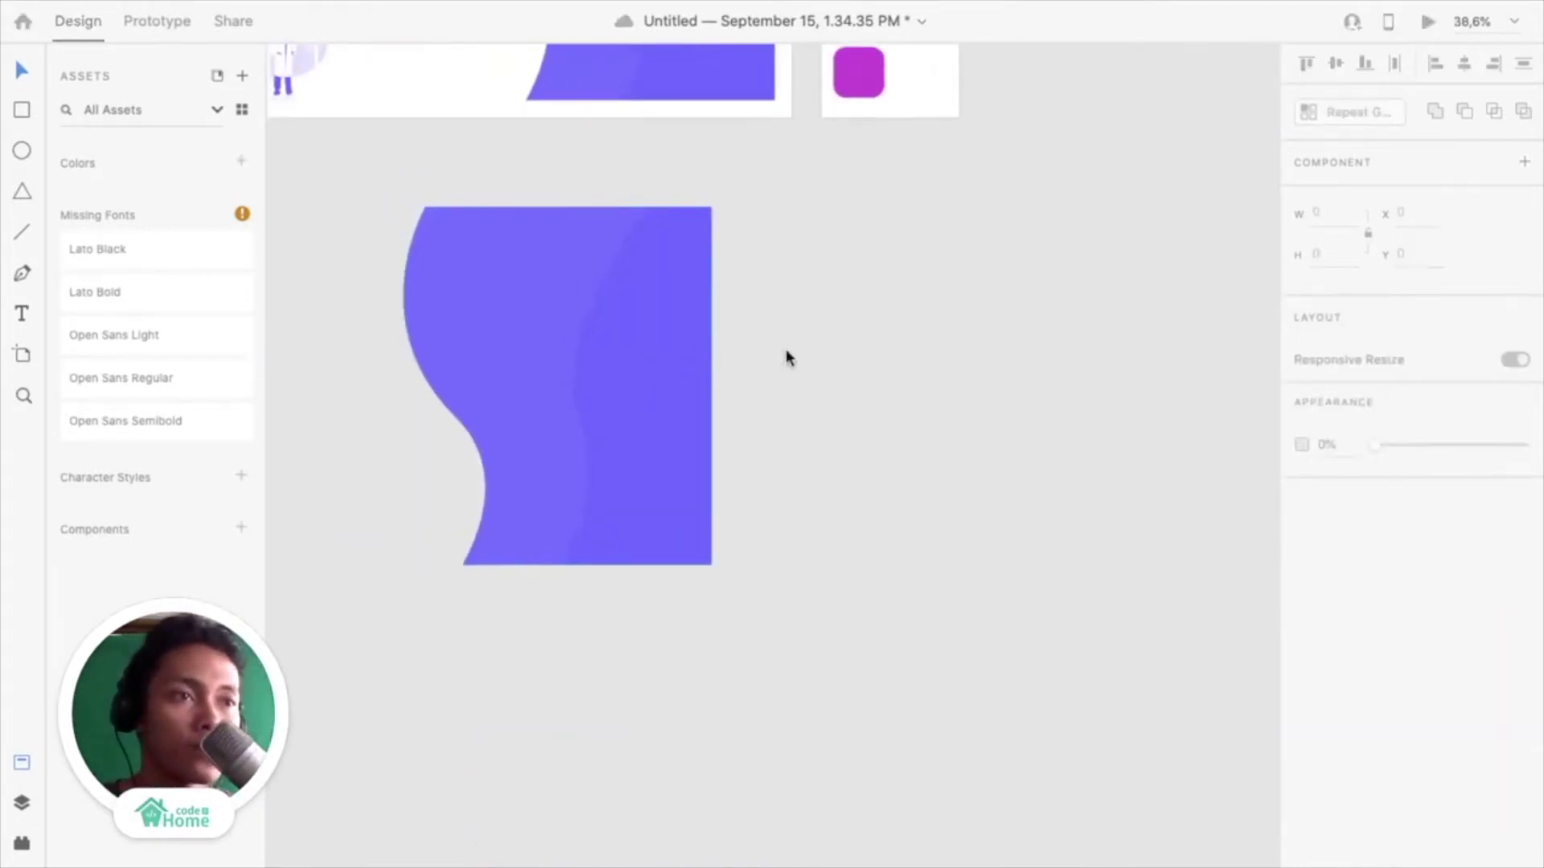
scroll(655, 337, "up", 2)
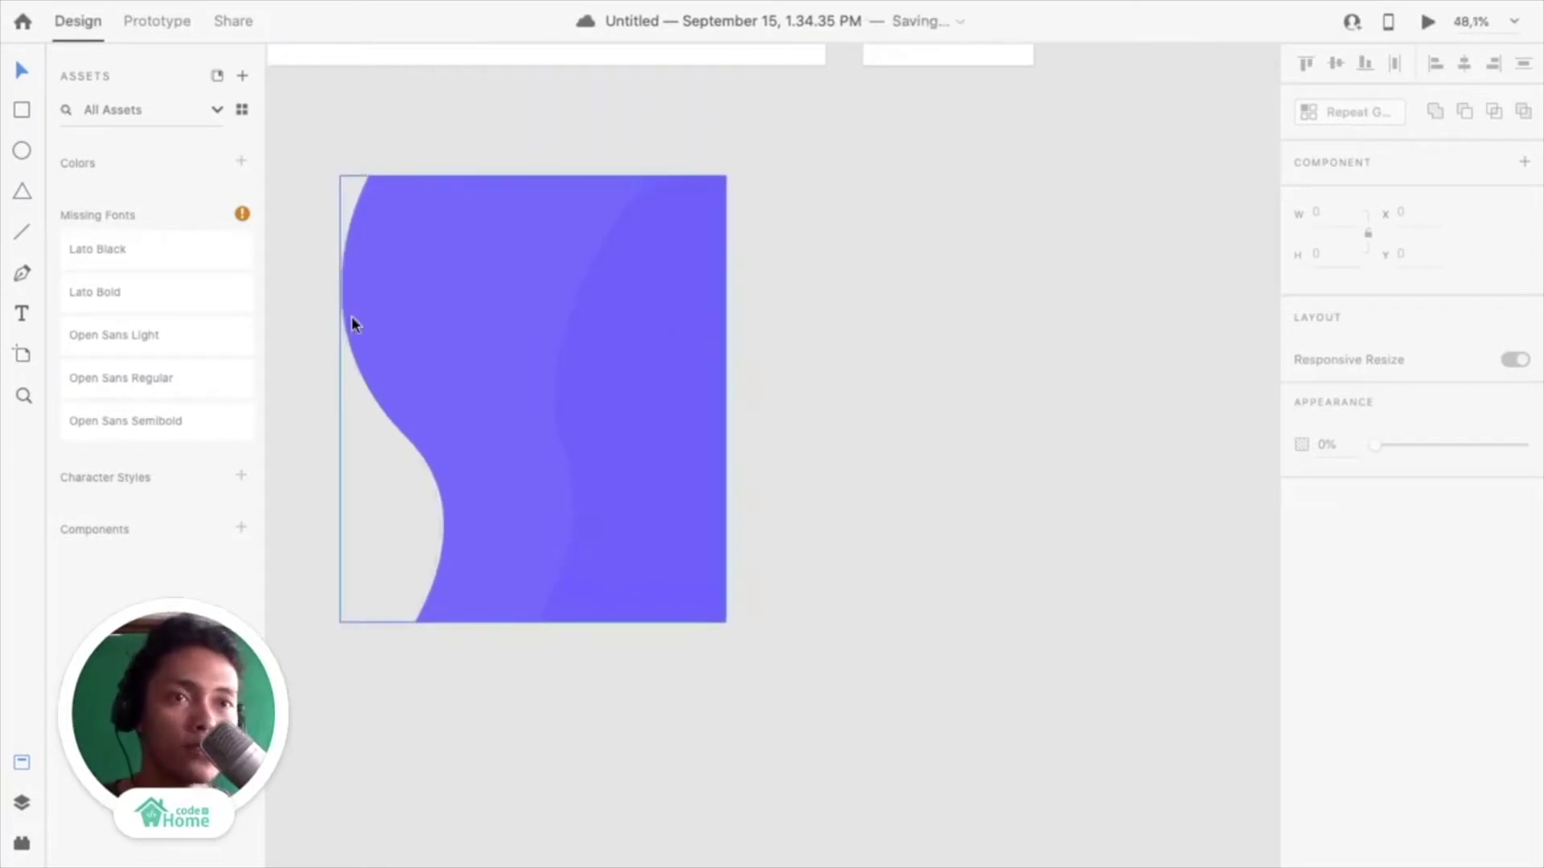
left_click(22, 273)
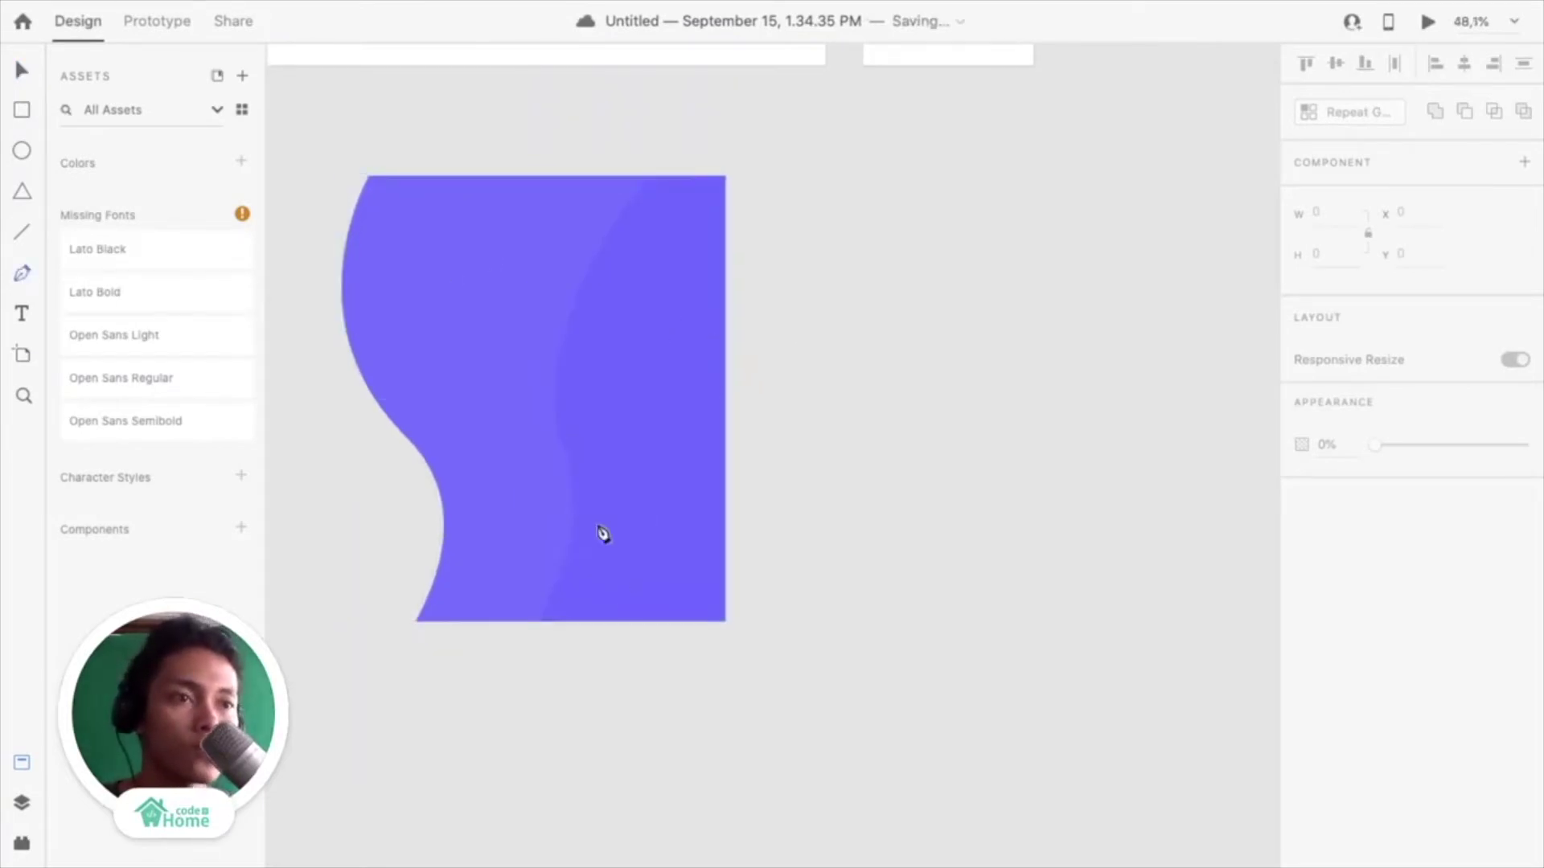
left_click(725, 622)
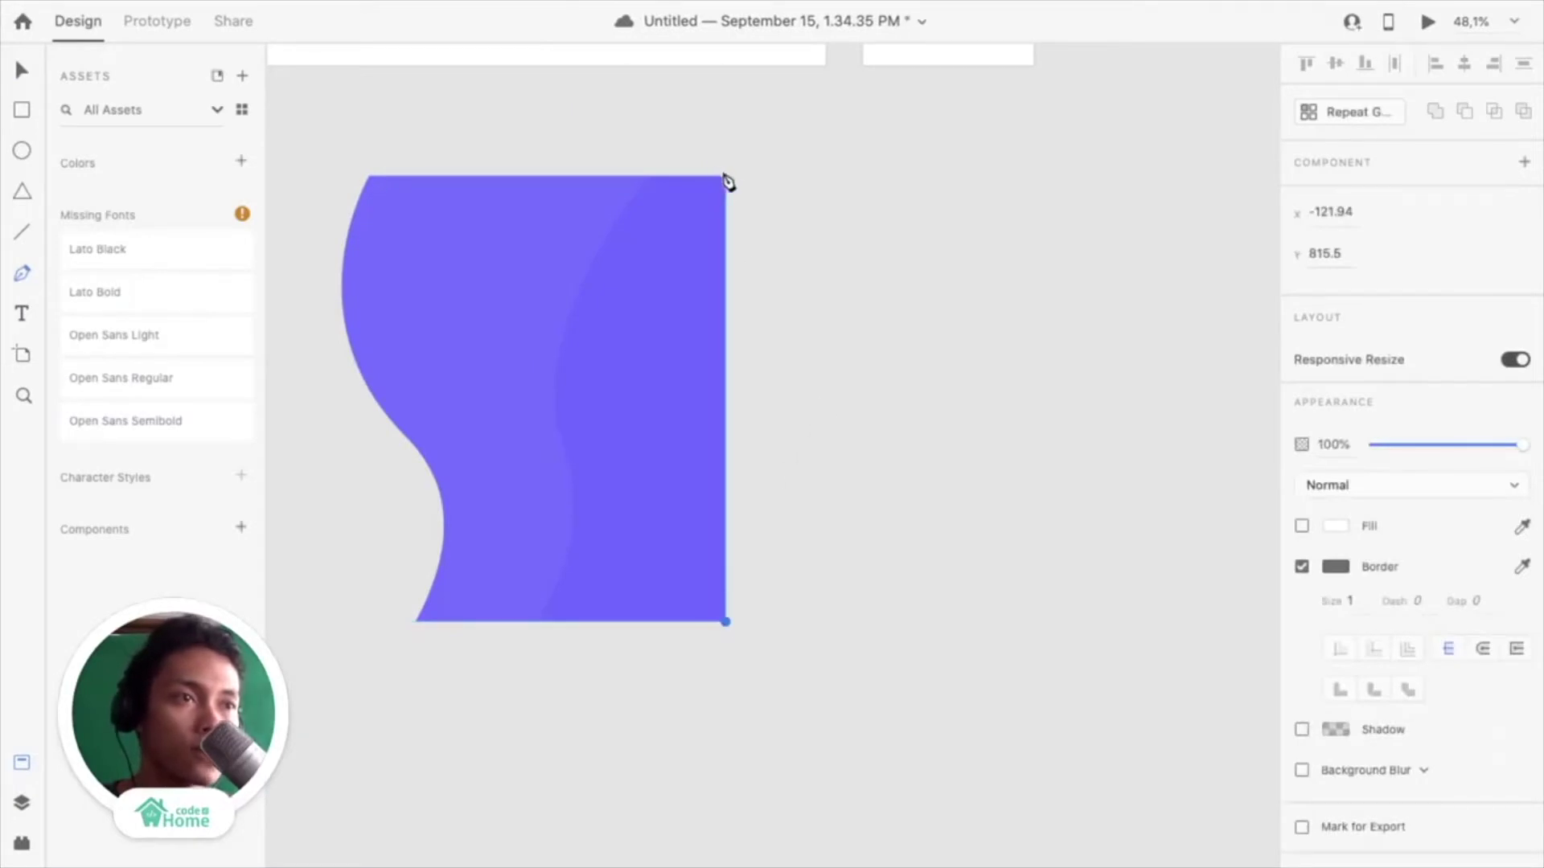
left_click(368, 176)
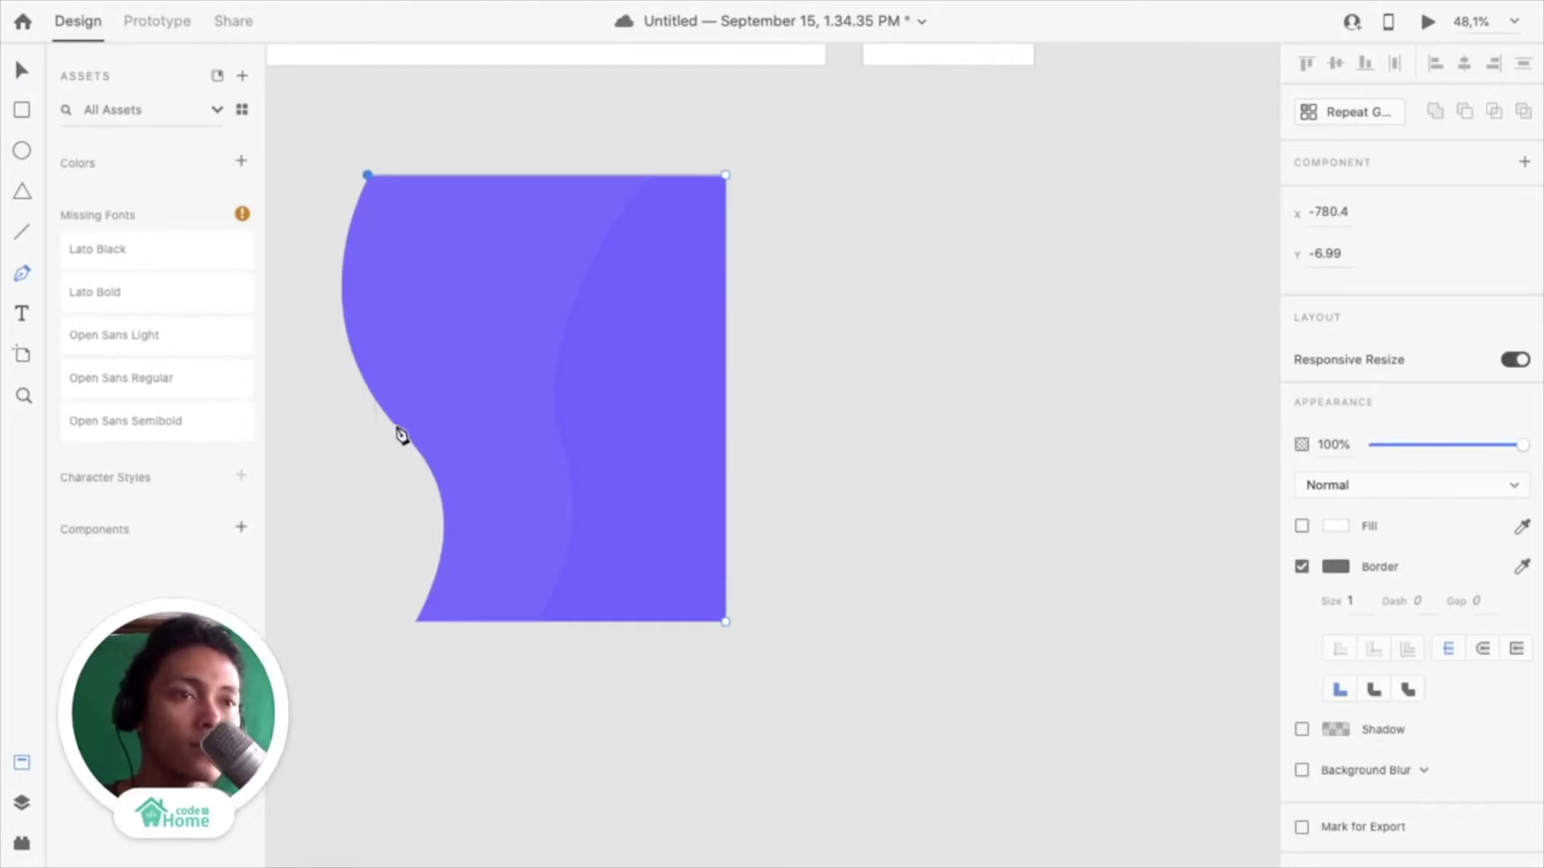
left_click_drag(398, 427, 505, 540)
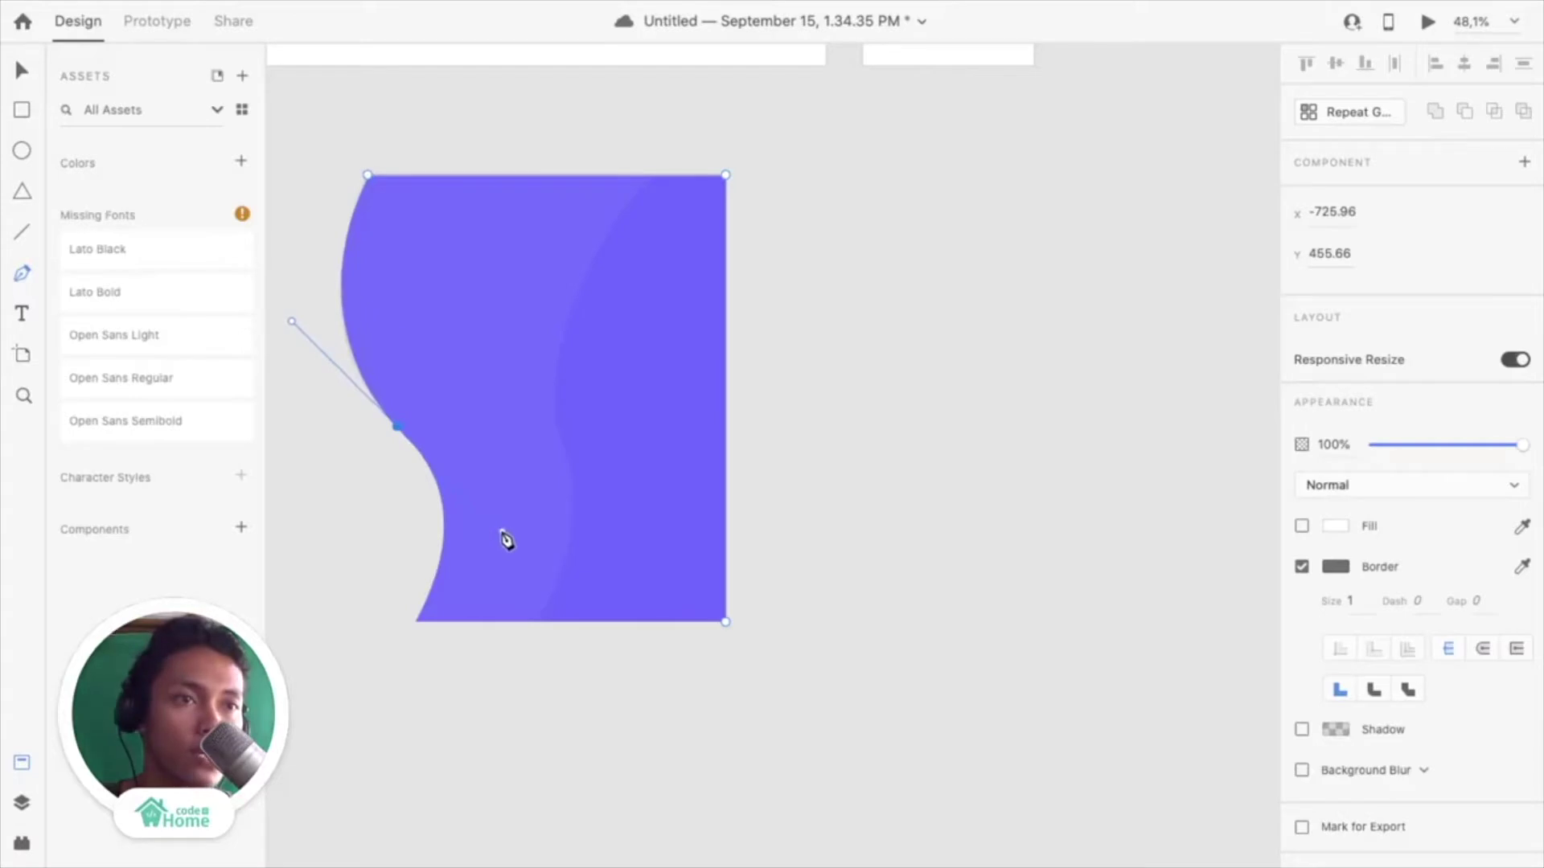
left_click(396, 657)
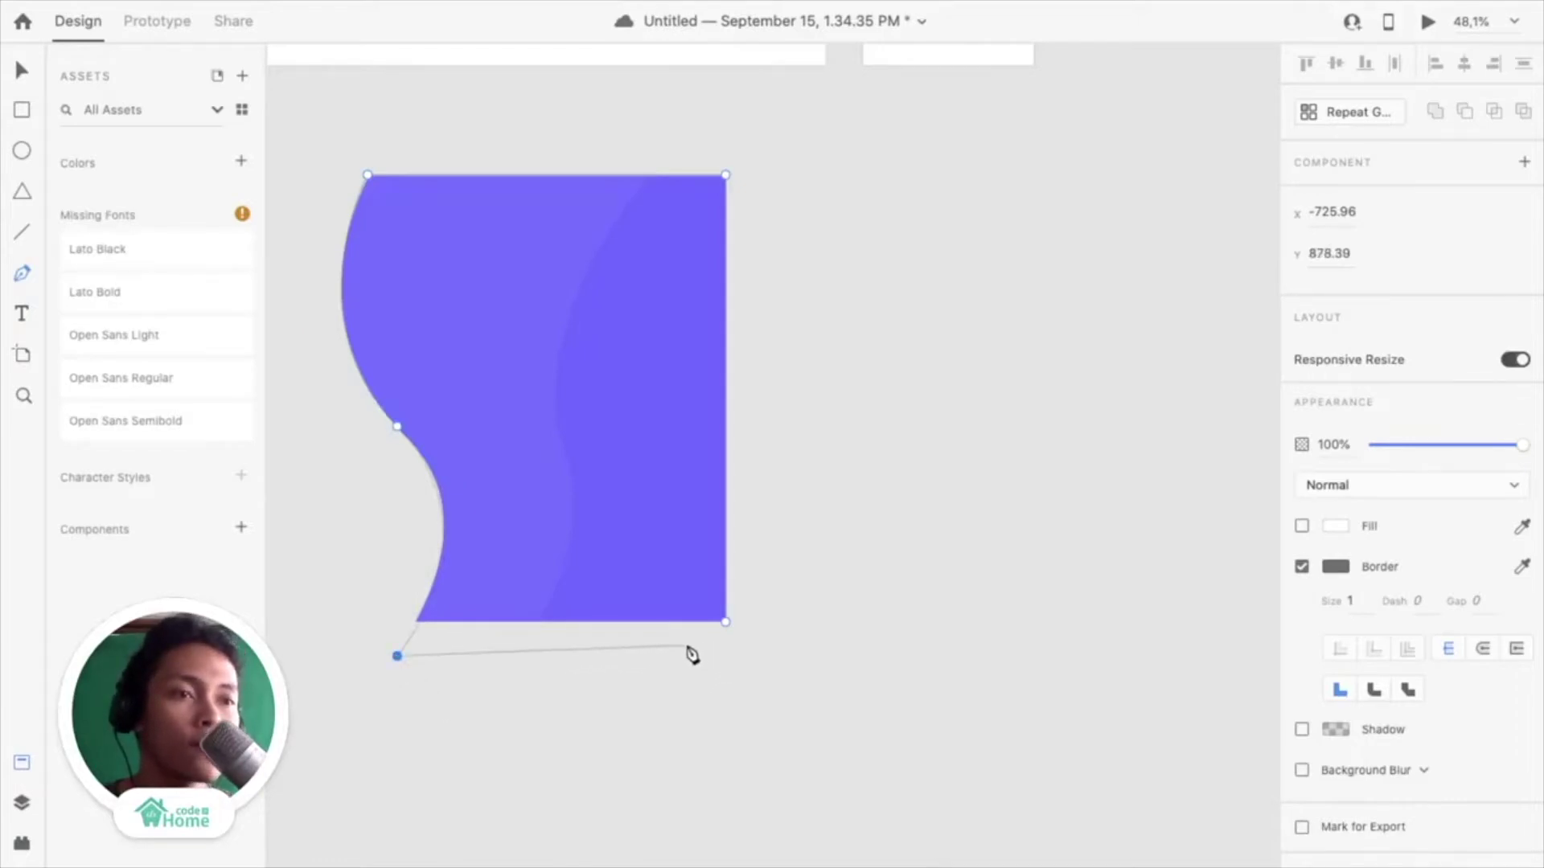
left_click(725, 623)
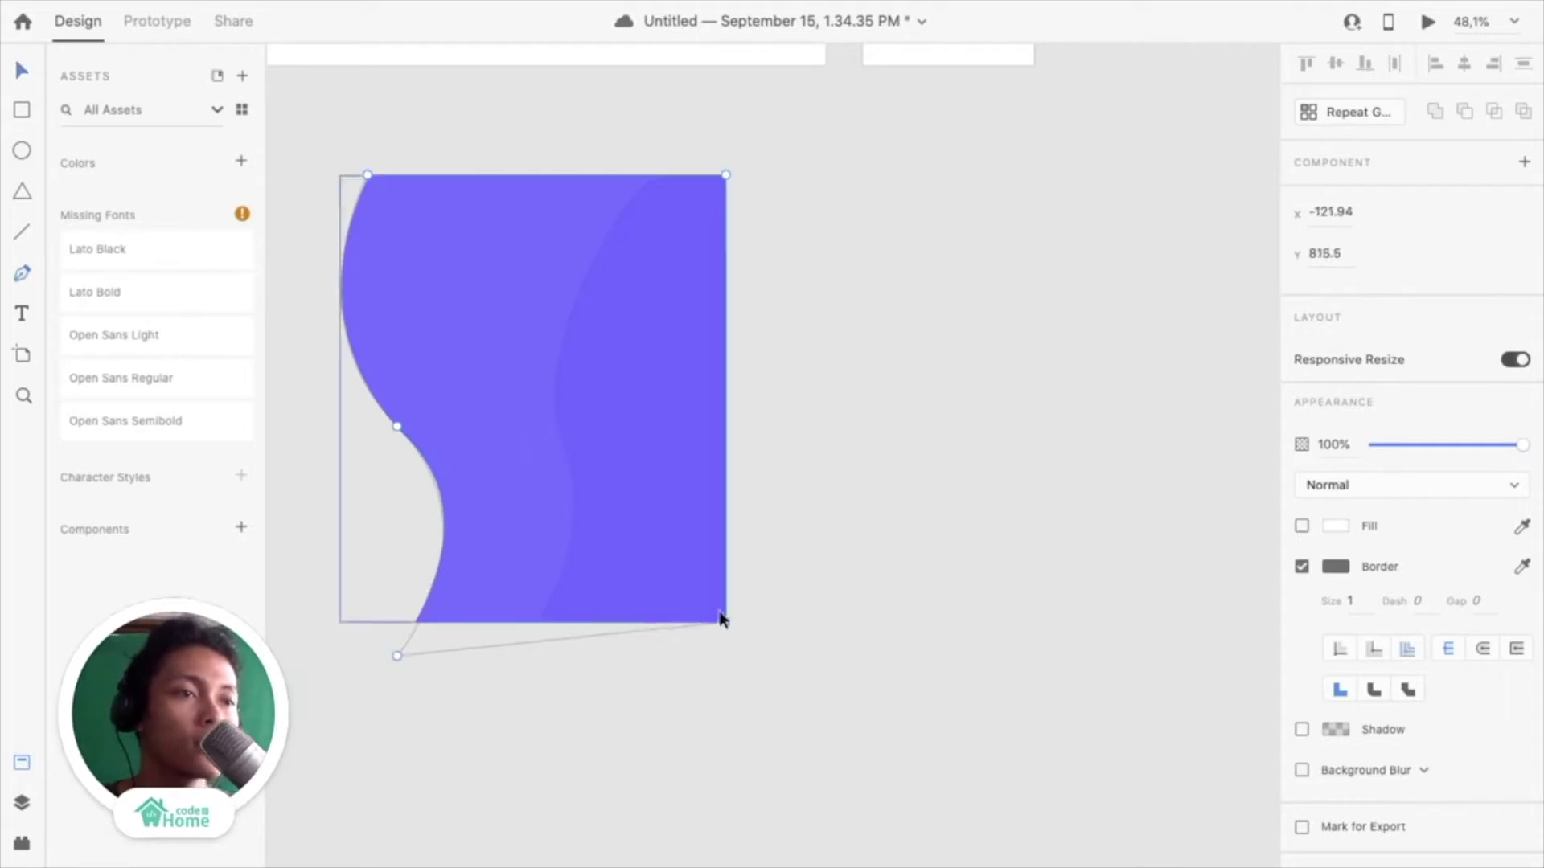
Move the traced path's lower-left anchor point to about X -735, Y 873 to fit the wave's curve
scroll(475, 637, "up", 3)
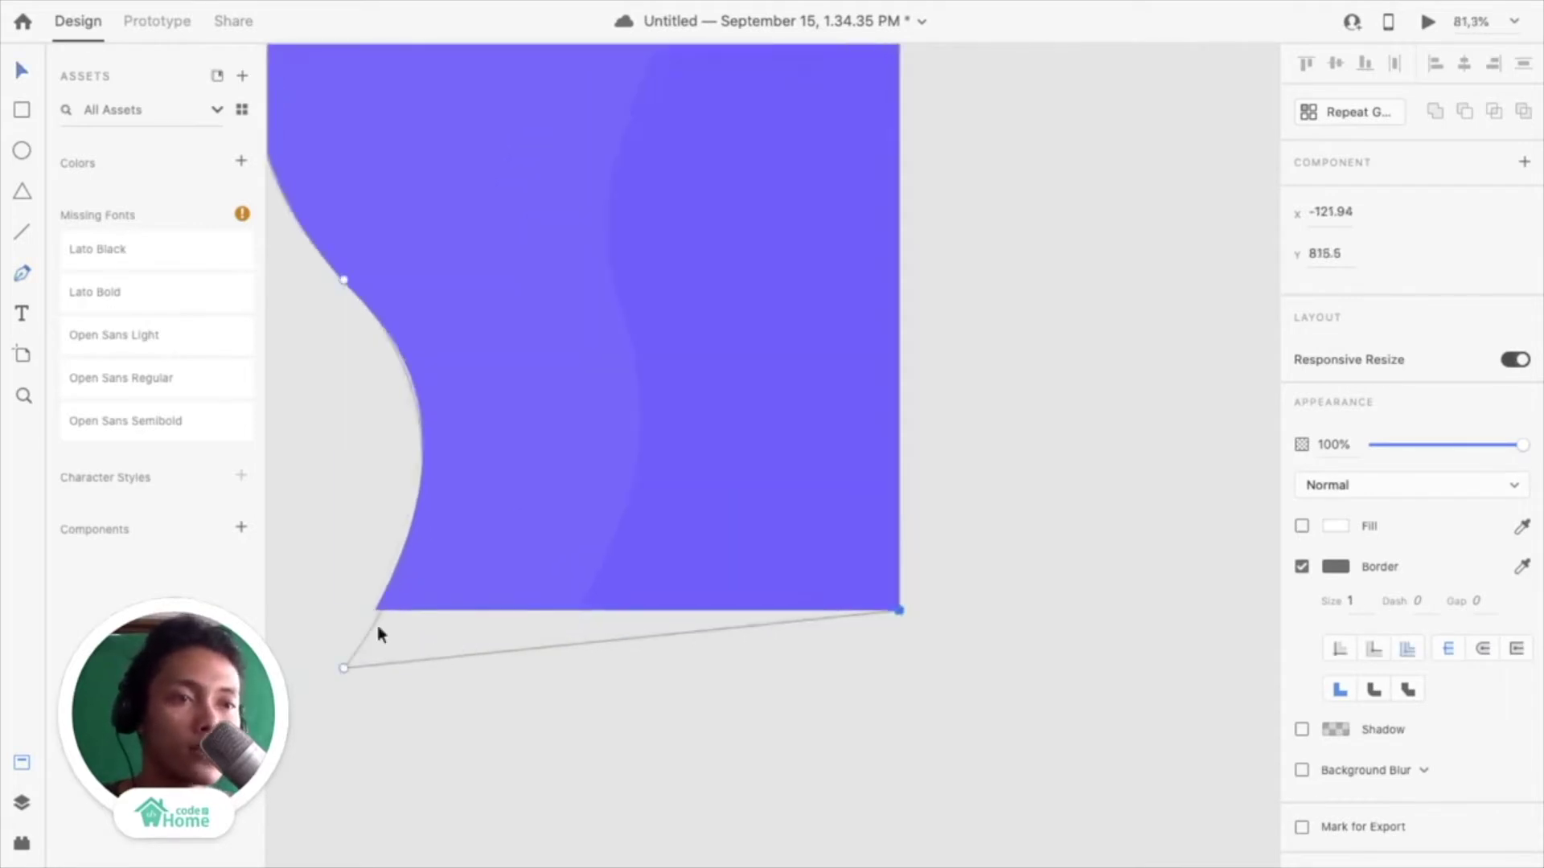
left_click(344, 668)
left_click_drag(343, 667, 335, 663)
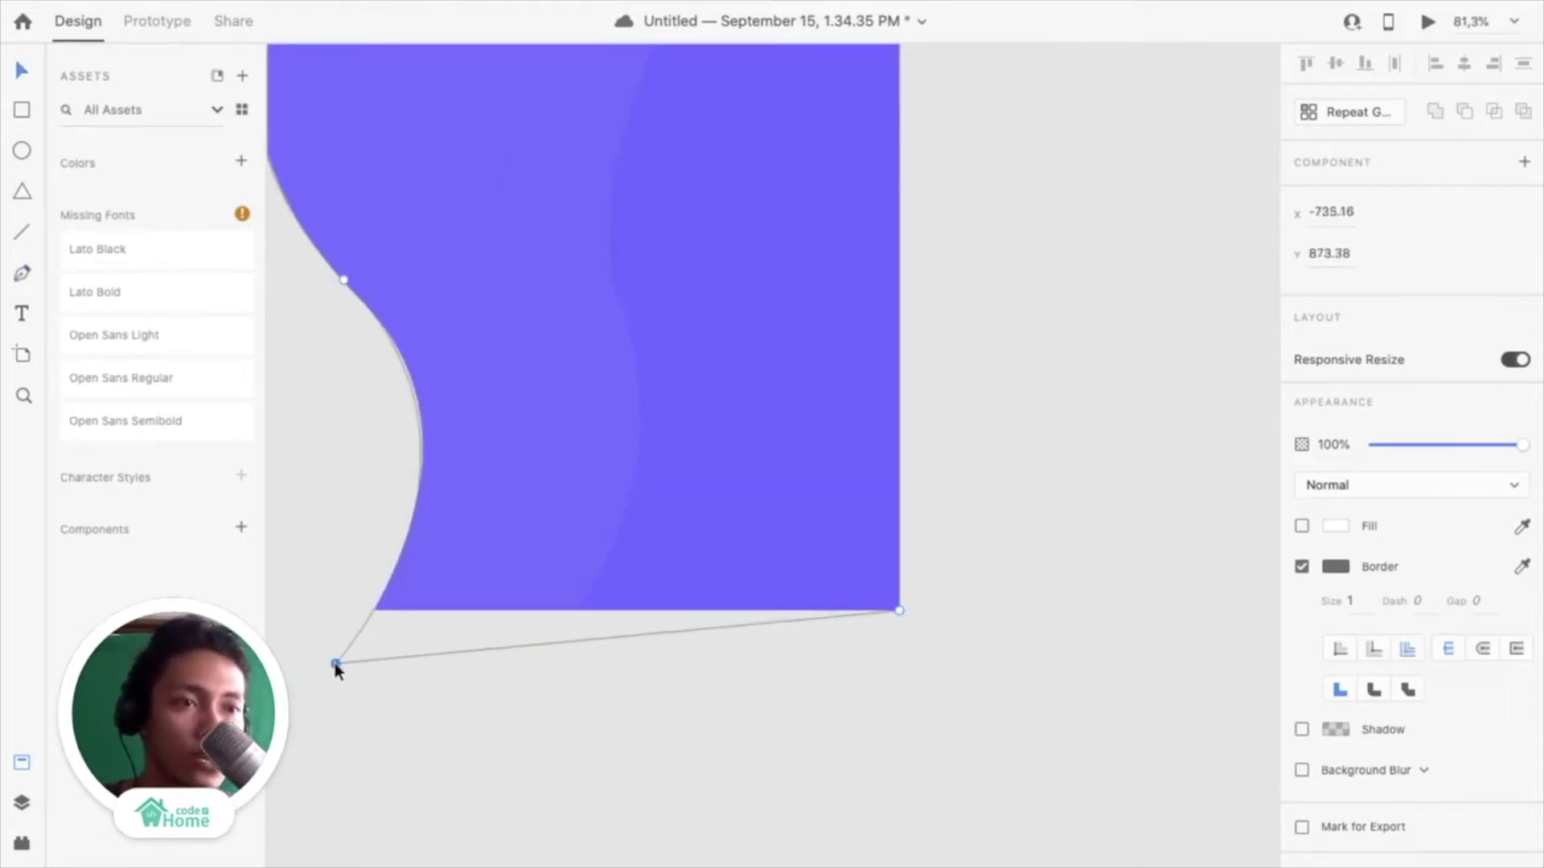
scroll(672, 610, "down", 3)
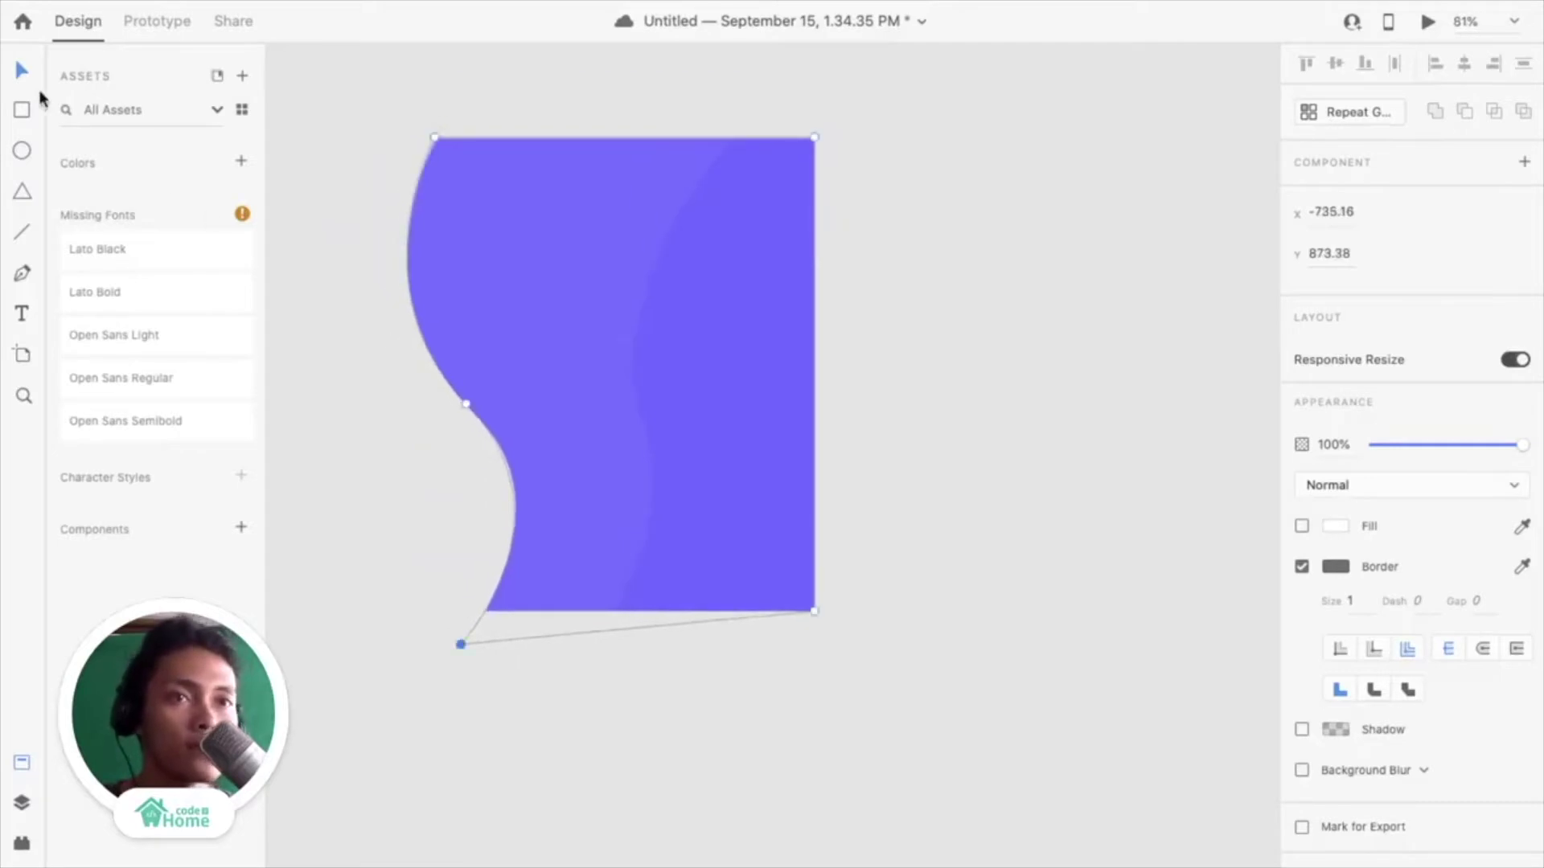
left_click(365, 329)
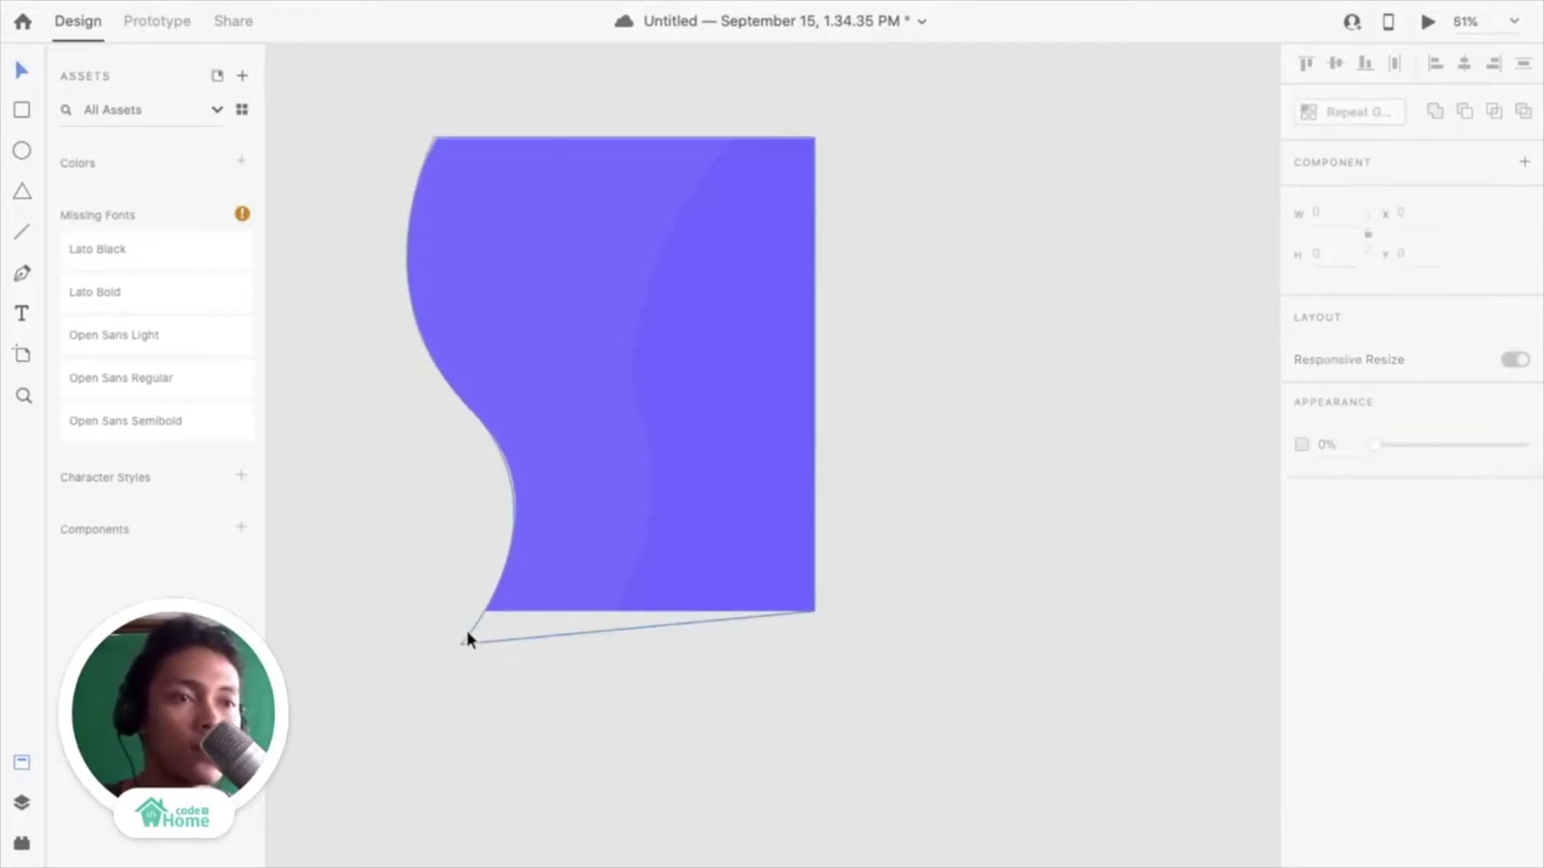
Draw a rectangle about 757 × 823 beside the wave graphic, level with its top, and select the traced wave outline
key("r")
scroll(576, 372, "down", 2)
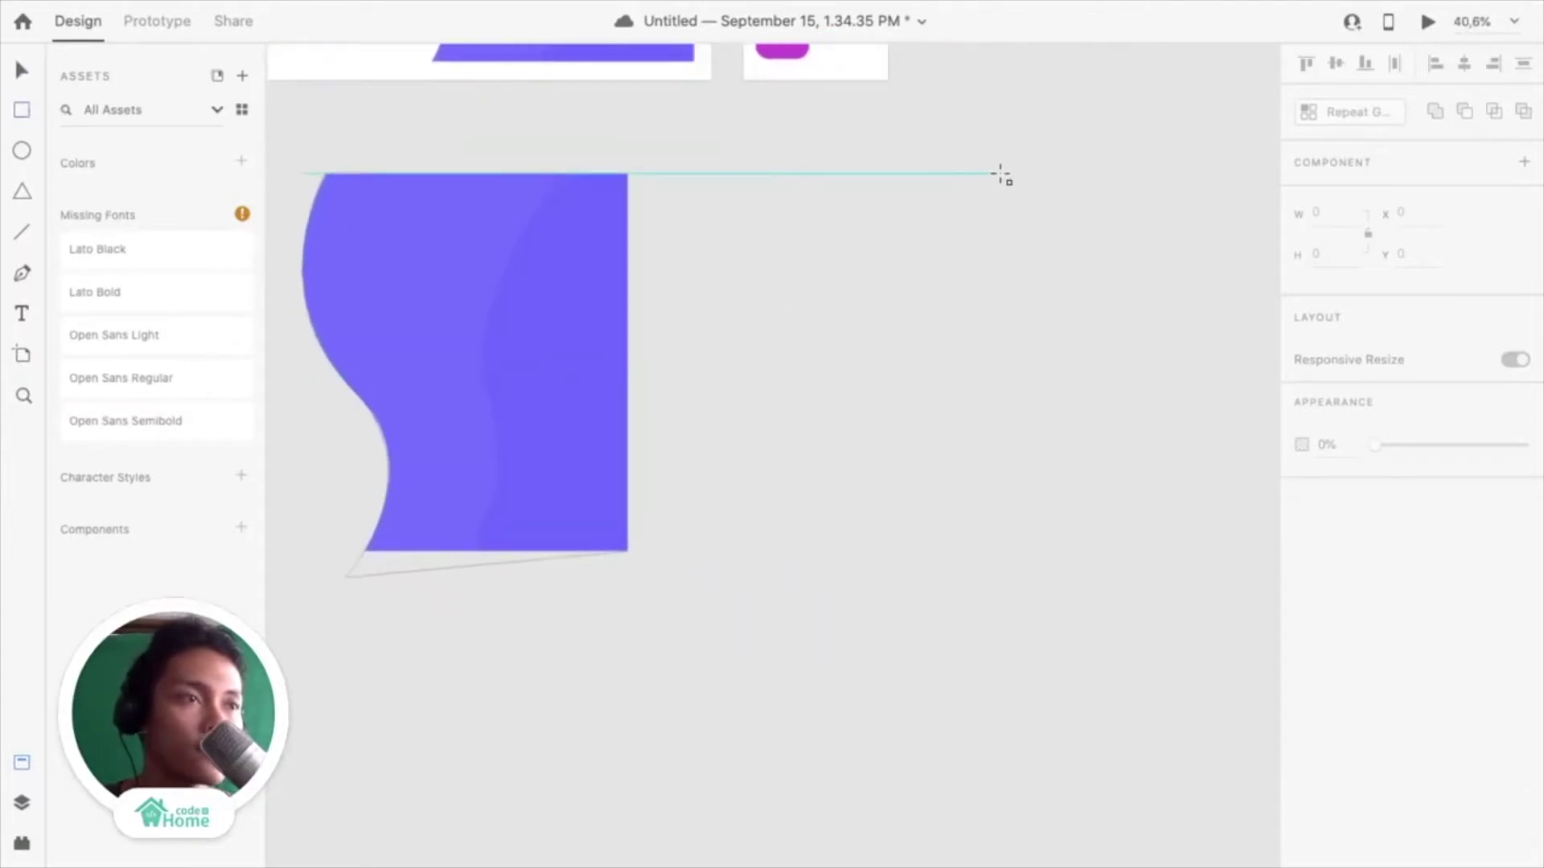
left_click_drag(1001, 174, 656, 552)
left_click(22, 70)
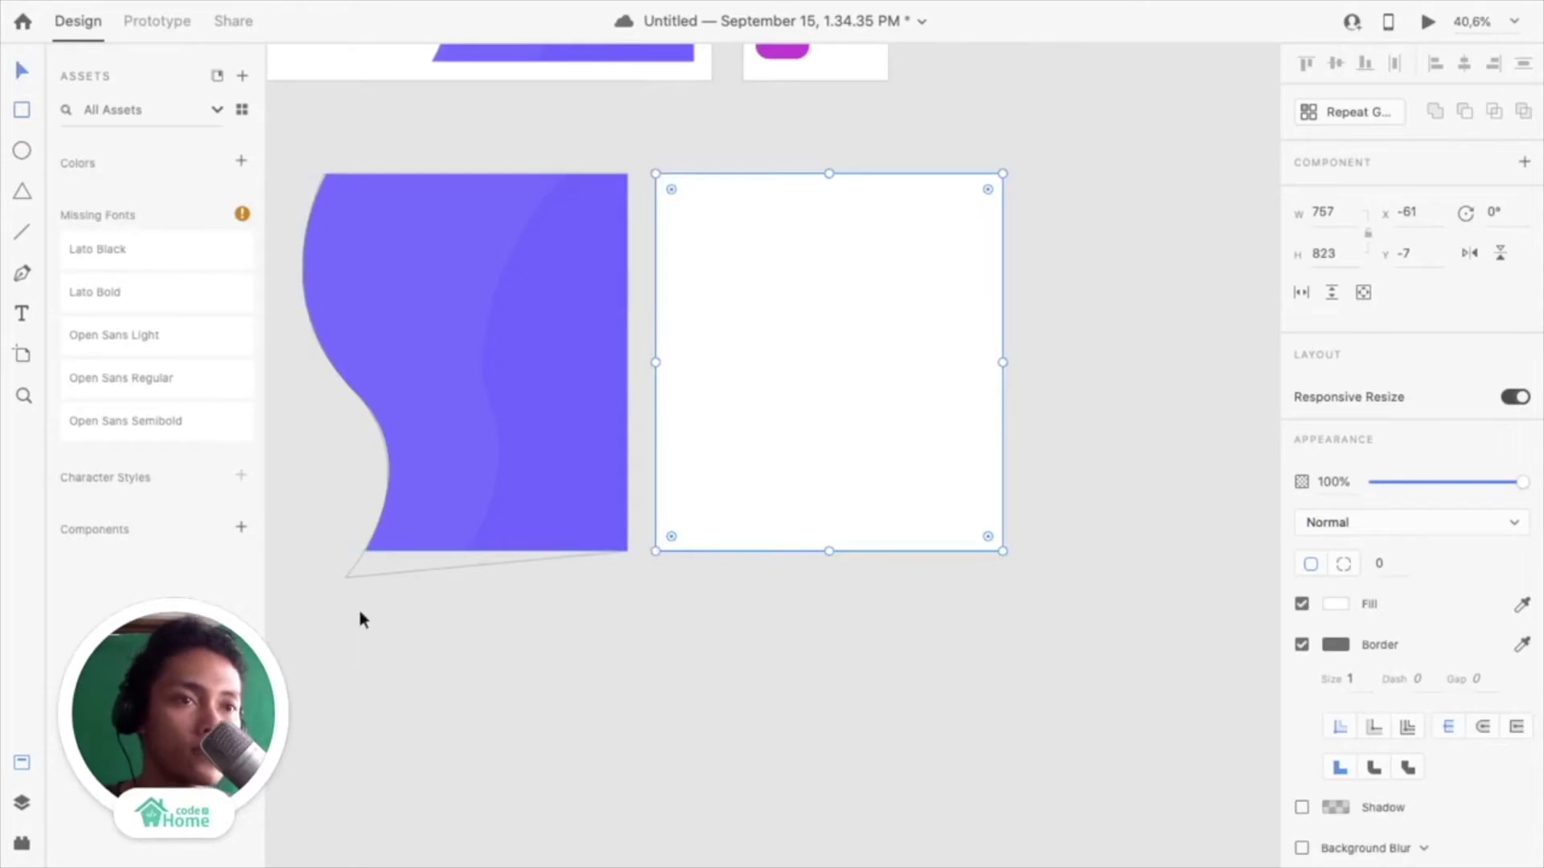
left_click(365, 576)
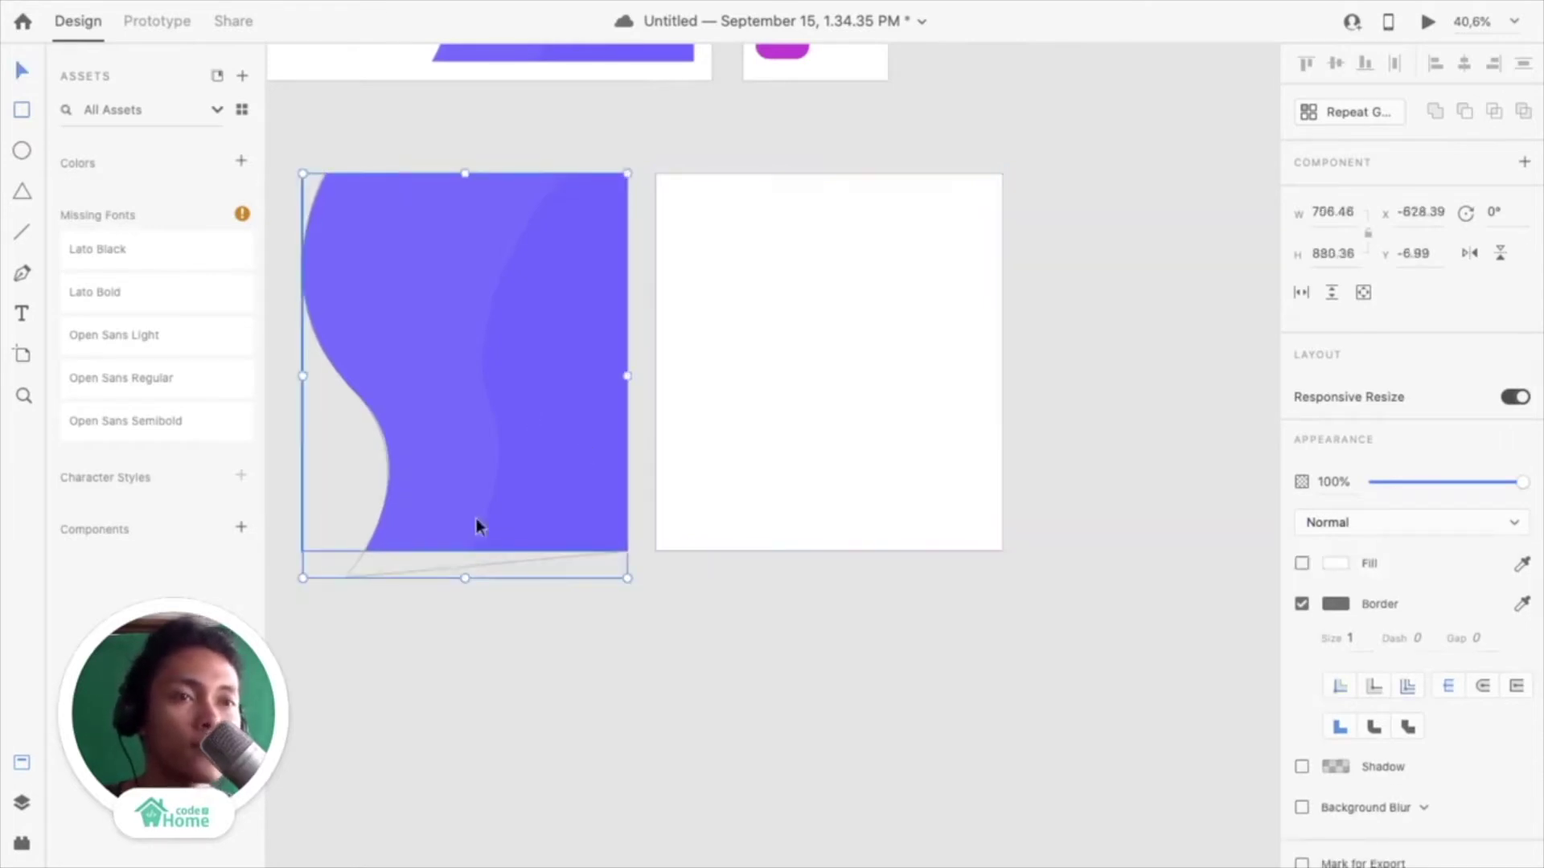
Move the traced wave outline over the white rectangle to about X -35, Y -7 and bring it to the front
left_click(355, 574)
left_click(352, 576)
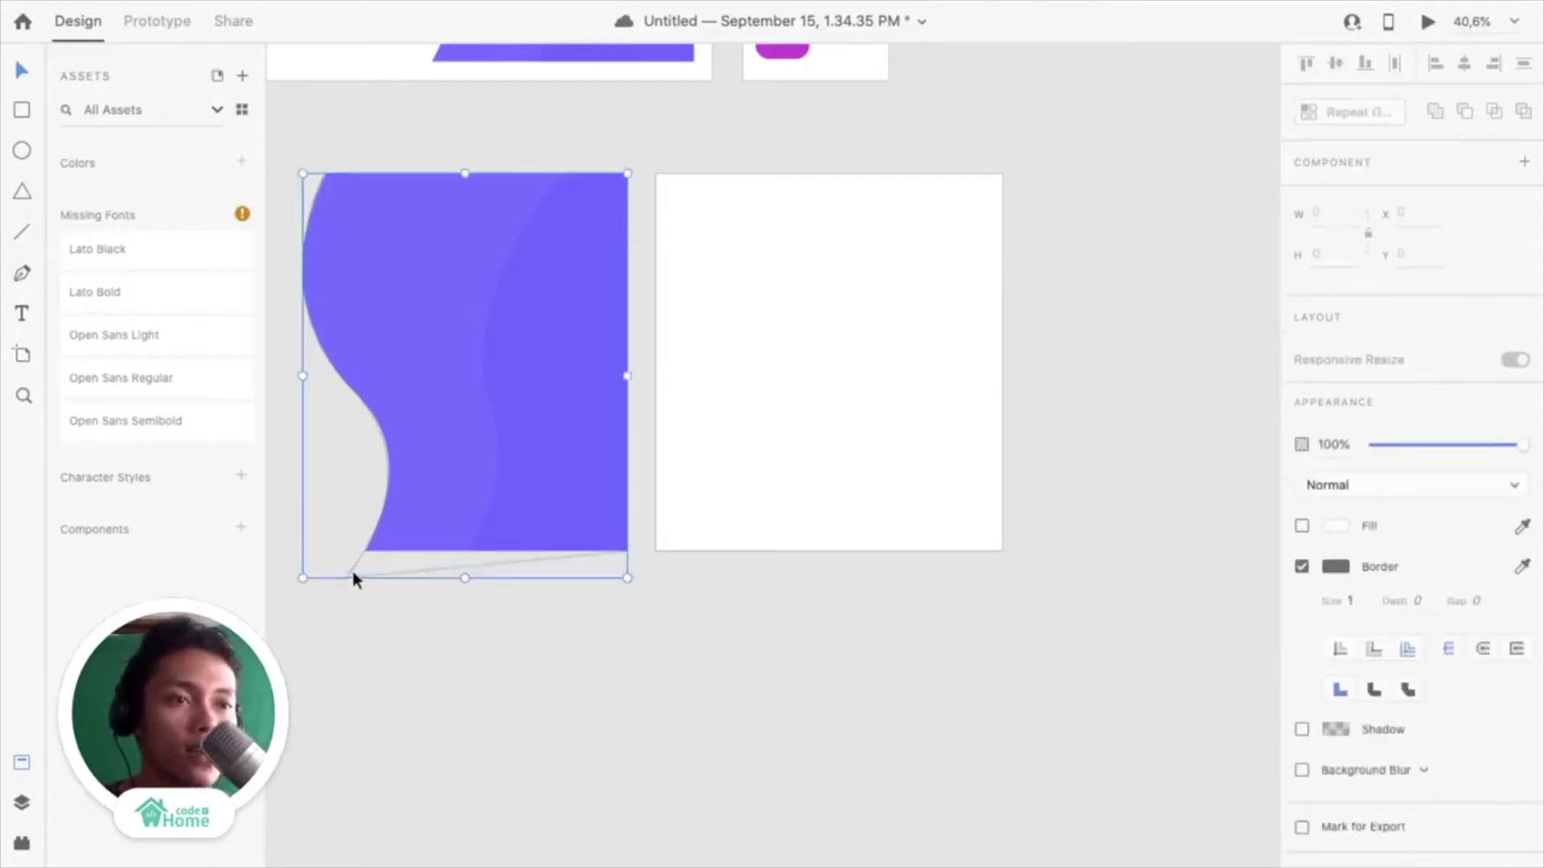
left_click(430, 585)
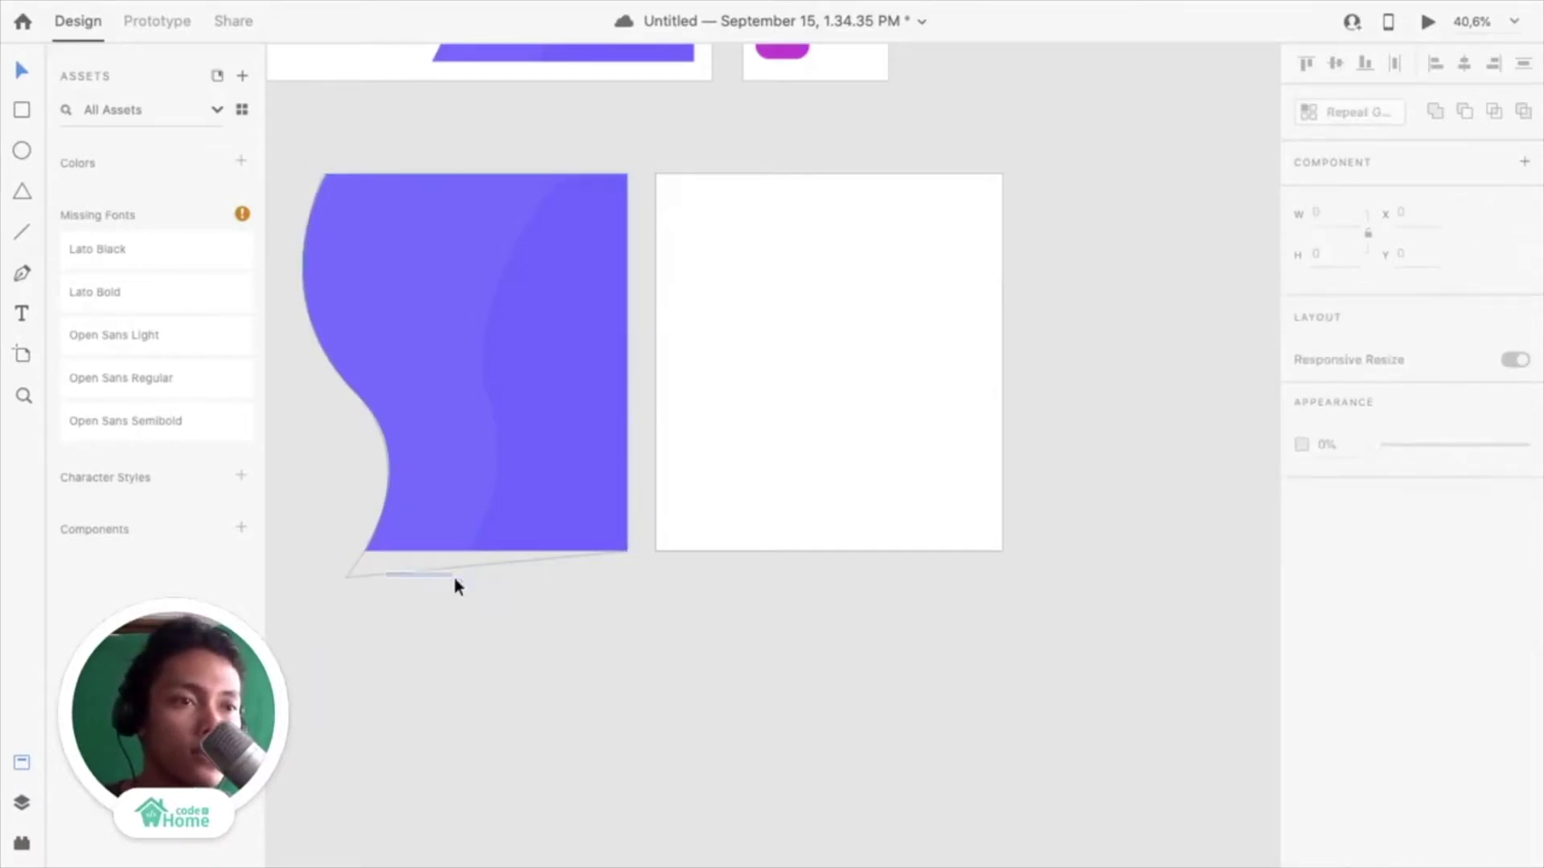
left_click(534, 567)
left_click_drag(493, 567, 854, 591)
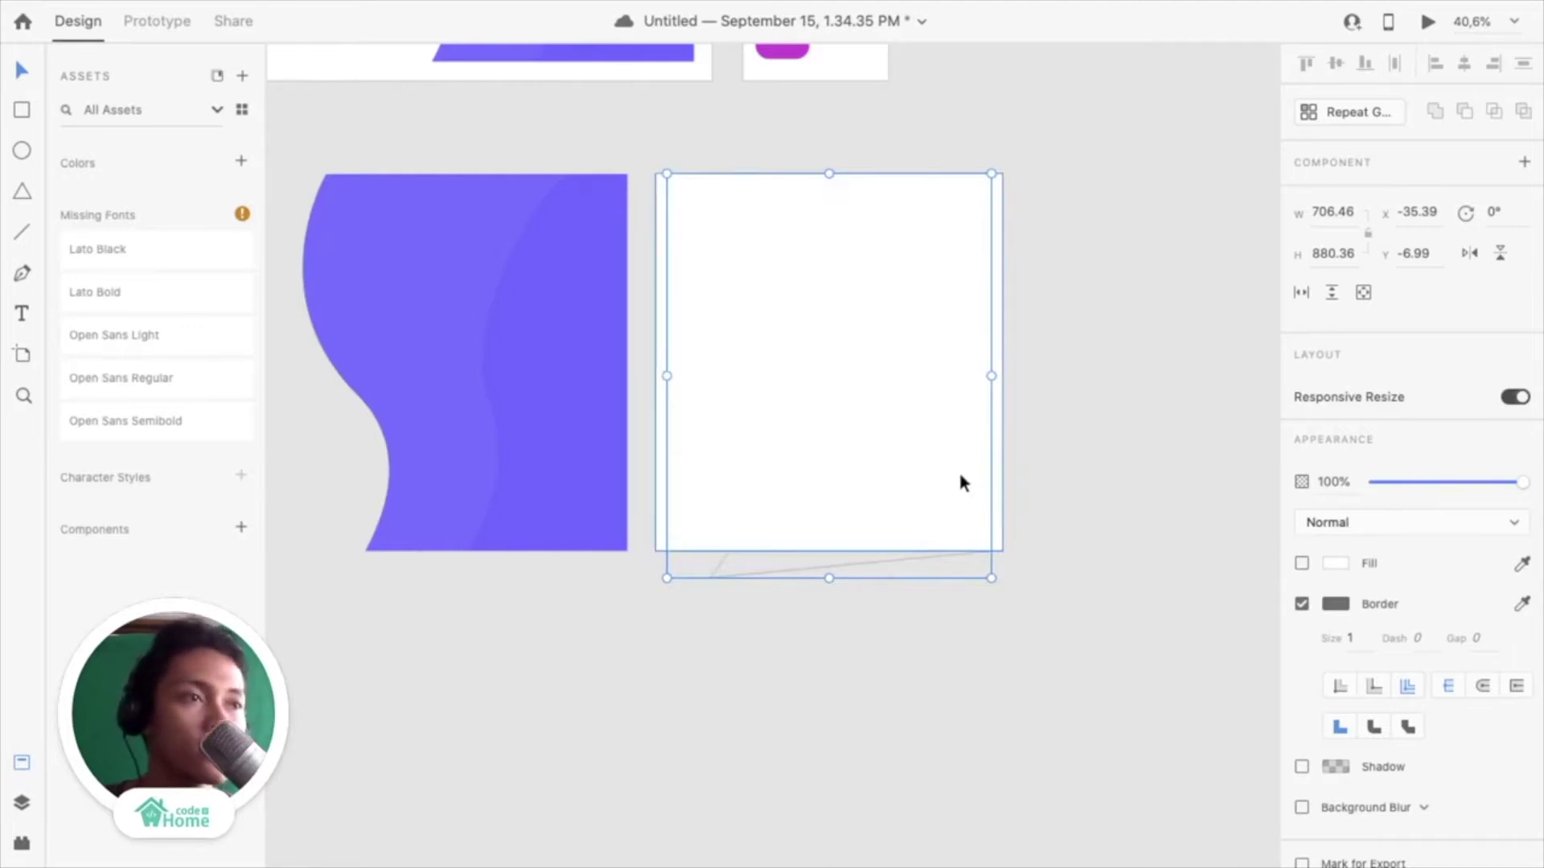
key("shift+super+]")
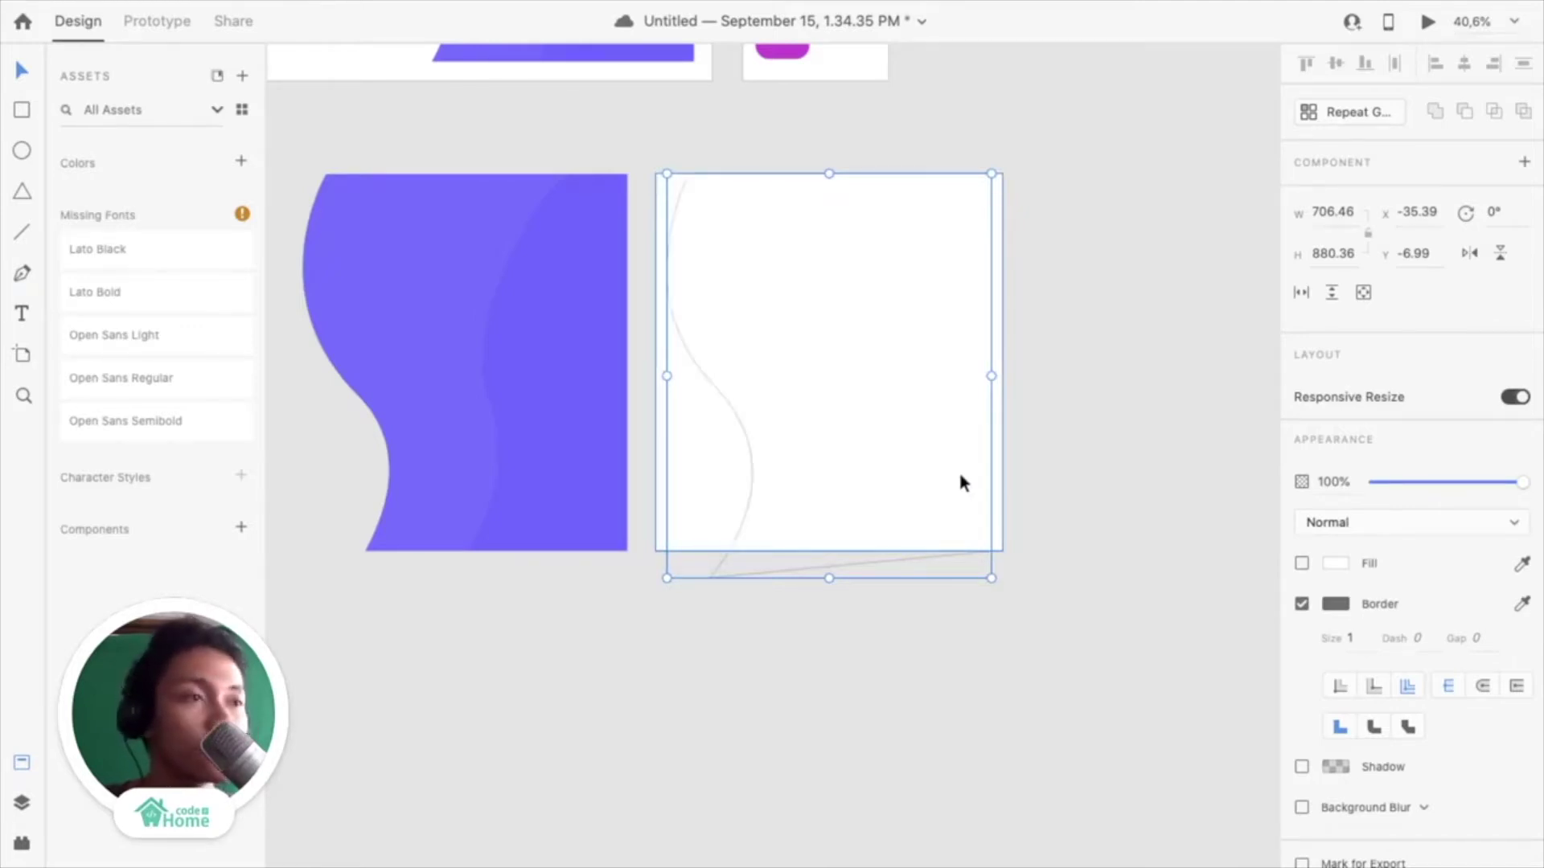
Intersect the white rectangle with the traced wave outline to leave a white wave shape
left_click(1079, 461)
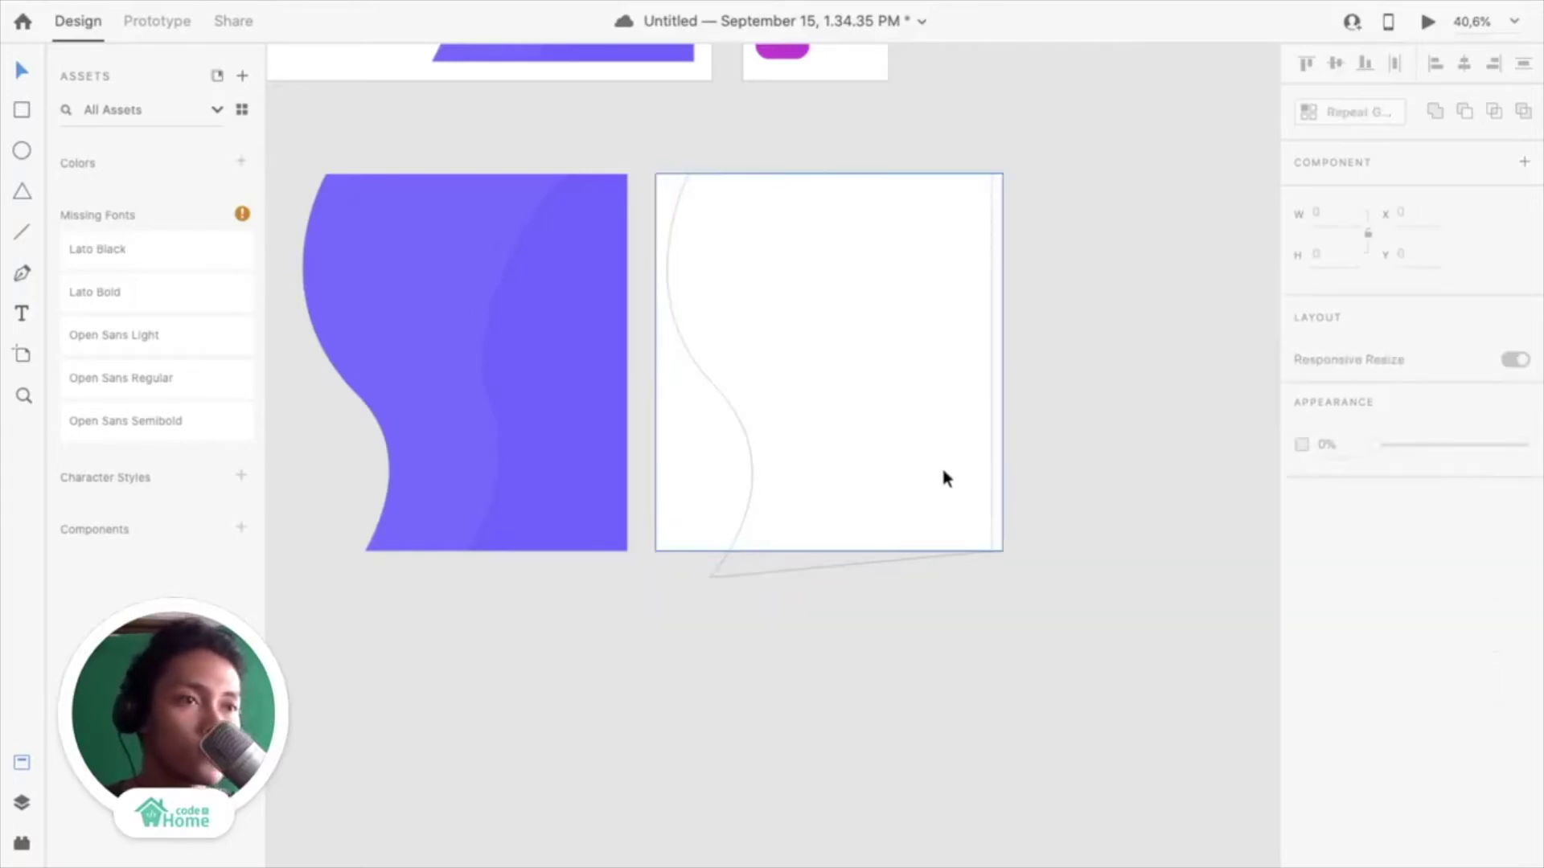
left_click(864, 418)
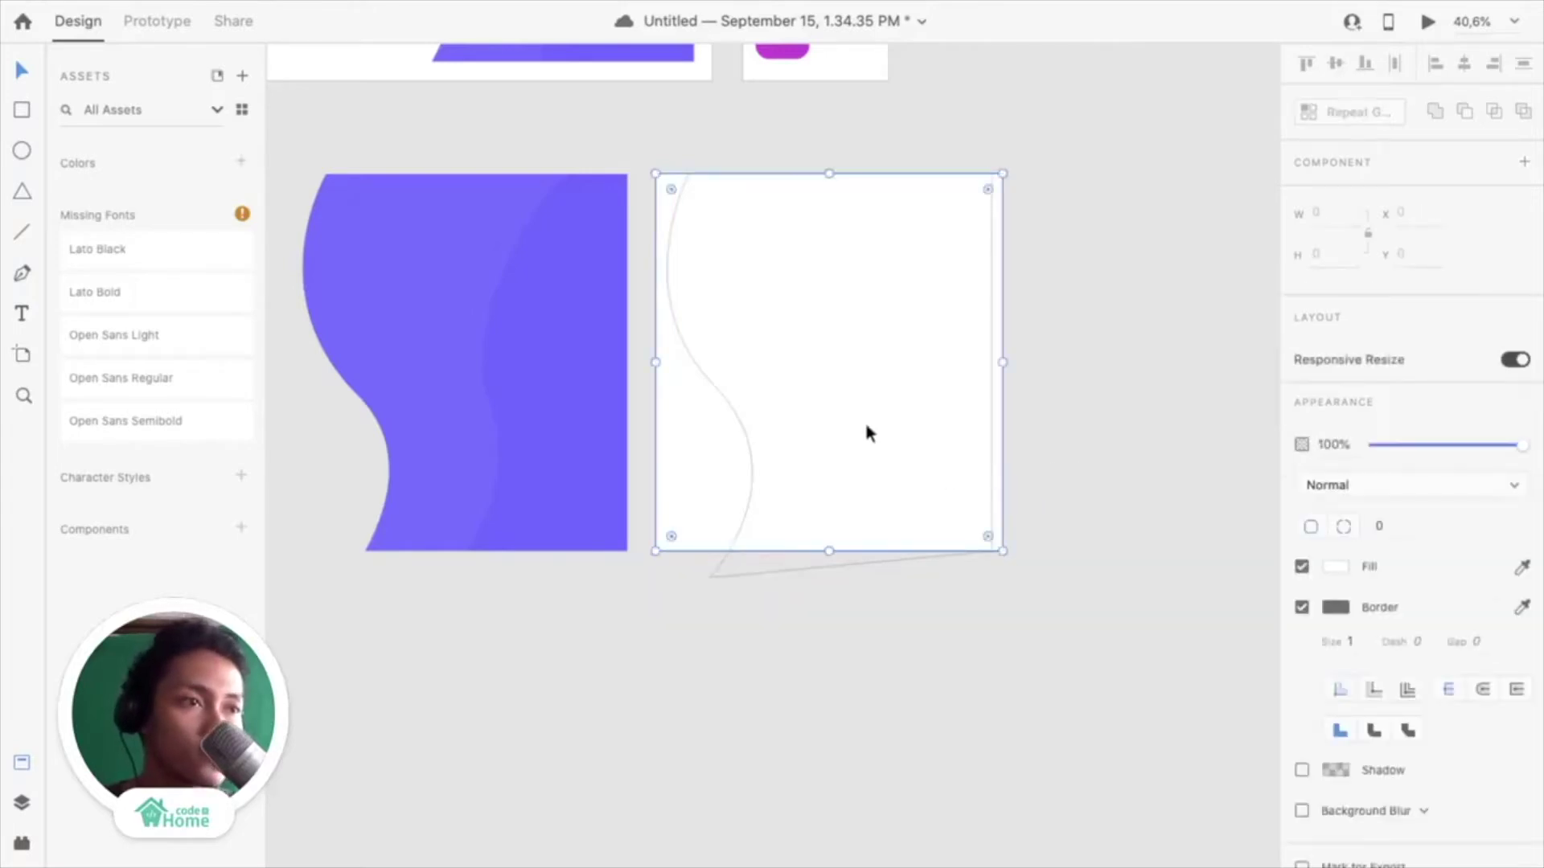
left_click(766, 573)
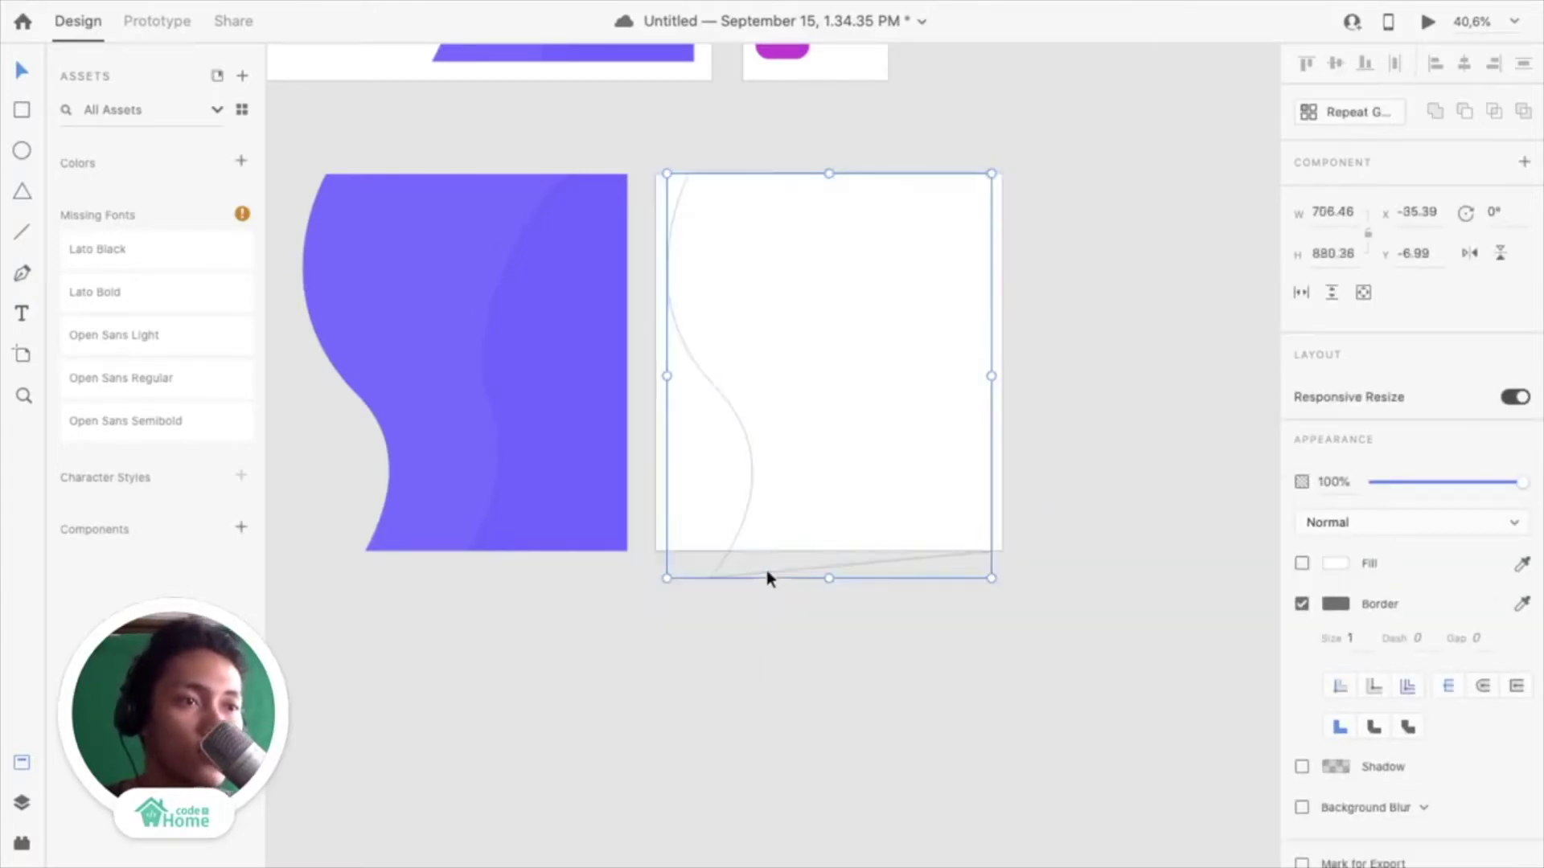
left_click(660, 500, "shift")
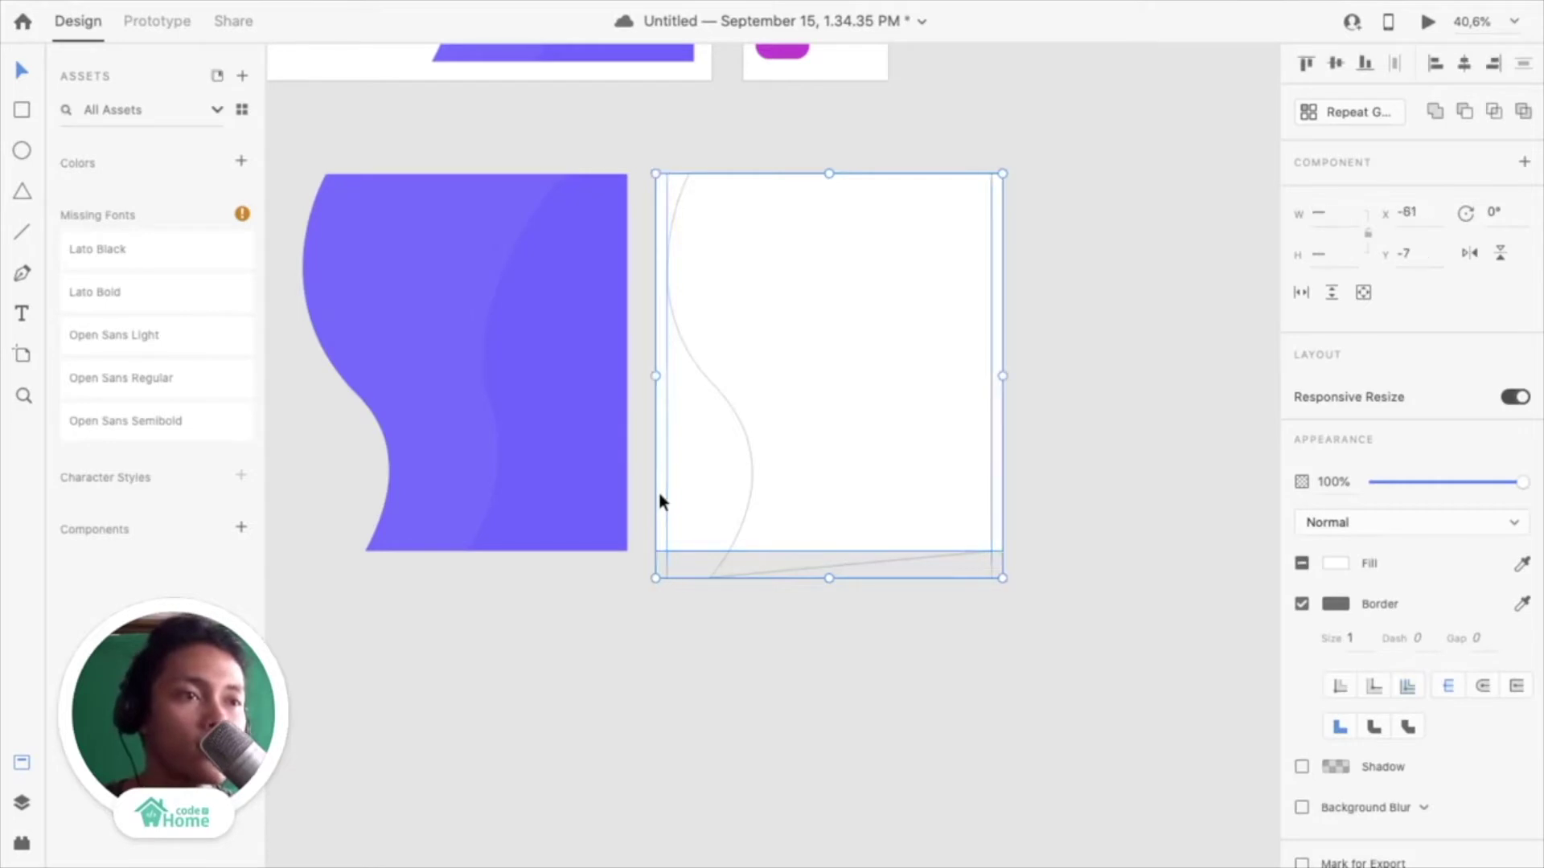
left_click(1487, 111)
left_click(1005, 434)
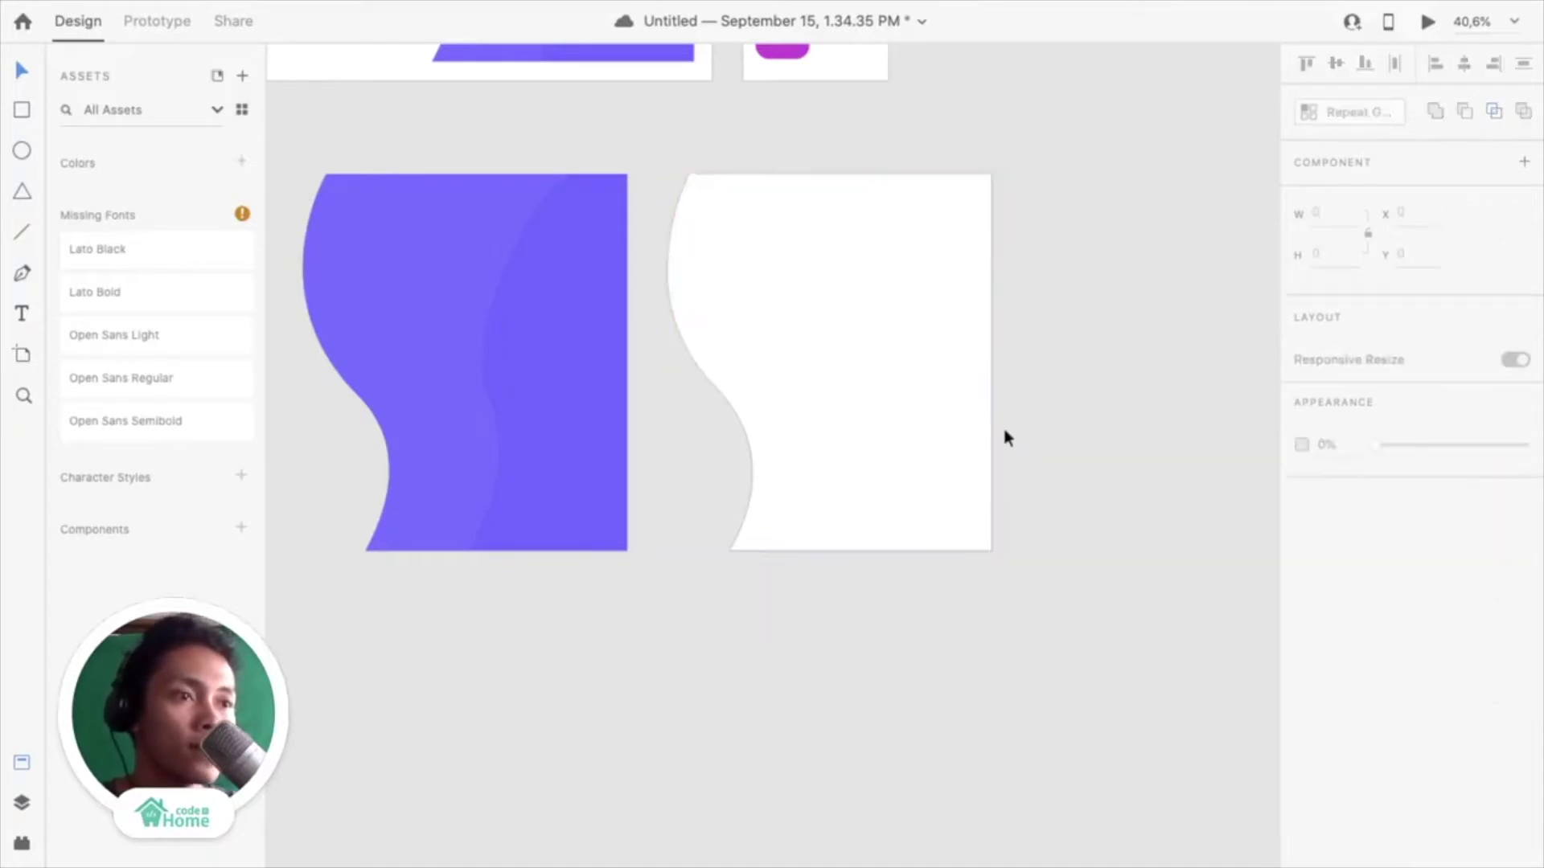
Trace the darker inner wave of the purple graphic with a closed Pen path, curving along its wavy edge and looping below its base
scroll(843, 501, "up", 3)
scroll(843, 502, "down", 5)
scroll(653, 380, "up", 4)
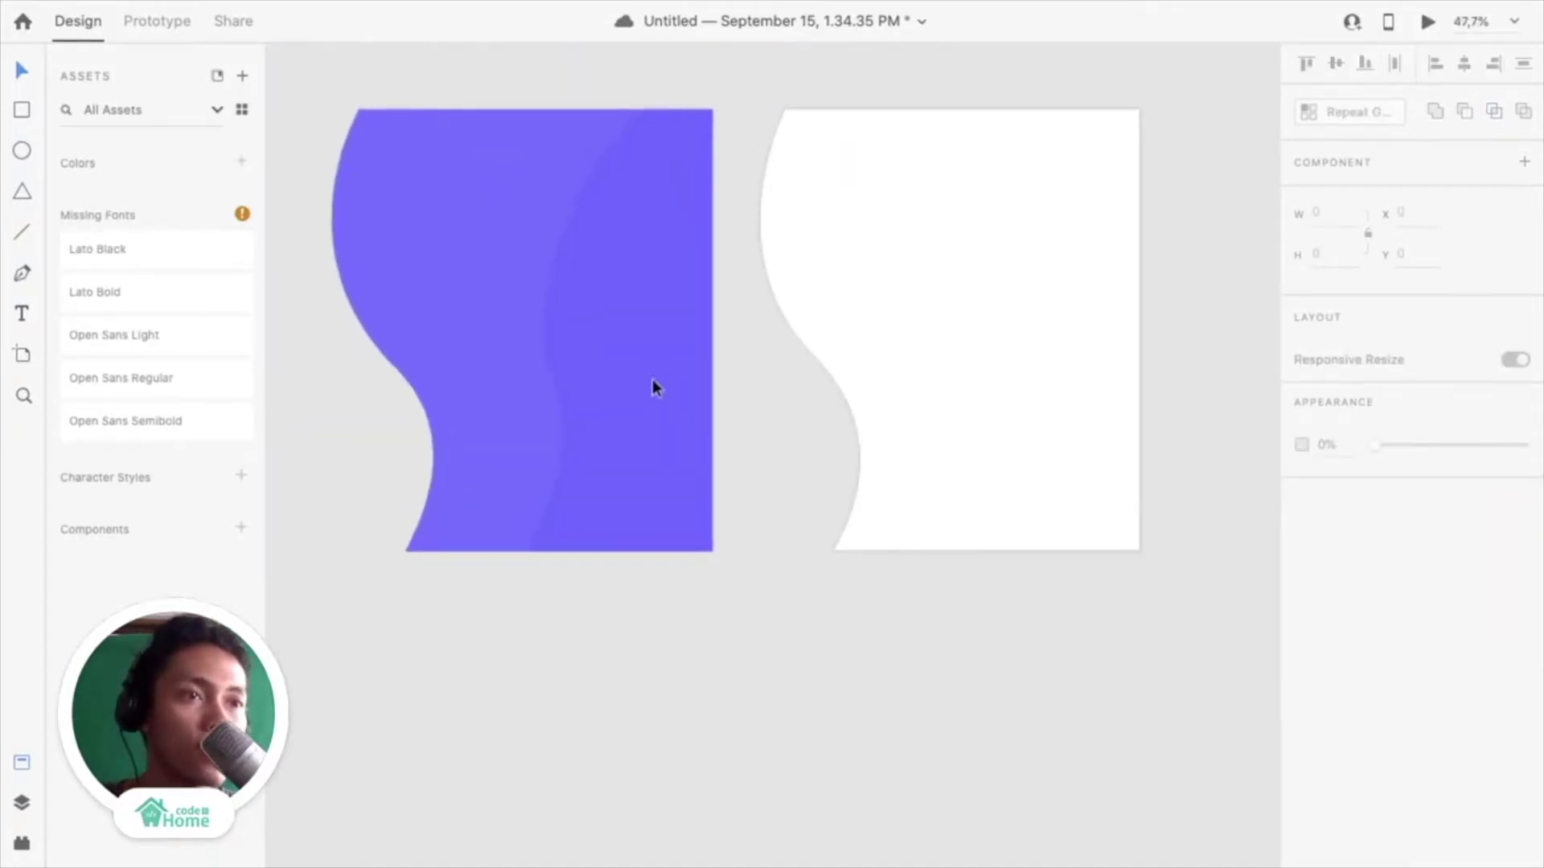
scroll(653, 383, "left", 2)
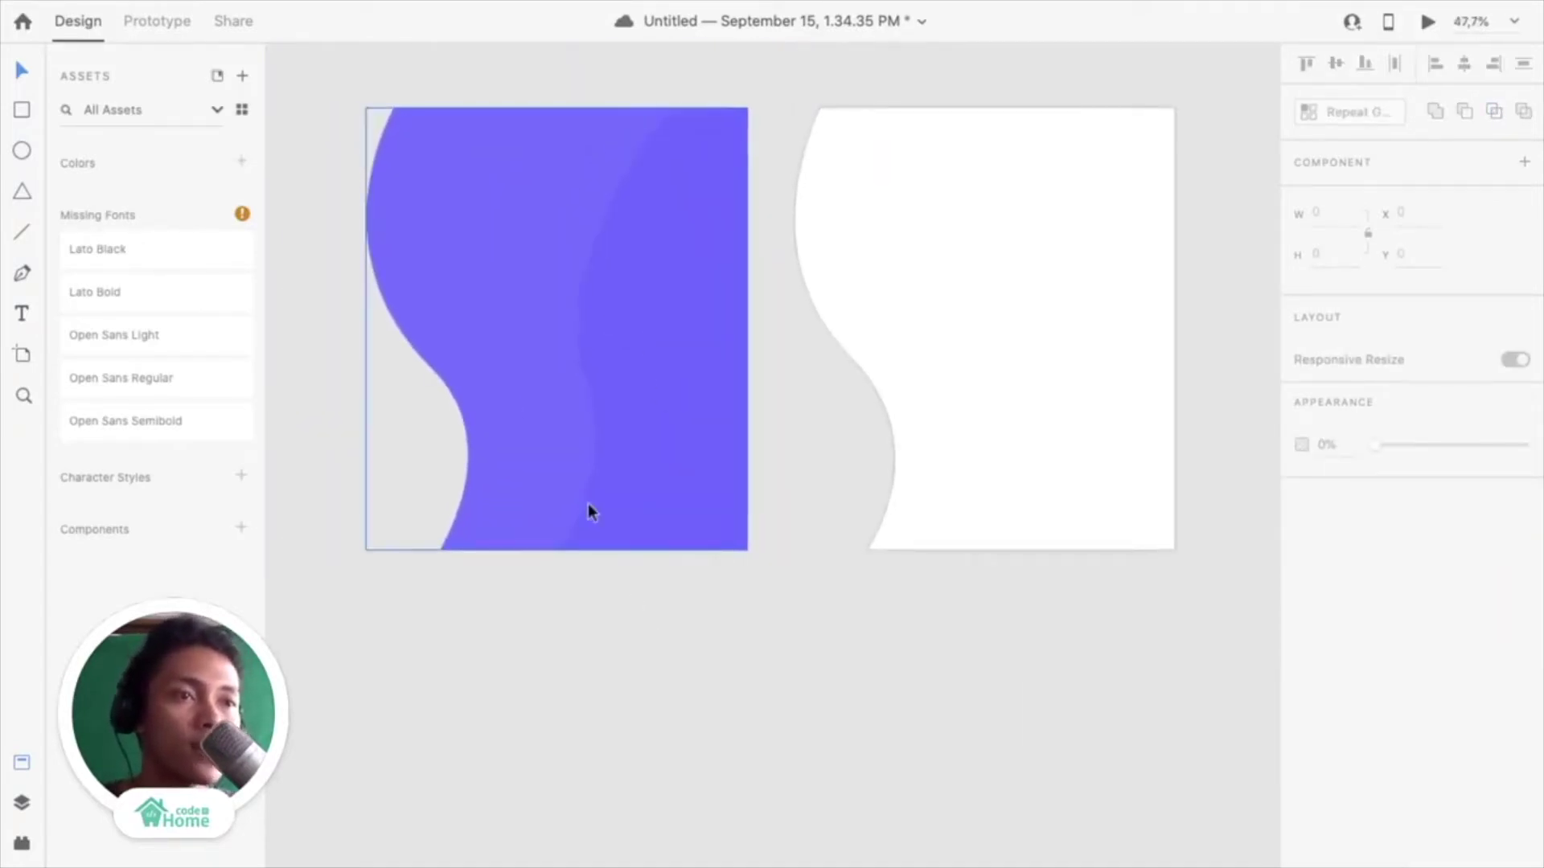
left_click(611, 403)
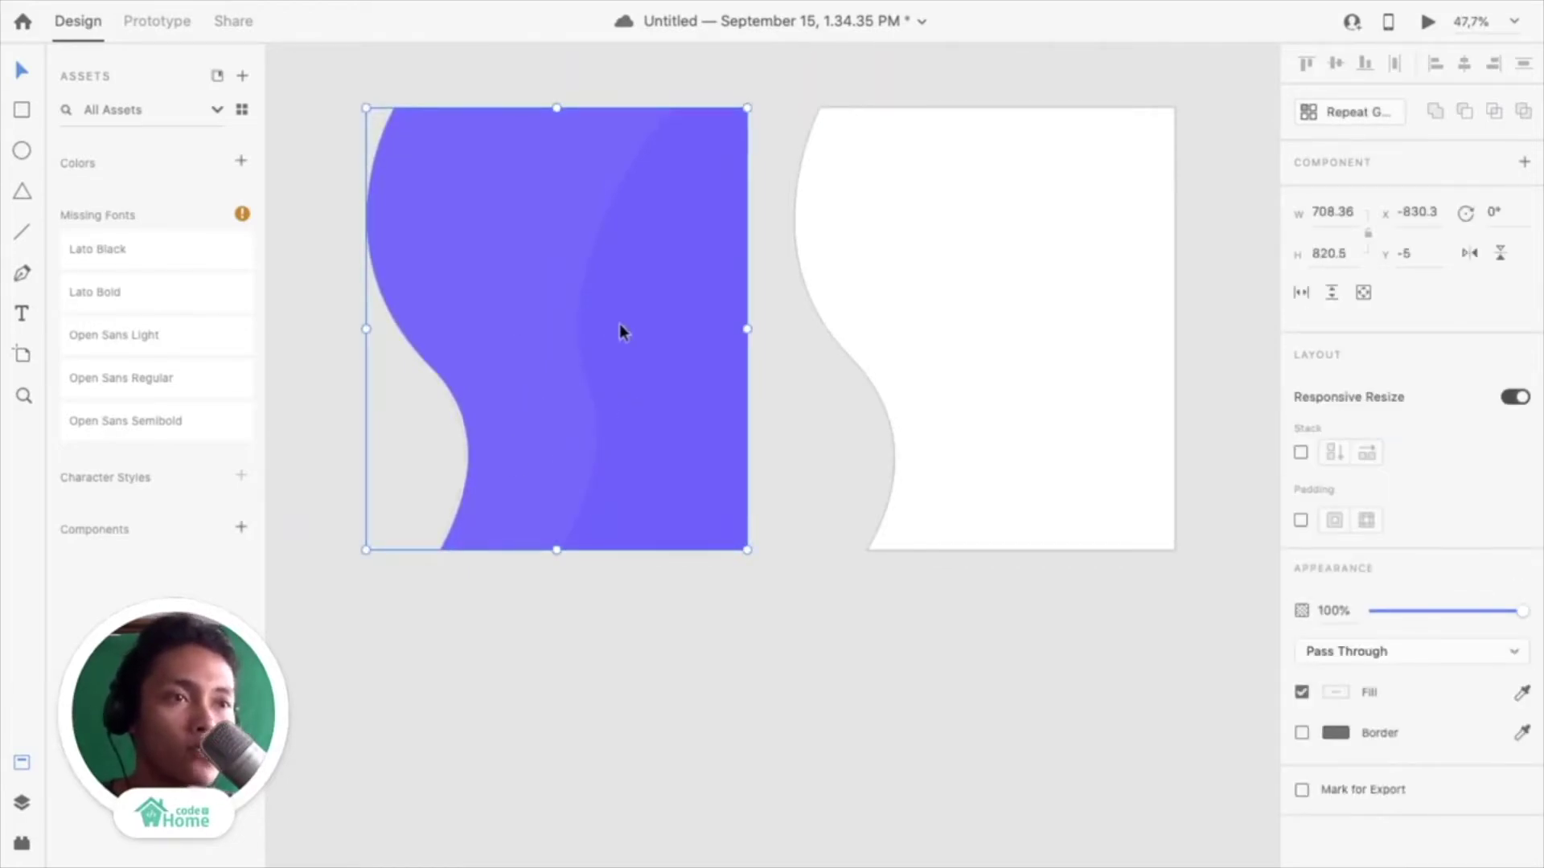
left_click(585, 620)
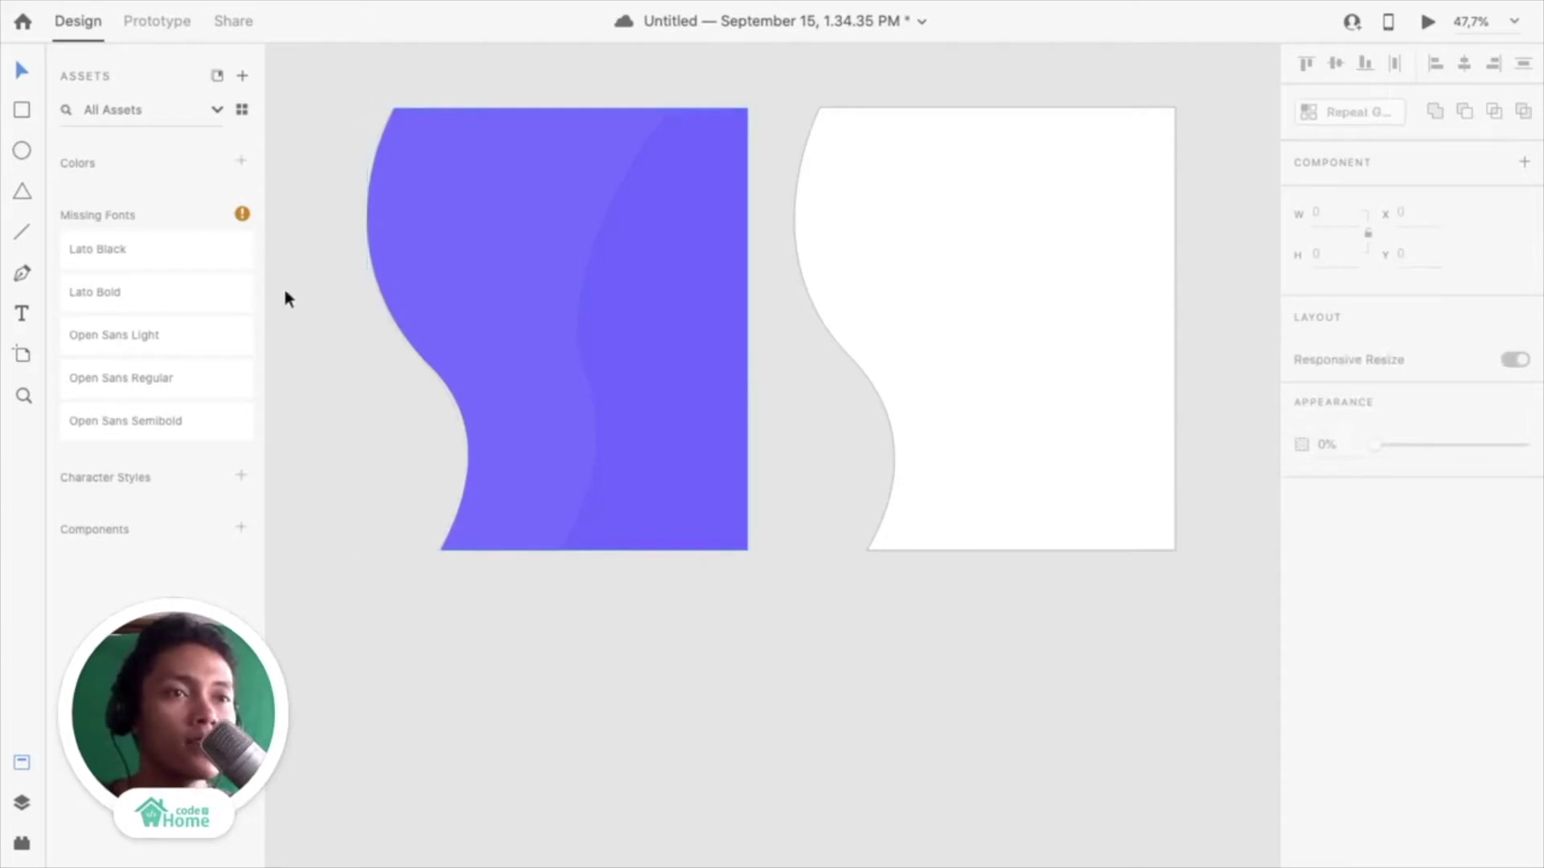
left_click(24, 273)
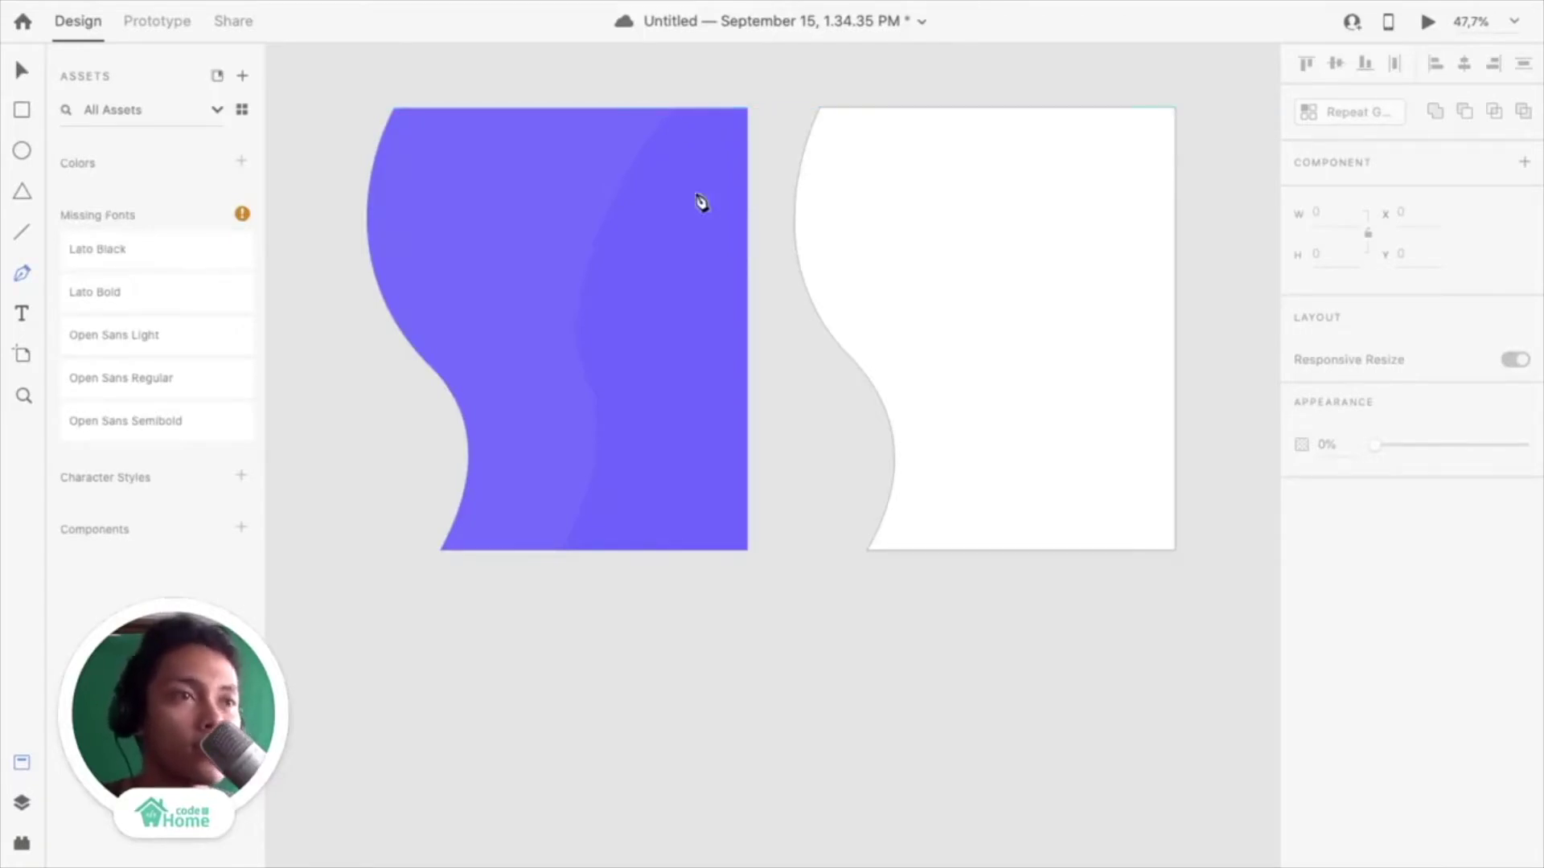
left_click(562, 551)
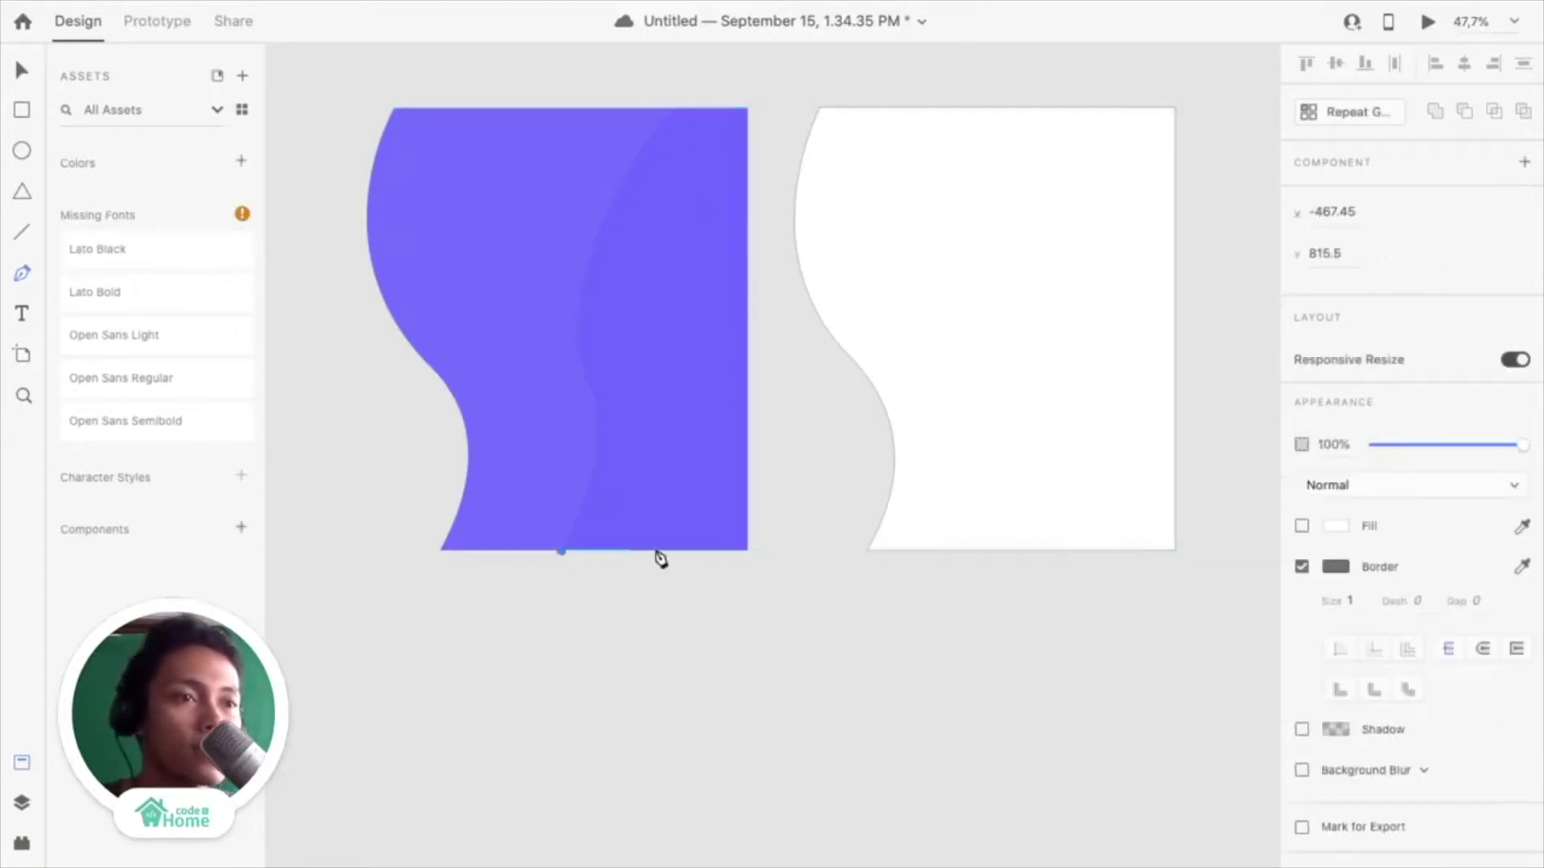
left_click(747, 552)
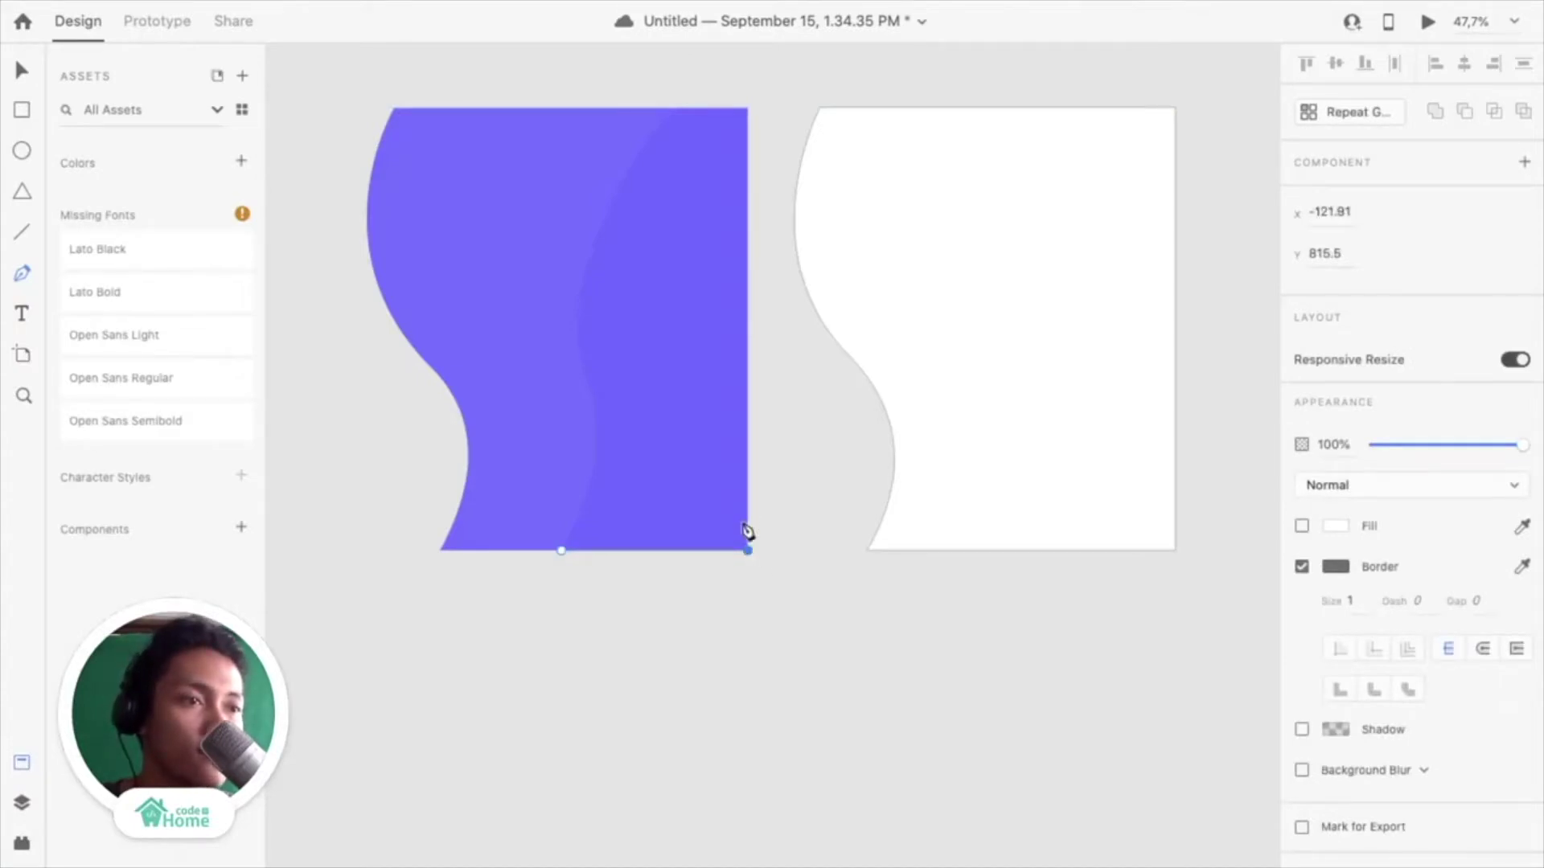
left_click(747, 106)
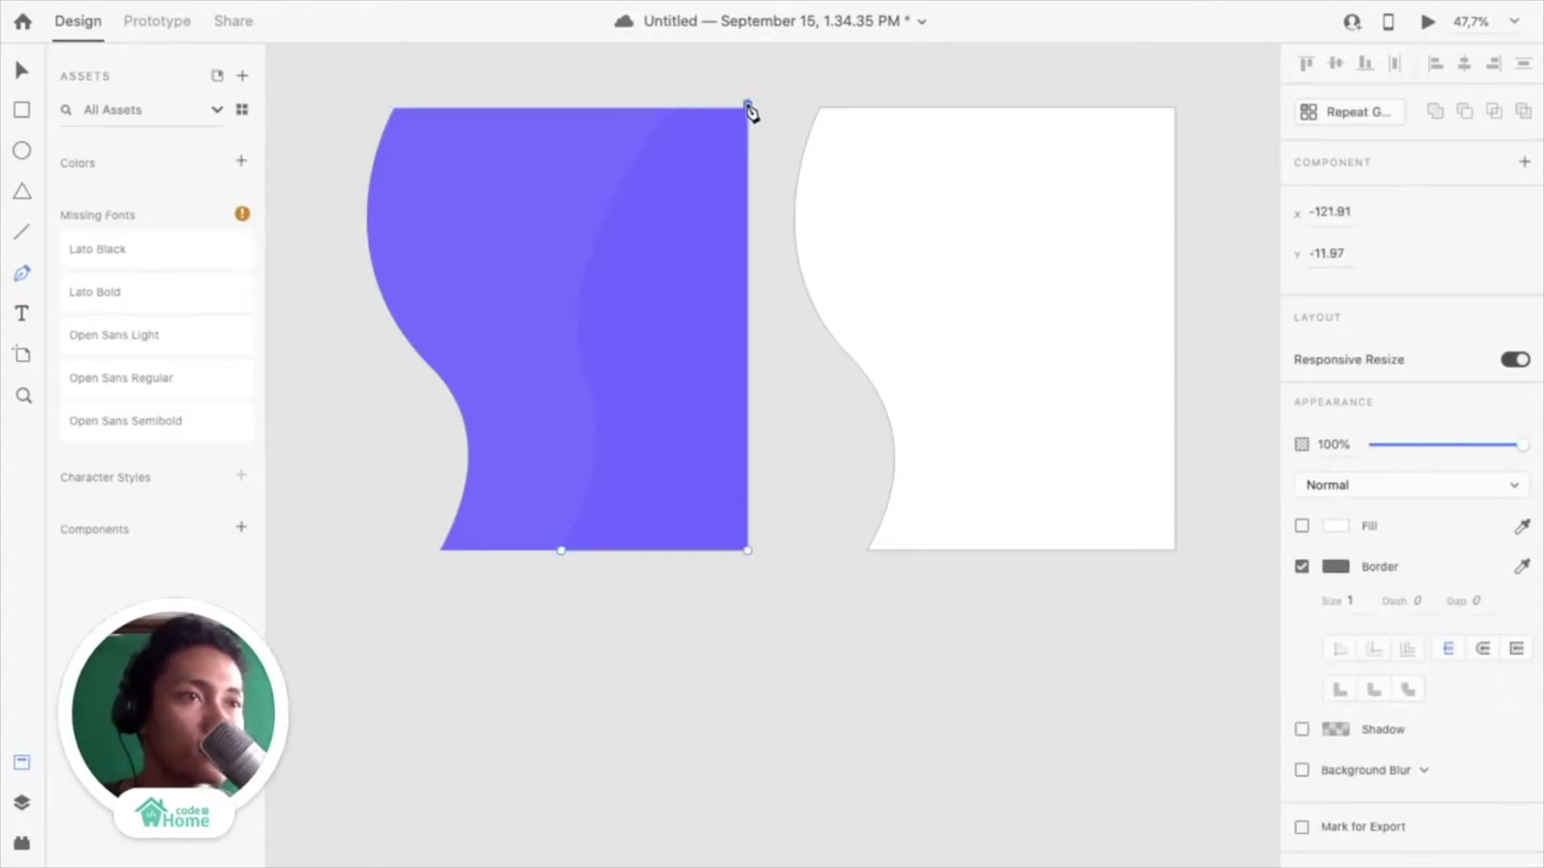
left_click(669, 109)
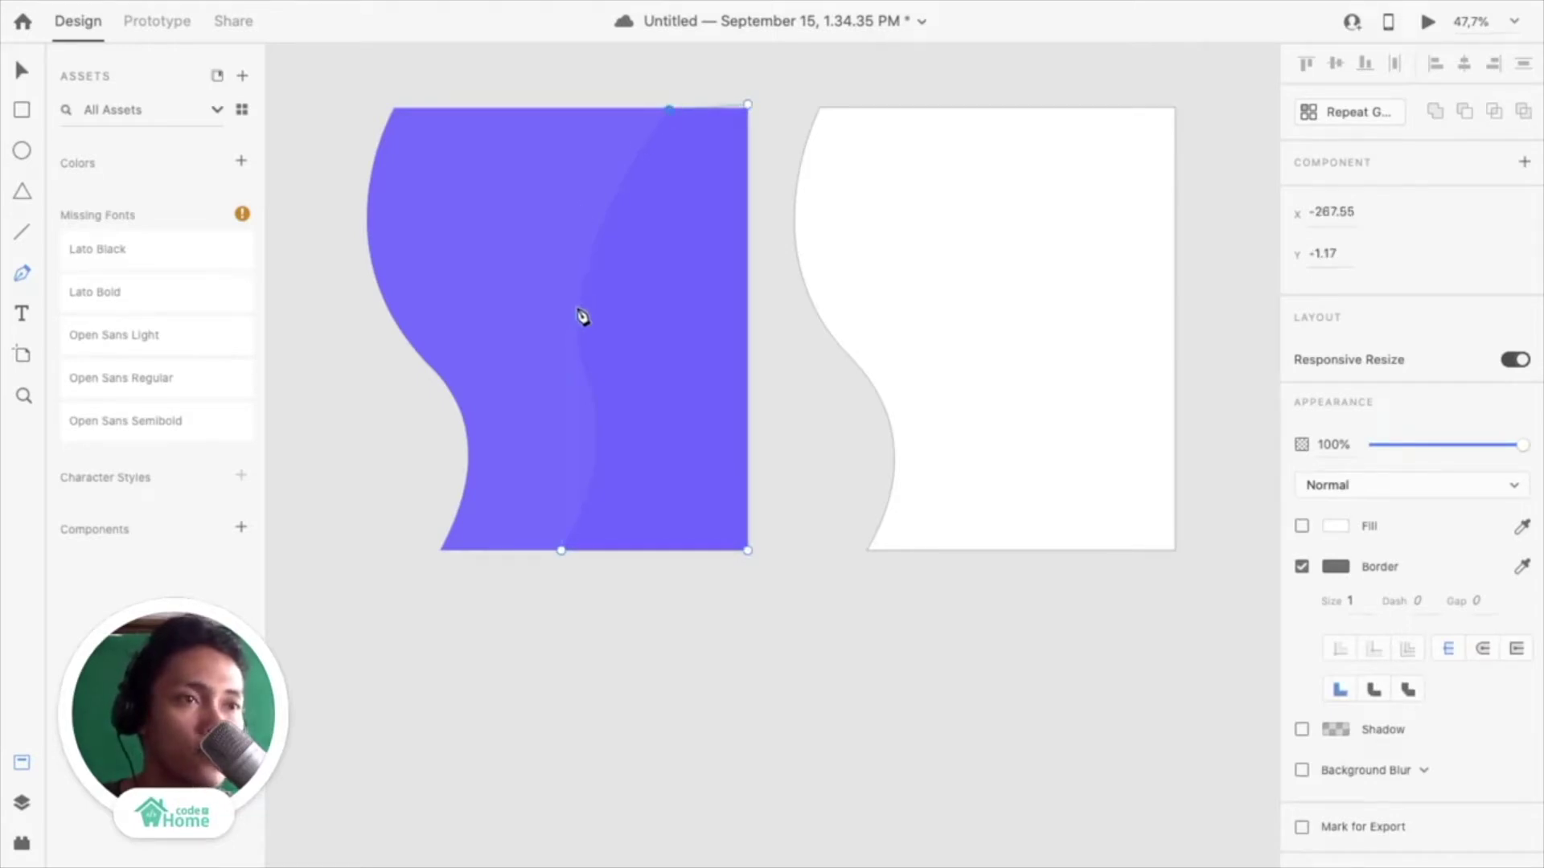
left_click_drag(580, 310, 585, 402)
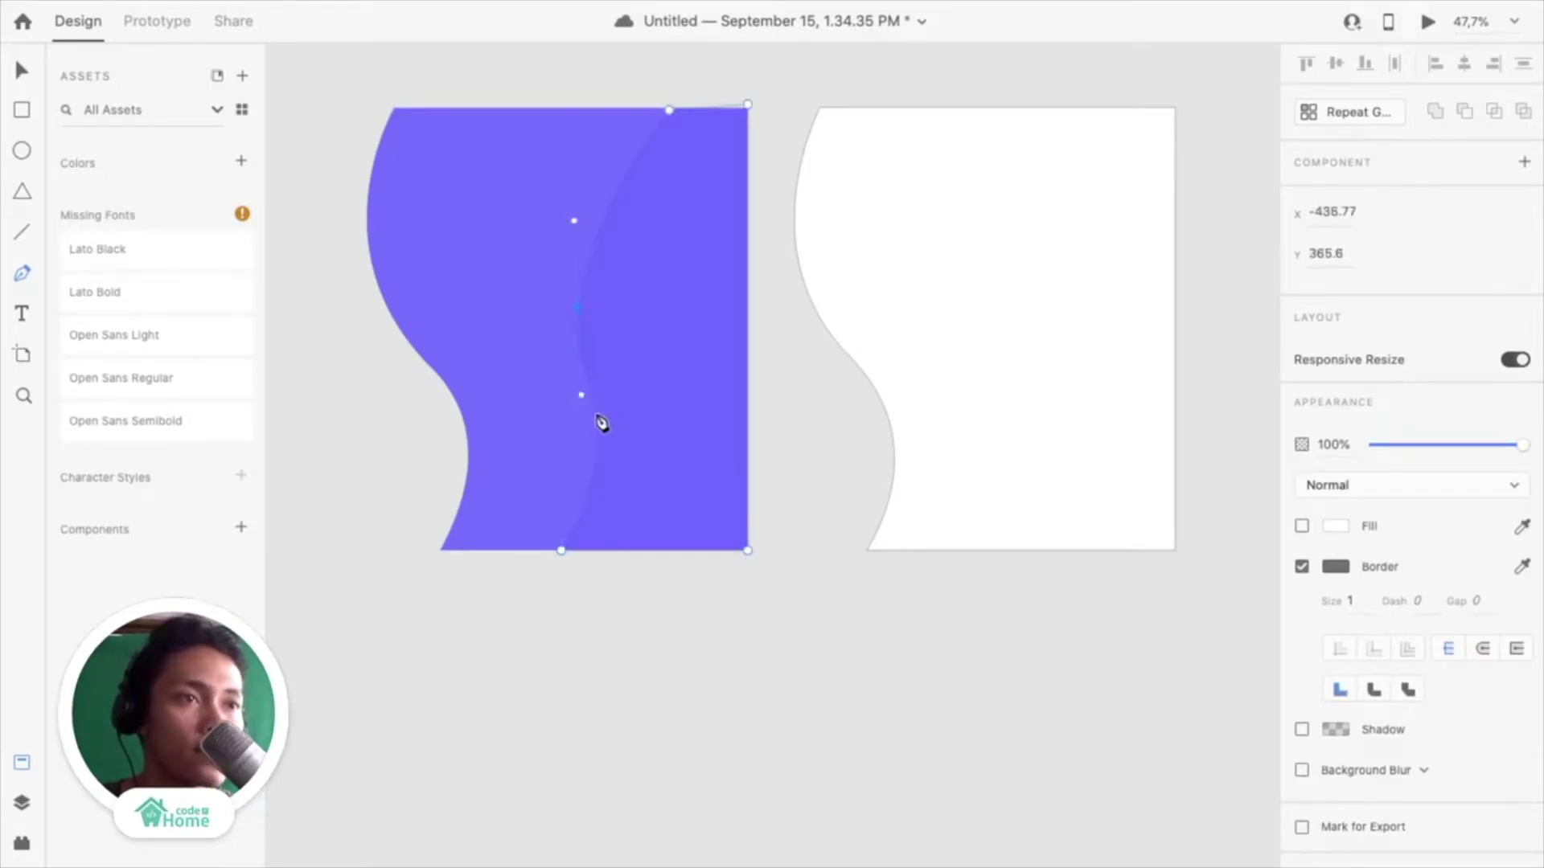
left_click(561, 551)
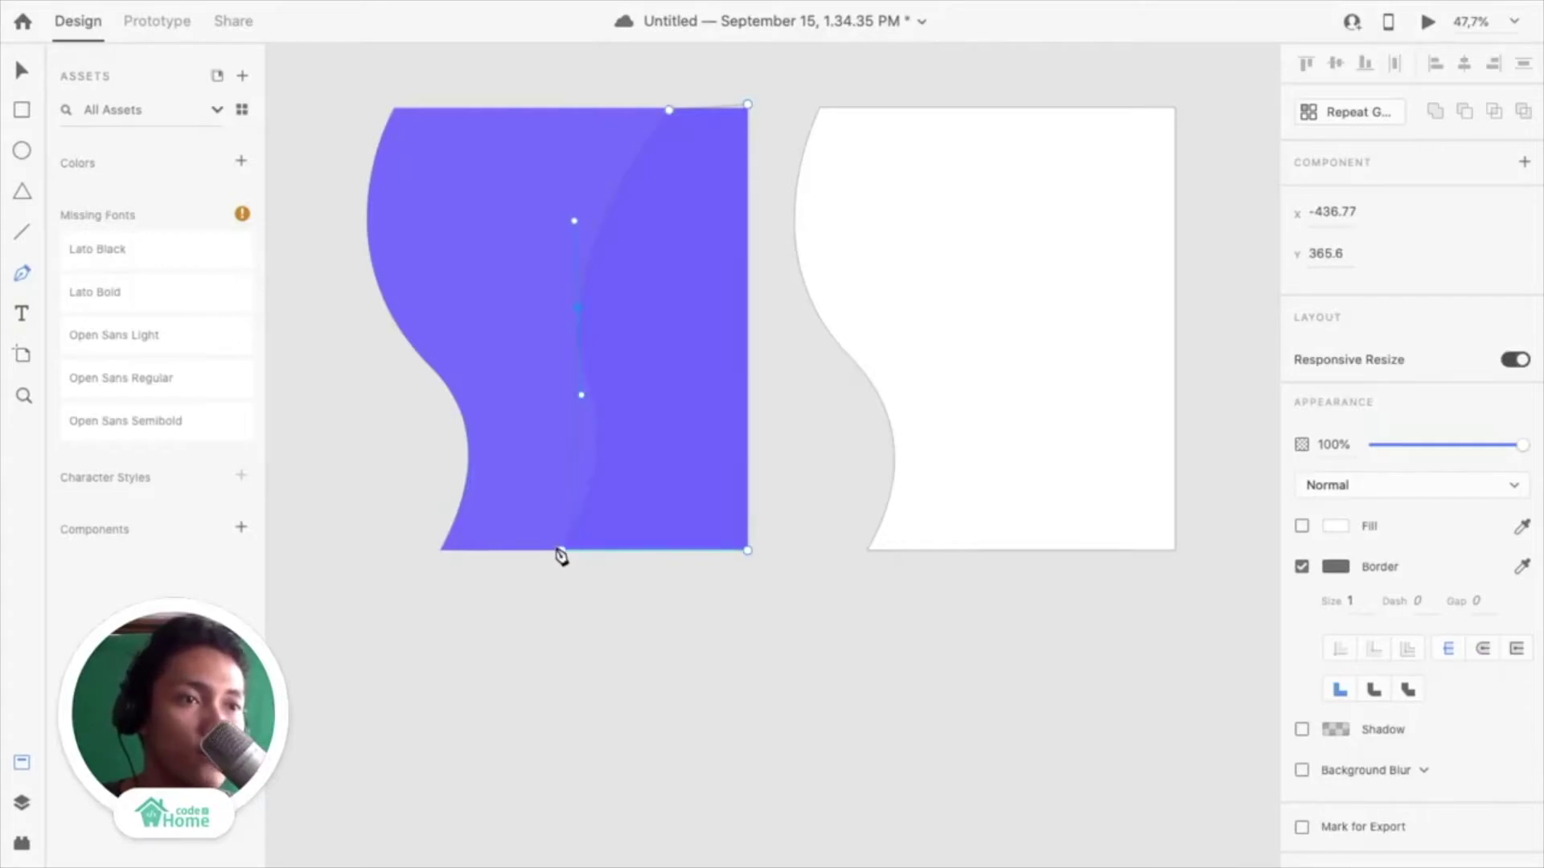
left_click_drag(561, 551, 503, 654)
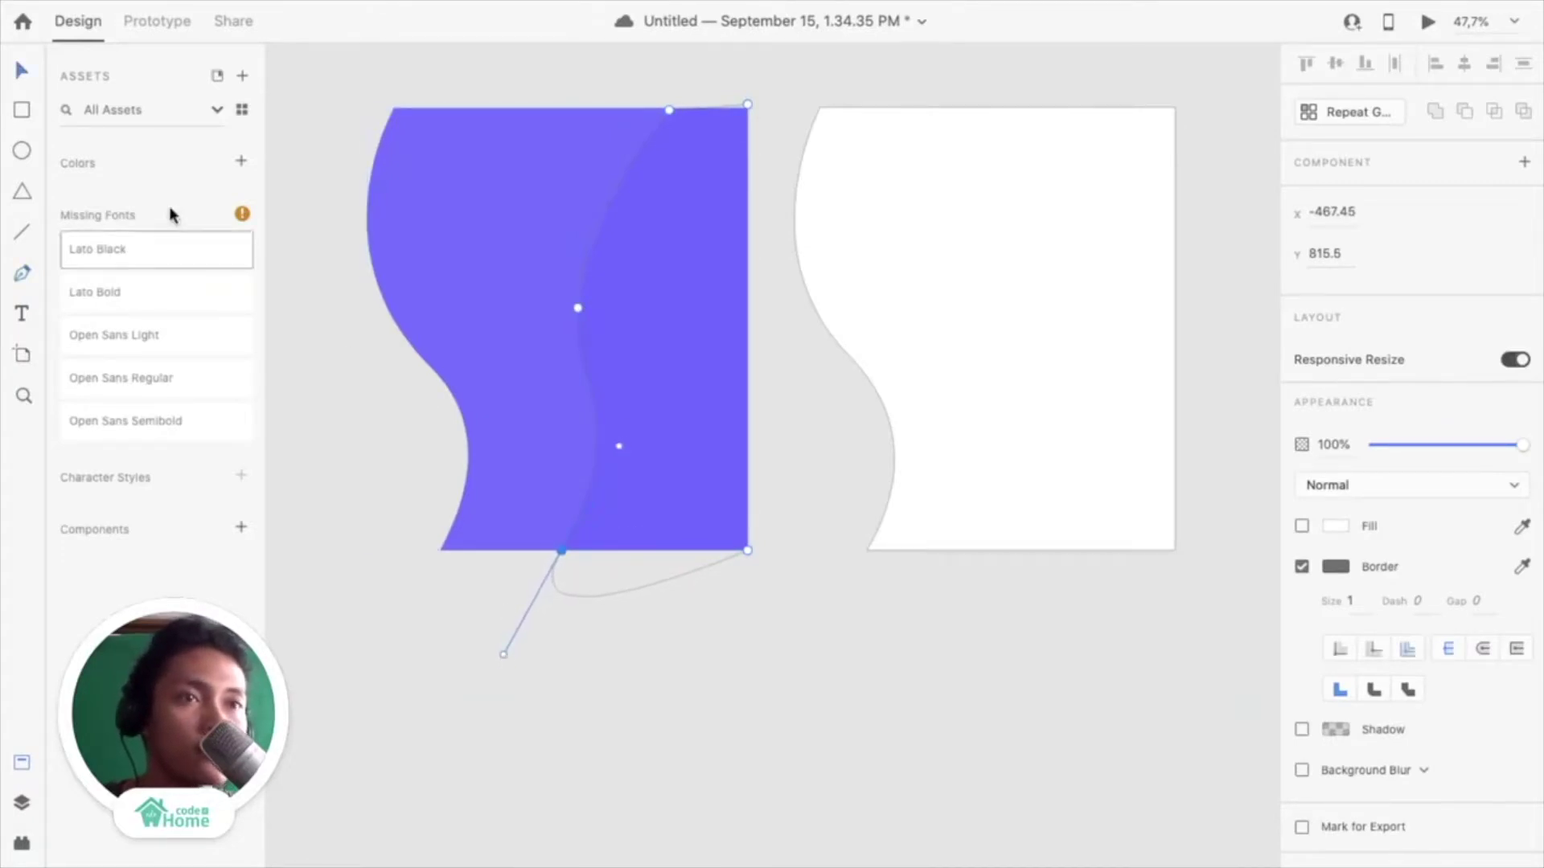
left_click(382, 642)
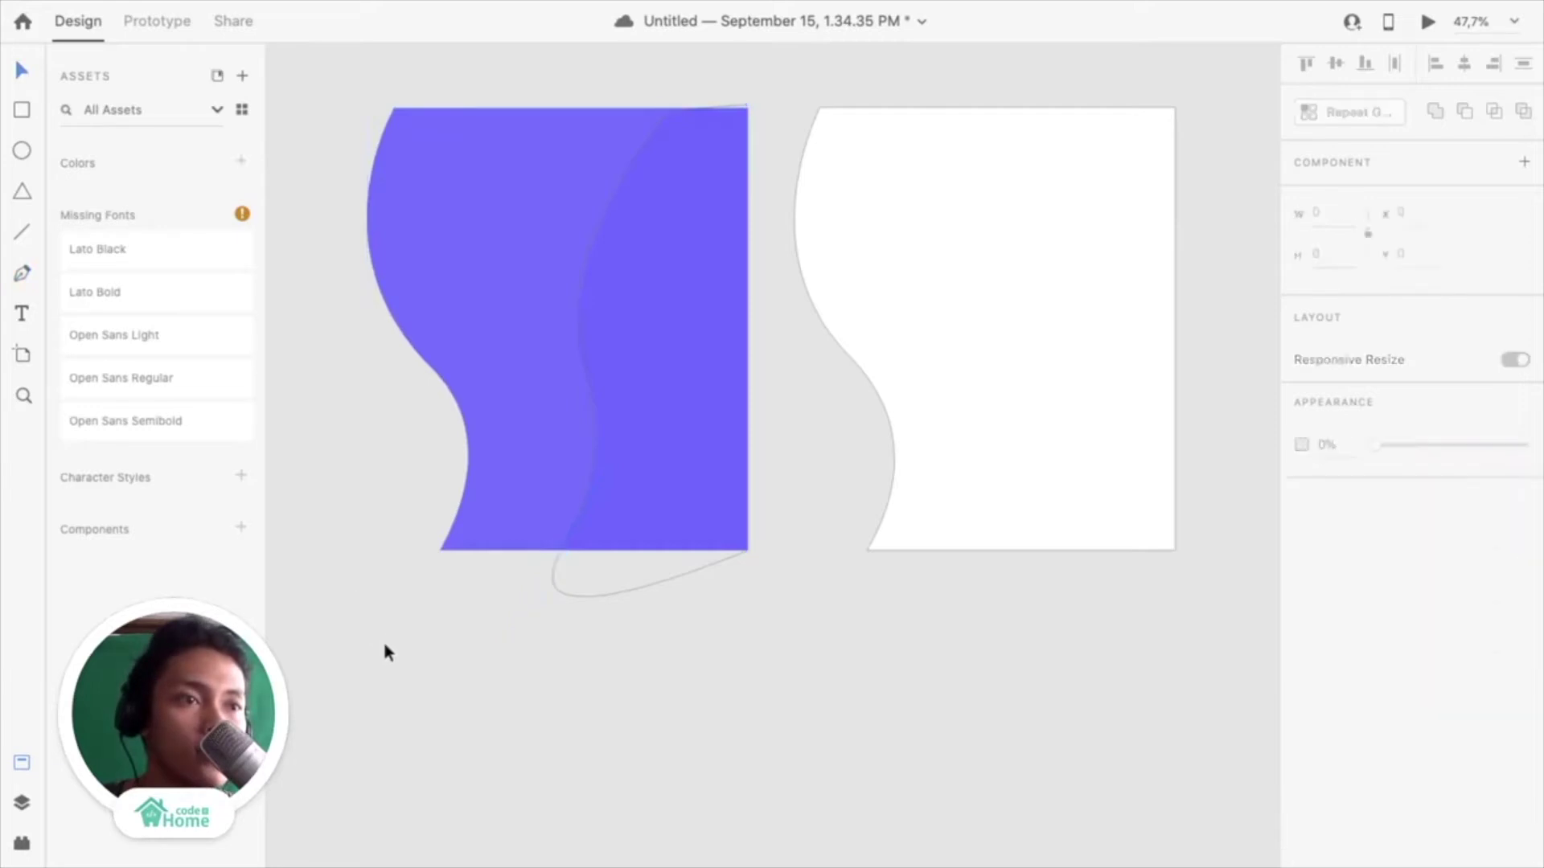
Duplicate the white wave shape and place the copy on empty canvas at about X 783, Y 335
scroll(605, 676, "right", 3)
left_click(909, 363)
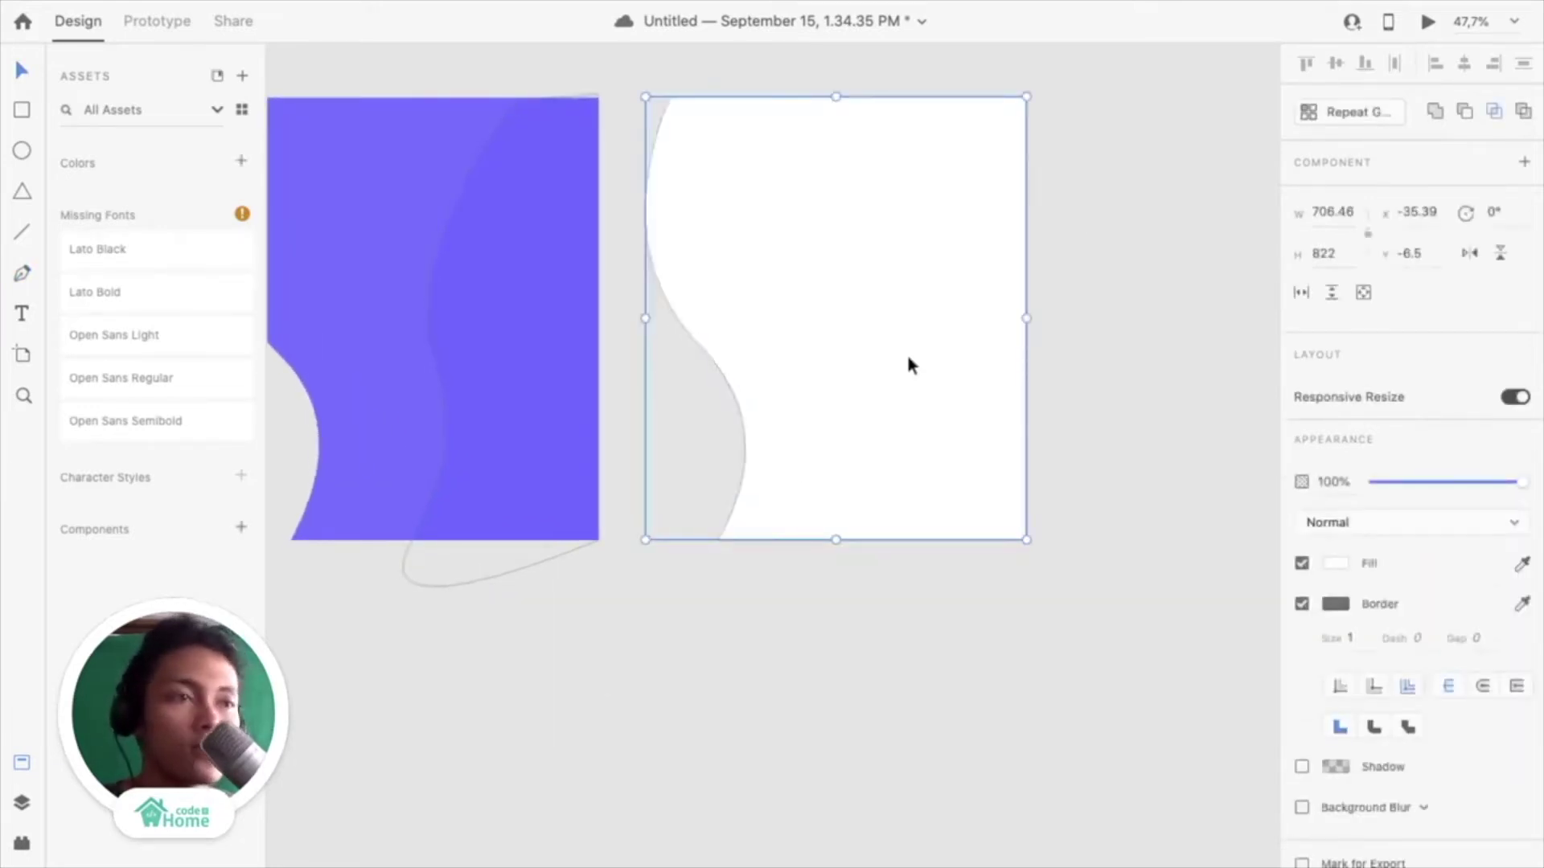
left_click_drag(909, 363, 1125, 324)
left_click_drag(910, 272, 1186, 391)
scroll(1128, 705, "down", 1)
scroll(1129, 705, "right", 1)
scroll(1186, 391, "up", 3)
scroll(1187, 391, "left", 3)
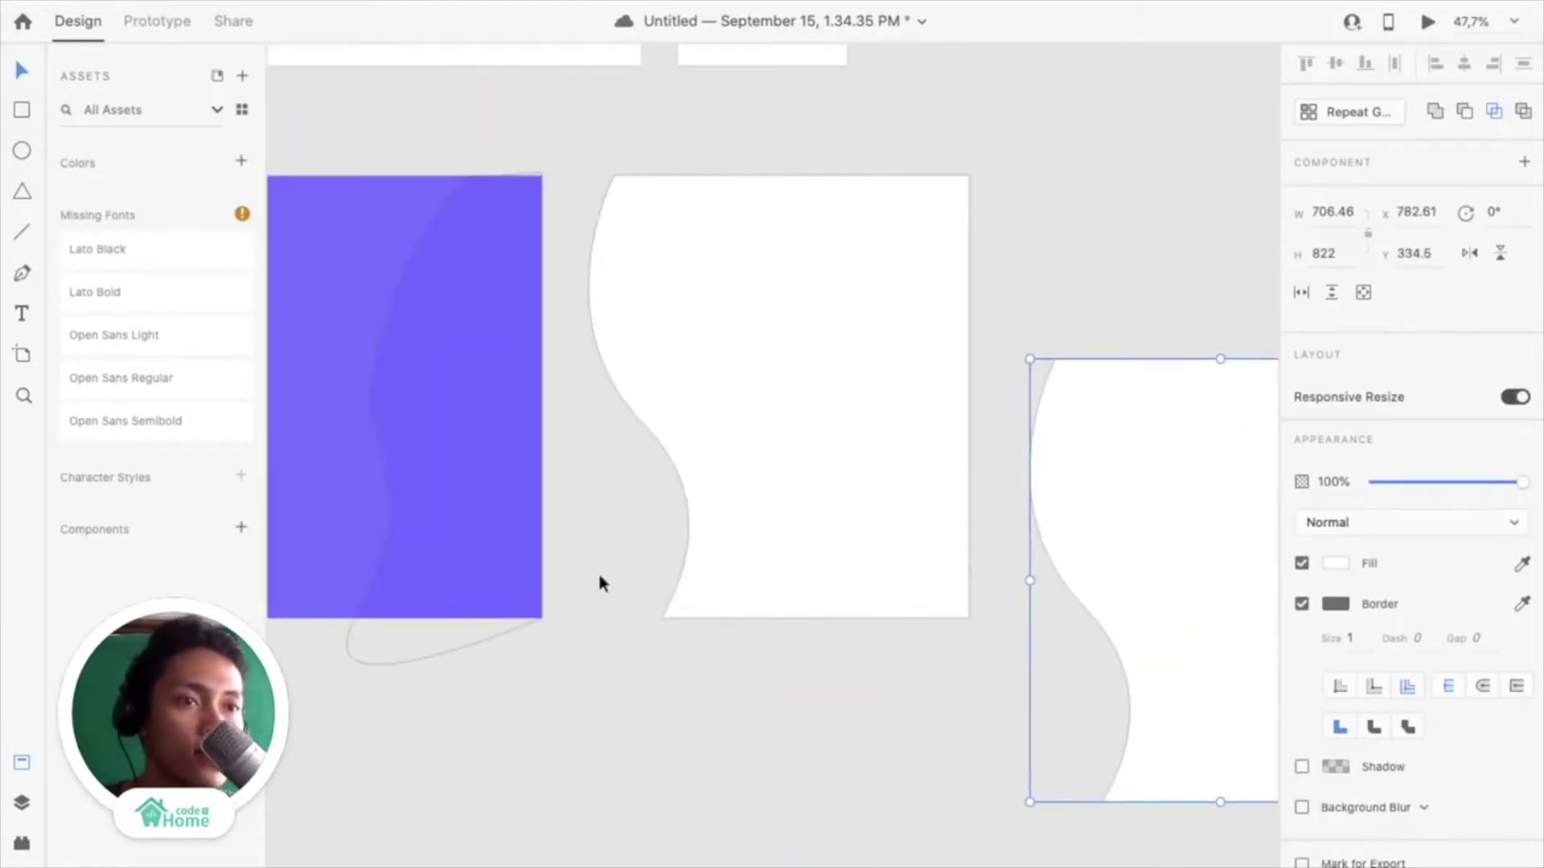
Move the traced inner-wave outline onto the original white wave shape, flush with its right edge at about X 309, Y -12
left_click(496, 632)
left_click(465, 632)
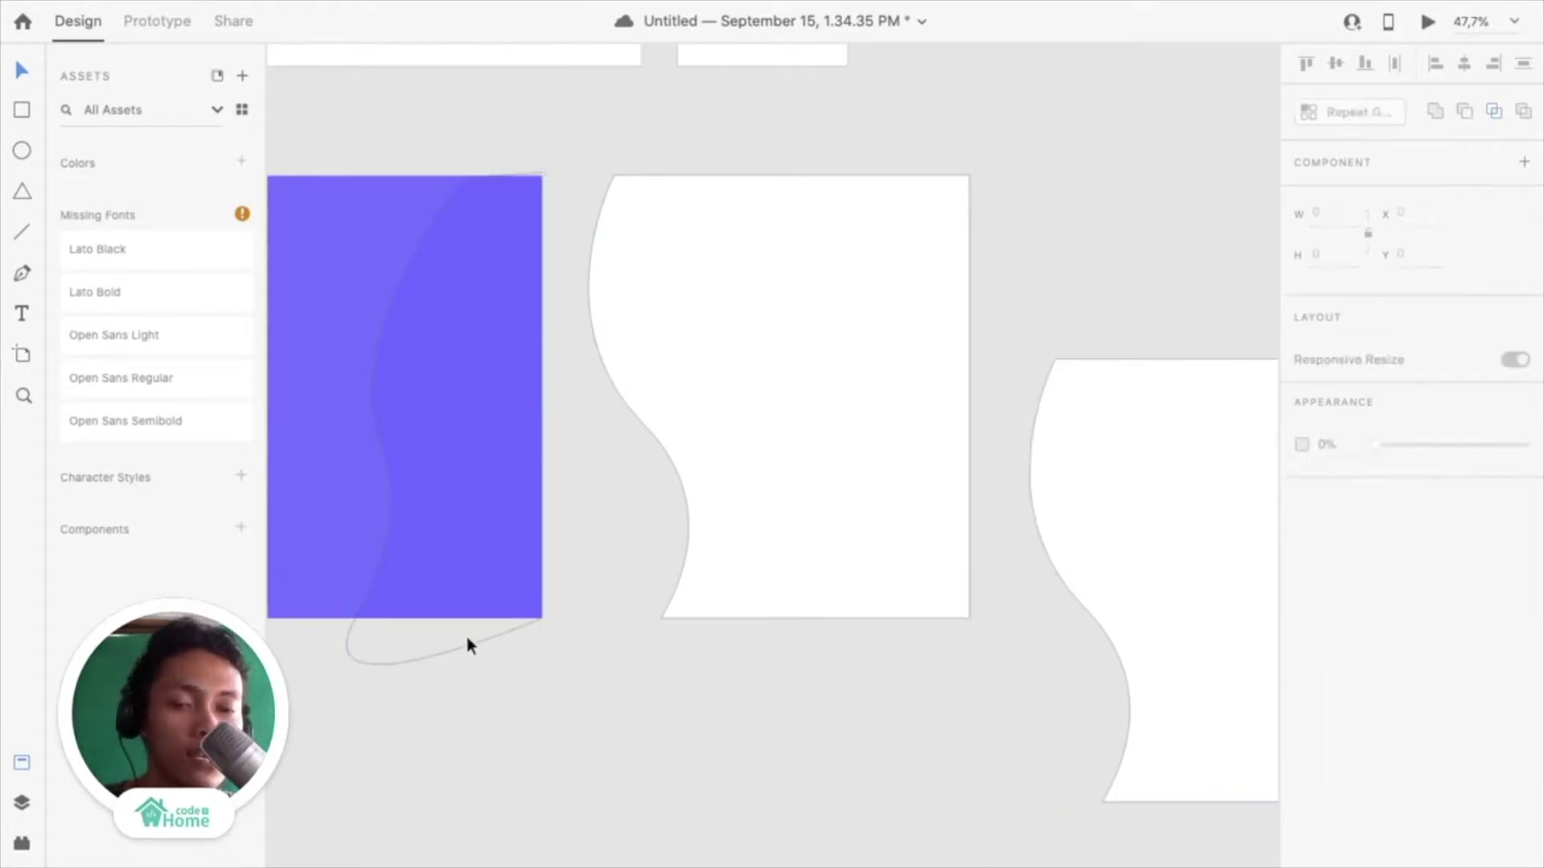
left_click_drag(587, 651, 893, 675)
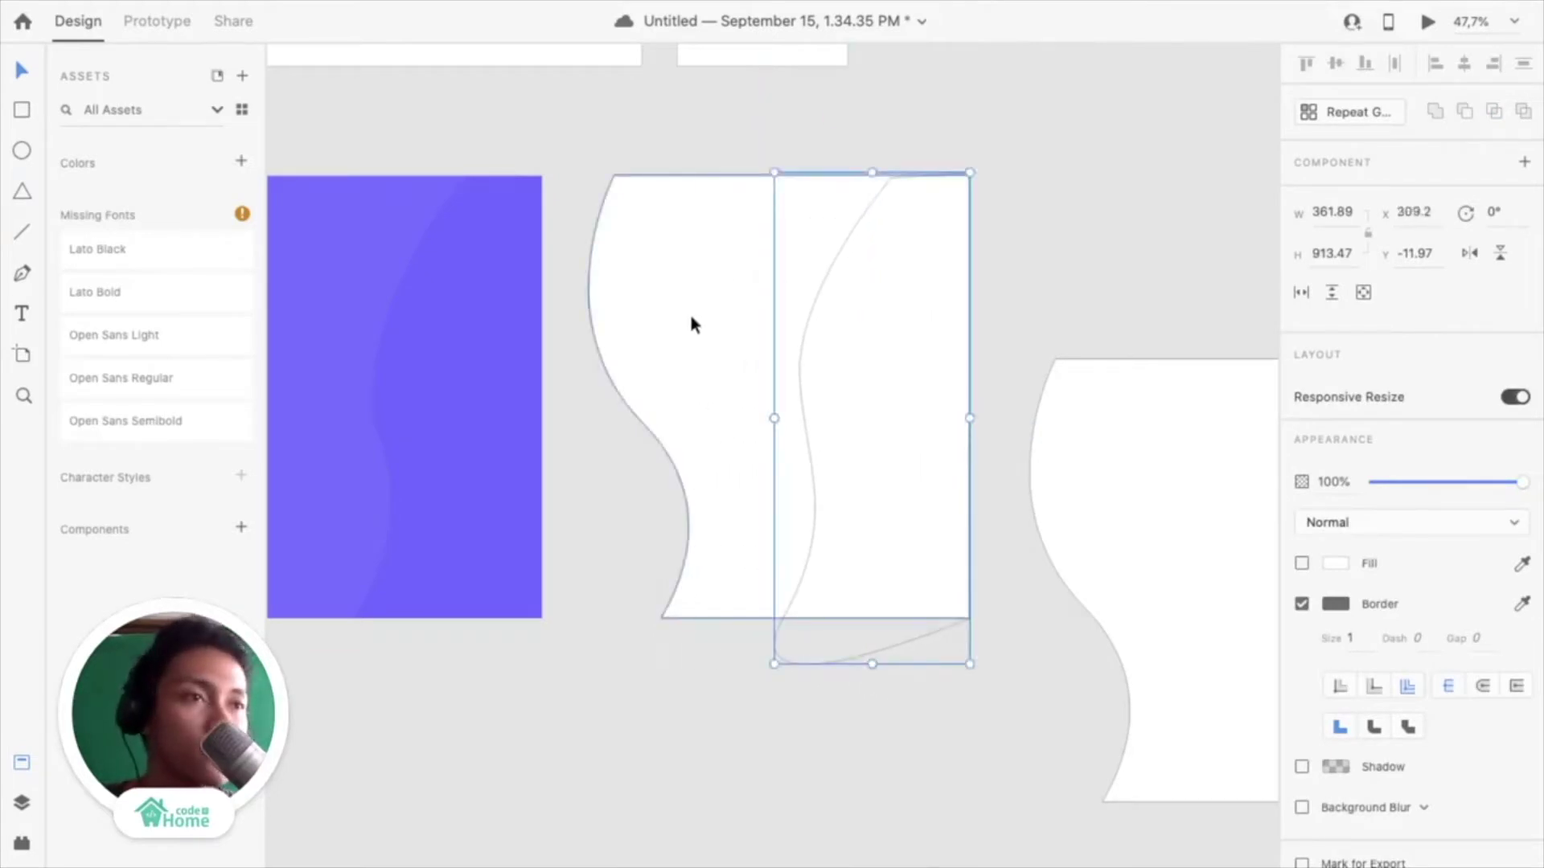
Intersect the inner-wave outline with the white wave shape beneath it to leave a narrow white wave
left_click(684, 664)
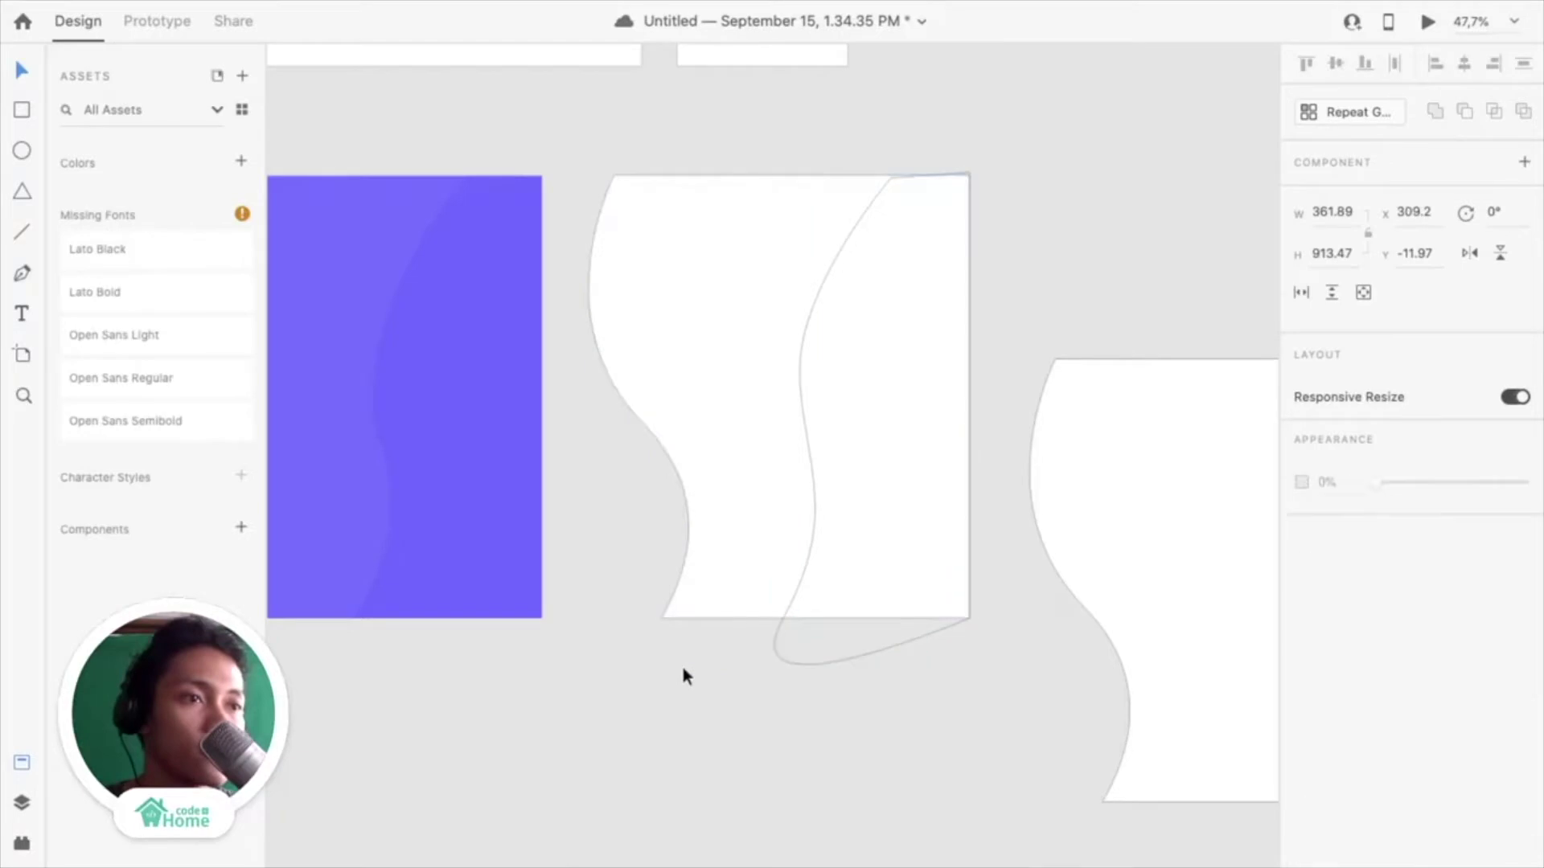
left_click(811, 667)
left_click(701, 387, "shift")
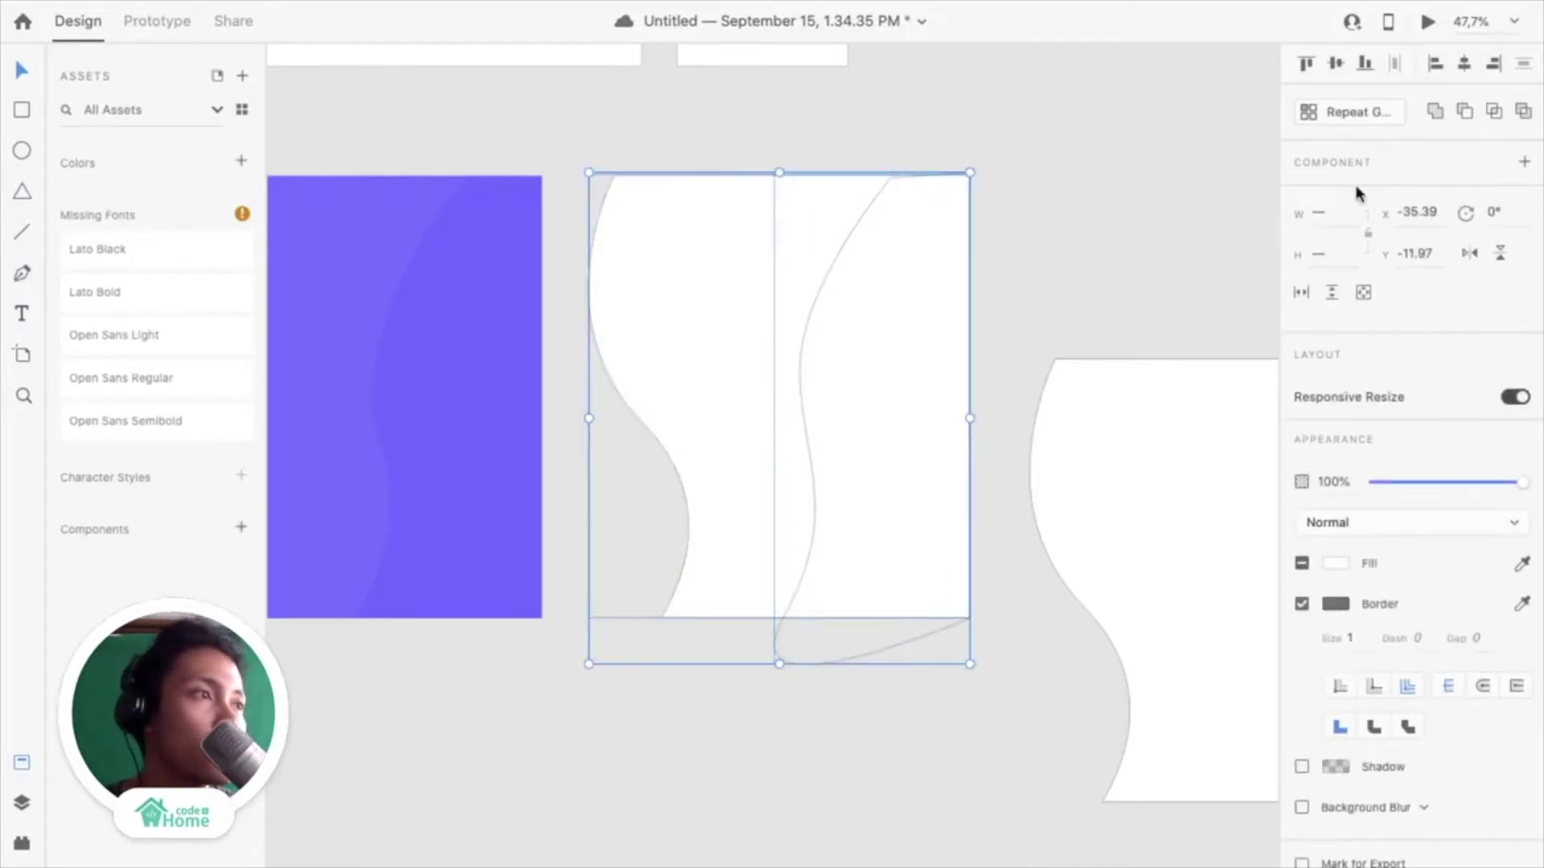
left_click(1494, 112)
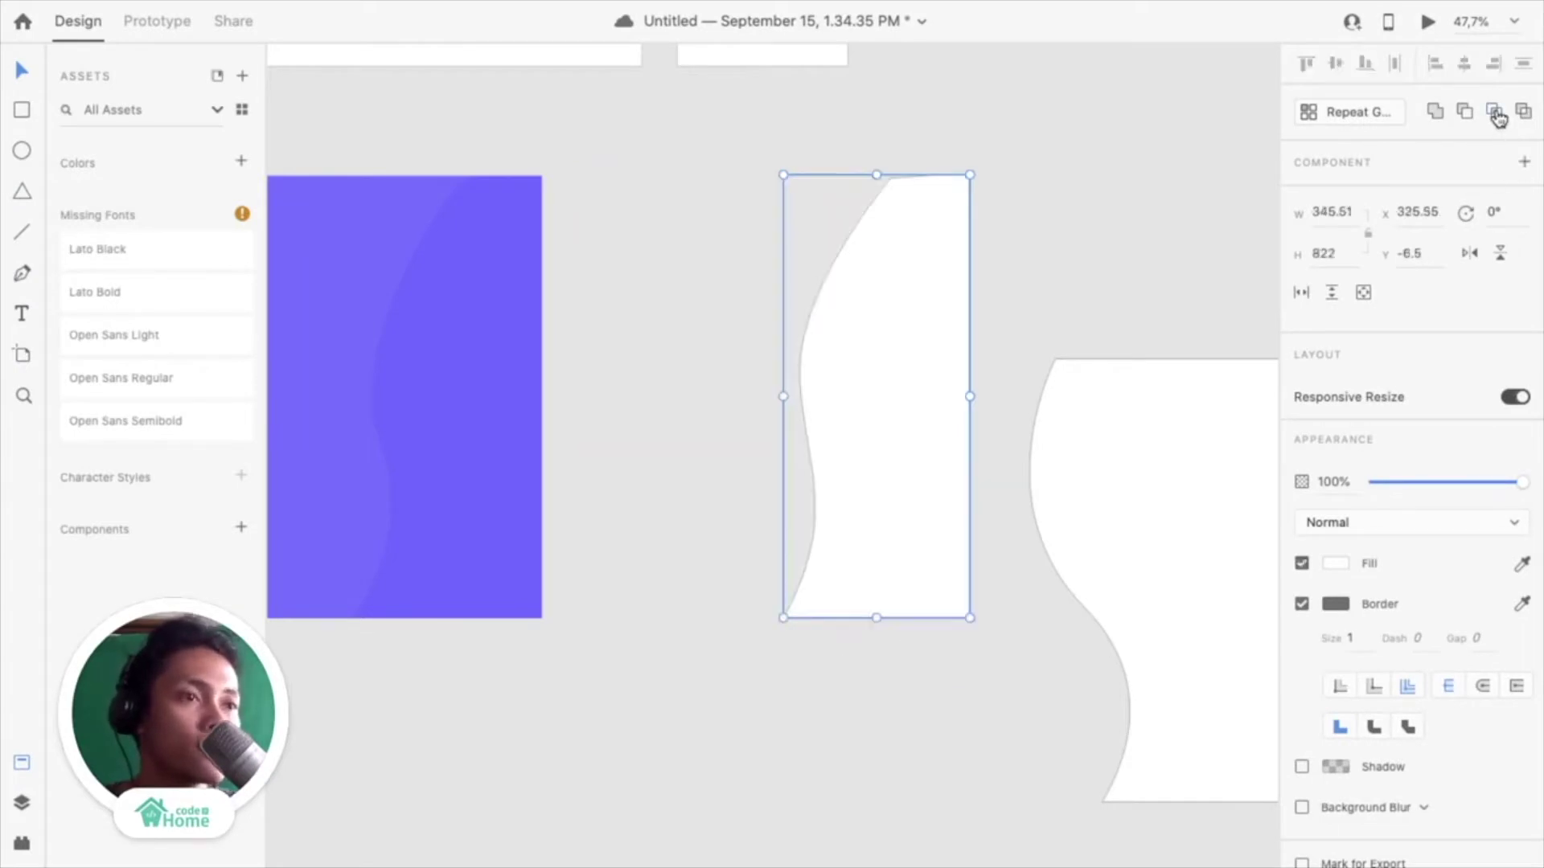
Move the spare full-size white wave back beside the purple graphic, at about X -122, Y 72.5
scroll(814, 576, "right", 5)
scroll(756, 523, "down", 3)
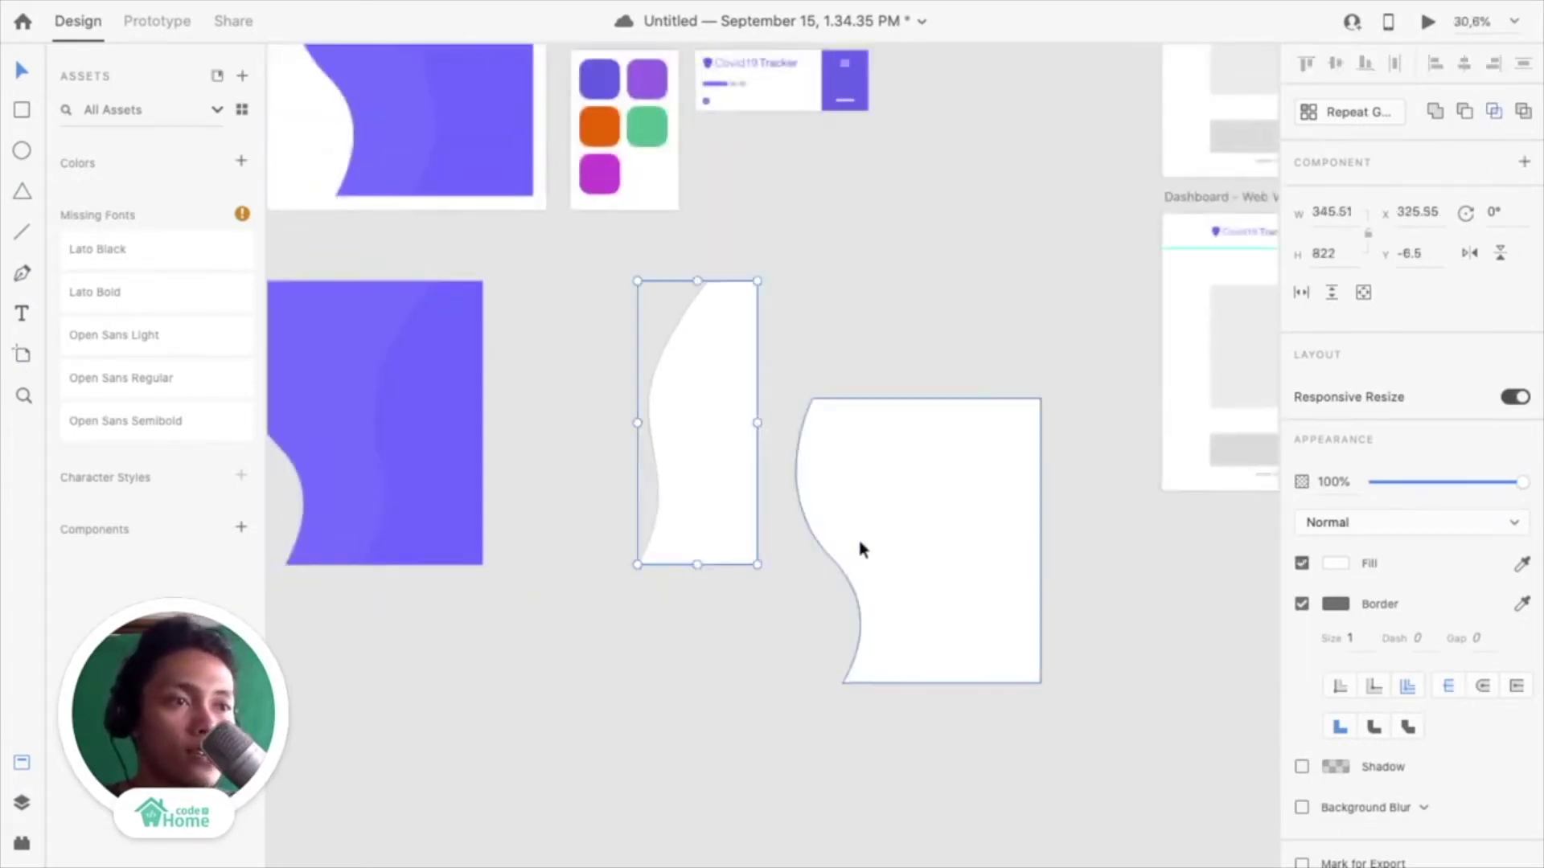
left_click(901, 546)
mouse_move(903, 544)
left_mouse_down()
mouse_move(623, 572)
mouse_move(596, 459)
mouse_move(648, 448)
left_mouse_up()
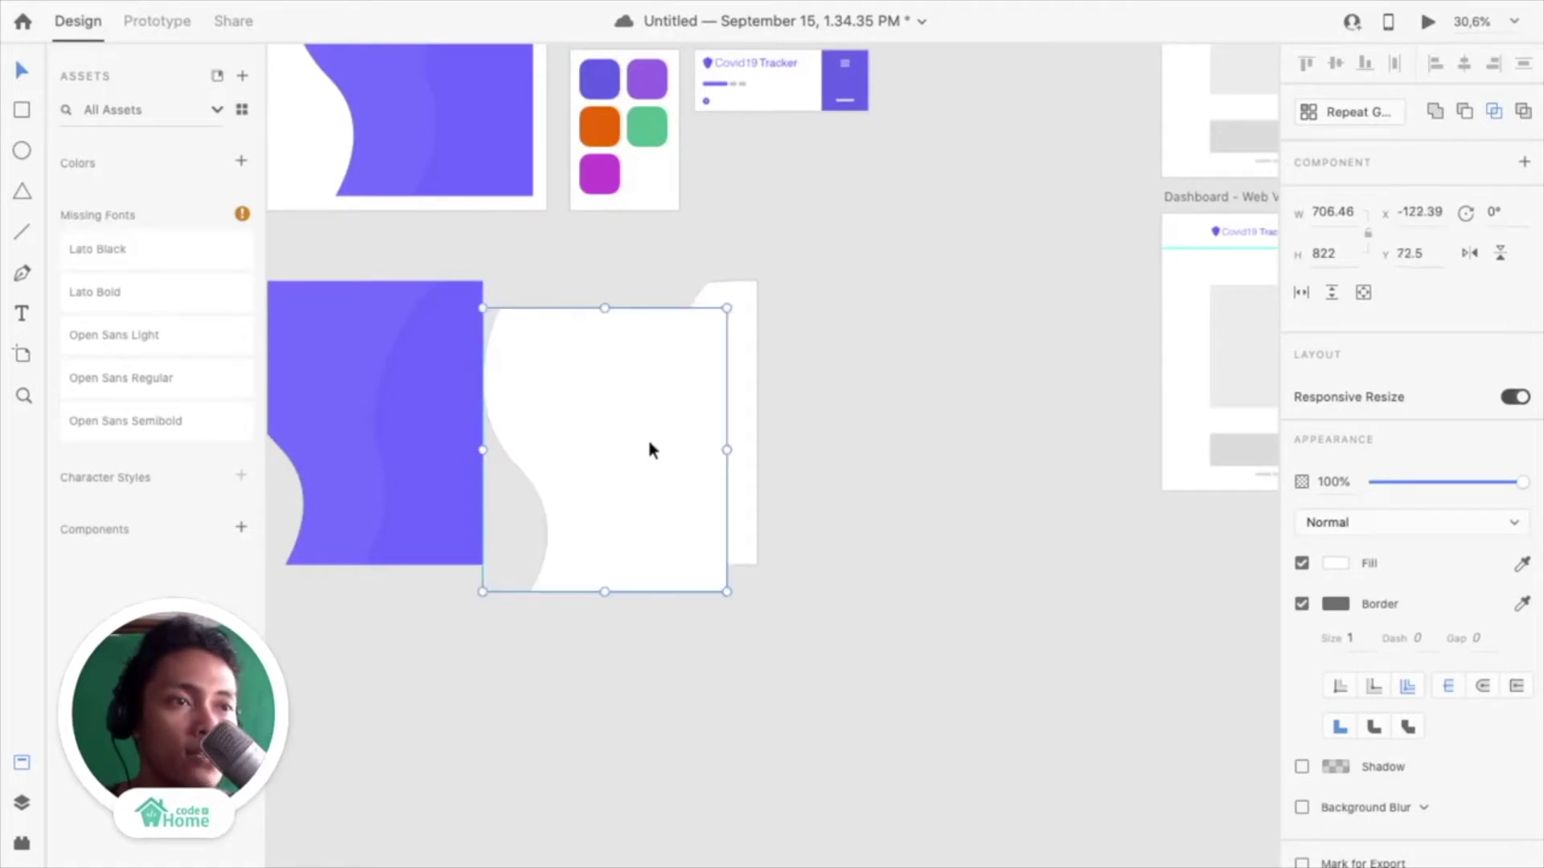
Bring the narrow white wave to the front and move it onto the full-size wave at about X 231, Y 72.5, with their tops level
left_click(744, 424)
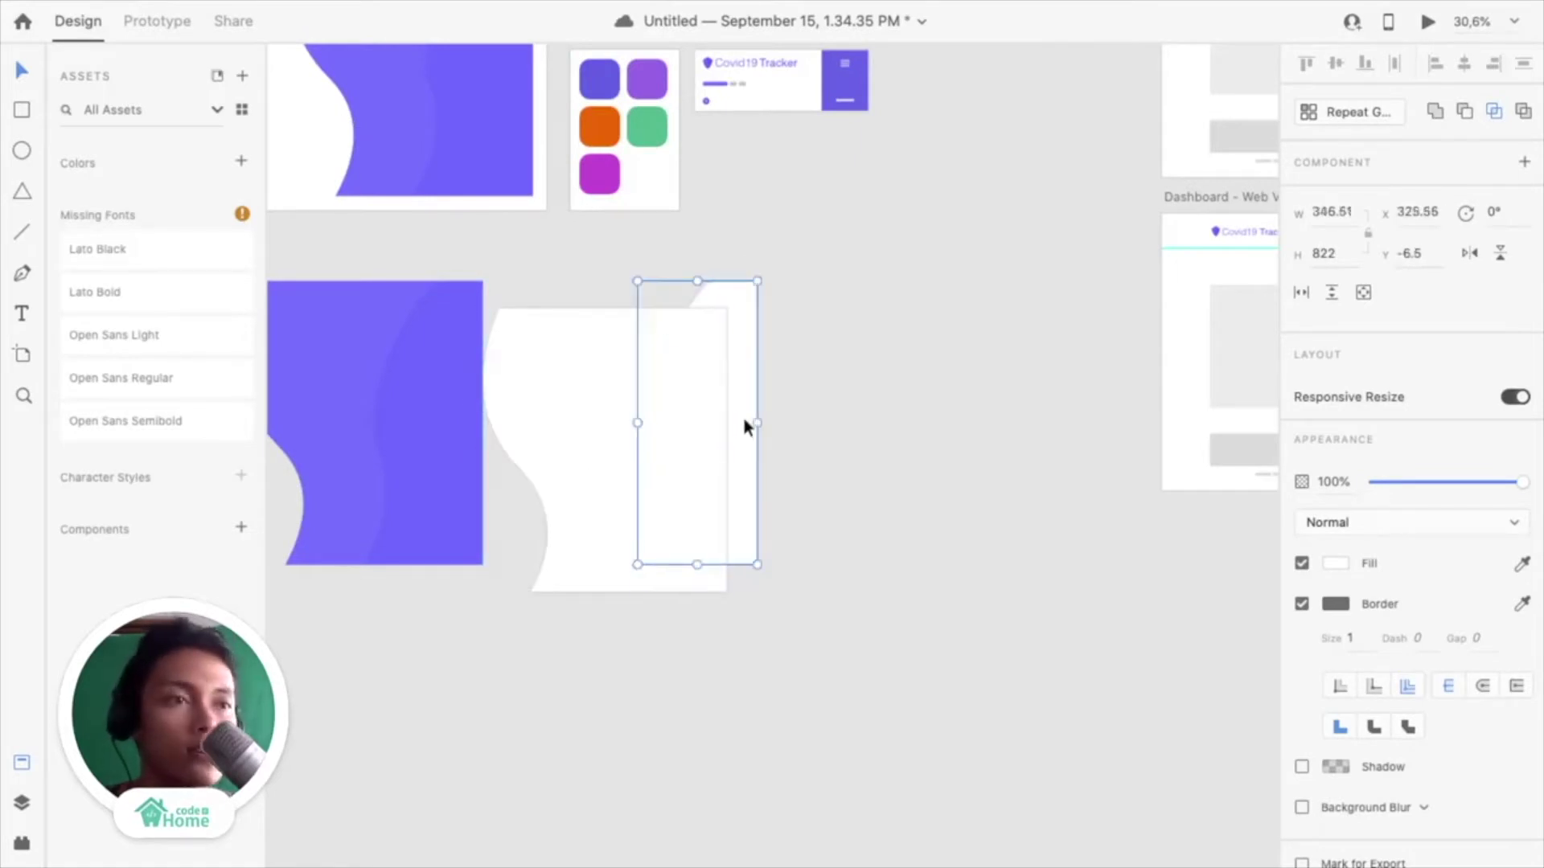
scroll(630, 426, "up", 2)
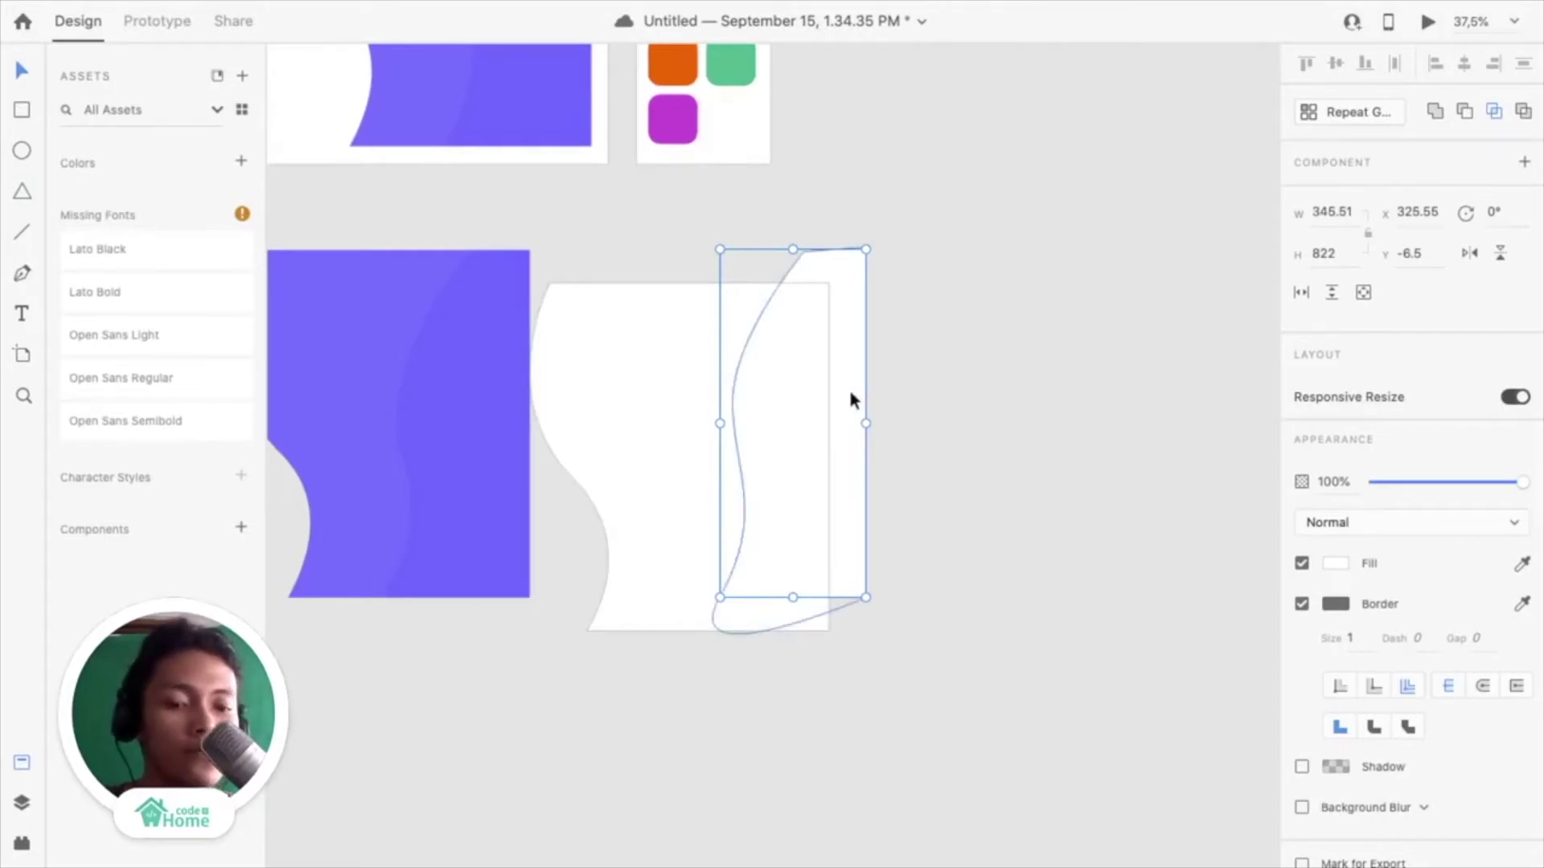
scroll(713, 426, "down", 2)
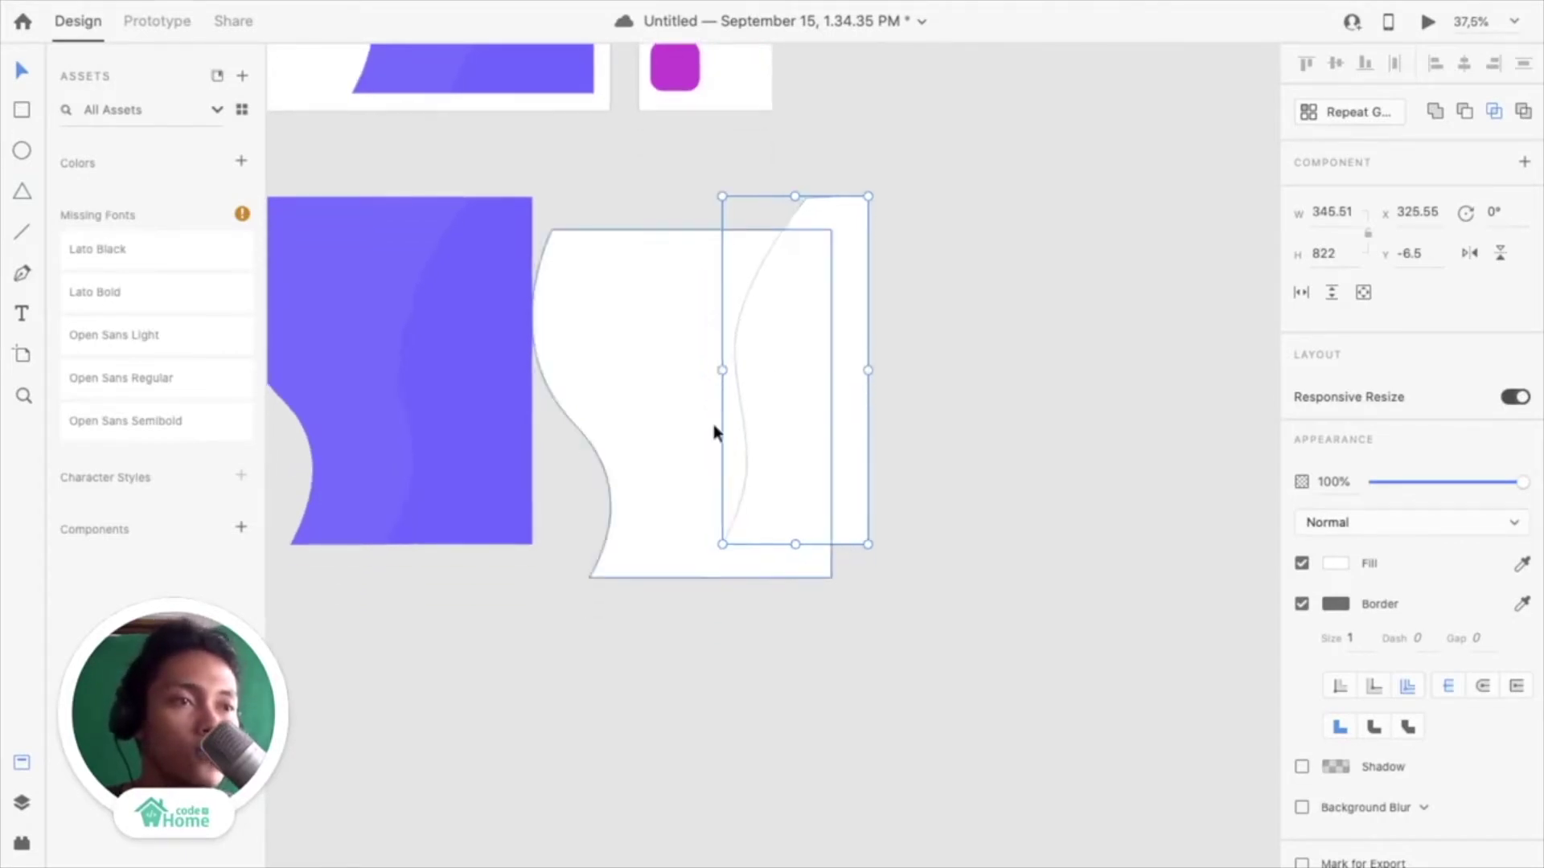
left_click_drag(810, 383, 779, 397)
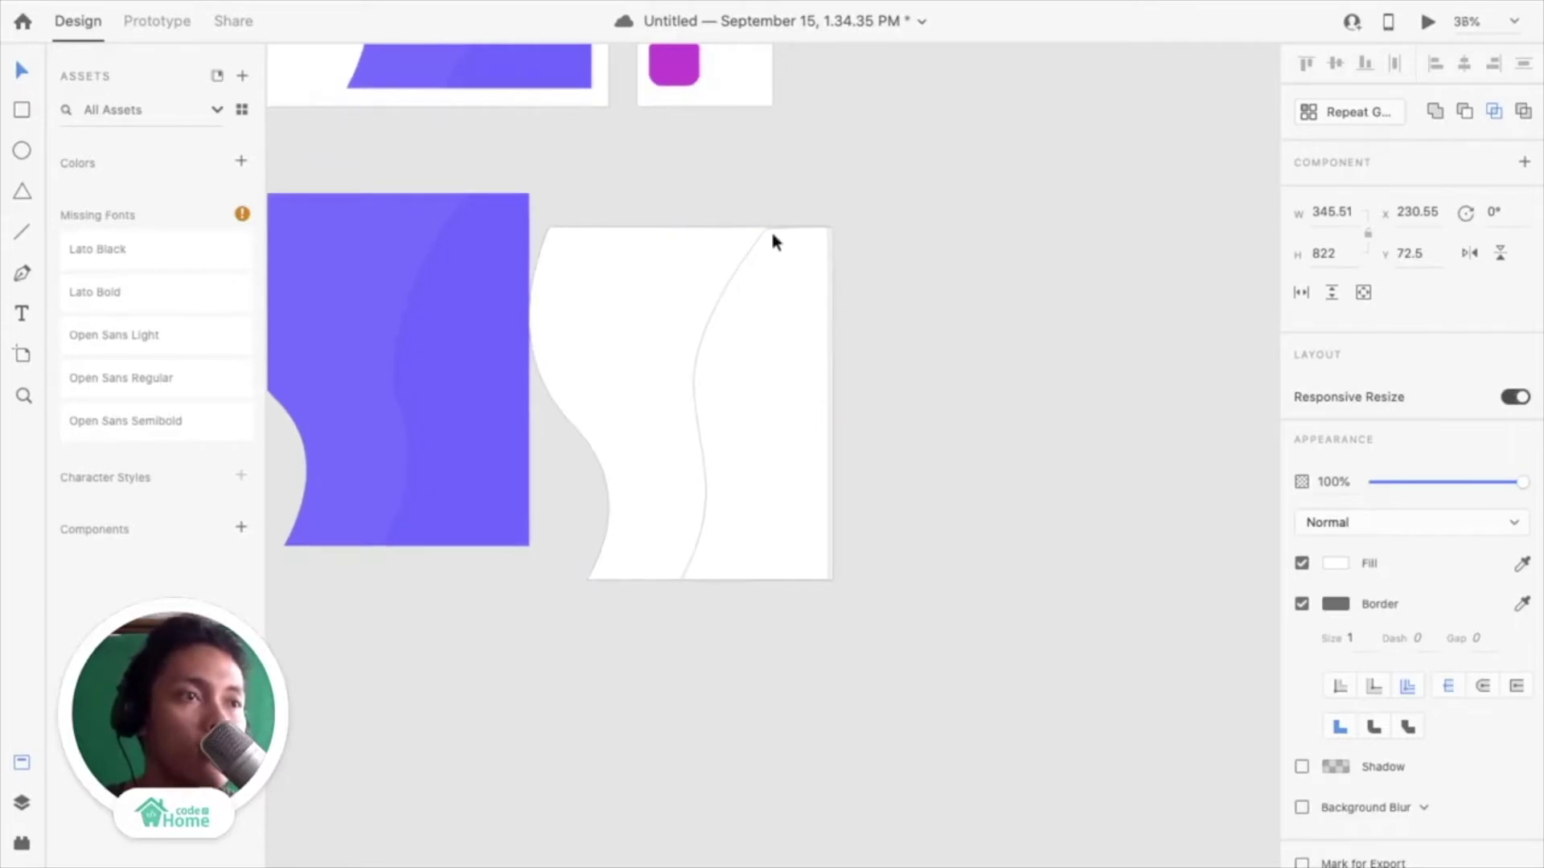
Straighten the narrow wave's top edge by moving its two upper anchor points to about X 430, Y 72 and X 579, Y 72
scroll(771, 229, "up", 5)
scroll(773, 234, "up", 5)
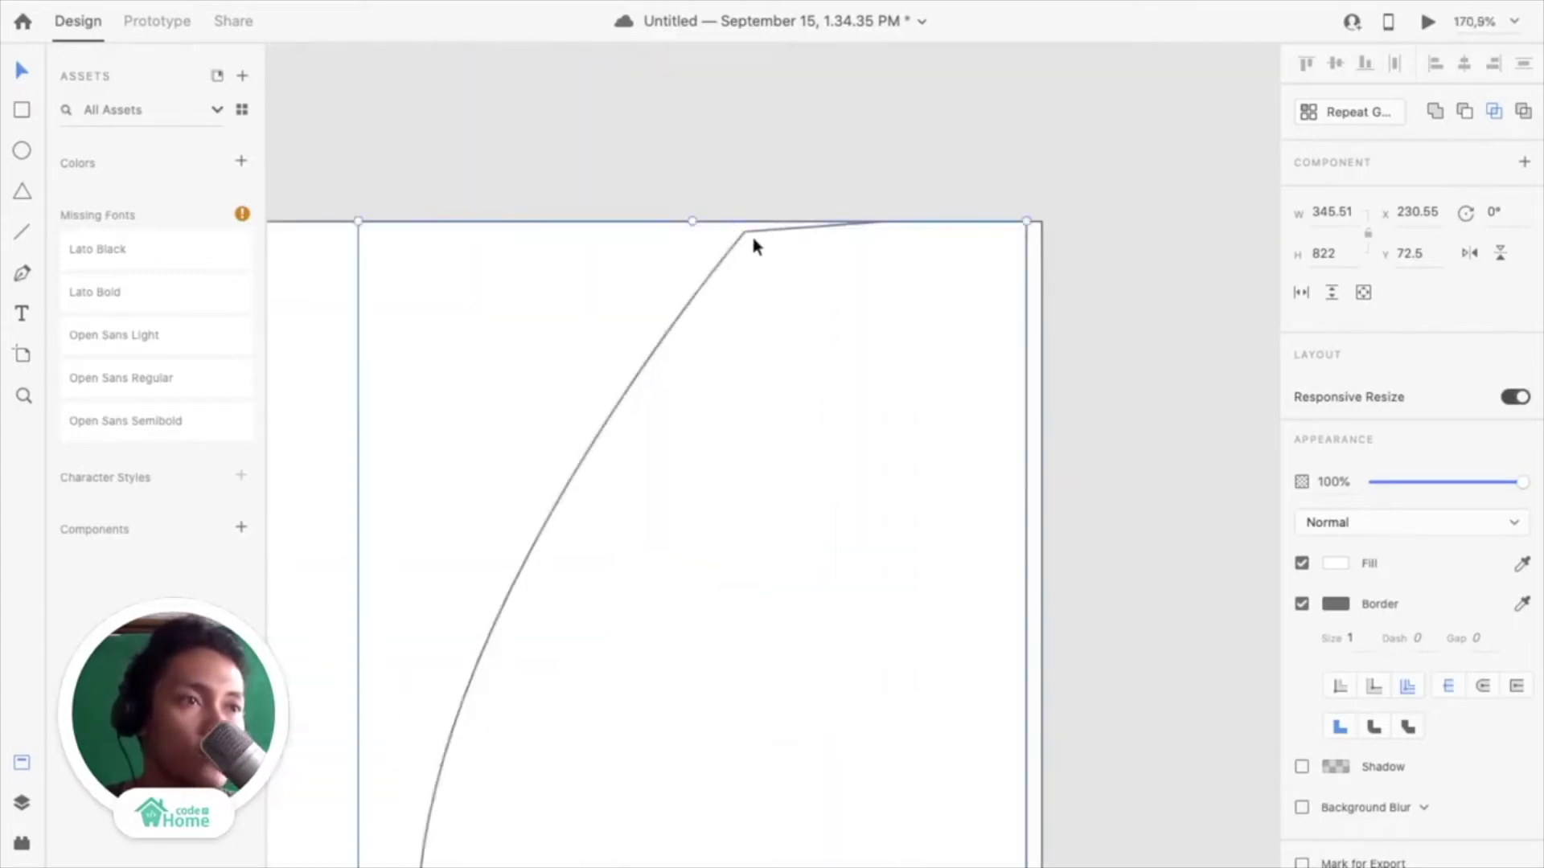
left_click(742, 237)
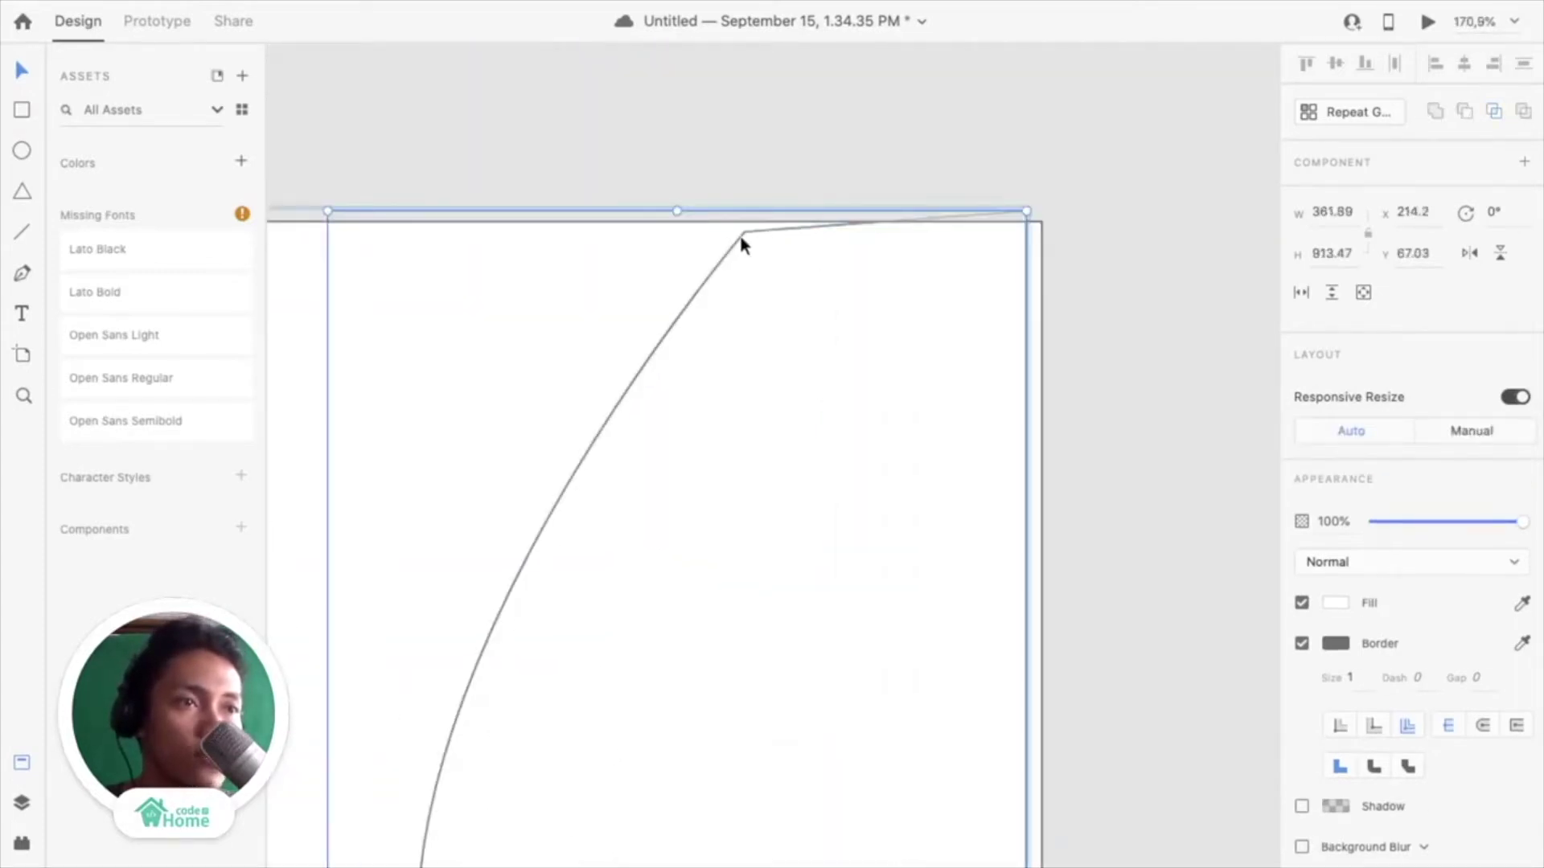
double_click(741, 236)
scroll(739, 235, "up", 5)
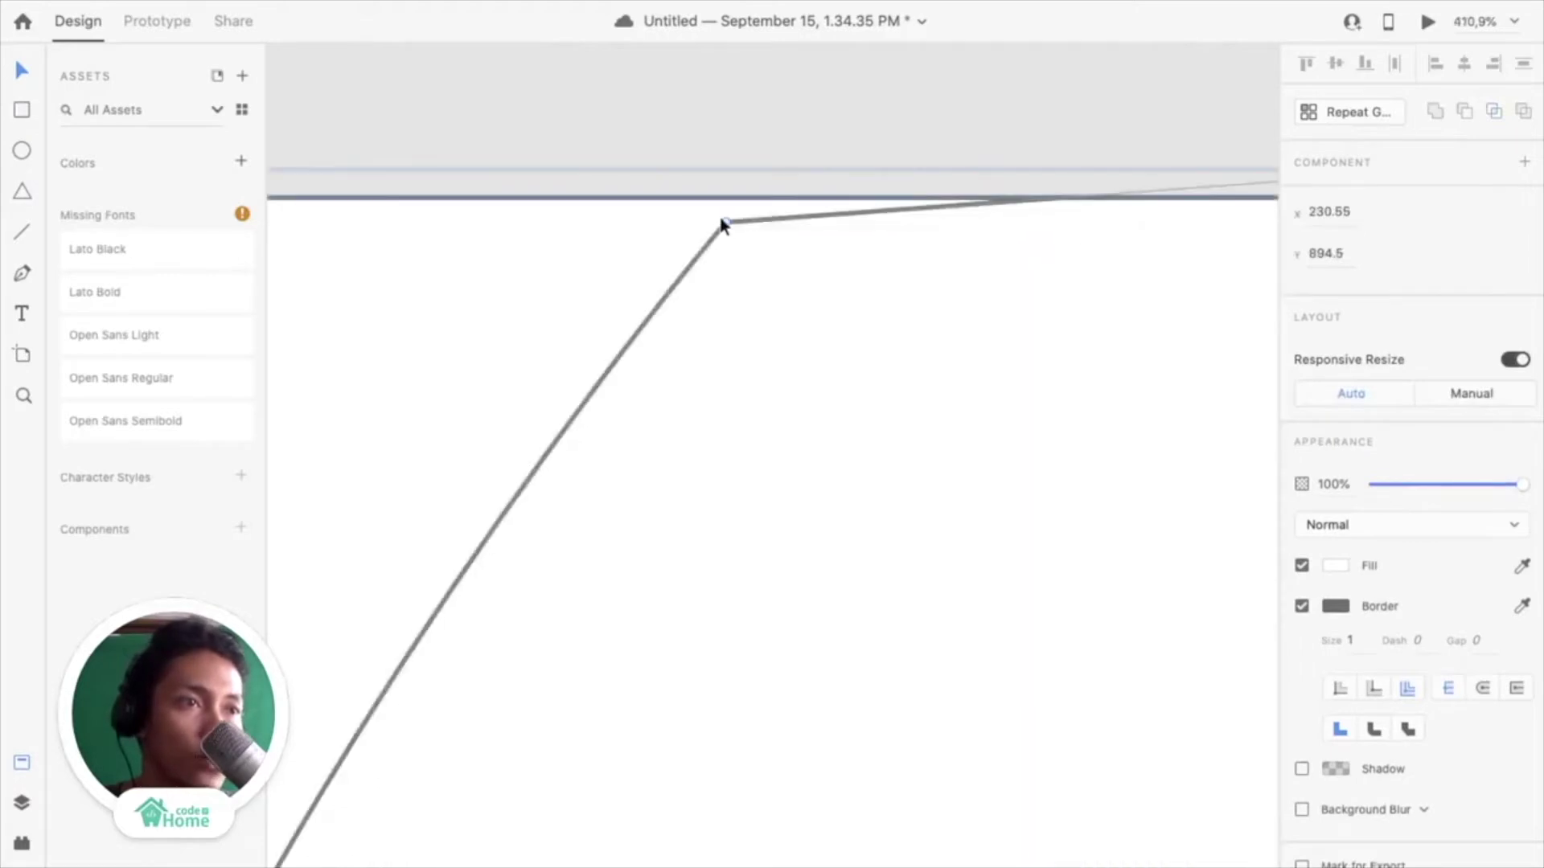
left_click_drag(726, 226, 724, 199)
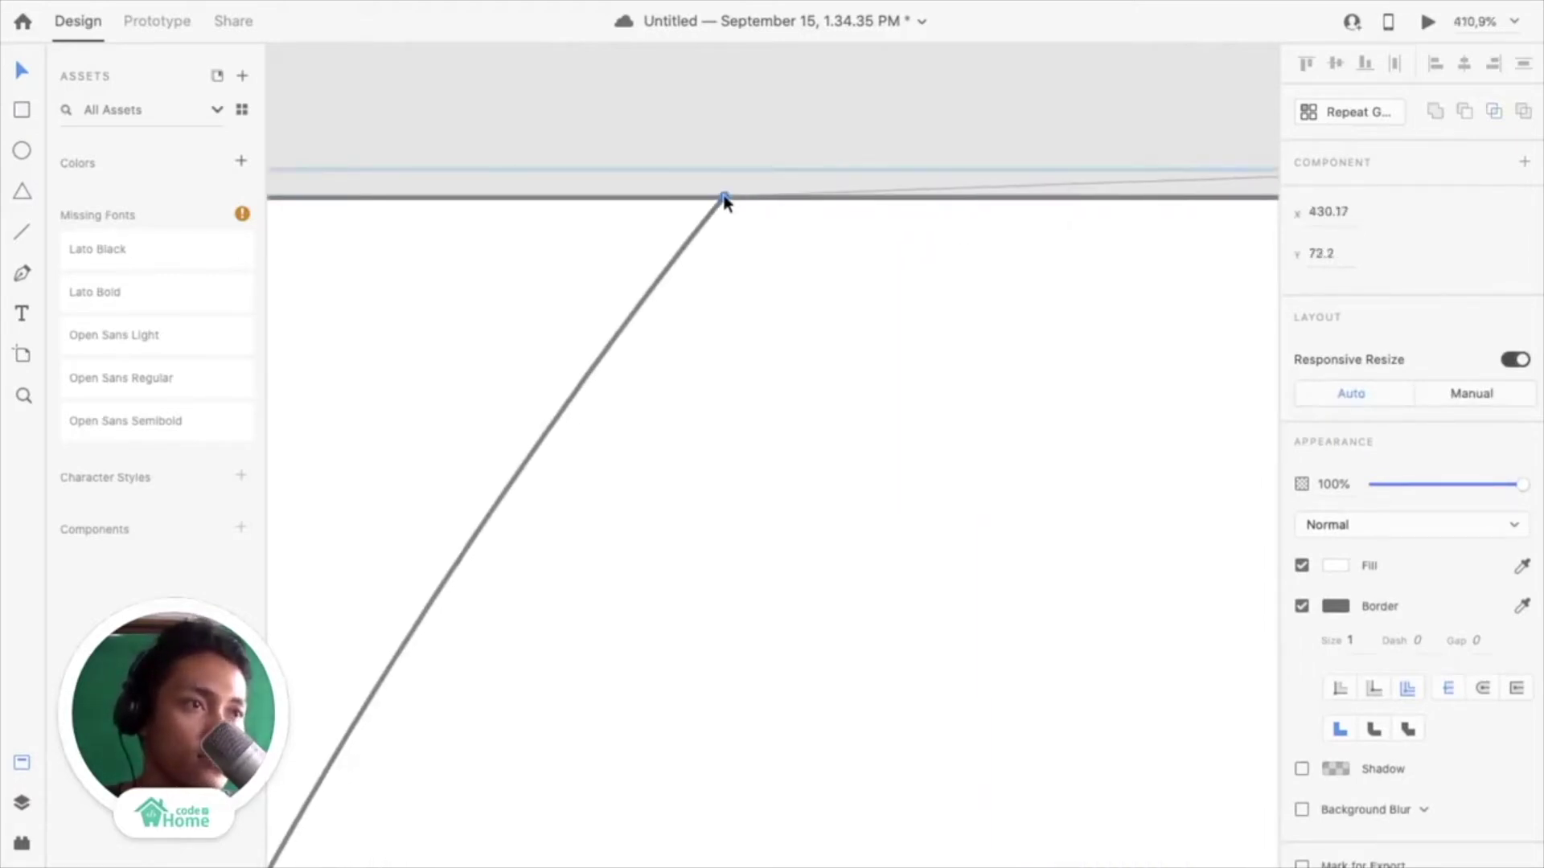
scroll(724, 200, "right", 5)
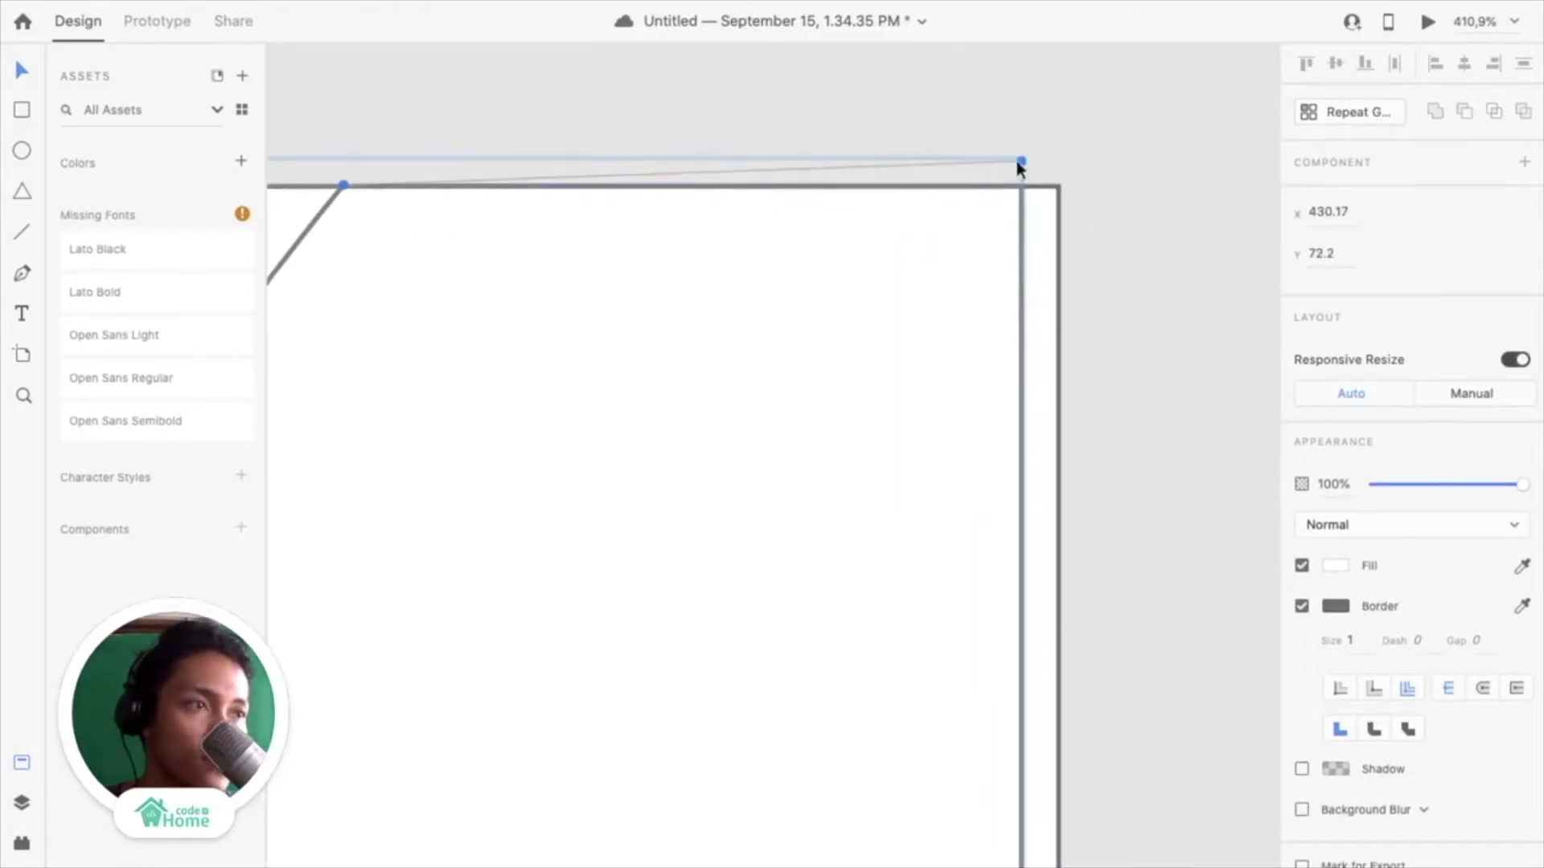
left_click_drag(1021, 163, 1034, 189)
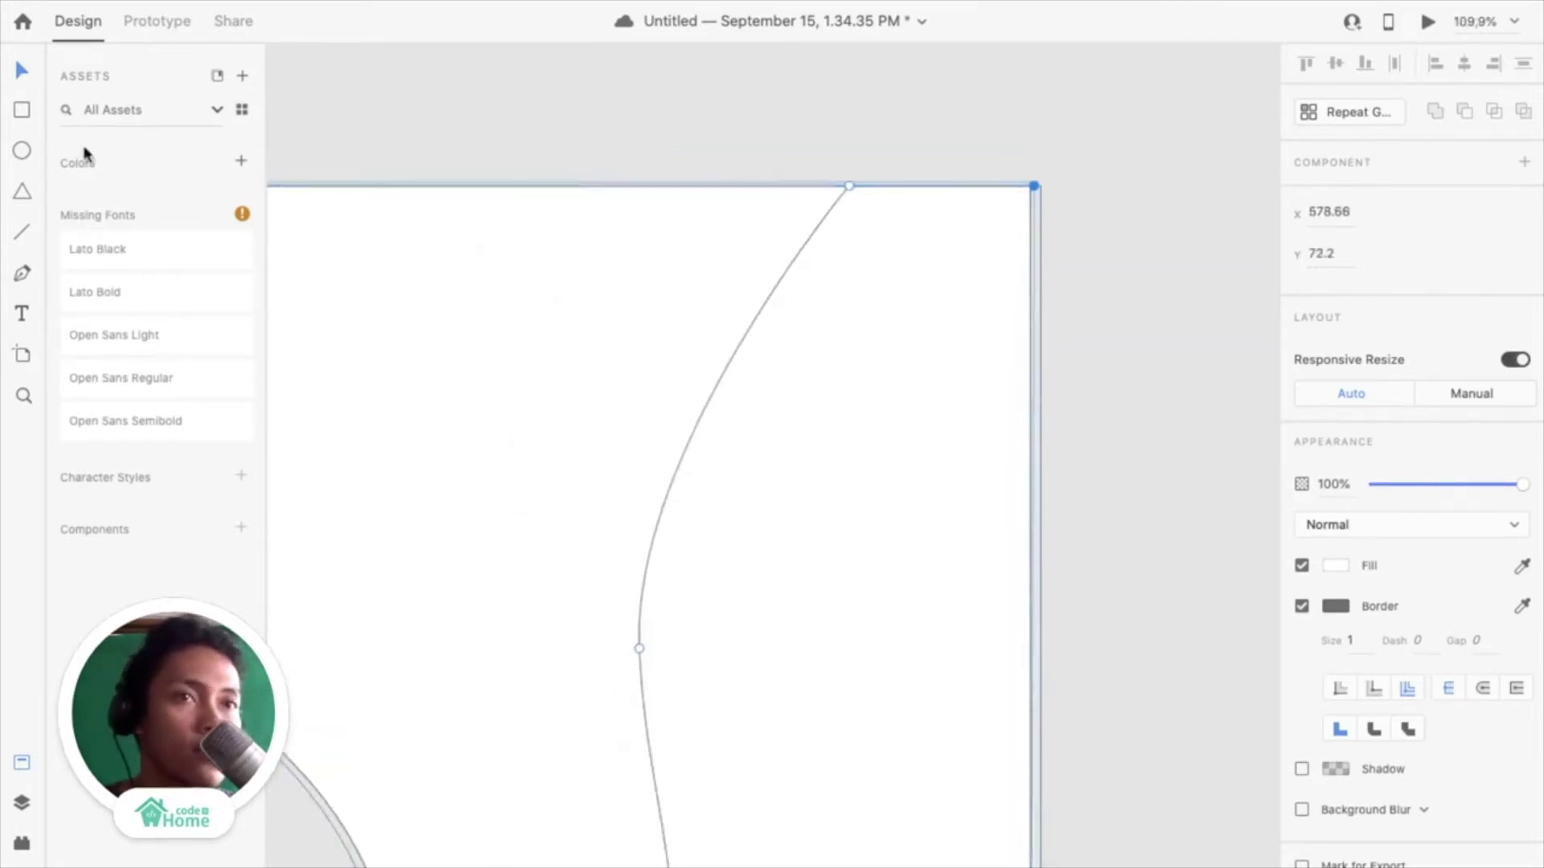
scroll(656, 121, "down", 5)
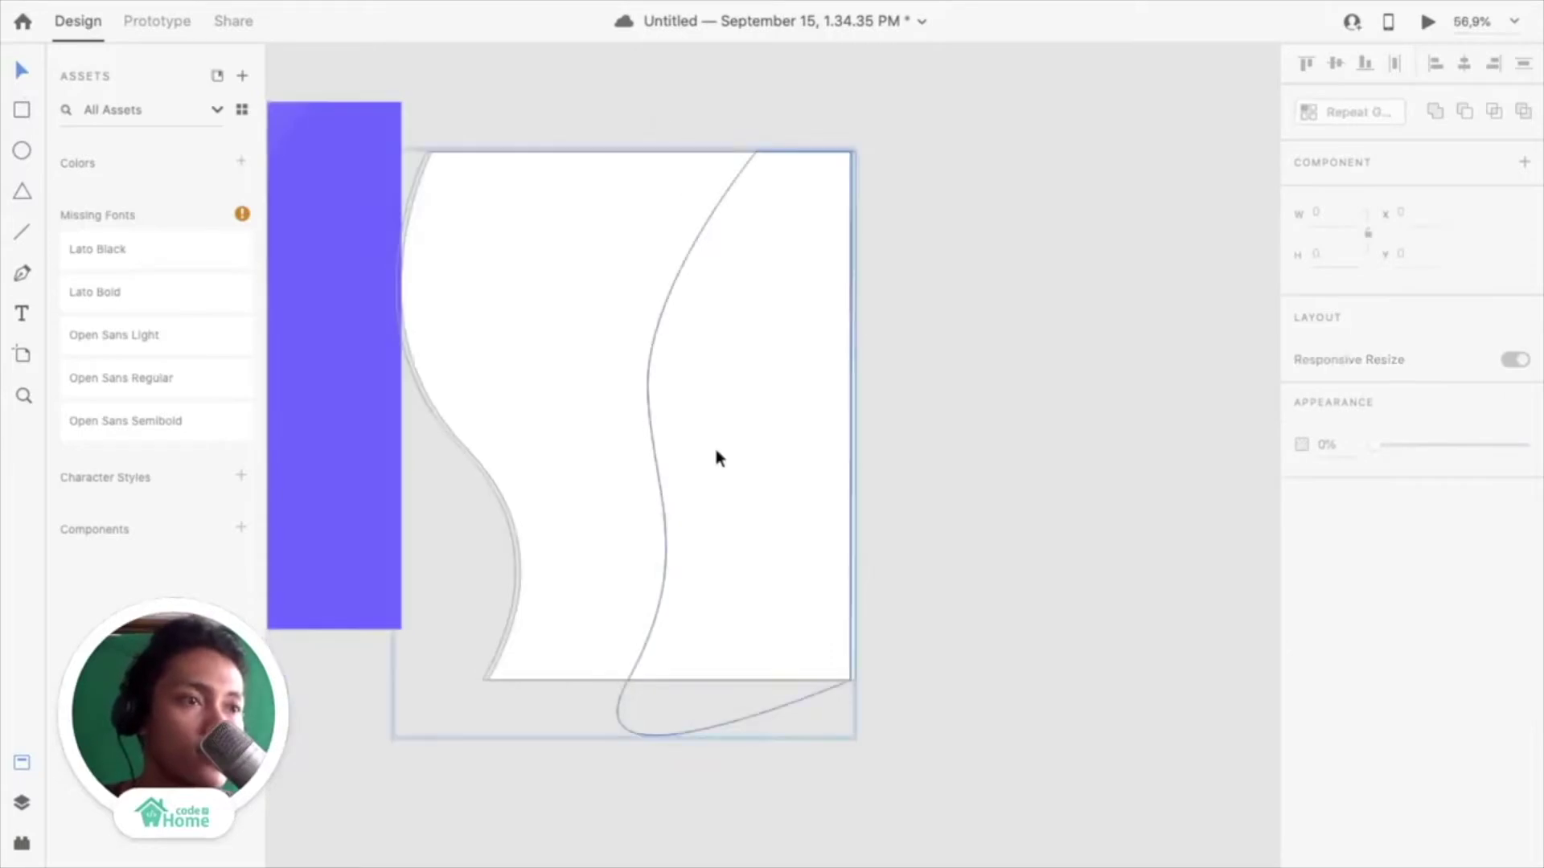
left_click(693, 790)
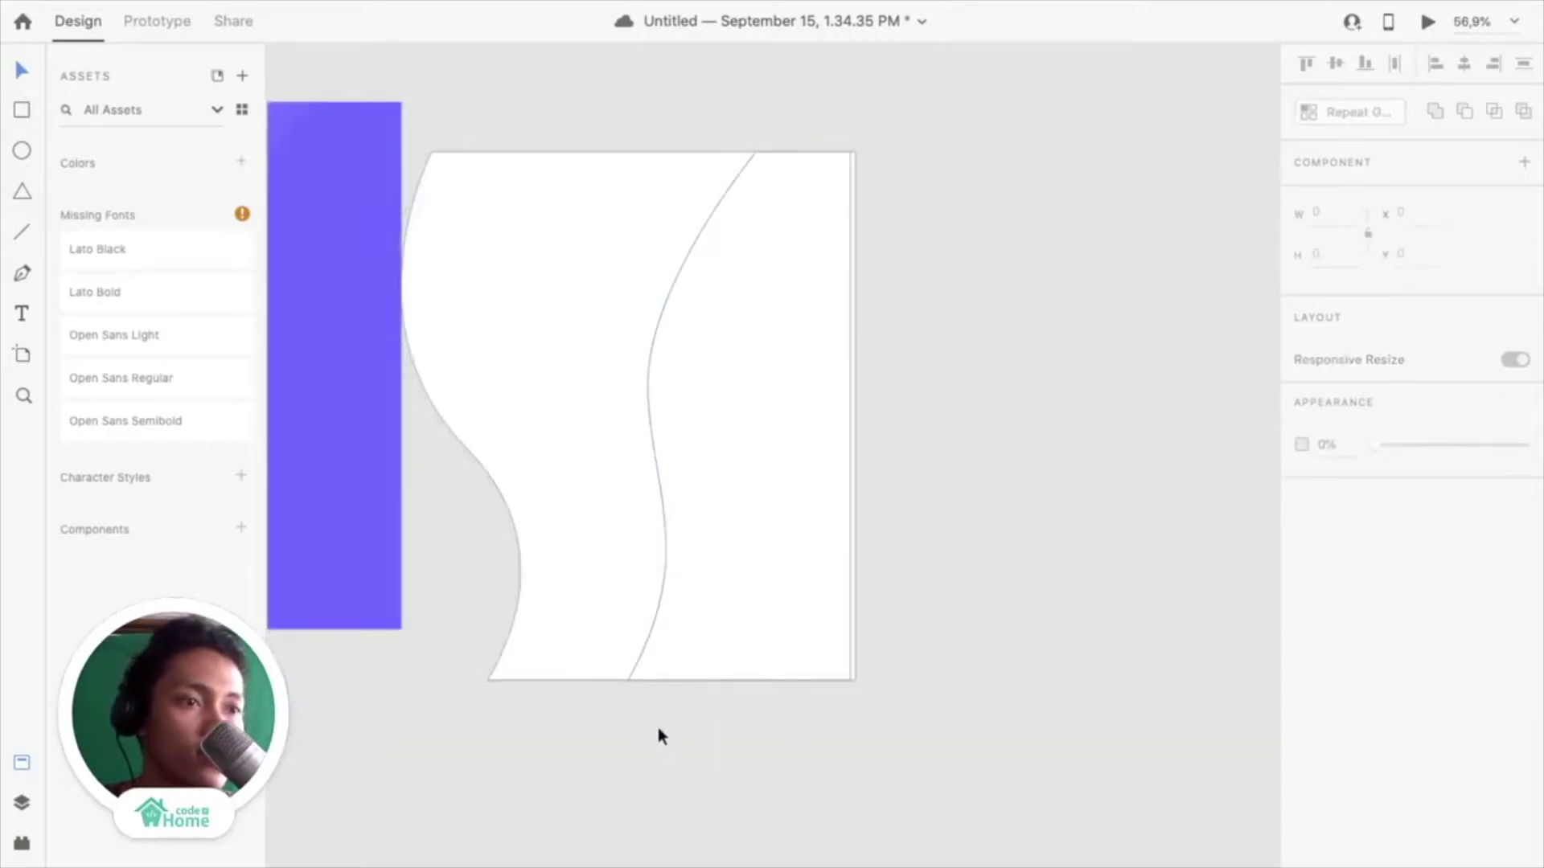
Move the narrow wave flush with the full-size wave's right edge, at about X 238.55
left_click(592, 615)
left_click(660, 511)
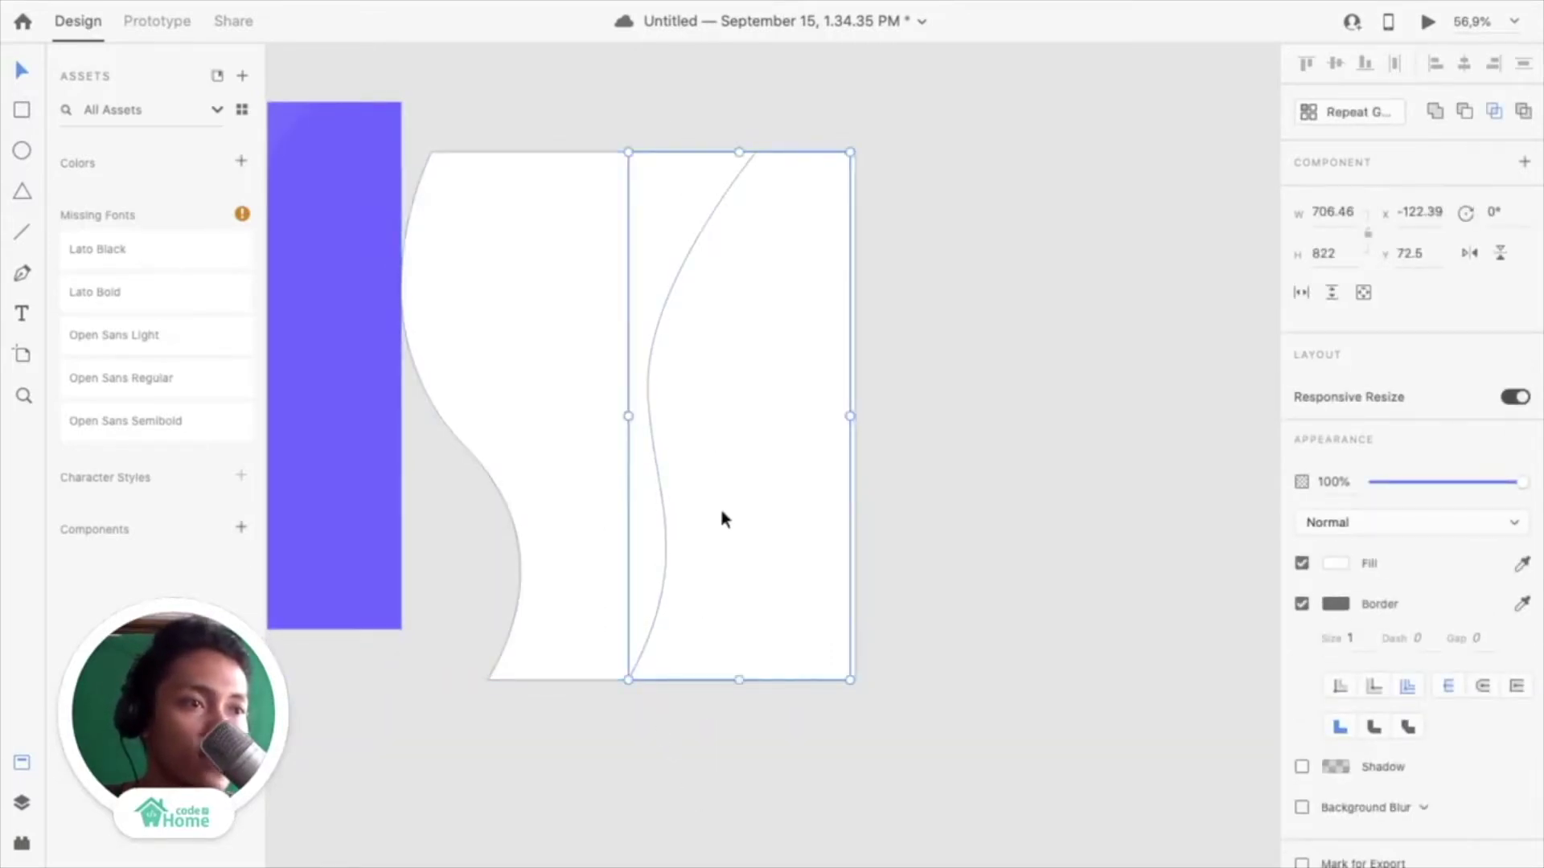
left_click_drag(724, 511, 728, 511)
left_click(956, 467)
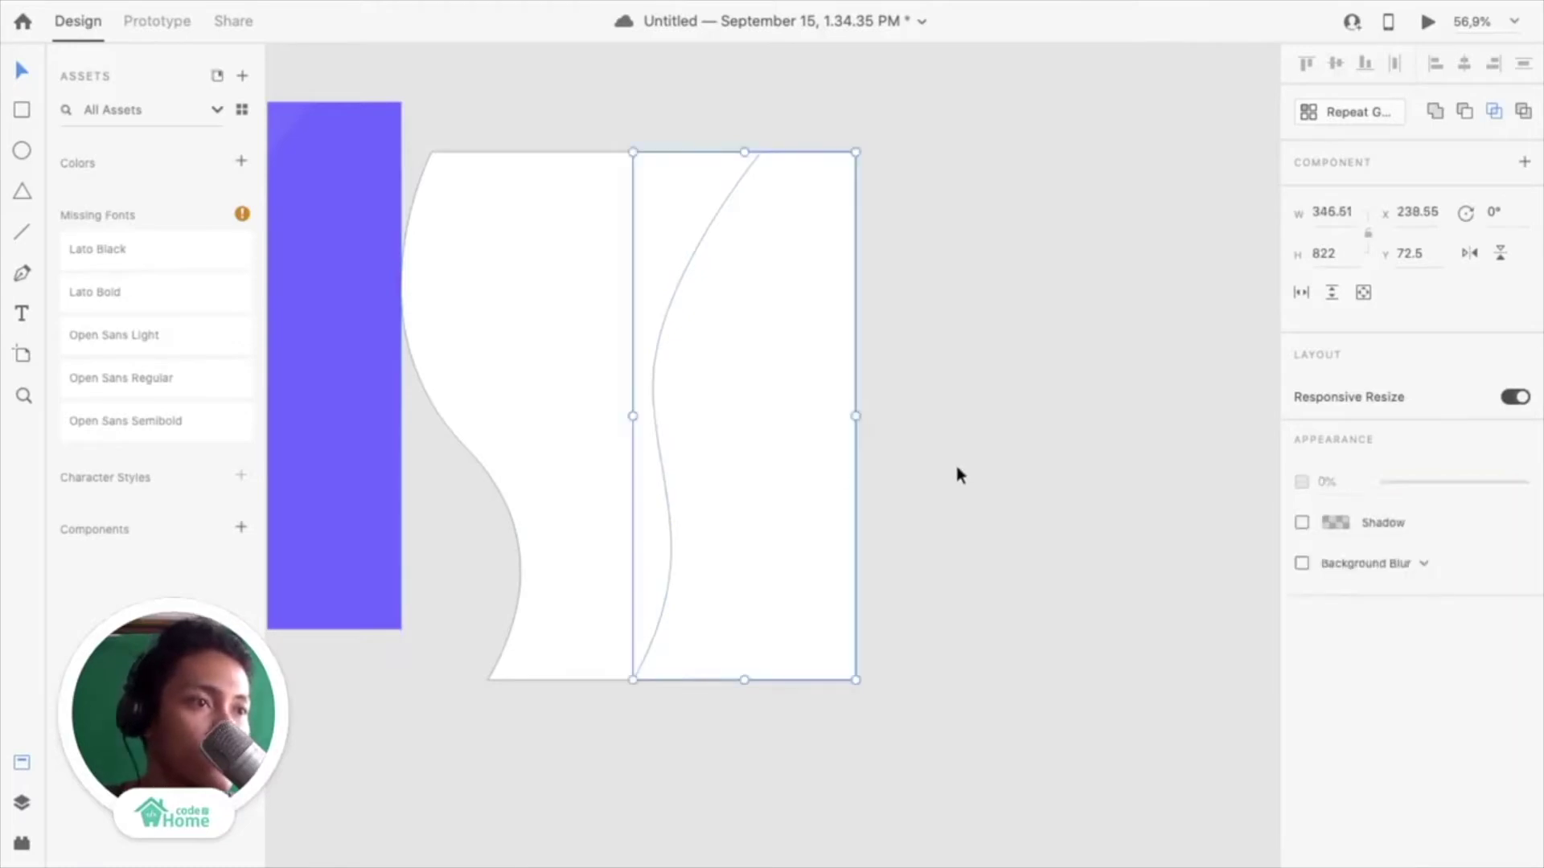
left_click(956, 468)
Fill the narrow wave with the darker purple sampled from the inner wave of the original graphic
scroll(783, 446, "down", 3)
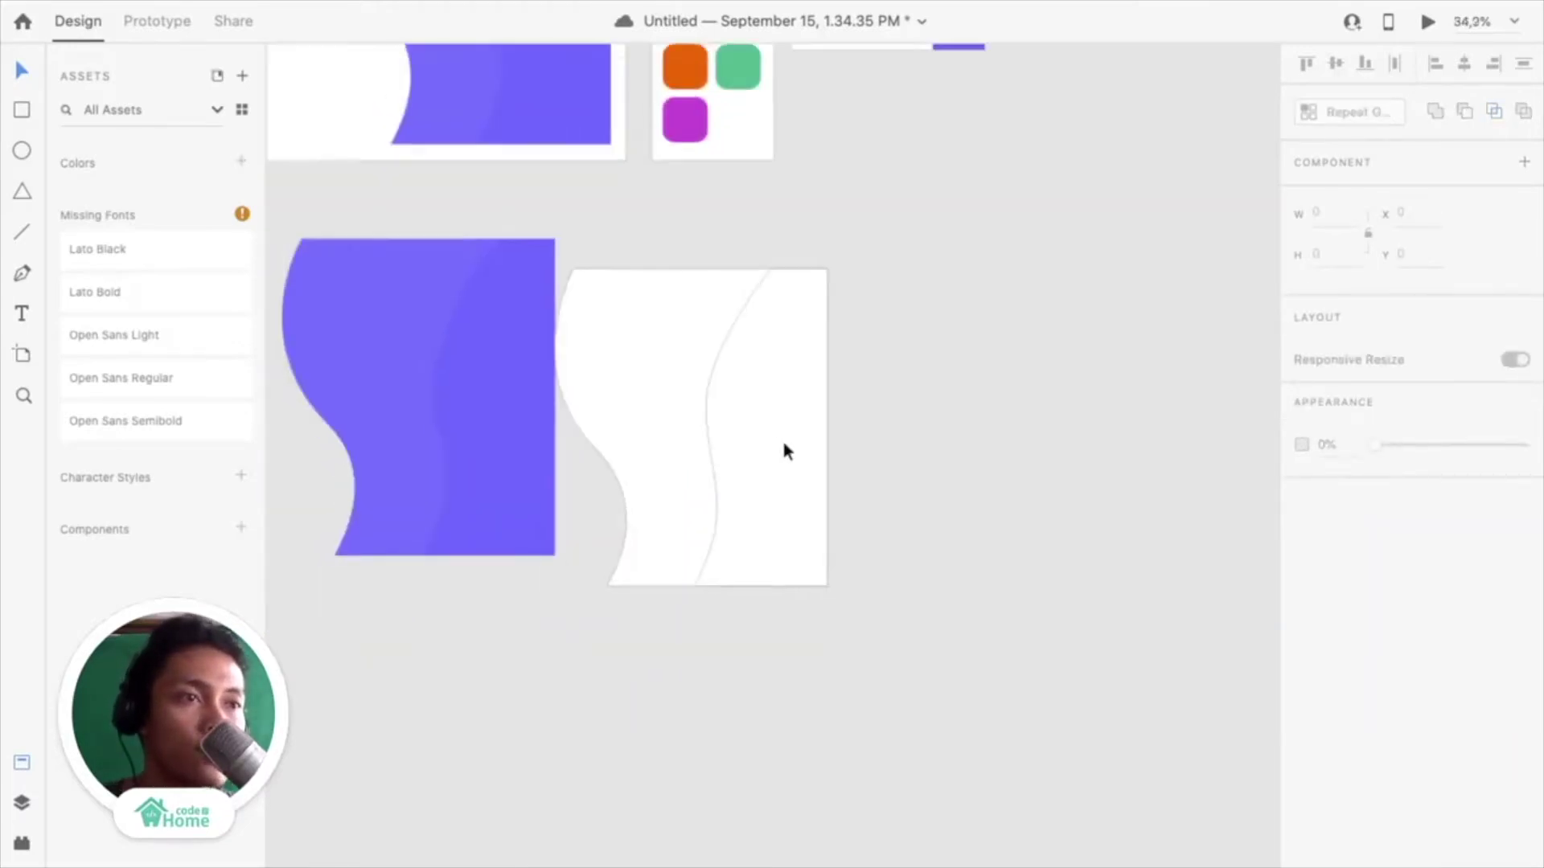
scroll(782, 447, "left", 2)
left_click(804, 443)
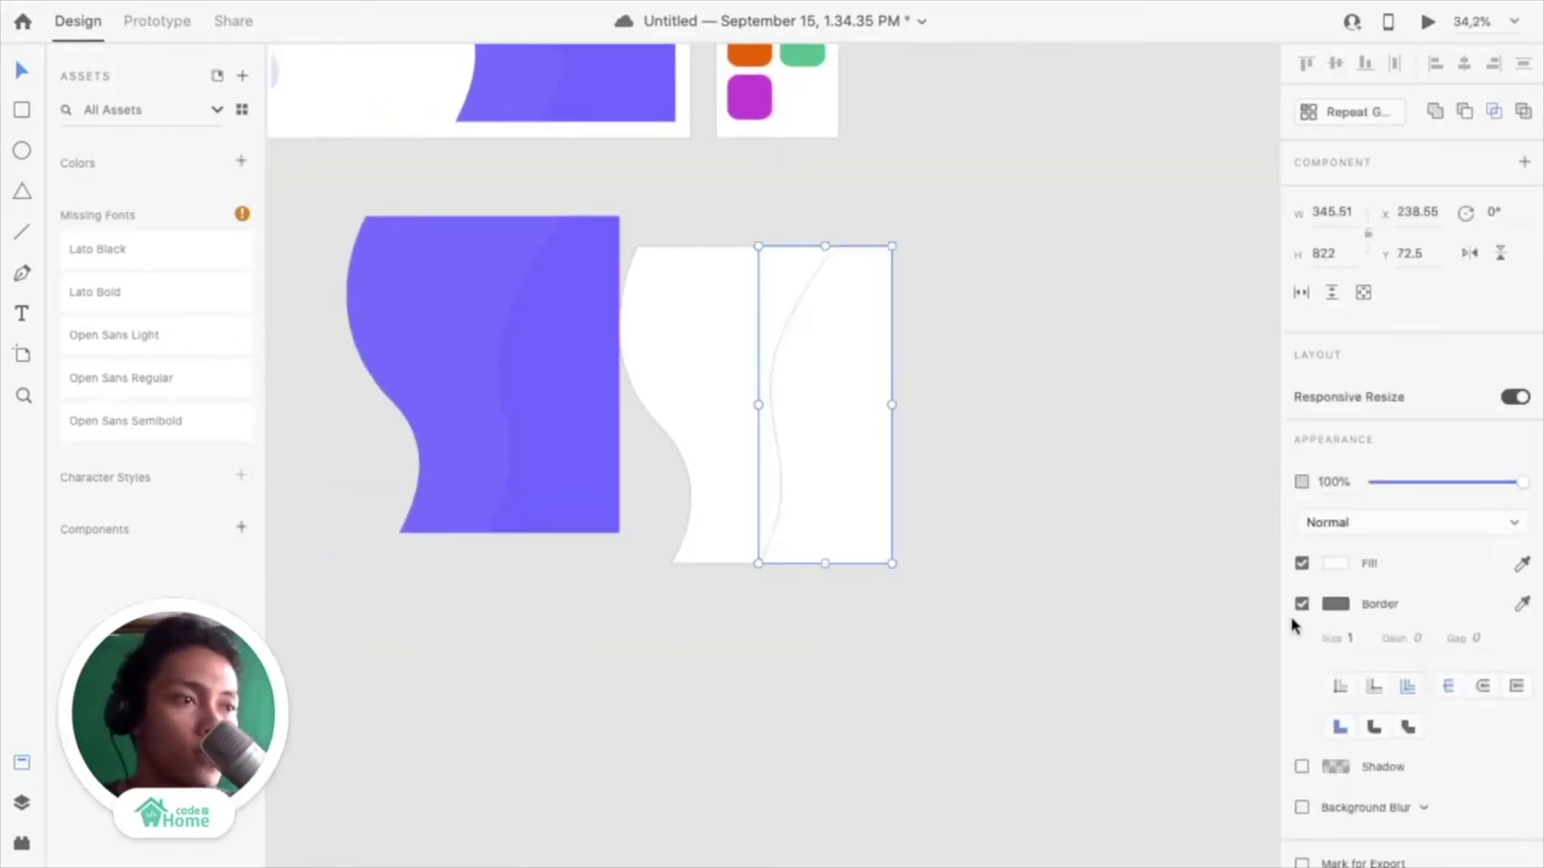
left_click(1339, 566)
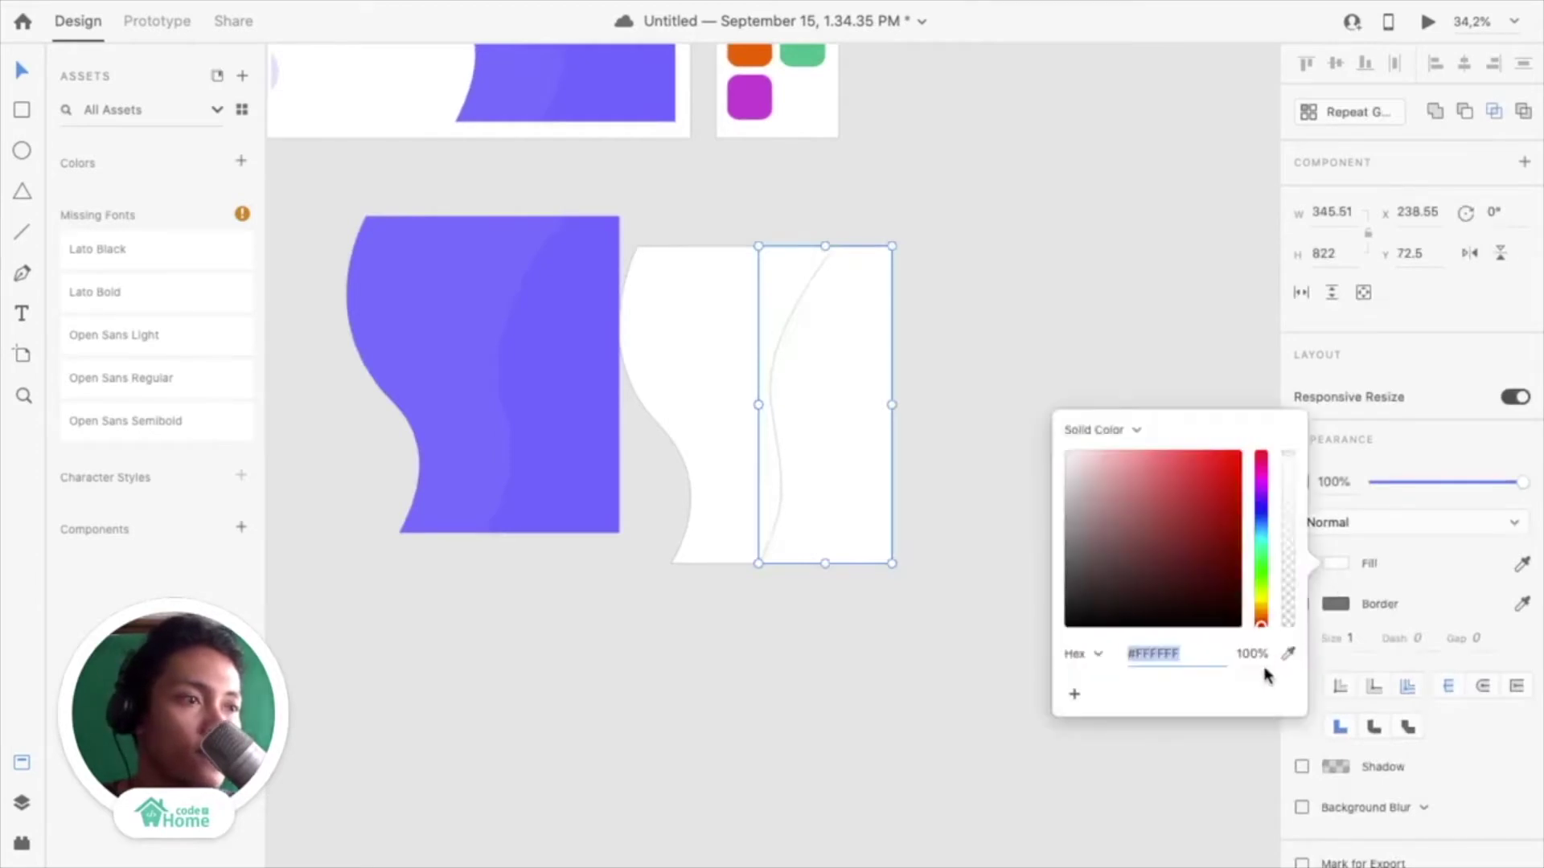
left_click(1289, 656)
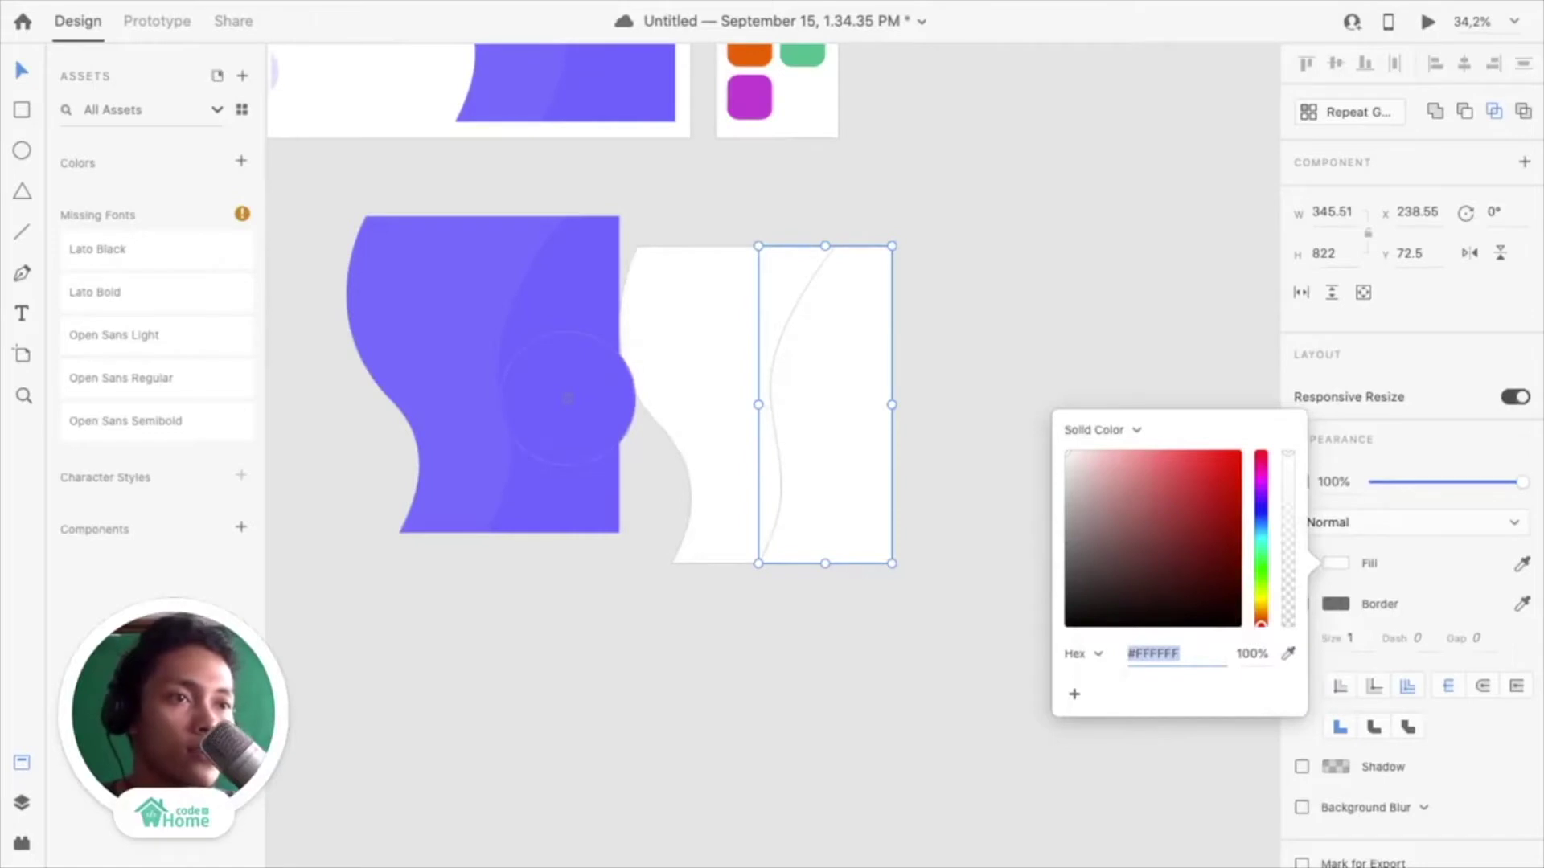
left_click(547, 380)
left_click(664, 605)
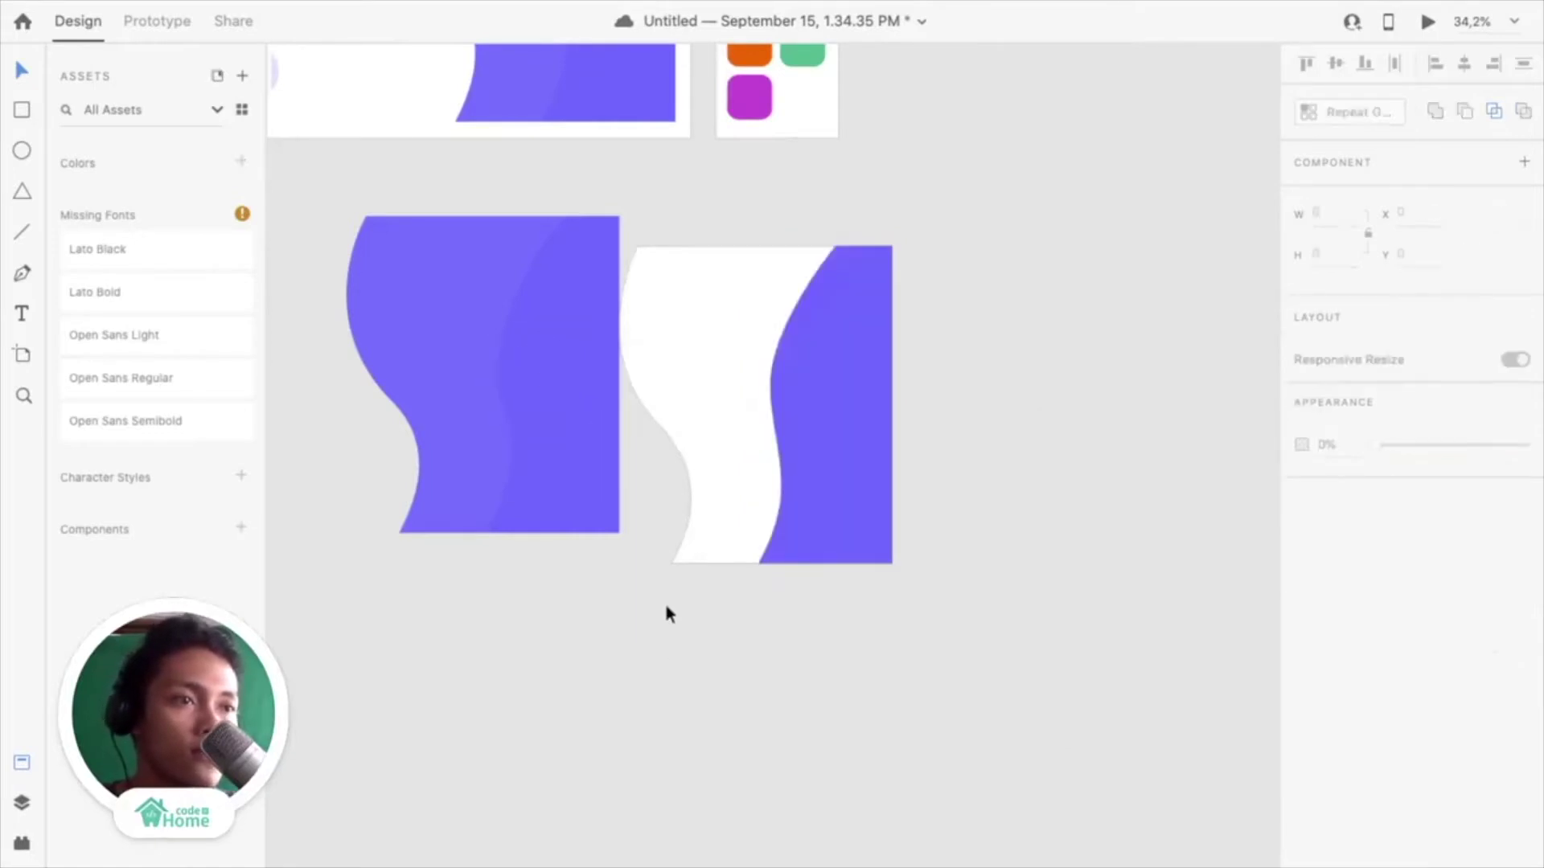
Fill the full-size wave with the lighter purple #746CFF sampled from the original graphic
left_click(713, 441)
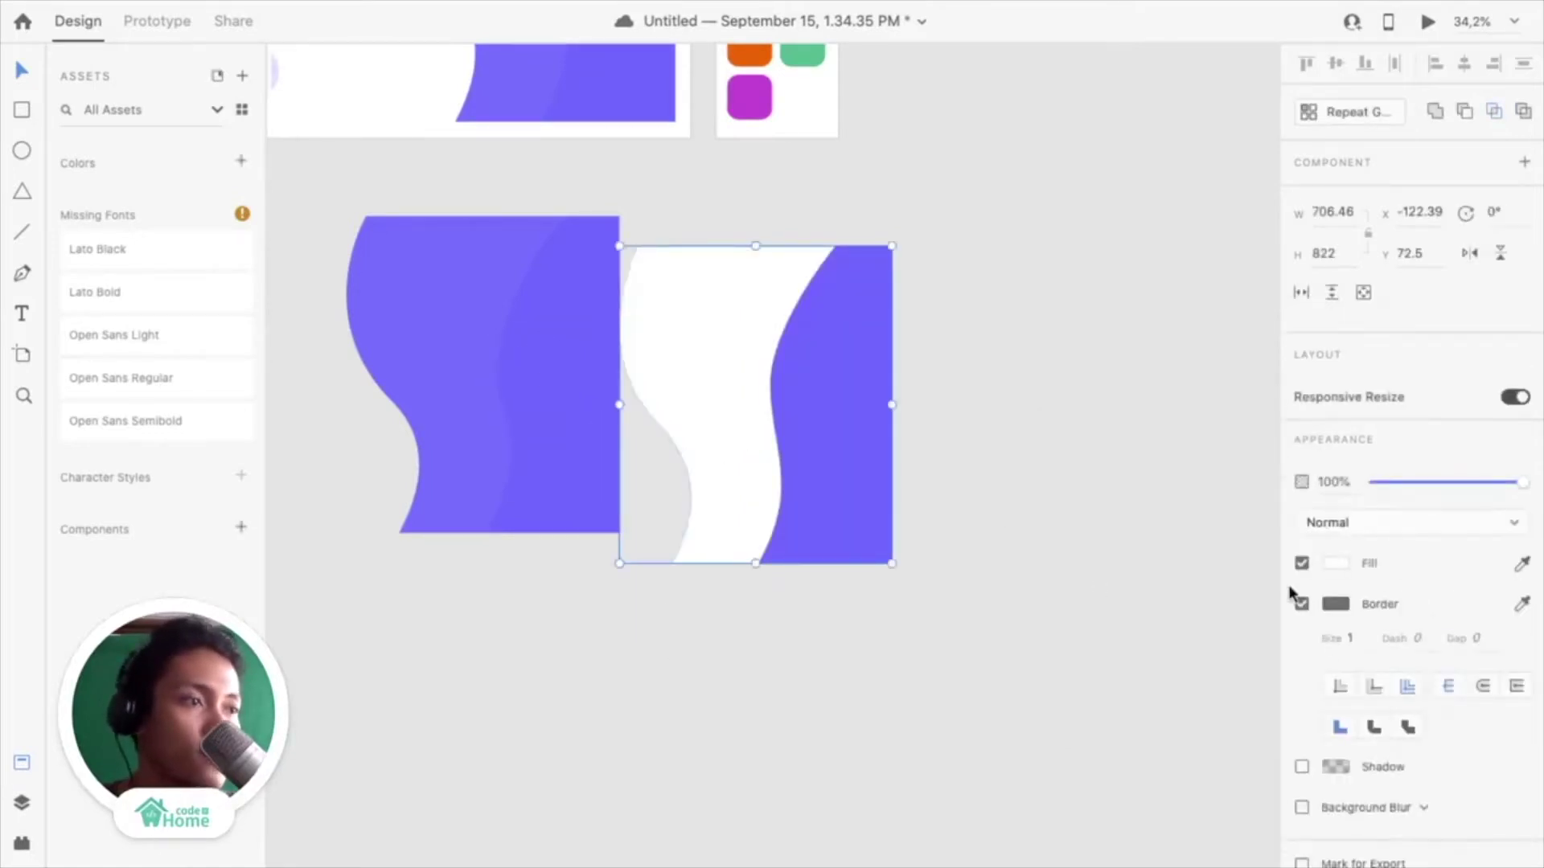
left_click(1336, 564)
left_click(1289, 655)
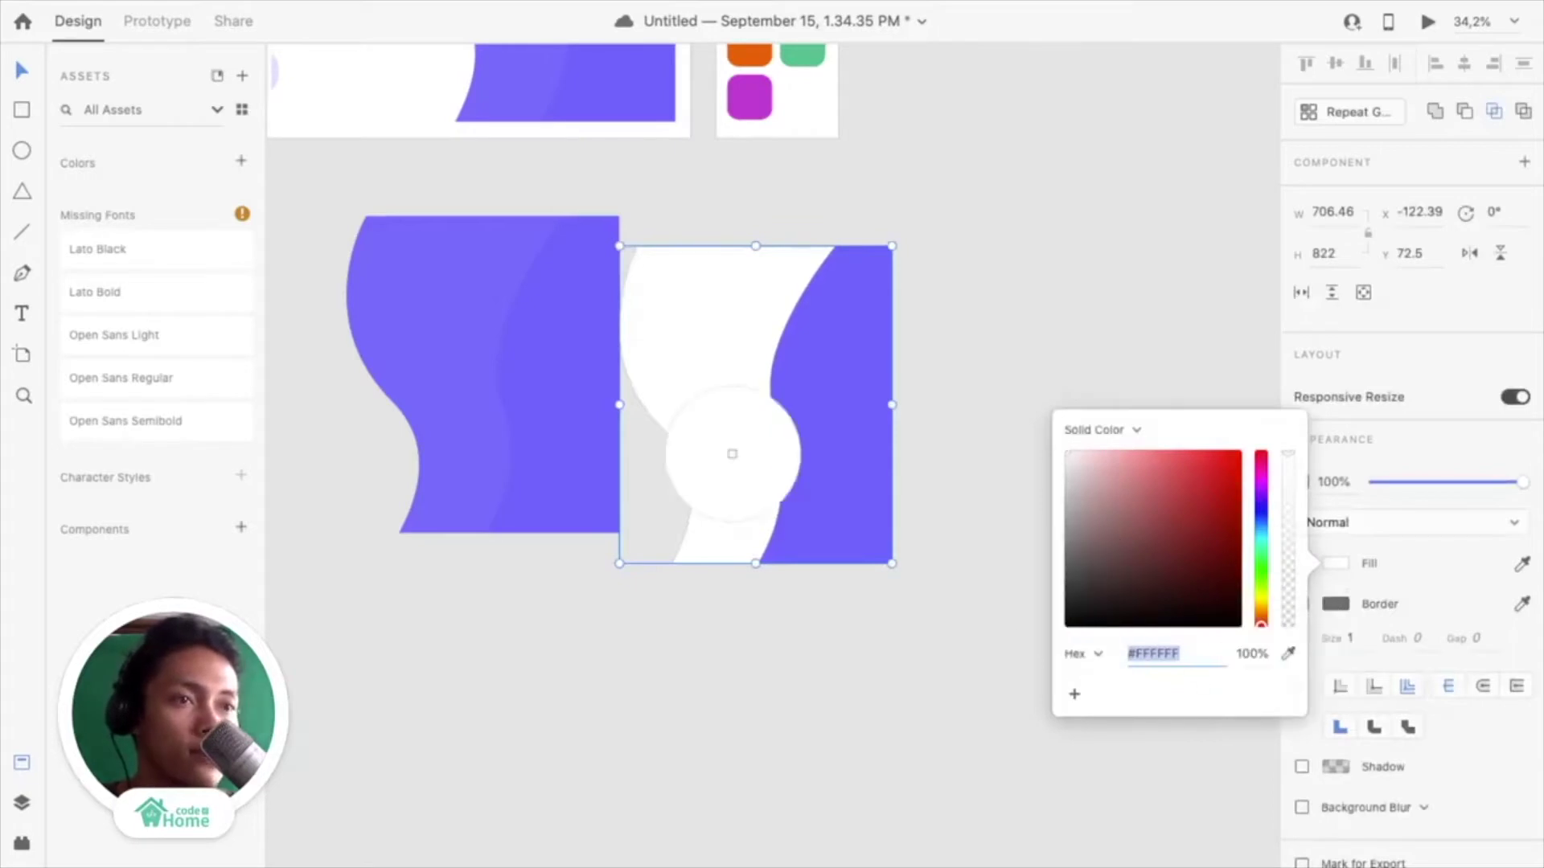
left_click(402, 281)
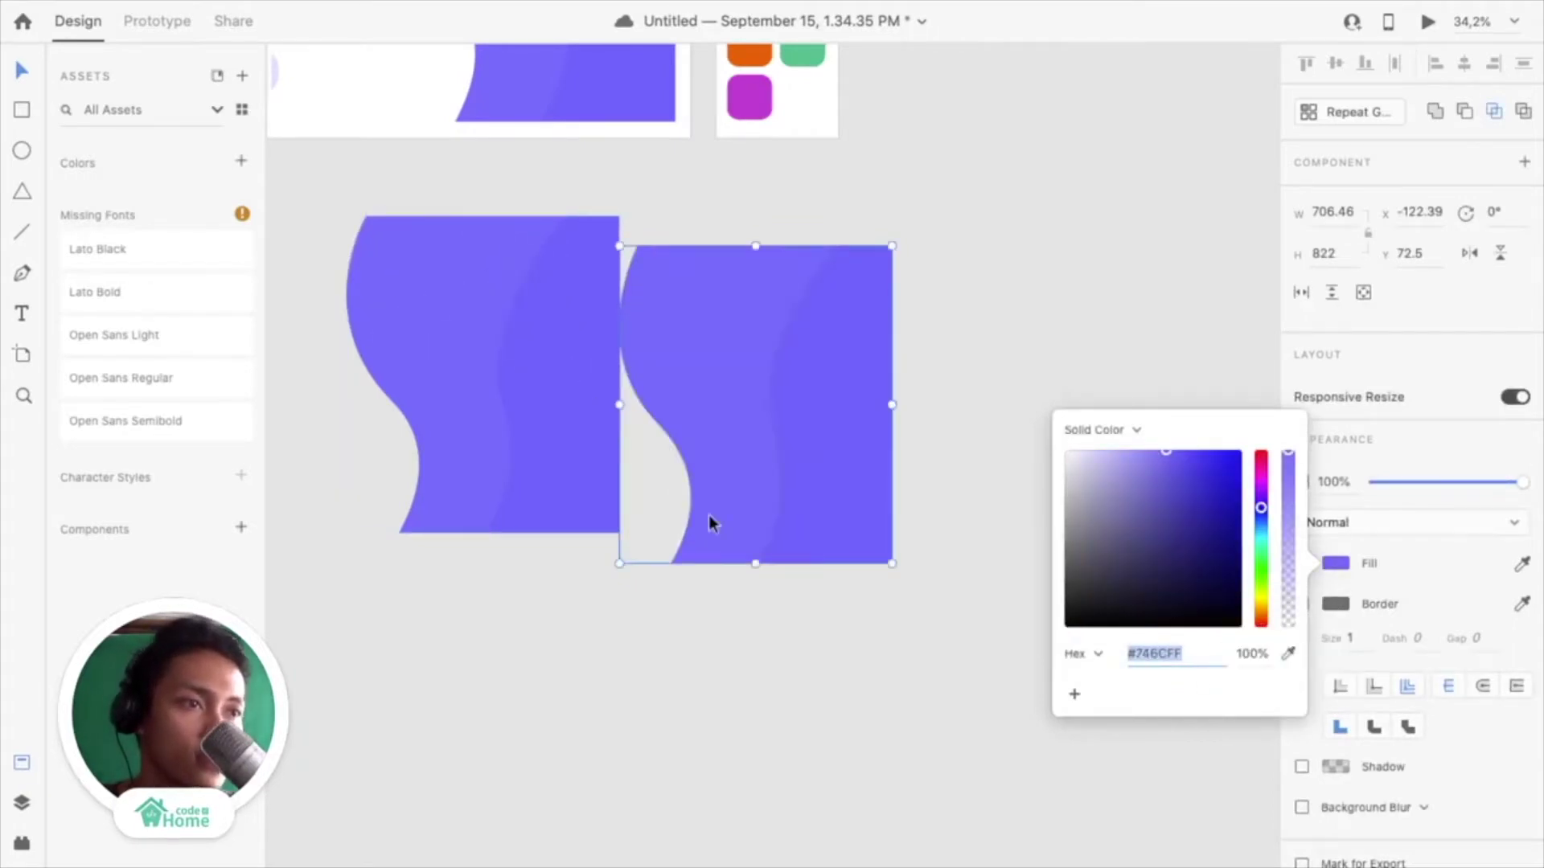
scroll(822, 548, "up", 5)
scroll(769, 505, "down", 3)
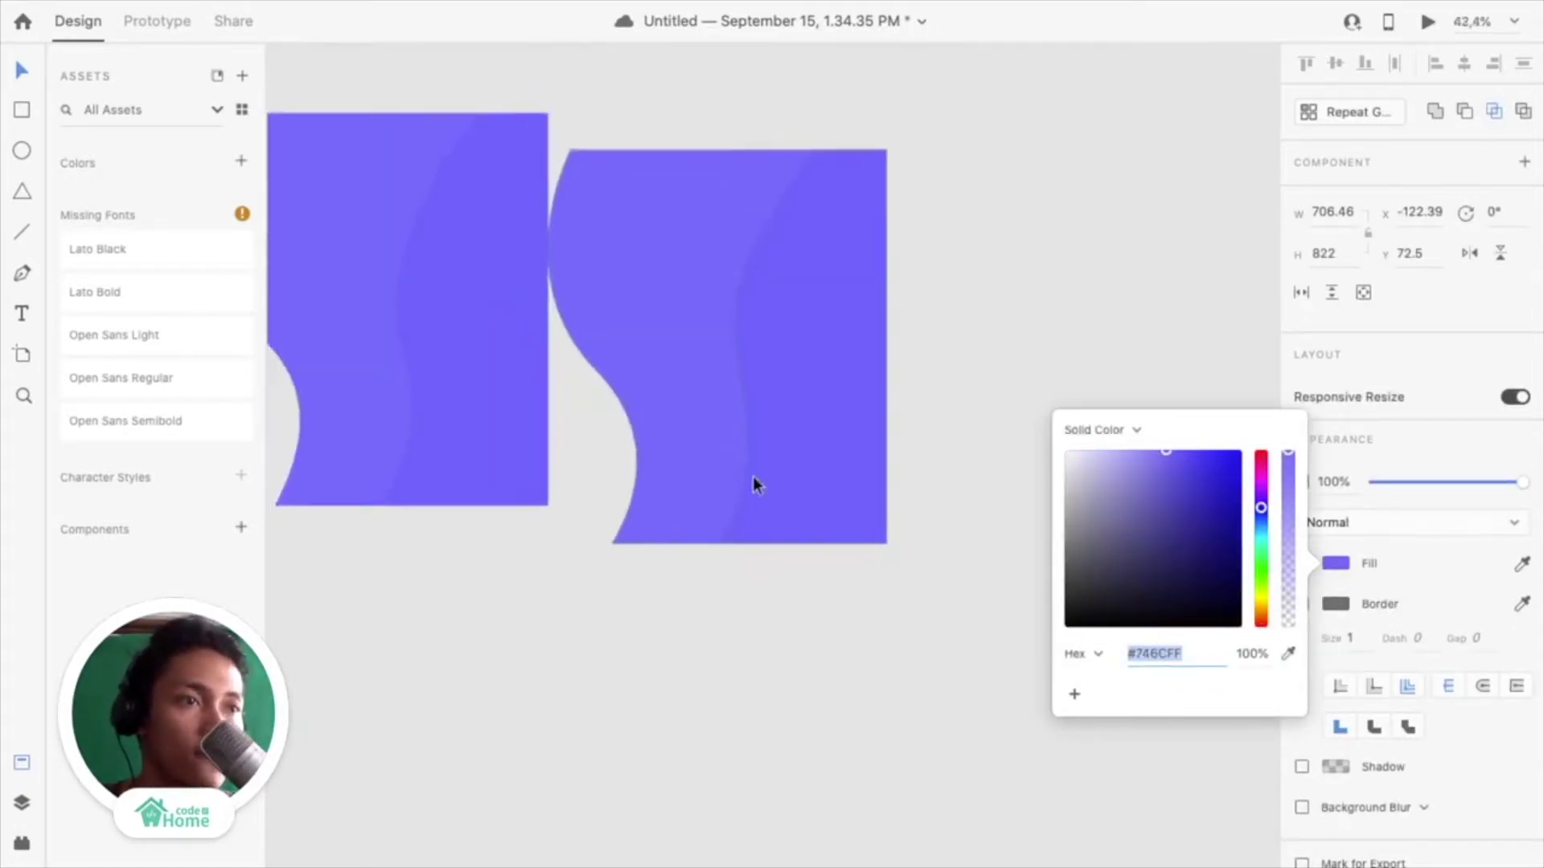
Remove the border from both recreated purple waves
left_click_drag(890, 582, 577, 127)
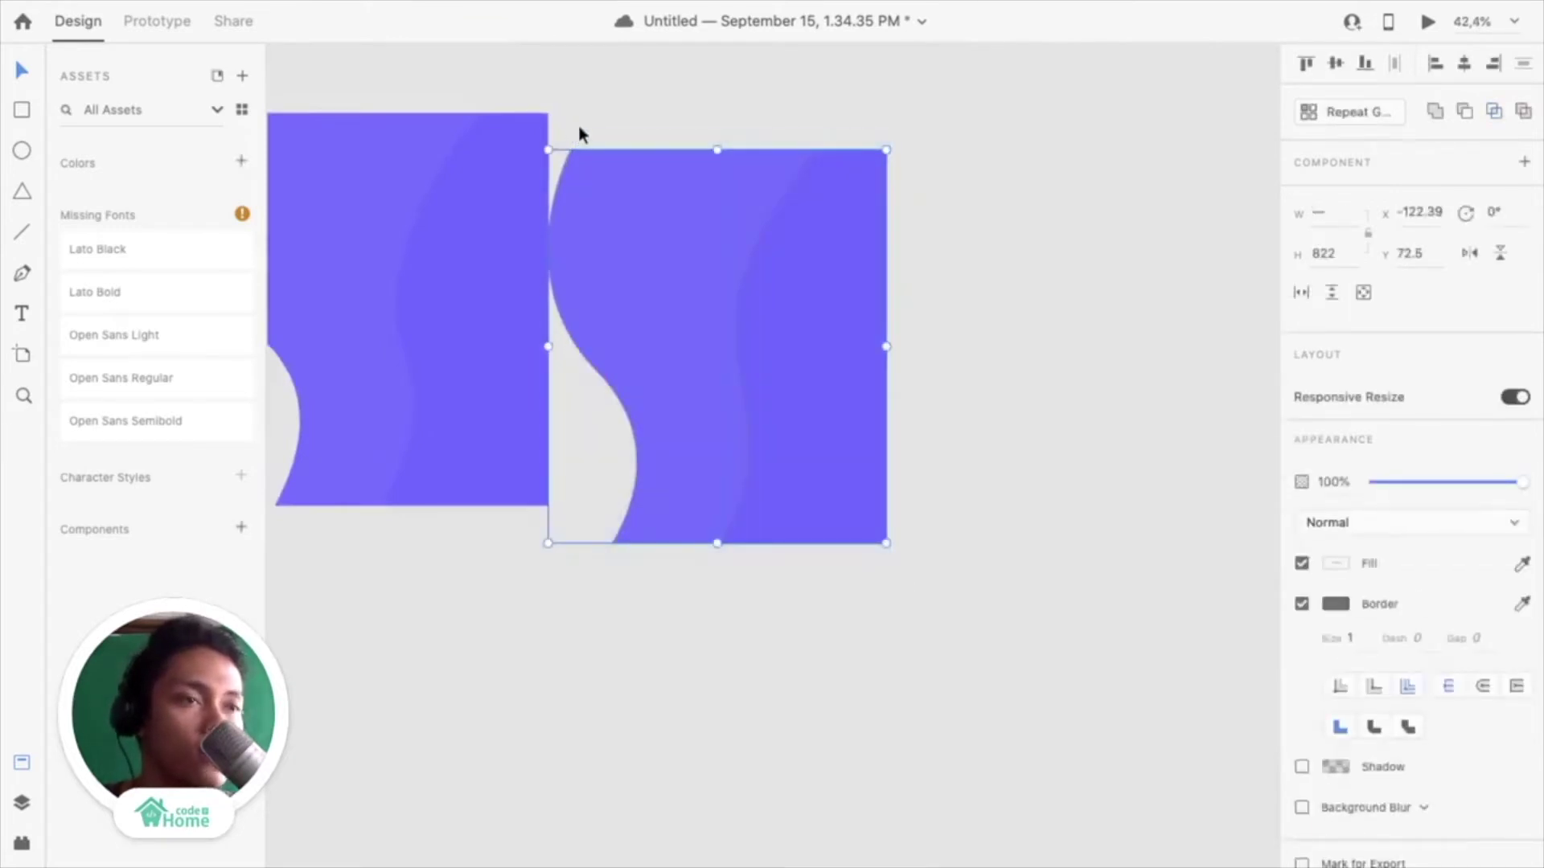
left_click(1301, 604)
scroll(981, 476, "down", 2)
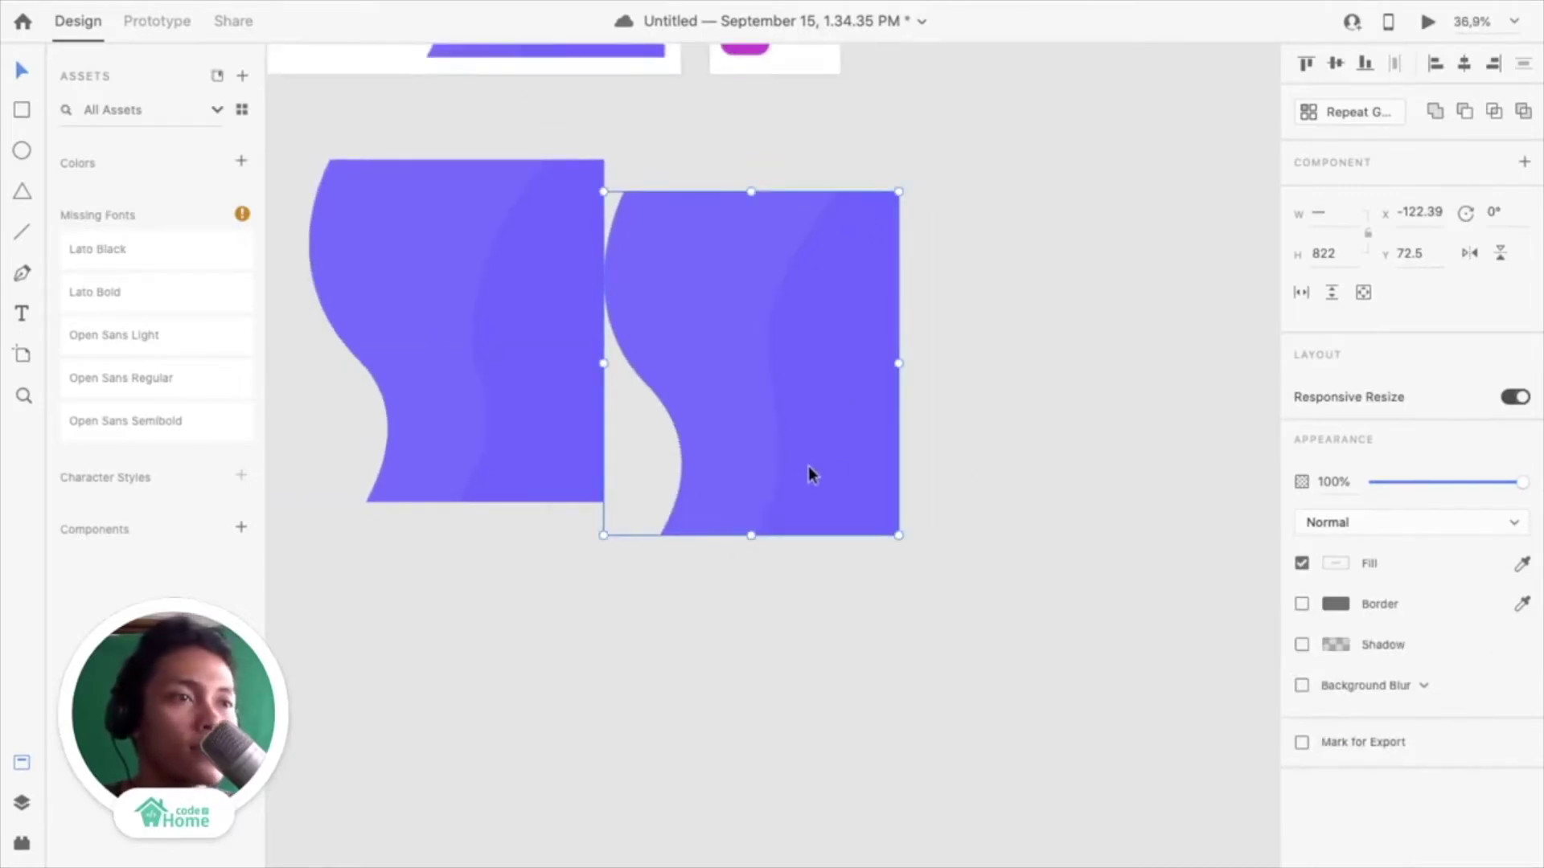
Move the two recreated waves together beside the original graphic, level with its top, at about X -65, Y -4.5
left_click_drag(939, 581, 631, 197)
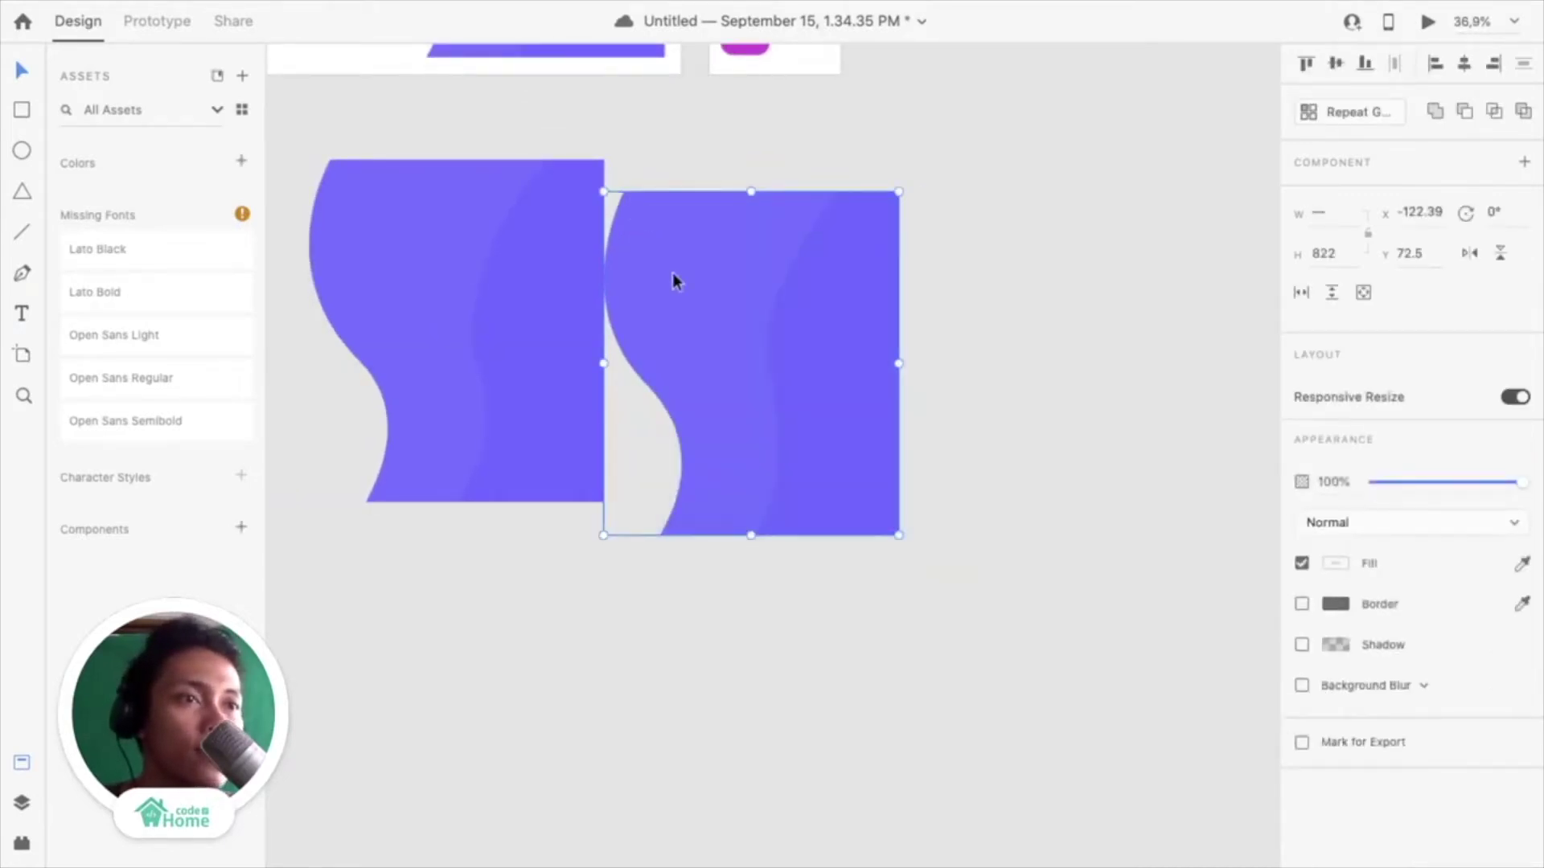
left_click_drag(672, 272, 696, 241)
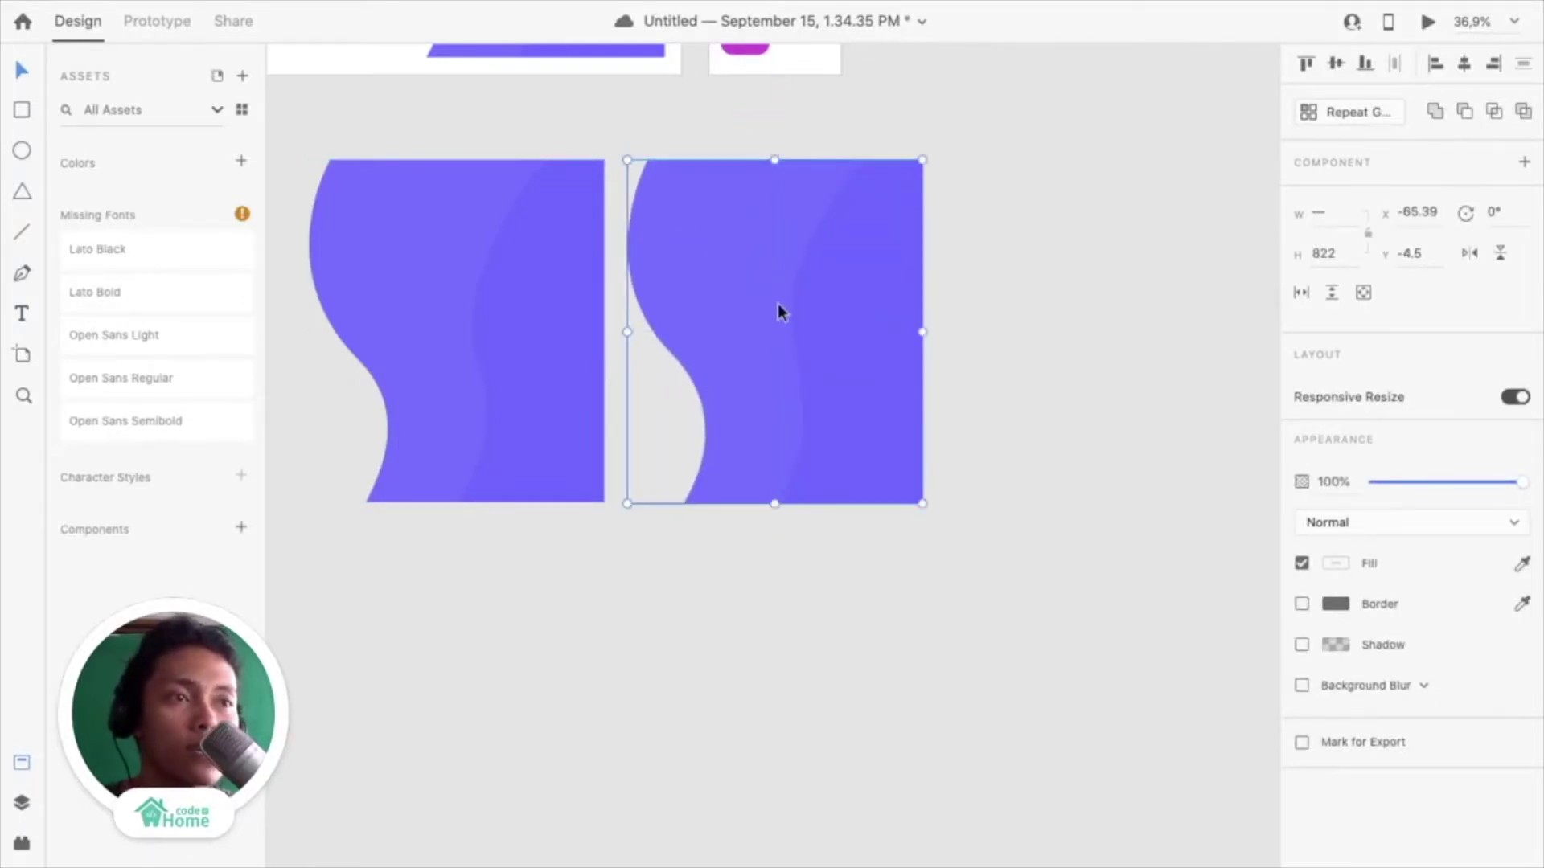
left_click(529, 344)
left_click(825, 364)
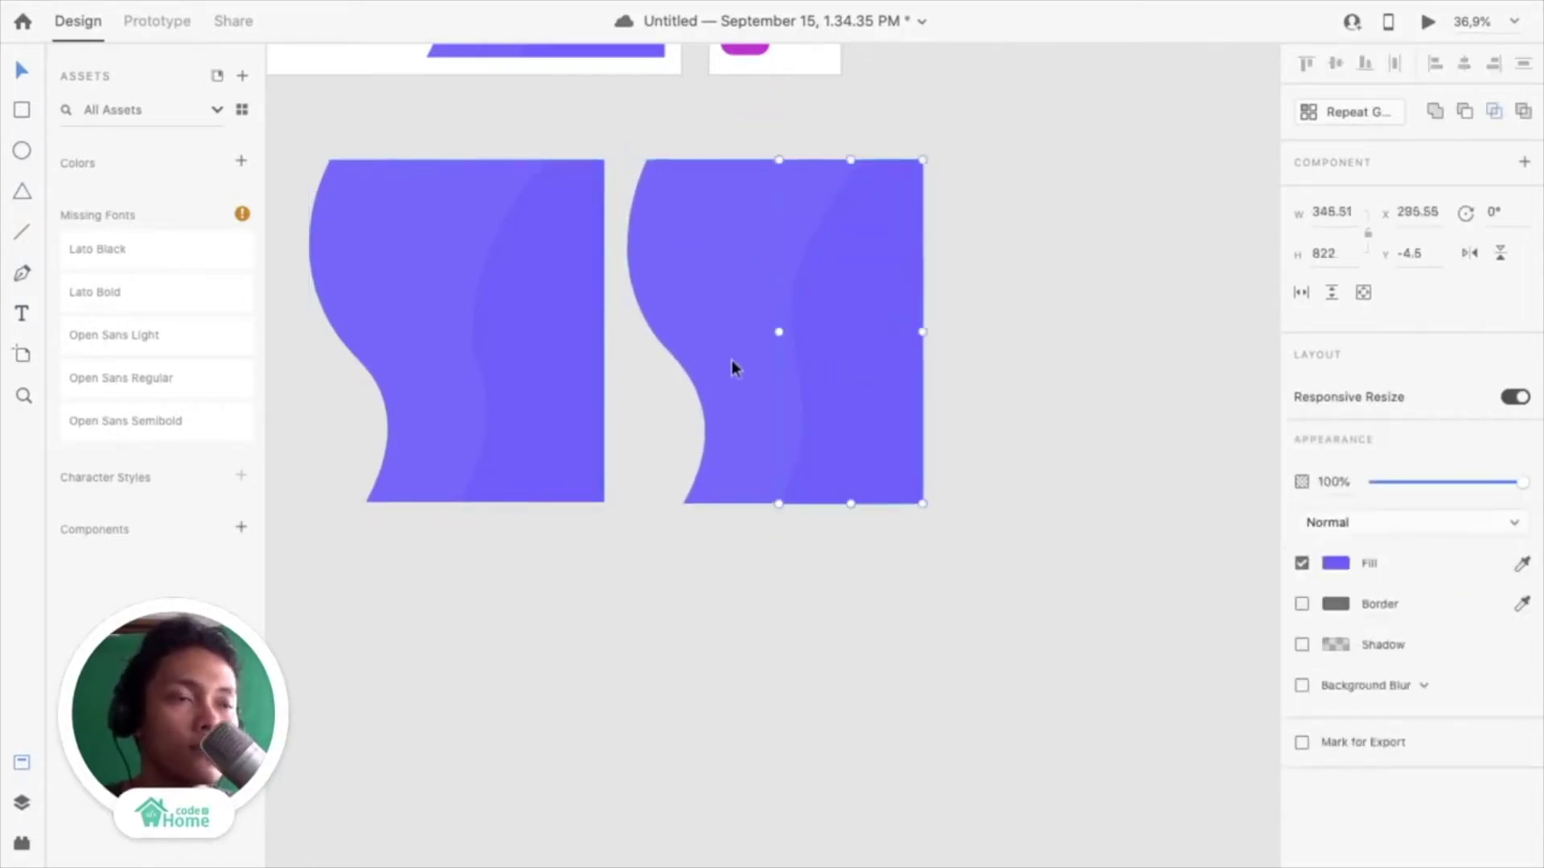
scroll(732, 360, "left", 1)
left_click(687, 568)
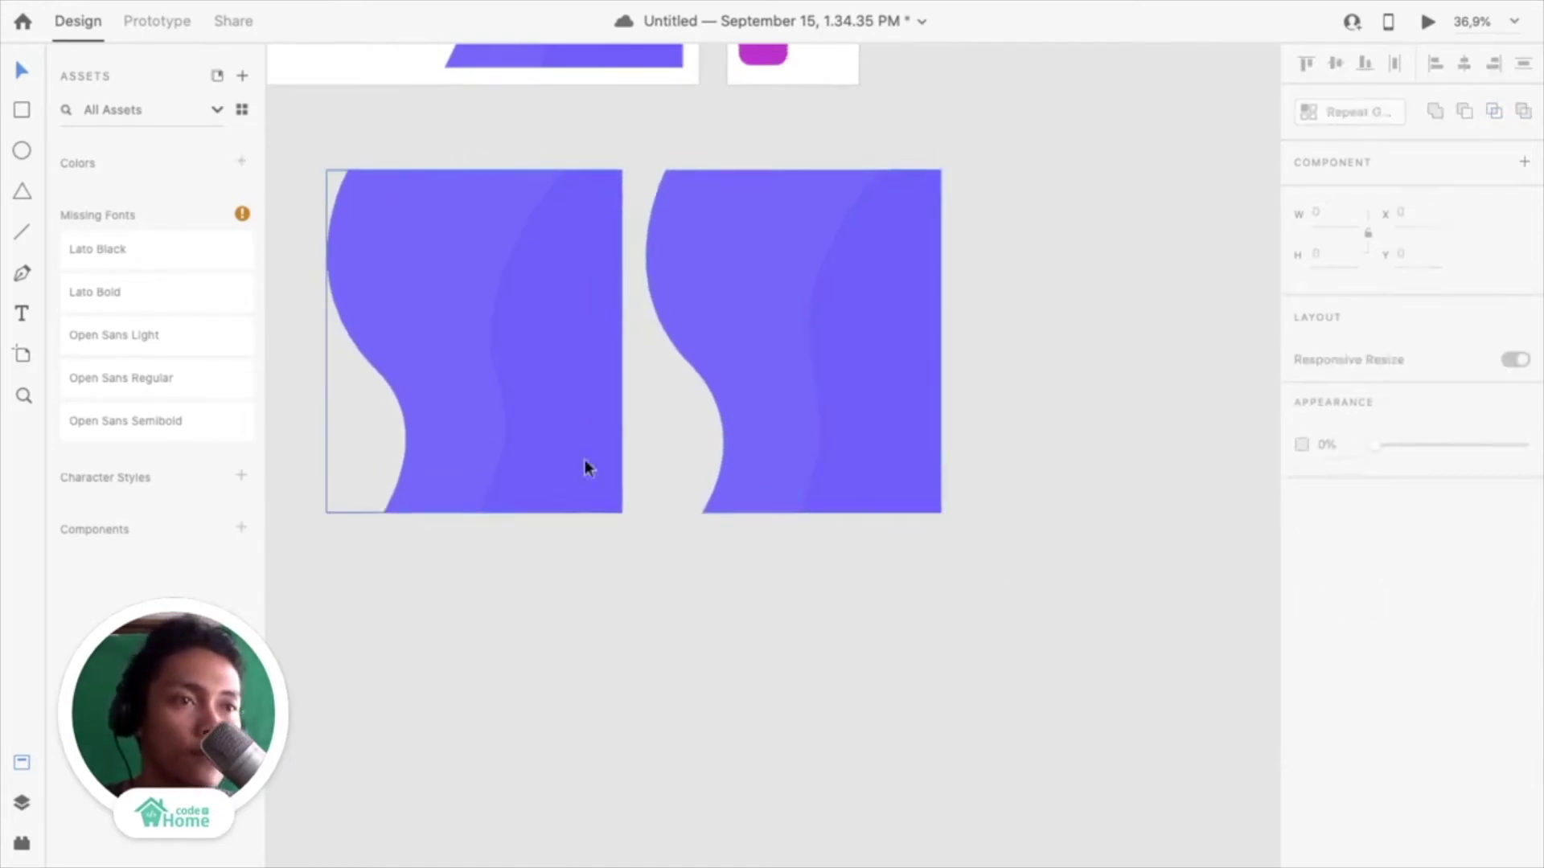
Move the original purple wave graphic onto the Dashboard - Web Version – UI Design artboard, flush with its top-right corner at X 571.7, Y 0
left_click(490, 358)
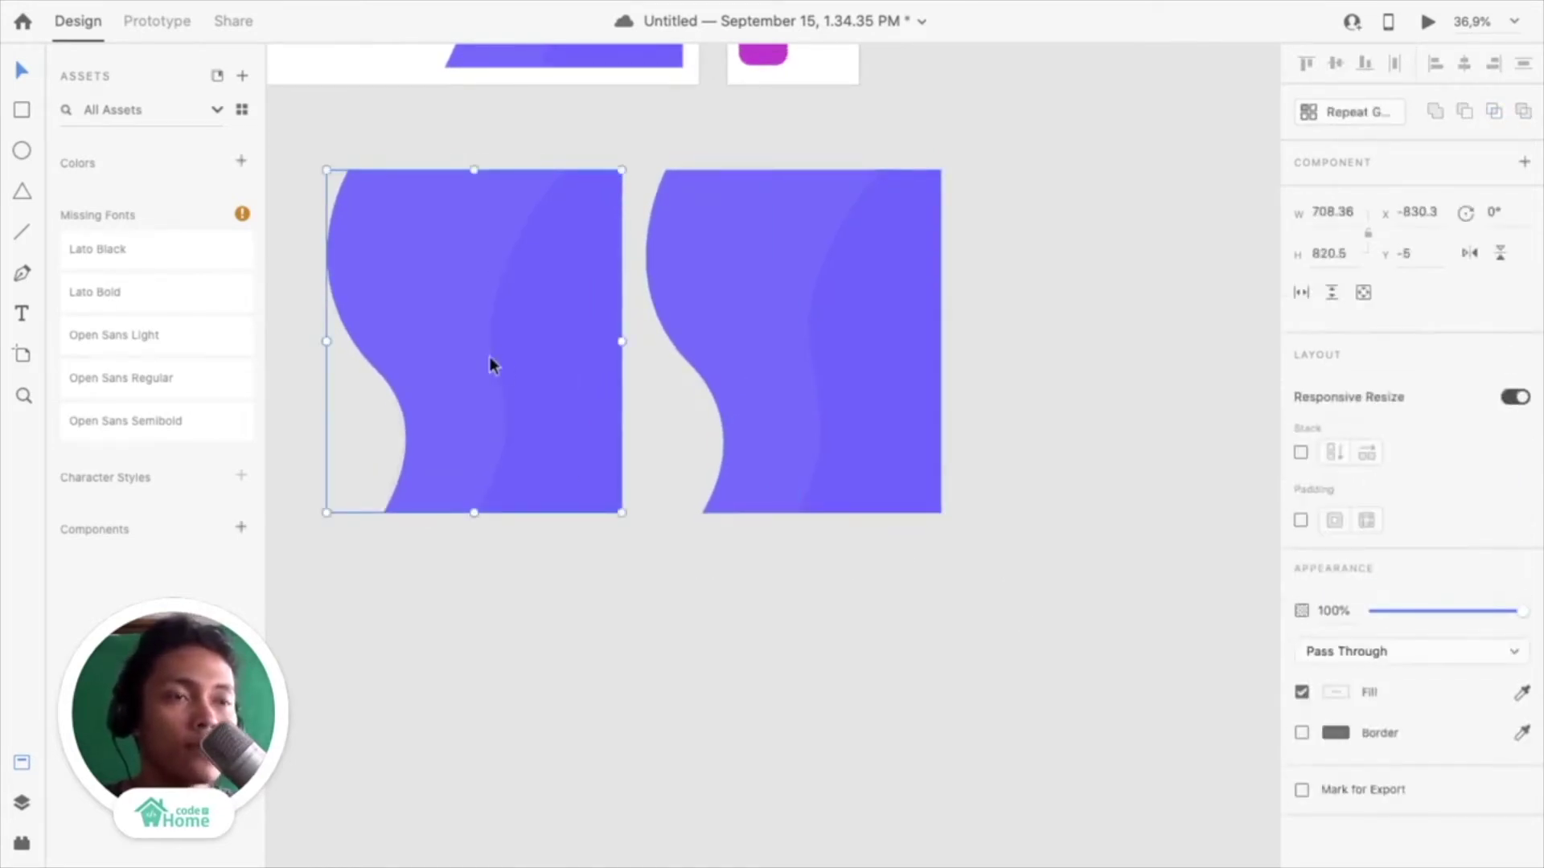
scroll(538, 417, "right", 3)
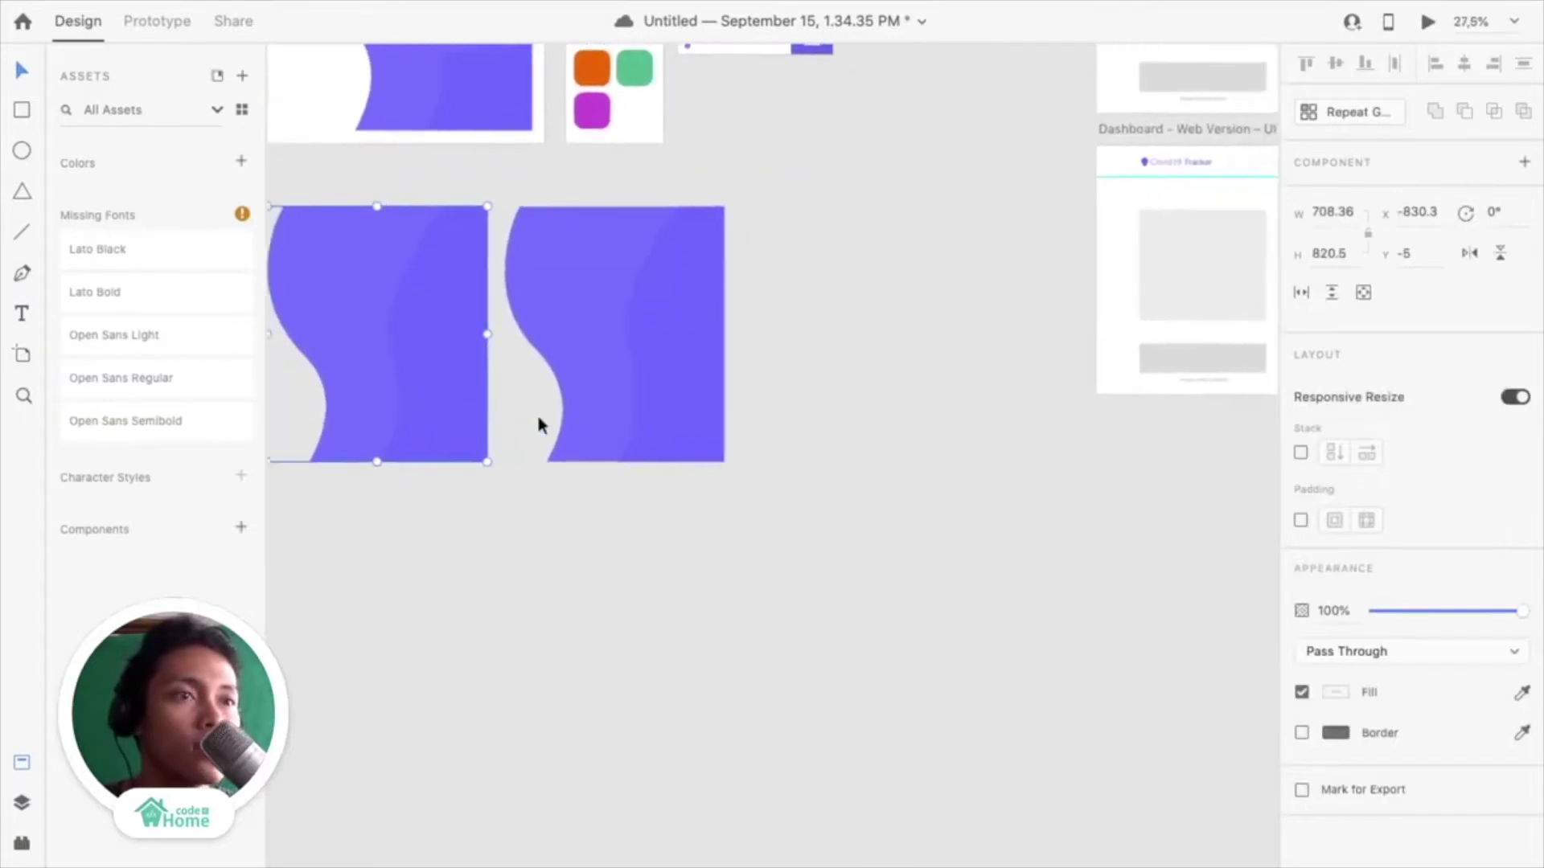
left_click(416, 386)
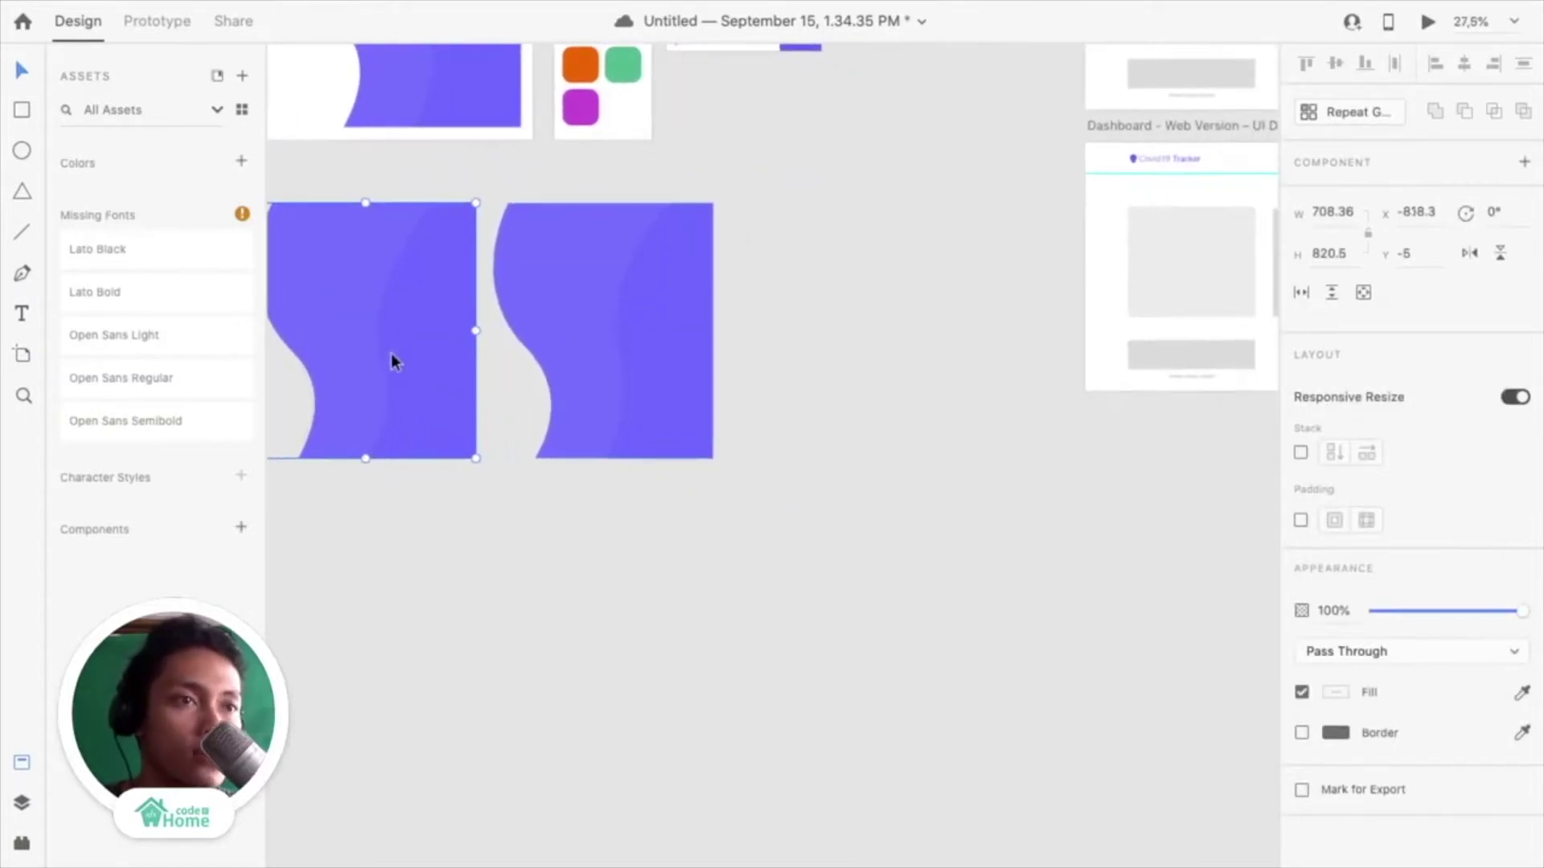
left_click_drag(393, 359, 1019, 611)
scroll(1019, 610, "right", 5)
scroll(1019, 619, "right", 3)
scroll(1198, 575, "up", 3)
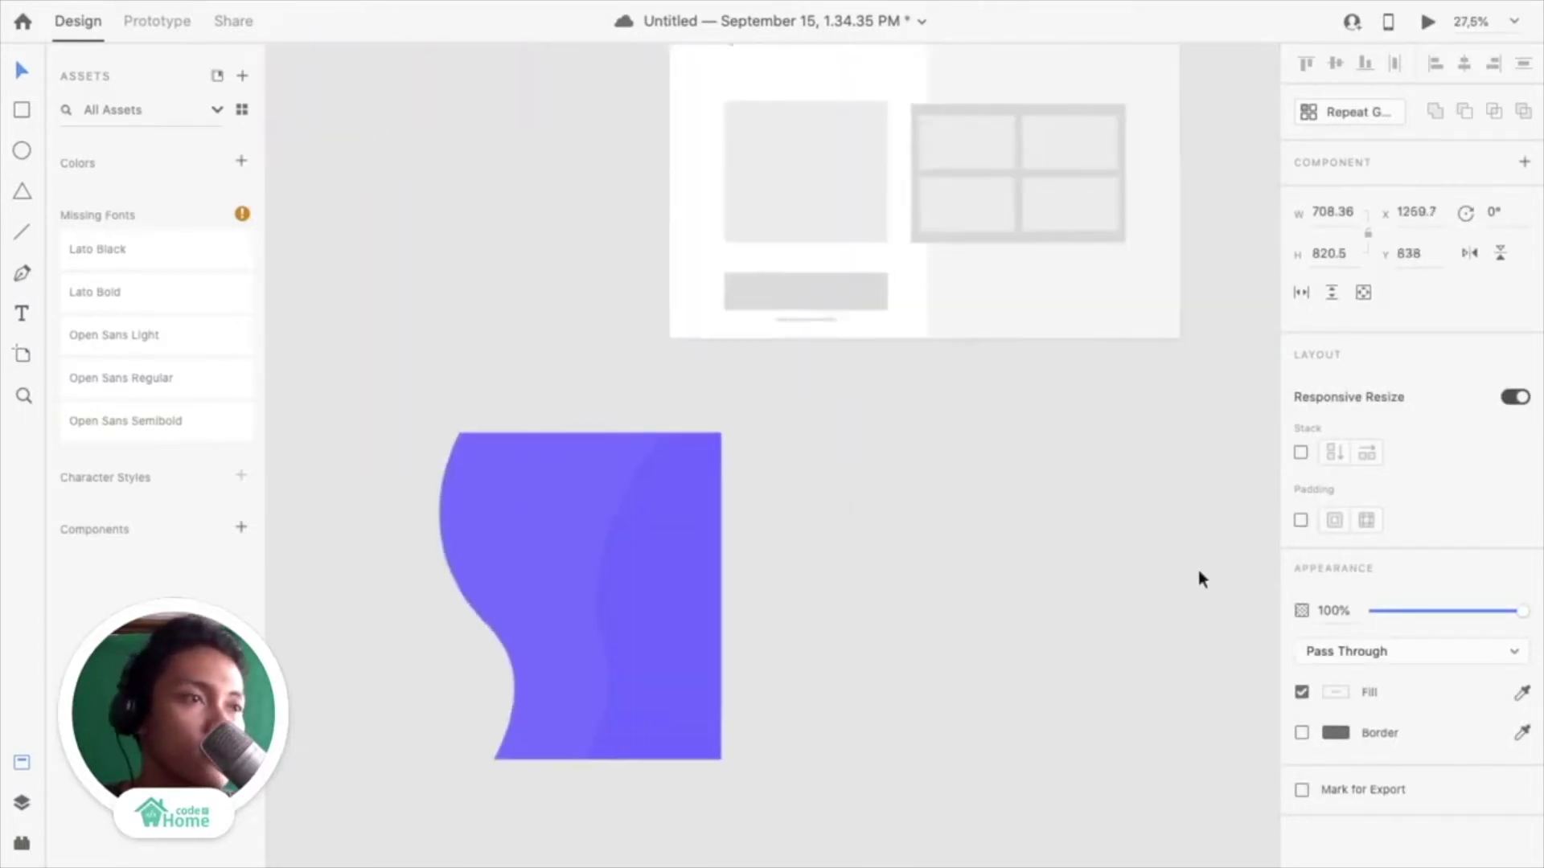
scroll(1032, 486, "up", 5)
scroll(1033, 486, "right", 3)
scroll(1032, 489, "down", 1)
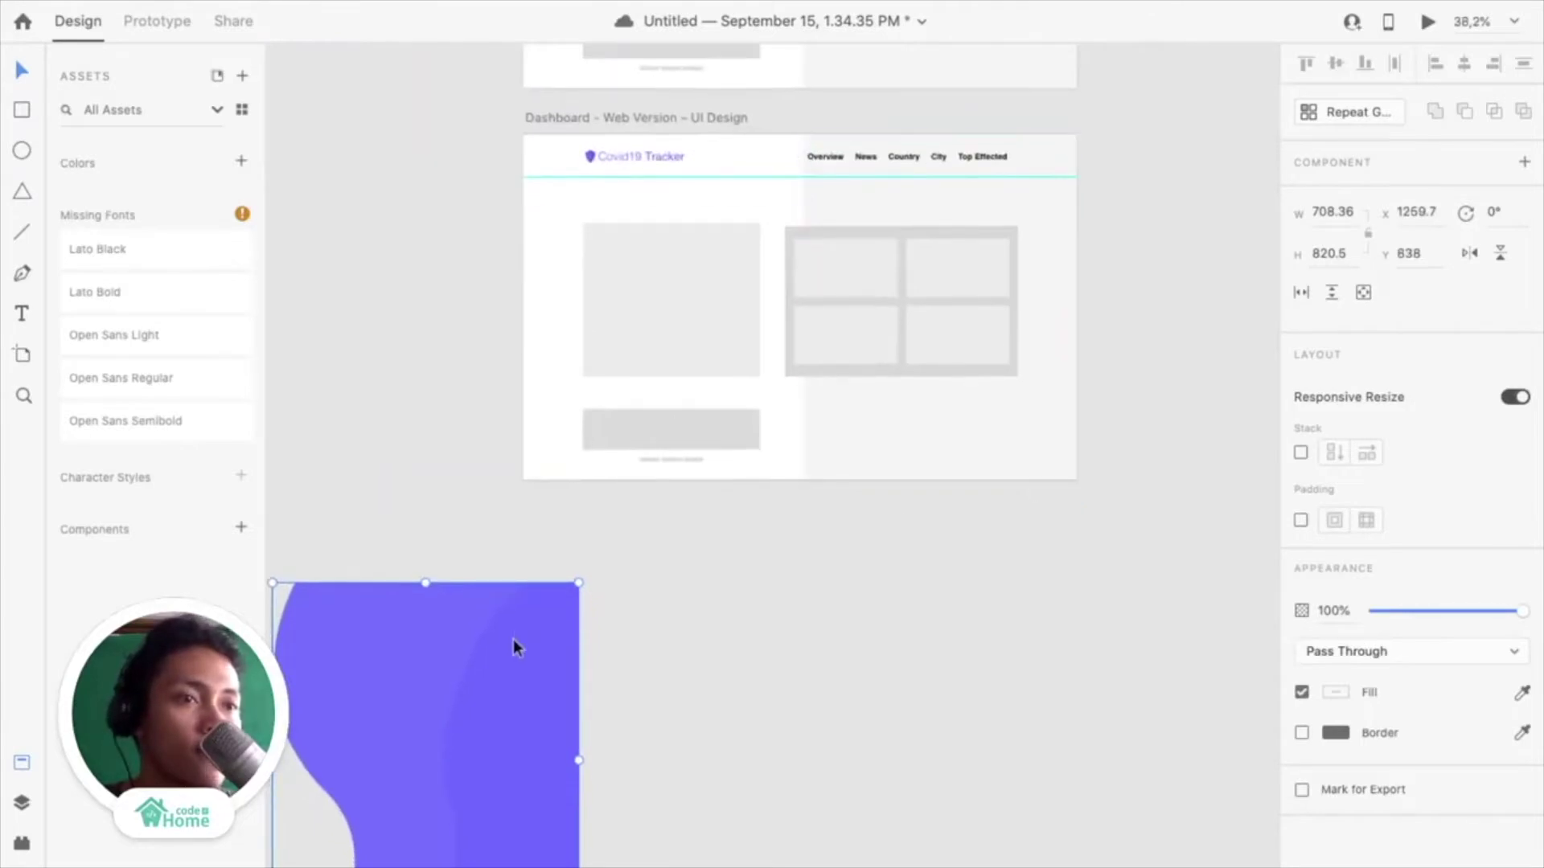
left_click_drag(513, 640, 1015, 190)
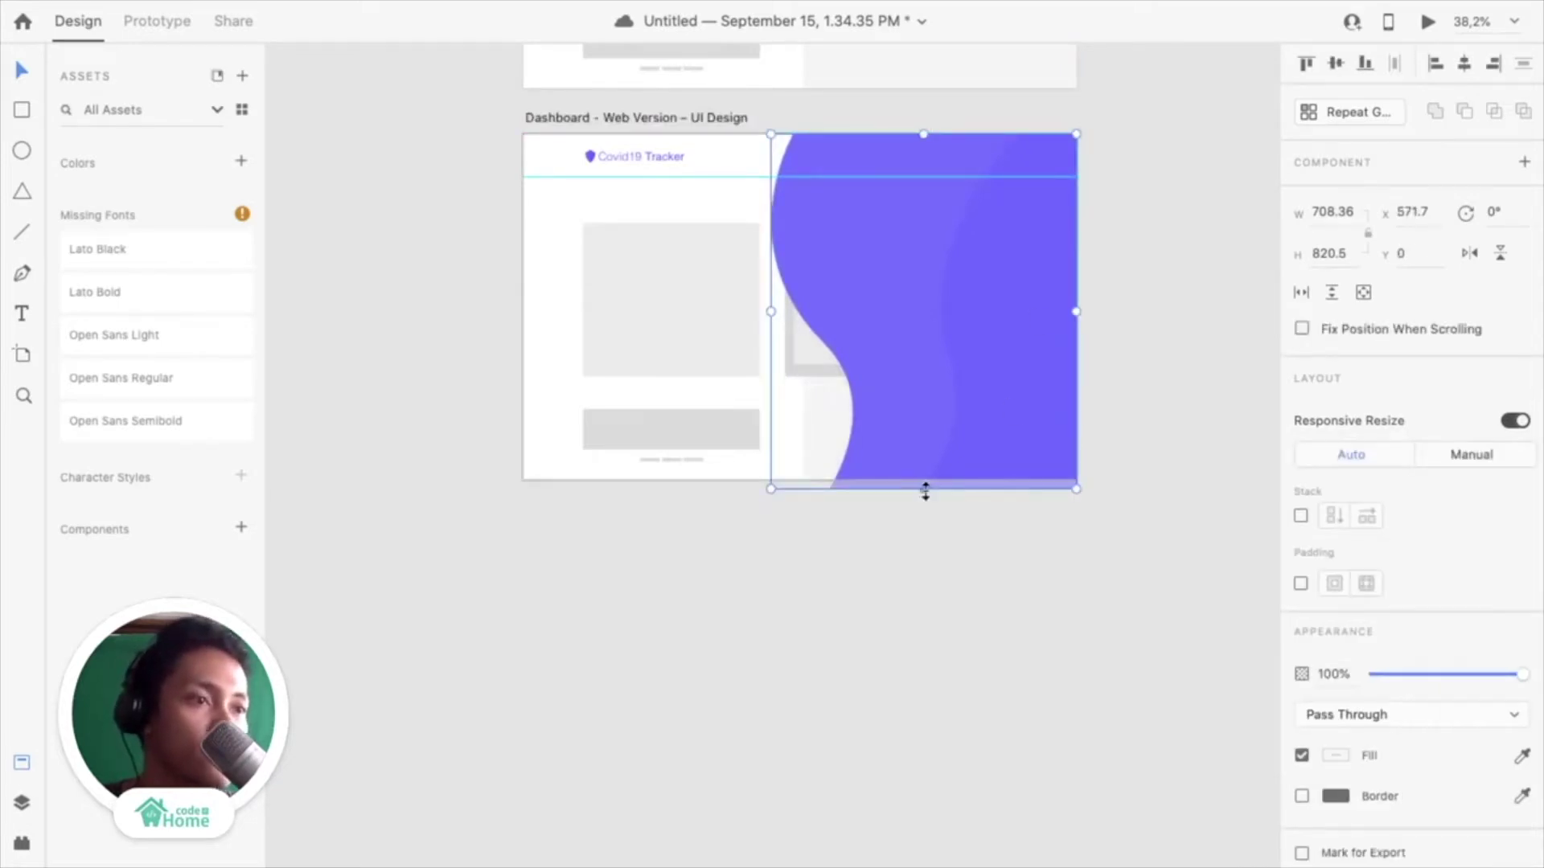
Shorten the wave graphic to a height of 800 to match the artboard and send it behind all other dashboard content
scroll(924, 491, "up", 5)
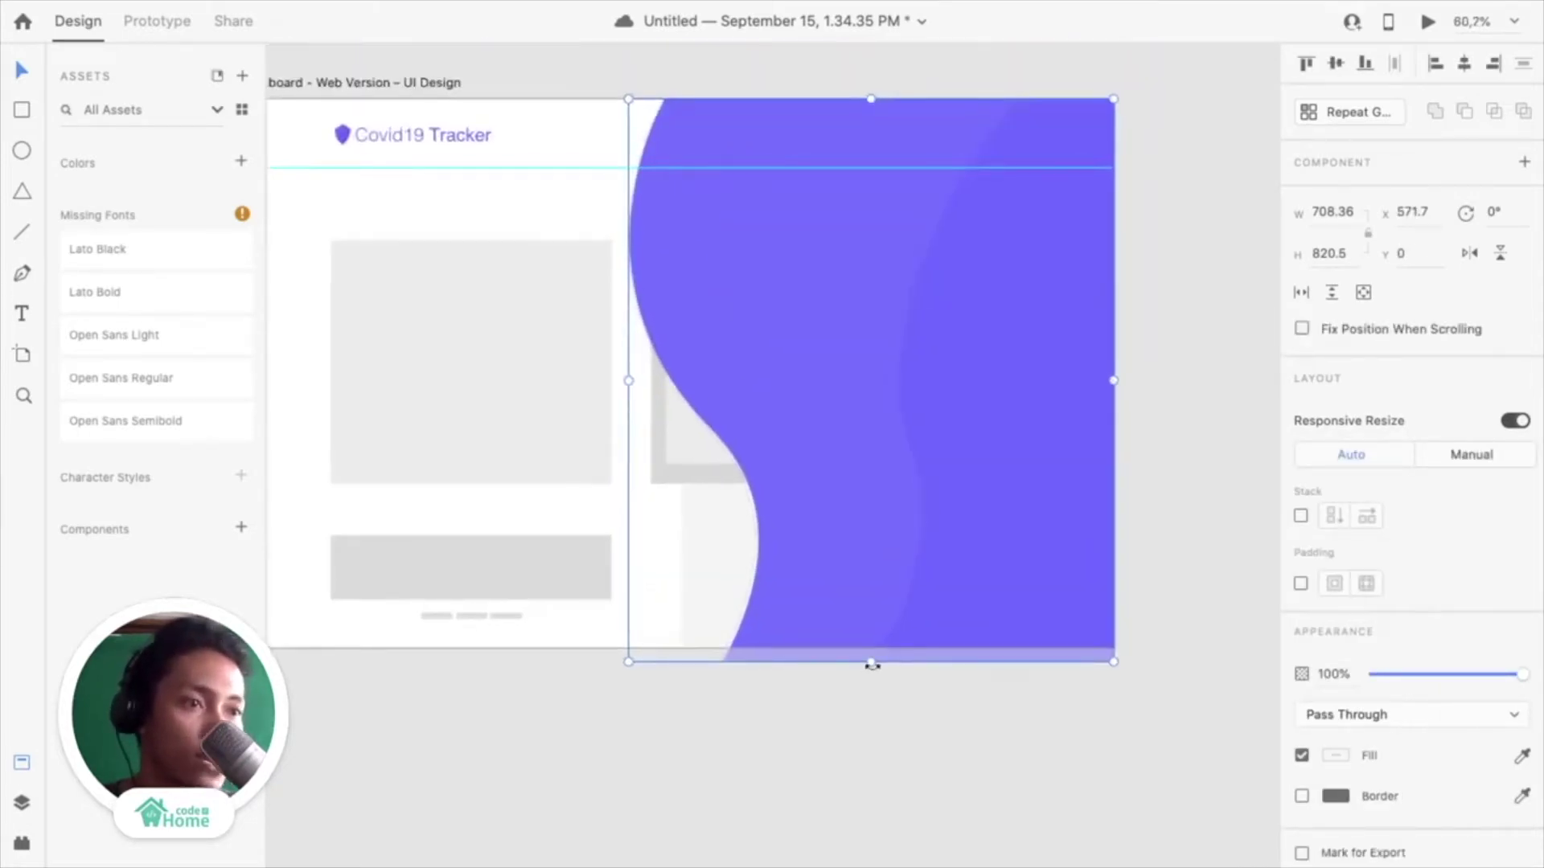
left_click_drag(872, 660, 868, 648)
left_click(785, 762)
left_click(915, 427)
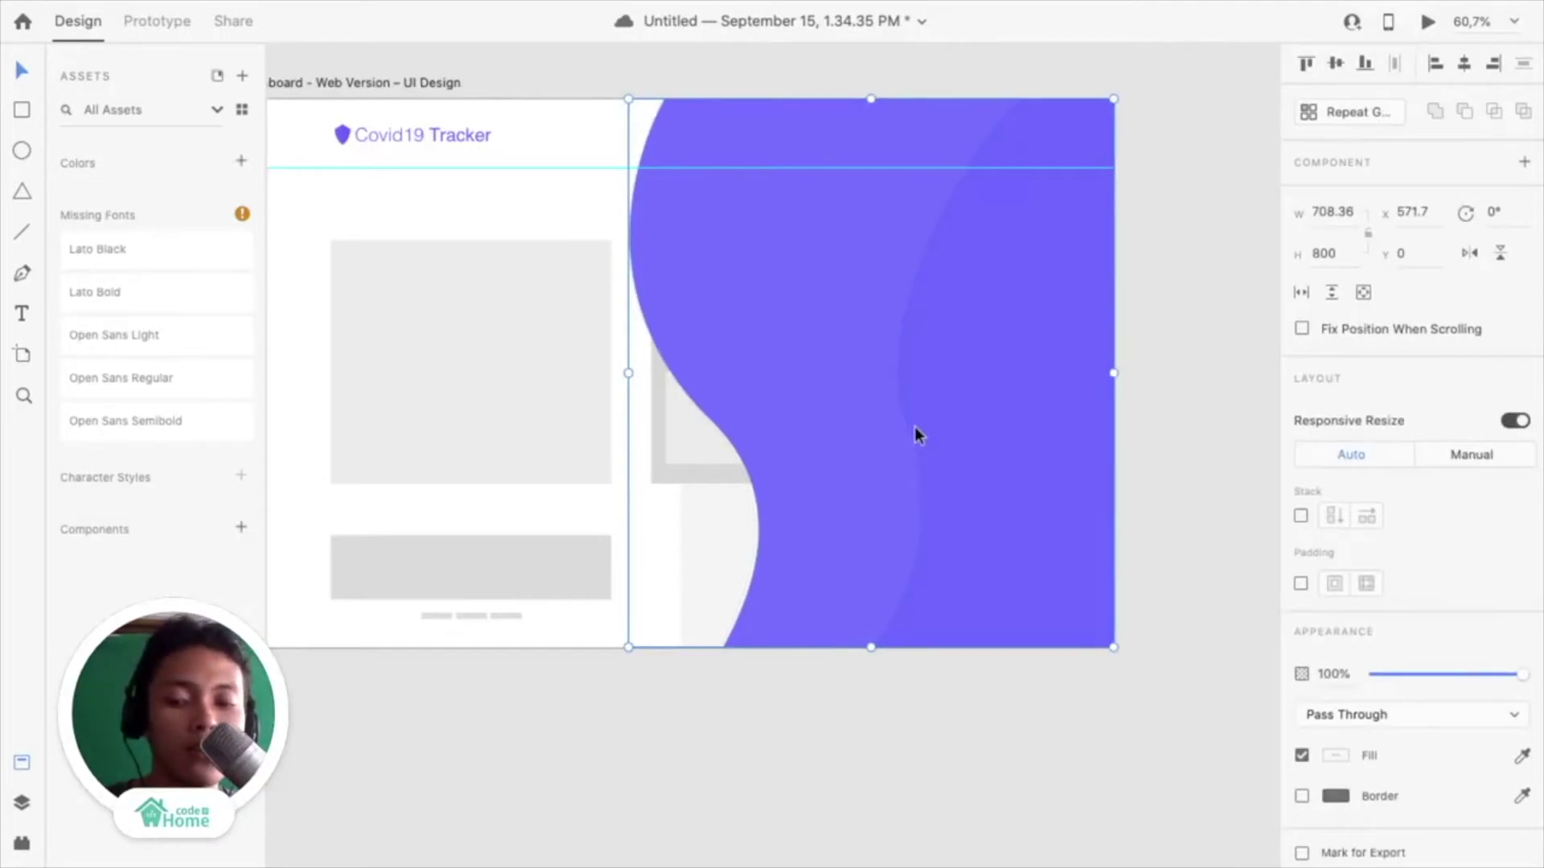
key("shift+super+bracketleft")
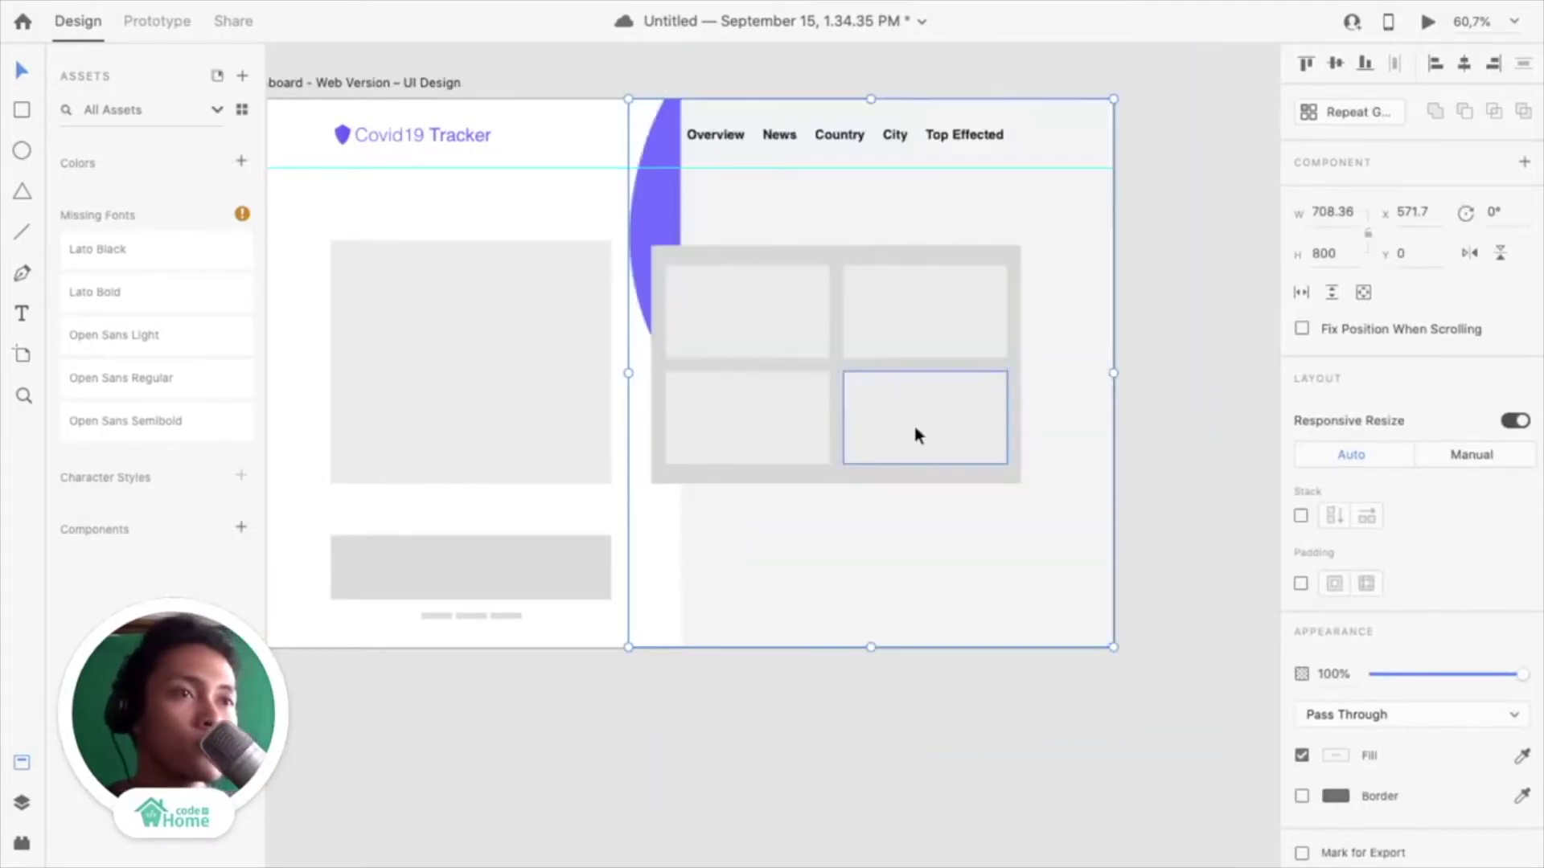
left_click(869, 695)
Delete the light grey 632 × 800 rectangle covering the purple wave background on the UI Design artboard
left_click(1017, 579)
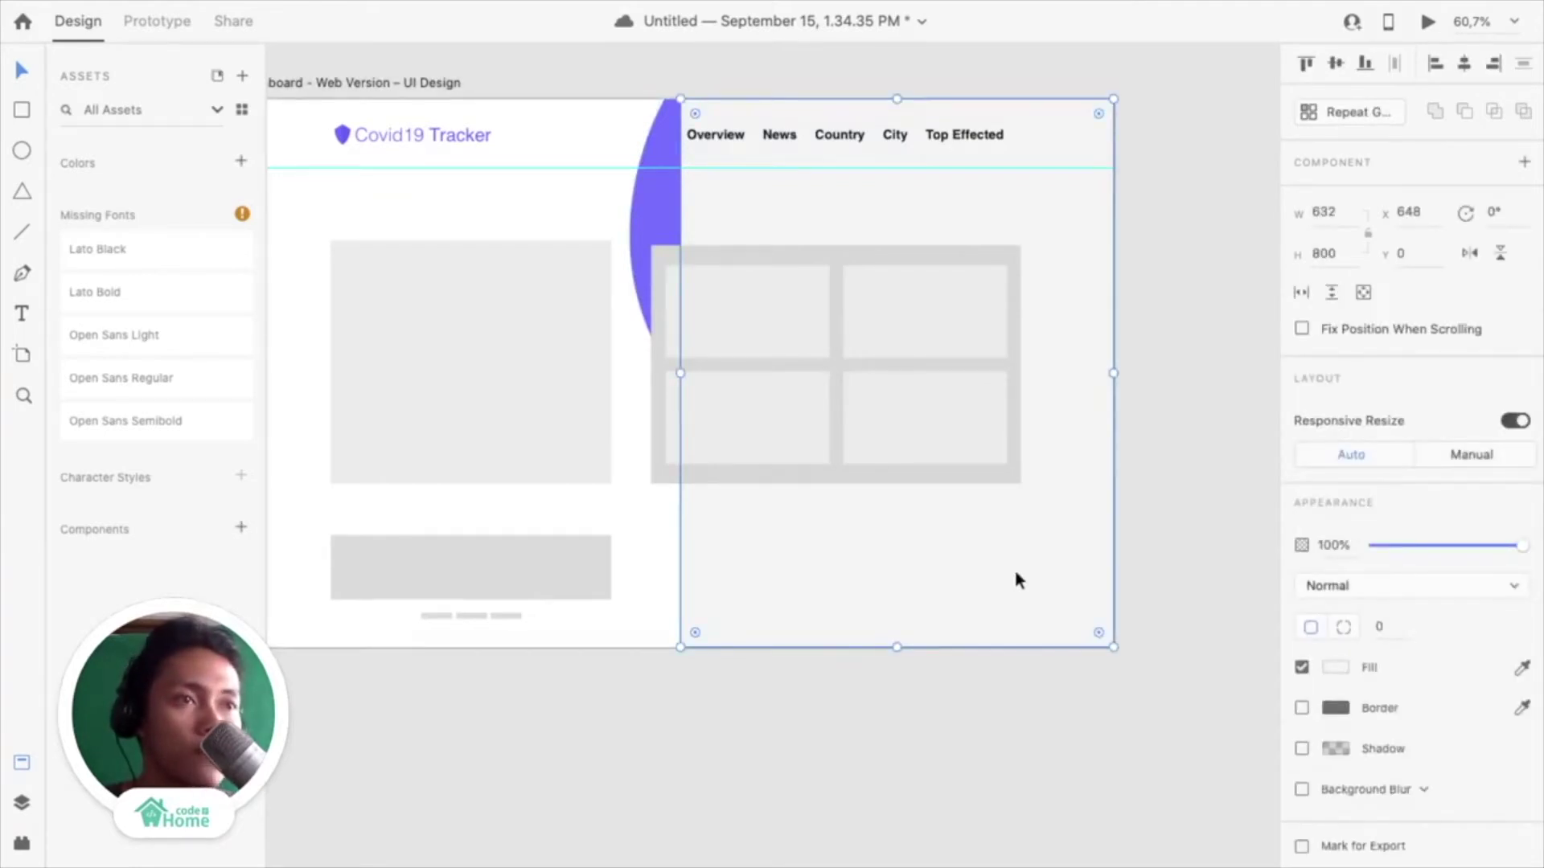
key("Delete")
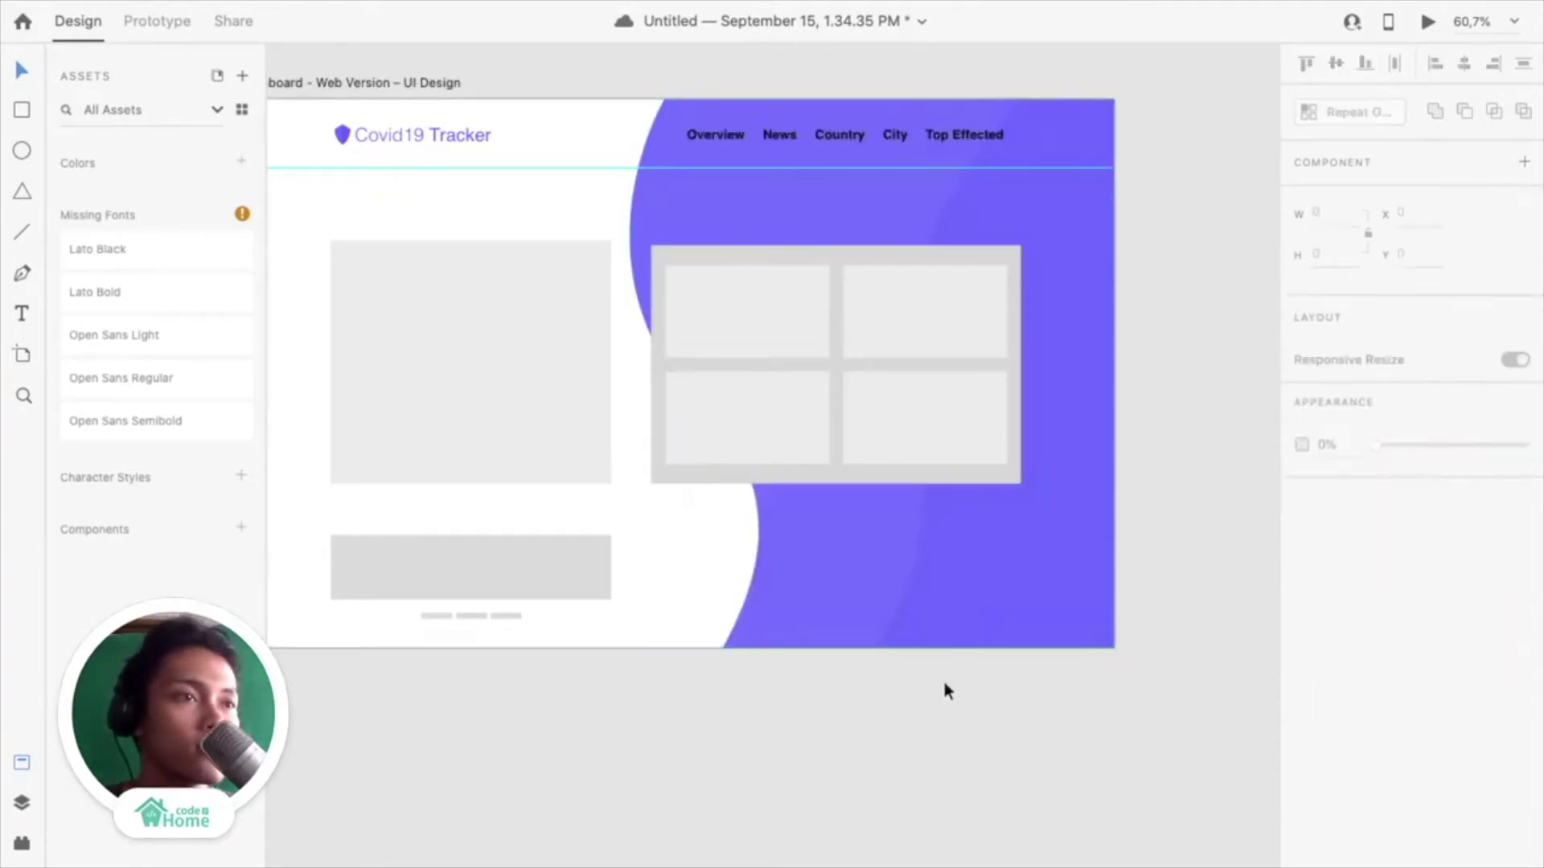
scroll(1034, 476, "up", 2)
scroll(1034, 476, "down", 2)
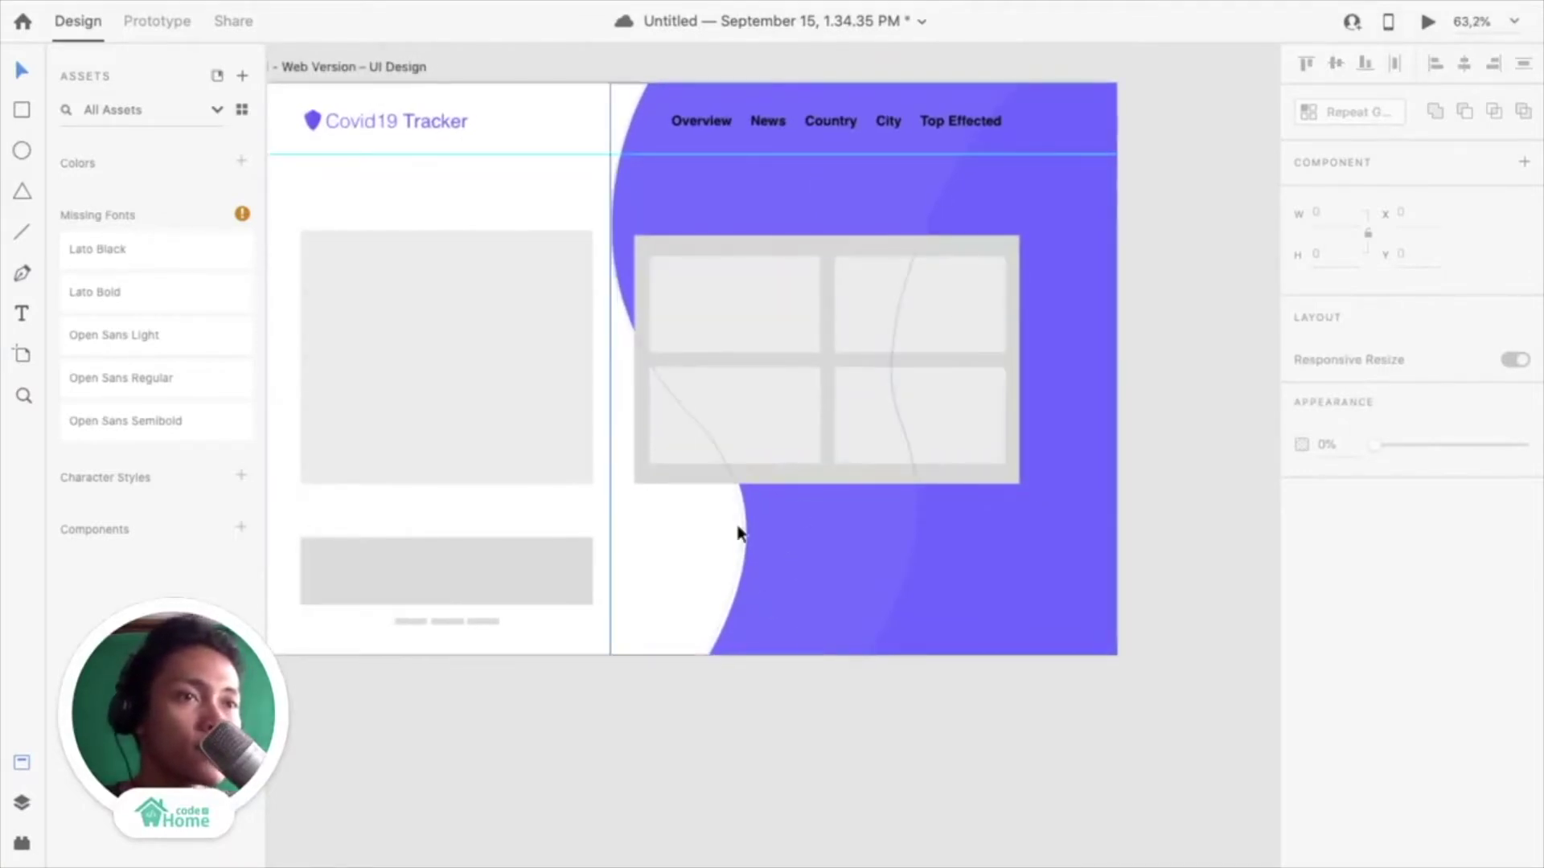
Duplicate the illustration of the two medical workers from the Image & BG artboard onto the empty canvas below it
scroll(768, 434, "left", 3)
left_click(582, 382)
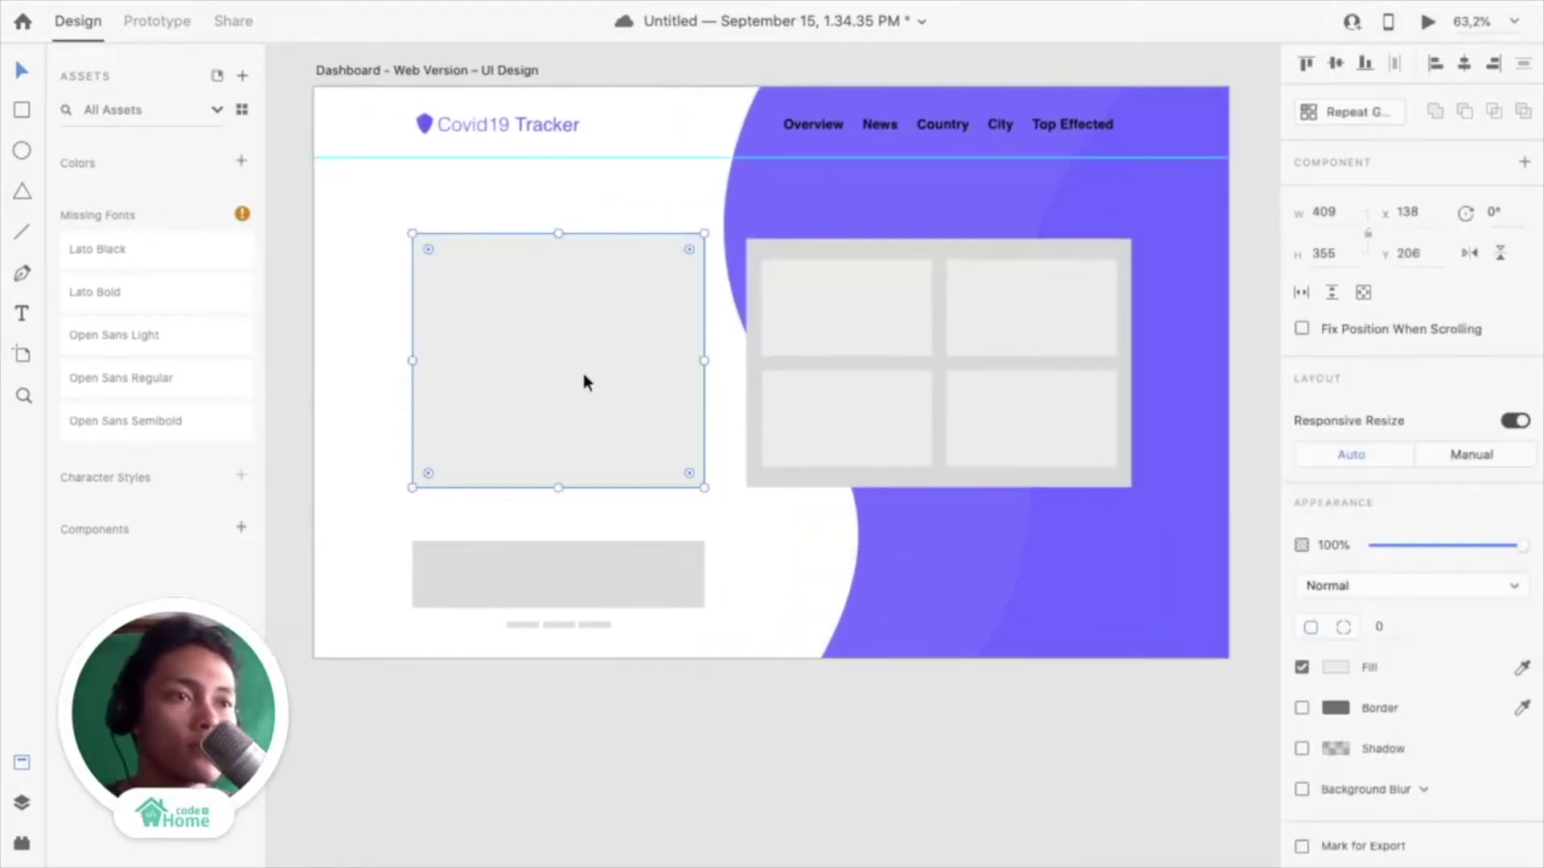
scroll(582, 381, "down", 2)
scroll(582, 381, "up", 2)
scroll(584, 376, "left", 3)
scroll(583, 376, "up", 2)
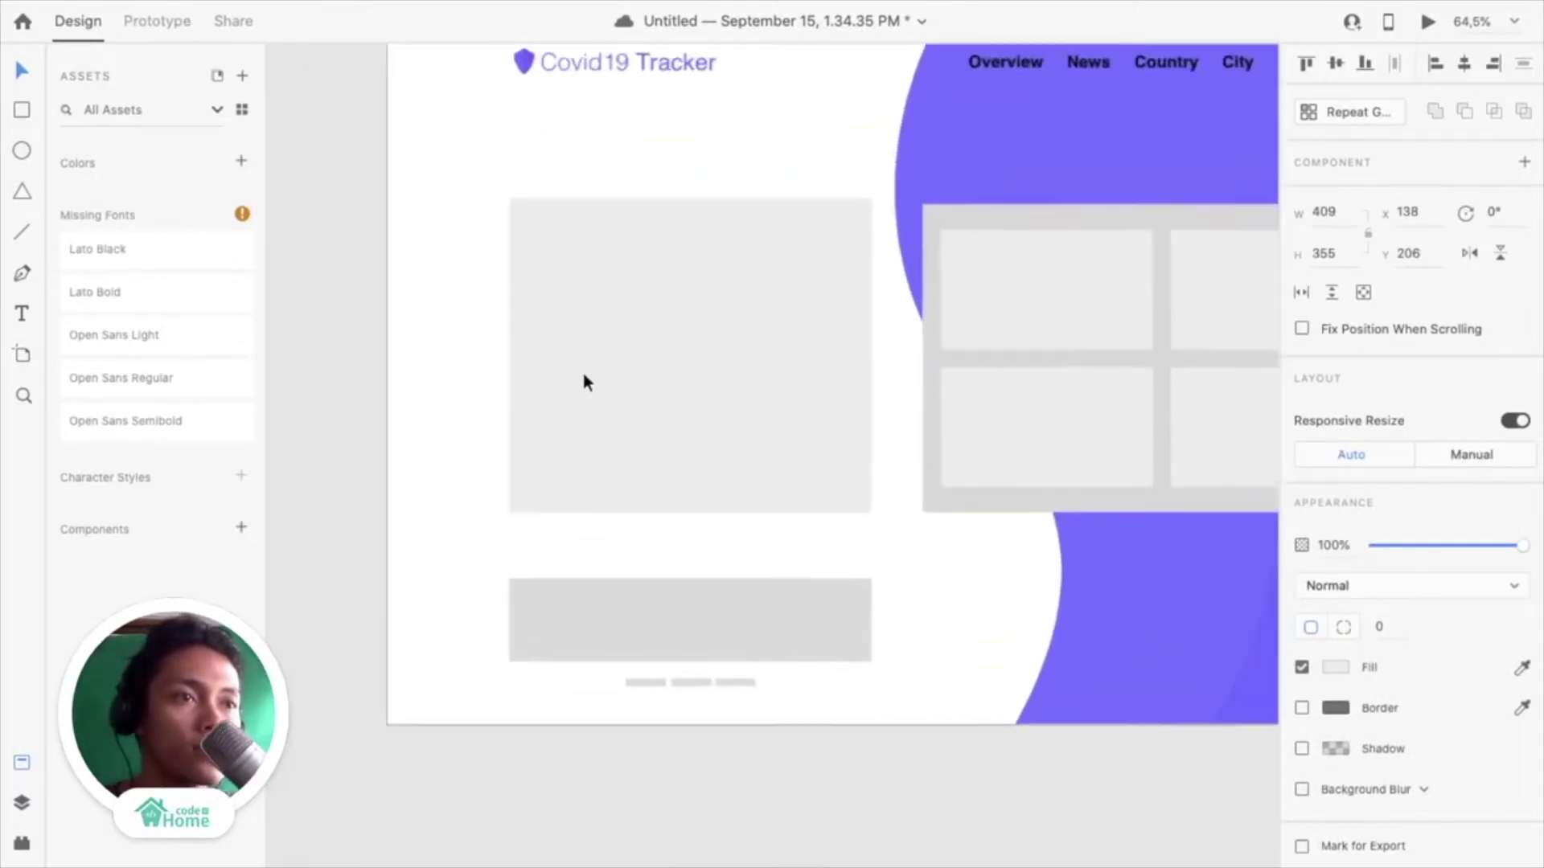
scroll(584, 376, "down", 5)
scroll(584, 377, "left", 6)
scroll(582, 381, "left", 10)
scroll(583, 381, "up", 3)
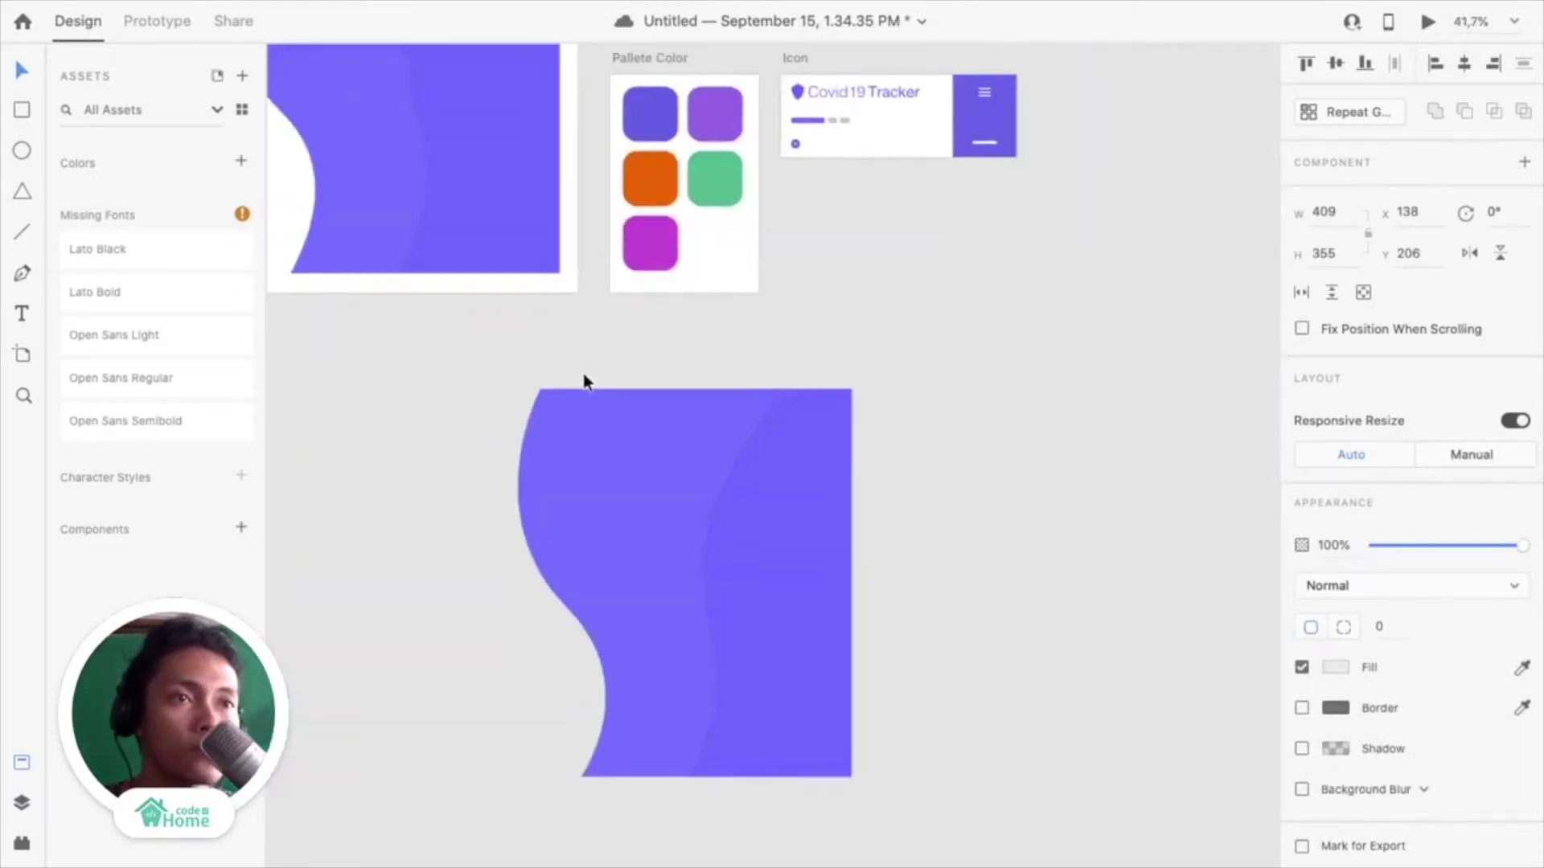
scroll(584, 376, "left", 3)
scroll(584, 376, "down", 1)
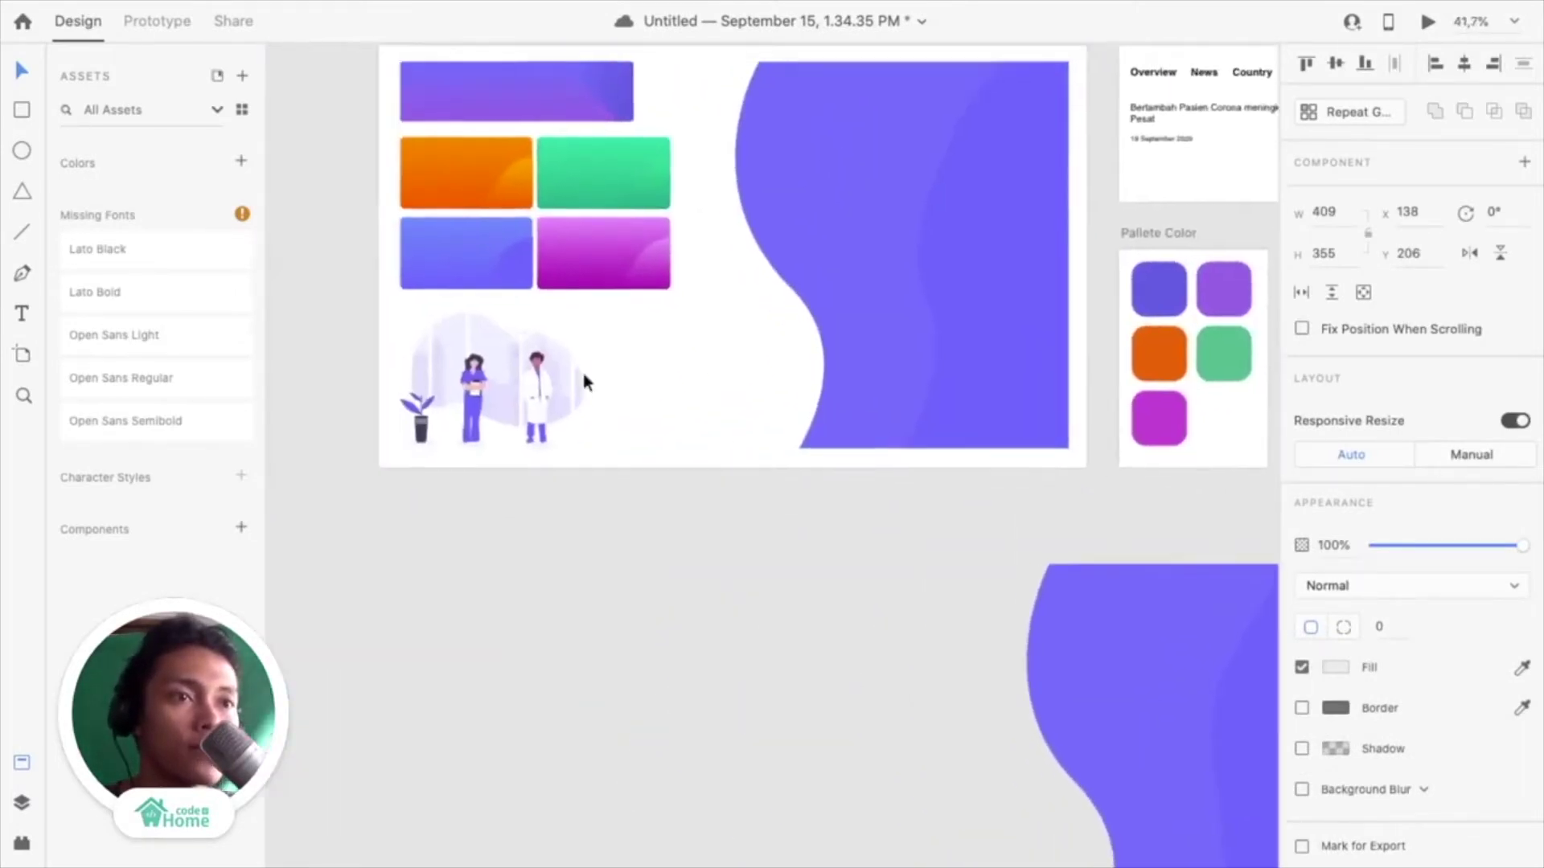
left_click(513, 378)
left_click(536, 381)
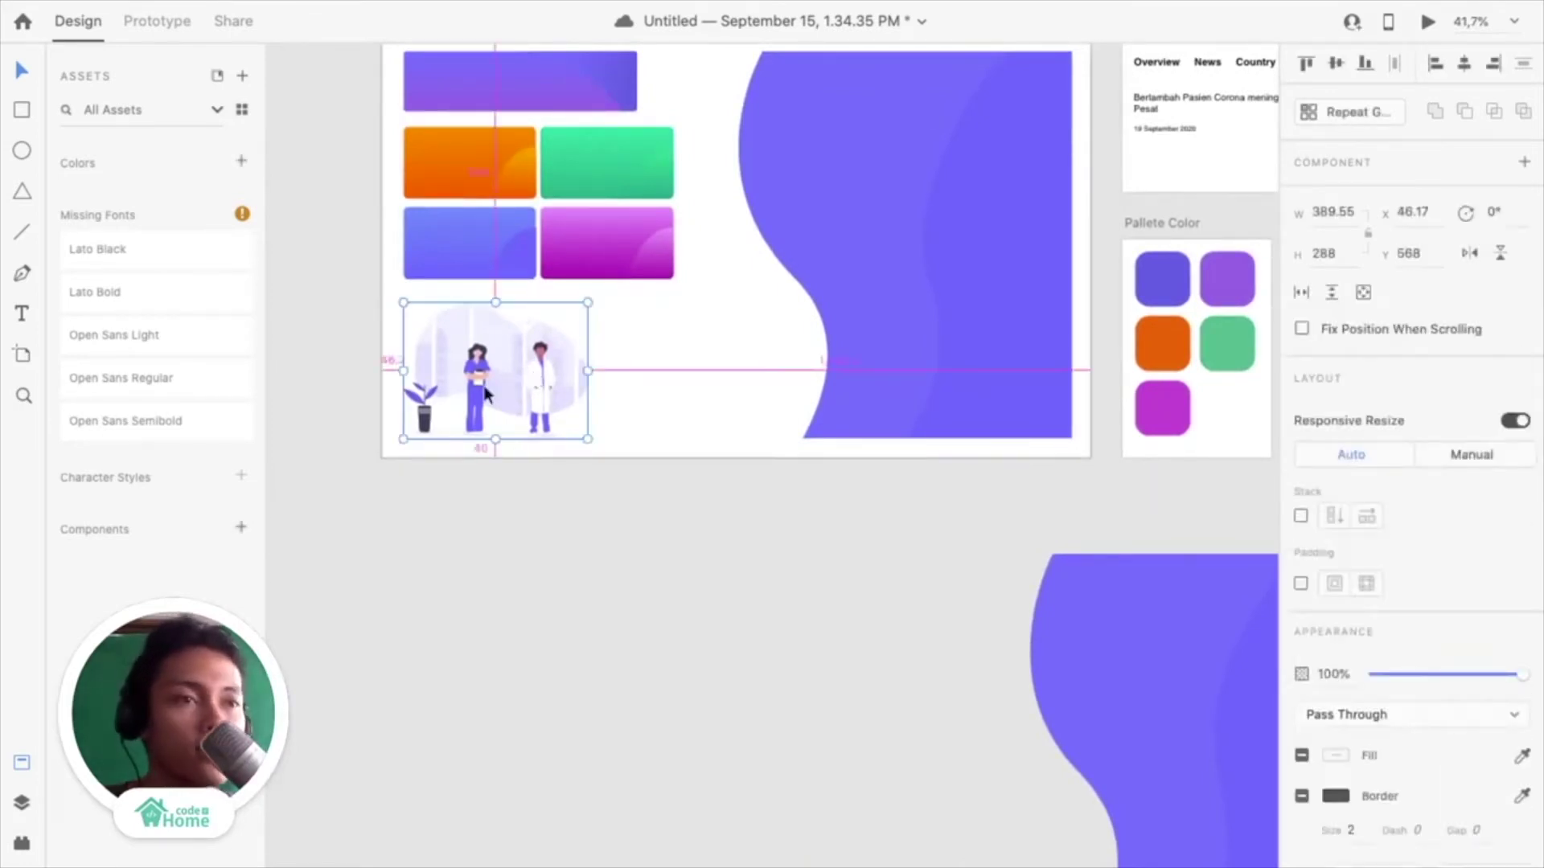
left_click_drag(484, 387, 464, 519)
left_click_drag(468, 588, 485, 588)
Move the illustration copy onto the large grey image placeholder of the UI Design dashboard, at about X 143, Y 231
scroll(582, 595, "down", 2)
scroll(582, 595, "right", 2)
scroll(582, 595, "down", 1)
scroll(582, 603, "down", 2)
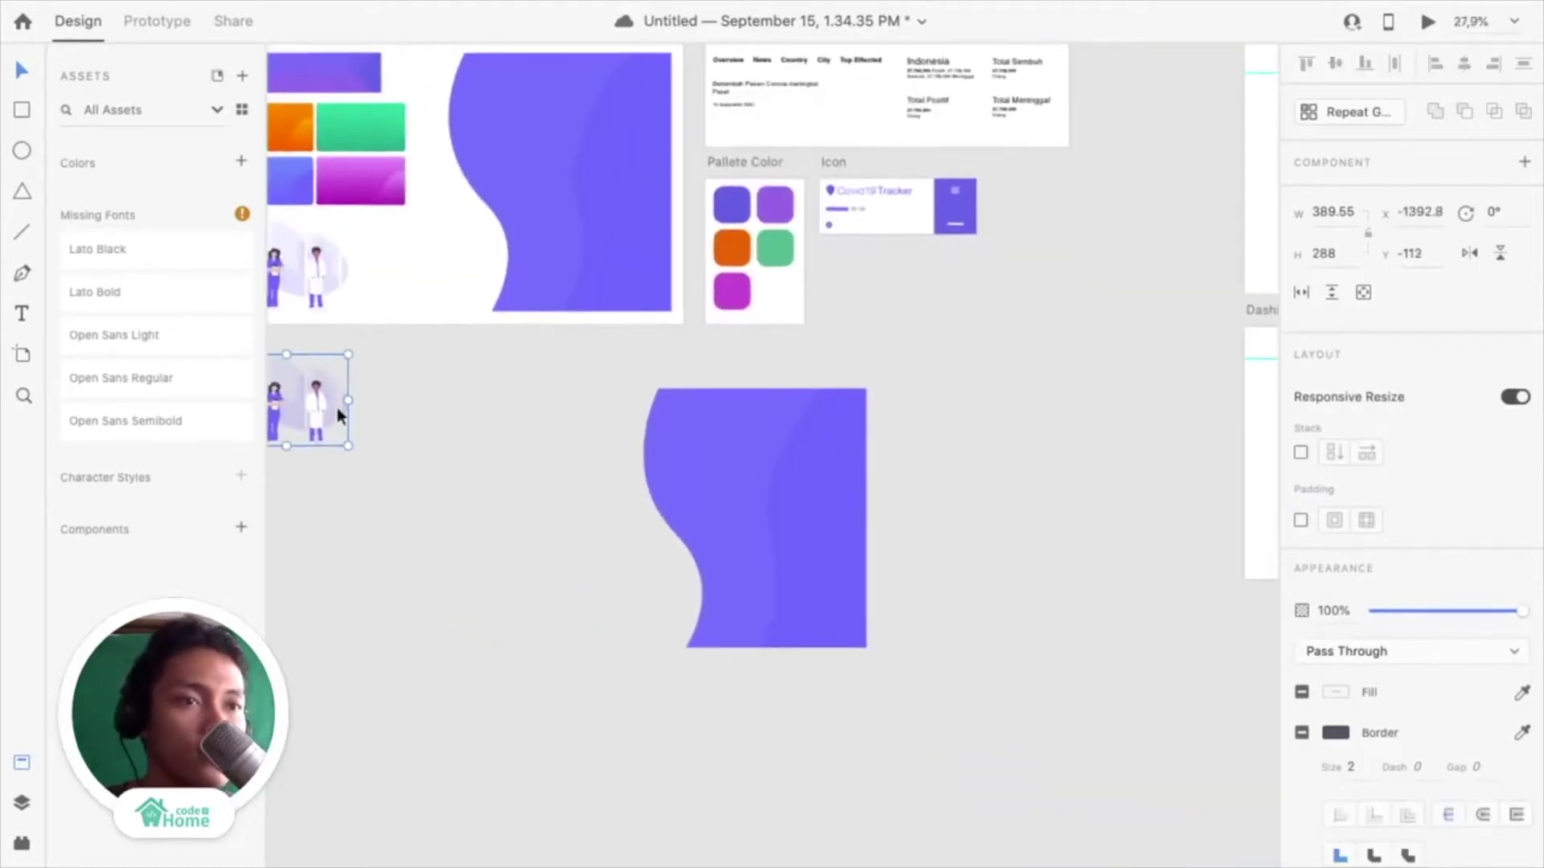
left_click_drag(310, 399, 1222, 465)
scroll(1098, 413, "up", 2)
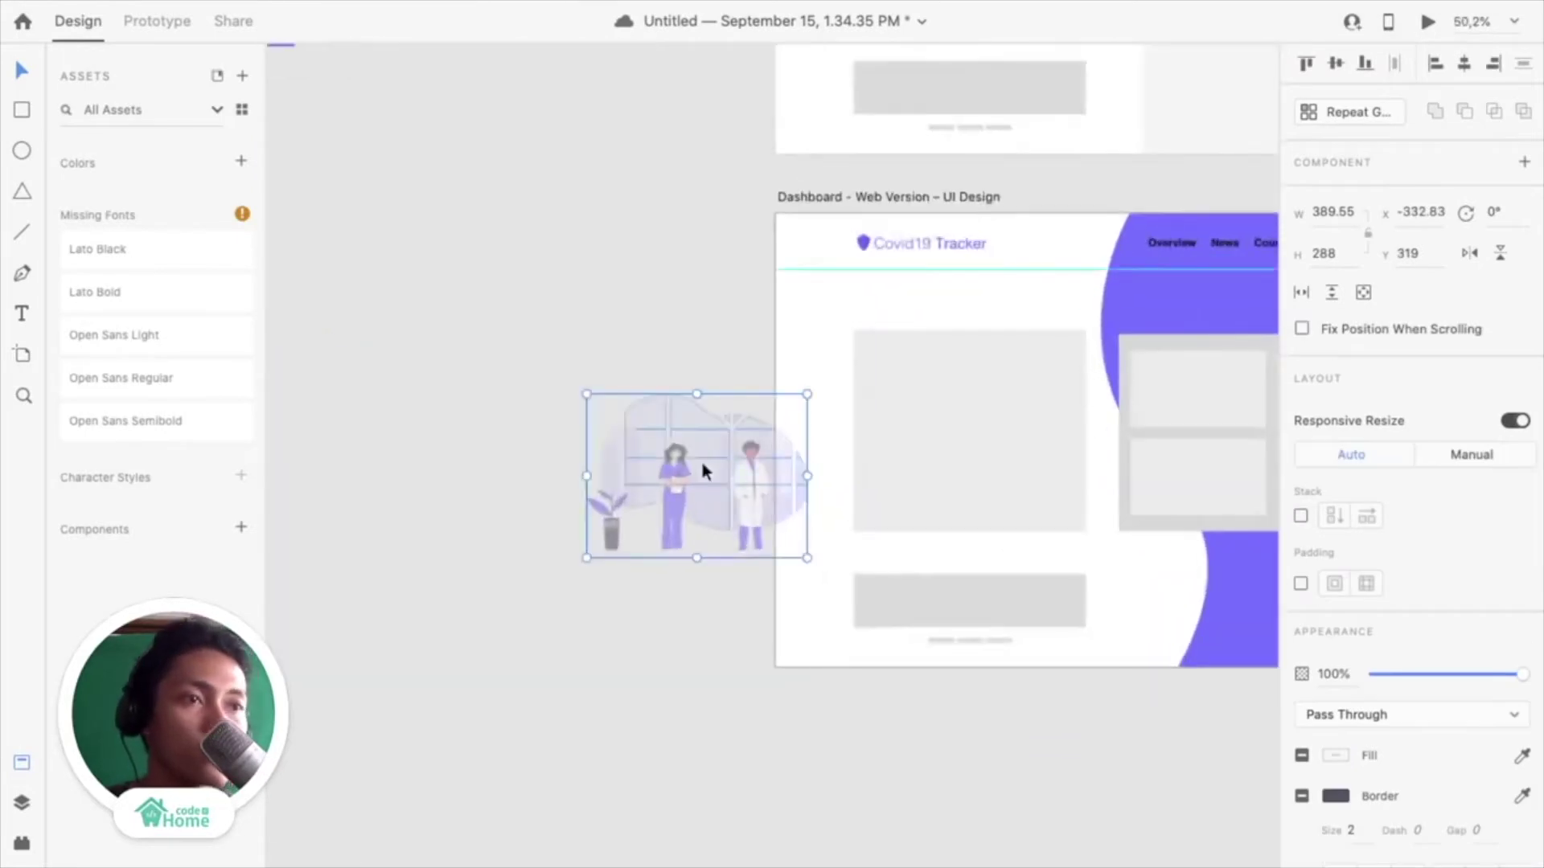
left_click_drag(701, 466, 1003, 436)
Enlarge the illustration proportionally to about 404 × 299 so its right side meets the placeholder's edge
scroll(1002, 433, "up", 2)
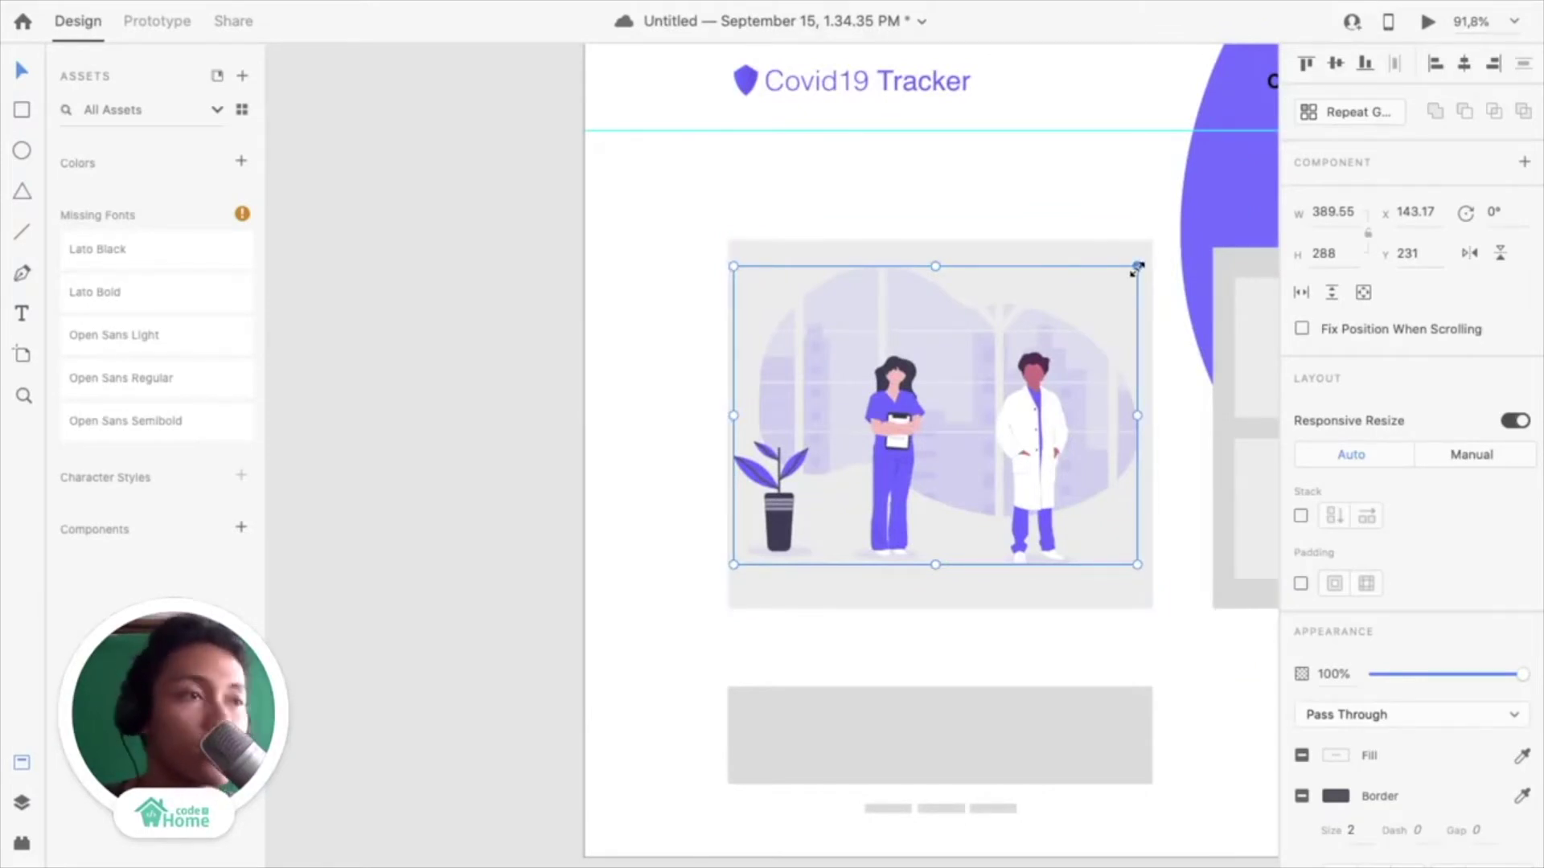
left_click_drag(1138, 266, 1153, 253)
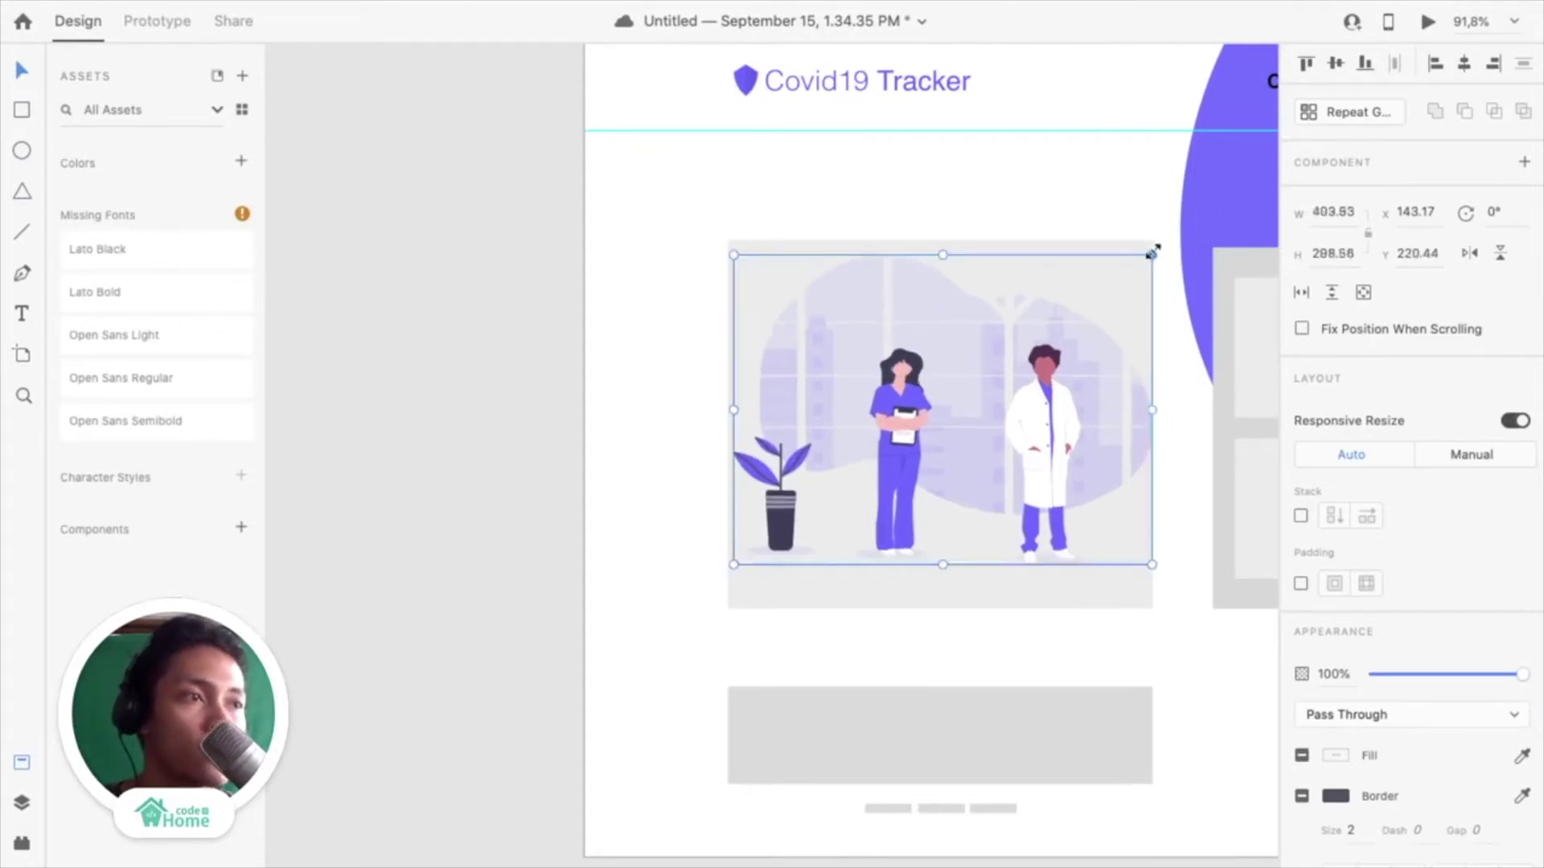
left_click_drag(1128, 271, 1006, 364)
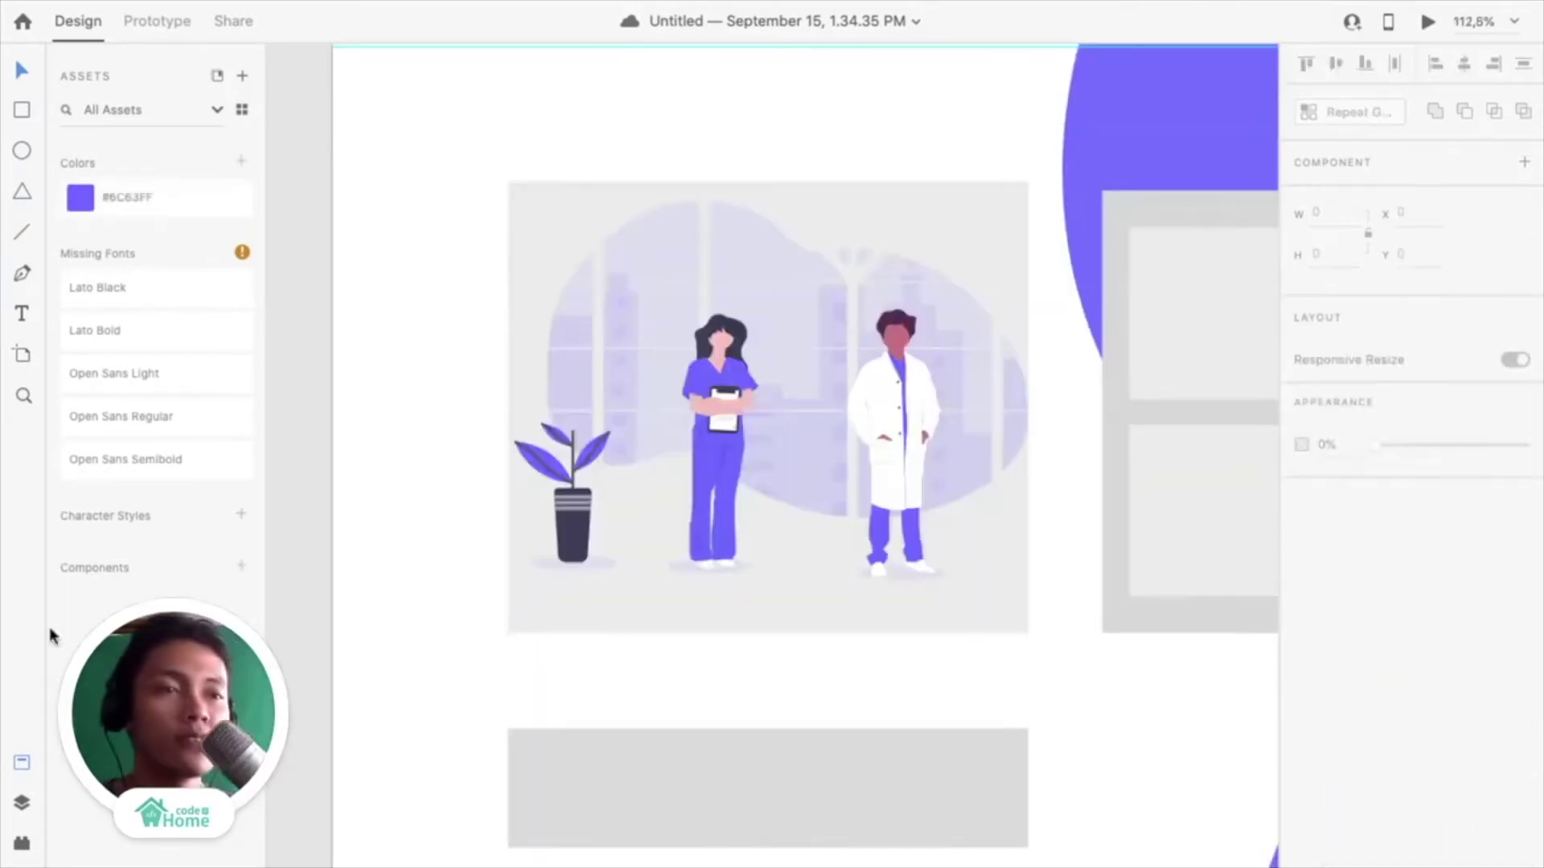
Open the unDraw plugin to view its illustration library, and close it again
left_click(780, 437)
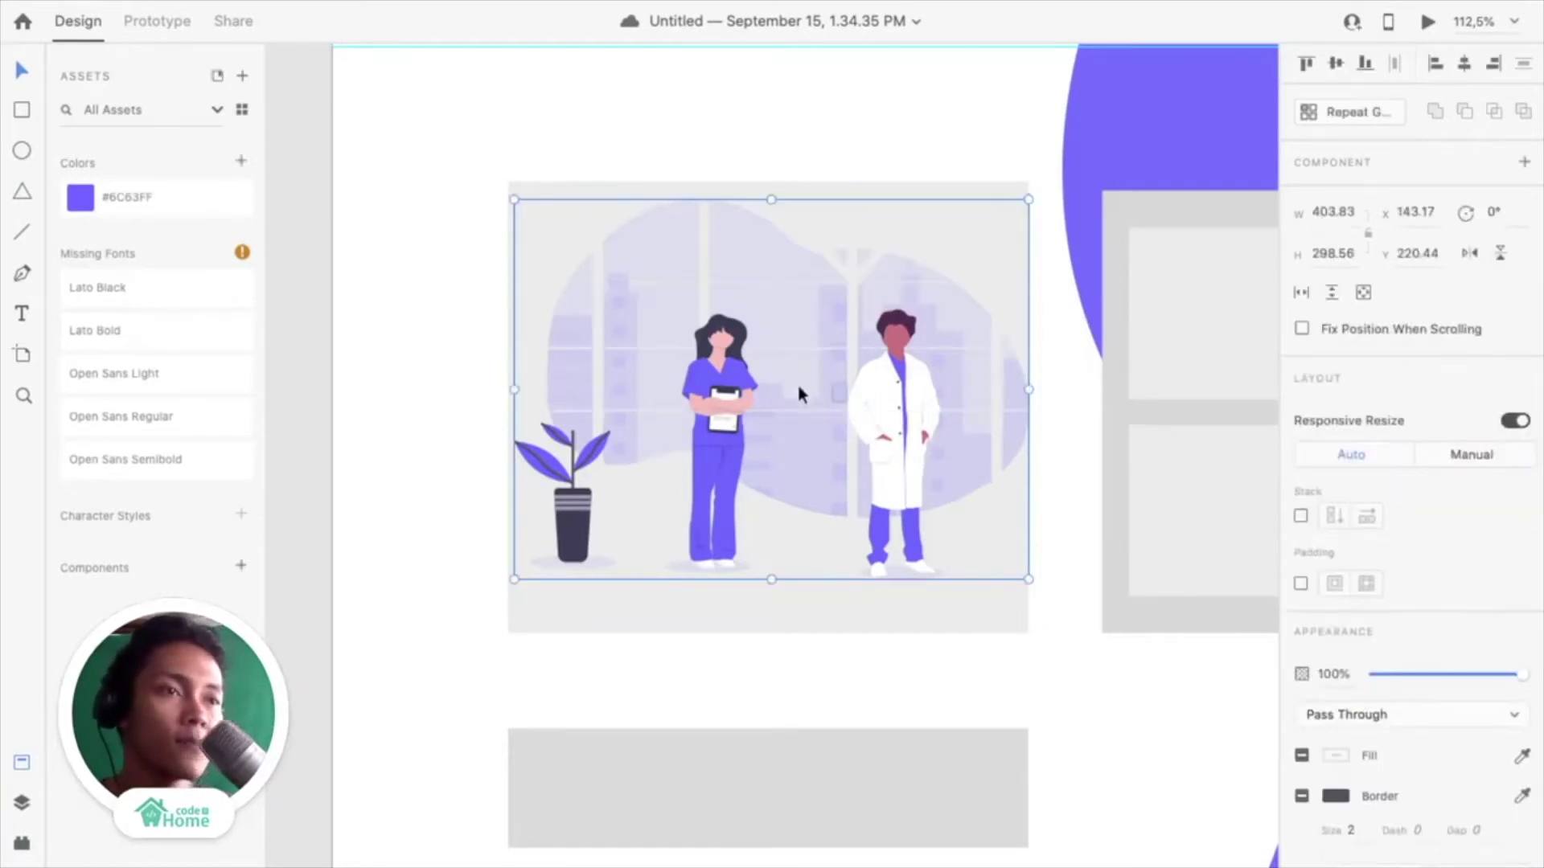
left_click(22, 843)
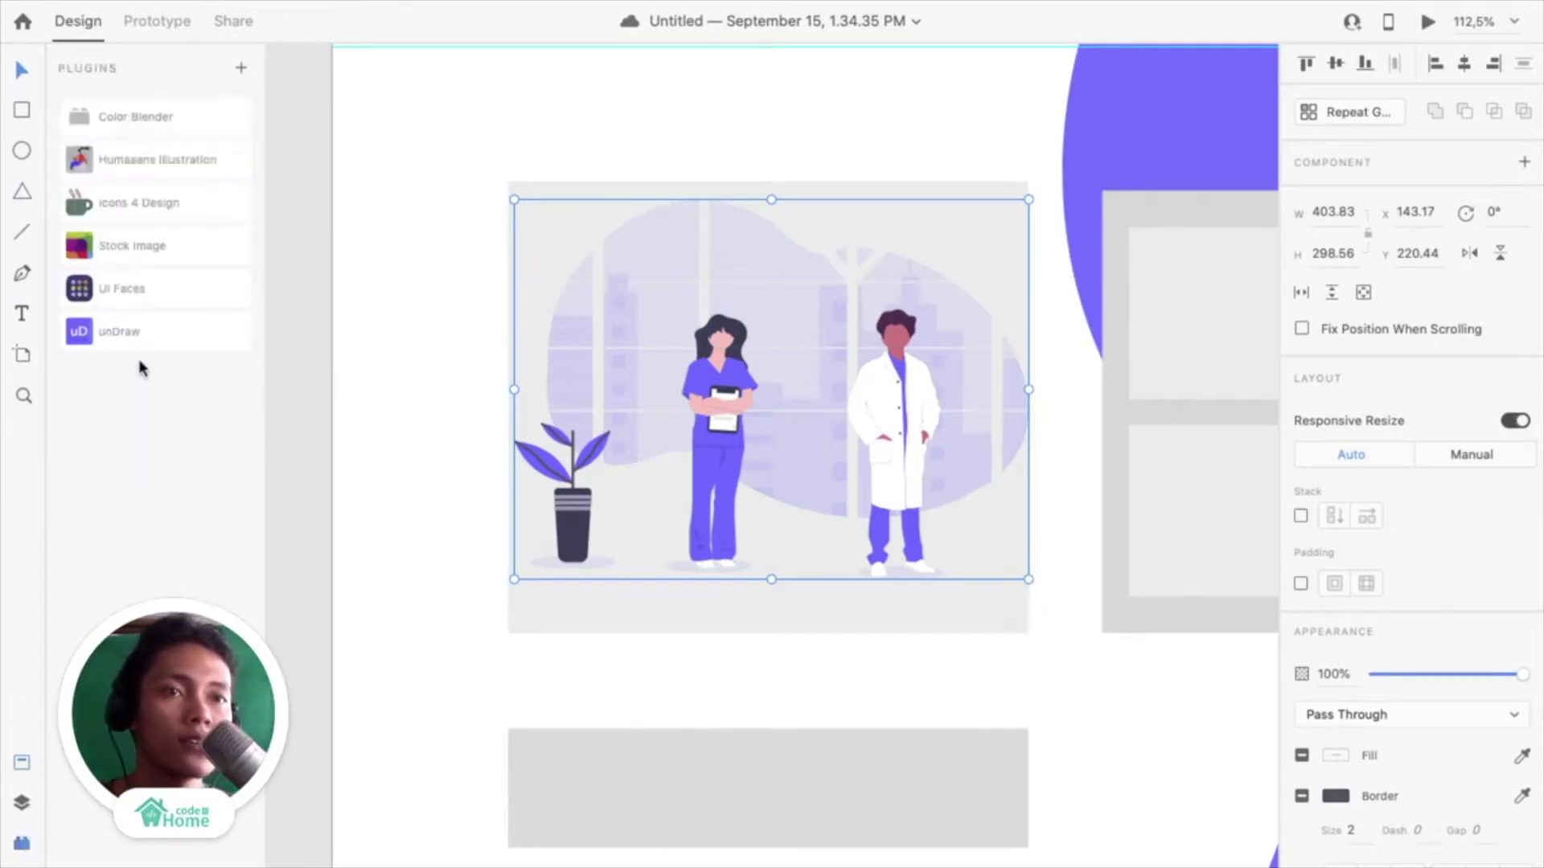
left_click(127, 334)
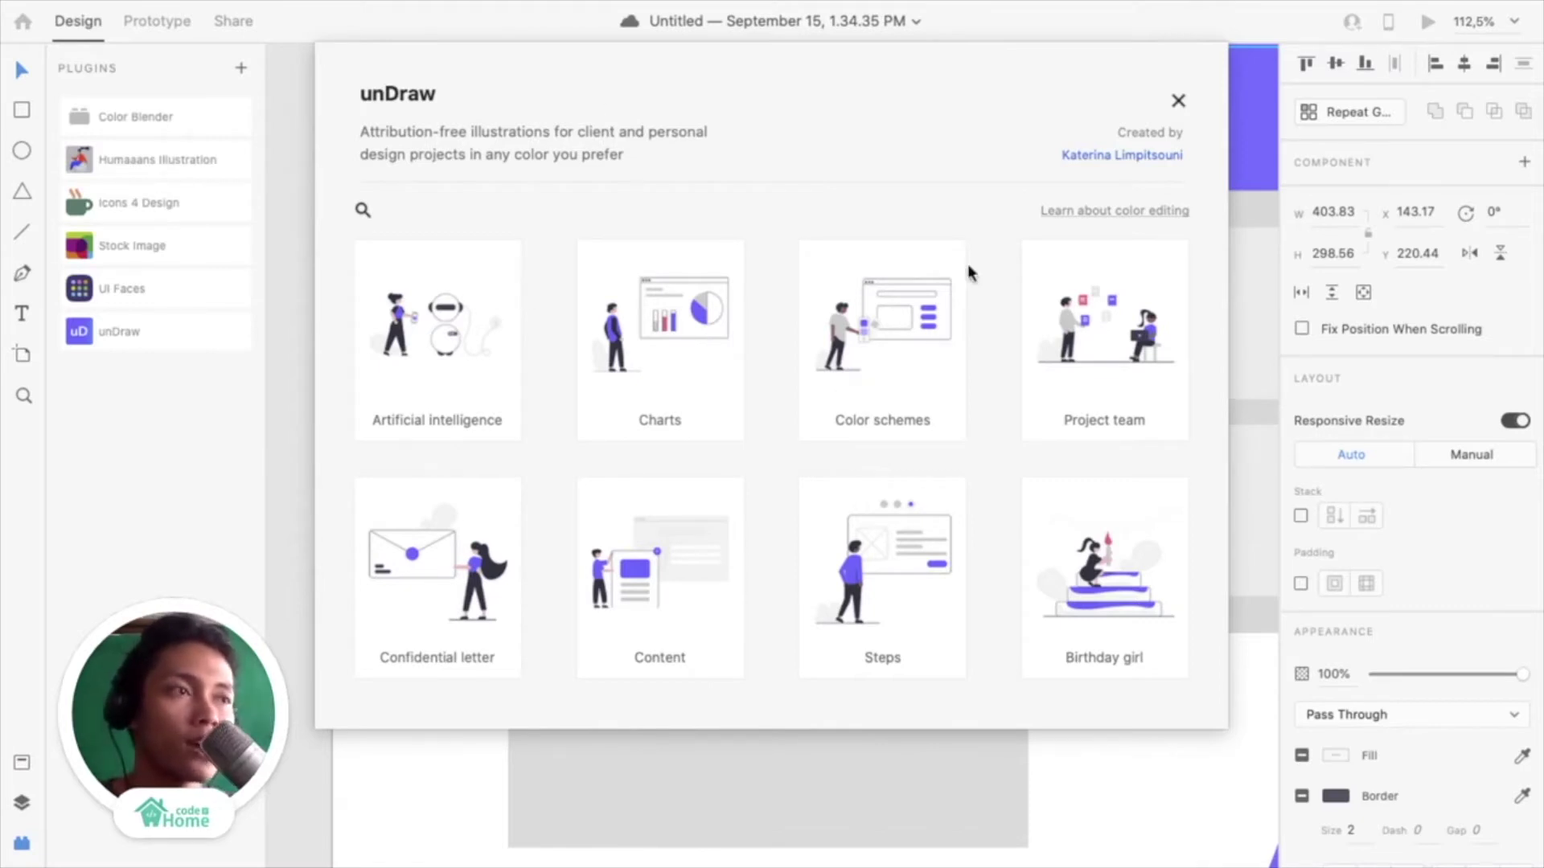
left_click(1179, 102)
Browse the plugin catalogue for "undraw", look at the unDraw entry, and close the catalogue
mouse_move(393, 6)
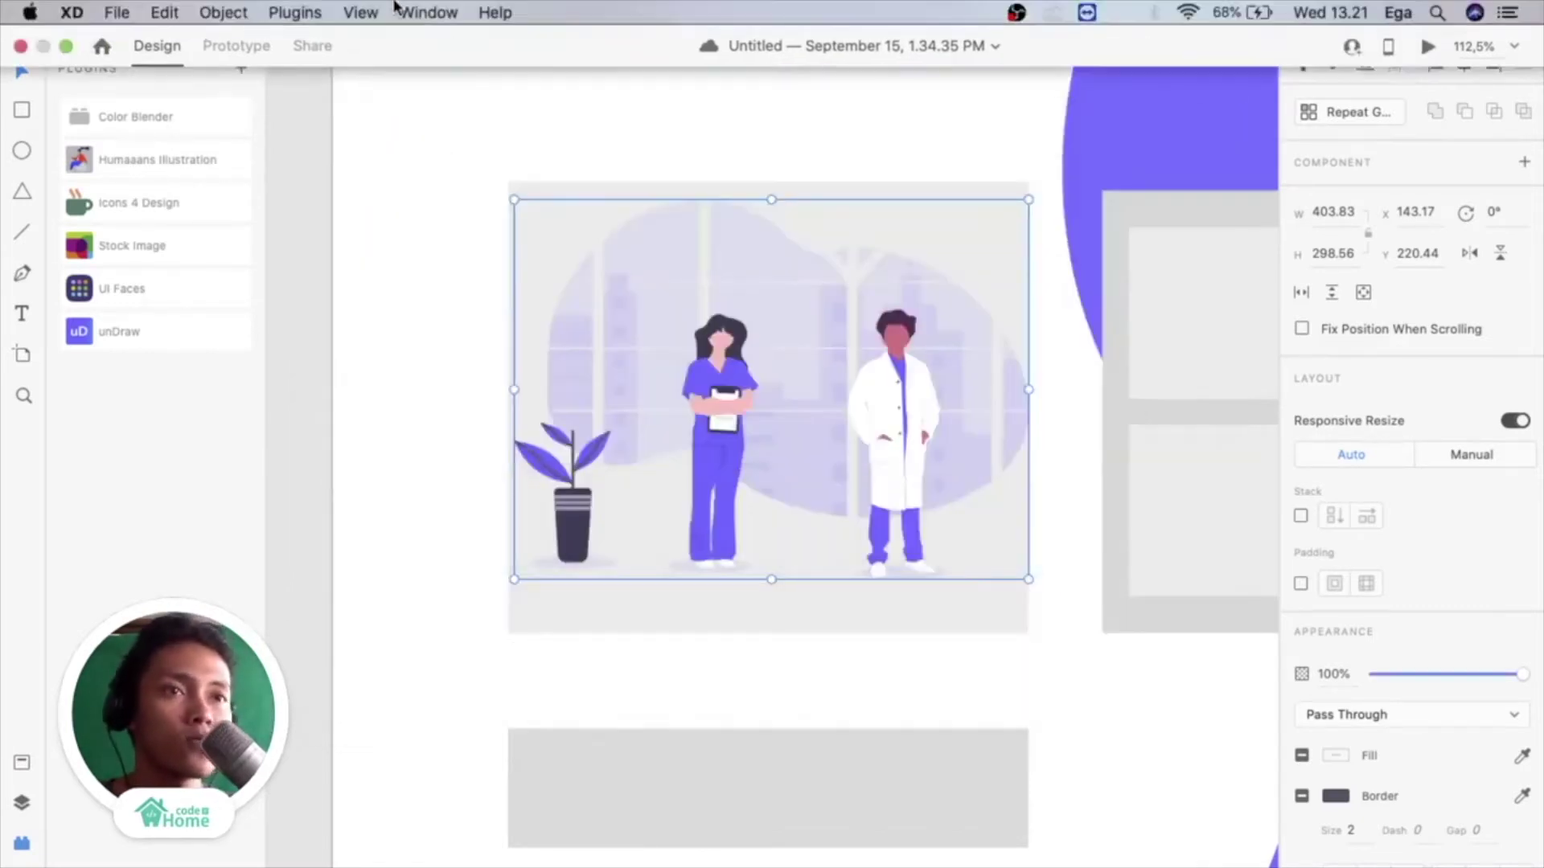
left_click(295, 13)
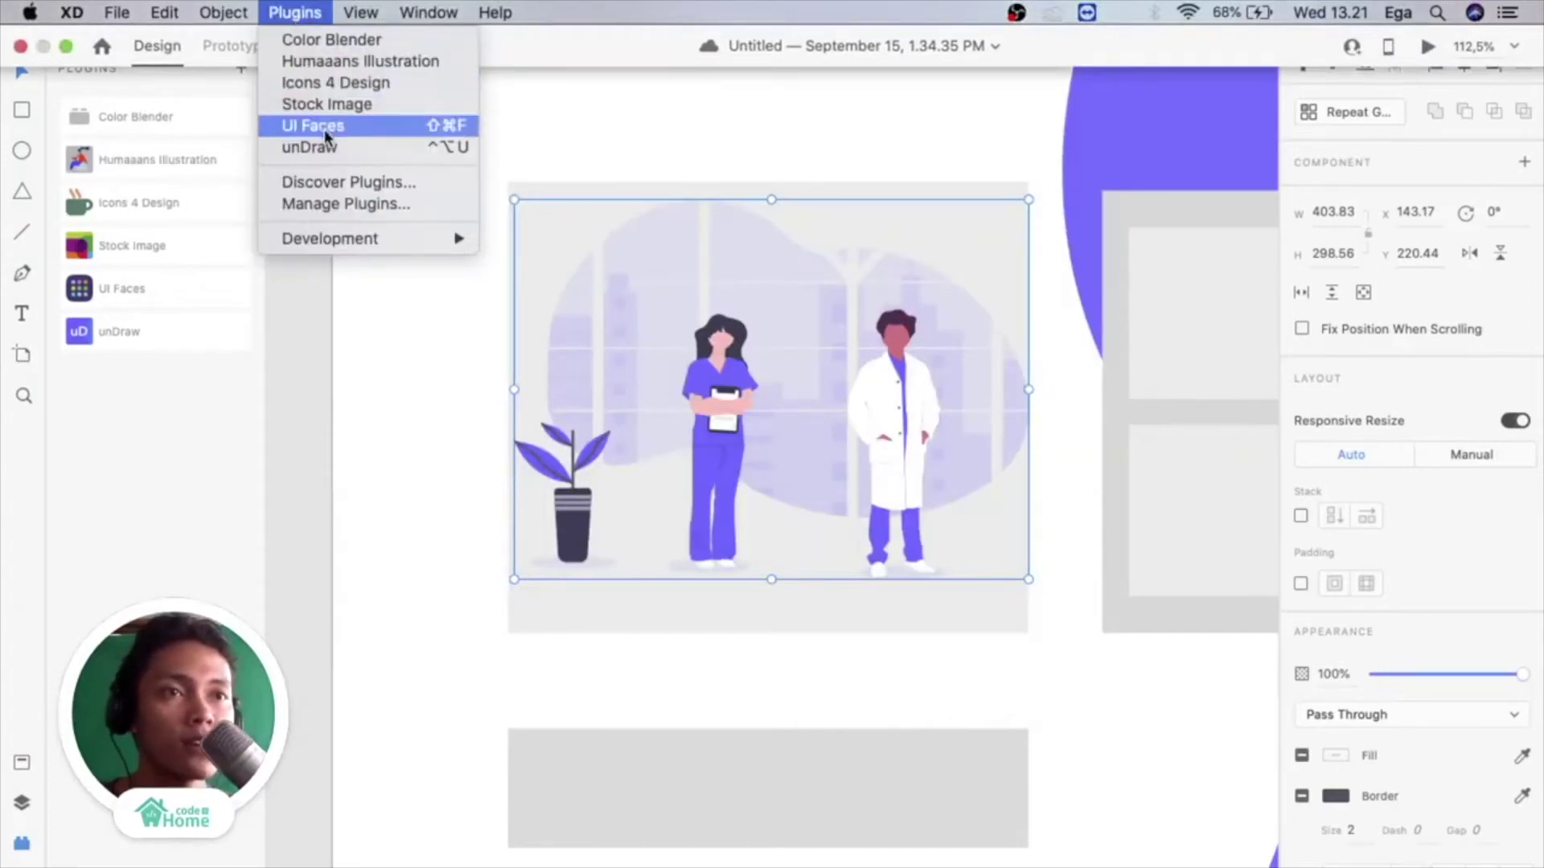
left_click(335, 196)
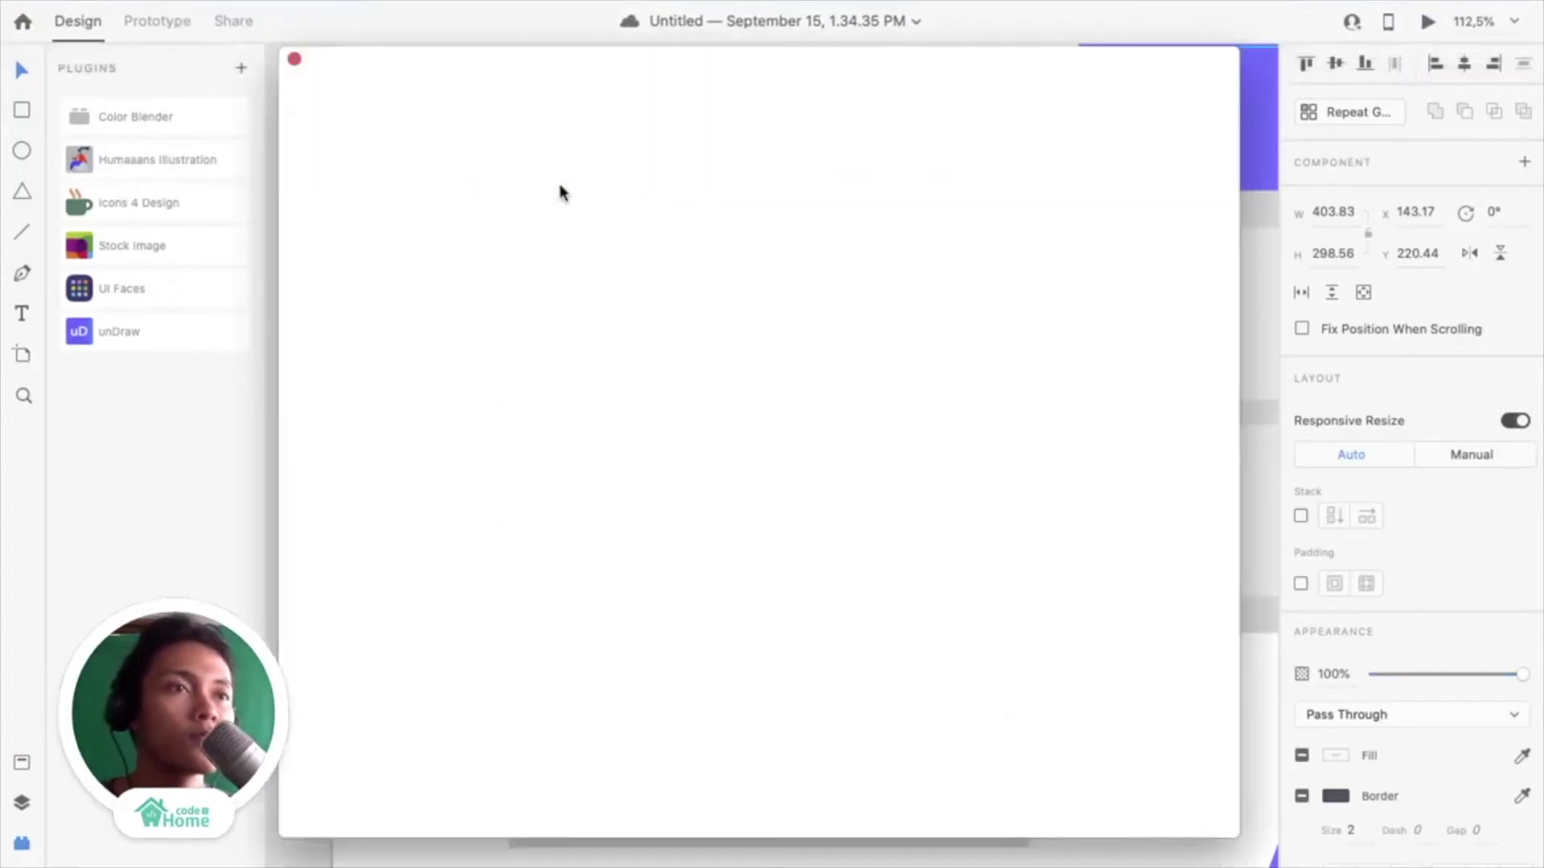
left_click(746, 195)
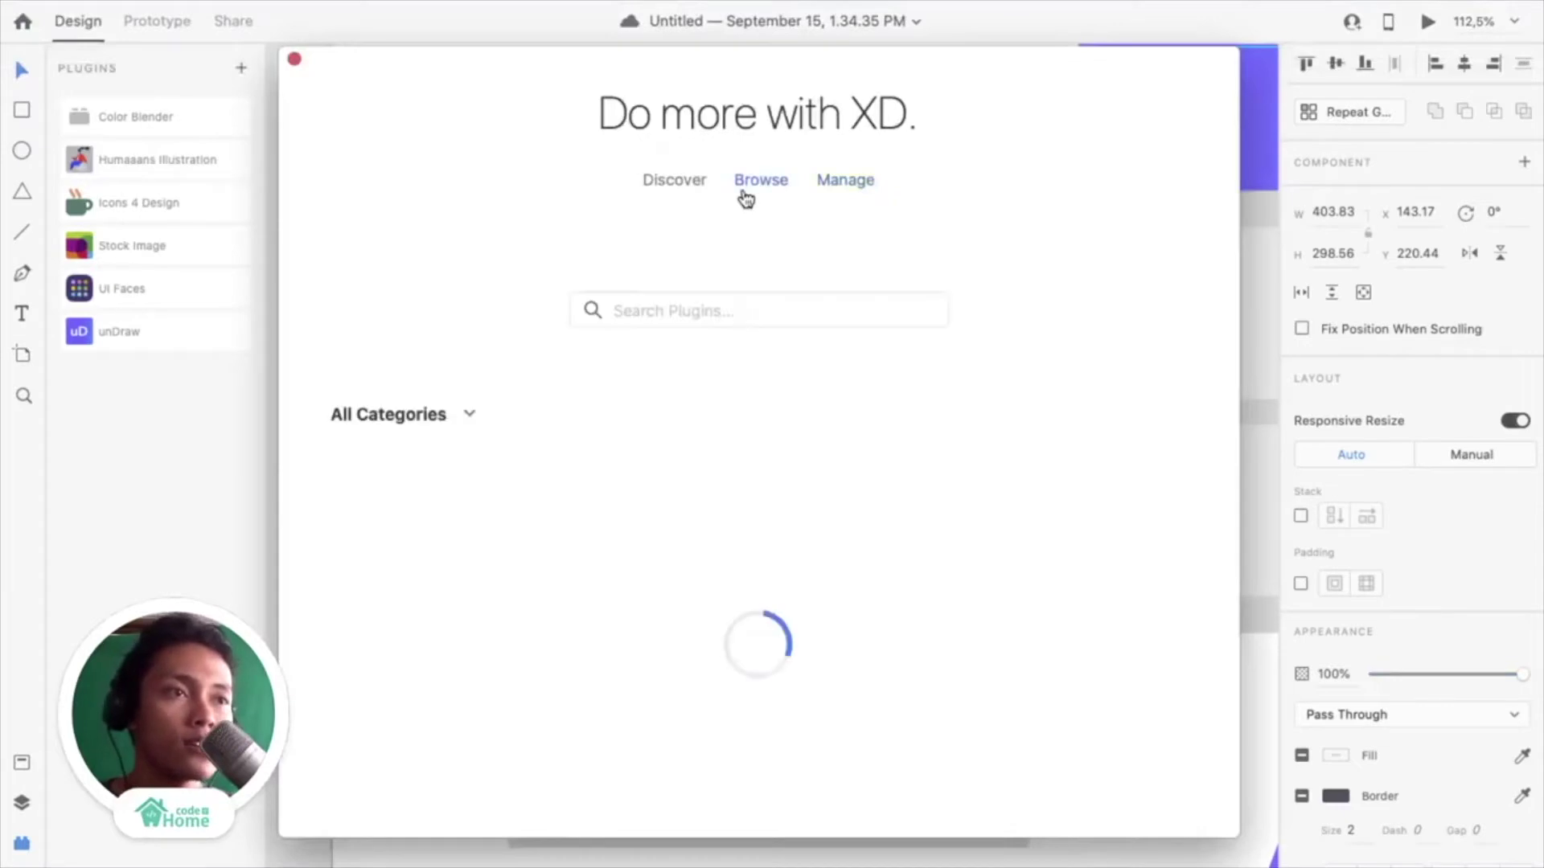
left_click(703, 310)
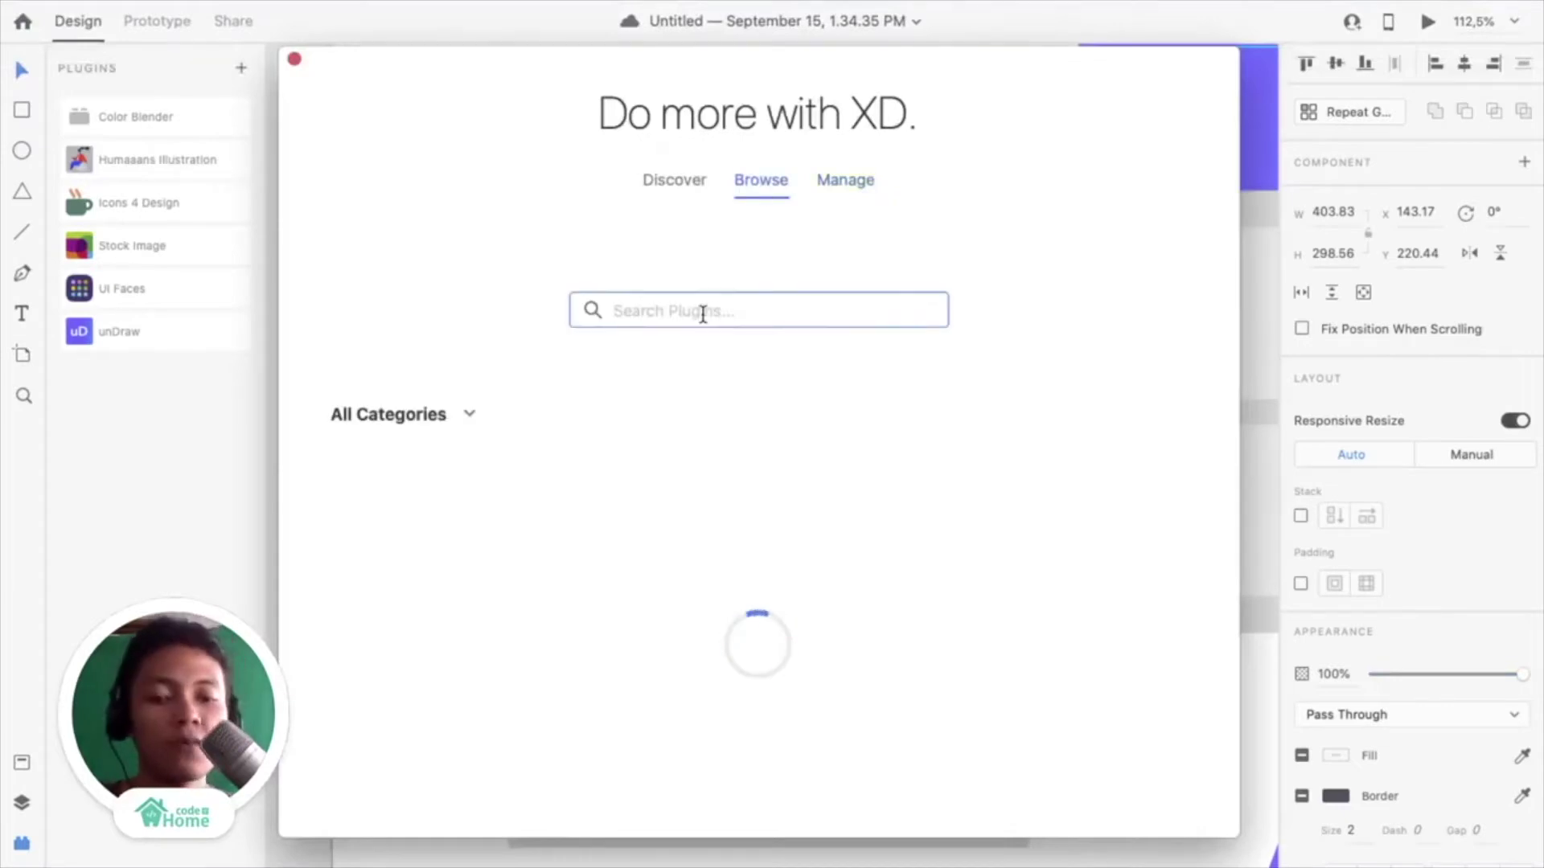
type("undraw")
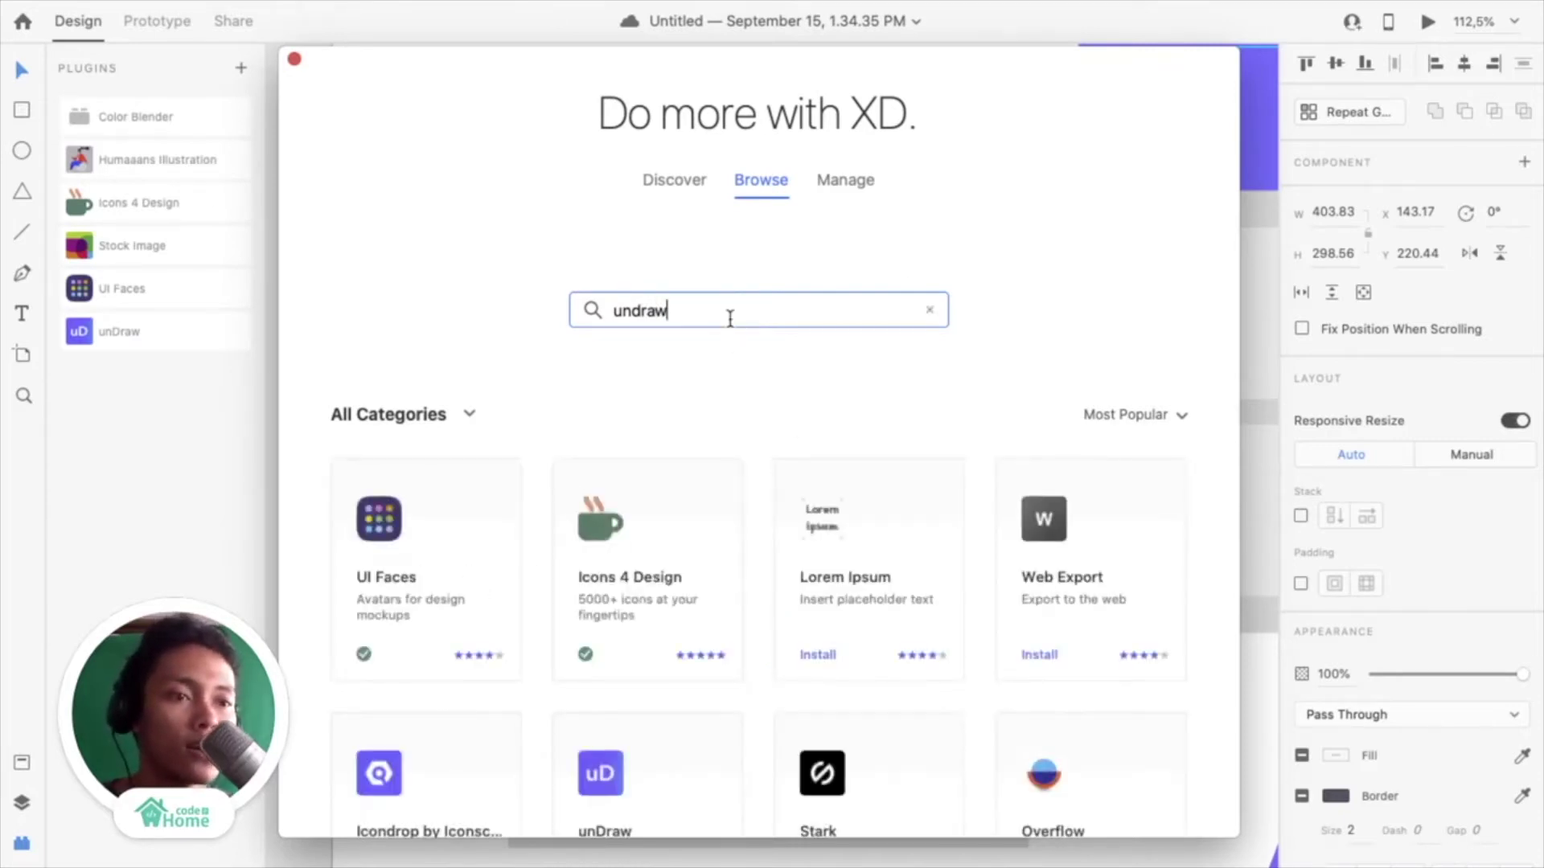
scroll(675, 496, "down", 3)
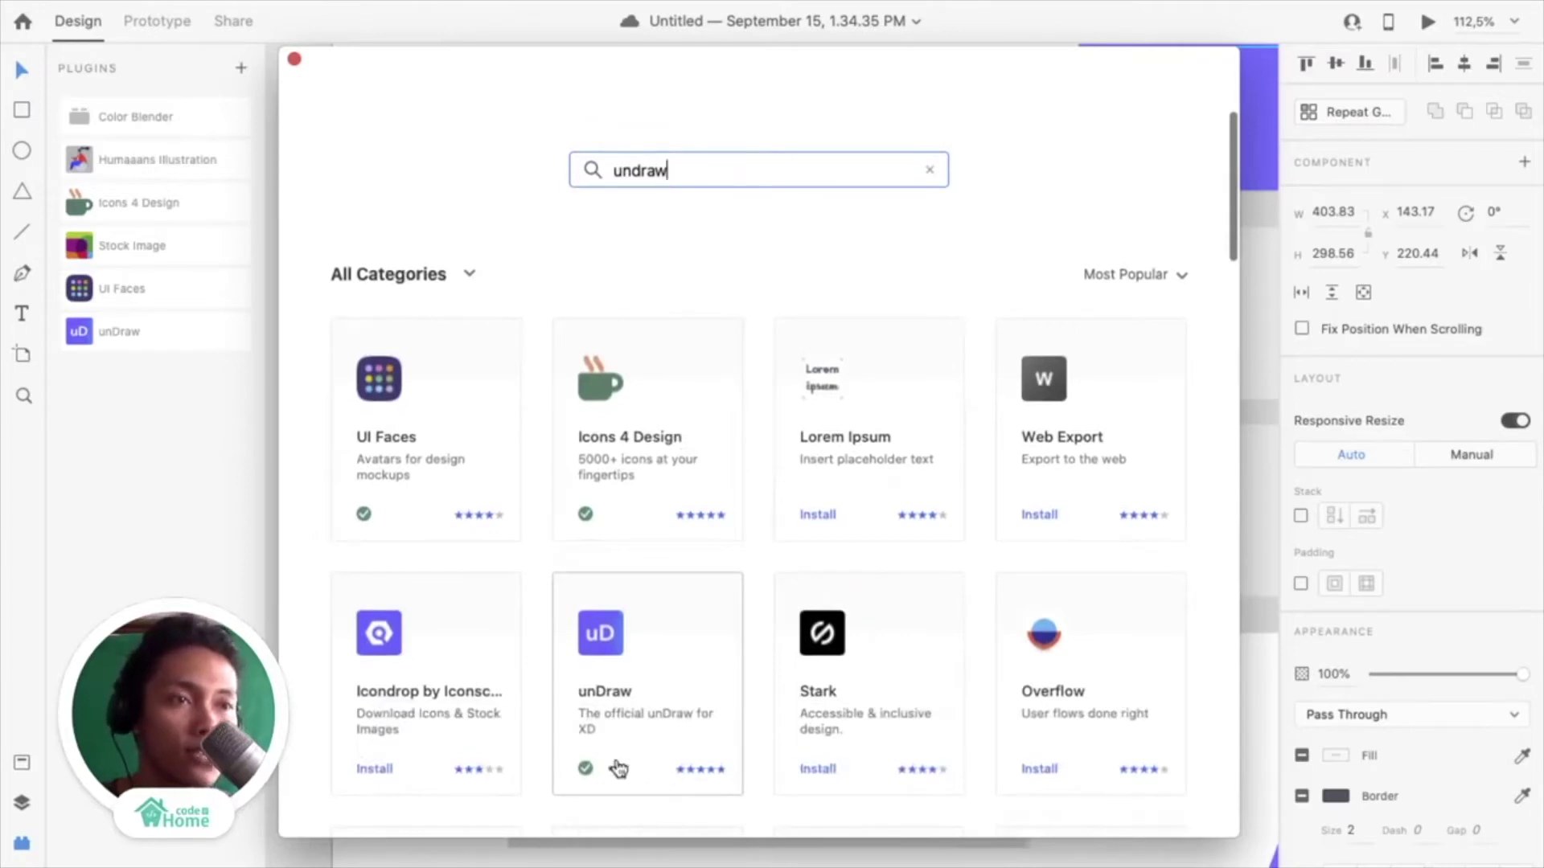
left_click(294, 58)
Delete the grey 409 × 355 placeholder rectangle behind the medical workers illustration
left_click(470, 247)
scroll(475, 316, "up", 3)
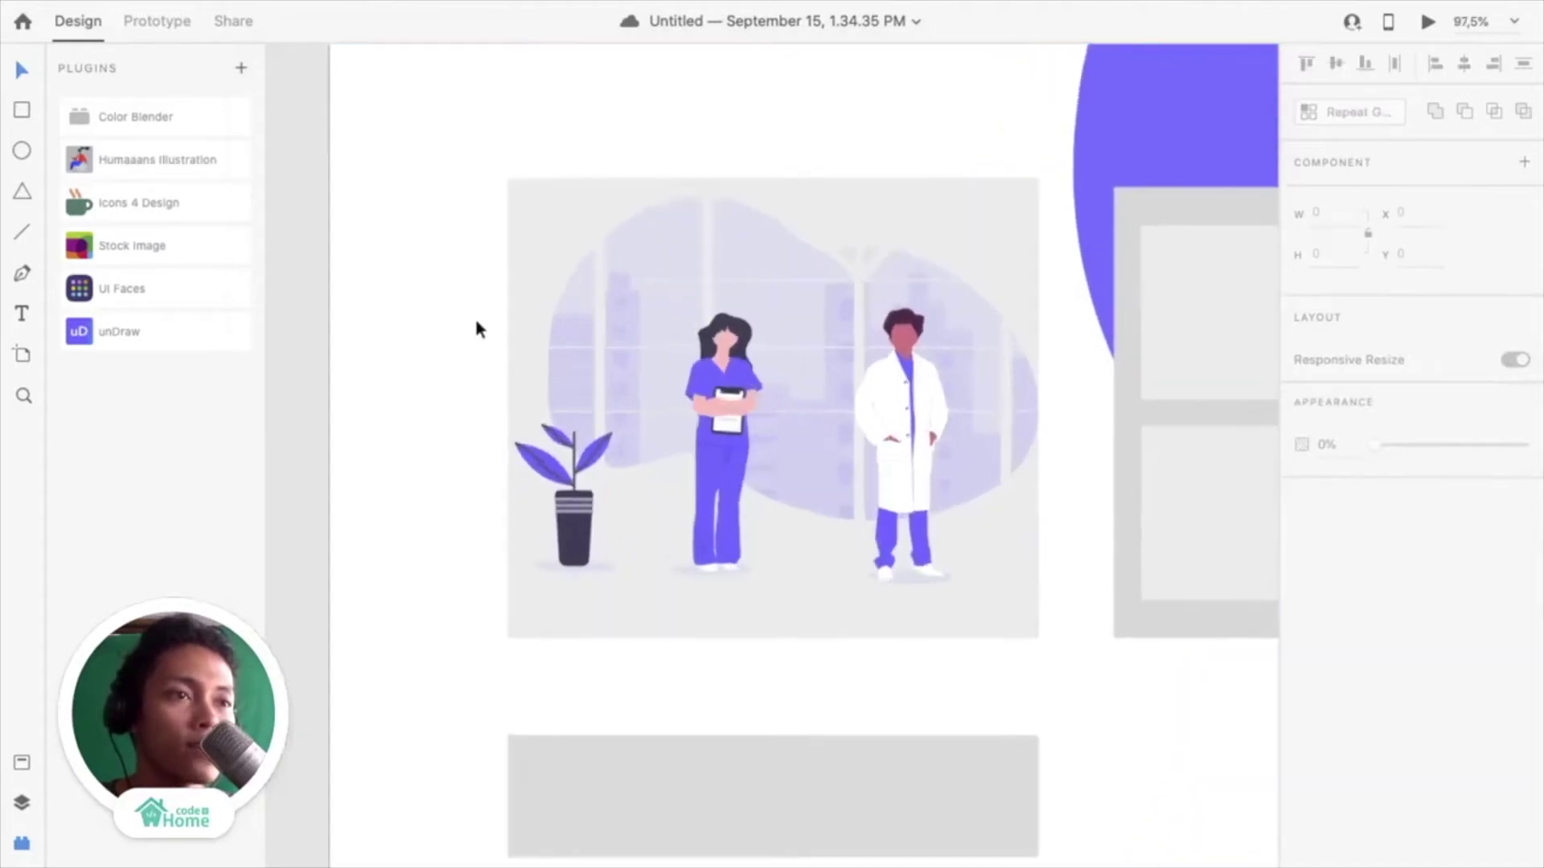
scroll(475, 315, "down", 4)
scroll(475, 315, "up", 2)
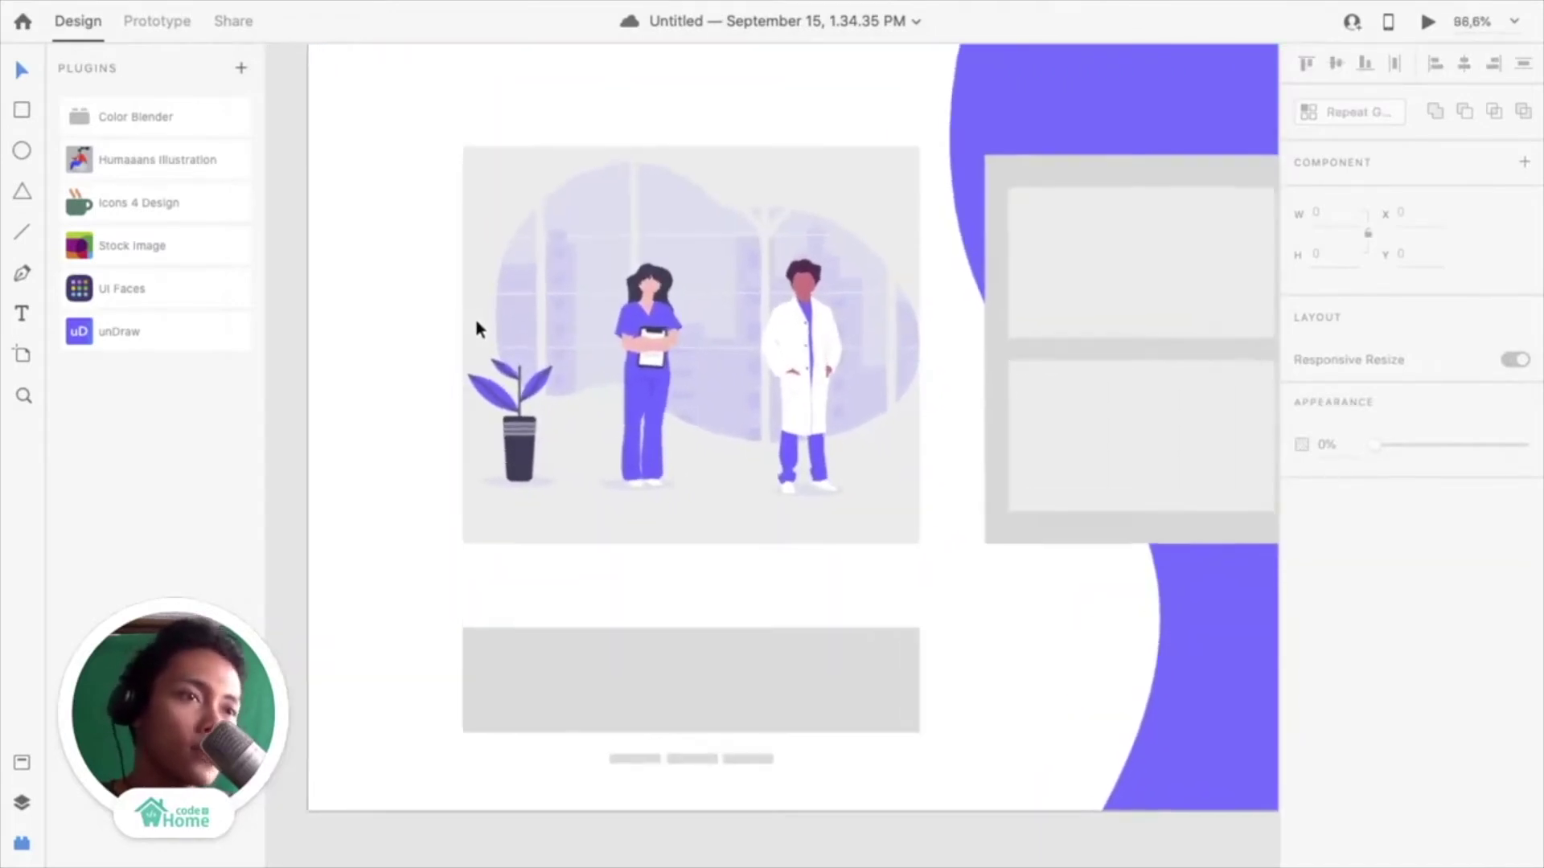
left_click(847, 234)
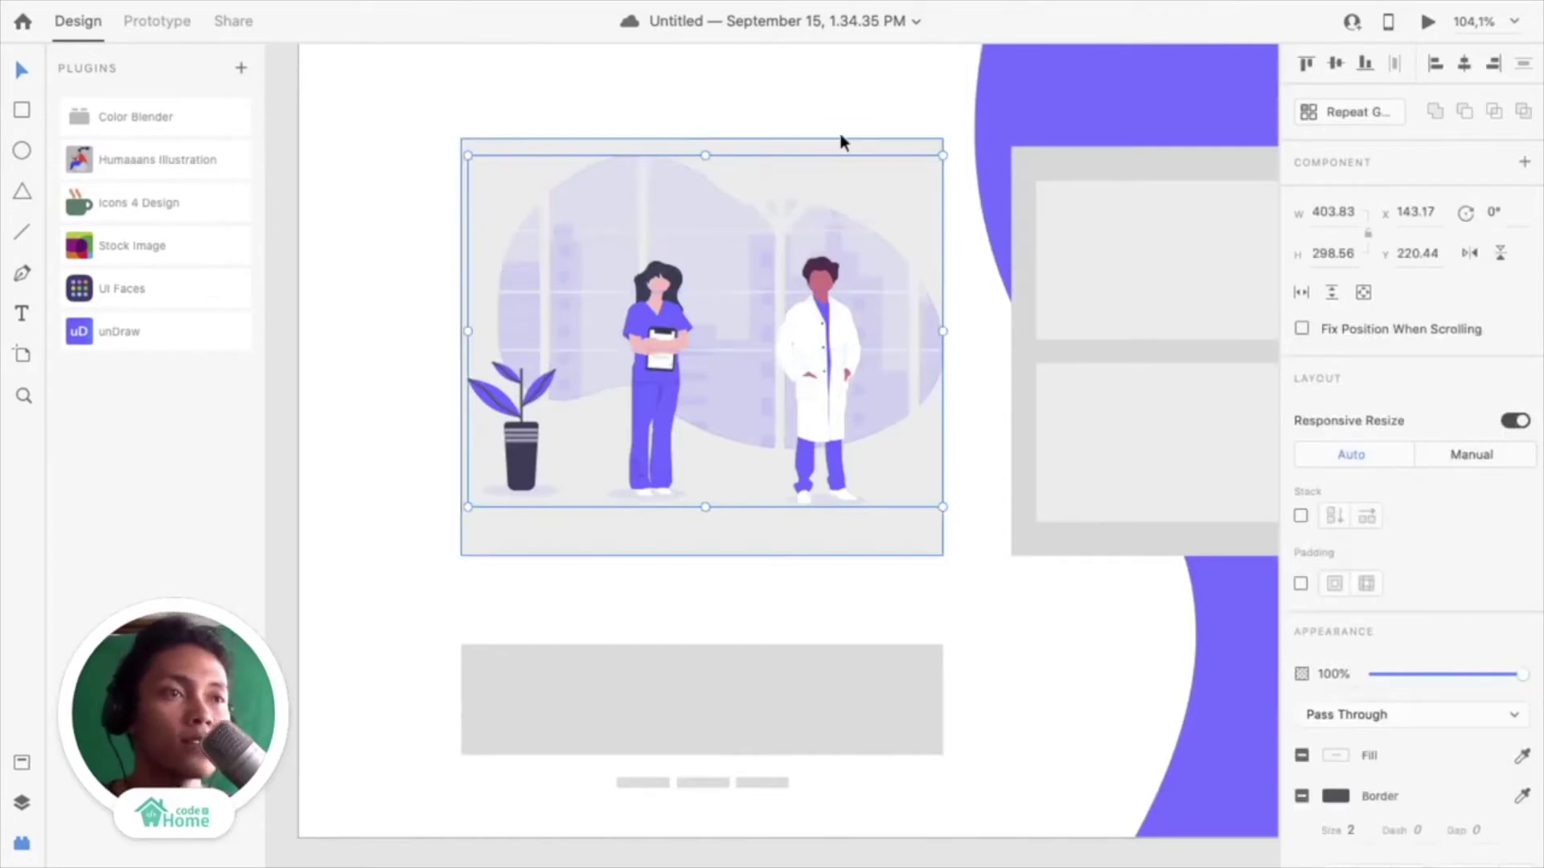
left_click(796, 53)
left_click(910, 158)
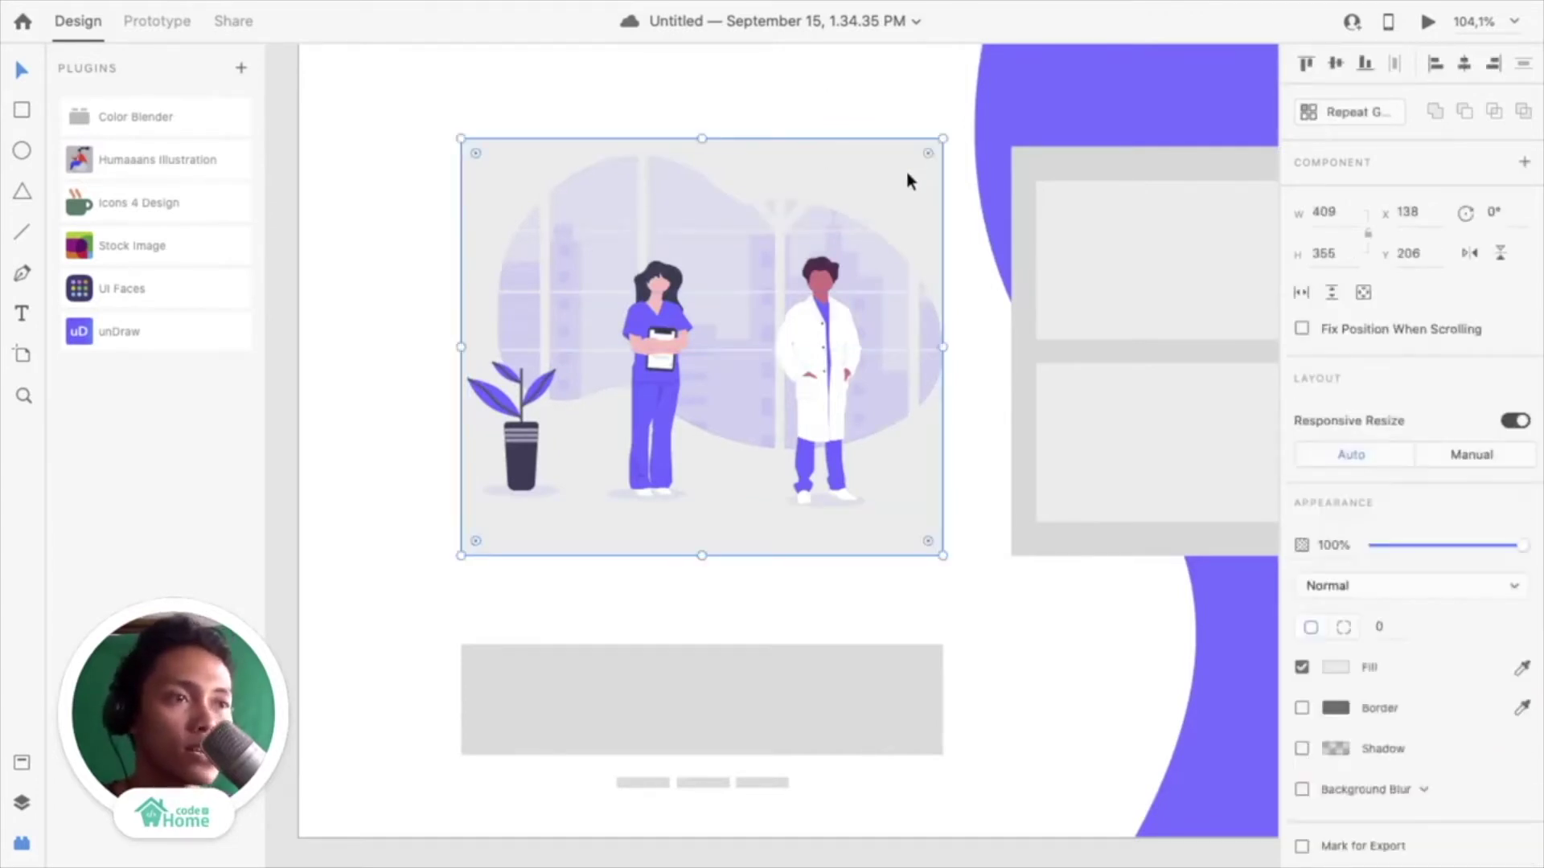
key("Delete")
Duplicate the purple gradient base rectangle of the Image & BG artboard's top banner onto the canvas above that artboard
scroll(952, 385, "down", 5)
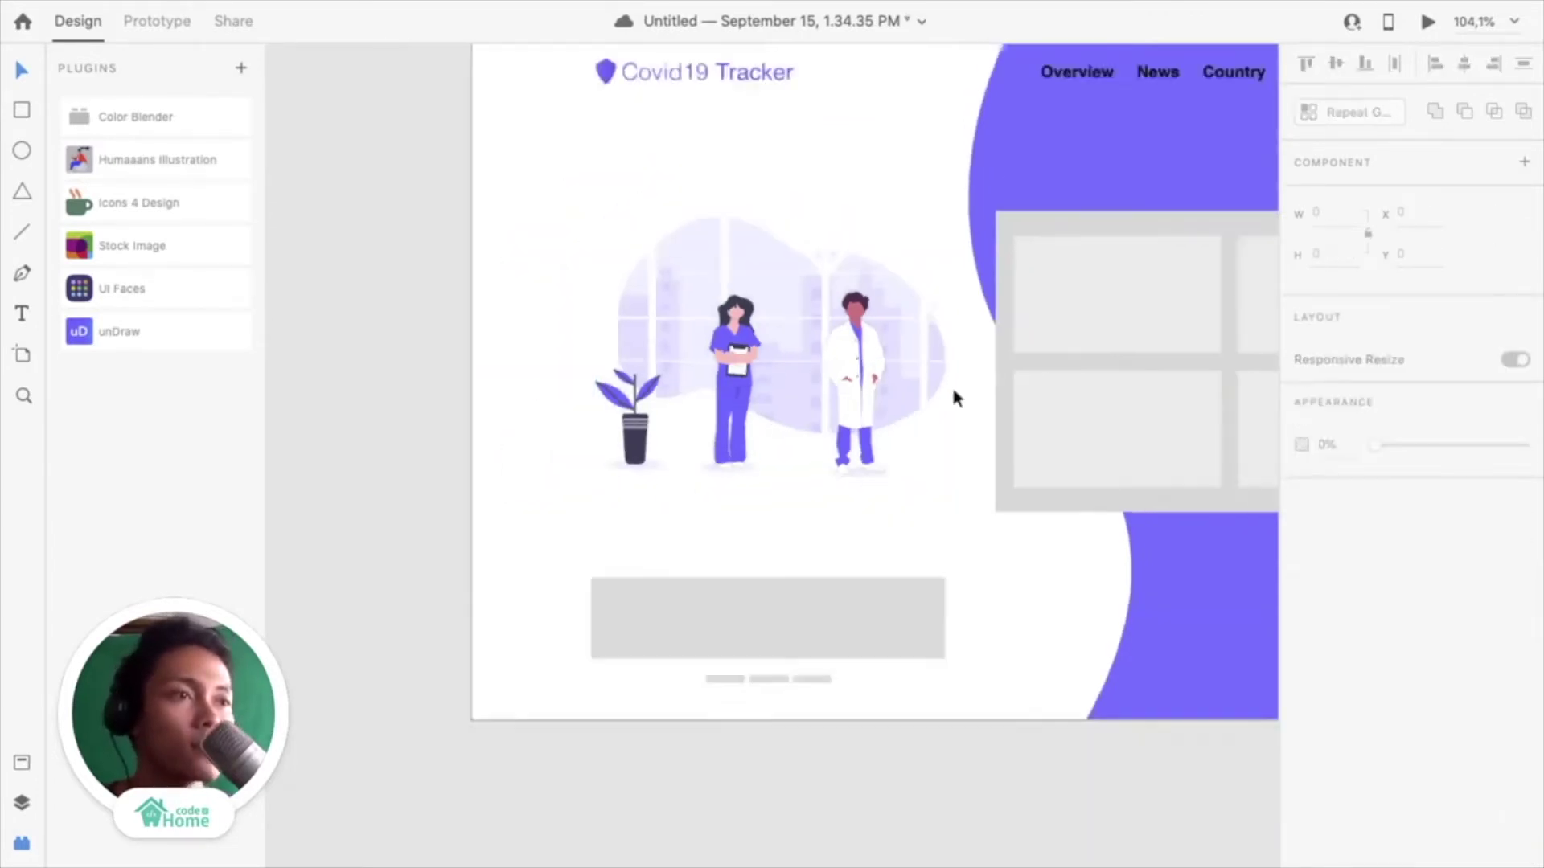
scroll(848, 500, "up", 5)
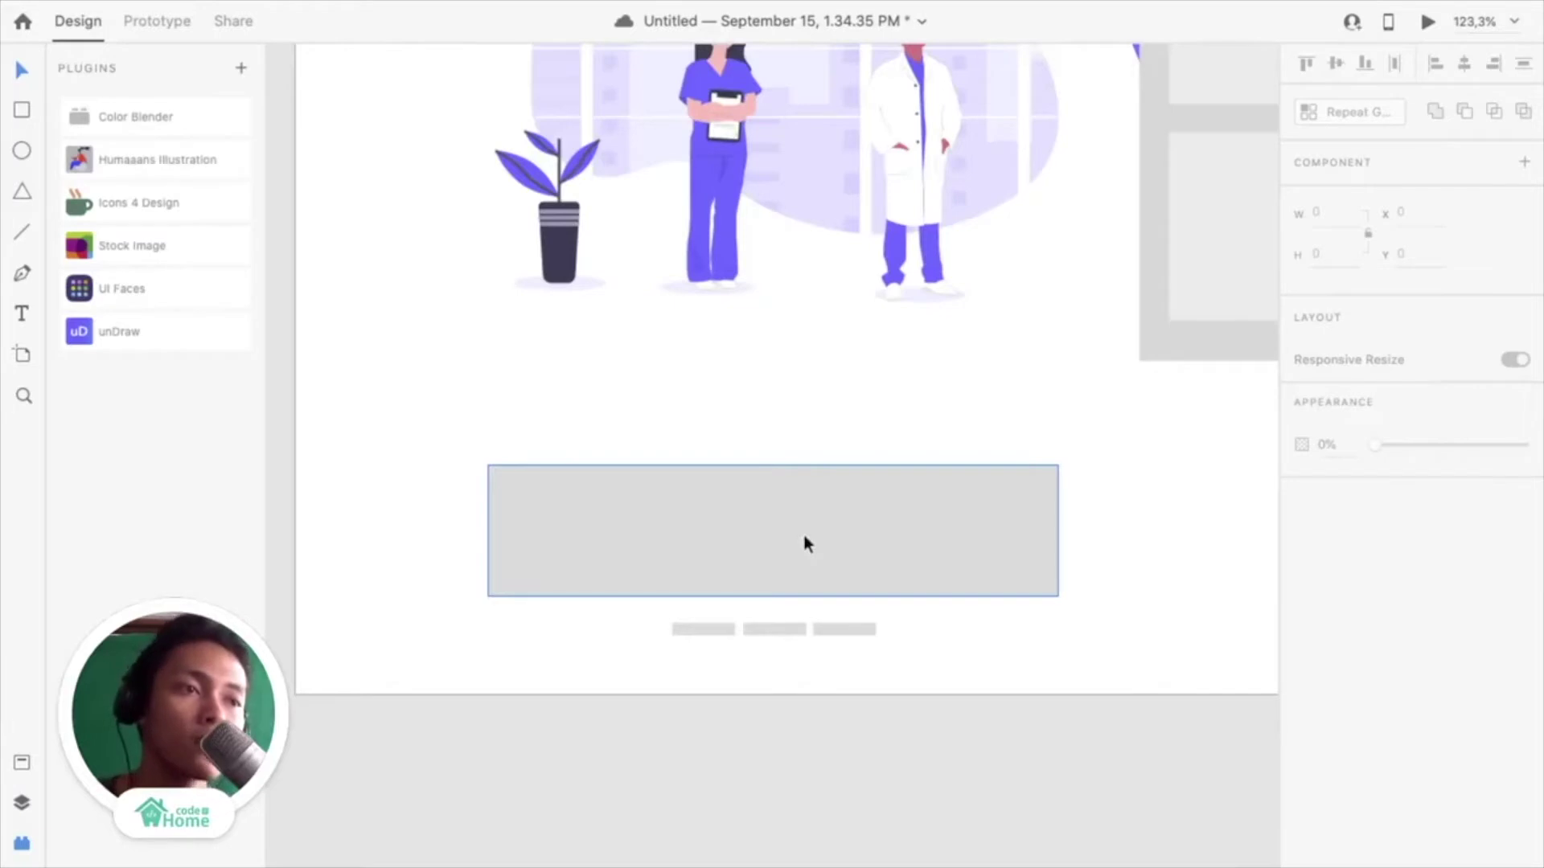
scroll(752, 546, "down", 5)
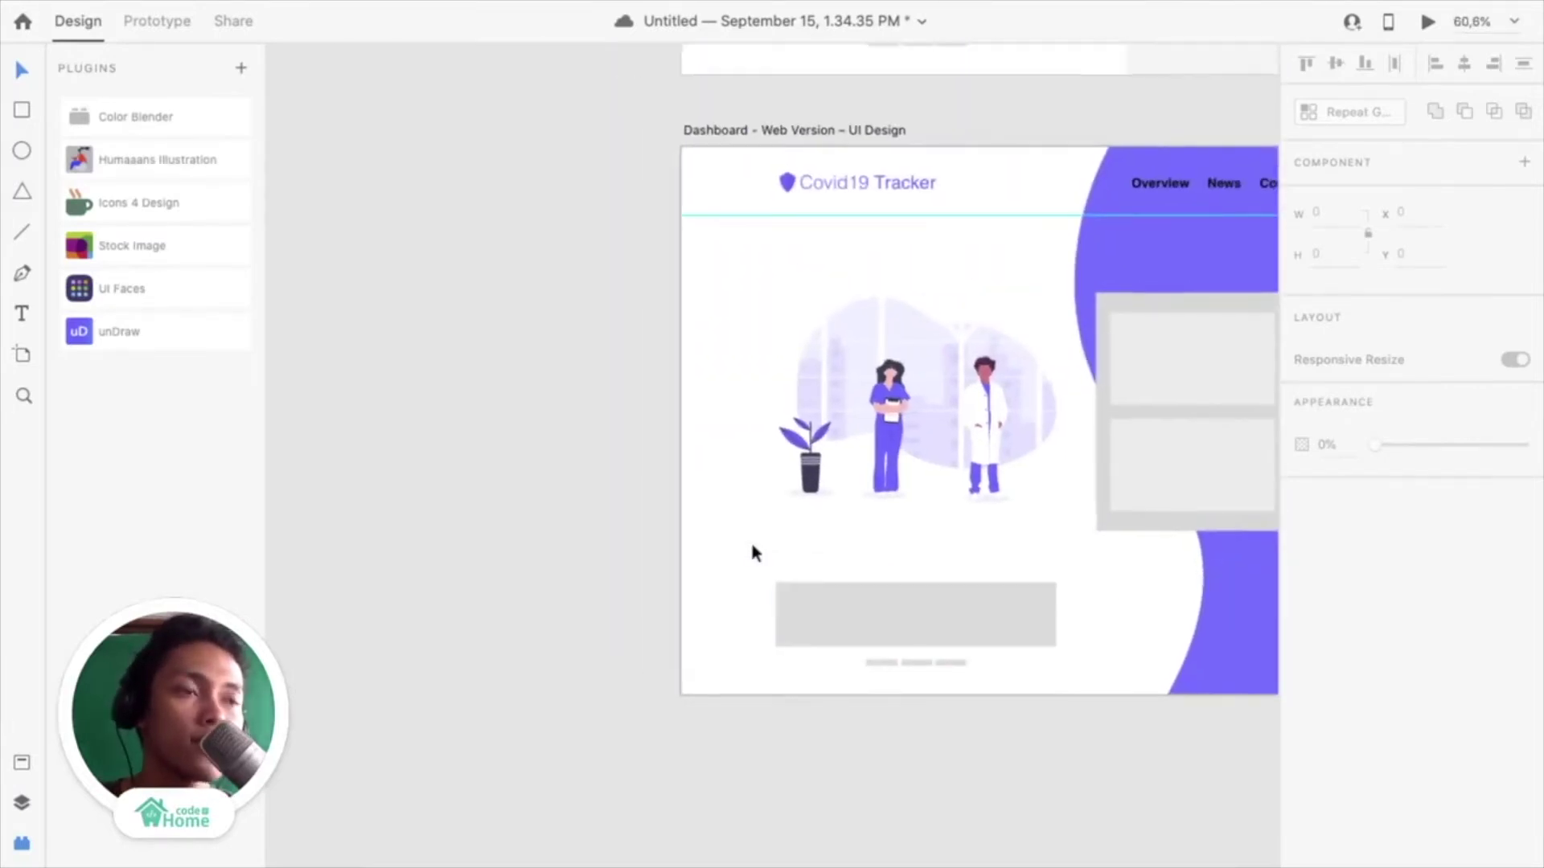
scroll(751, 553, "left", 15)
scroll(752, 554, "up", 6)
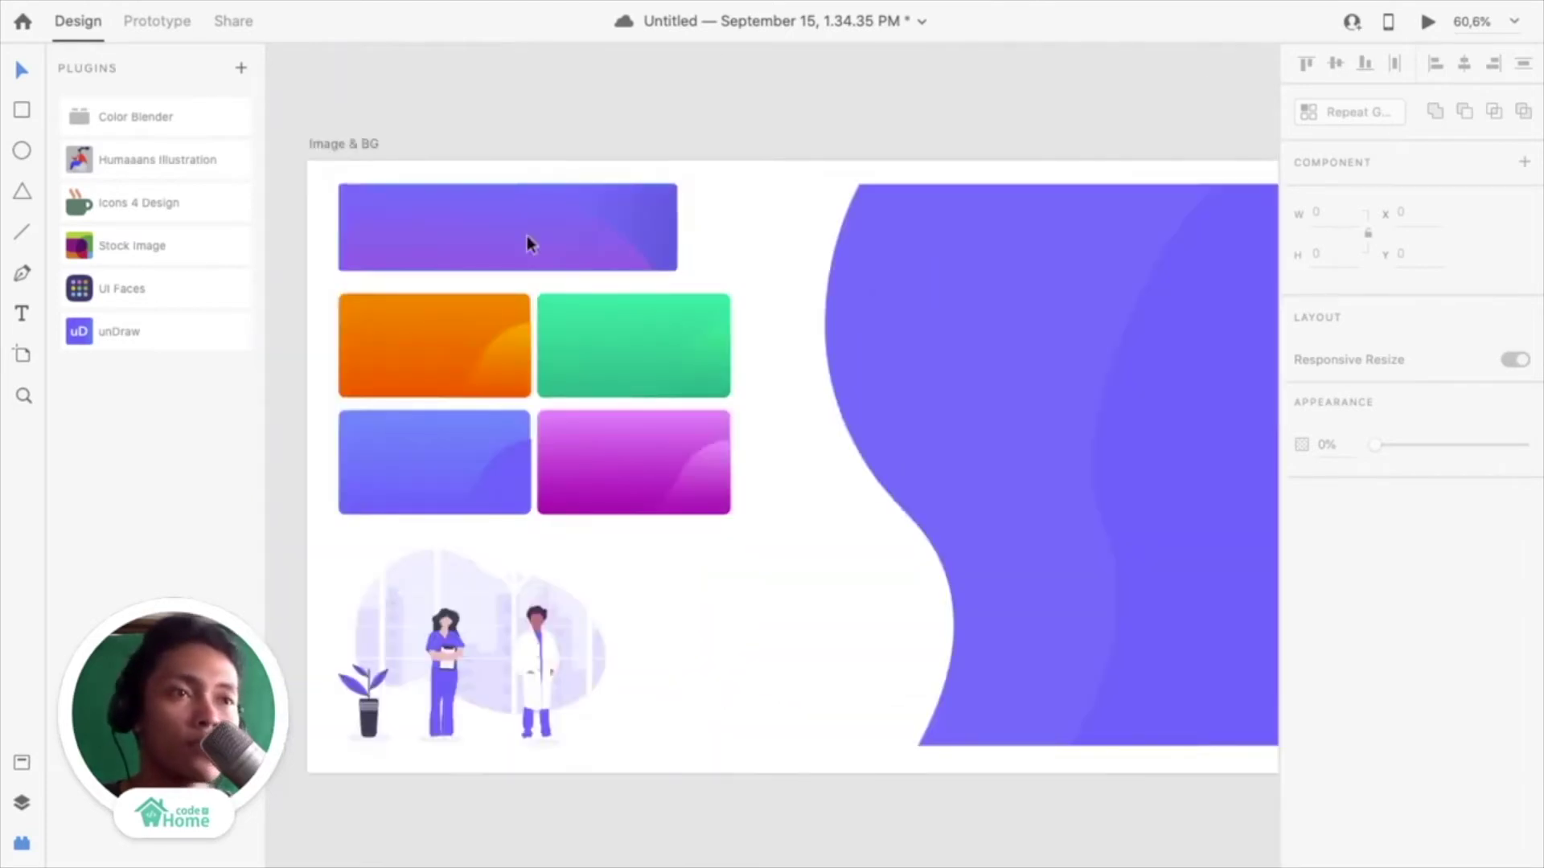
scroll(527, 241, "up", 5)
left_click(558, 251)
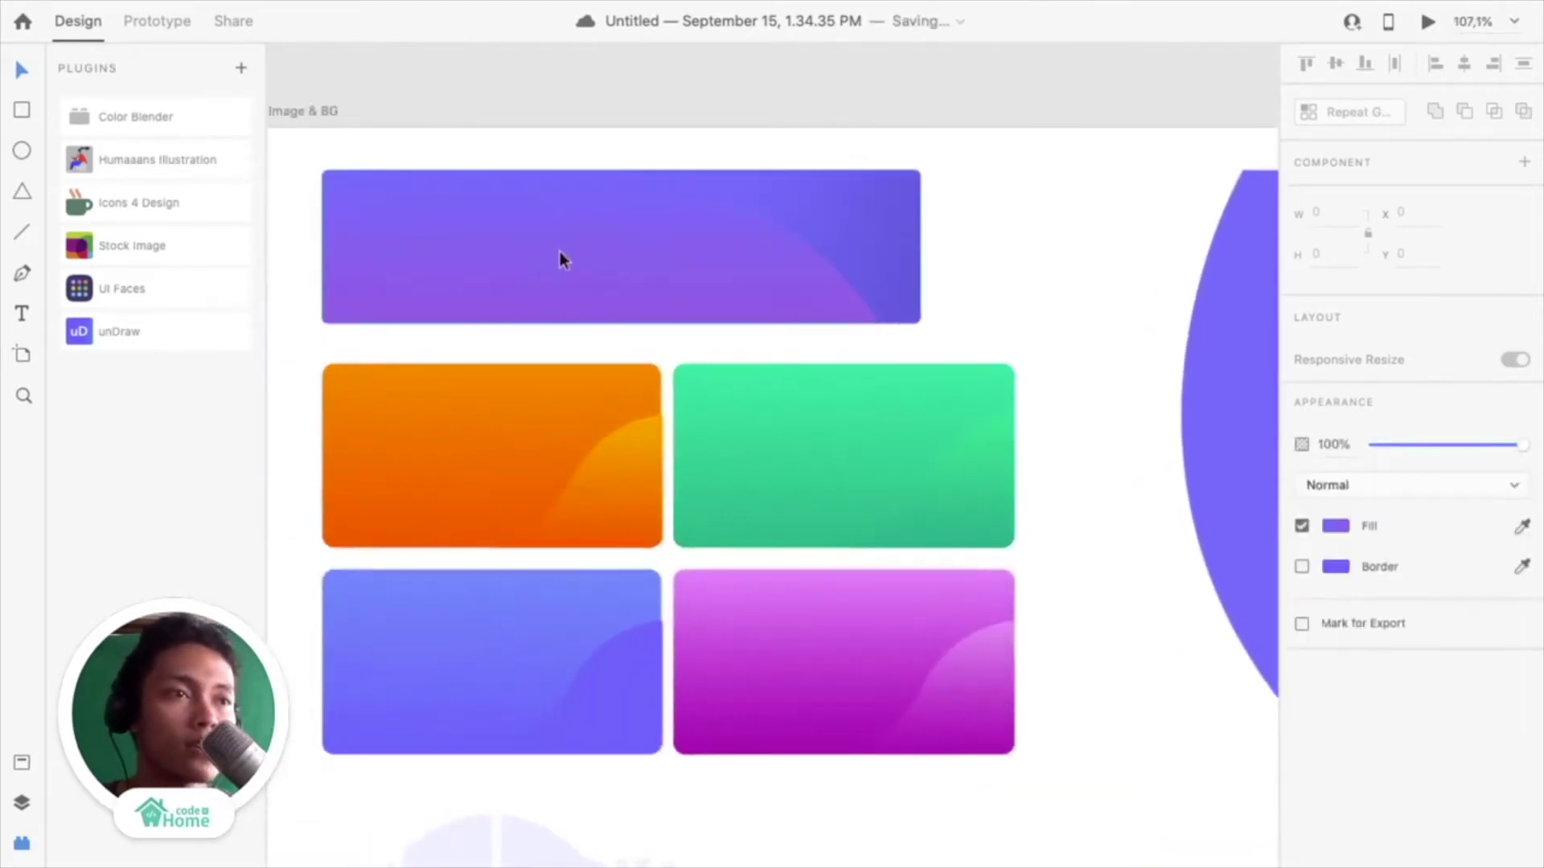
scroll(876, 228, "down", 5)
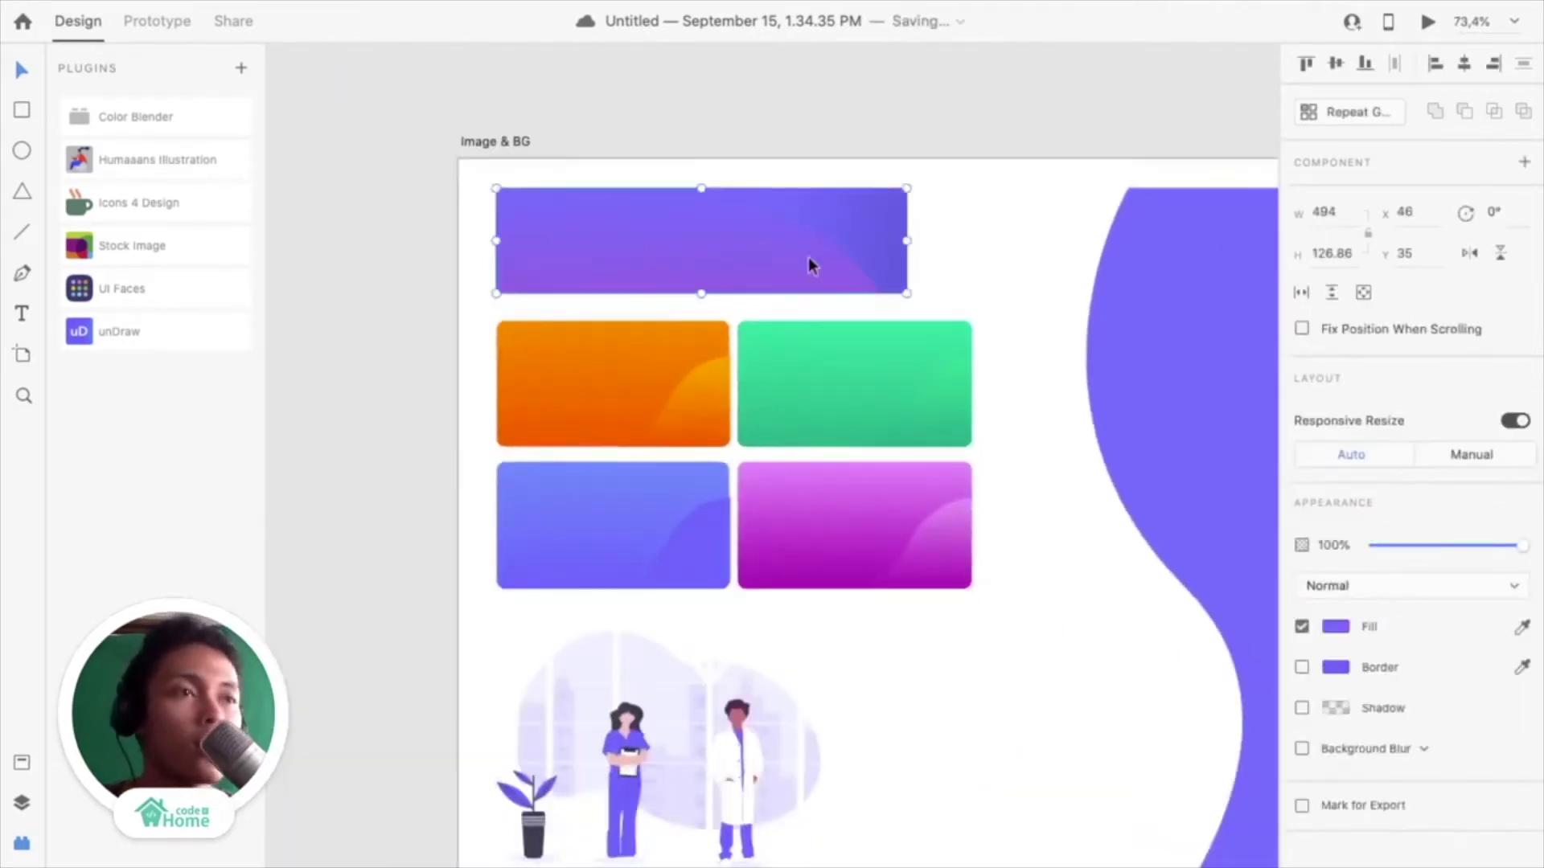
left_click_drag(784, 355, 783, 315)
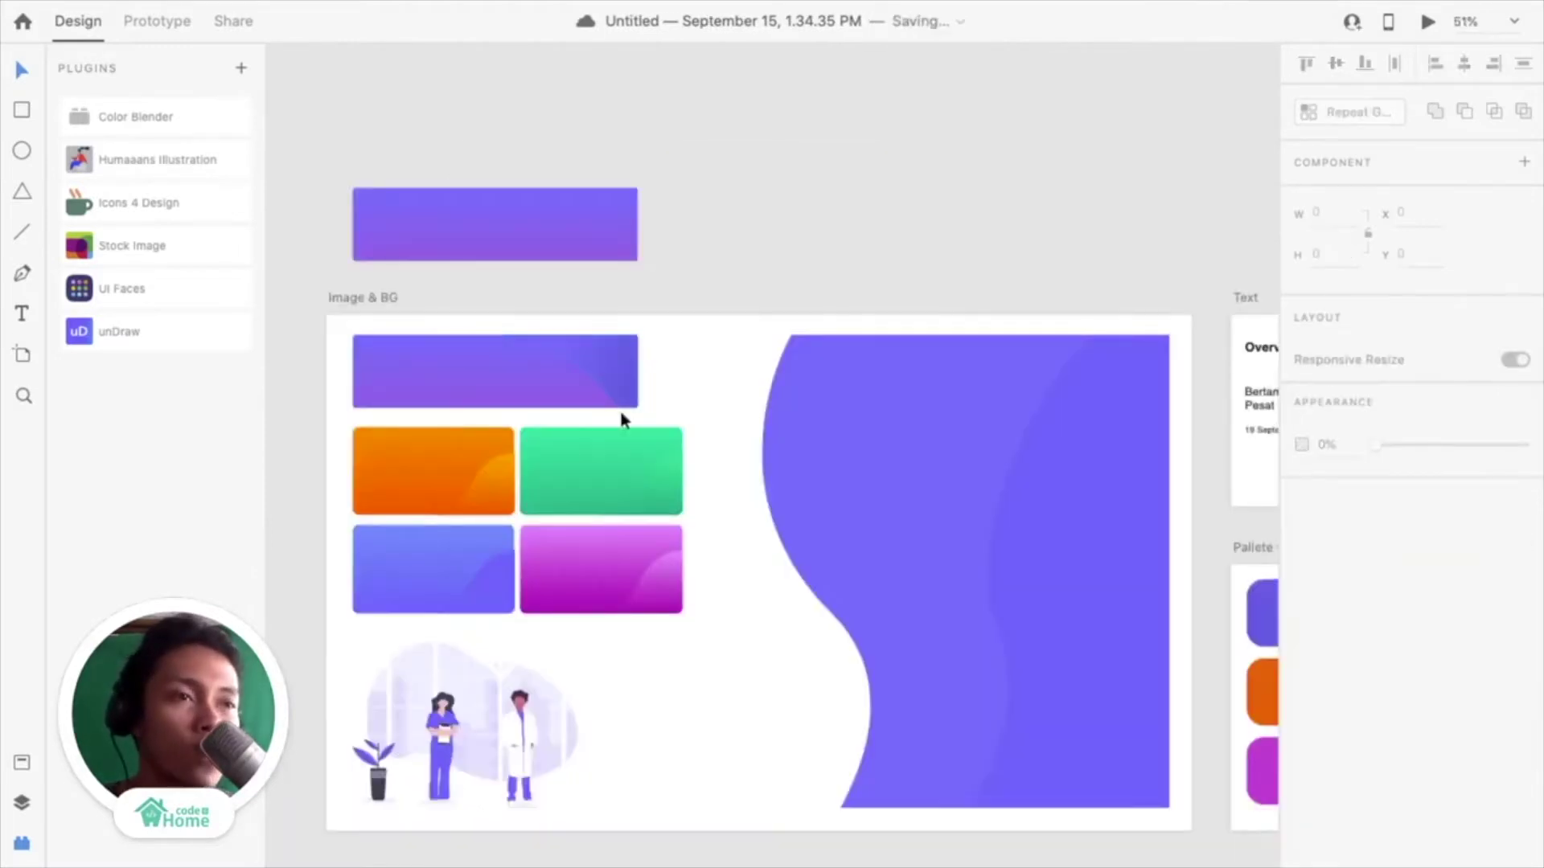
scroll(621, 417, "down", 3)
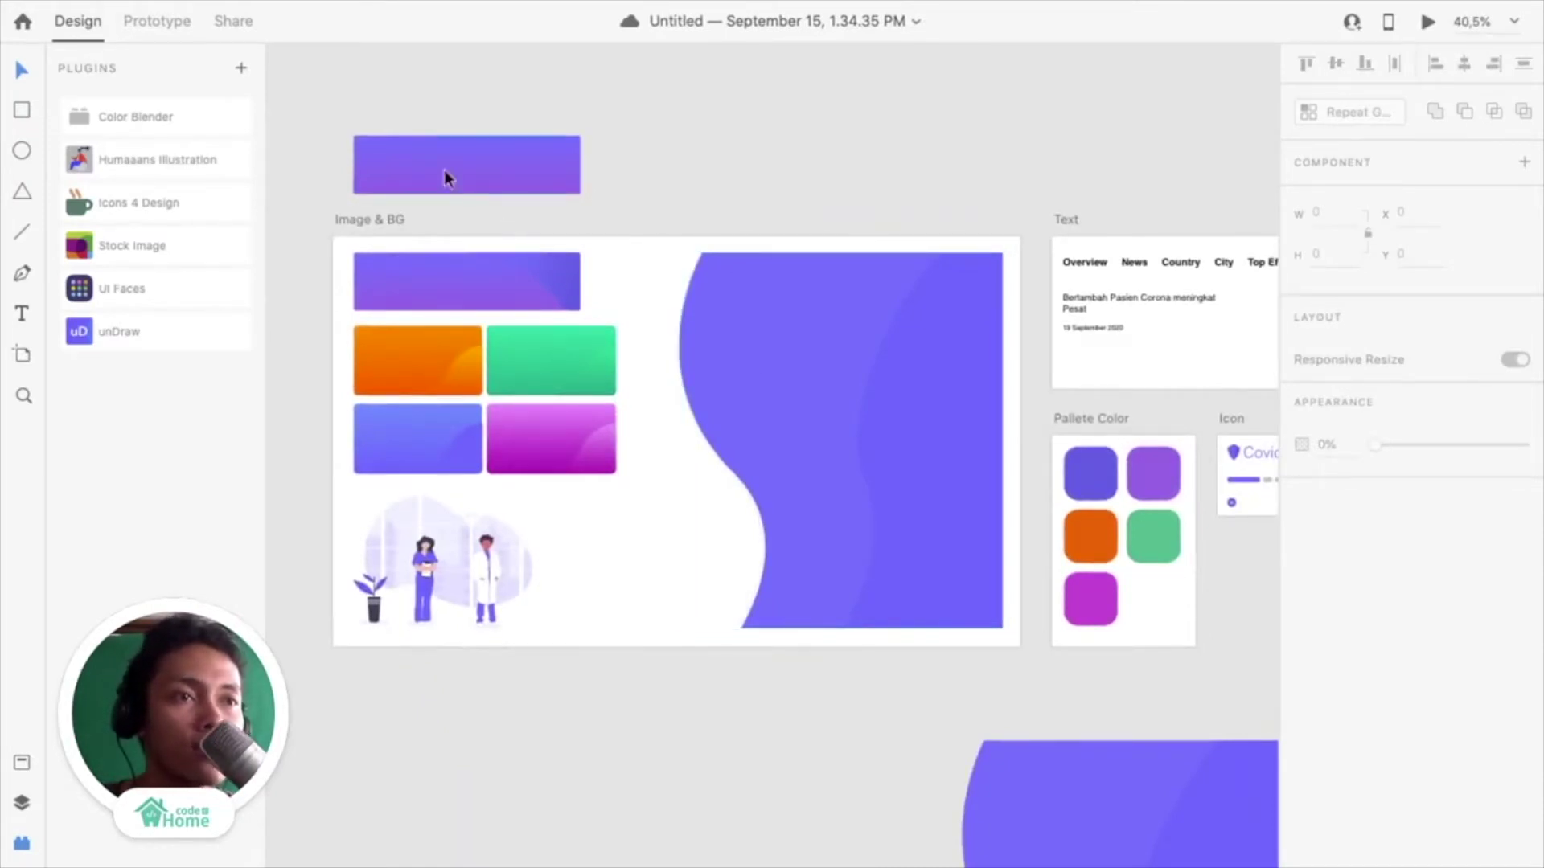
Replace the plain gradient copy above the Image & BG artboard with a copy of the complete top banner
scroll(930, 319, "right", 1)
scroll(931, 318, "up", 2)
scroll(930, 318, "left", 3)
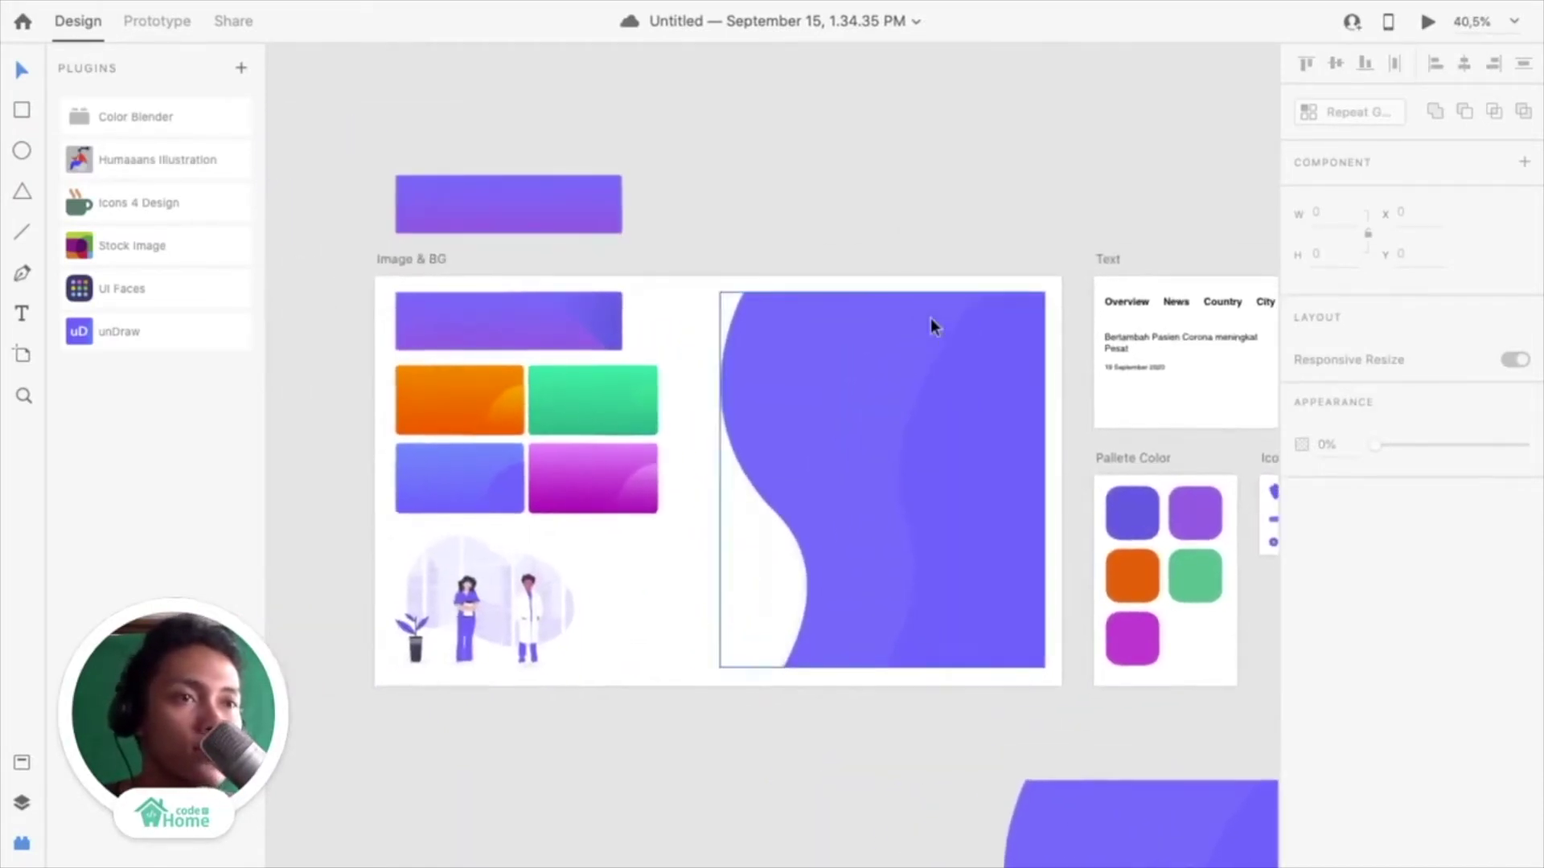
scroll(690, 191, "up", 3)
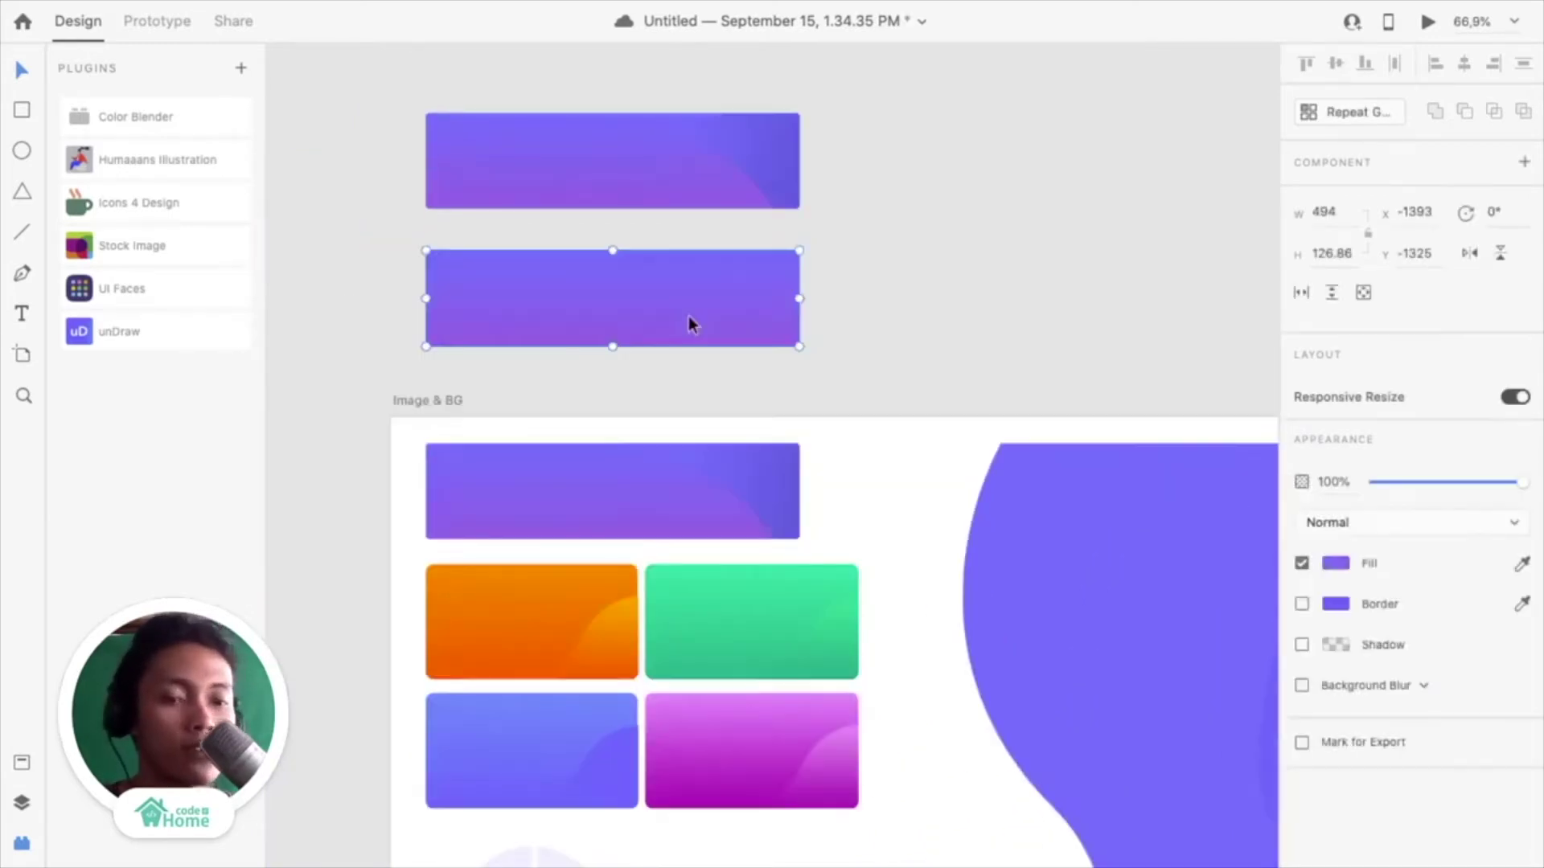
key("Delete")
scroll(660, 195, "up", 4)
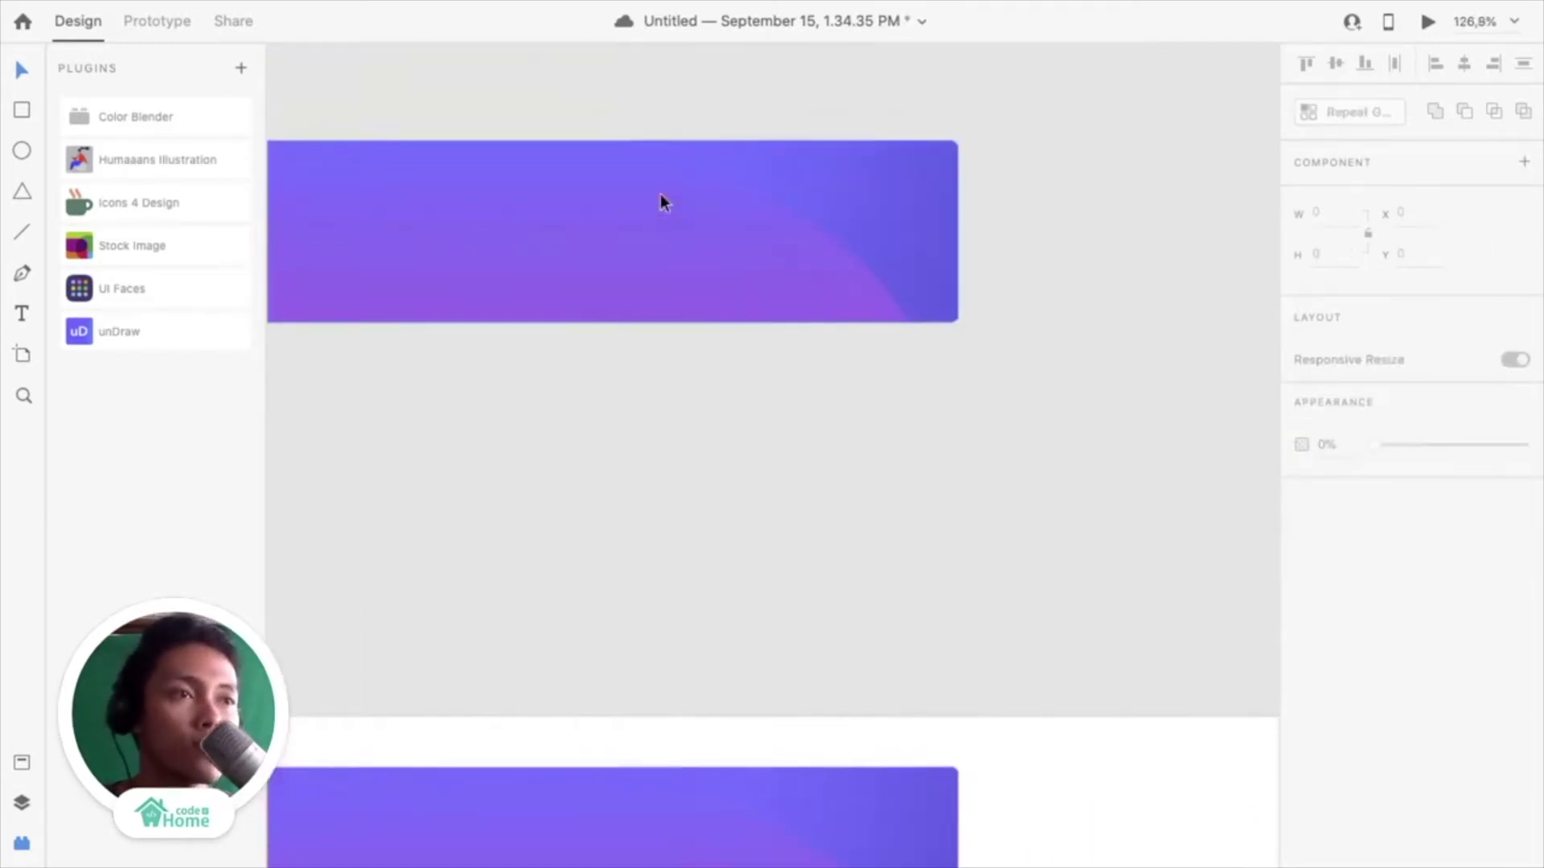
Move the darker curved shape out of the banner copy to just above its gradient base rectangle
left_click(664, 286)
scroll(802, 324, "down", 2)
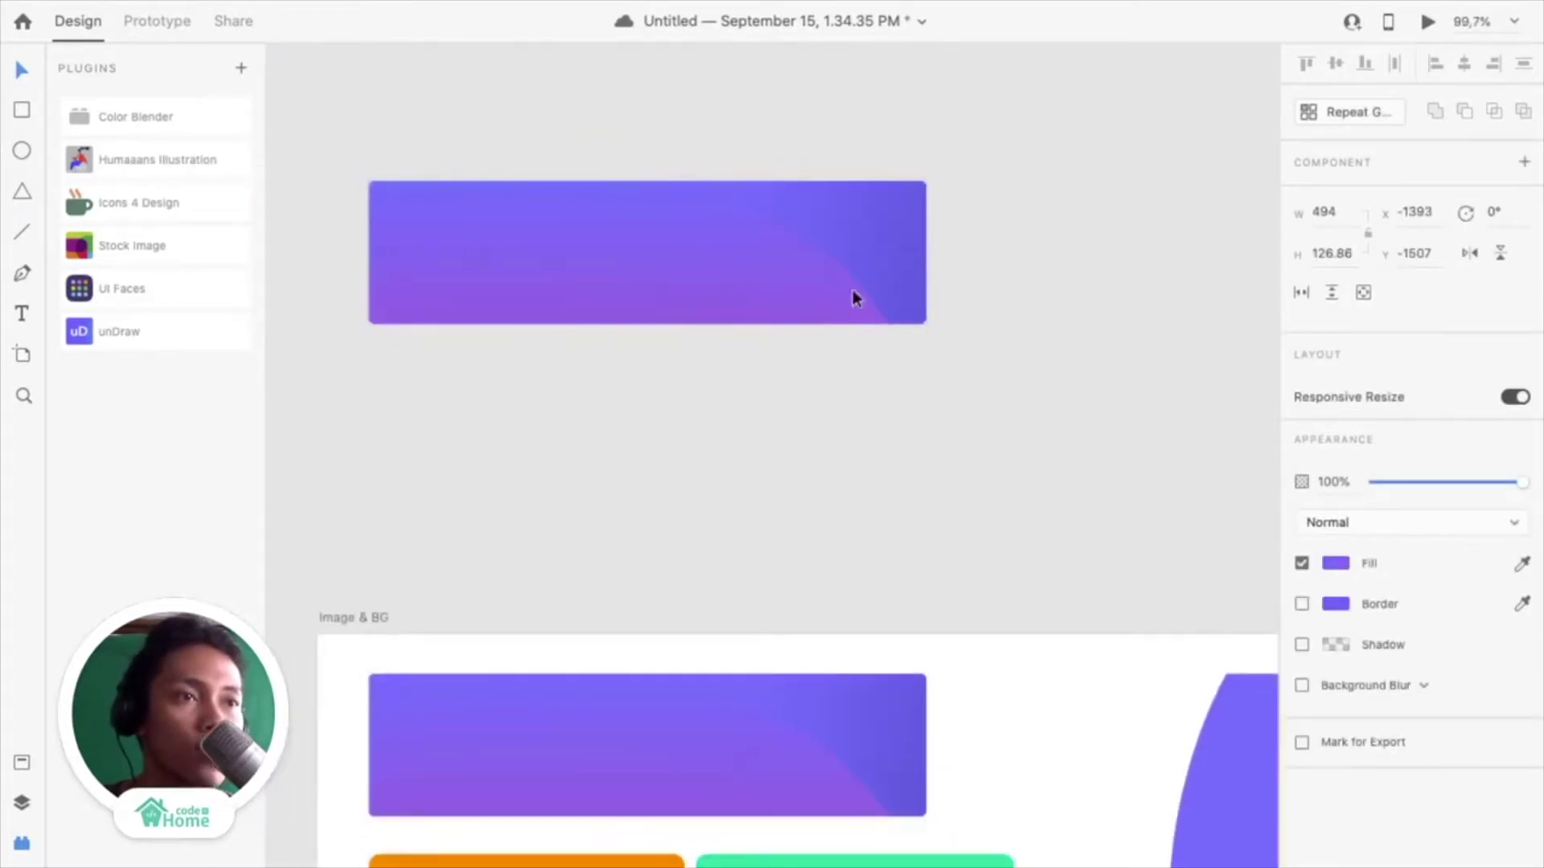
left_click_drag(846, 251, 875, 148)
left_click(758, 317)
left_click(908, 149)
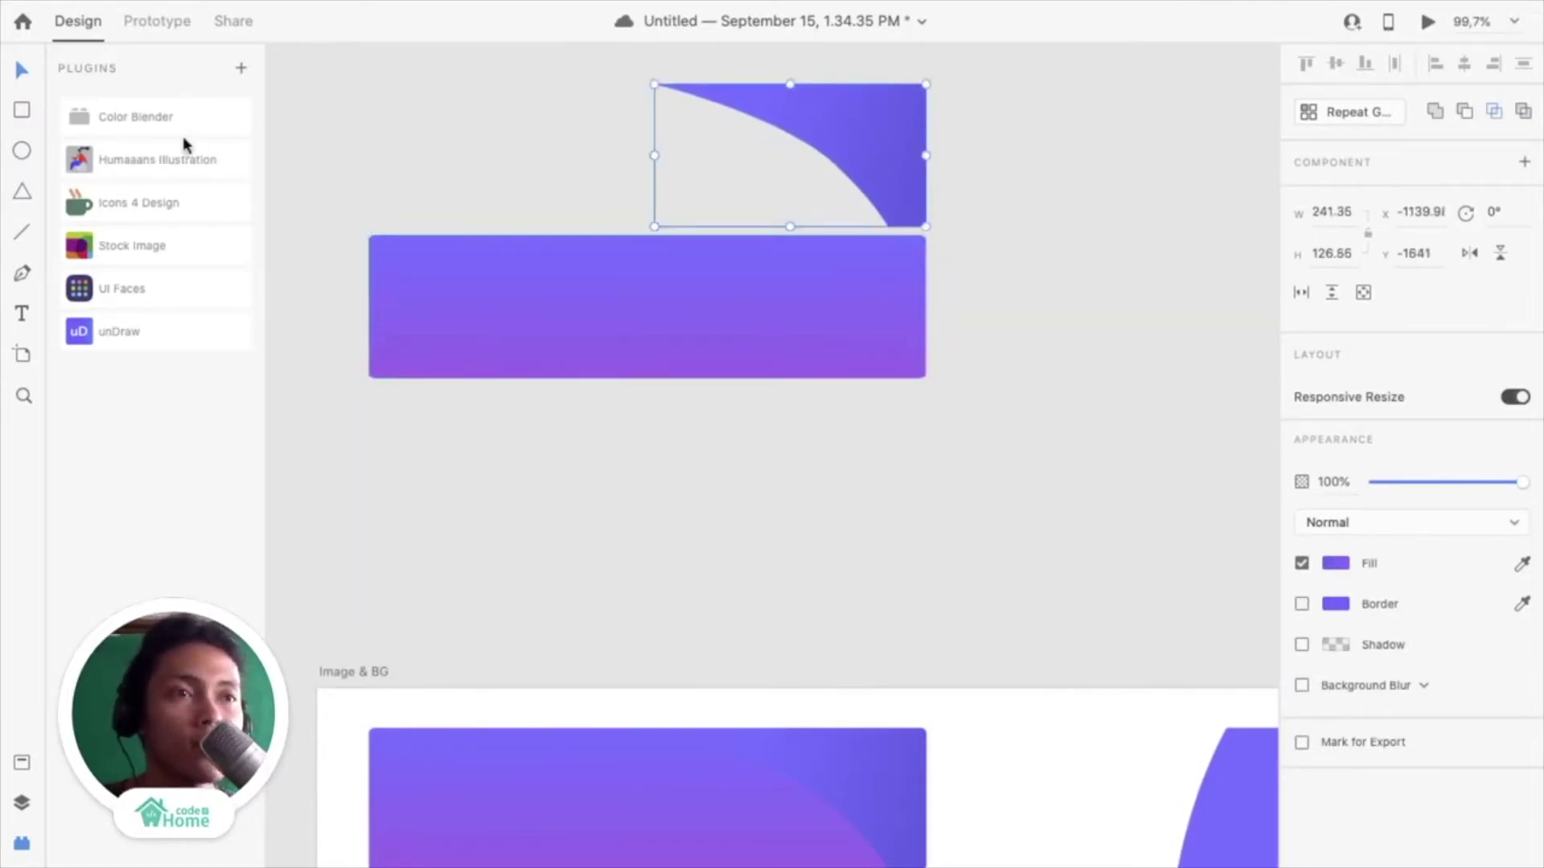
Draw a closed Pen path of about 348 × 223 with a curved inner edge, covering the right part of the gradient rectangle
left_click(23, 274)
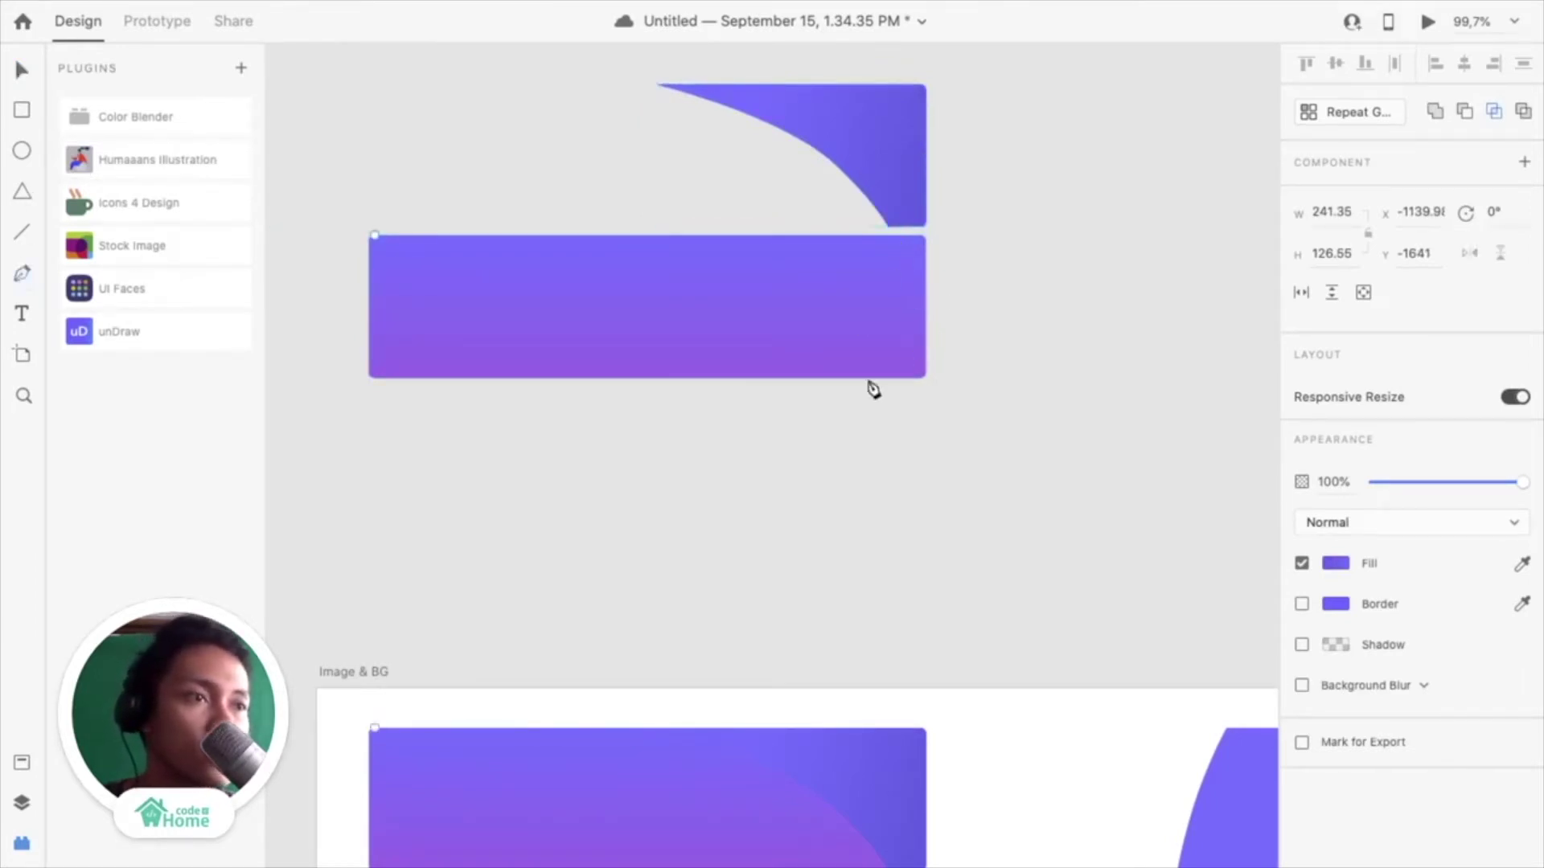
left_click(803, 377)
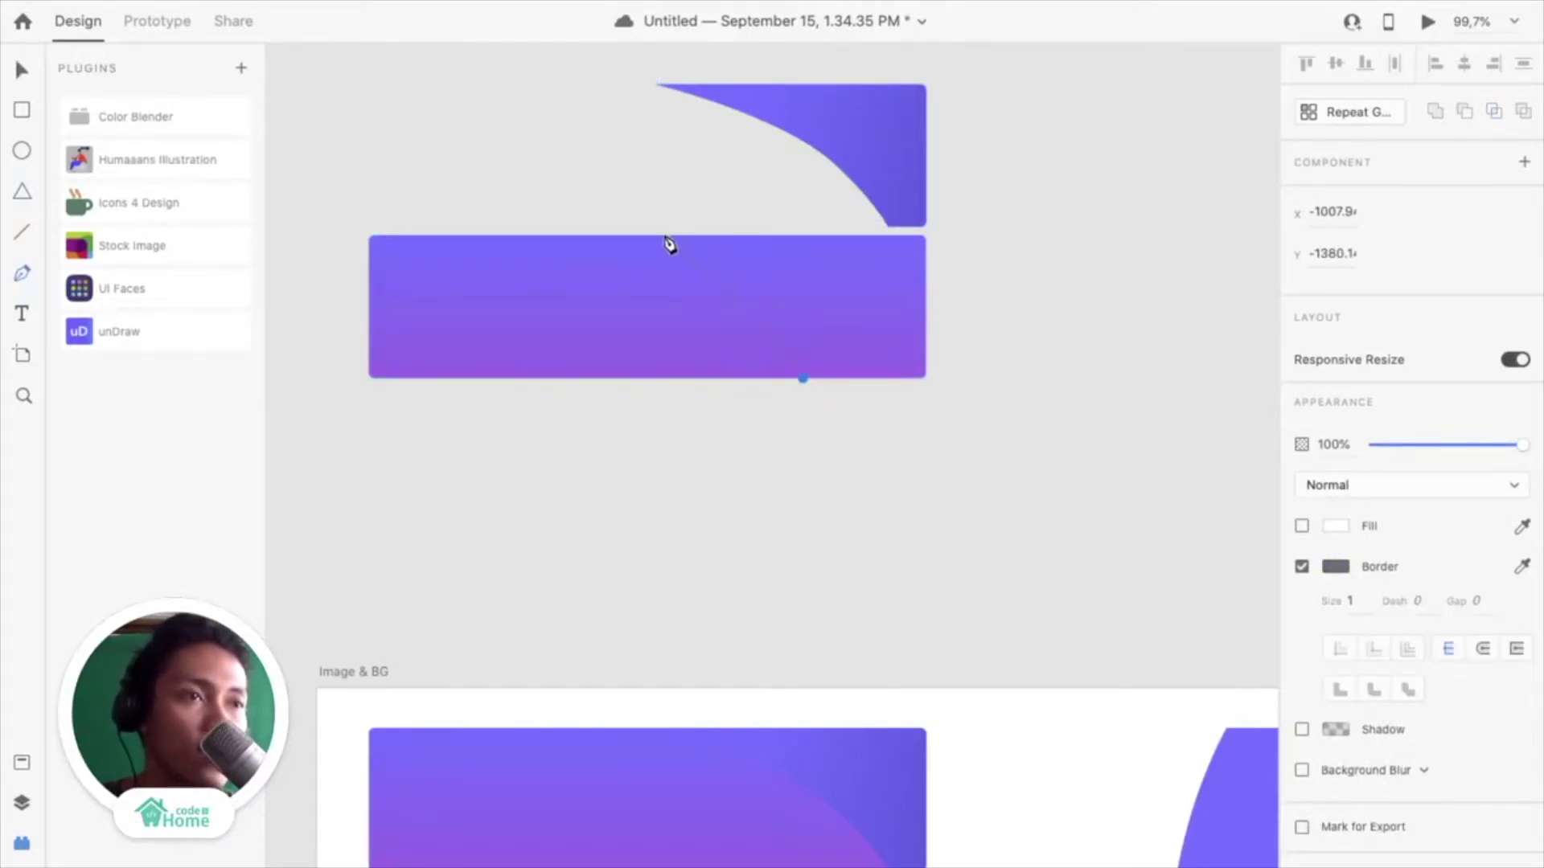
left_click_drag(665, 236, 539, 227)
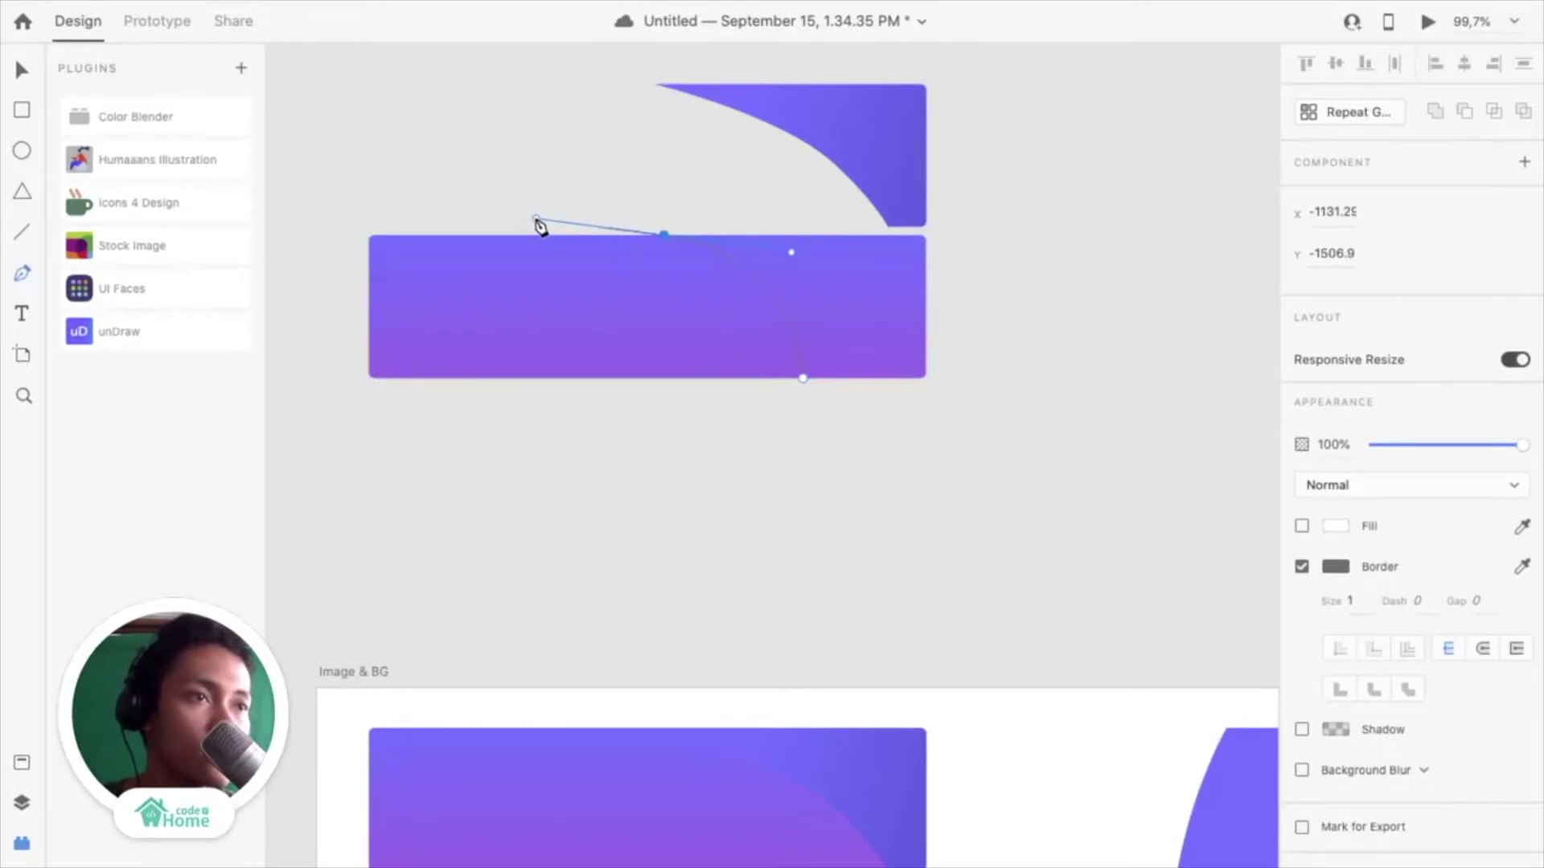
left_click(711, 178)
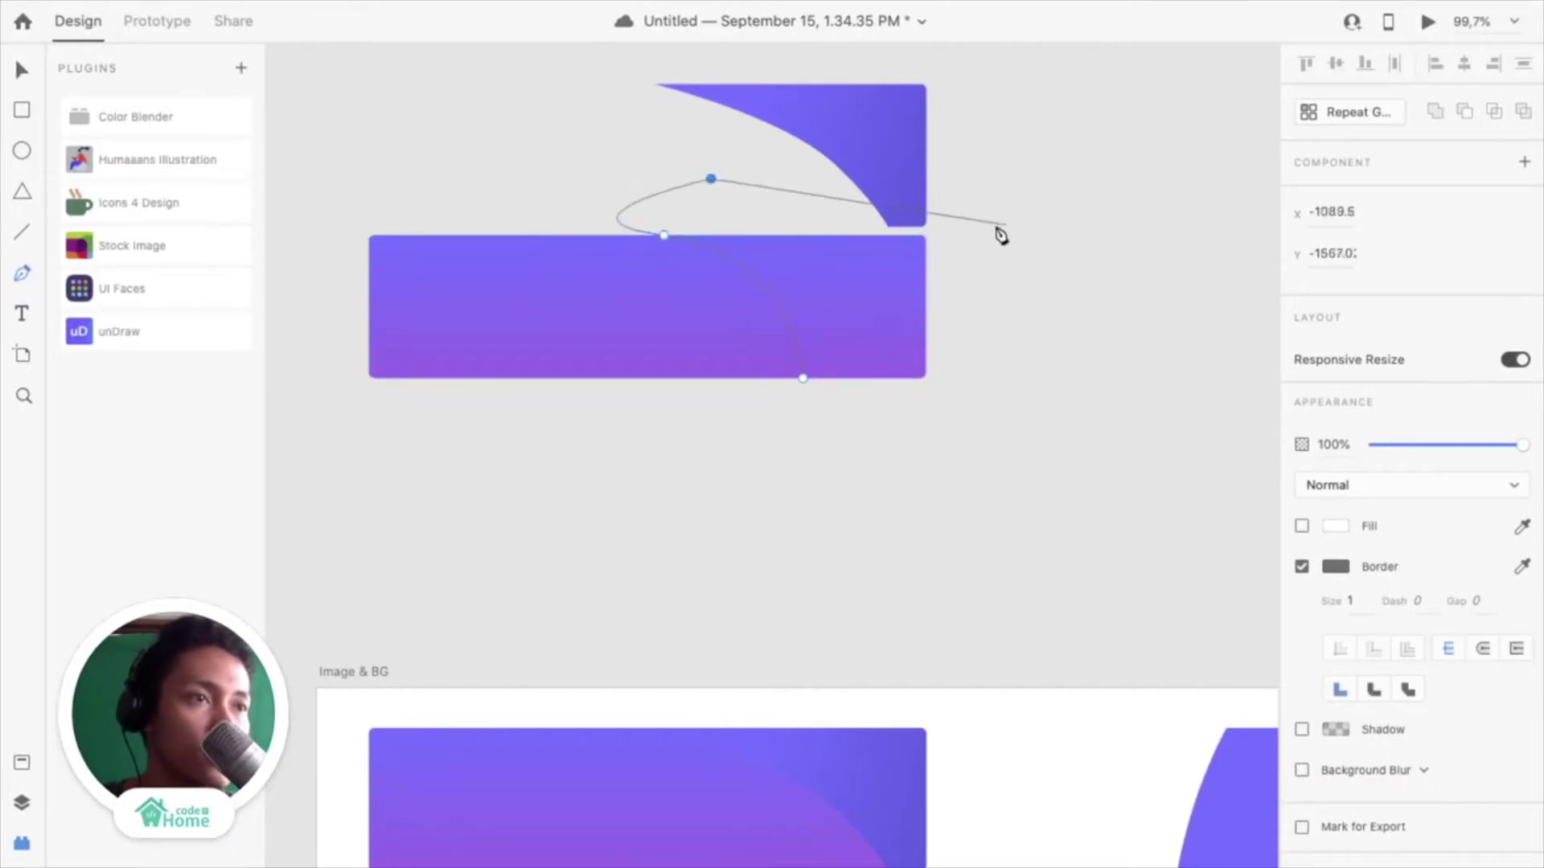
left_click(1010, 179)
left_click(1010, 430)
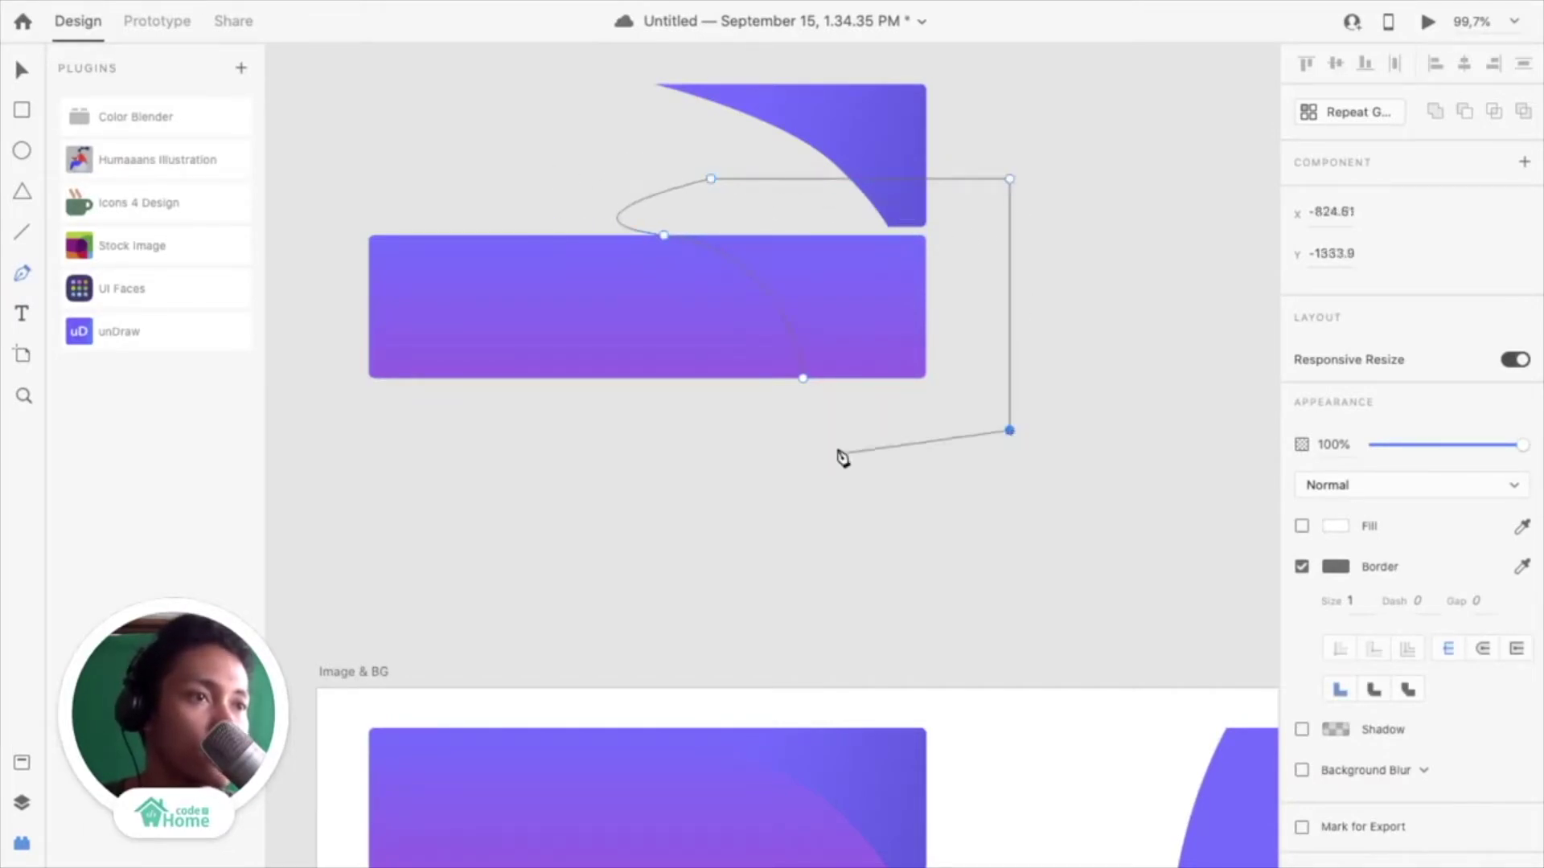
left_click(802, 378)
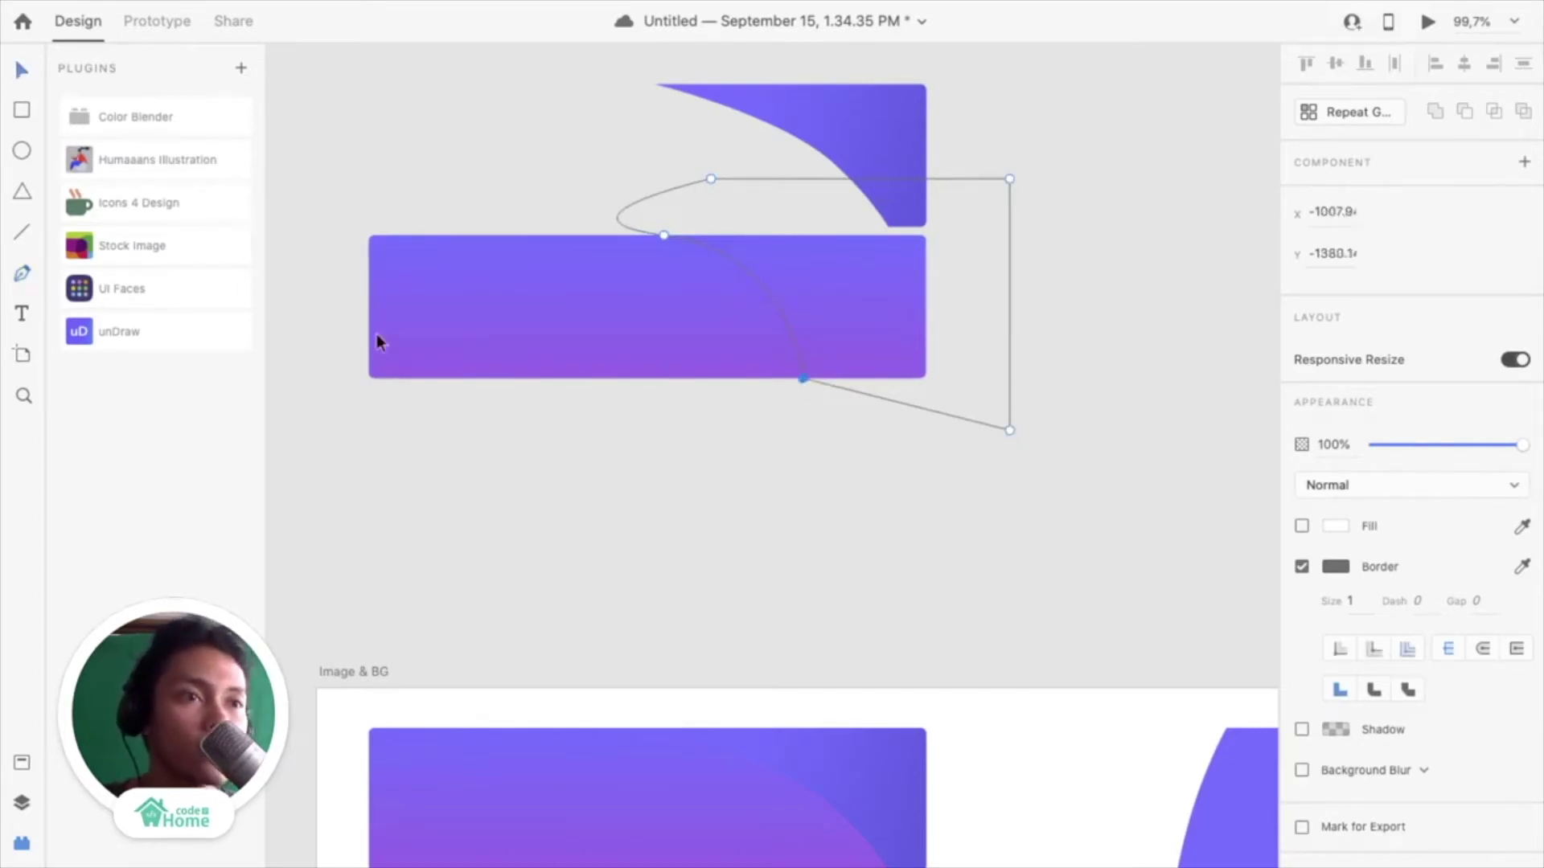
key("Escape")
Duplicate the gradient rectangle straight down into the space between the original and the Image & BG artboard
left_click(605, 370)
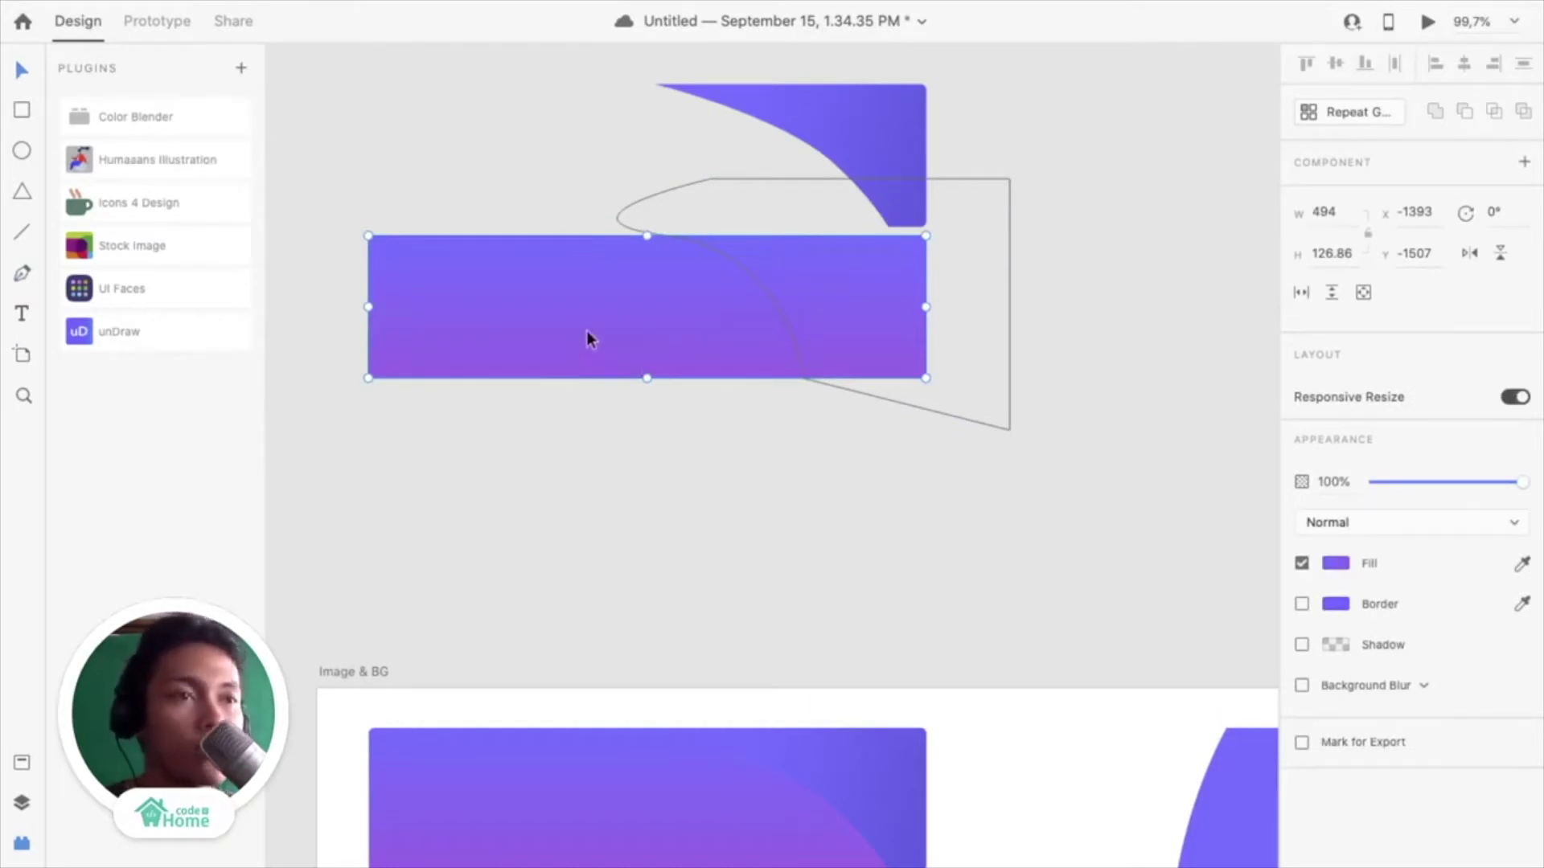
left_click_drag(580, 326, 558, 521)
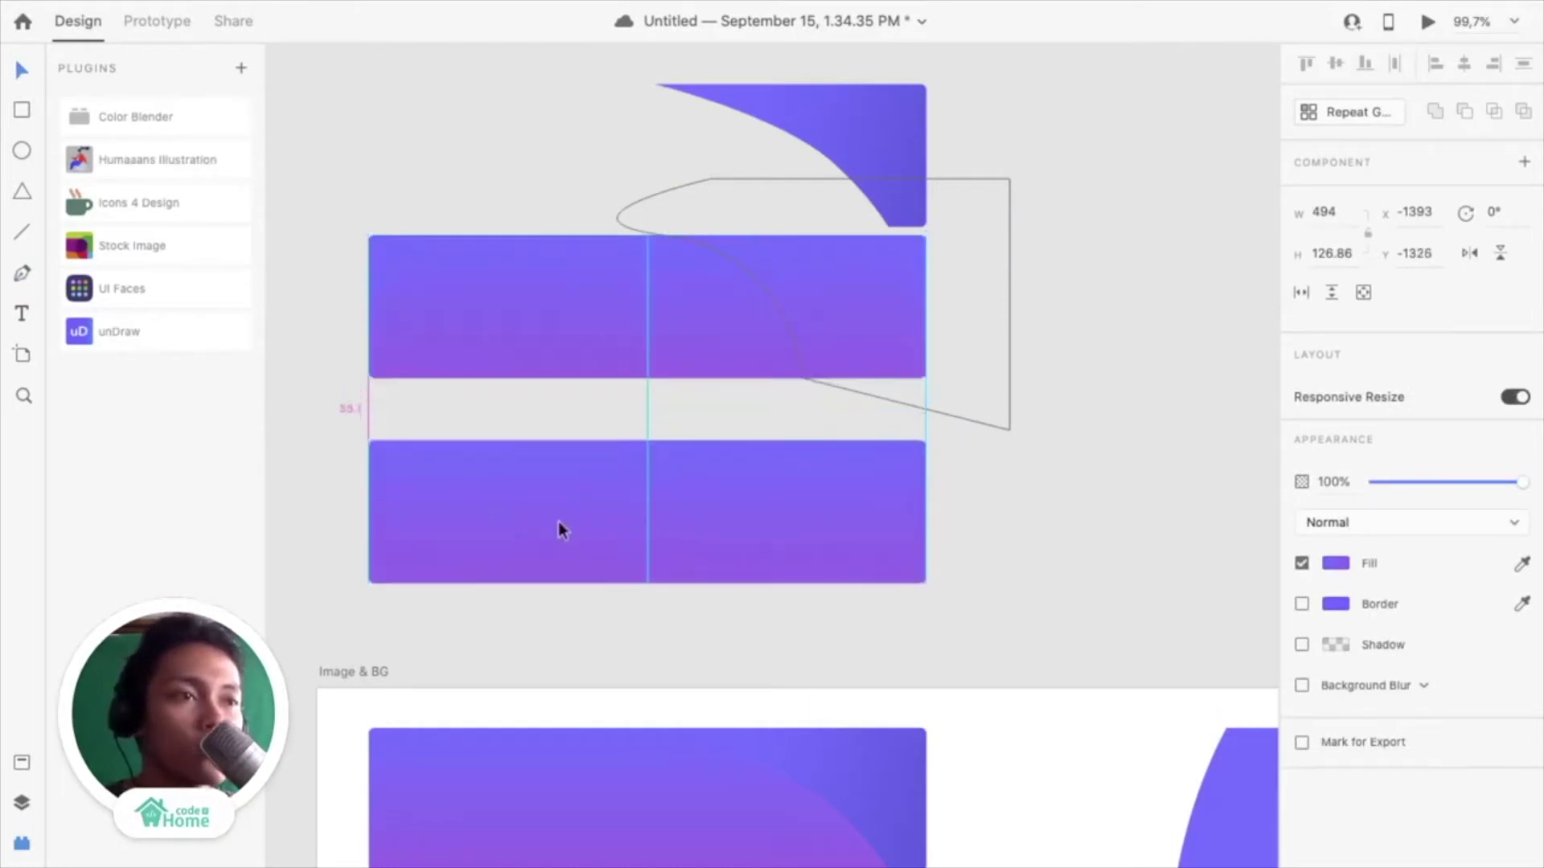
left_click(568, 353)
left_click(890, 101)
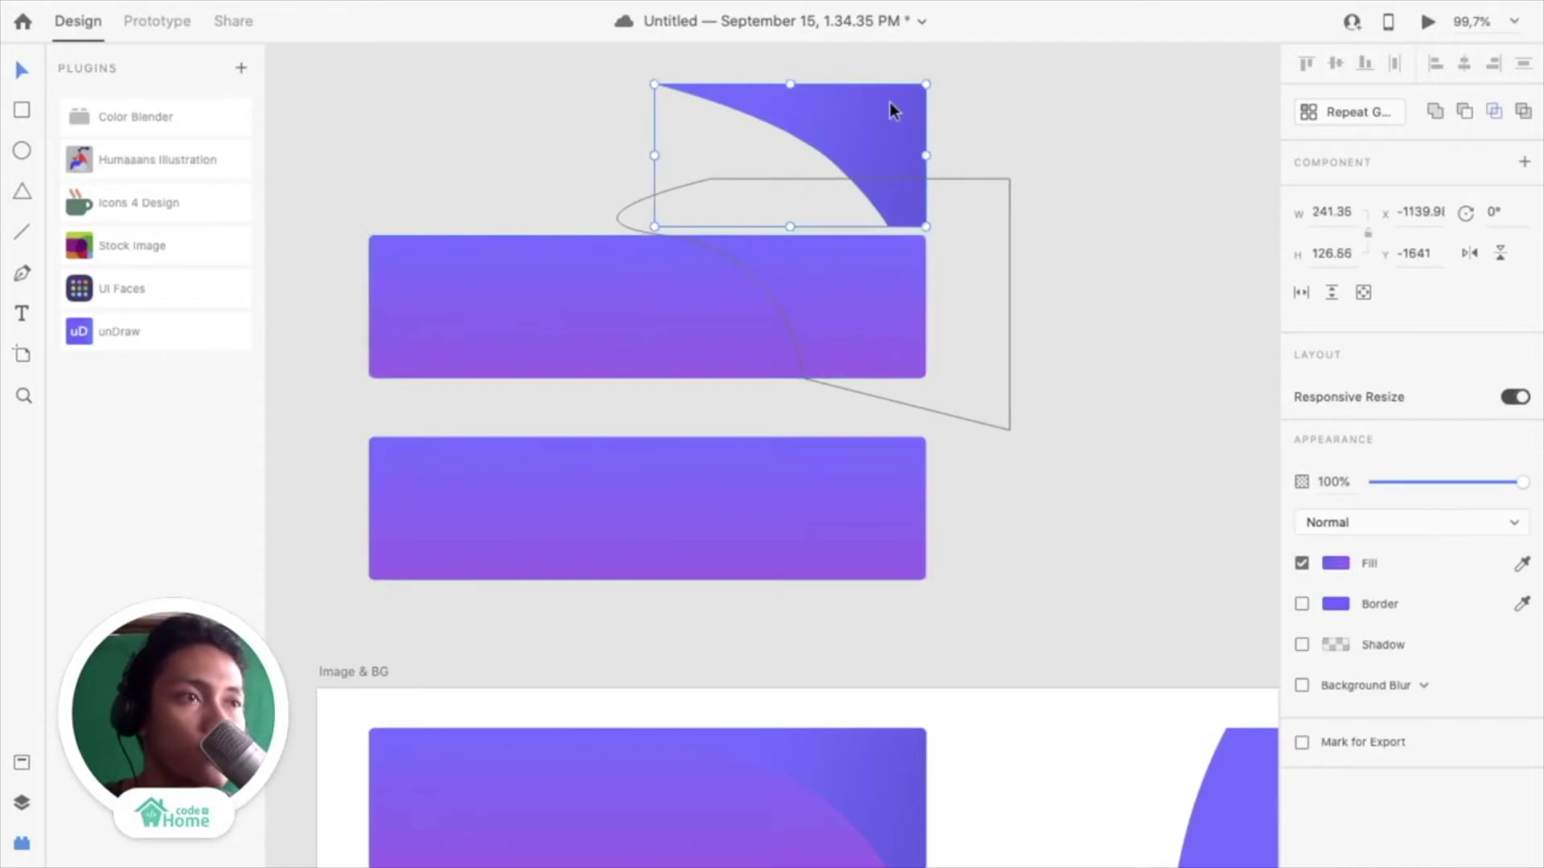
Intersect the pen path with the upper gradient rectangle to cut out the curved right-hand section
left_click(1009, 277)
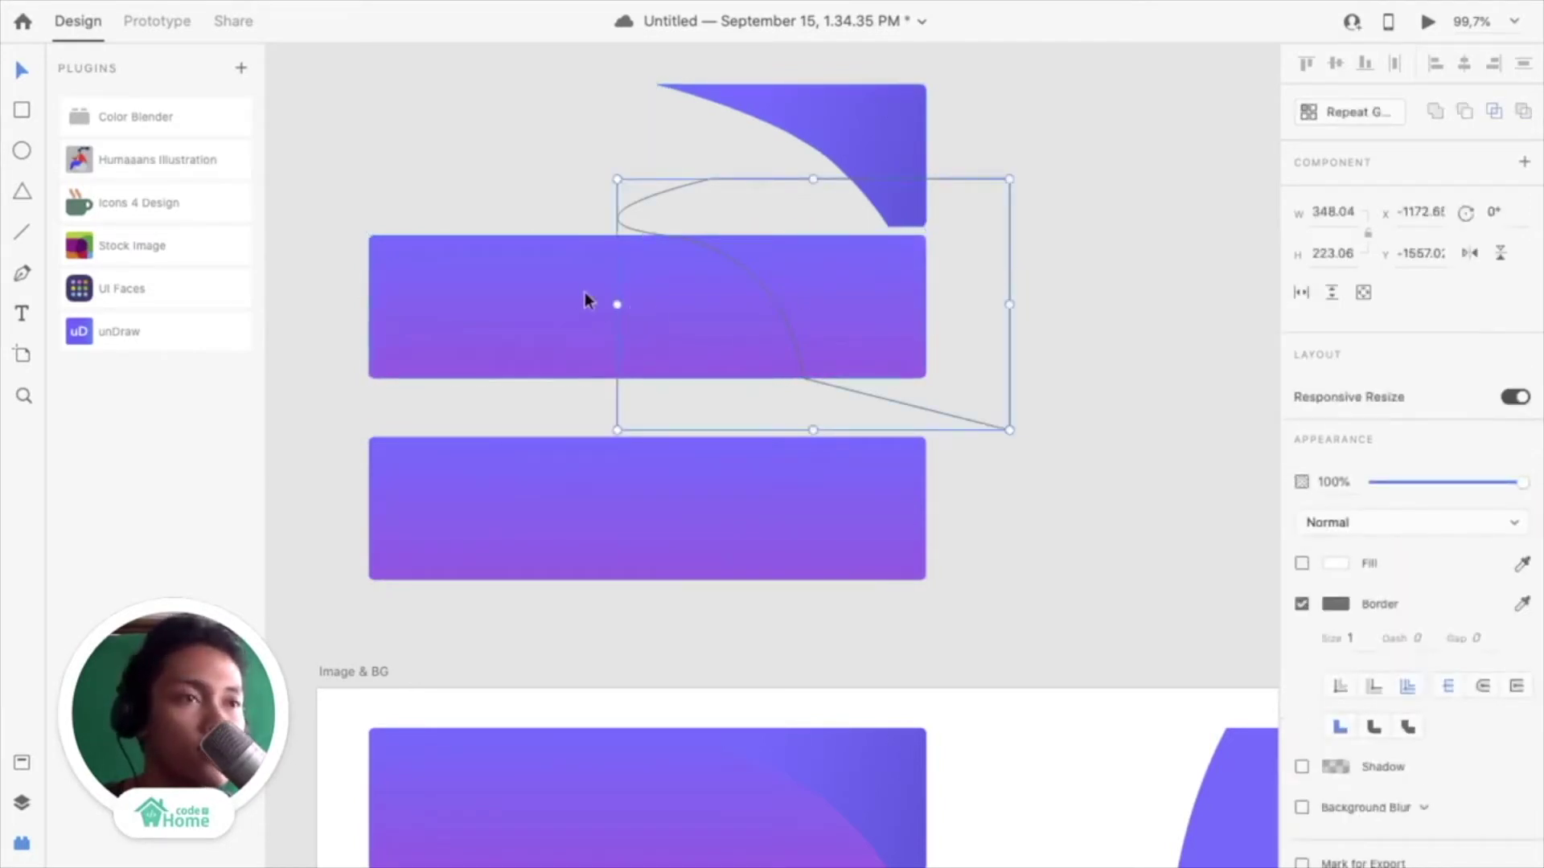
left_click(1013, 532)
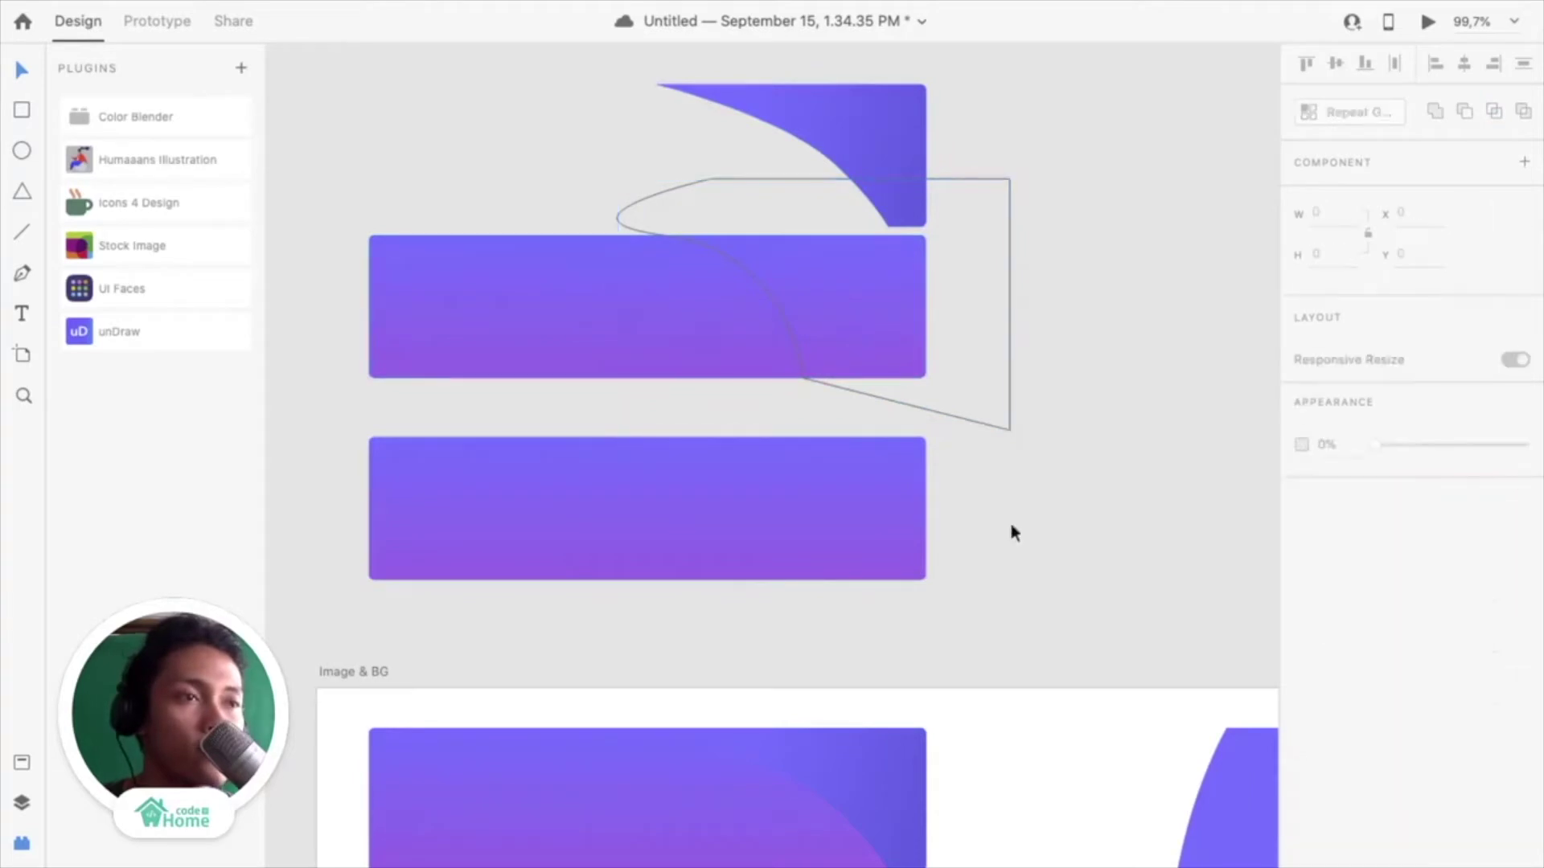
left_click(1010, 306)
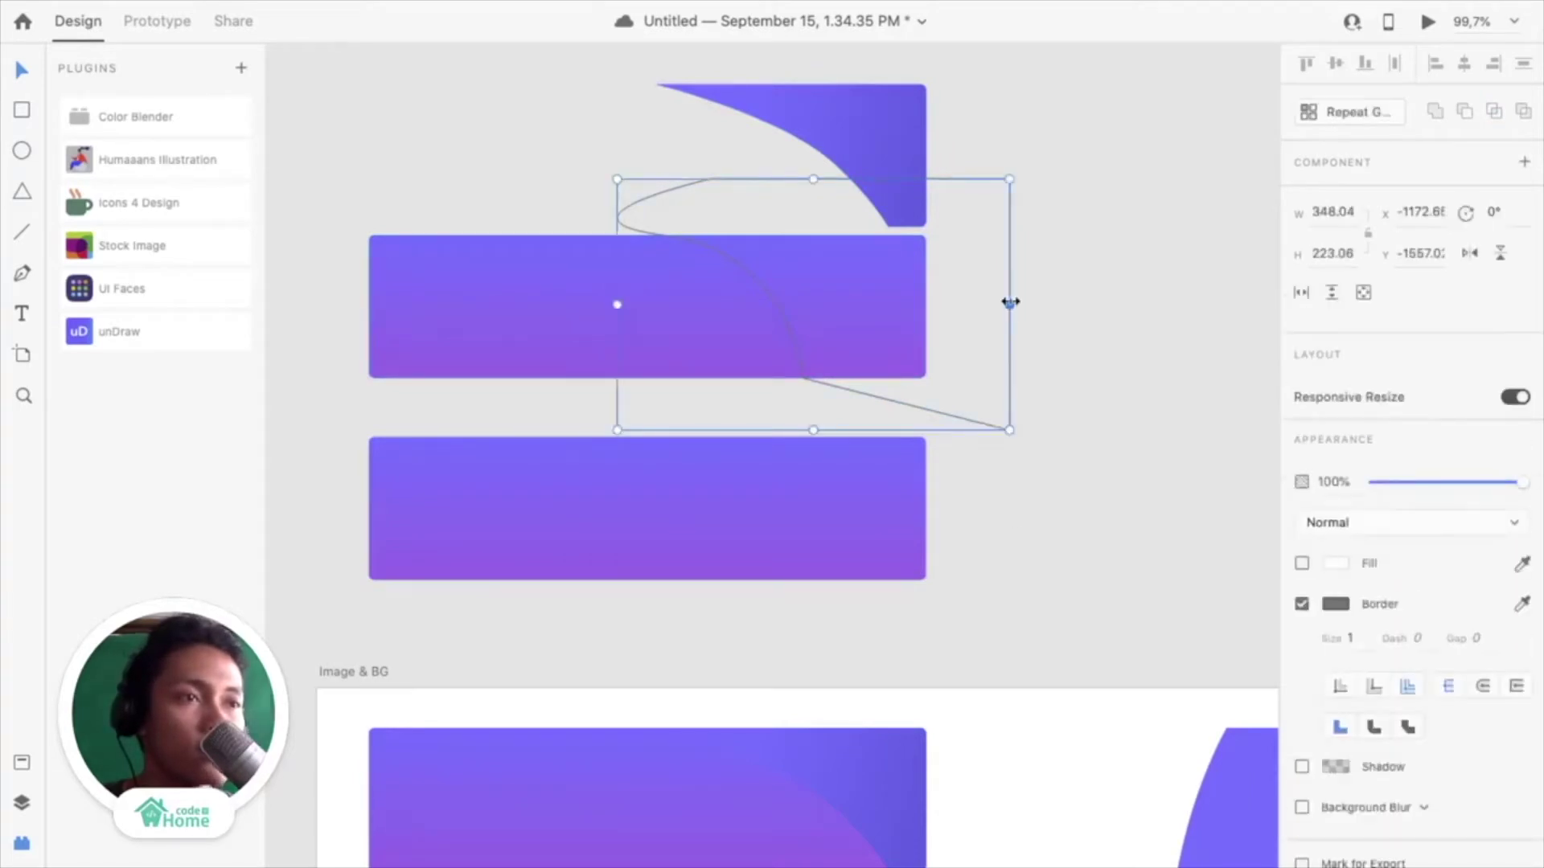
left_click(548, 285, "shift")
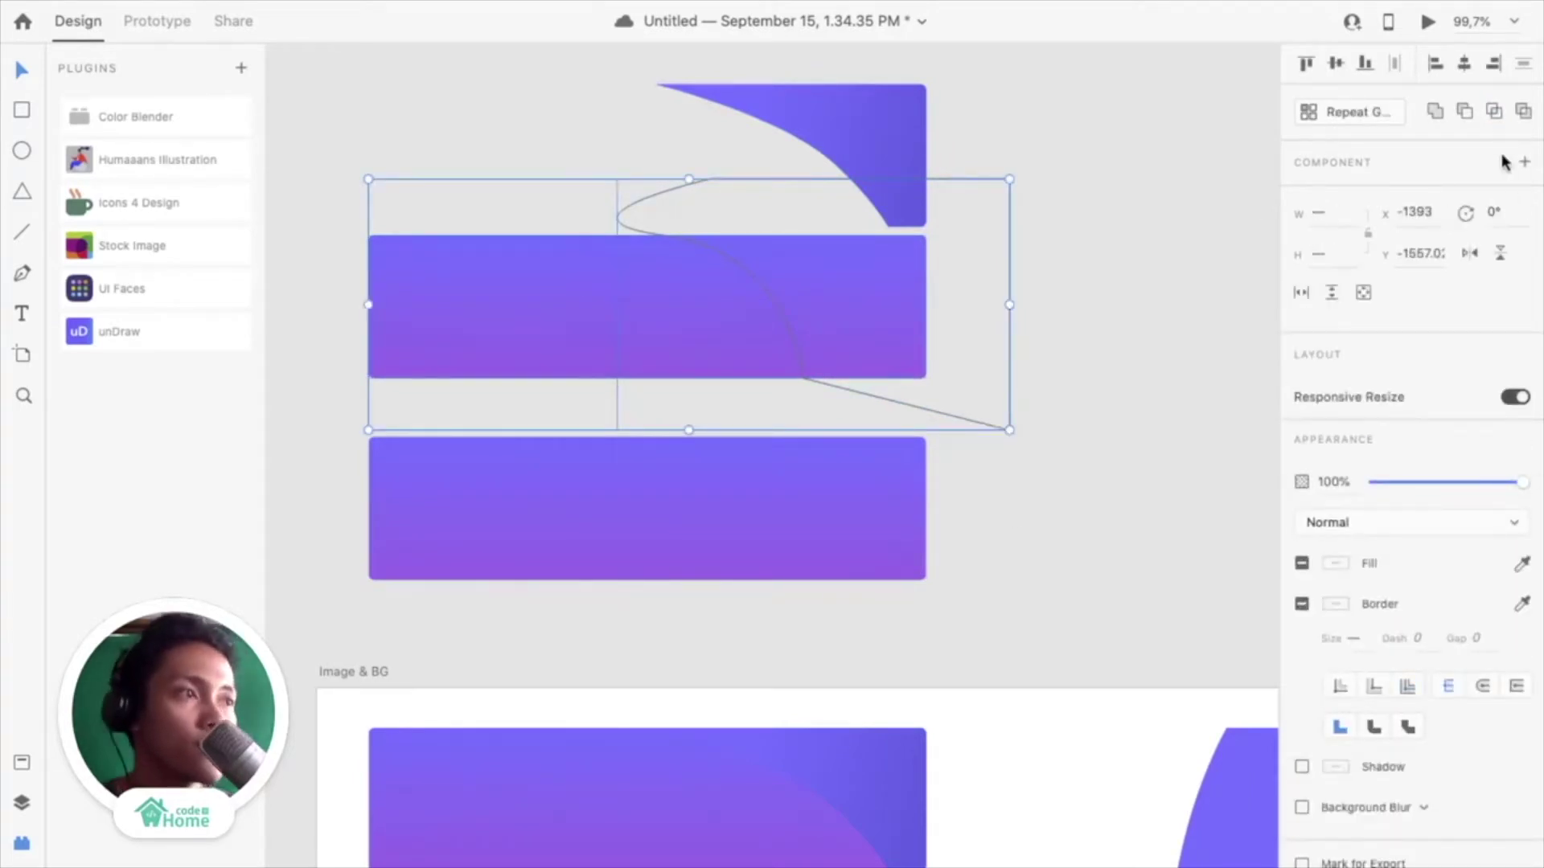
left_click(1493, 113)
scroll(966, 349, "down", 2)
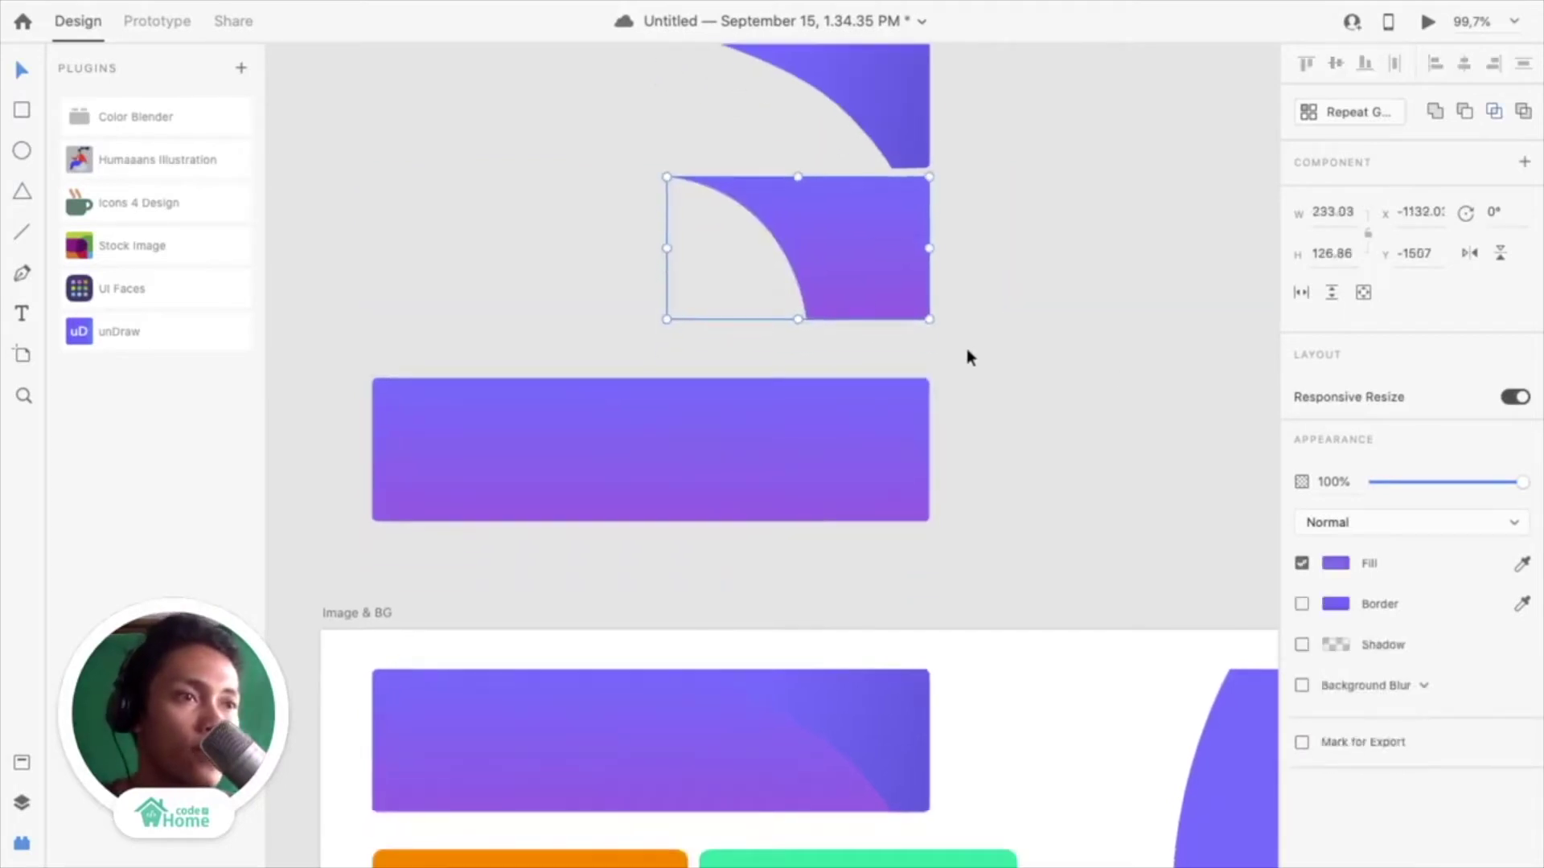
scroll(878, 251, "up", 1)
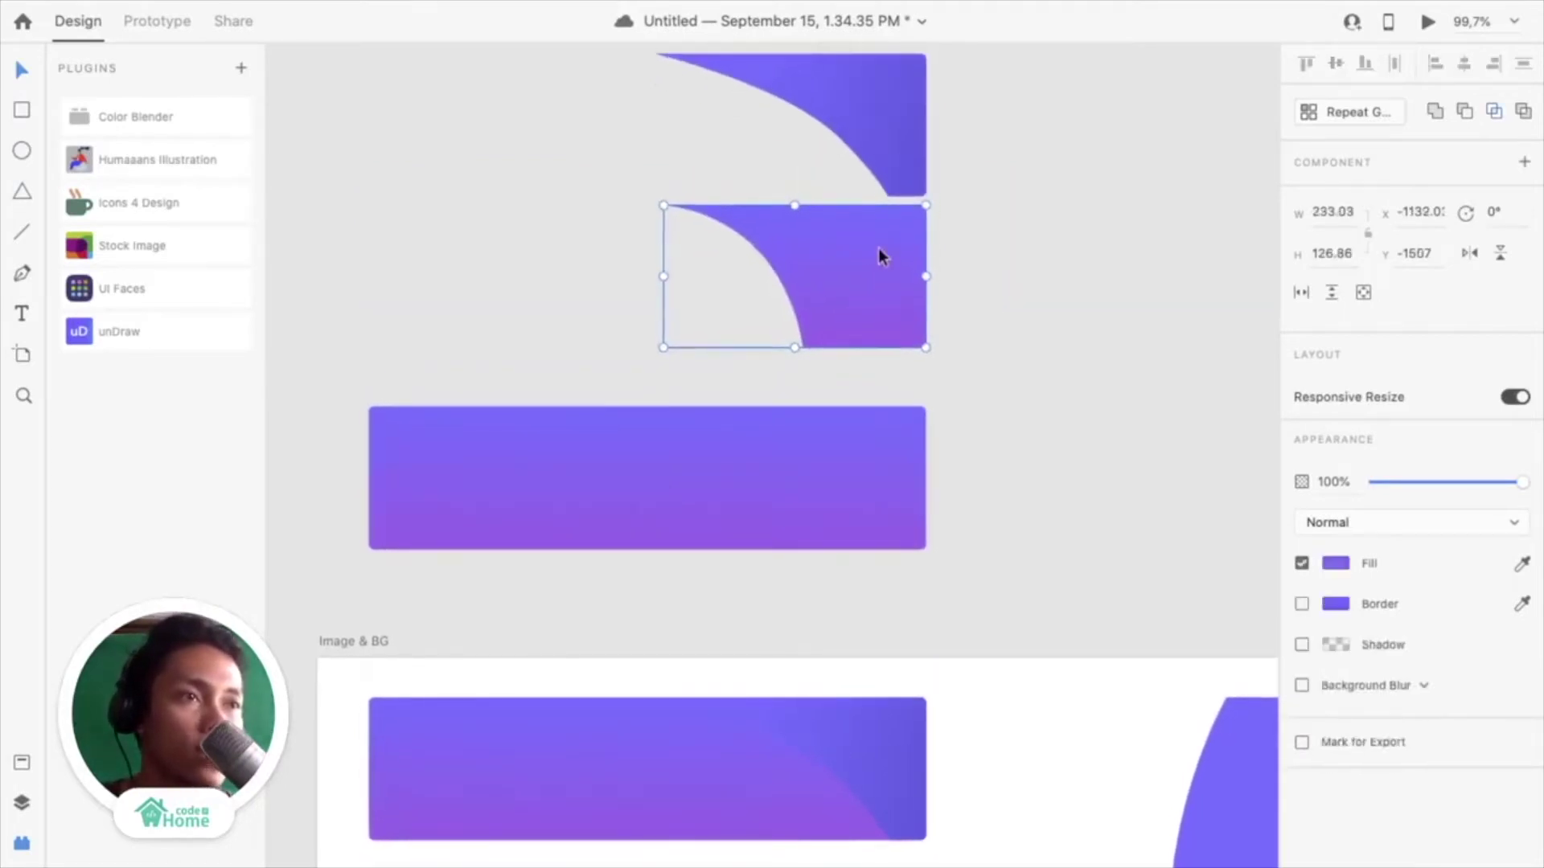
Change the new curved section's fill from a linear gradient to a solid color
left_click(875, 126)
left_click(879, 277)
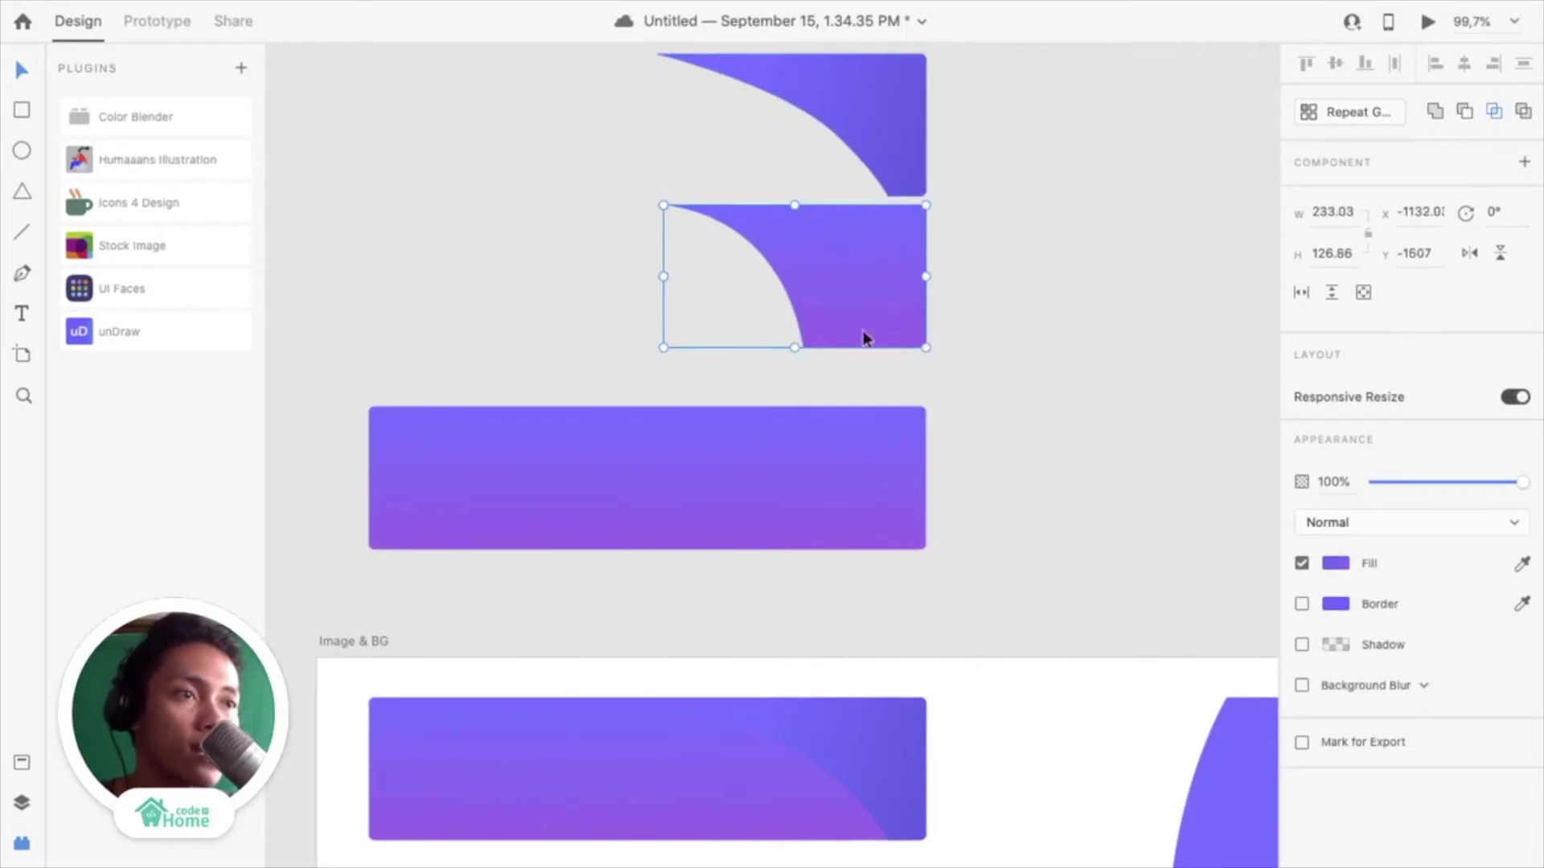
left_click(1336, 563)
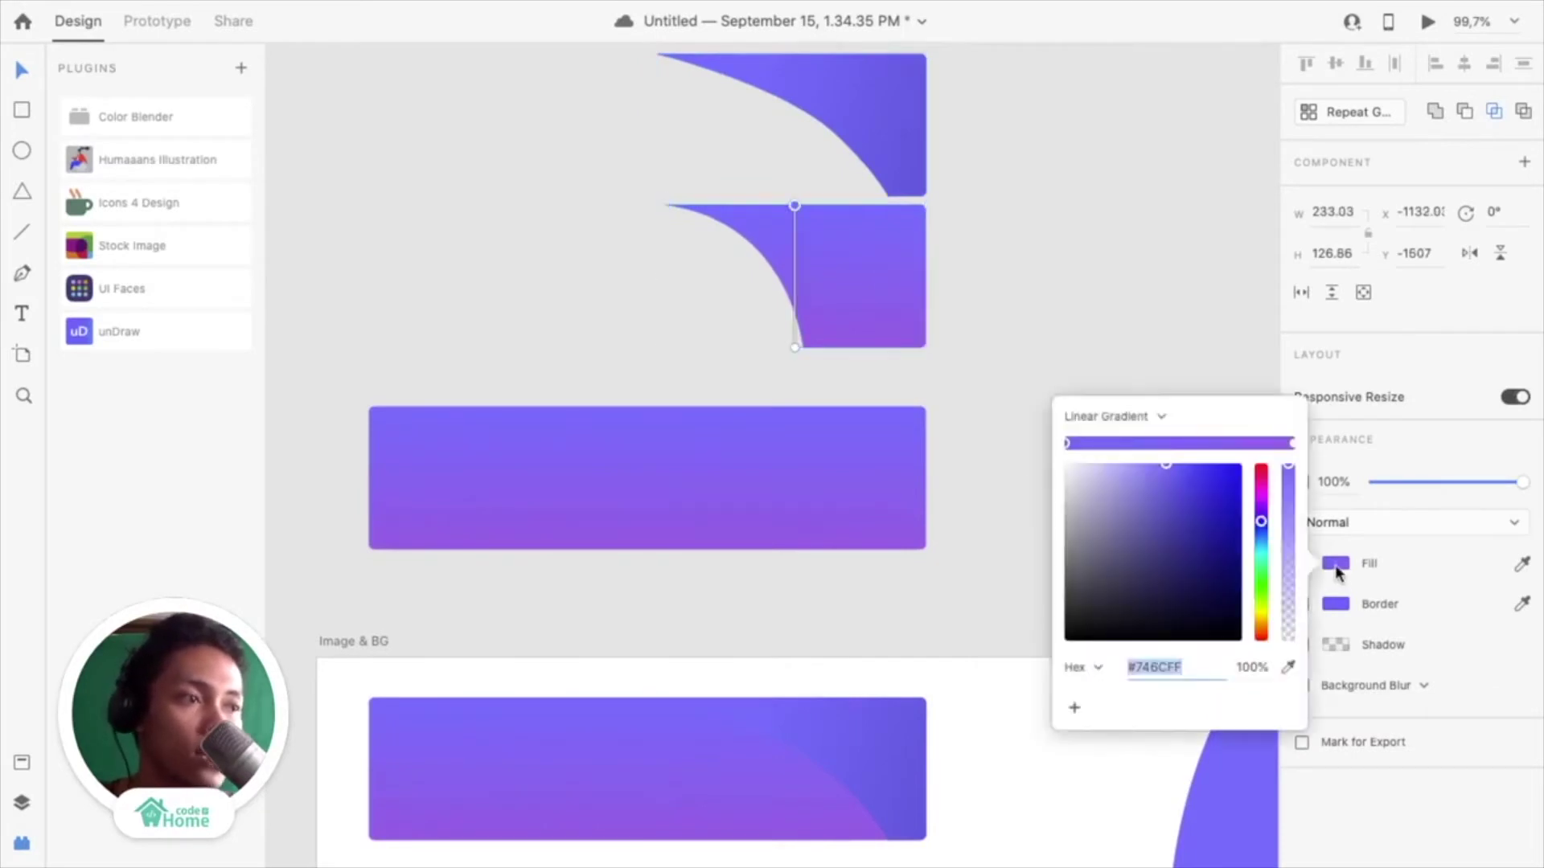
left_click(1131, 418)
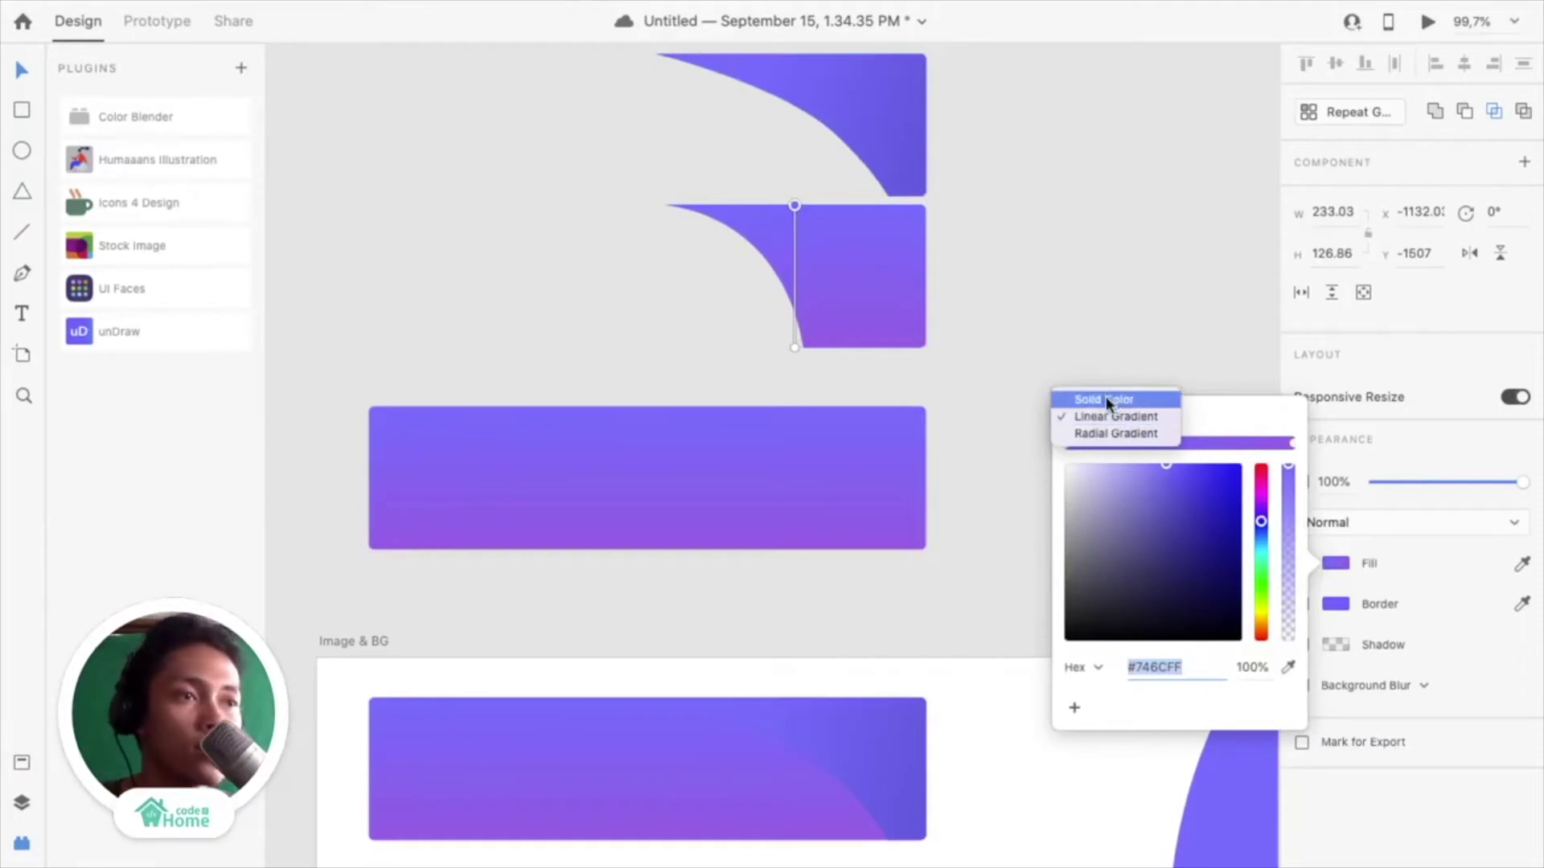
left_click(1106, 397)
left_click(1029, 190)
Examine the fill type and both linear gradient stops of the duplicated base rectangle
left_click(769, 462)
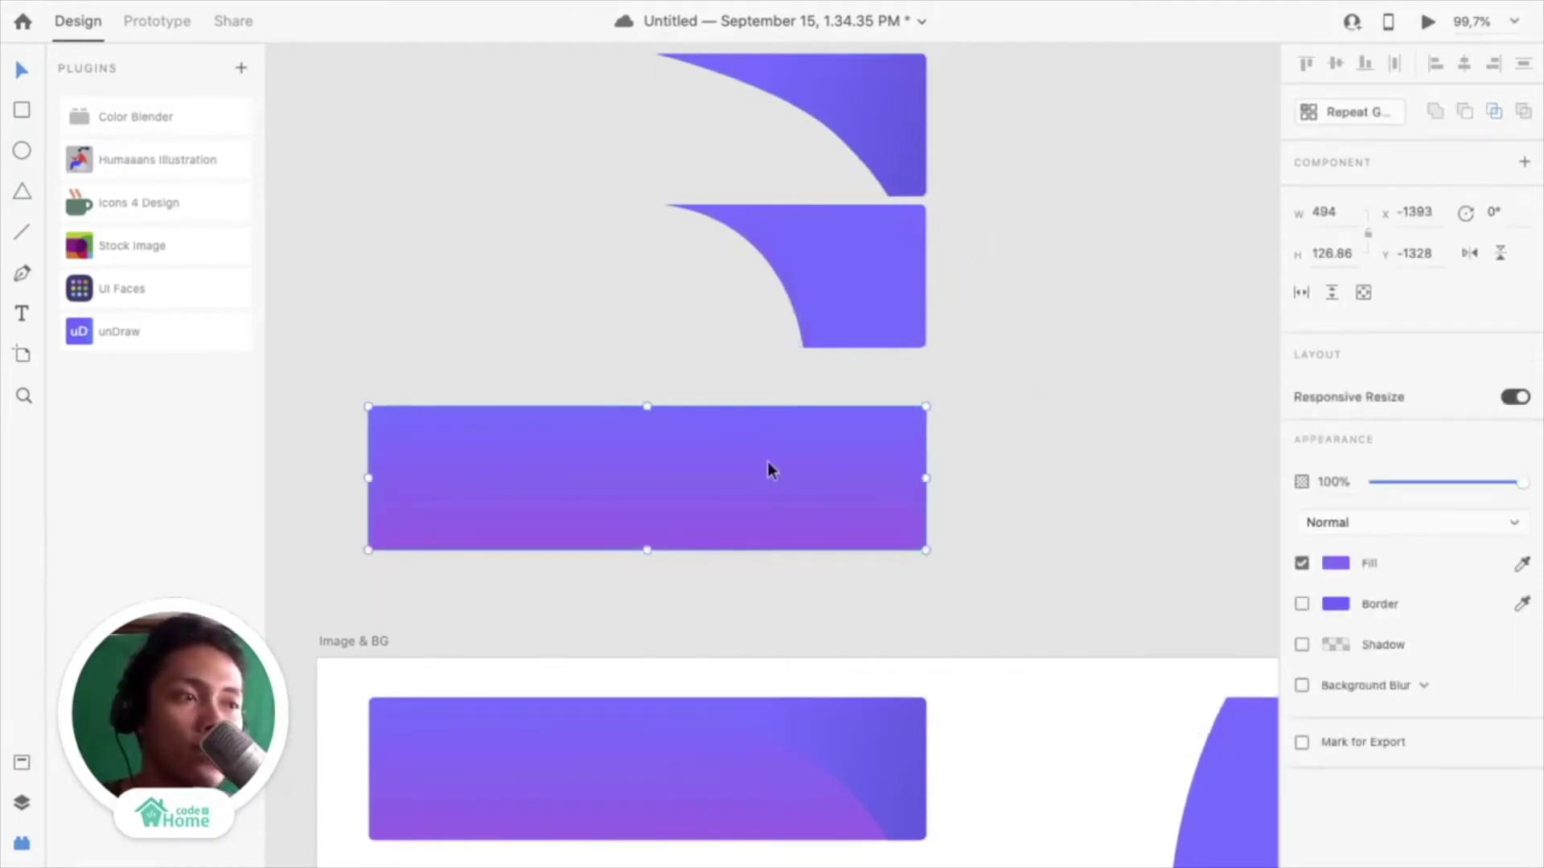
left_click(1335, 563)
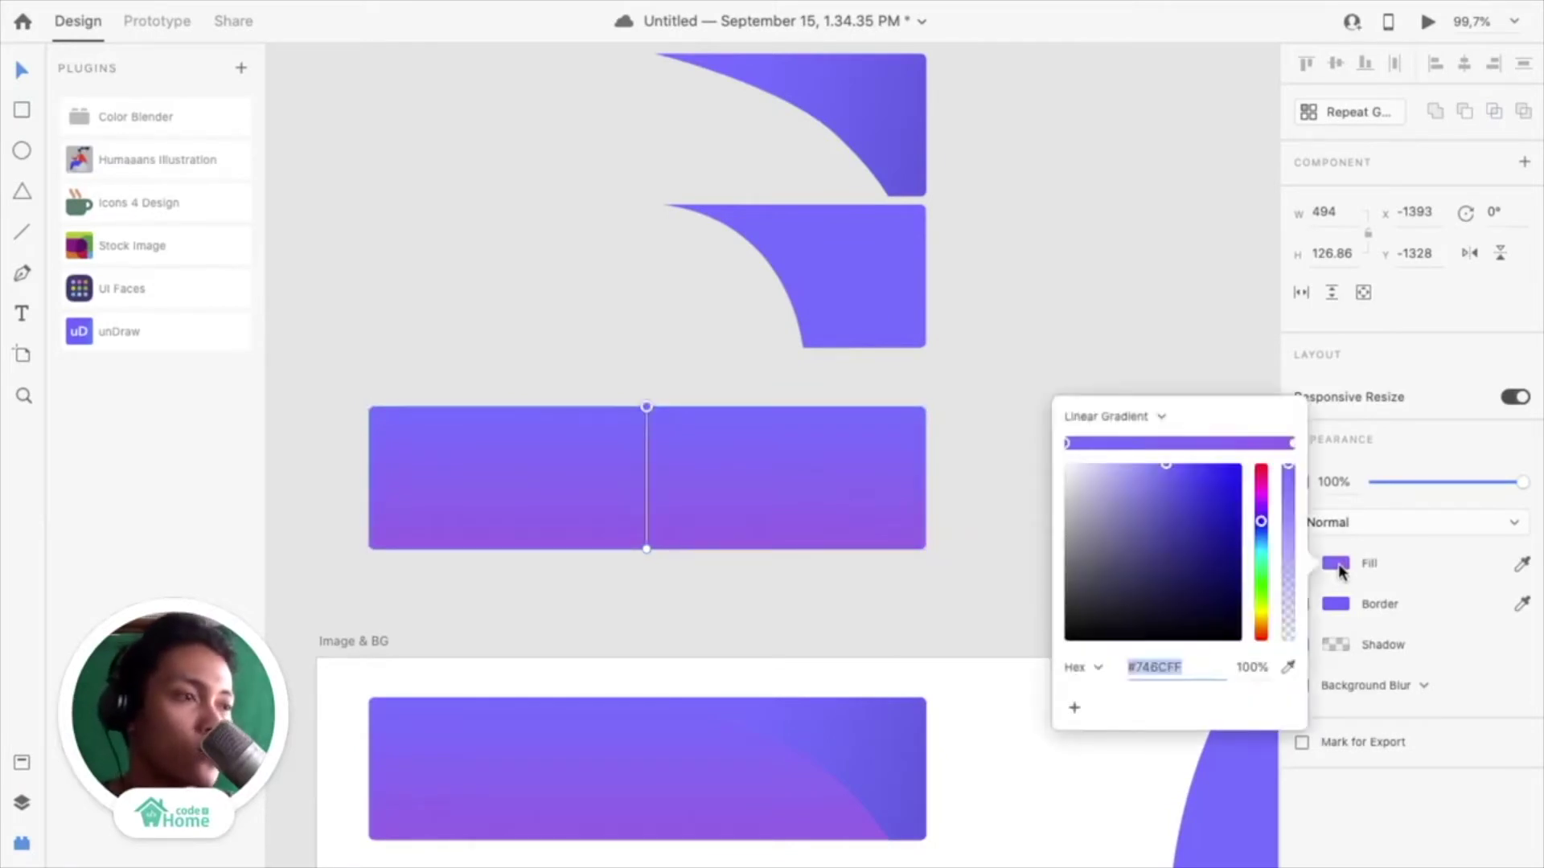
left_click(1122, 417)
left_click(1120, 417)
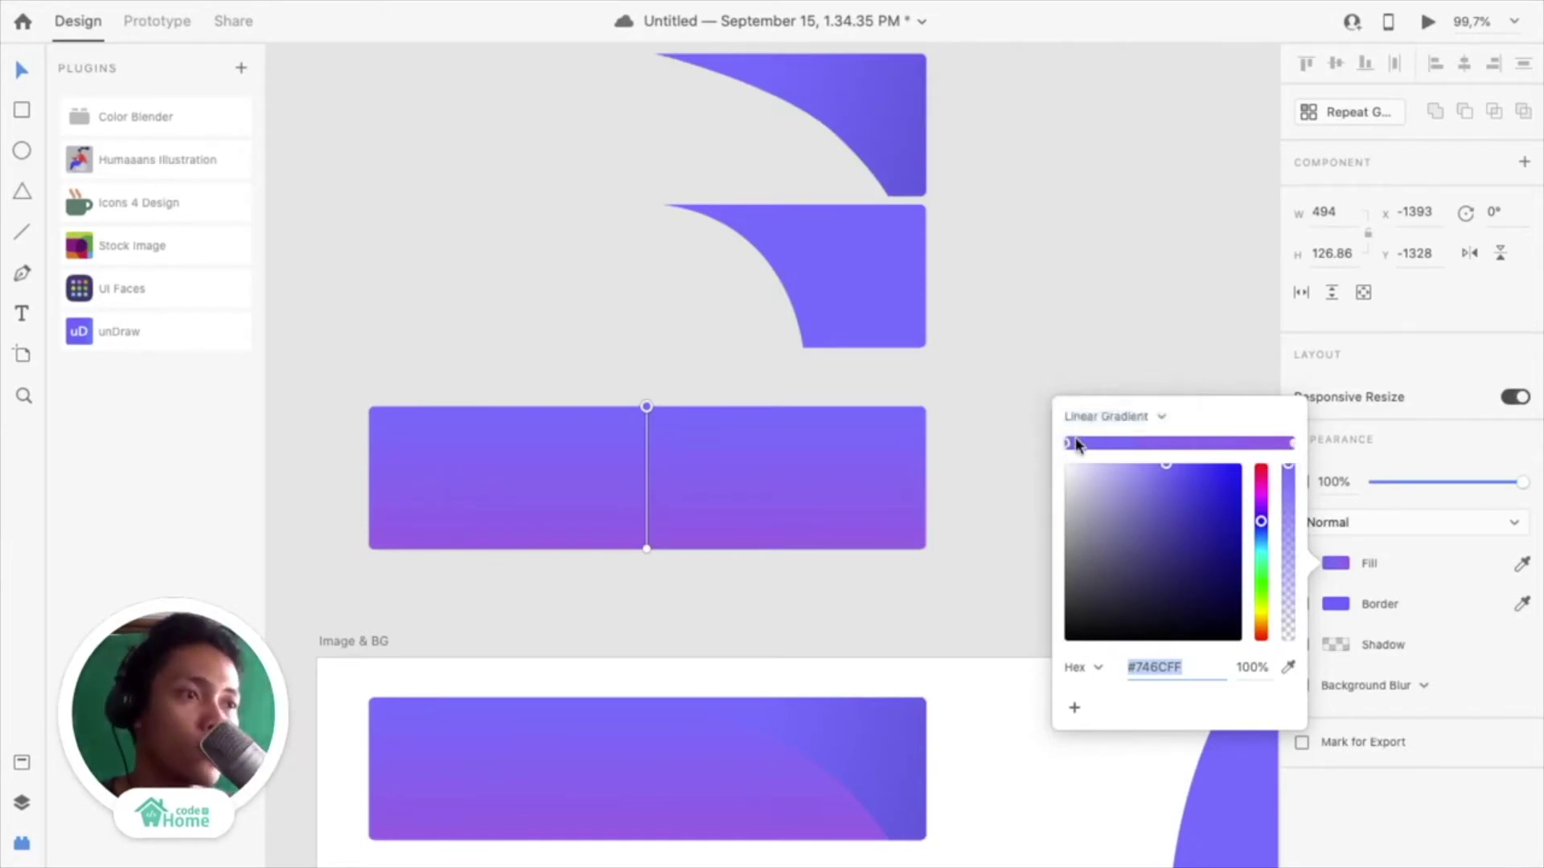
left_click(1293, 443)
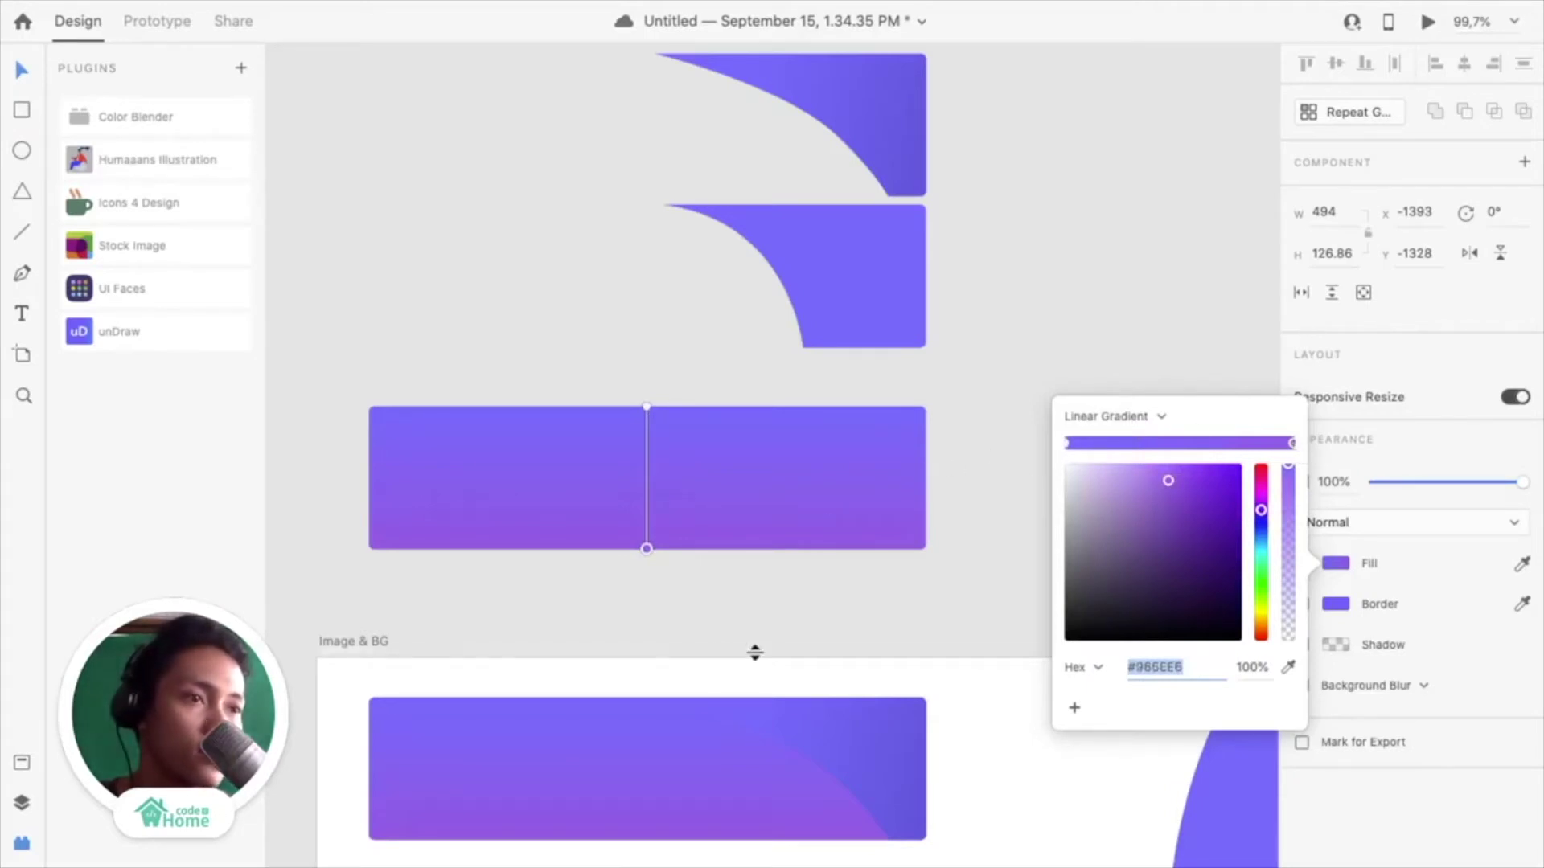
left_click(986, 313)
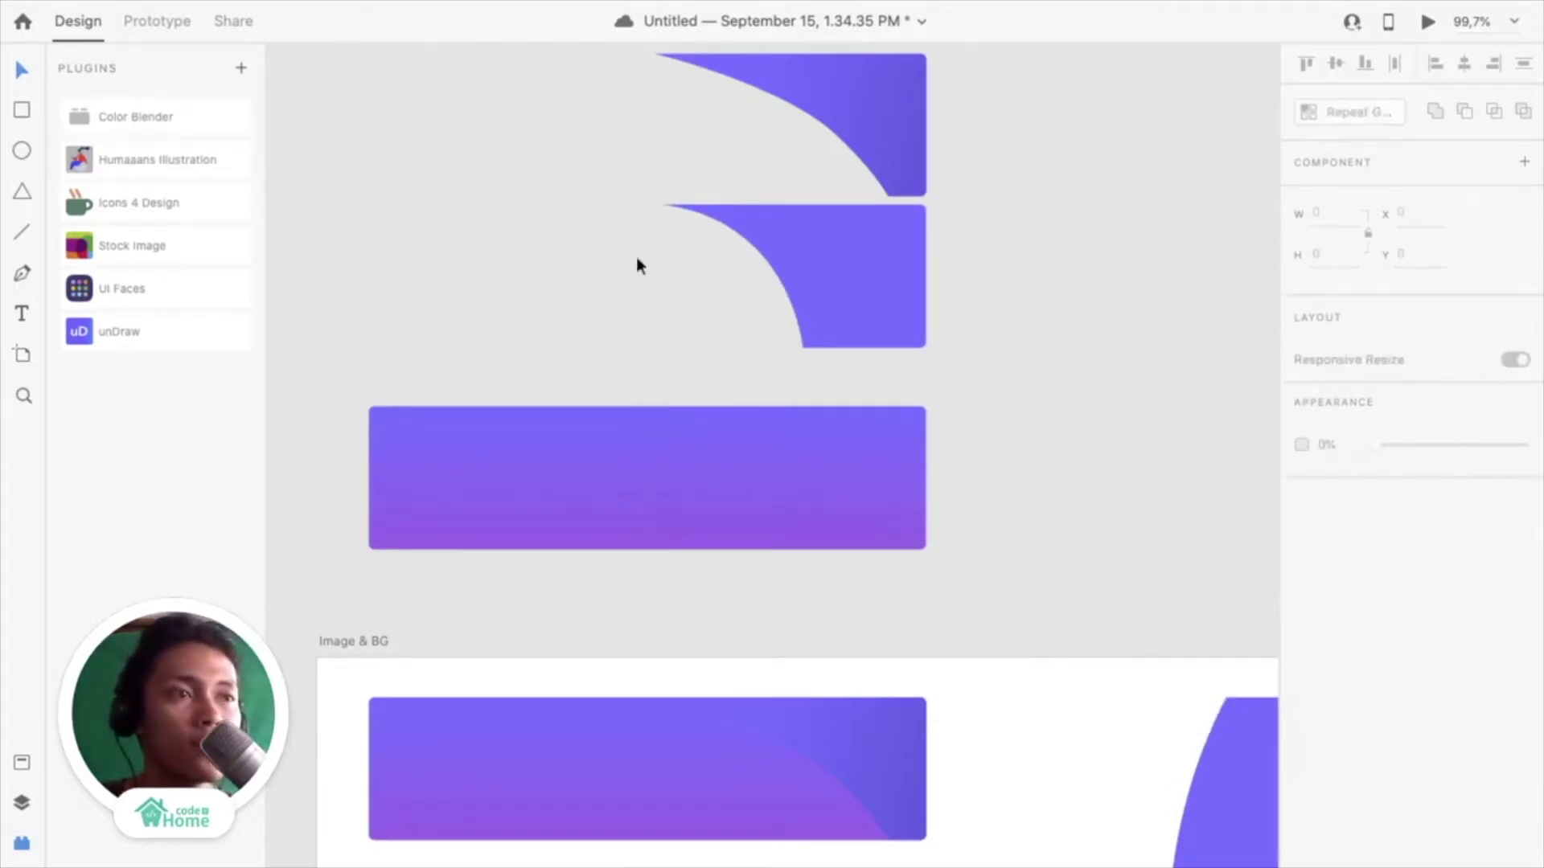
Place the solid curved section over the right end of the duplicated gradient rectangle, flush with its edges
left_click(836, 270)
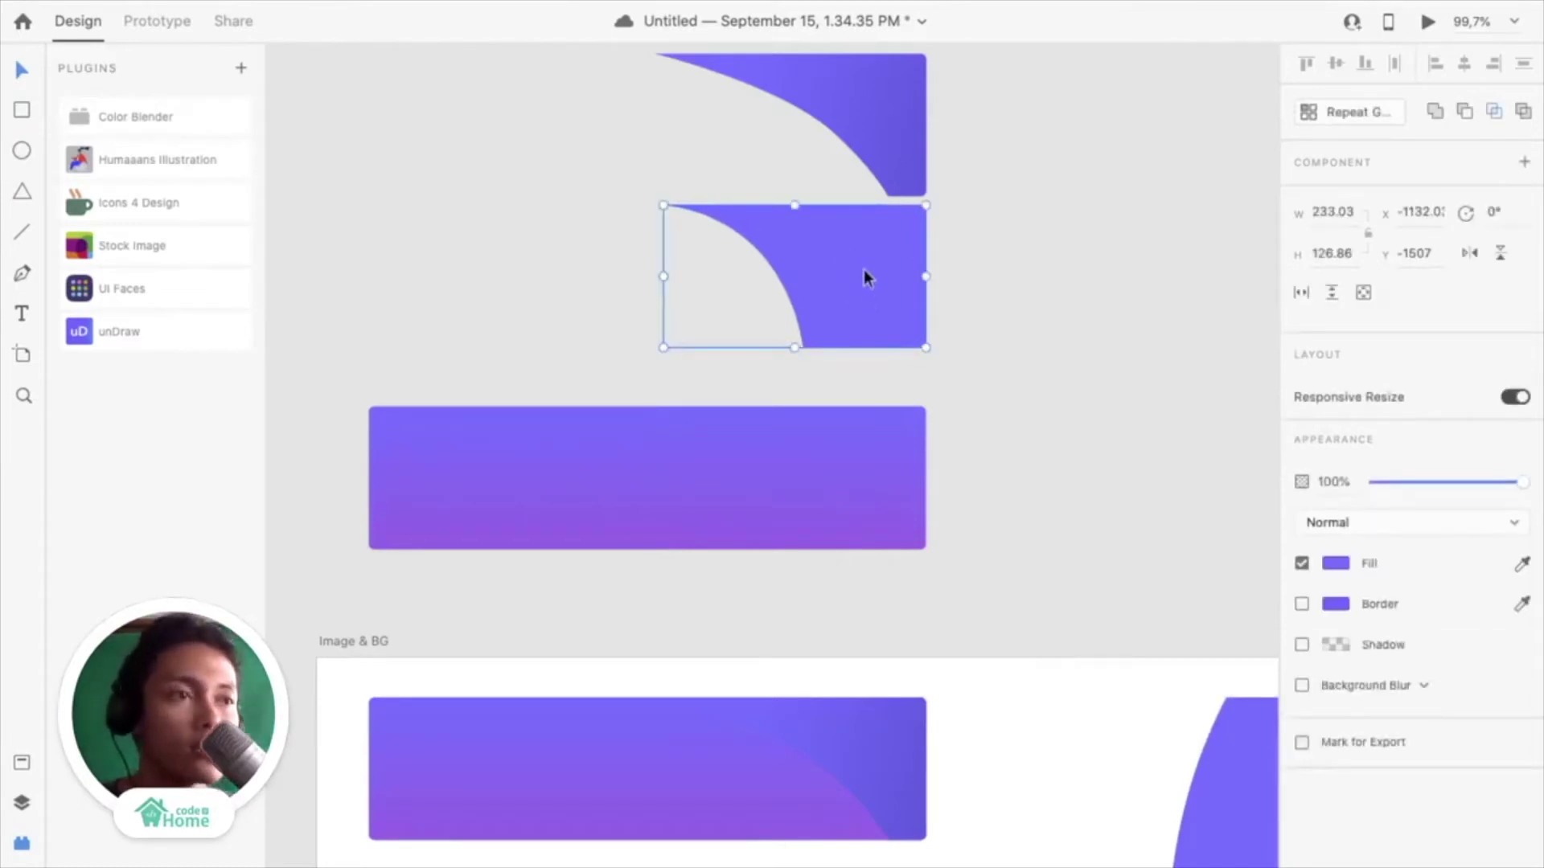
left_click_drag(864, 269, 881, 472)
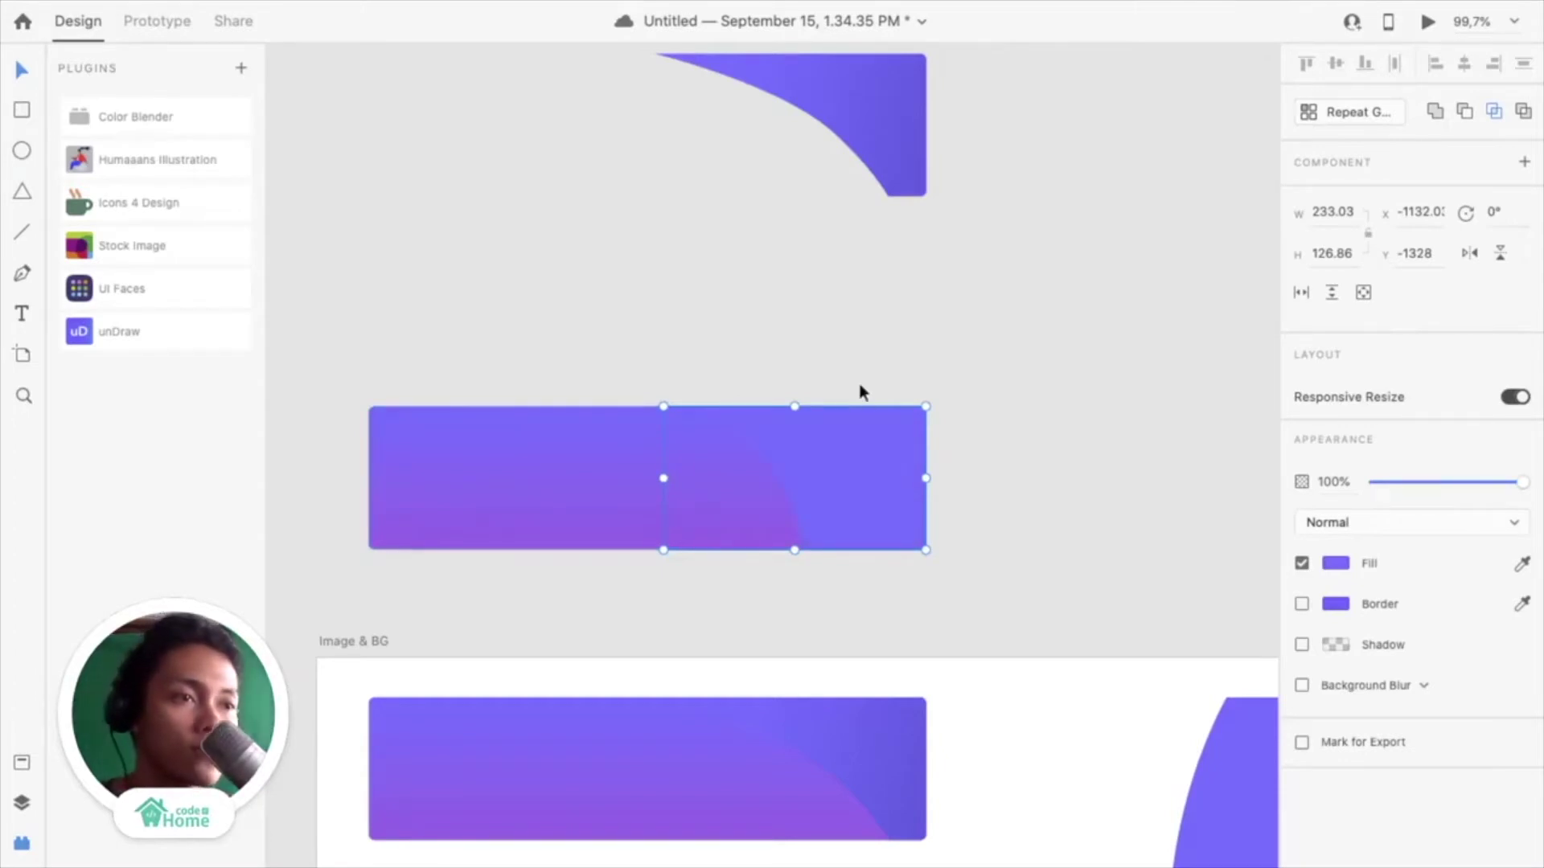
left_click(847, 315)
scroll(861, 360, "down", 3)
scroll(862, 374, "up", 3)
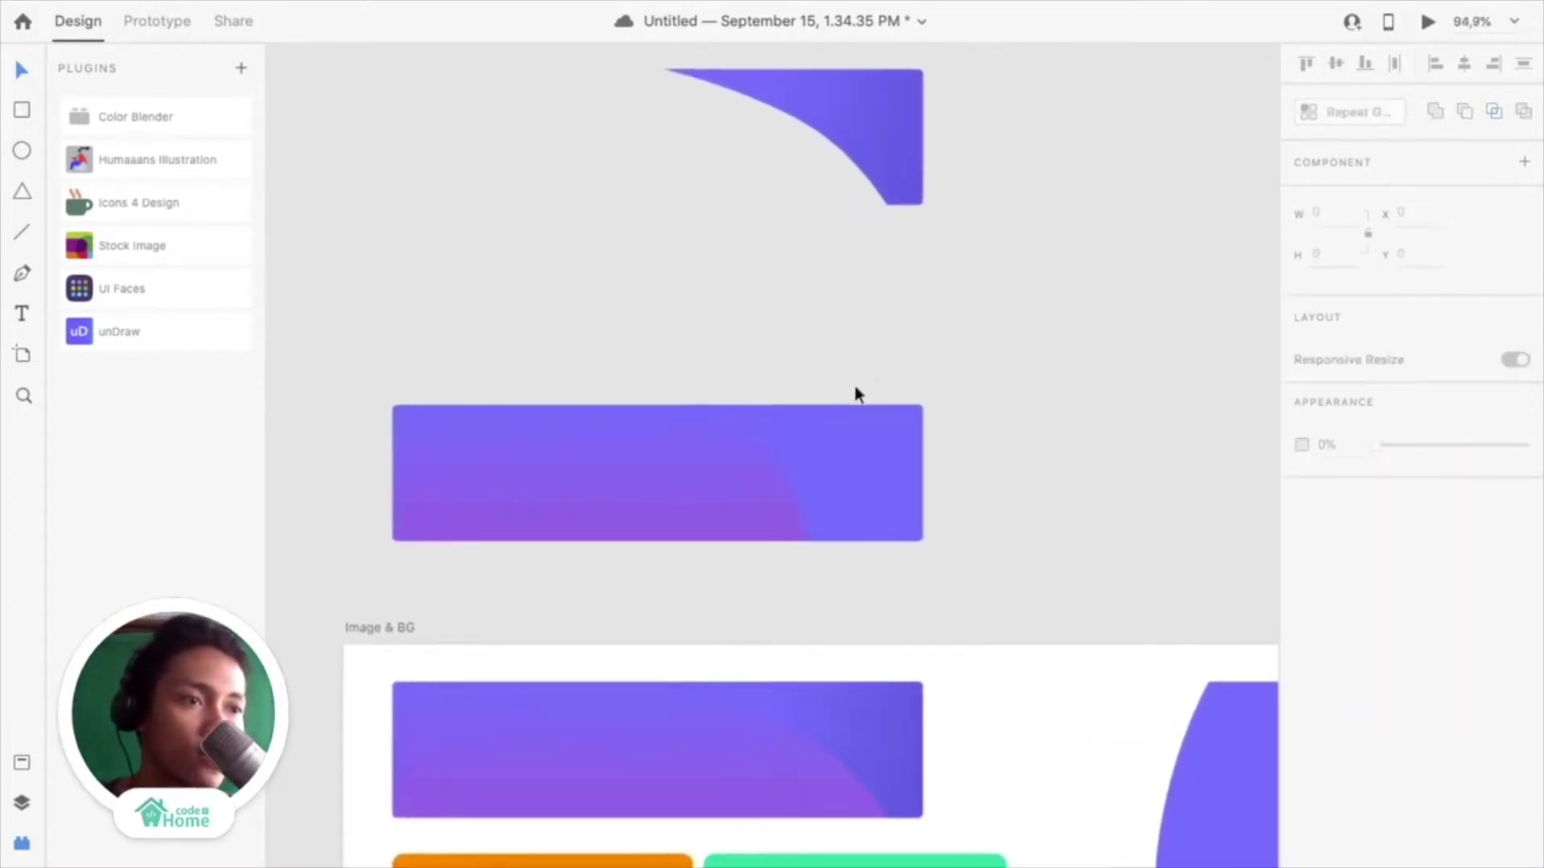
Recolor the duplicate banner's solid curved section with a shade sampled from the dark right end of the finished banner
scroll(855, 393, "down", 3)
left_click(860, 346)
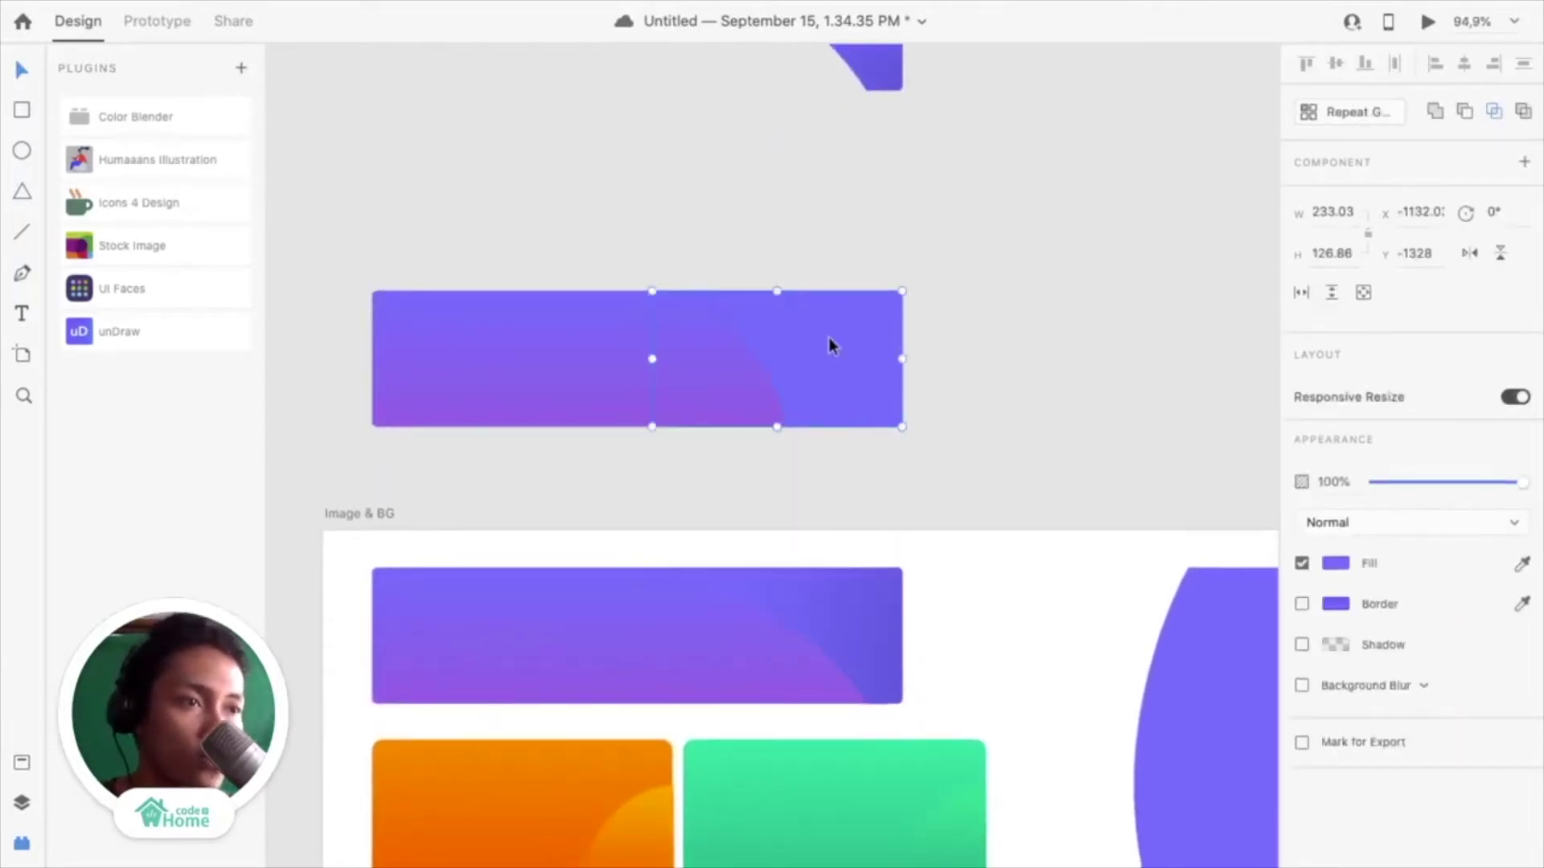
left_click(1334, 563)
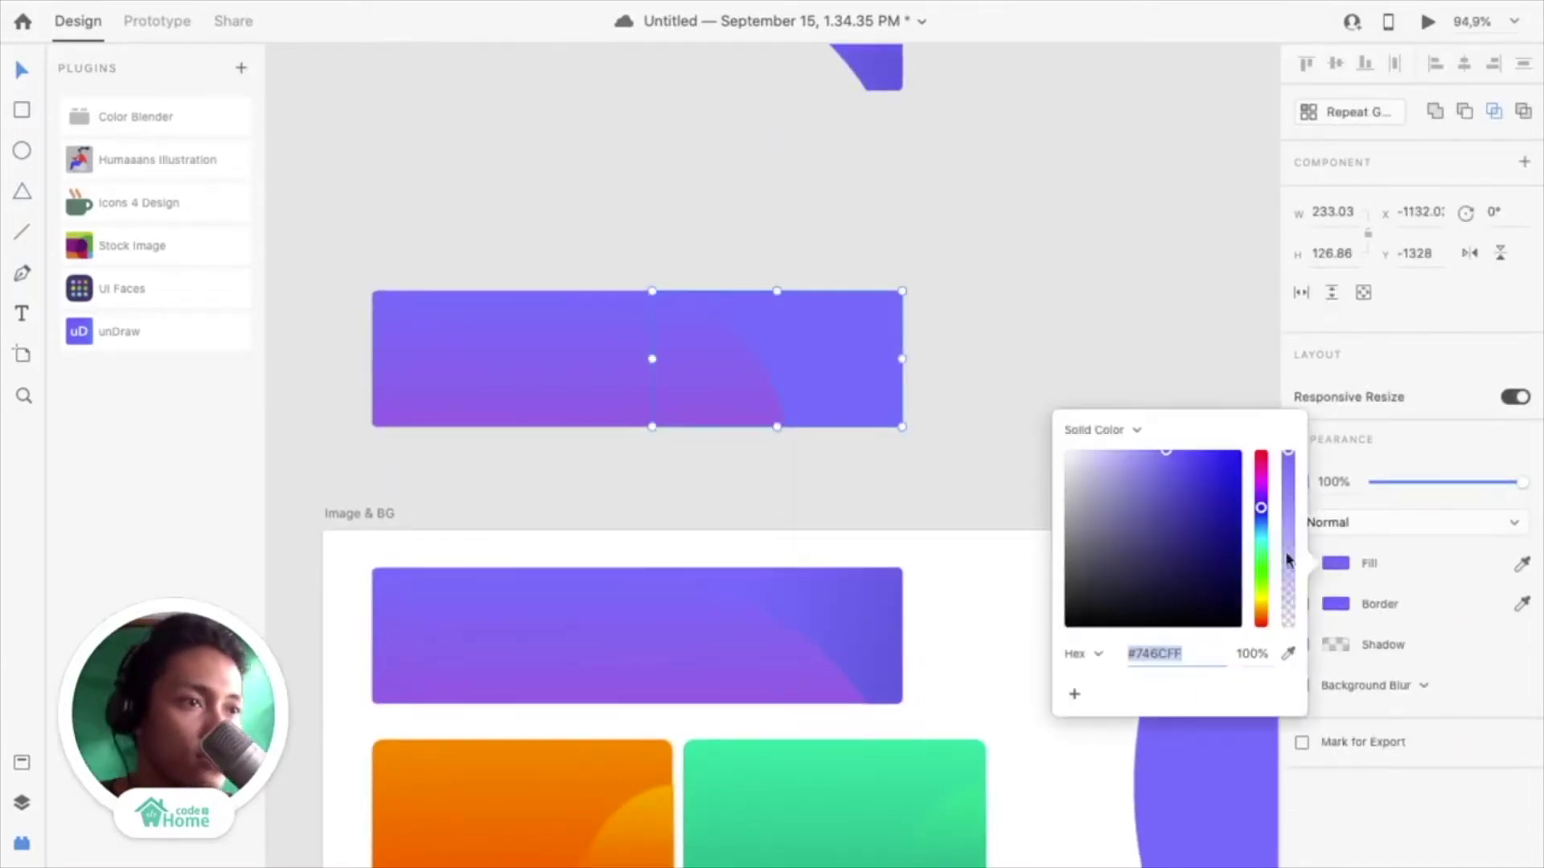
scroll(1008, 418, "down", 2)
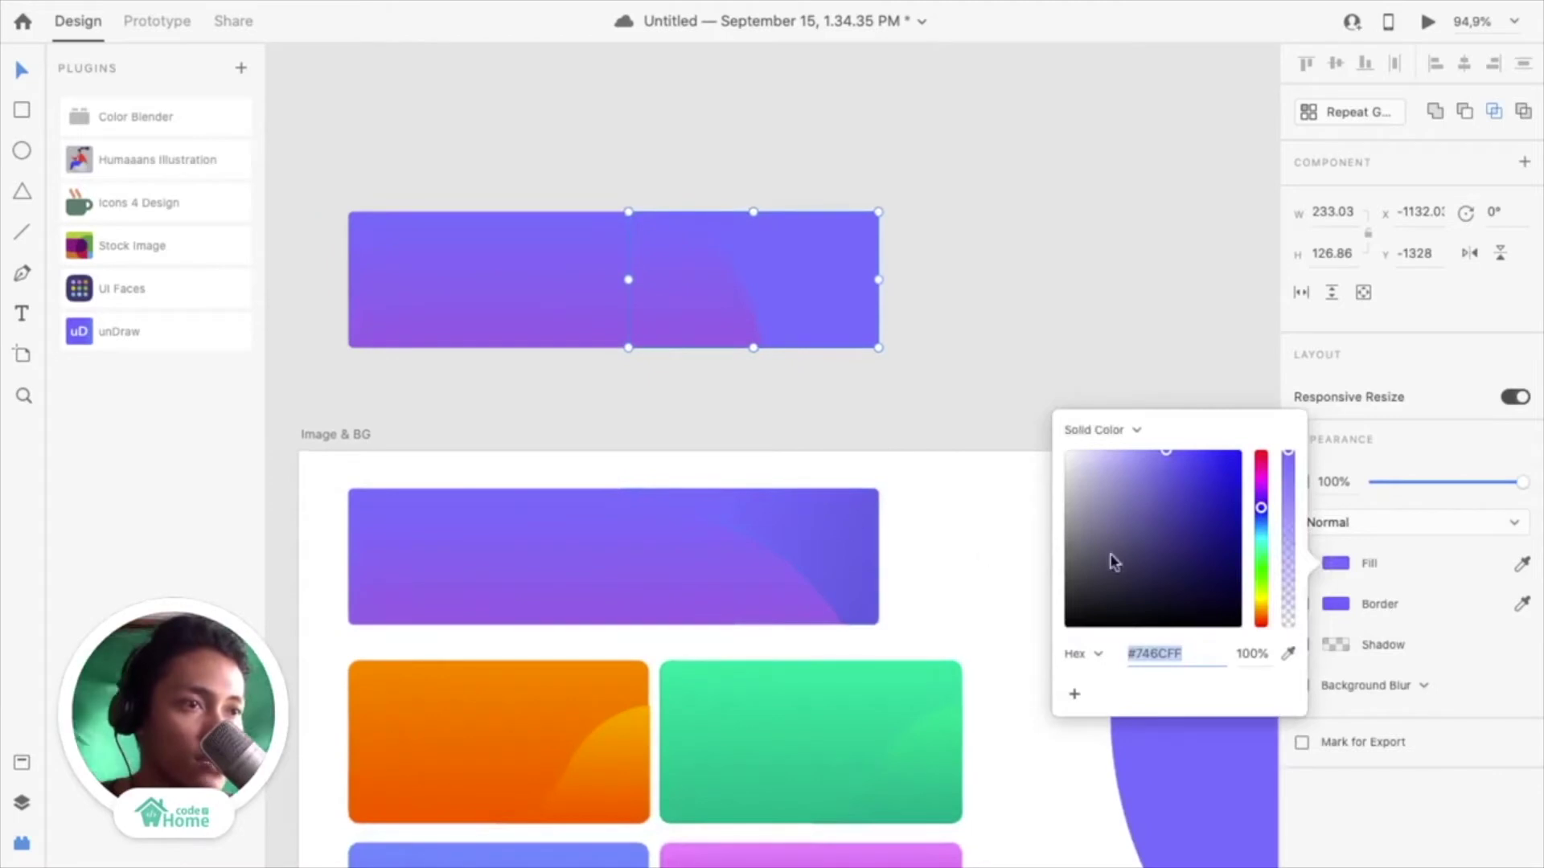
left_click(1286, 655)
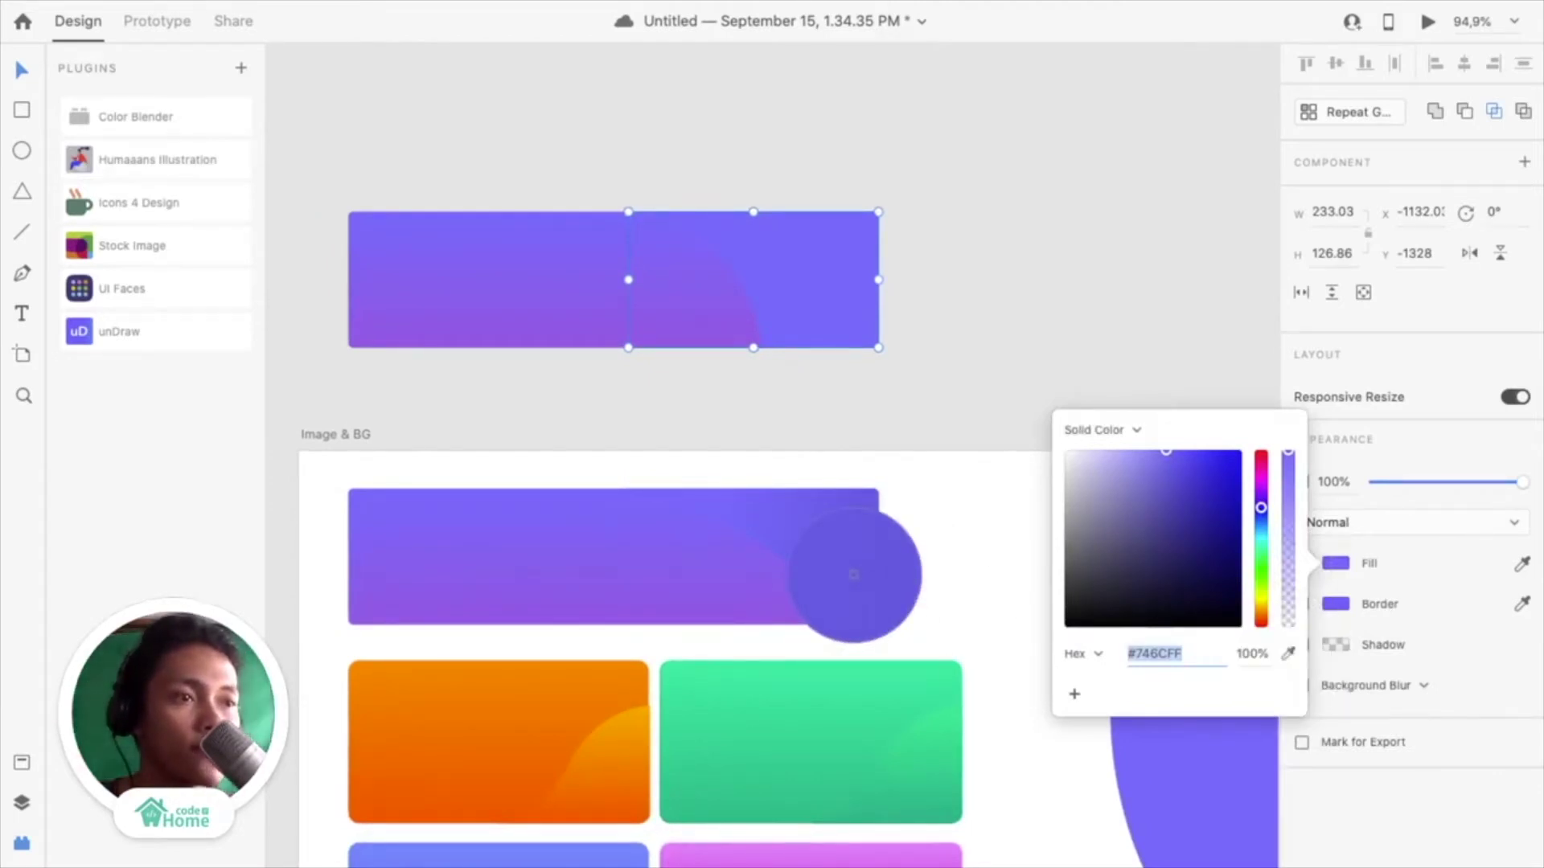
left_click(836, 562)
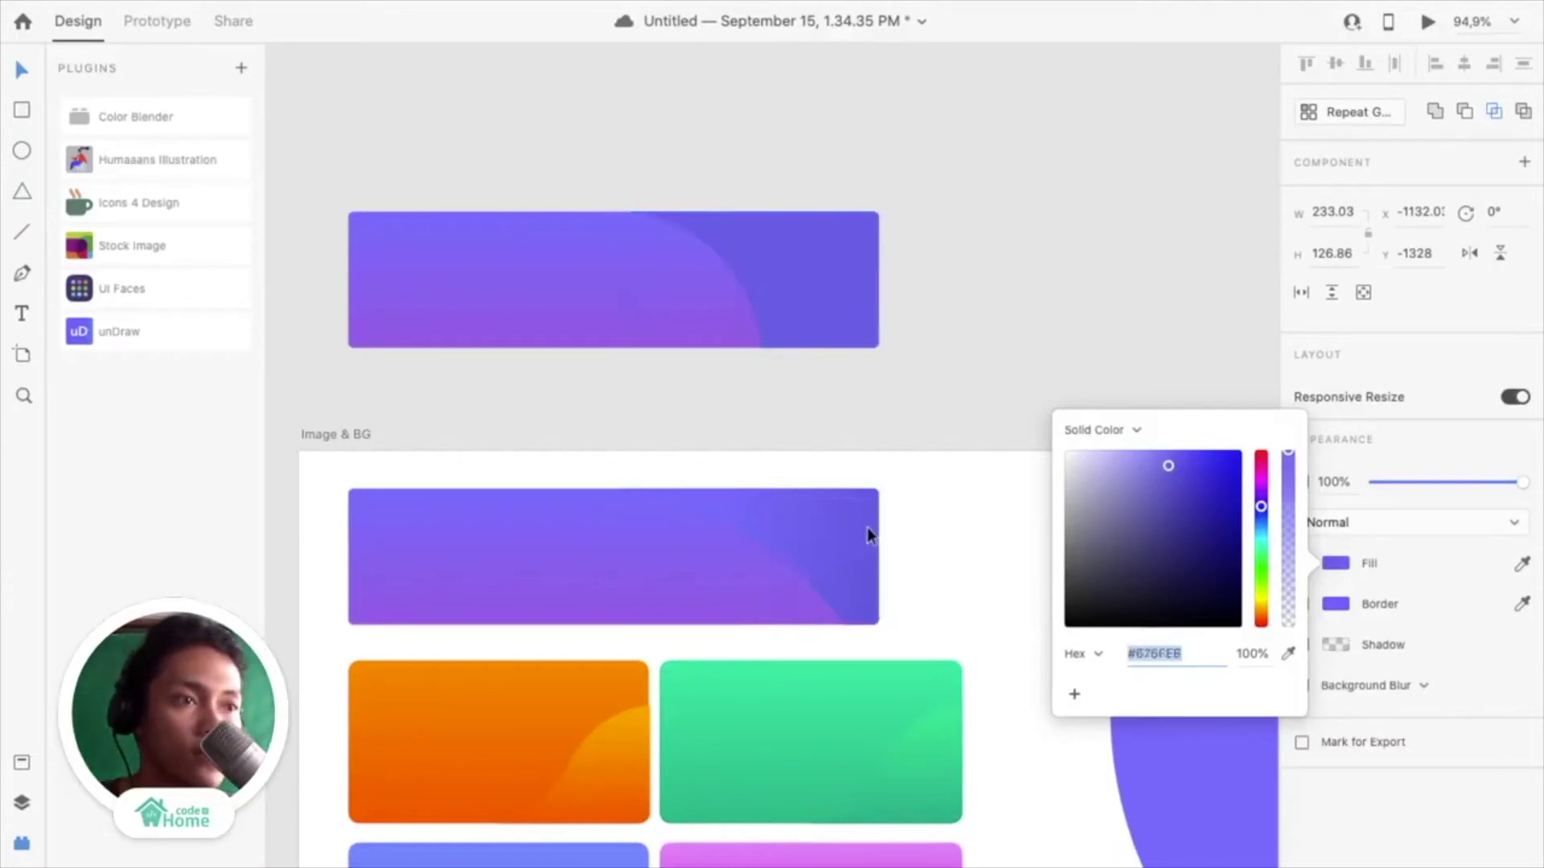
scroll(780, 394, "up", 3)
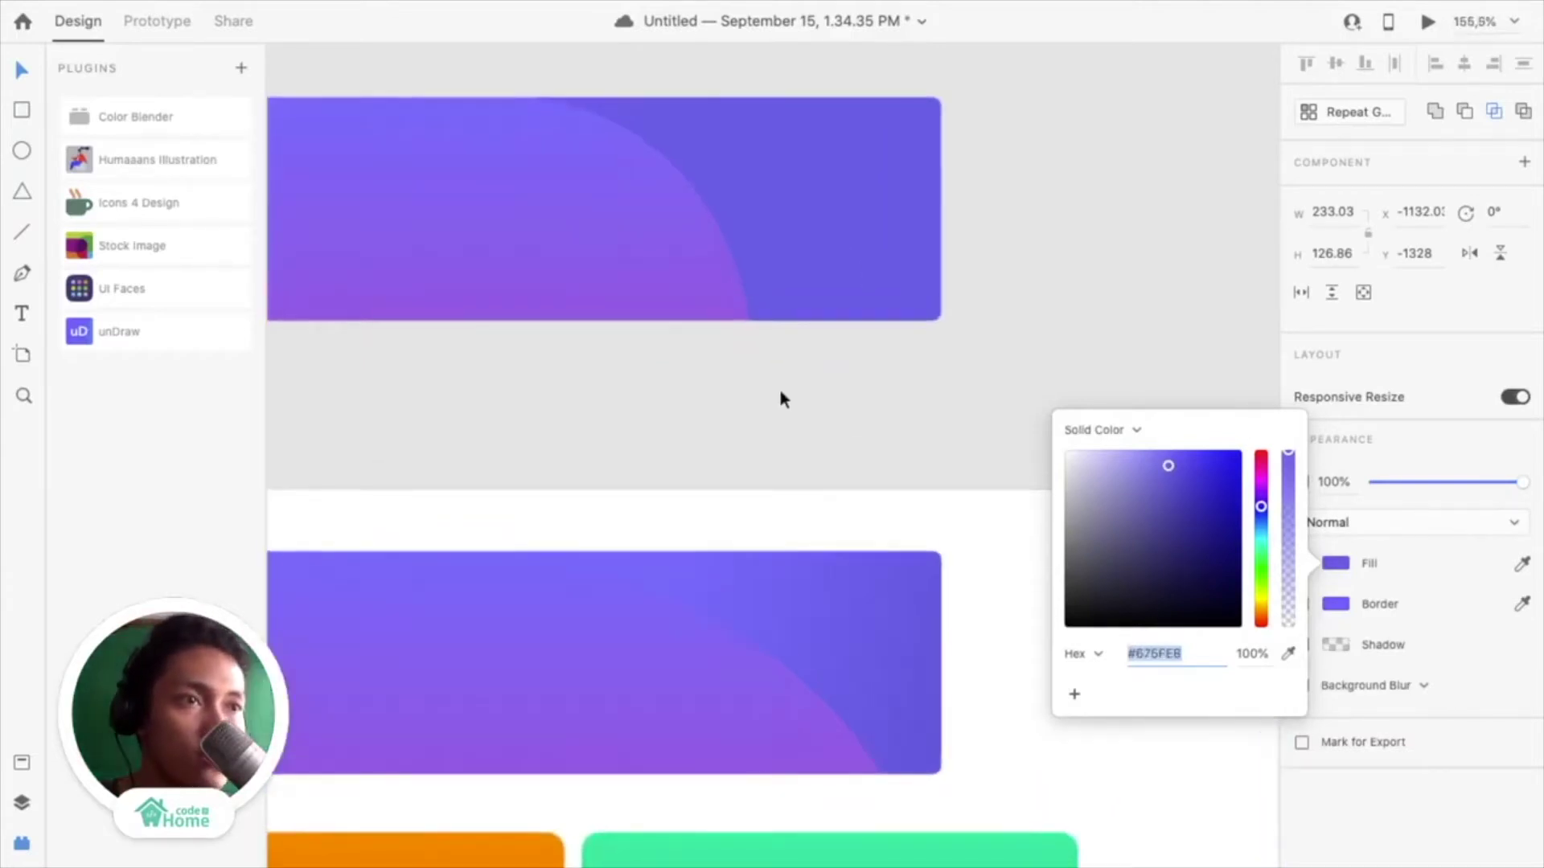
scroll(779, 394, "down", 3)
scroll(761, 554, "up", 3)
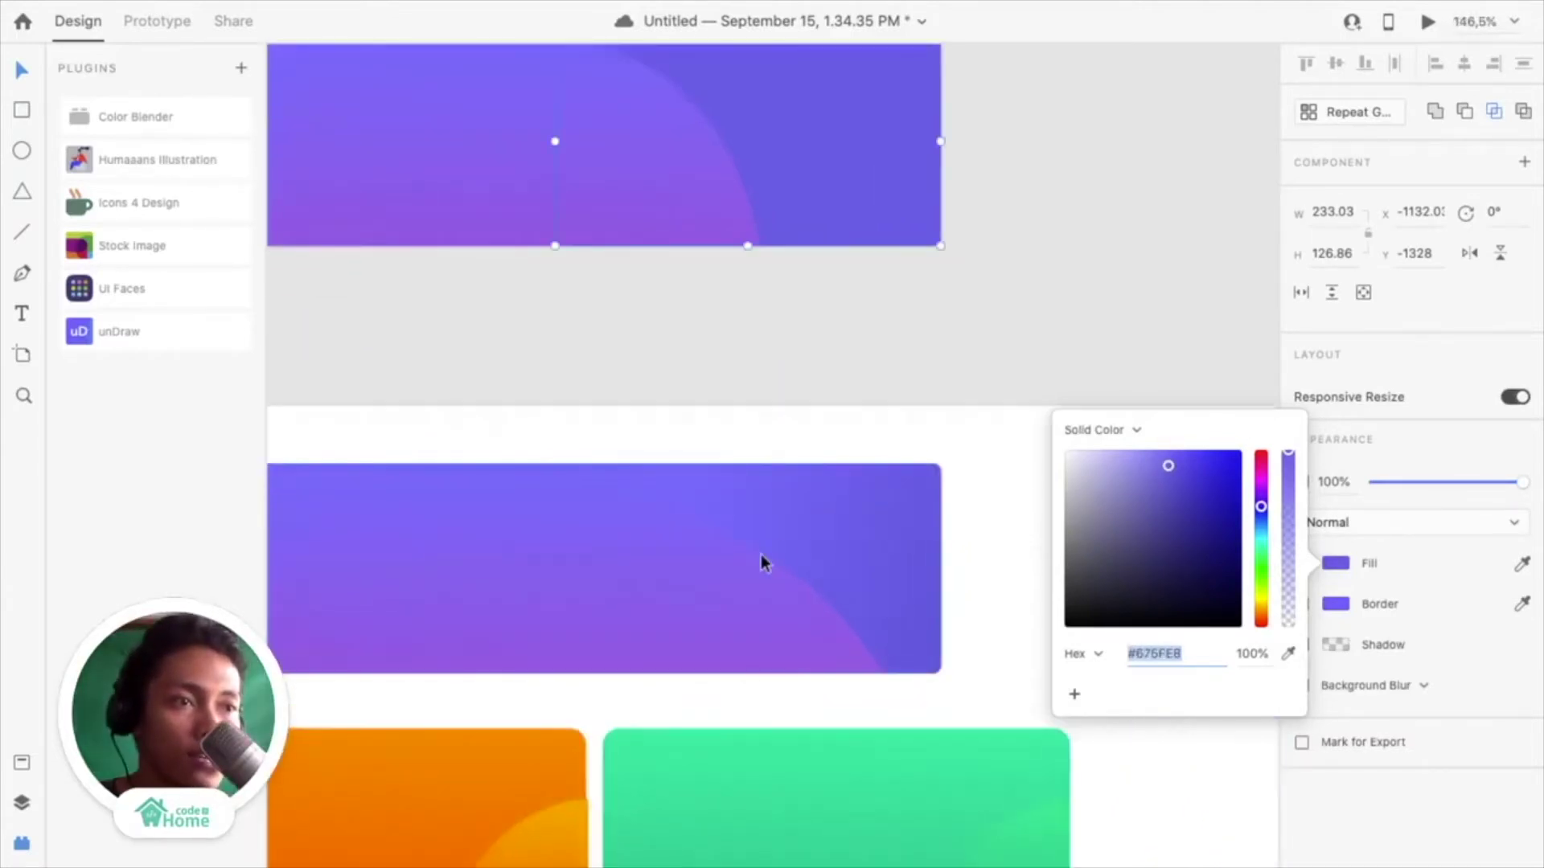
scroll(807, 541, "down", 3)
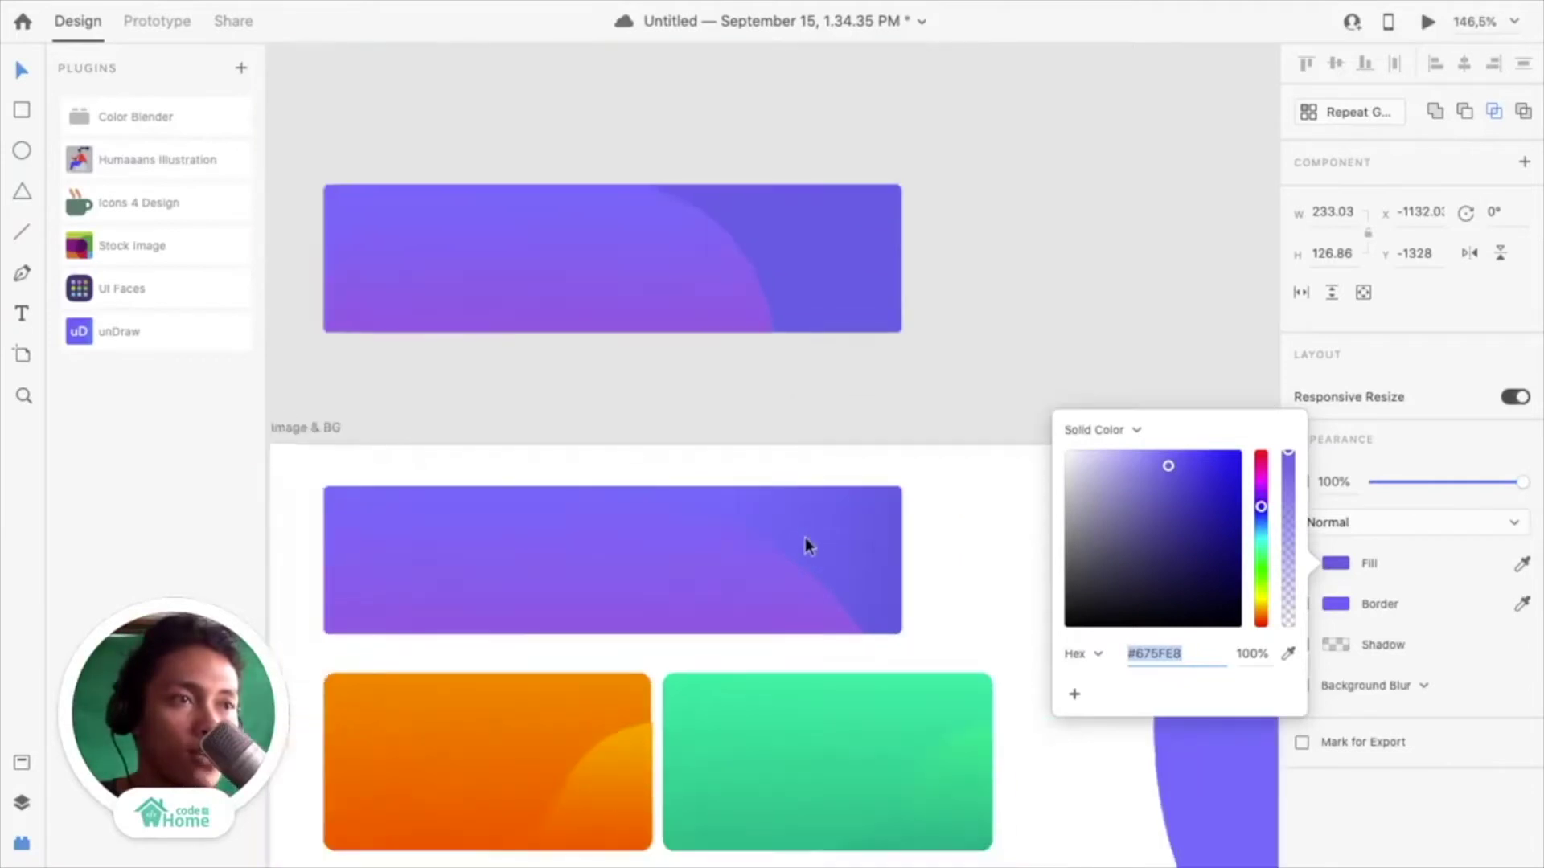
left_click(1049, 291)
Change the curved section's fill to a linear gradient and sample its end stop from the finished banner's lower right corner
left_click(861, 212)
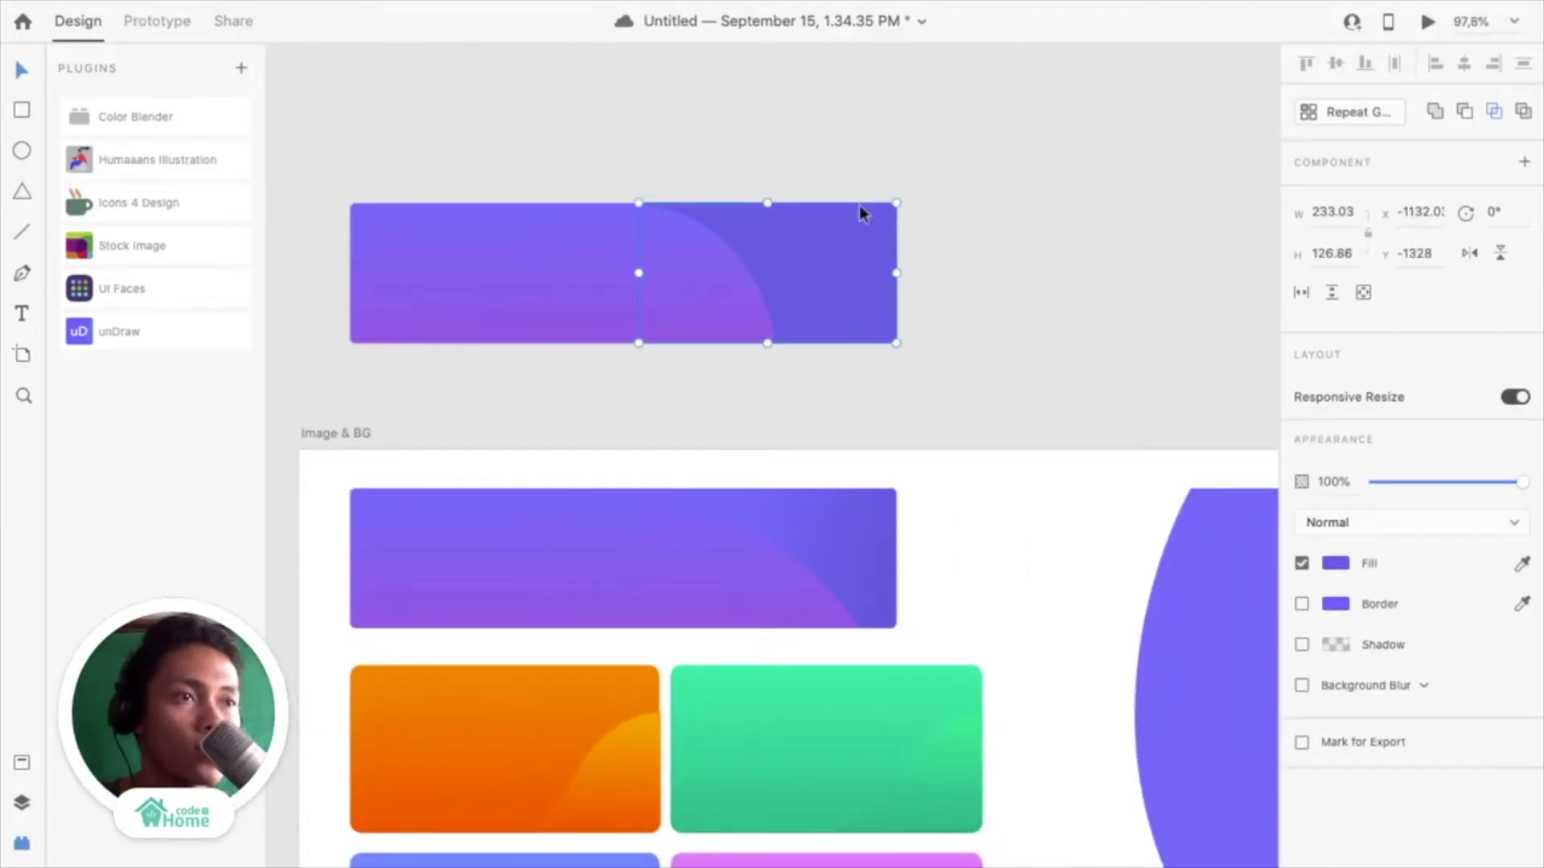
left_click(1338, 565)
left_click(1109, 431)
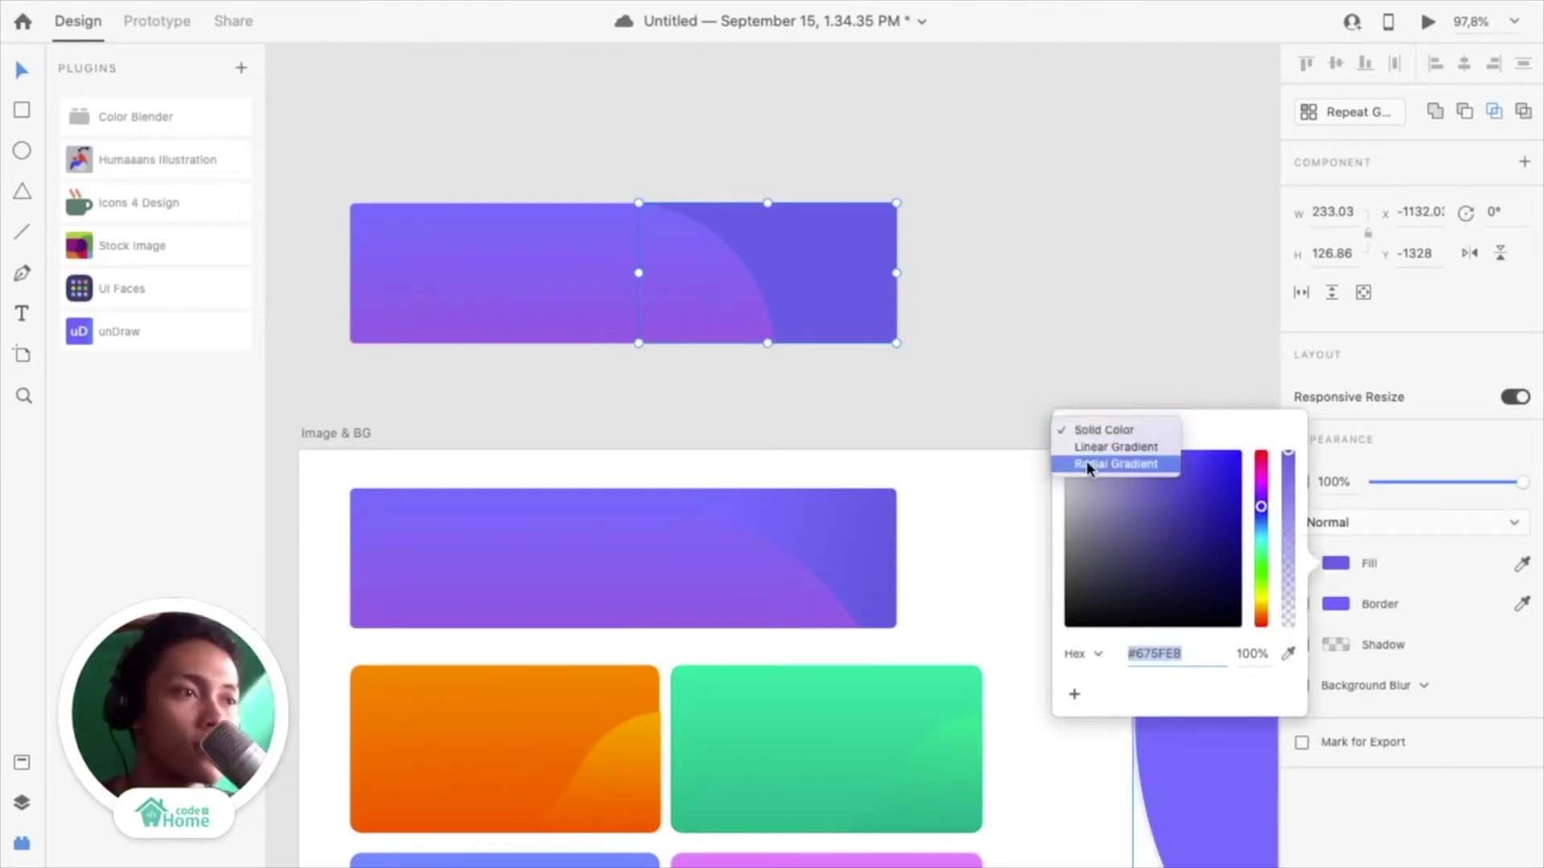
left_click(1085, 447)
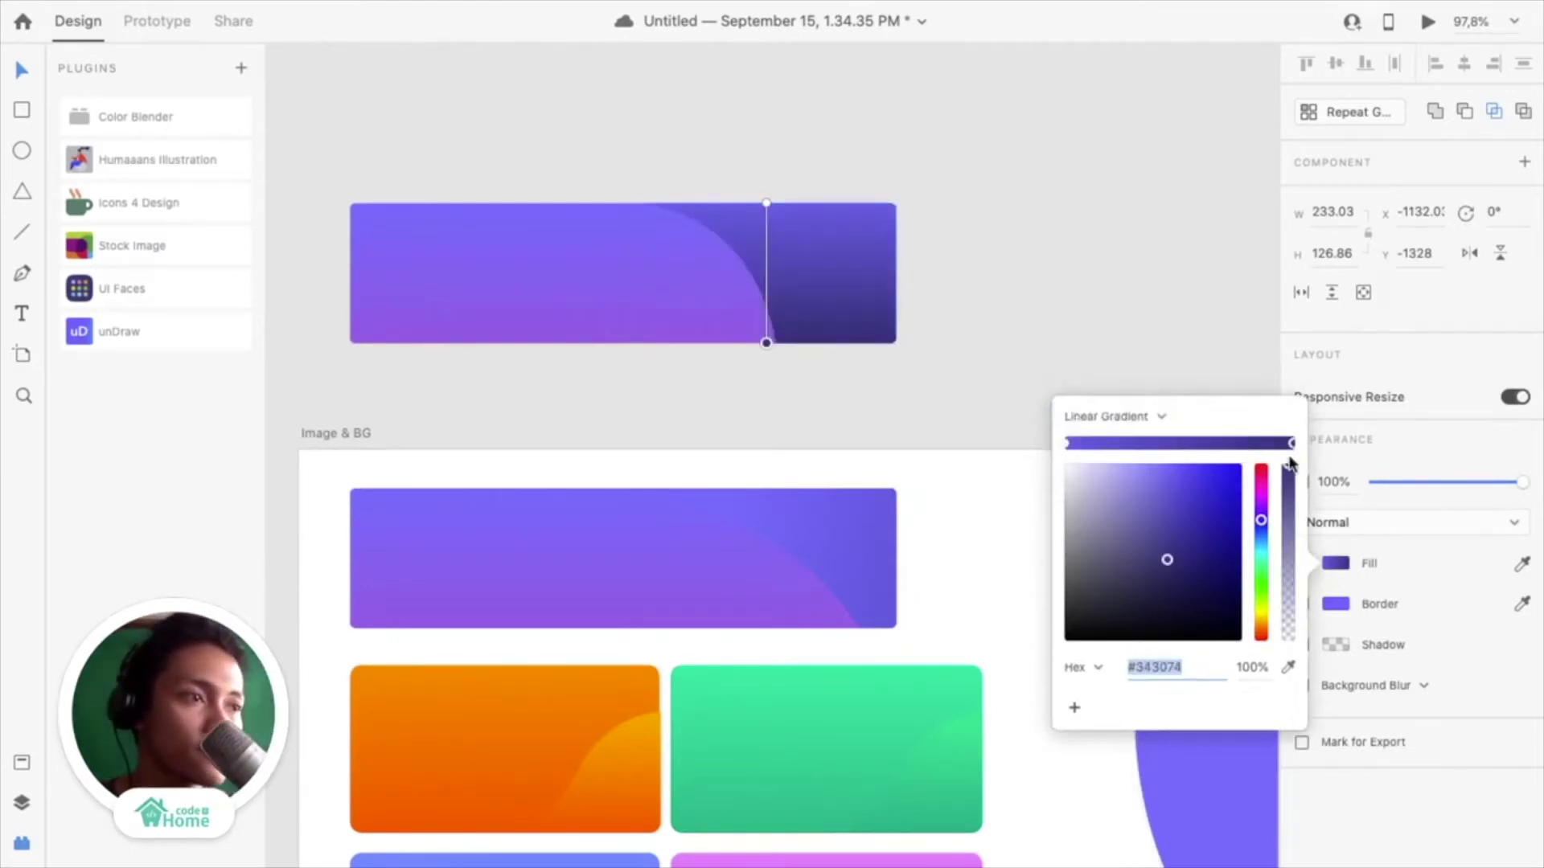
left_click(1289, 669)
left_click(877, 625)
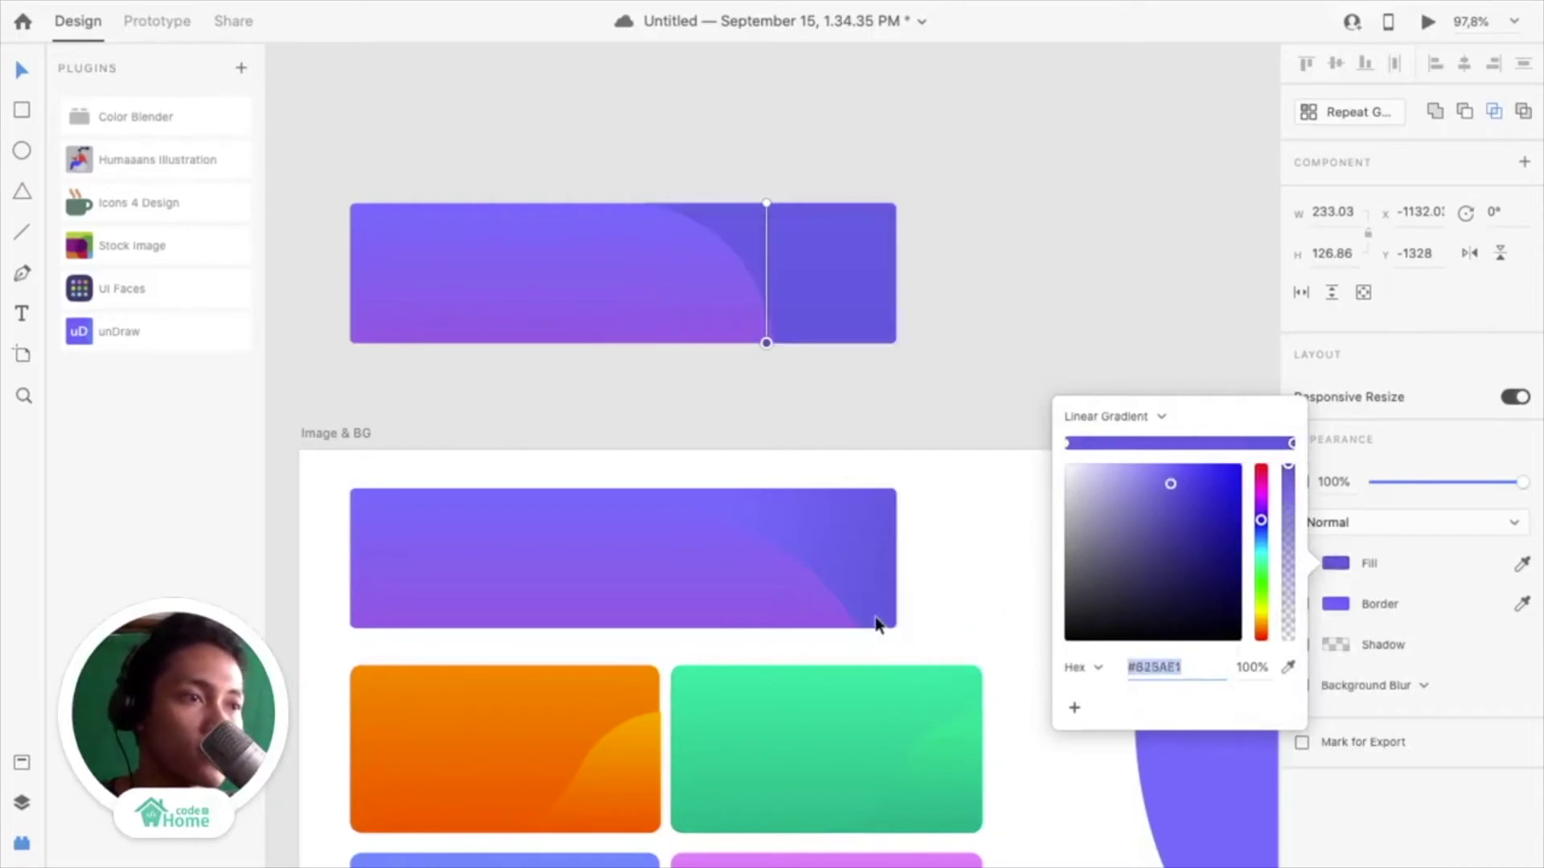
Sample the gradient's start stop from the lighter upper part of the finished banner and compare both banners
left_click(1067, 444)
left_click(1067, 446)
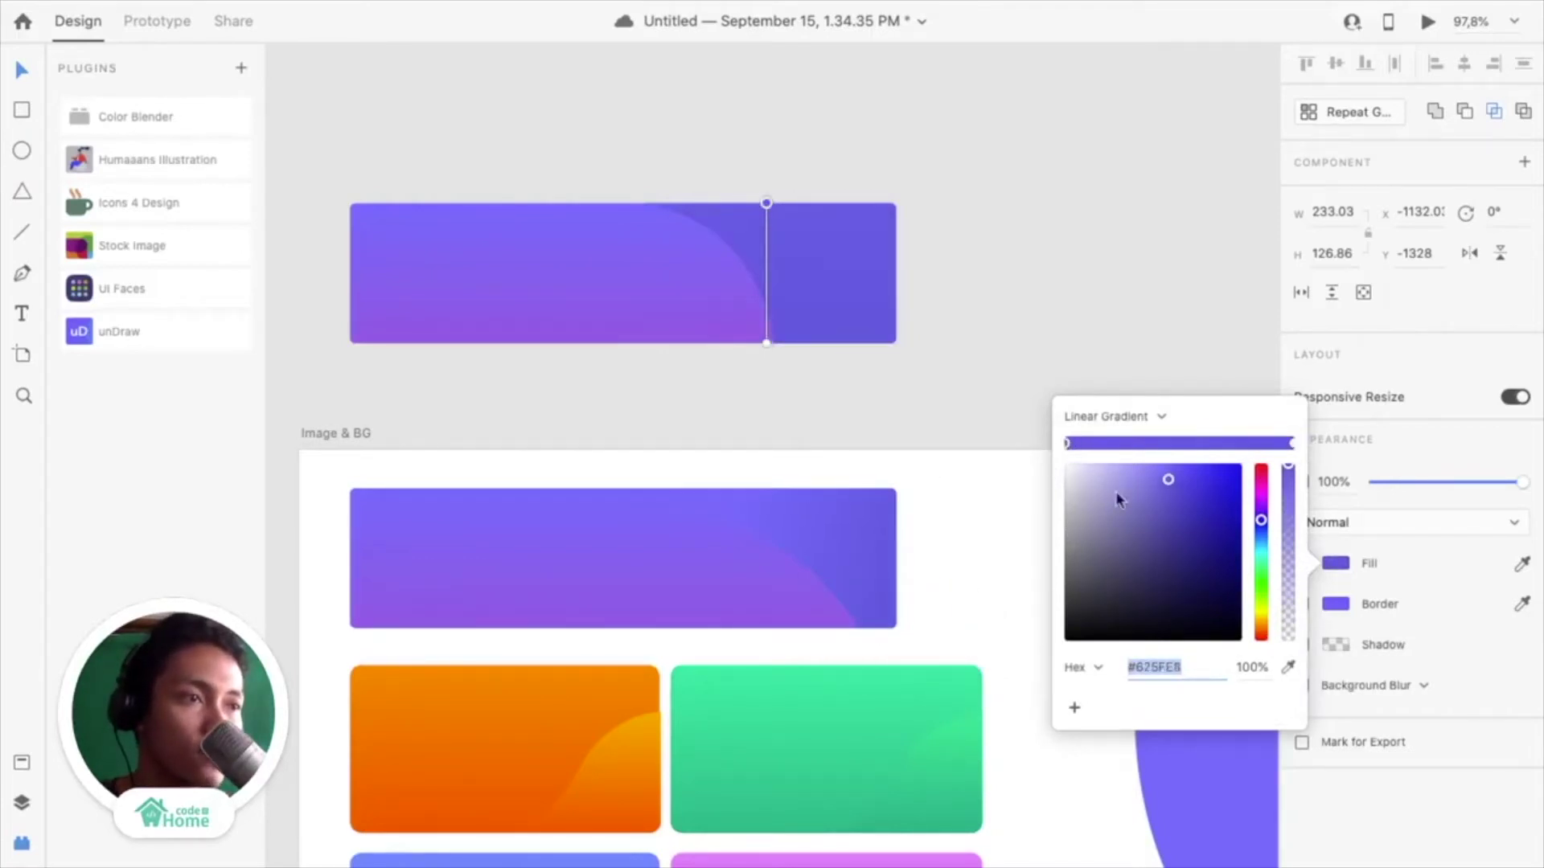
left_click(1289, 670)
left_click(736, 507)
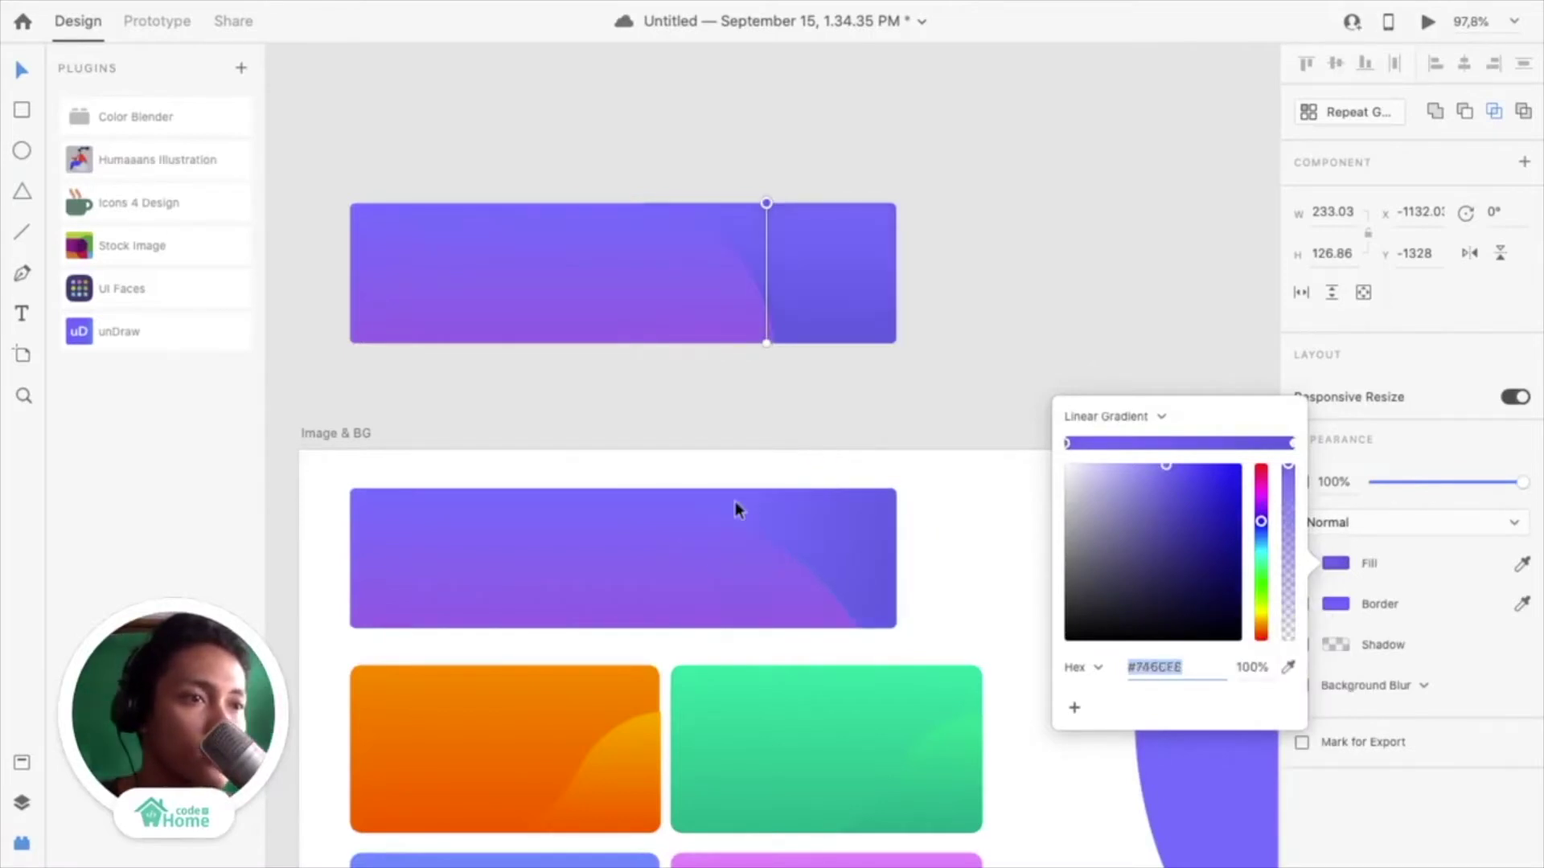
left_click(999, 354)
scroll(802, 339, "down", 3)
scroll(803, 339, "up", 5)
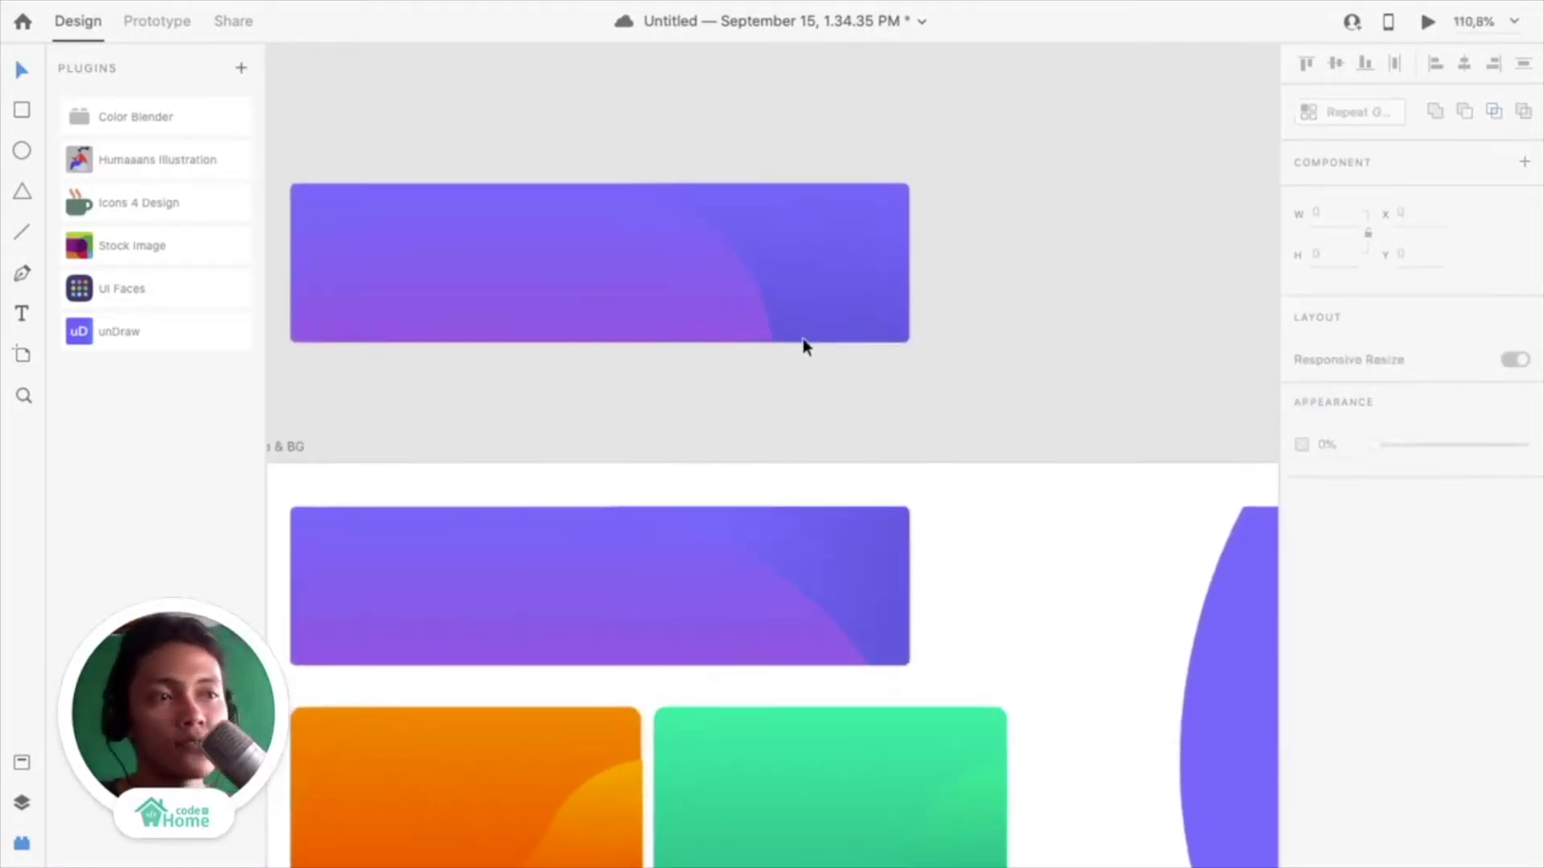
scroll(738, 368, "down", 2)
scroll(735, 363, "up", 1)
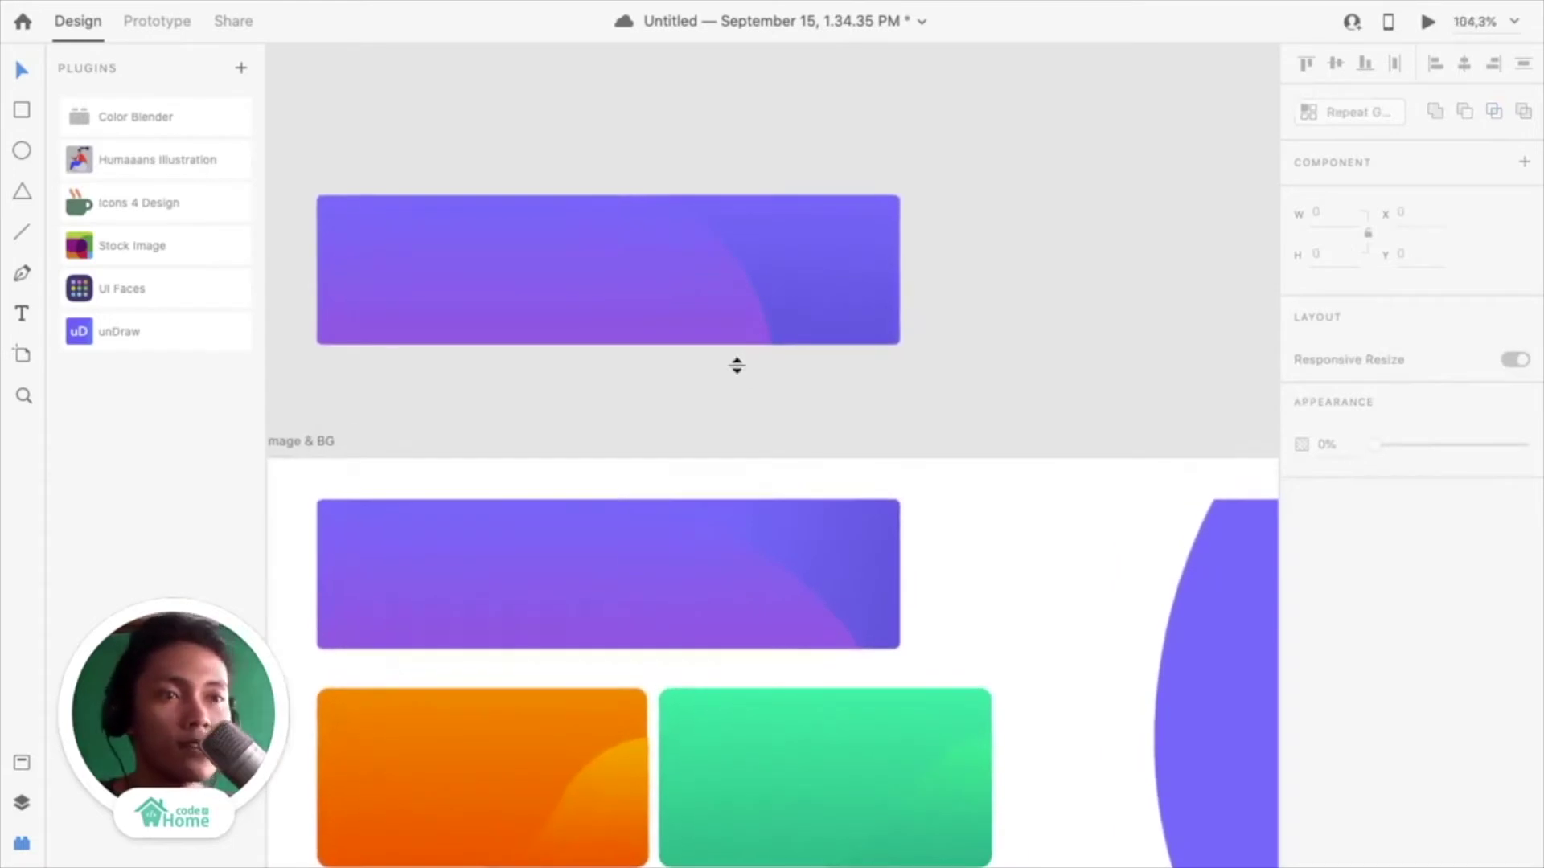
scroll(797, 505, "down", 1)
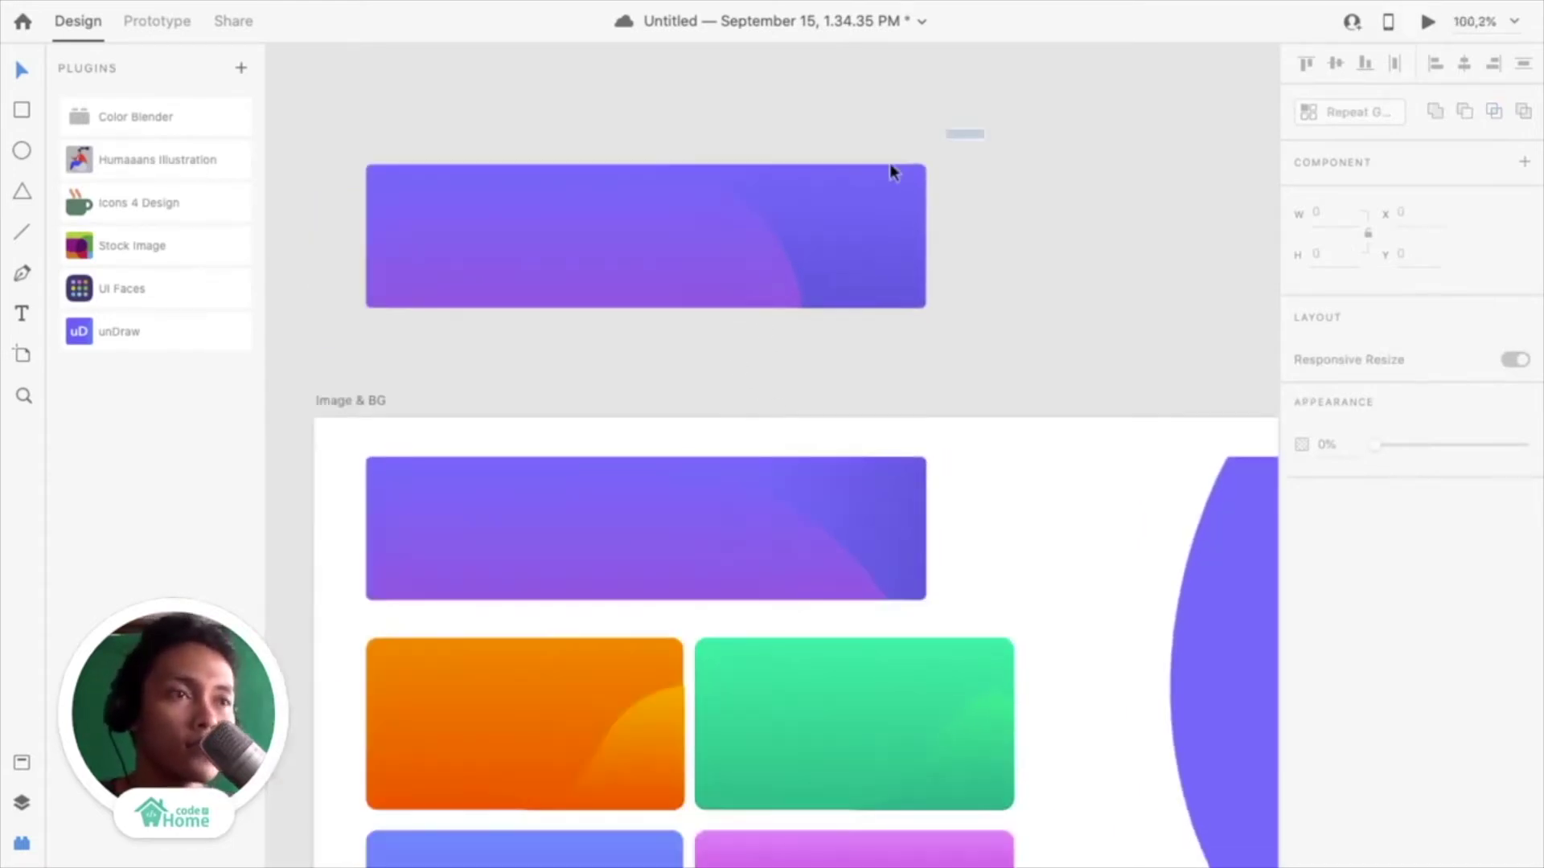
Delete both shapes of the duplicate banner above the Image & BG artboard
left_click_drag(983, 131, 302, 330)
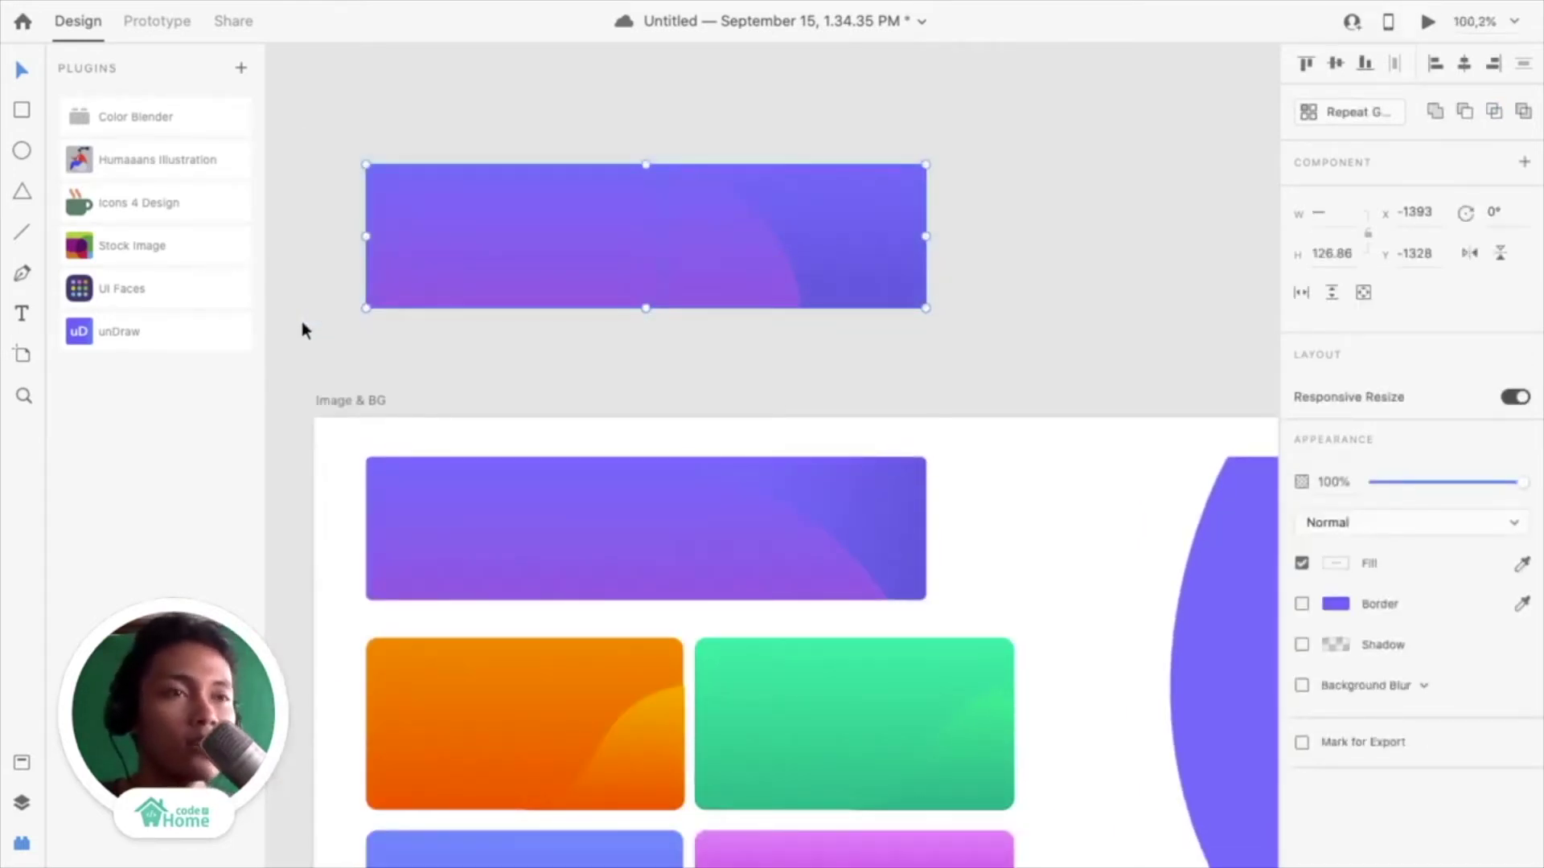
key("Delete")
Try to move the finished banner's base rectangle above the Image & BG artboard, then undo the move
left_click(638, 523)
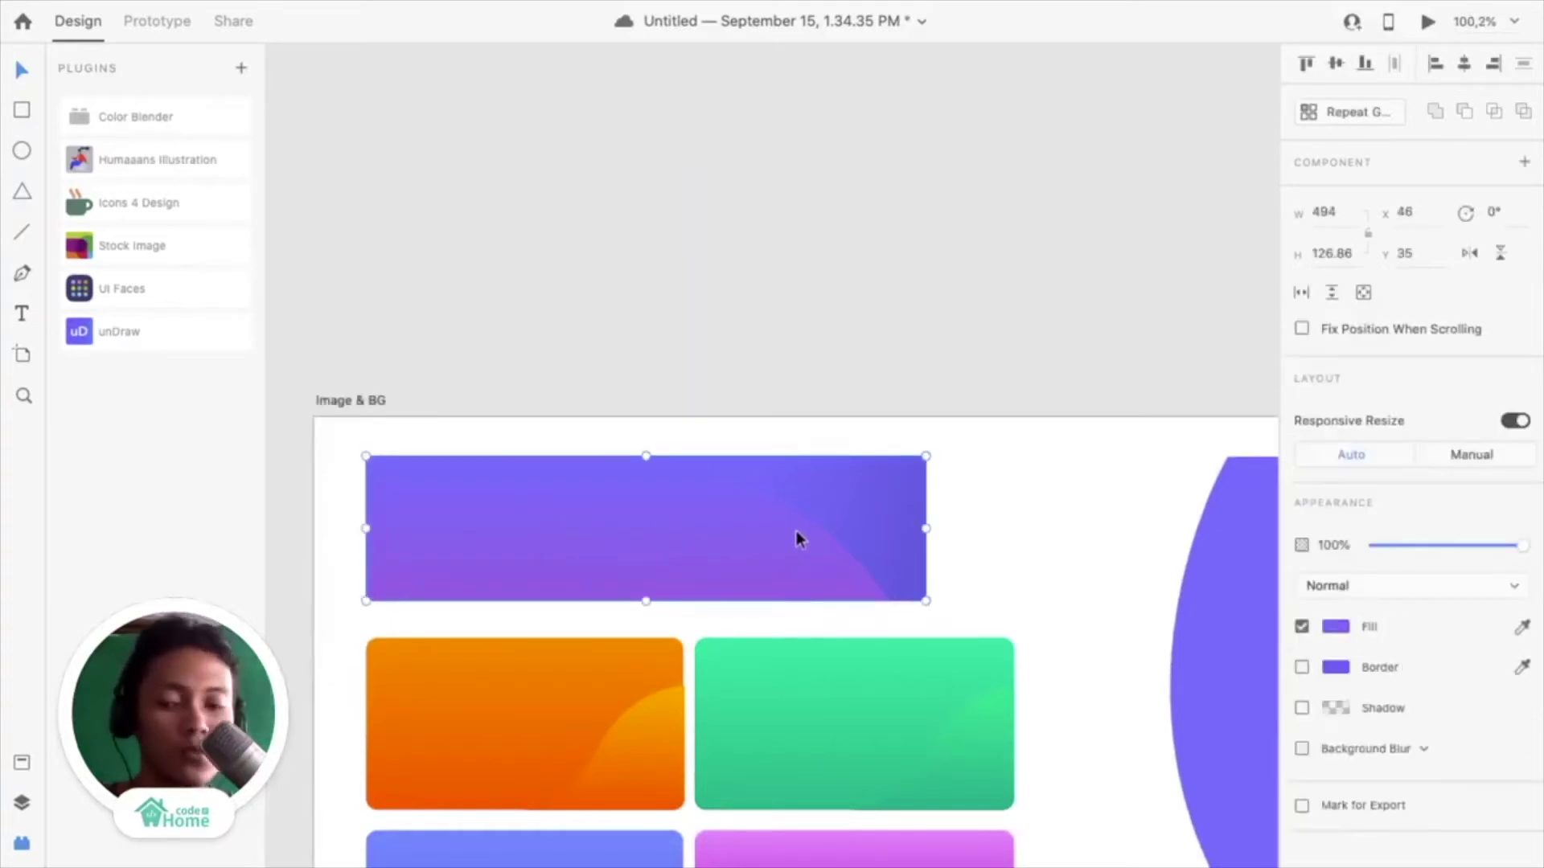
left_click_drag(796, 537, 796, 163)
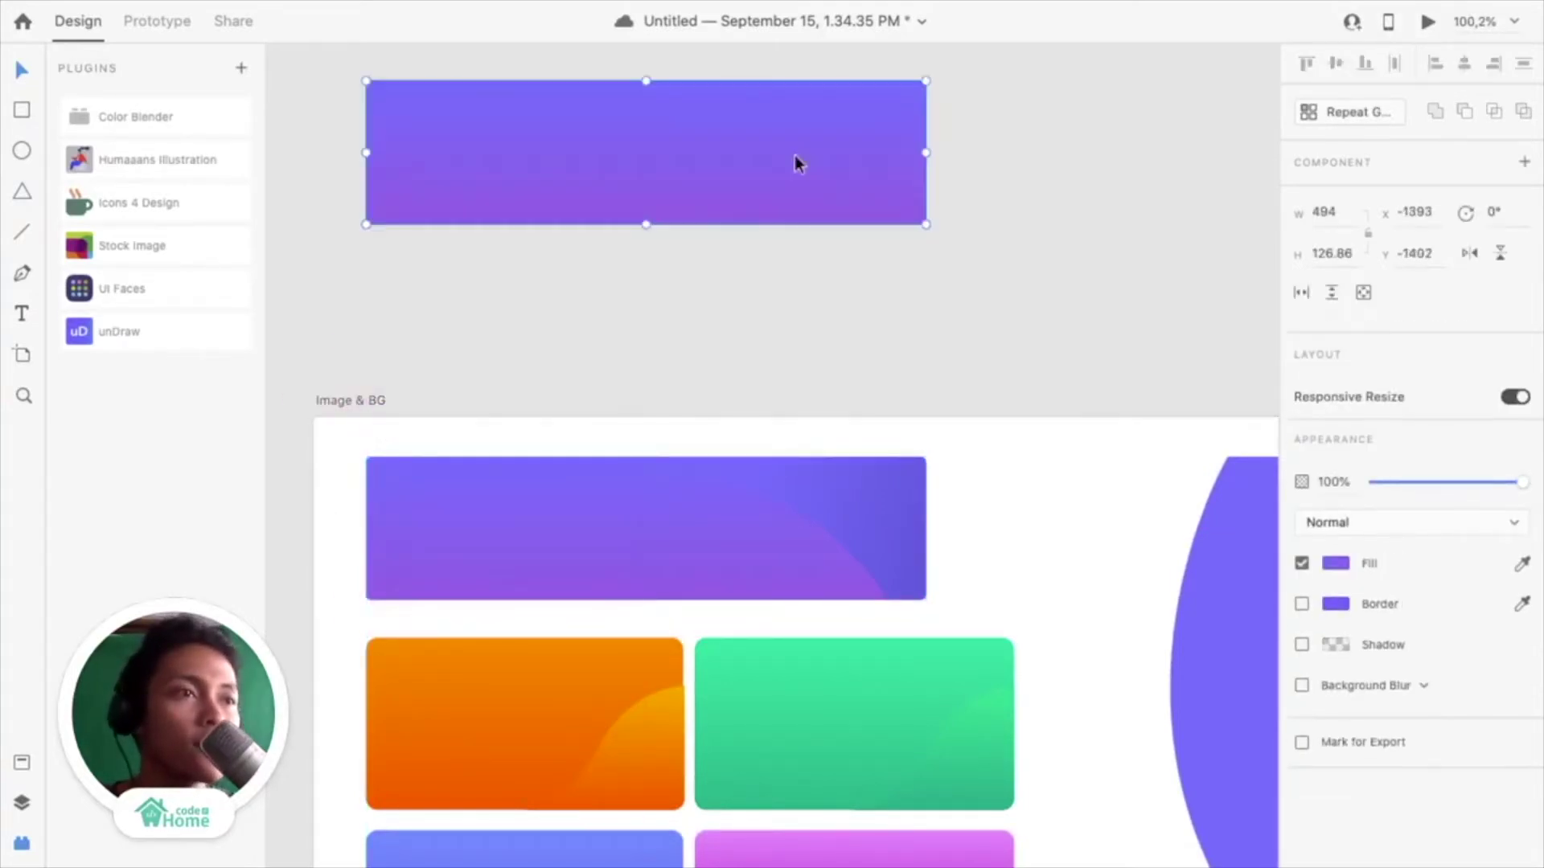
scroll(795, 158, "down", 5)
key("super+z")
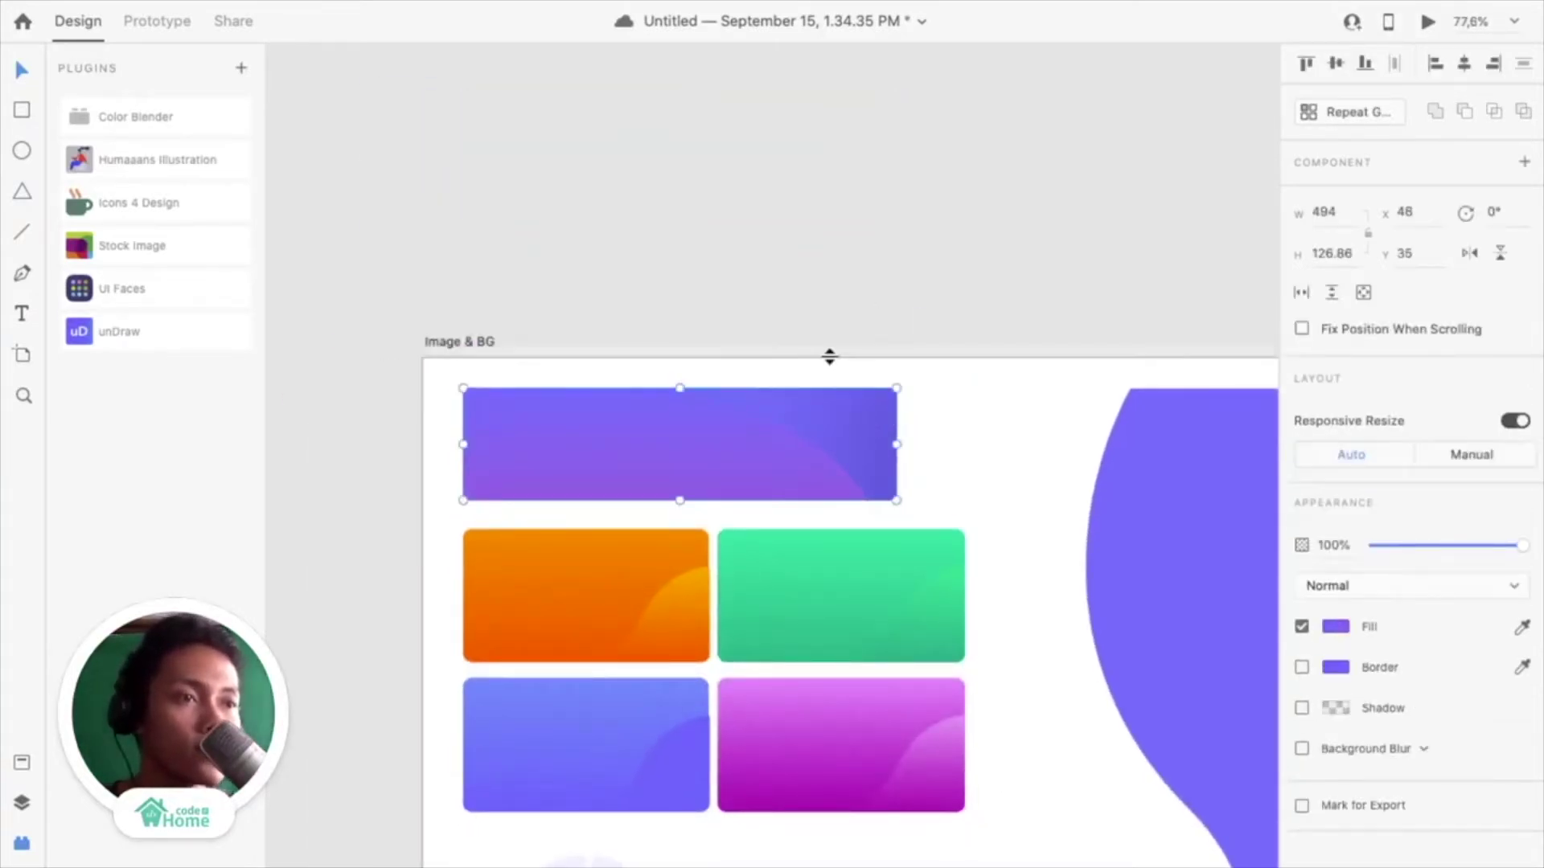
Group the two shapes of the finished banner and bring the group beside the Dashboard - Web Version – UI Design artboard
left_click(940, 379)
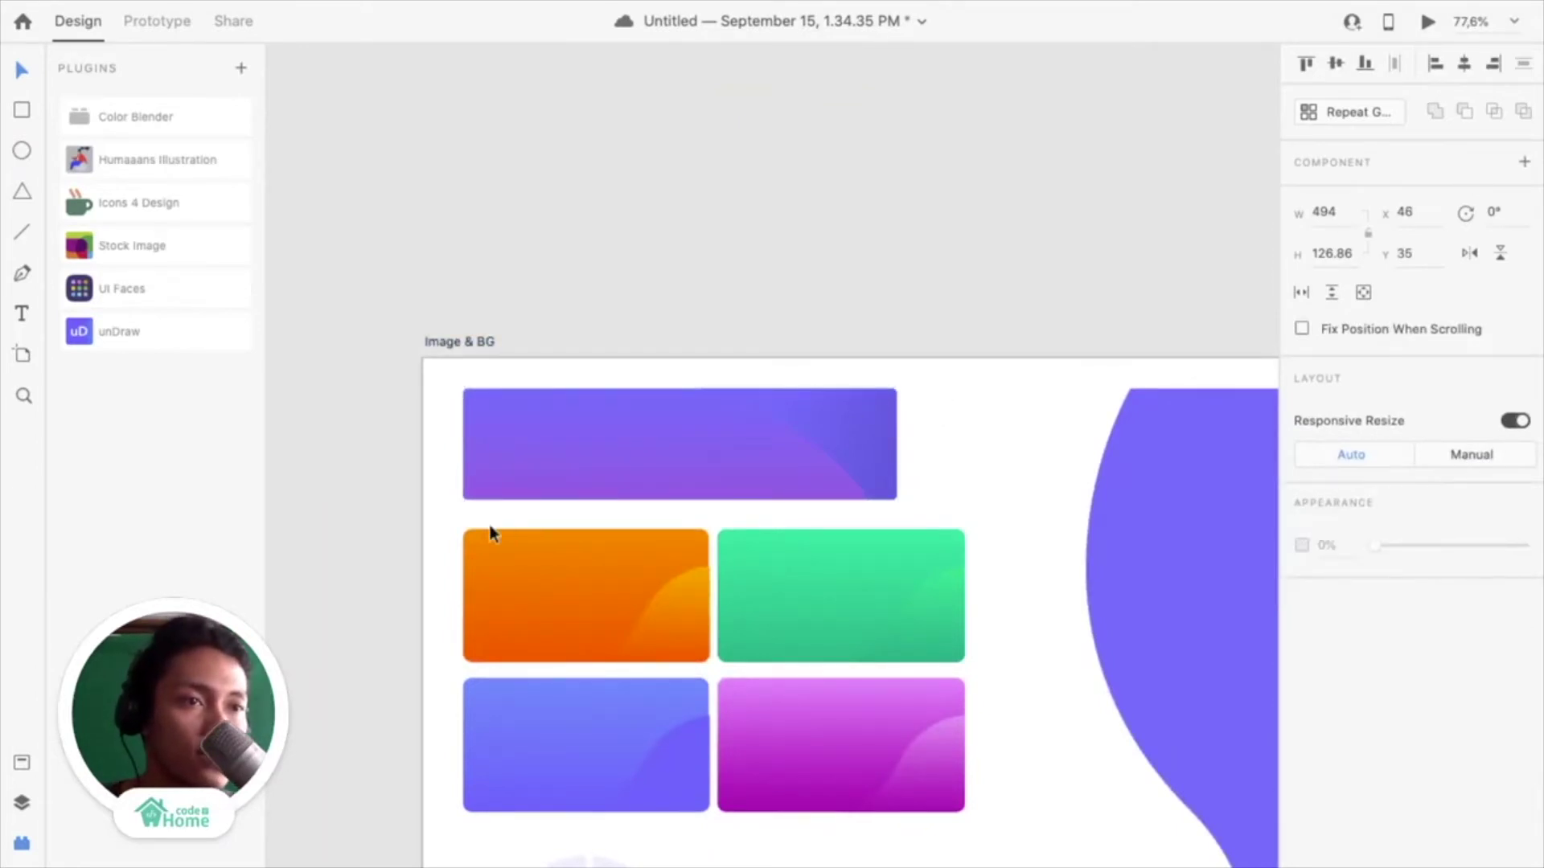
left_click_drag(490, 525, 445, 504)
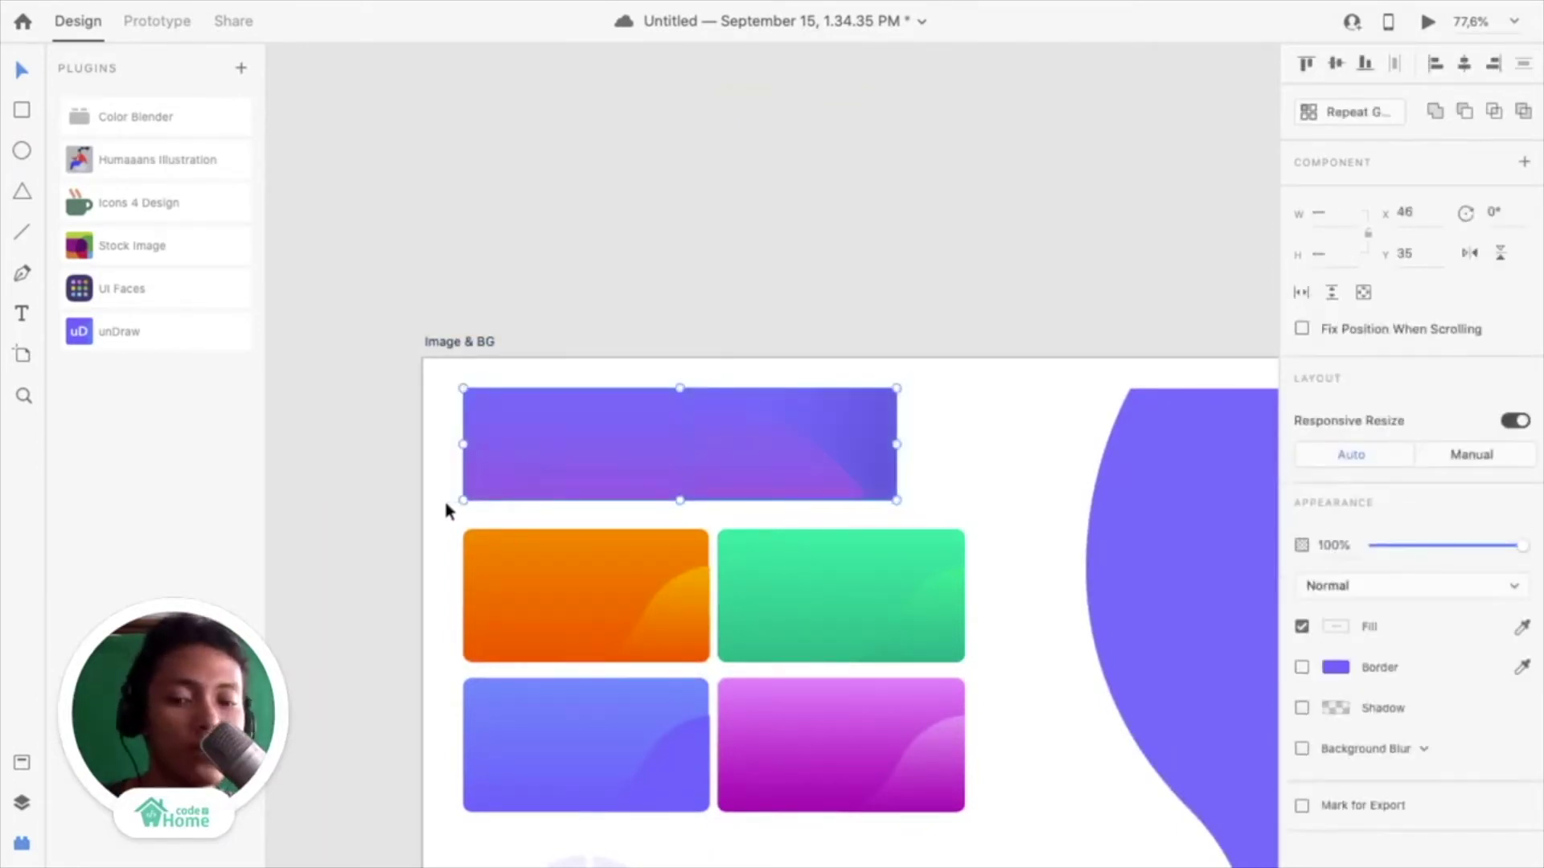
left_click_drag(576, 481, 1068, 648)
scroll(657, 168, "down", 5)
scroll(658, 169, "right", 3)
scroll(1069, 648, "down", 3)
scroll(1069, 648, "right", 2)
scroll(1137, 659, "up", 2)
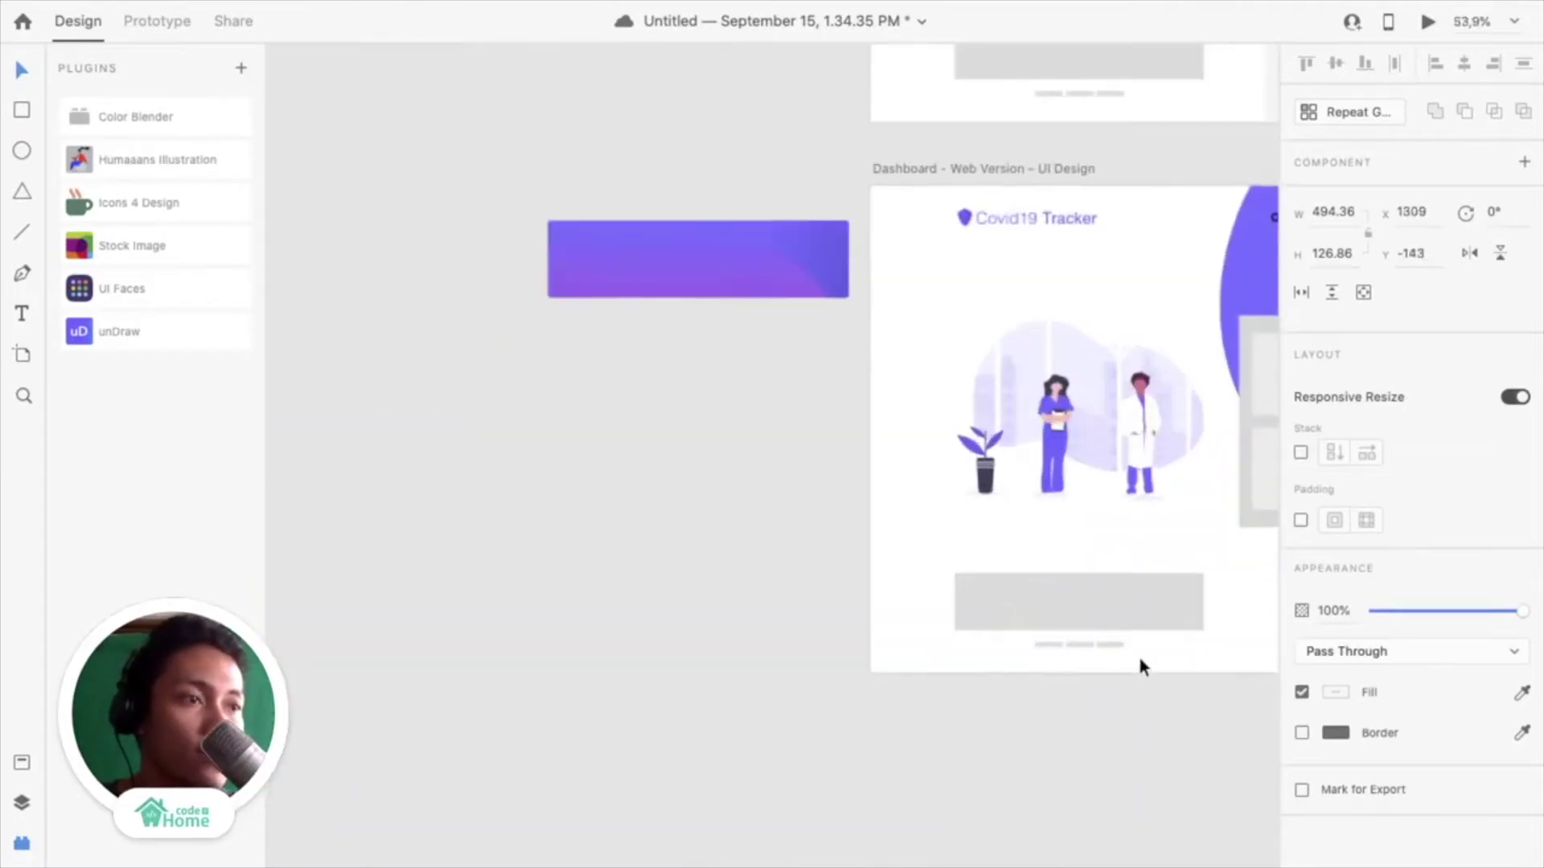
Place the banner group over the lower grey placeholder of the UI Design dashboard at X 138, Y 603
left_click_drag(791, 292, 1170, 605)
scroll(1170, 605, "up", 5)
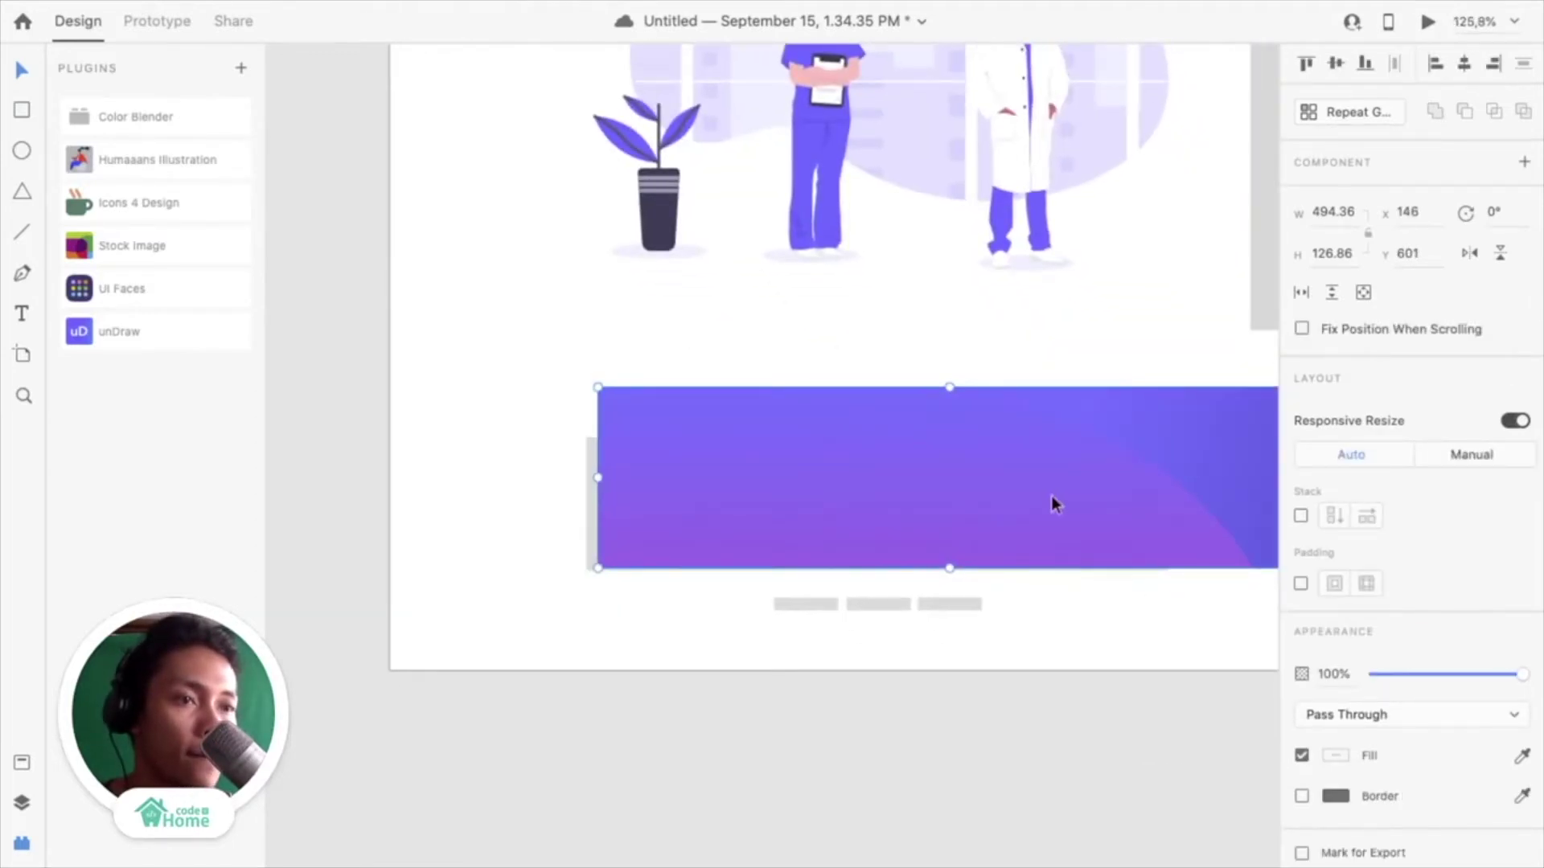
left_click_drag(1050, 495, 1043, 498)
Scale the banner group down proportionally to 409 wide and 104.96 high, matching the grey placeholder's width
scroll(1043, 498, "down", 4)
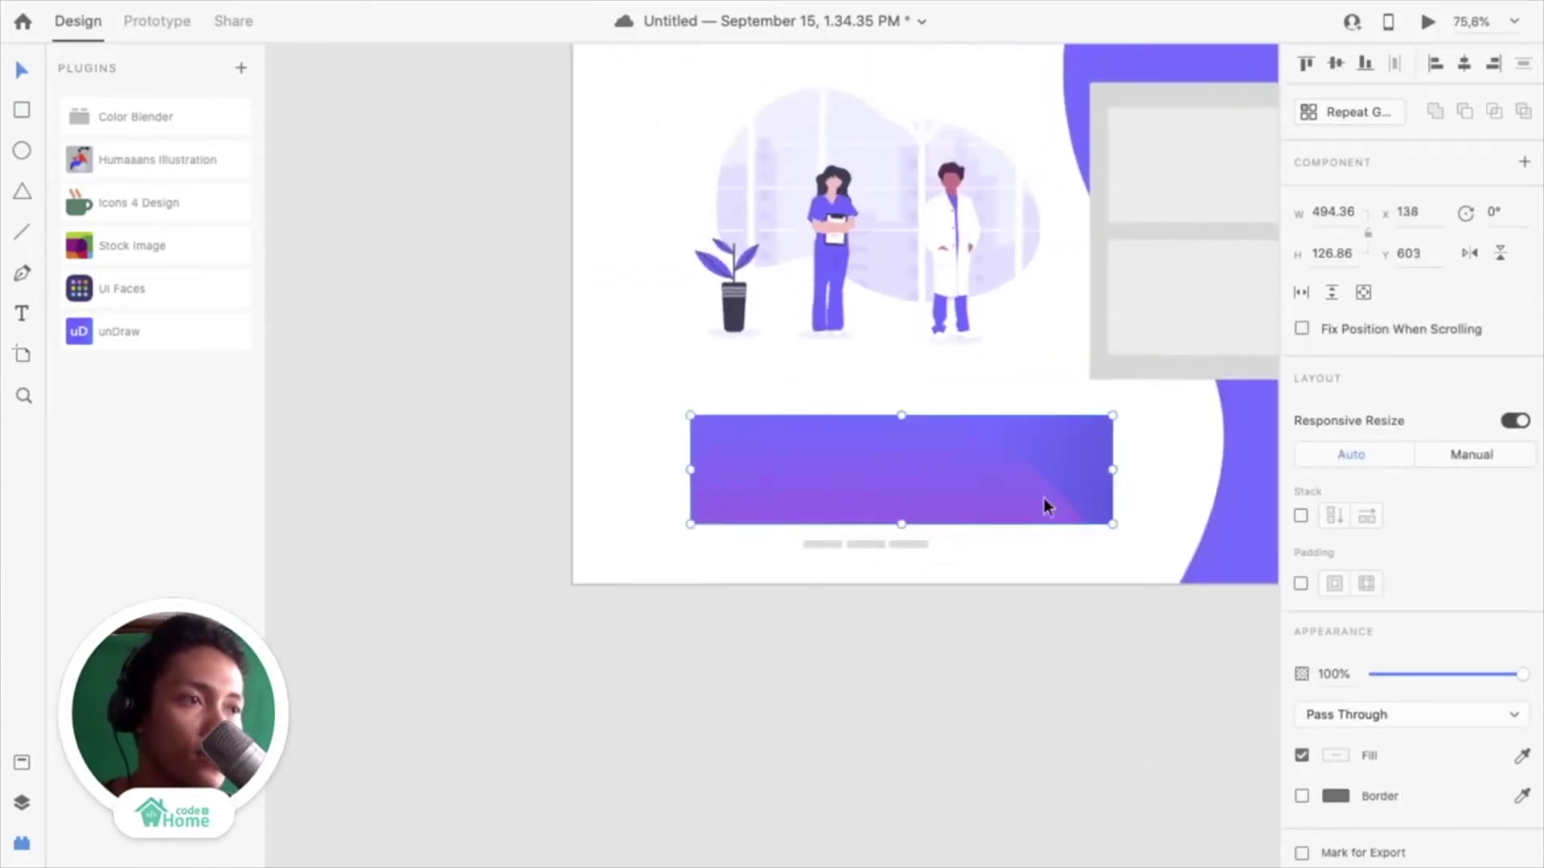
scroll(1044, 498, "left", 1)
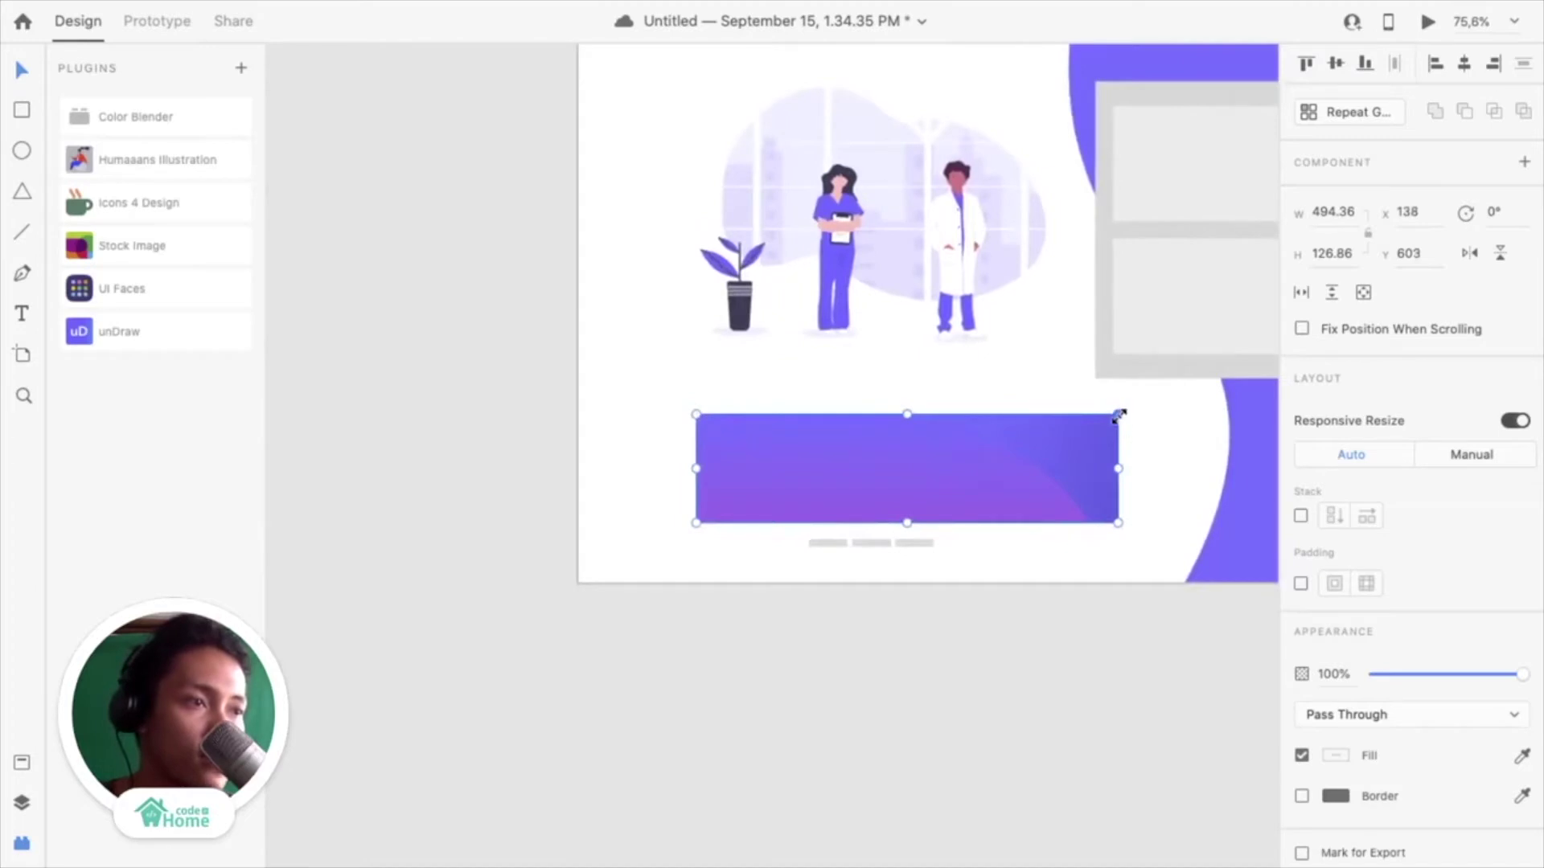
left_click_drag(1118, 415, 1031, 426)
scroll(1058, 436, "up", 5)
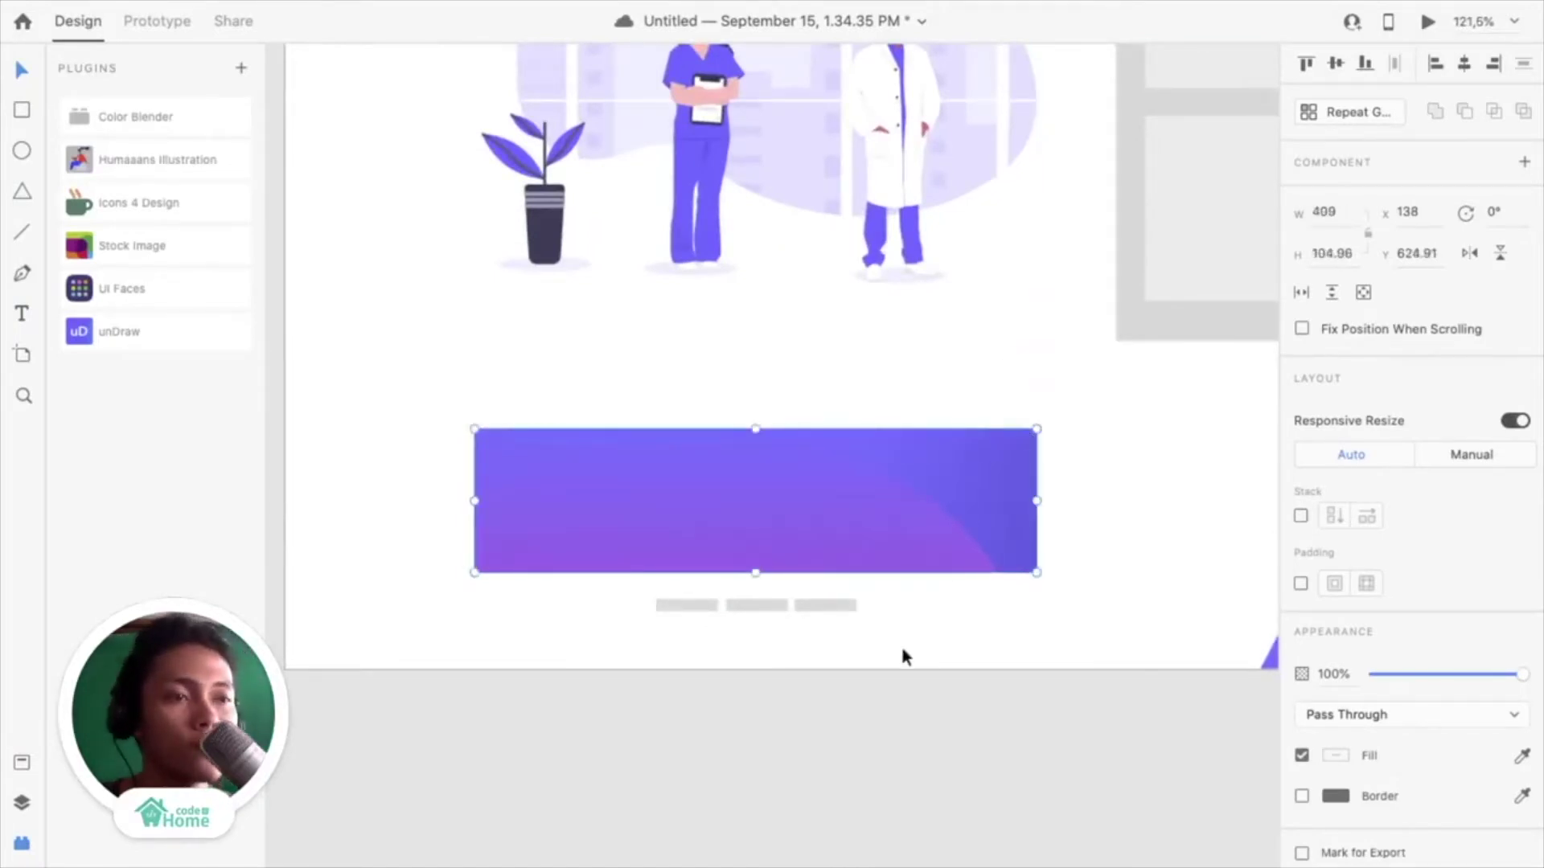
left_click(901, 647)
Move the banner group up off the grey placeholder rectangle and delete the placeholder
left_click(836, 544)
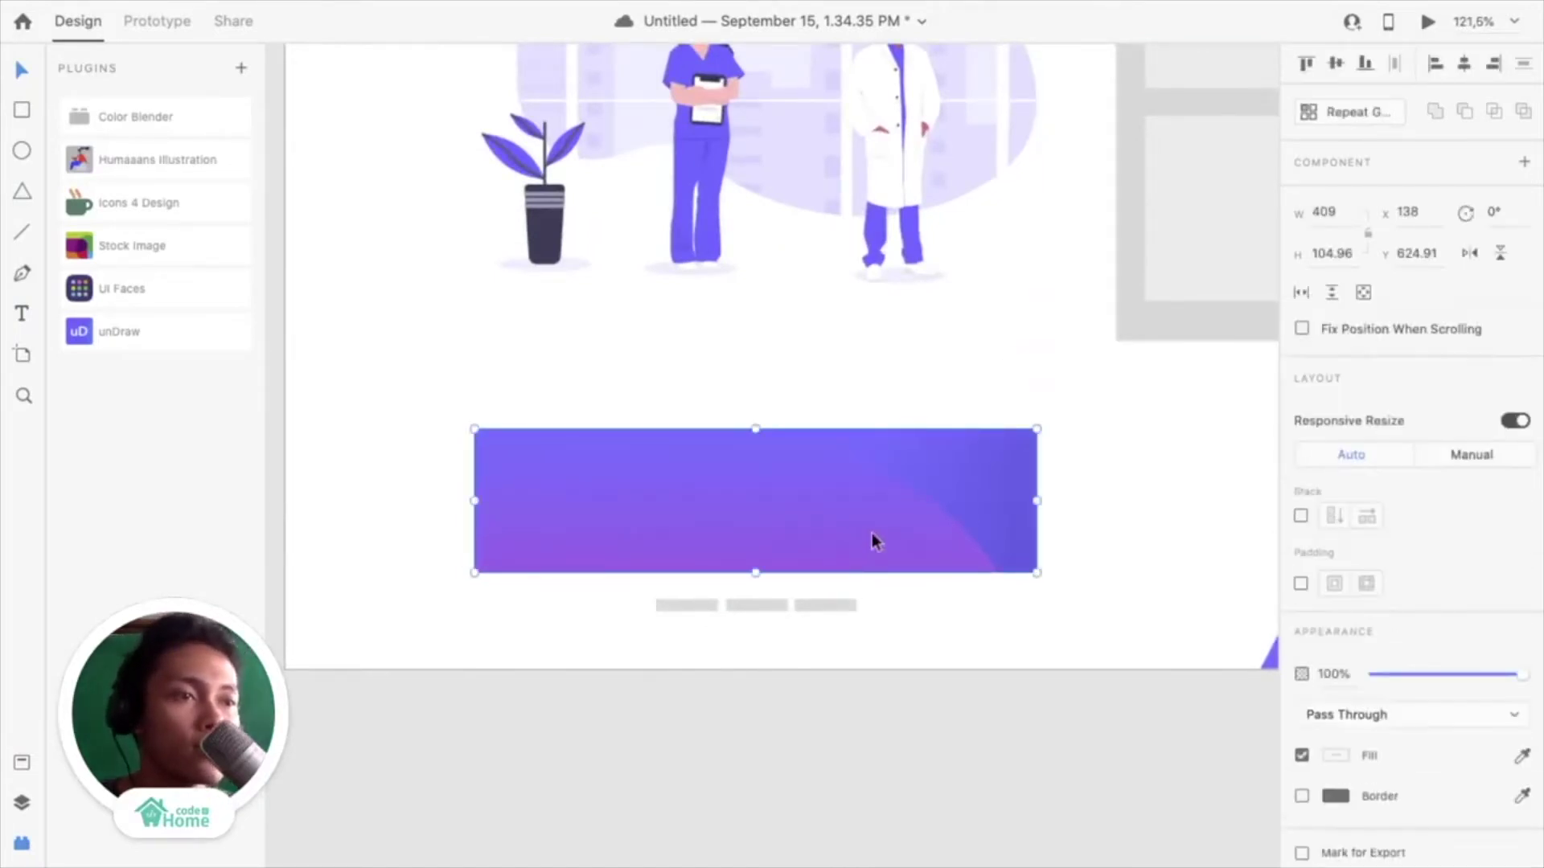
left_click_drag(872, 532, 871, 475)
left_click(872, 551)
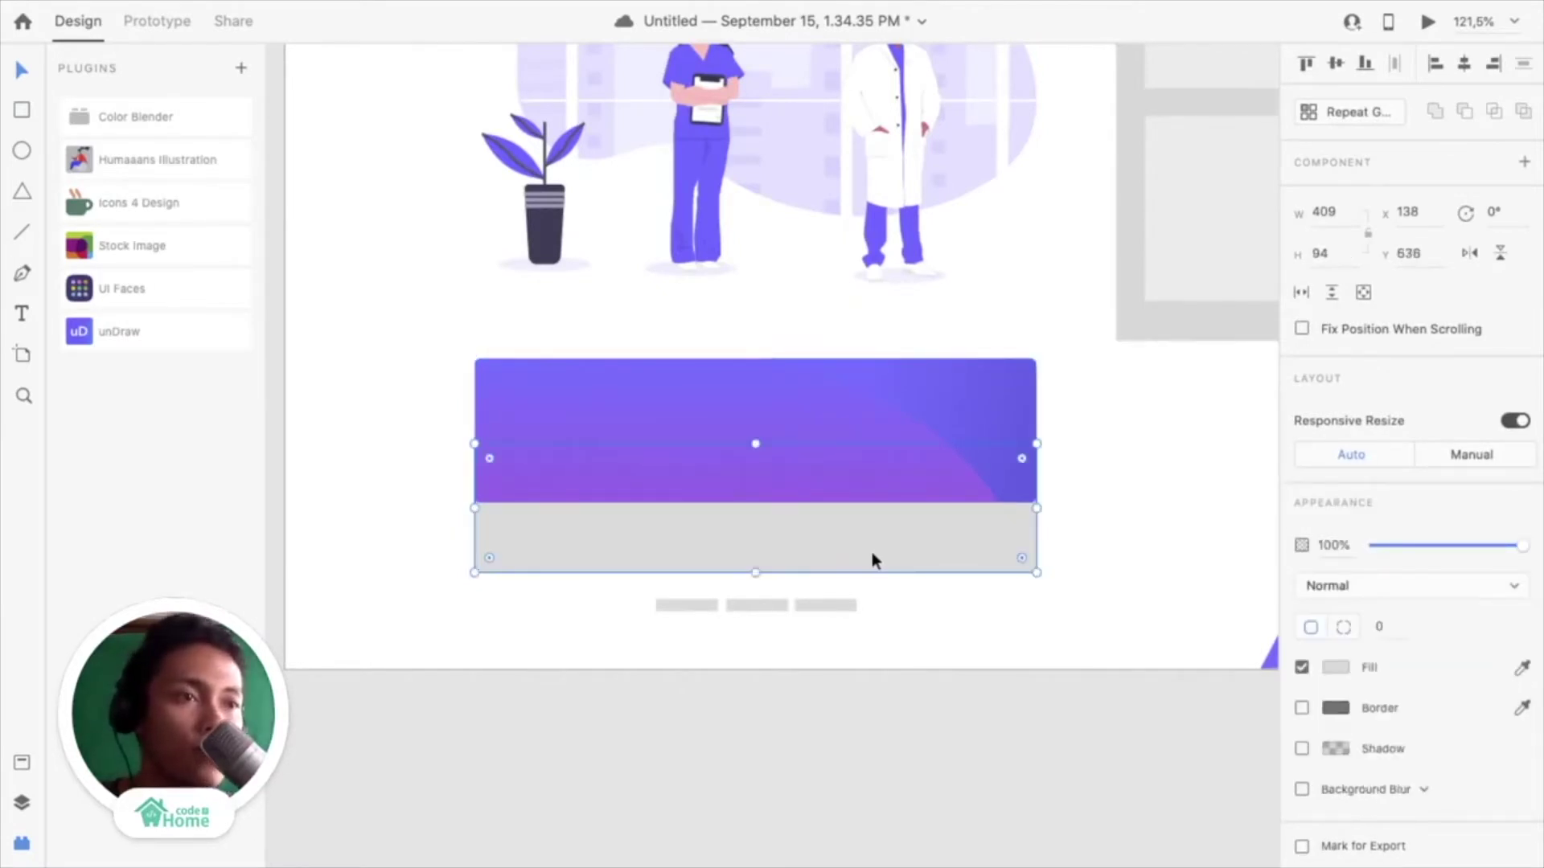
key("Delete")
Move the banner group back down to Y 626.91, just above the three small grey bars
left_click(837, 496)
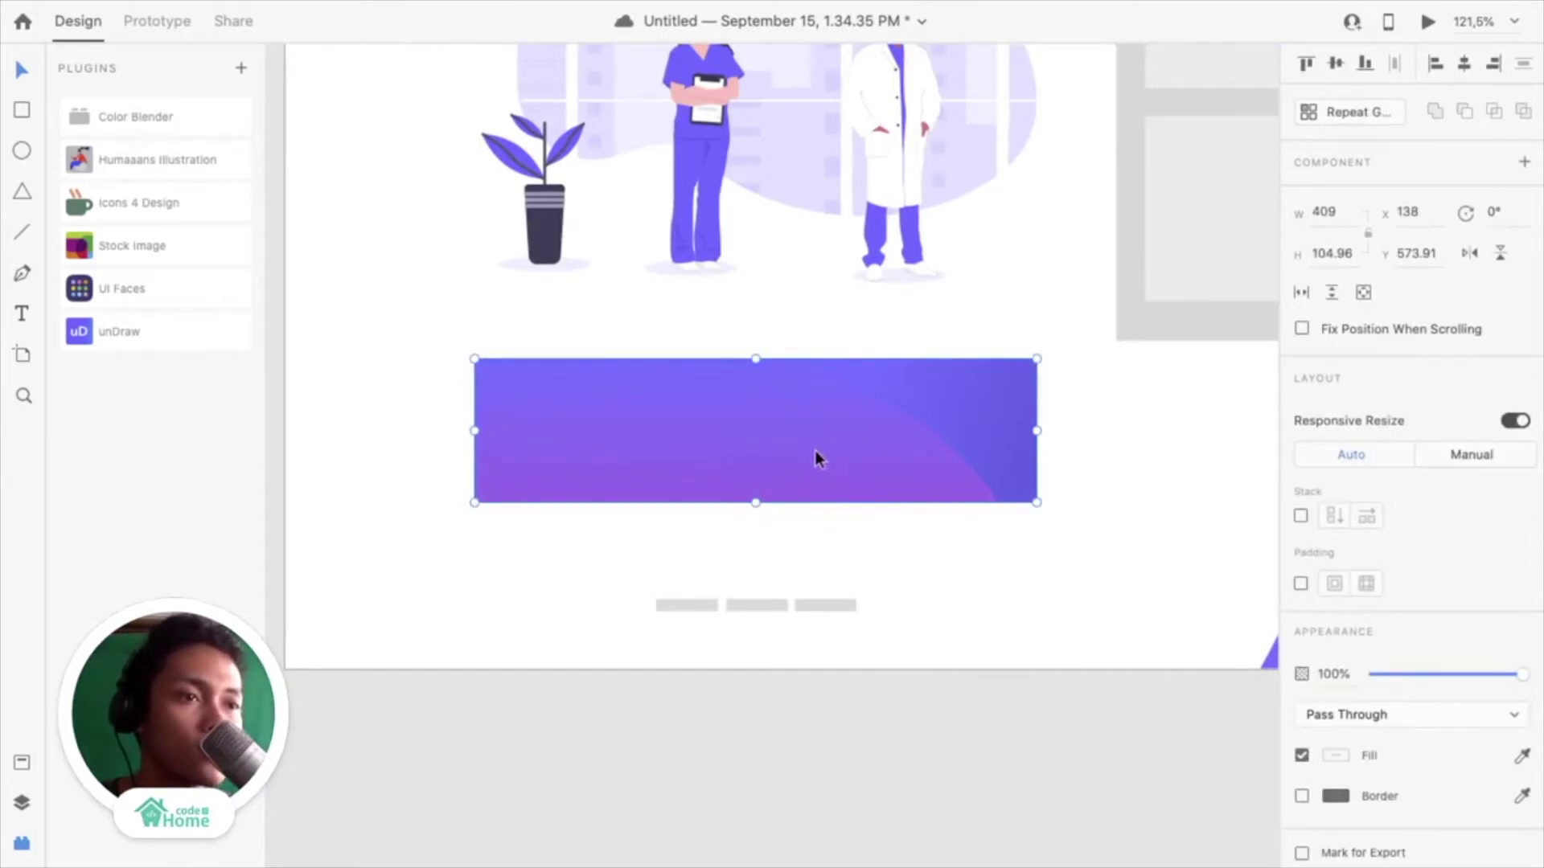
left_click_drag(814, 450, 818, 523)
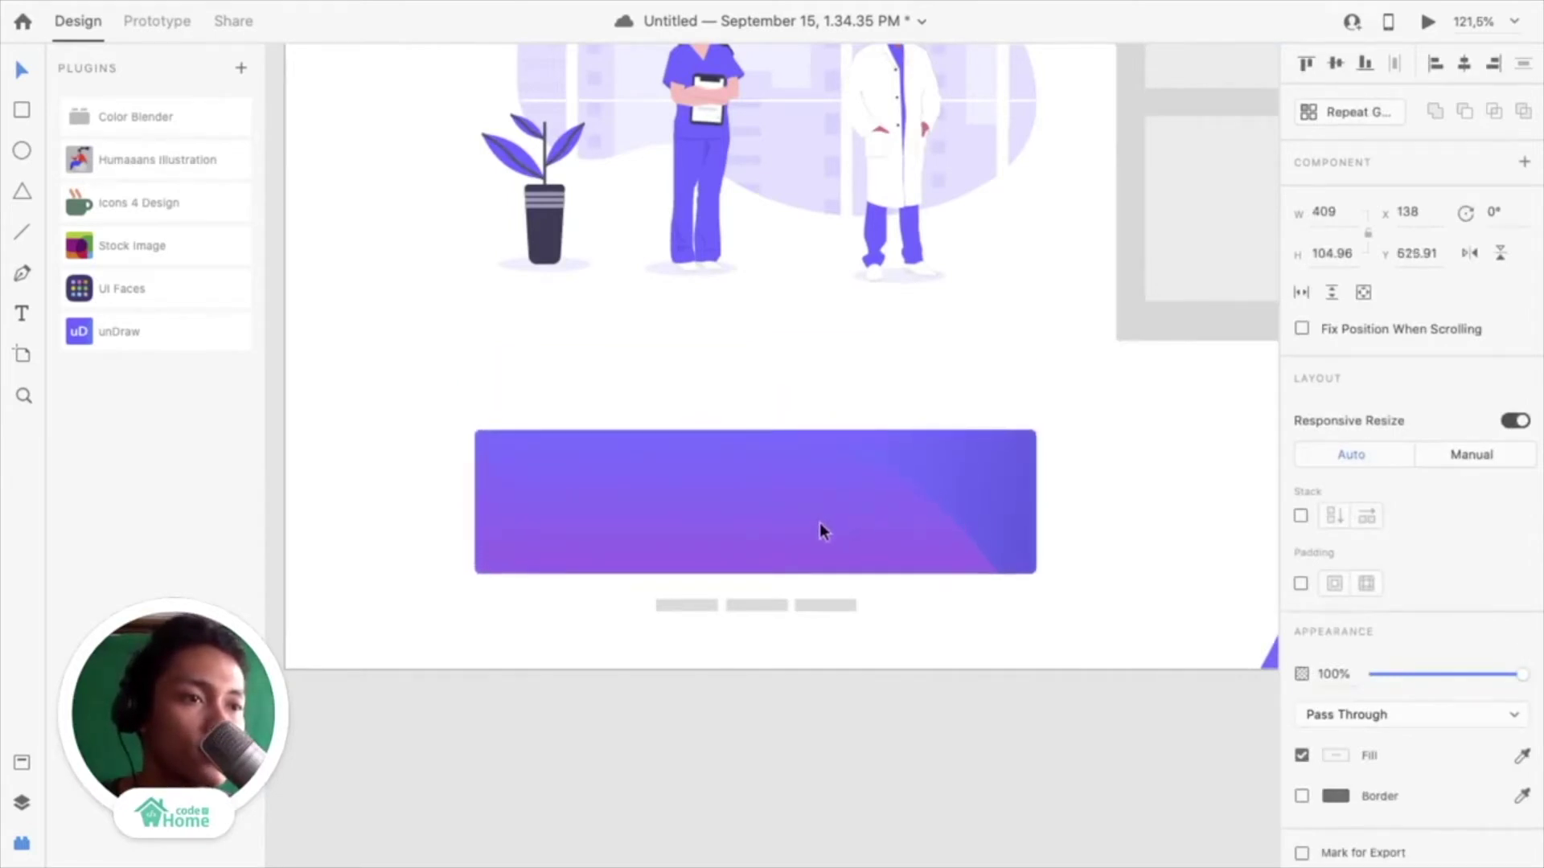
left_click(764, 683)
Examine the three small grey bars below the dashboard banner and the purple bar of the slider indicator on the Icon artboard
scroll(758, 609, "up", 5)
left_click(725, 610)
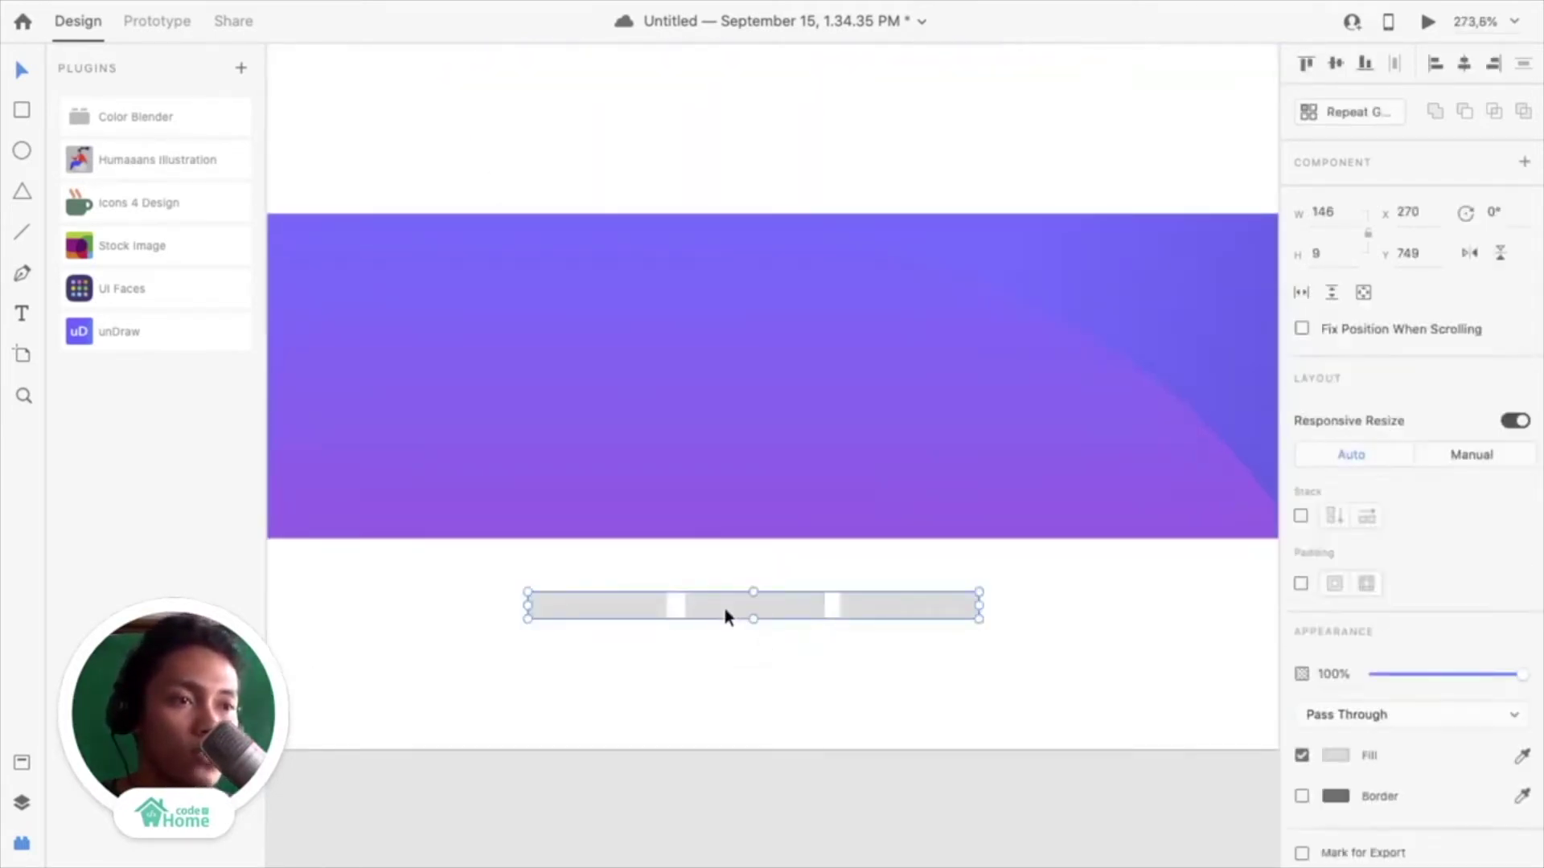
double_click(641, 613)
scroll(640, 614, "down", 10)
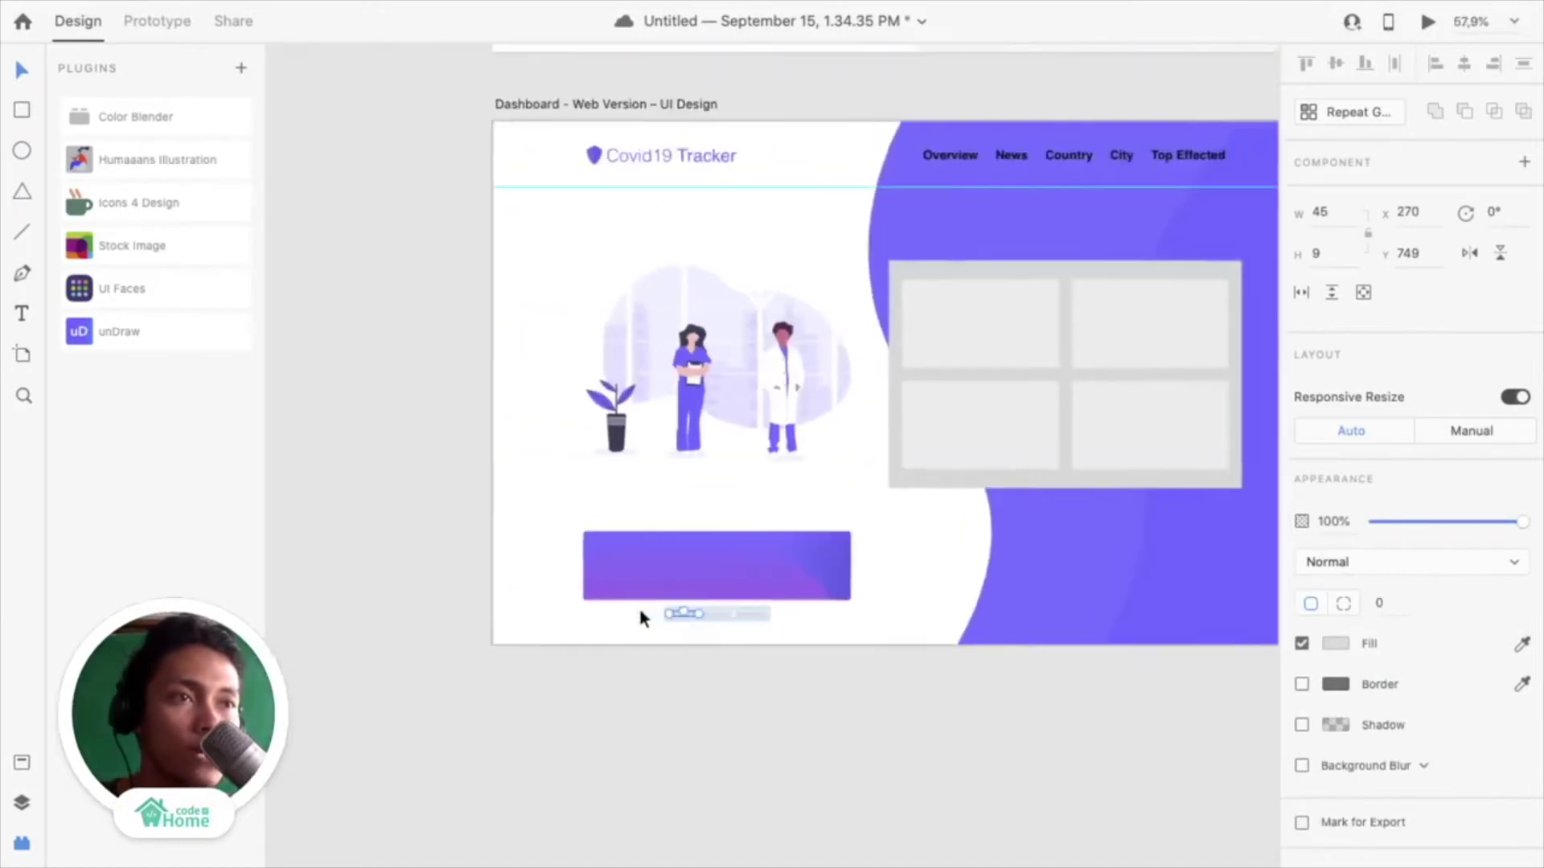
scroll(638, 604, "down", 8)
scroll(387, 398, "up", 4)
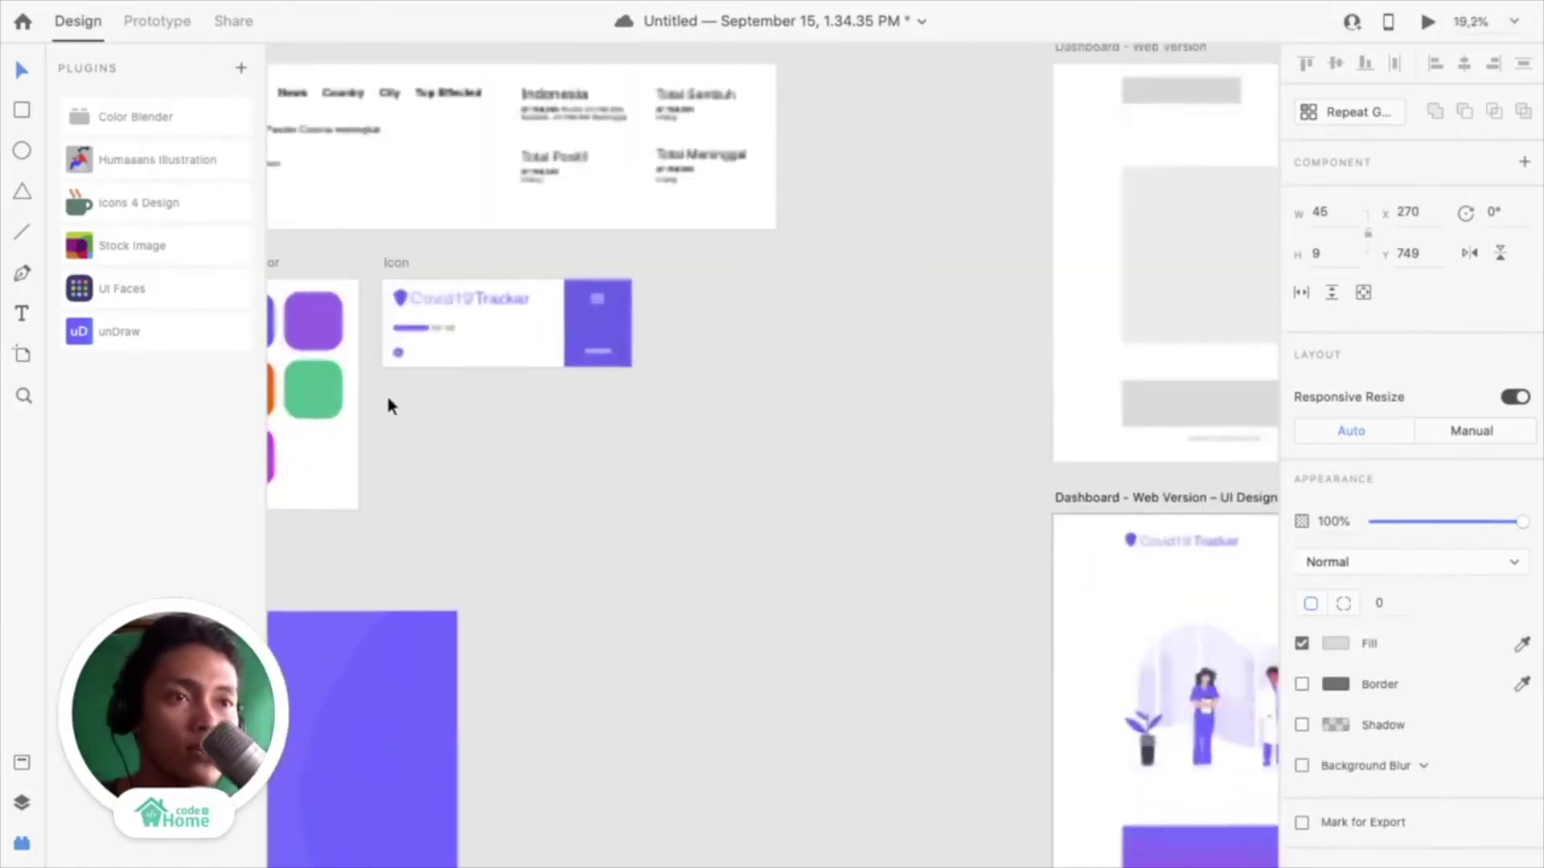
scroll(386, 310, "up", 8)
left_click(418, 331)
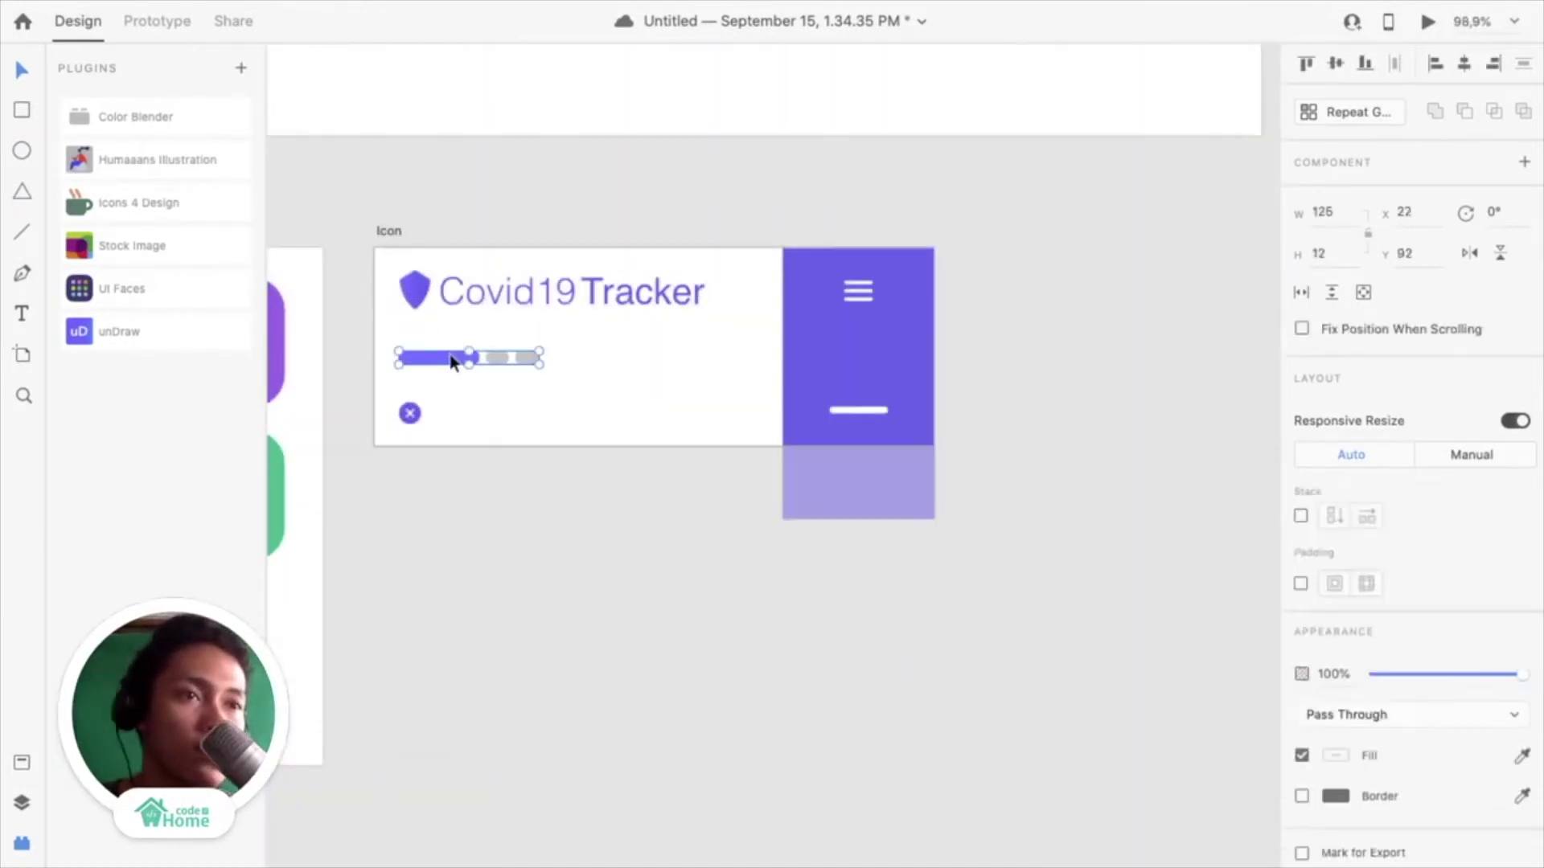
scroll(451, 359, "up", 4)
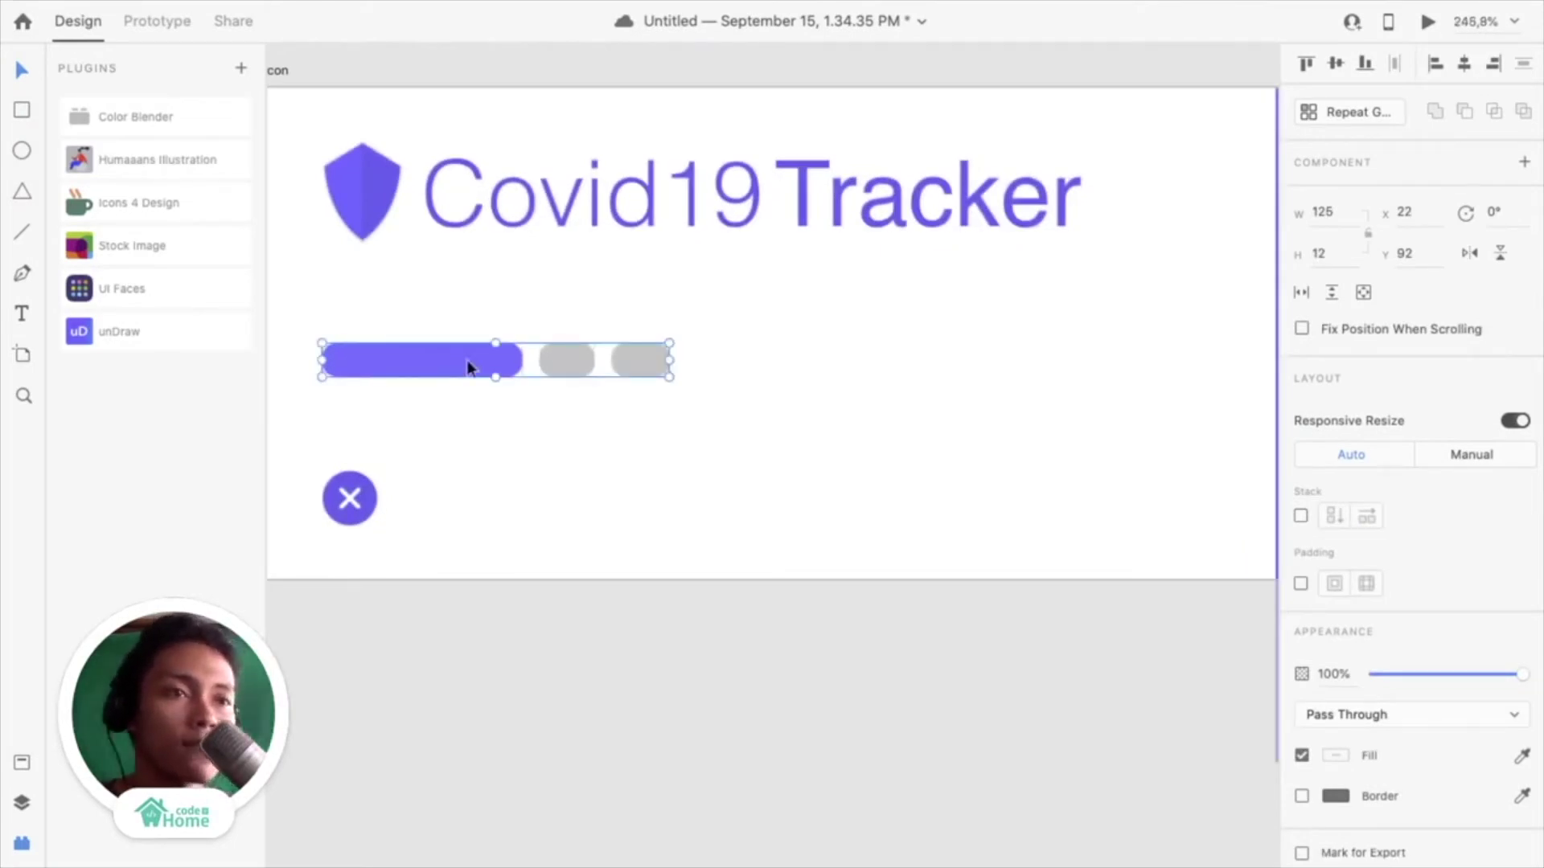
left_click(487, 404)
left_click(438, 348)
double_click(437, 349)
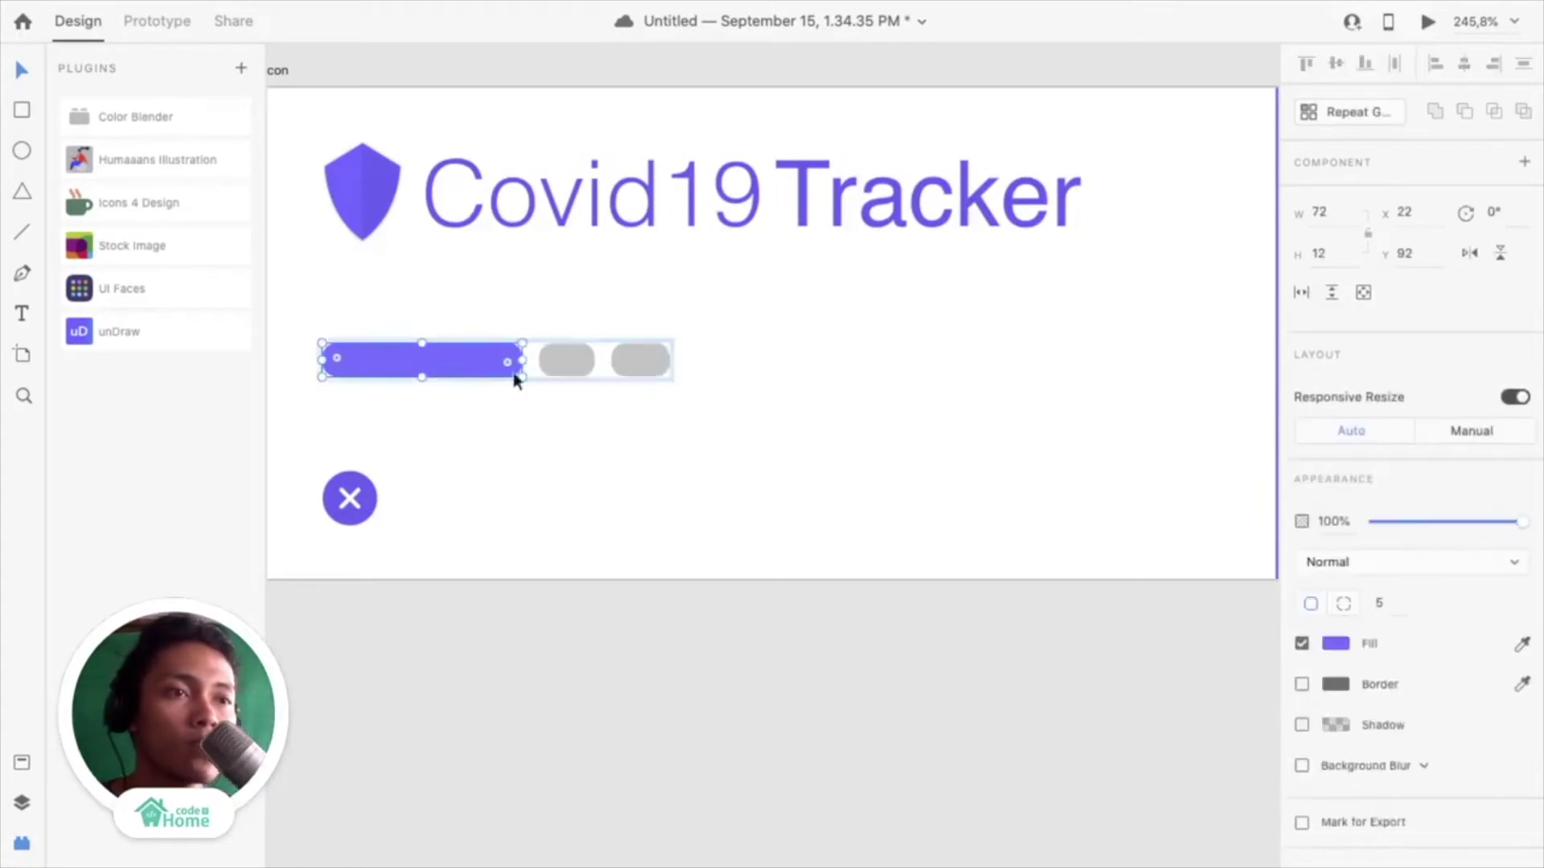
left_click(517, 384)
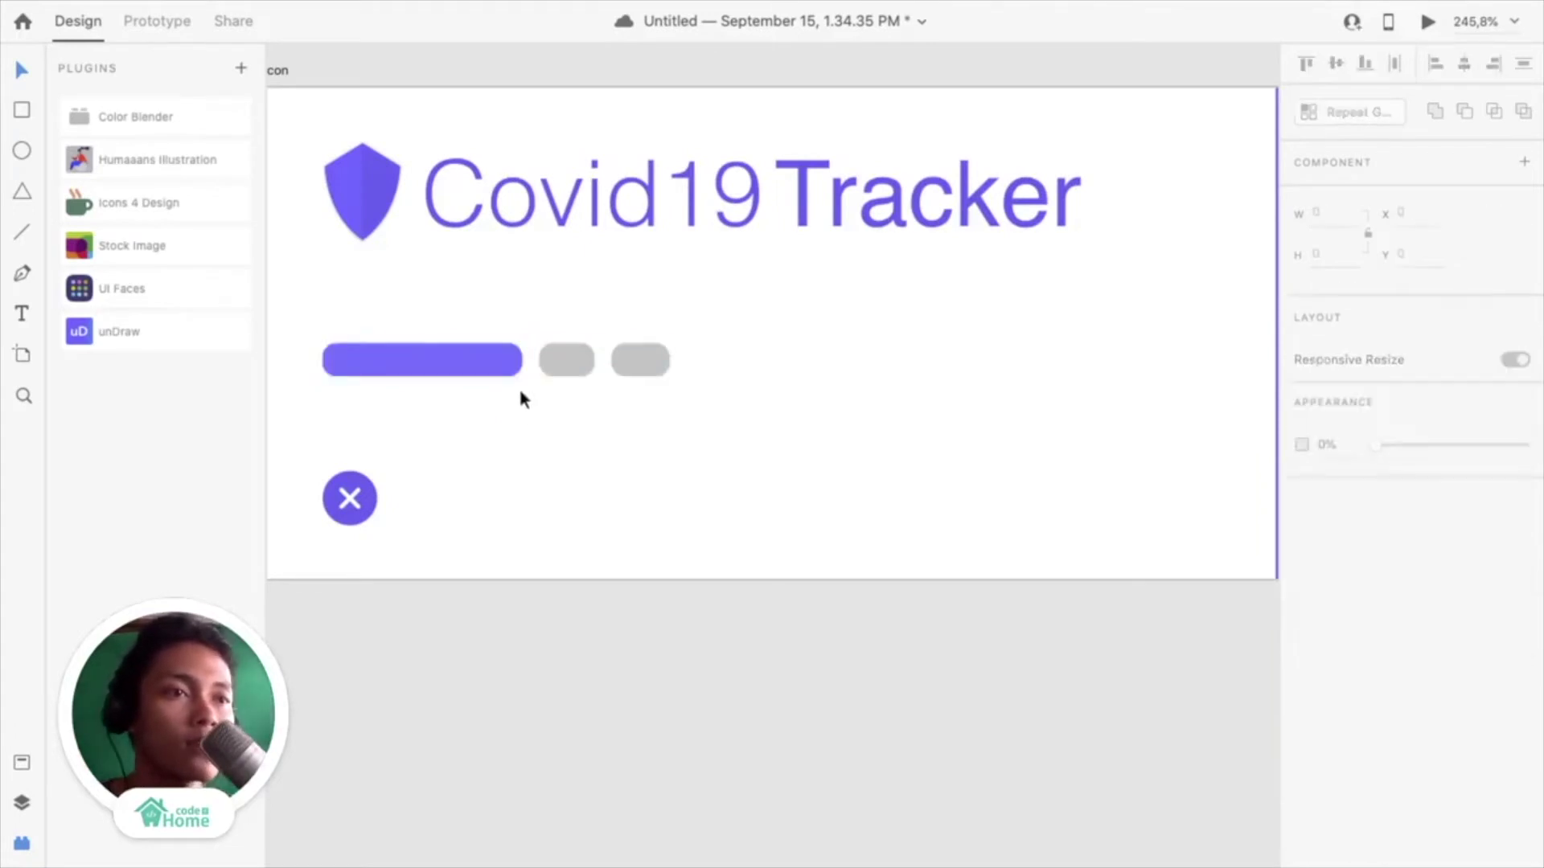
Copy the purple-and-grey slider indicator group from the Icon artboard and paste it into the UI Design dashboard
left_click(483, 374)
scroll(482, 378, "down", 3)
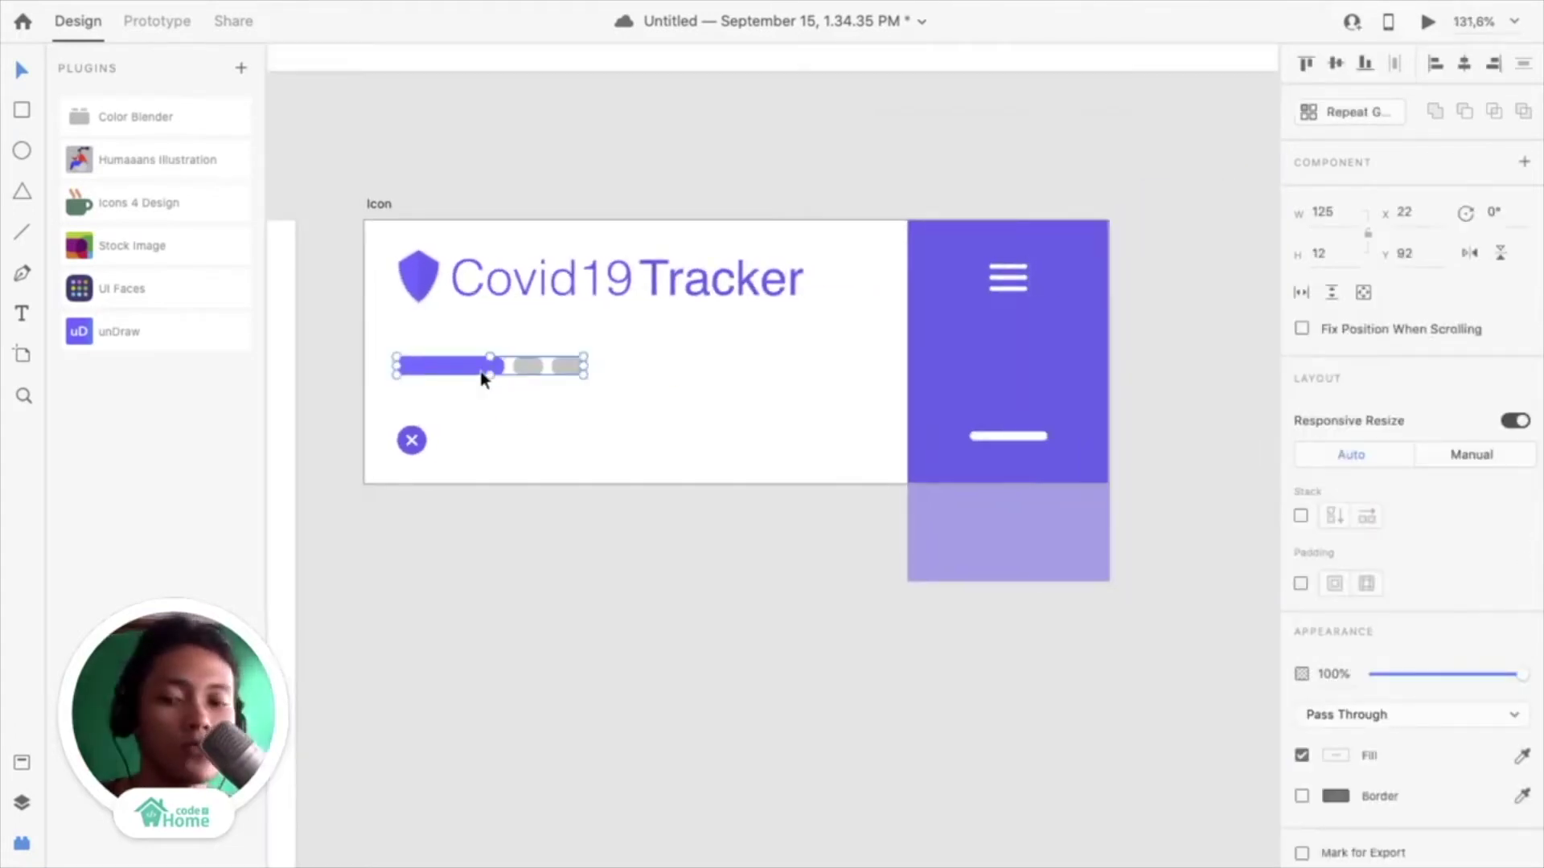
scroll(483, 378, "down", 3)
scroll(482, 378, "right", 10)
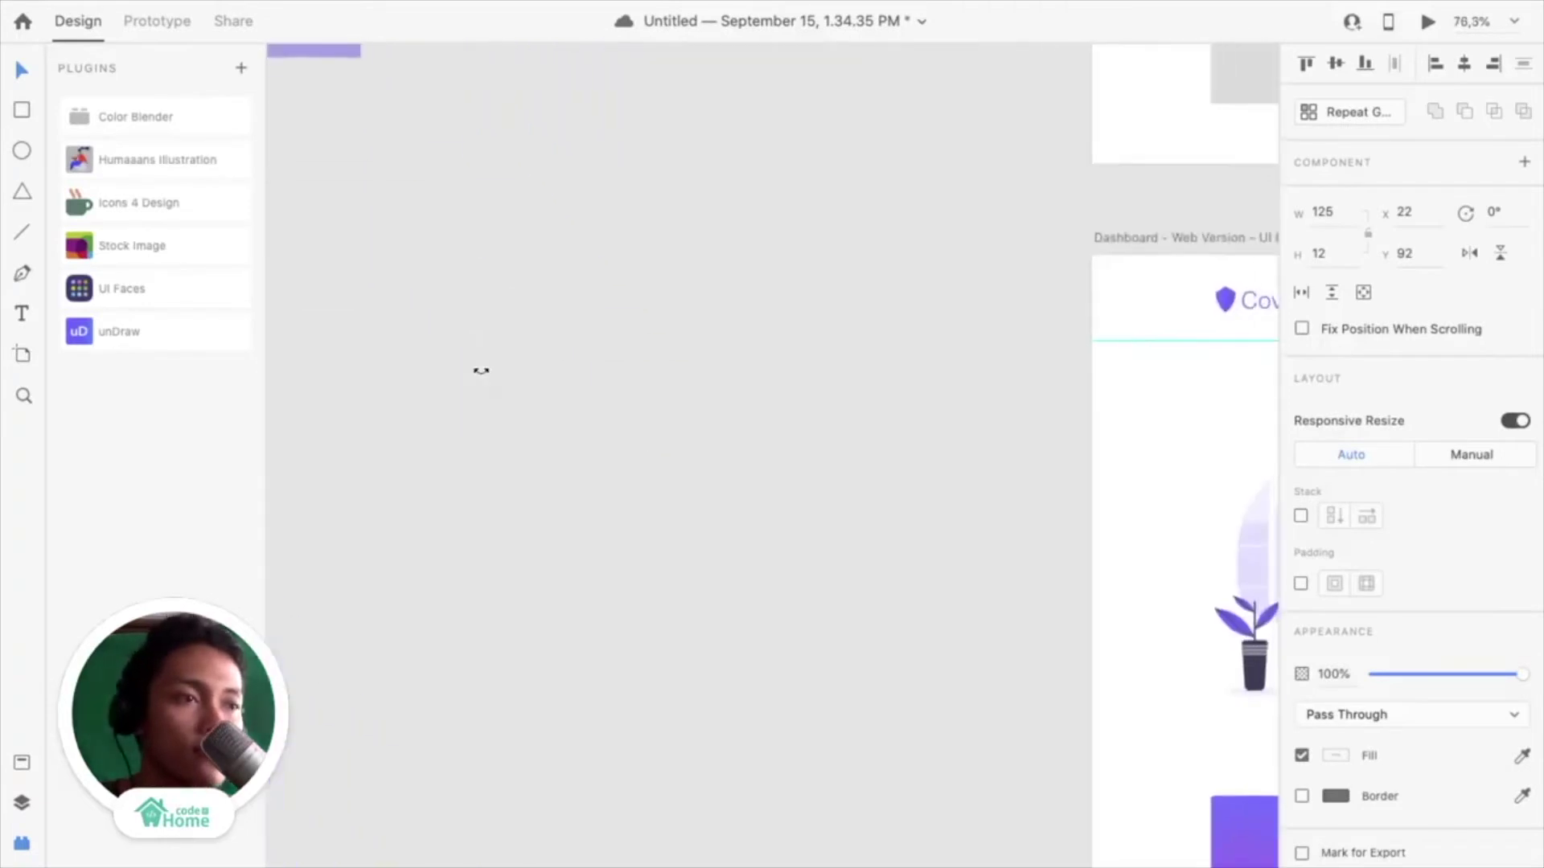
scroll(479, 365, "up", 2)
scroll(479, 365, "right", 6)
scroll(479, 365, "down", 5)
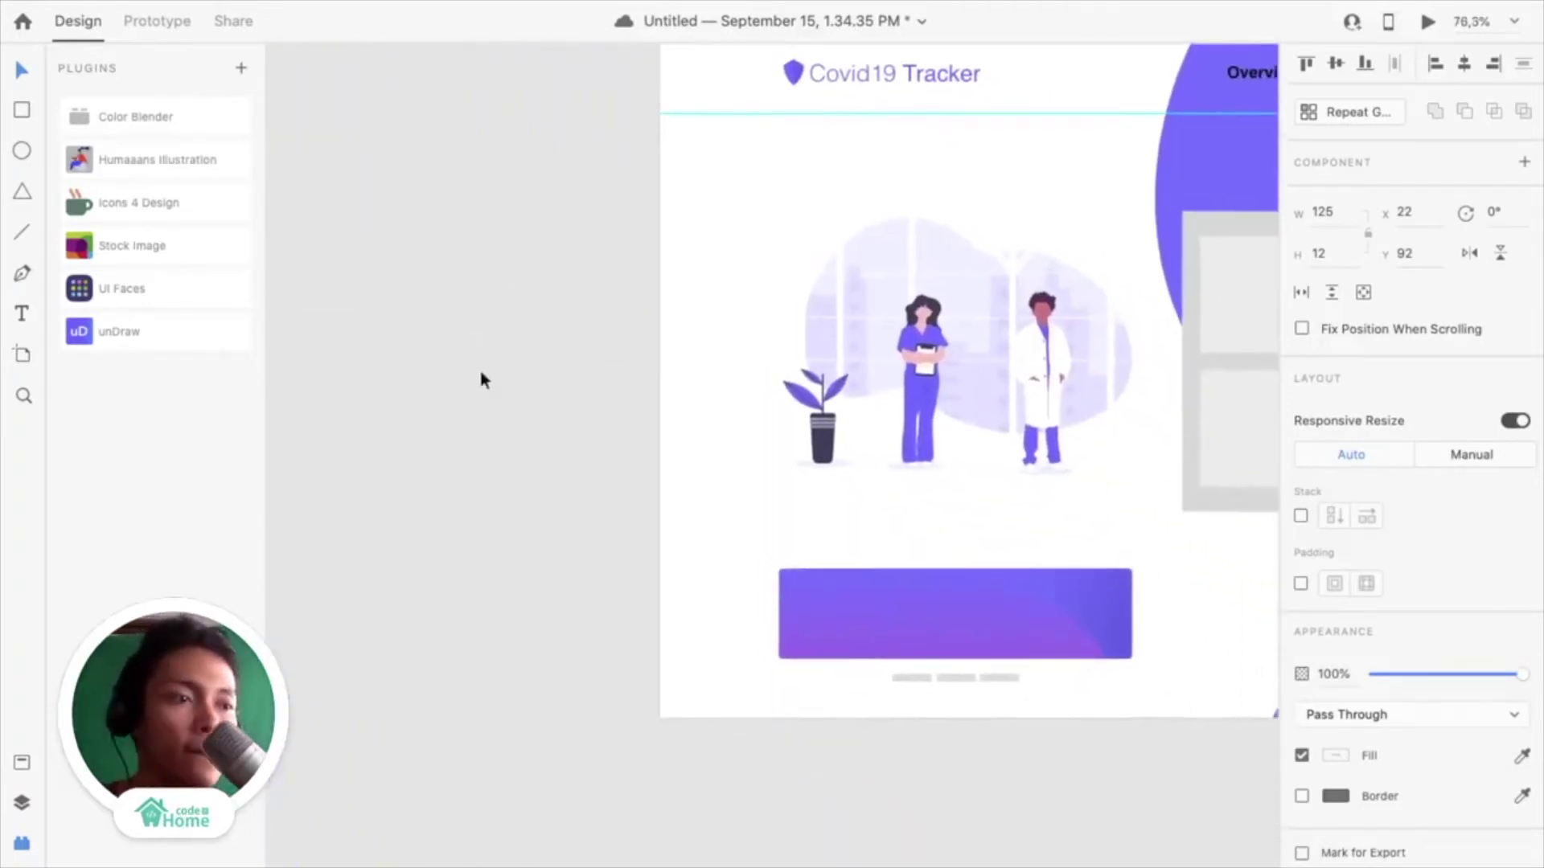
left_click(841, 613)
key("ctrl+v")
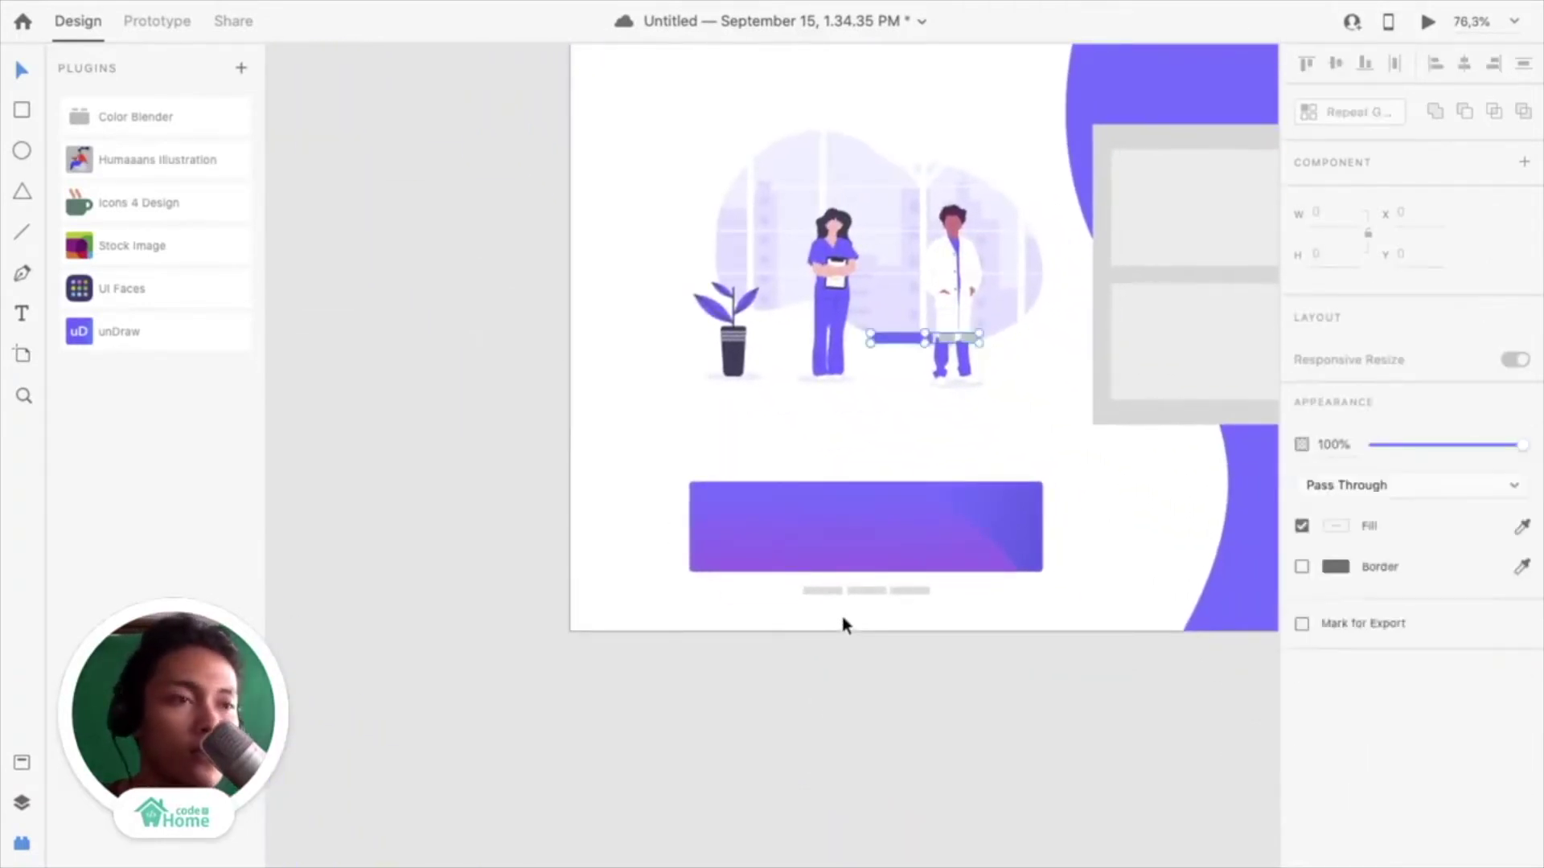
Return to the Icon artboard and copy its slider indicator group again for the UI Design dashboard
scroll(868, 624, "down", 3)
scroll(868, 624, "left", 12)
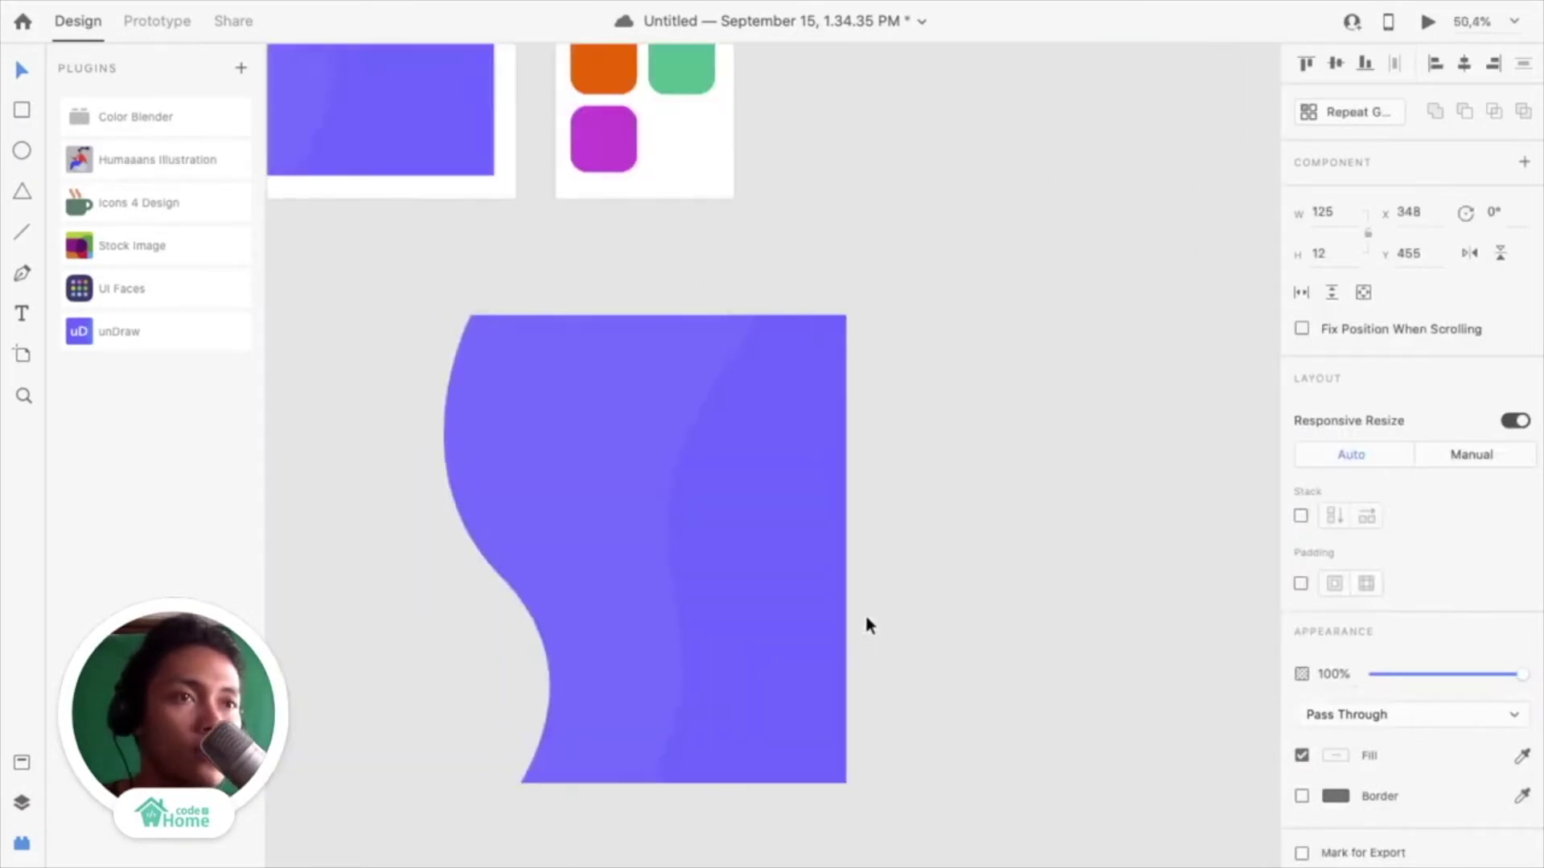
scroll(869, 624, "up", 4)
scroll(865, 624, "up", 2)
scroll(865, 611, "down", 3)
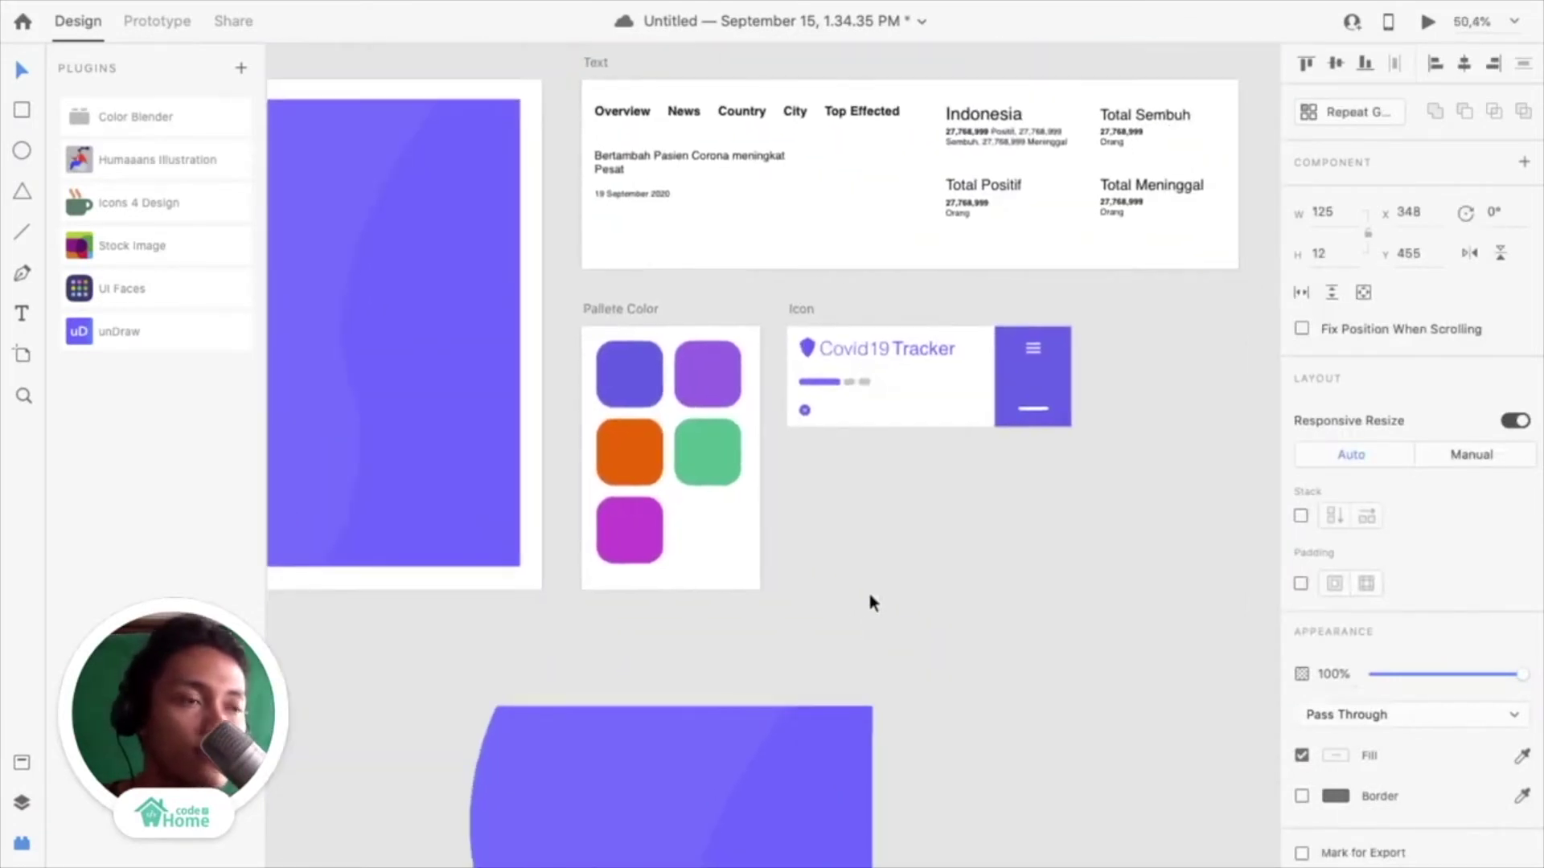
scroll(867, 595, "up", 5)
scroll(841, 317, "up", 3)
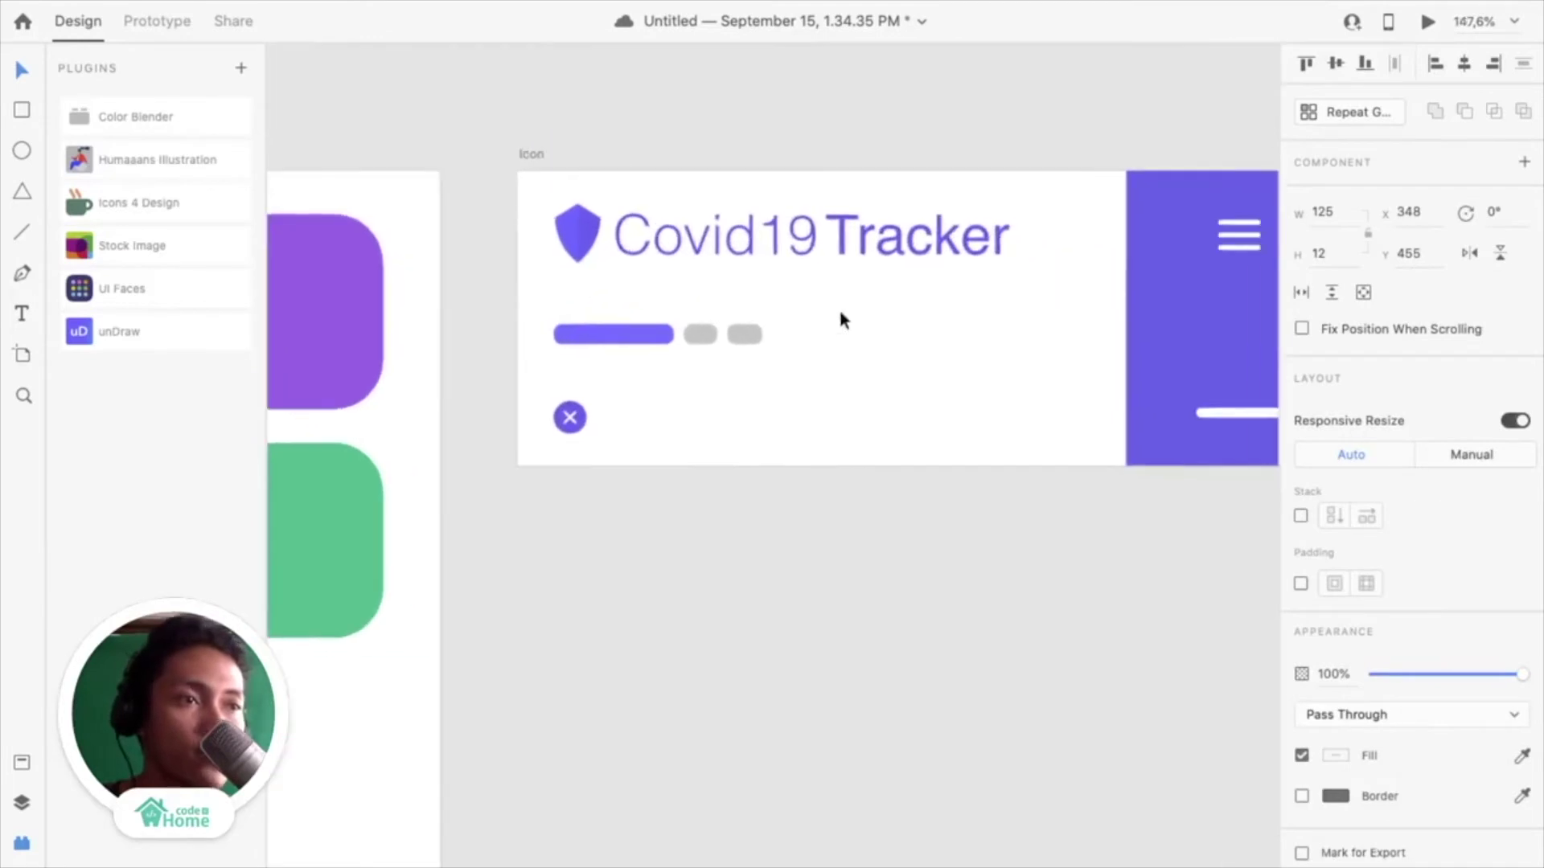
left_click(635, 336)
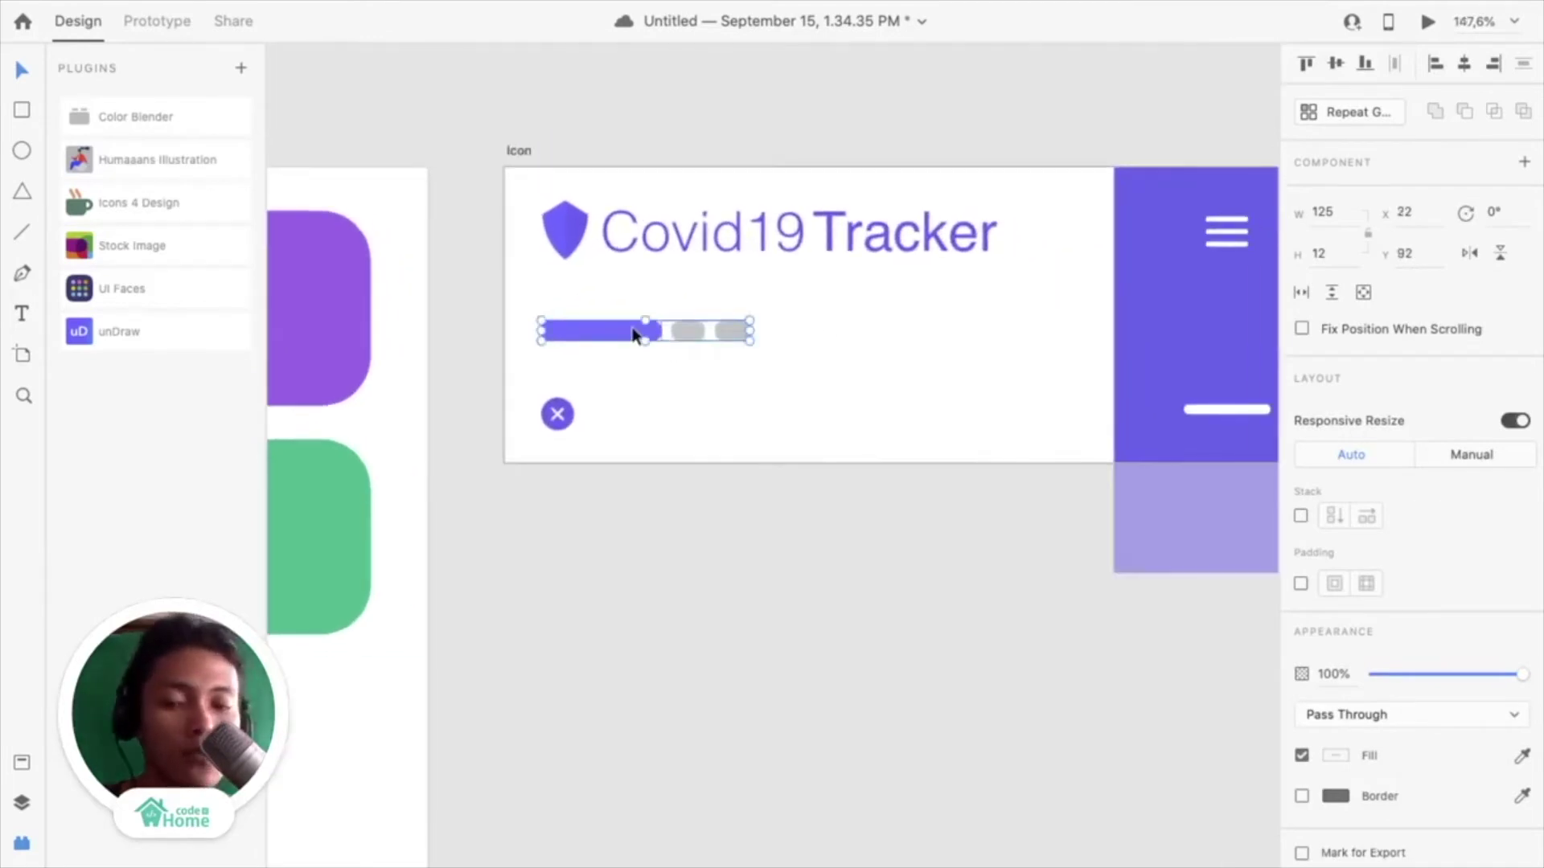
scroll(633, 336, "down", 10)
scroll(624, 334, "right", 4)
scroll(624, 335, "down", 2)
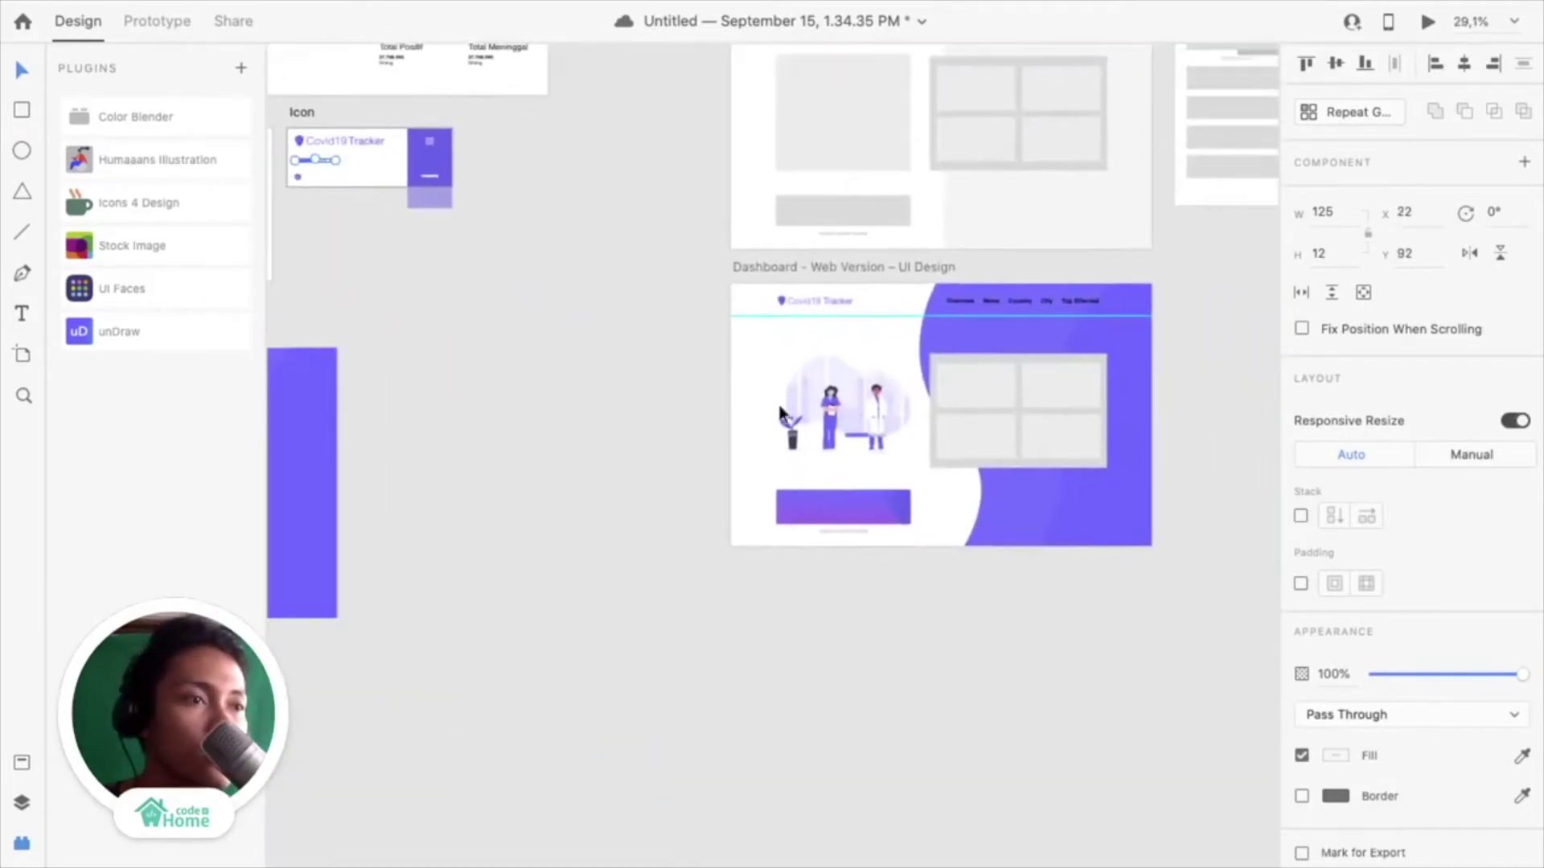
Paste a second slider indicator group into the UI Design dashboard and move it beside the illustration at X 34, Y 334
scroll(800, 433, "up", 5)
left_click(727, 436)
key("super+v")
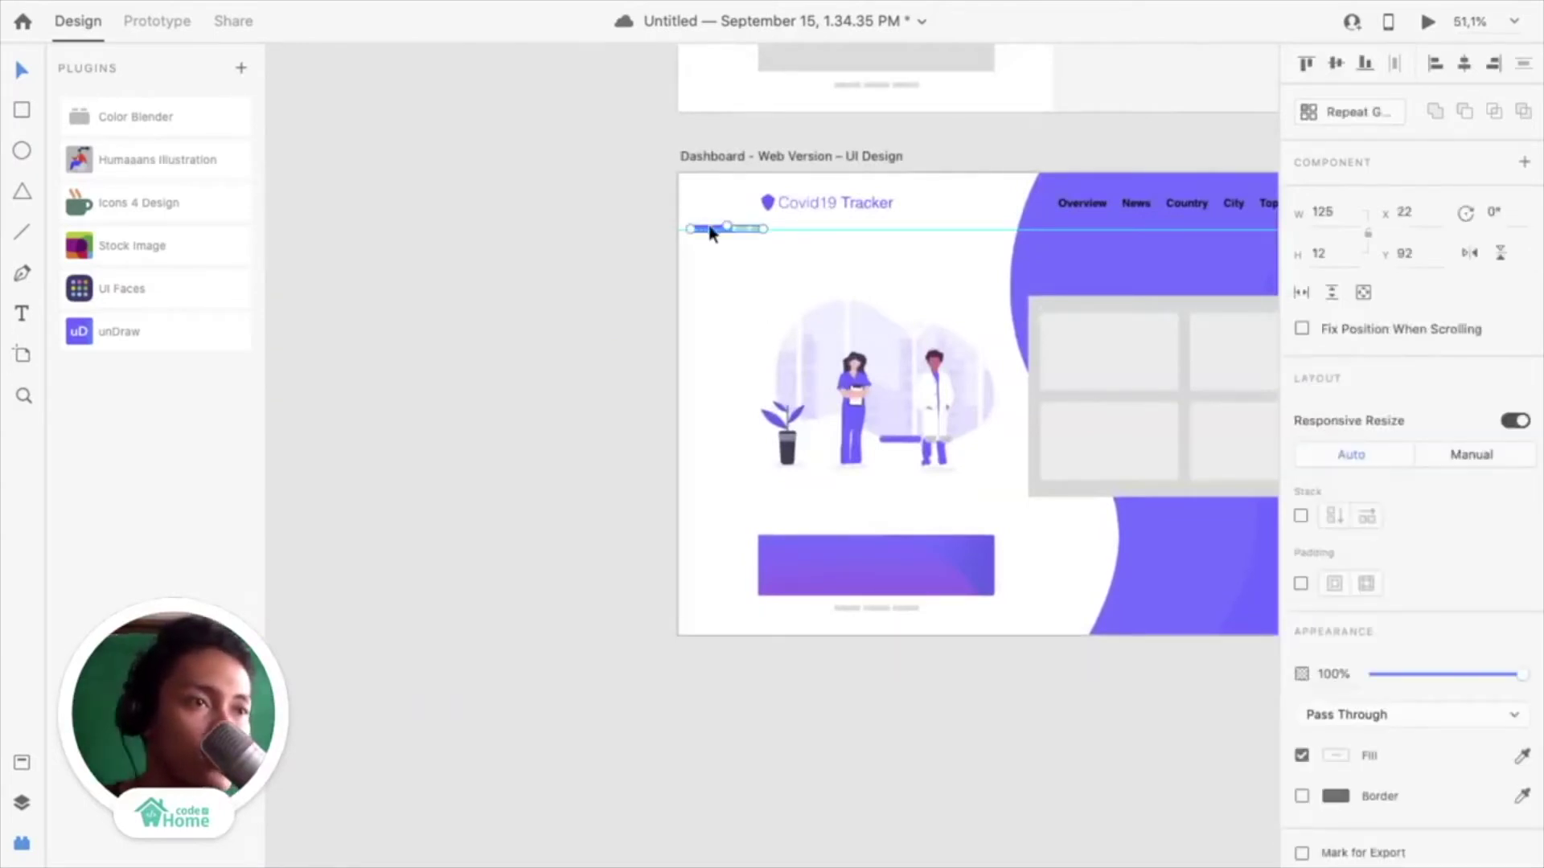
scroll(710, 234, "up", 3)
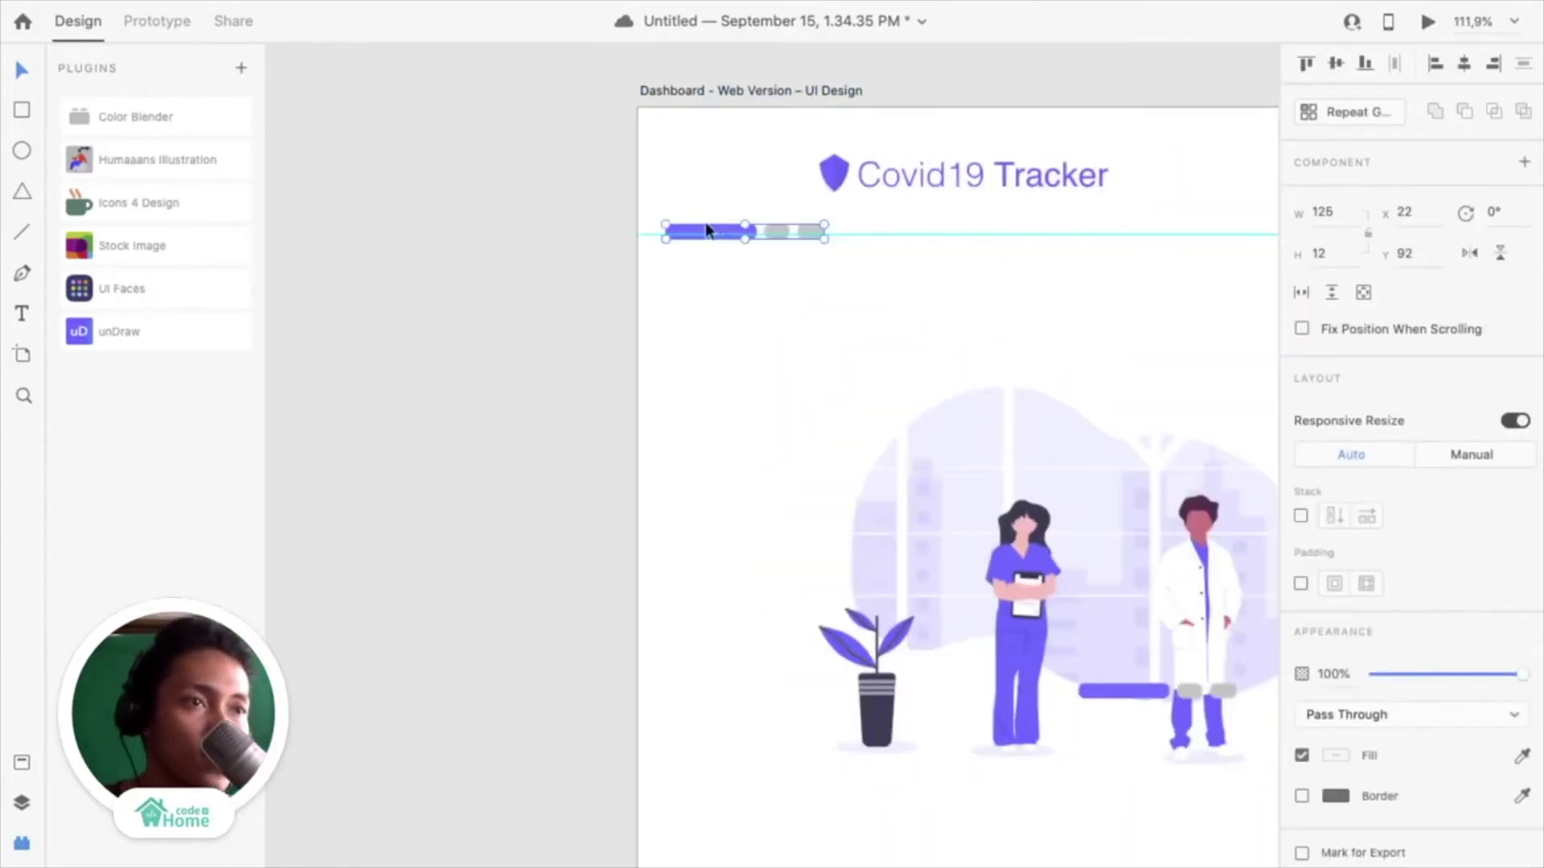
left_click_drag(713, 231, 731, 538)
Draw a 90 by 19 rectangle at X 23, Y 220 above the slider indicator and round its corners to radius 8
scroll(731, 510, "up", 2)
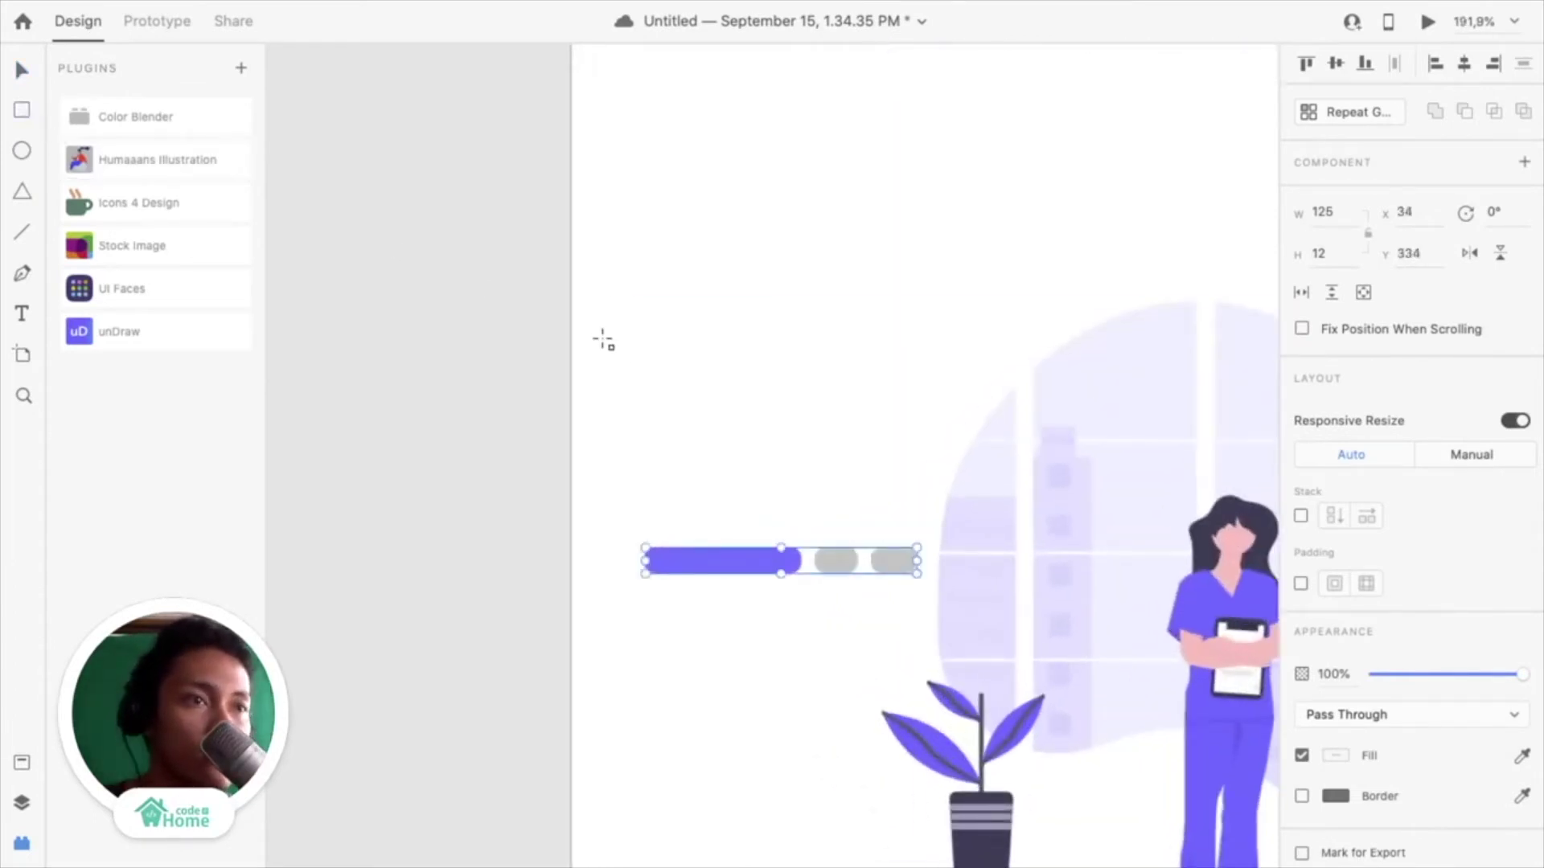
left_click_drag(621, 301, 823, 348)
left_click_drag(824, 347, 817, 344)
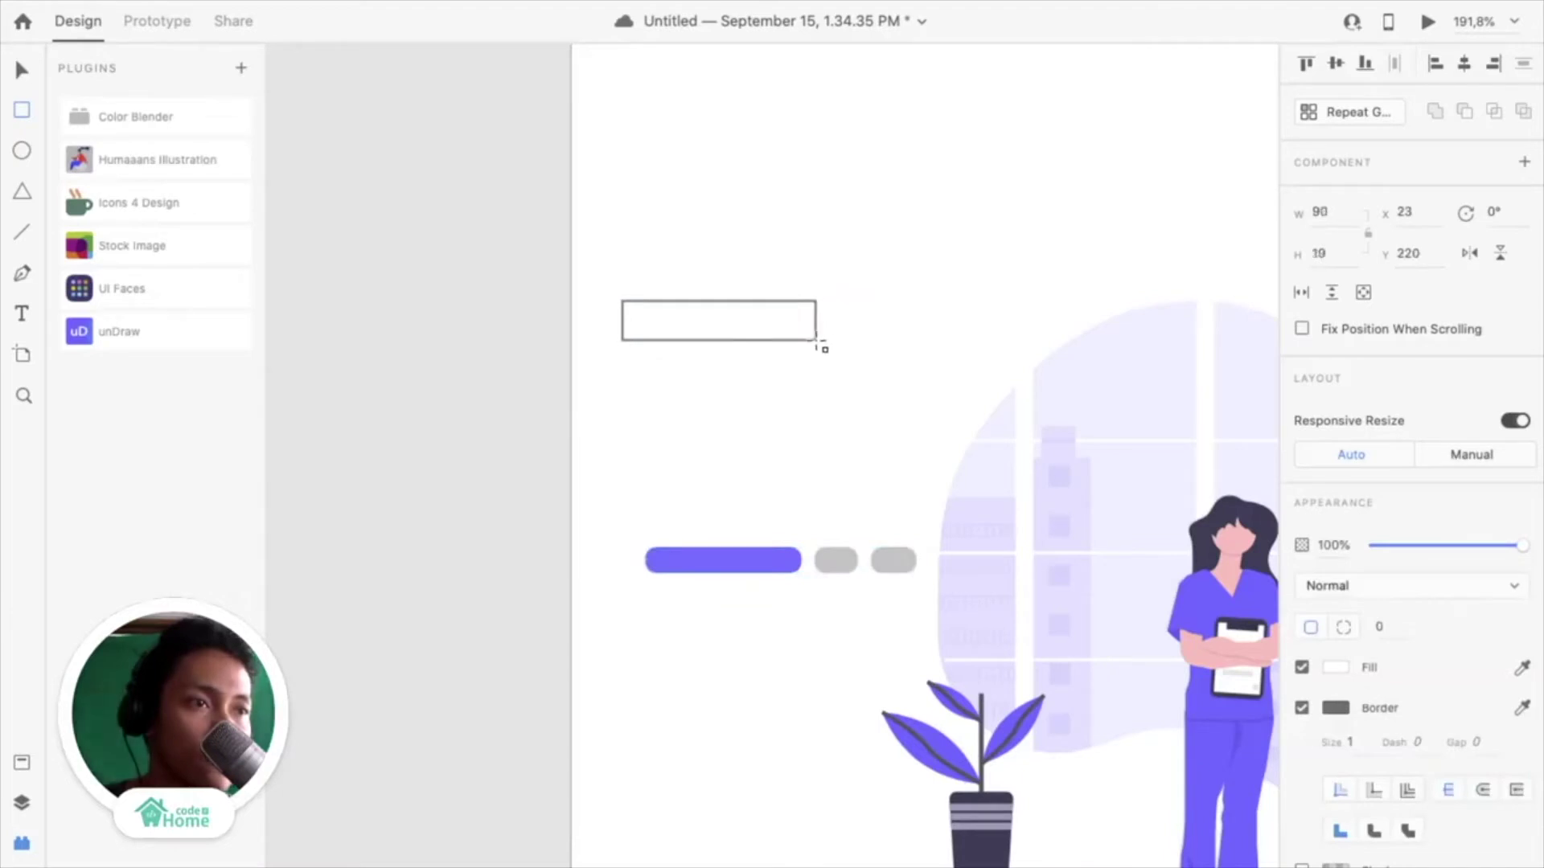
scroll(800, 317, "up", 5)
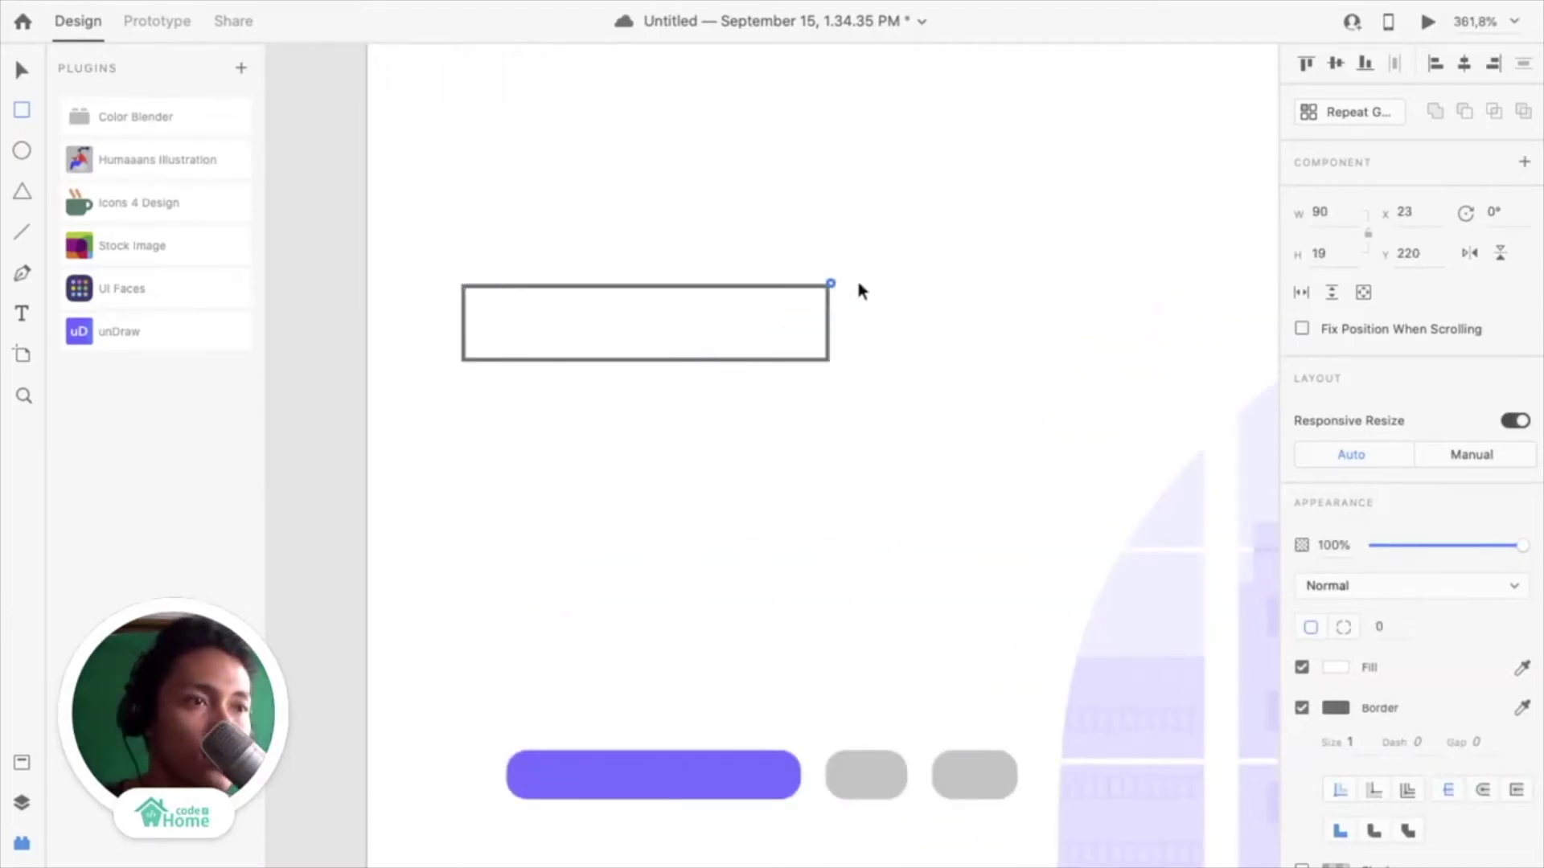
left_click_drag(814, 300, 798, 319)
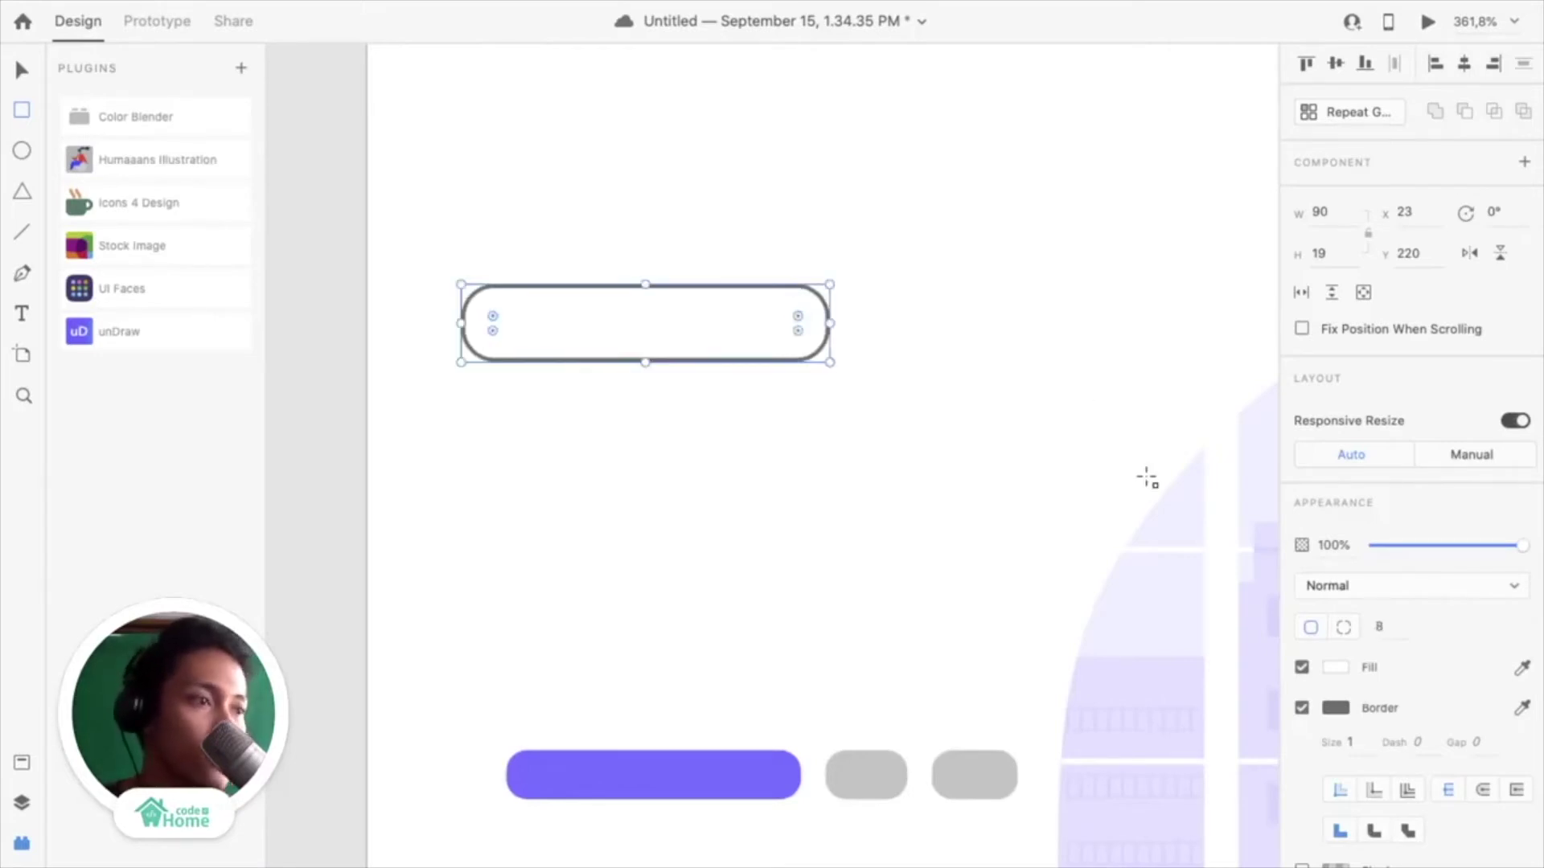
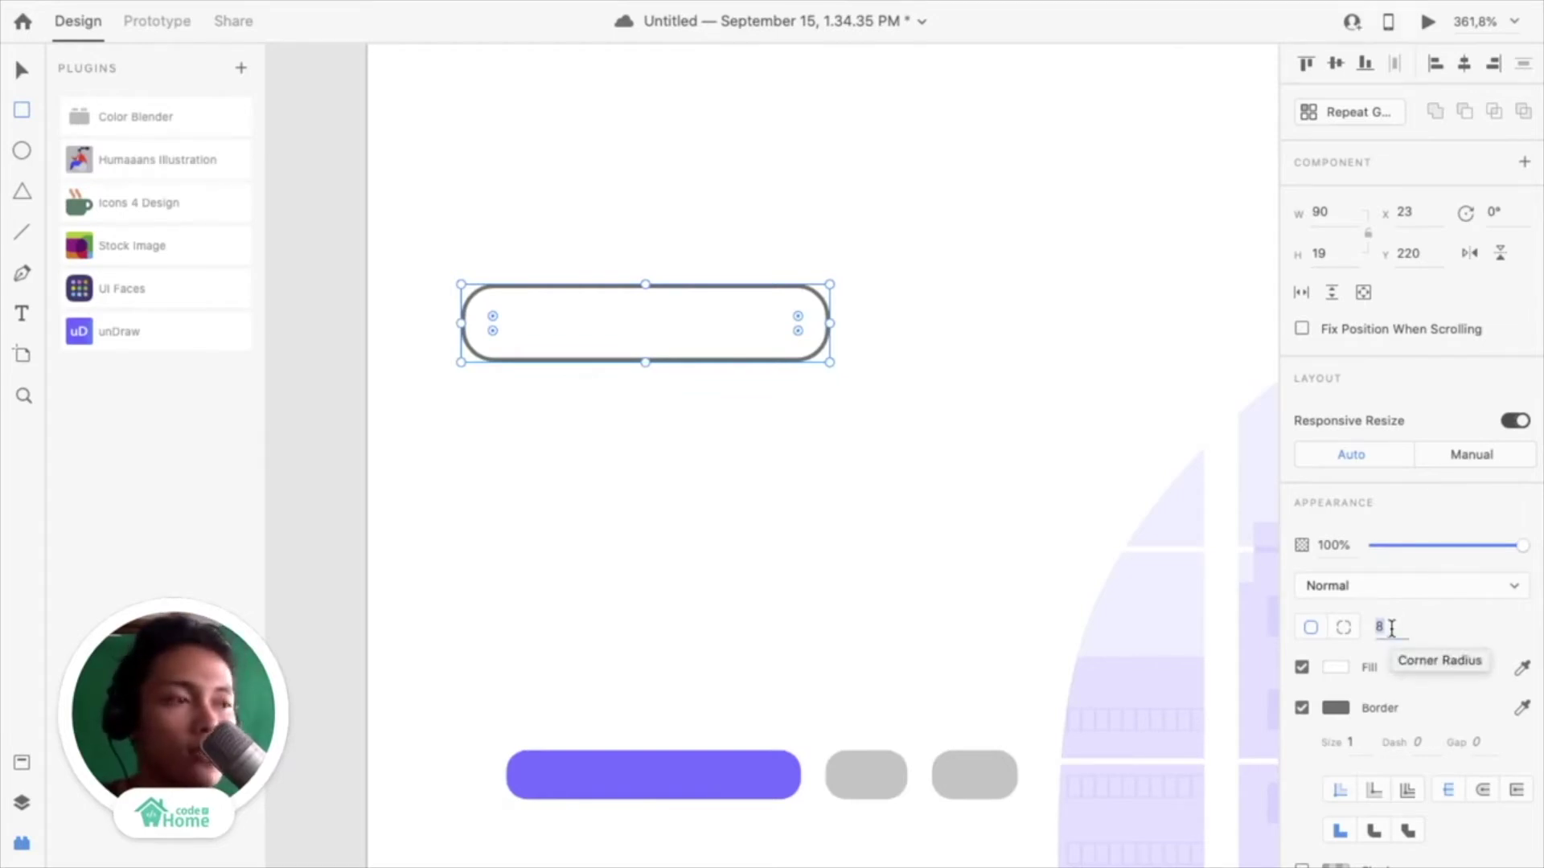
Set the corner radius of the outlined rectangle above the slider indicator to 10
type("10")
key("Return")
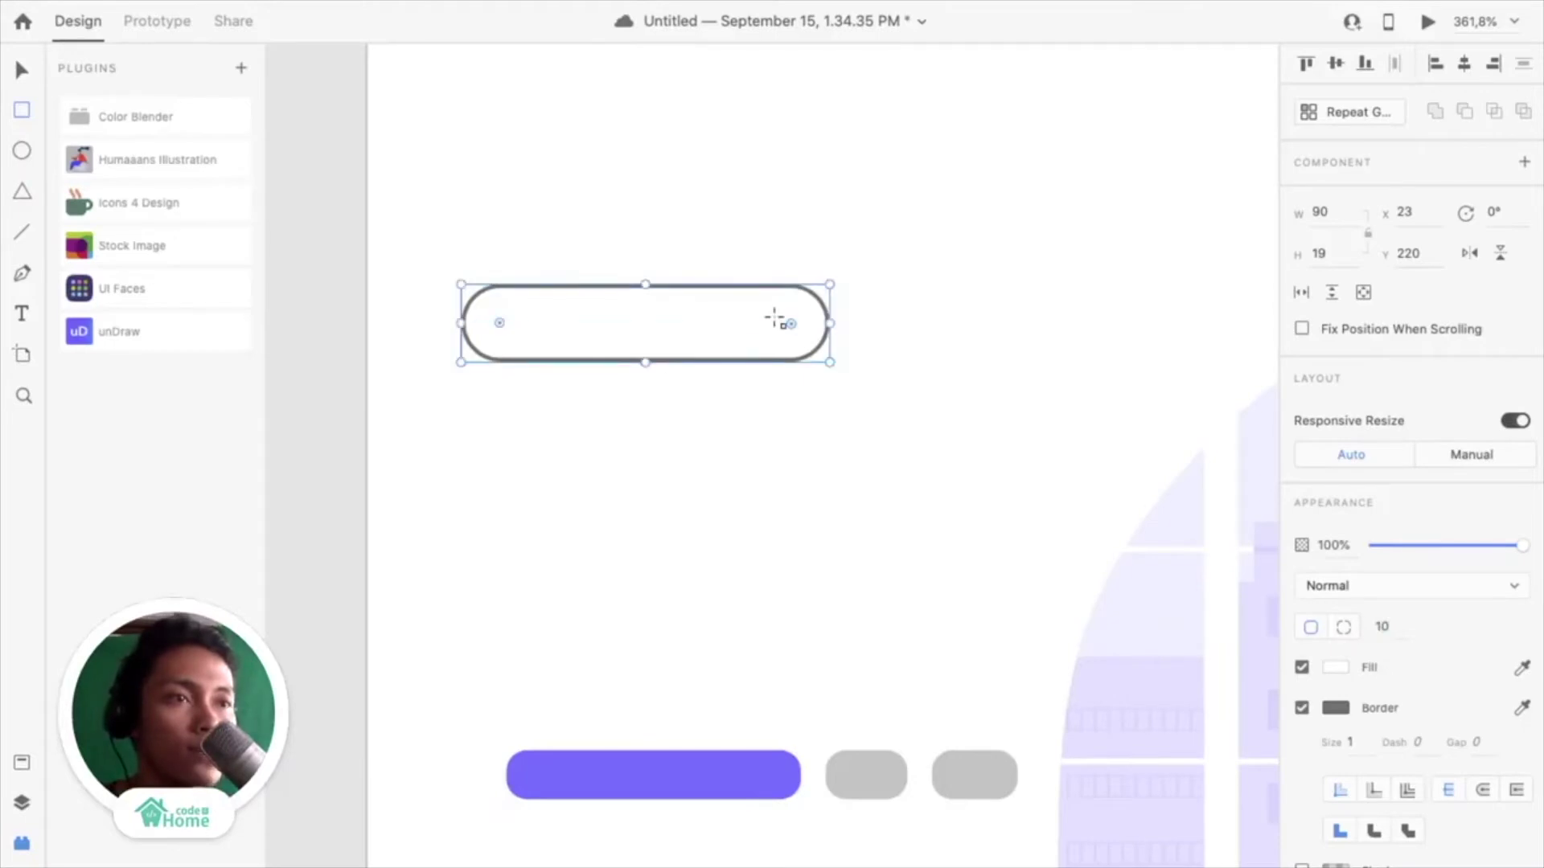
left_click(22, 70)
left_click(579, 407)
scroll(579, 407, "down", 3)
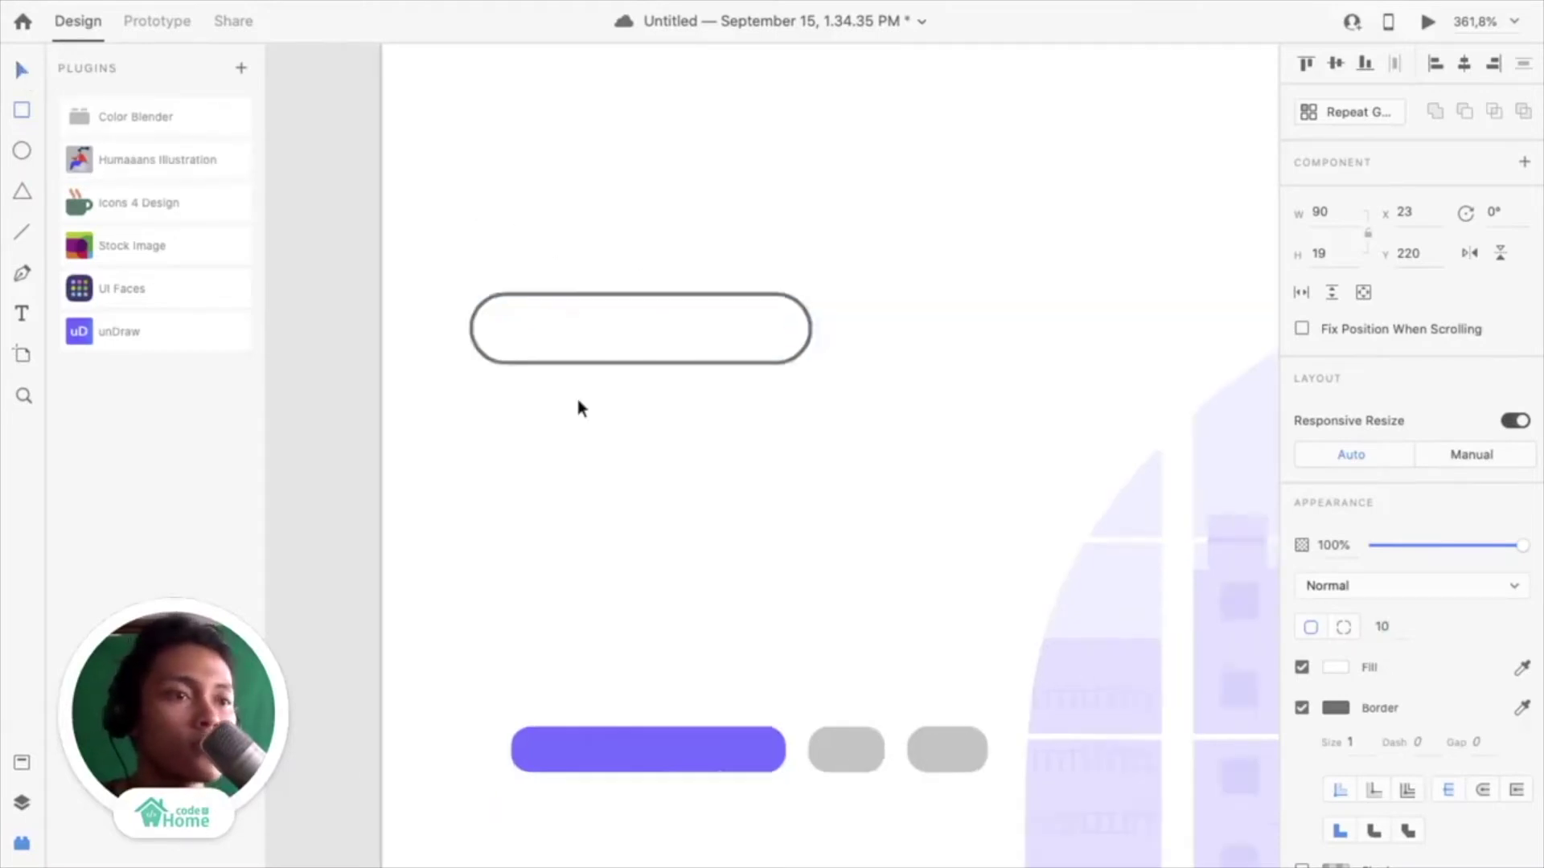
Delete the rounded outline rectangle above the slider indicator beside the illustration
scroll(579, 409, "down", 1)
left_click(644, 269)
left_click_drag(617, 254, 705, 252)
left_click_drag(546, 240, 884, 247)
left_click(678, 253, "shift")
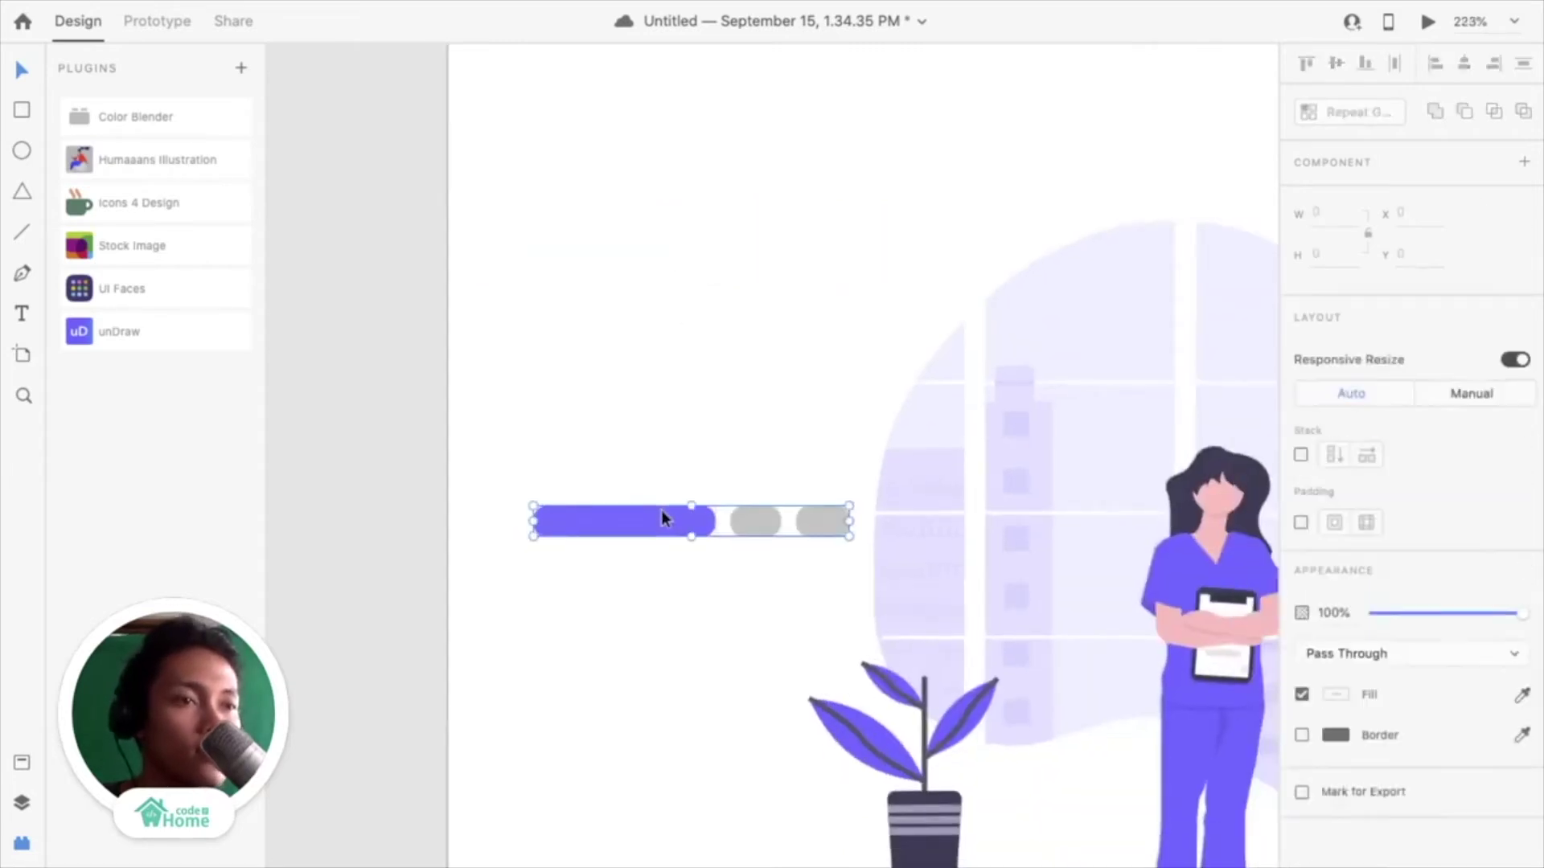
Move the slider indicator group from beside the illustration to below the purple banner's grey placeholder bars
scroll(661, 519, "down", 6)
scroll(661, 520, "down", 4)
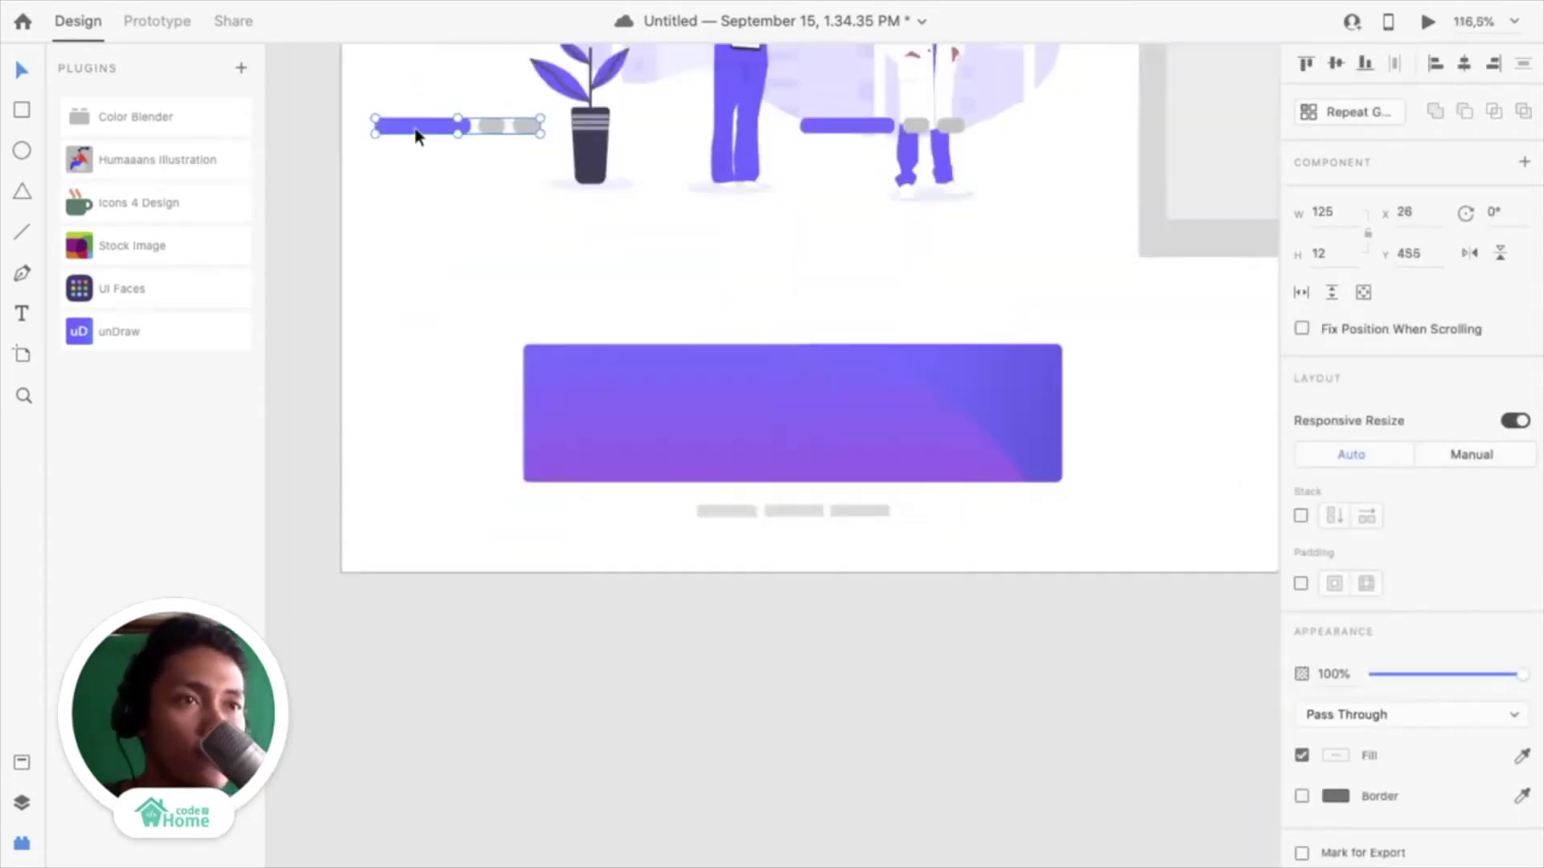
scroll(416, 132, "down", 3)
scroll(417, 131, "up", 6)
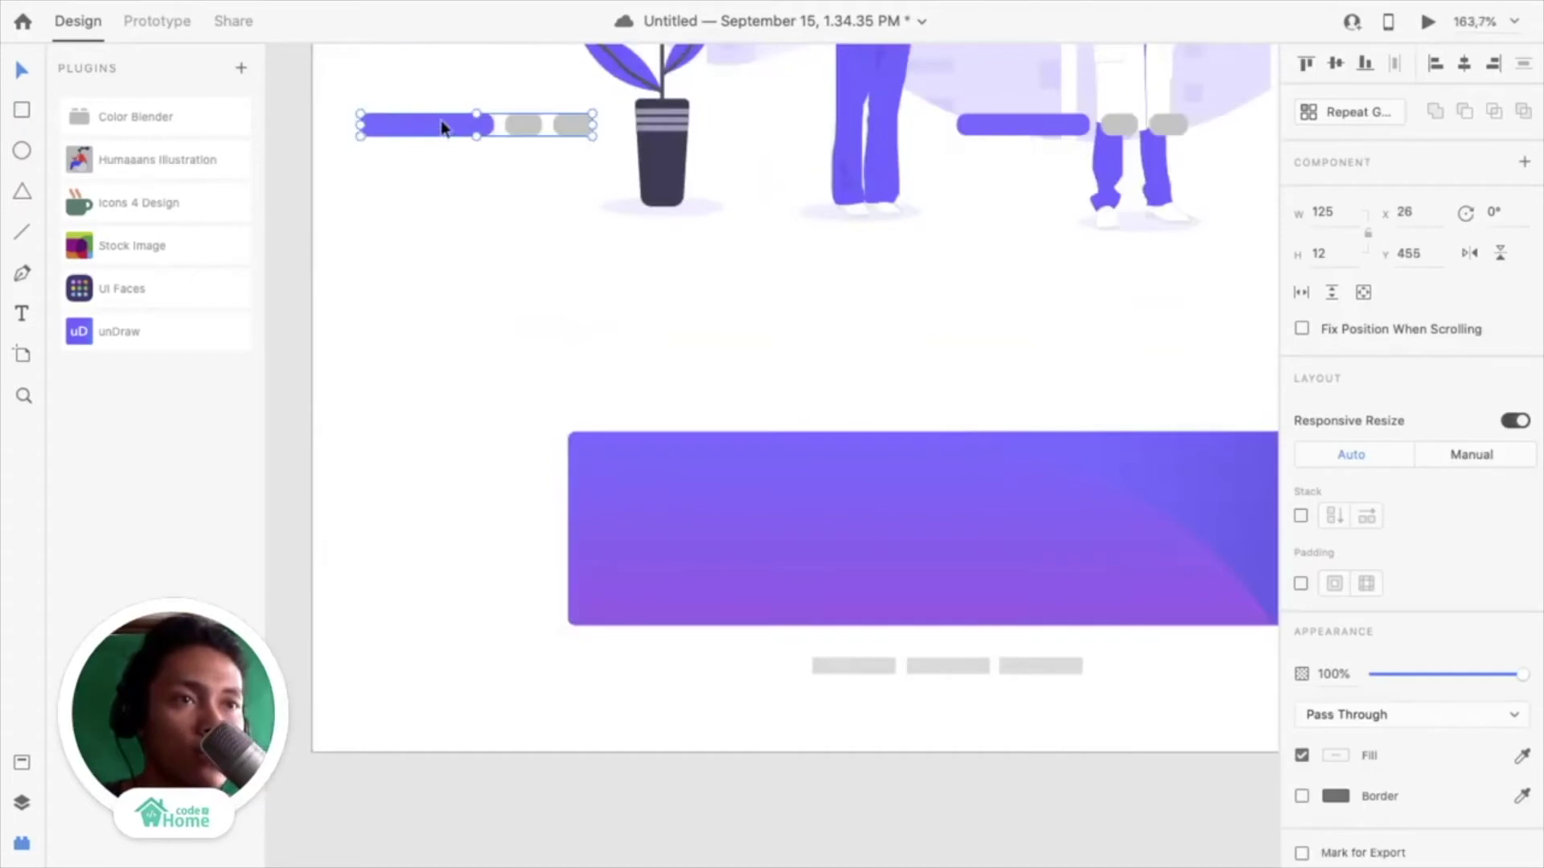
left_click_drag(442, 127, 874, 707)
Delete the three grey placeholder bars under the banner and move the slider indicator into their place at X 264, Y 755
scroll(875, 706, "up", 5)
left_click(870, 556)
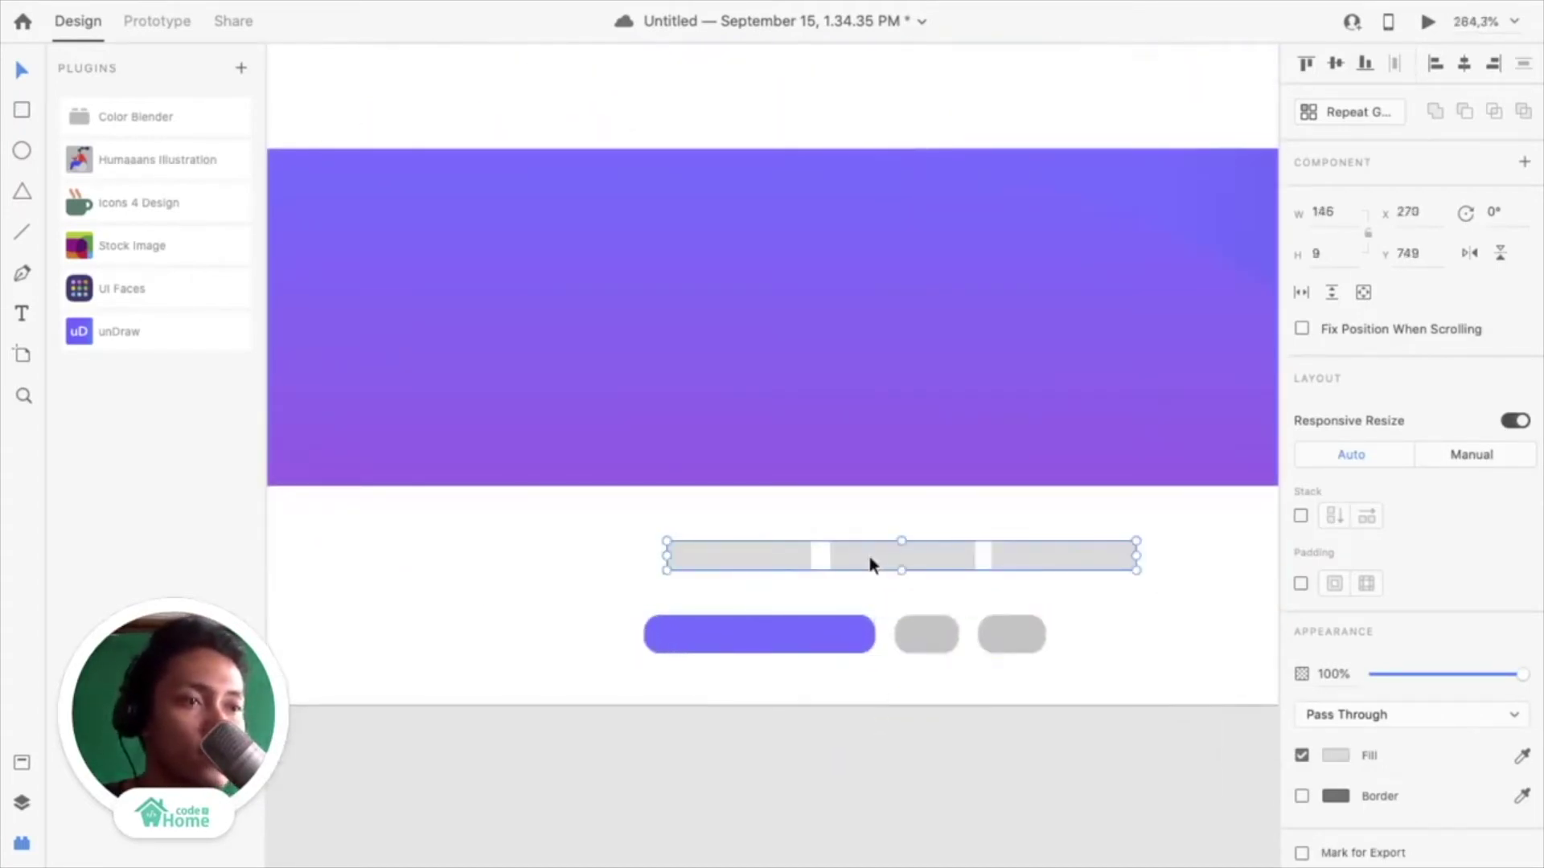
key("Delete")
left_click(837, 625)
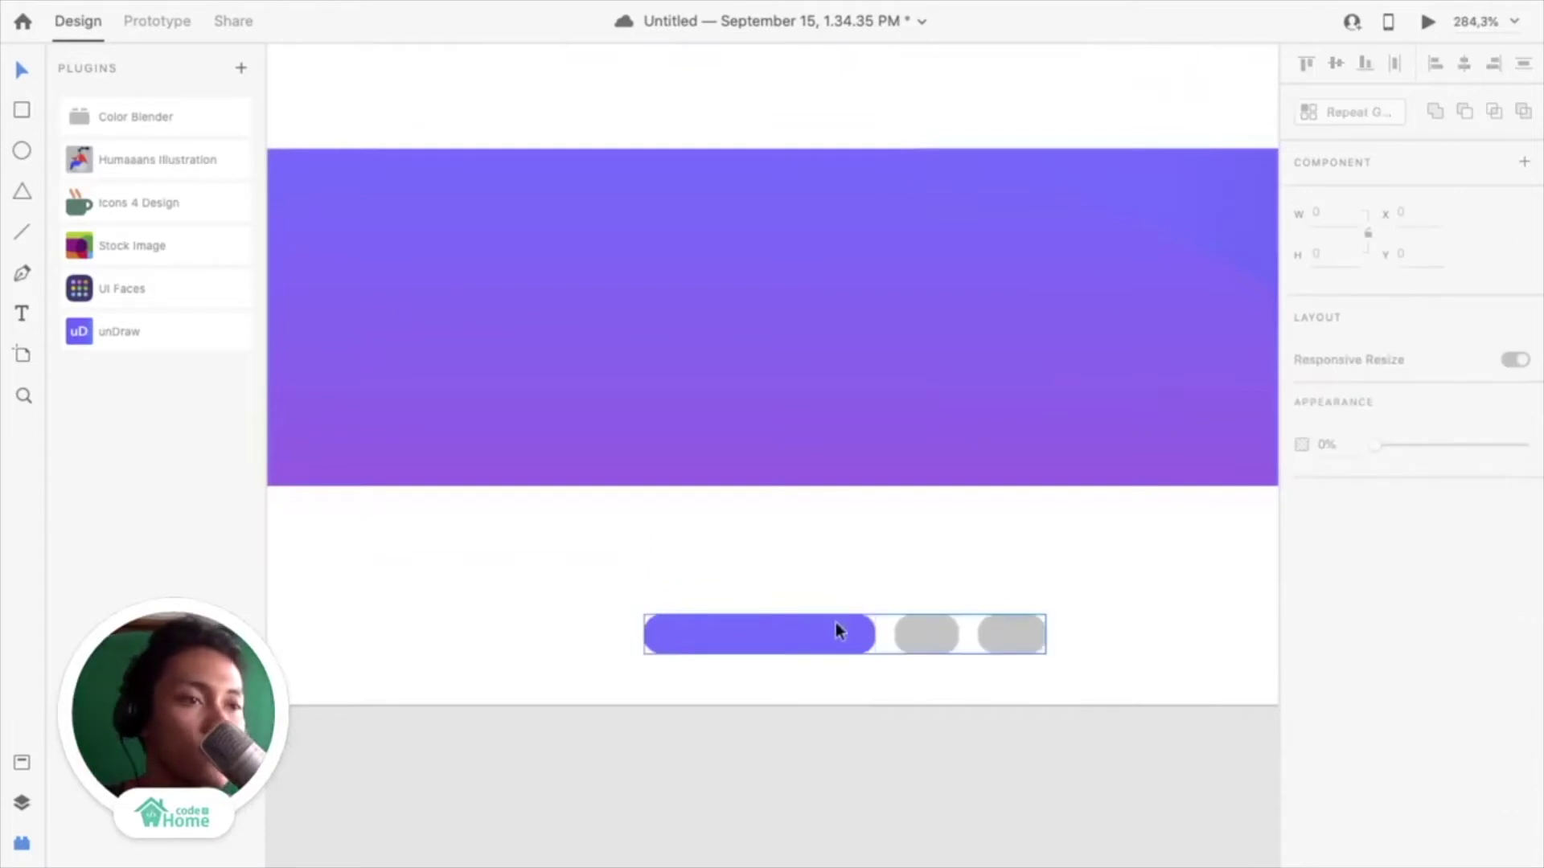
left_click_drag(837, 626, 838, 570)
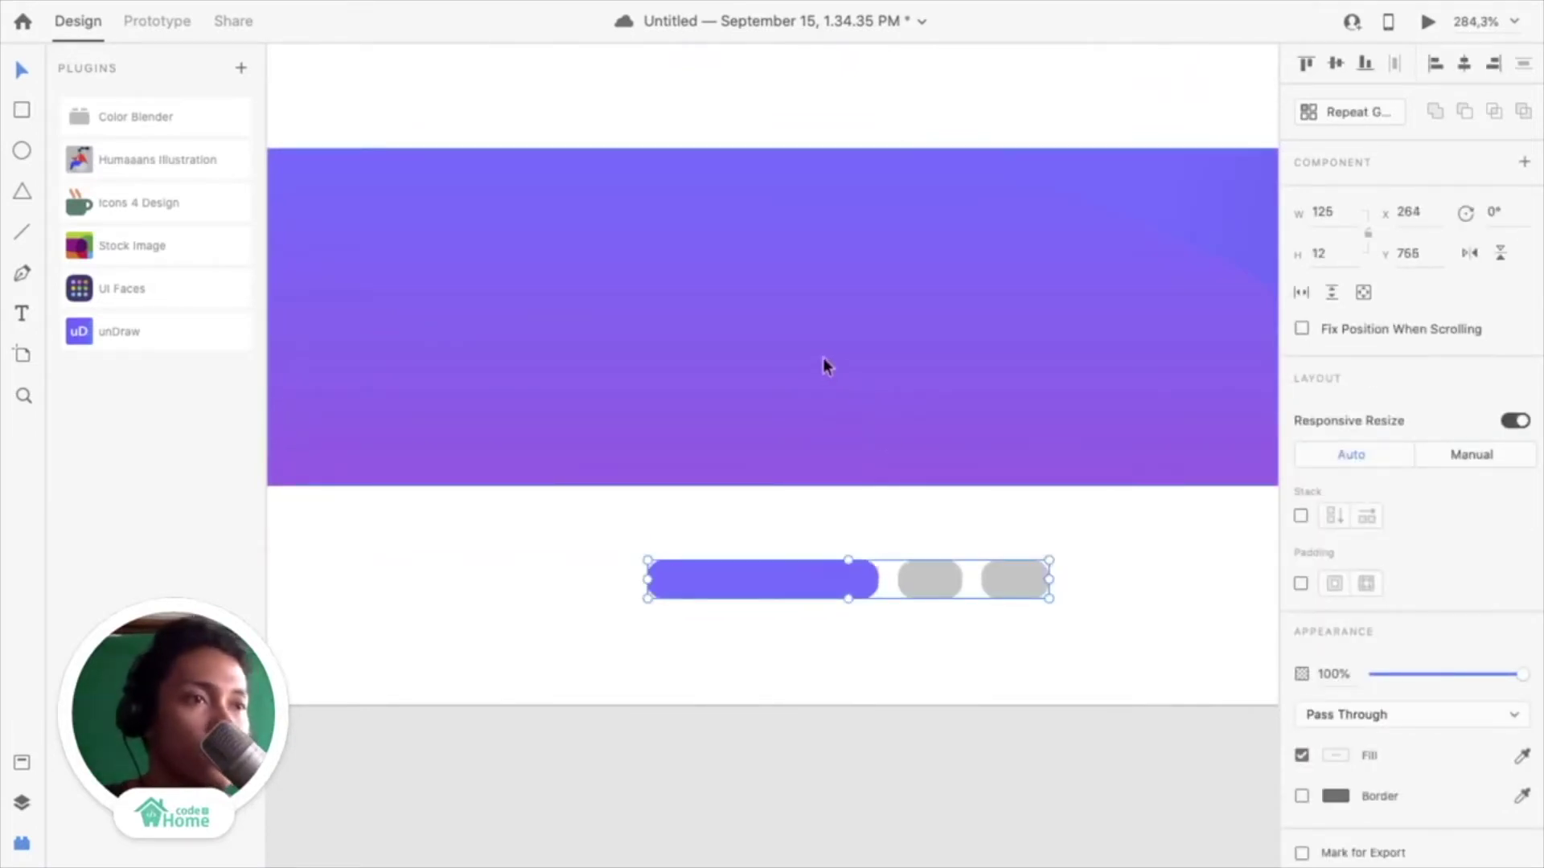
Center the slider indicator horizontally with the purple banner and move it closer beneath the banner, to X 280, Y 751
left_click(807, 372, "shift")
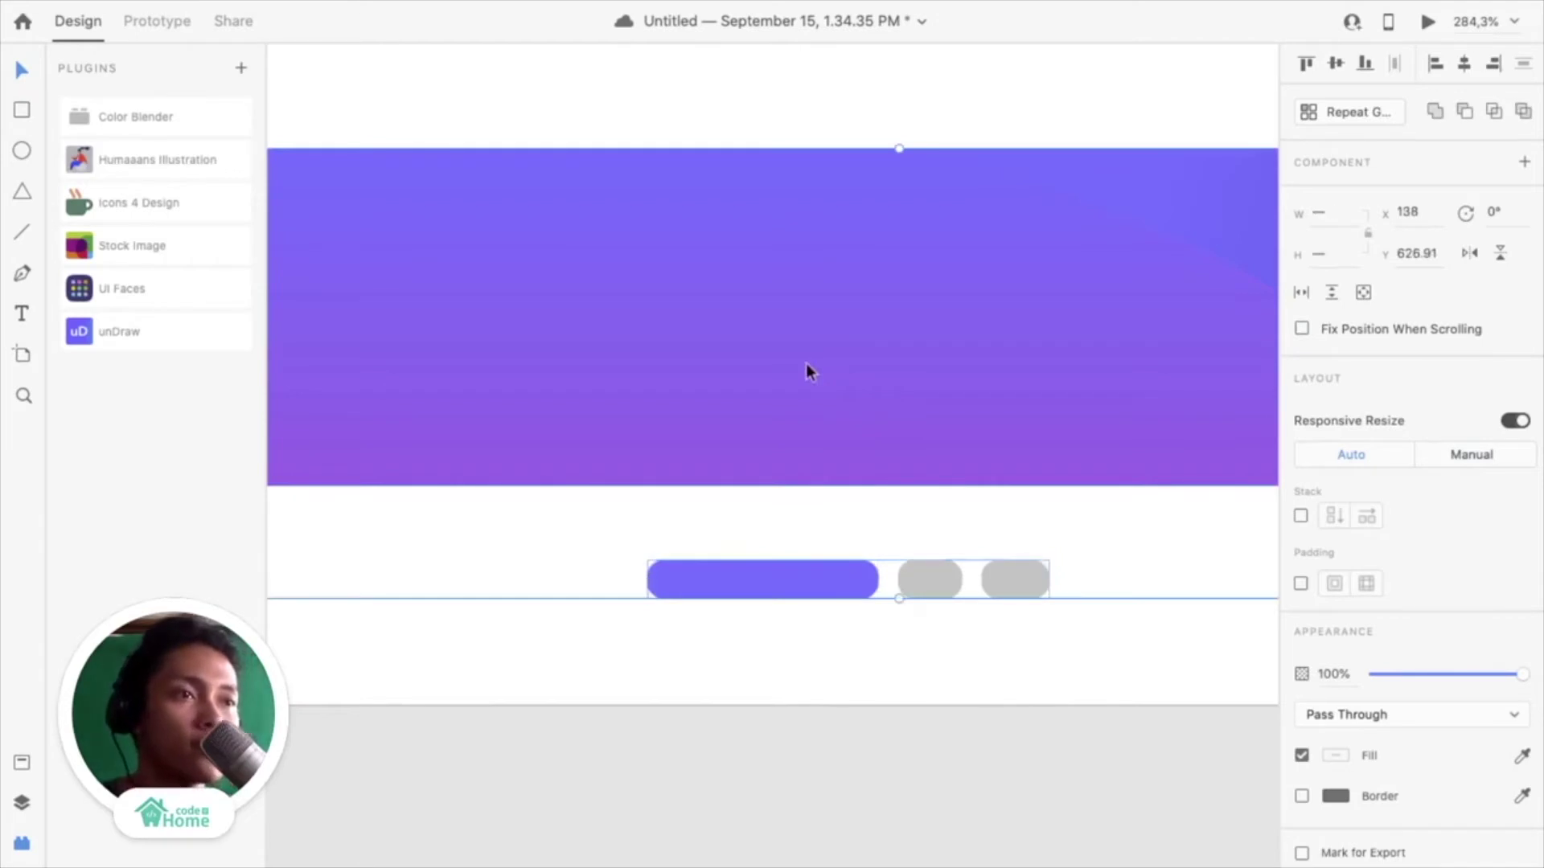
left_click(1465, 64)
scroll(965, 641, "down", 3)
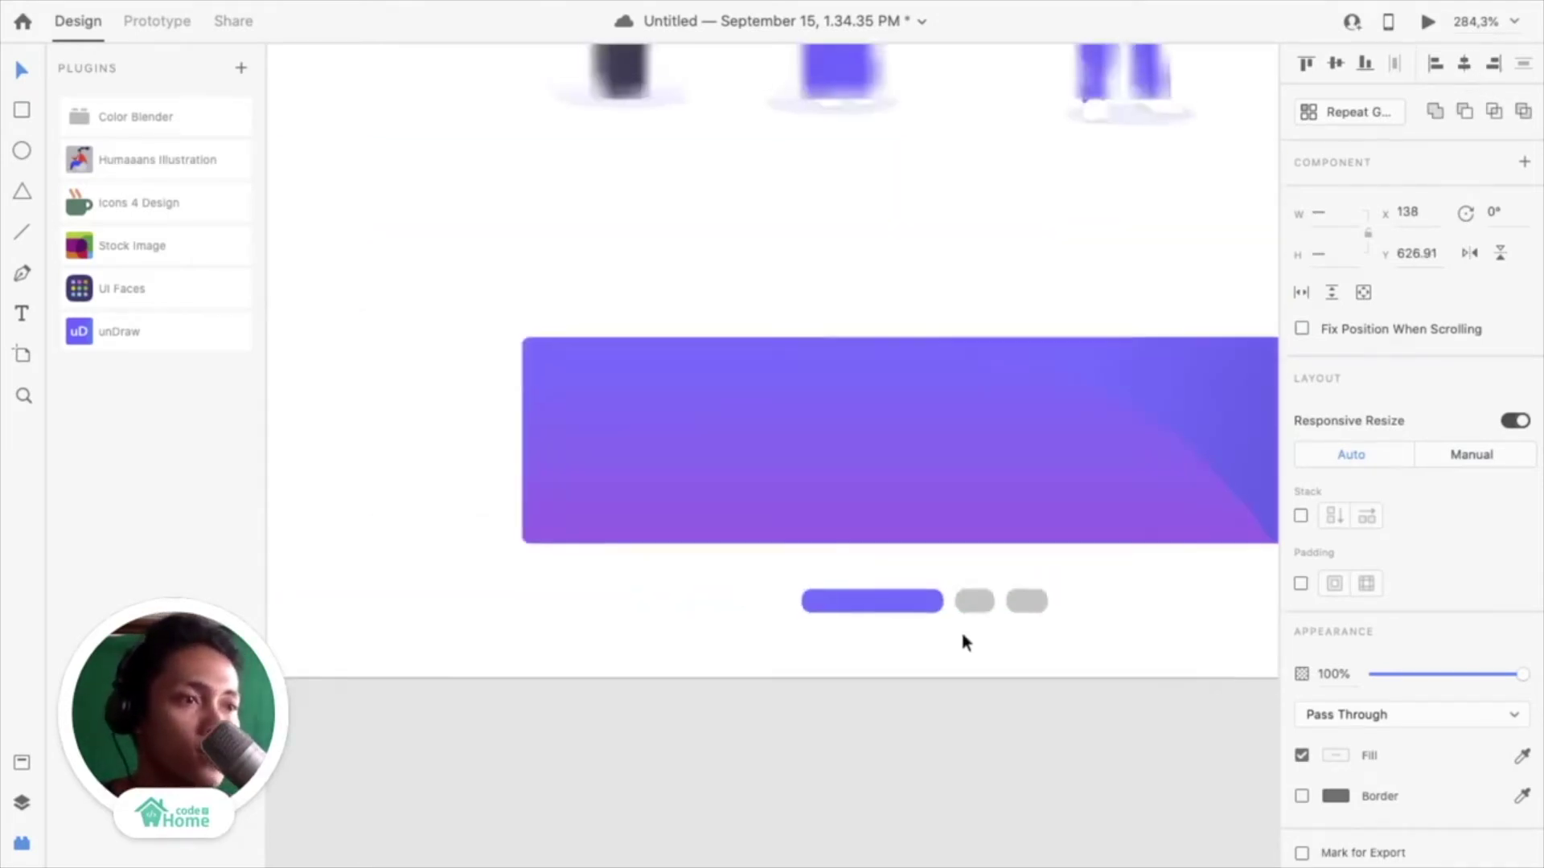
left_click(838, 702)
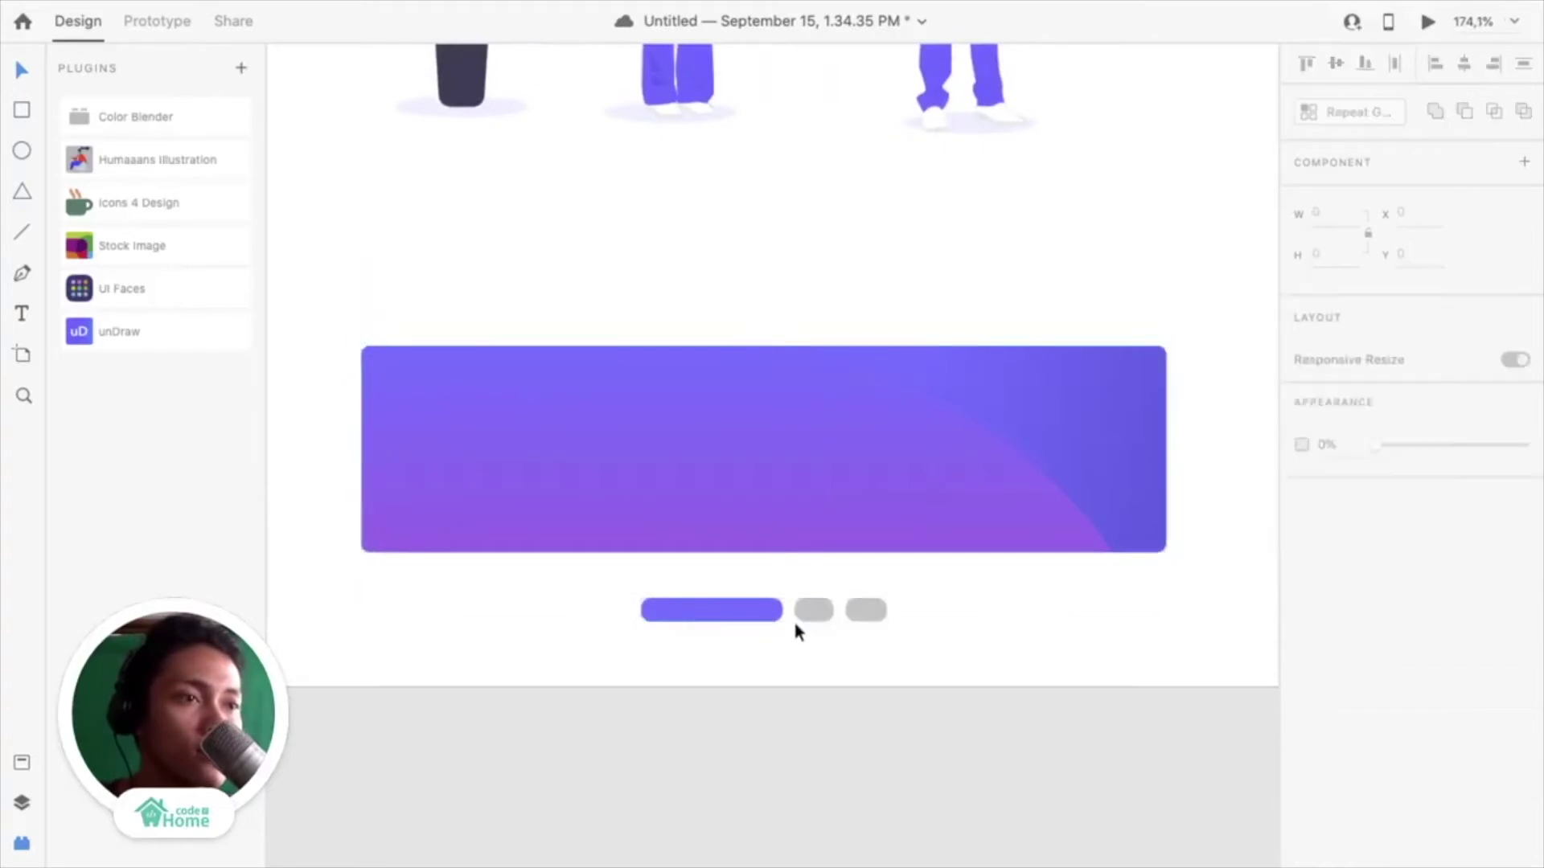
left_click(791, 617)
left_click_drag(813, 609, 811, 600)
scroll(811, 600, "down", 3)
scroll(812, 607, "down", 8)
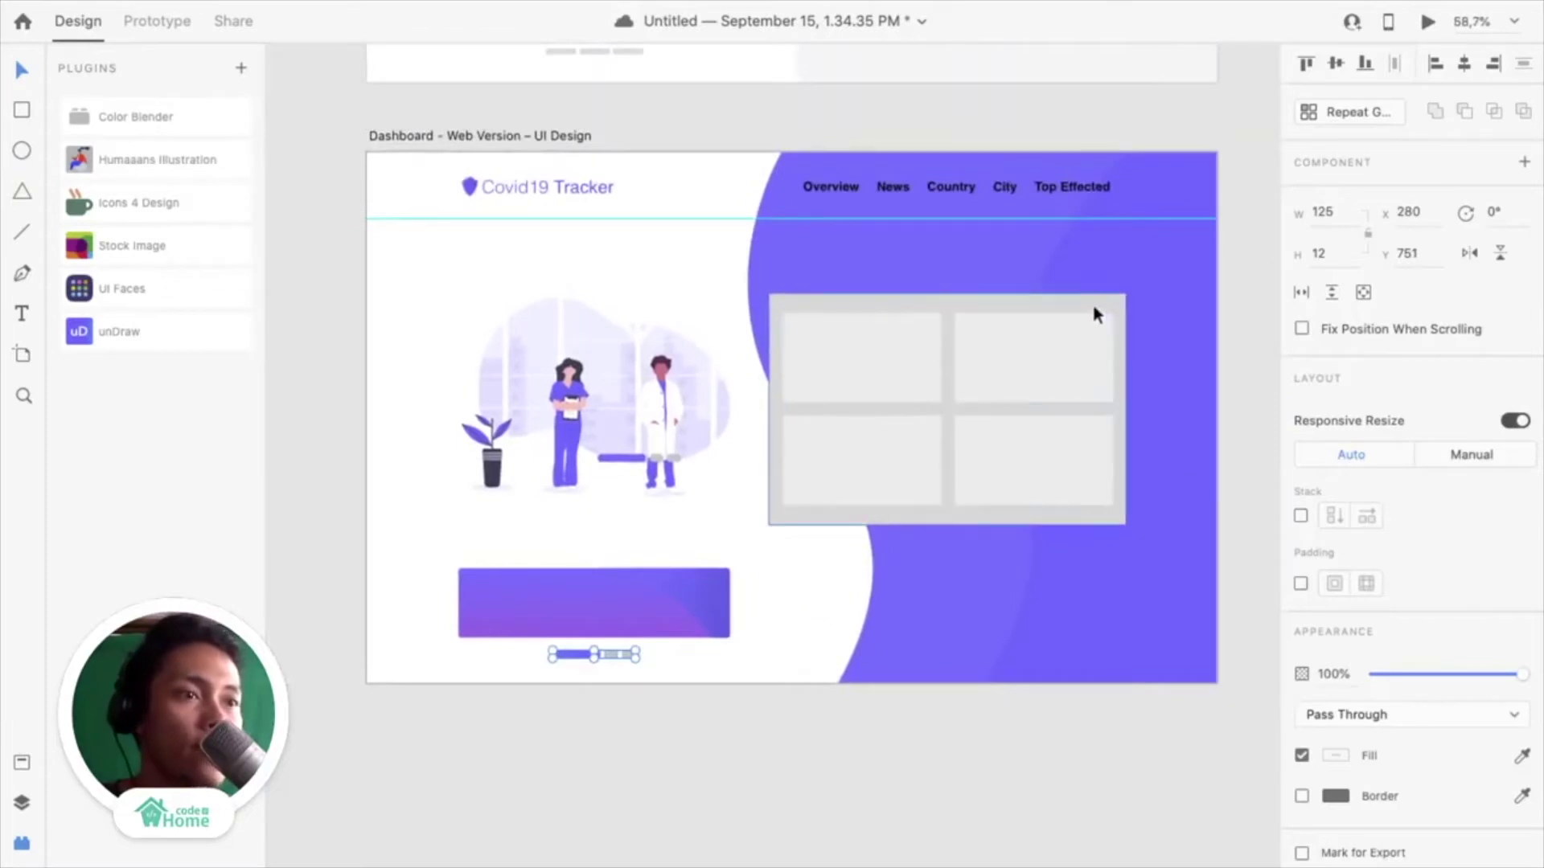
left_click(714, 619)
left_click(798, 596)
Enlarge the grey panel together with its four cards and move it to X 553, Y 170
scroll(976, 470, "up", 2)
scroll(972, 463, "up", 1)
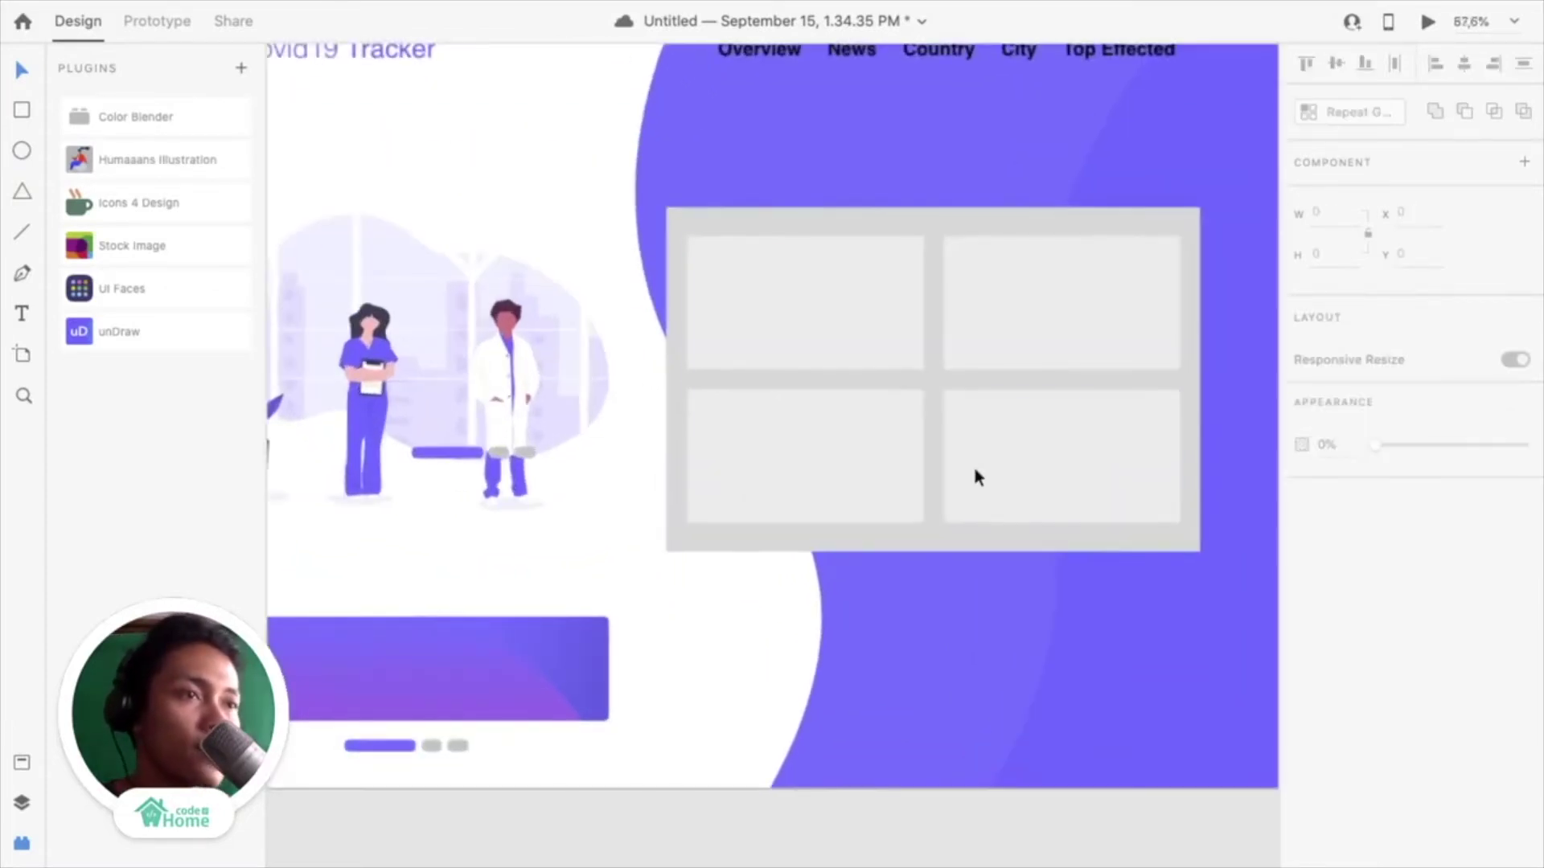
left_click(916, 224)
scroll(916, 225, "down", 2)
scroll(917, 224, "up", 4)
left_click(917, 227)
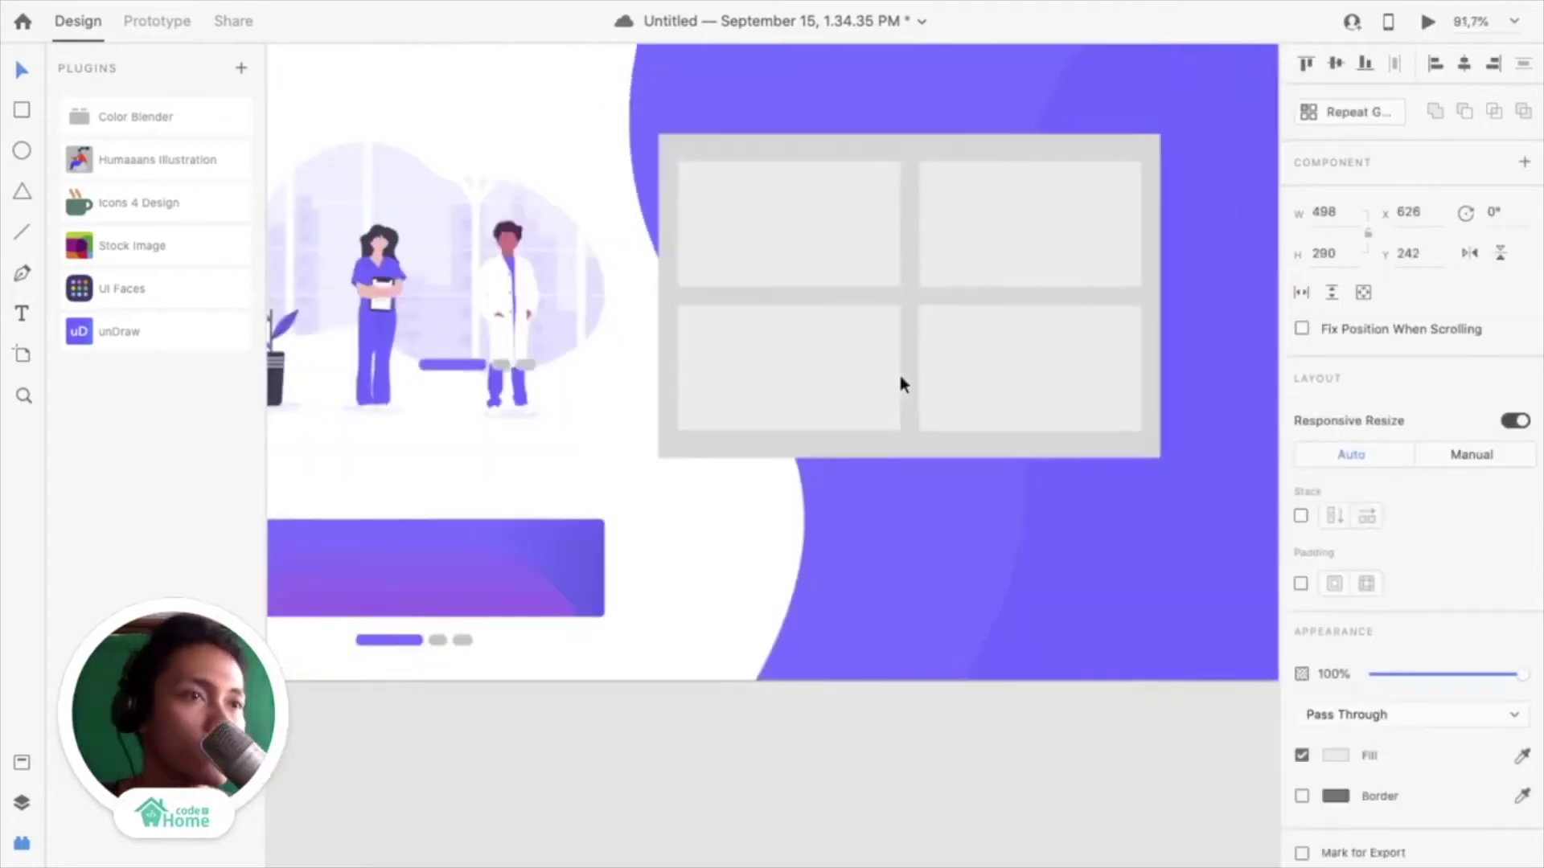
left_click(939, 361)
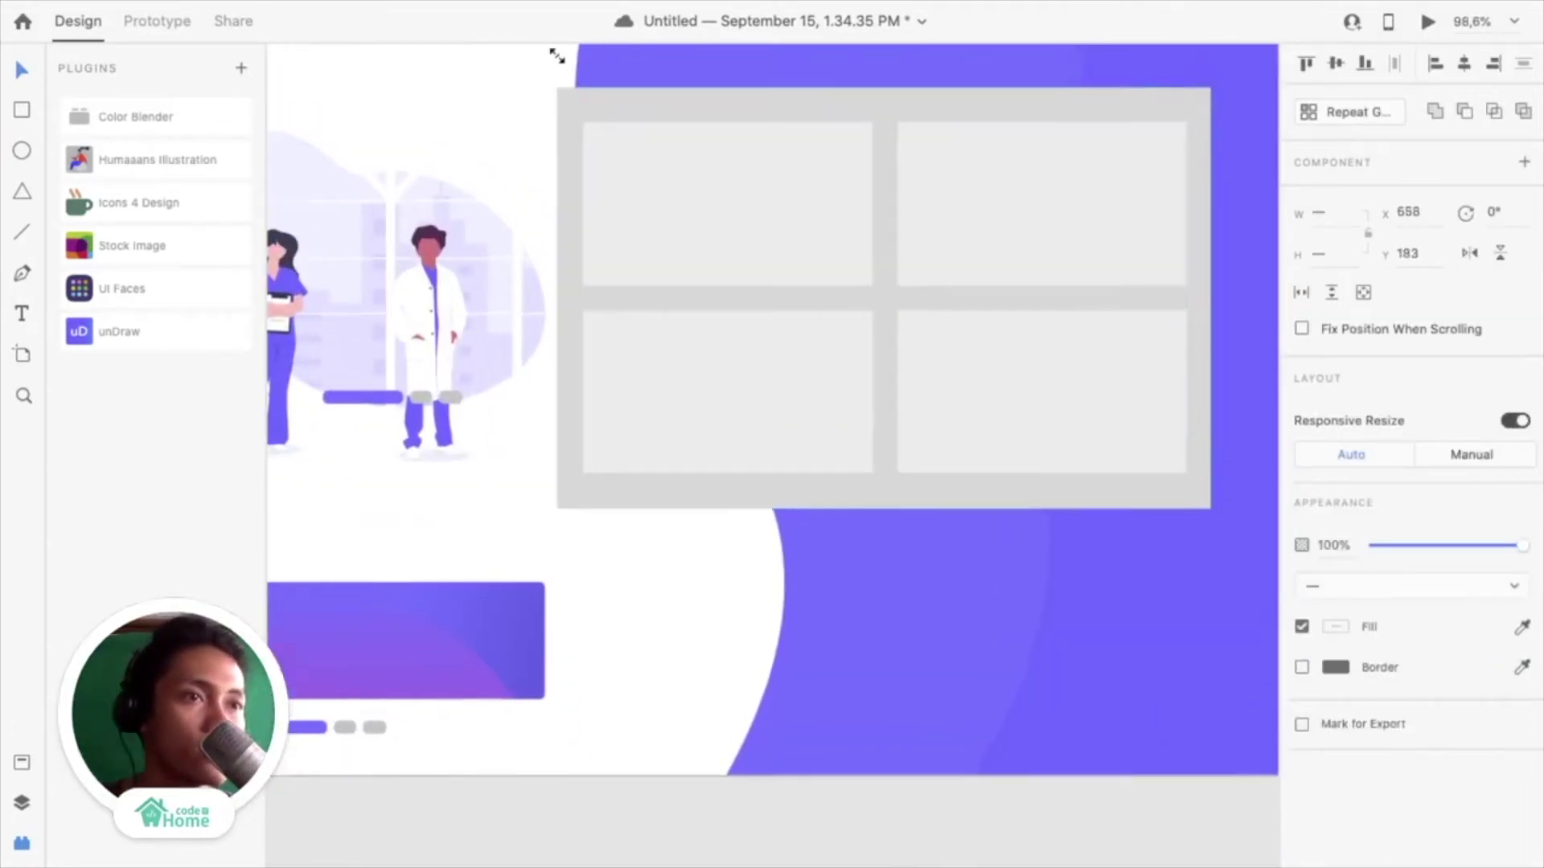
scroll(566, 73, "up", 1)
left_click_drag(566, 73, 548, 66)
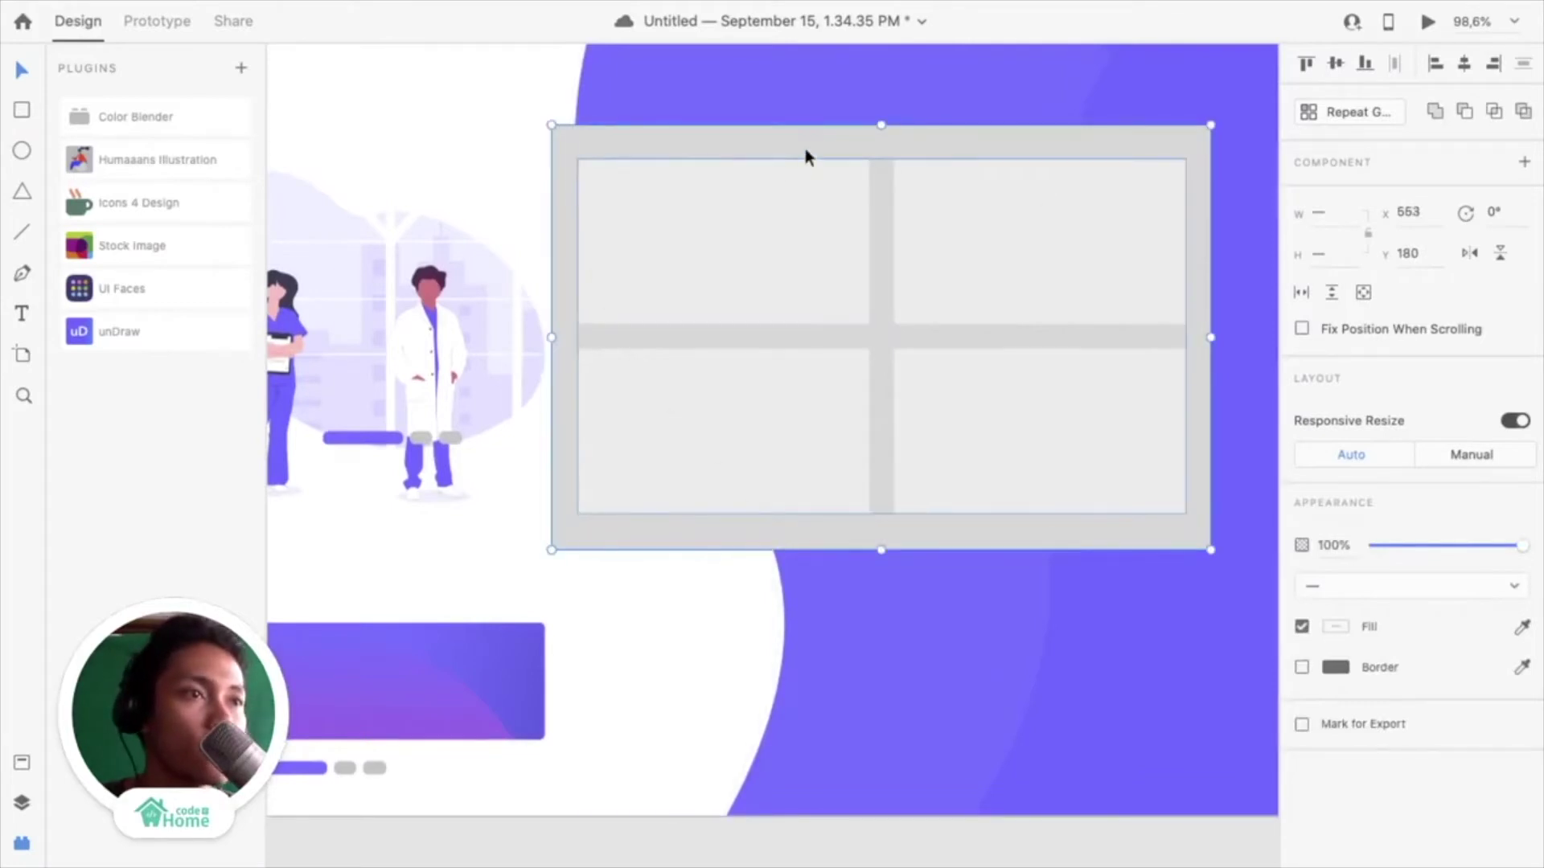
left_click_drag(804, 148, 804, 137)
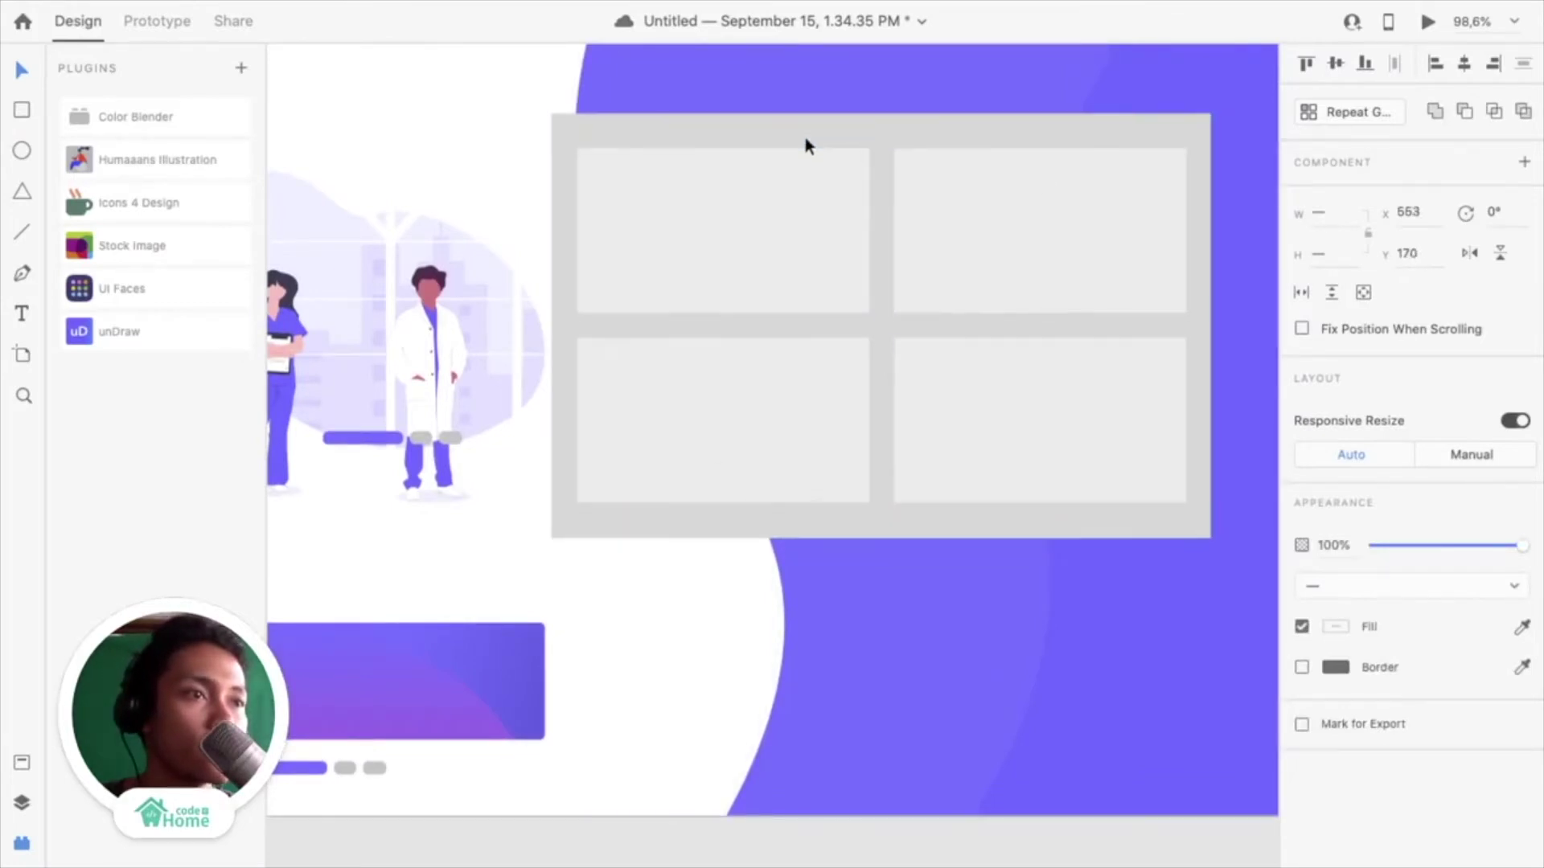
Change the fill of the grey panel behind the four cards to white, #FFFFFF
left_click(585, 608)
left_click(596, 536)
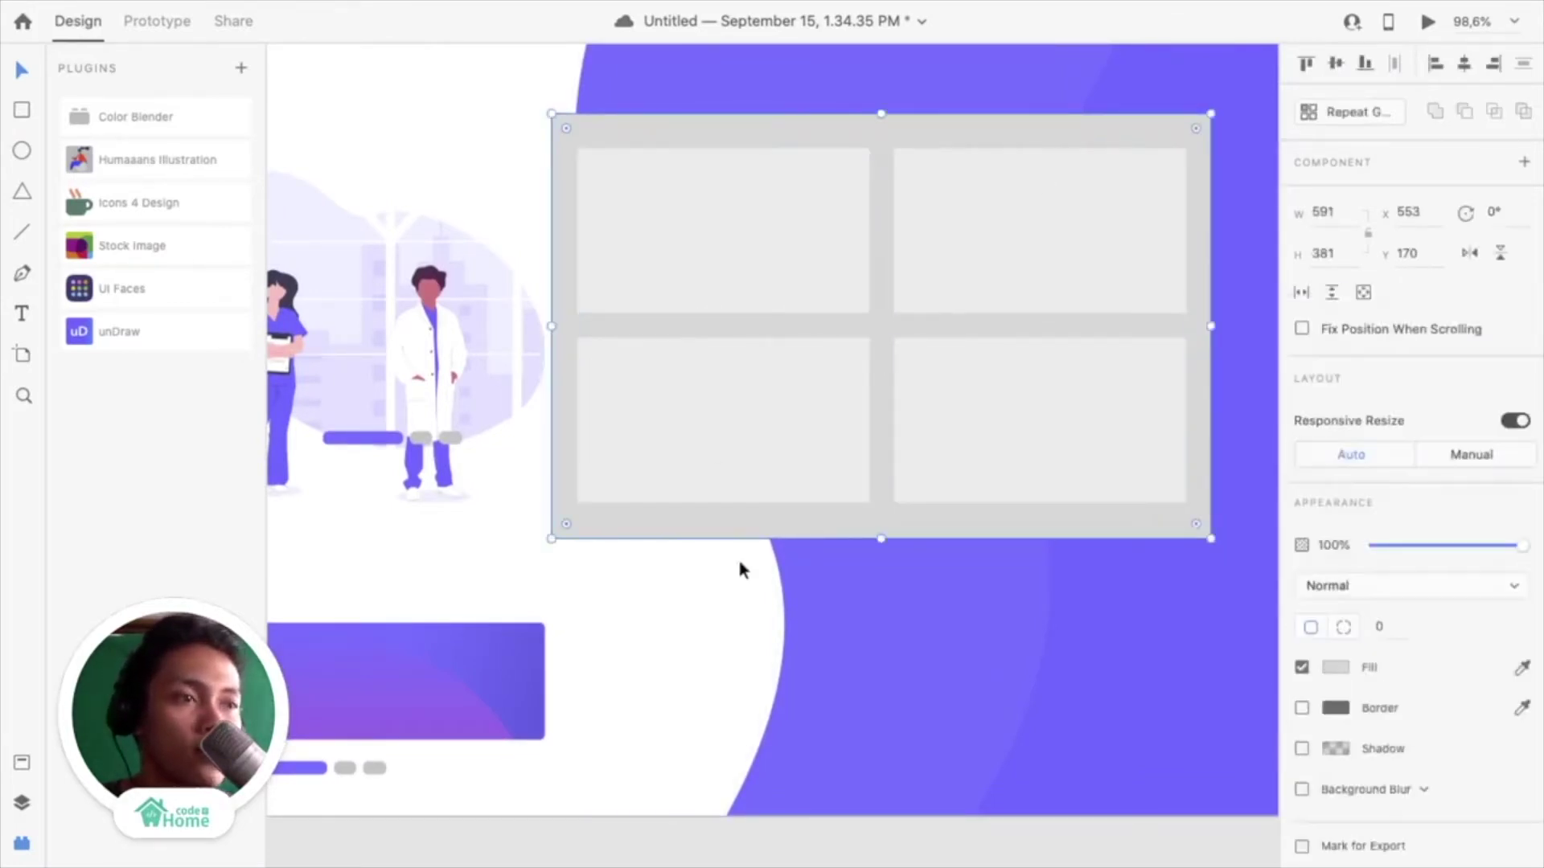
left_click(1335, 667)
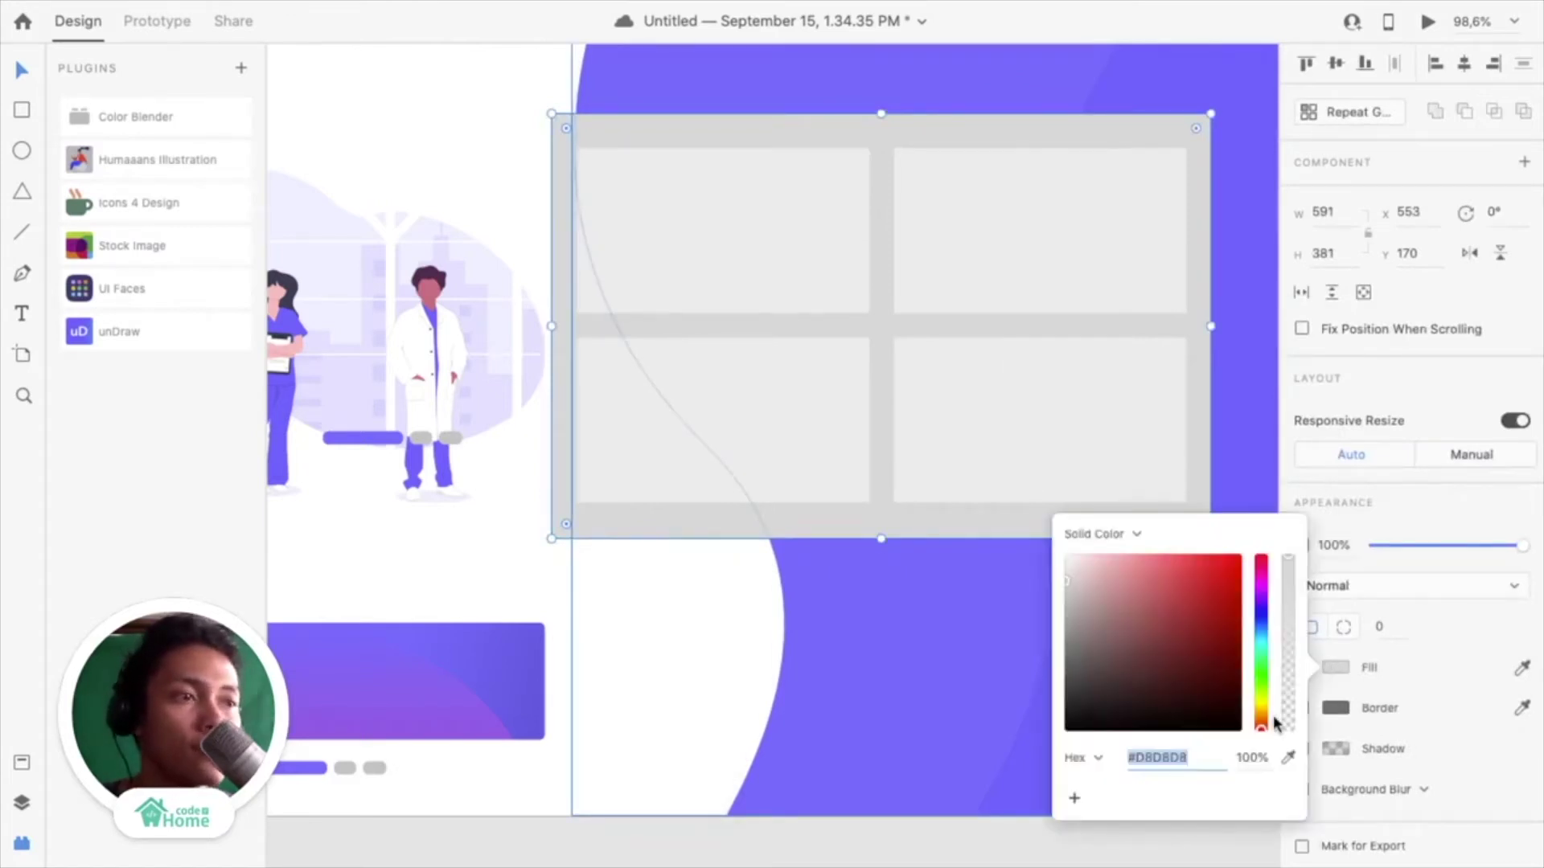
left_click_drag(1092, 605, 931, 445)
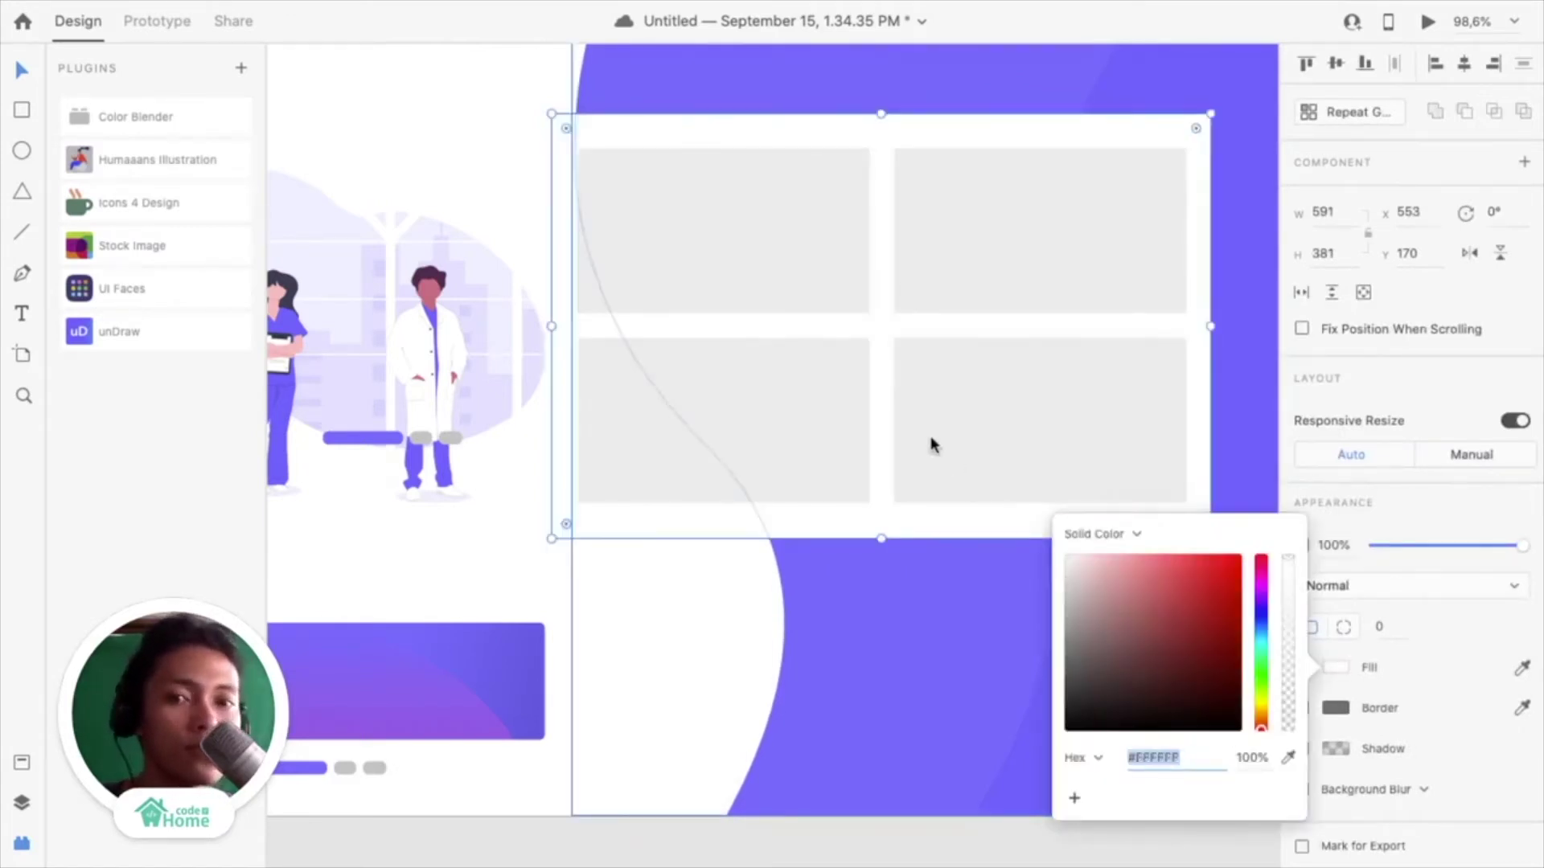
left_click(1430, 534)
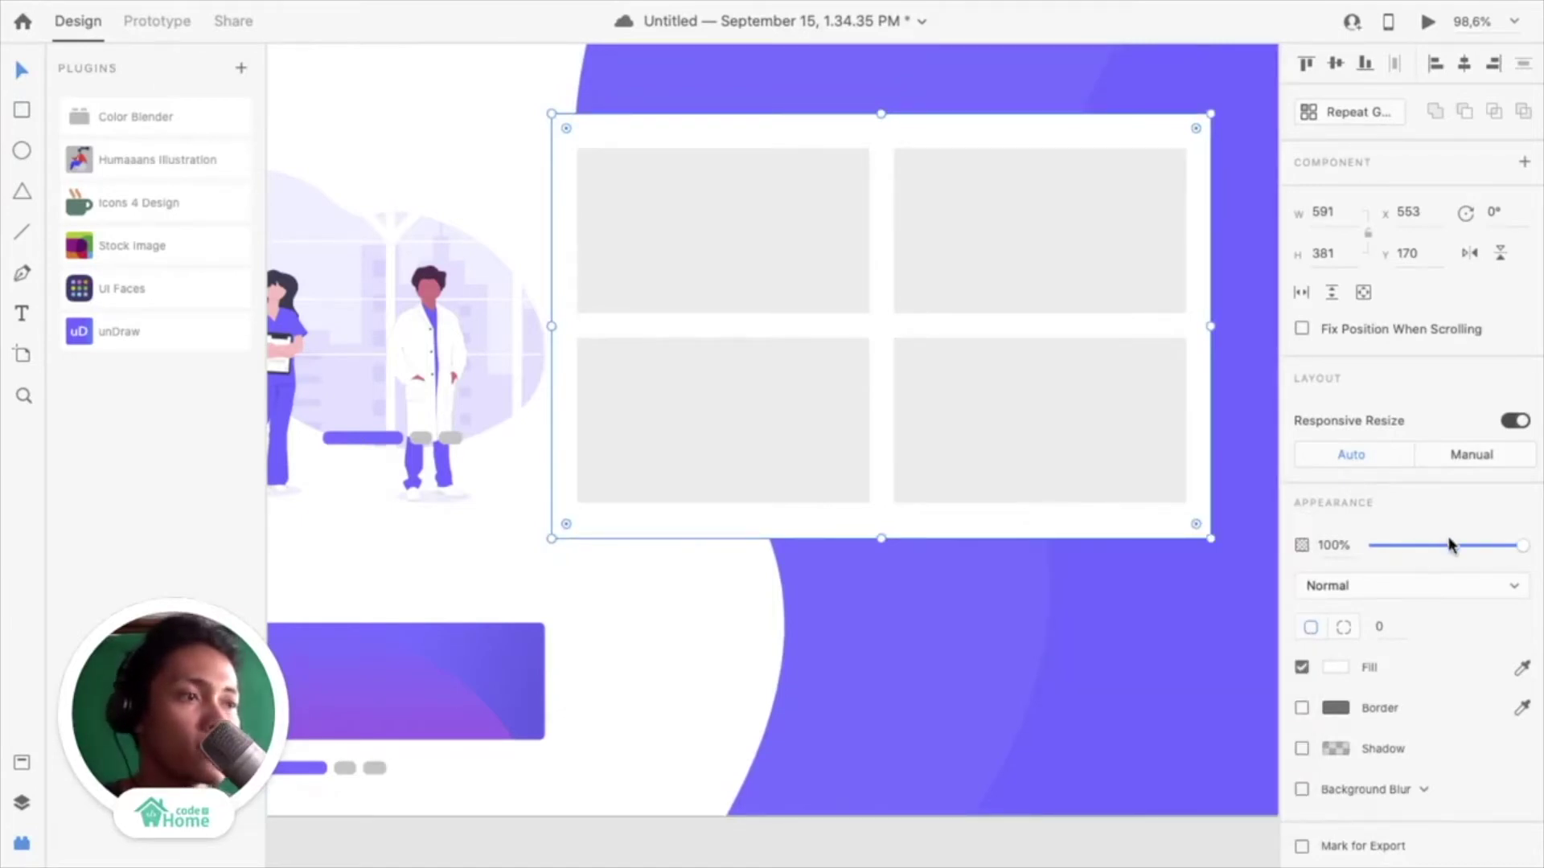
Lower the white panel's opacity to 7% and round its corners to radius 10
left_click(1451, 547)
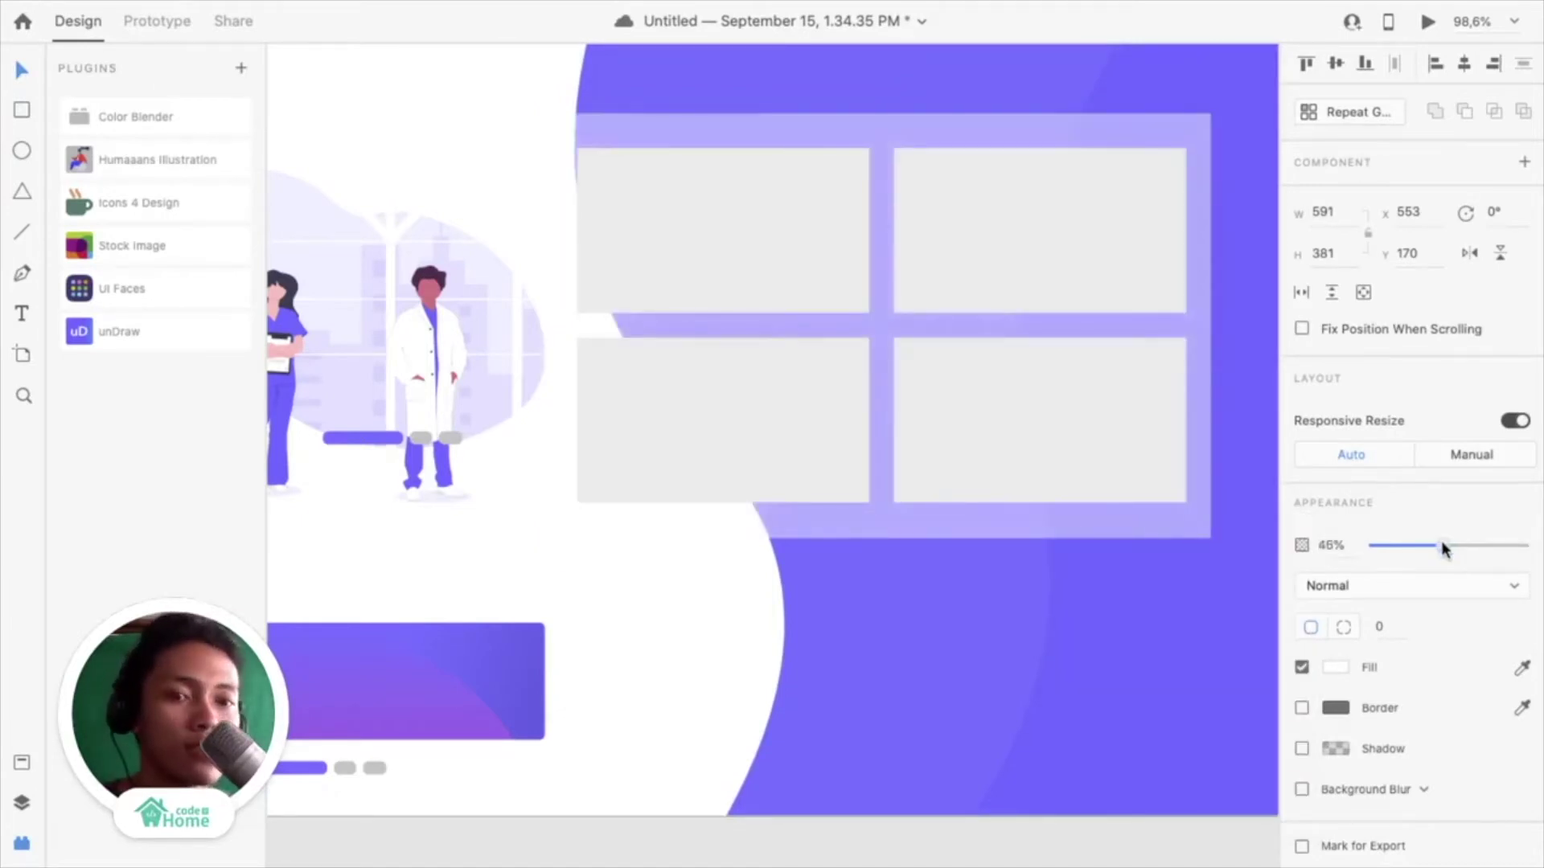
left_click_drag(1442, 546, 1378, 544)
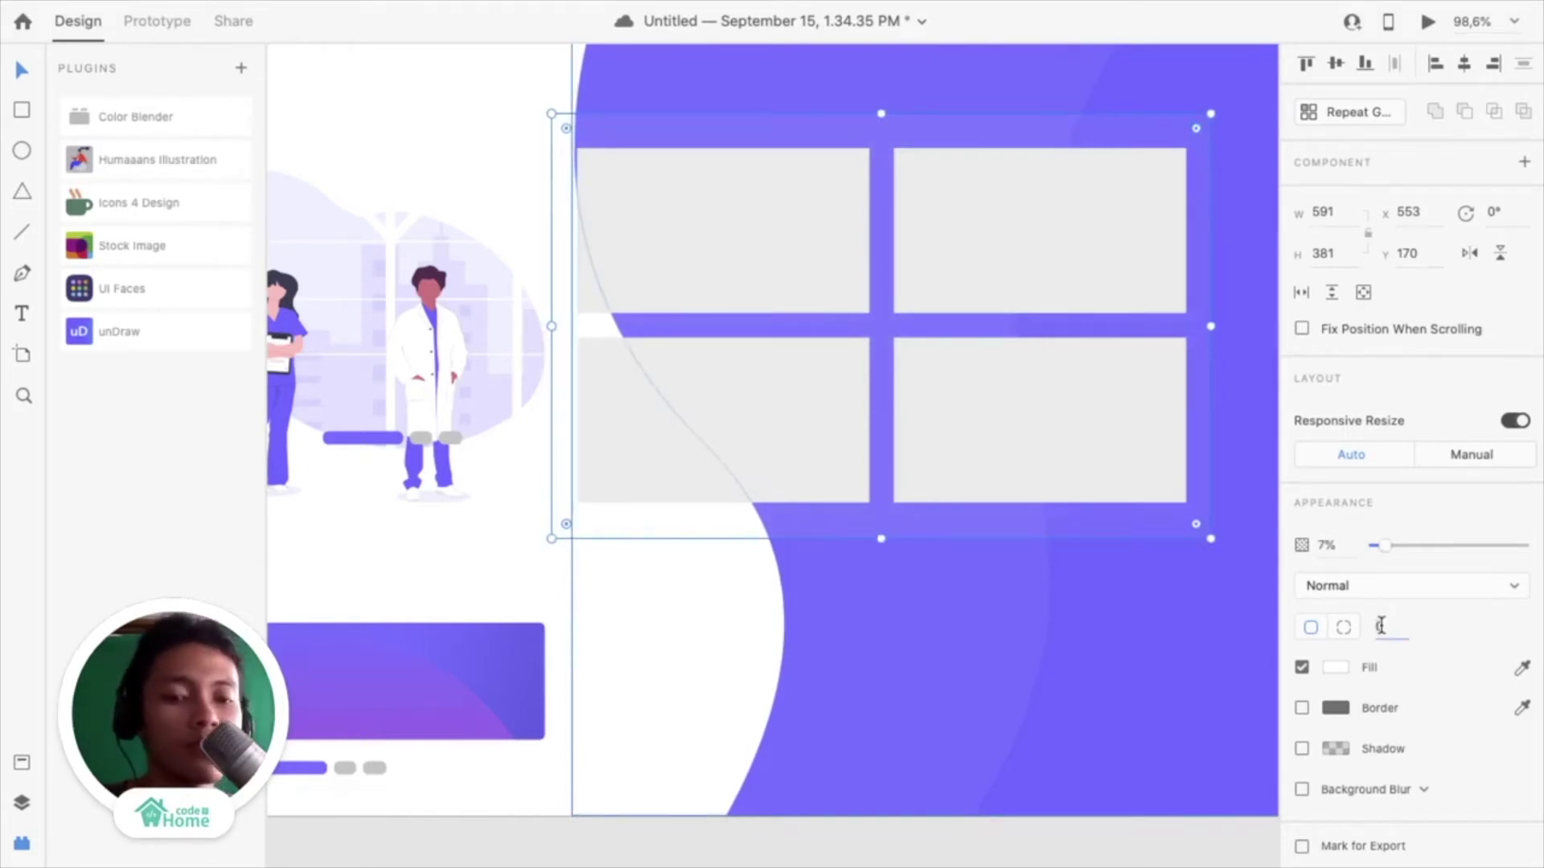
key("Return")
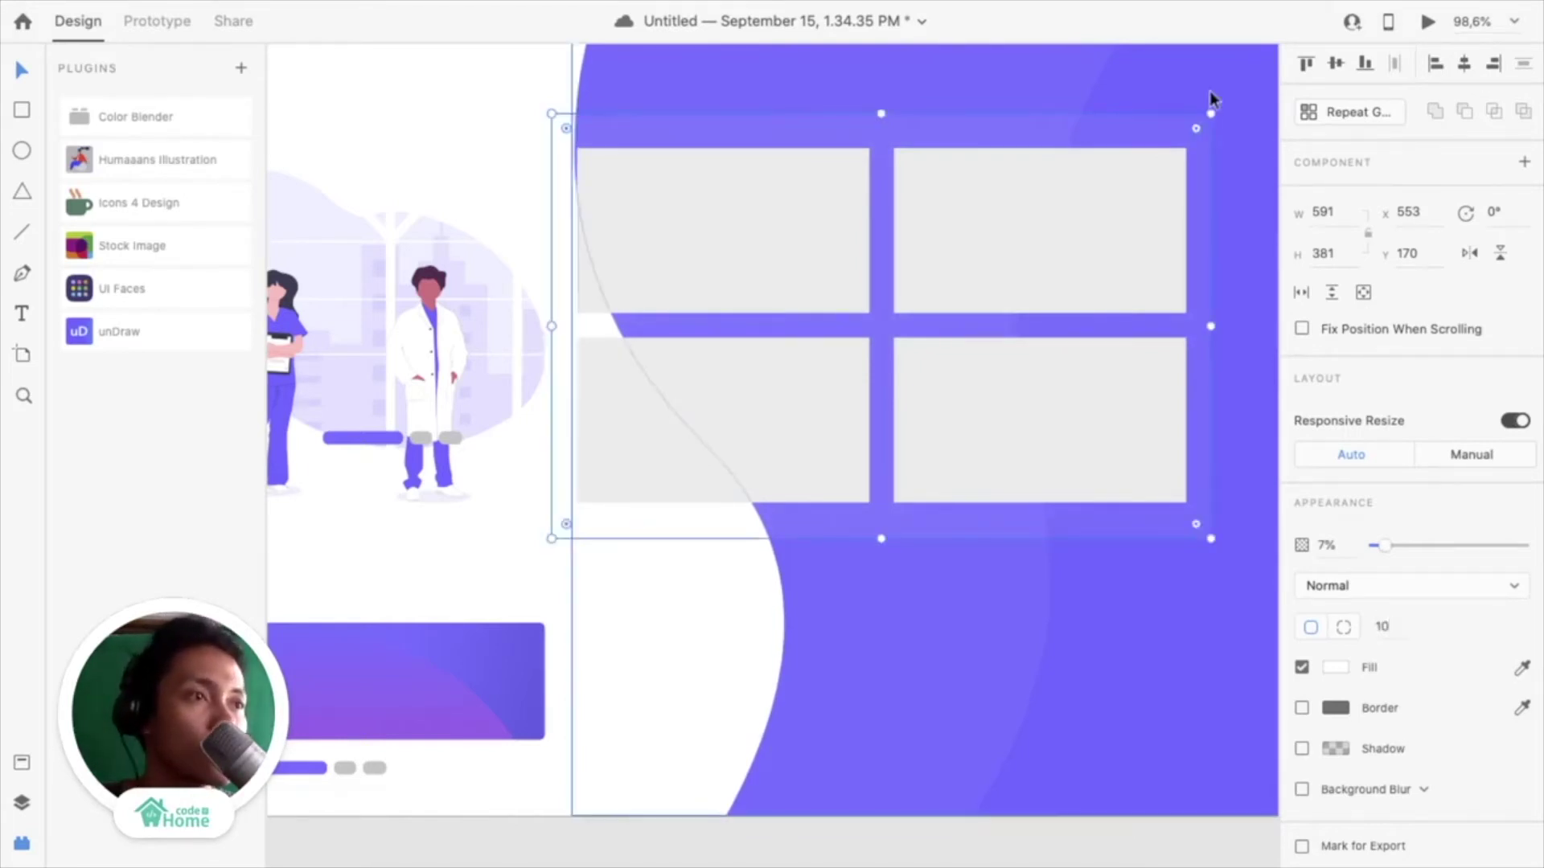
left_click(1209, 90)
Examine the orange gradient card within the group of four colored cards on the assets artboard
scroll(1012, 313, "up", 1)
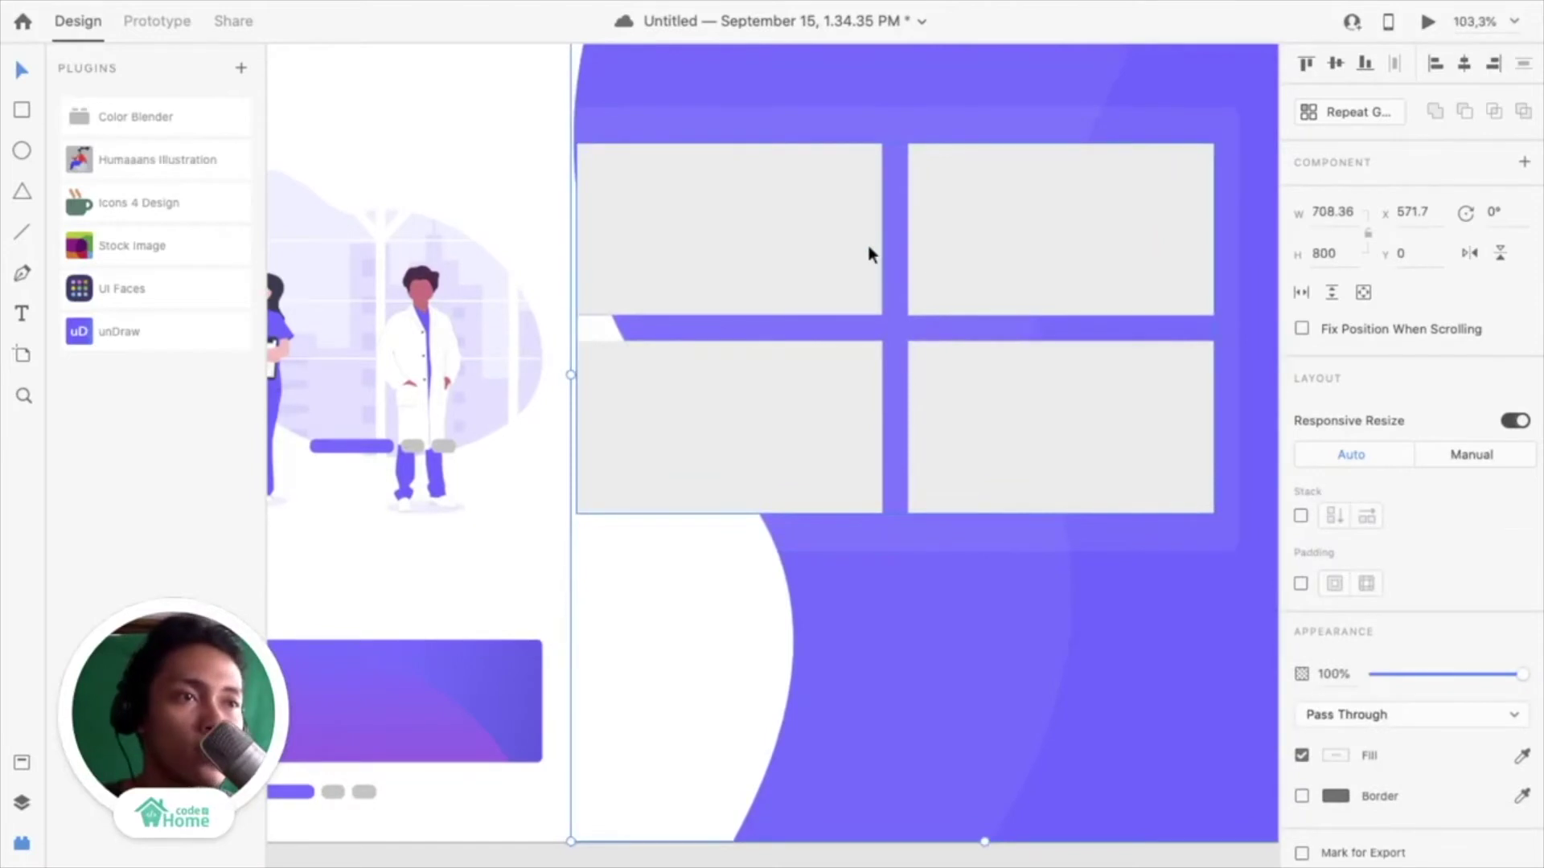
scroll(800, 252, "down", 3)
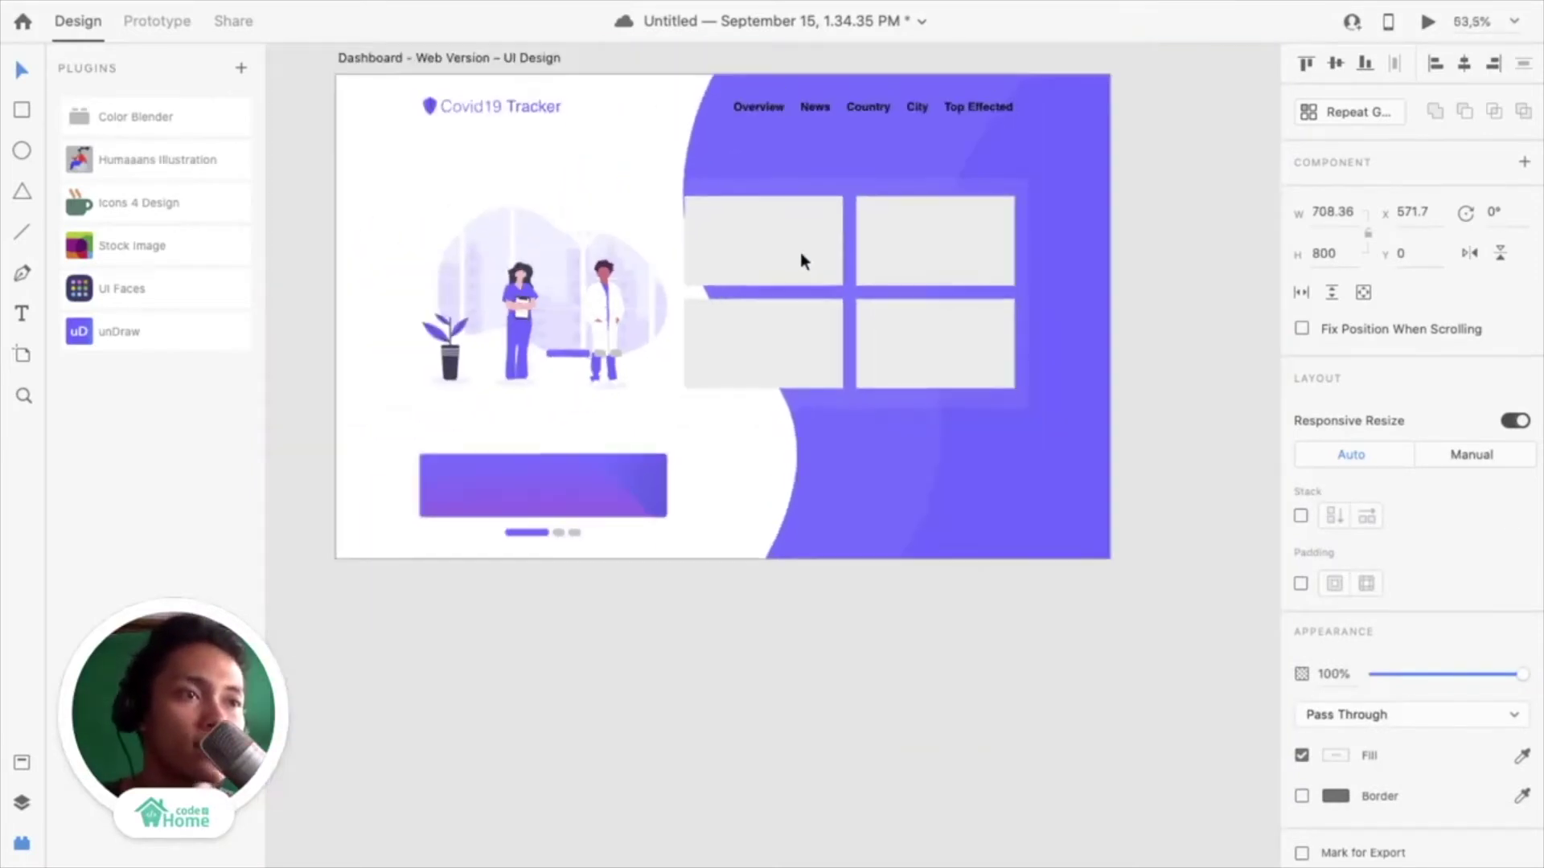
scroll(799, 252, "left", 10)
scroll(799, 253, "up", 5)
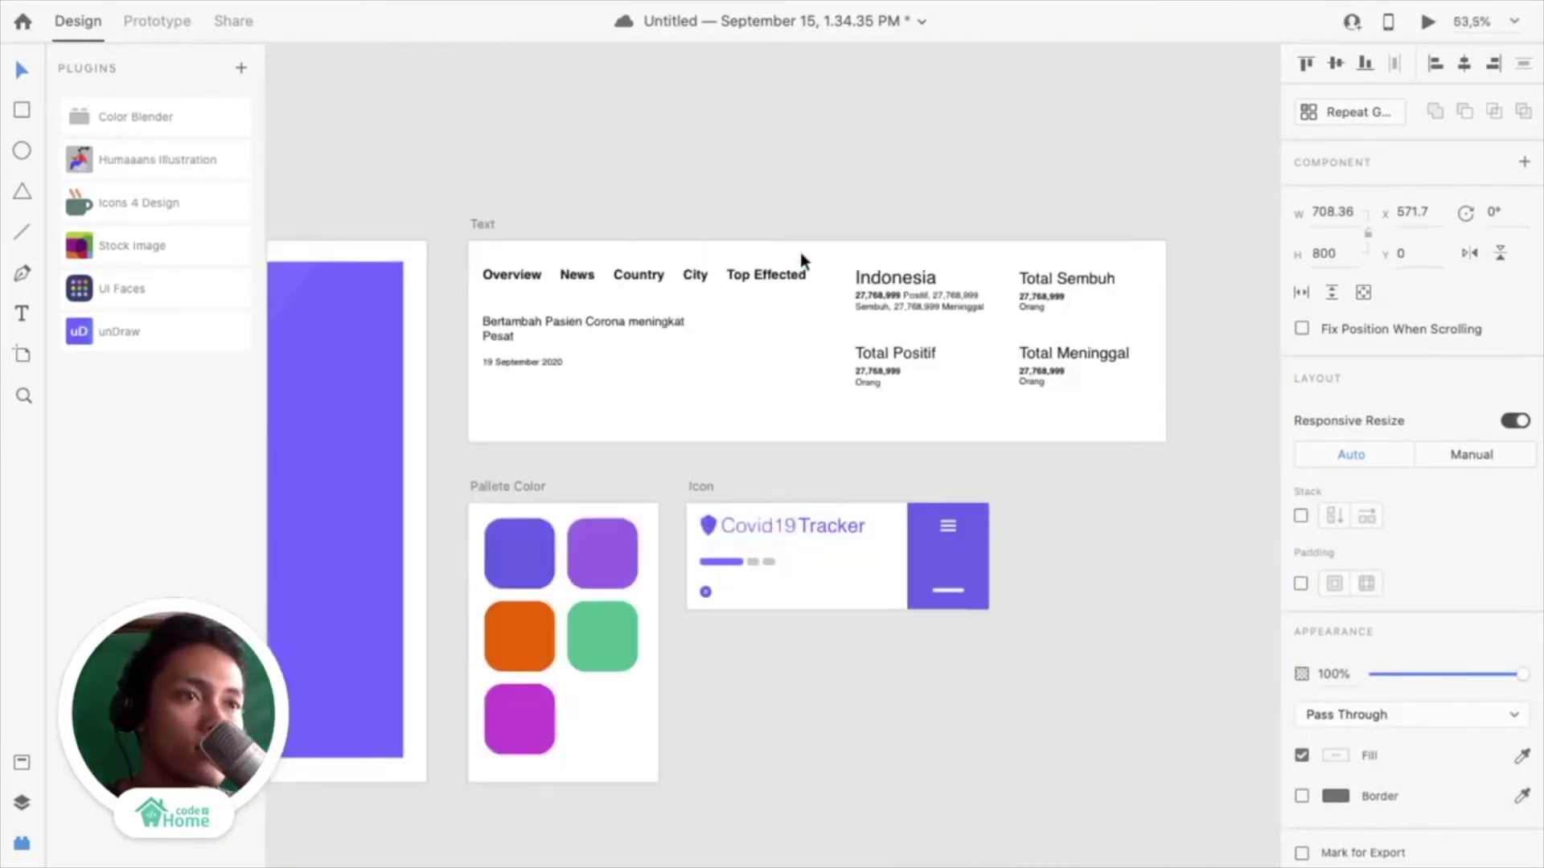
scroll(799, 253, "down", 5)
scroll(801, 254, "left", 6)
scroll(801, 254, "up", 4)
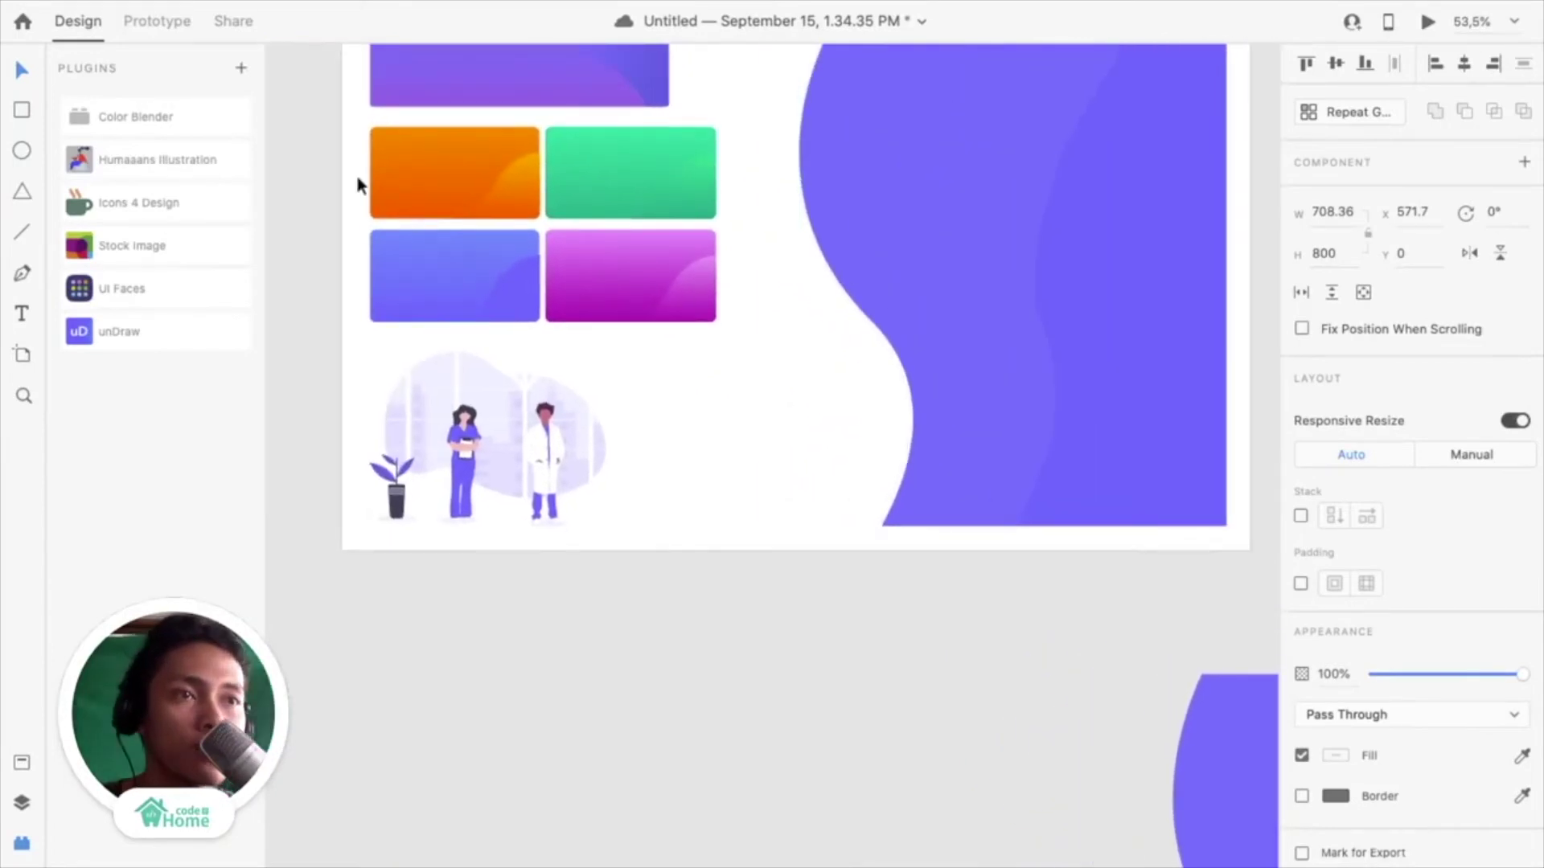
scroll(361, 180, "up", 3)
double_click(492, 167)
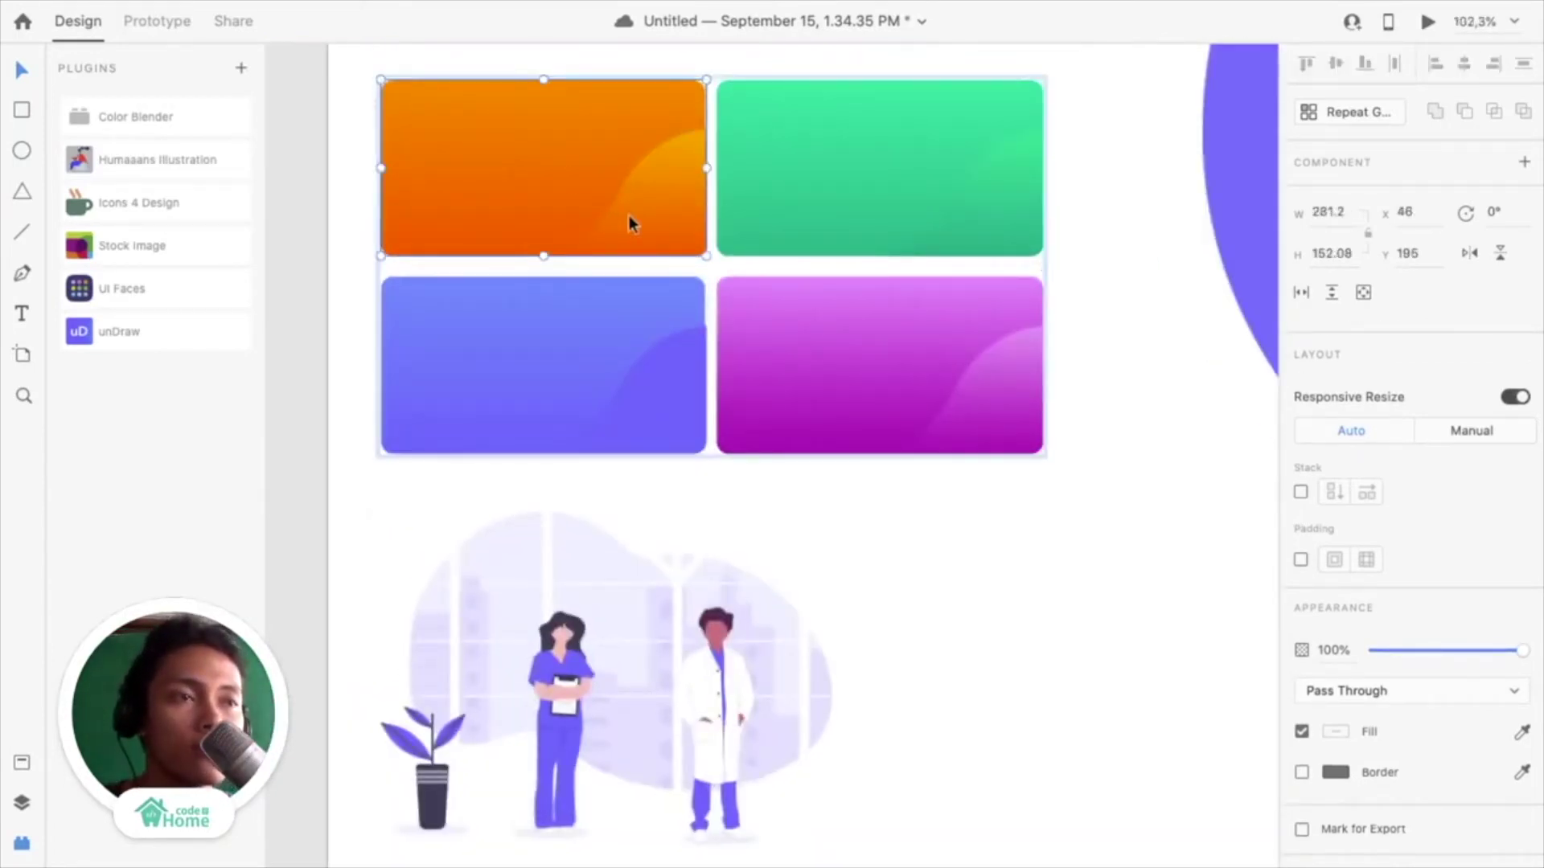
left_click(337, 337)
Copy the orange gradient card out of the four-card group and paste it on the empty canvas beside the artboard
scroll(337, 338, "down", 3)
scroll(338, 338, "left", 3)
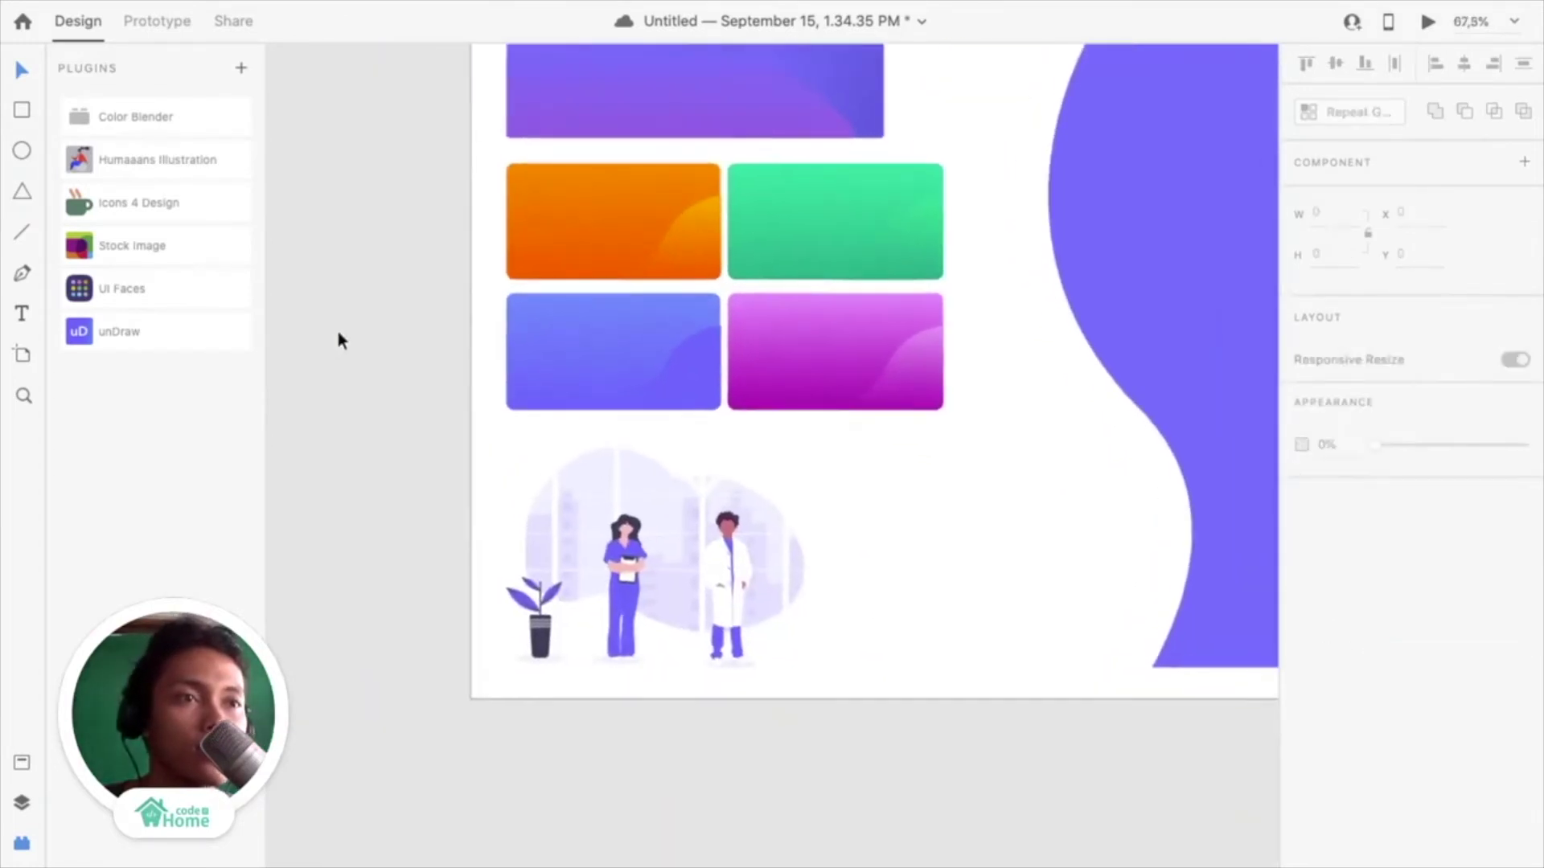
scroll(552, 273, "up", 1)
double_click(610, 214)
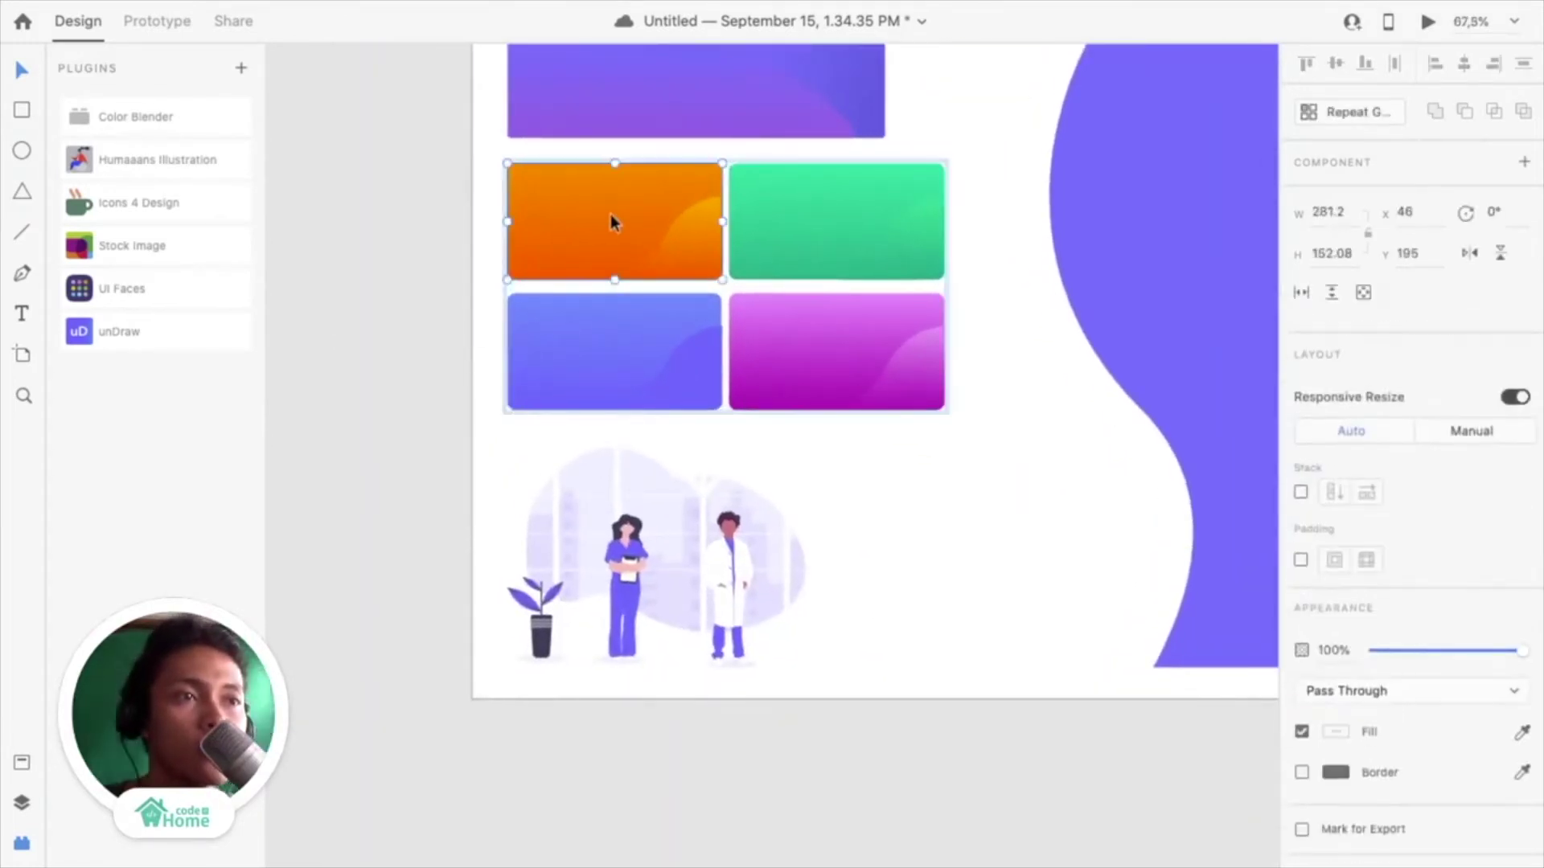
left_click(394, 246)
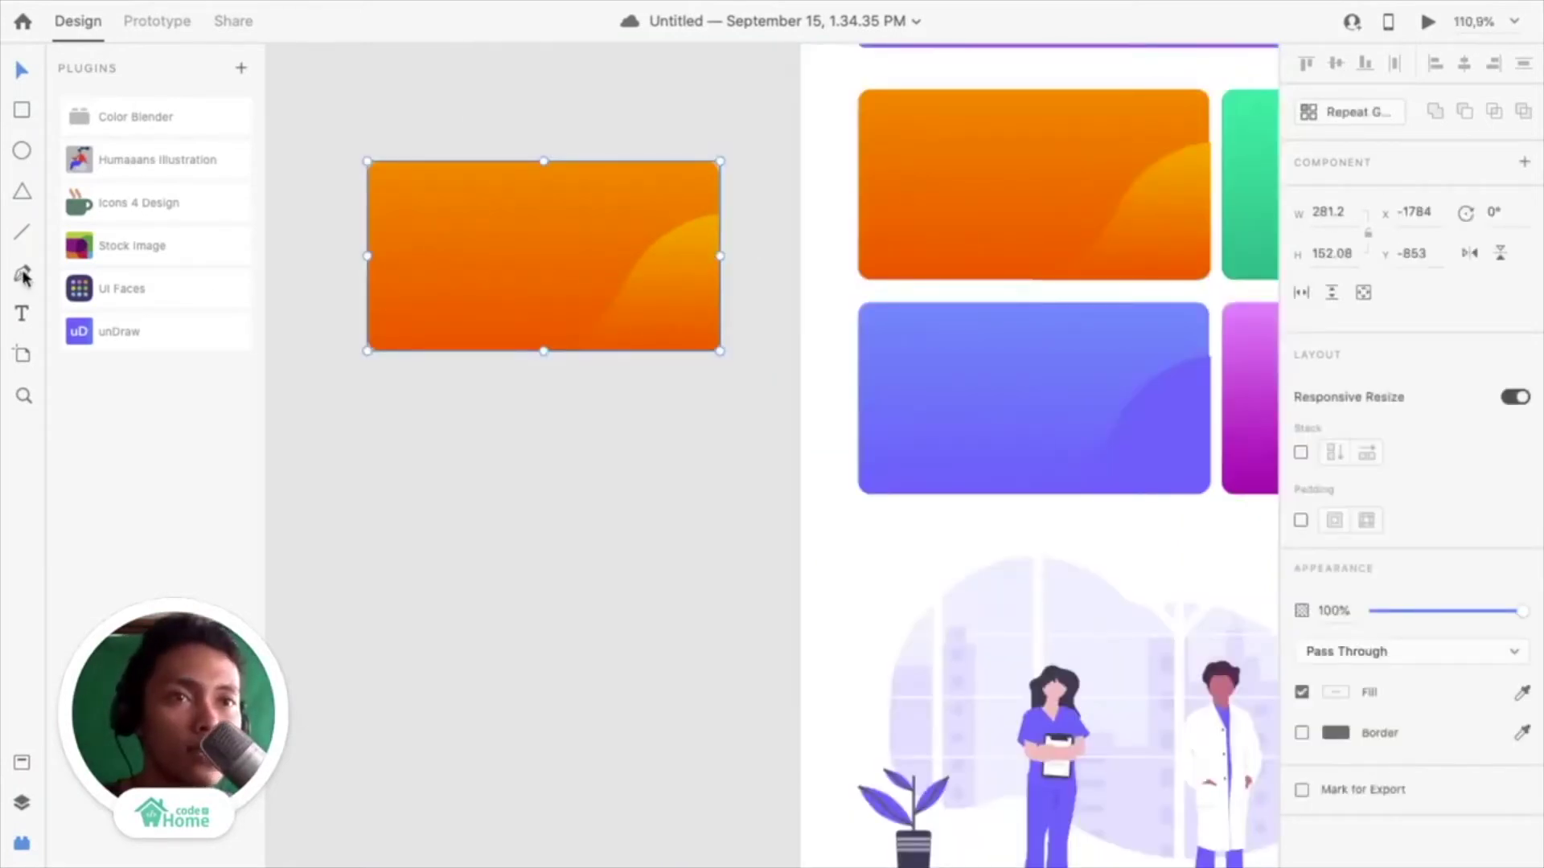
Trace the wave in the orange card copy's lower corner with a closed Pen path that extends past the card's edges
key("p")
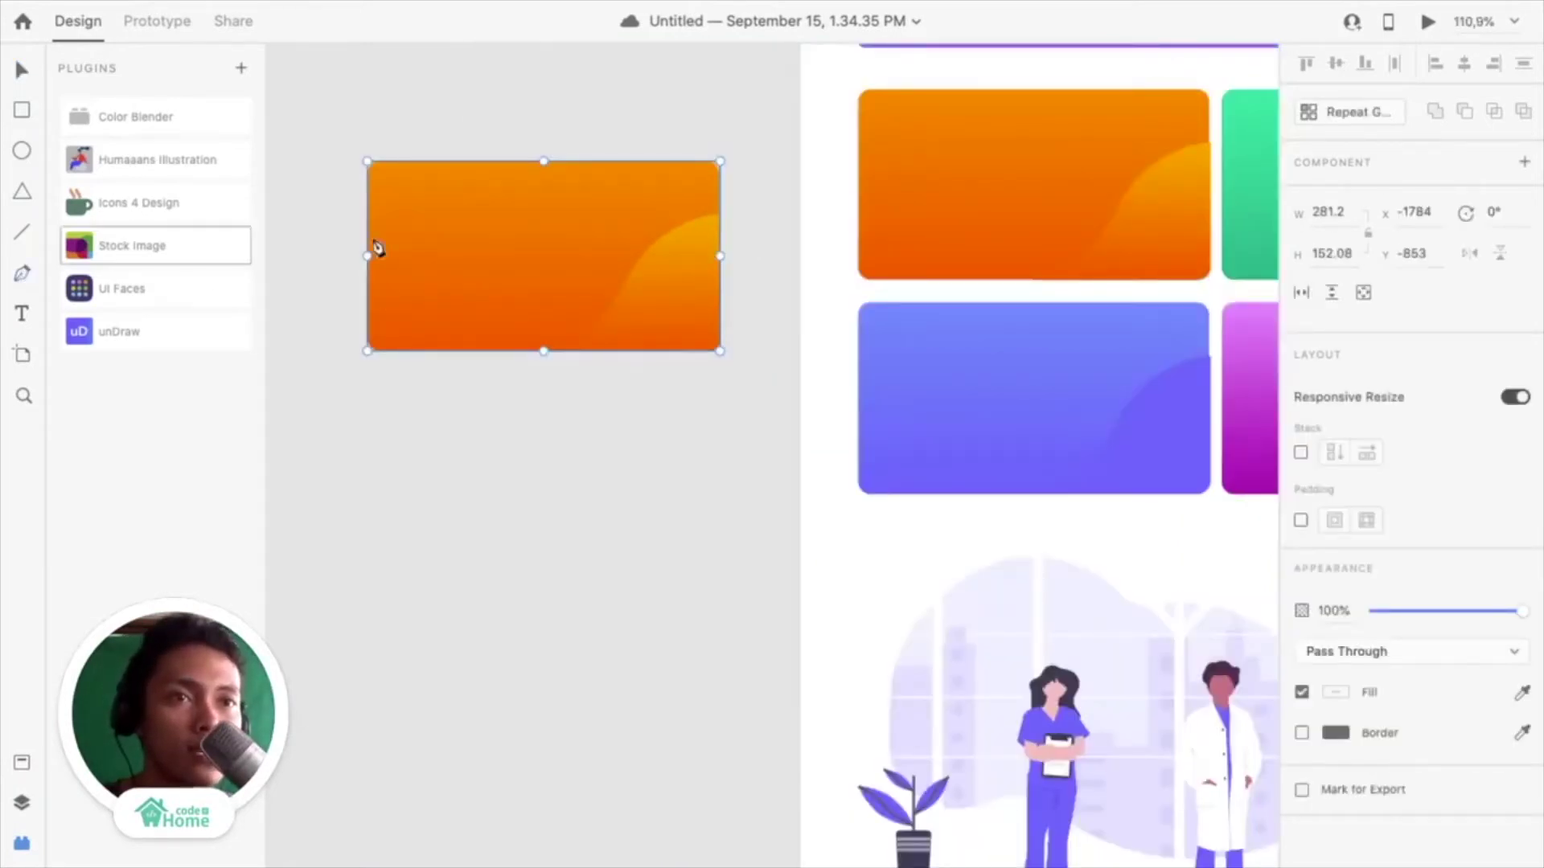
left_click(553, 352)
left_click_drag(626, 294, 632, 267)
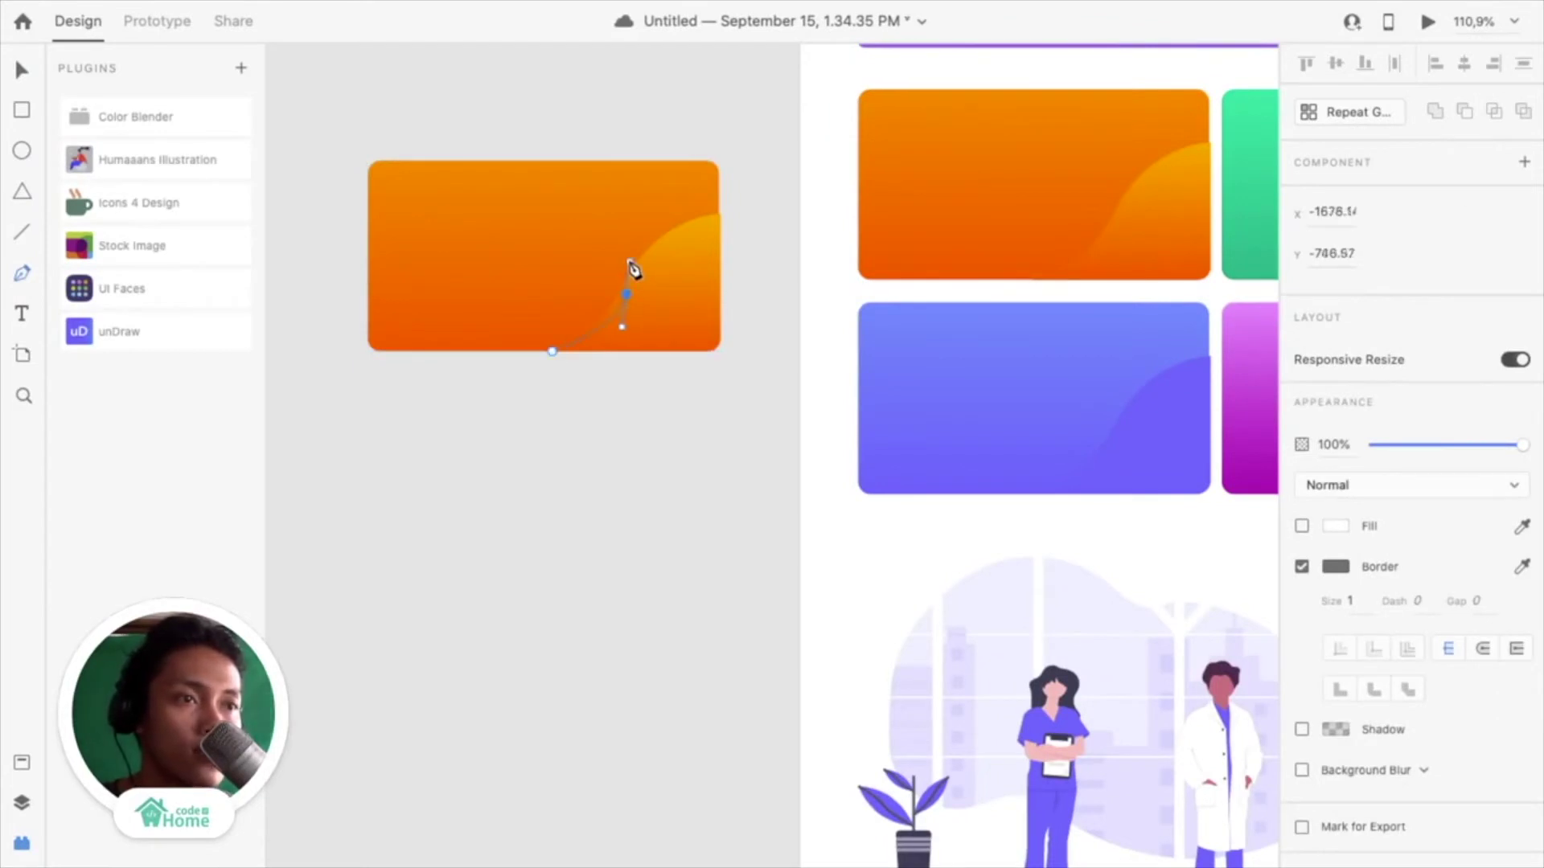
left_click_drag(717, 213, 767, 217)
left_click(732, 390)
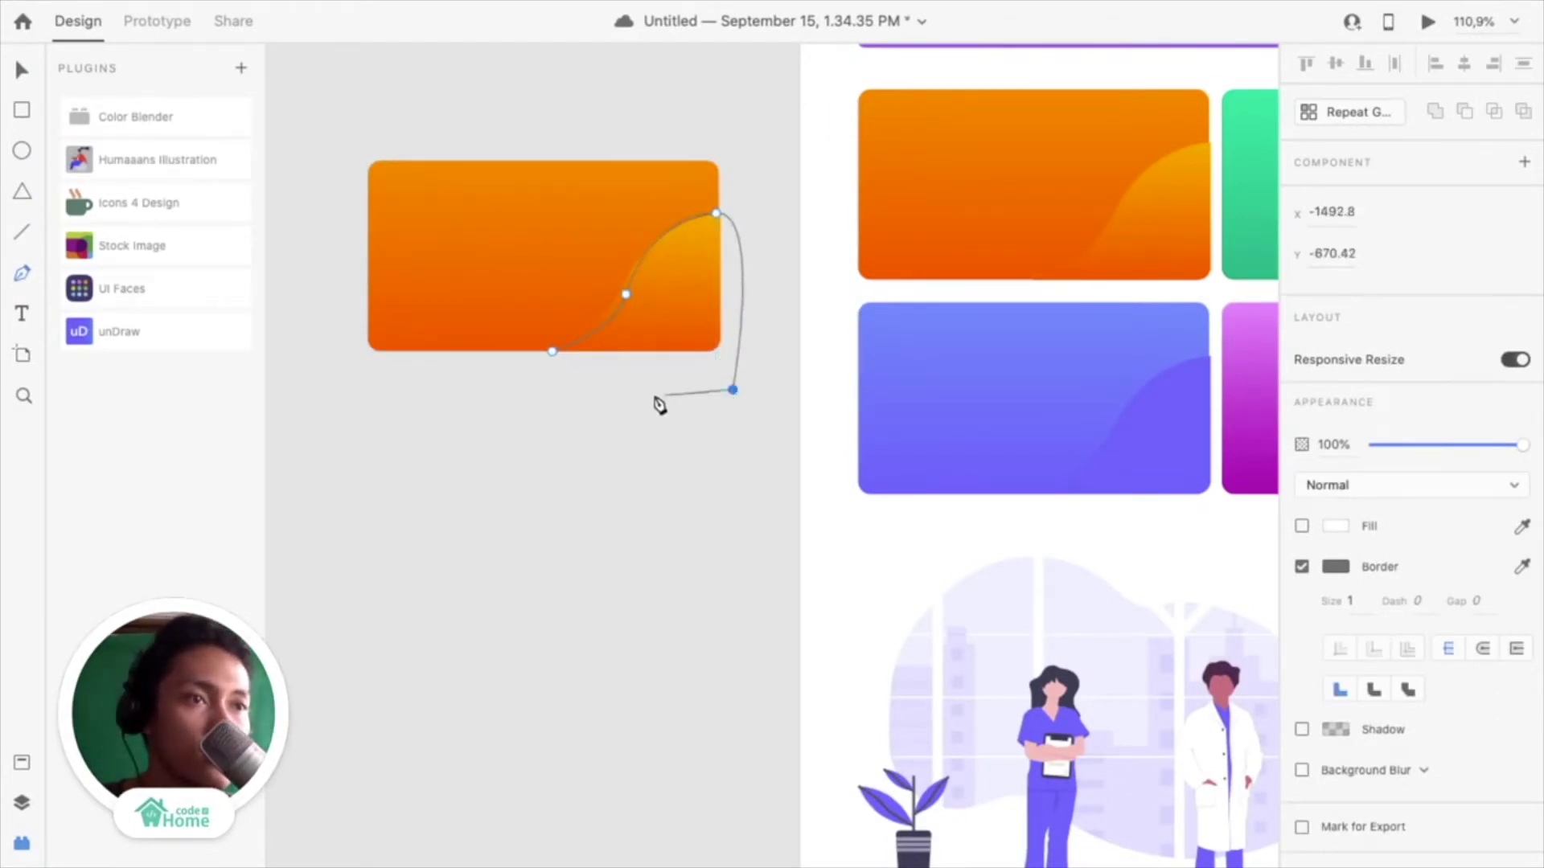
left_click(562, 385)
left_click(552, 353)
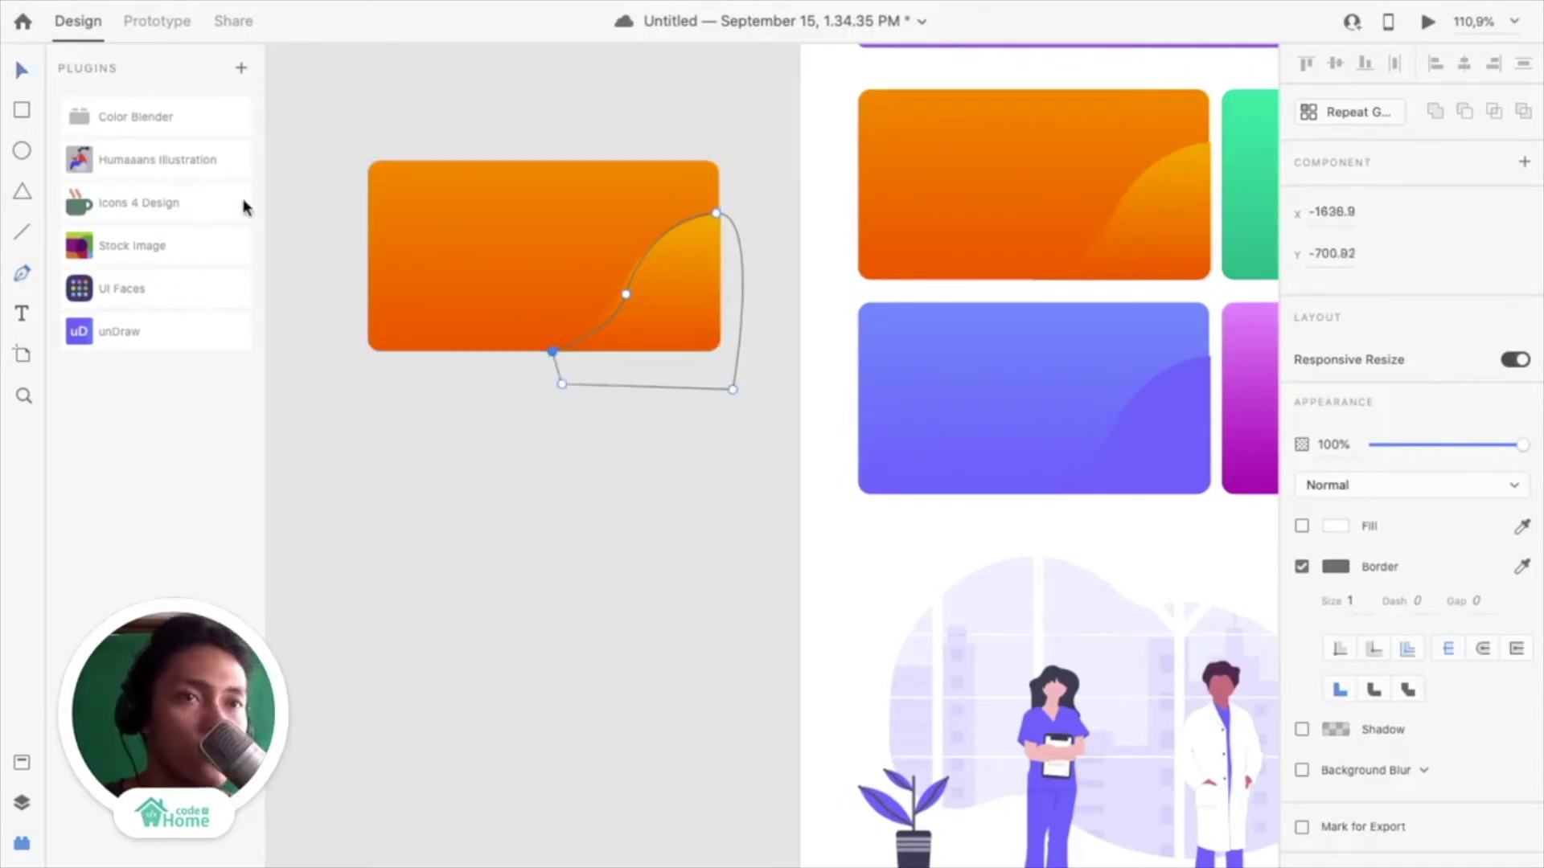
left_click(27, 80)
Duplicate the orange card directly below itself and delete the wave shape from the duplicate
left_click(426, 224)
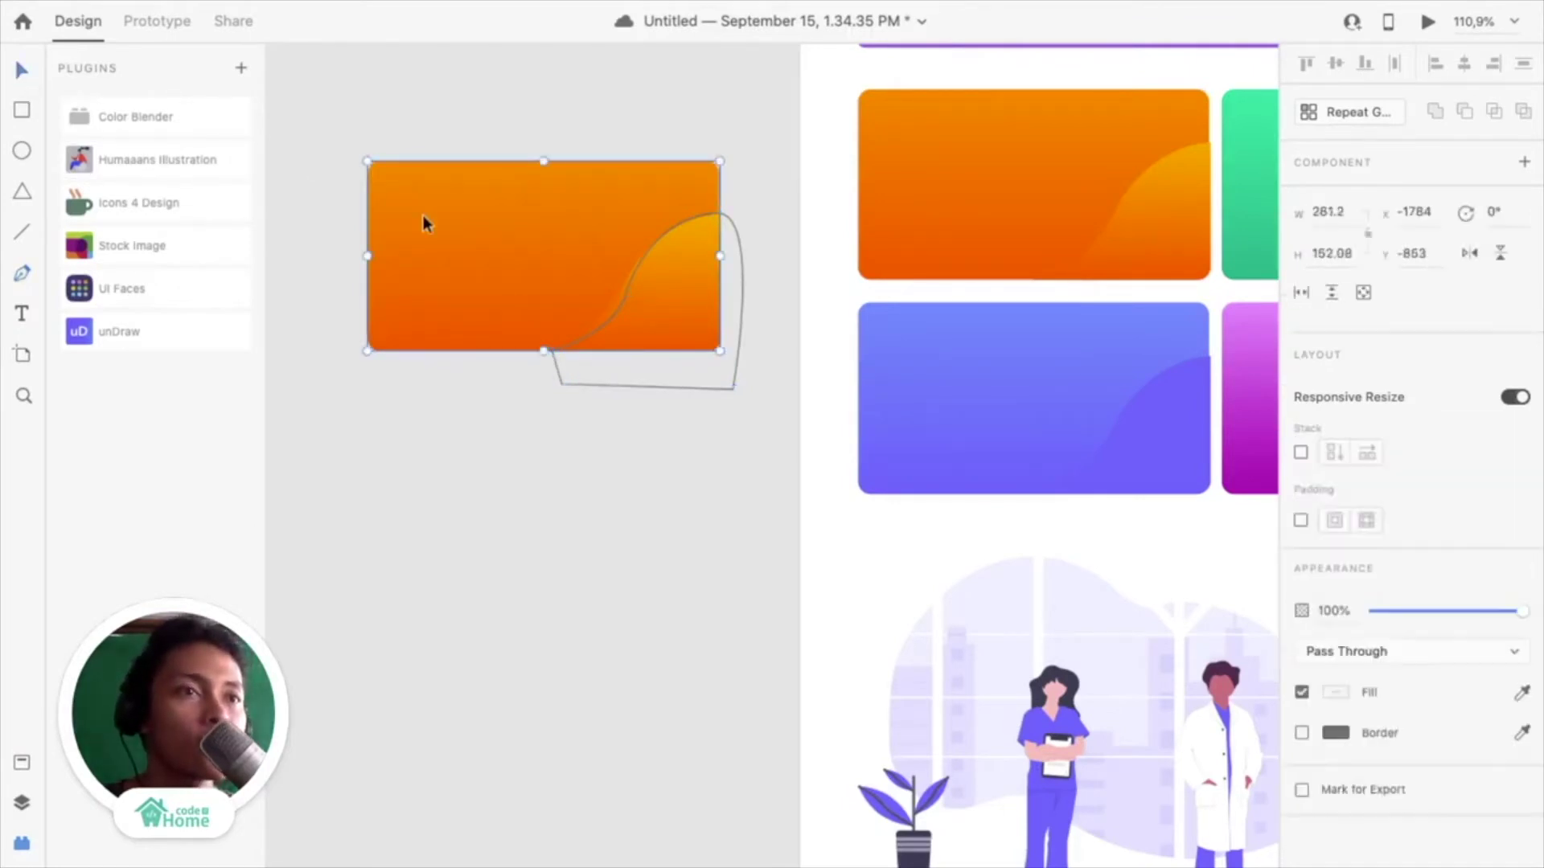
left_click_drag(472, 239, 455, 479)
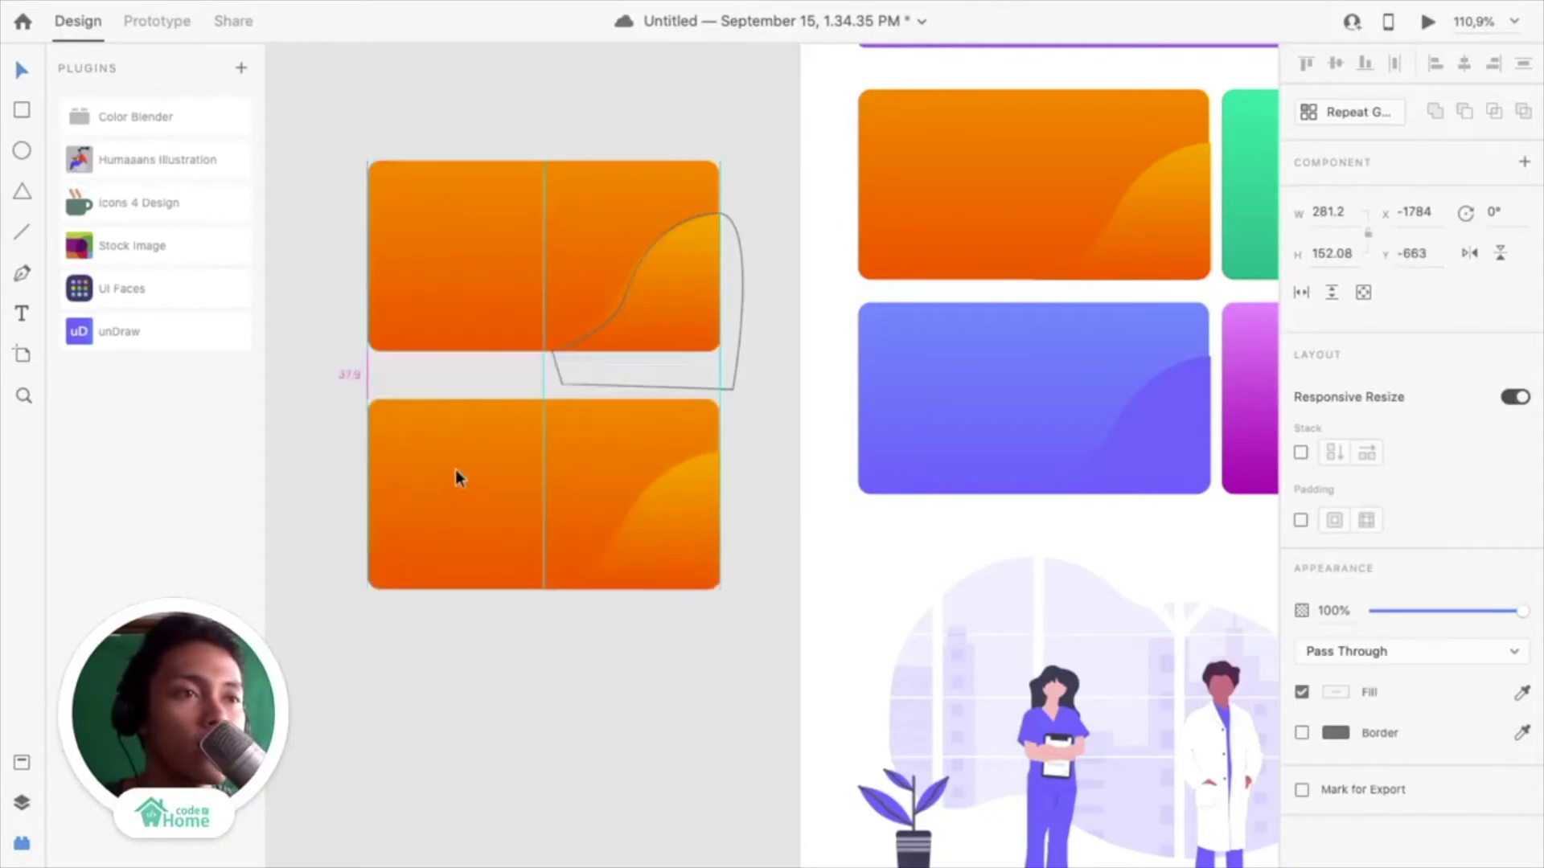
double_click(639, 536)
key("Delete")
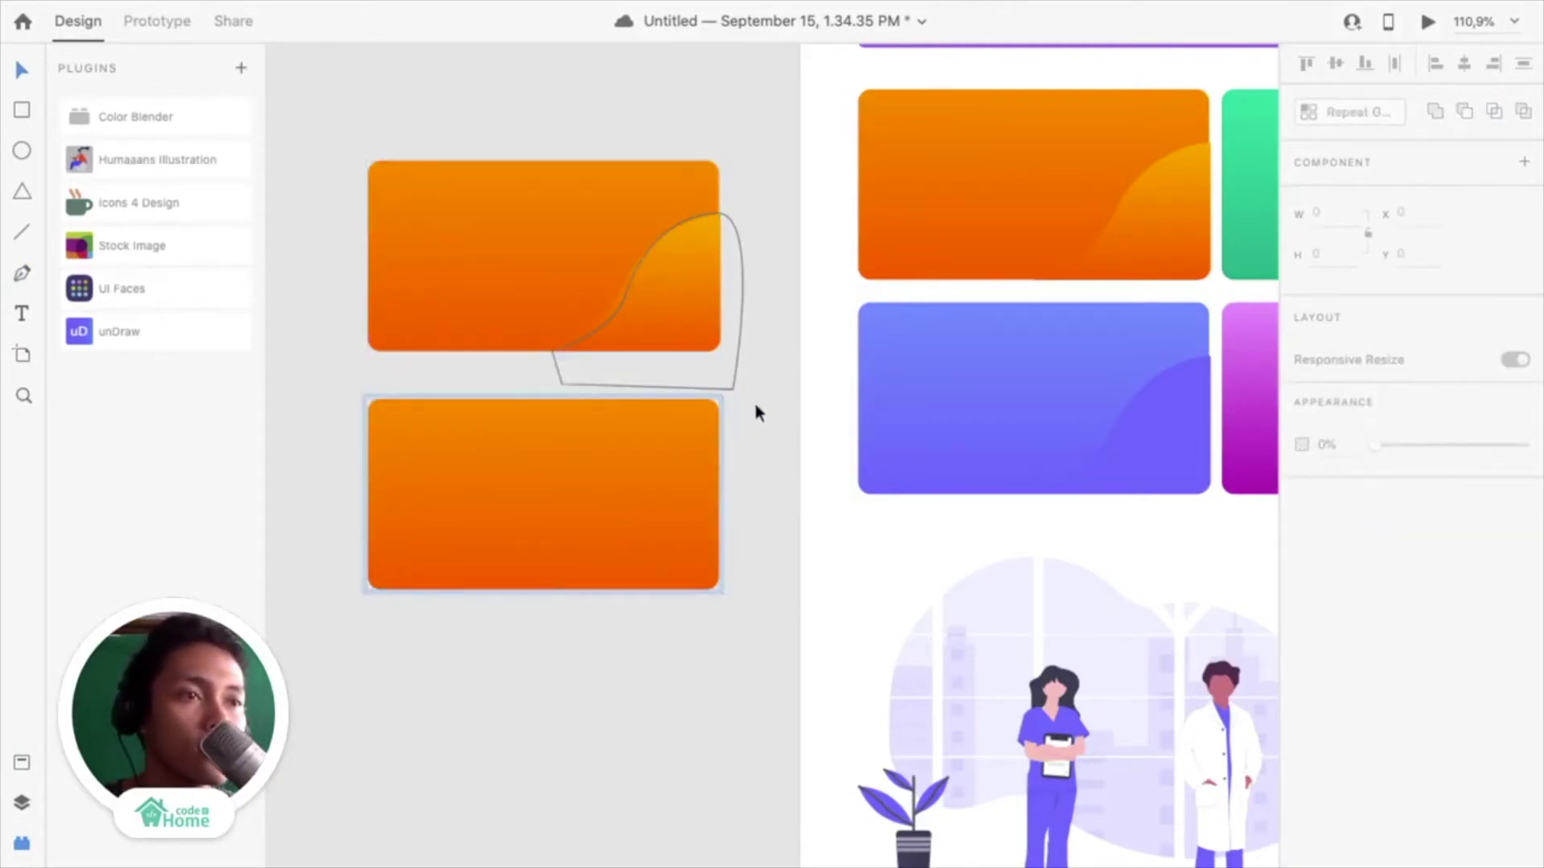
Place the curved Pen outline over the plain orange card's lower corner and intersect the two shapes to cut out the wave
left_click_drag(733, 382, 739, 631)
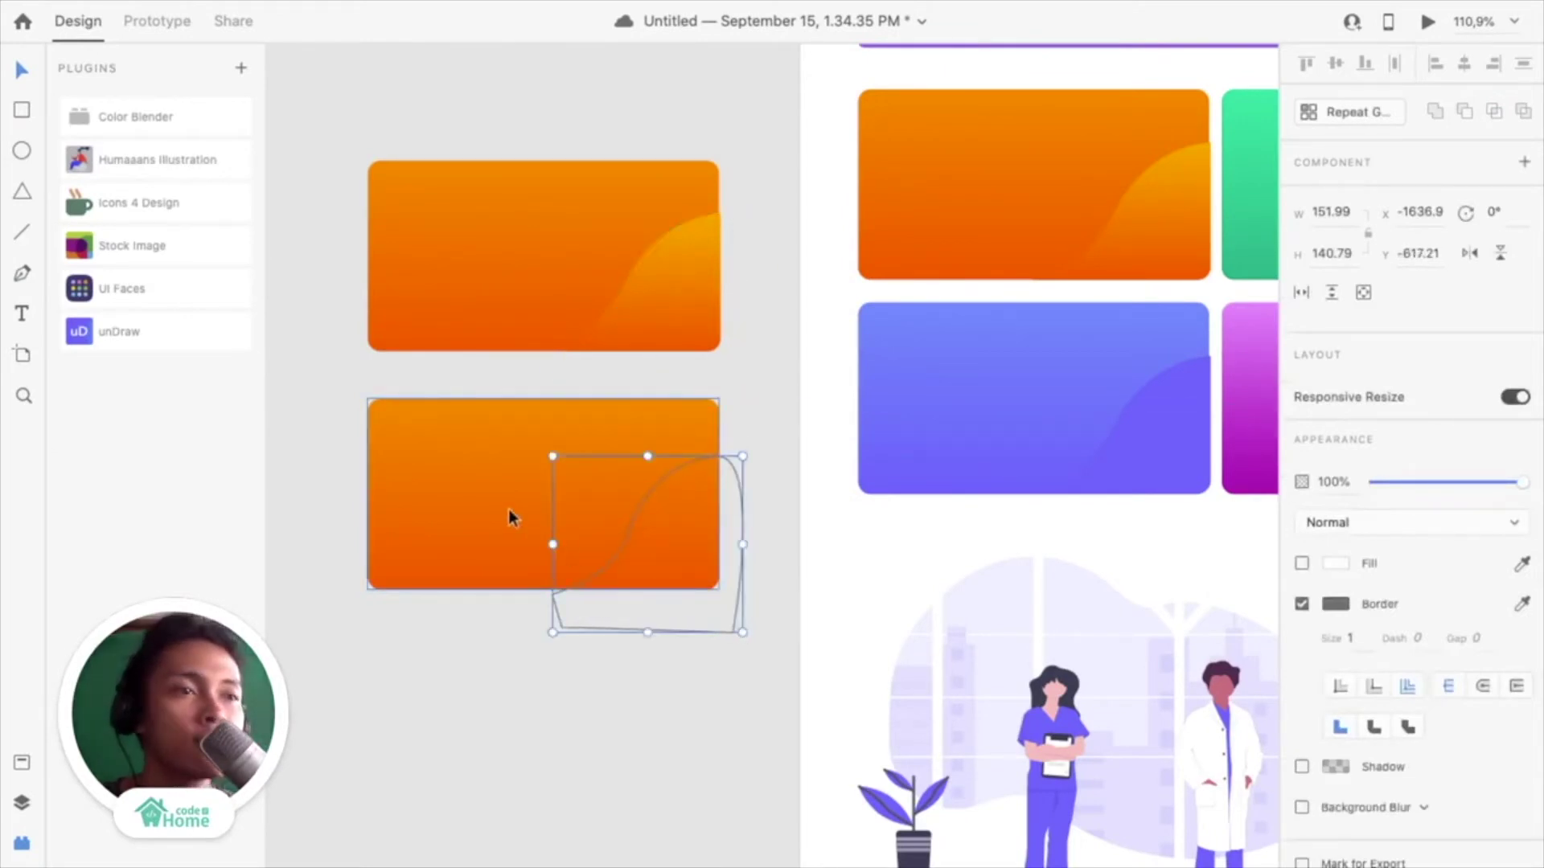
left_click(468, 489, "shift")
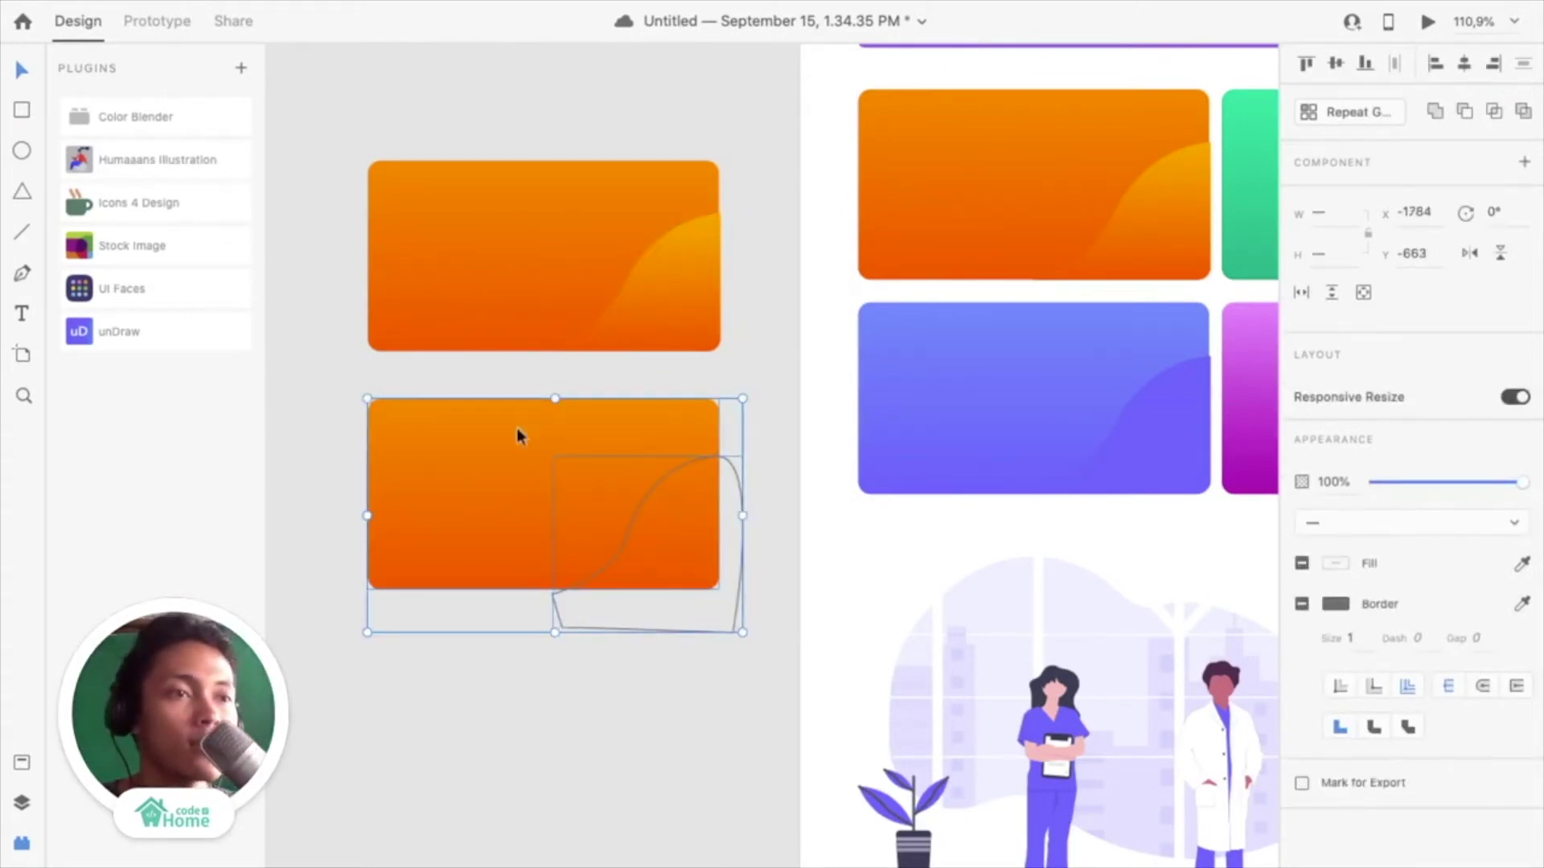
left_click(1492, 113)
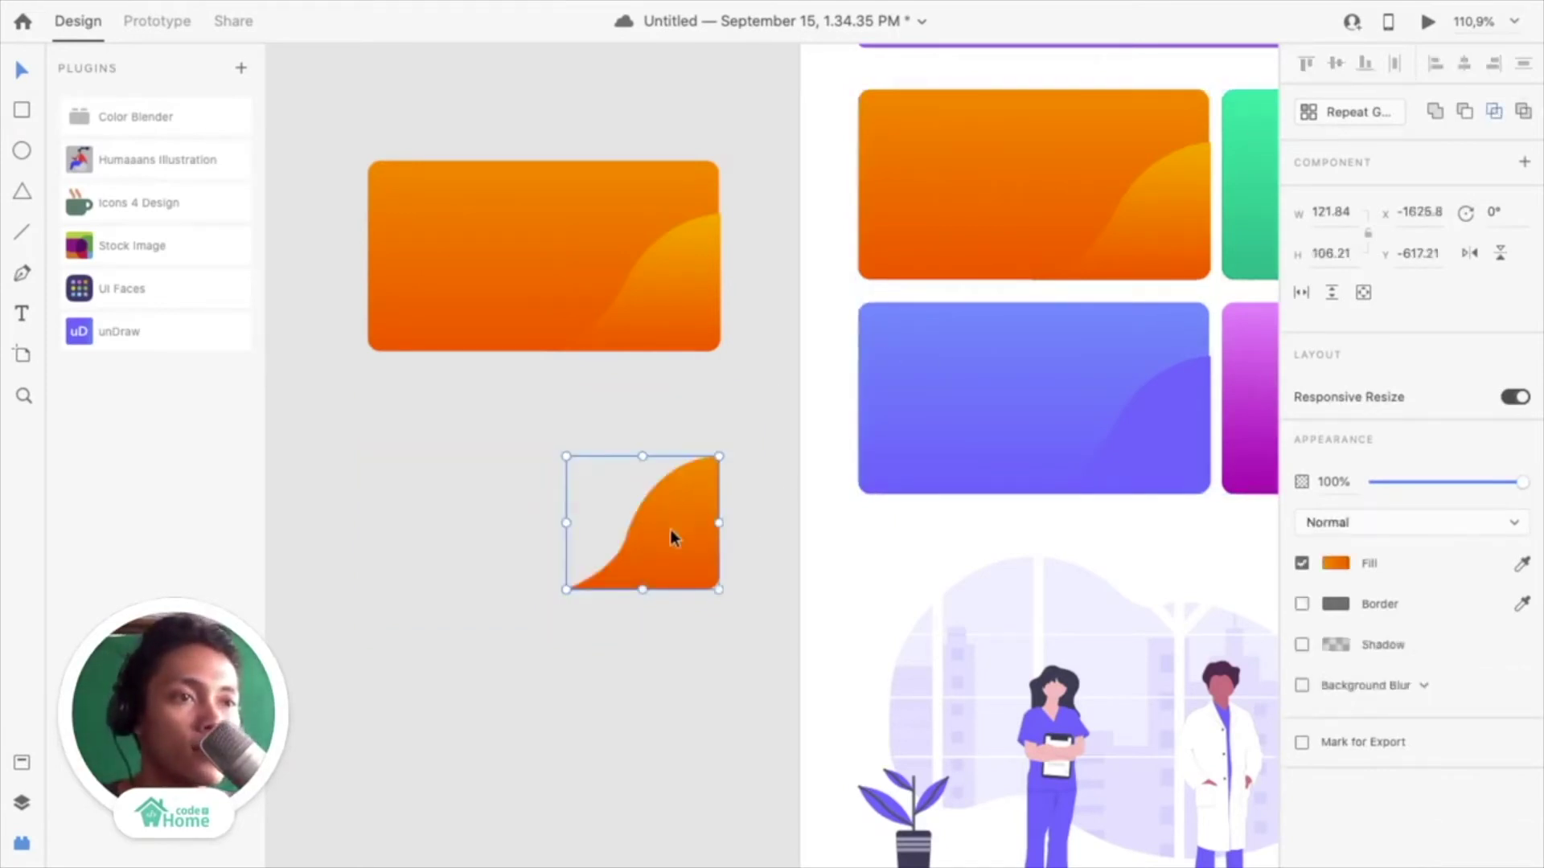
mouse_move(669, 529)
left_mouse_down()
mouse_move(680, 296)
mouse_move(652, 548)
left_mouse_up()
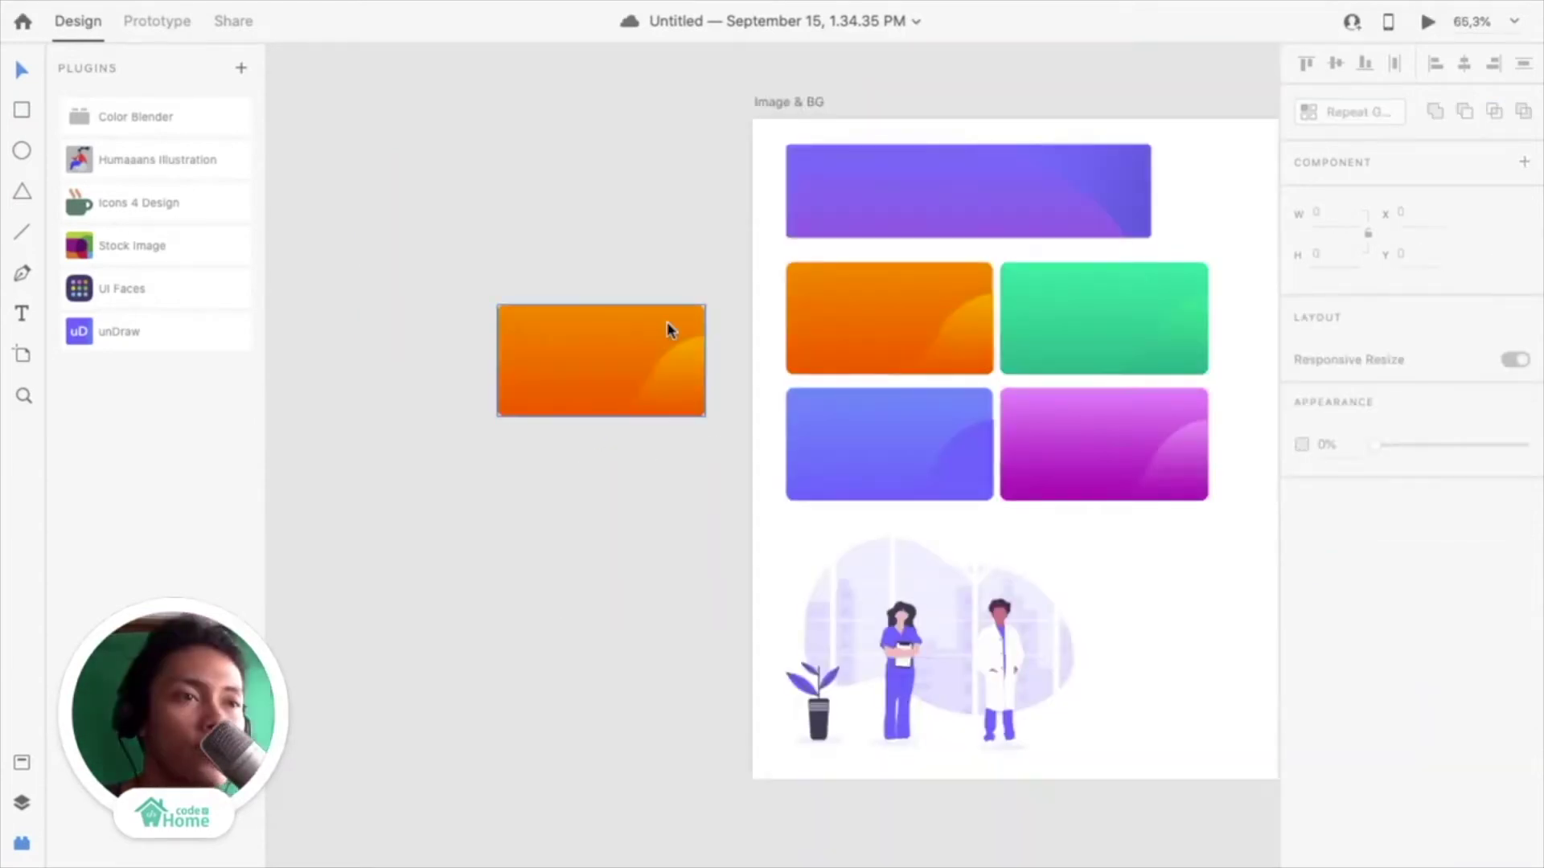
Duplicate the four-card gradient group from the Image & BG artboard onto the empty canvas below the UI Design artboard
scroll(671, 327, "up", 2)
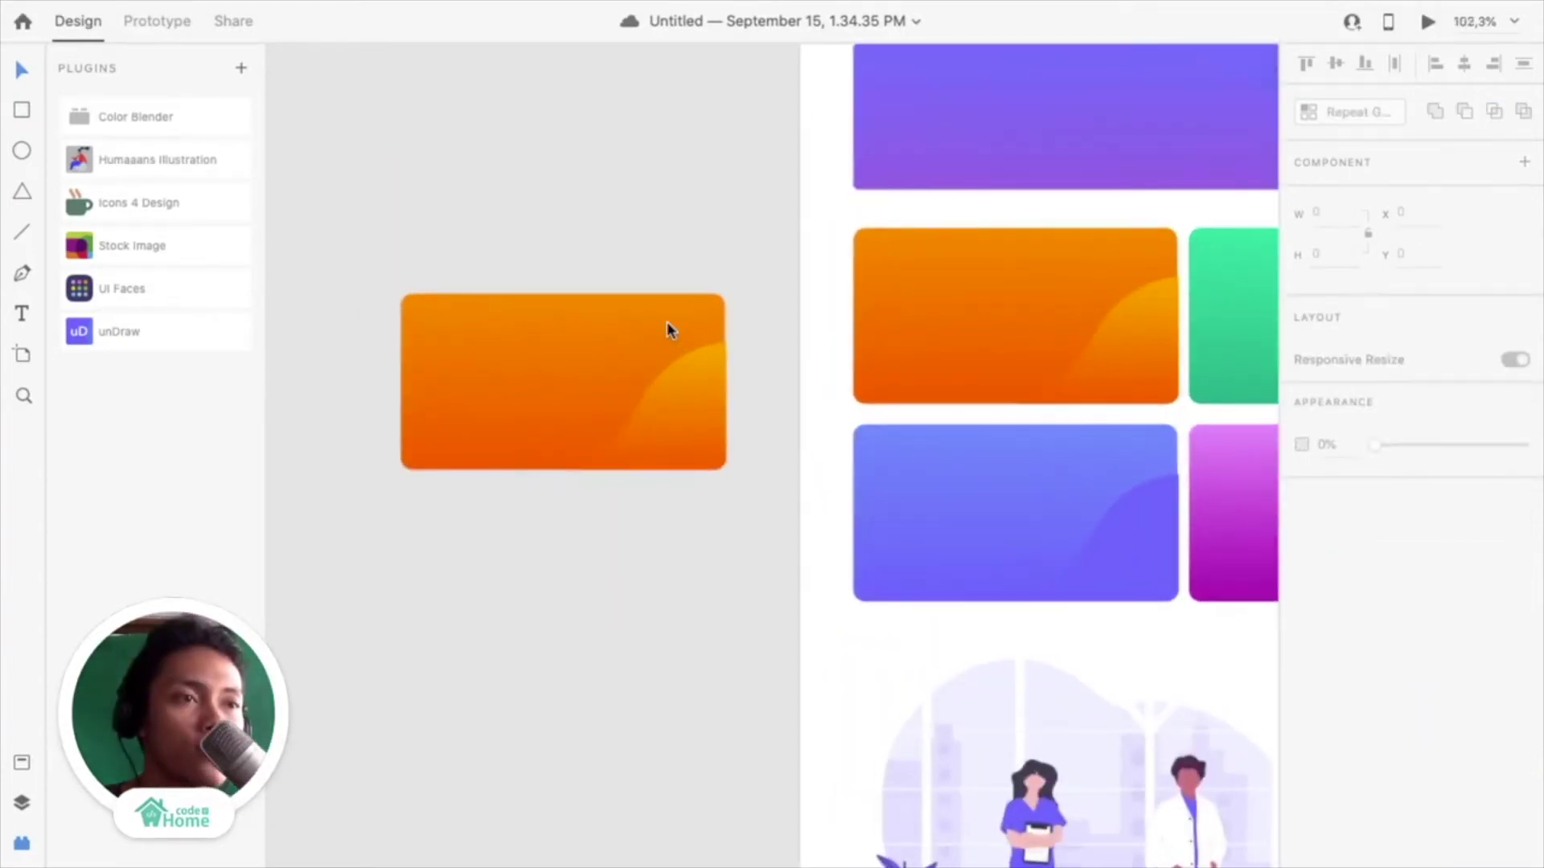
scroll(672, 330, "down", 5)
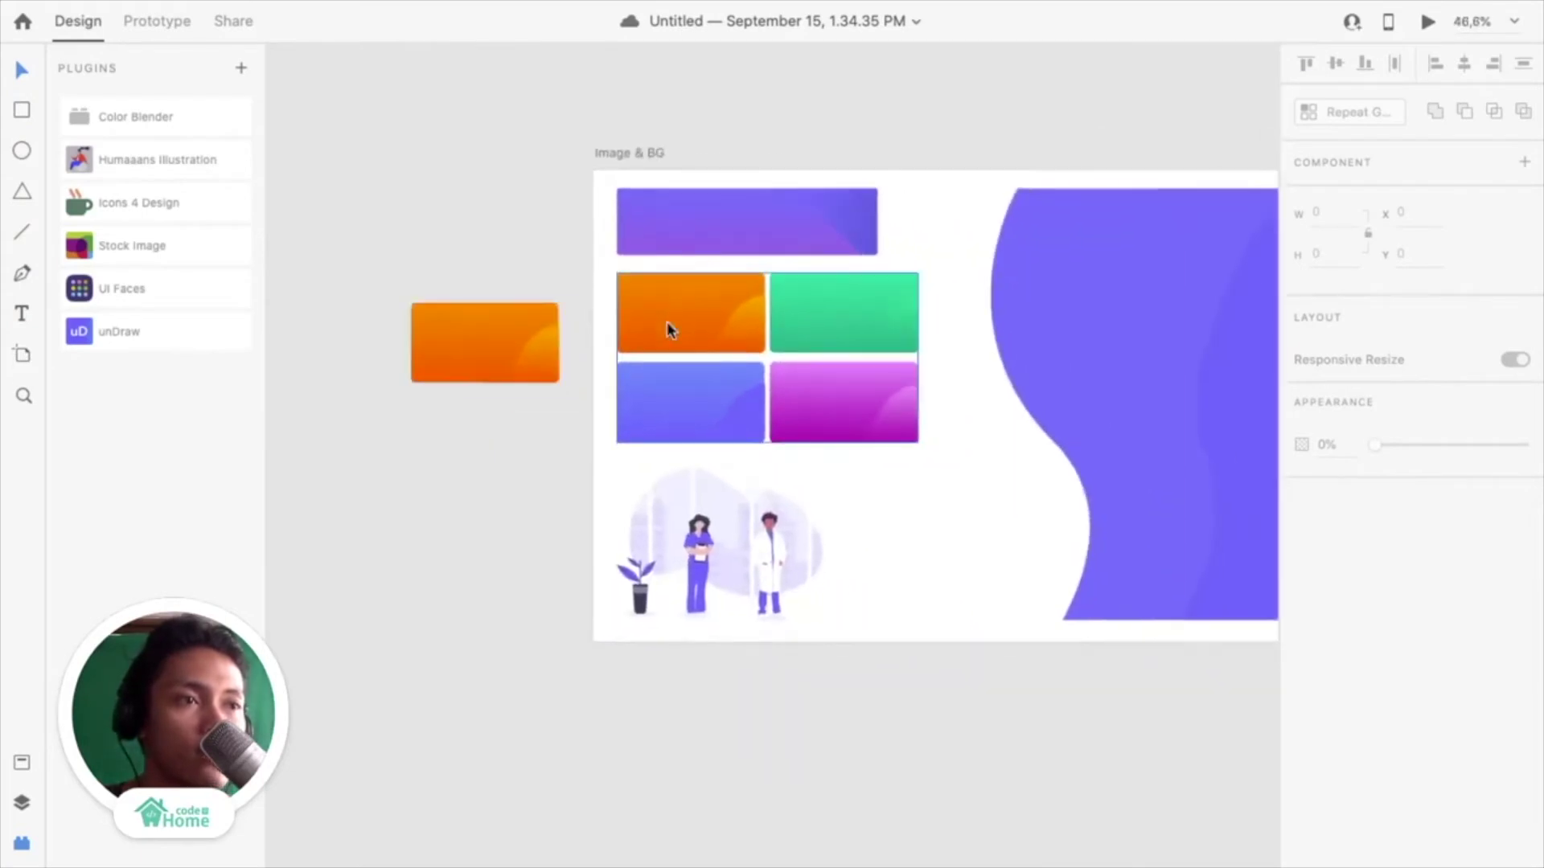
left_click(507, 332)
scroll(772, 370, "down", 3)
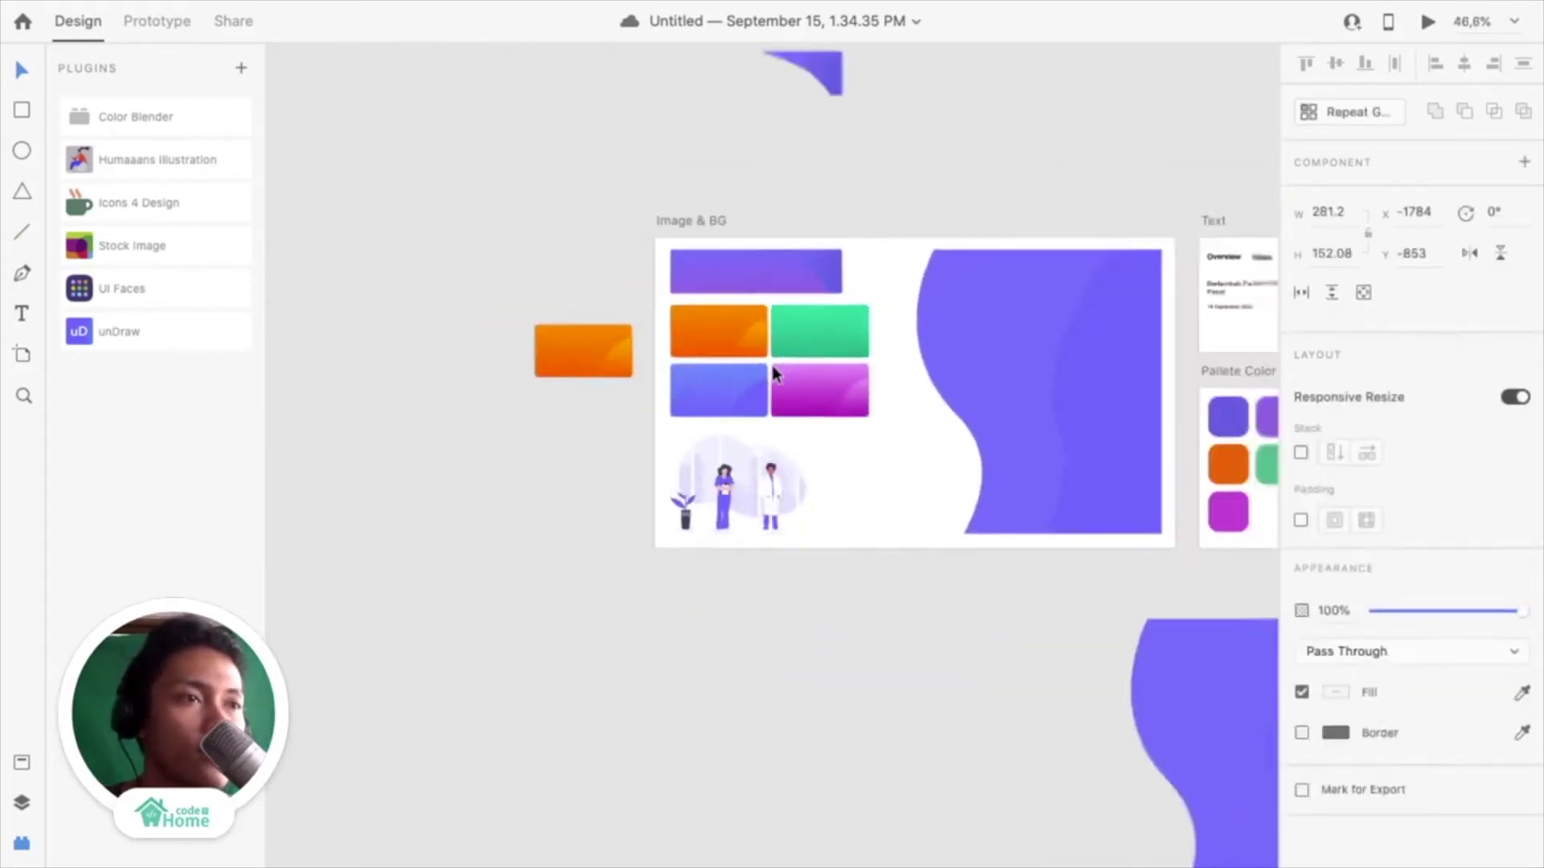
scroll(772, 373, "up", 3)
scroll(772, 372, "right", 3)
left_click(753, 385)
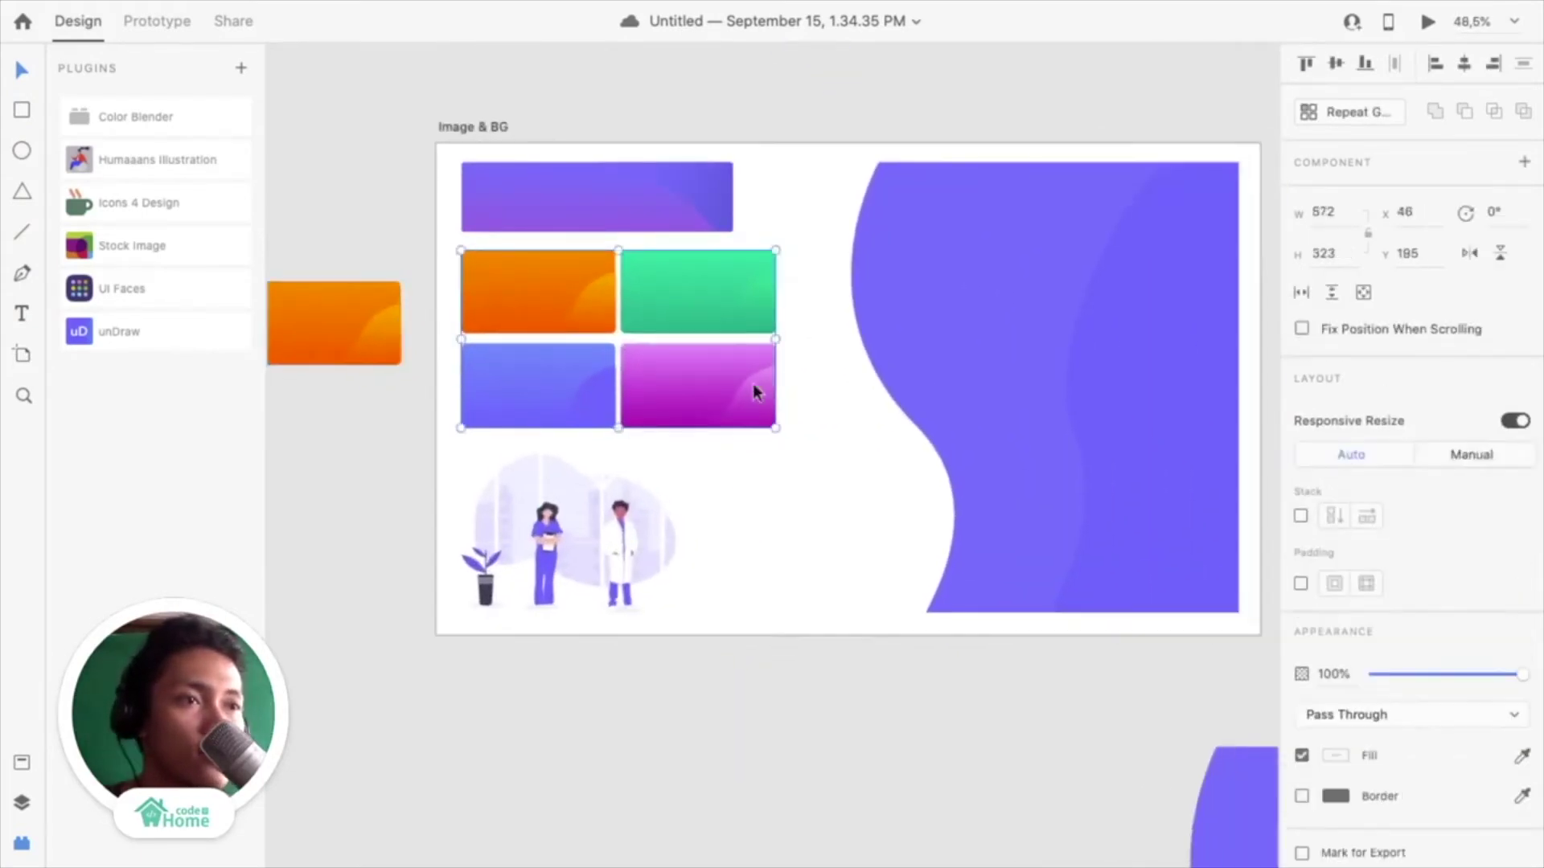
scroll(625, 340, "up", 3)
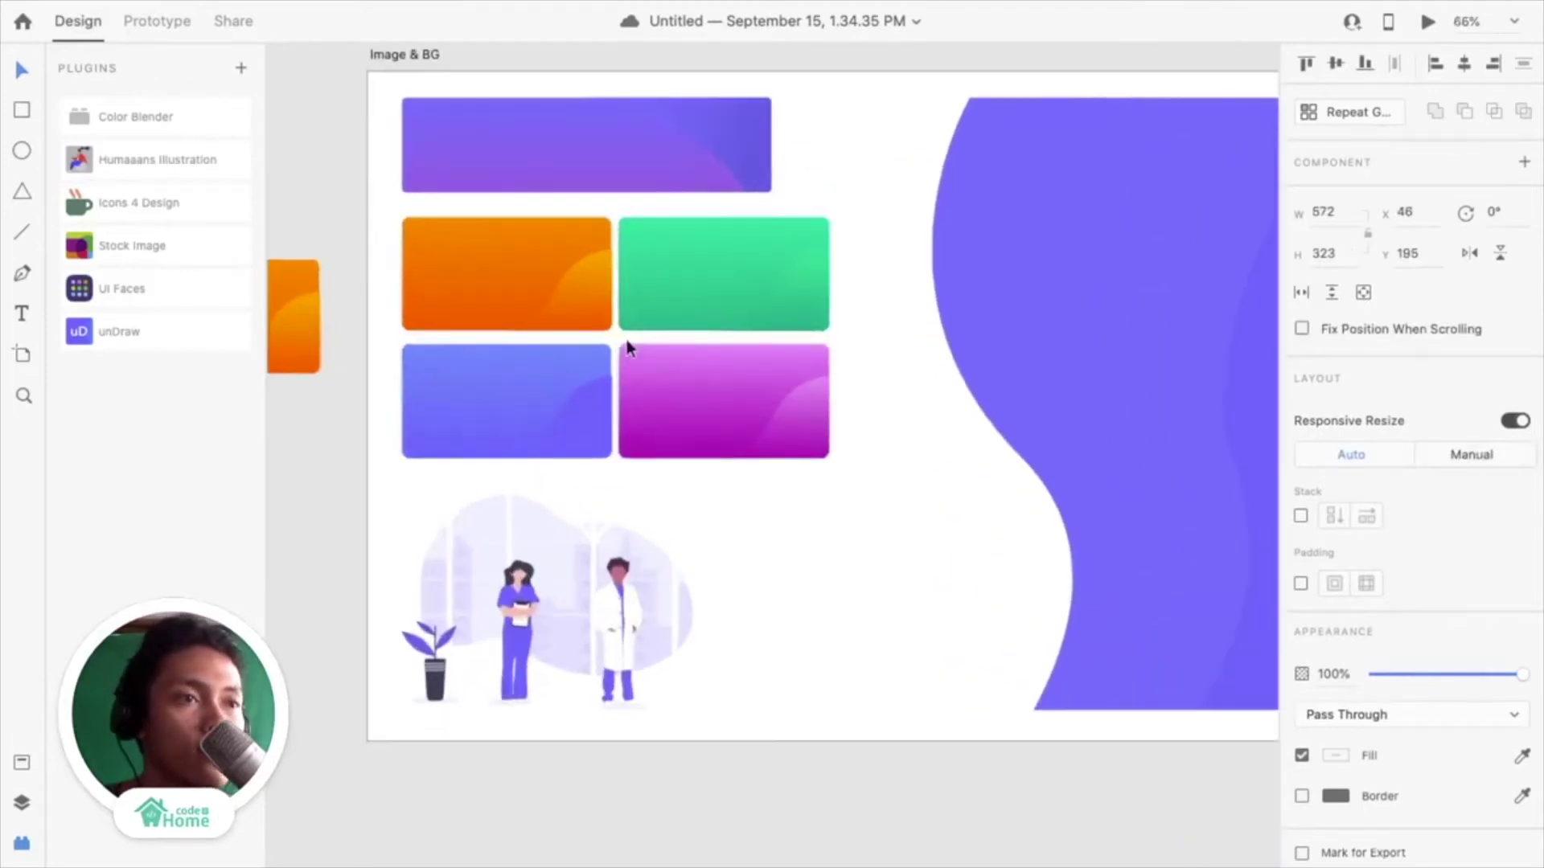
scroll(639, 350, "down", 5)
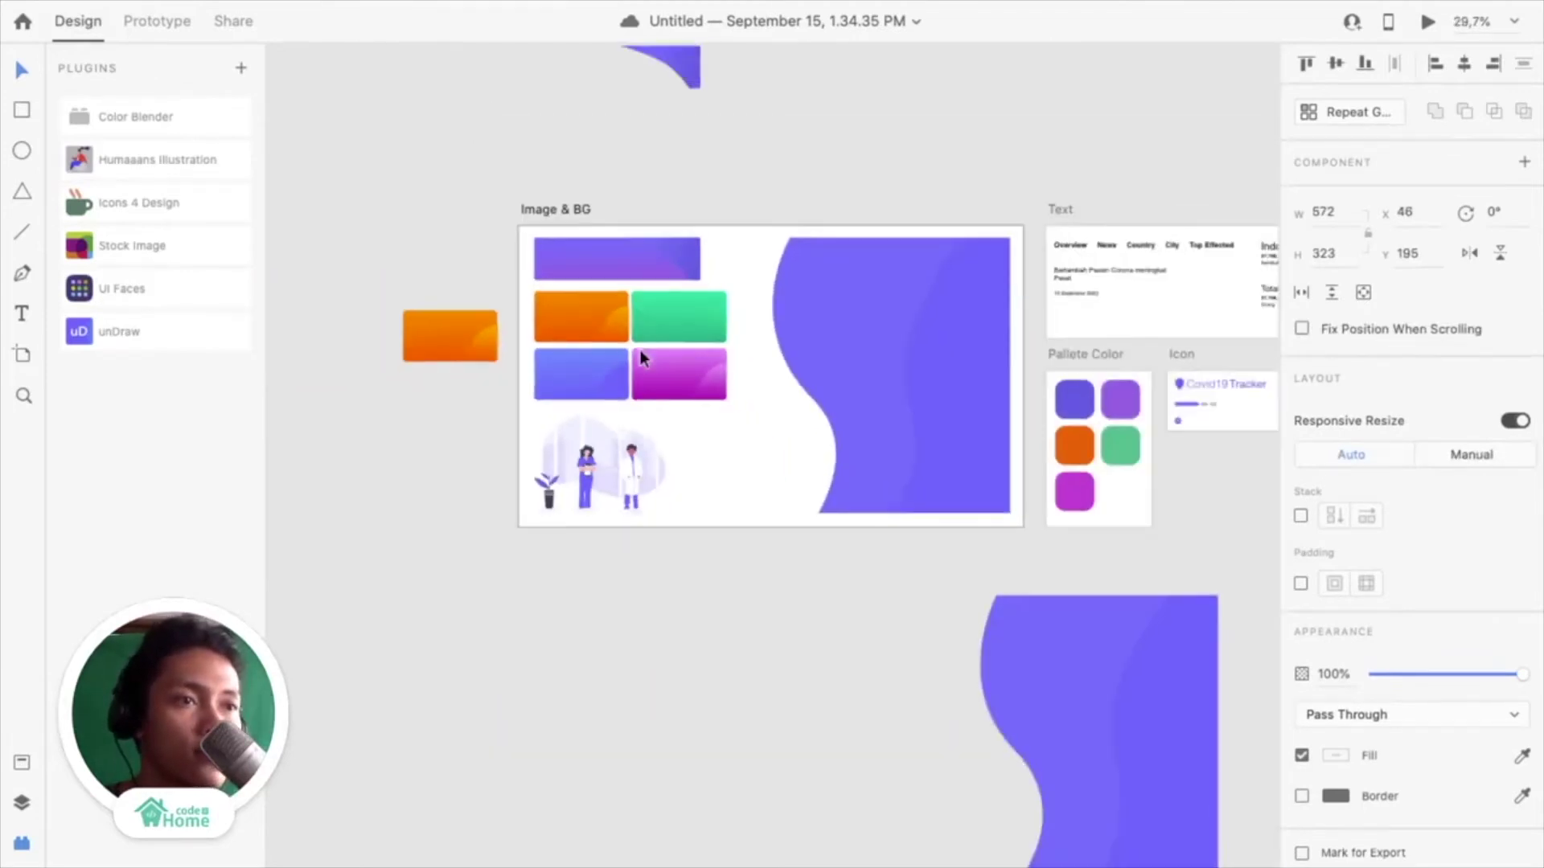
scroll(660, 330, "up", 3)
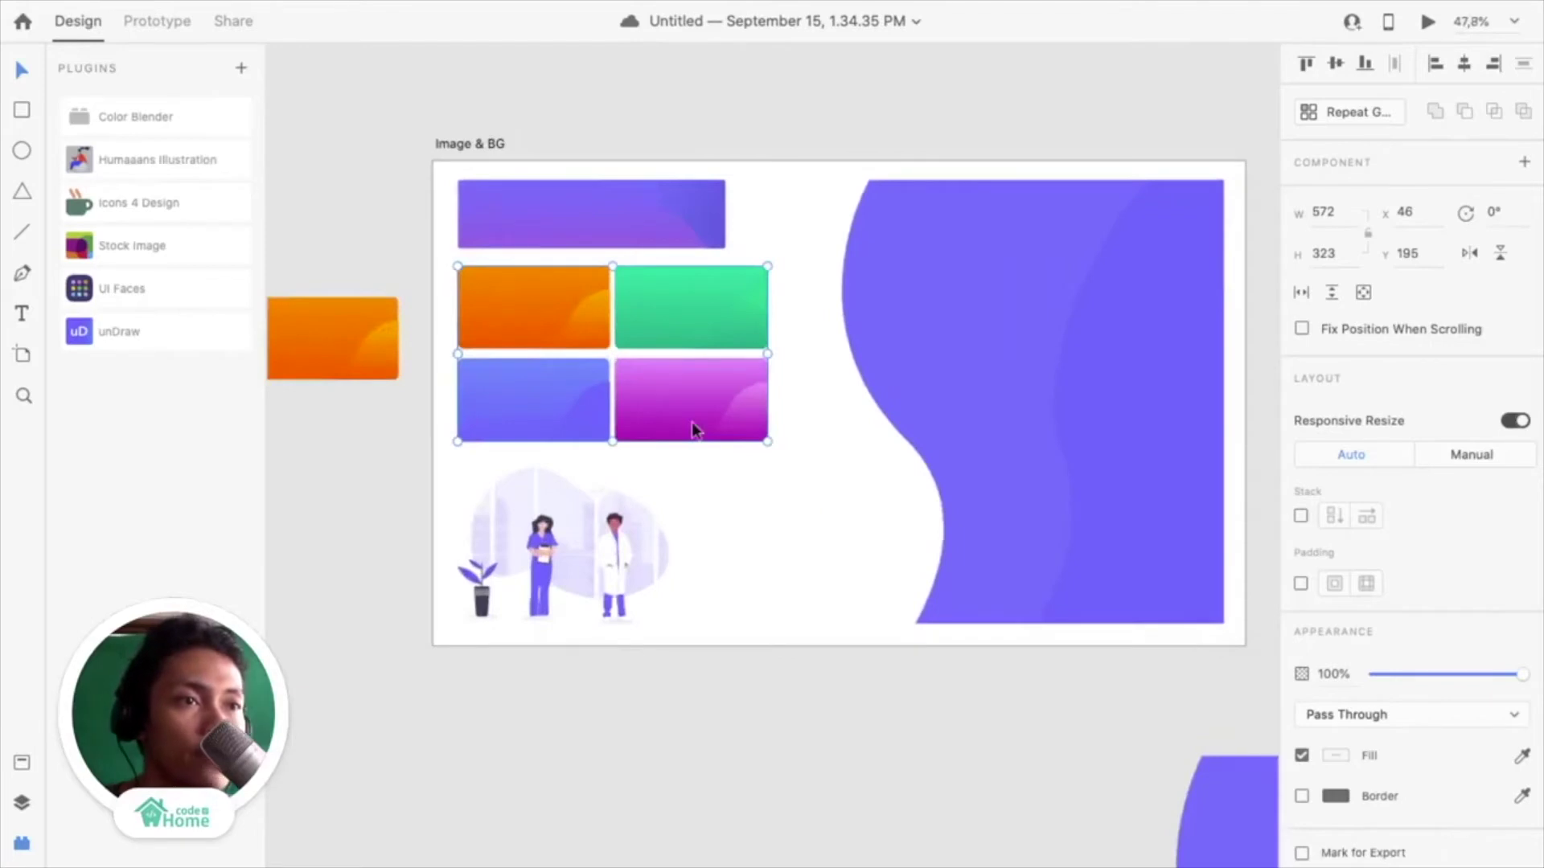
key("alt")
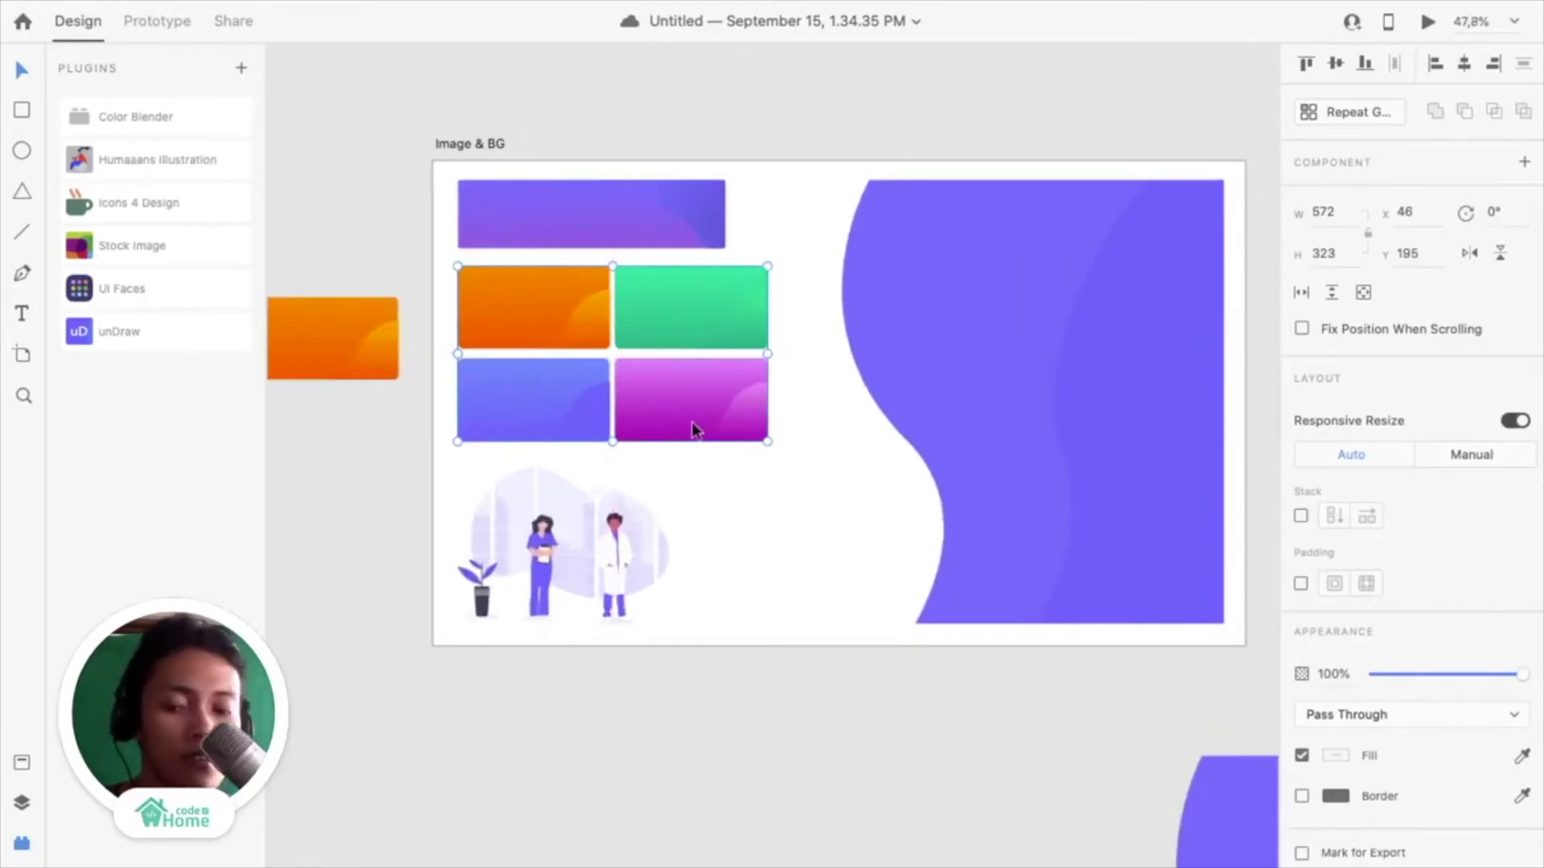
key("alt")
left_click_drag(691, 422, 1130, 363)
scroll(694, 112, "down", 10)
scroll(695, 112, "up", 1)
scroll(1131, 363, "up", 5)
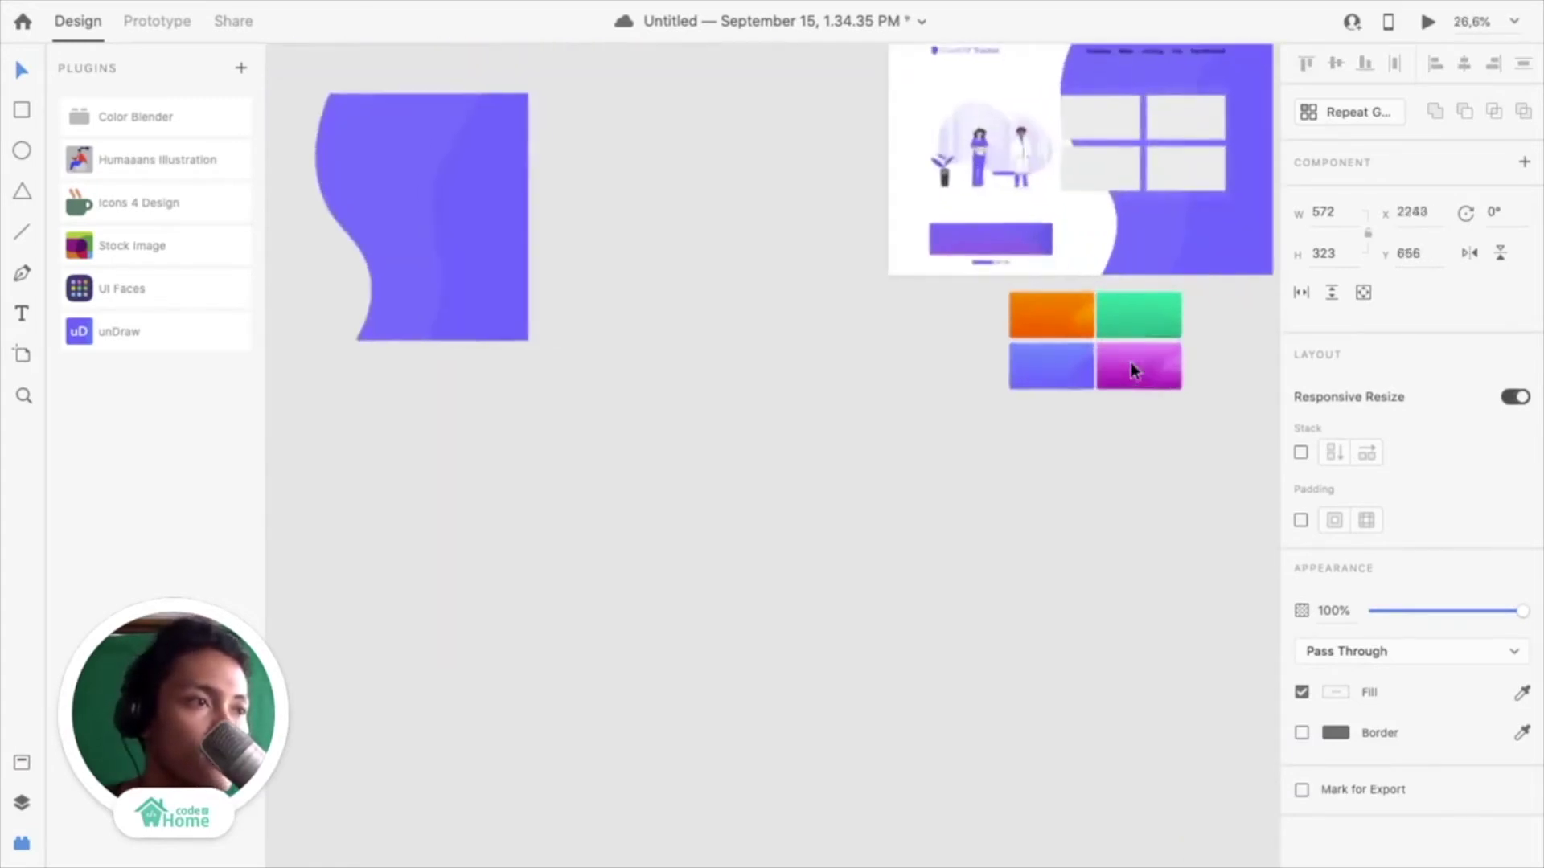
Move the duplicated gradient card group over the four grey placeholders on the UI Design artboard
scroll(1131, 363, "up", 2)
scroll(1130, 362, "right", 2)
scroll(973, 484, "up", 5)
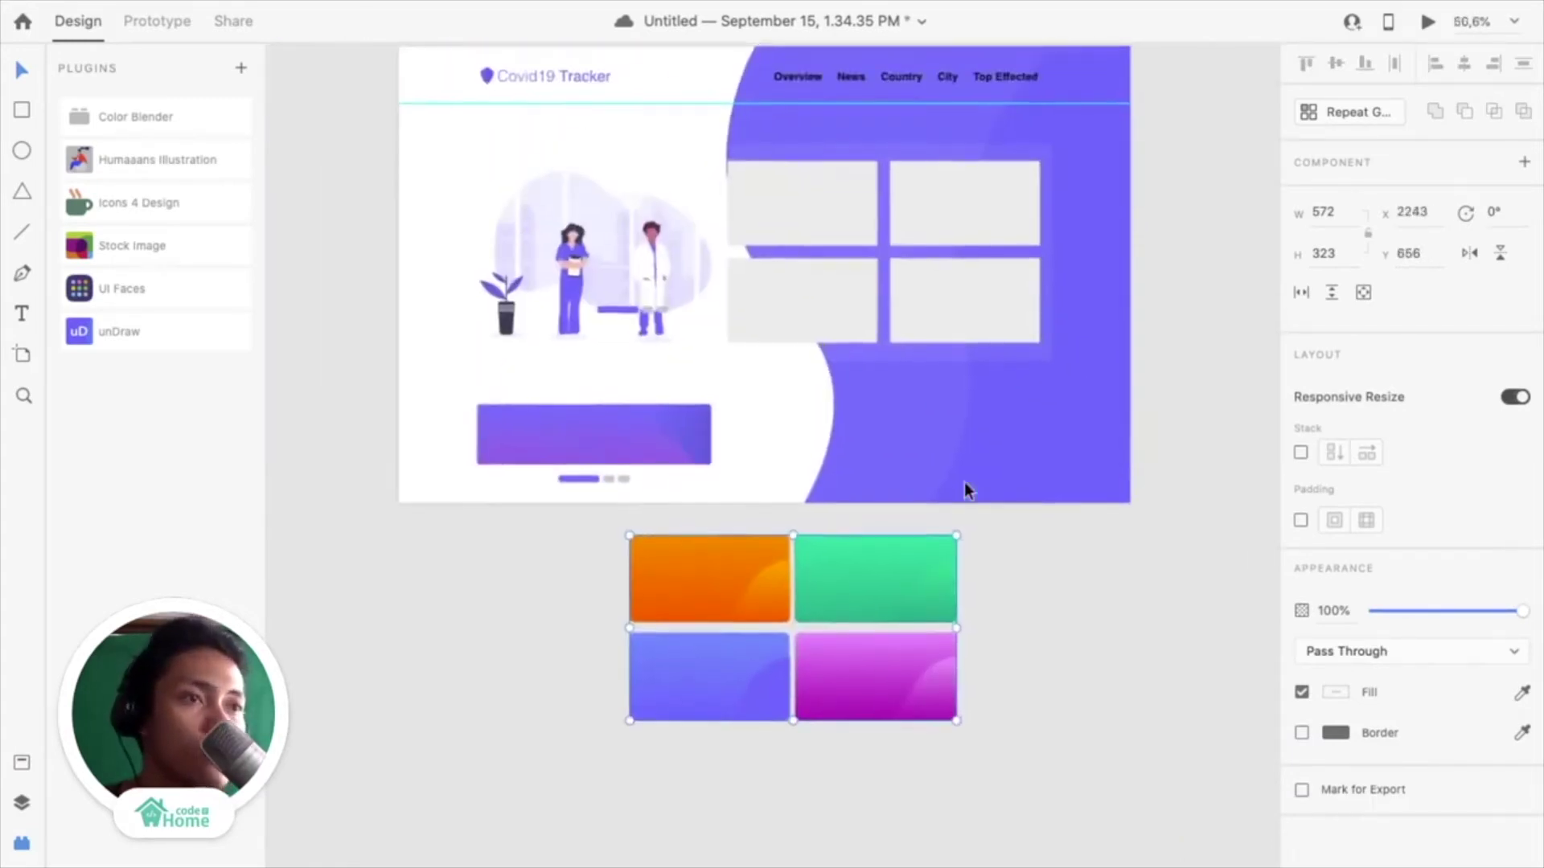
left_click_drag(855, 644, 955, 279)
scroll(955, 278, "up", 3)
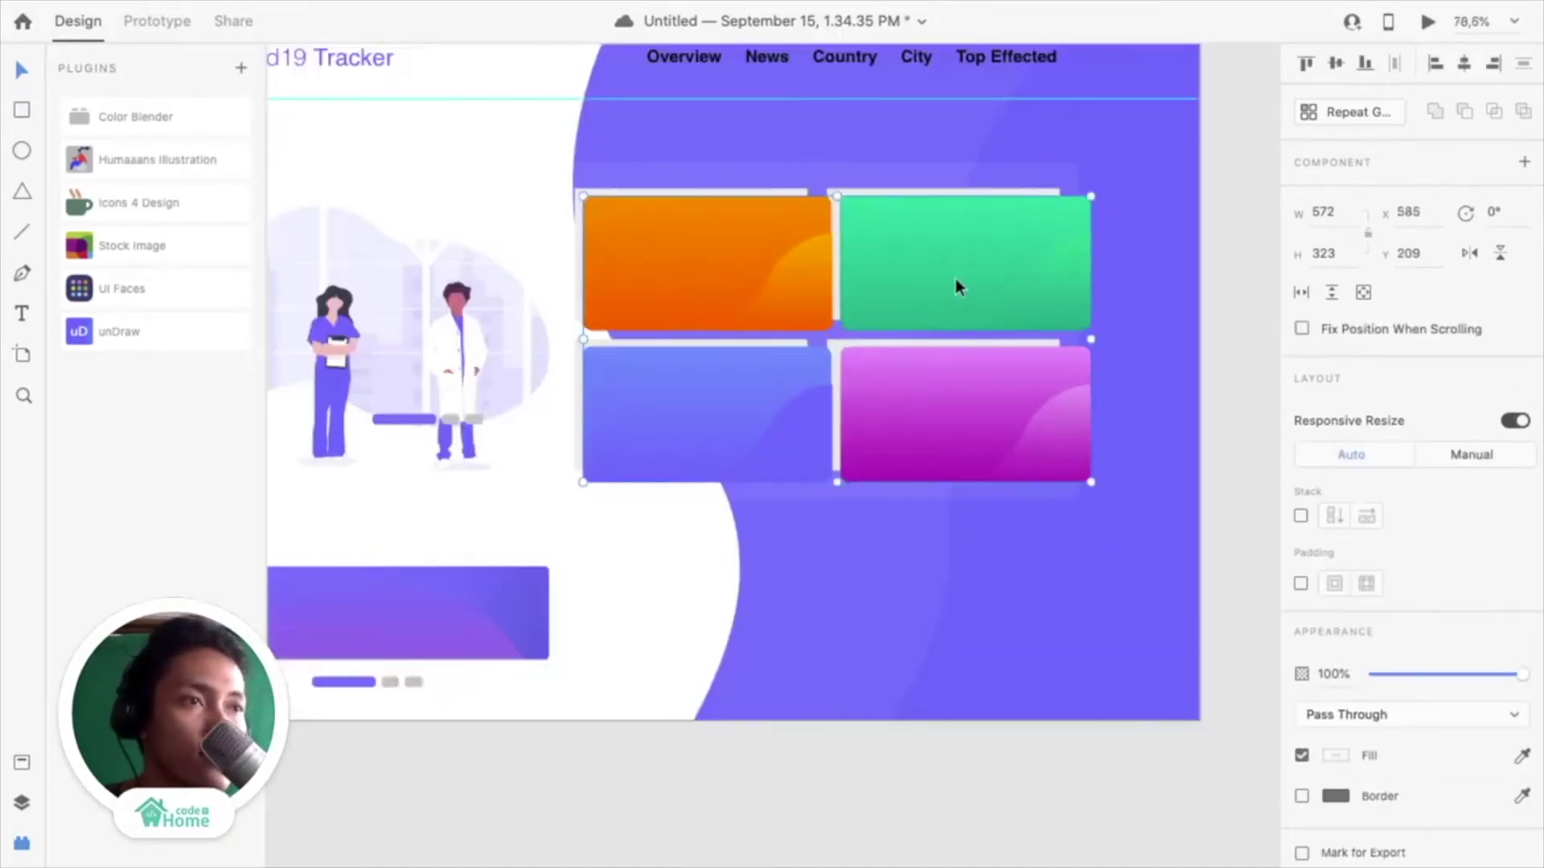
Scale the gradient card group to 529 × 299 and position it at X 586, Y 212 inside the translucent panel
left_click(1089, 484)
left_click(1061, 458)
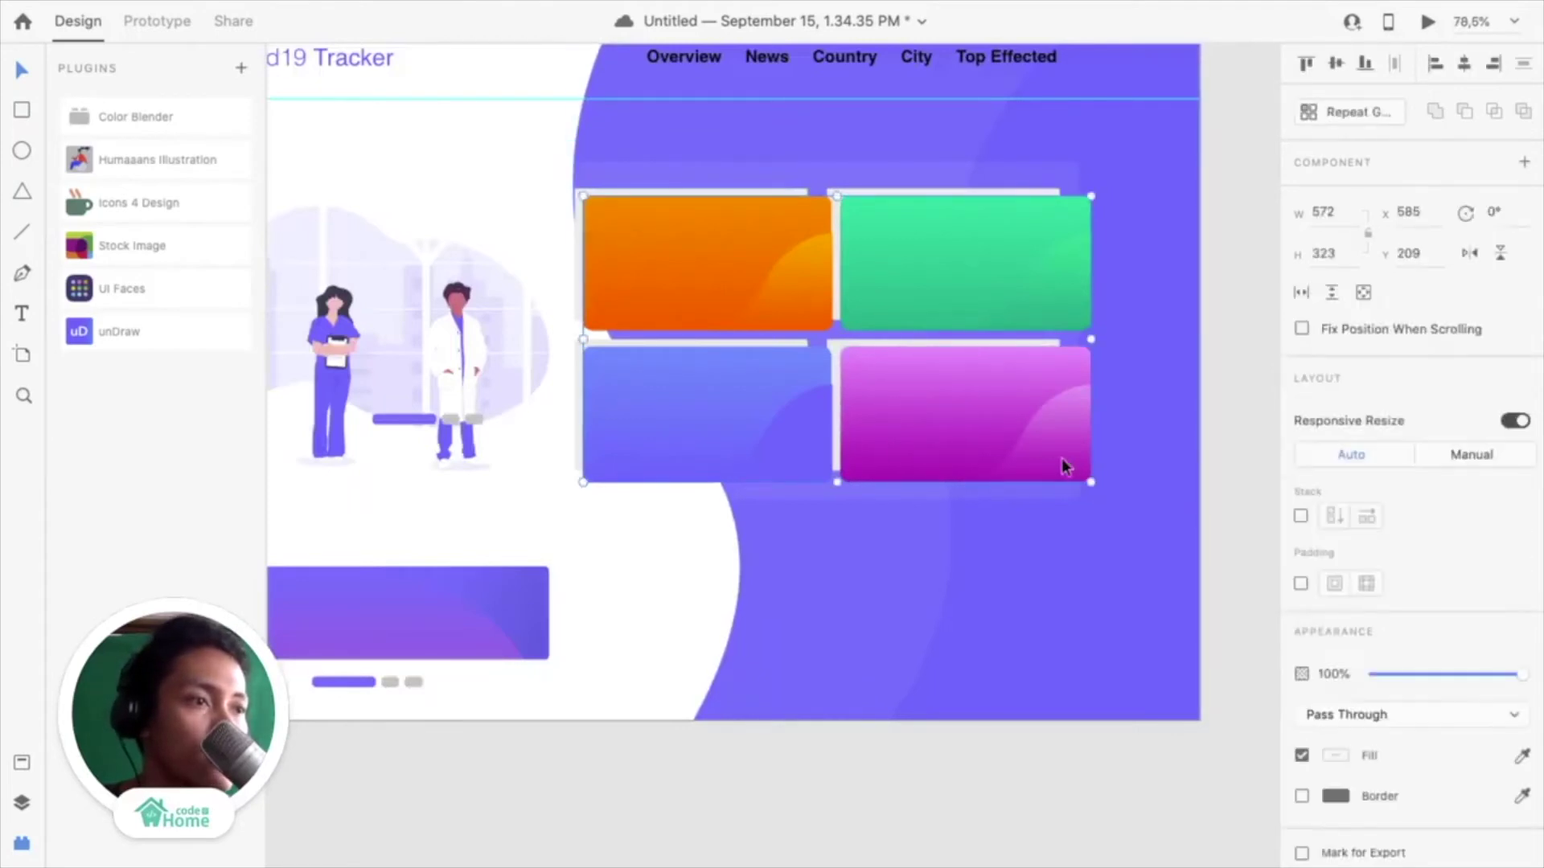
left_click_drag(1092, 485, 1052, 465)
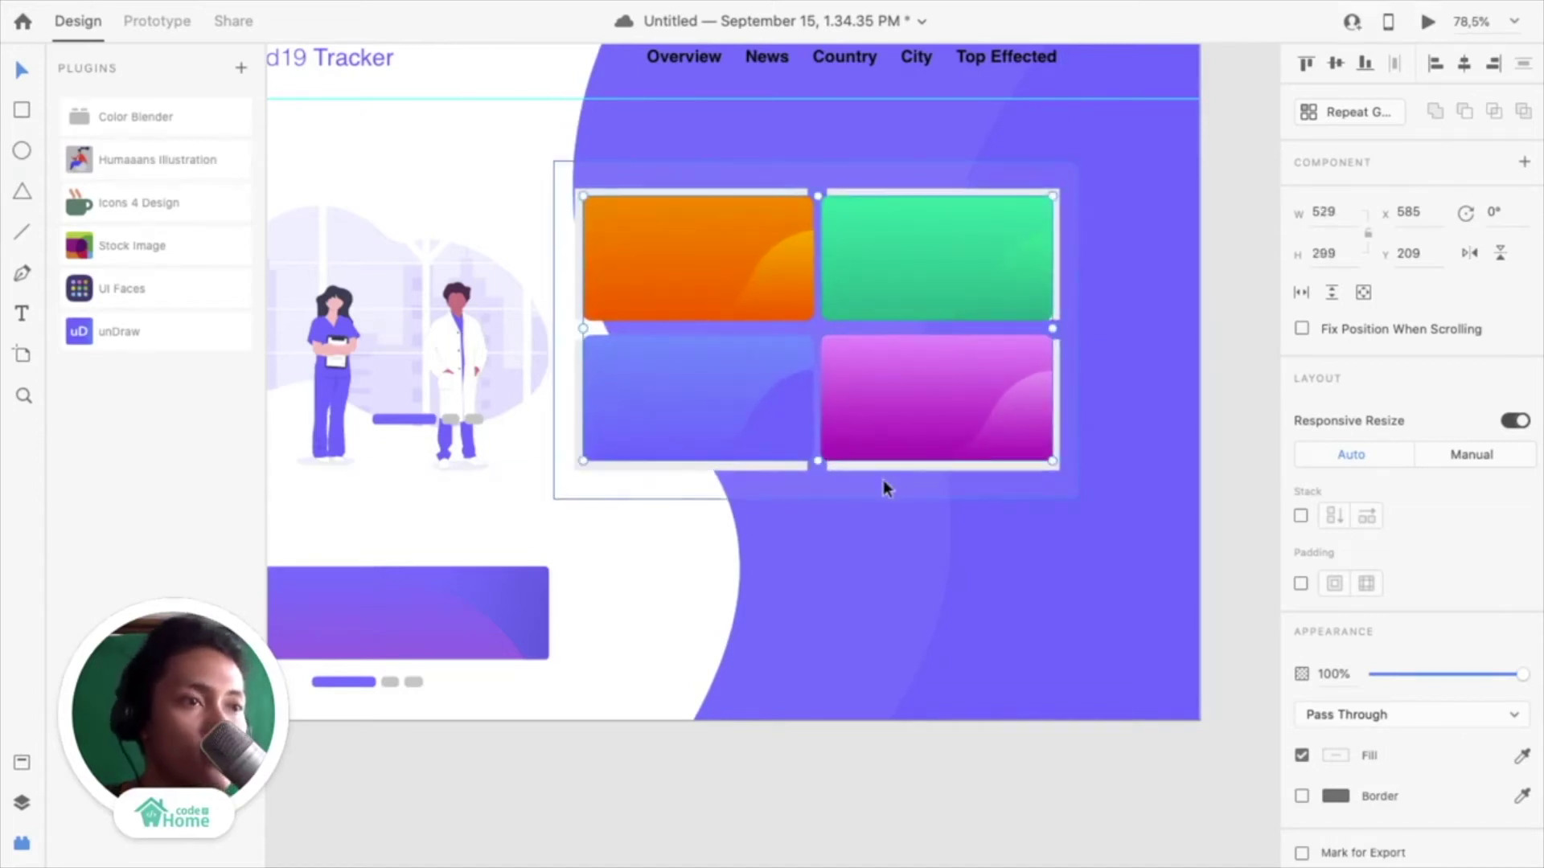
scroll(882, 479, "up", 5)
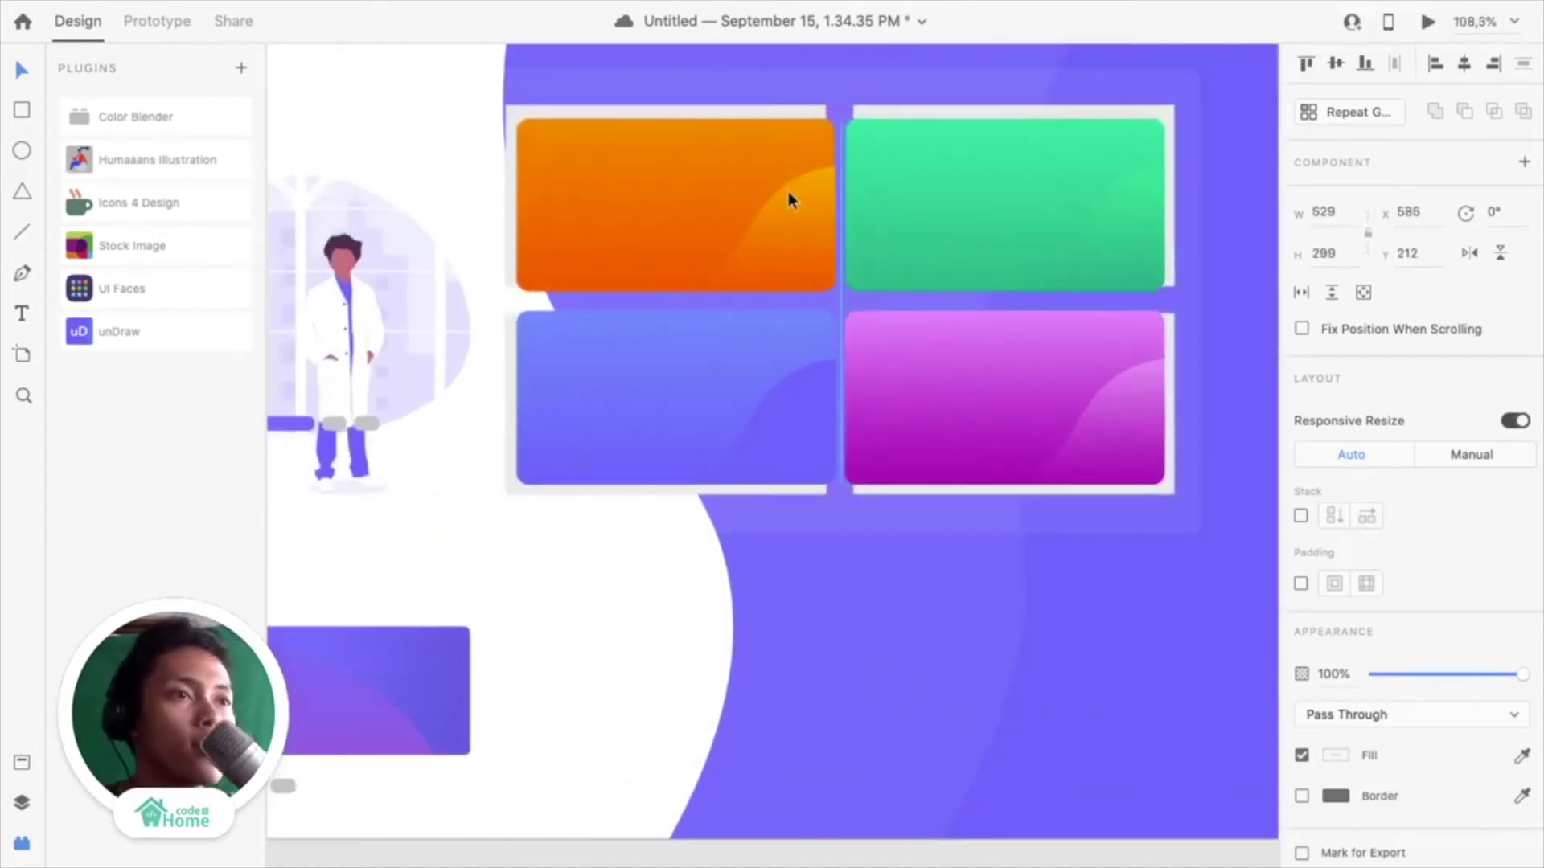
Delete all four grey placeholder rectangles behind the gradient cards
left_click(648, 595)
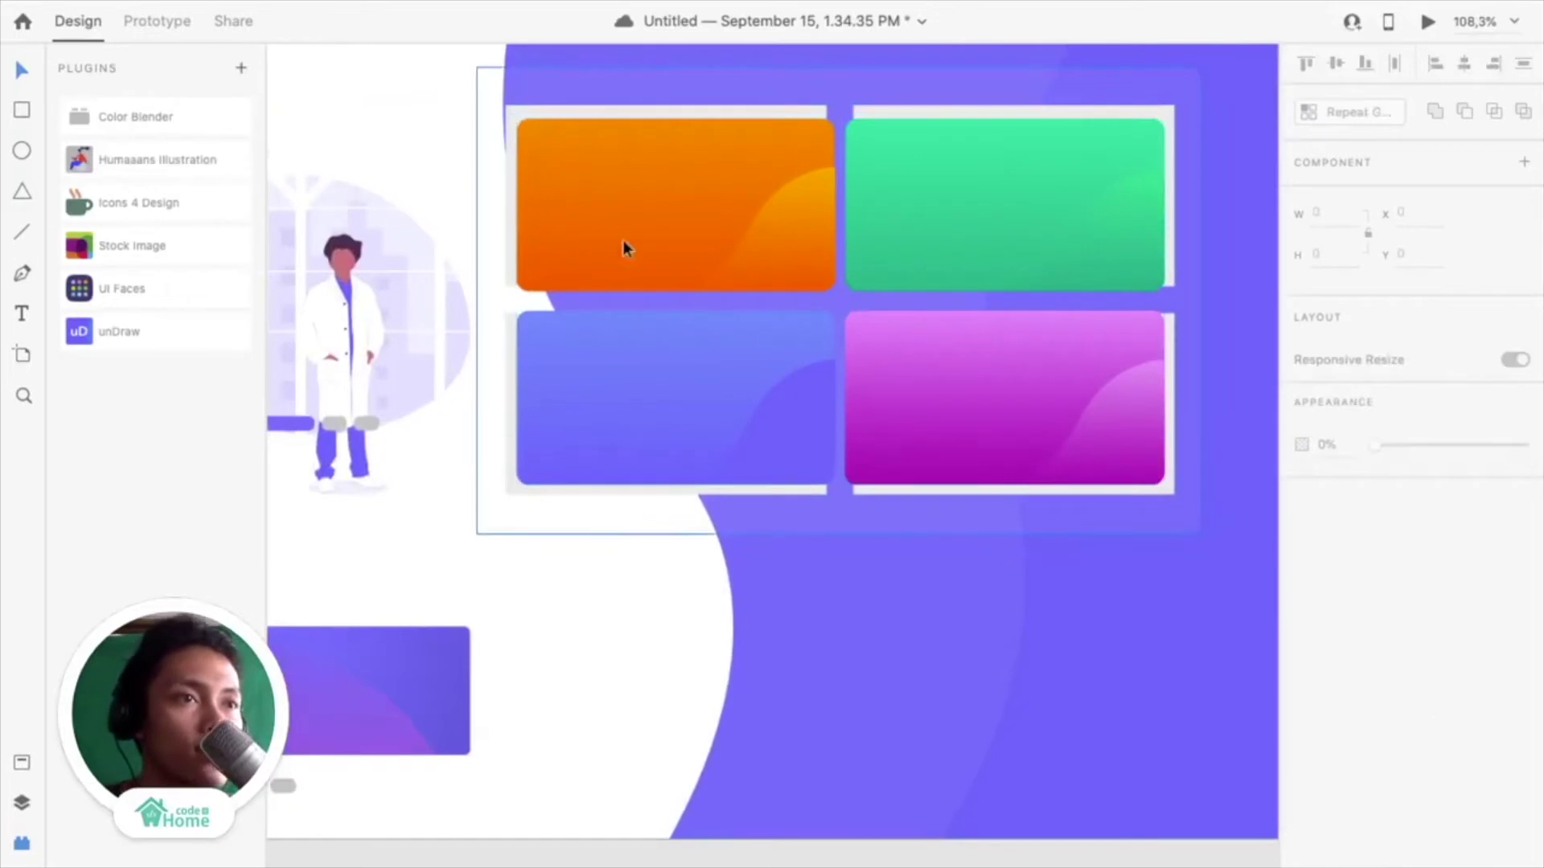
double_click(546, 107)
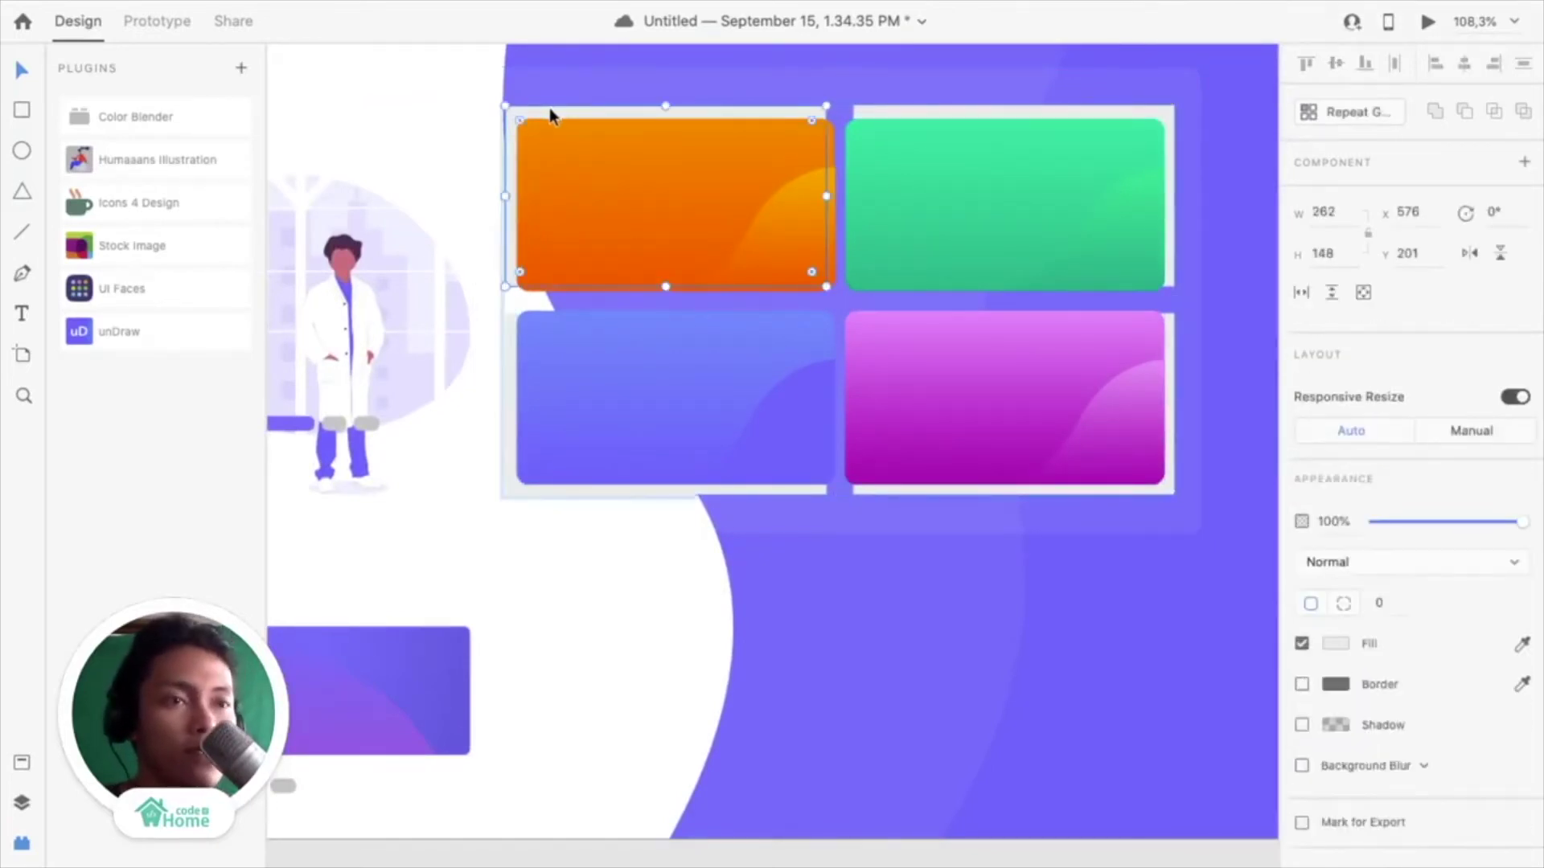
left_click(893, 108)
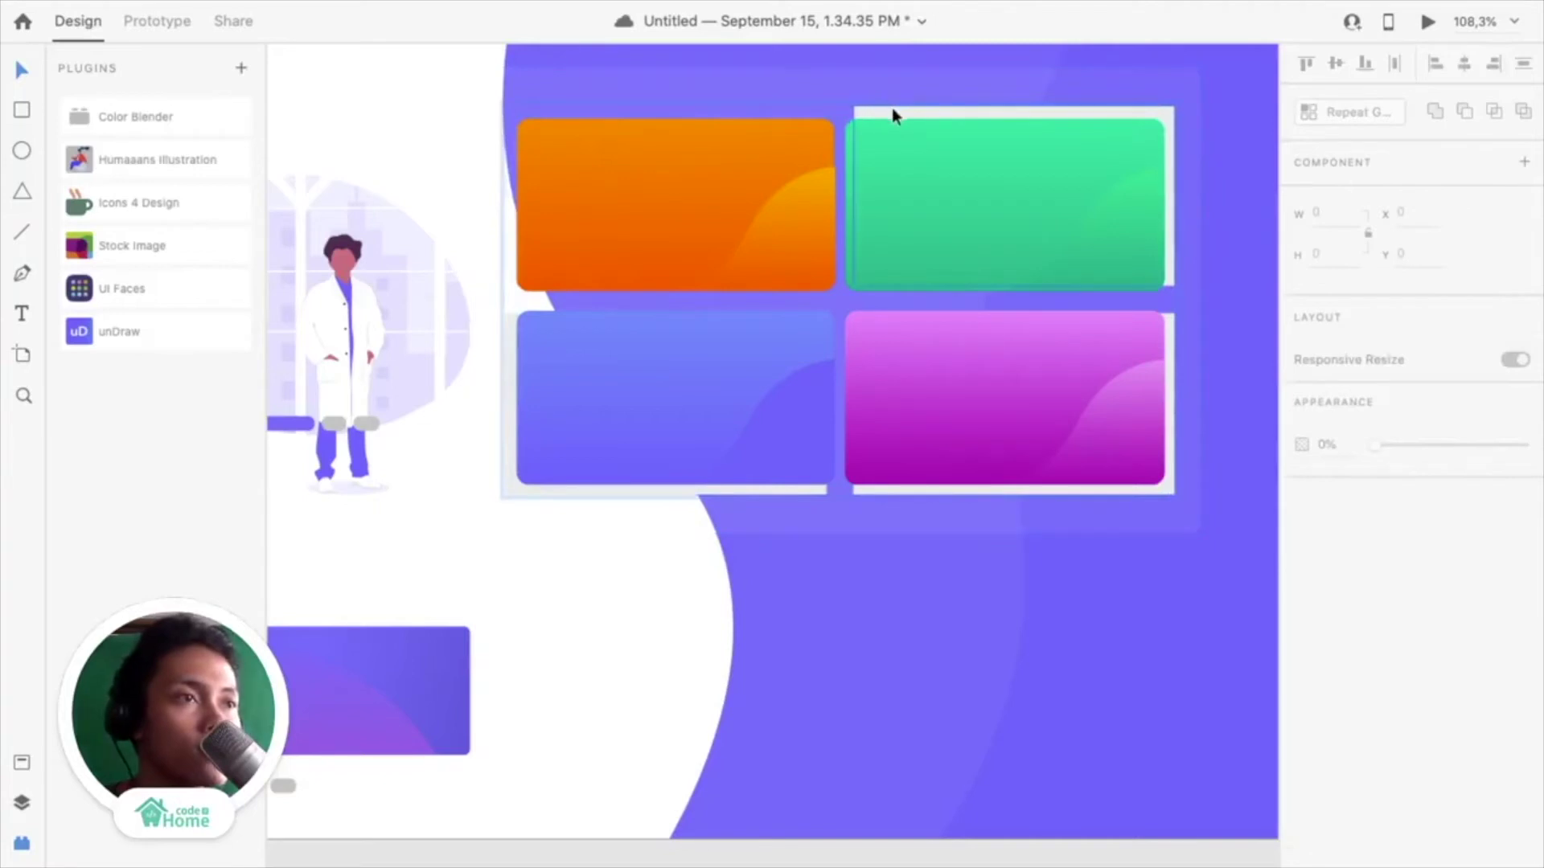
key("Escape")
left_click(718, 741)
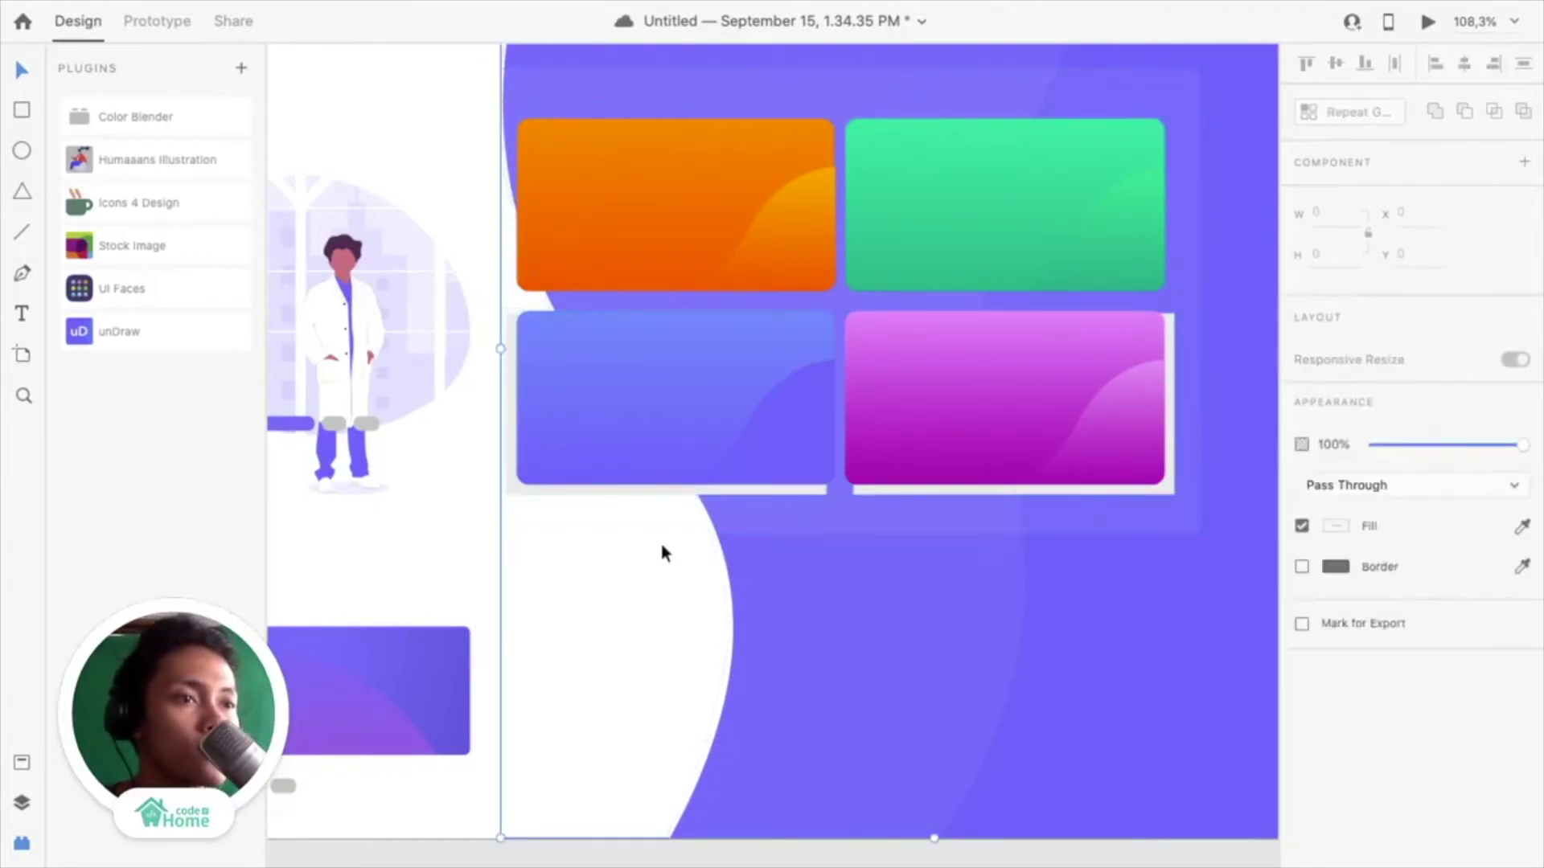
left_click(618, 491)
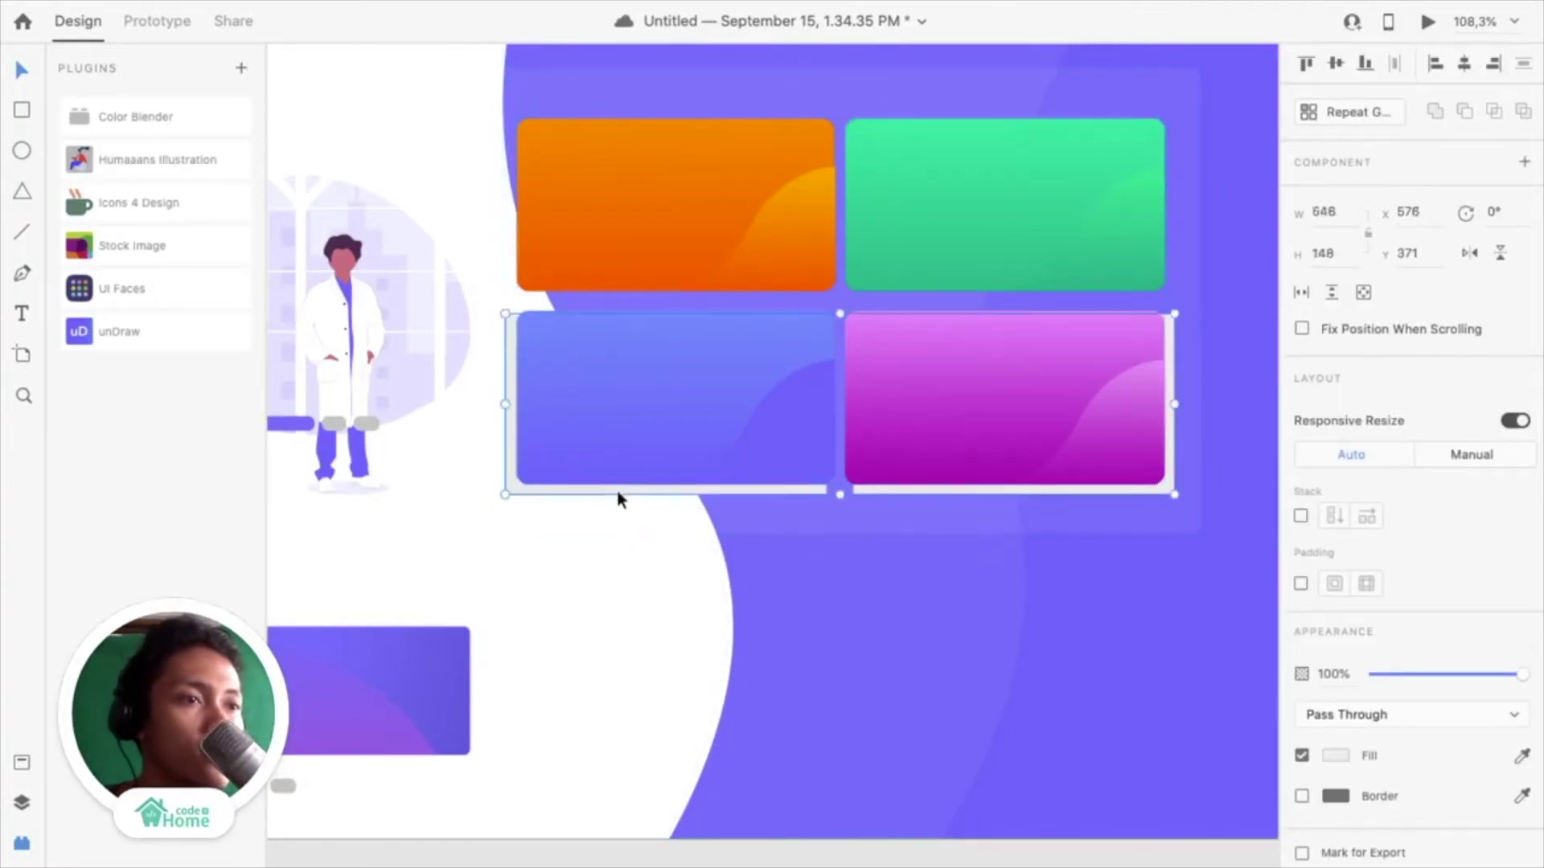
key("Delete")
Change the fill of the navigation menu text, Overview through Top Effected, to white, #FFFFFF
scroll(765, 507, "down", 3)
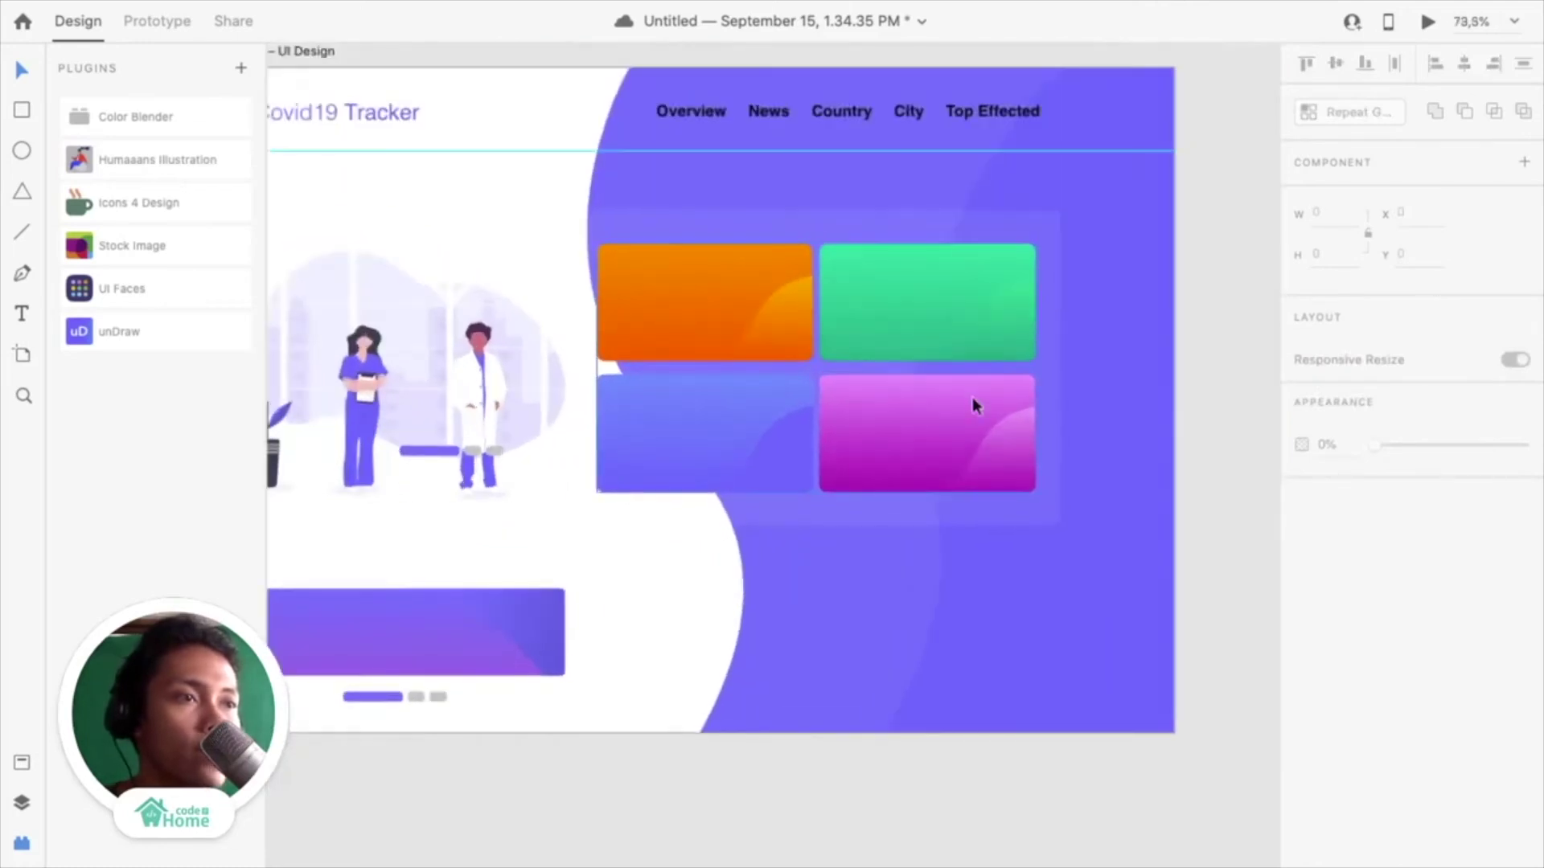
scroll(939, 375, "left", 3)
scroll(1005, 214, "up", 5)
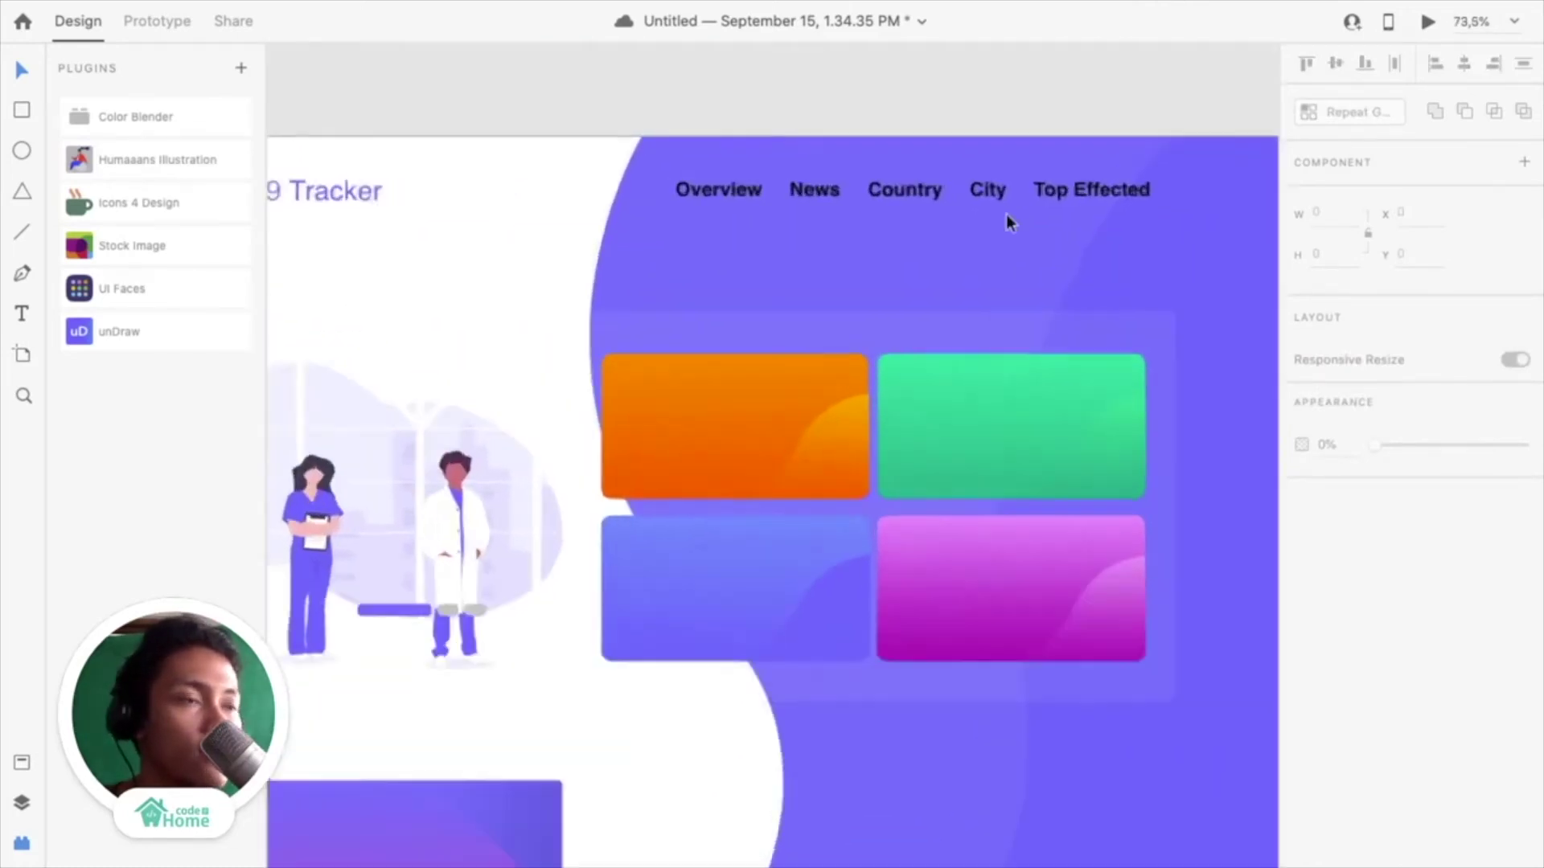
left_click(976, 186)
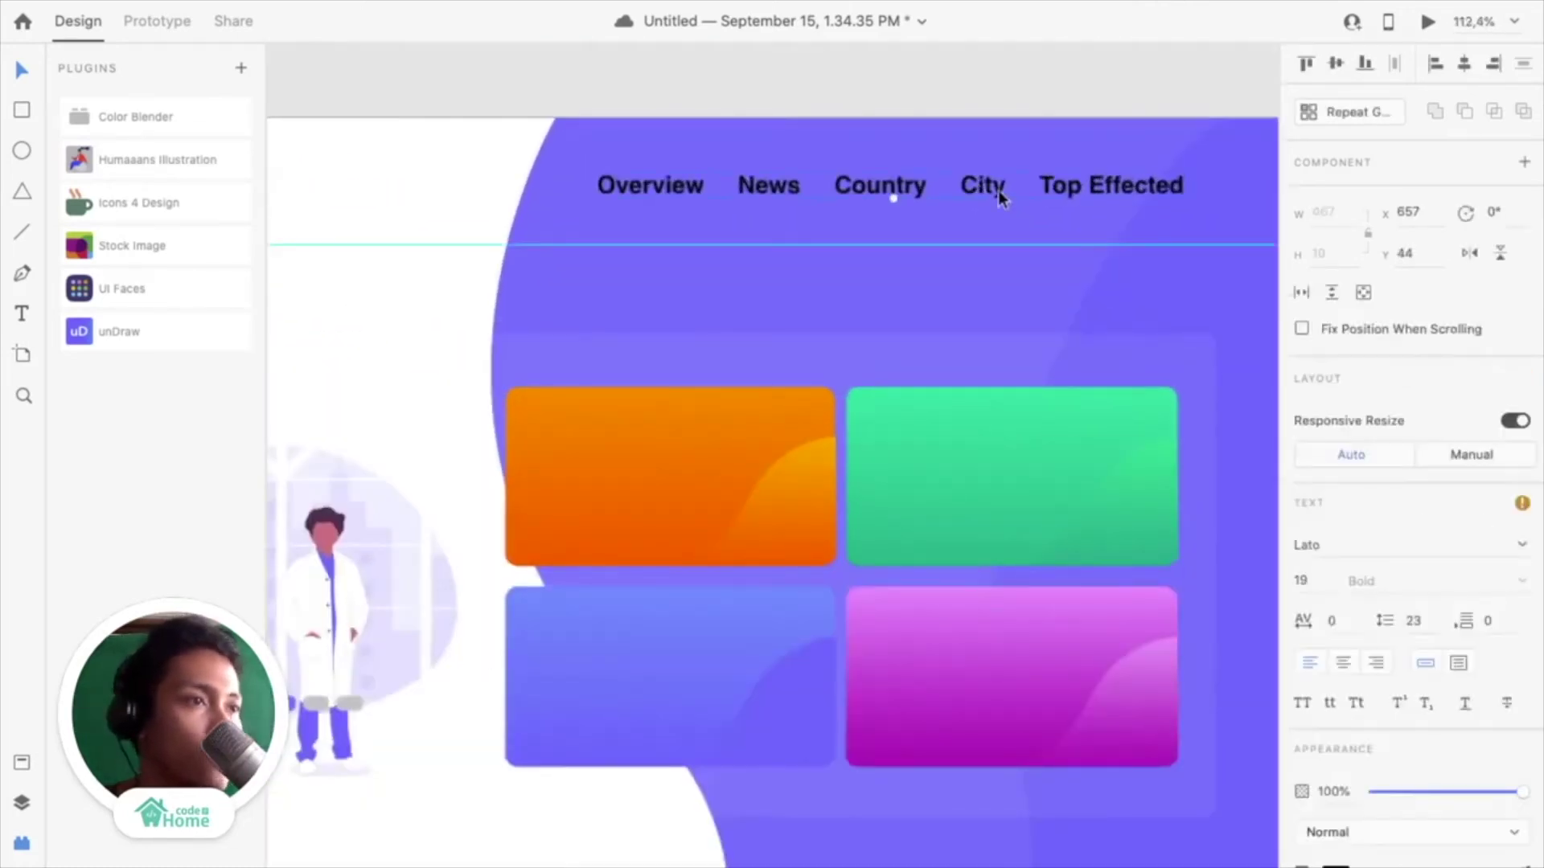
double_click(997, 193)
scroll(1416, 653, "down", 2)
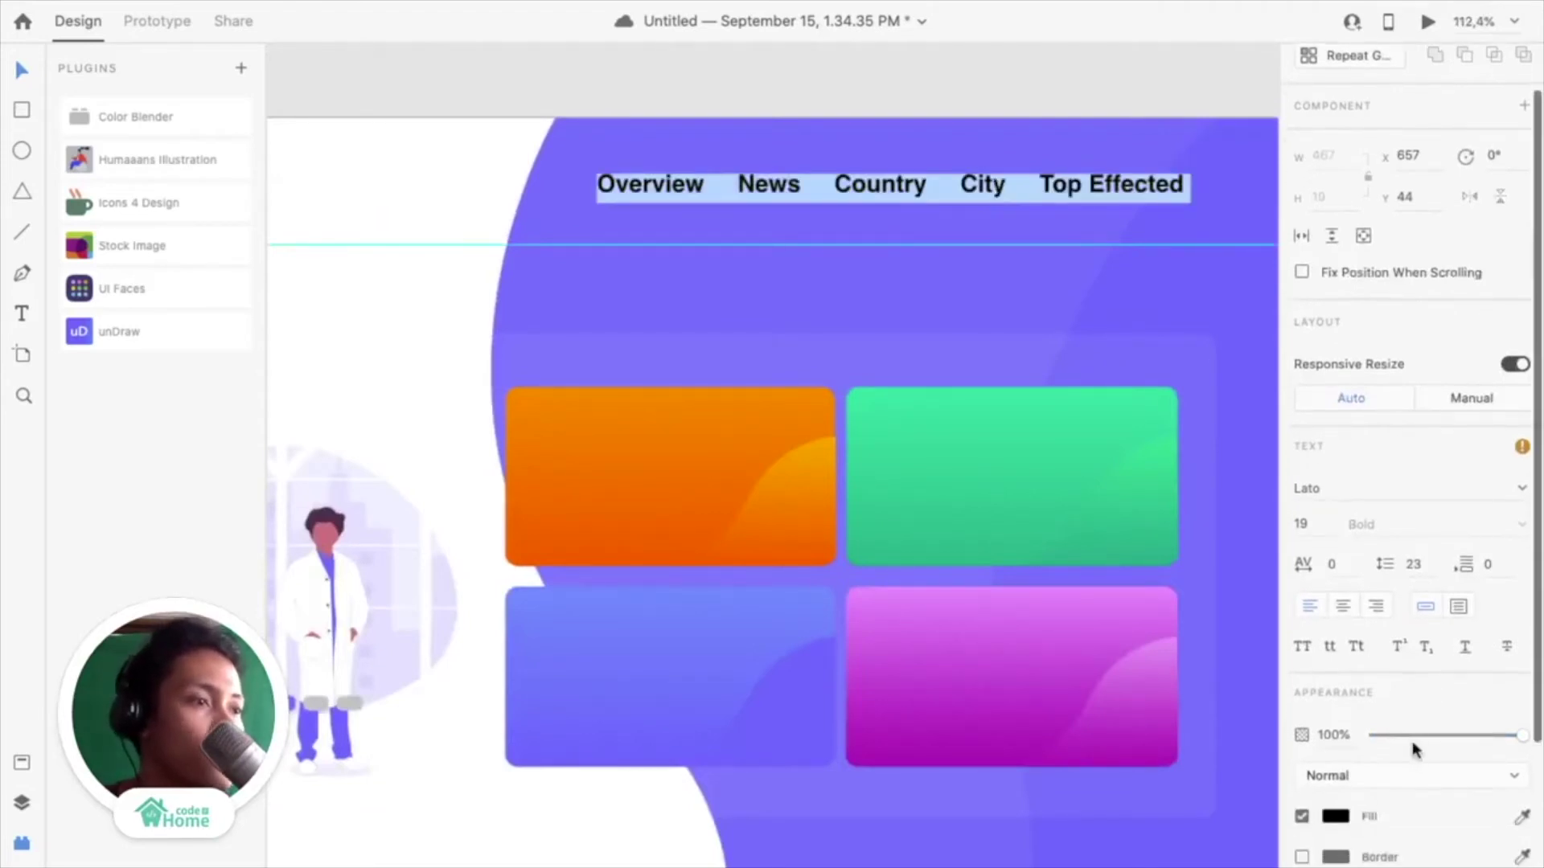
left_click(1333, 800)
type("ffffff")
key("Return")
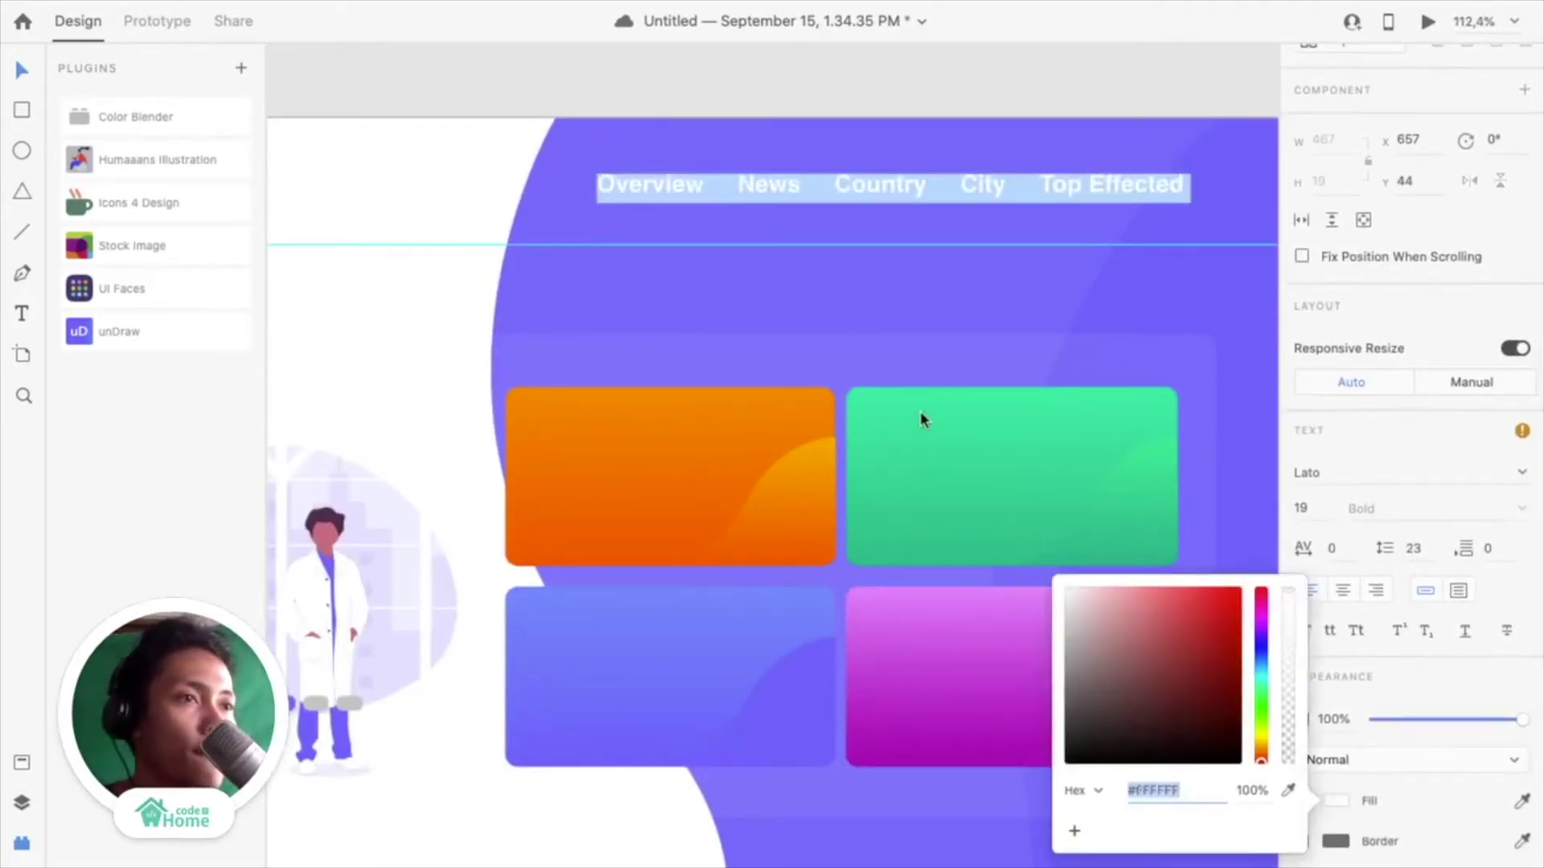
left_click(740, 87)
left_click(760, 84)
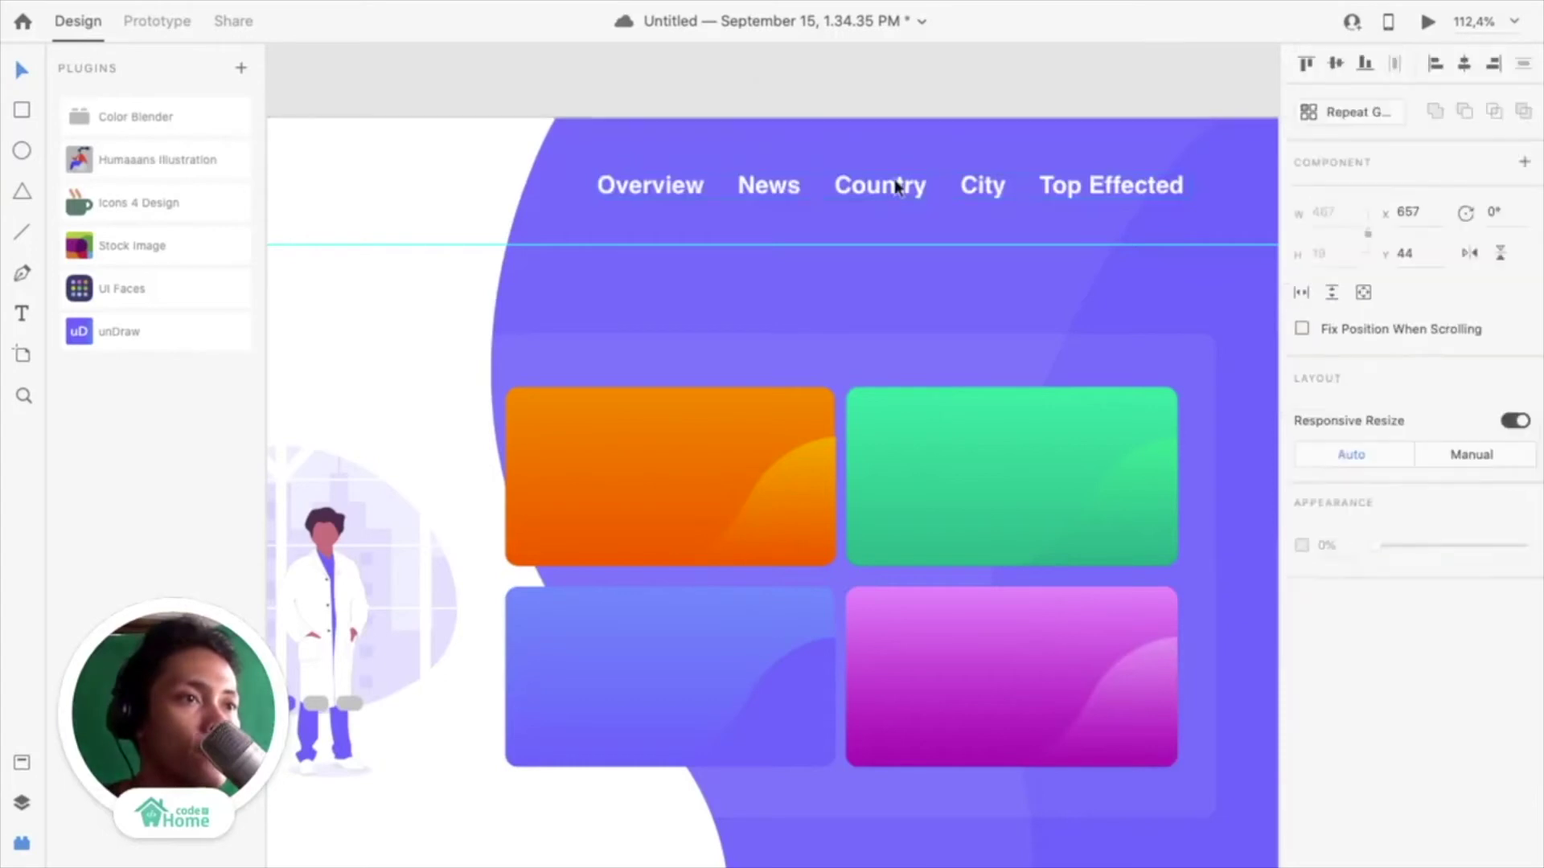
scroll(895, 179, "down", 5)
scroll(894, 179, "up", 3)
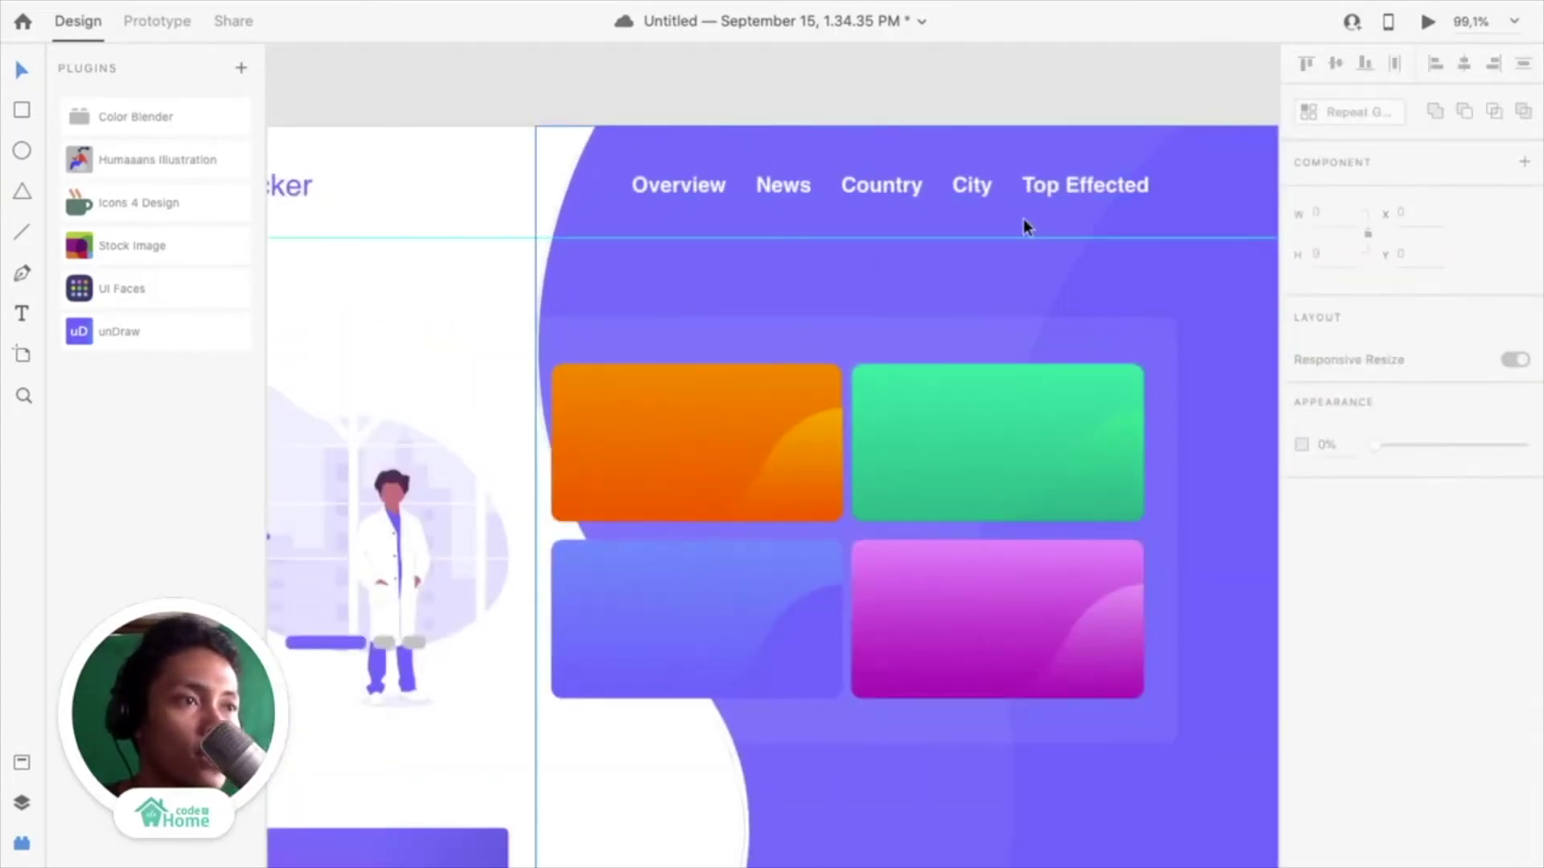
left_click(982, 190)
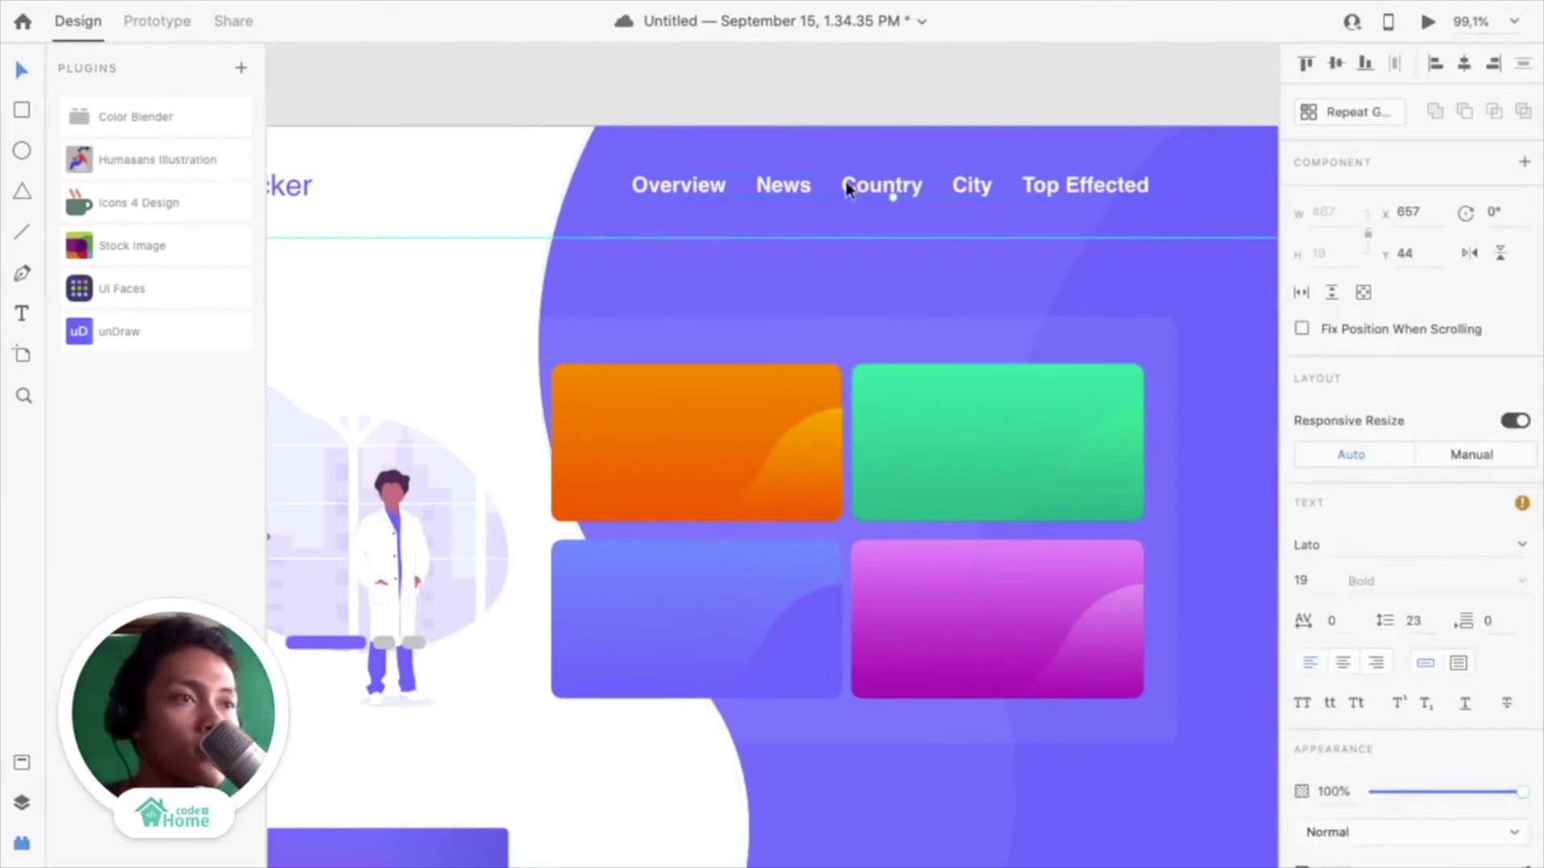
scroll(788, 374, "down", 3)
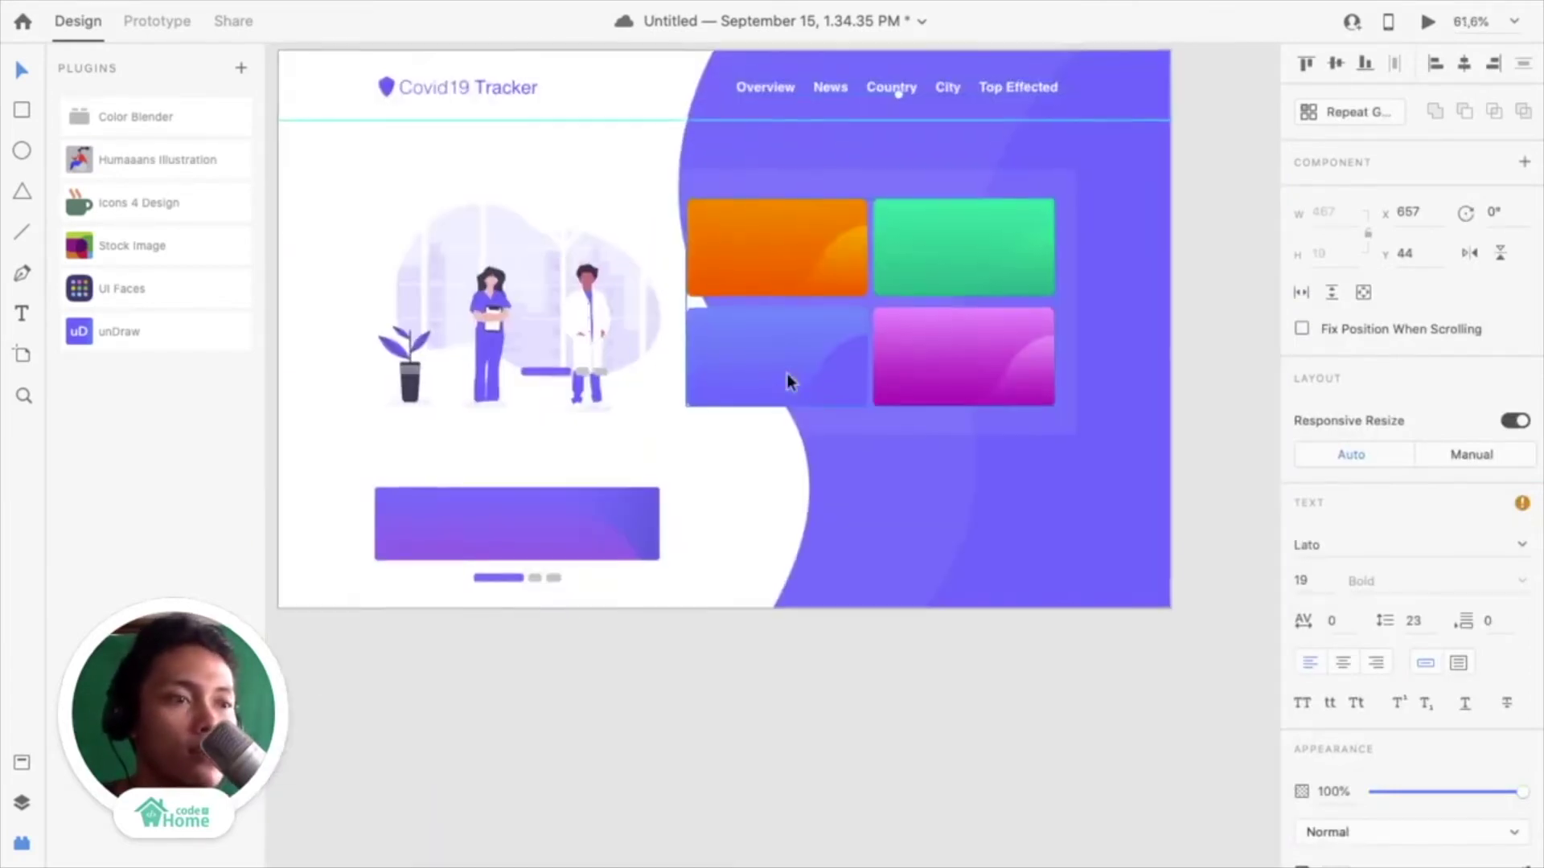
scroll(787, 374, "up", 2)
scroll(788, 374, "left", 2)
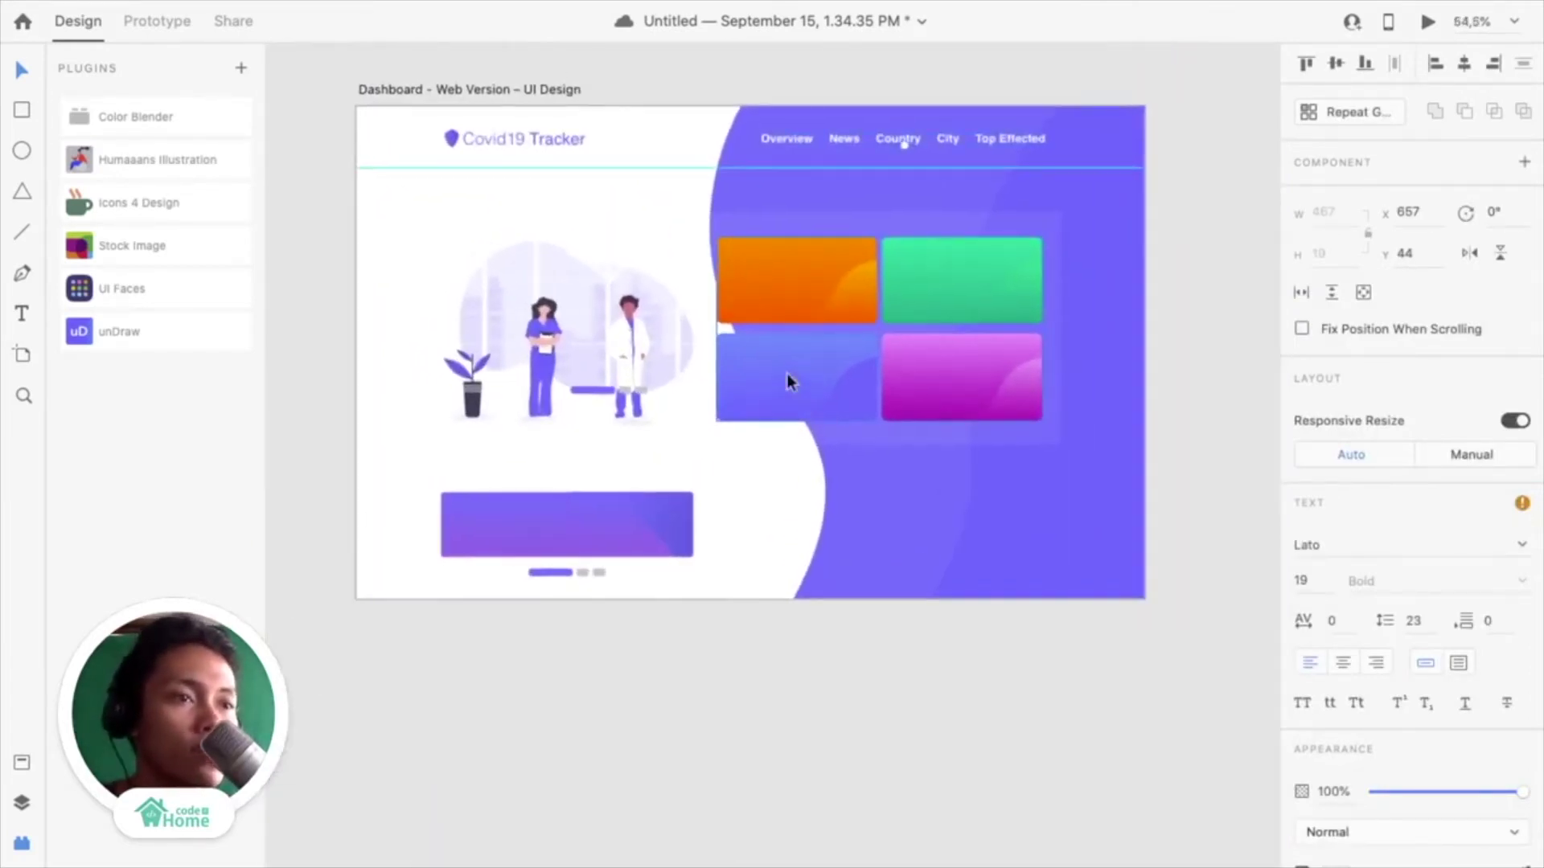
Examine the Indonesia and Total Sembuh headings and their figure lines on the Text artboard
scroll(786, 374, "up", 3)
scroll(784, 375, "up", 5)
scroll(785, 375, "left", 8)
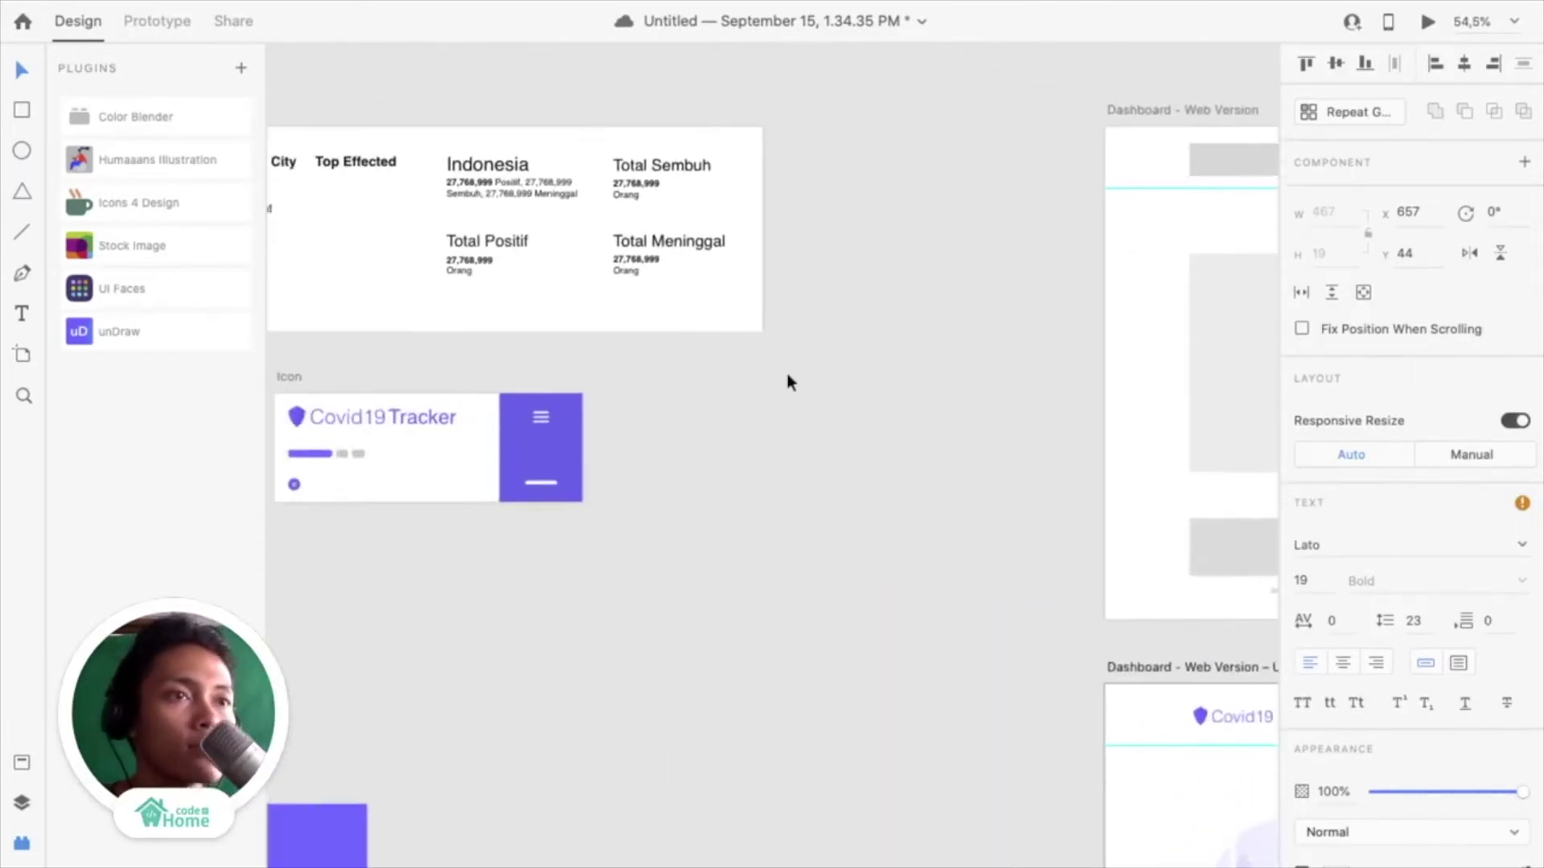
scroll(534, 184, "up", 5)
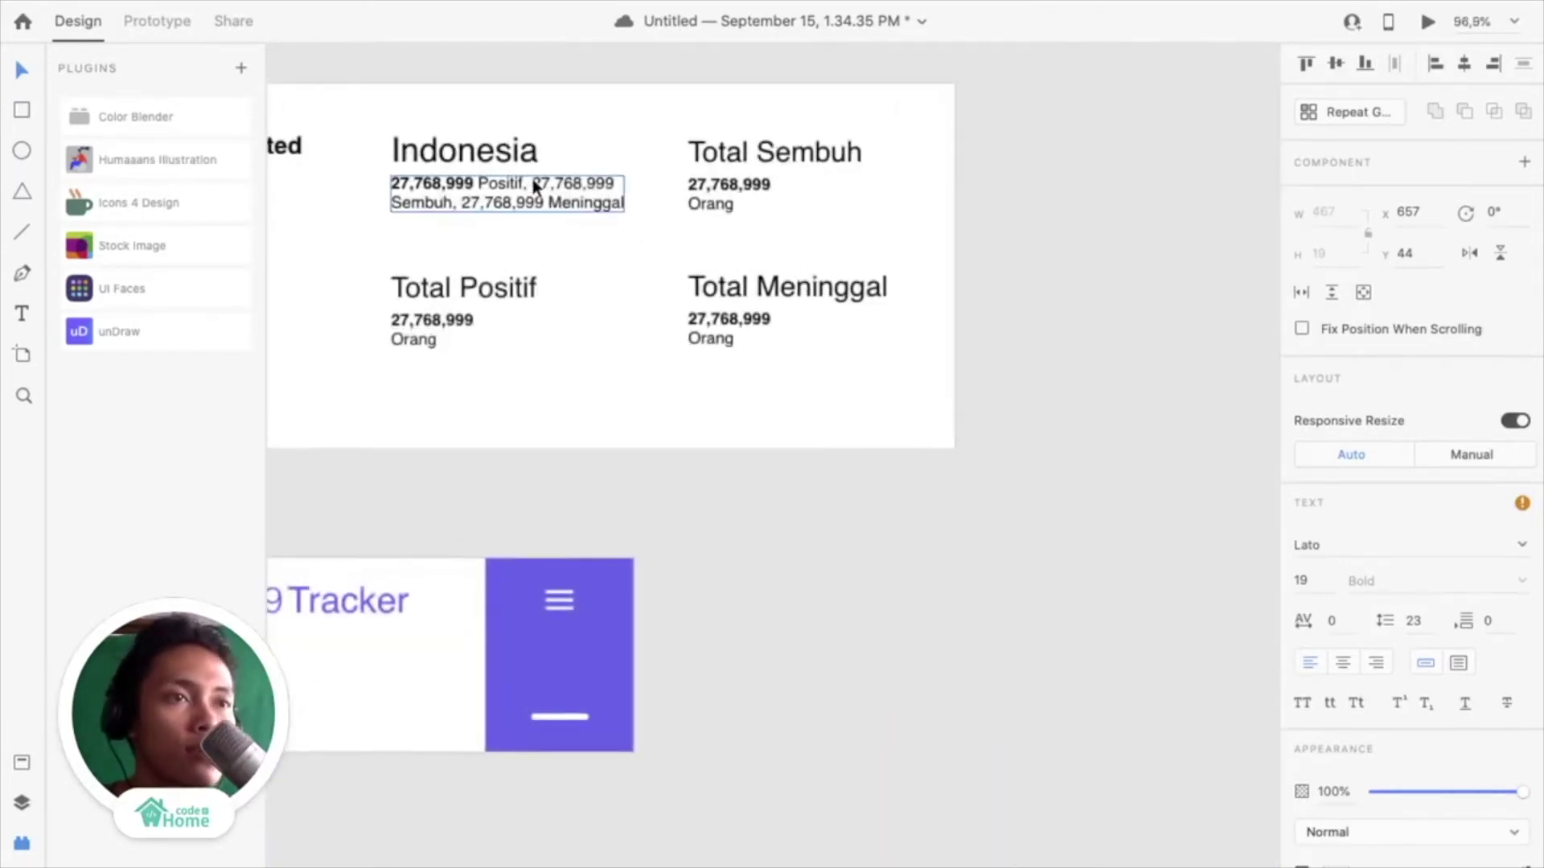
left_click(557, 113)
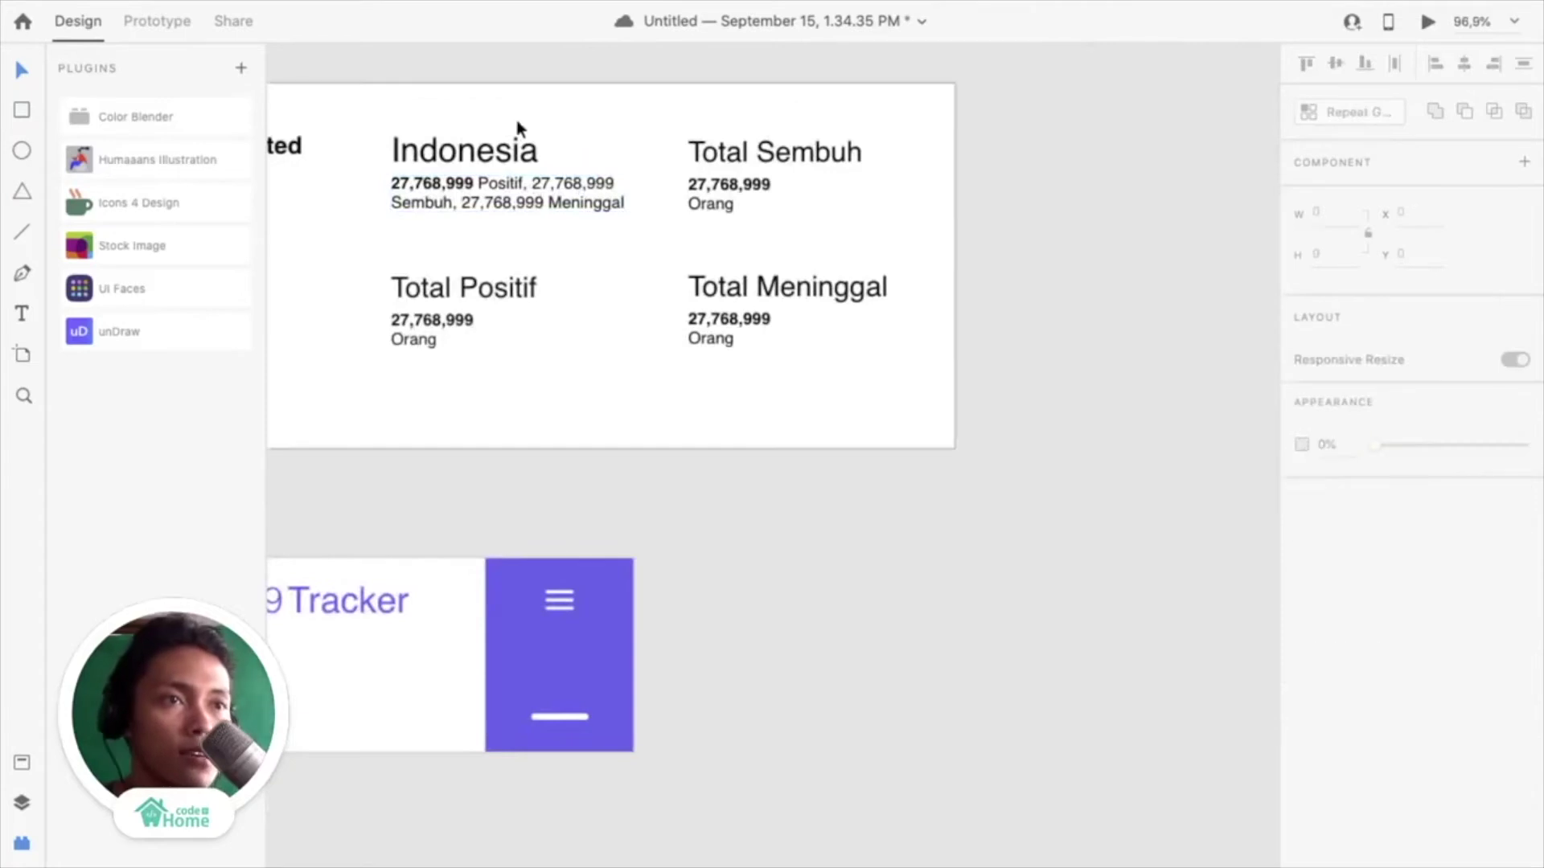
scroll(578, 121, "up", 3)
left_click(537, 157)
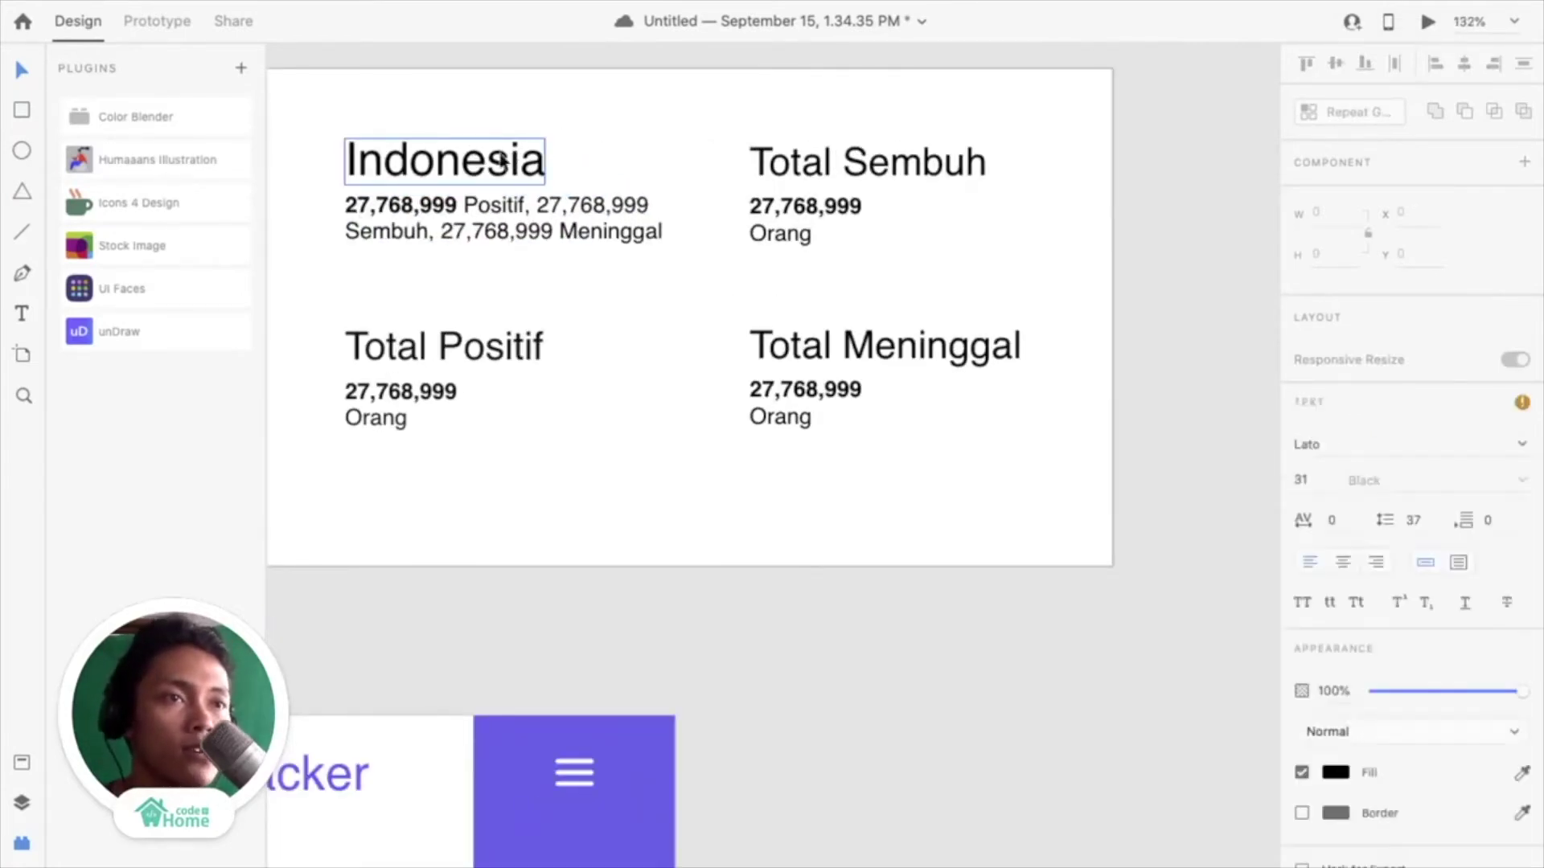
left_click(596, 160)
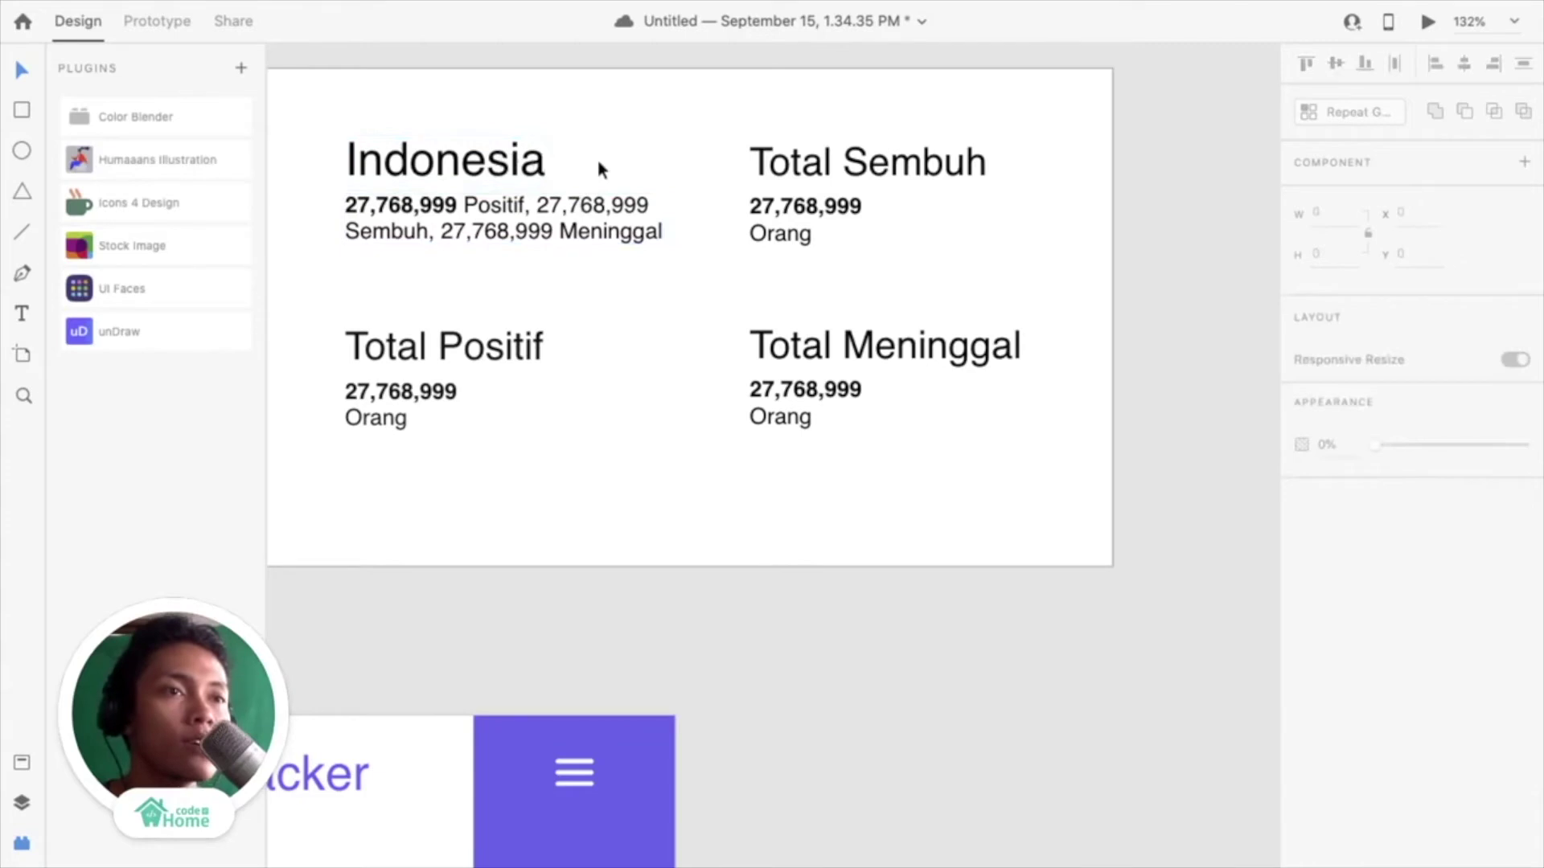
left_click(485, 214)
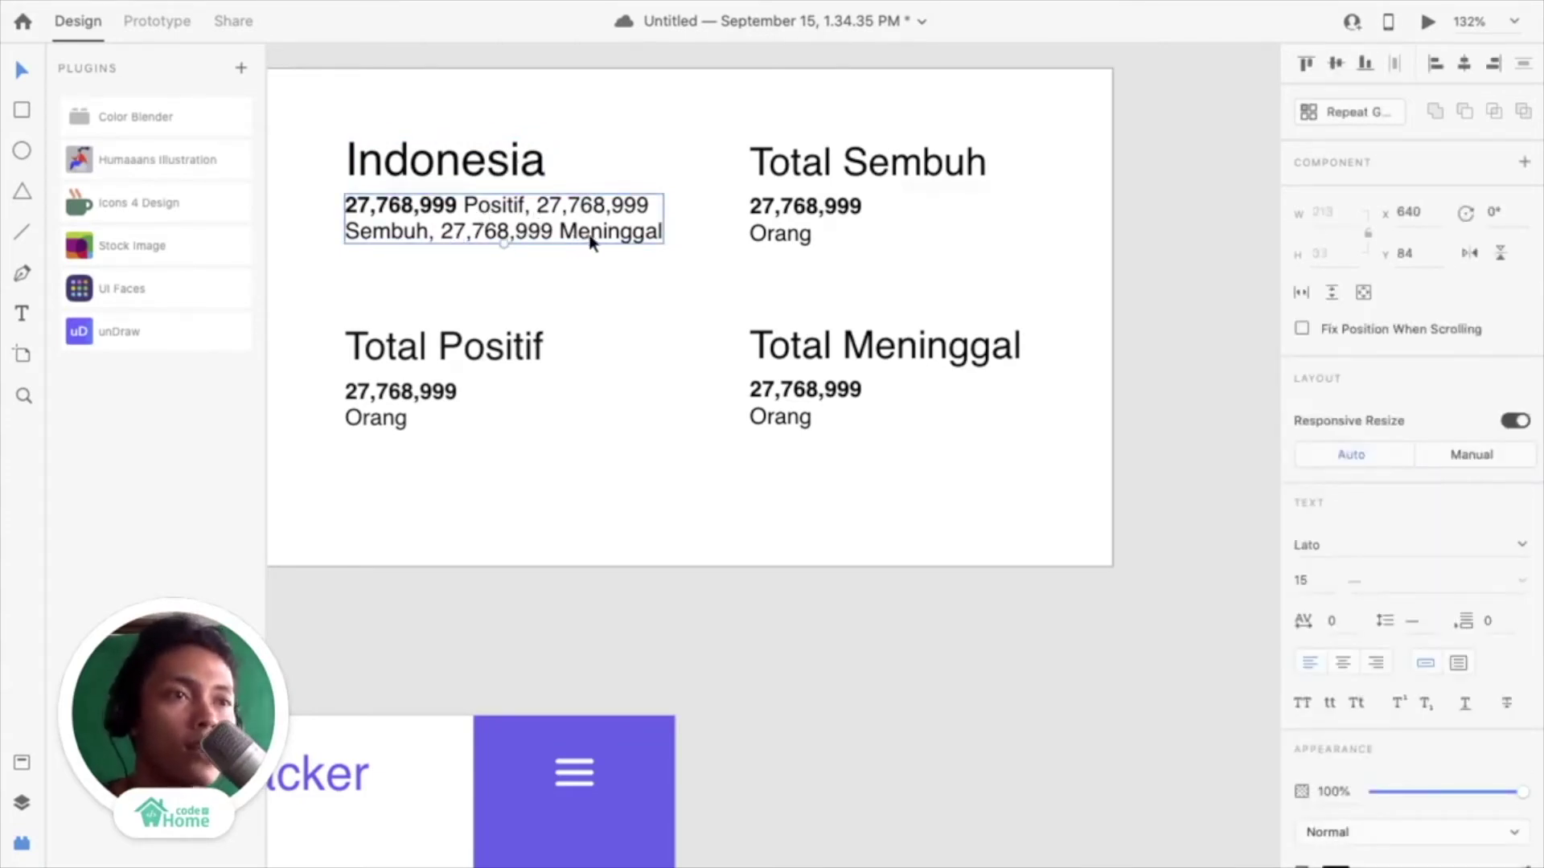
left_click(446, 179, "shift")
scroll(446, 179, "down", 5)
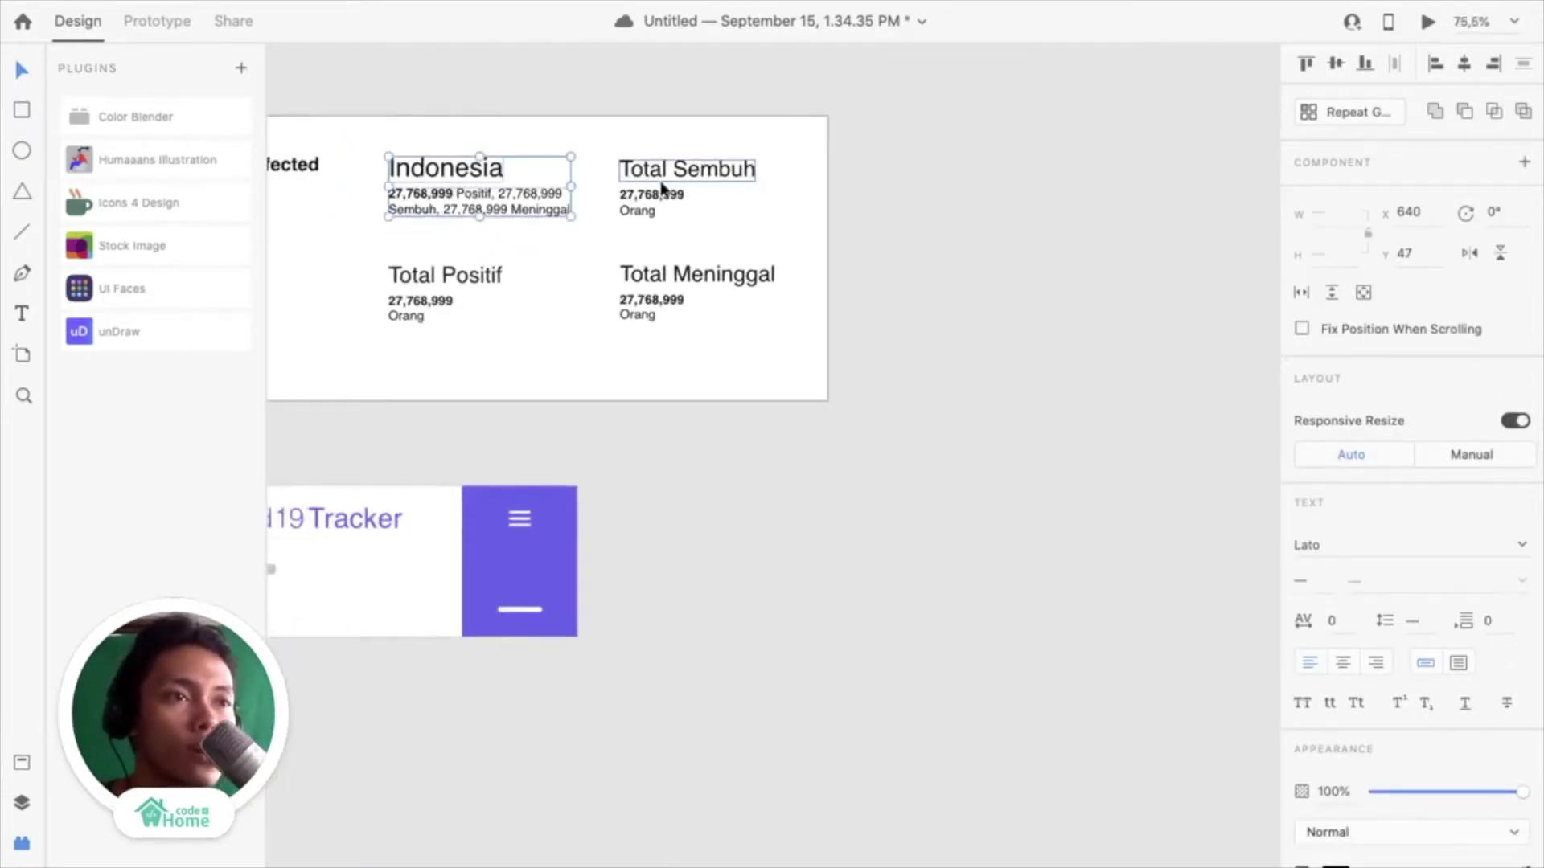
left_click(680, 171)
left_click(653, 211, "shift")
left_click(648, 208)
scroll(650, 206, "up", 4)
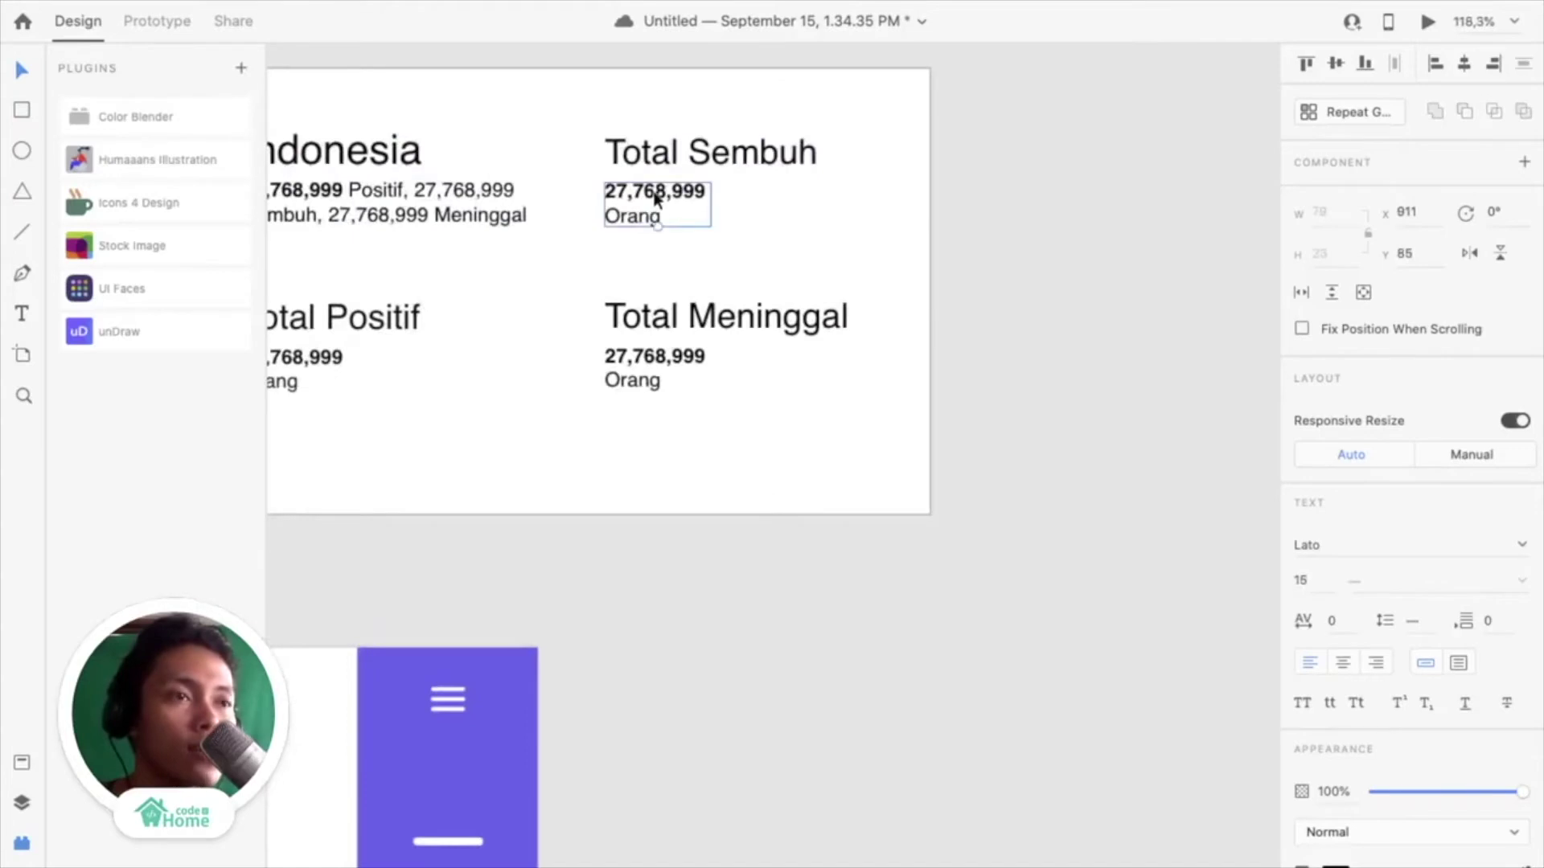
scroll(655, 191, "down", 5)
Duplicate the Indonesia heading and its figures from the Text artboard onto the empty canvas beside it
left_click(514, 191)
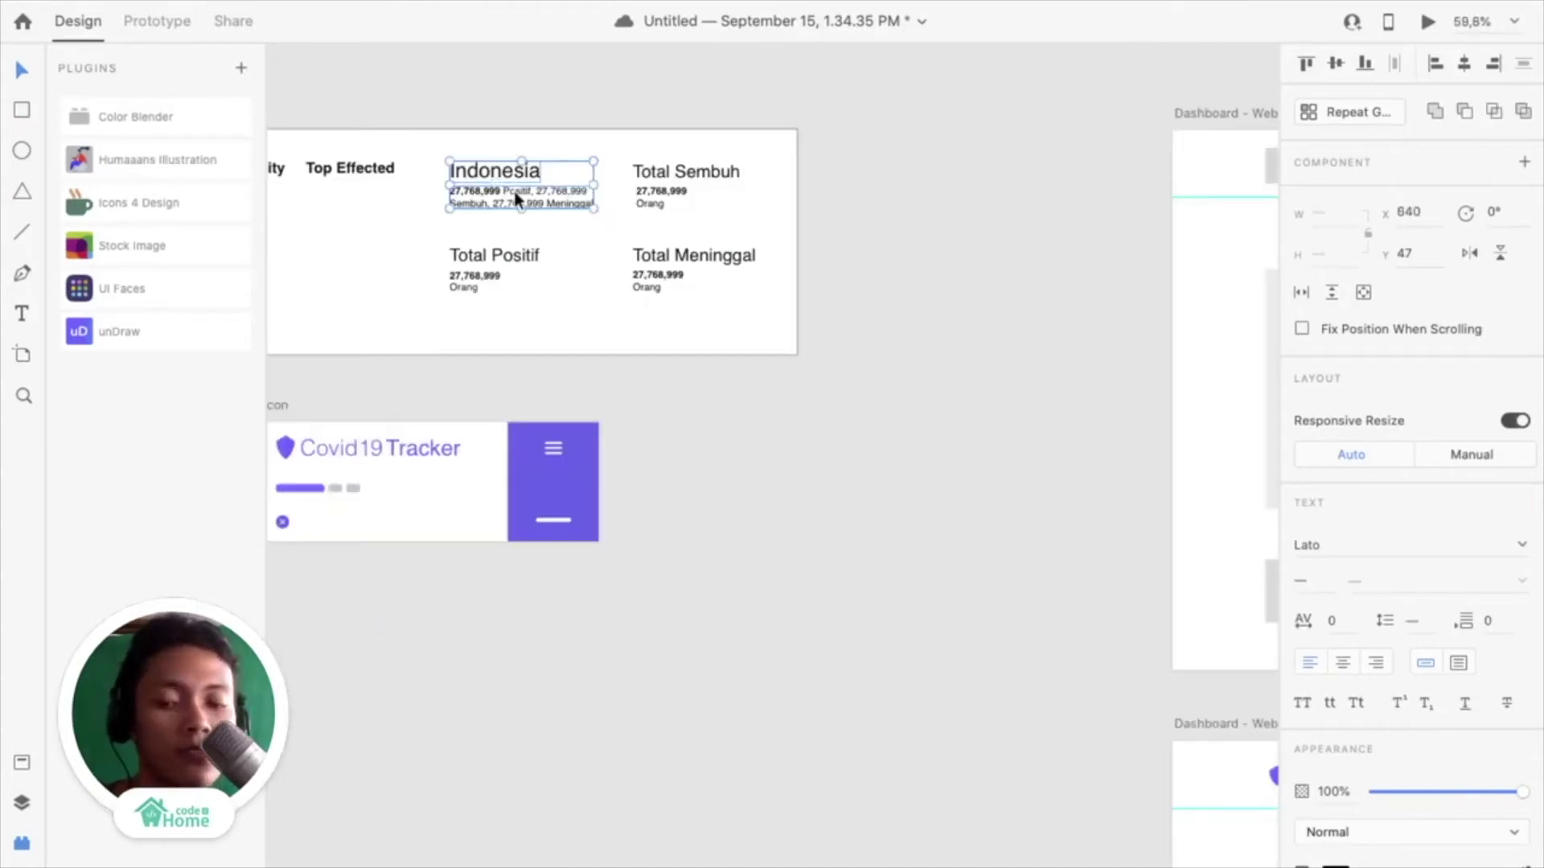
left_click_drag(515, 191, 828, 352)
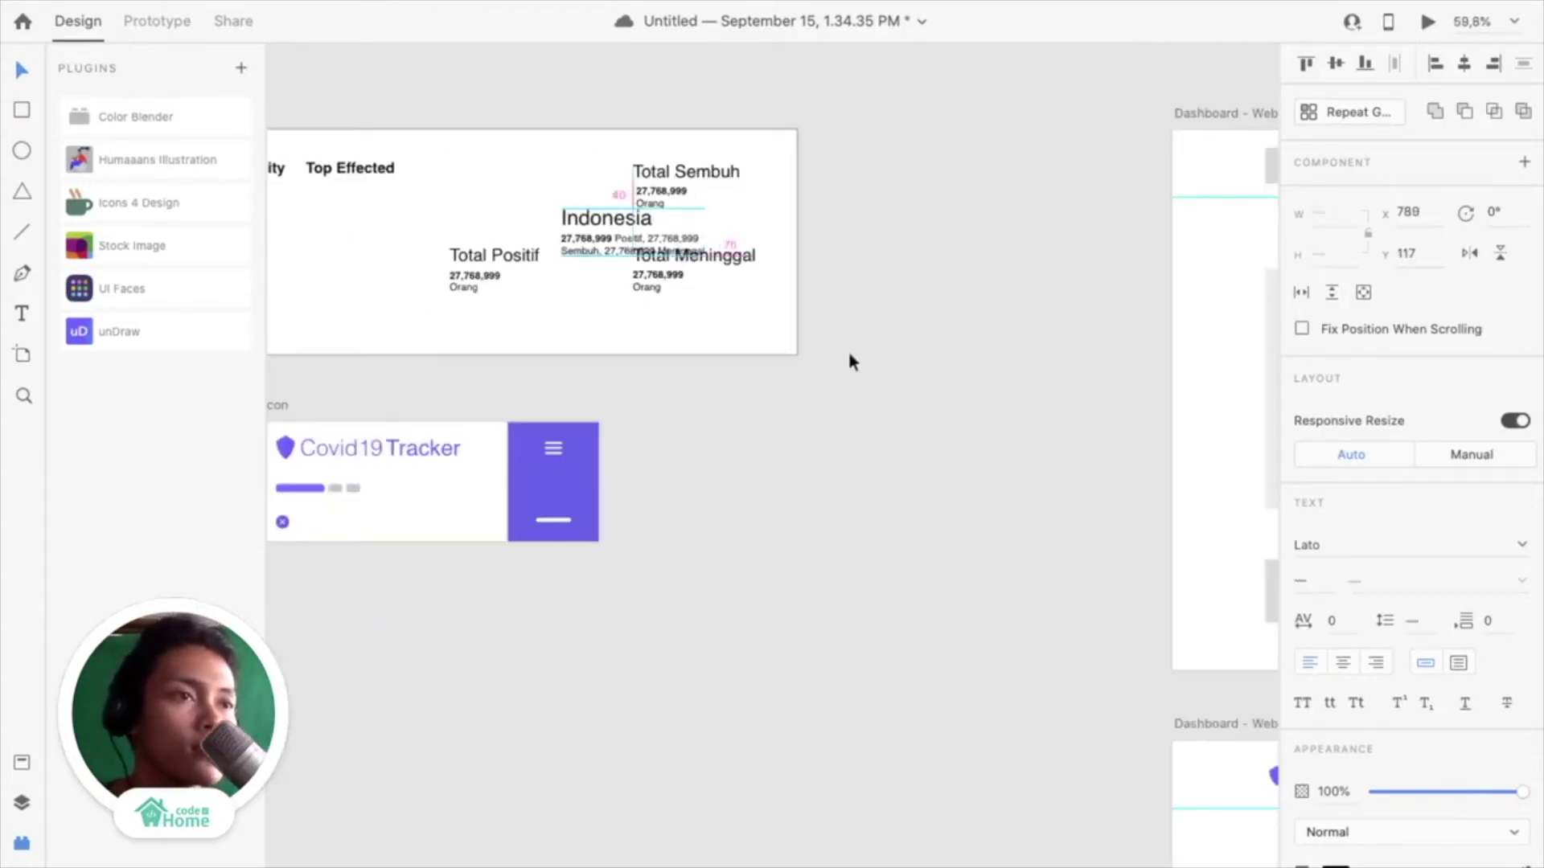
key("ctrl+z")
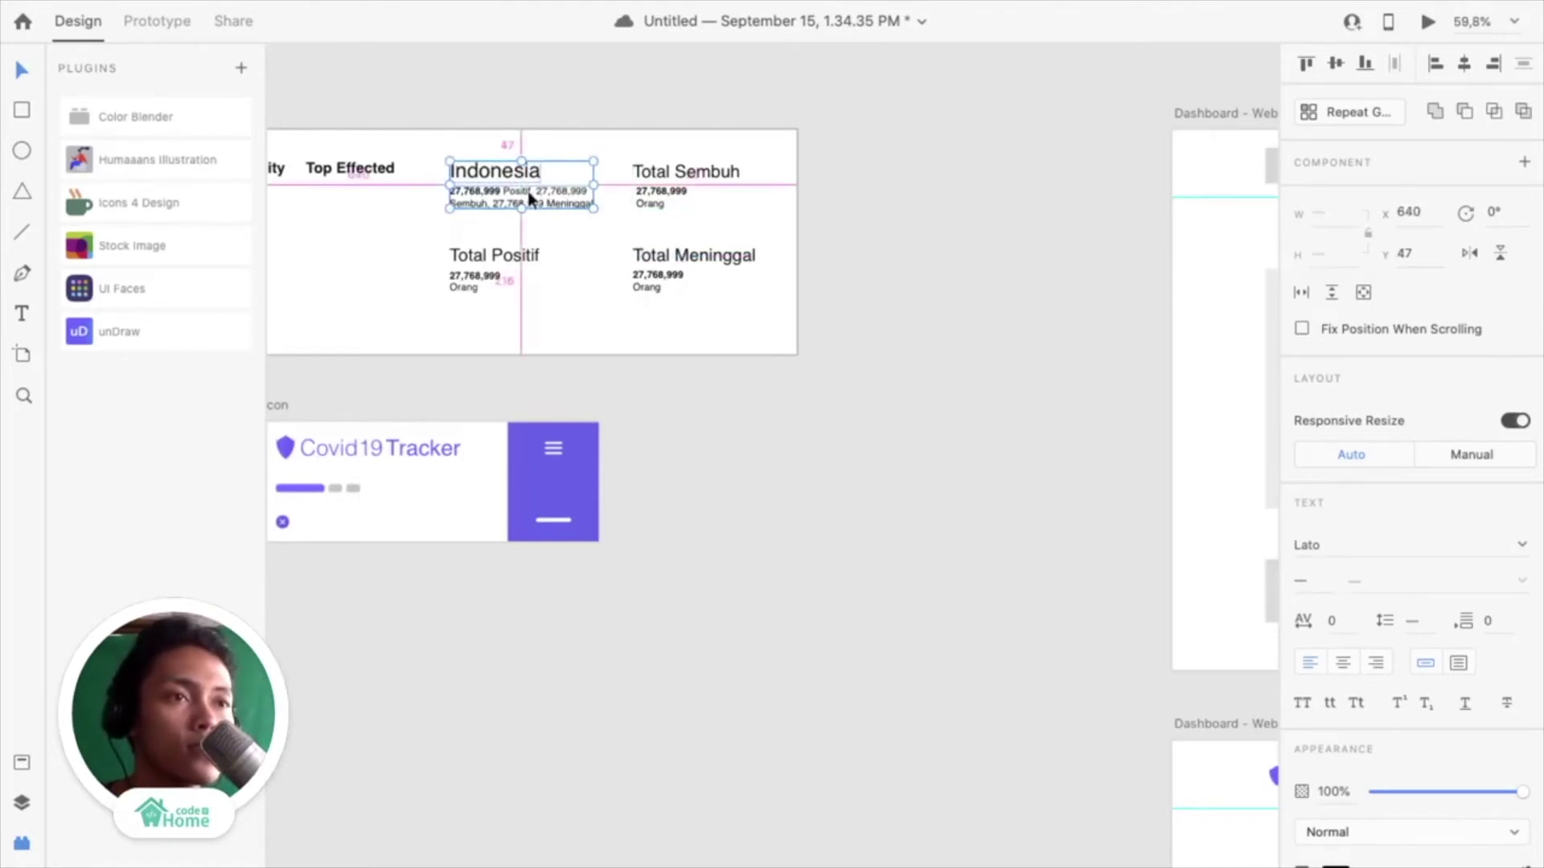
left_click_drag(528, 192, 947, 156)
scroll(947, 156, "down", 5)
scroll(947, 156, "down", 3)
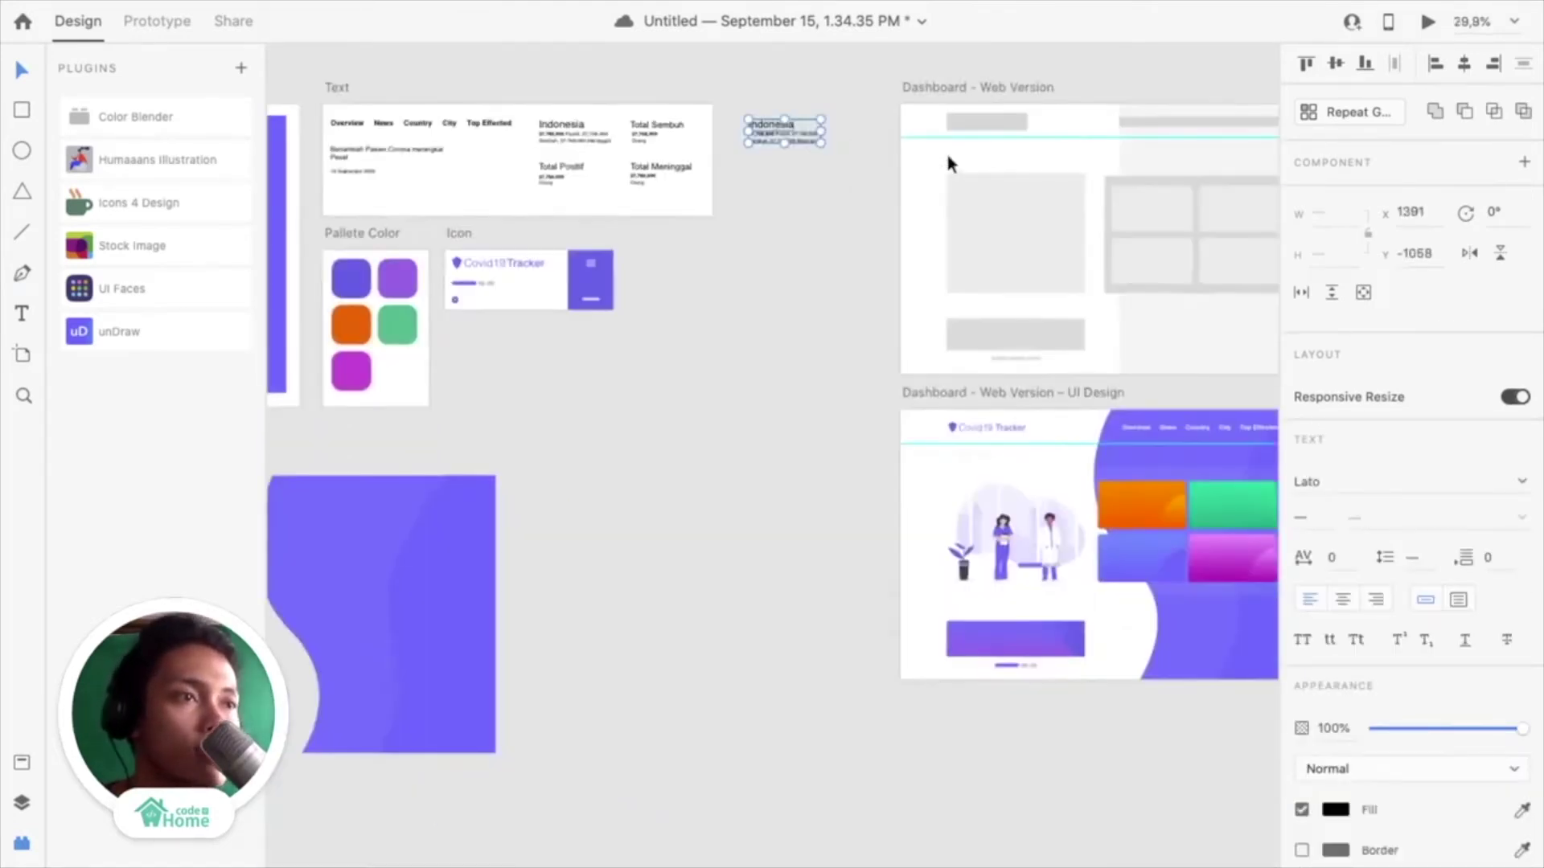
Move the duplicated Indonesia text onto the orange card of the UI Design artboard, at X 606, Y 247
left_click_drag(767, 128, 1126, 495)
scroll(1126, 495, "up", 3)
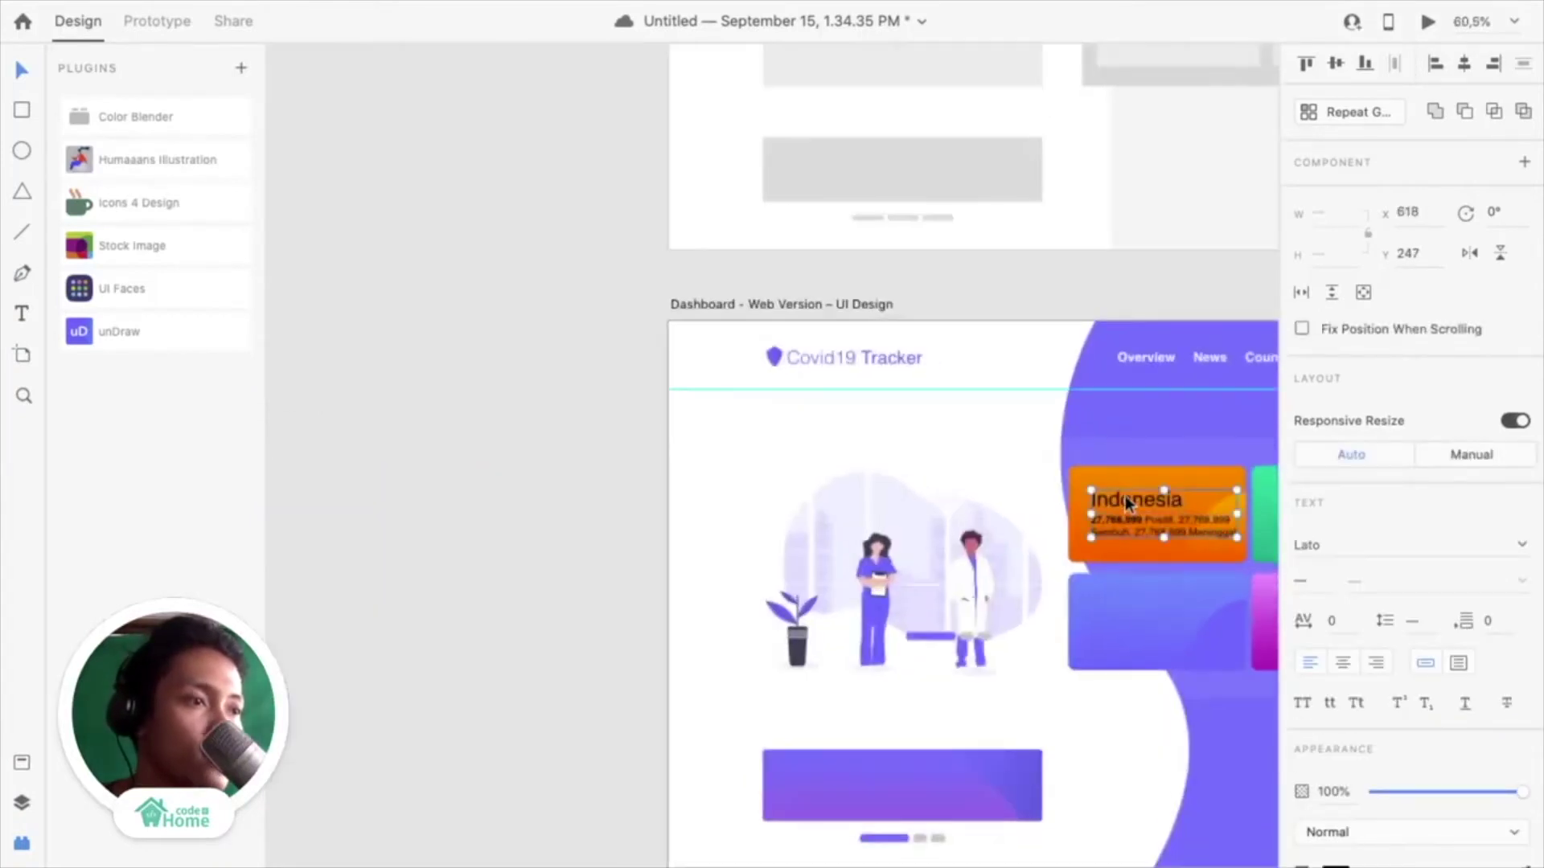
key("shift+Left")
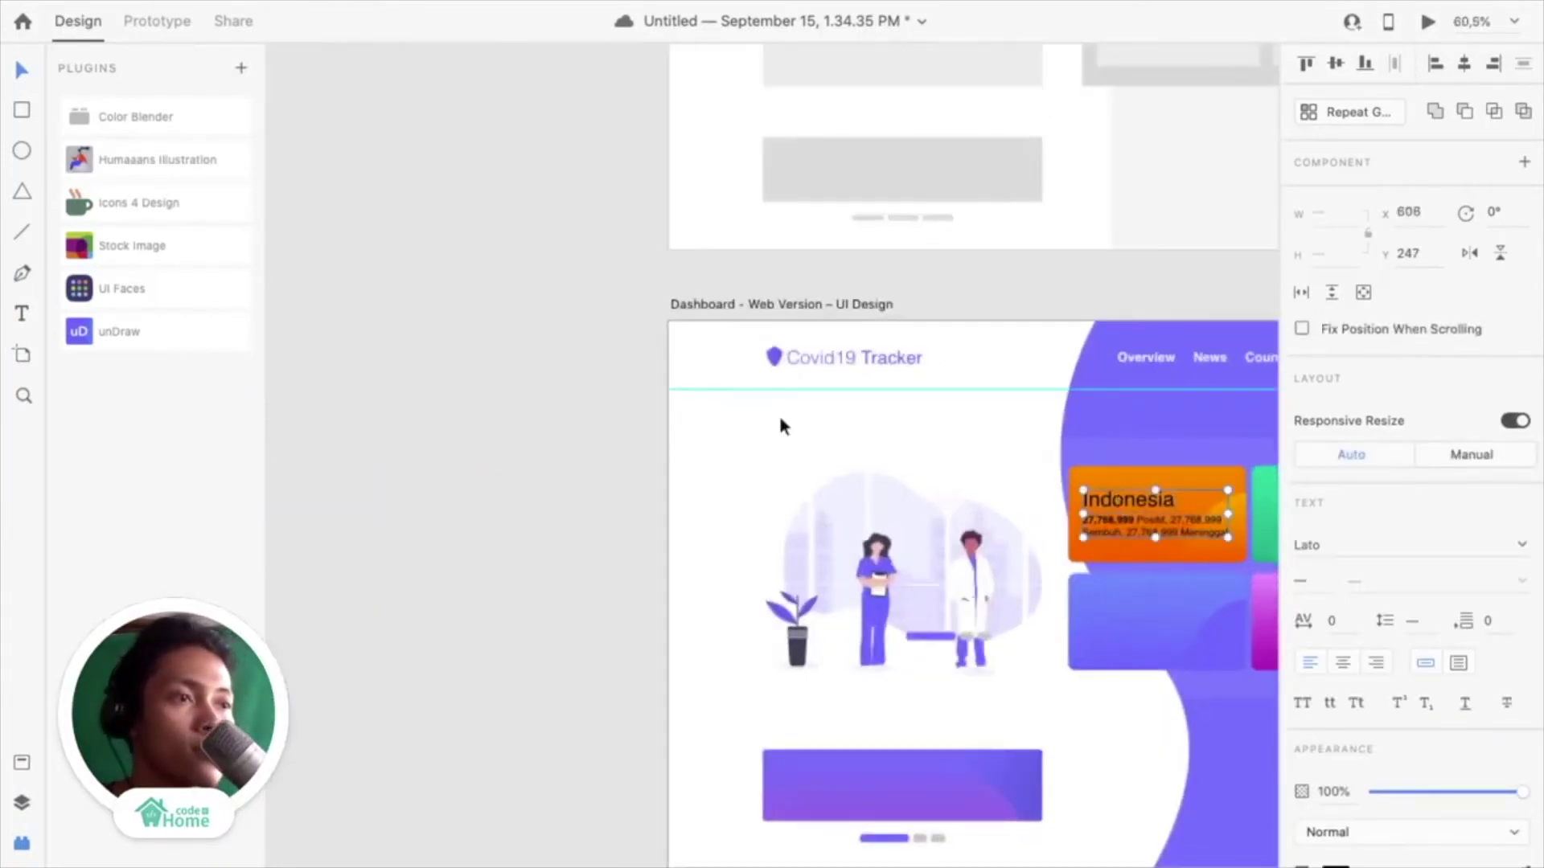
Duplicate the Total Sembuh and Total Meninggal texts with their figures and place them on the green and purple cards
scroll(778, 424, "down", 3)
left_click(678, 197)
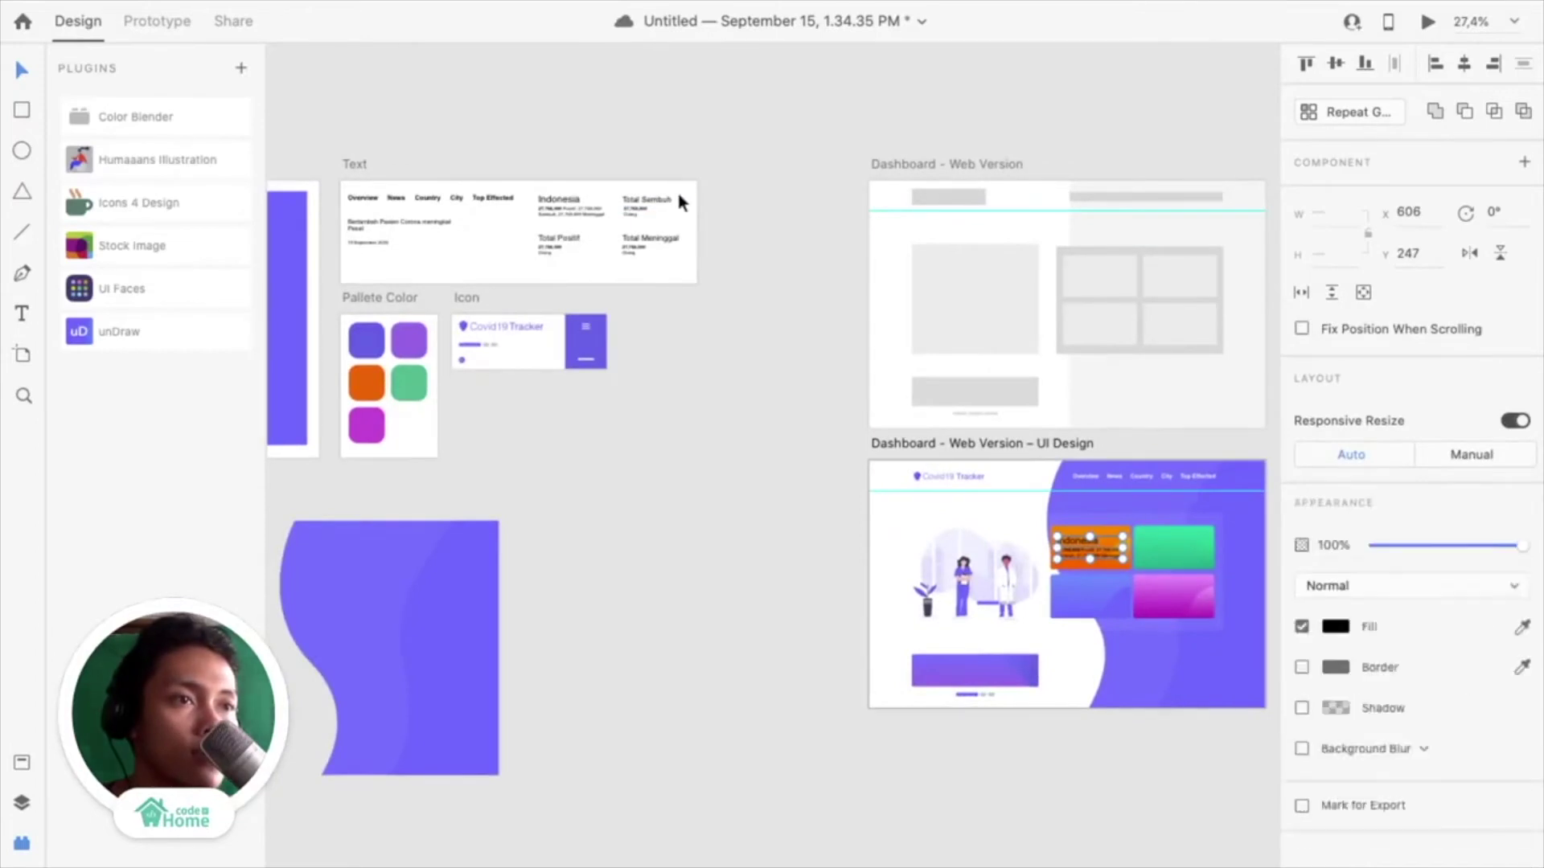
left_click(608, 302)
left_click(626, 248)
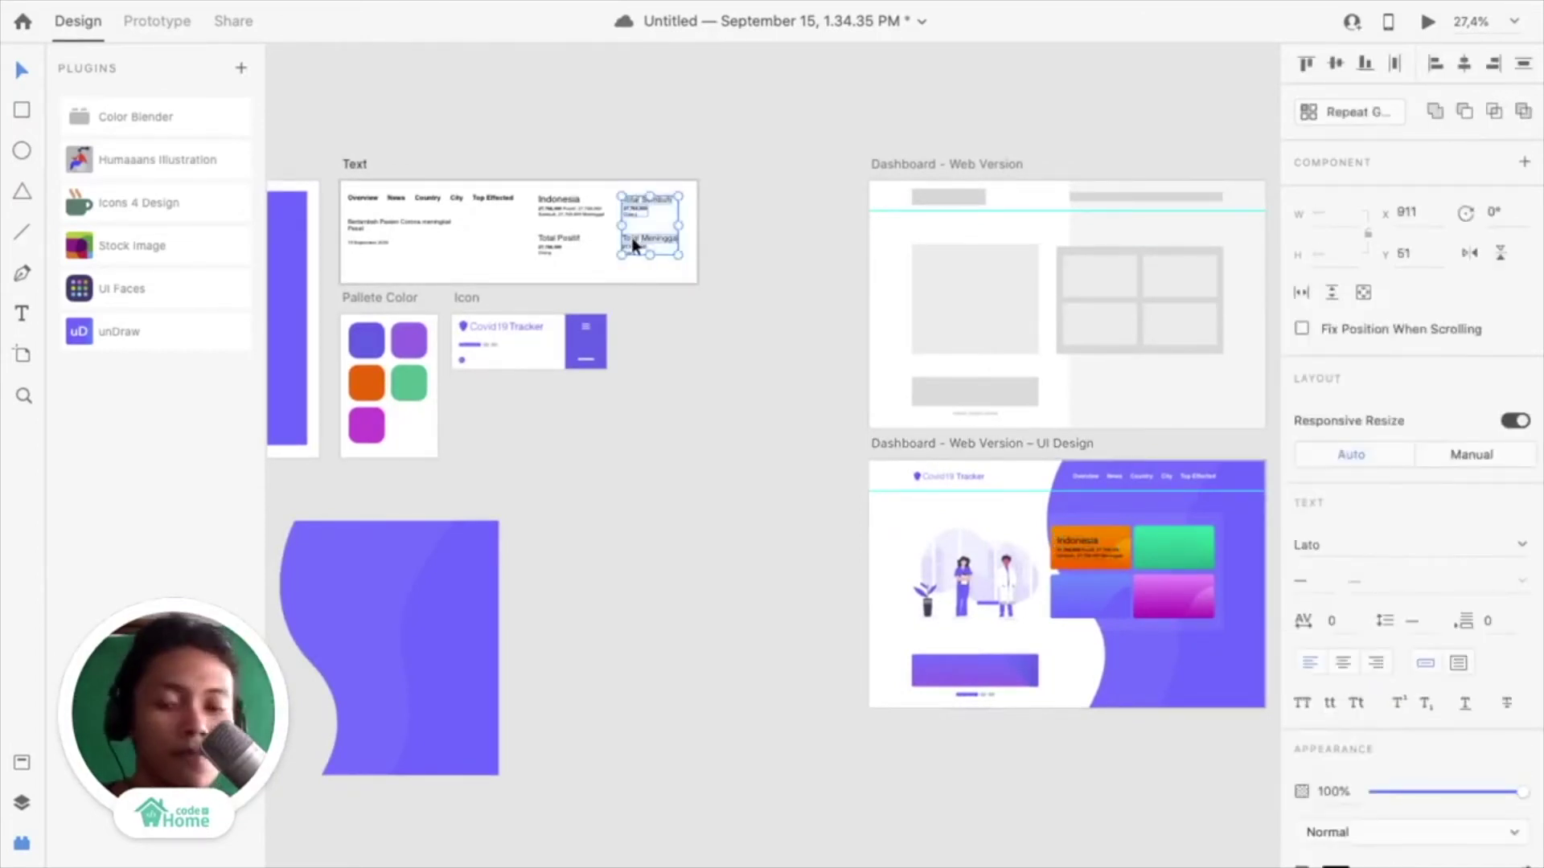
left_click_drag(632, 238, 711, 431)
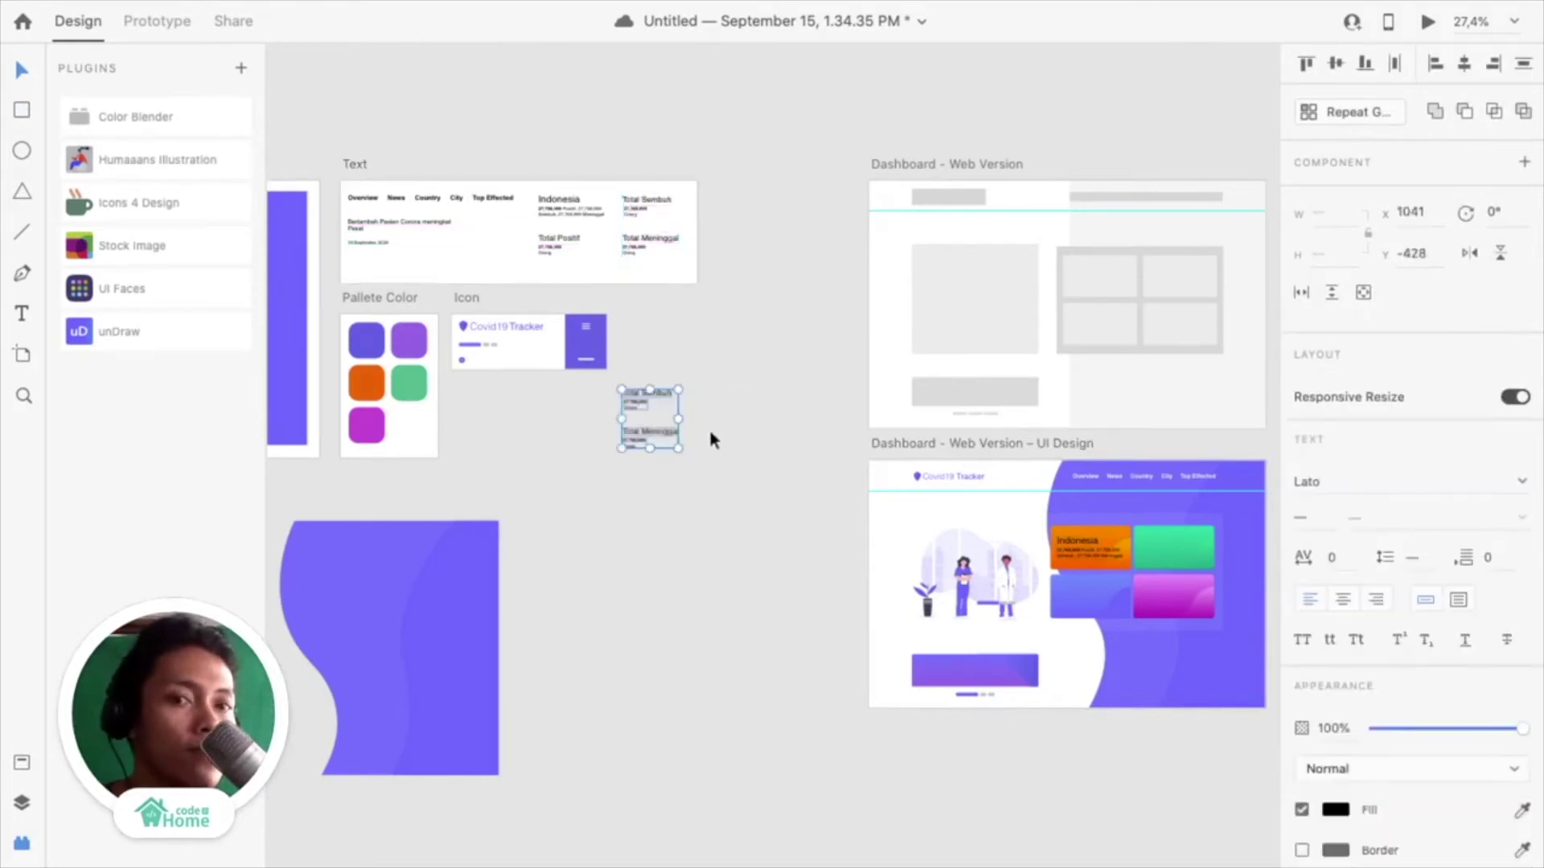
left_click_drag(633, 400, 1152, 547)
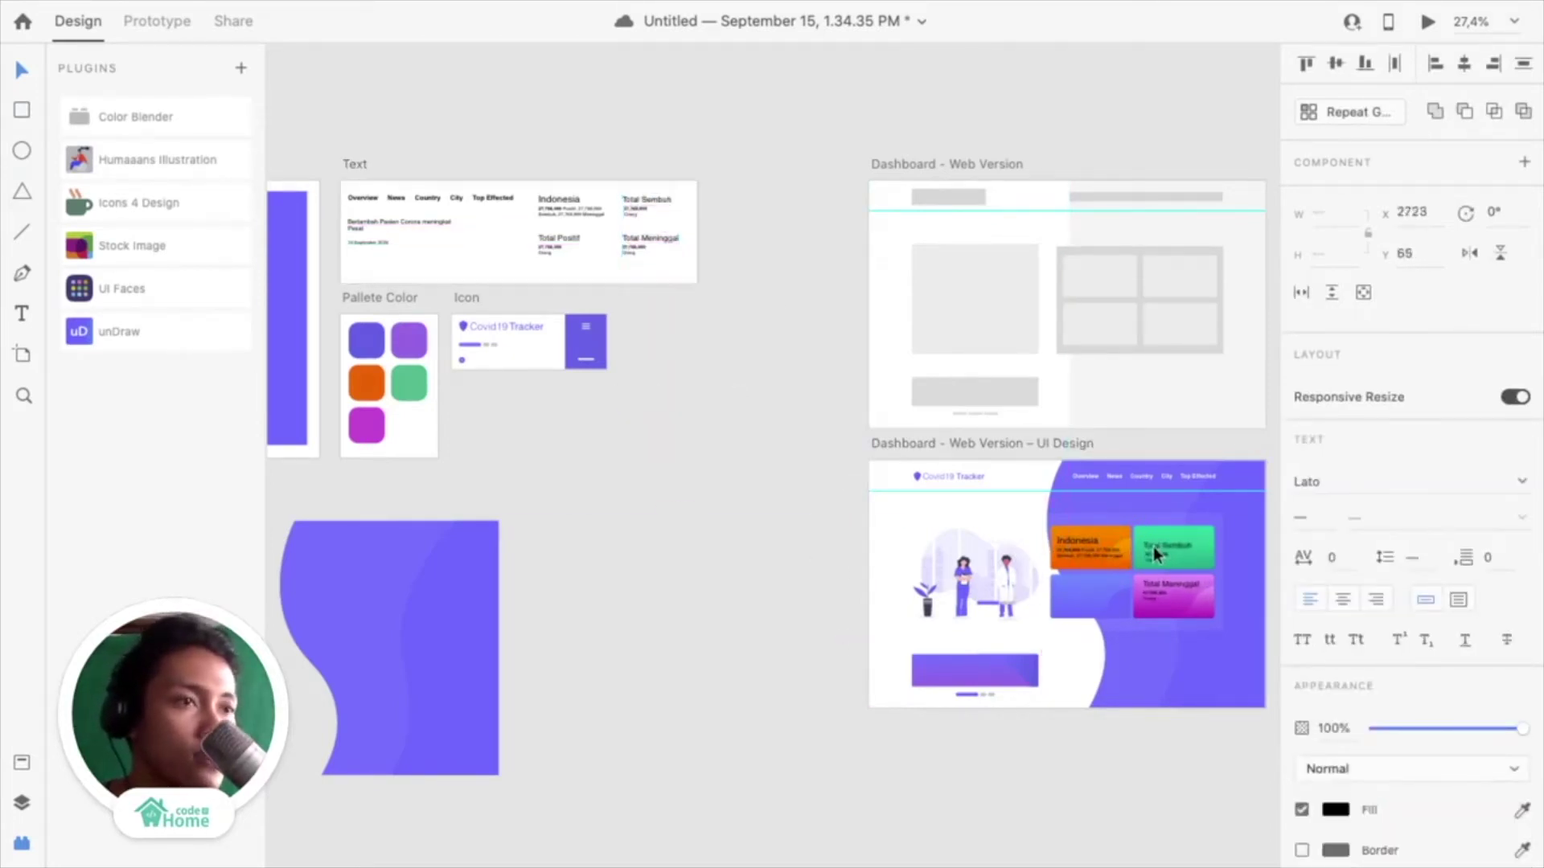
Duplicate the Total Positif heading with its figures and place the copy on the blue card at X 640, Y 400
left_click(558, 240)
scroll(543, 304, "up", 3)
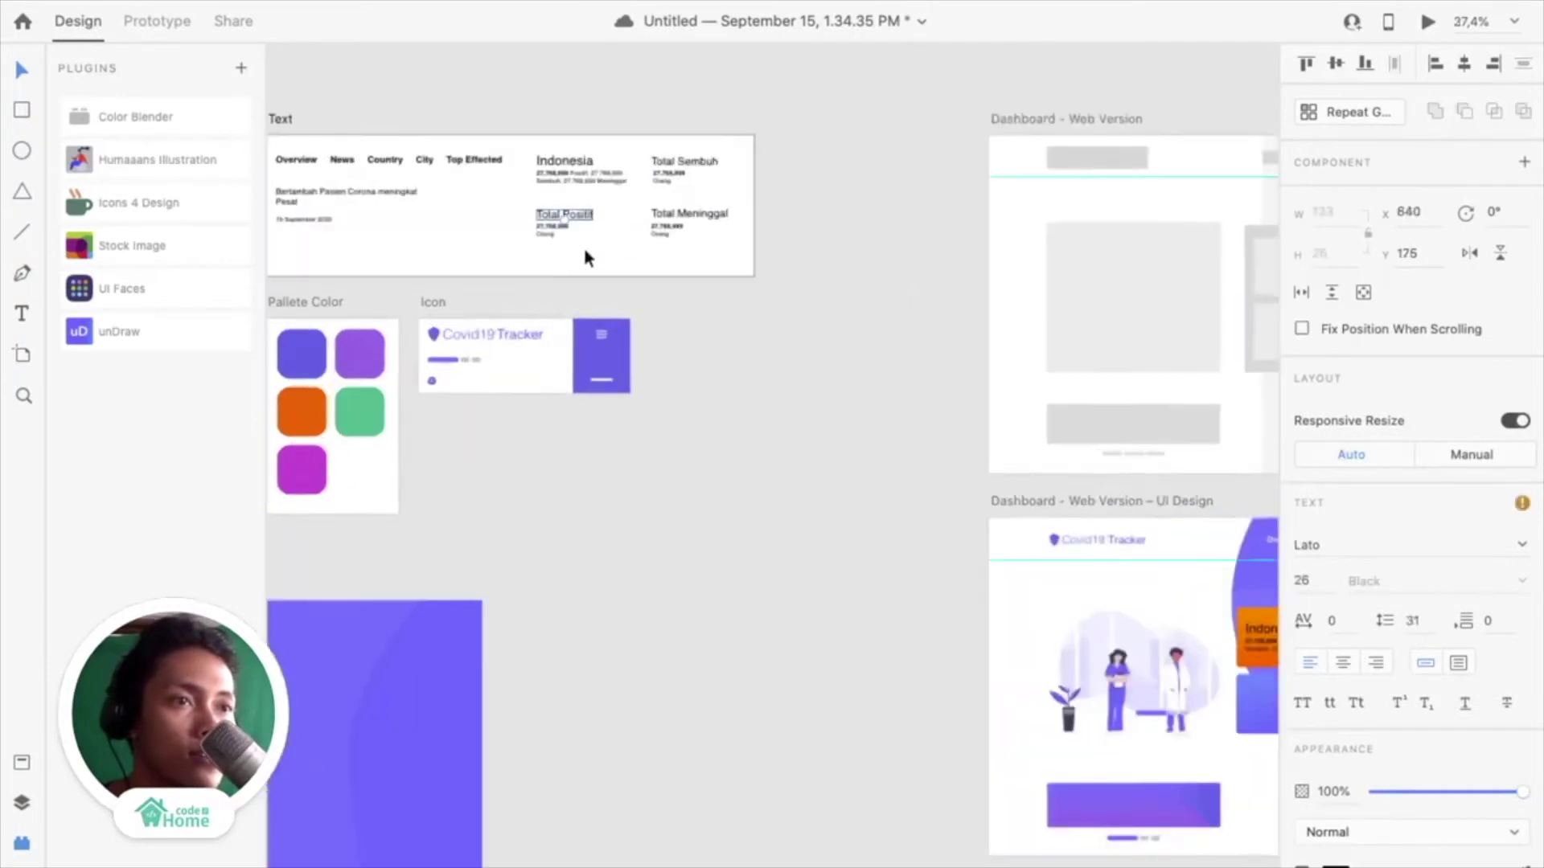
left_click(600, 246)
left_click_drag(513, 204, 1185, 644)
scroll(554, 460, "right", 3)
scroll(554, 460, "down", 2)
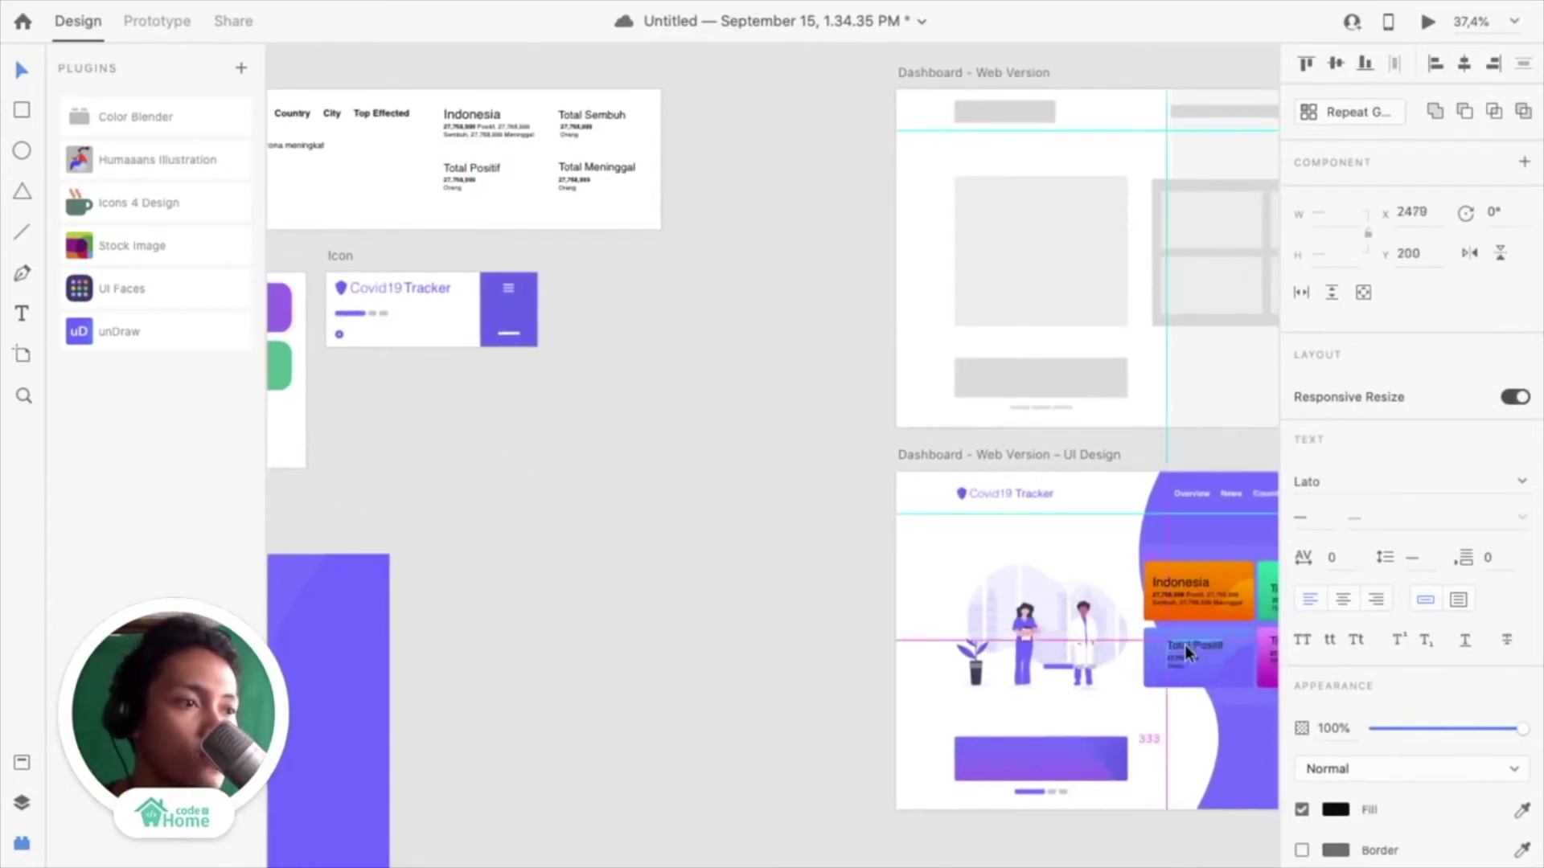
Add a horizontal guide across the upper two cards and align the Indonesia and Total Sembuh headings to it at Y 242
scroll(1184, 644, "up", 5)
scroll(1184, 645, "right", 5)
scroll(1184, 645, "down", 1)
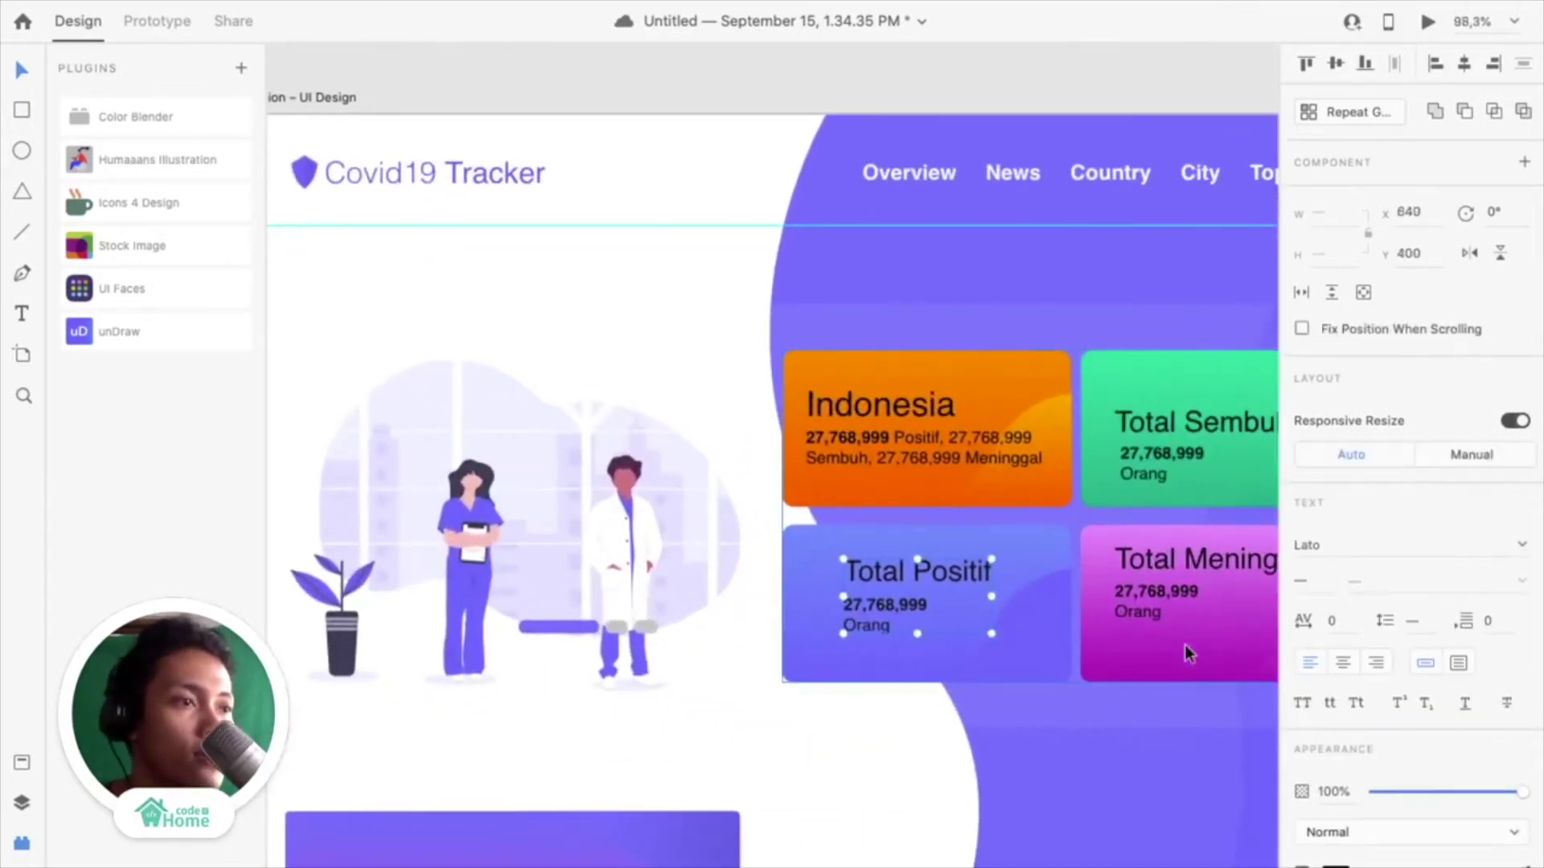
left_click(989, 447)
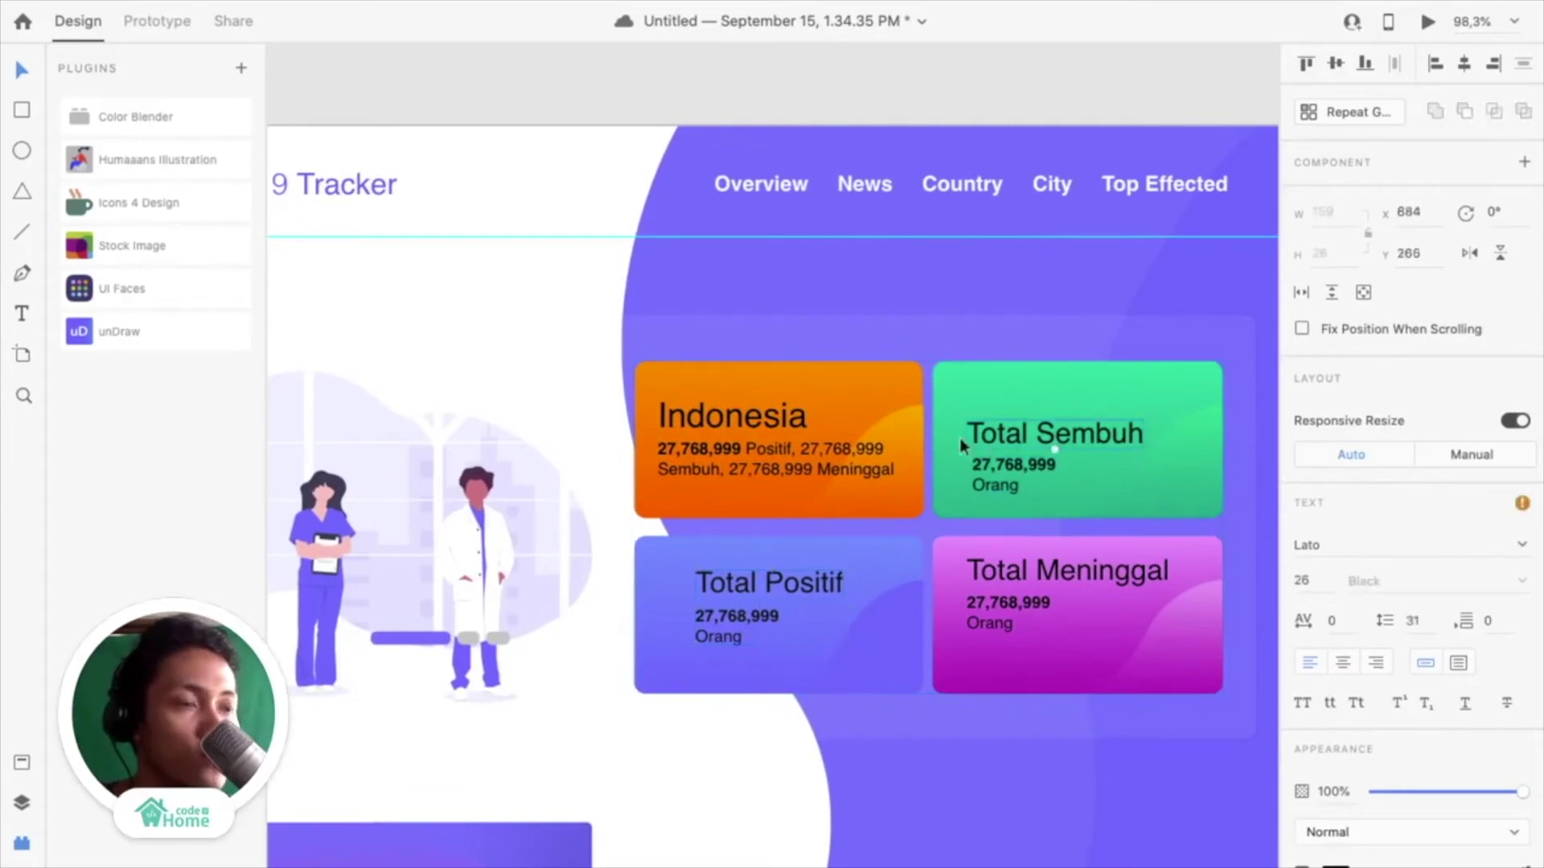
left_click(772, 425)
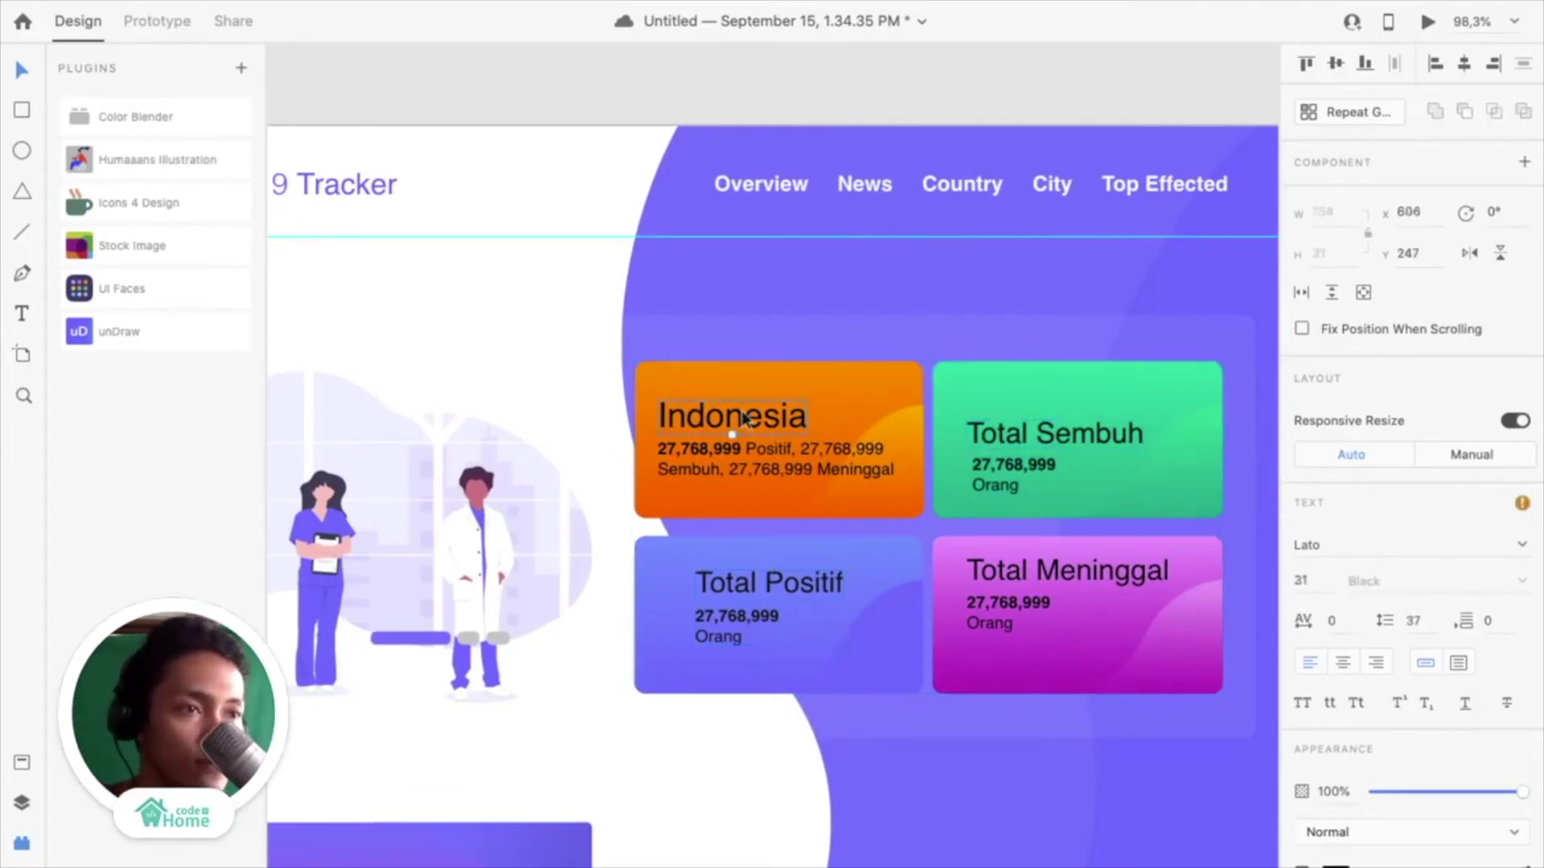
left_click_drag(589, 116, 599, 394)
left_click(706, 438)
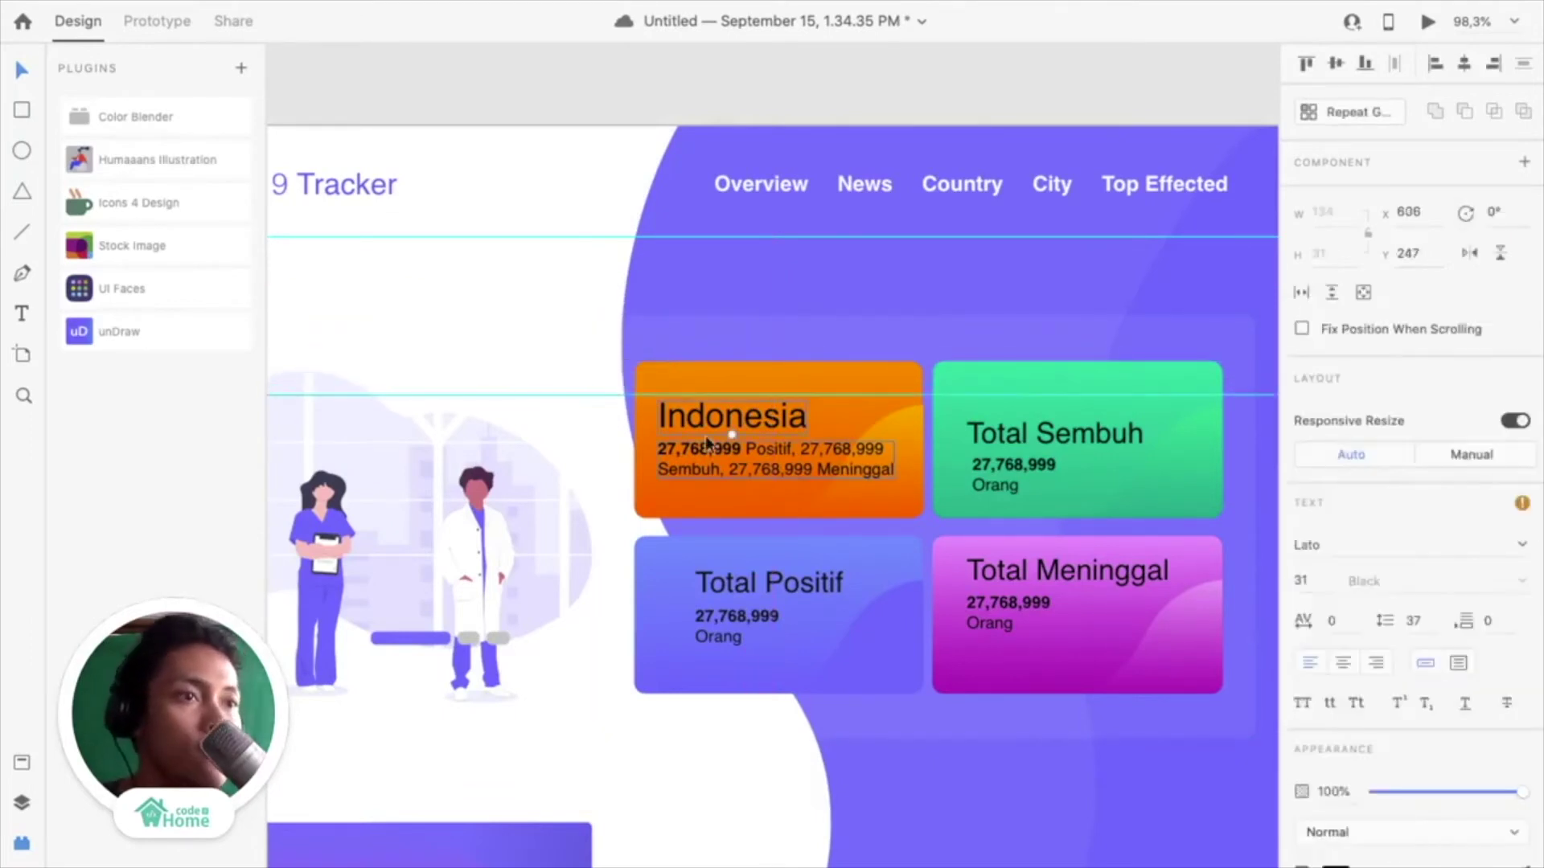
left_click_drag(708, 418, 708, 413)
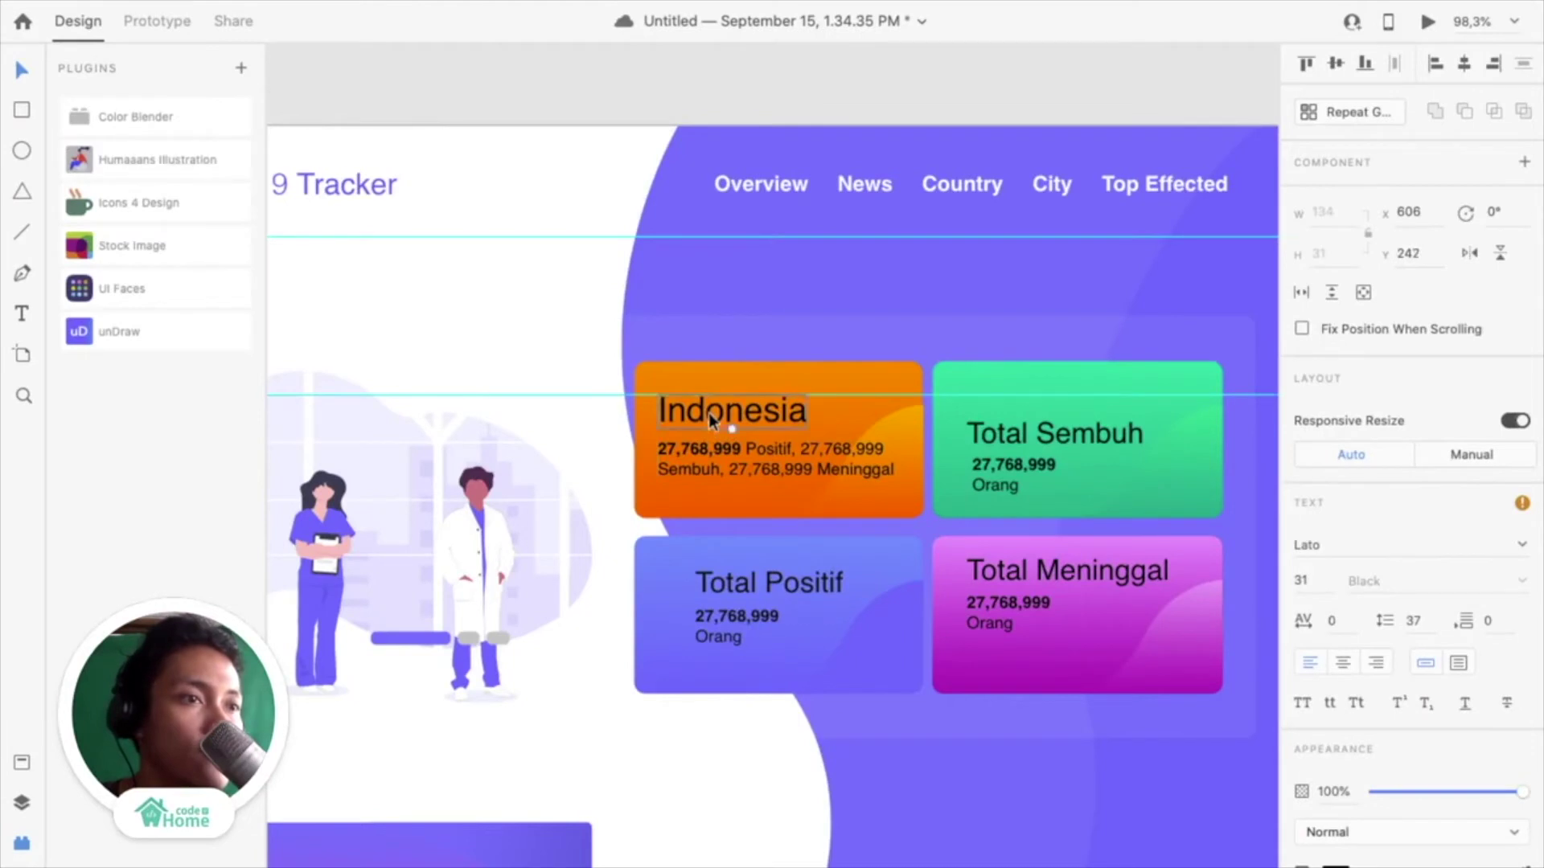
left_click(1004, 441)
left_click_drag(1004, 441, 1001, 411)
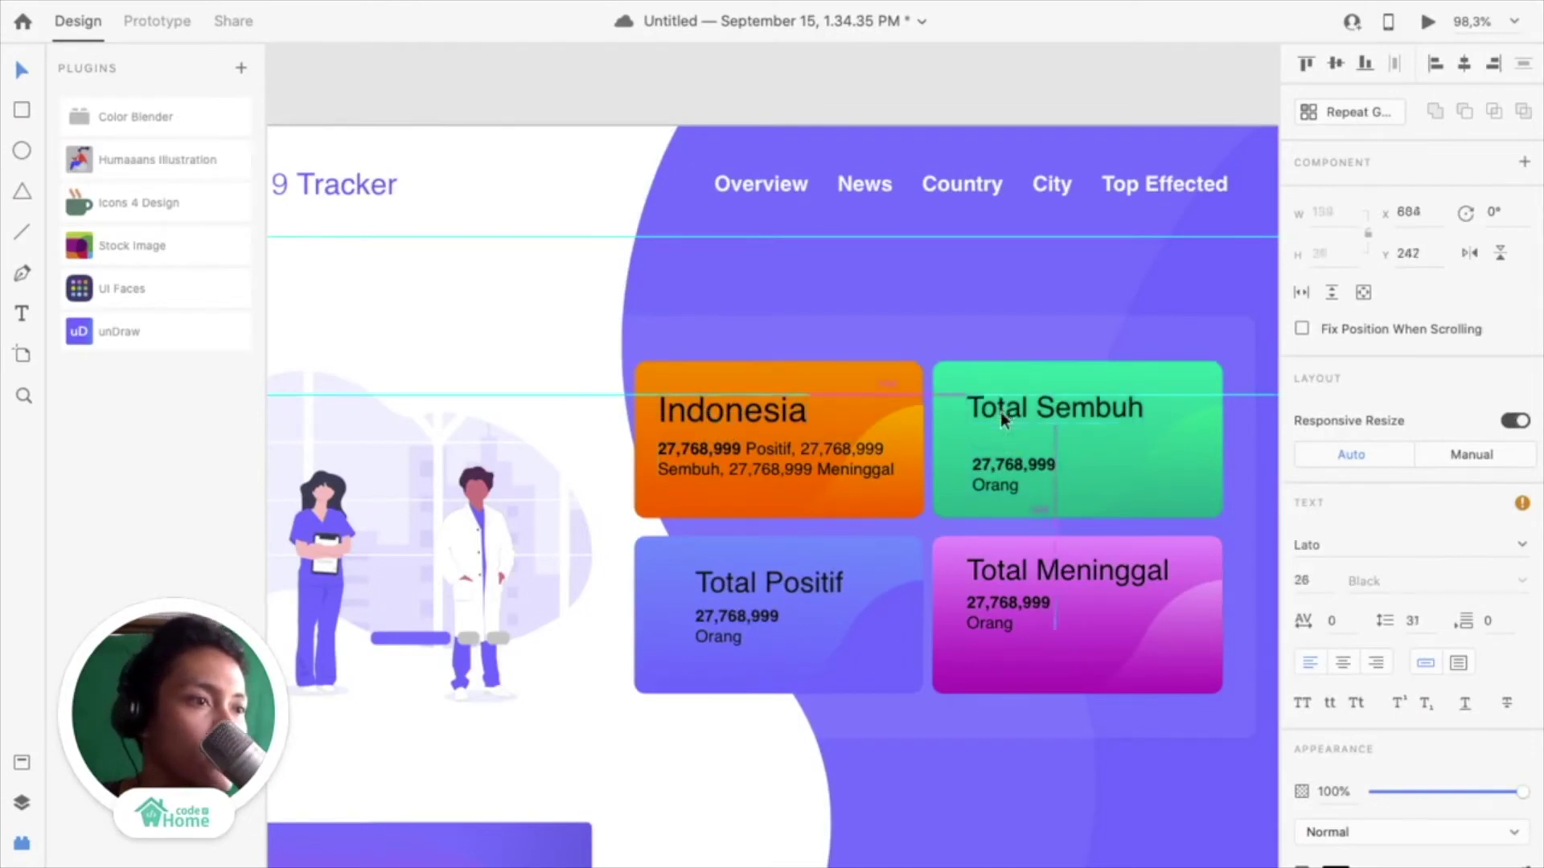
Move the Indonesia figures up to Y 280 and raise the Total Sembuh figures level with them beneath their heading
left_click(734, 467)
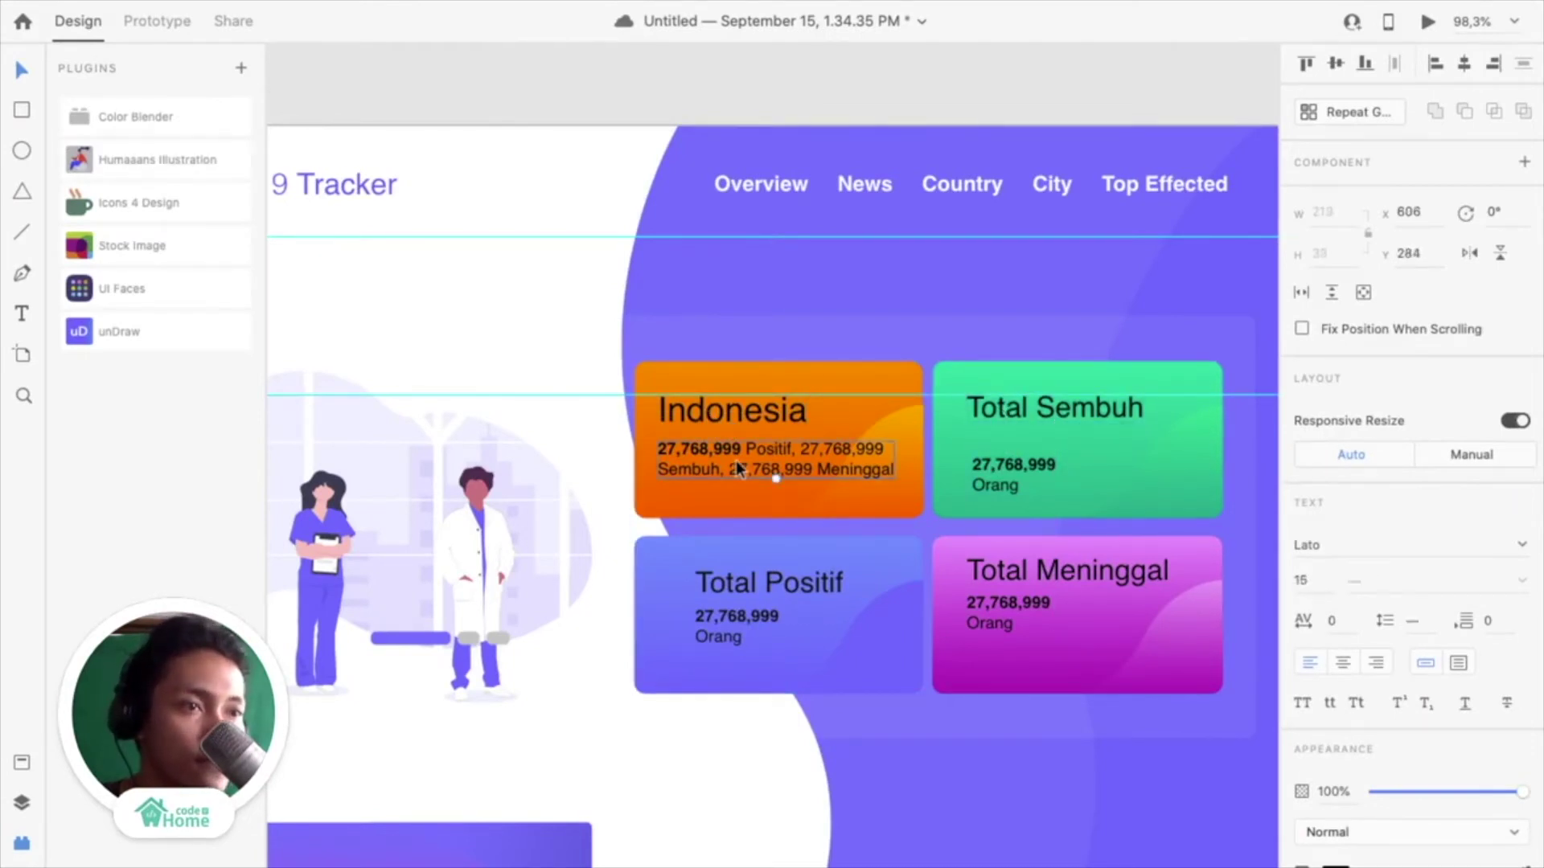
left_click_drag(737, 468, 735, 456)
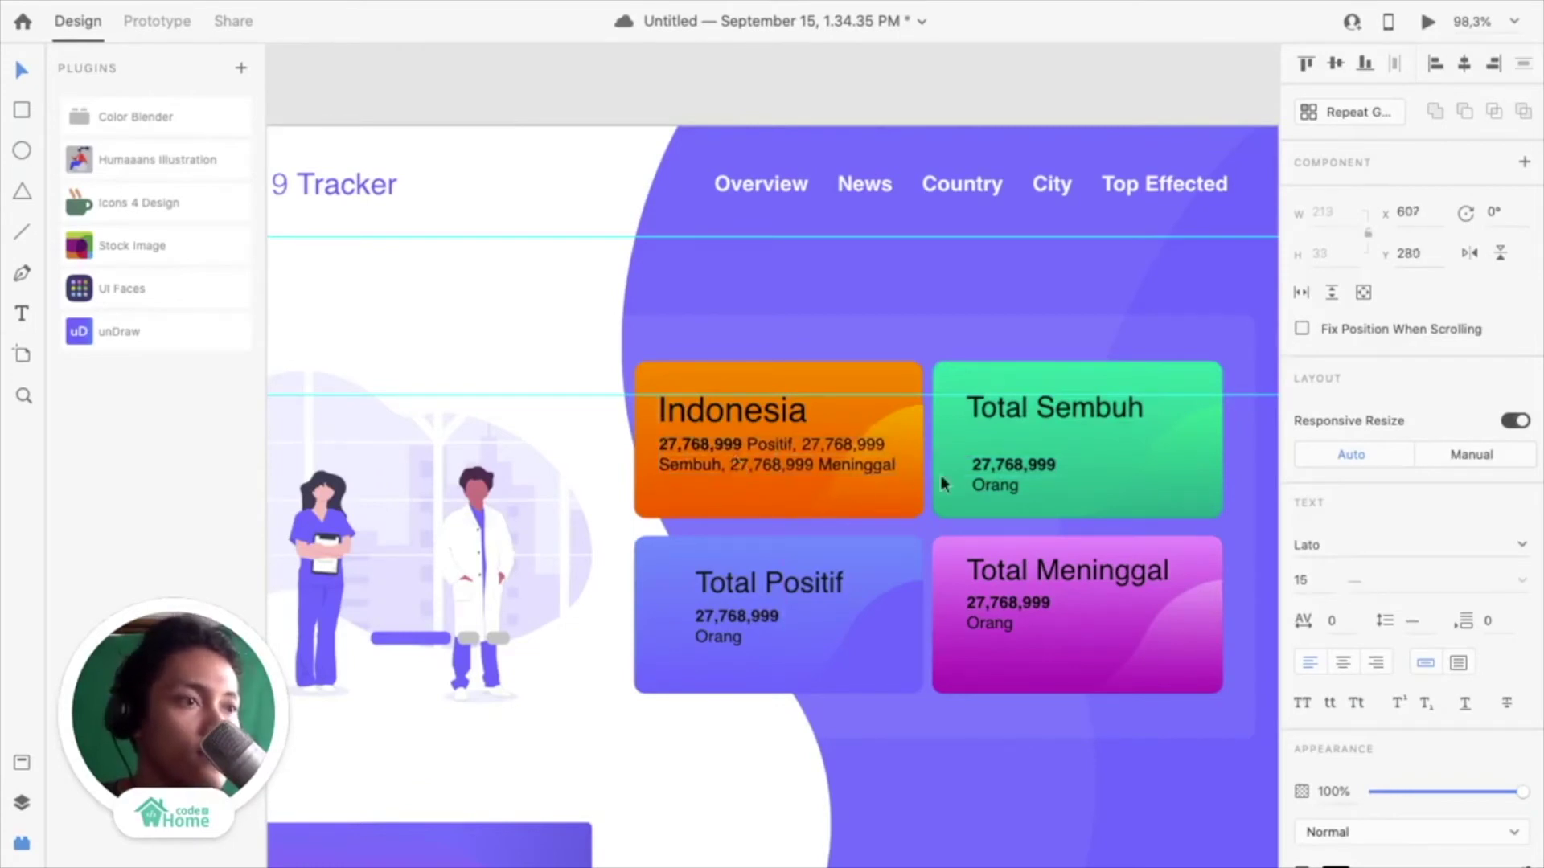
left_click_drag(1002, 462, 1000, 437)
double_click(1013, 412)
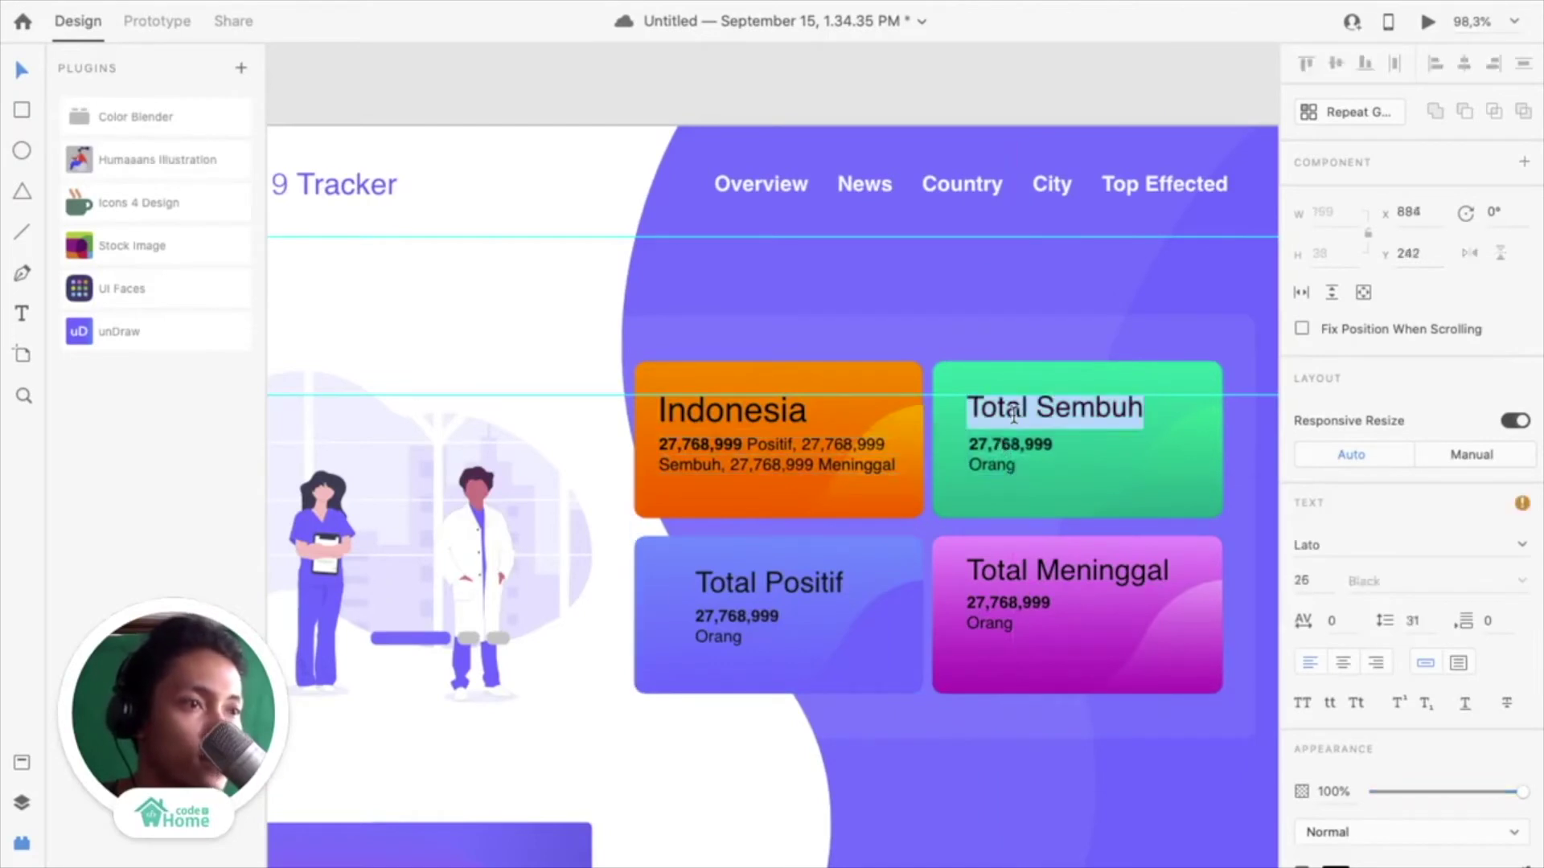
key("Escape")
Add a horizontal guide across the lower two cards and move the Total Positif heading with its figures to Y 401
left_click_drag(595, 122, 609, 571)
left_click(749, 597)
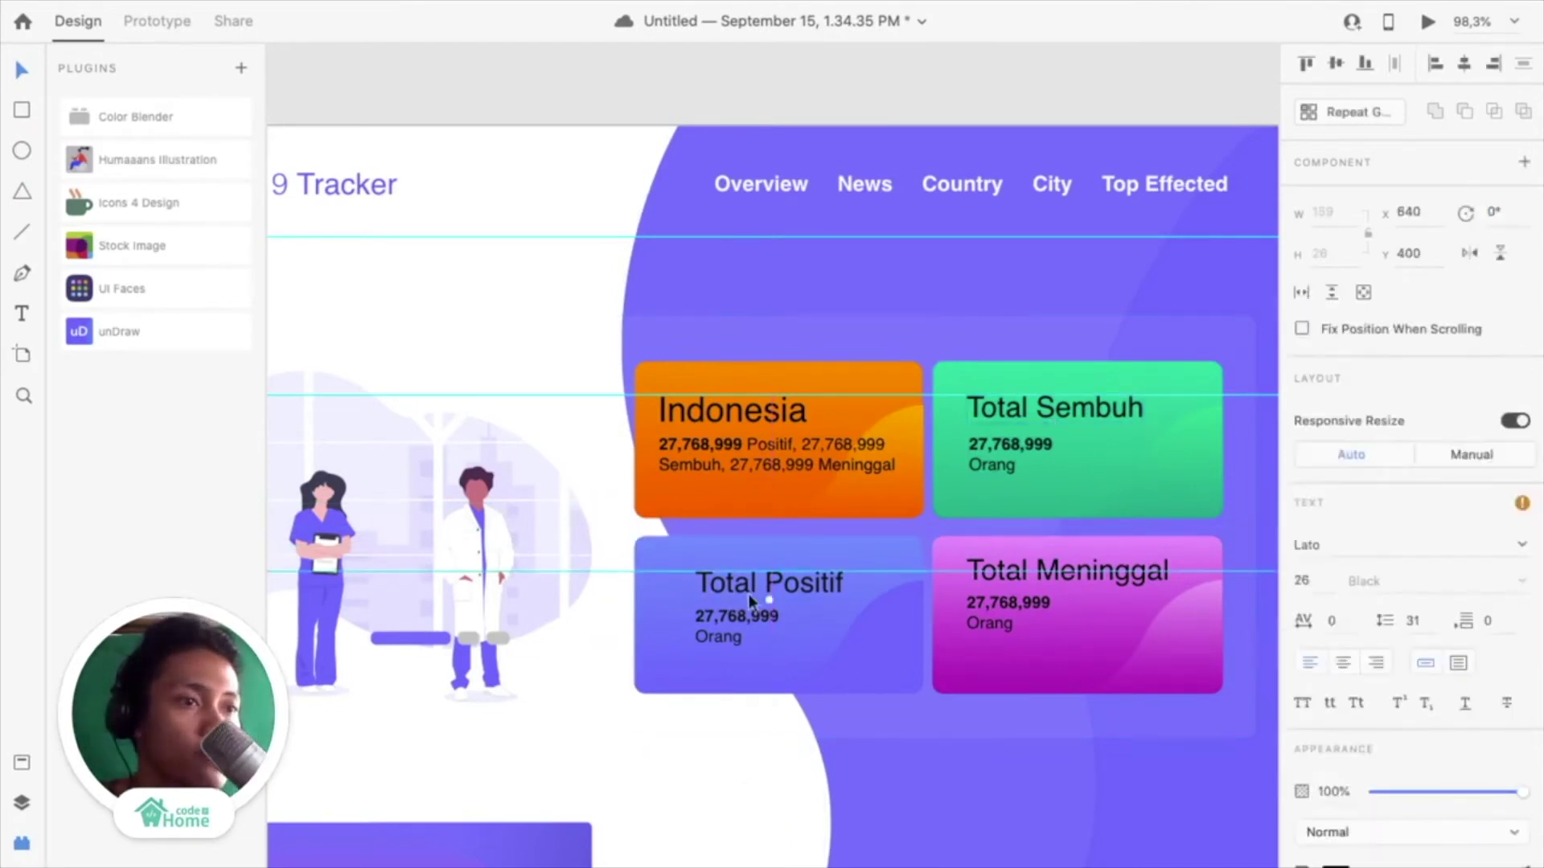
left_click(747, 615, "shift")
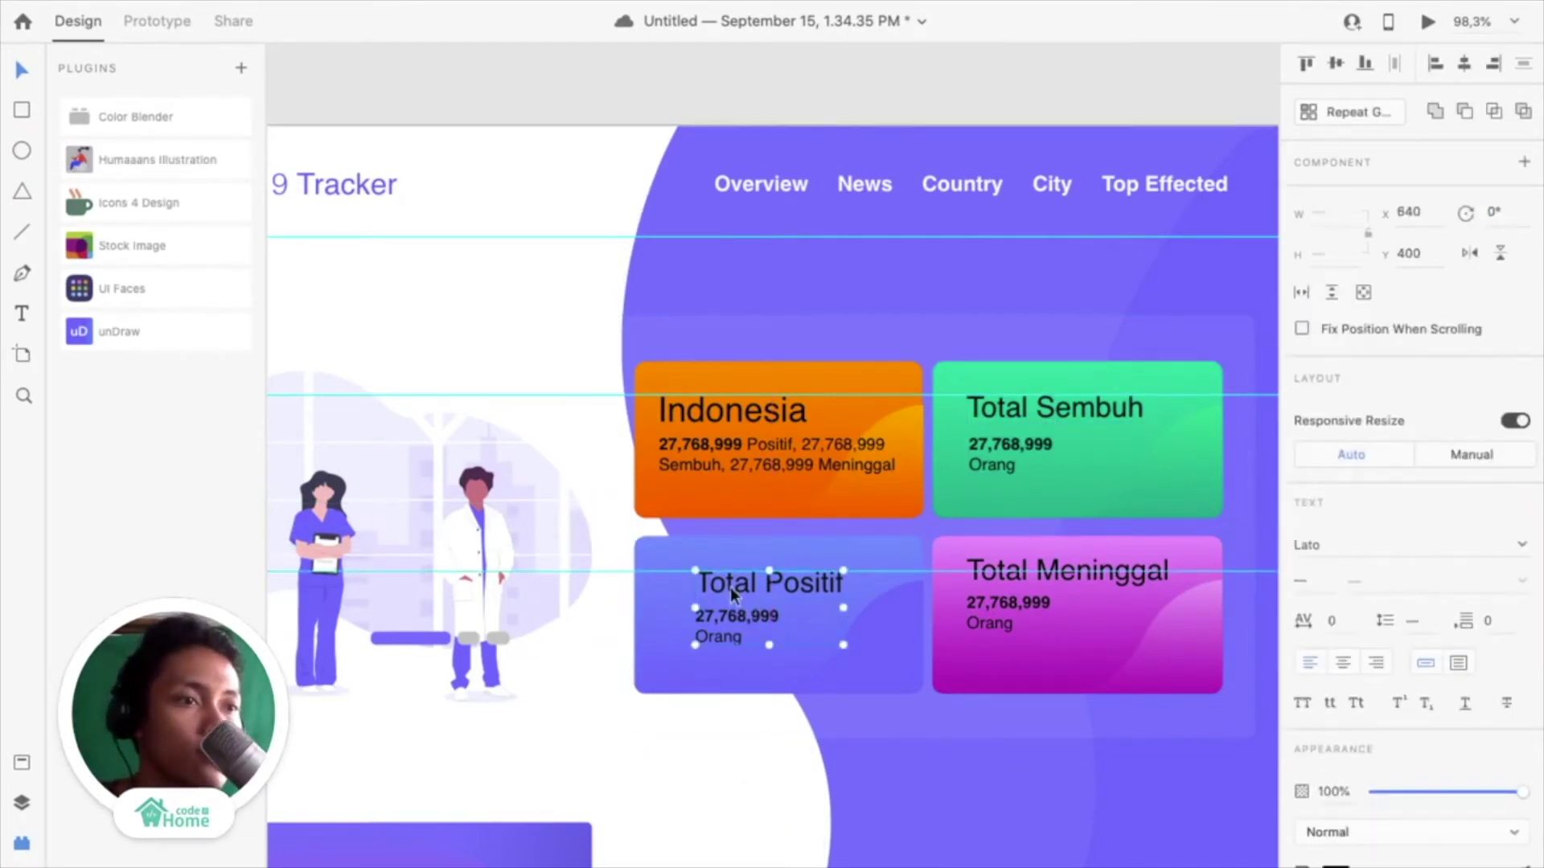
left_click_drag(730, 587, 730, 591)
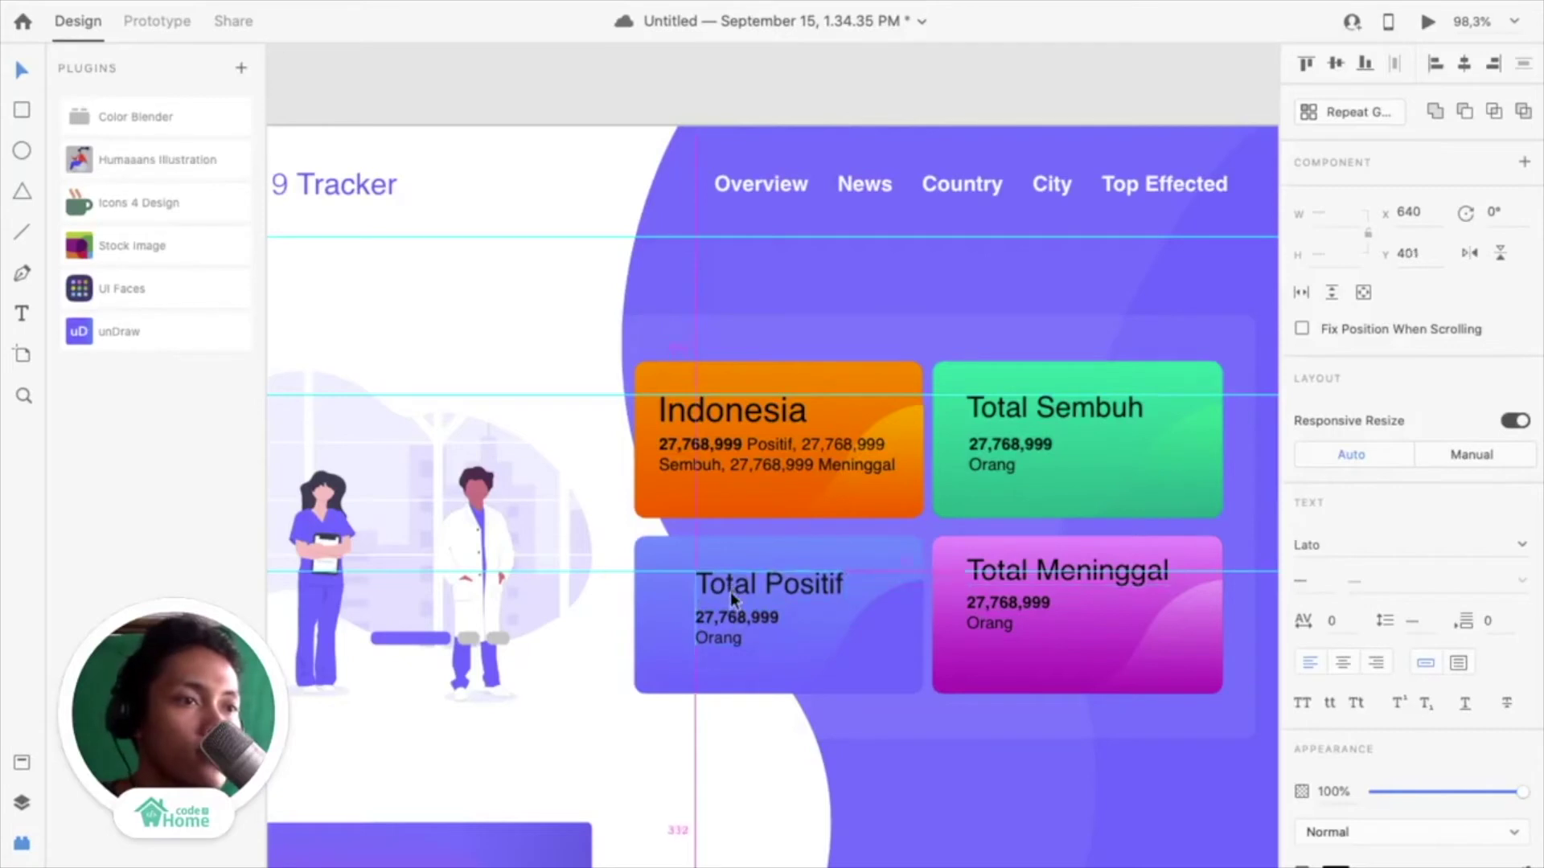
Add a vertical guide at the Indonesia text's left edge and align the Total Positif heading and figures to it at X 606
left_click(714, 682)
scroll(719, 655, "down", 5)
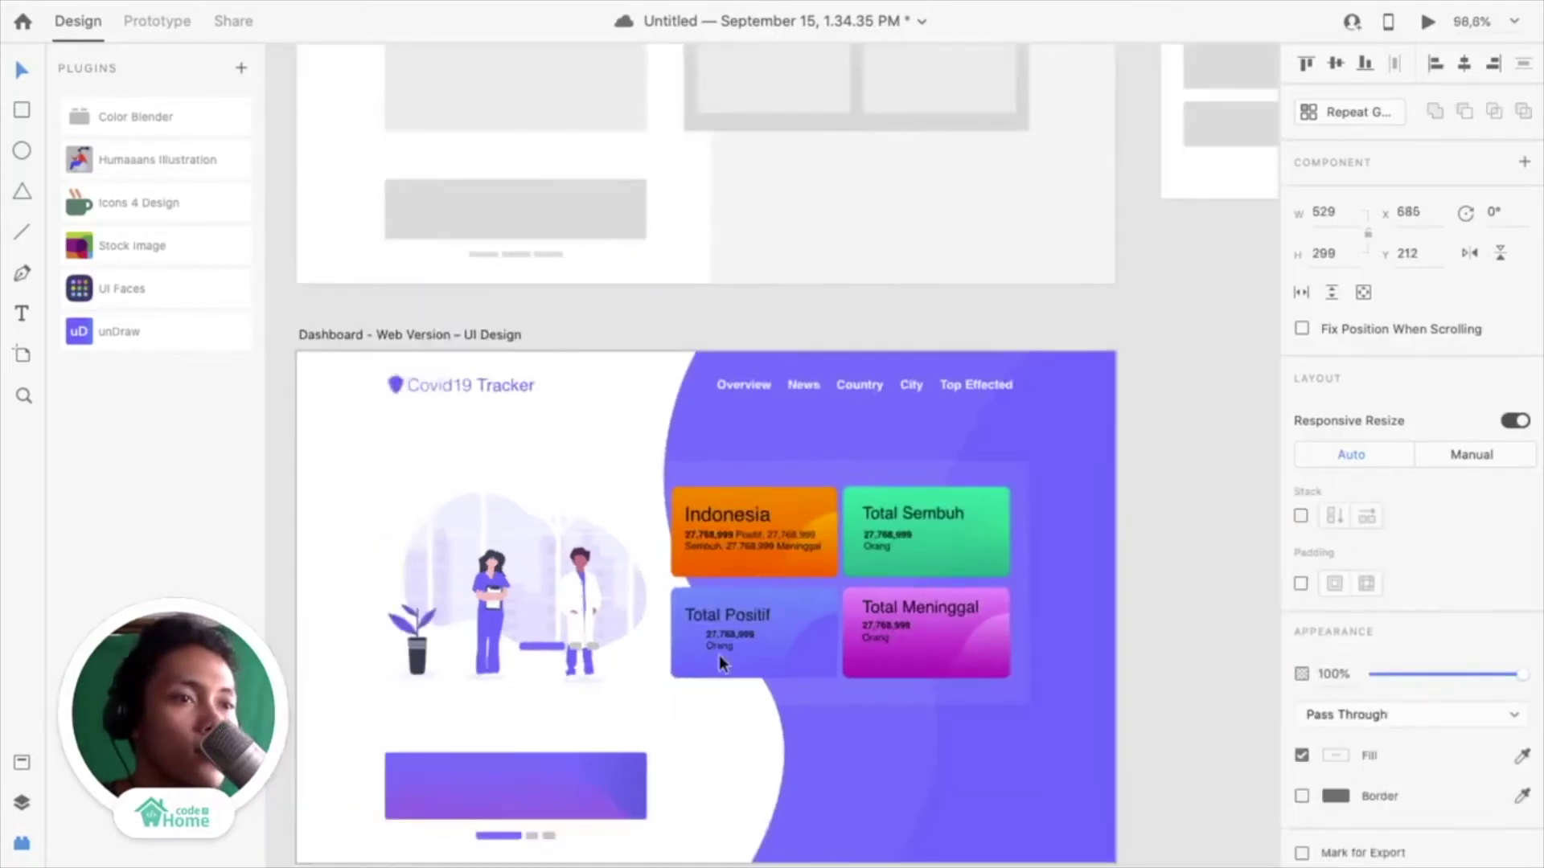
scroll(718, 655, "up", 3)
scroll(698, 601, "left", 5)
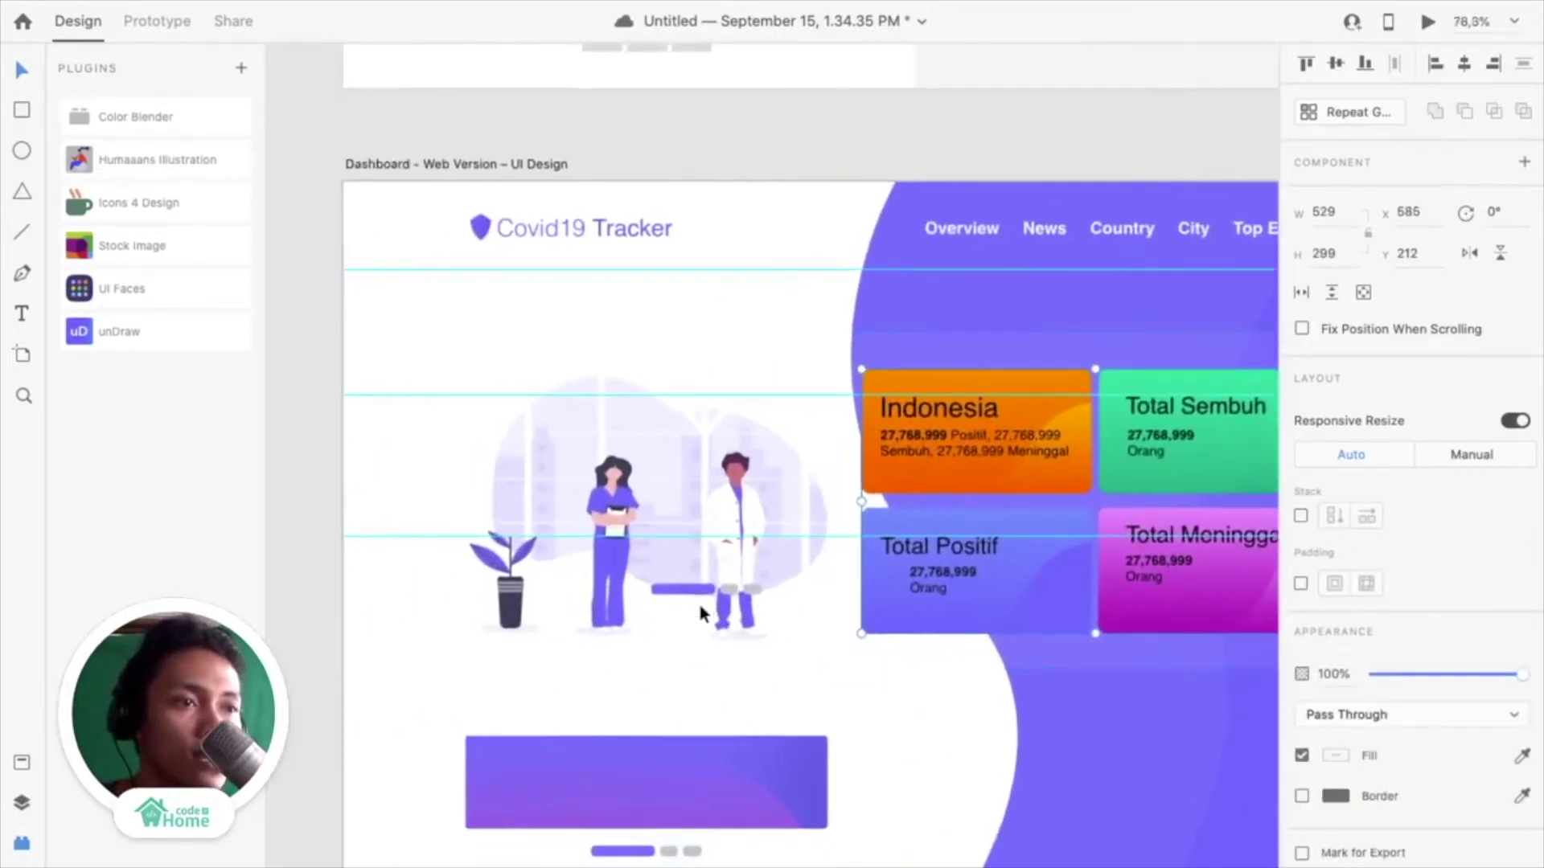
left_click_drag(337, 444, 877, 540)
left_click(948, 583)
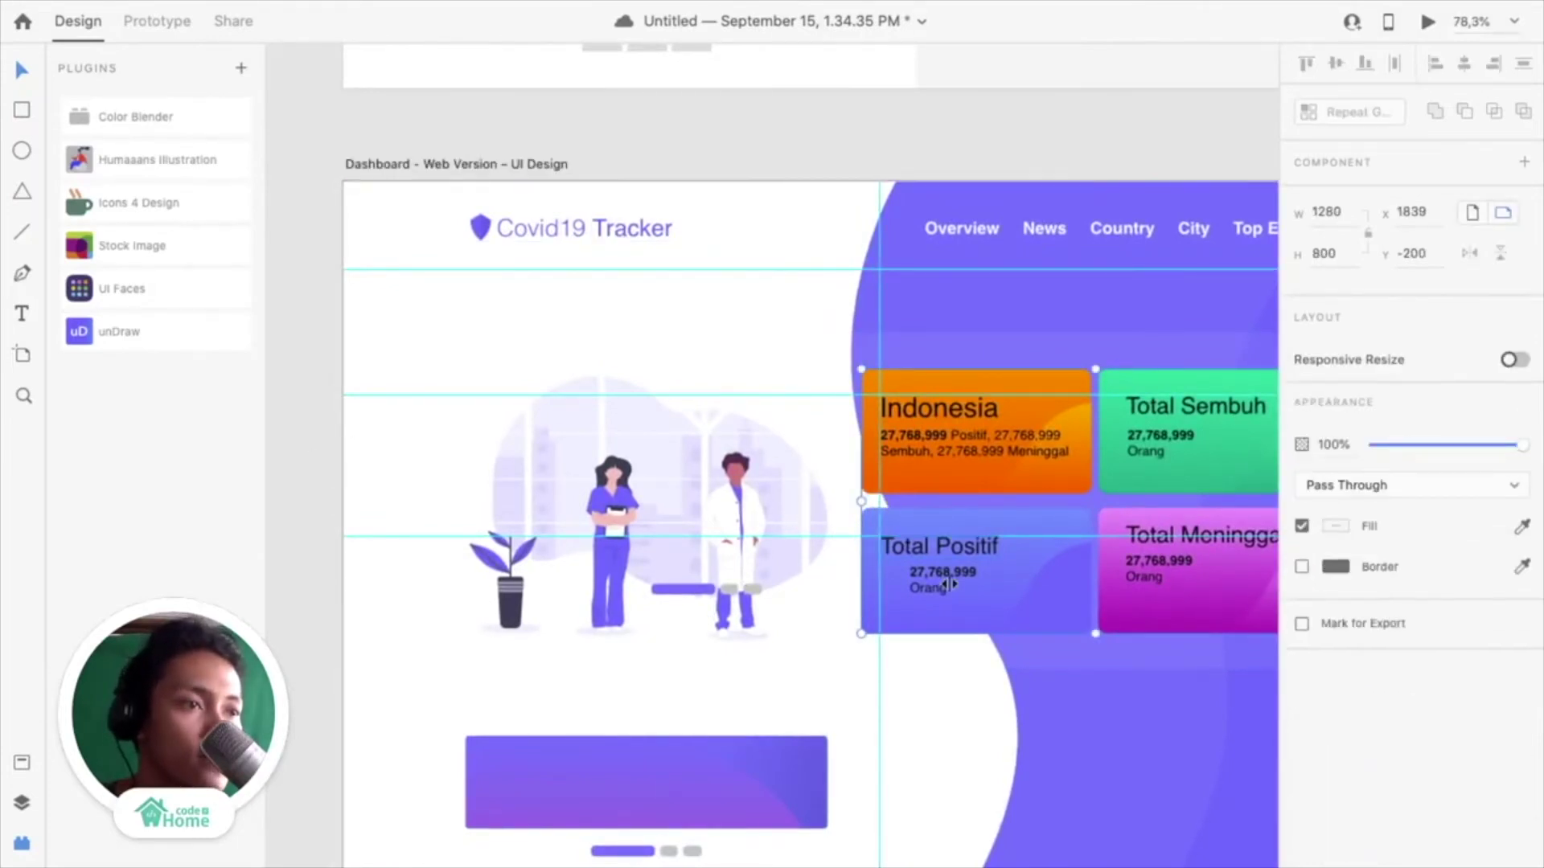
scroll(949, 584, "up", 5)
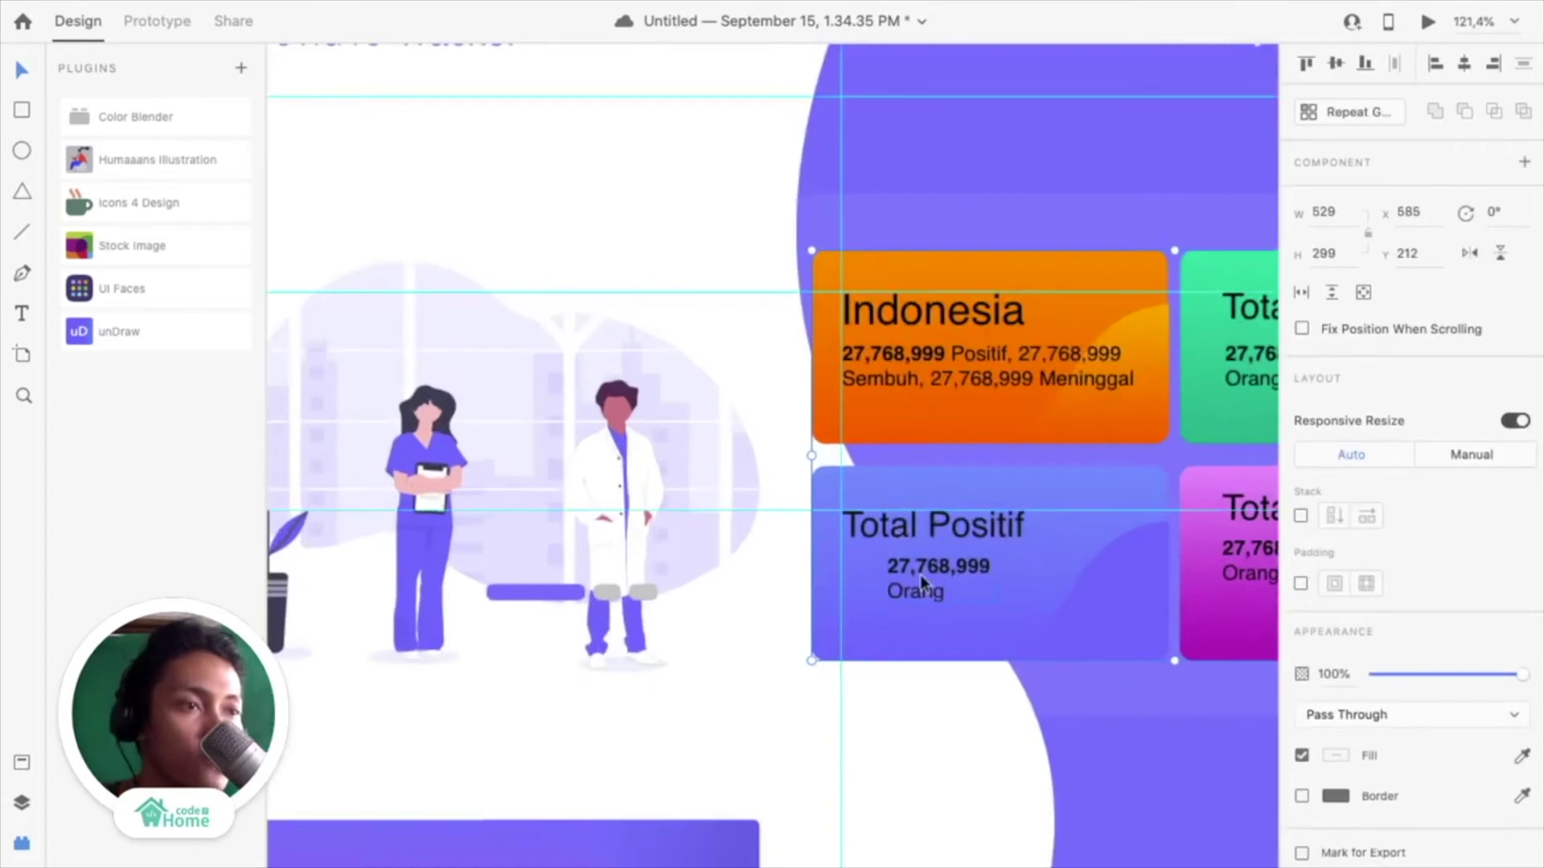
double_click(920, 566)
double_click(919, 566)
left_click(951, 632)
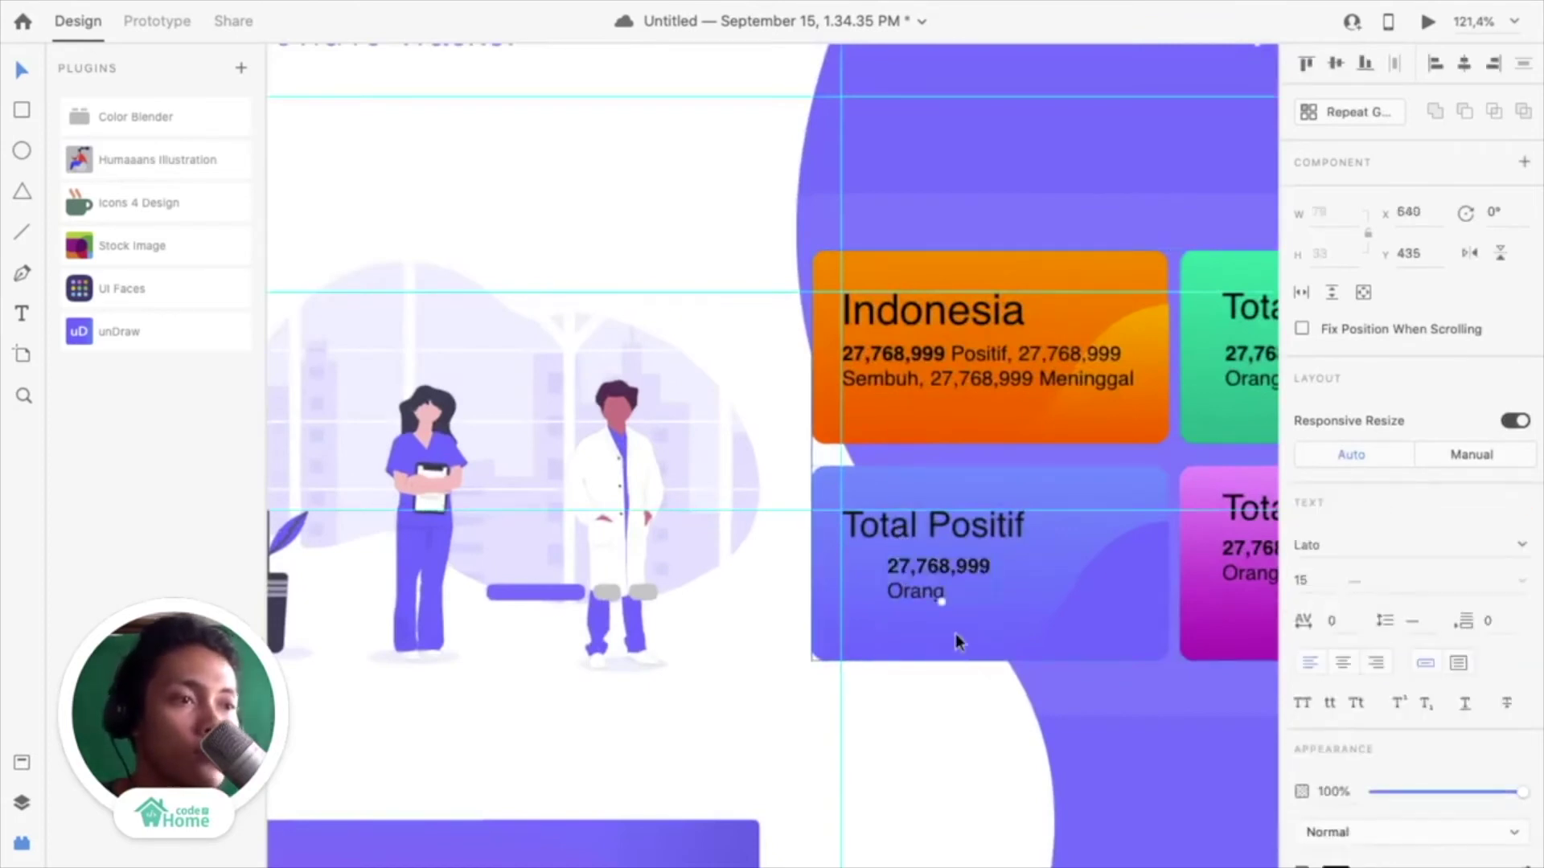
left_click(952, 693)
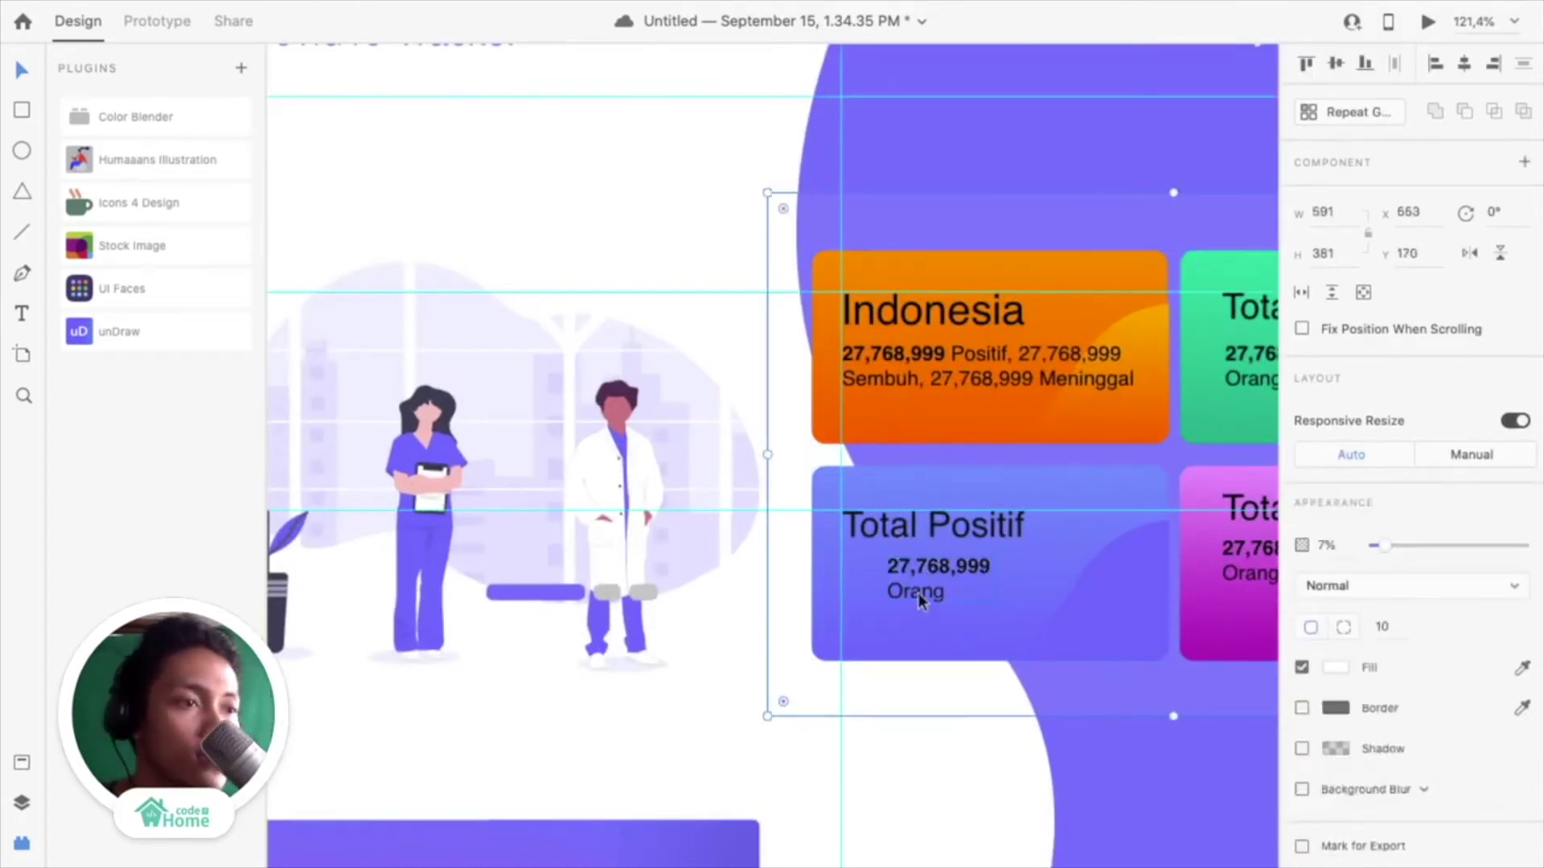
left_click(918, 592)
left_click_drag(918, 592, 875, 596)
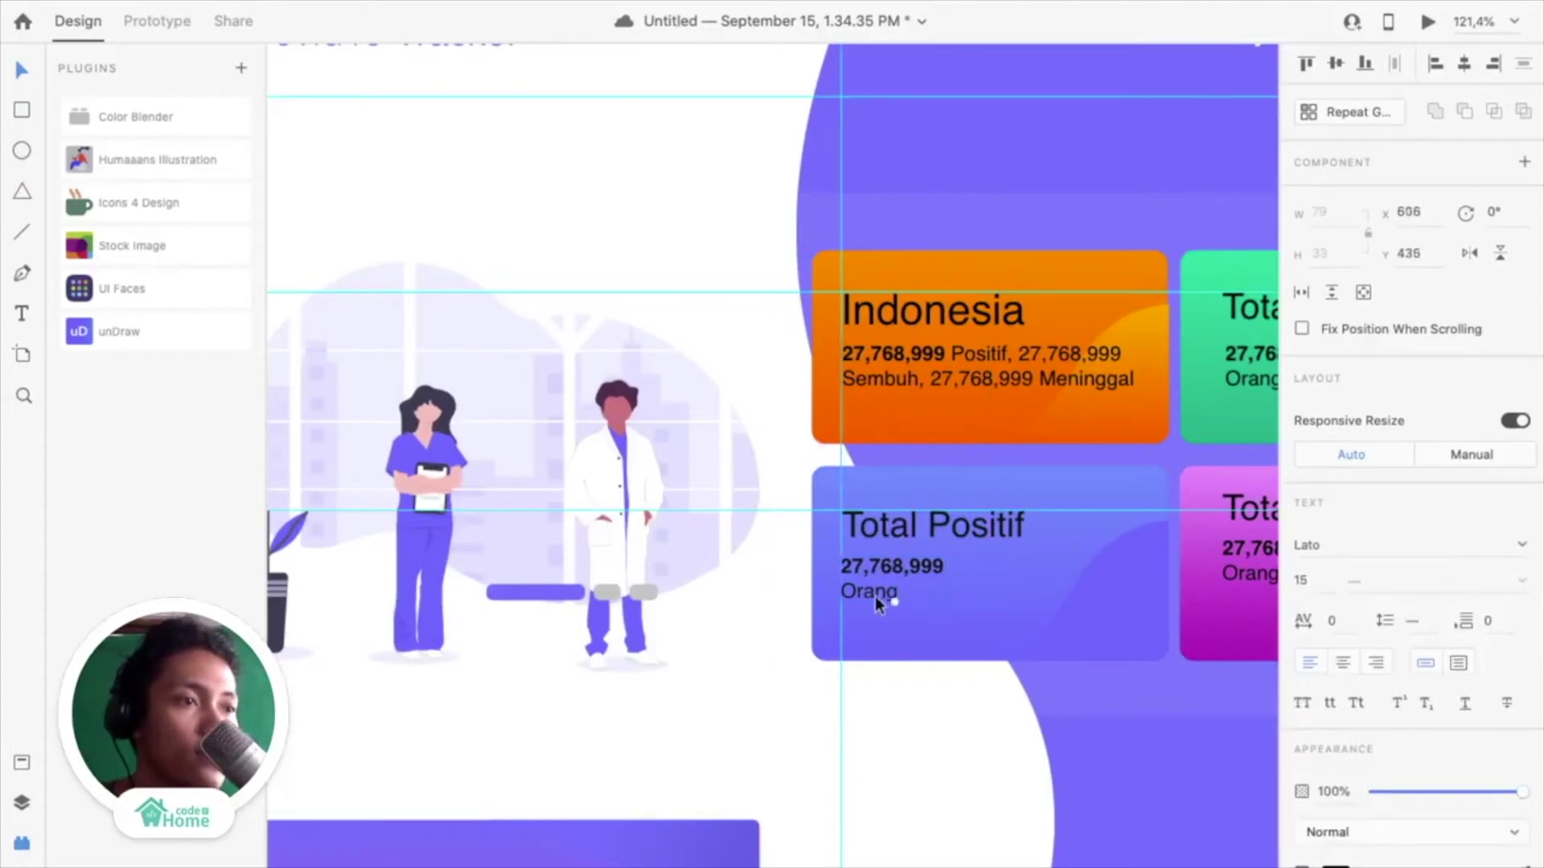
Shift the vertical guide to the Total Sembuh heading's left edge and lower the Total Meninggal heading with its figures to Y 401
scroll(1001, 614, "right", 5)
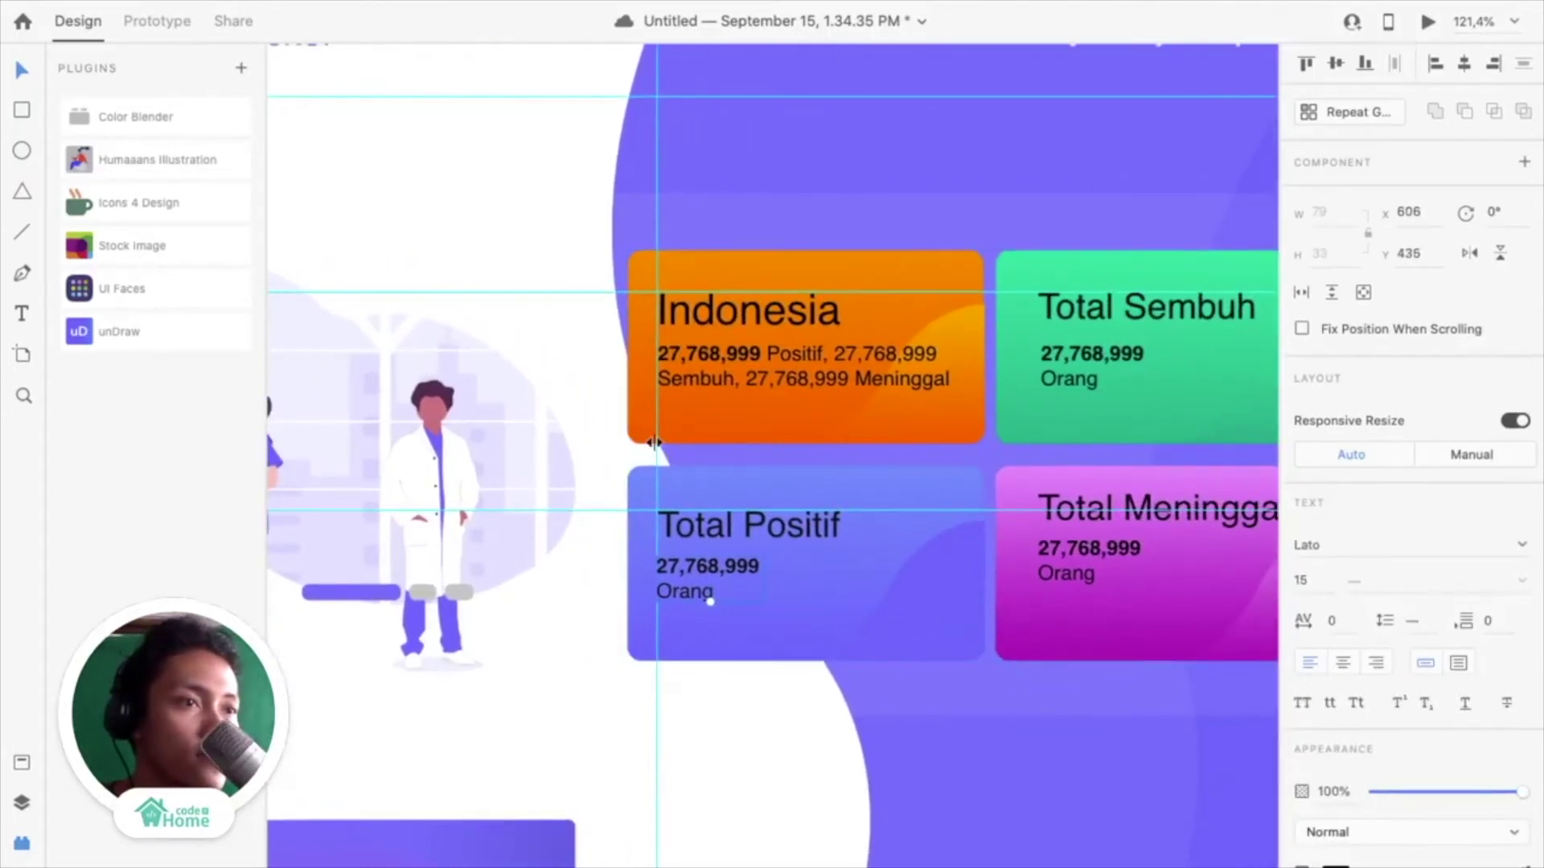
left_click_drag(656, 454, 1036, 428)
left_click(1071, 319)
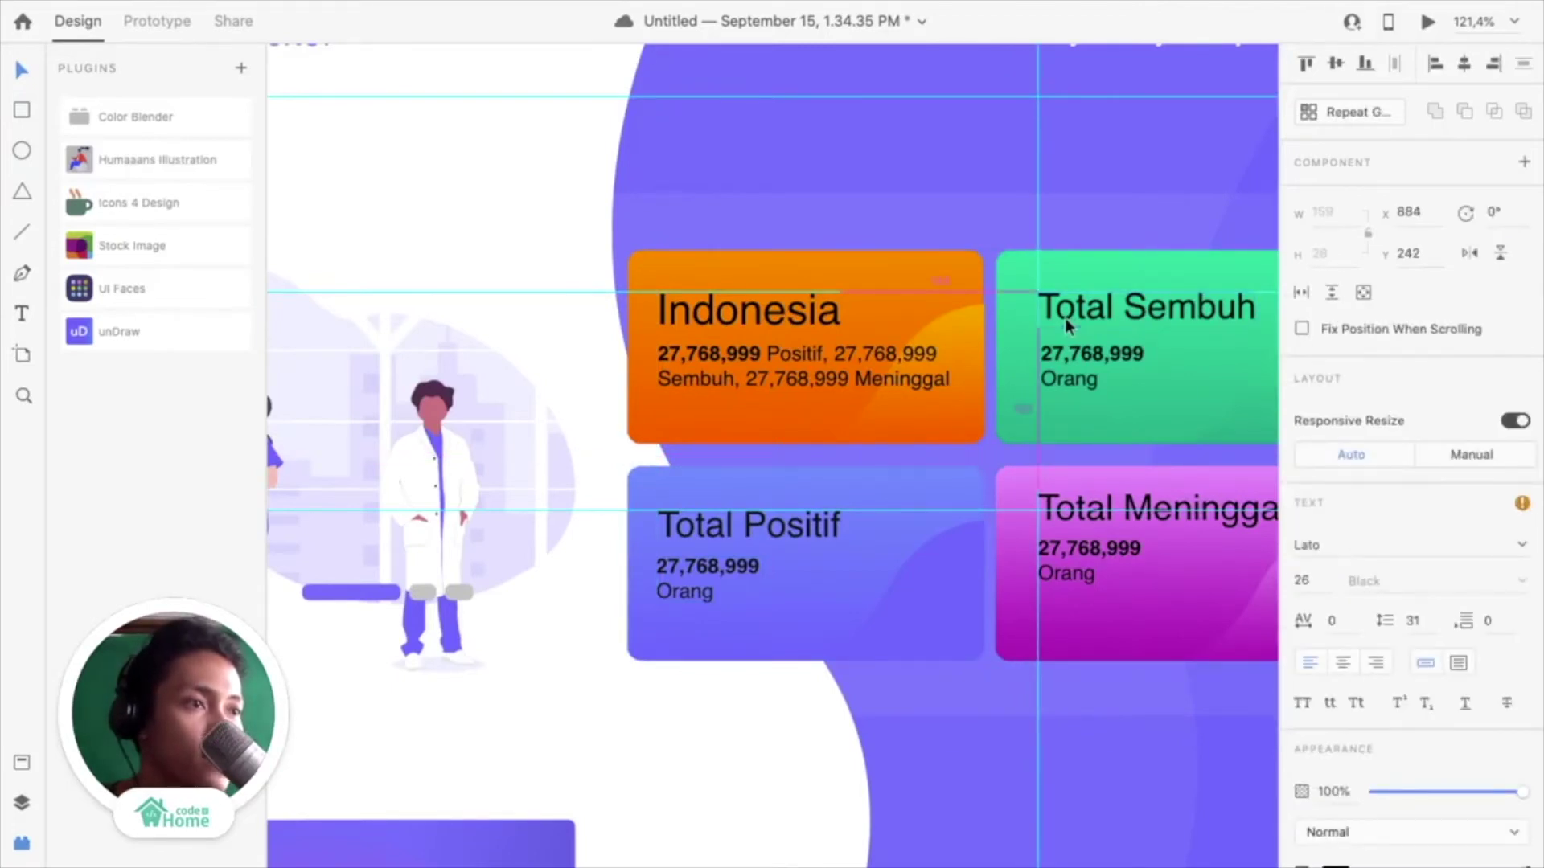
left_click(1063, 574)
left_click(1064, 510)
left_click(1072, 497)
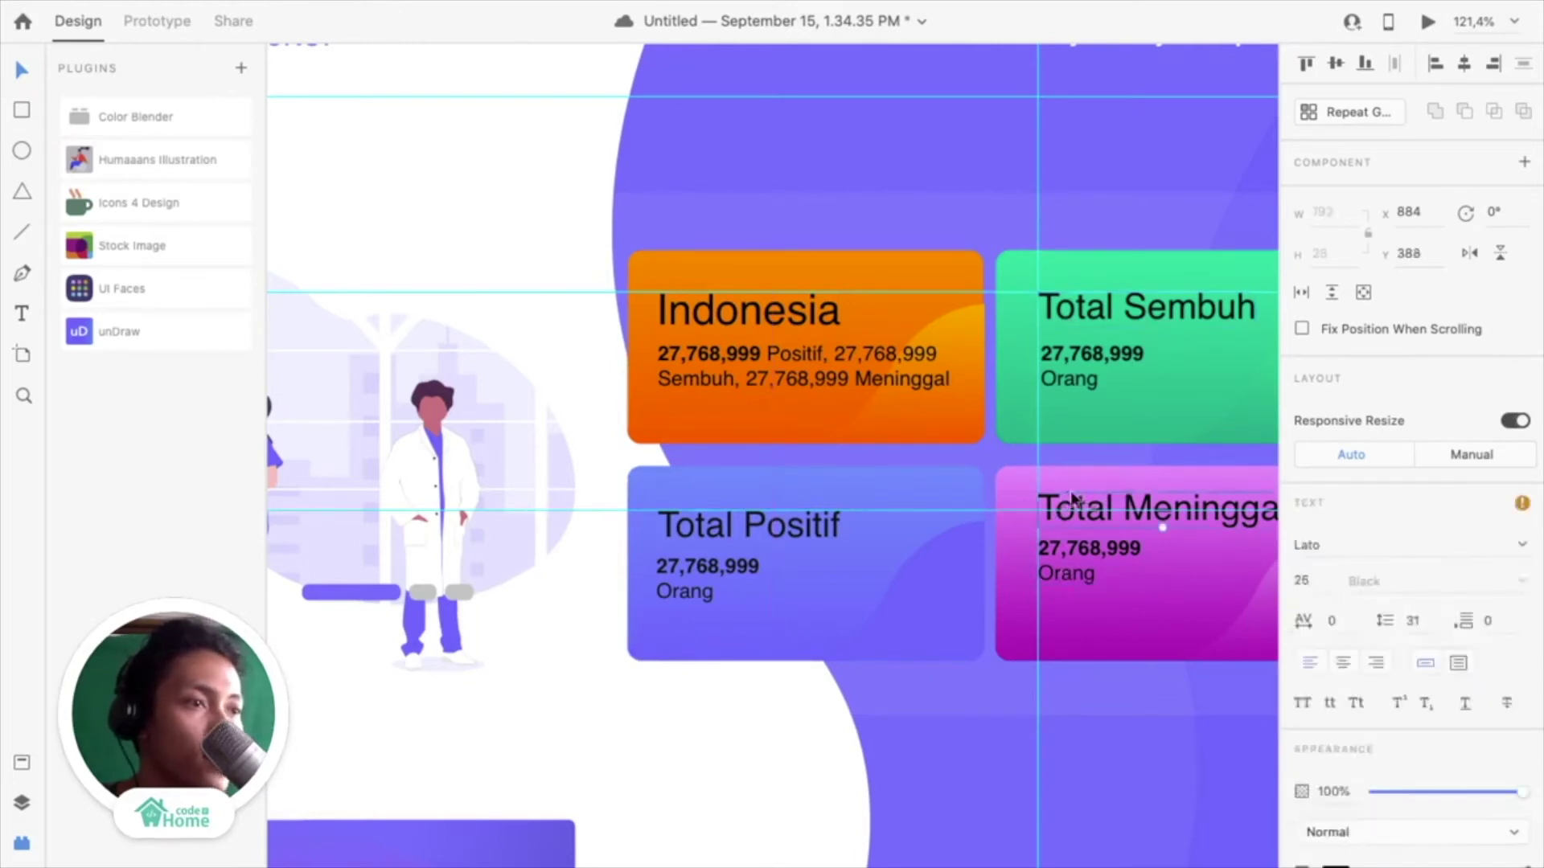
left_click(1069, 555, "shift")
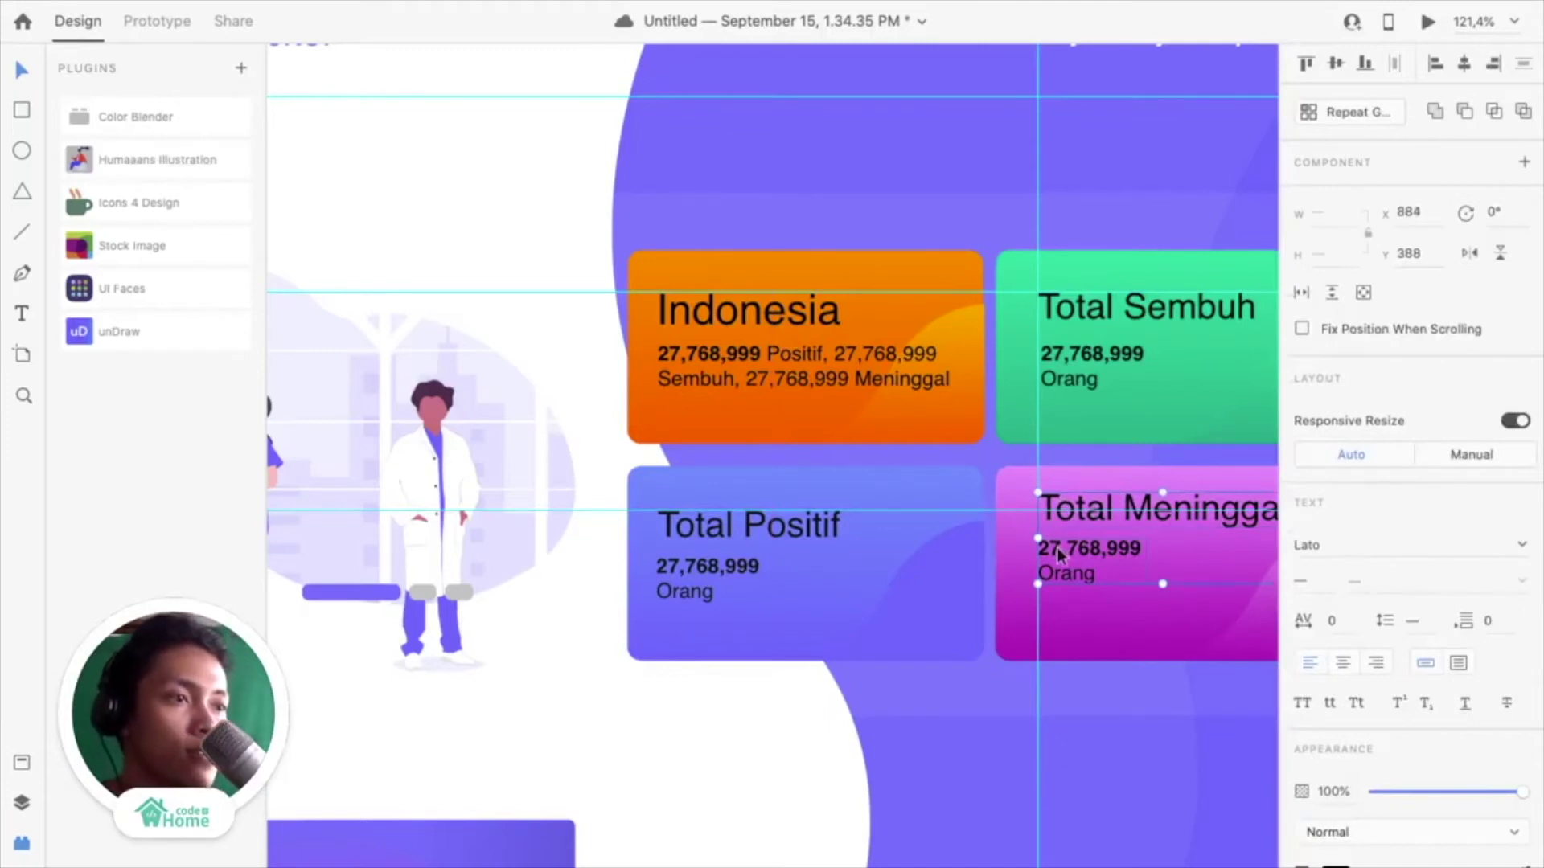
left_click_drag(1059, 555, 1058, 567)
Change the fill of the headings and figures on all four statistics cards to white
scroll(1058, 567, "down", 3)
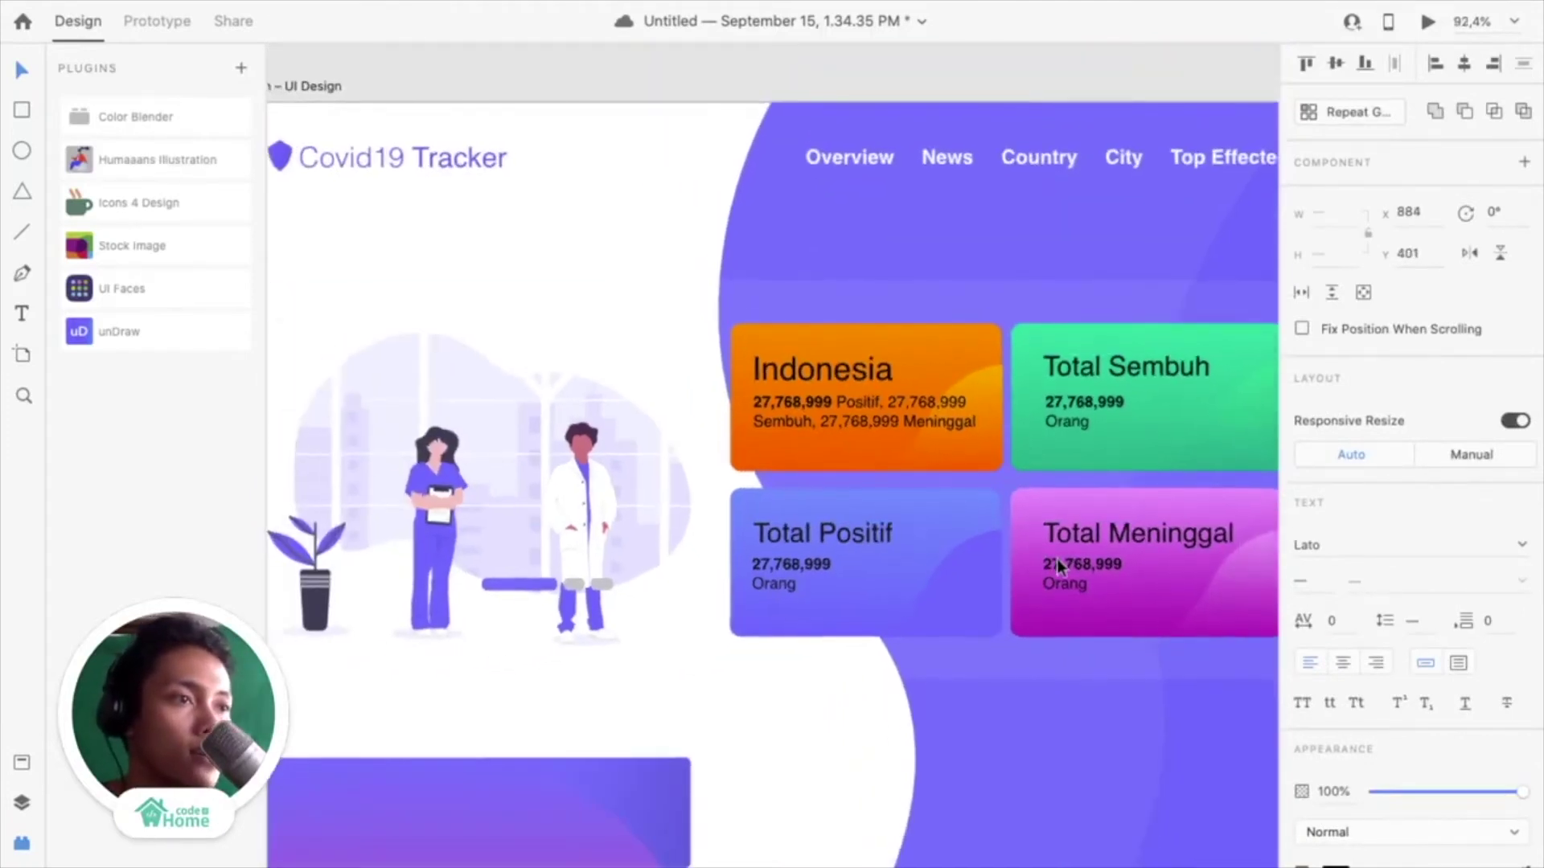
scroll(1058, 558, "down", 2)
scroll(1058, 558, "up", 3)
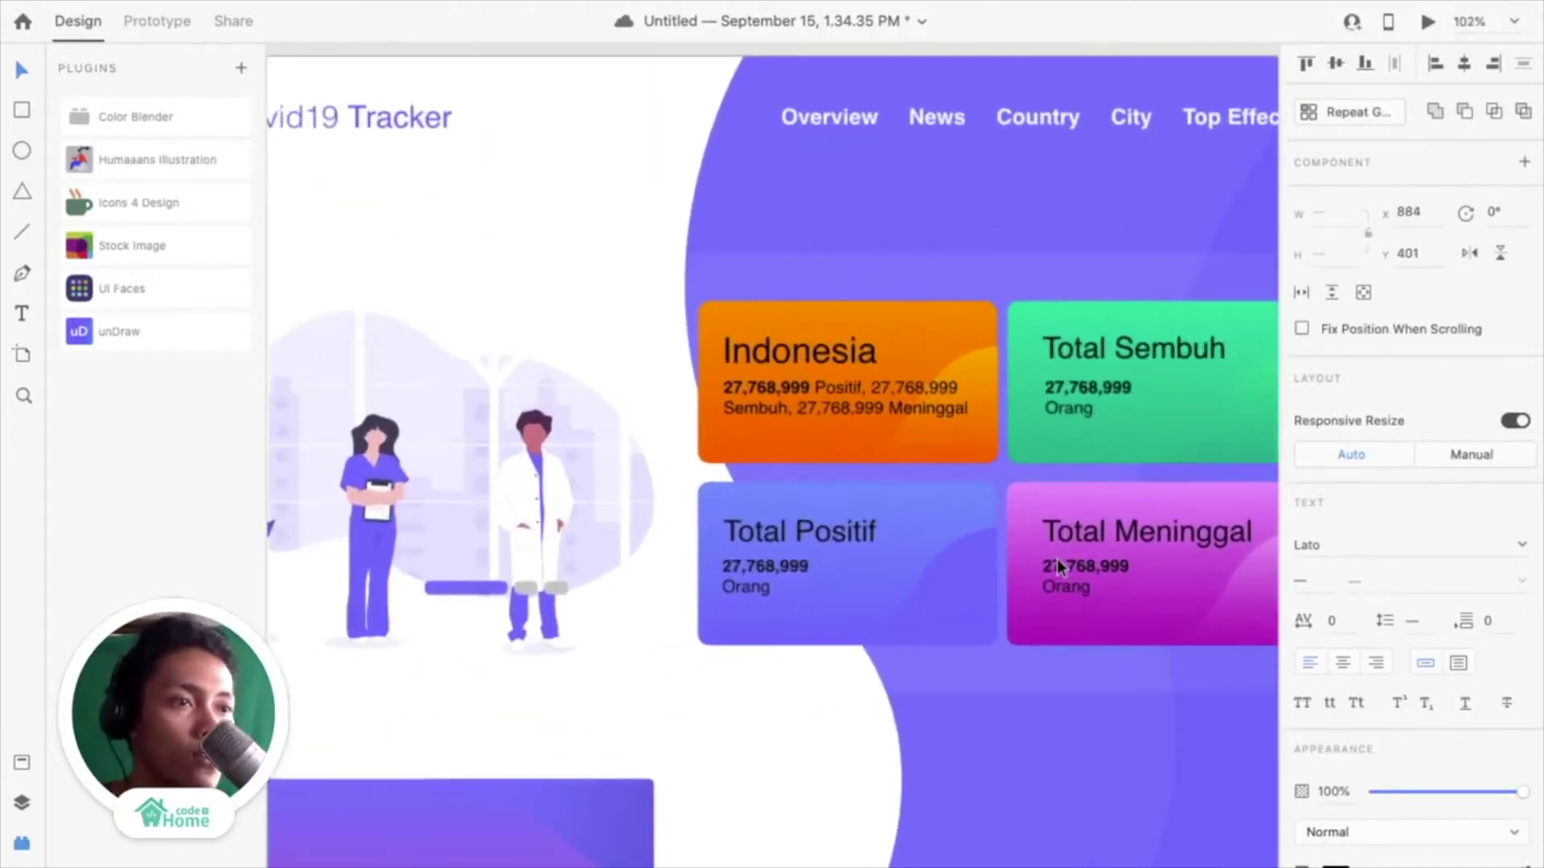
left_click(783, 528)
left_click(753, 562, "shift")
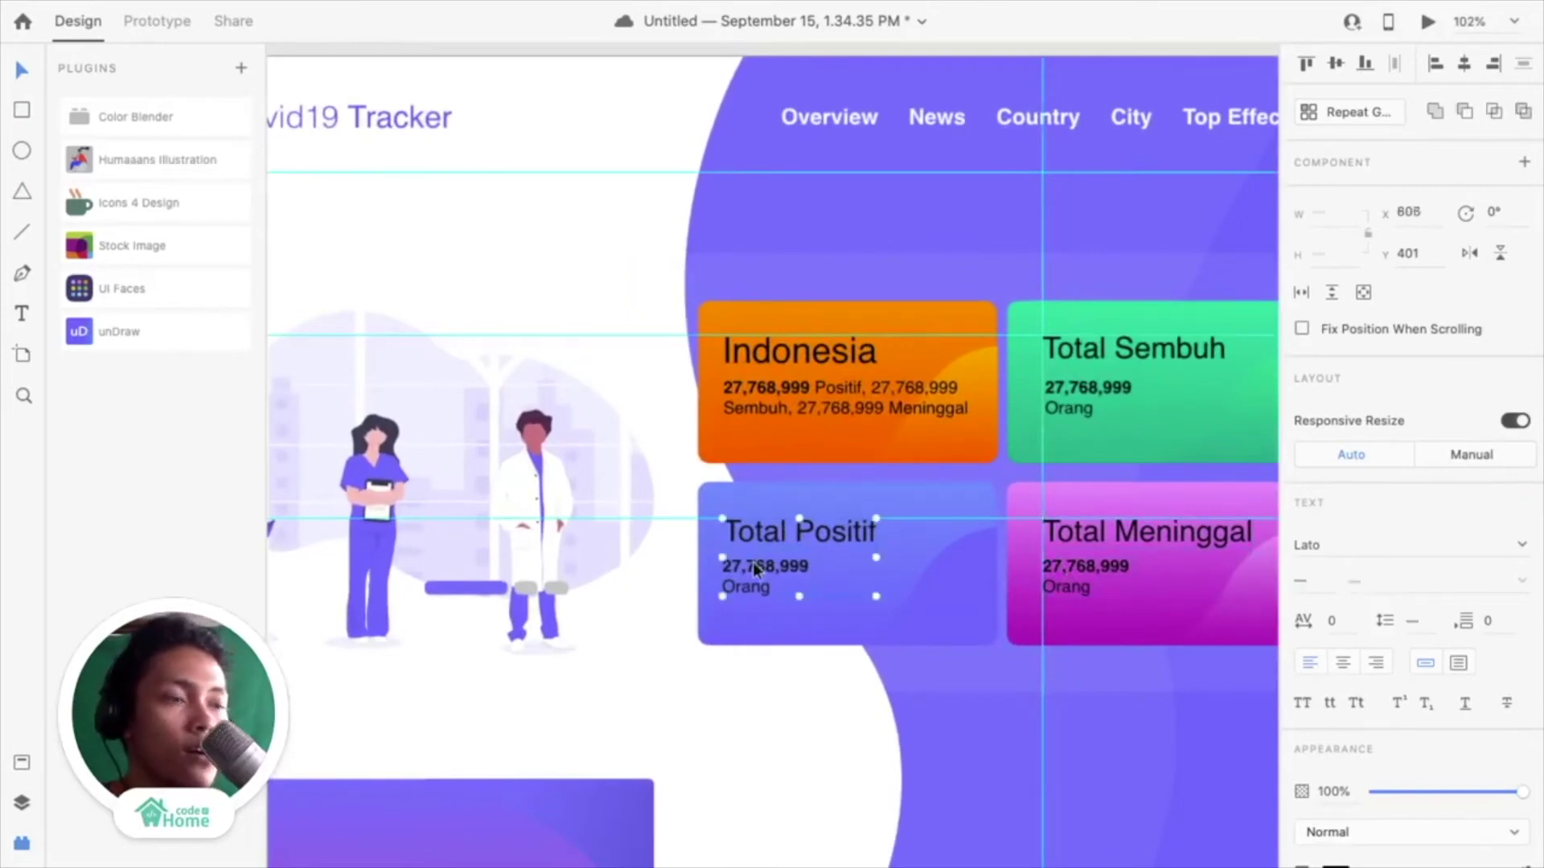
left_click(1133, 567, "shift")
left_click(1100, 532, "shift")
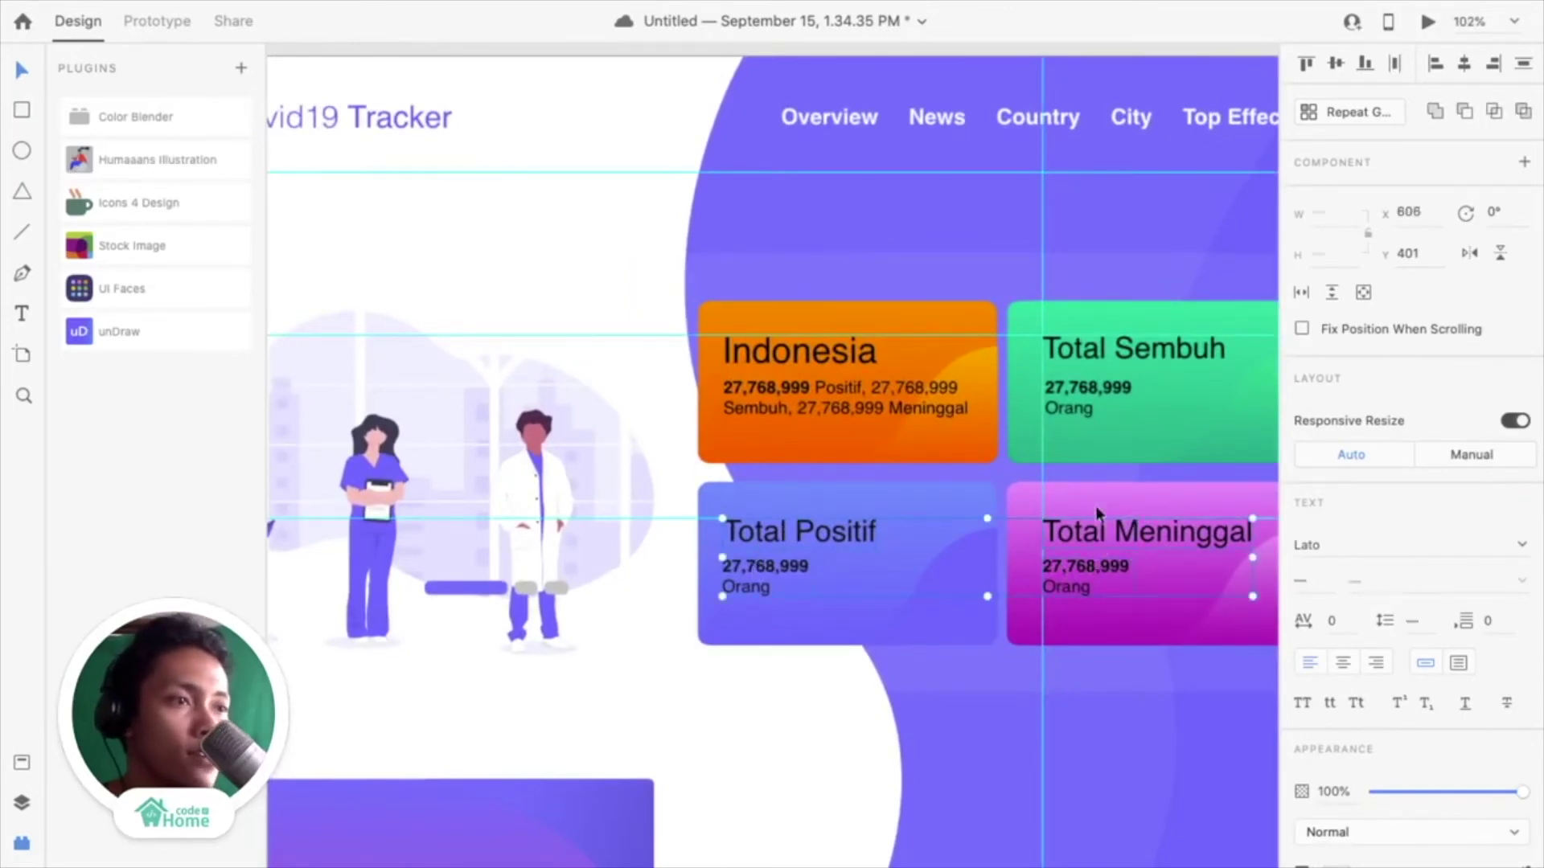
left_click(1087, 392, "shift")
left_click(1073, 358, "shift")
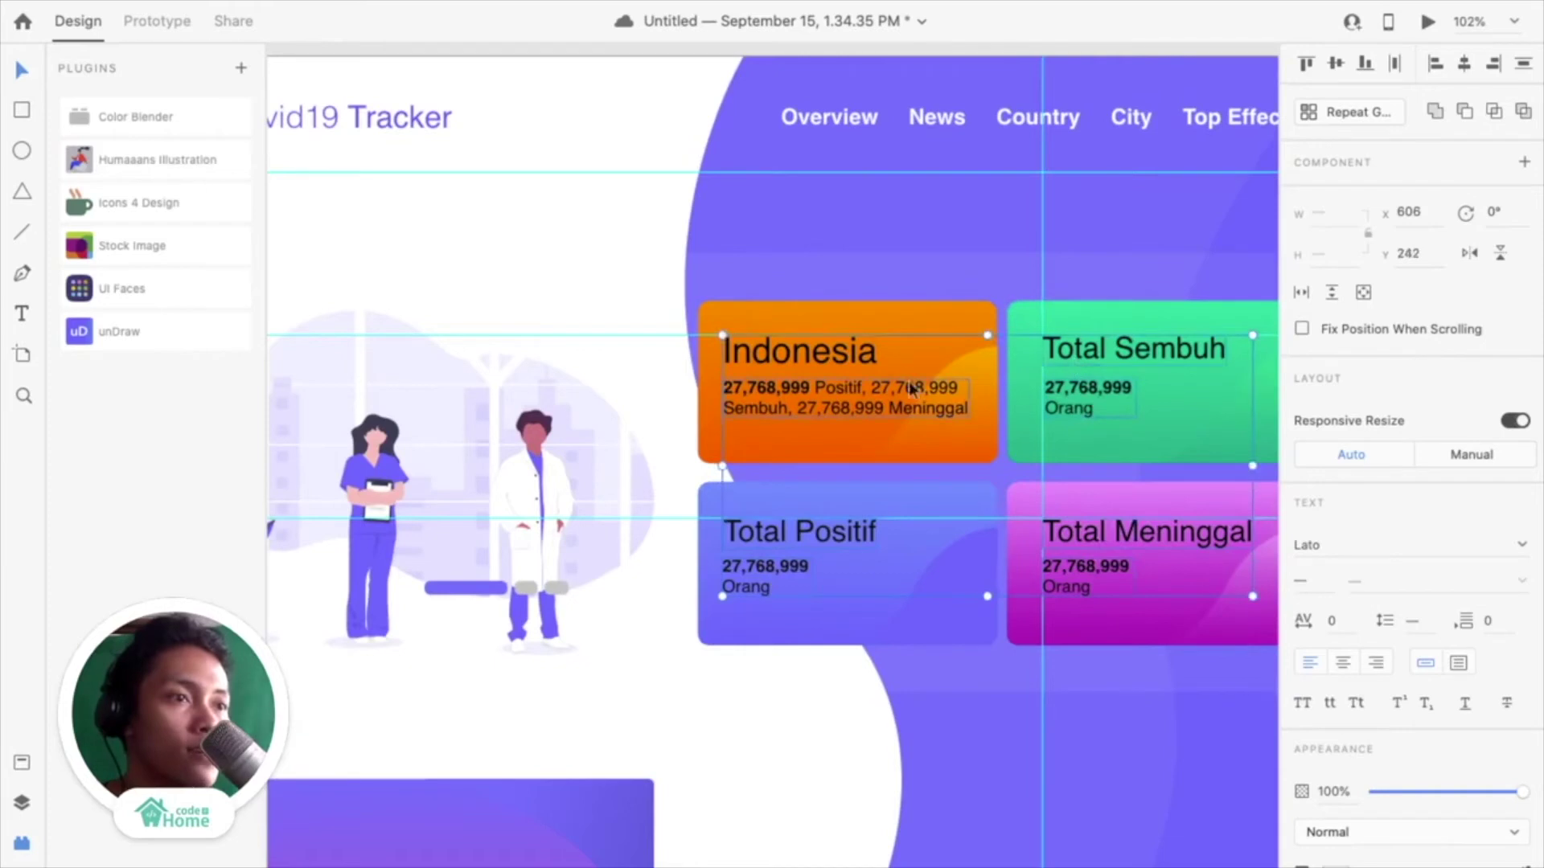
scroll(1354, 721, "down", 2)
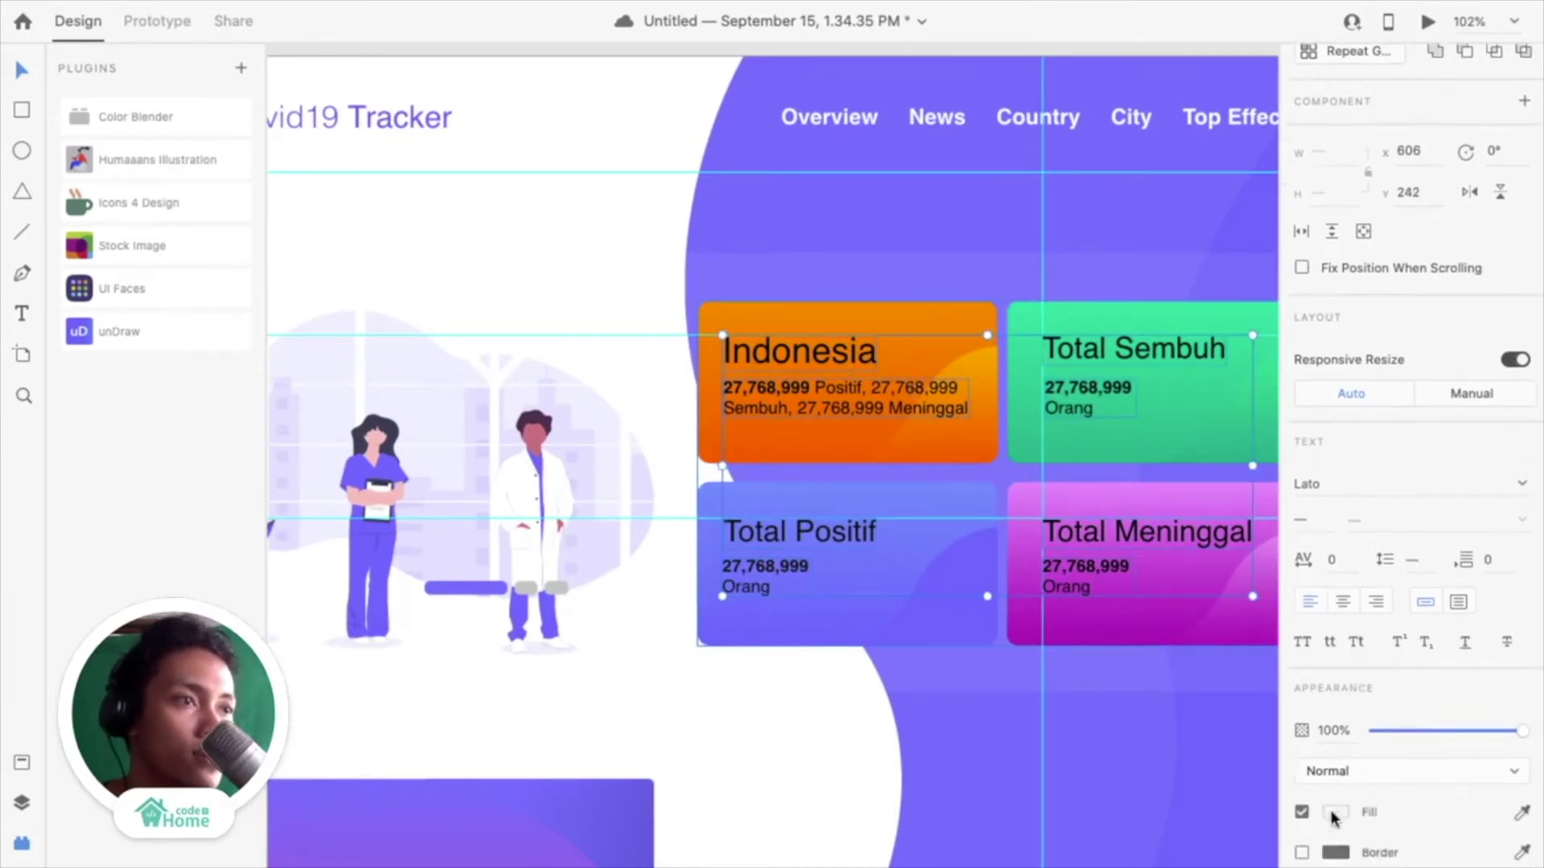
left_click(1335, 812)
left_click_drag(1137, 645, 981, 477)
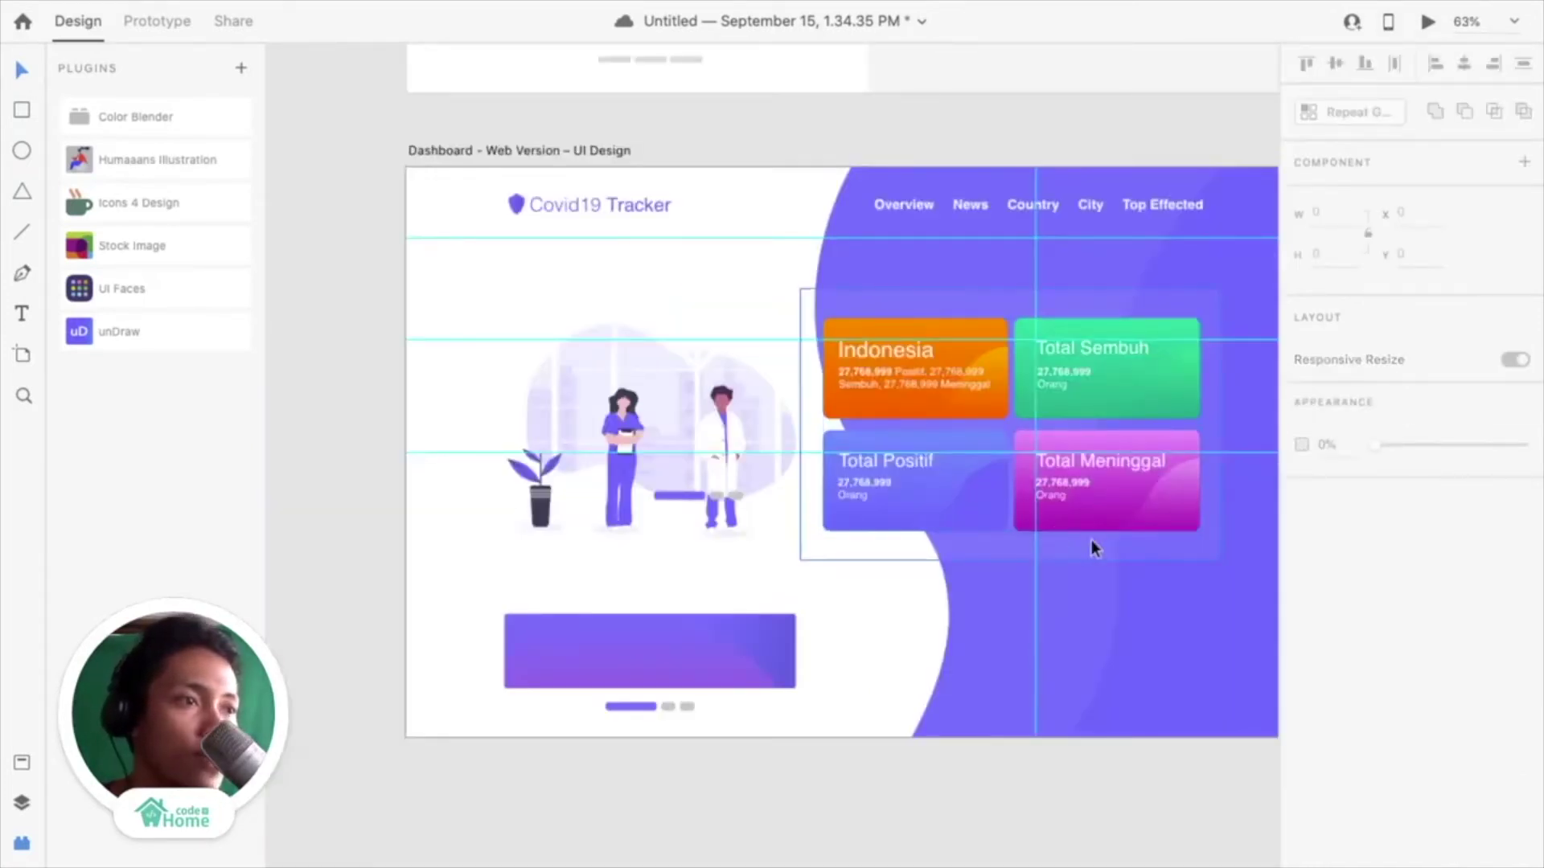
scroll(949, 520, "up", 3)
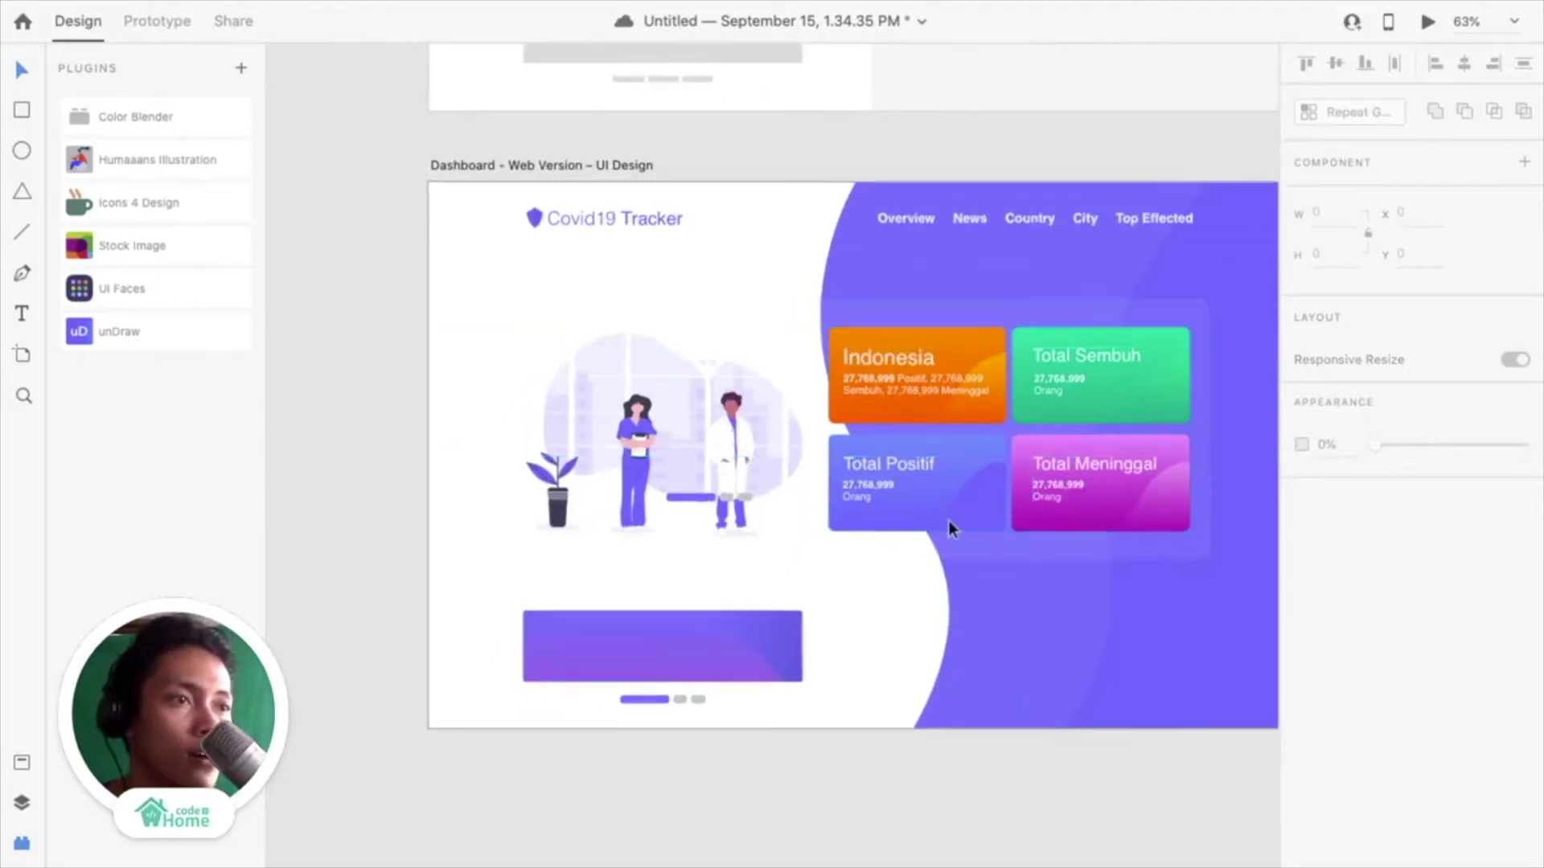
scroll(976, 534, "down", 3)
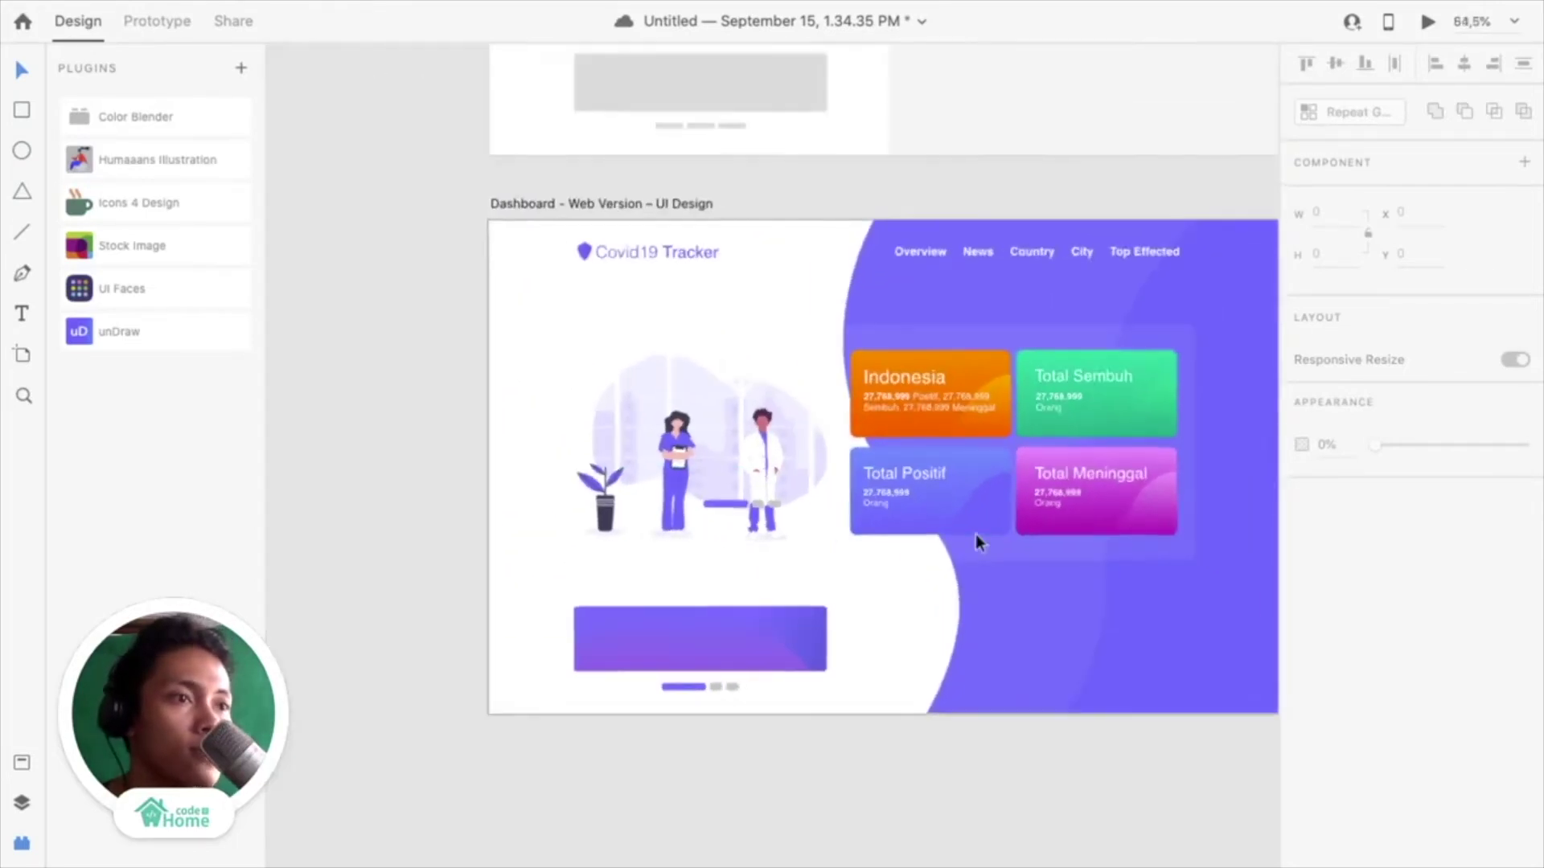
scroll(884, 498, "up", 1)
scroll(741, 427, "down", 1)
scroll(673, 320, "left", 4)
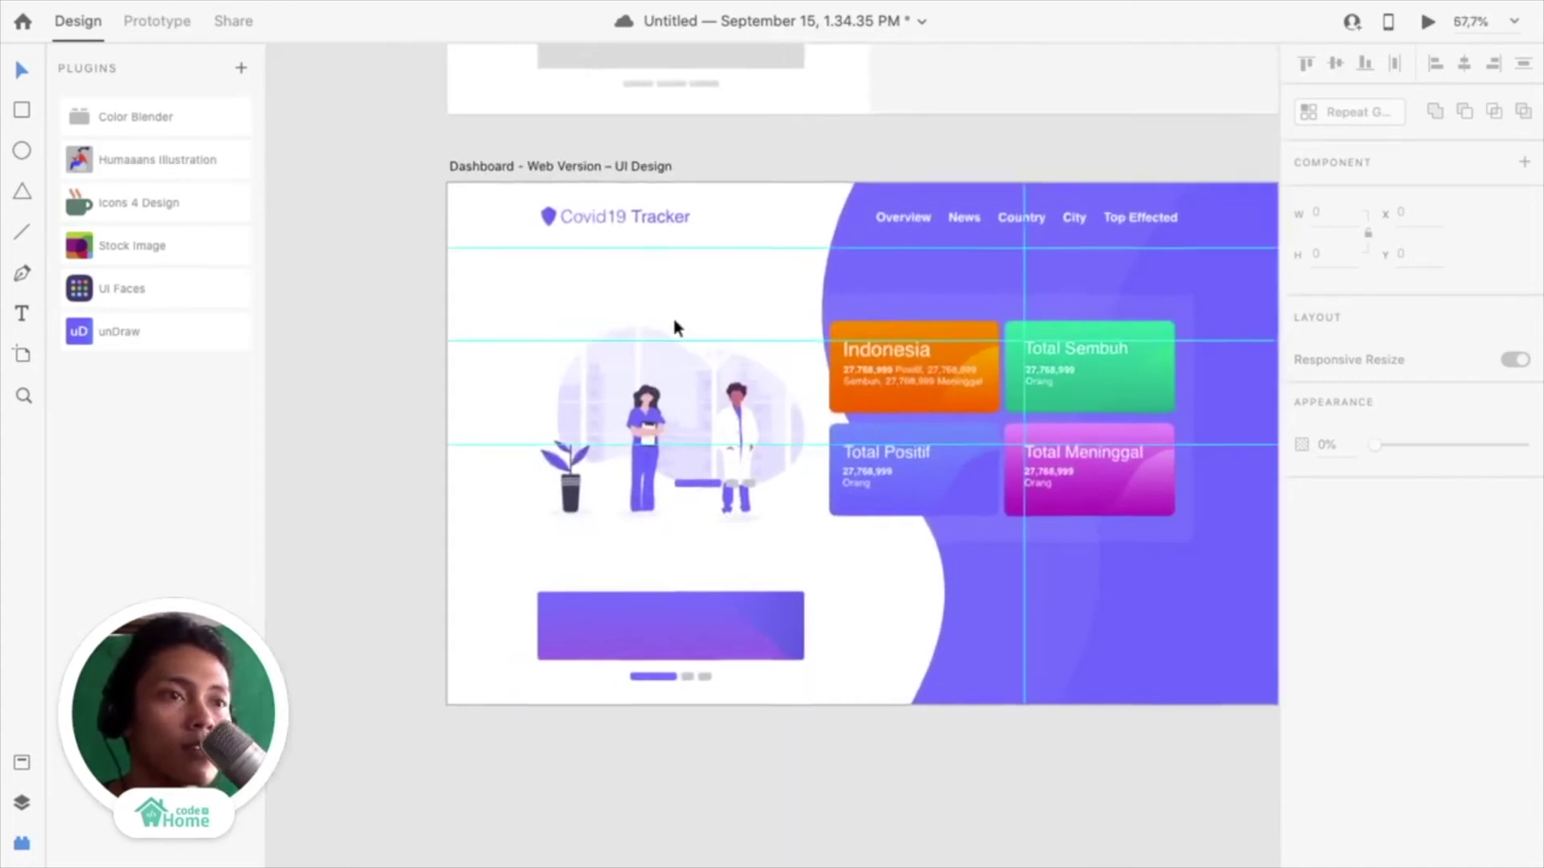
Copy the Bertambah Pasien Corona headline and its date from the Text artboard onto the purple banner at X 174, Y 642
scroll(674, 320, "down", 3)
scroll(672, 327, "down", 5)
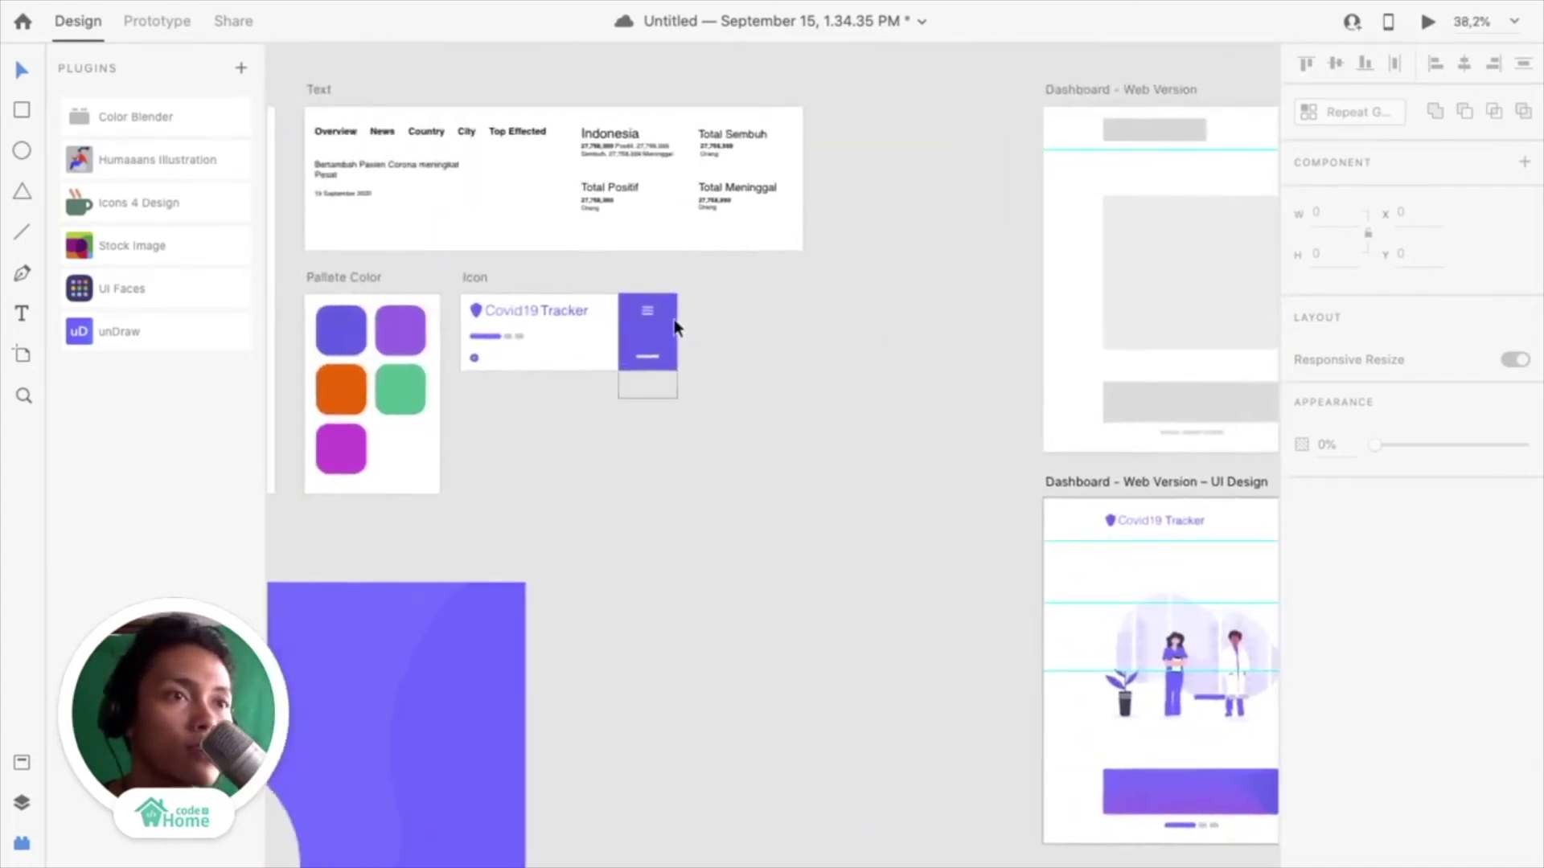
scroll(675, 325, "right", 3)
left_click(418, 134)
left_click_drag(418, 134, 879, 525)
scroll(430, 351, "up", 3)
scroll(879, 524, "right", 5)
scroll(879, 524, "down", 2)
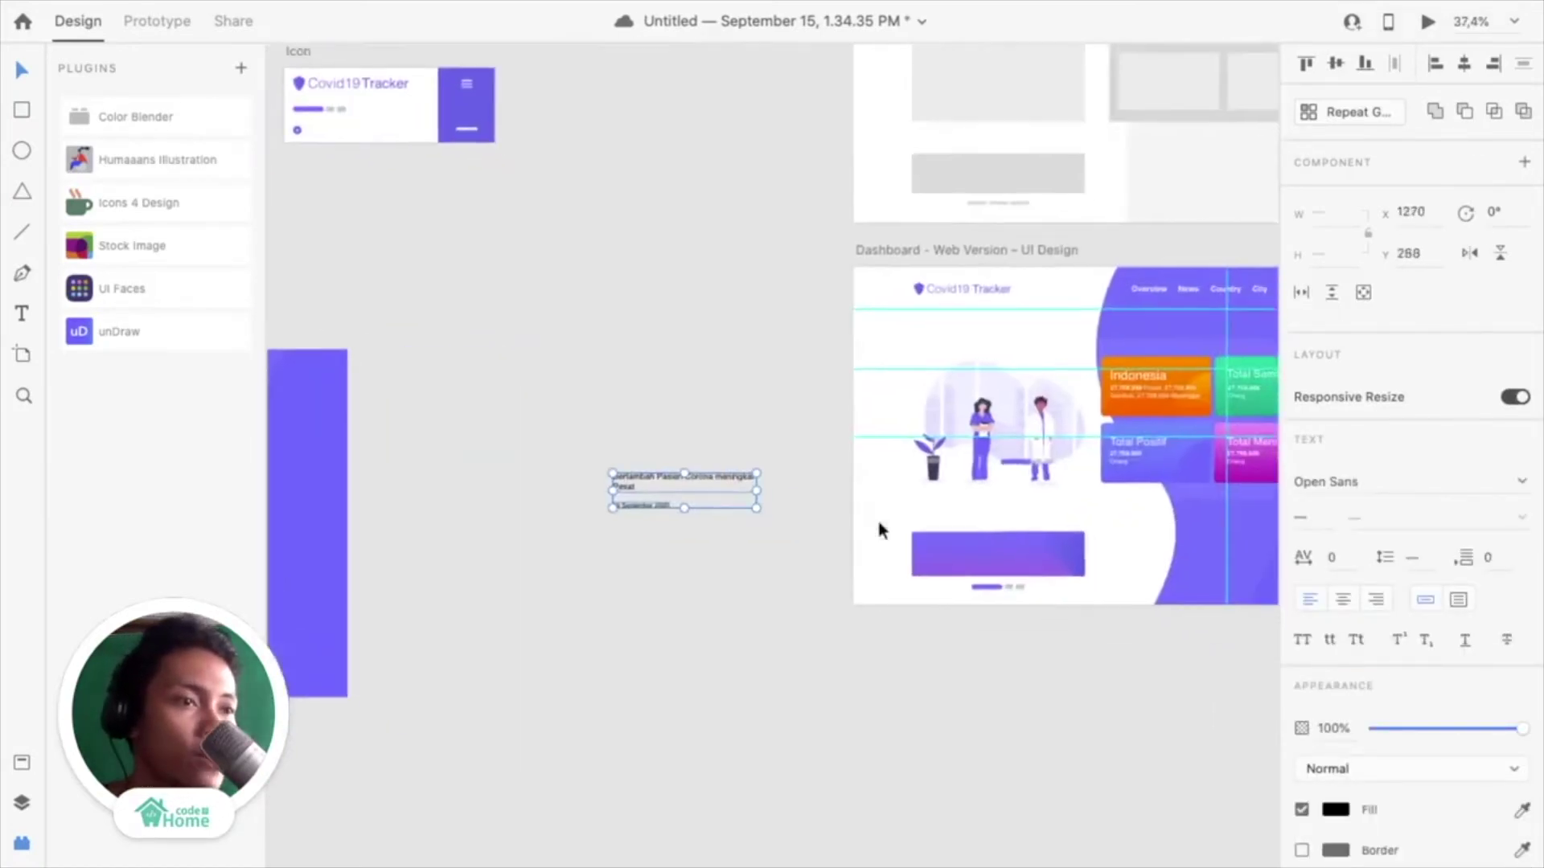
scroll(882, 580, "up", 2)
left_click_drag(572, 442, 1009, 532)
scroll(1008, 528, "up", 5)
scroll(1005, 527, "right", 2)
scroll(995, 528, "down", 1)
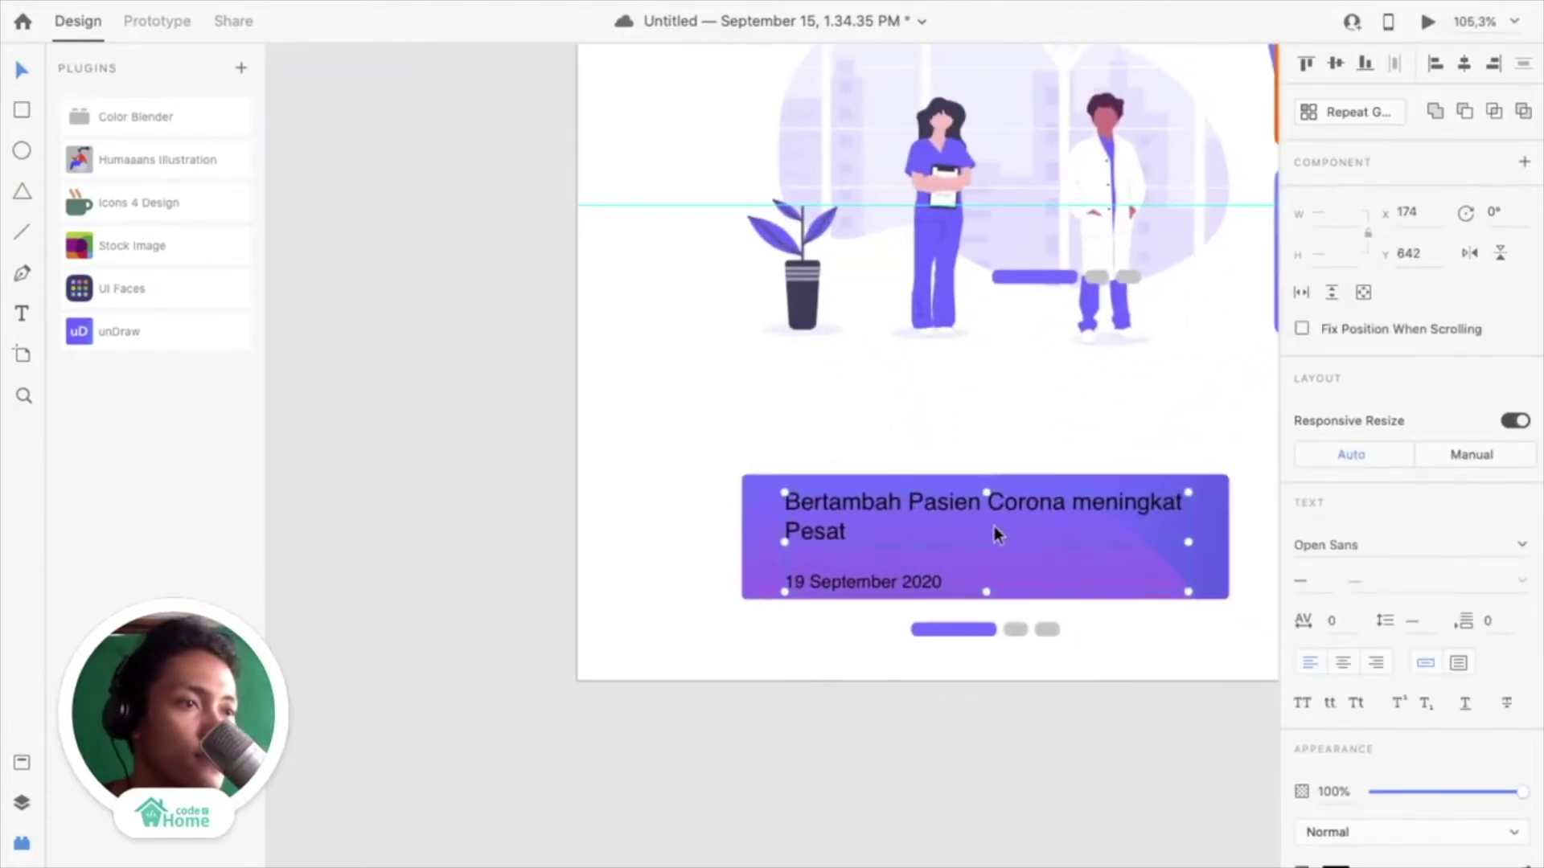
Move the 19 September 2020 date up to Y 696, closer beneath the banner headline
left_click(662, 682)
double_click(840, 582)
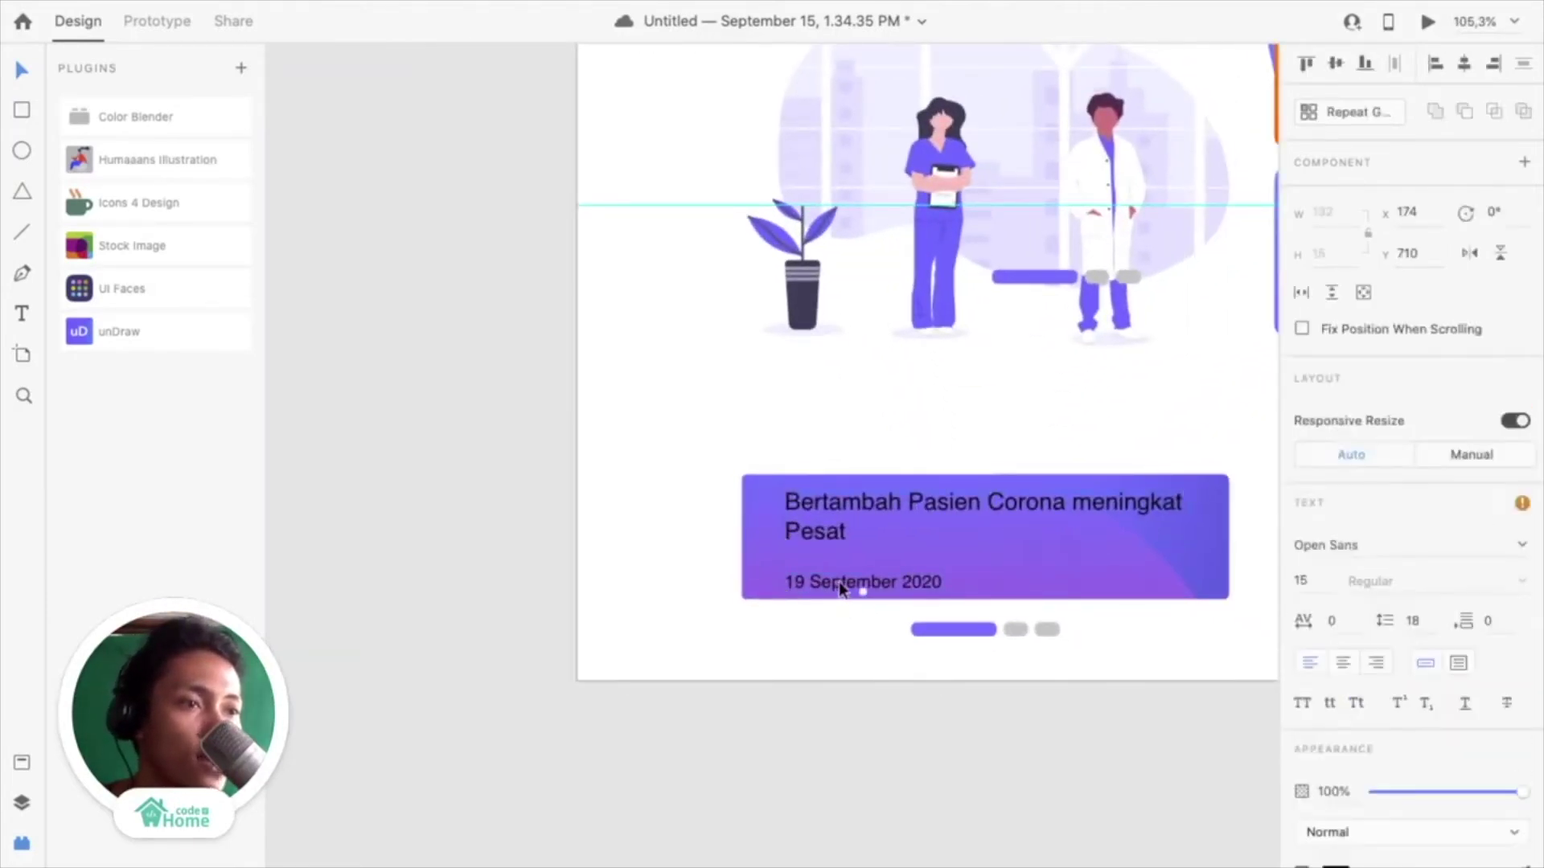
left_click_drag(838, 576, 833, 565)
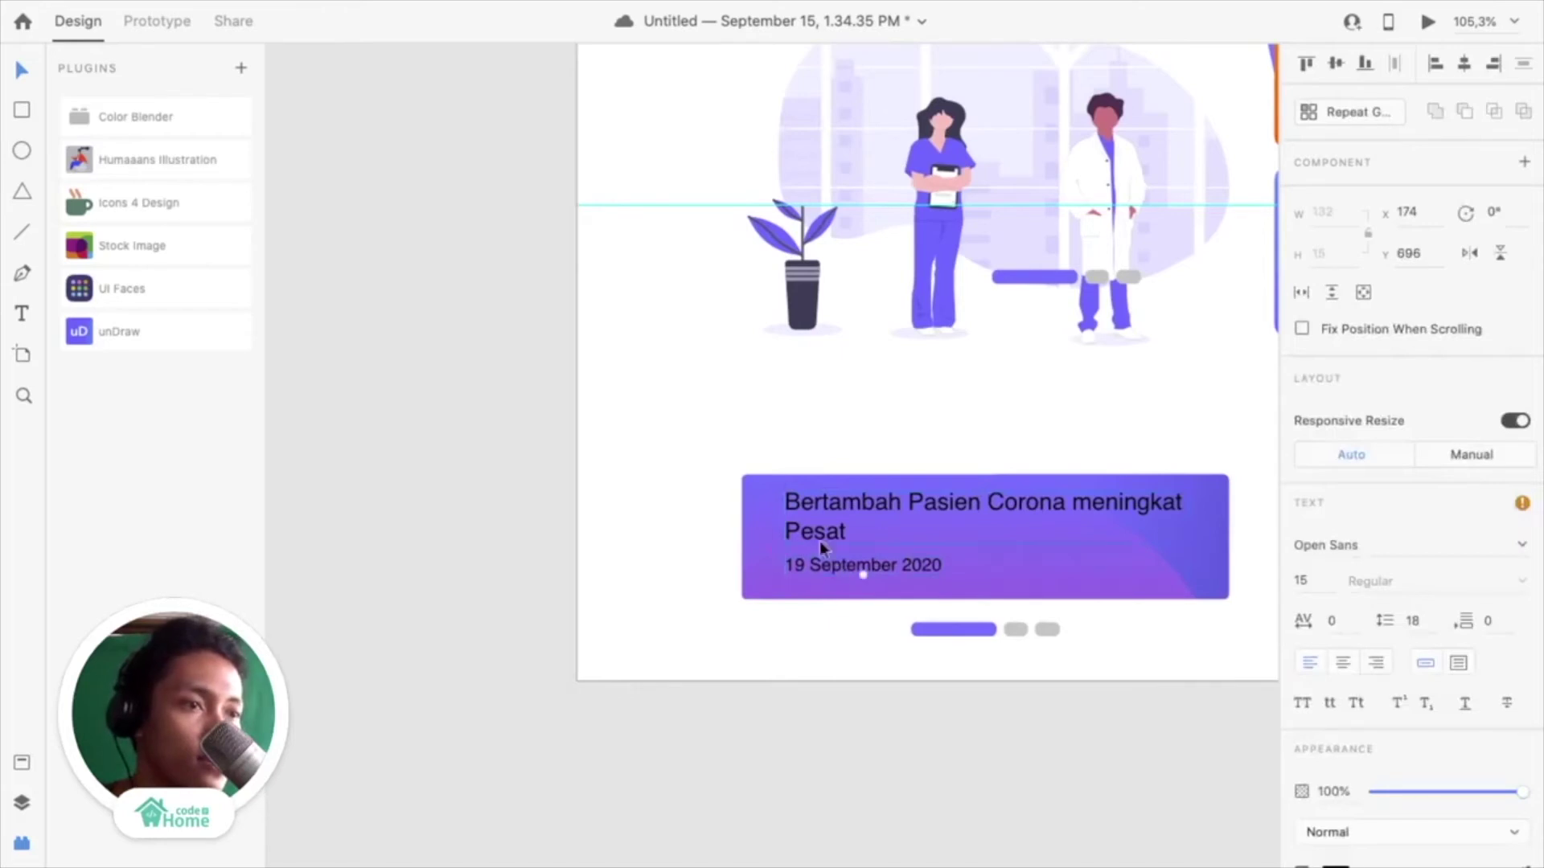
Reposition the banner headline together with its date at X 168, Y 645
left_click(814, 537, "shift")
left_click_drag(831, 504, 832, 510)
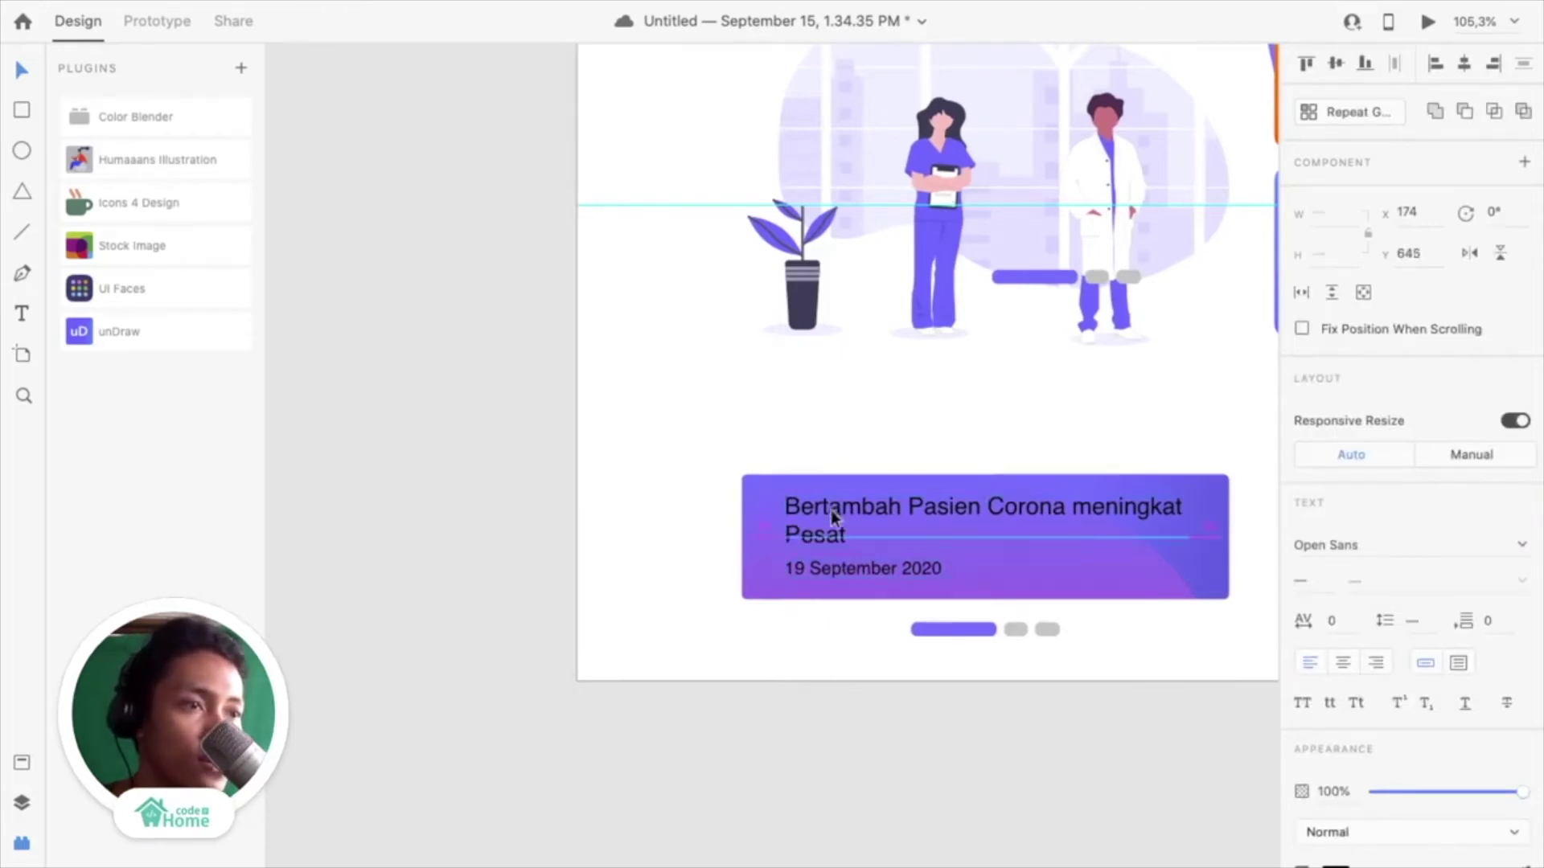
key("Left")
key("Left")
key("Left")
key("Left")
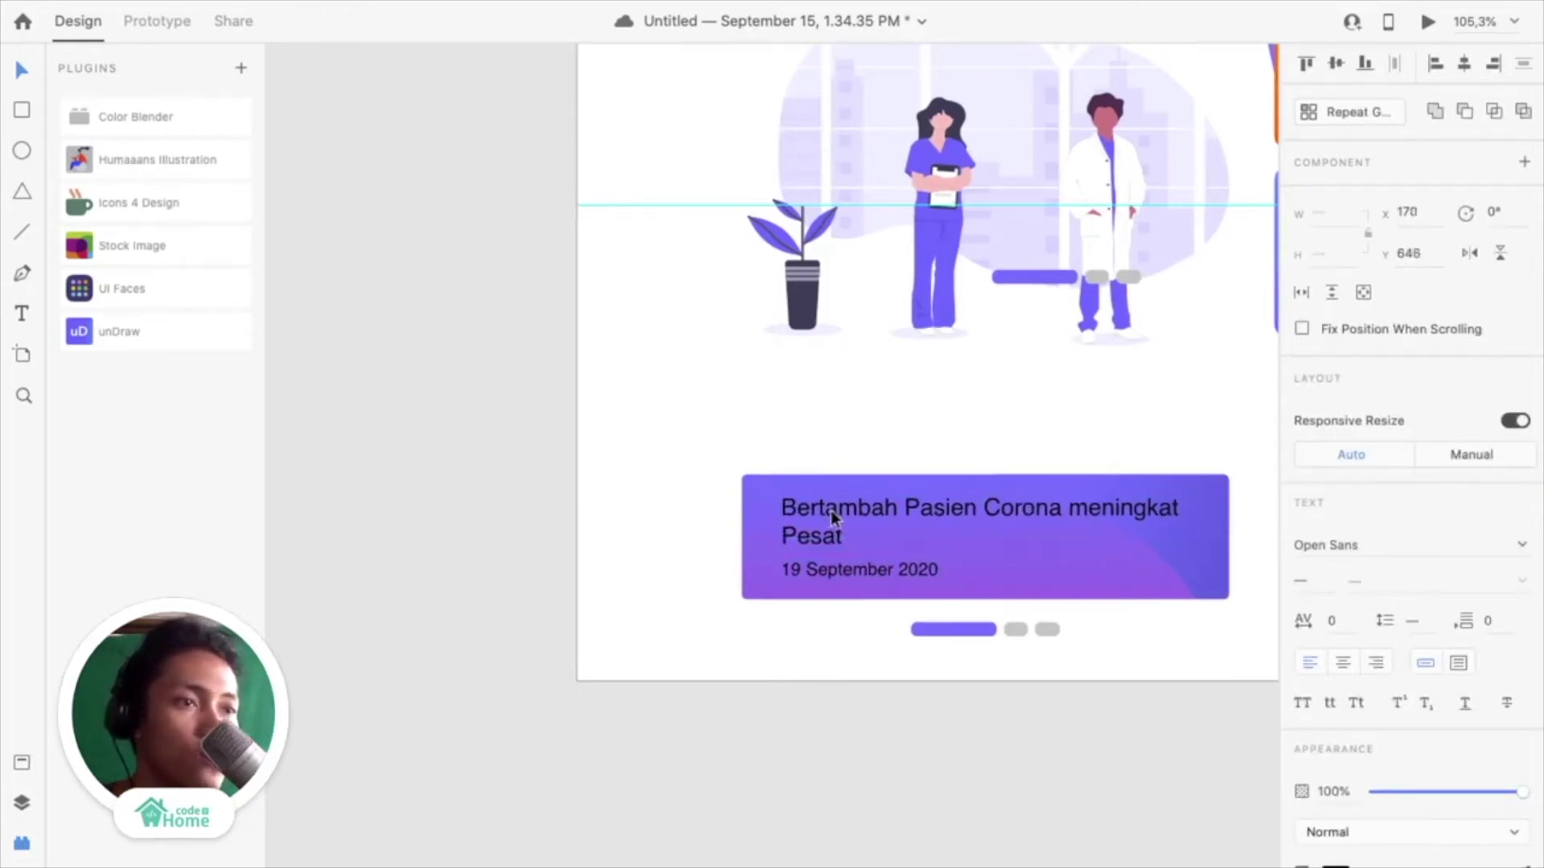
key("Up")
key("Up")
key("Left")
key("Left")
Set the fill of the banner headline and date to #FFFFFF
scroll(1406, 810, "down", 1)
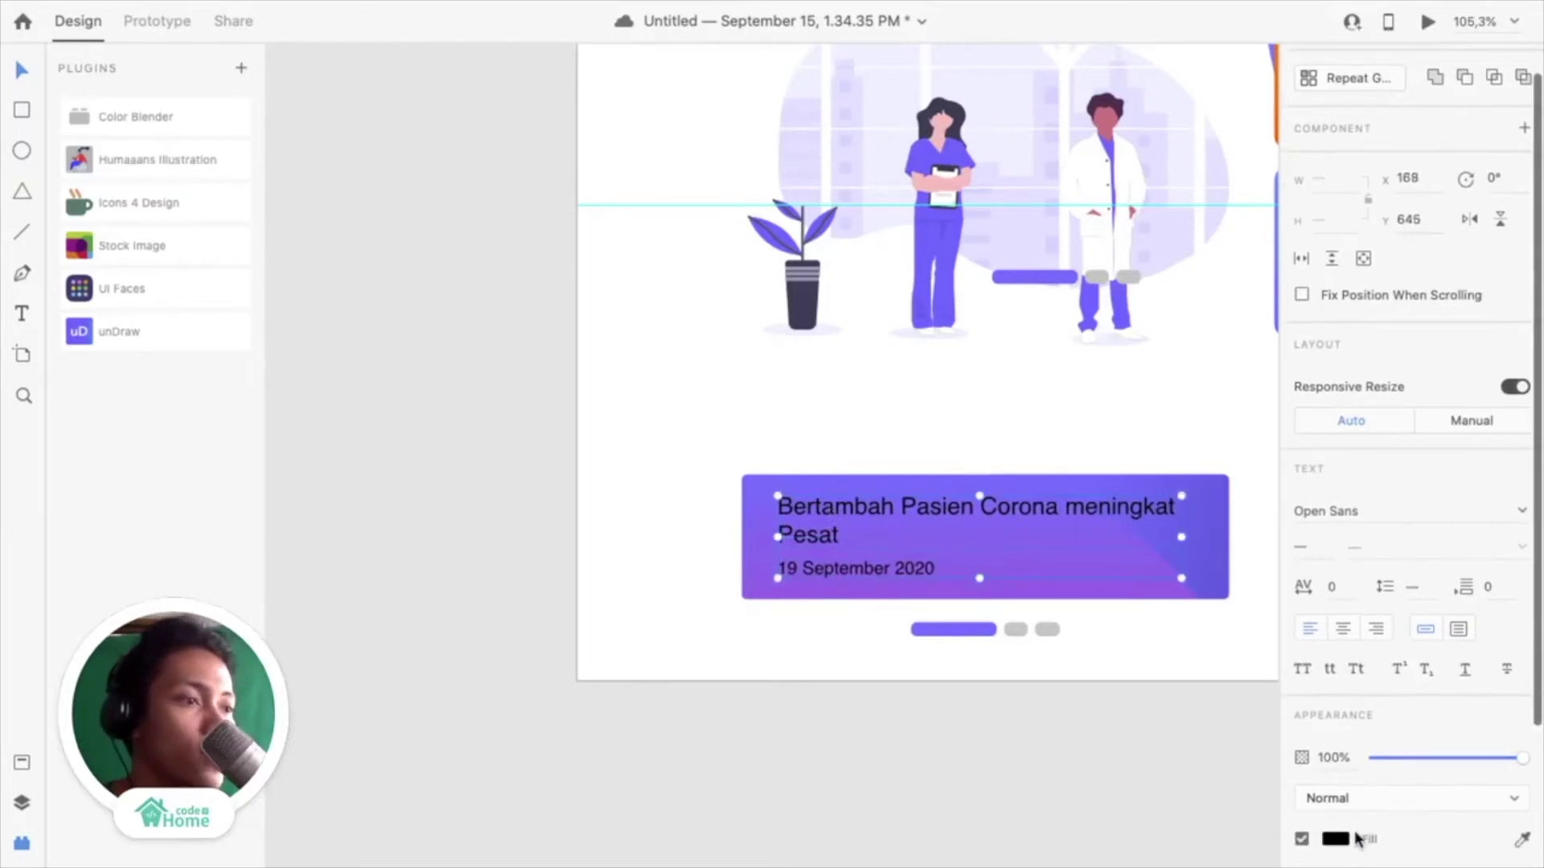
left_click(1336, 838)
type("ffffff")
key("Return")
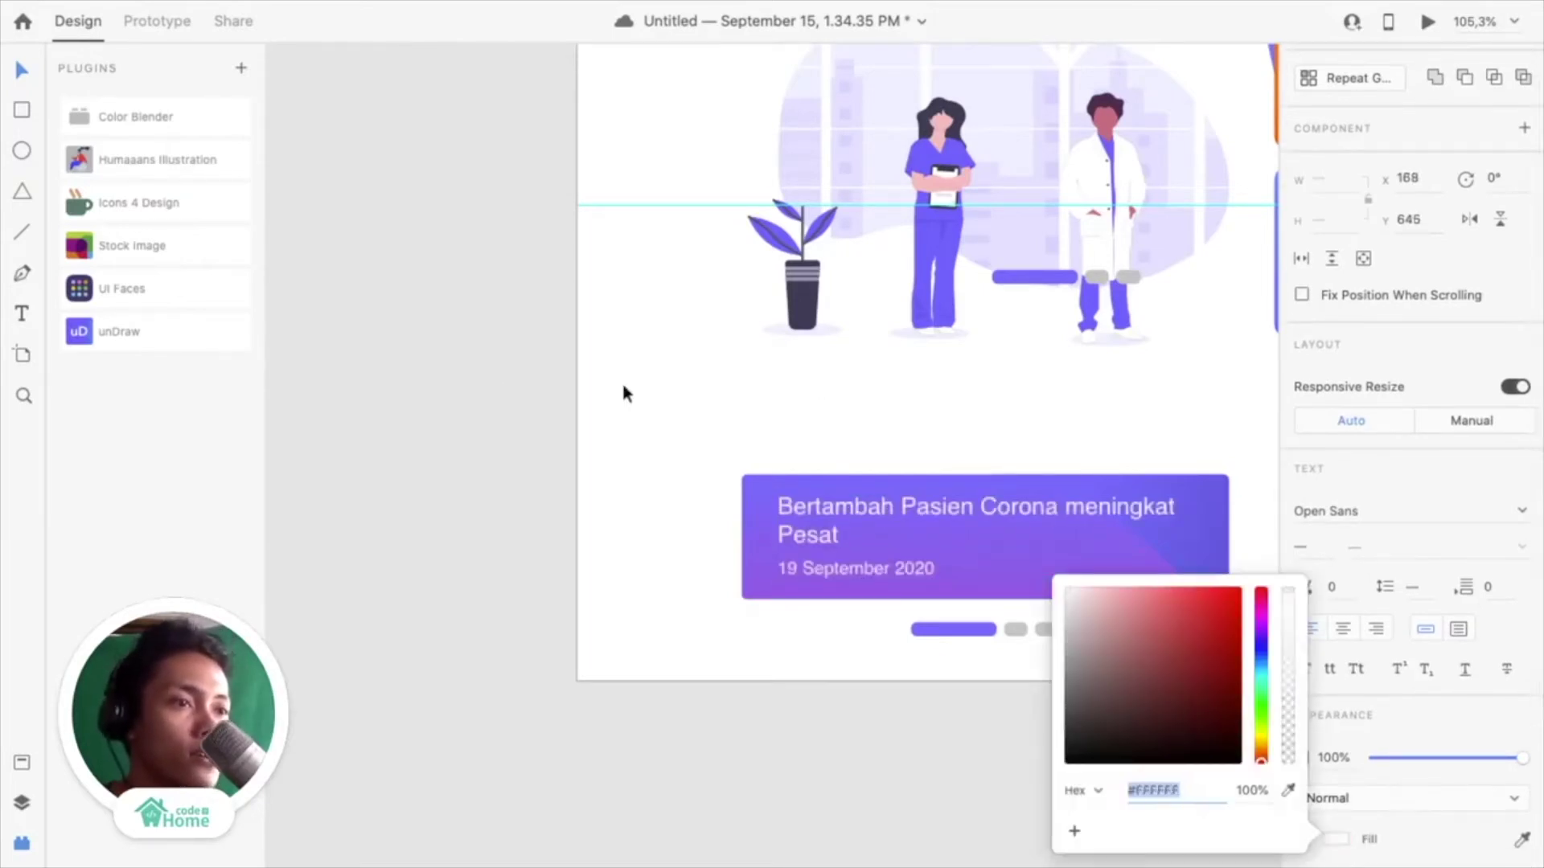
left_click(448, 392)
Duplicate the pair of previous and next arrows from the Icon artboard onto the empty canvas just below it
scroll(907, 572, "right", 2)
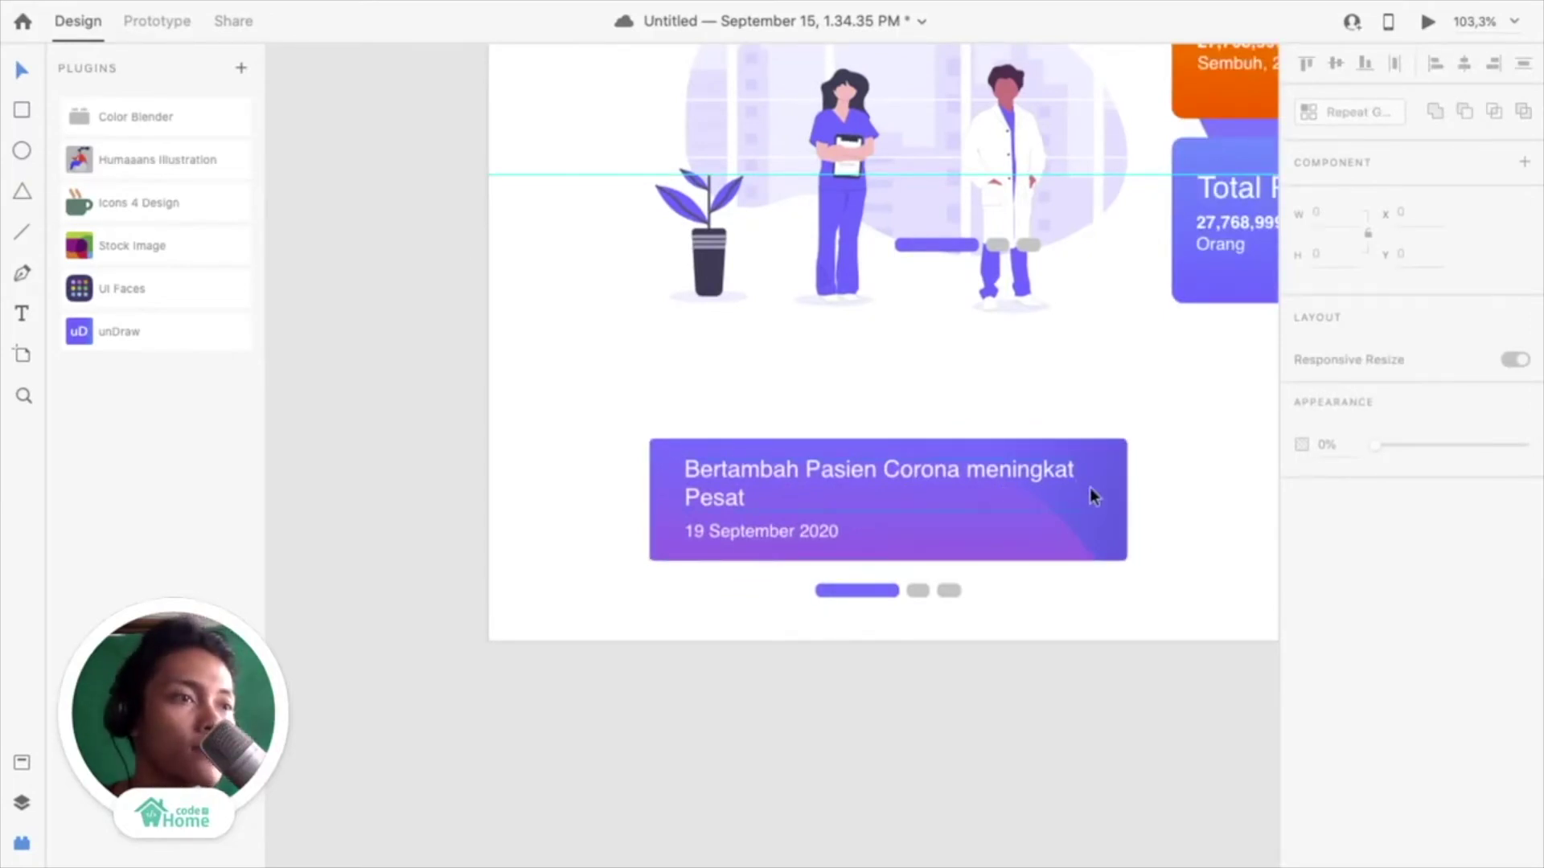
left_click(1112, 508)
scroll(1112, 509, "down", 3)
scroll(1113, 515, "up", 2)
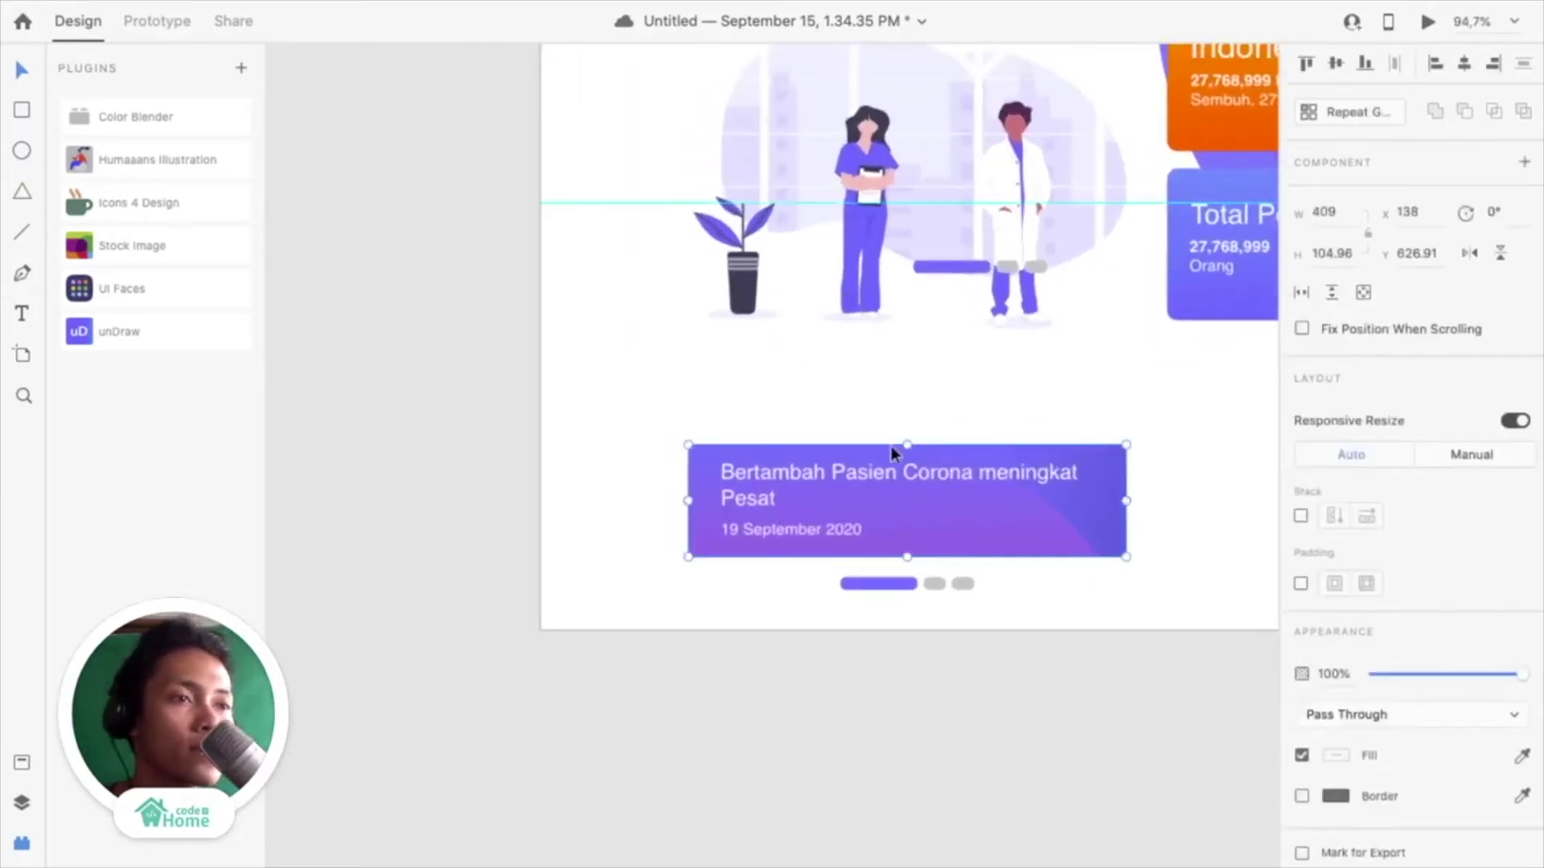
scroll(825, 457, "down", 3)
scroll(826, 454, "left", 10)
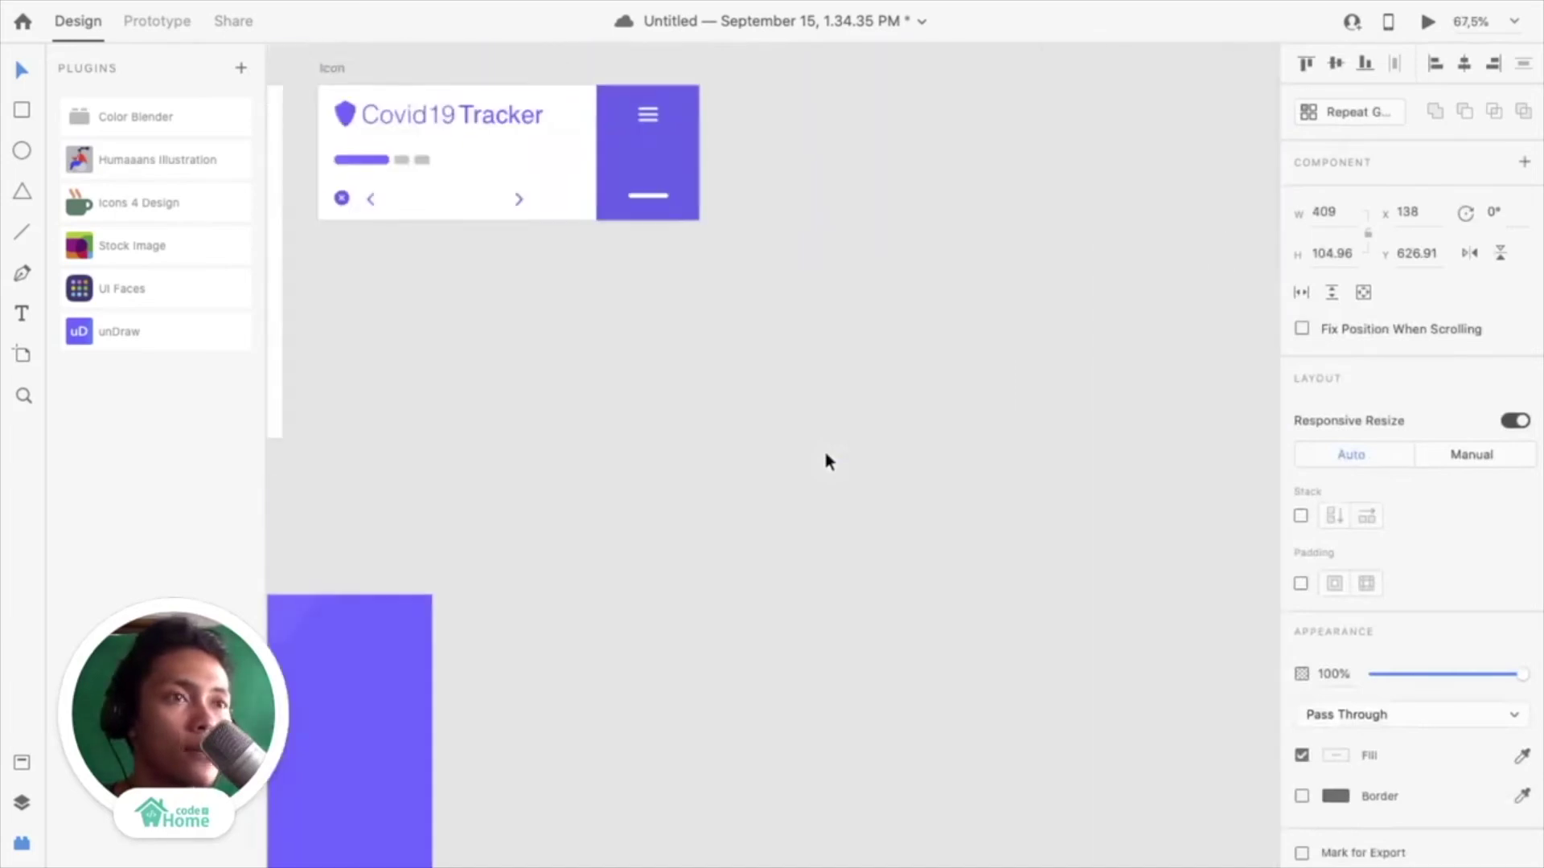
double_click(609, 265)
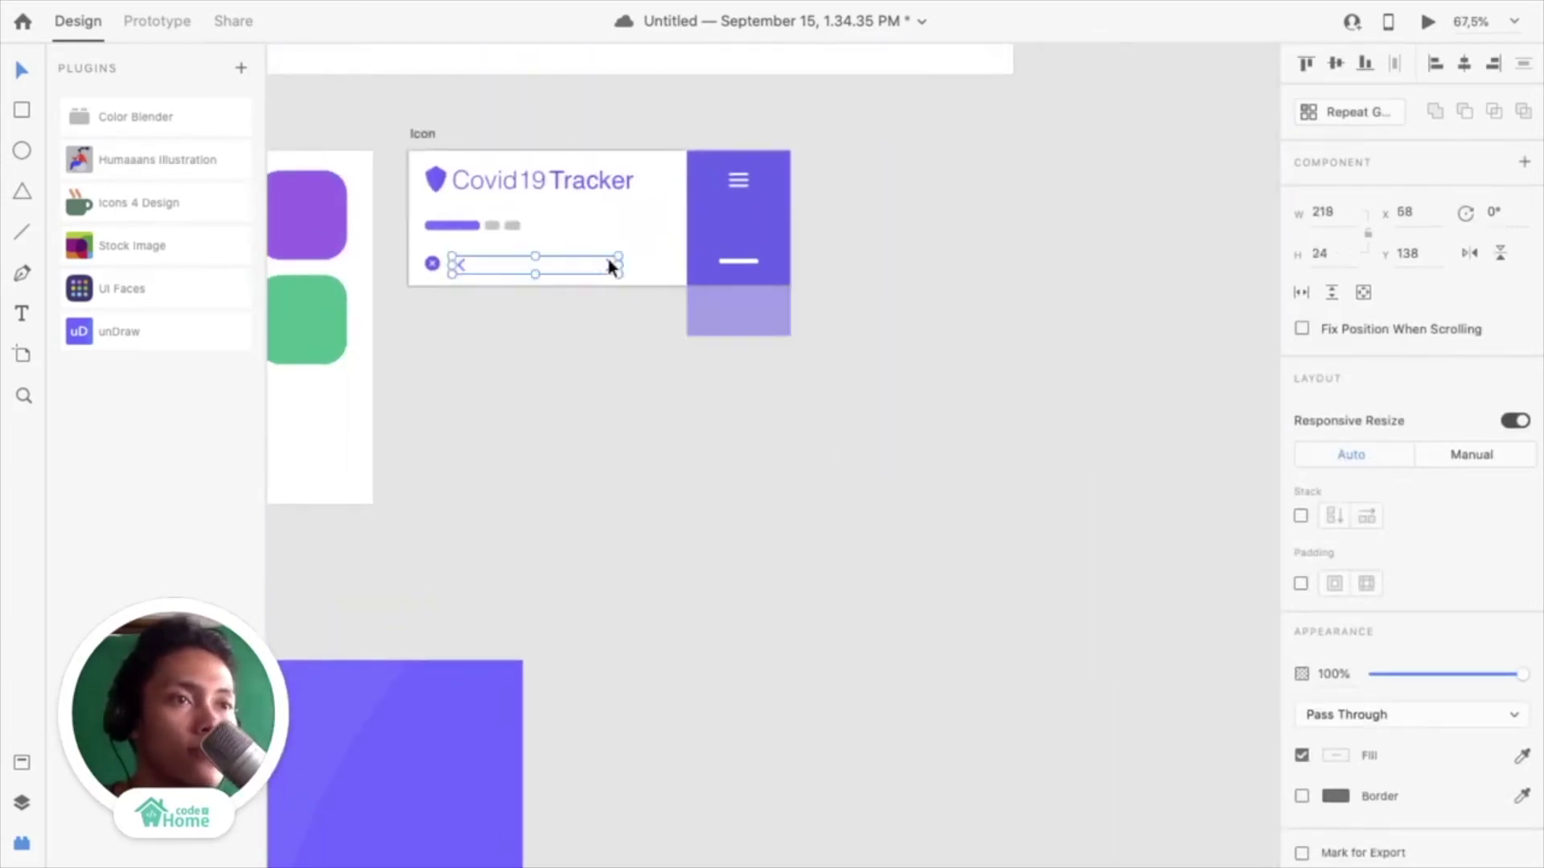
key("alt")
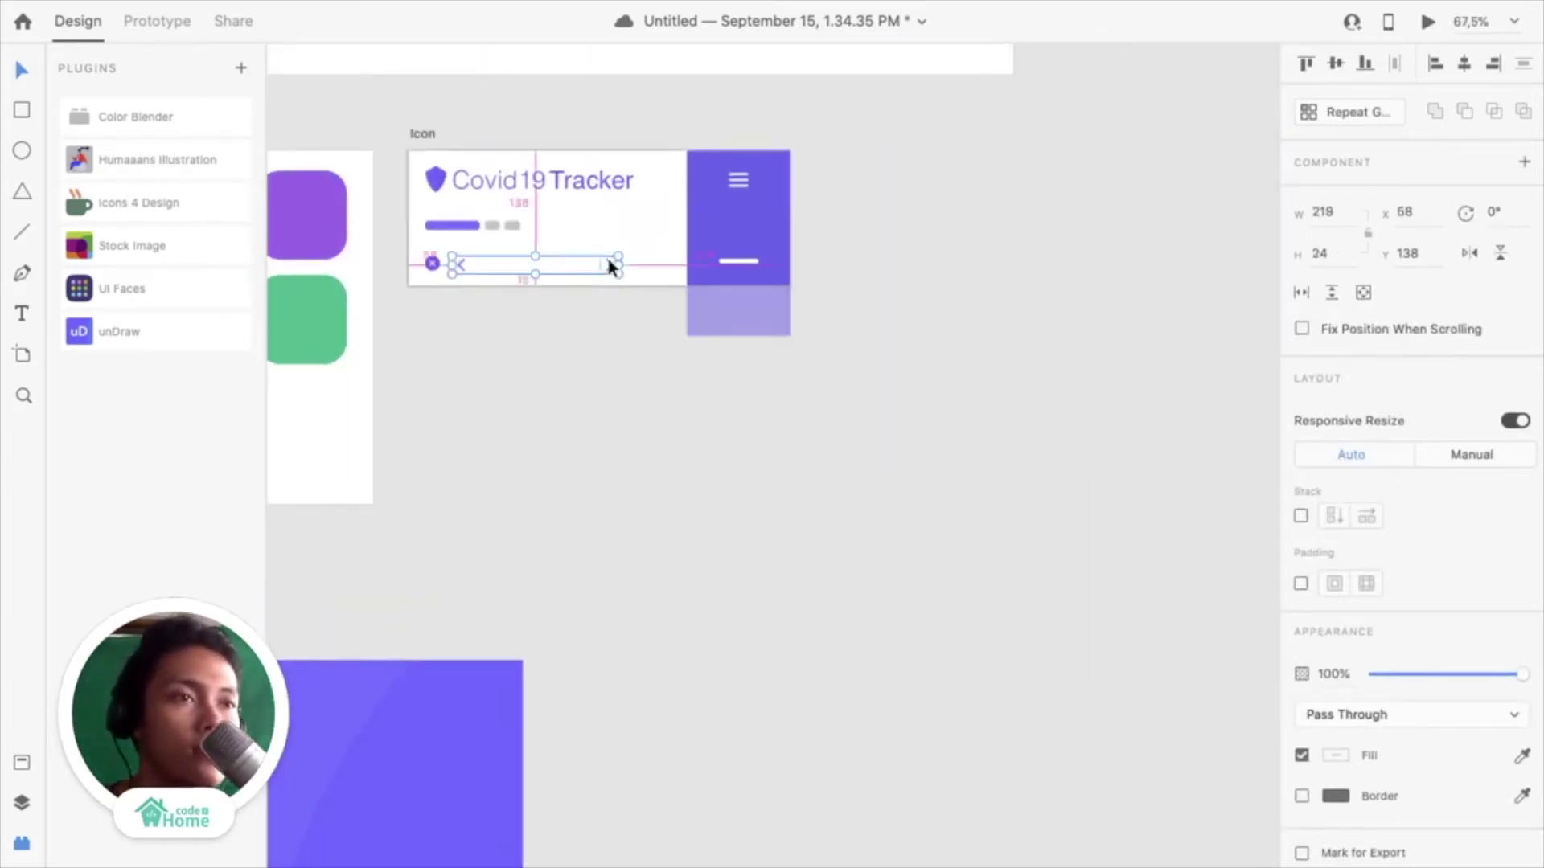
left_click_drag(609, 266, 602, 373)
Move the copied arrow pair onto the purple news banner of the dashboard at X 143, Y 675
scroll(601, 373, "down", 2)
scroll(601, 373, "right", 2)
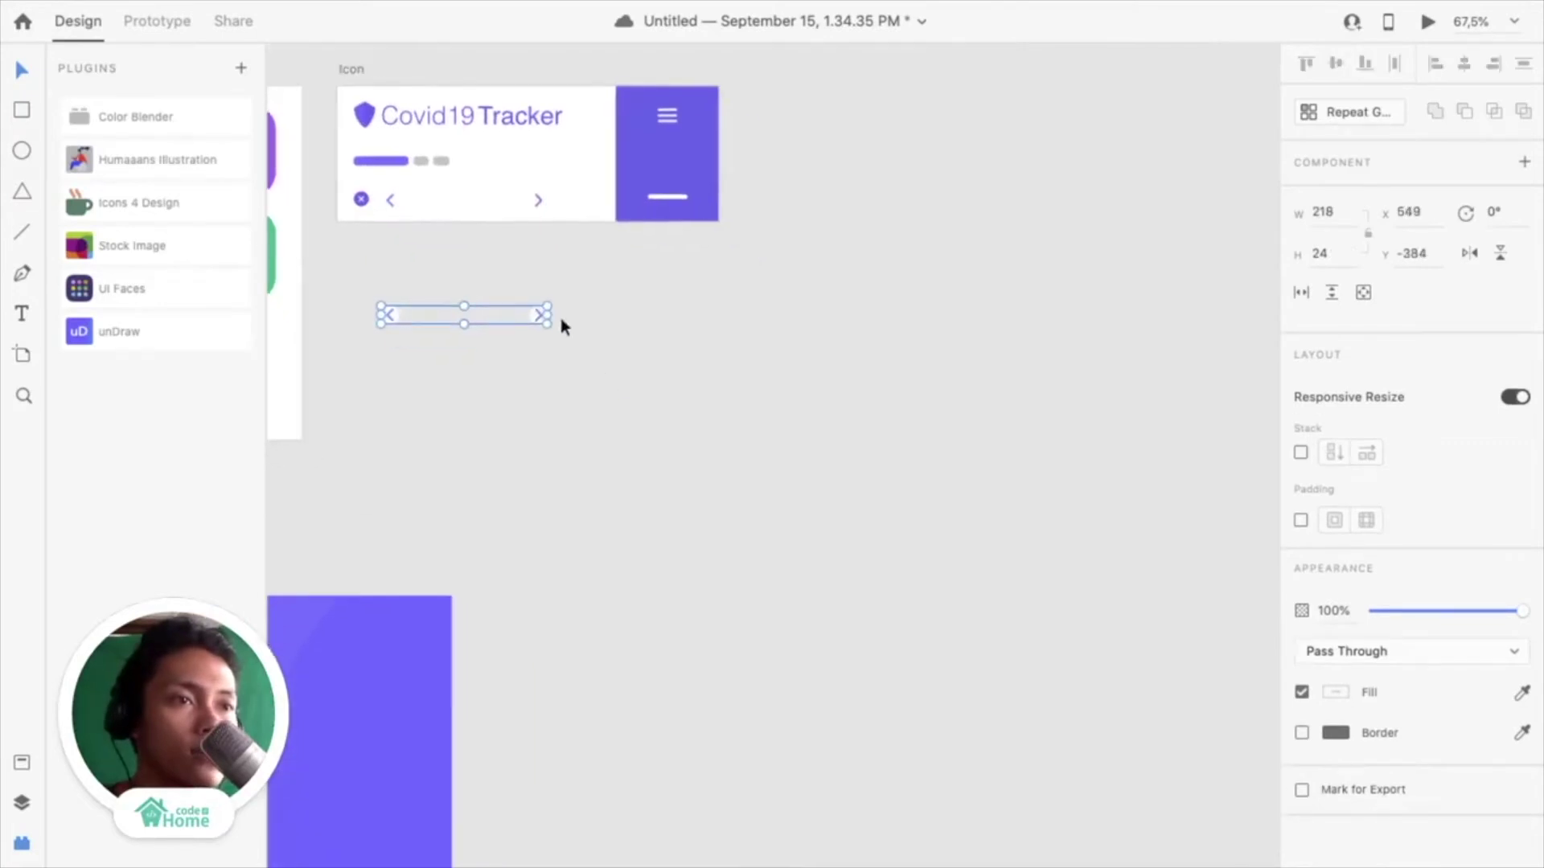
left_click_drag(537, 317, 952, 669)
scroll(952, 669, "down", 3)
scroll(952, 668, "right", 3)
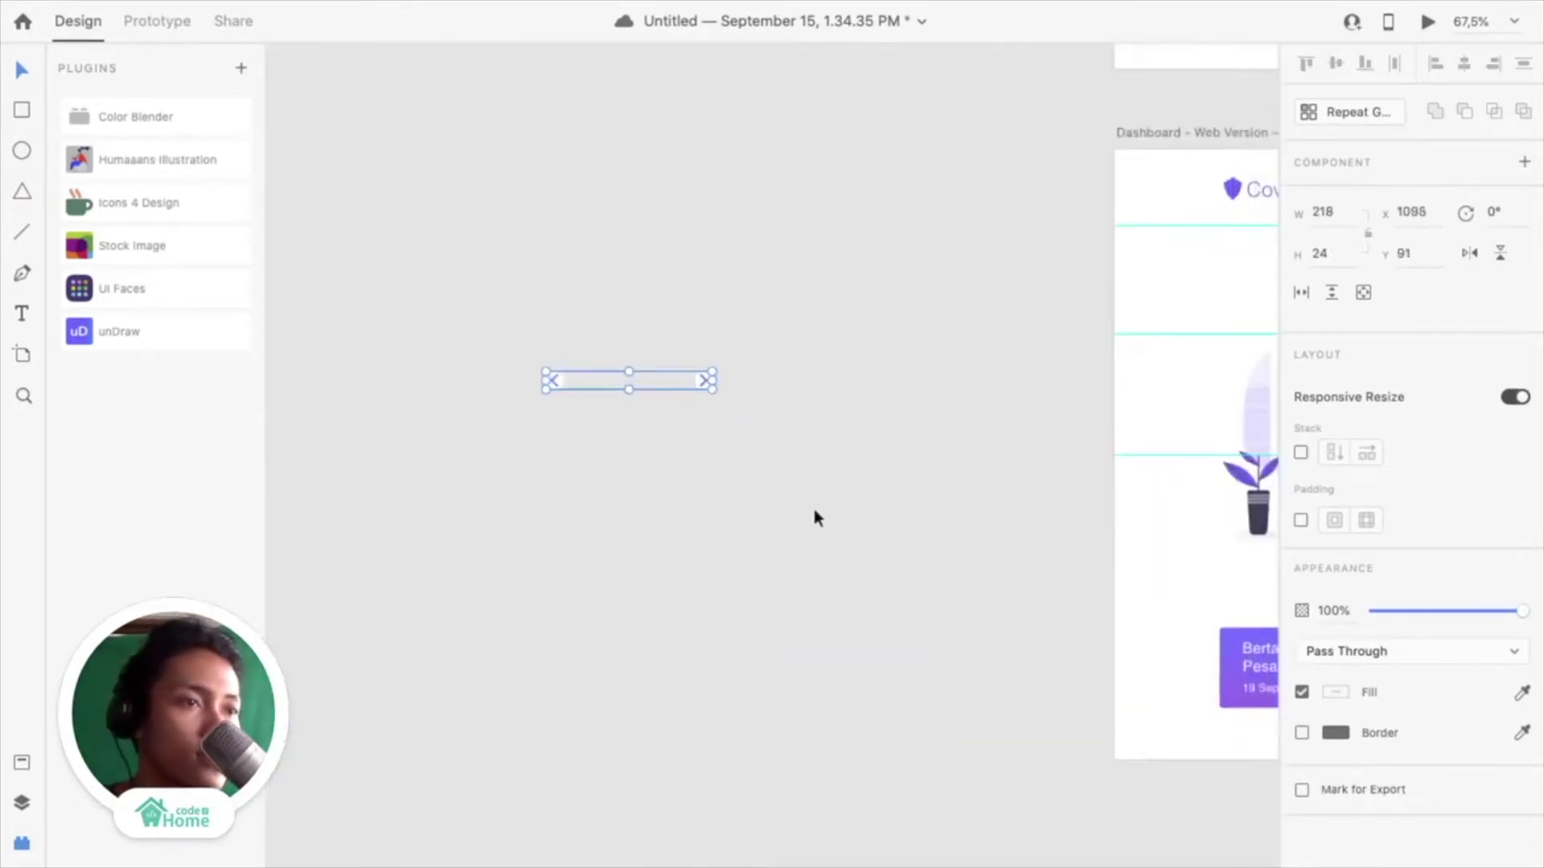
left_click_drag(700, 384, 1122, 649)
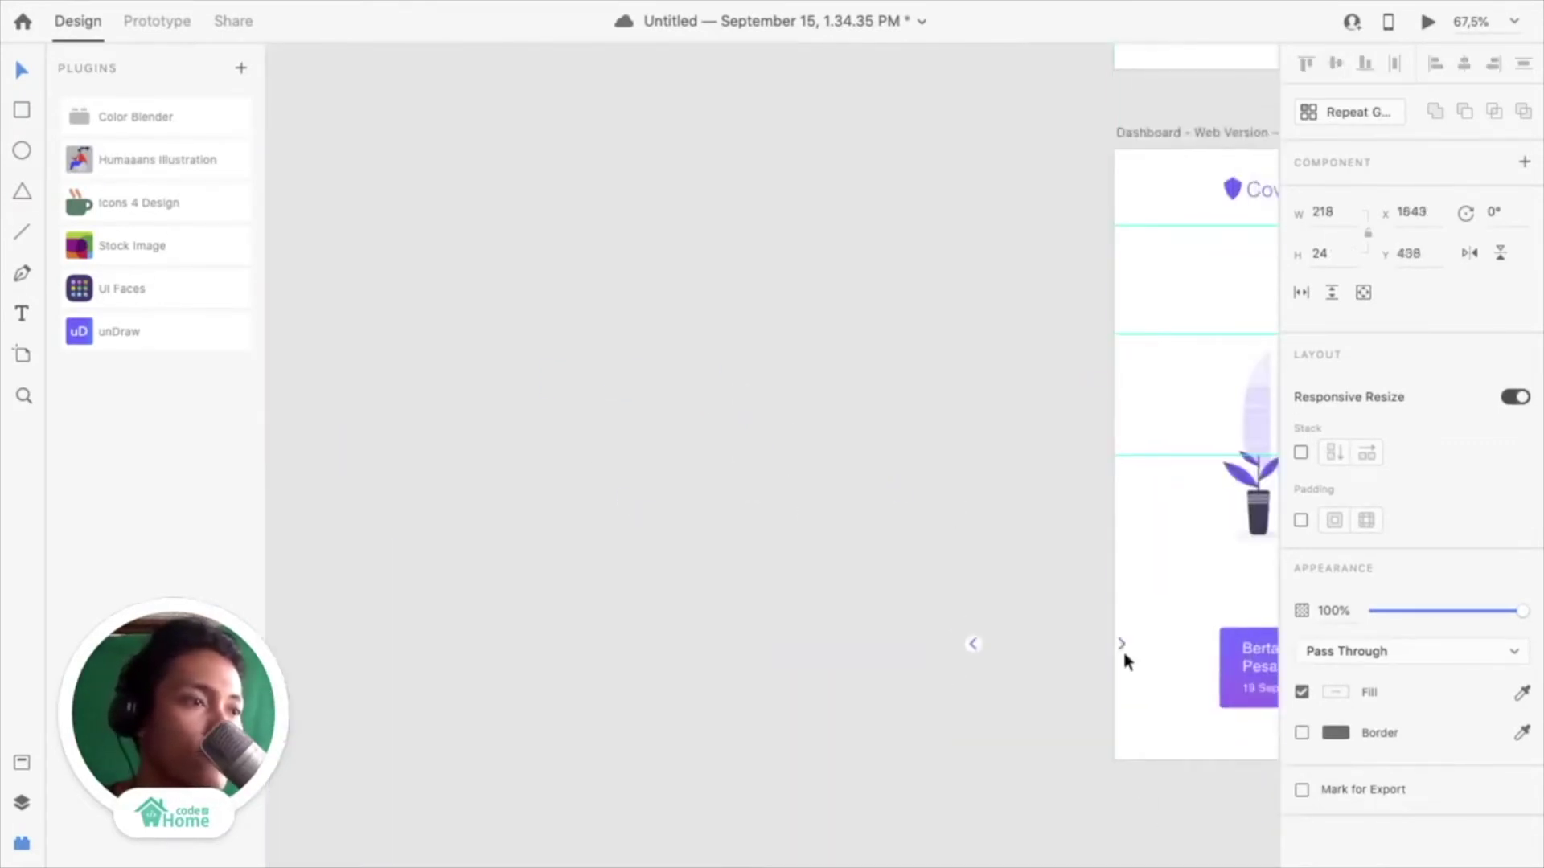
scroll(1122, 652, "down", 3)
scroll(1122, 651, "right", 4)
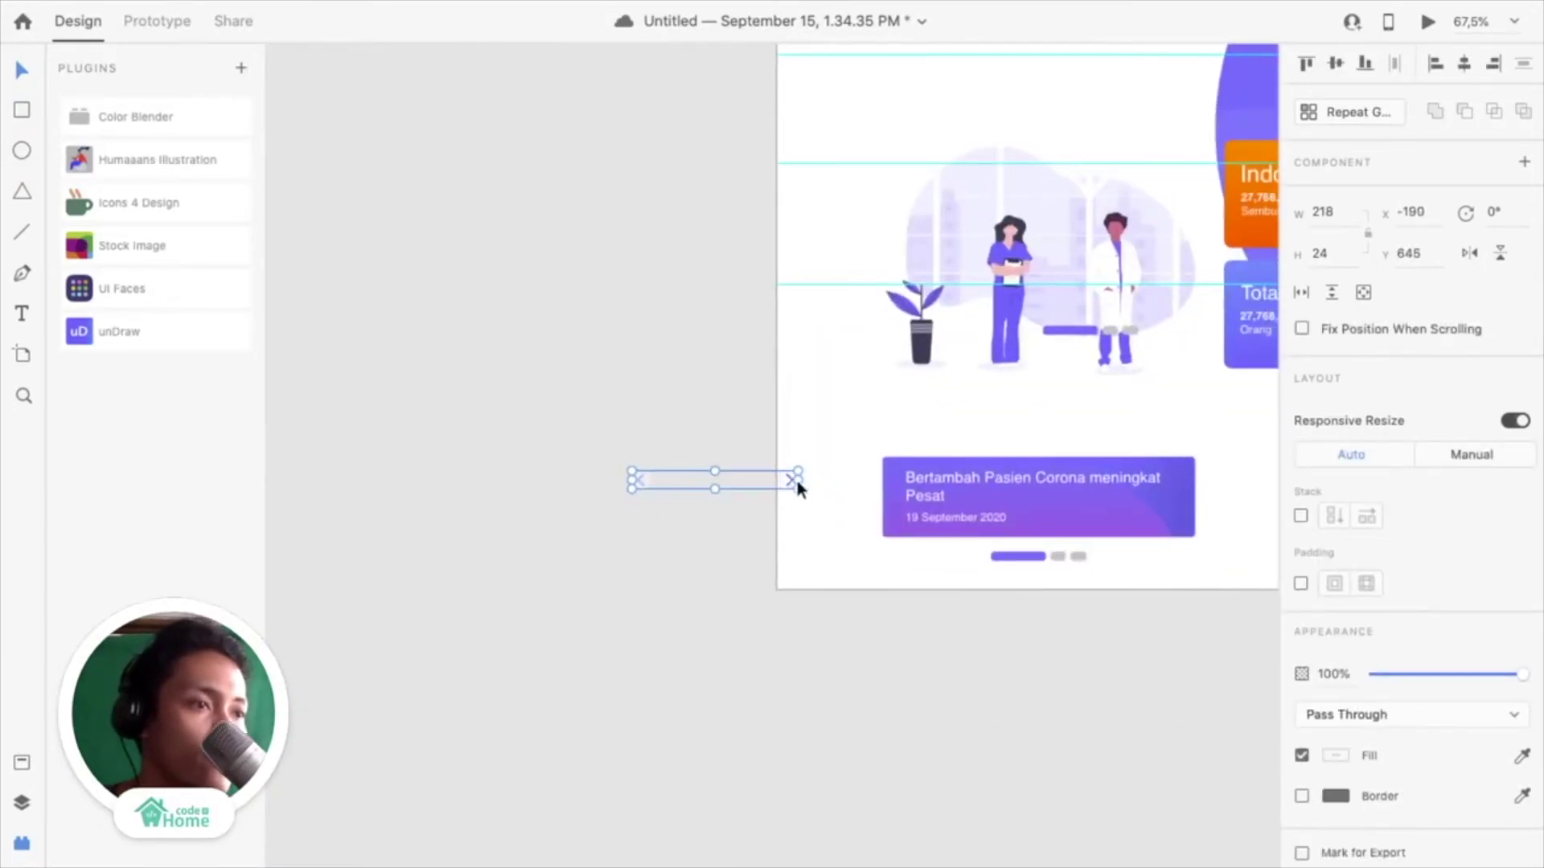
left_click_drag(794, 486, 1042, 503)
scroll(1042, 503, "up", 5)
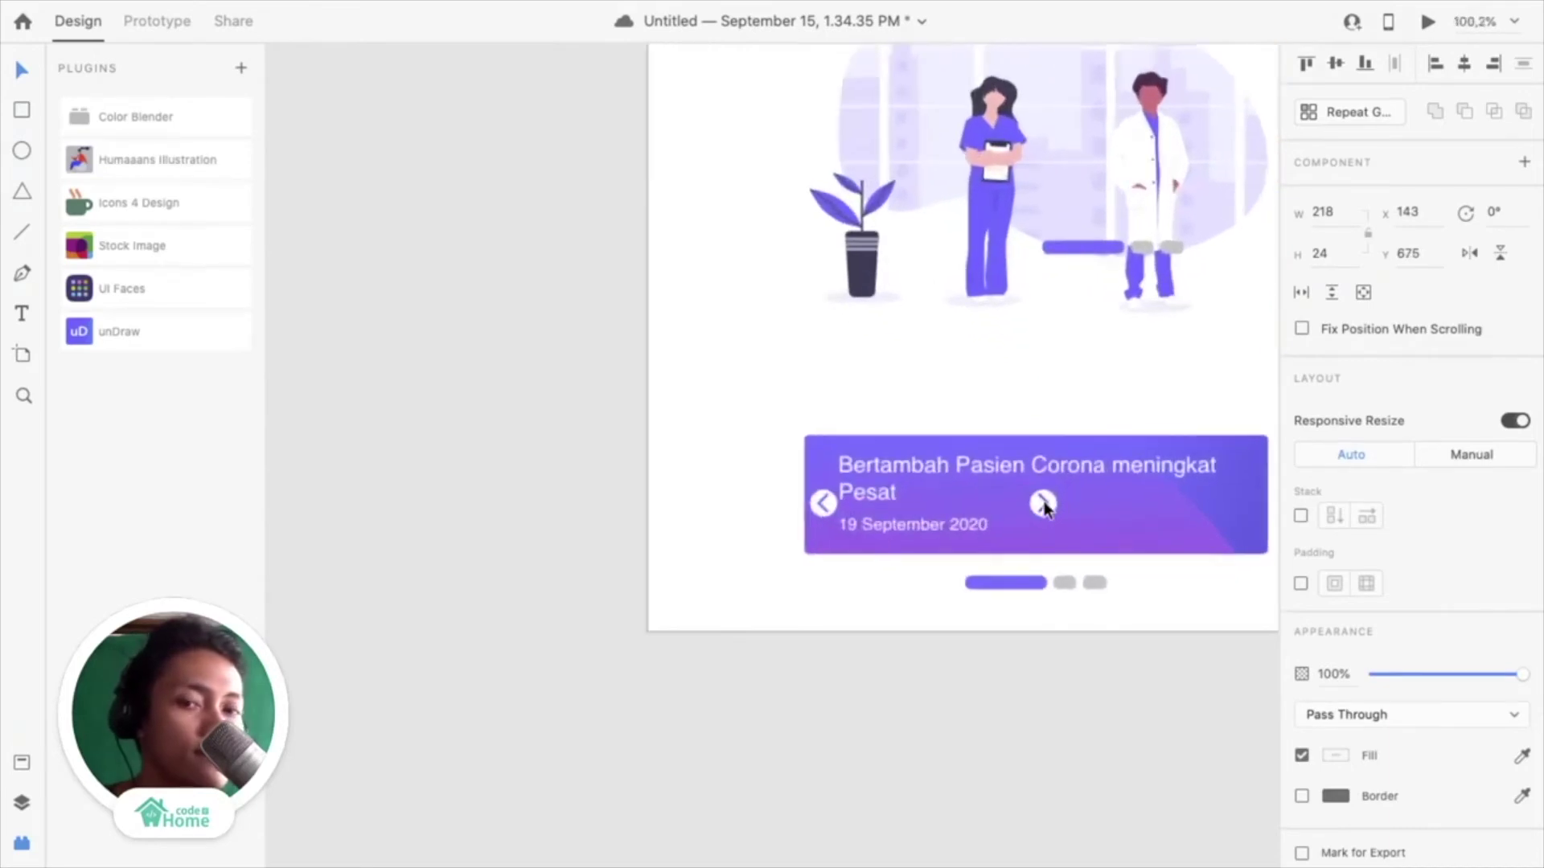
Widen the banner's arrow pair to 398 so the arrows sit near opposite ends of the banner
scroll(1046, 507, "up", 4)
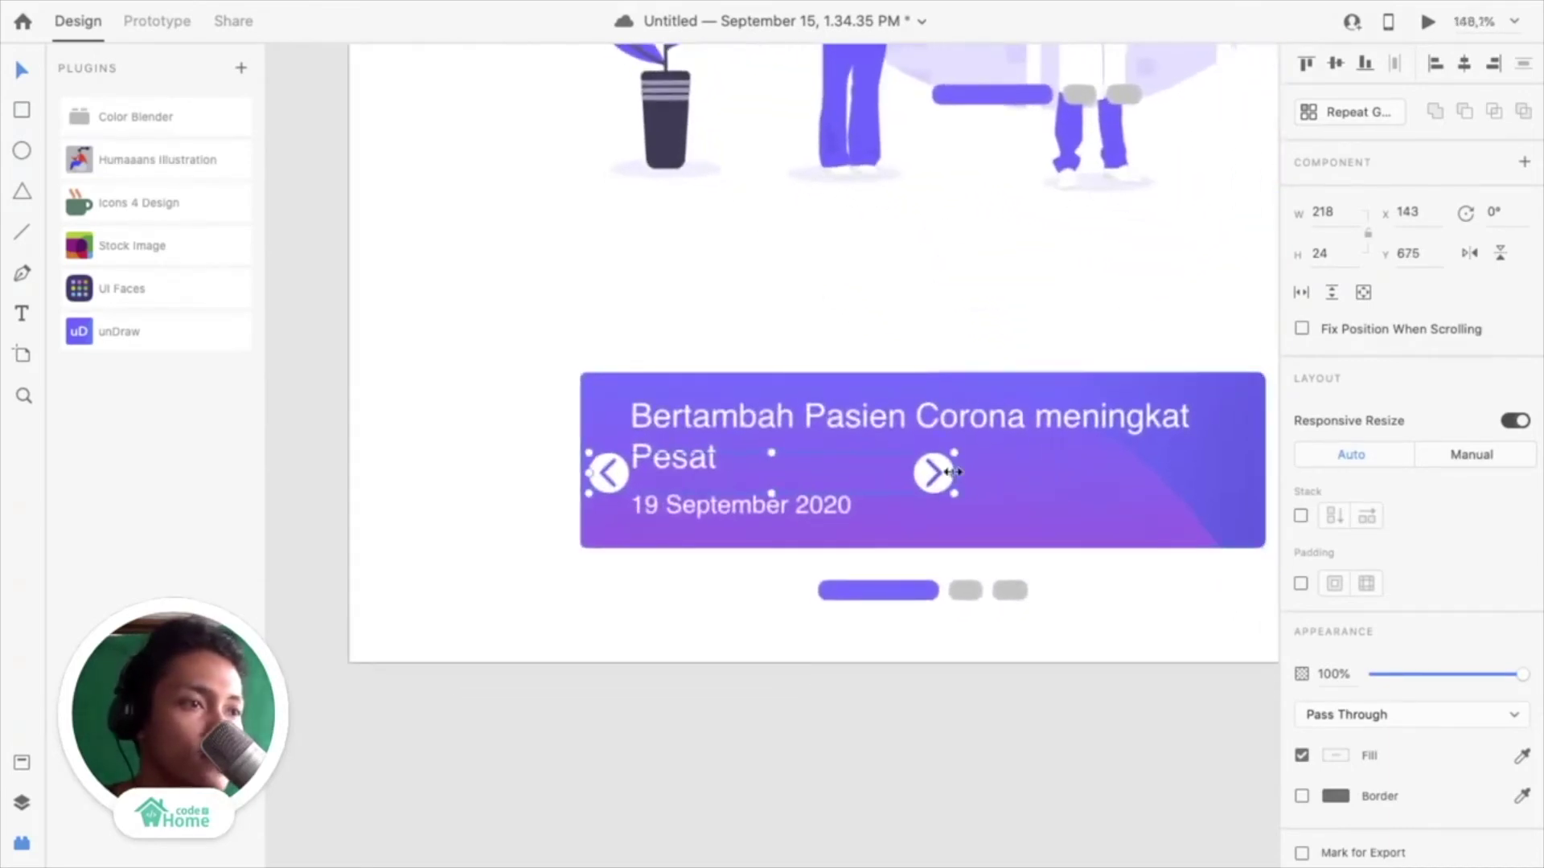
left_click_drag(955, 474, 1257, 495)
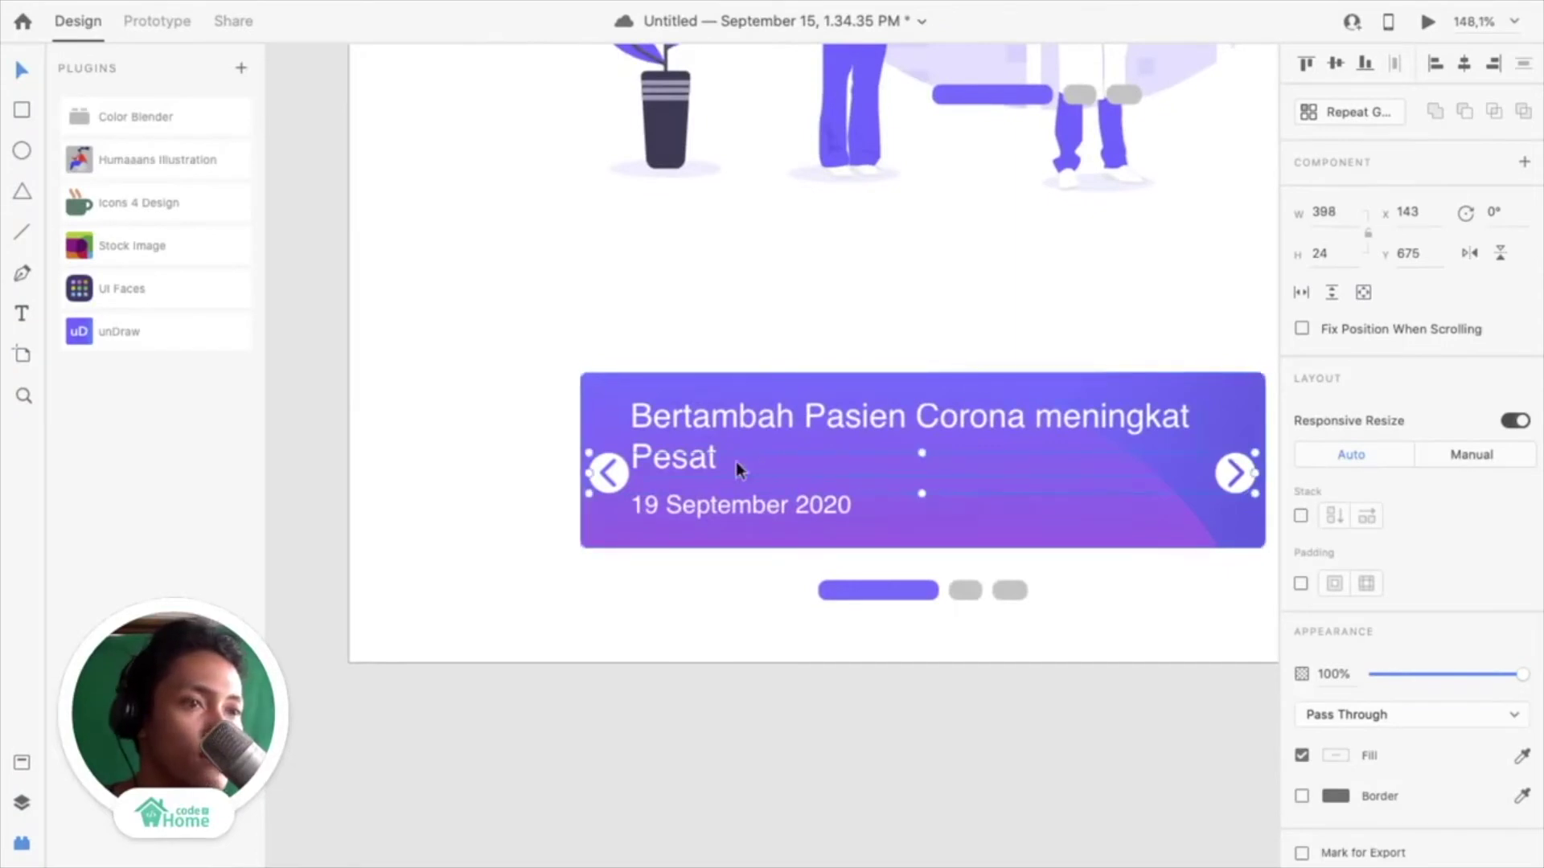
double_click(610, 477)
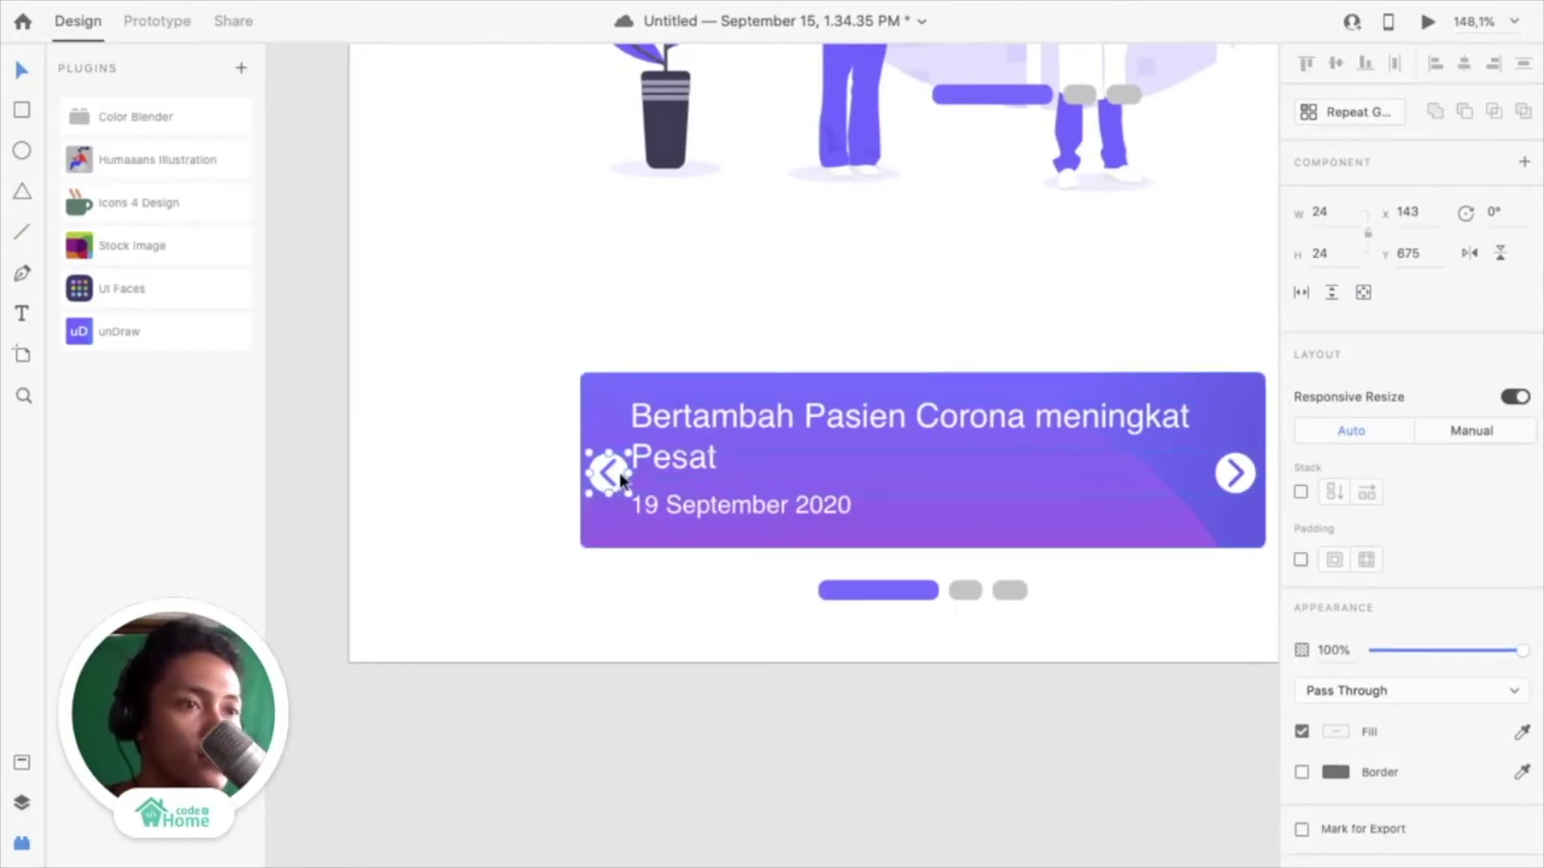
left_click_drag(619, 471, 619, 475)
left_click(971, 689)
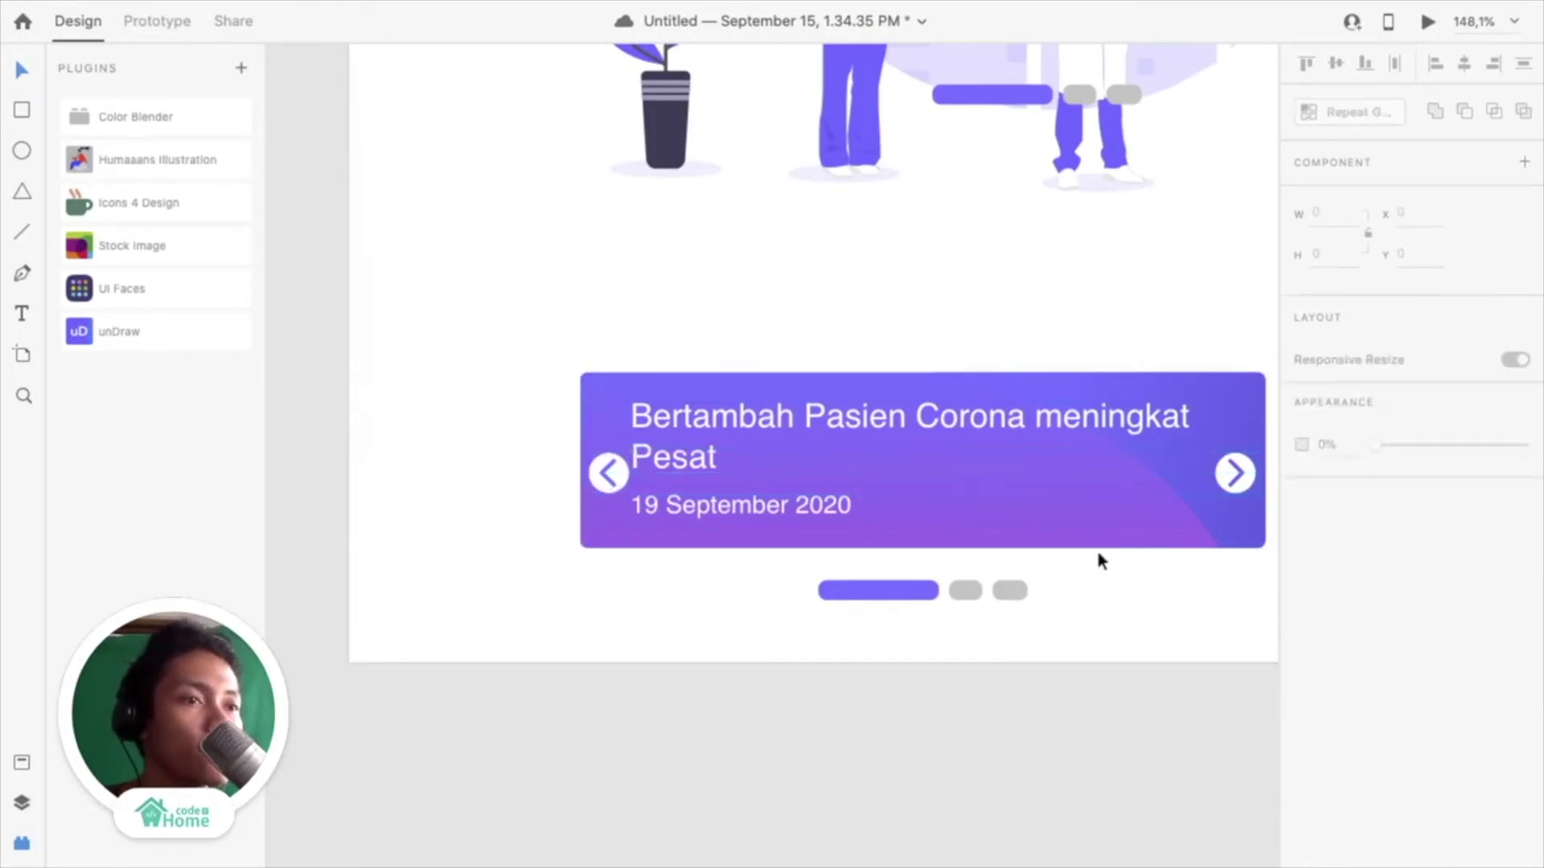
Move the arrow pair up to Y 671 to centre it vertically on the news banner
left_click(1234, 480)
scroll(1210, 486, "right", 3)
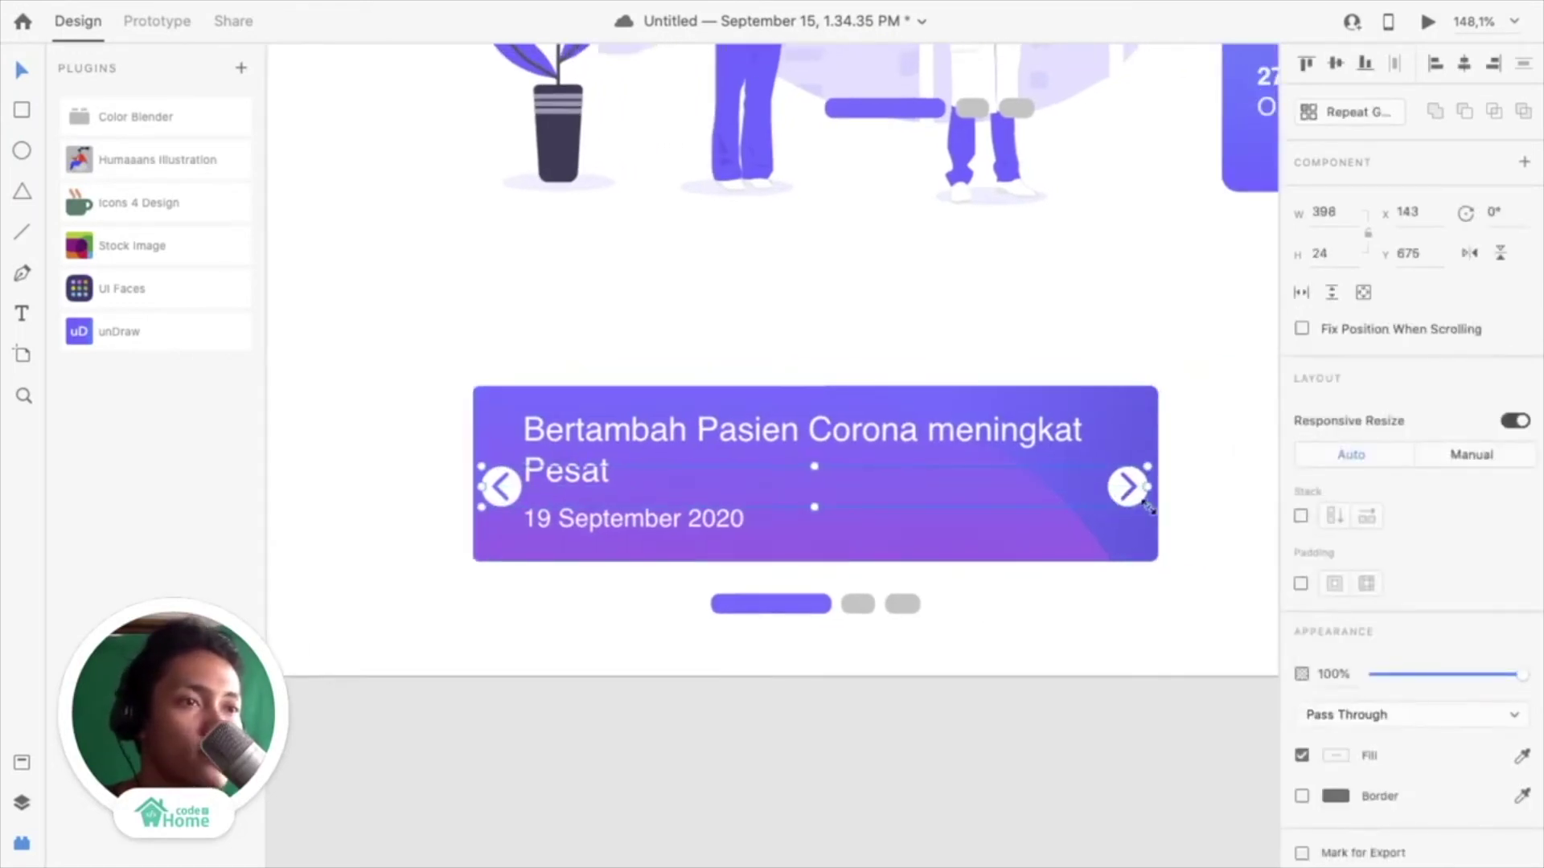
left_click_drag(1130, 493, 1129, 478)
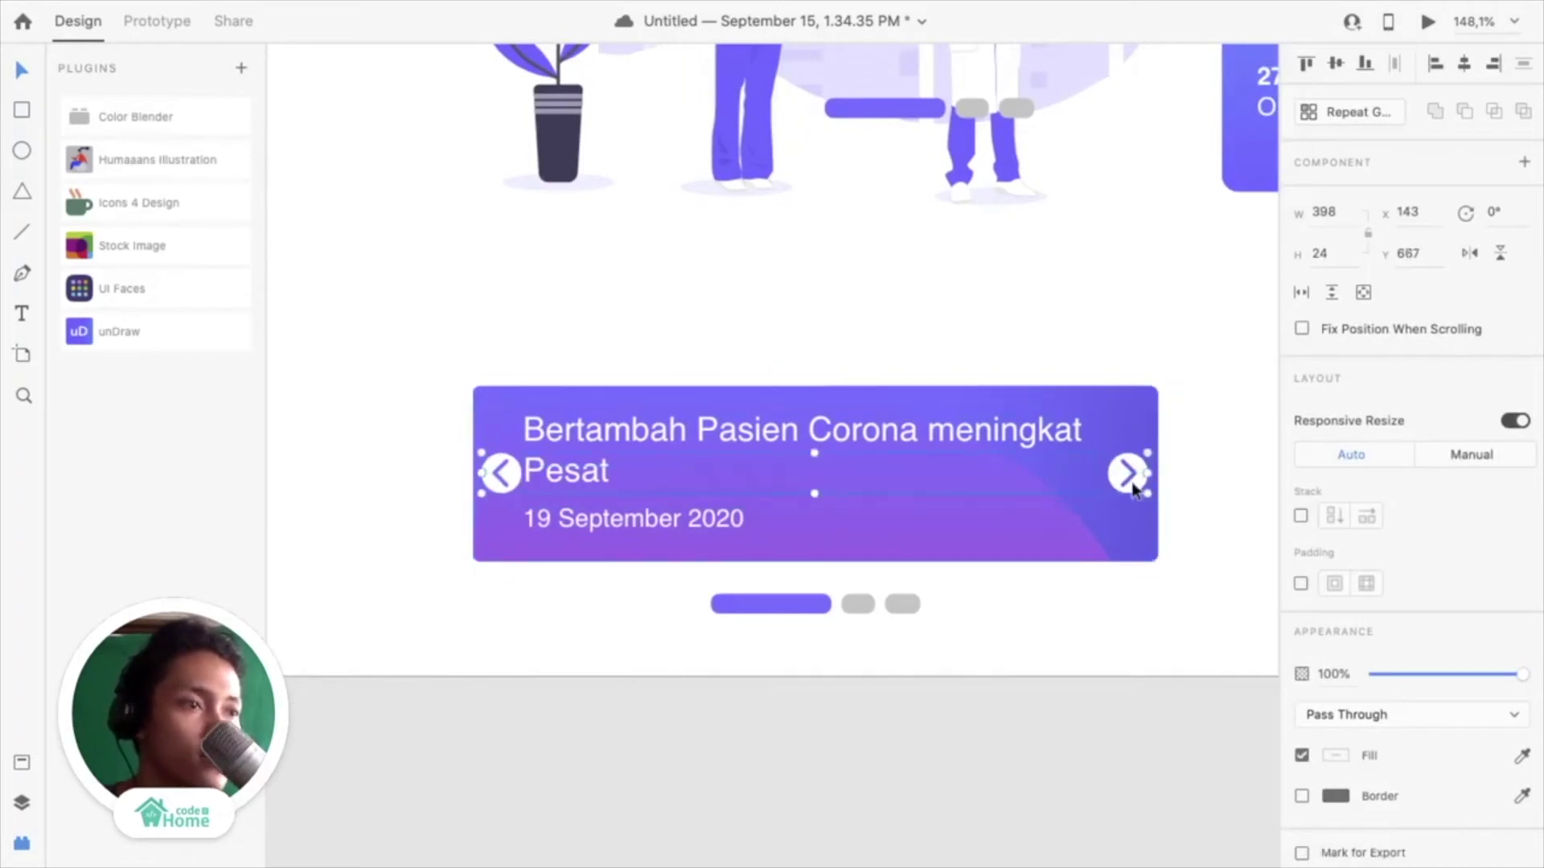
key("Down")
key("Down")
key("Down")
key("Down")
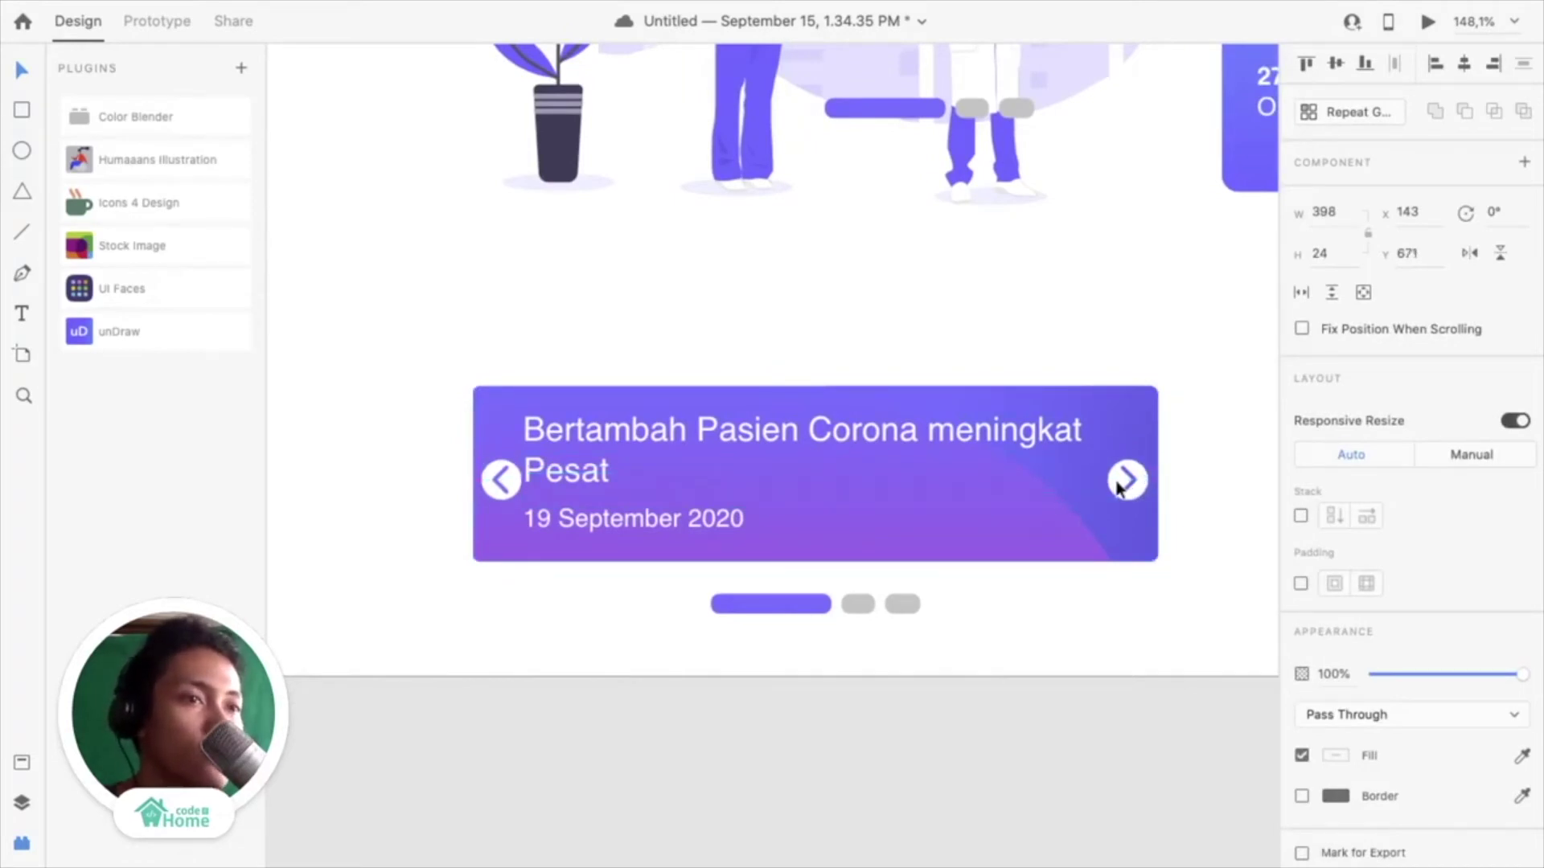
Move the banner headline together with its date to X 179, Y 645, clear of the previous arrow
left_click(843, 431)
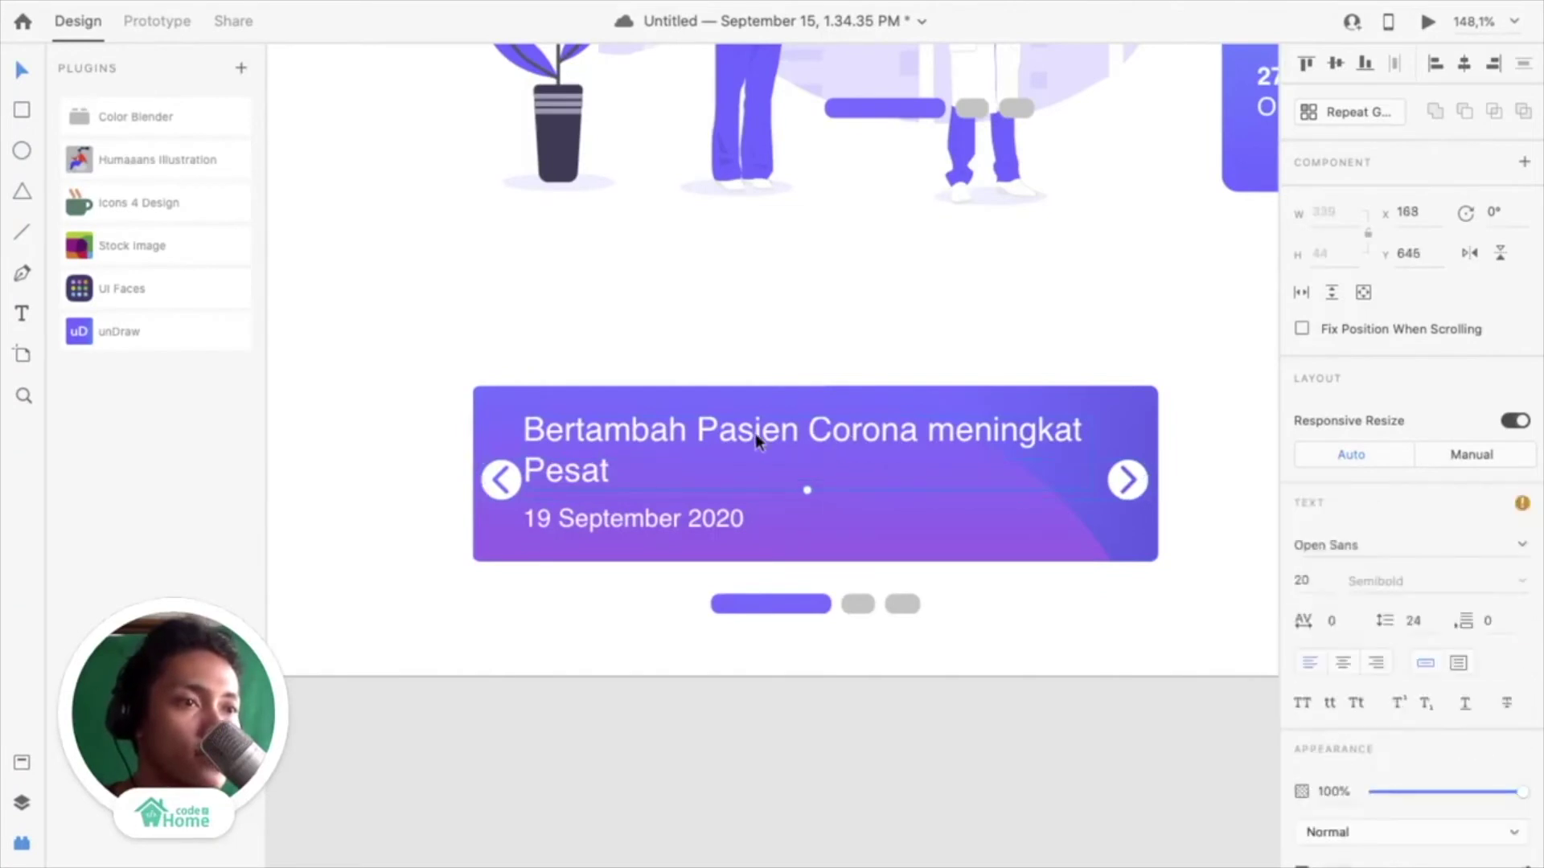
left_click(644, 517, "shift")
left_click_drag(573, 433, 587, 432)
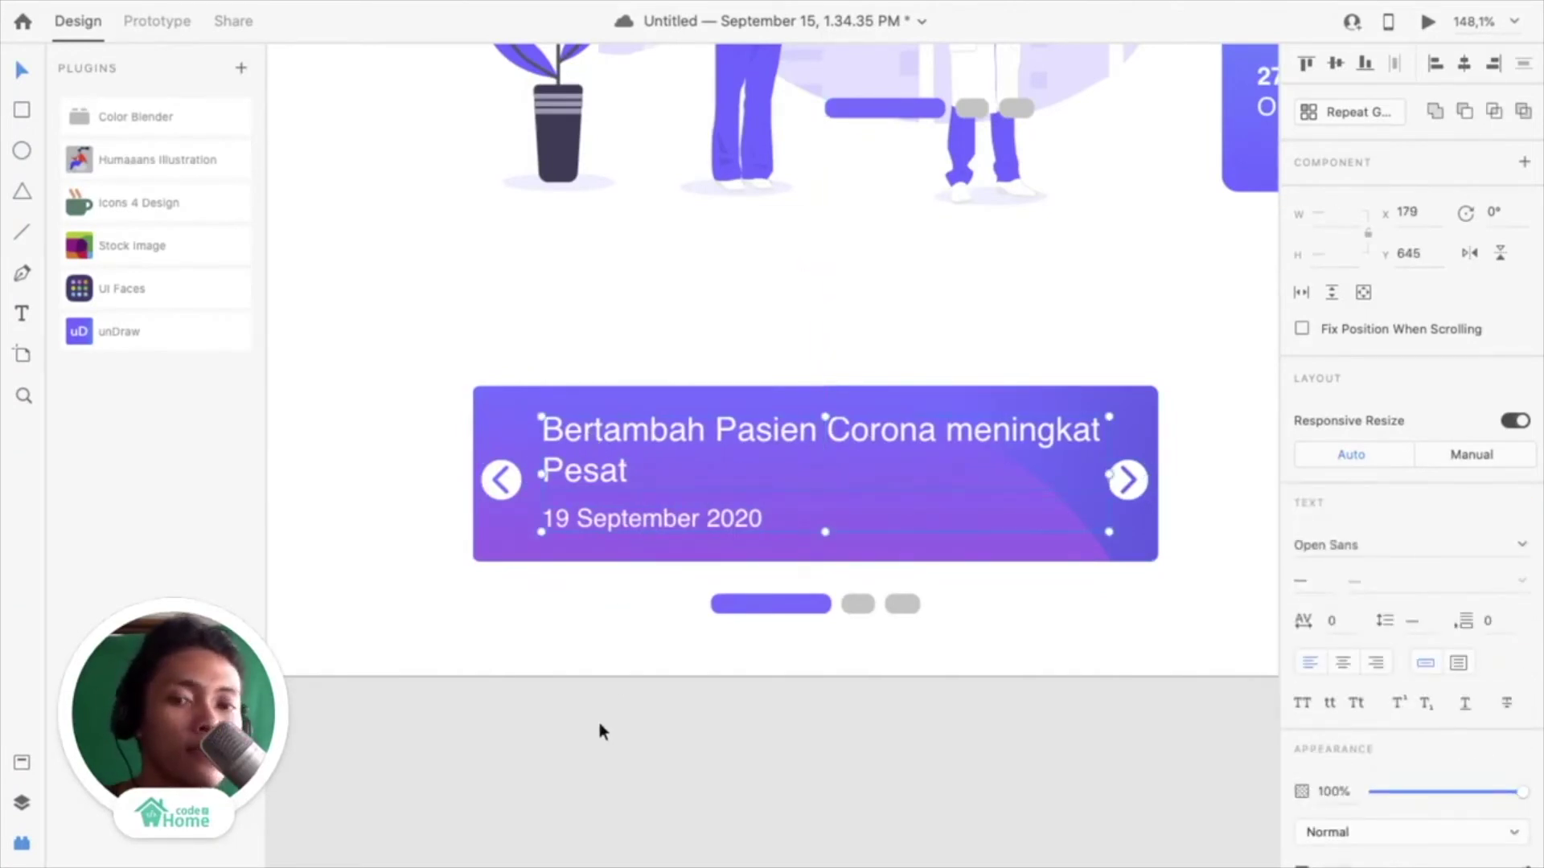
Scale the banner headline and date down slightly, bringing the headline to font size 19
scroll(600, 722, "down", 3)
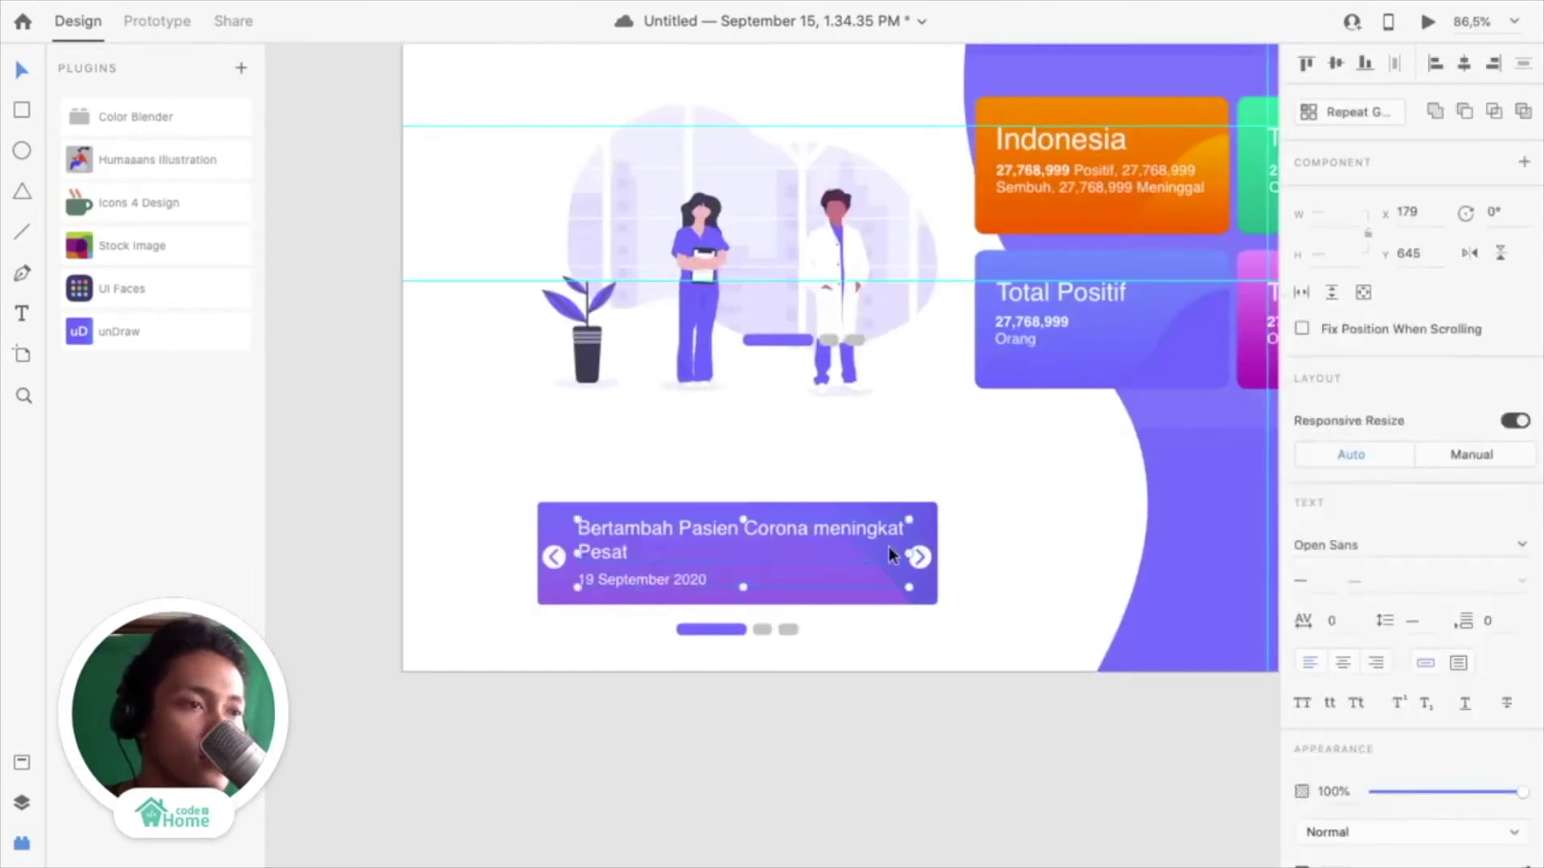
left_click_drag(911, 516, 906, 518)
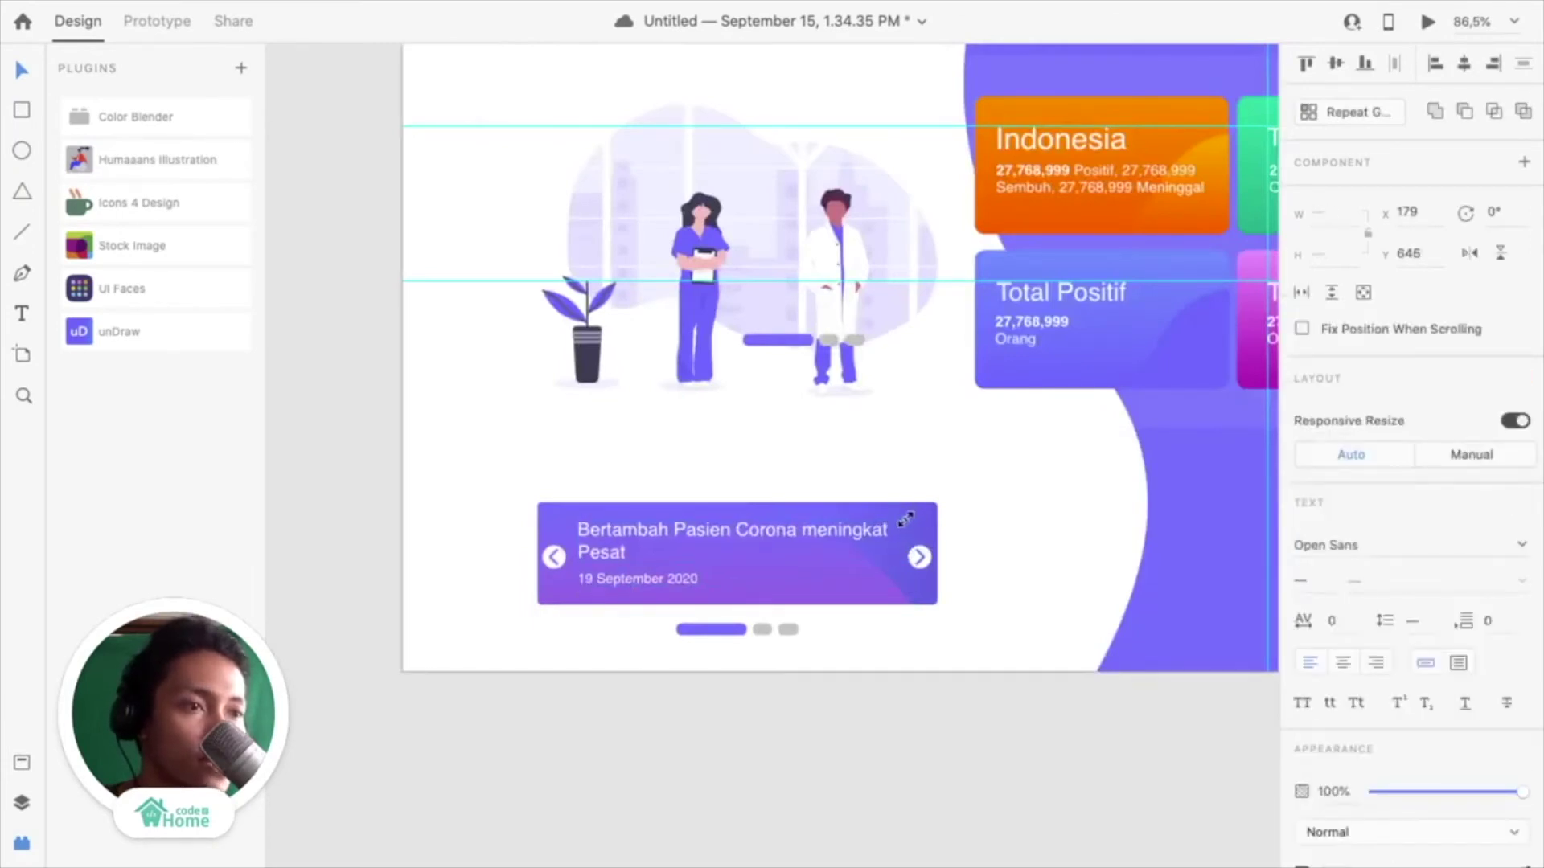
left_click(839, 626)
scroll(838, 626, "down", 3)
scroll(839, 627, "up", 5)
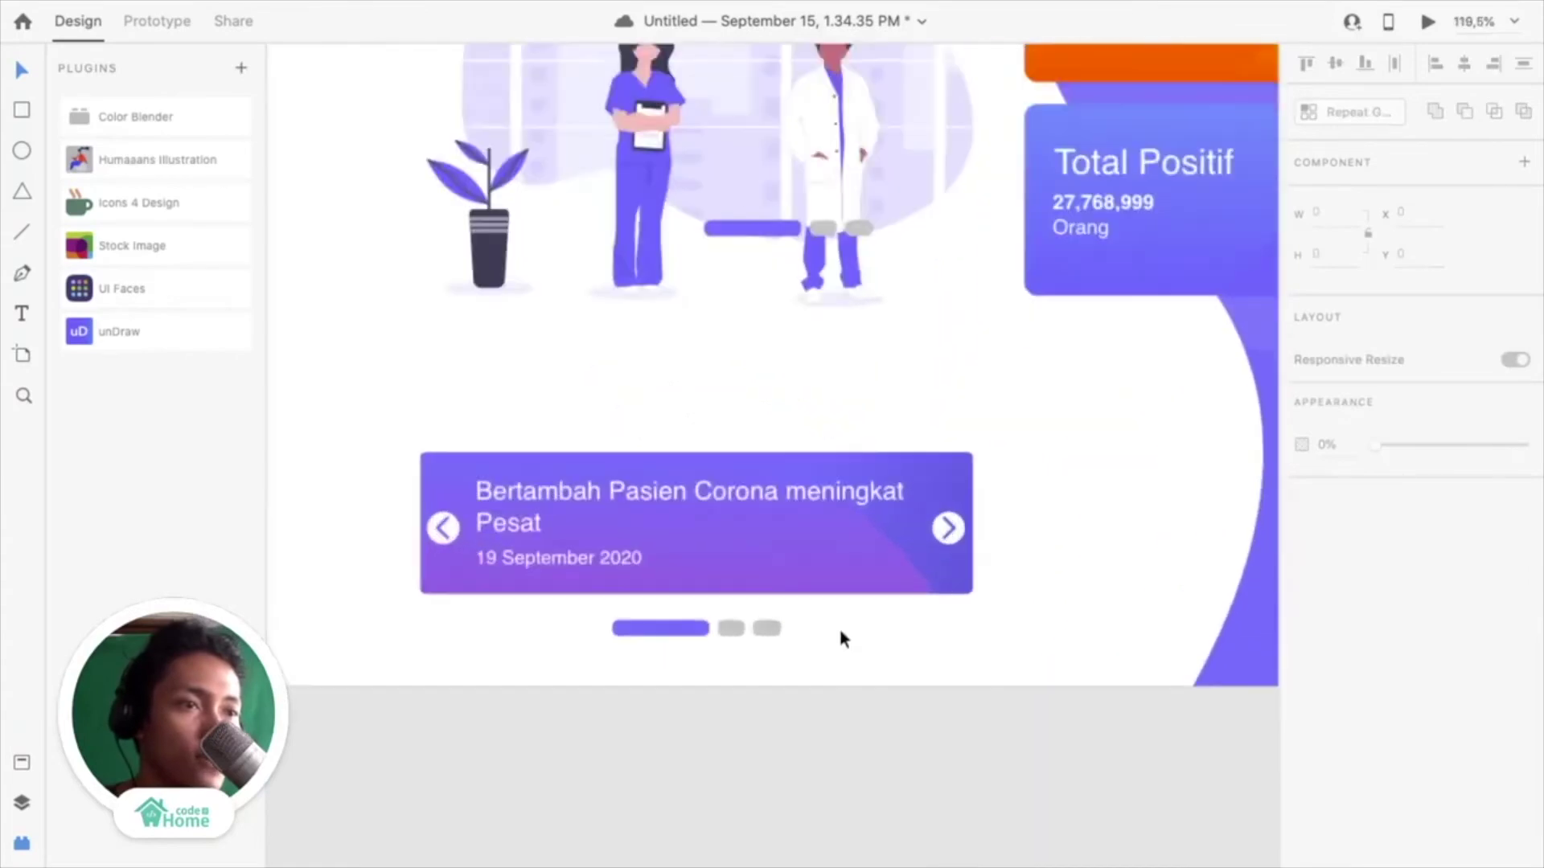
Shift the banner headline and date slightly farther away from the previous arrow
left_click(522, 489)
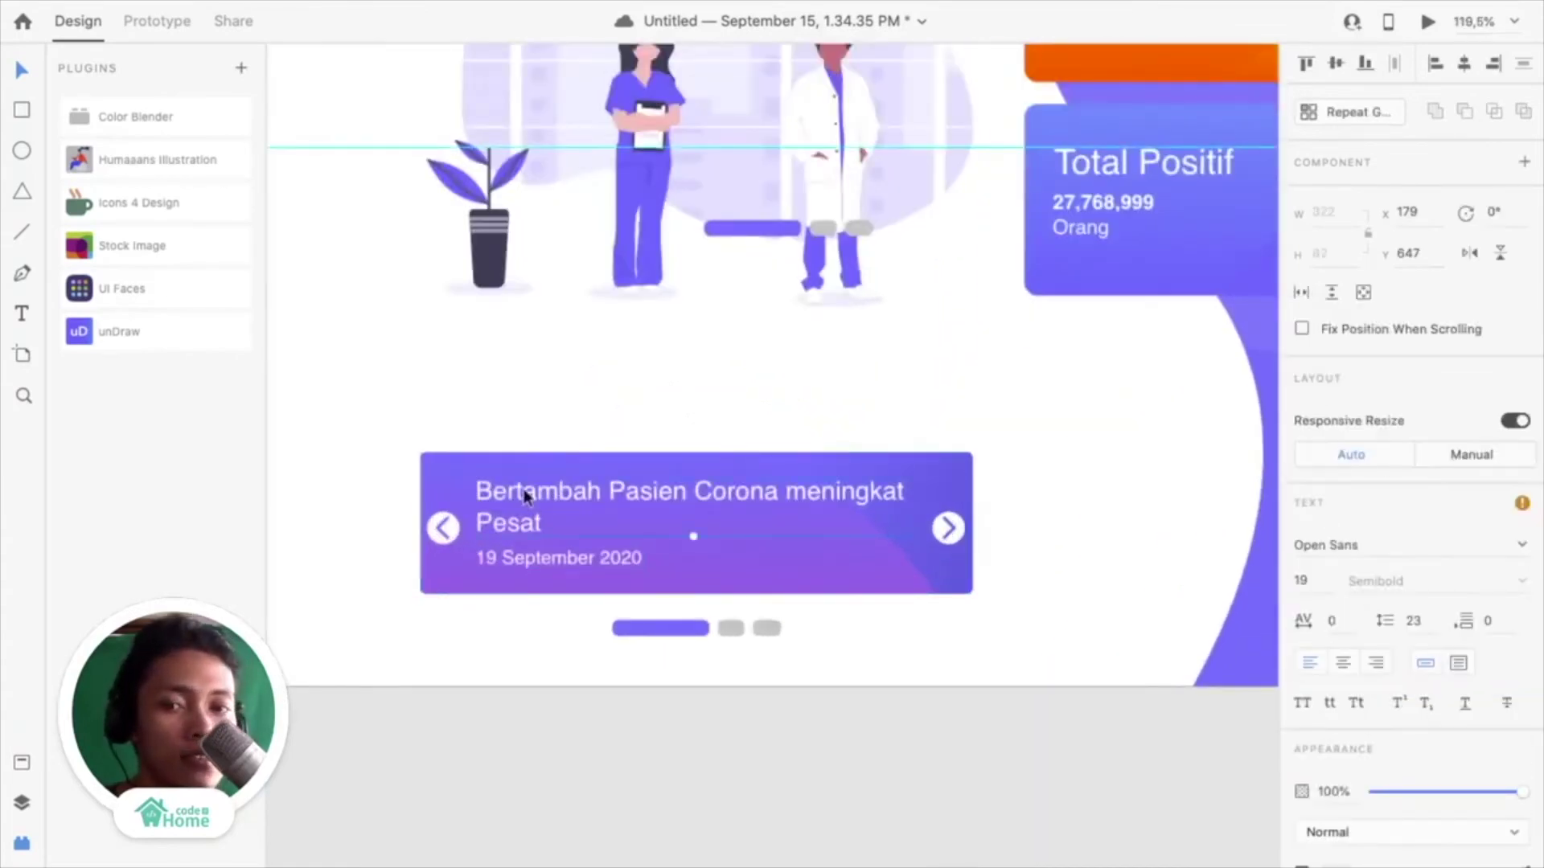
key("super+z")
left_click(660, 730)
scroll(659, 731, "down", 3)
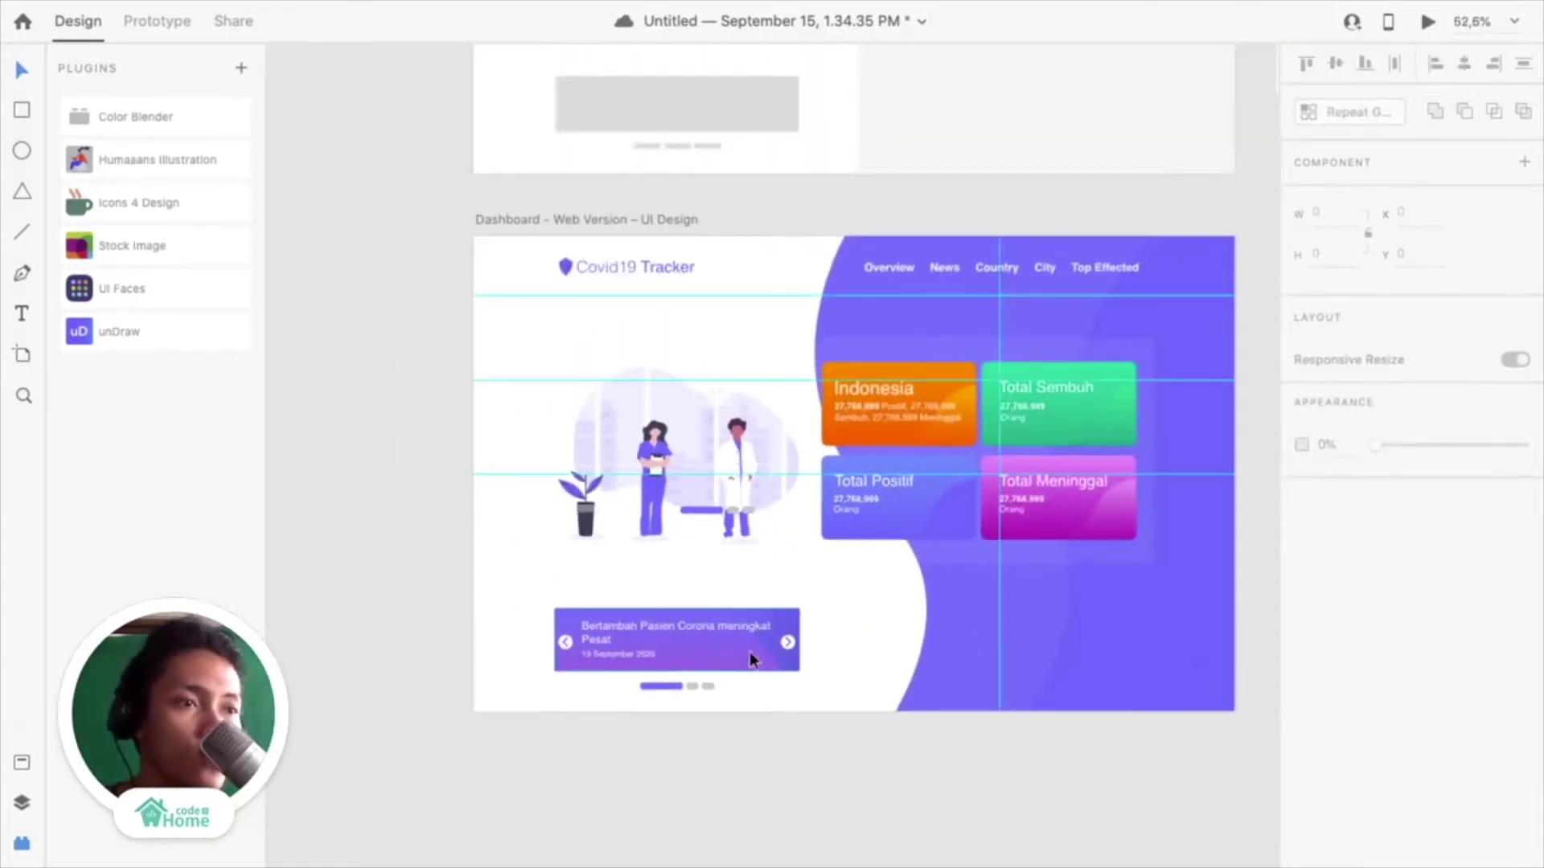
Add the text News Covid-19 above the news banner at X 143, Y 595
scroll(647, 635, "up", 2)
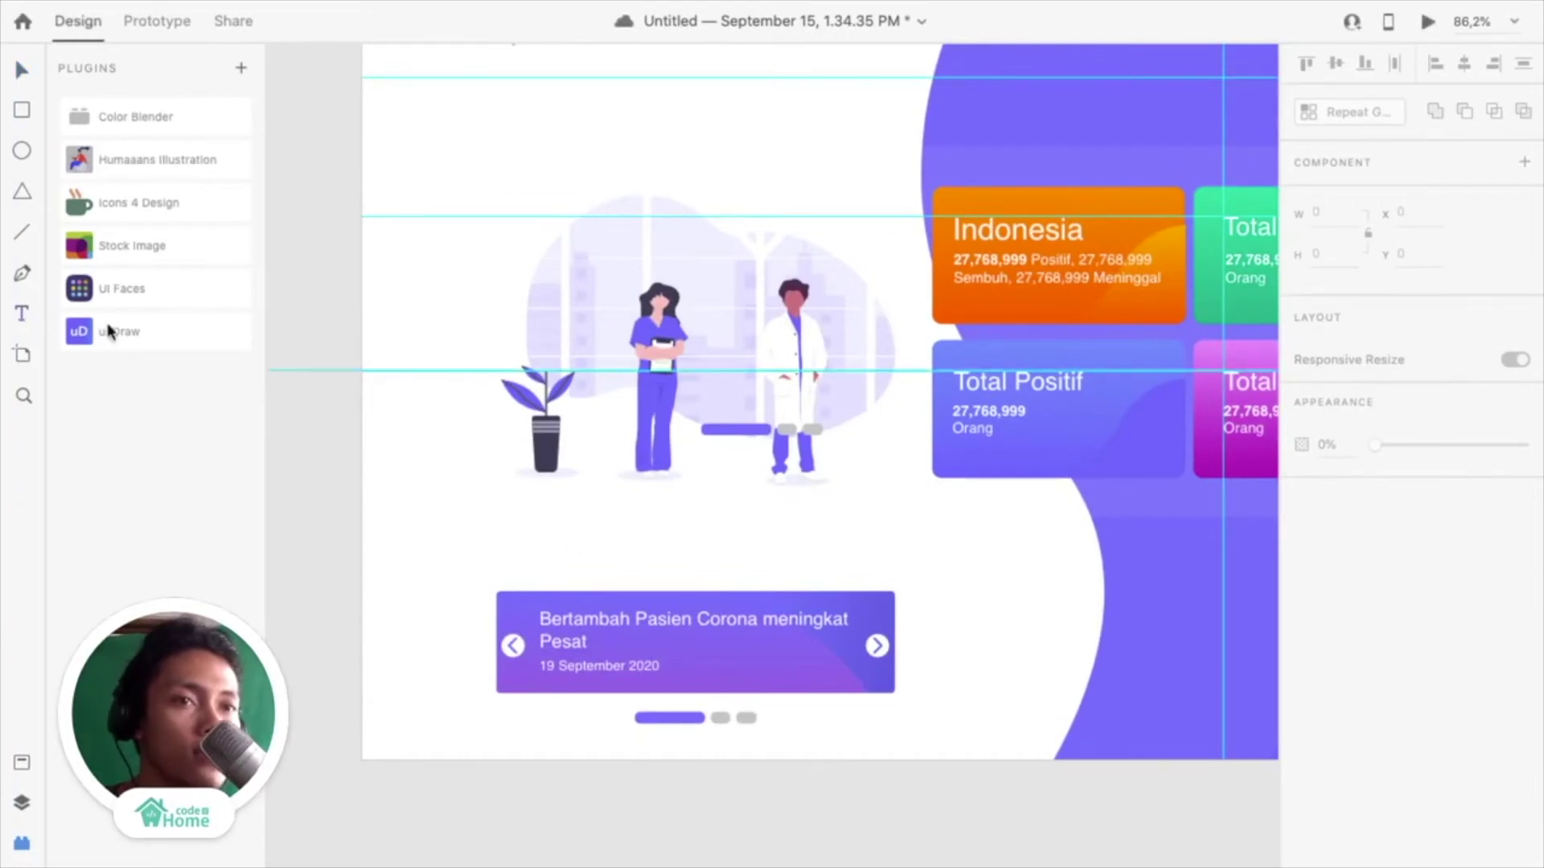
left_click(504, 562)
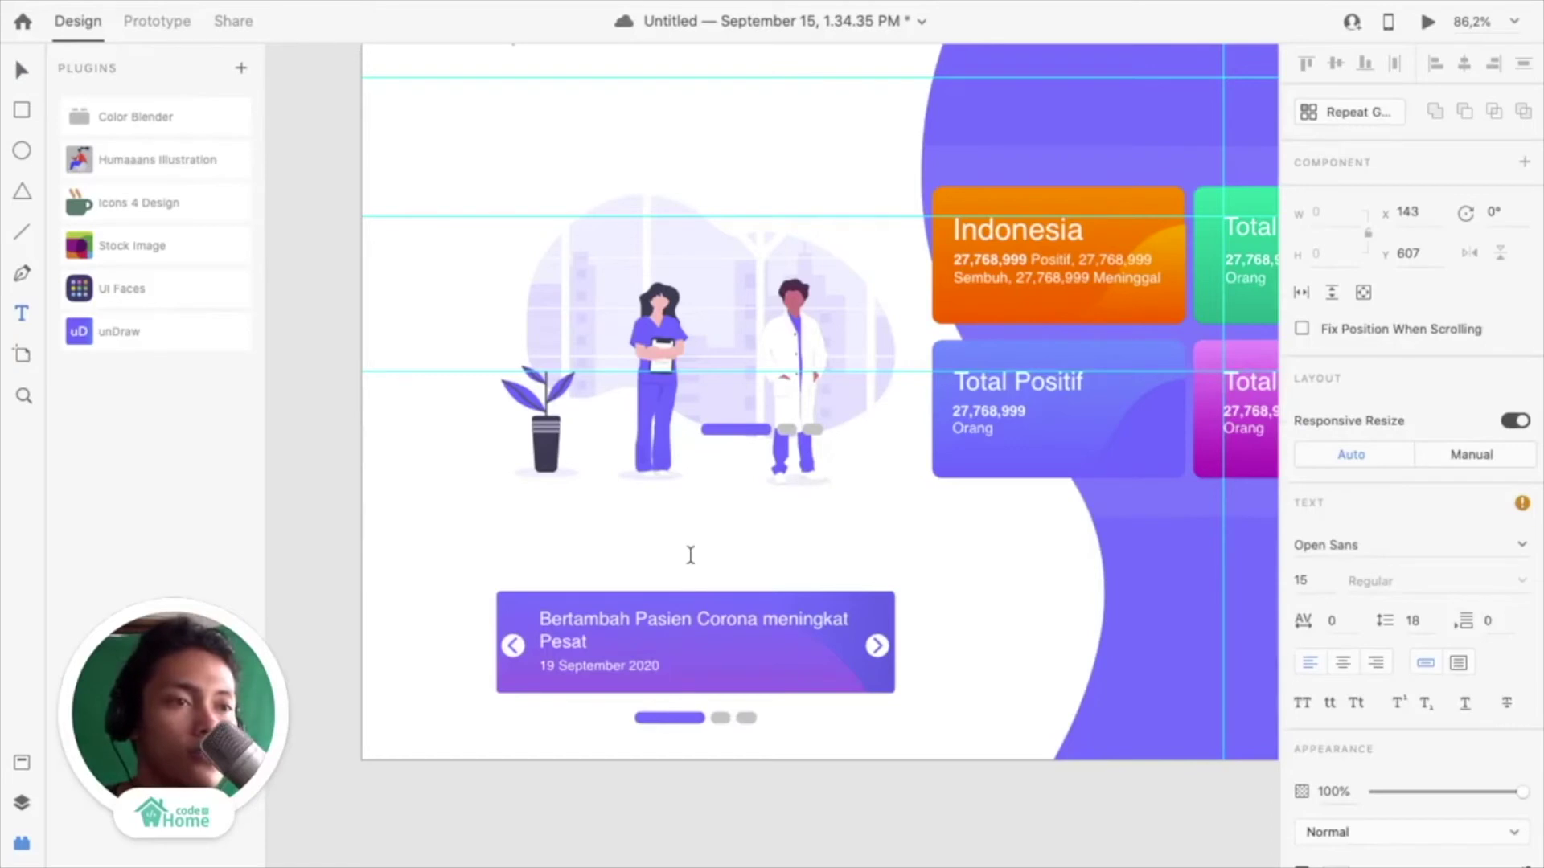
left_click(25, 74)
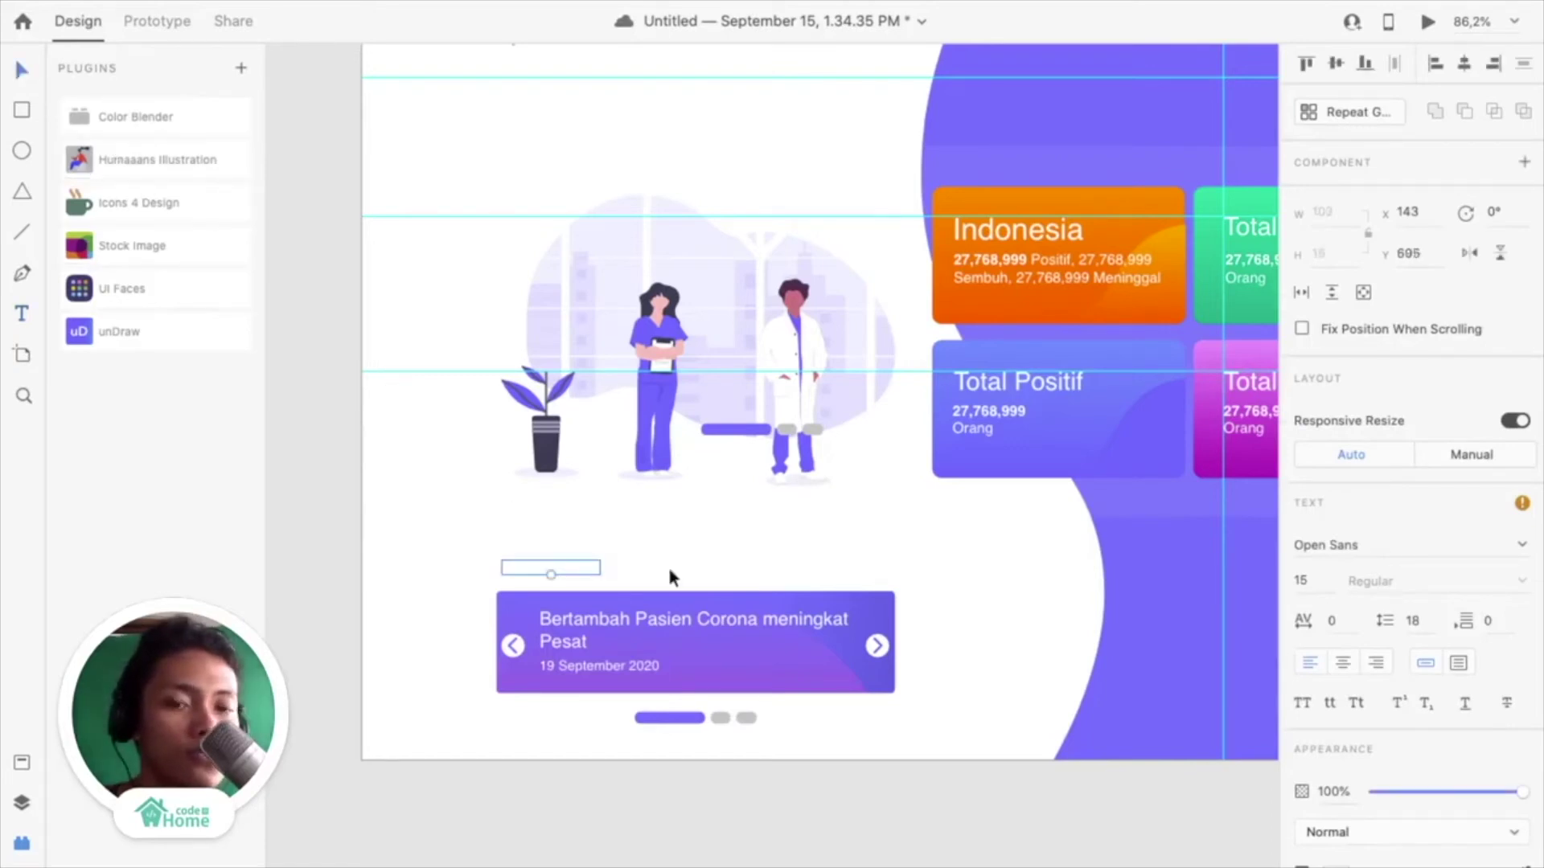
Set the fill of the News Covid-19 label to dark grey #343434
scroll(595, 568, "up", 5)
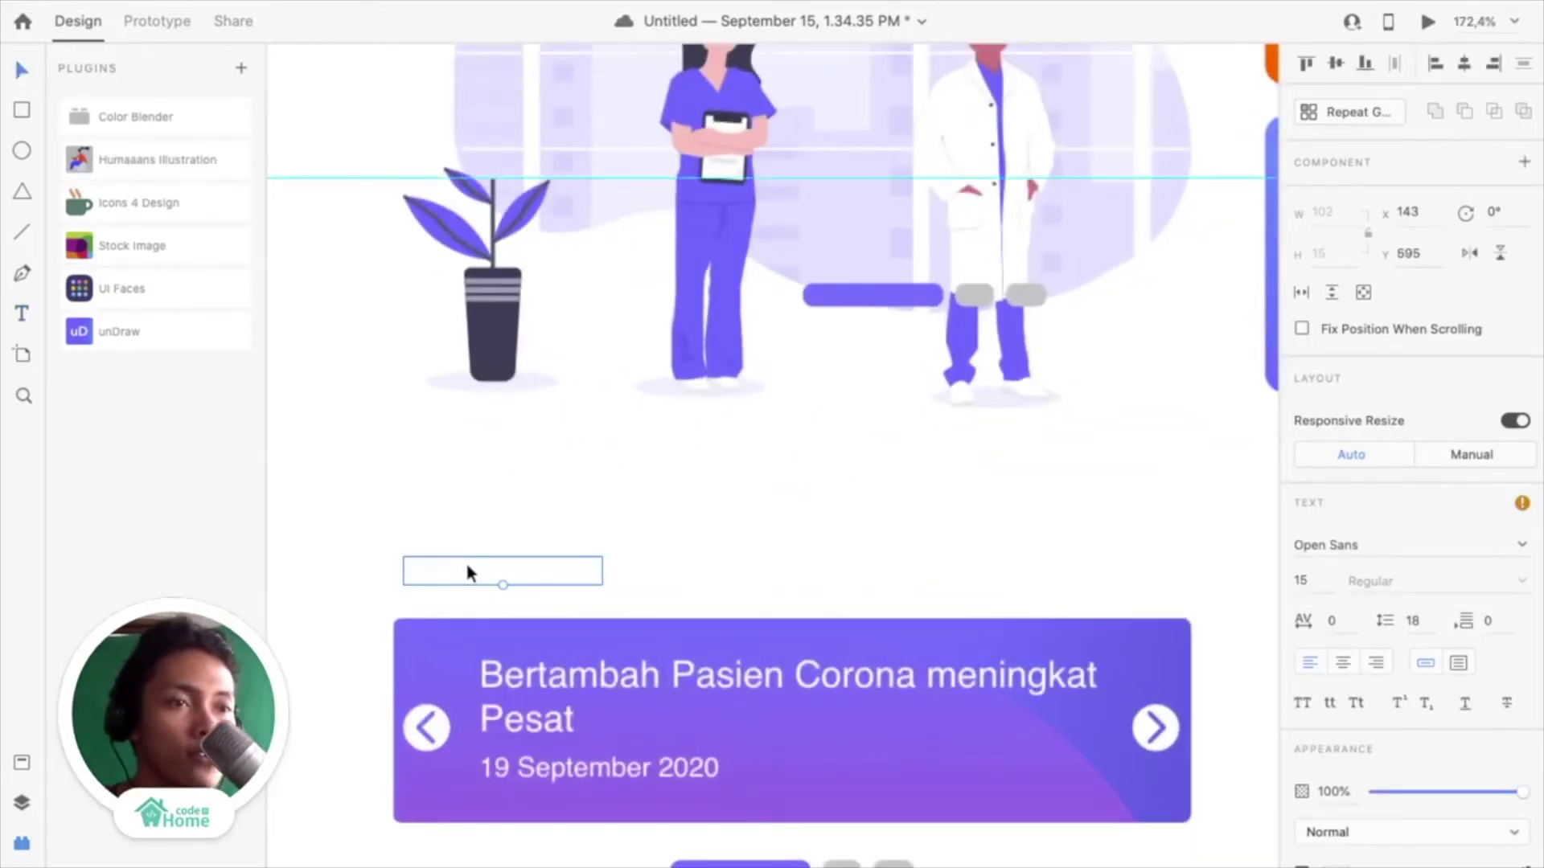
double_click(469, 567)
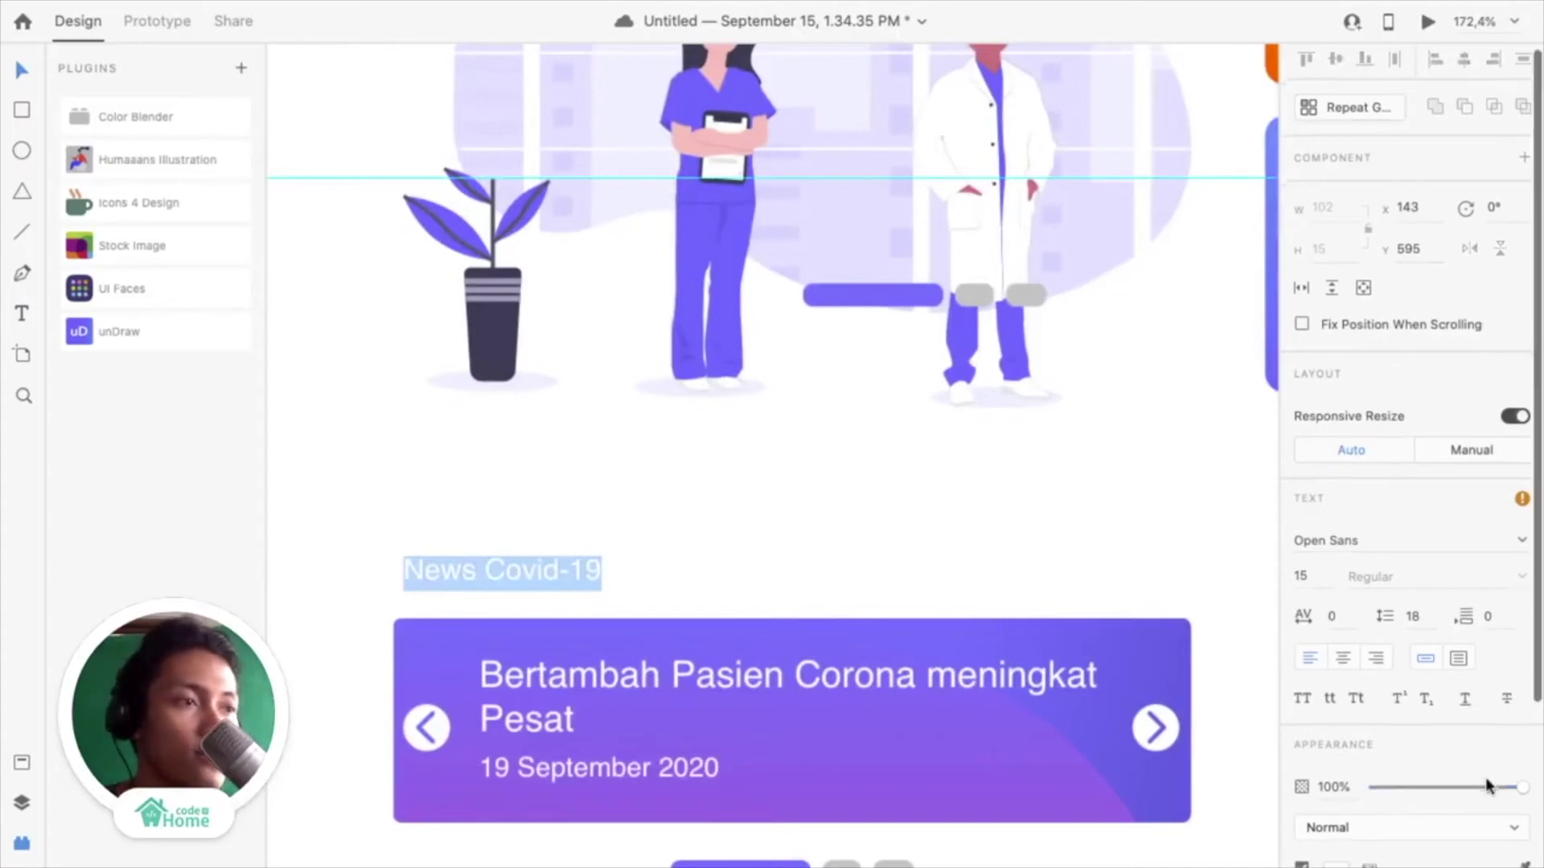
scroll(1487, 788, "down", 2)
left_click(1336, 769)
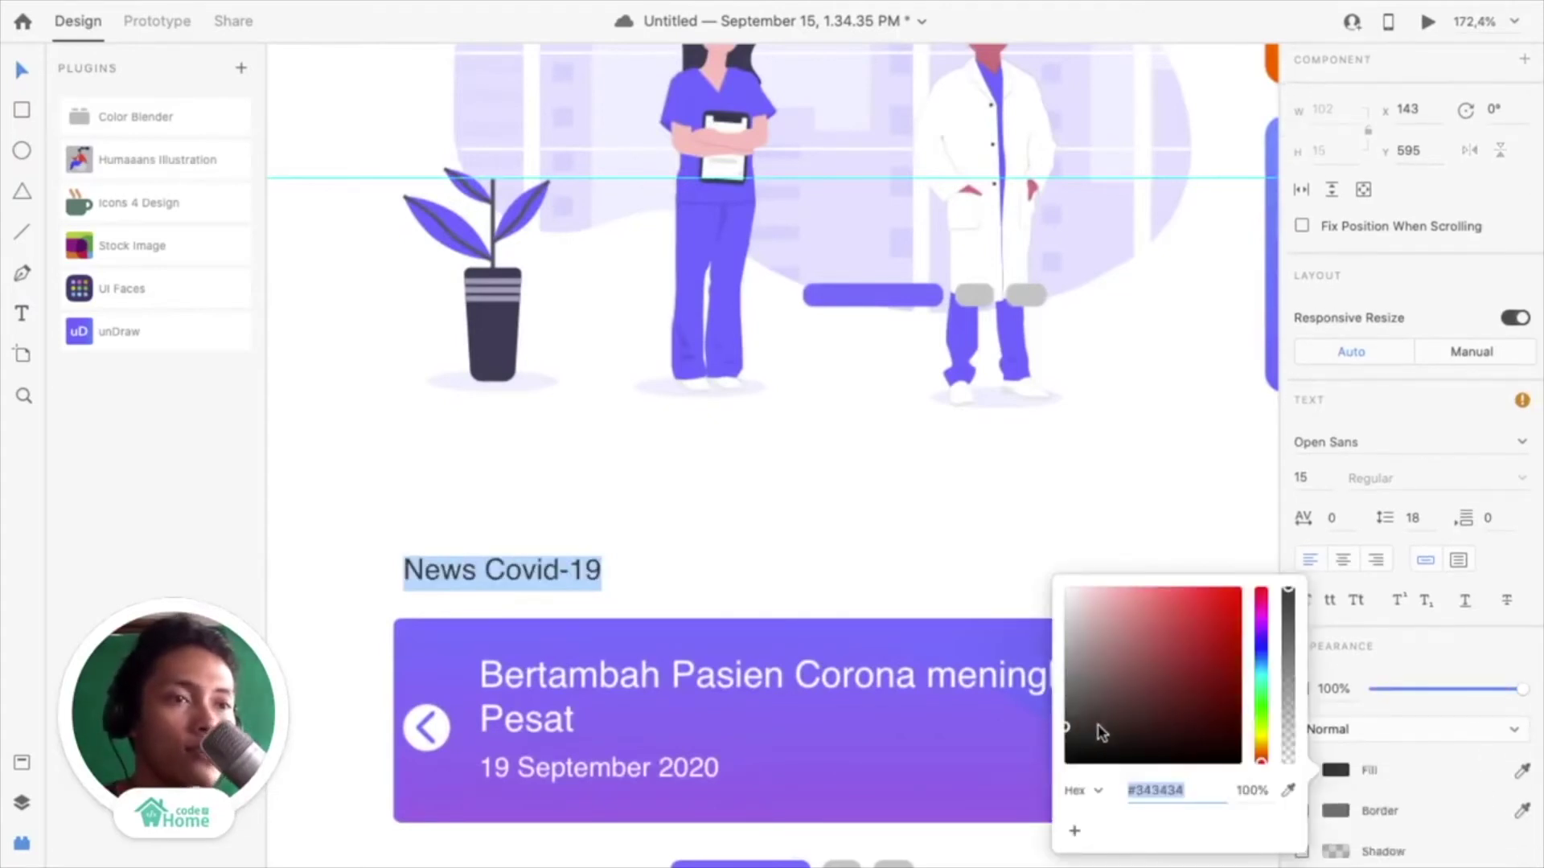
left_click_drag(1098, 726, 1014, 727)
left_click(301, 378)
scroll(619, 663, "down", 5)
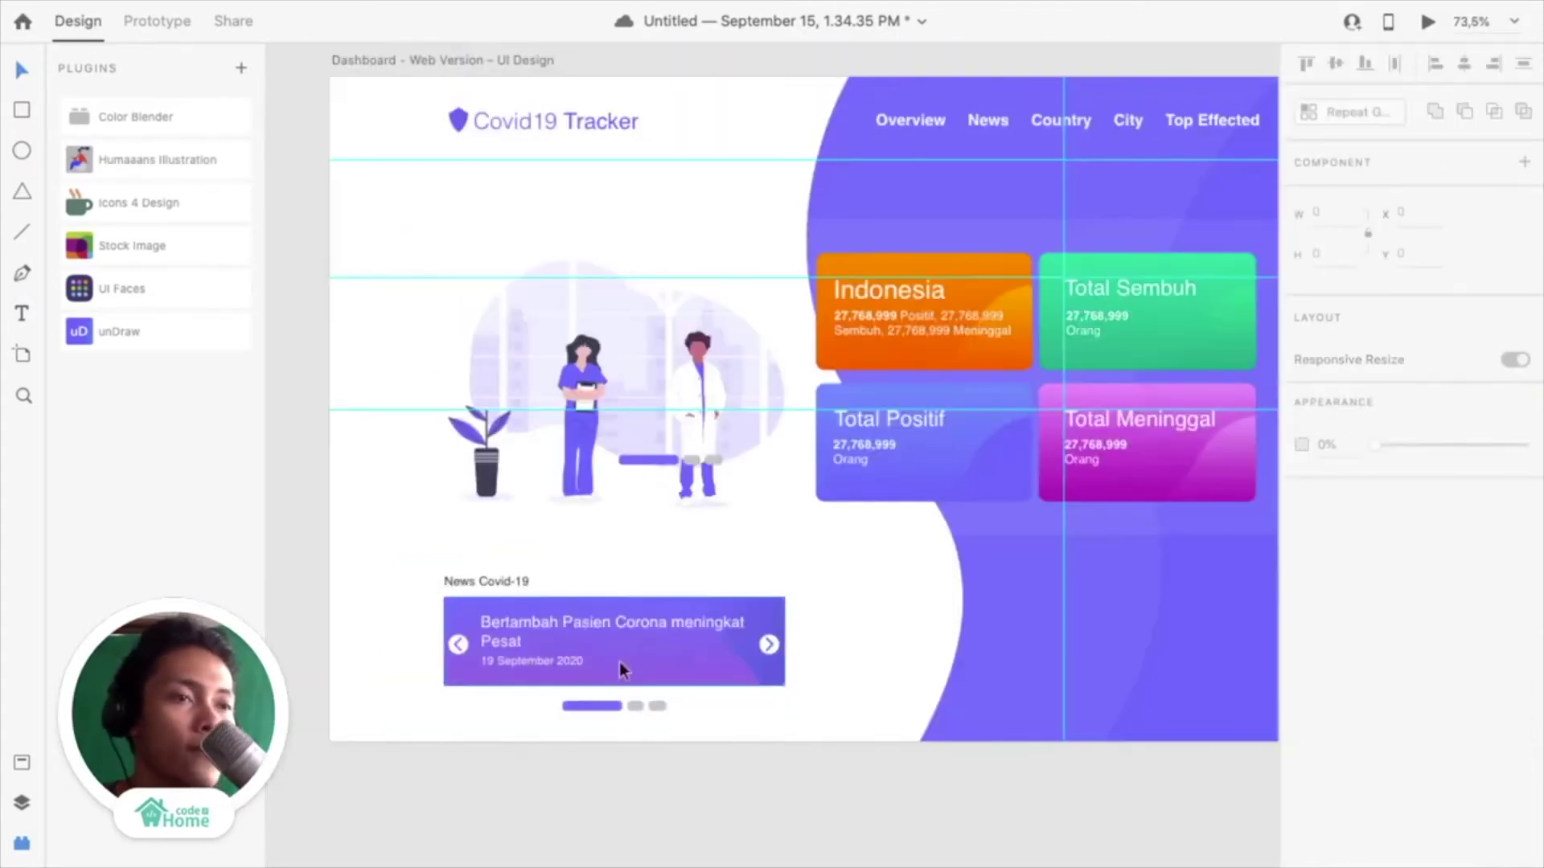
Duplicate the Mobile Version and Mobile Version – Menu wireframe artboards beside the UI design dashboard, at X 3189, Y -200
scroll(619, 663, "down", 2)
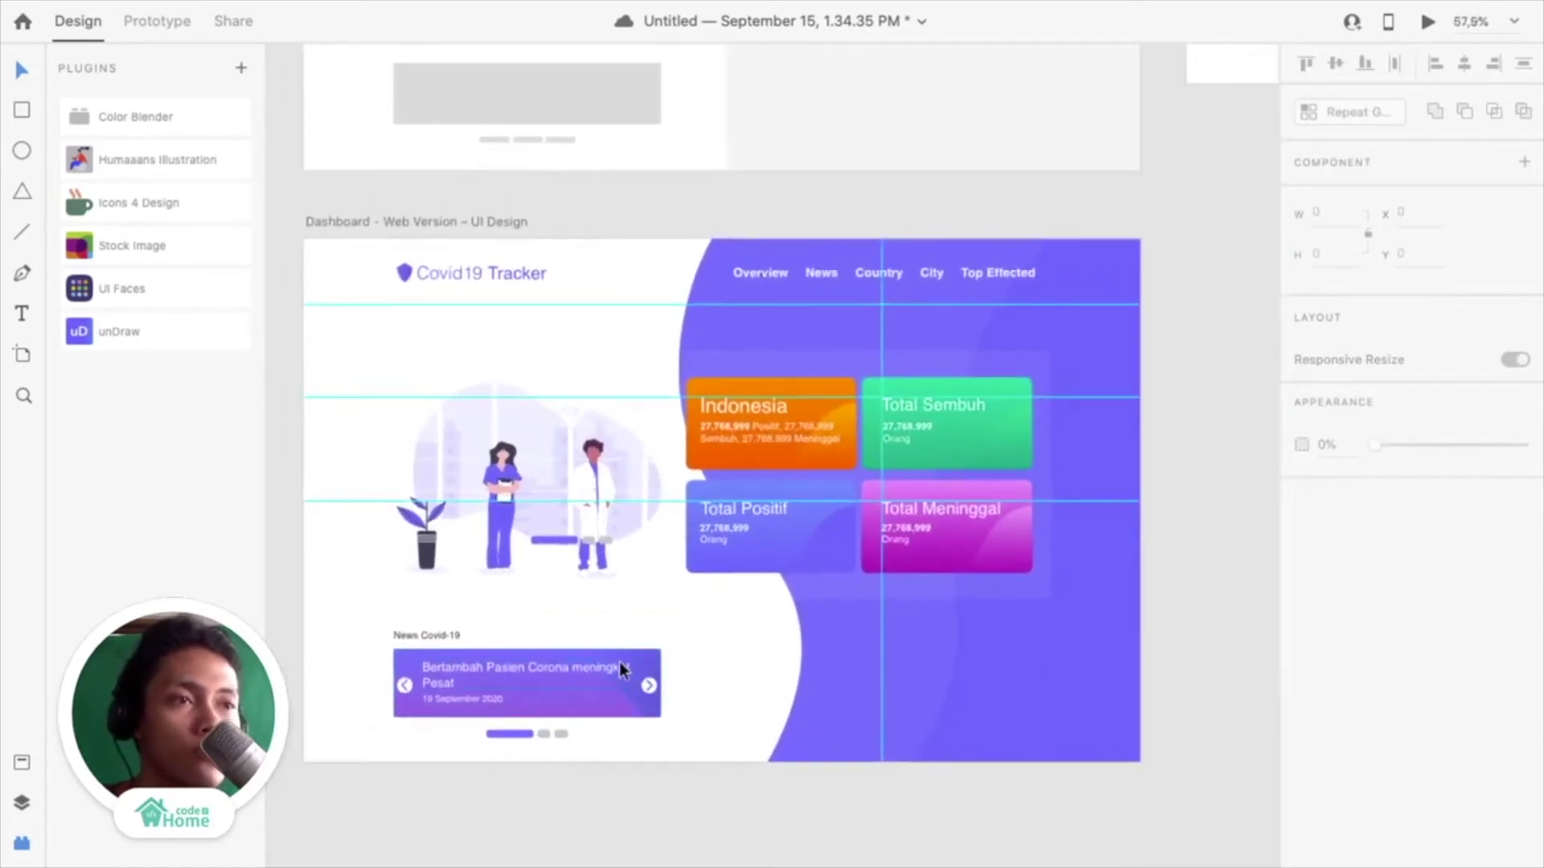
left_click(494, 225)
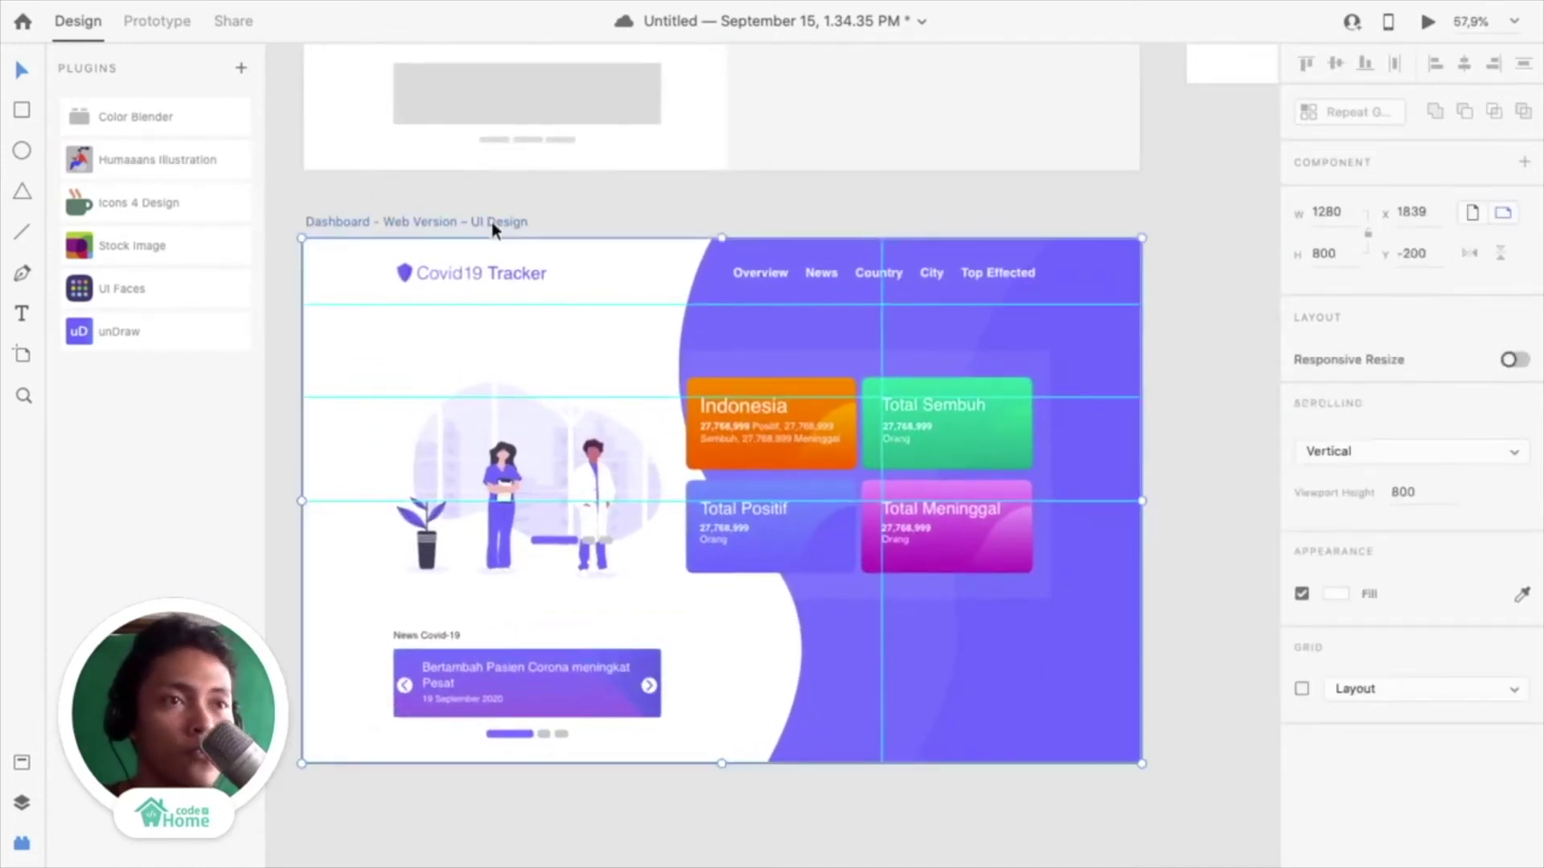
scroll(623, 402, "down", 3)
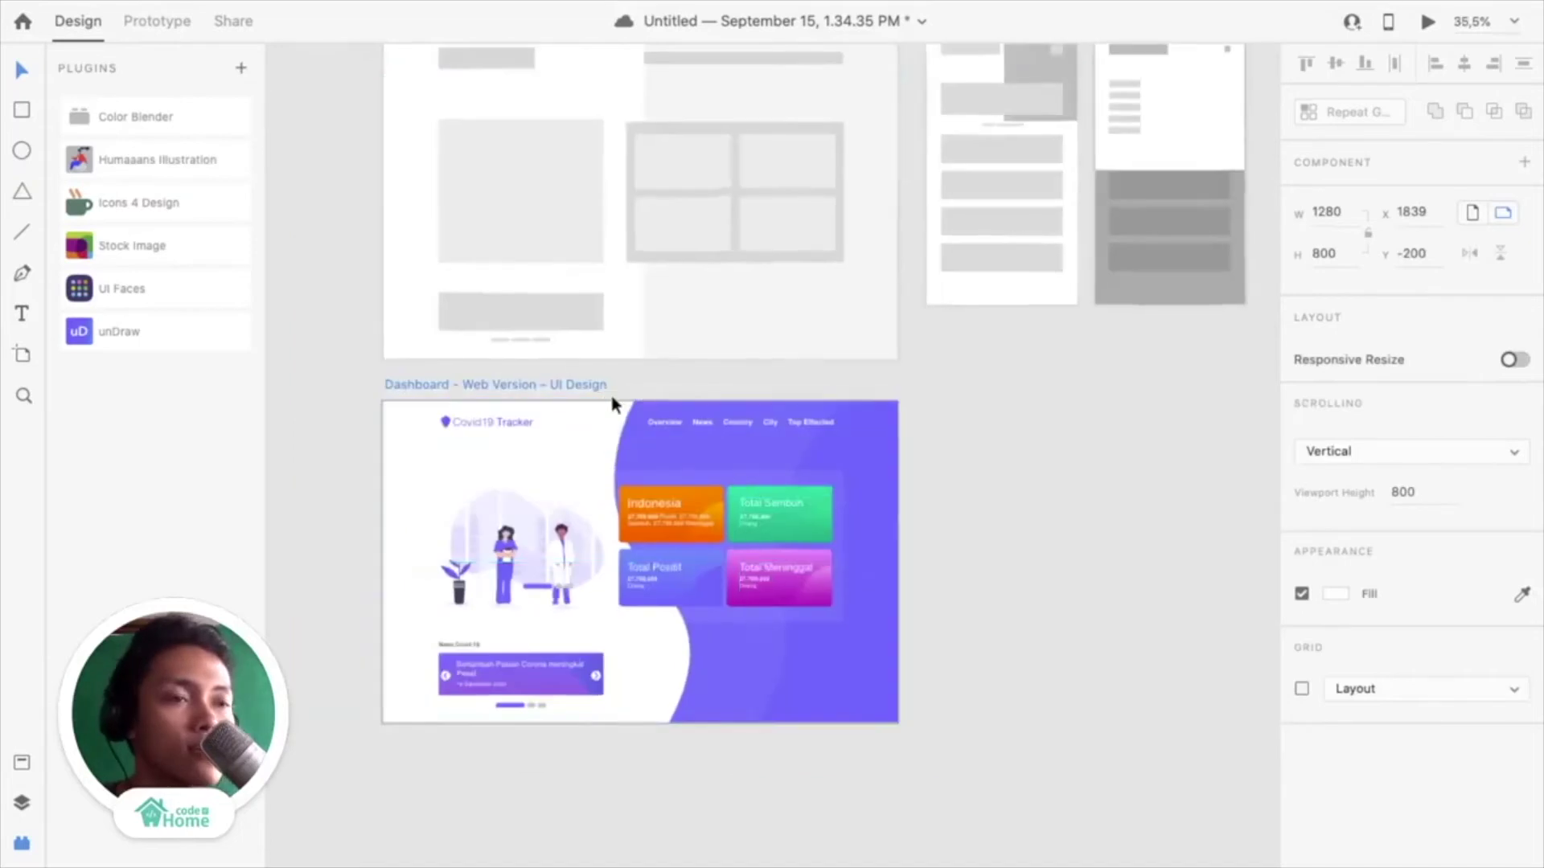
scroll(610, 397, "up", 2)
scroll(609, 397, "down", 5)
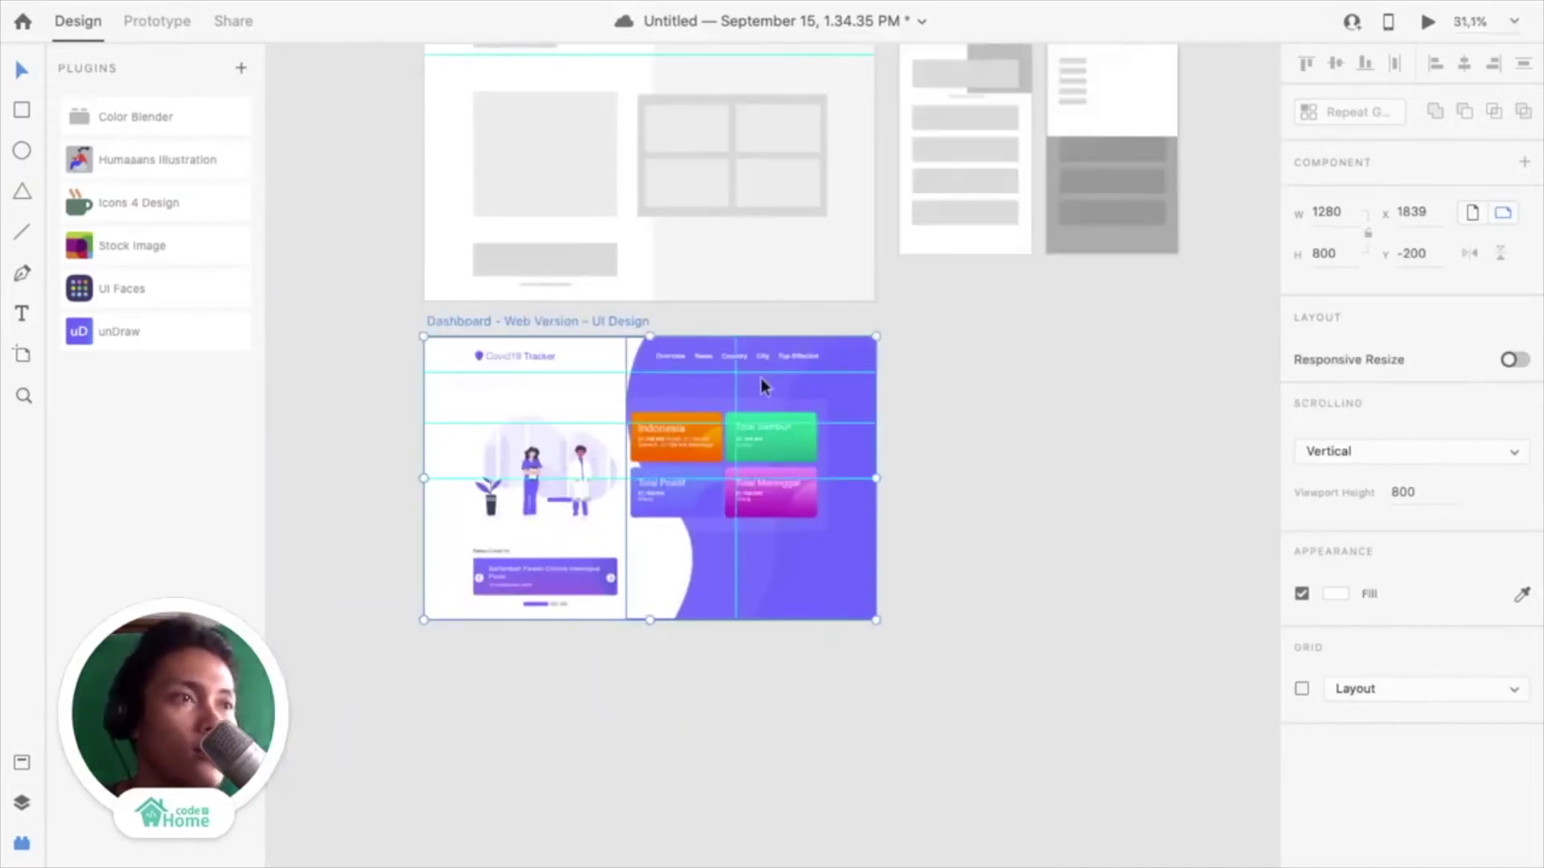
scroll(933, 428, "right", 1)
left_click(678, 137)
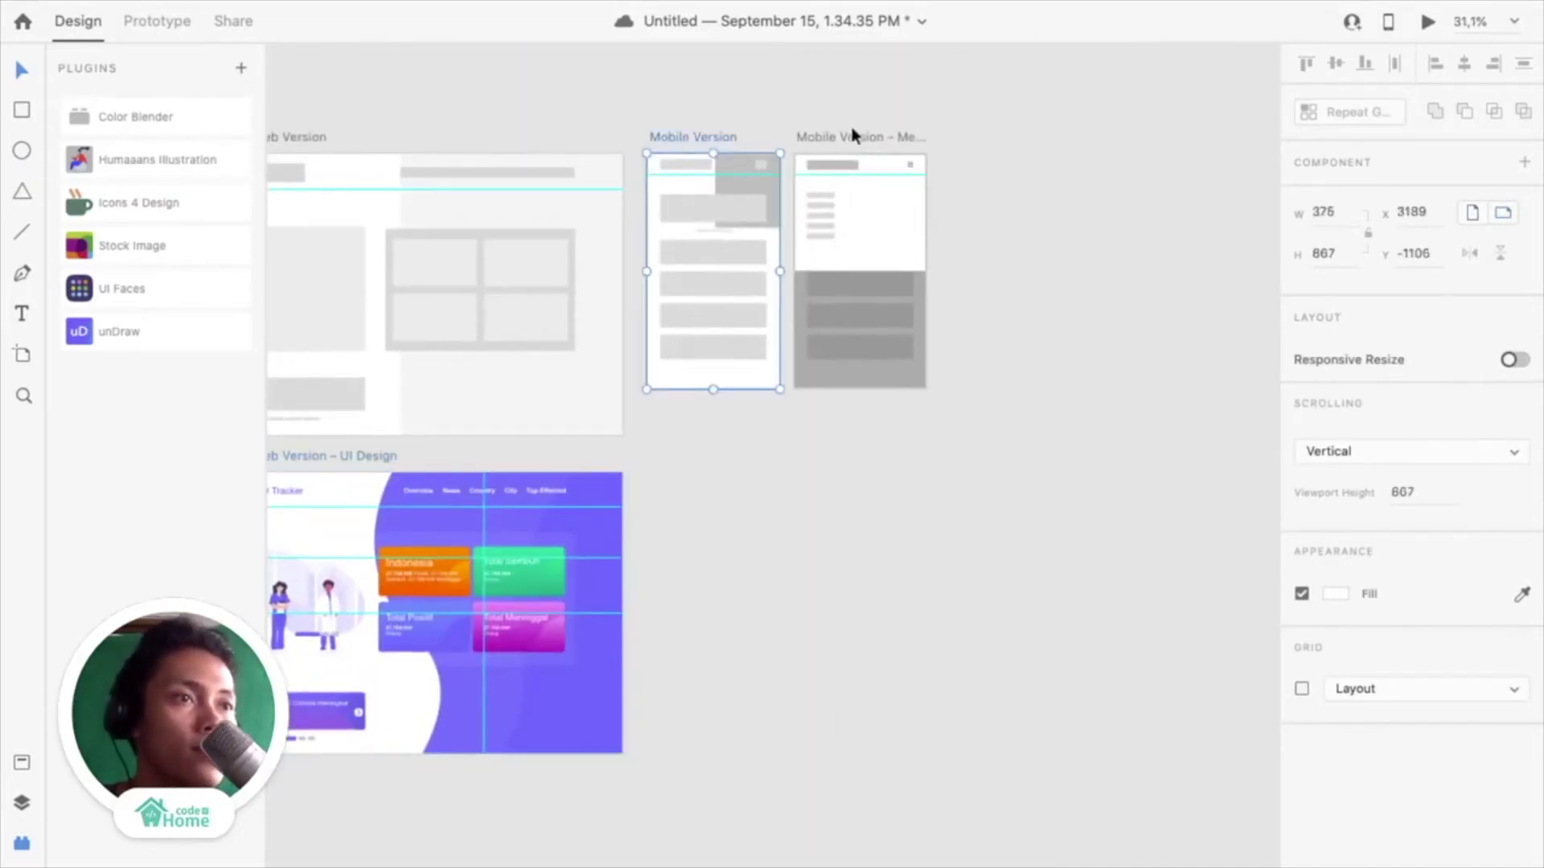
left_click(852, 135, "shift")
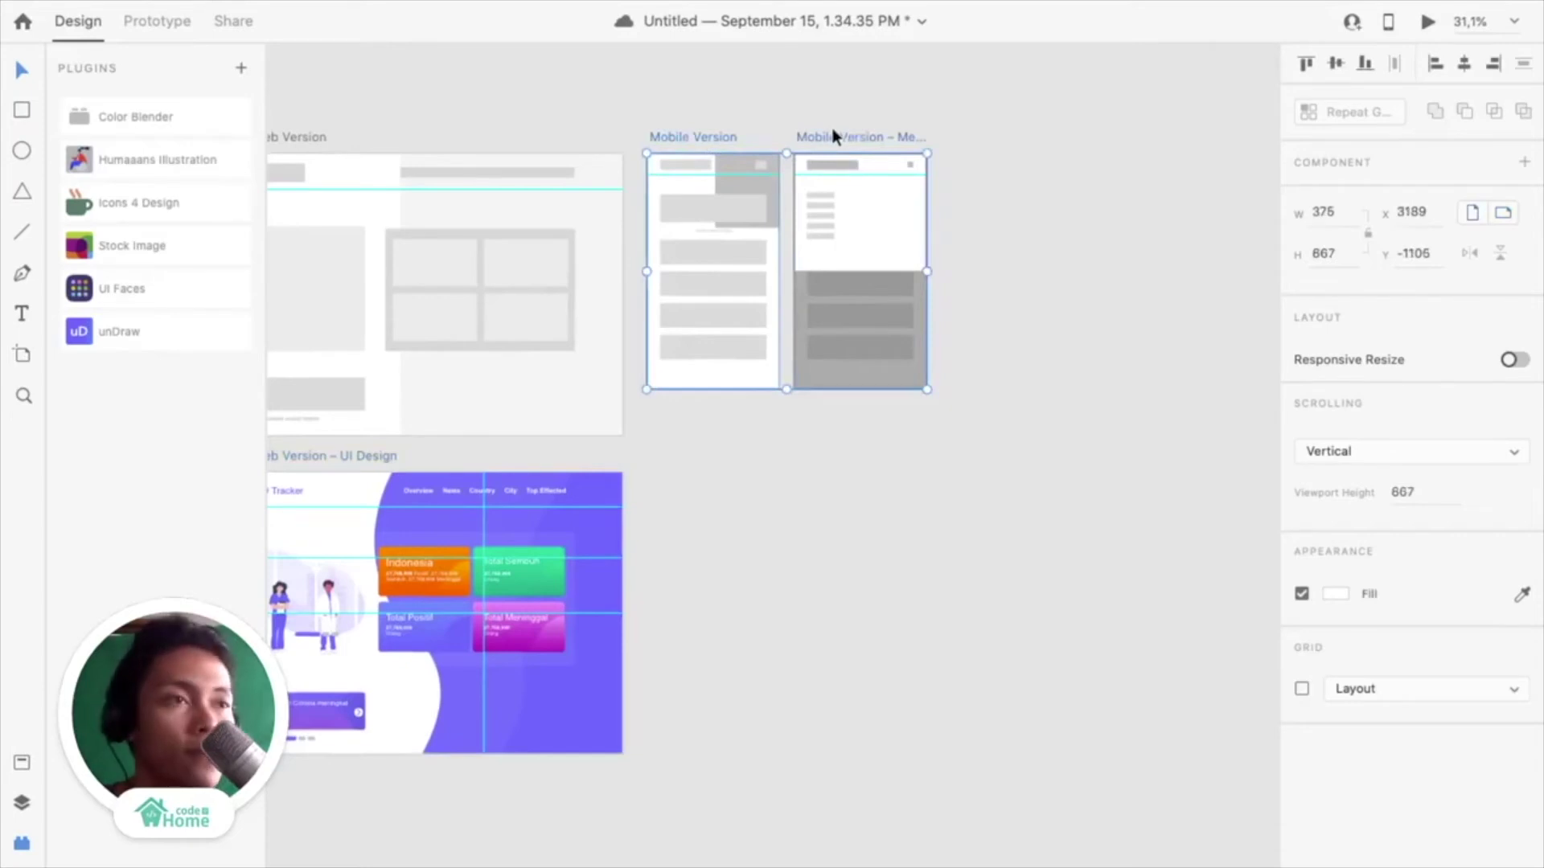
left_click_drag(833, 135, 801, 454)
scroll(813, 565, "up", 3)
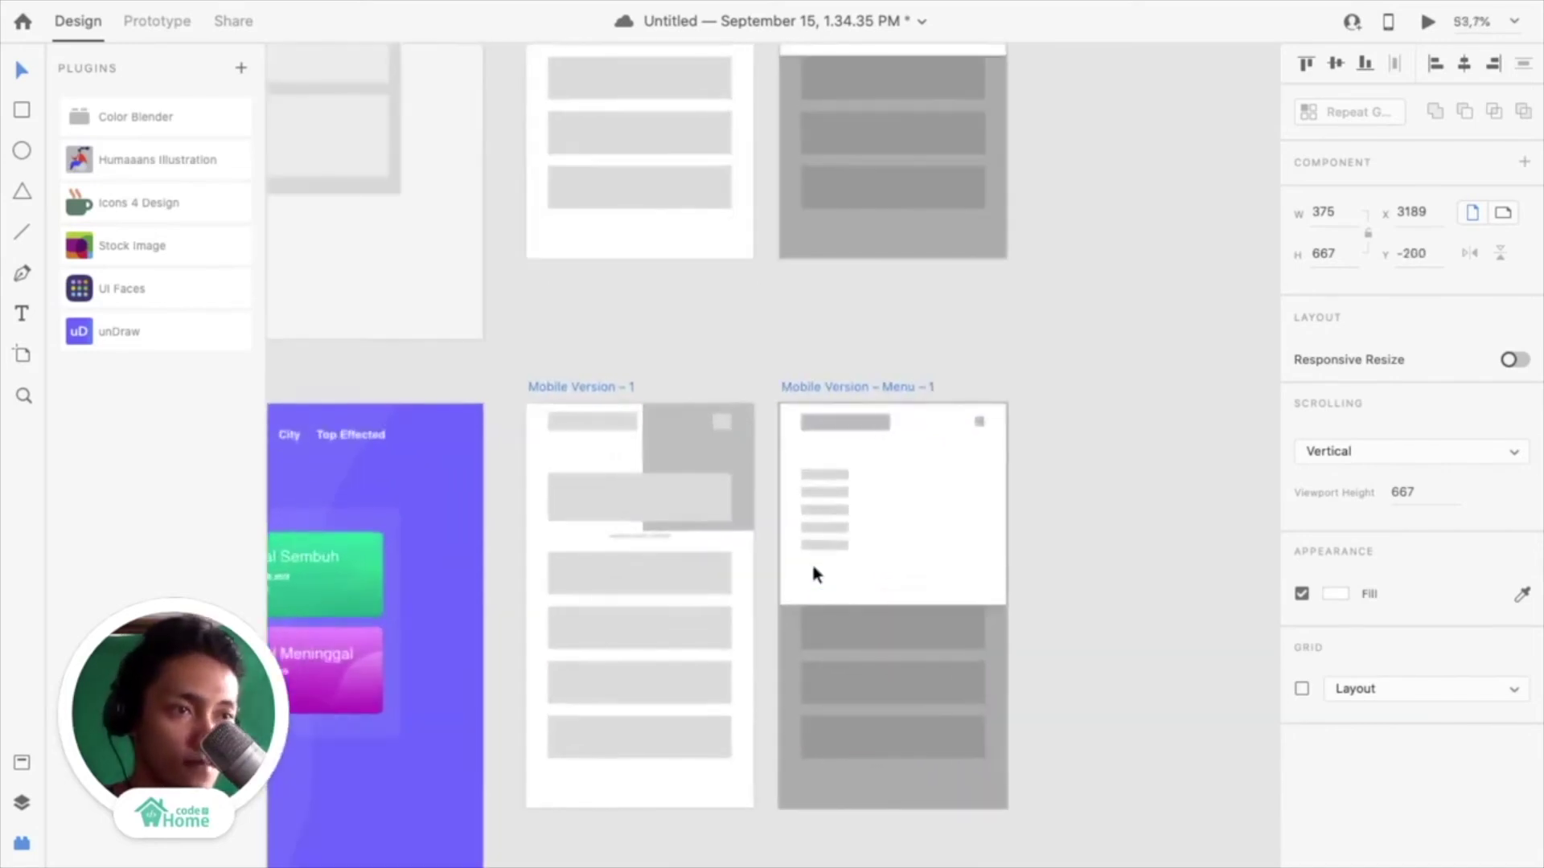
left_click(1064, 475)
Bring the purple wave background shapes over beside the duplicated mobile artboards, at X 3980.61, Y -402.5
scroll(703, 442, "up", 3)
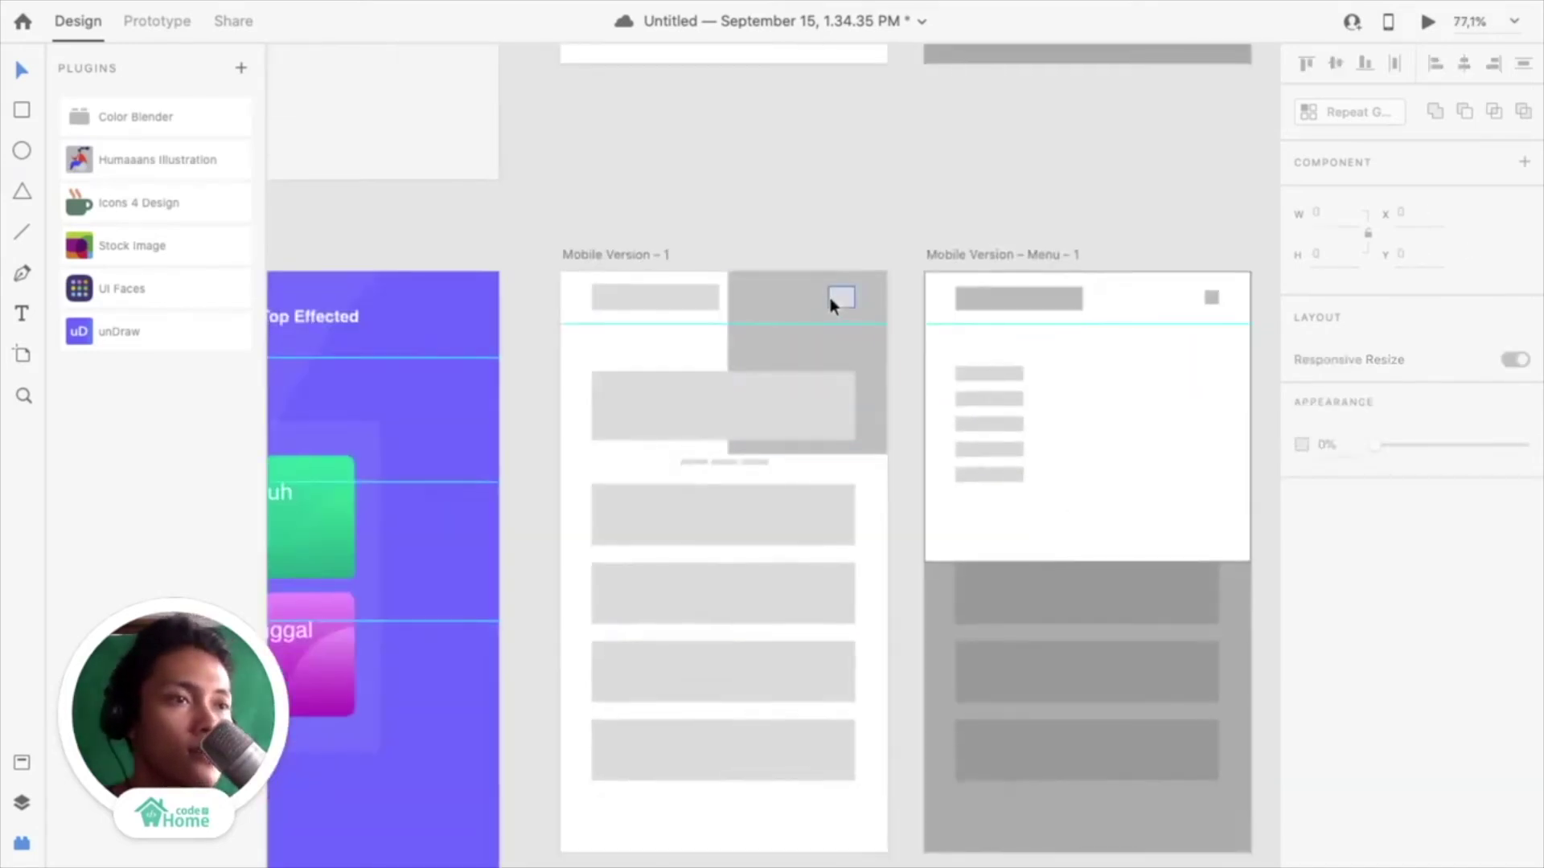
left_click(786, 339)
scroll(785, 332, "down", 4)
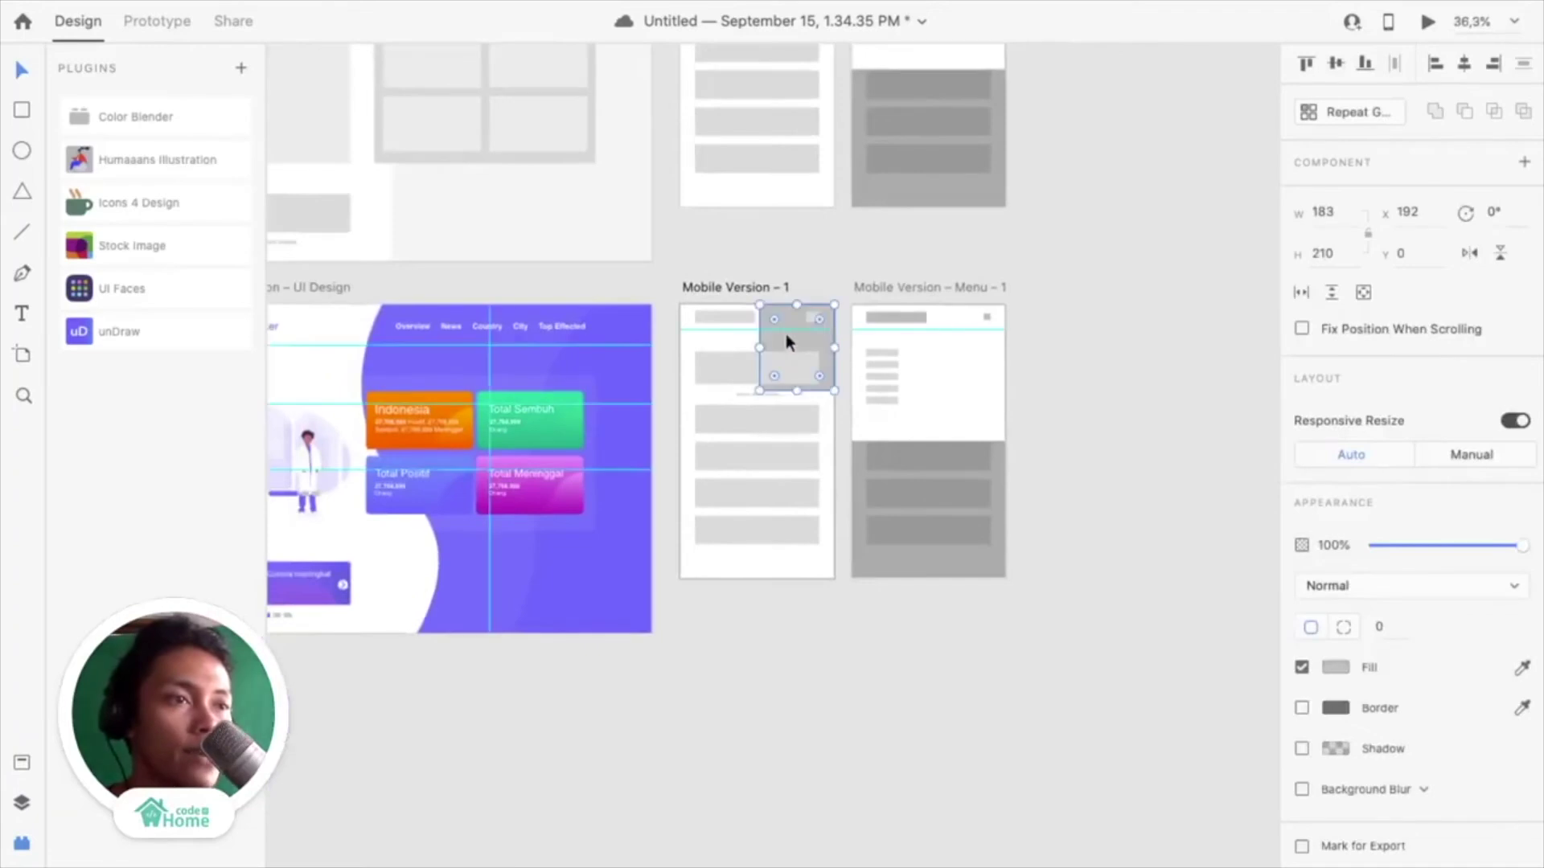
scroll(779, 336, "up", 2)
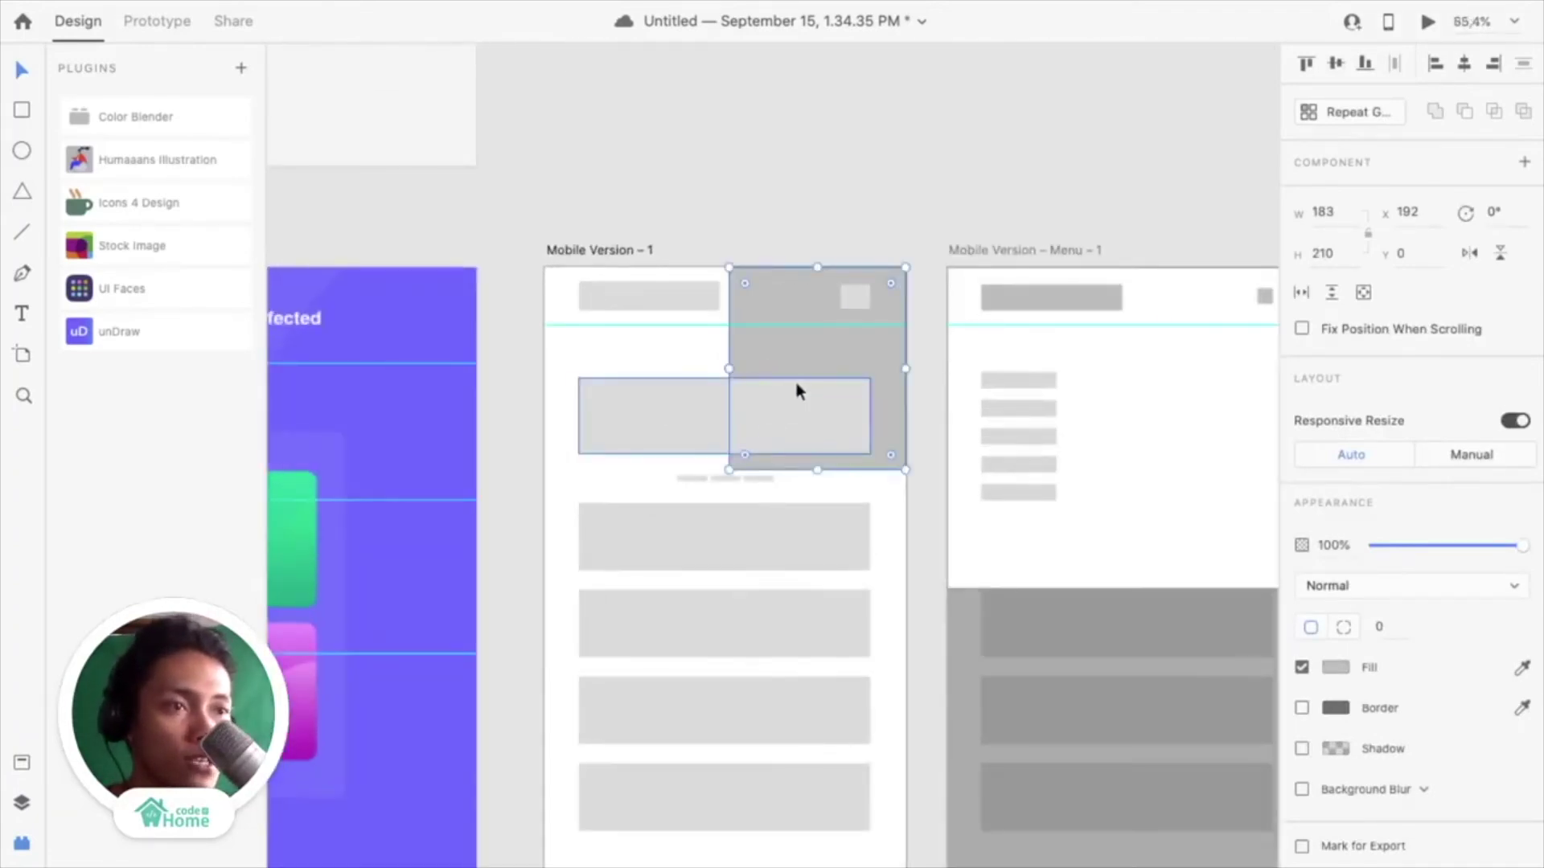
scroll(785, 388, "down", 3)
scroll(784, 387, "left", 10)
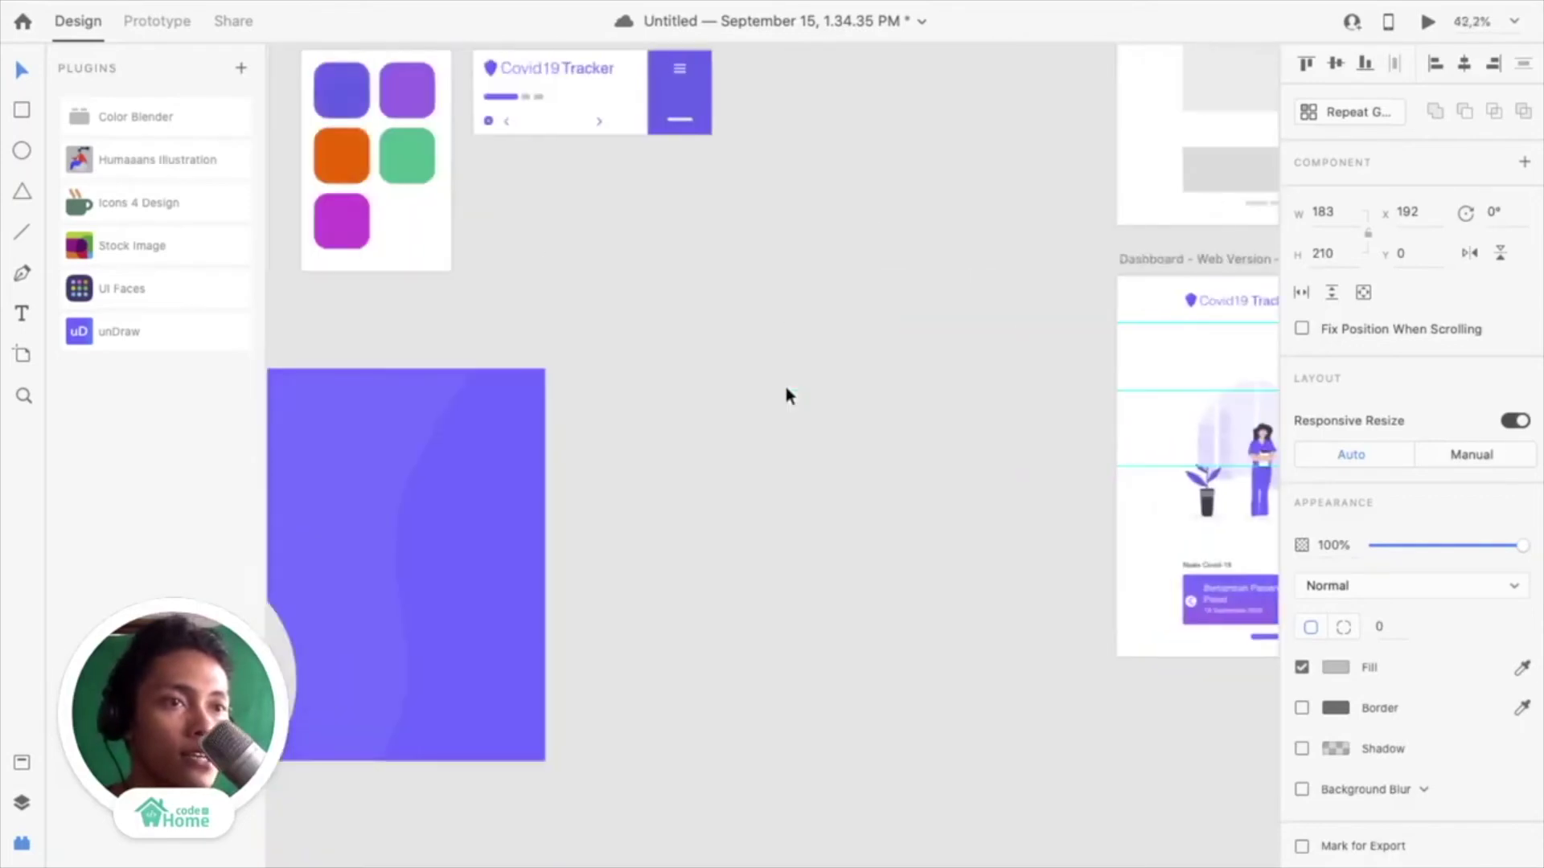
left_click(423, 521)
scroll(434, 525, "down", 3)
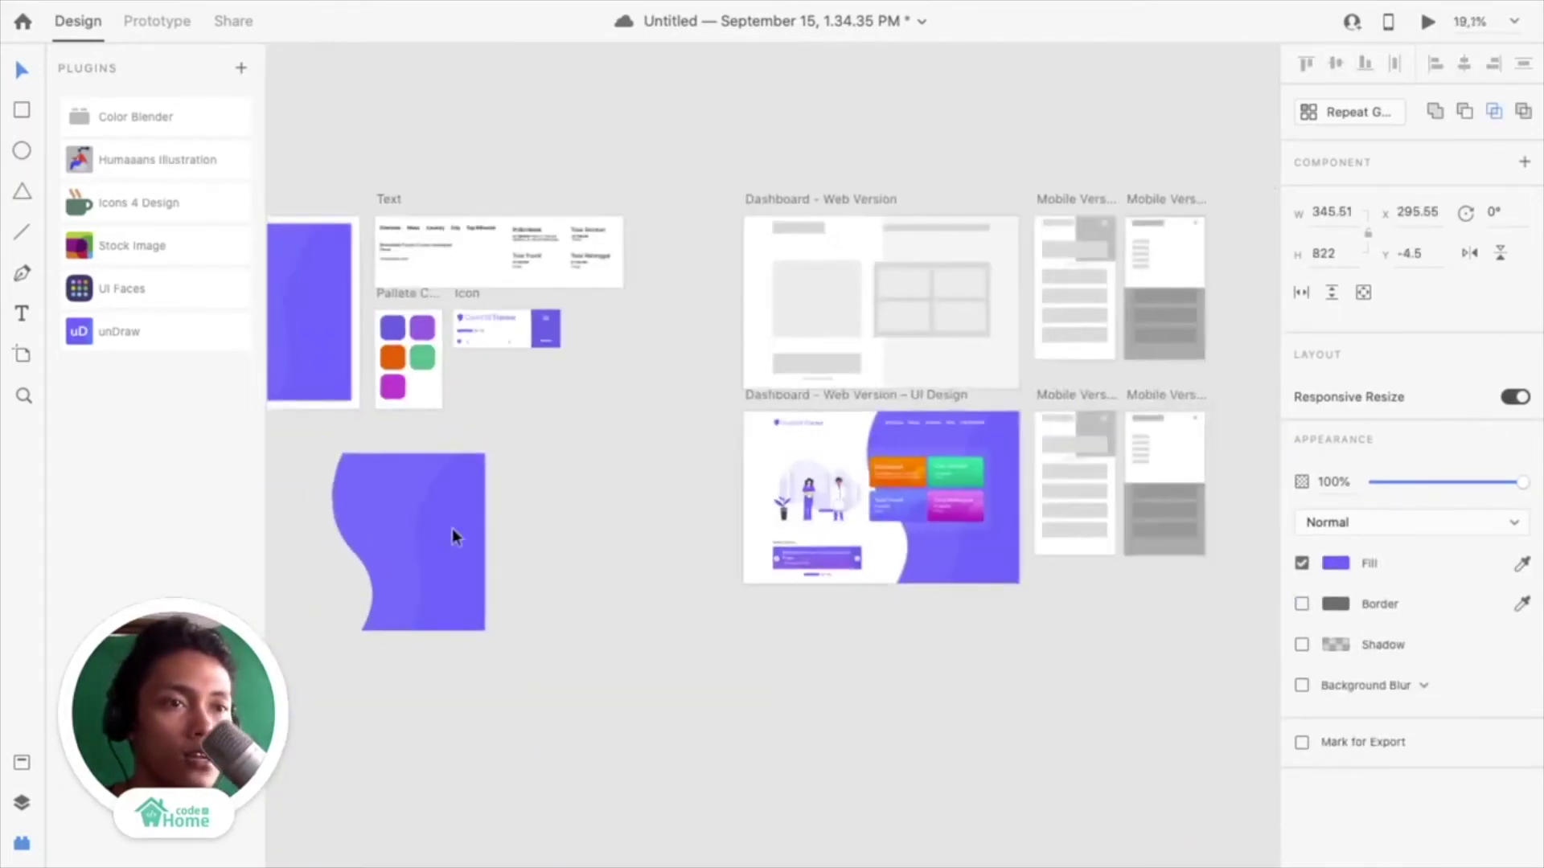
left_click_drag(538, 666, 1128, 409)
scroll(1127, 404, "up", 5)
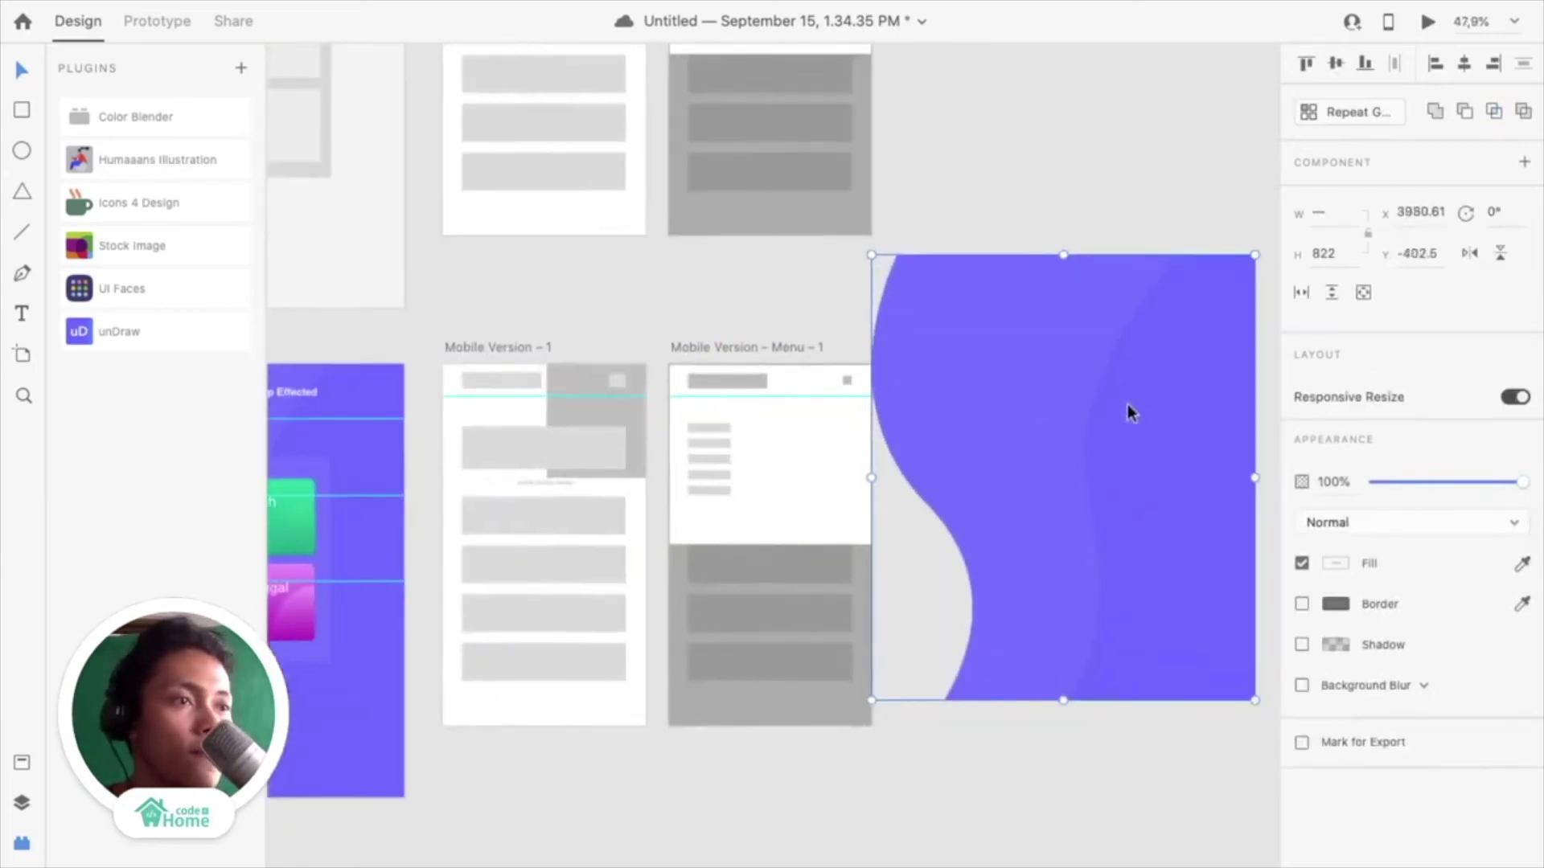
Scale the wave shapes down to 210.5 high and fit them over the grey header block of Mobile Version – 1 at X 194.15, Y -0.5
left_click_drag(813, 670, 1103, 344)
left_click_drag(1167, 296, 561, 404)
scroll(561, 404, "up", 5)
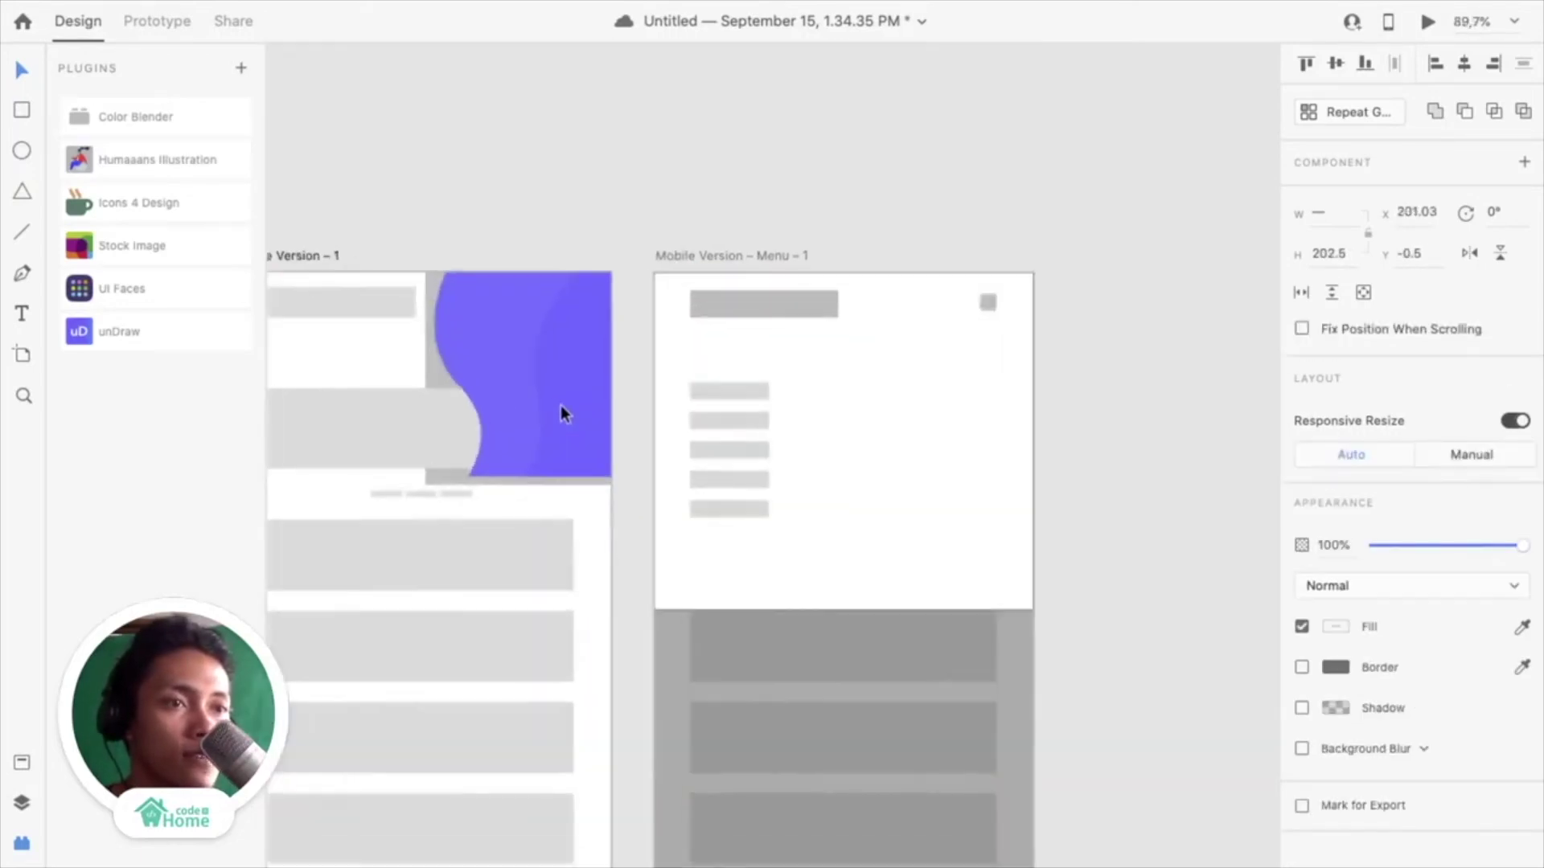
scroll(561, 405, "left", 3)
scroll(561, 405, "down", 1)
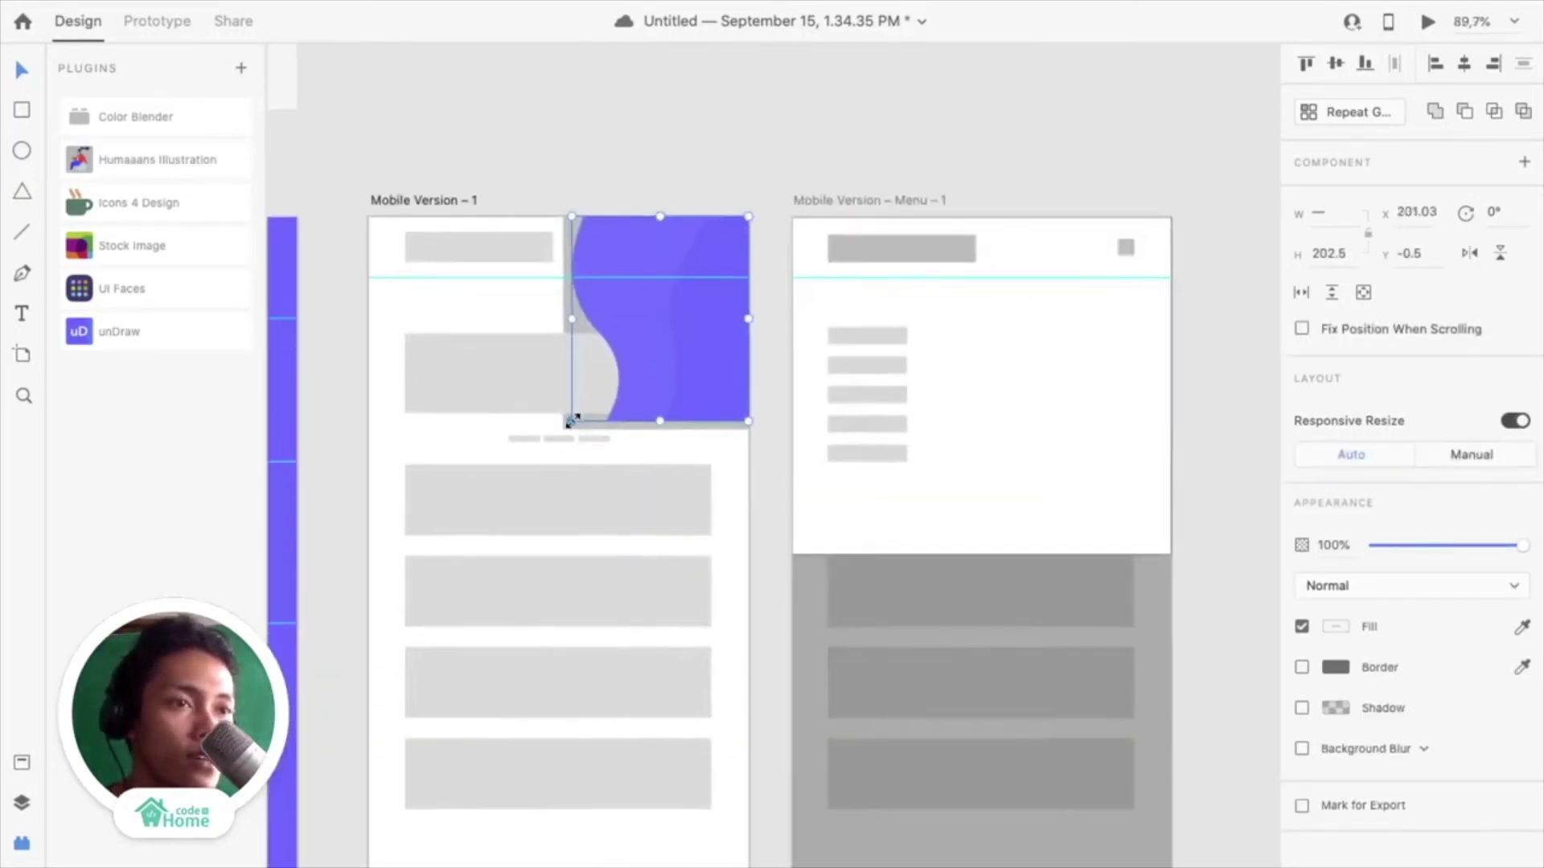
left_click_drag(571, 421, 560, 426)
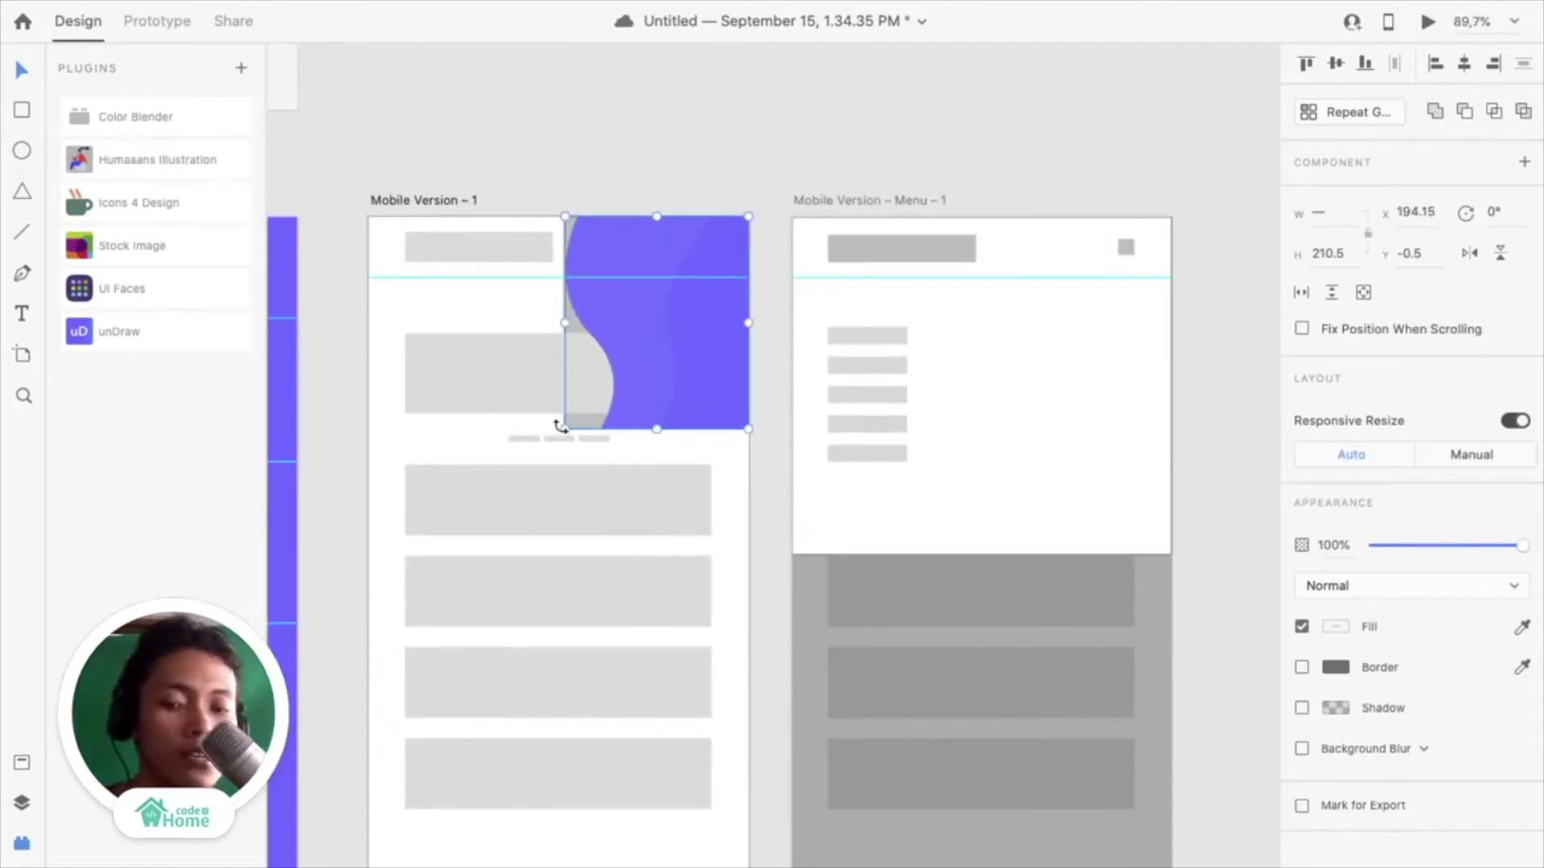
Send the wave shapes behind the Mobile Version – 1 elements and delete the large grey header block
key("Delete")
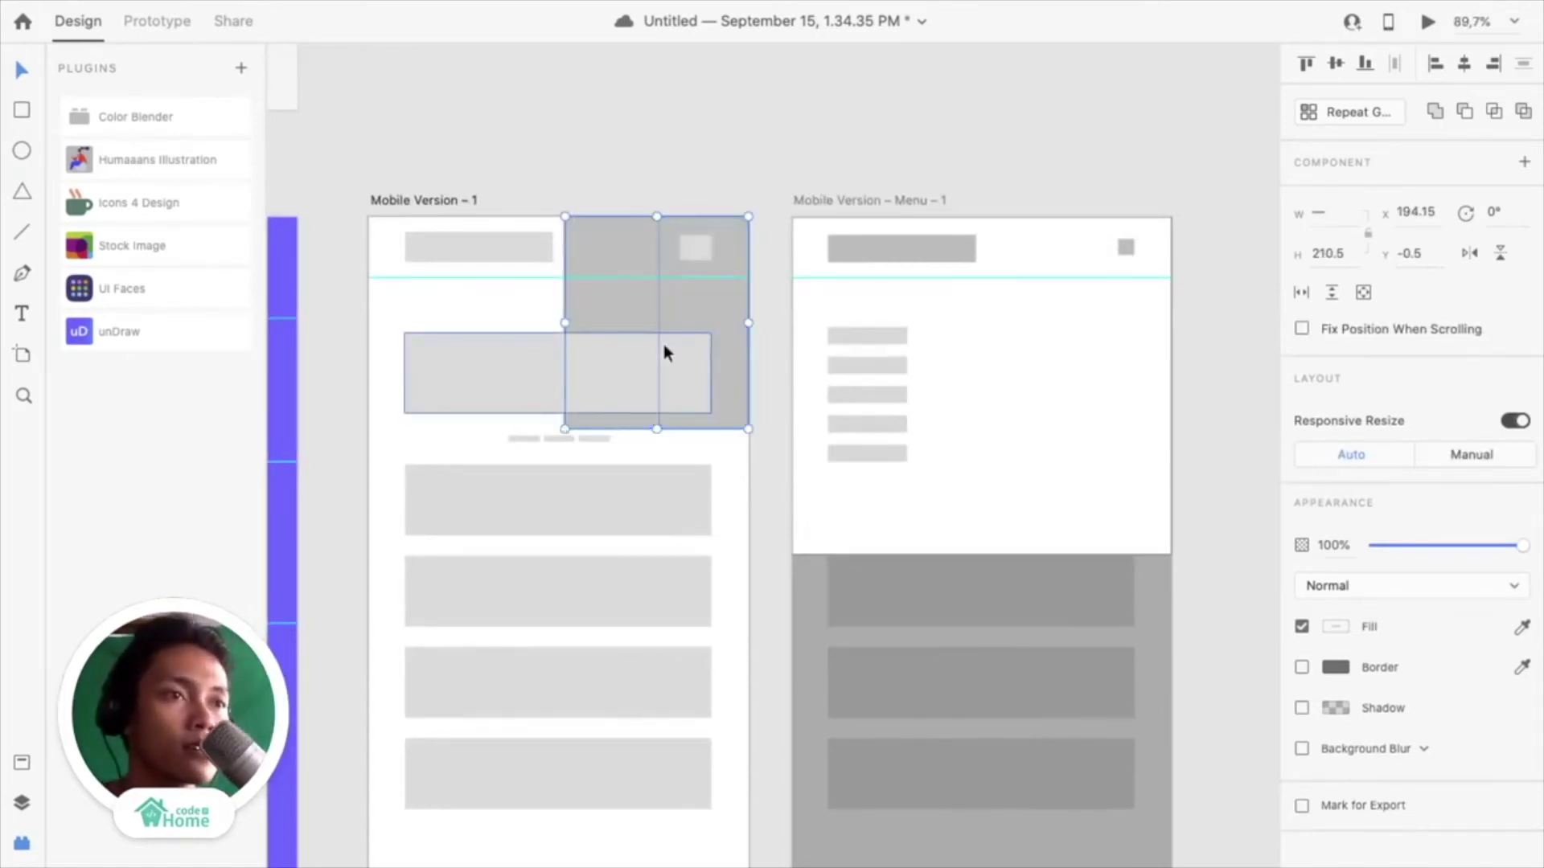
left_click(630, 246)
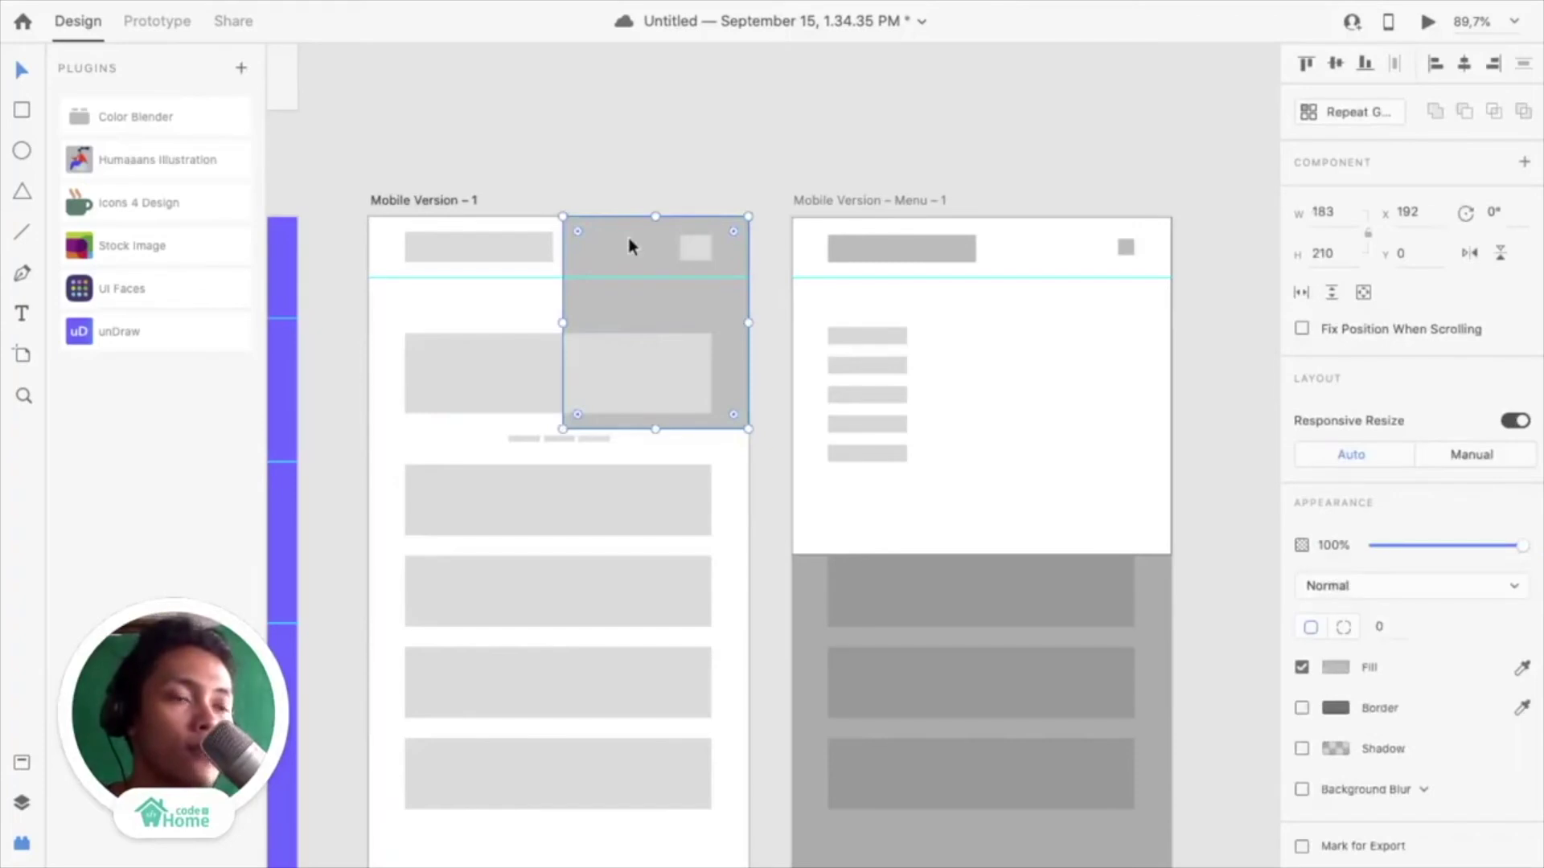
key("Delete")
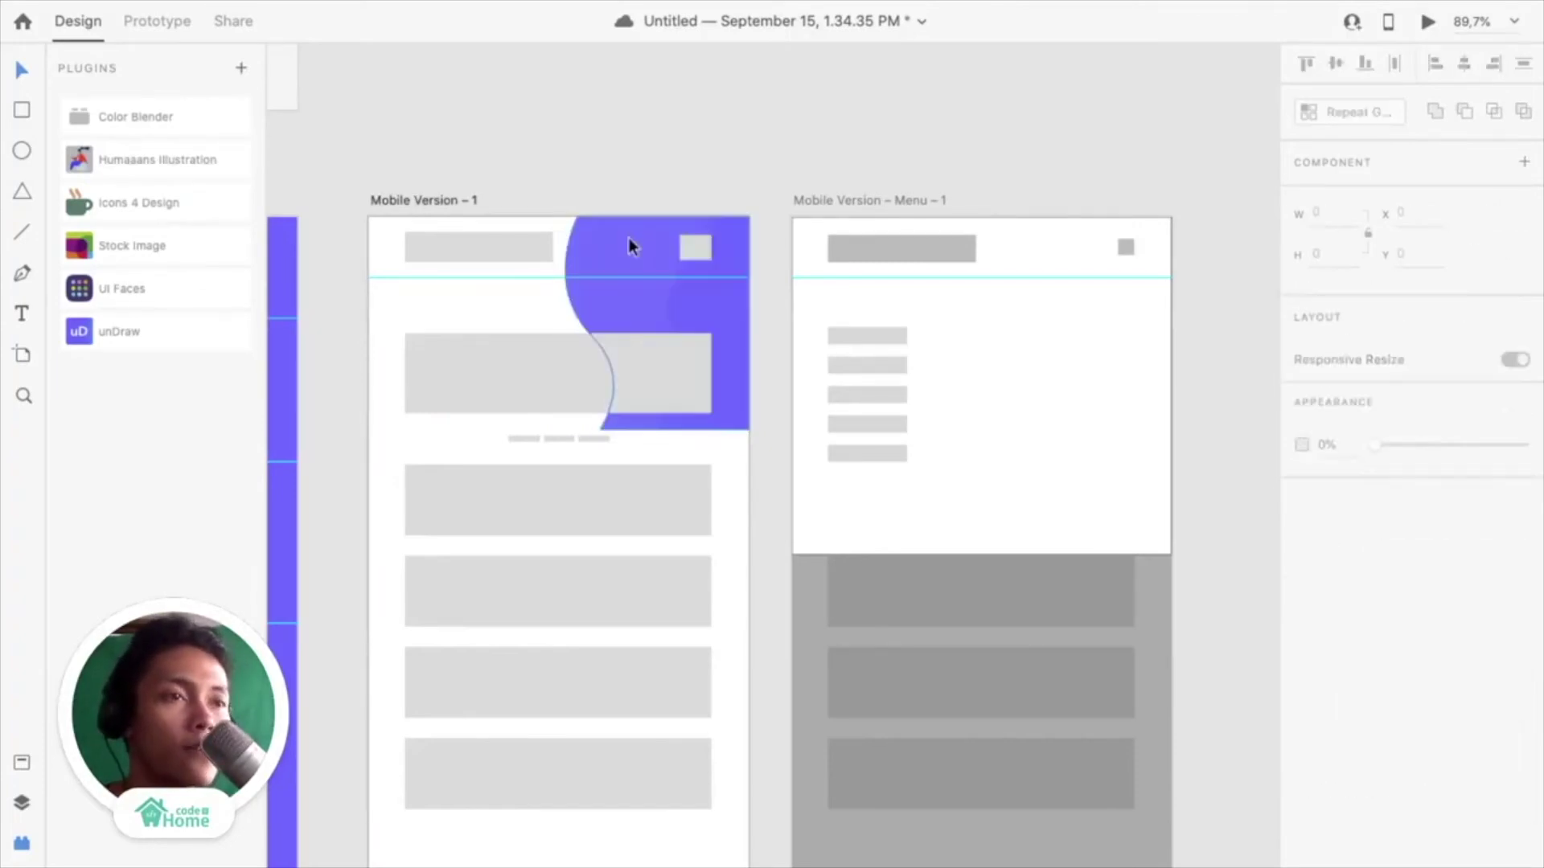
left_click(610, 171)
Copy the Covid19 Tracker logo and the white menu icon from the Icon artboard
scroll(697, 254, "up", 1)
scroll(696, 252, "up", 2)
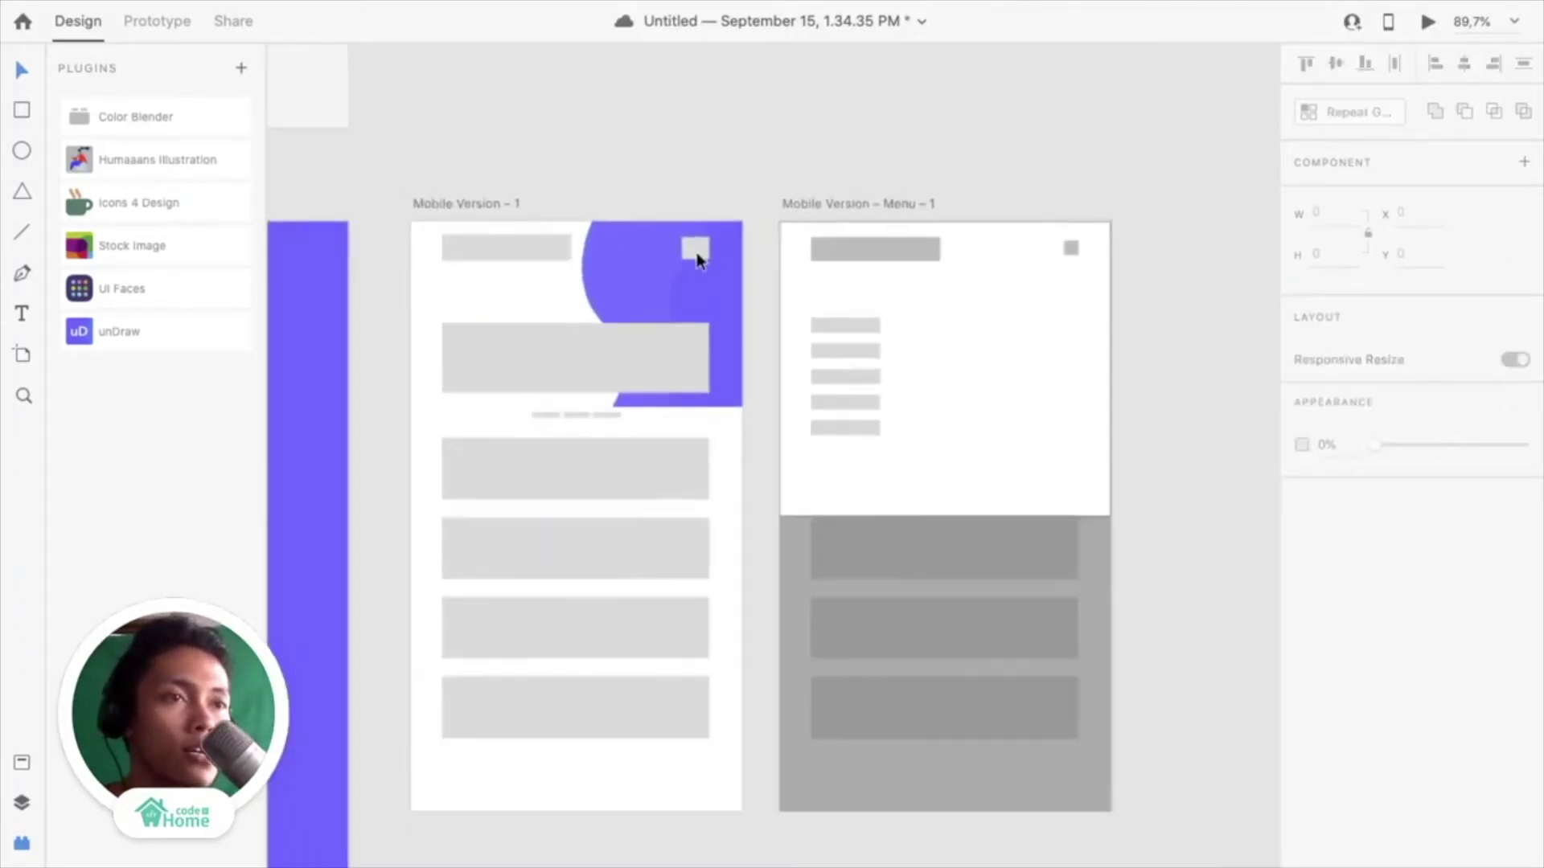
left_click(442, 232)
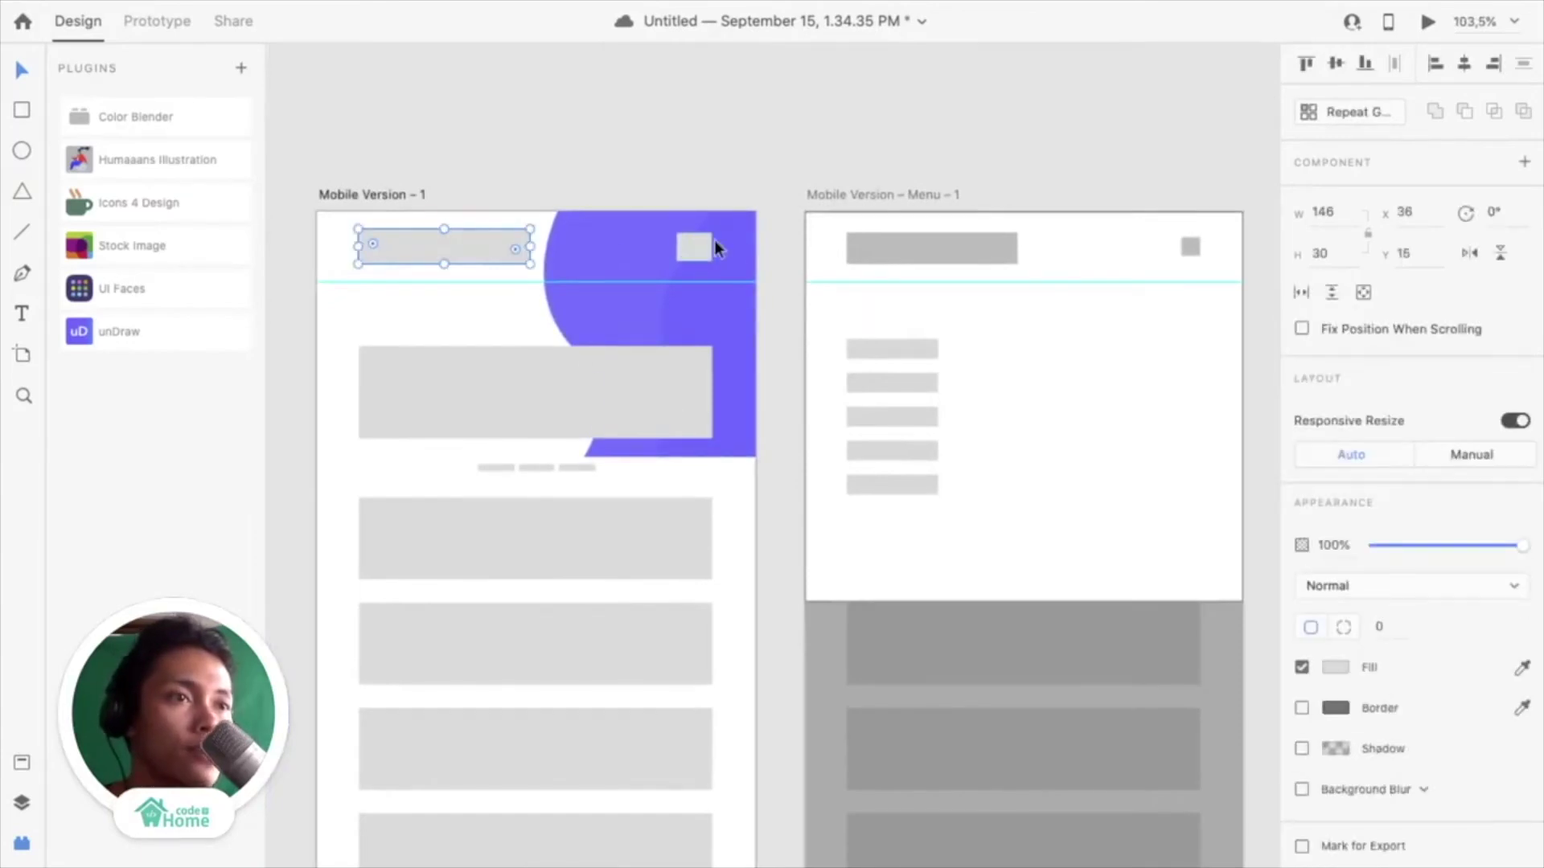
scroll(672, 248, "down", 5)
scroll(578, 249, "left", 15)
scroll(578, 249, "up", 6)
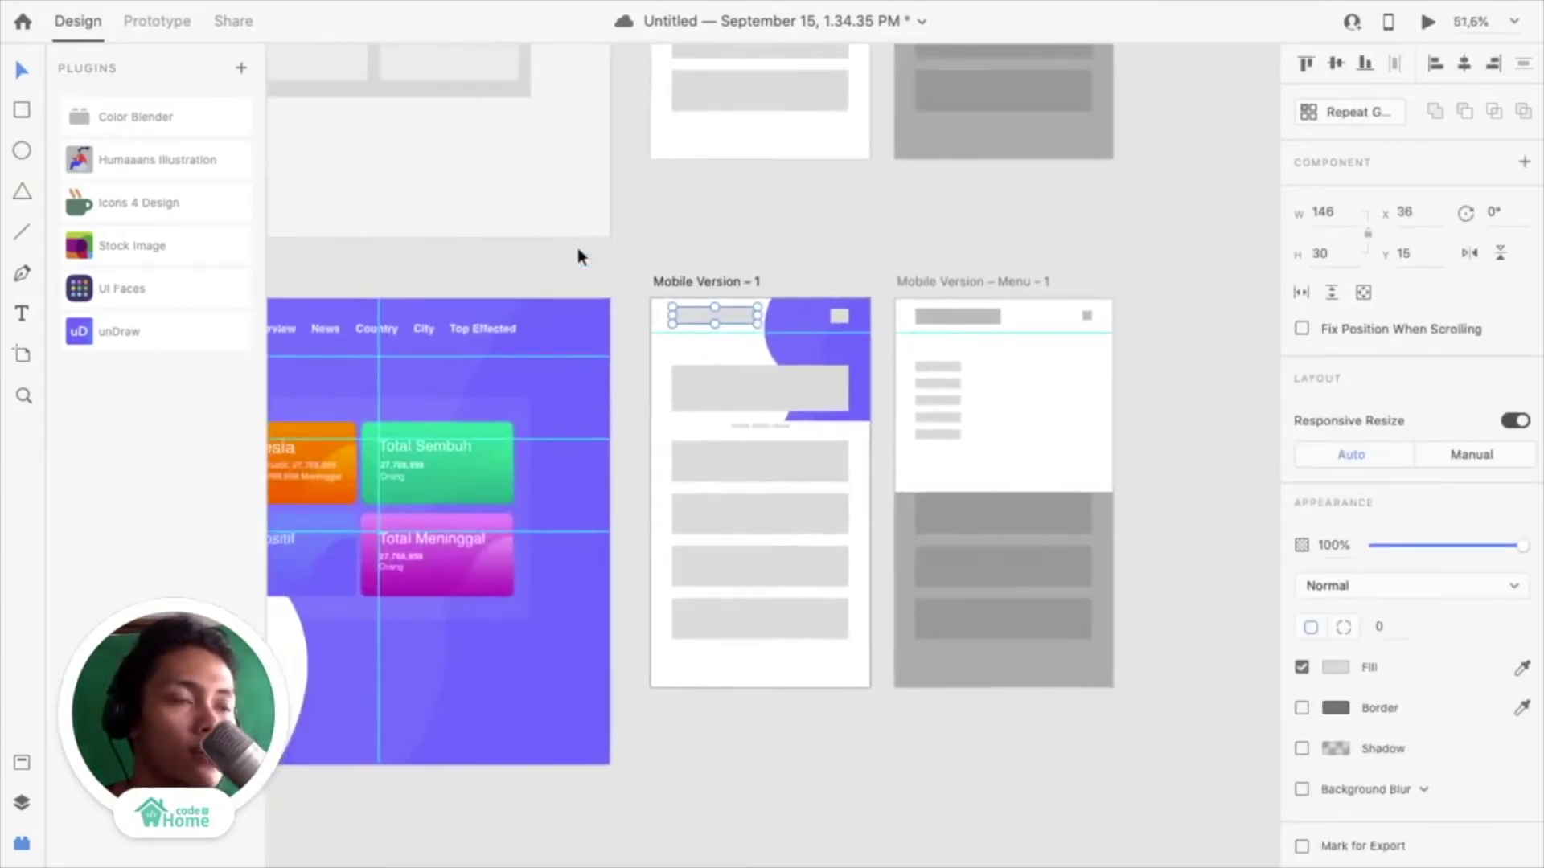
scroll(354, 297, "left", 5)
scroll(354, 297, "down", 3)
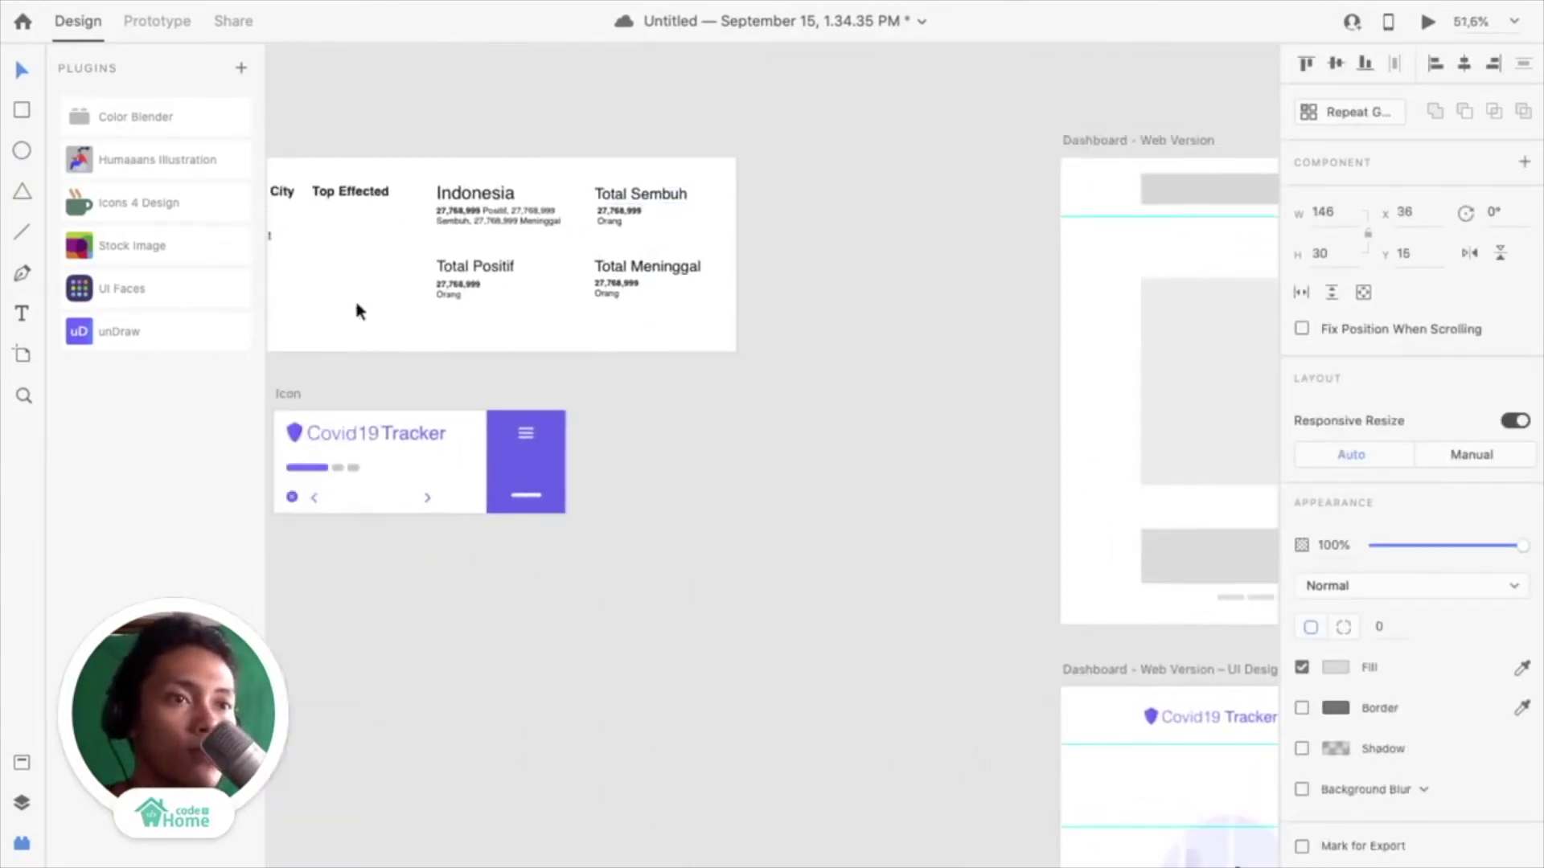
scroll(339, 462, "up", 4)
left_click(554, 324)
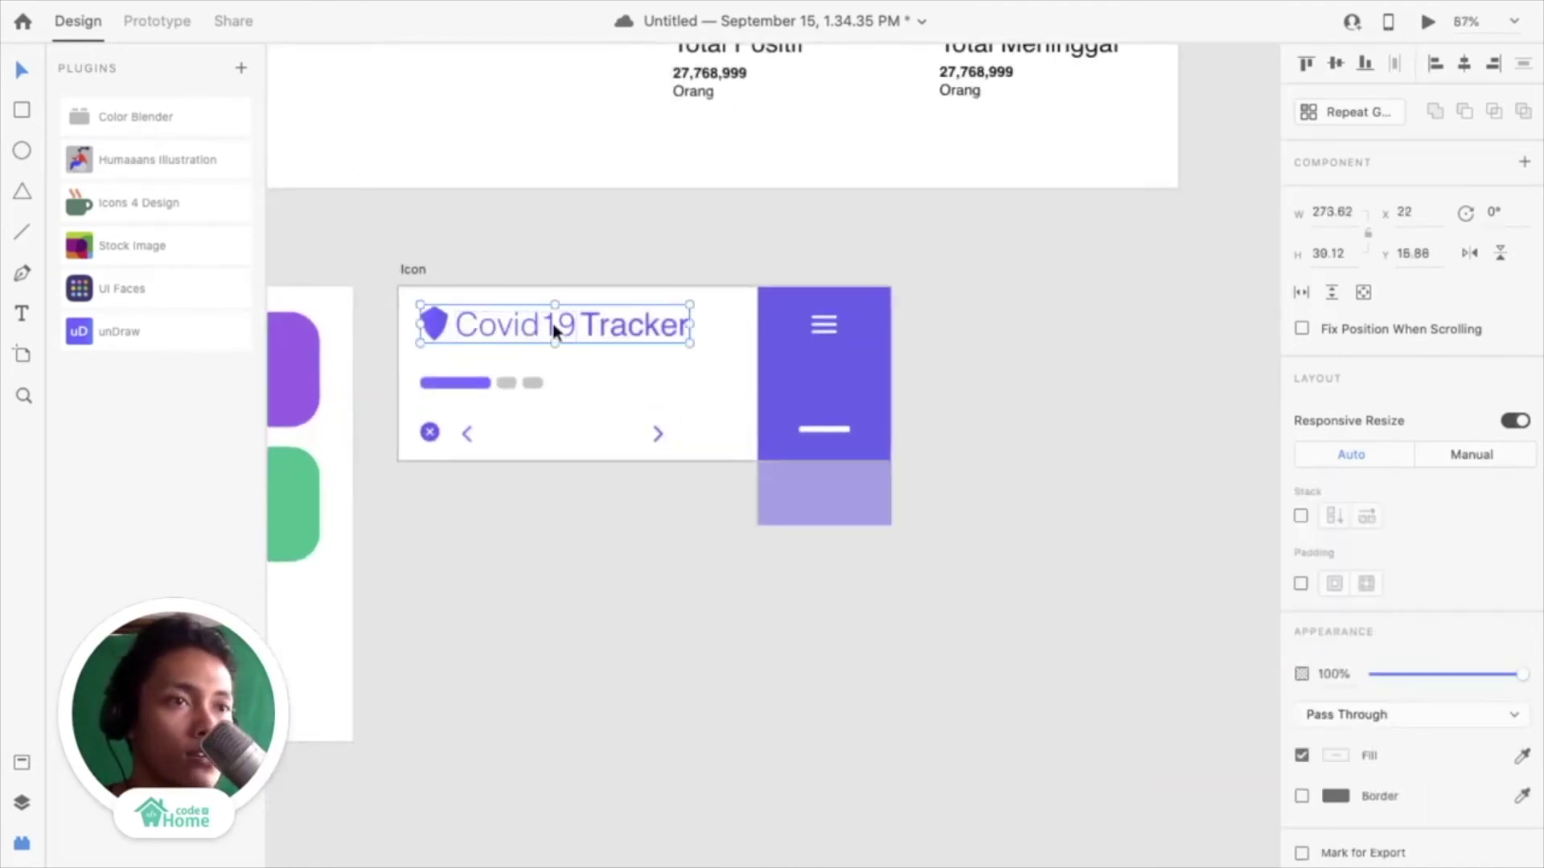
left_click(826, 330, "shift")
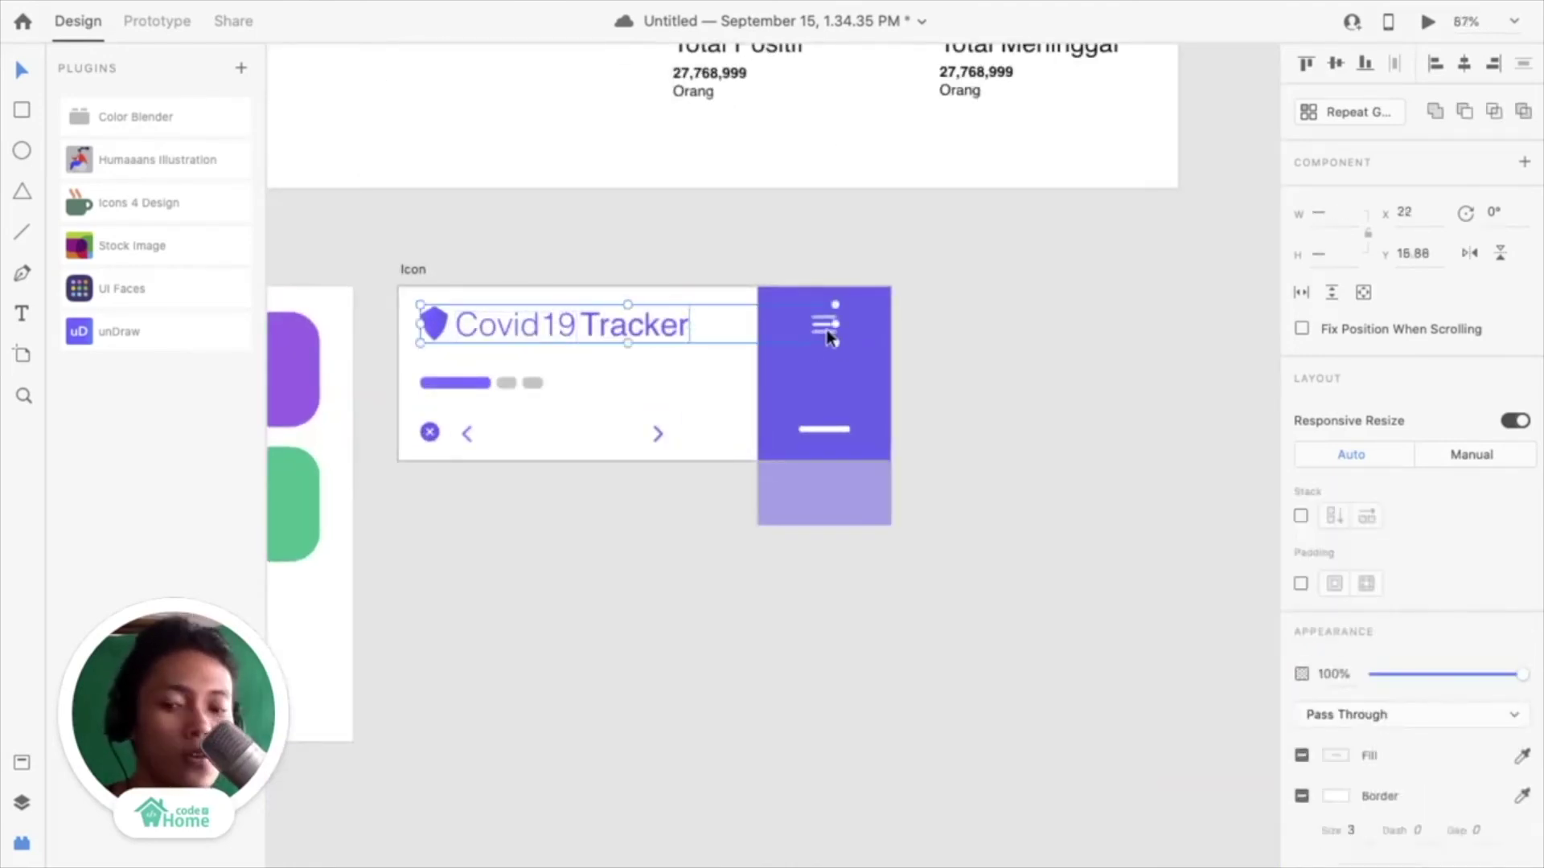
Paste the logo and menu icon into Mobile Version – 1 at X 22, Y 18.88 as one group
scroll(832, 336, "down", 5)
scroll(827, 334, "right", 8)
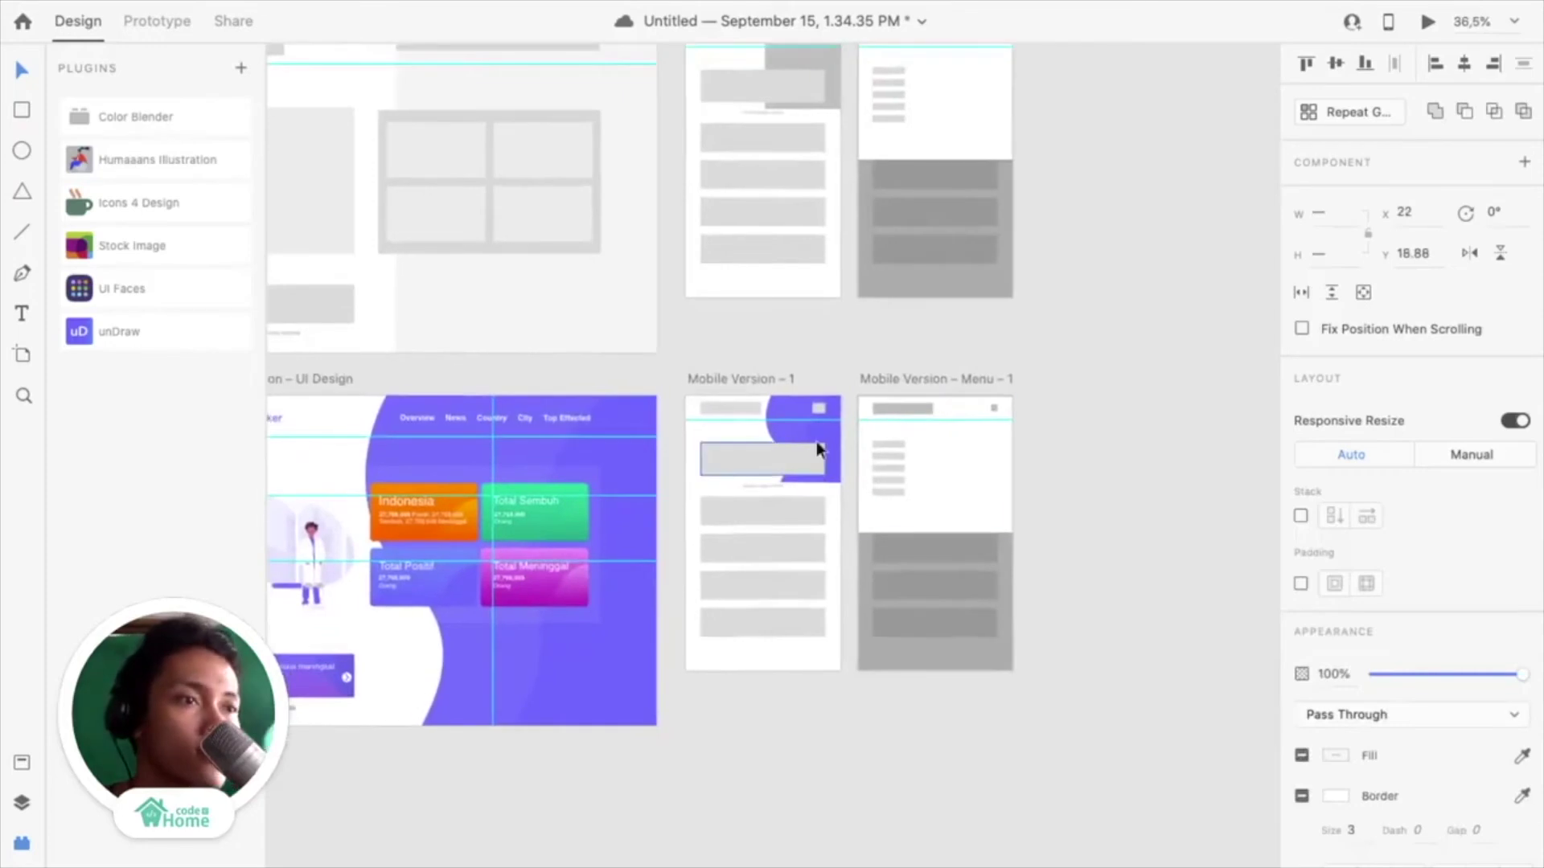
key("ctrl+v")
scroll(787, 447, "up", 3)
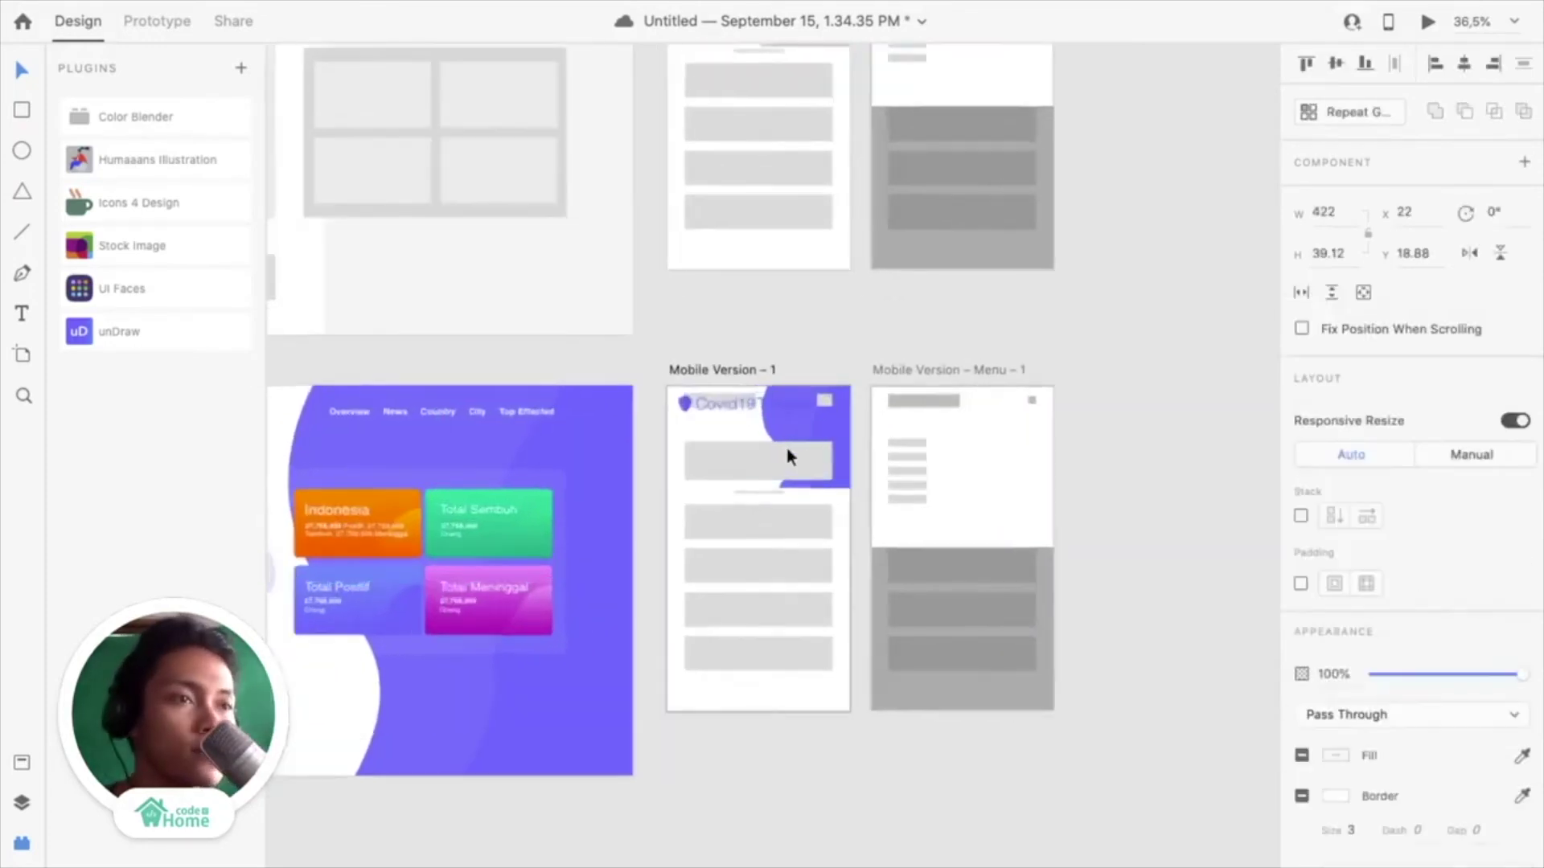
scroll(704, 397, "up", 3)
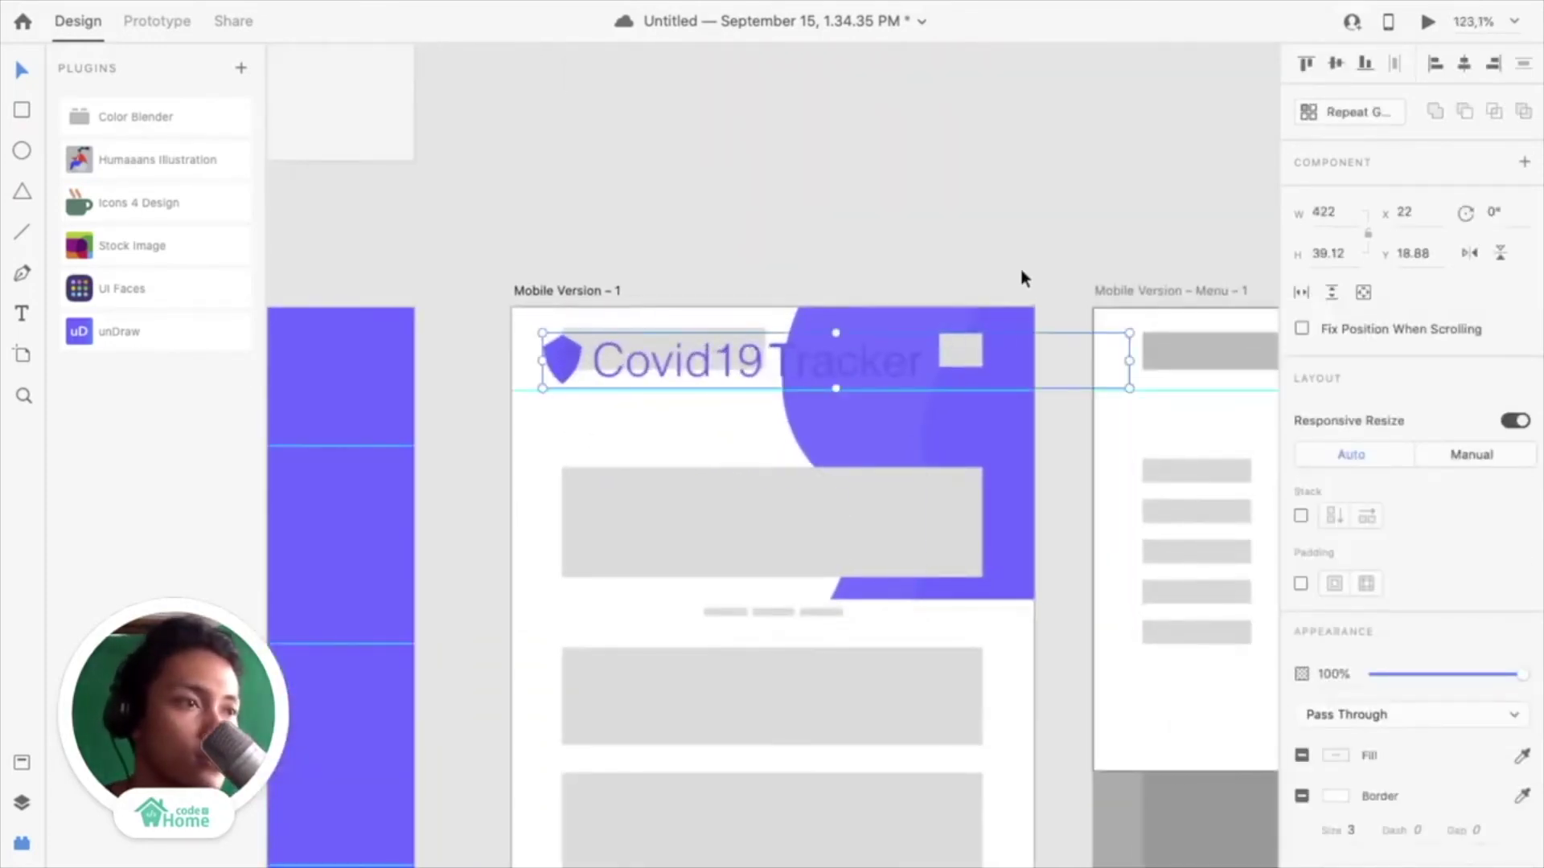
Move the logo and menu icon group to the empty canvas above Mobile Version – 1, at X 3148, Y -306.12
left_click(1061, 333)
left_click(846, 364)
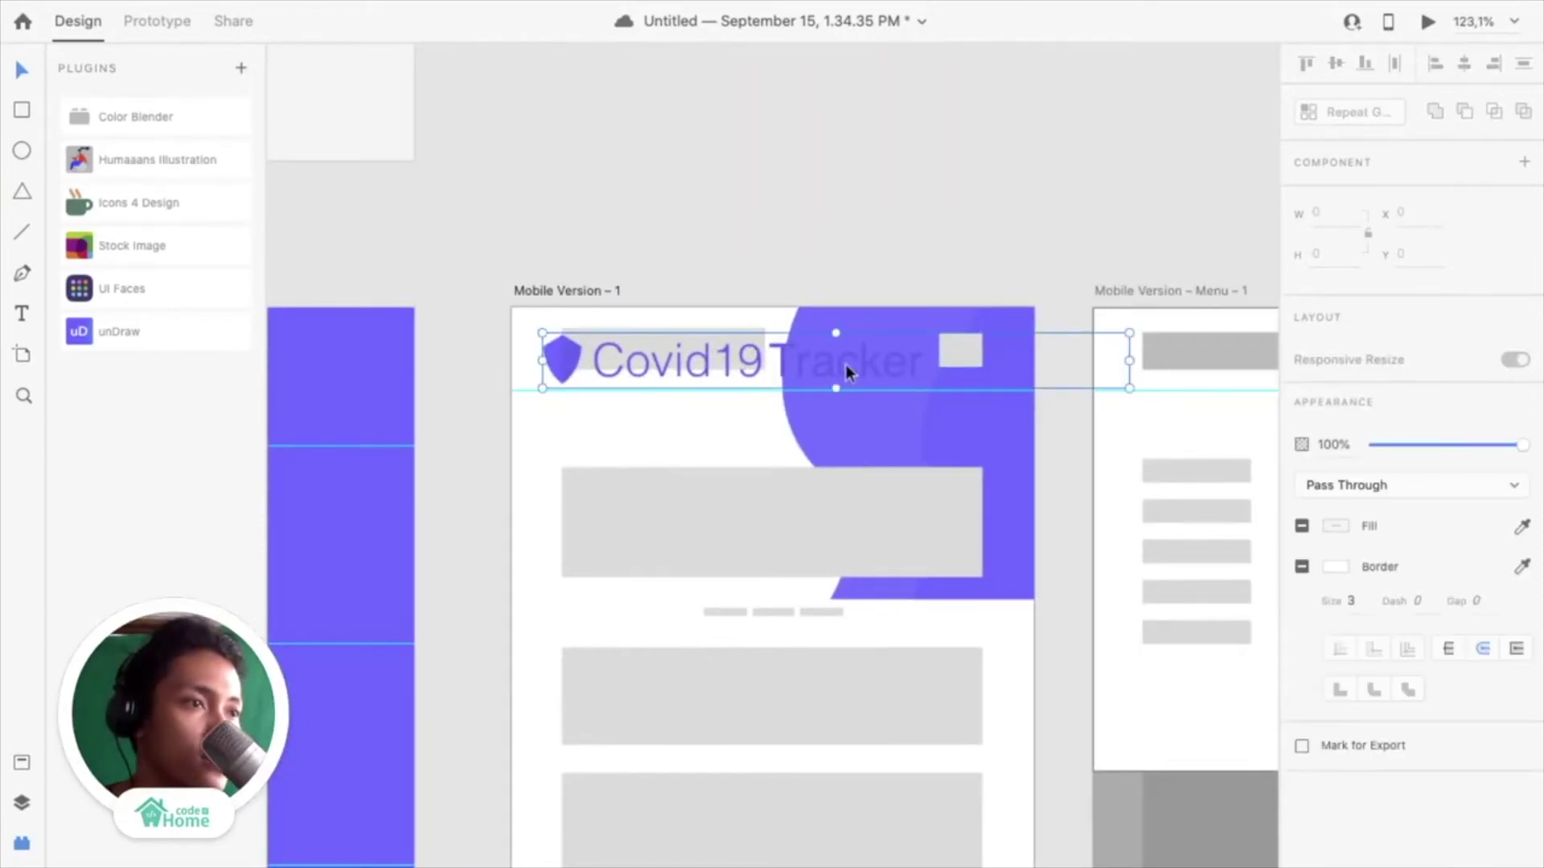
left_click_drag(830, 372, 736, 192)
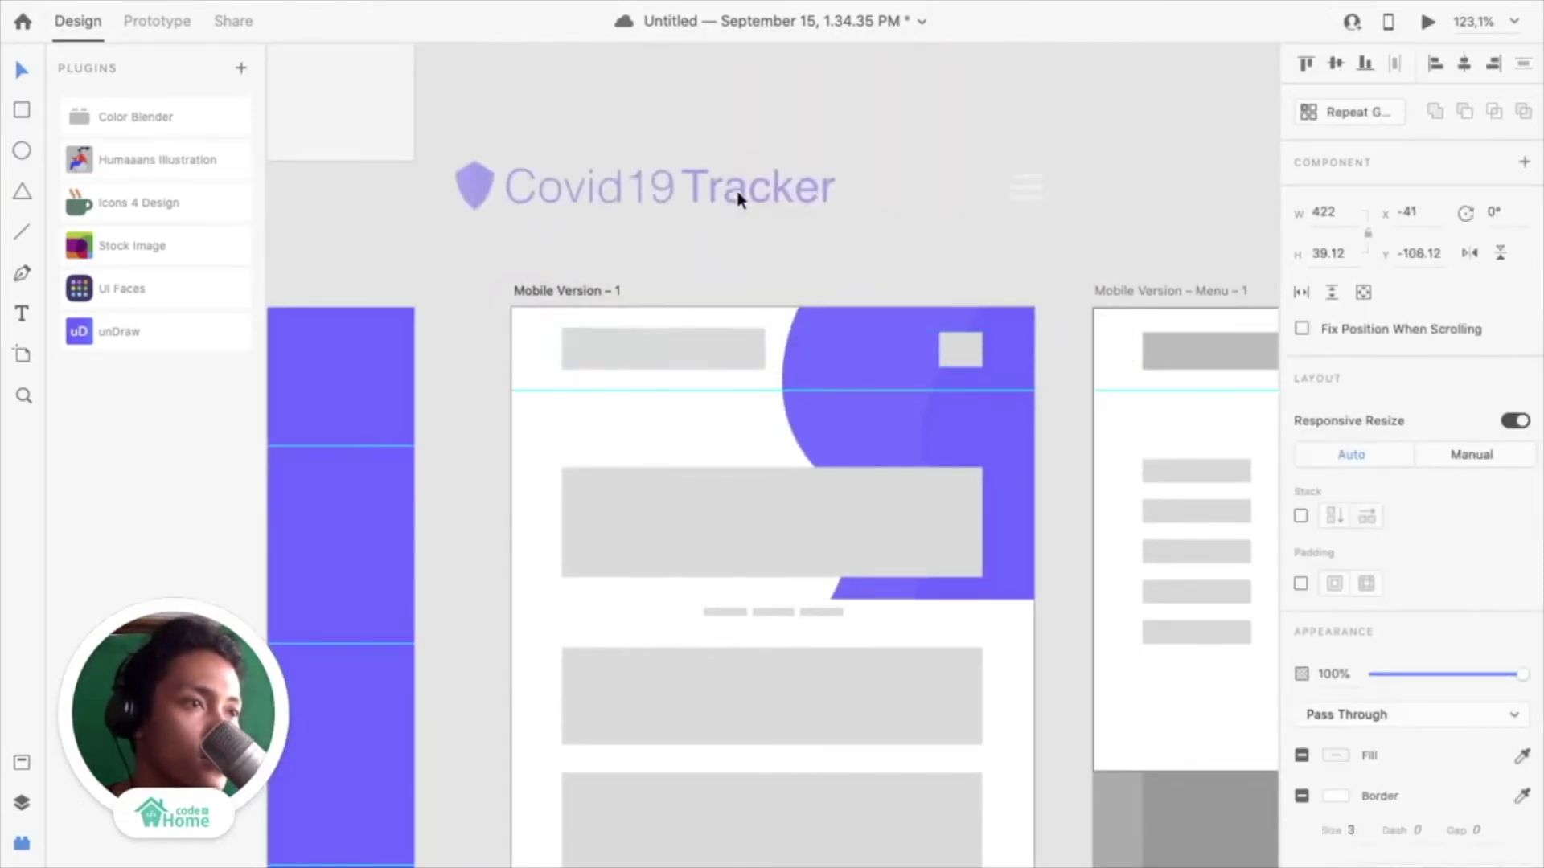
left_click(876, 233)
Take the menu icon out of the logo group and place it over the small grey header square at X 309.54, Y 23
double_click(1017, 187)
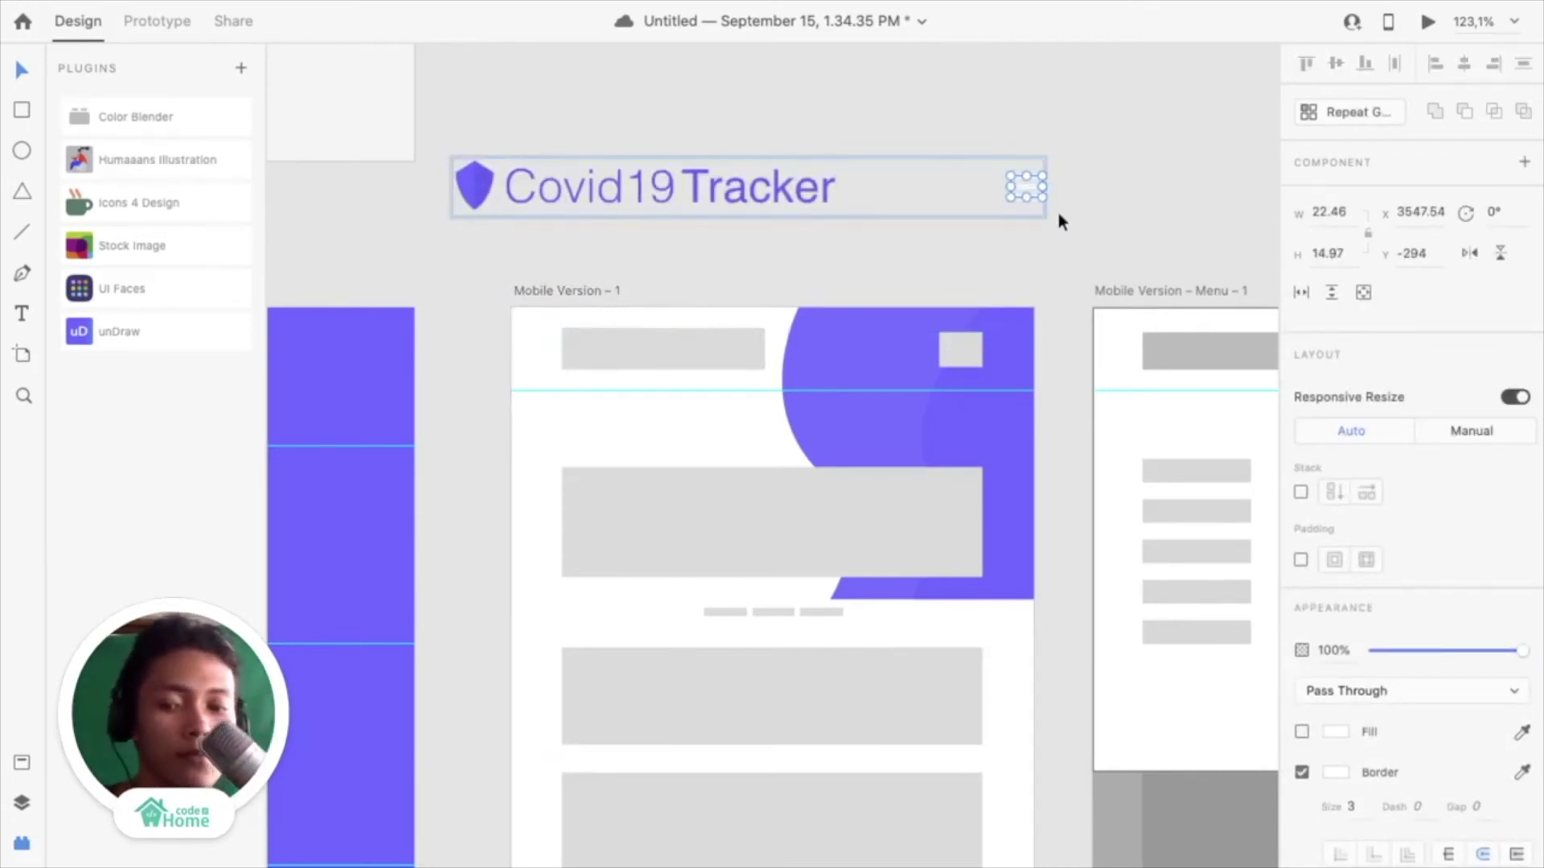
key("Delete")
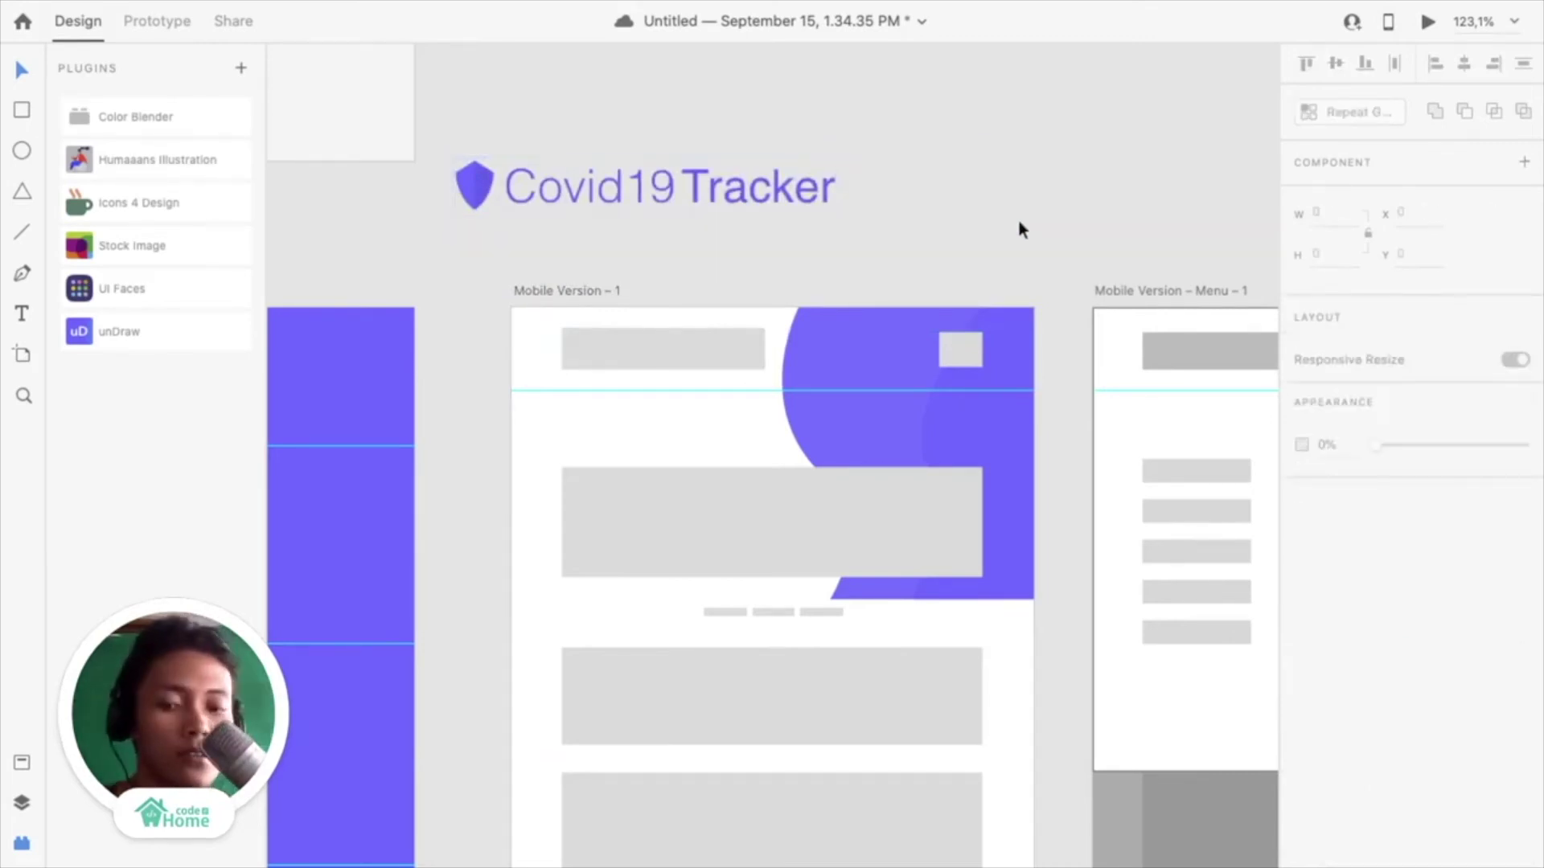
key("super+z")
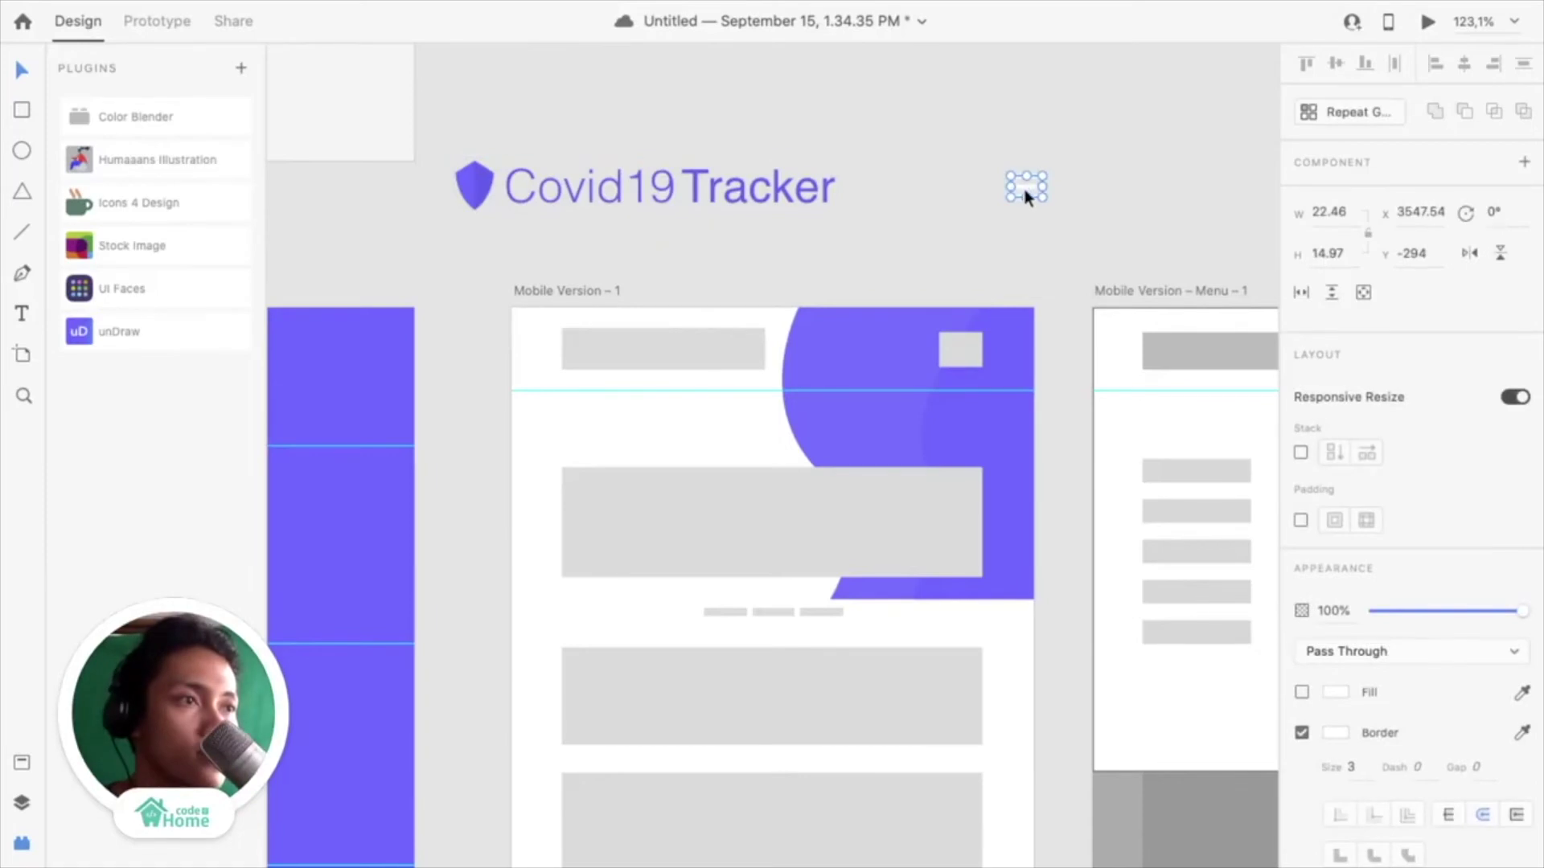
left_click_drag(1024, 190, 959, 358)
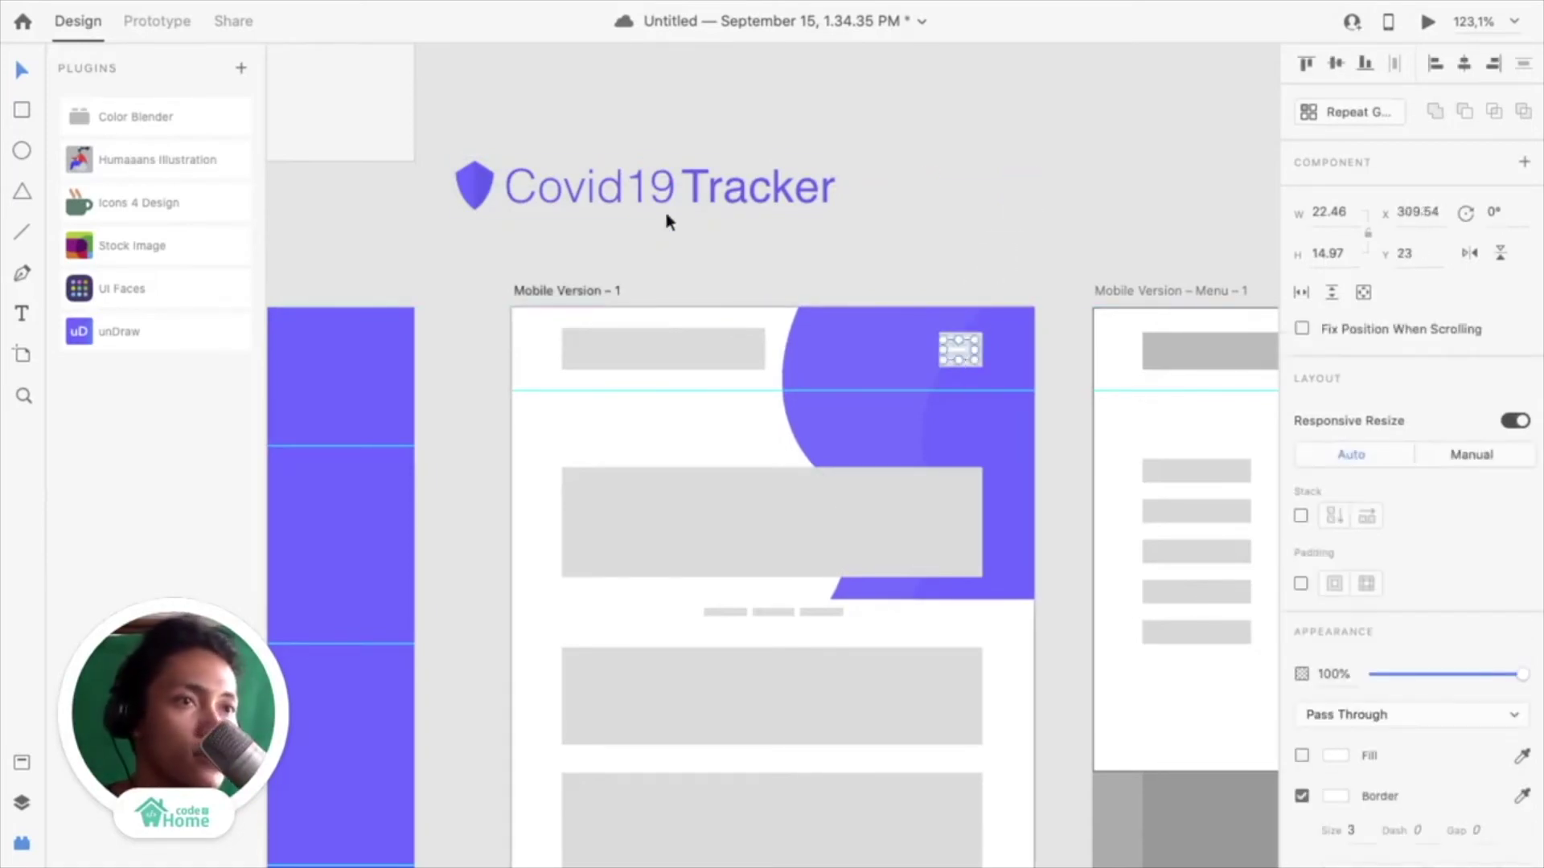
Shrink the Covid19 Tracker logo to 128.99 × 18.06 and place it over the wide grey header rectangle at X 42, Y 19.1
left_click(649, 192)
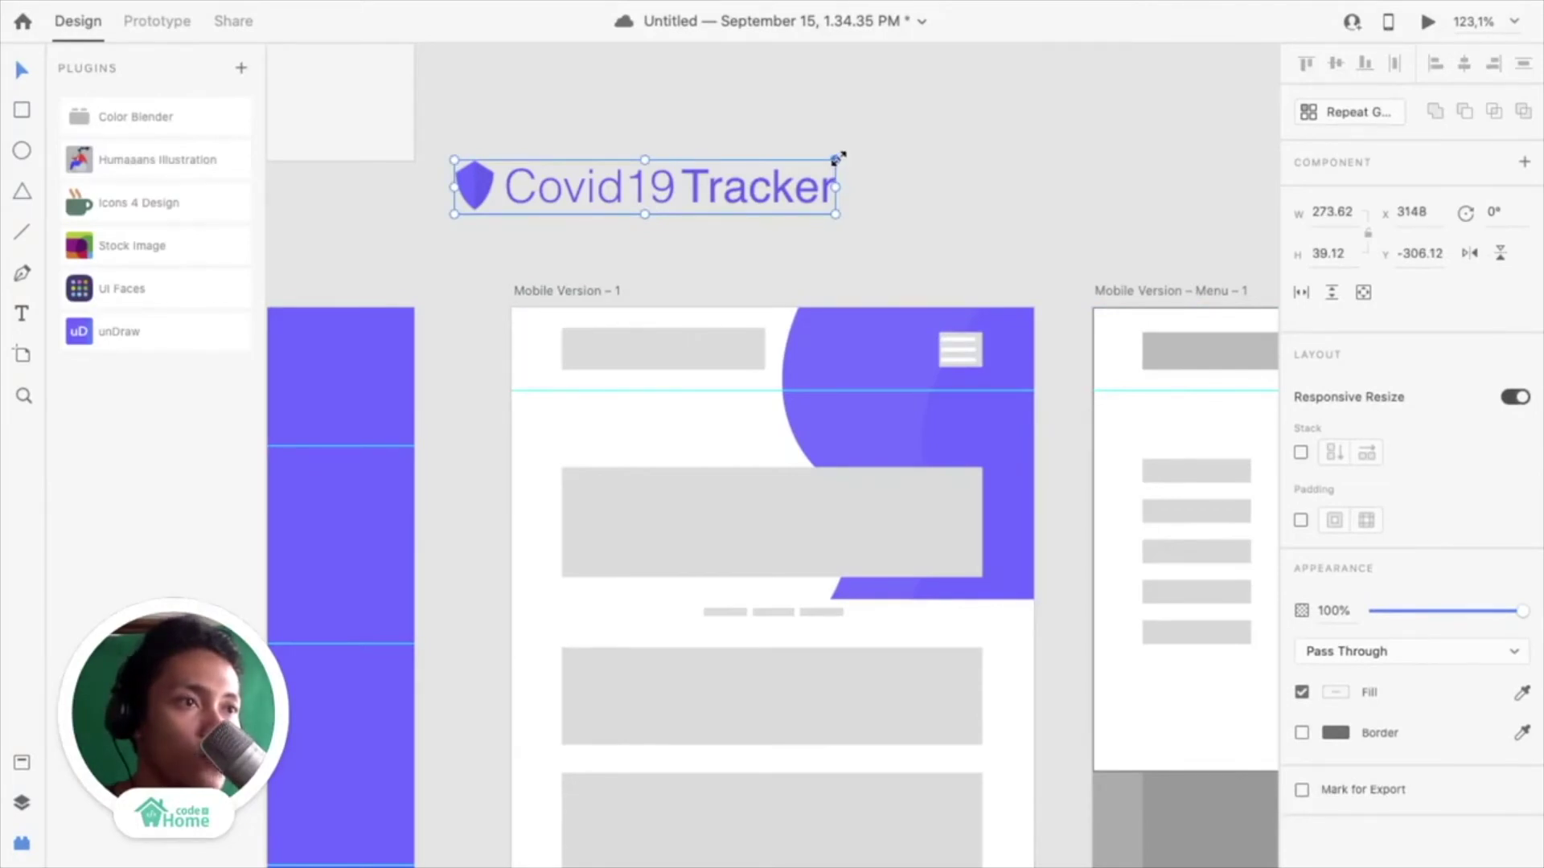
left_click_drag(837, 158, 688, 181)
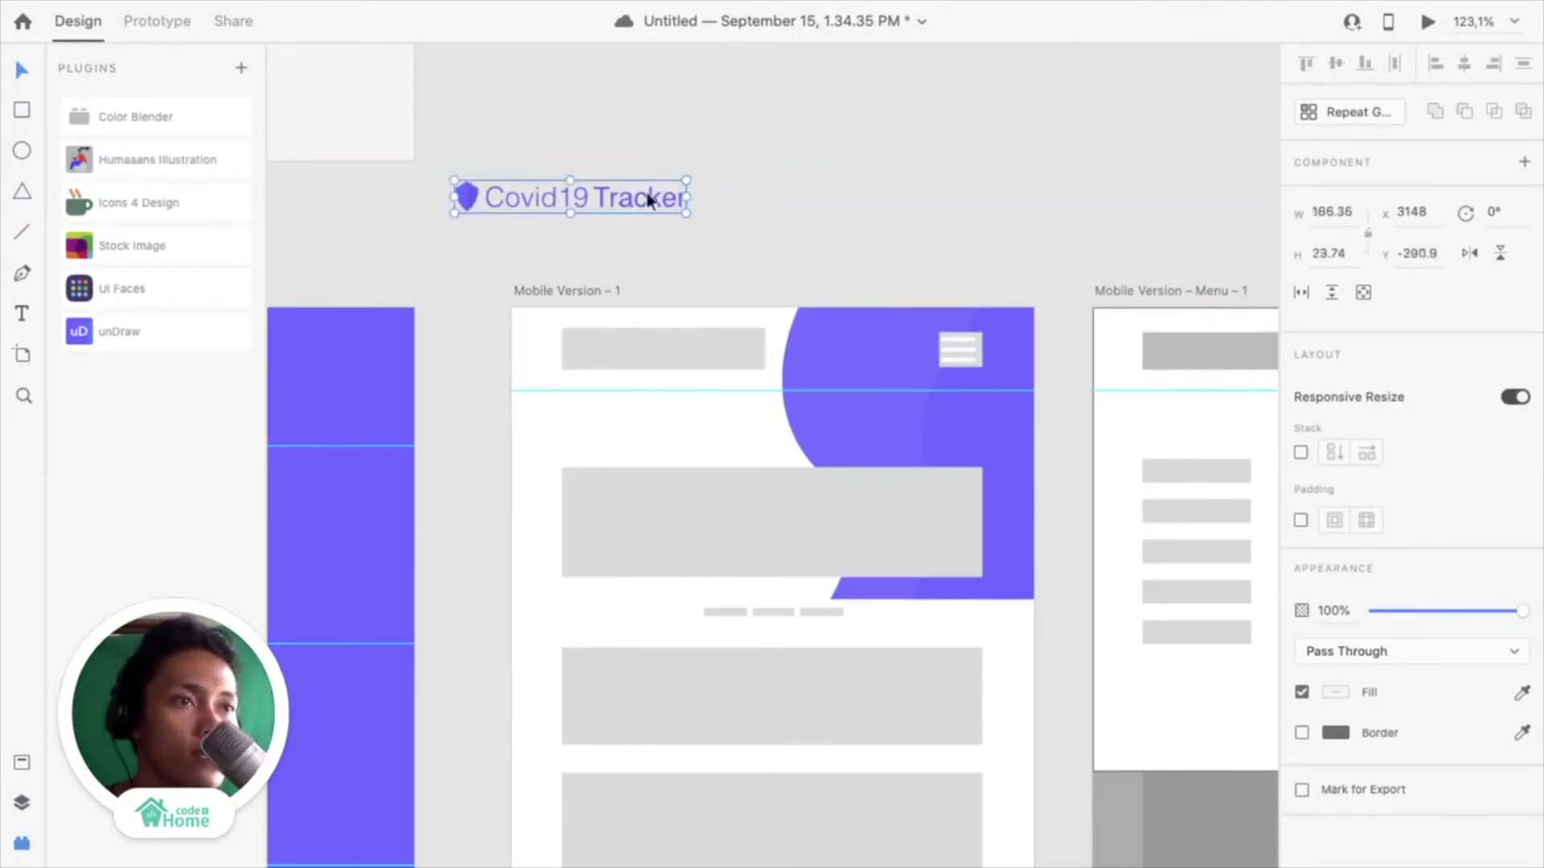
left_click_drag(596, 202, 711, 353)
scroll(710, 354, "up", 5)
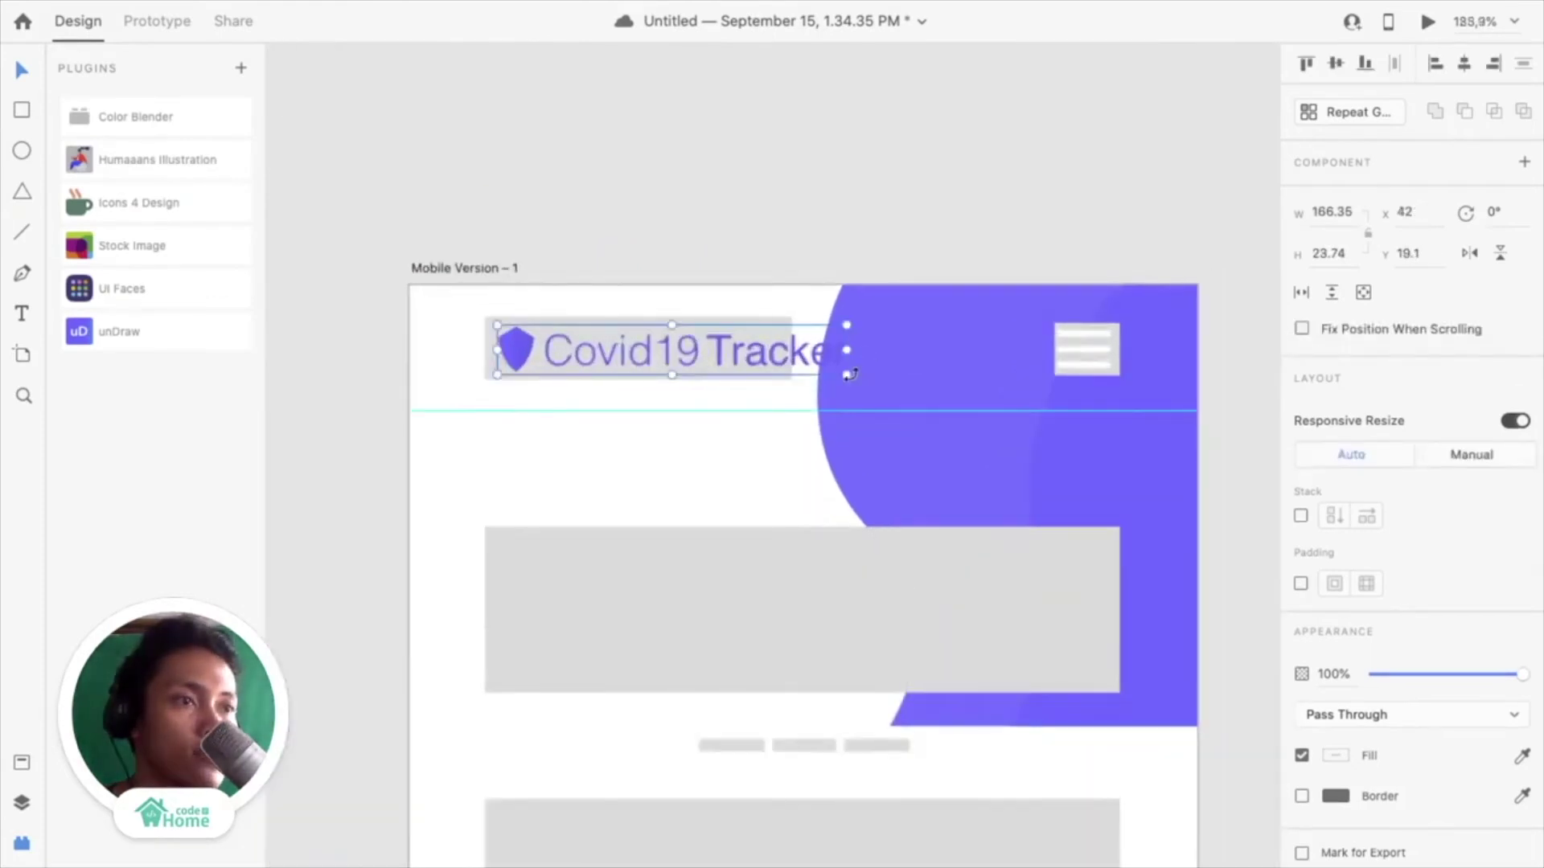
left_click_drag(850, 376, 792, 363)
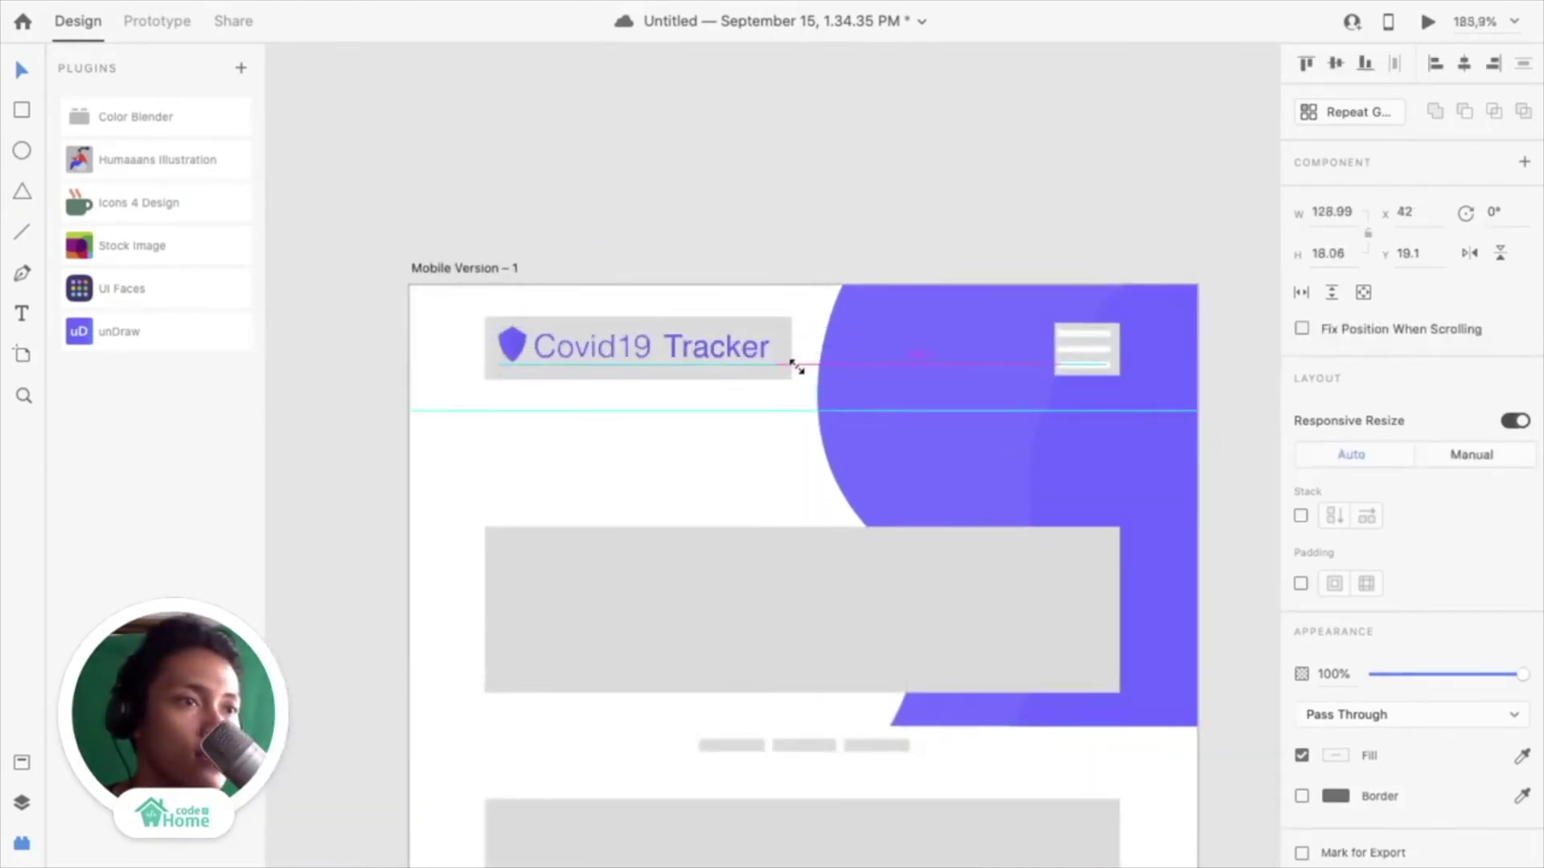
Nudge the logo down to Y 21.1 and centre it horizontally on the grey header rectangle
key("Down")
key("Down")
key("Down")
key("Right")
key("Up")
key("Right")
key("Right")
key("Right")
key("Left")
key("Left")
key("Left")
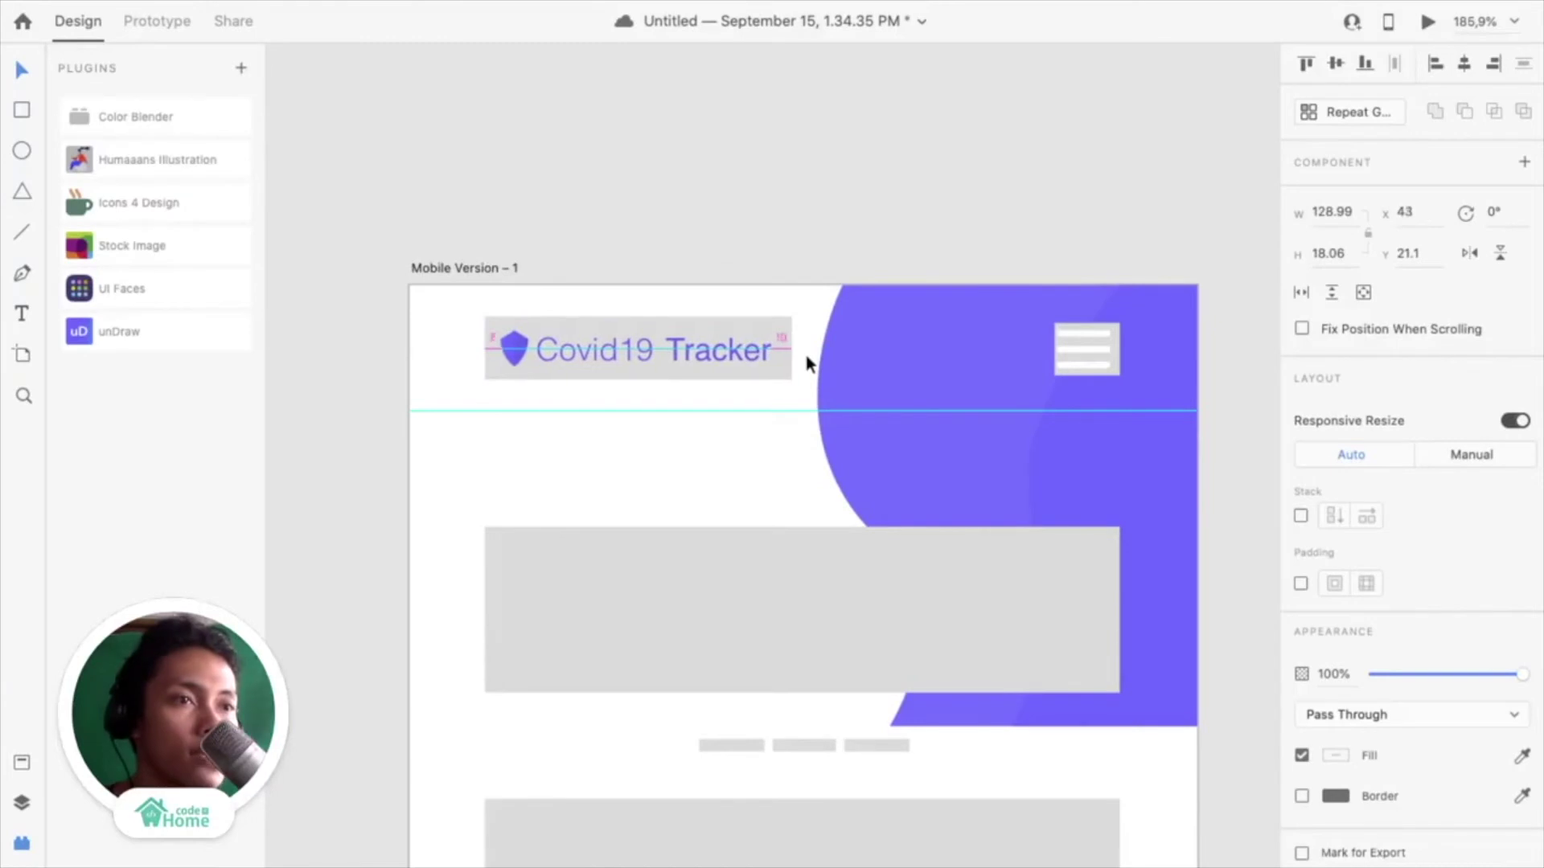
key("Right")
left_click(781, 371, "shift")
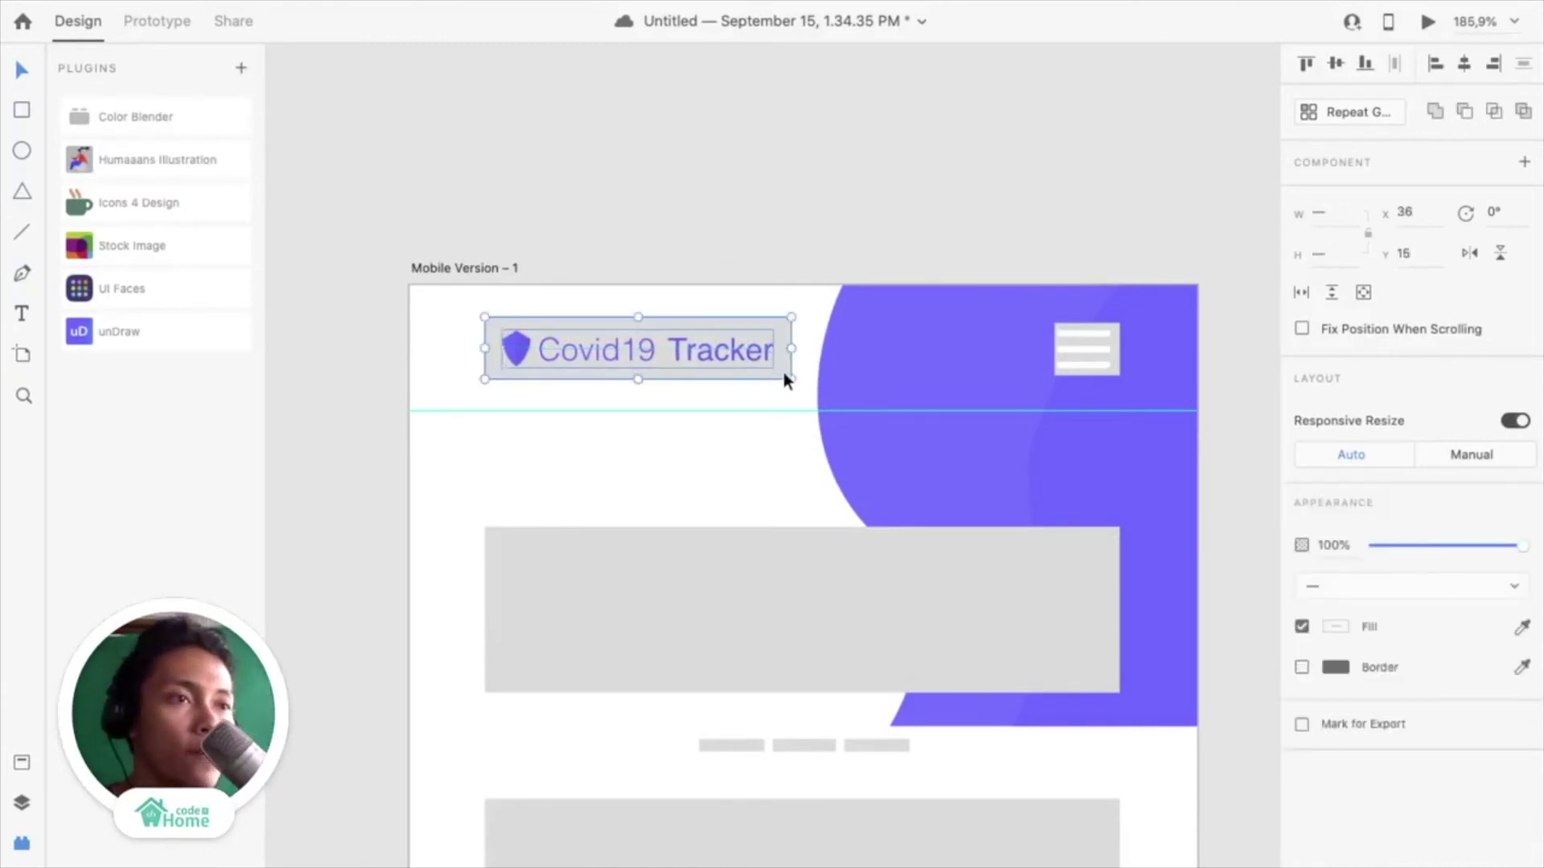
left_click(1466, 75)
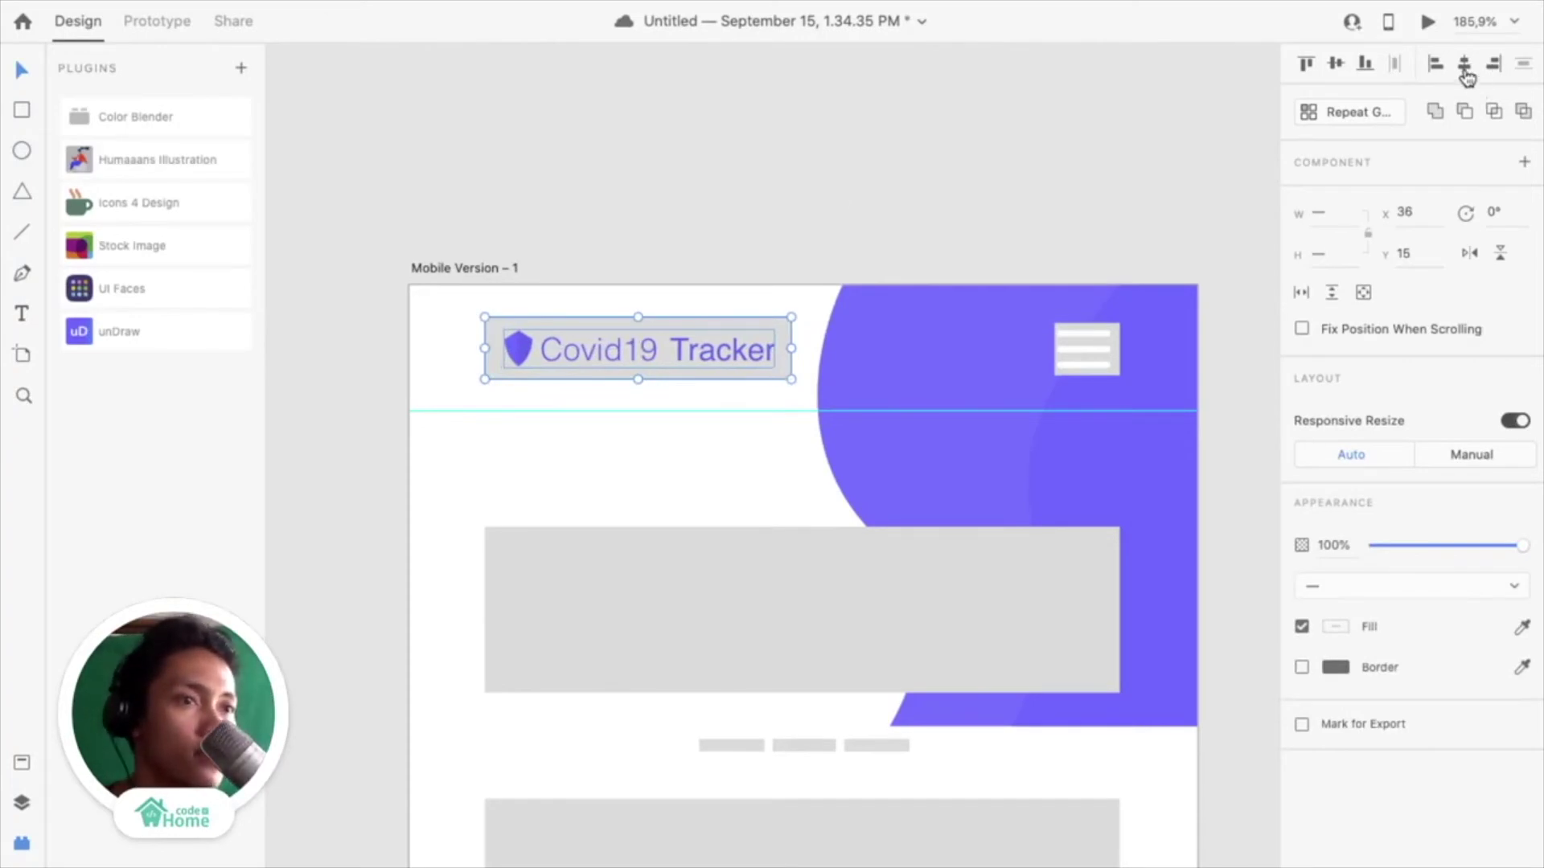
left_click(604, 194)
left_click(595, 383)
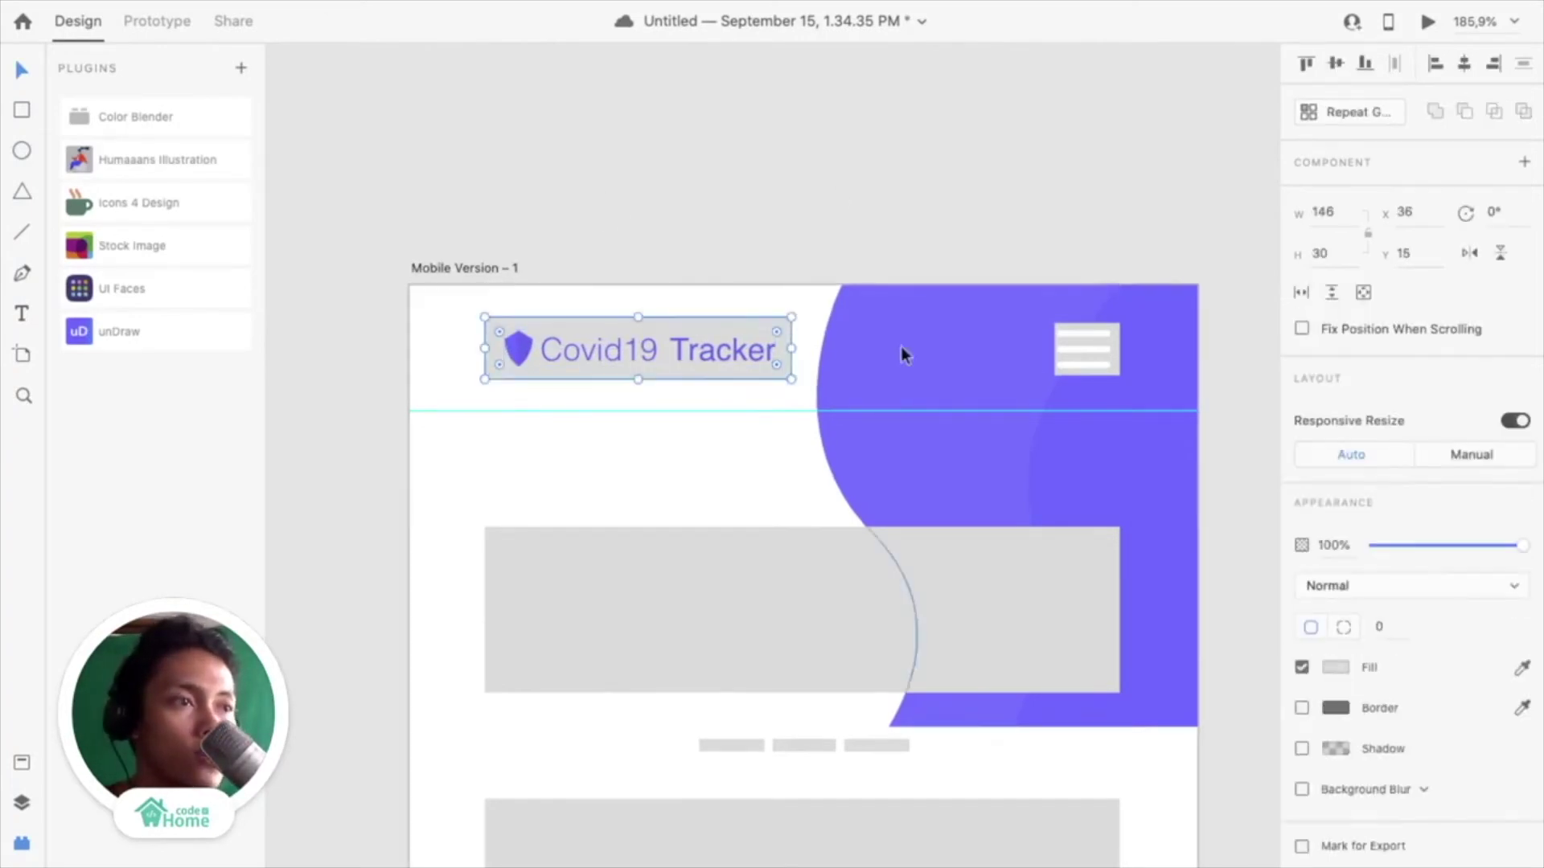
Centre the menu icon horizontally on its small grey placeholder square
left_click(1091, 354)
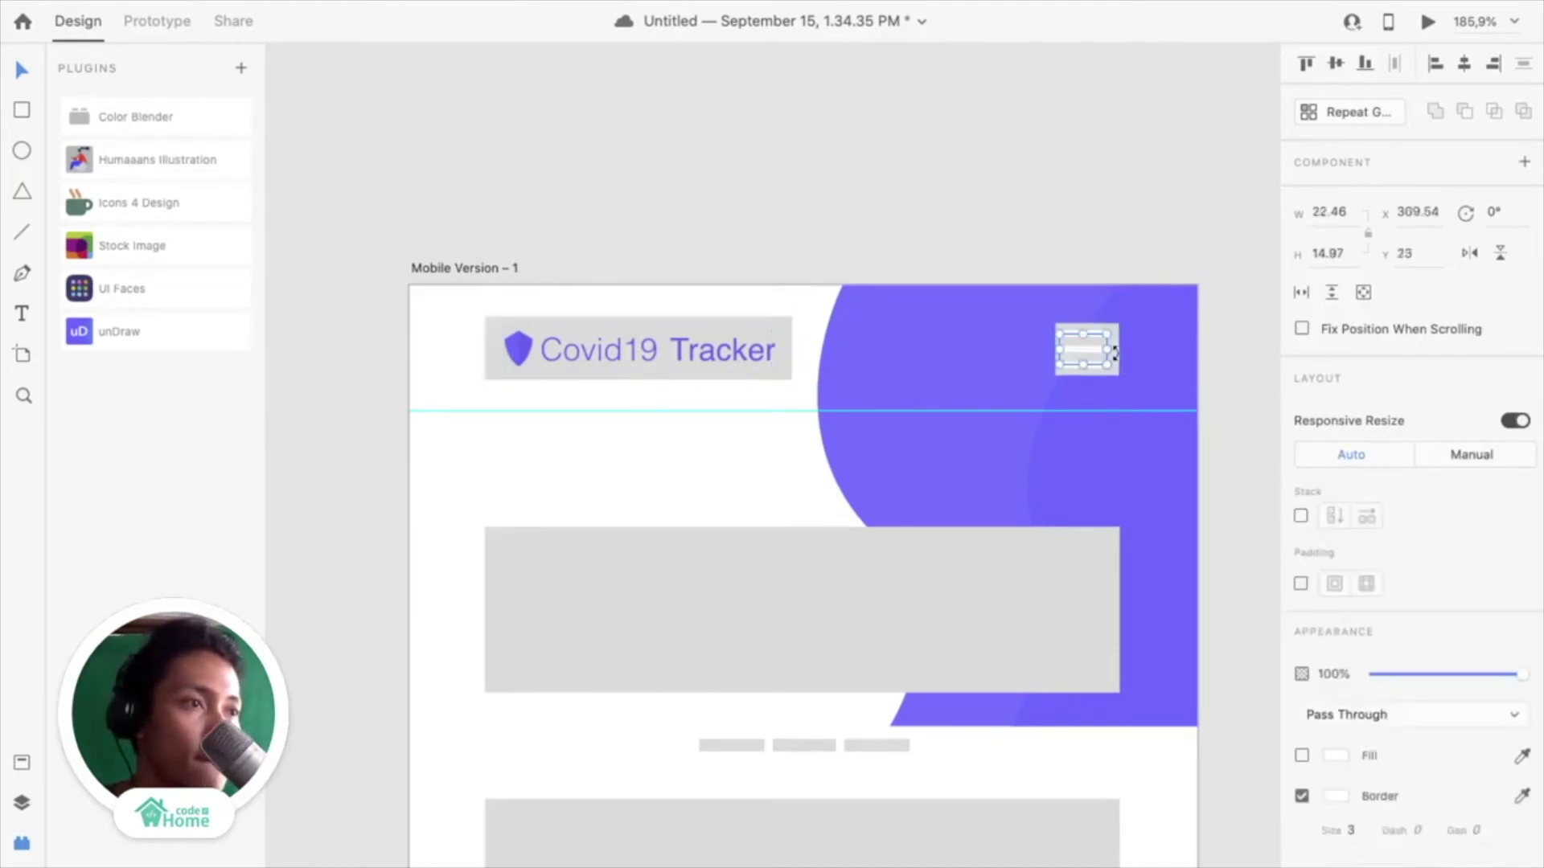
scroll(1118, 366, "up", 3)
left_click(1119, 344, "shift")
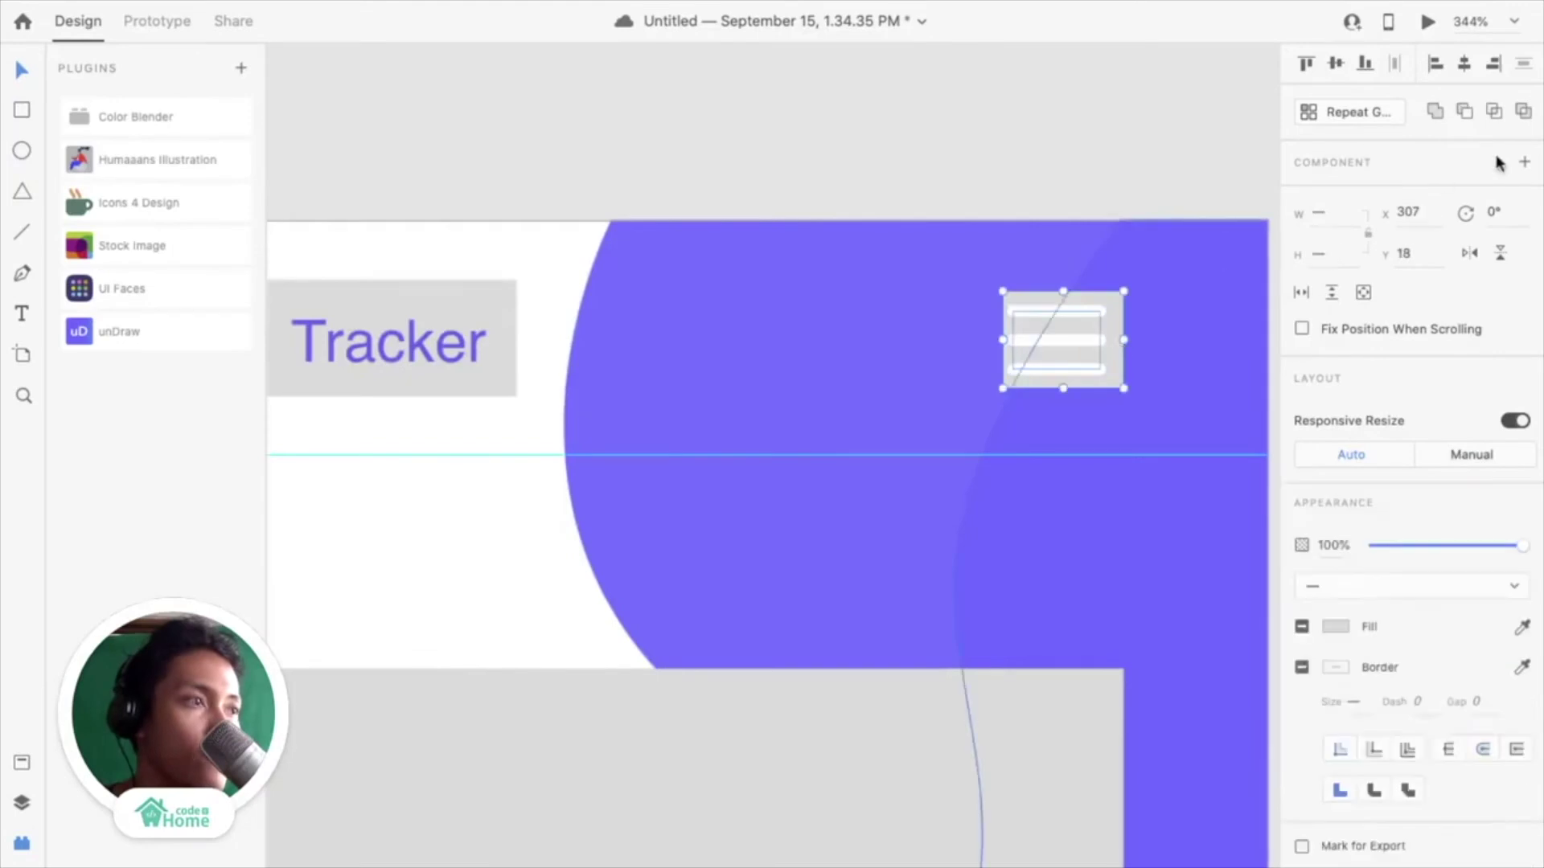
left_click(1468, 68)
scroll(997, 350, "down", 3)
left_click(970, 270)
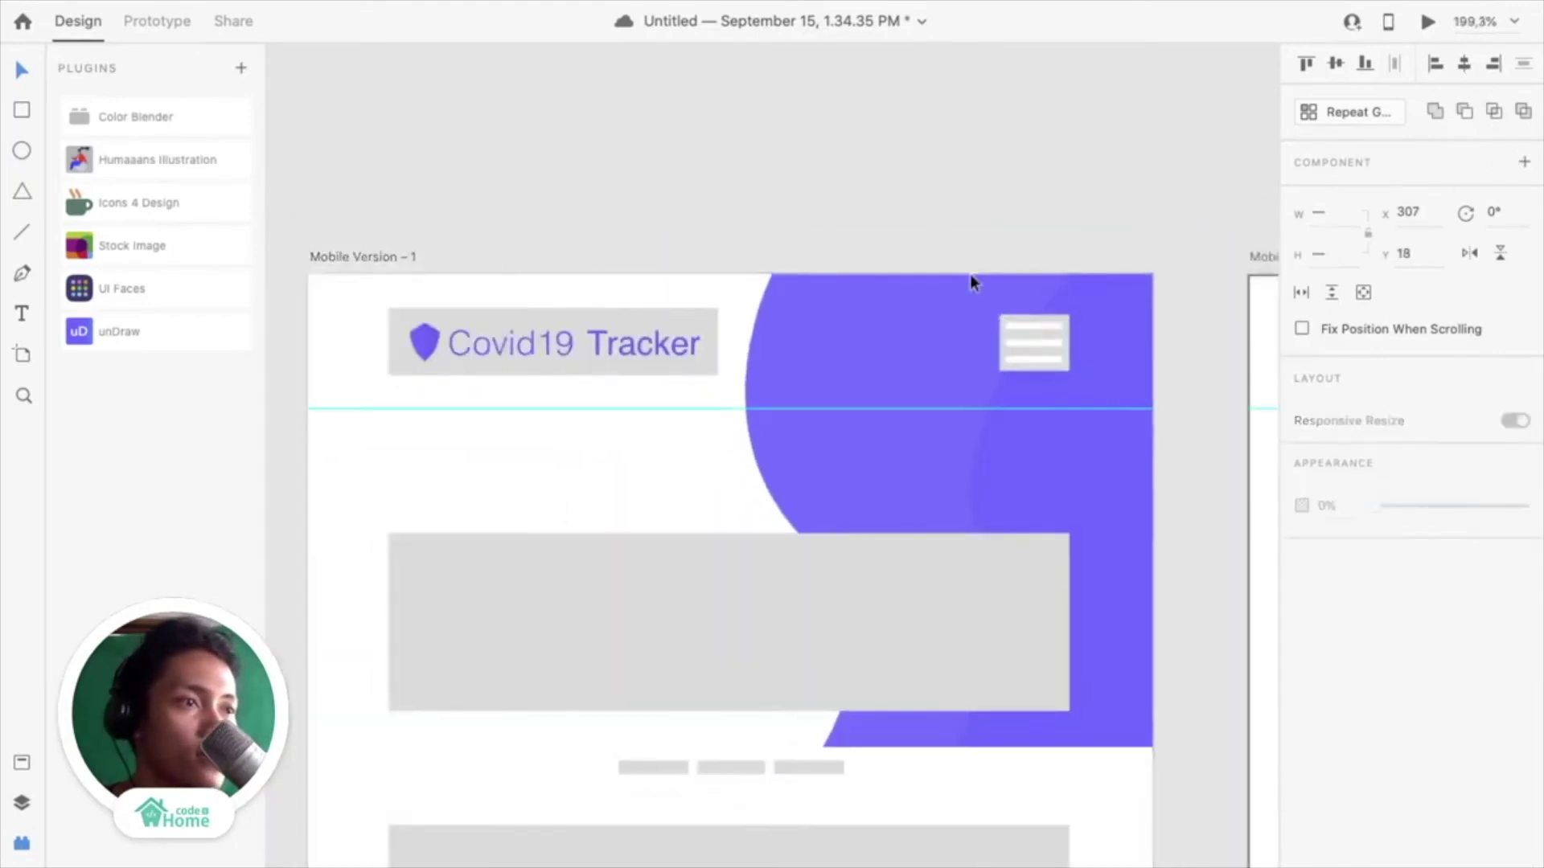
Delete the grey placeholders behind the menu icon and the Covid19 Tracker logo
left_click(1001, 341)
key("Delete")
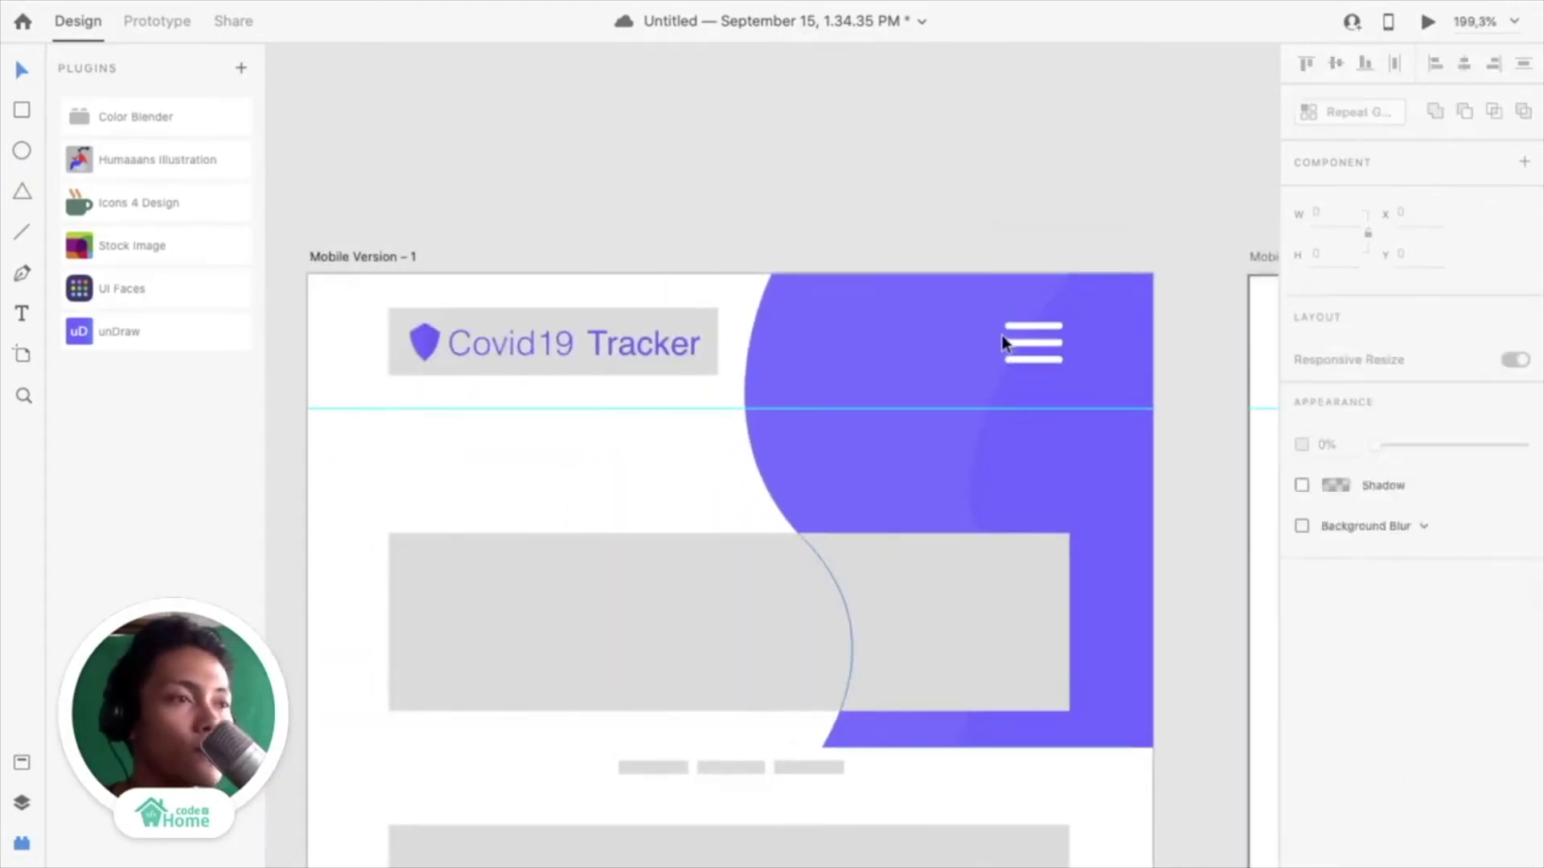
key("Escape")
left_click(706, 364)
scroll(706, 364, "down", 3)
Duplicate the News Covid-19 heading, card and pagination from the web UI dashboard onto the empty canvas below that artboard
left_click(751, 333)
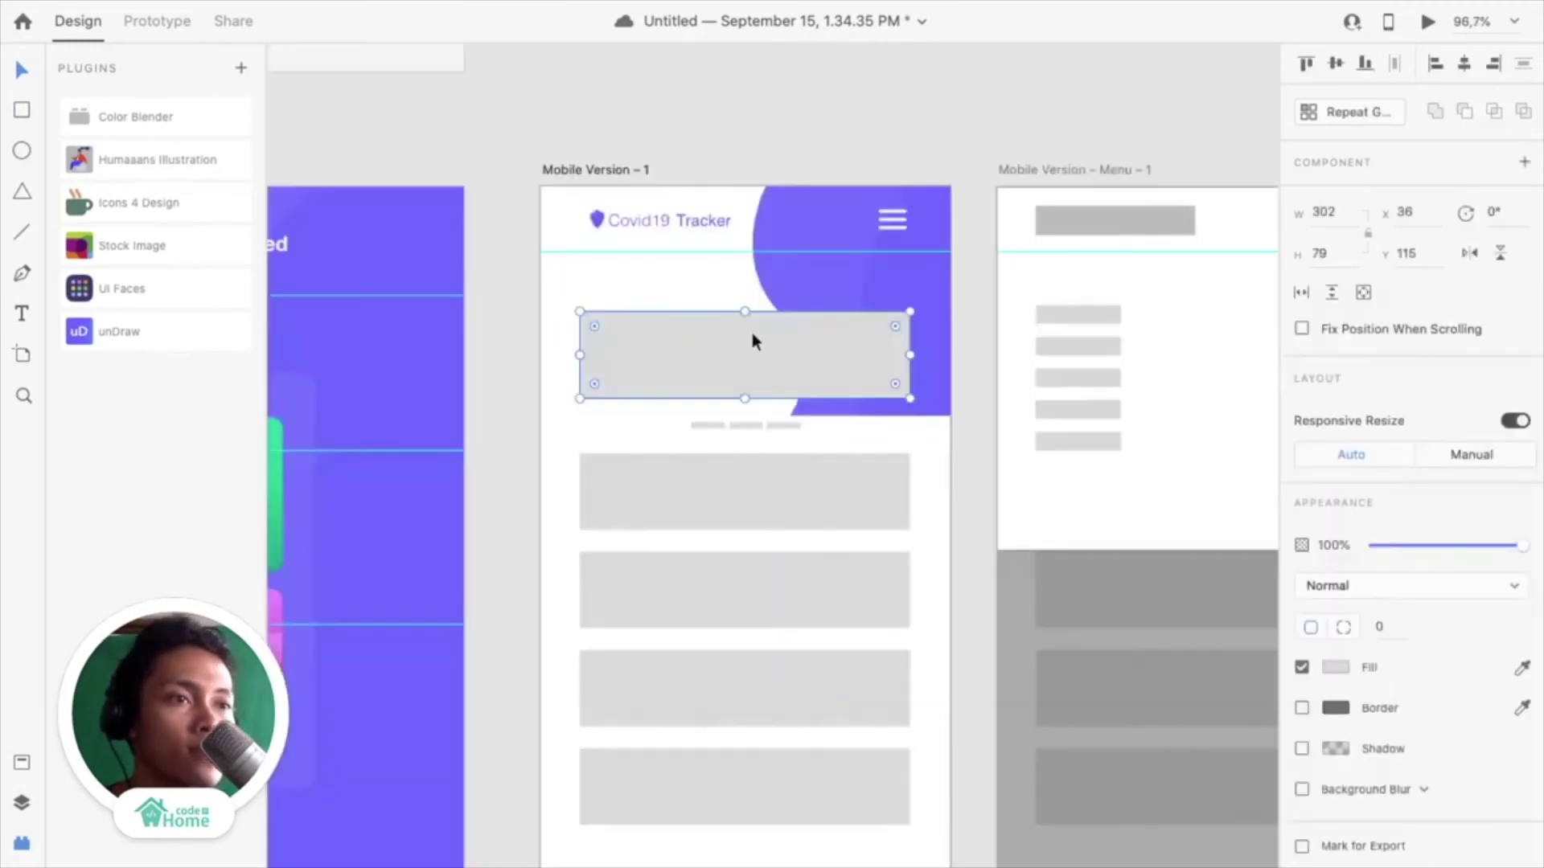
scroll(756, 333, "up", 2)
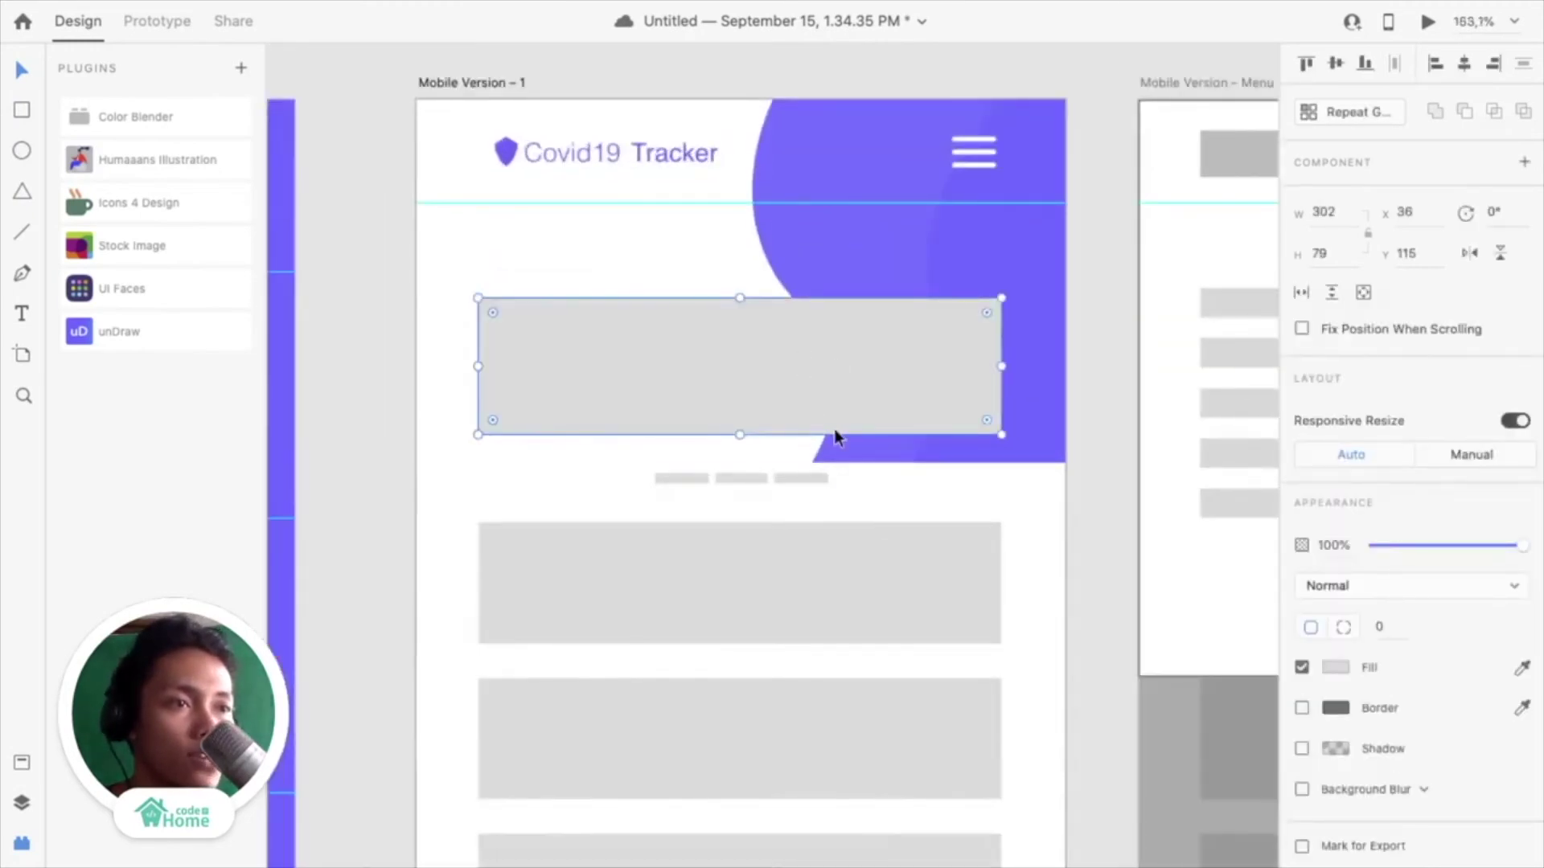
scroll(834, 436, "down", 5)
scroll(834, 437, "left", 11)
scroll(835, 437, "down", 5)
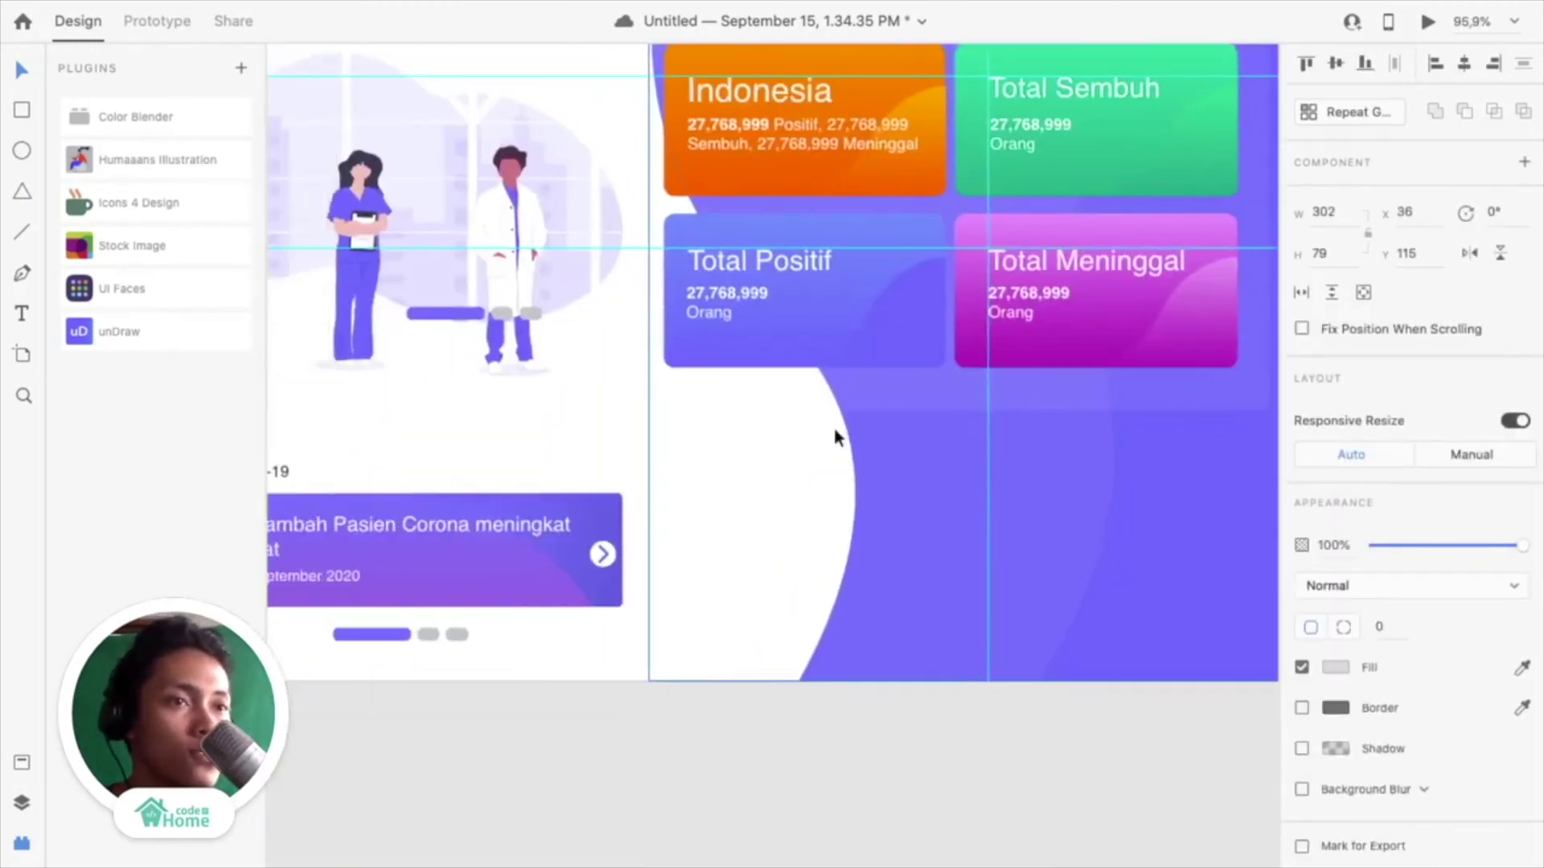
scroll(832, 427, "left", 4)
scroll(832, 426, "down", 1)
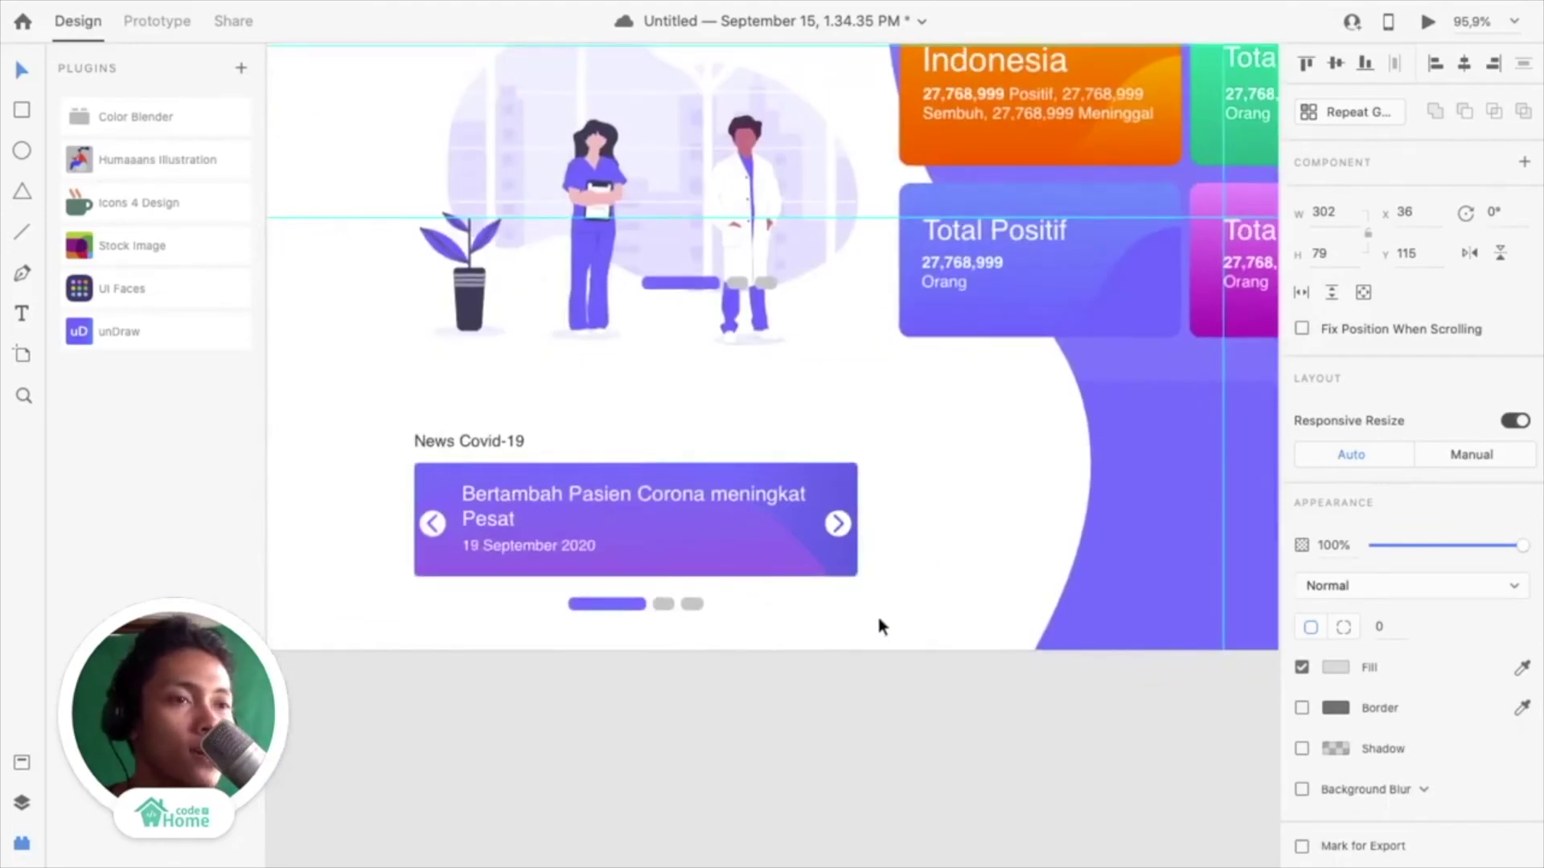
left_click_drag(878, 619, 789, 606)
left_click(376, 397)
left_click_drag(712, 515, 680, 802)
scroll(680, 801, "down", 5)
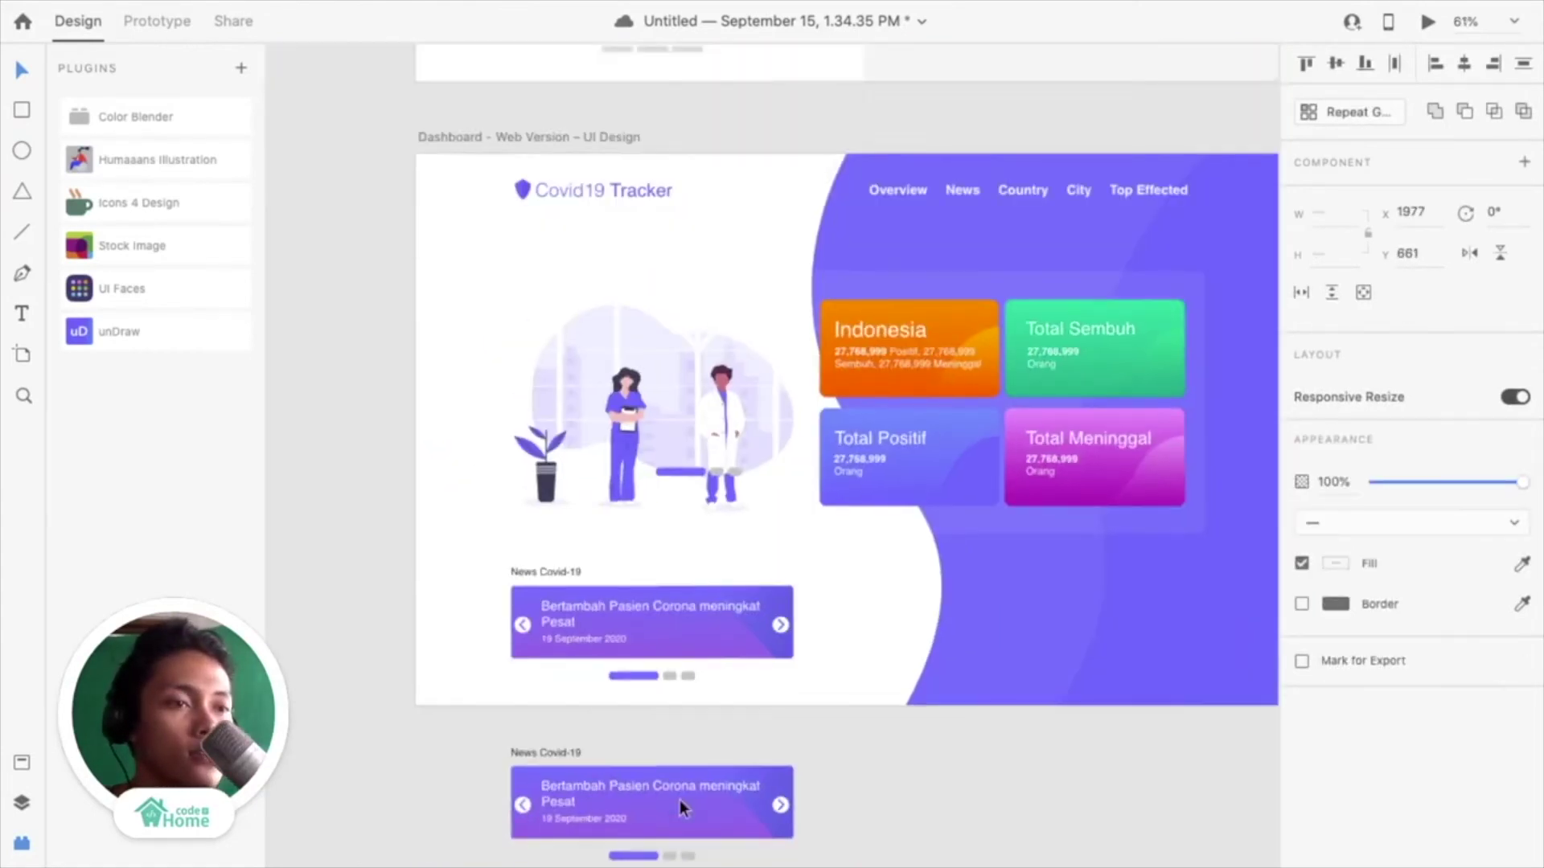
Group the copied news elements and move them into Mobile Version – 1 at X 36, Y 89, over the first grey card
scroll(680, 802, "down", 3)
scroll(680, 802, "right", 2)
scroll(770, 703, "right", 5)
scroll(770, 703, "up", 2)
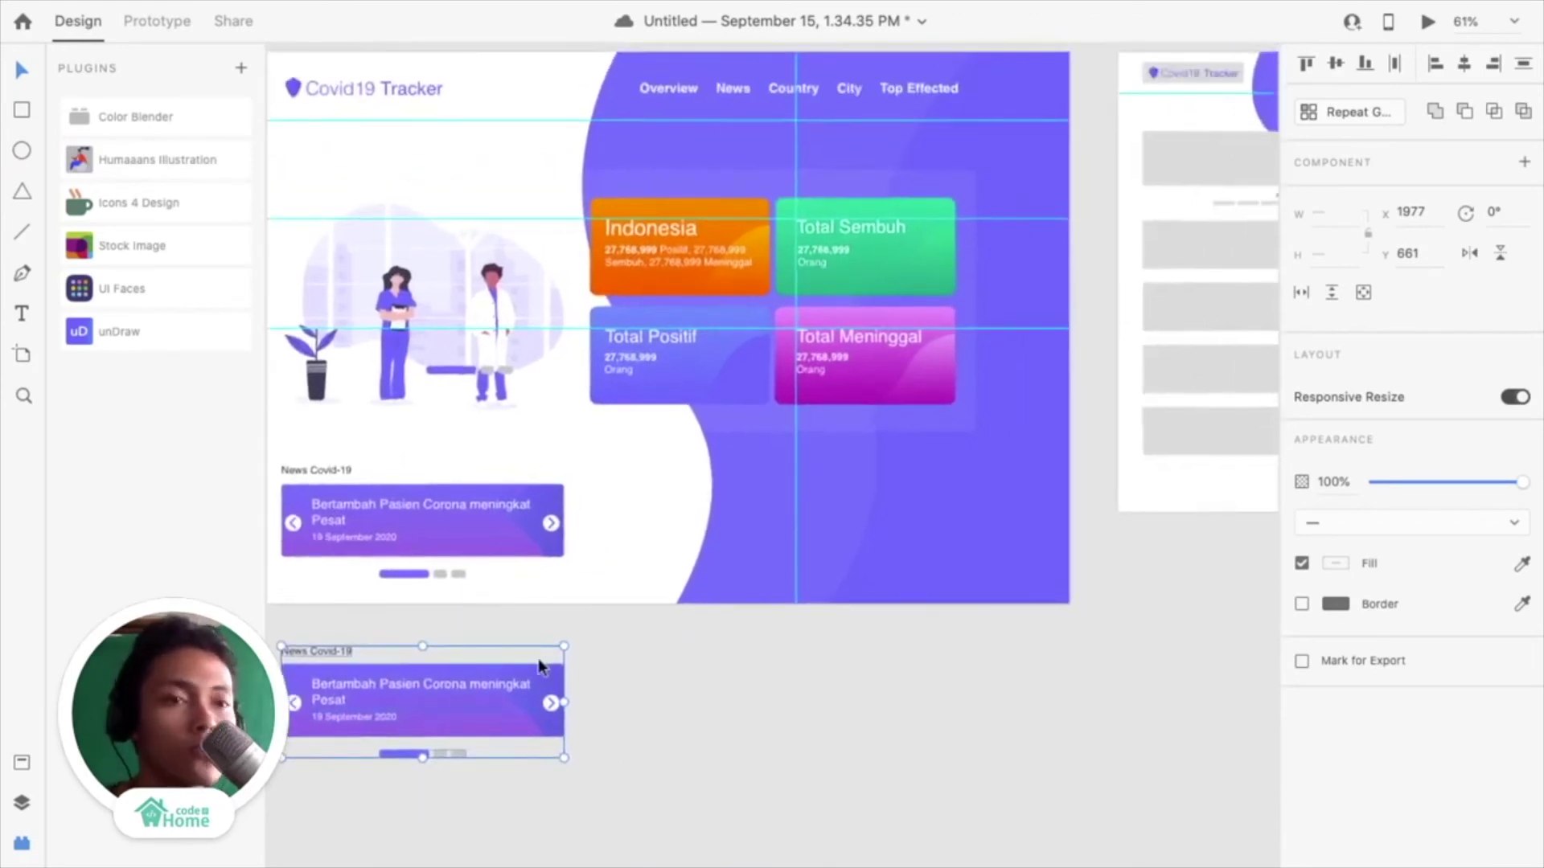
left_click_drag(461, 704, 924, 682)
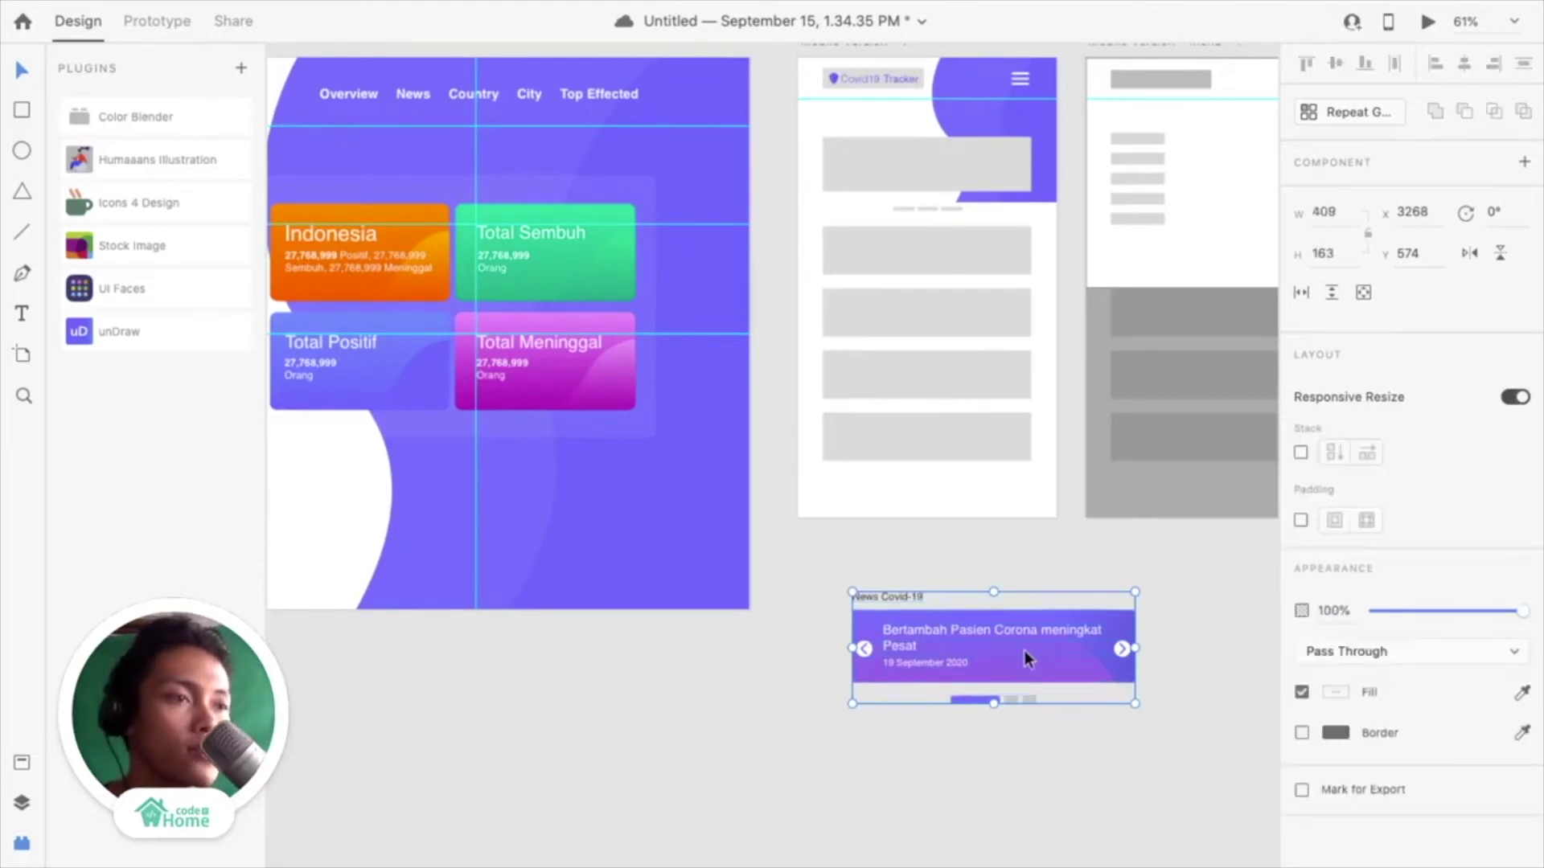
left_click_drag(1024, 650, 991, 287)
scroll(992, 287, "up", 5)
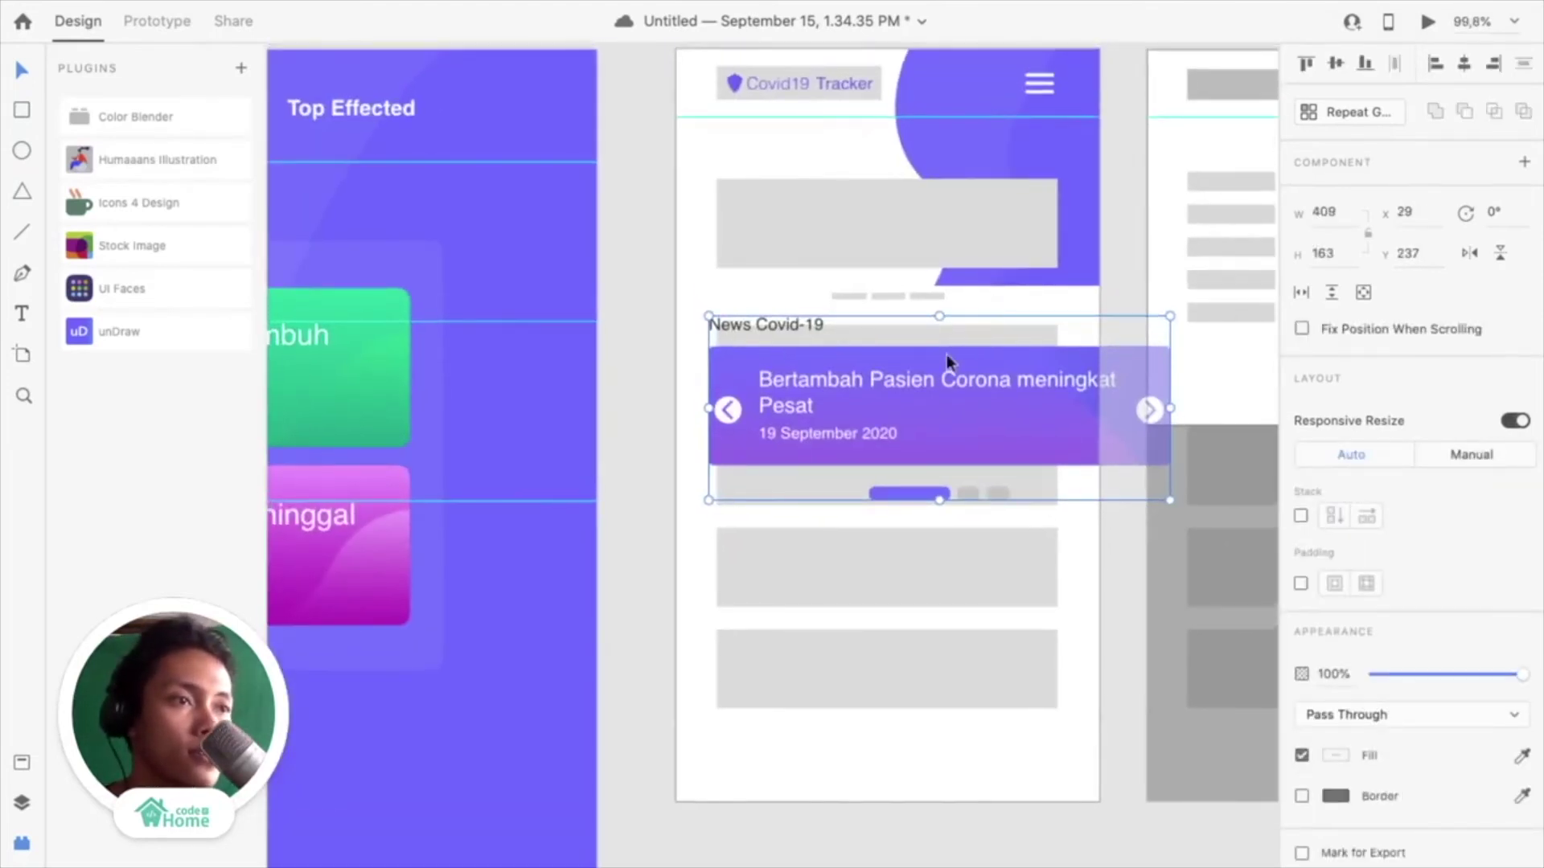
left_click_drag(910, 341, 922, 211)
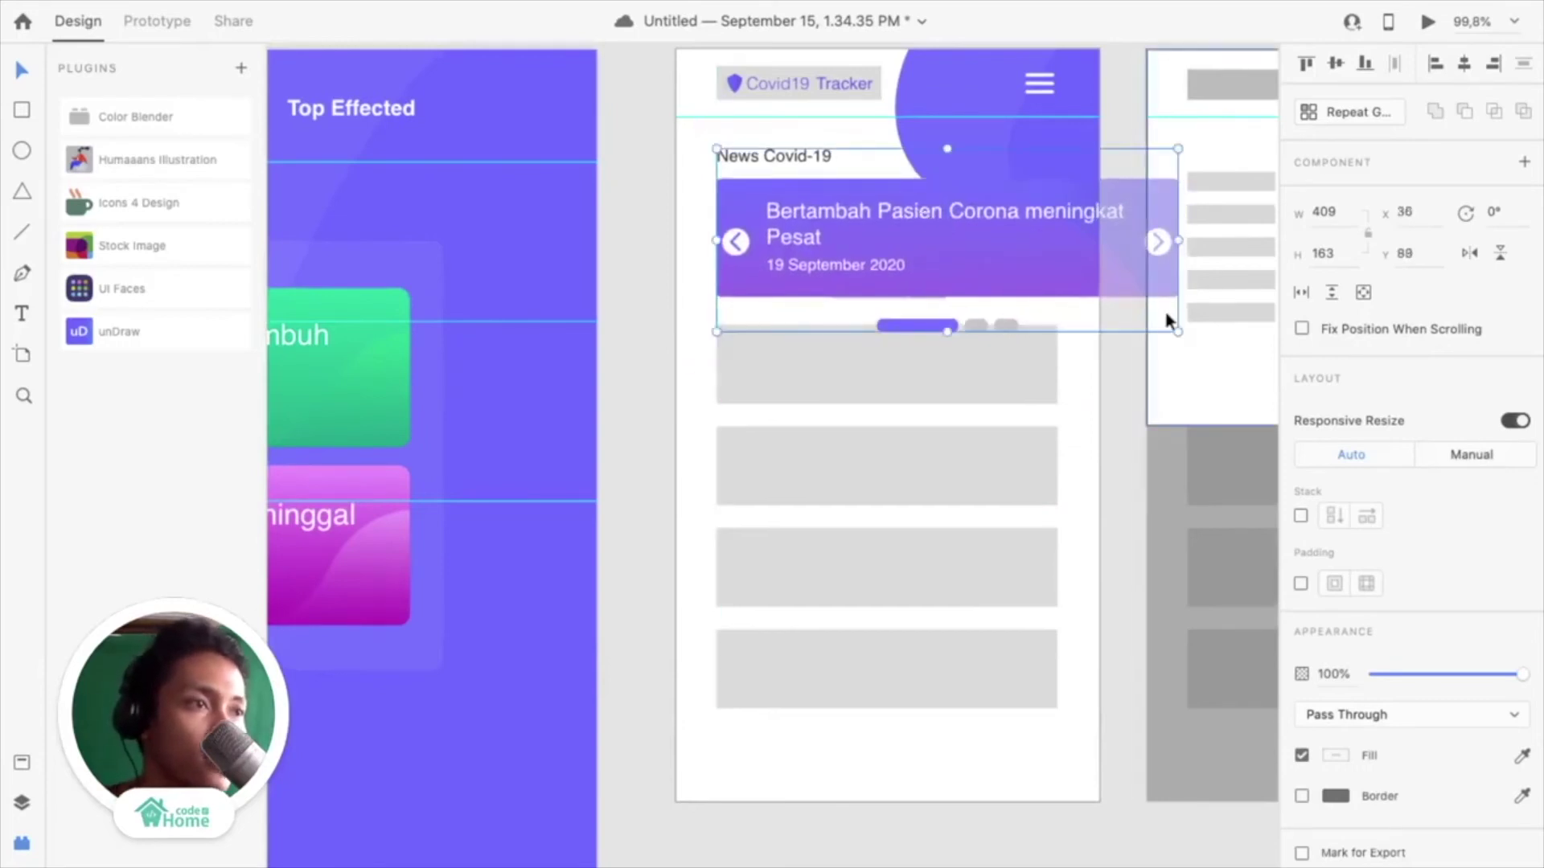
Scale the news group to 302 × 120 at X 36, Y 96, fitting it to the artboard's layout grid columns
left_click_drag(1178, 331, 1088, 287)
scroll(958, 218, "up", 2)
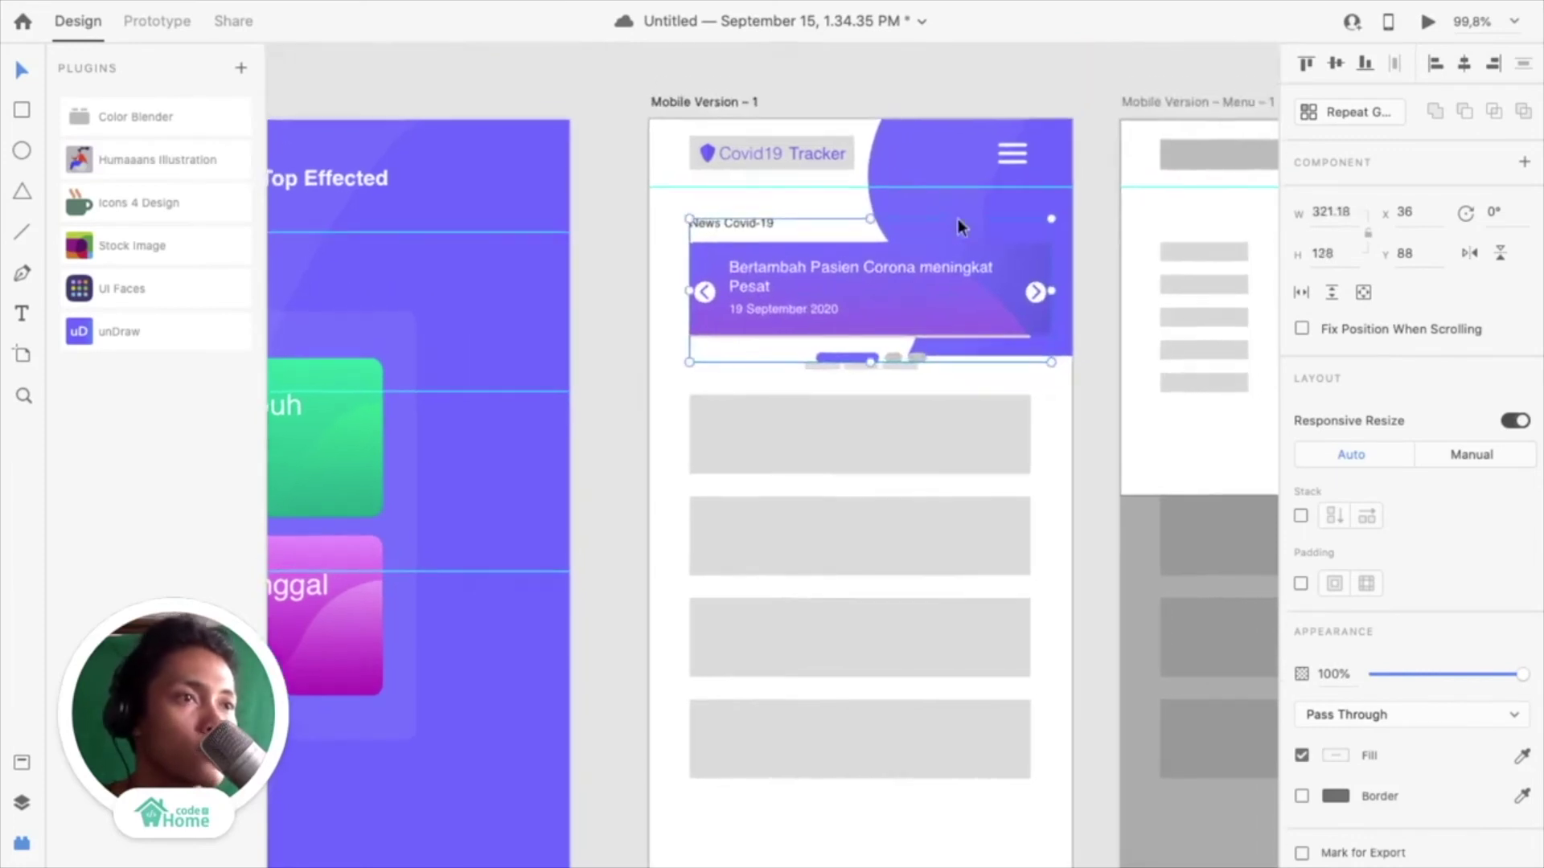
left_click(727, 101)
left_click(1300, 688)
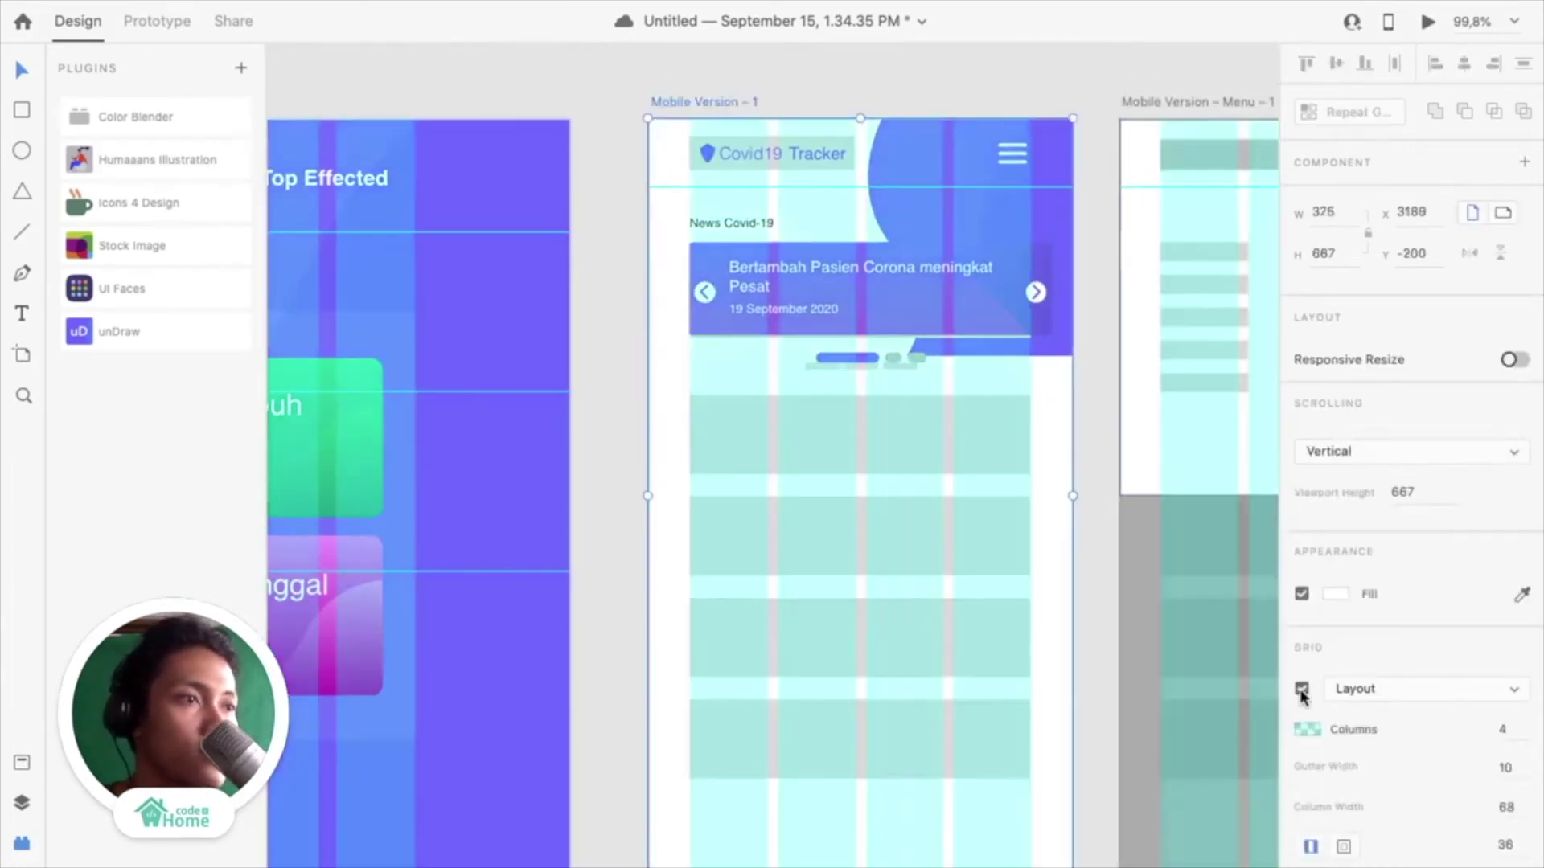
scroll(1011, 358, "up", 3)
left_click(1043, 261)
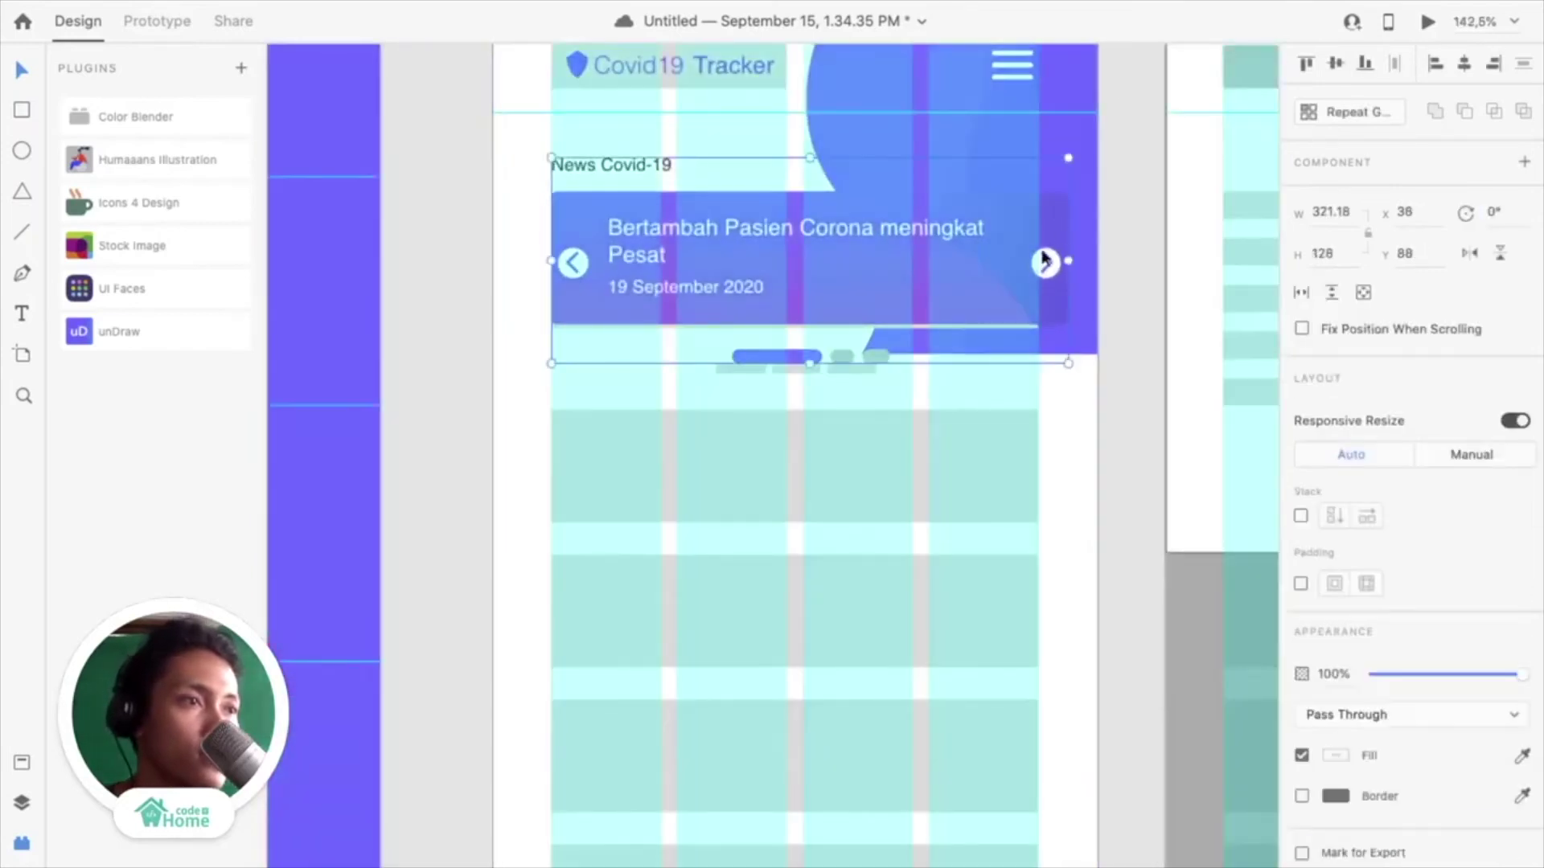
left_click_drag(1067, 158, 1054, 171)
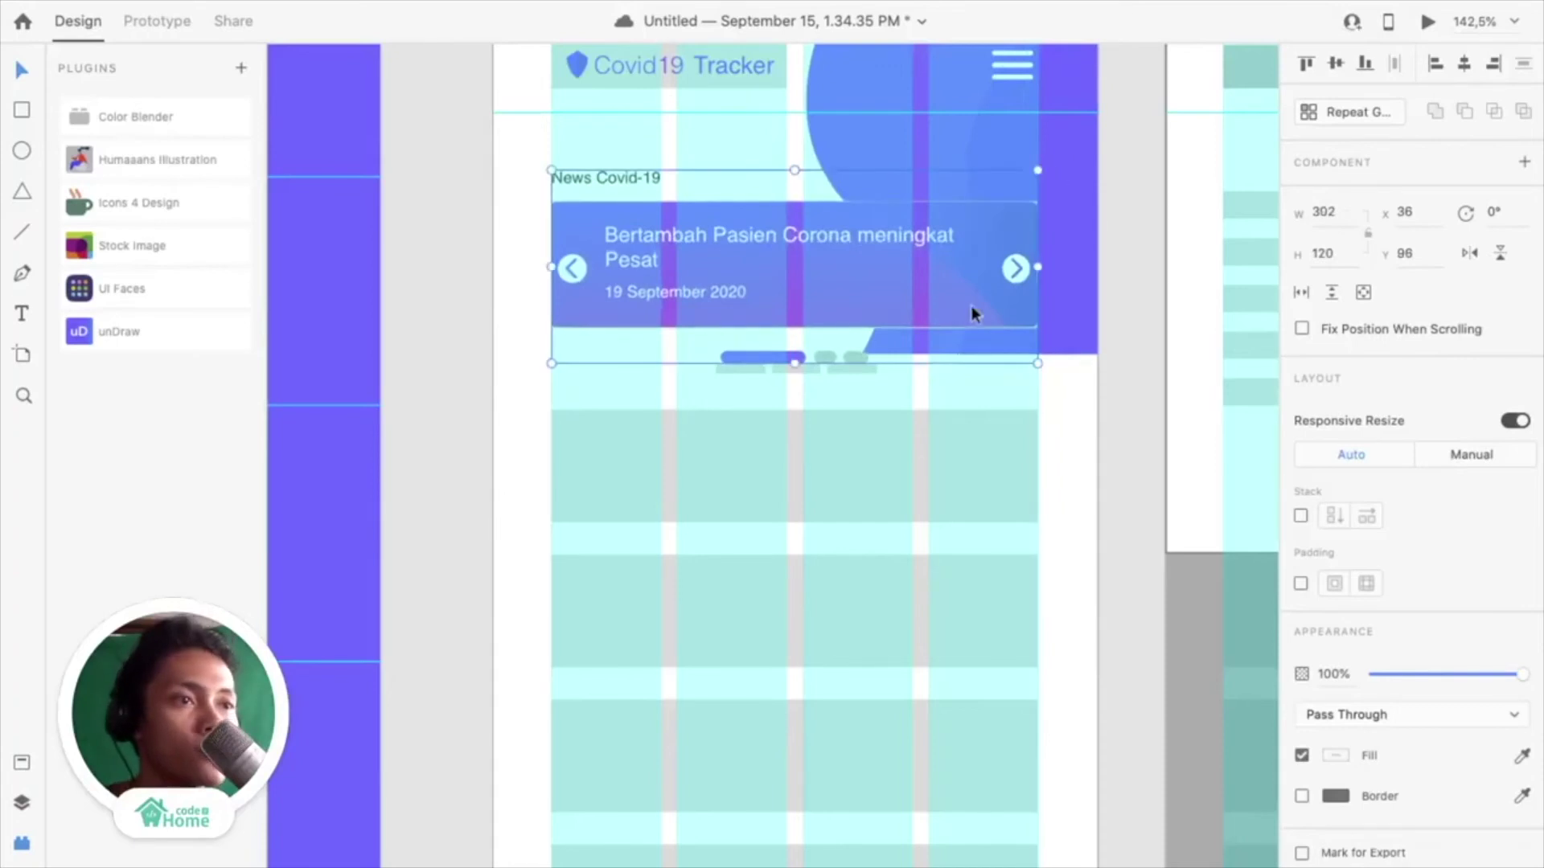
Hide the layout grid on Mobile Version – 1
left_click(932, 358)
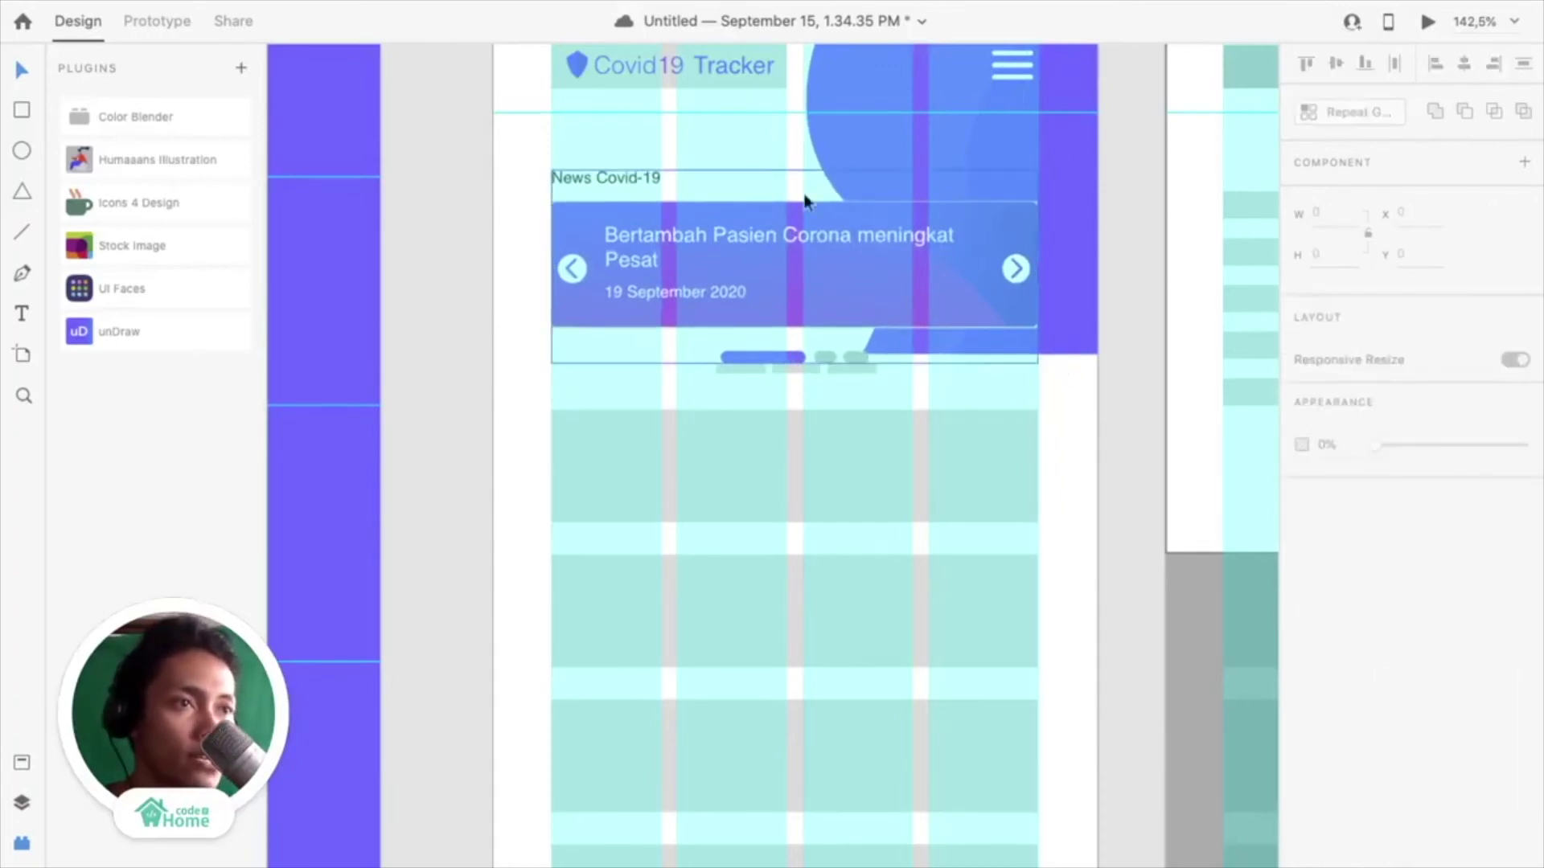
scroll(798, 195, "up", 3)
left_click(579, 126)
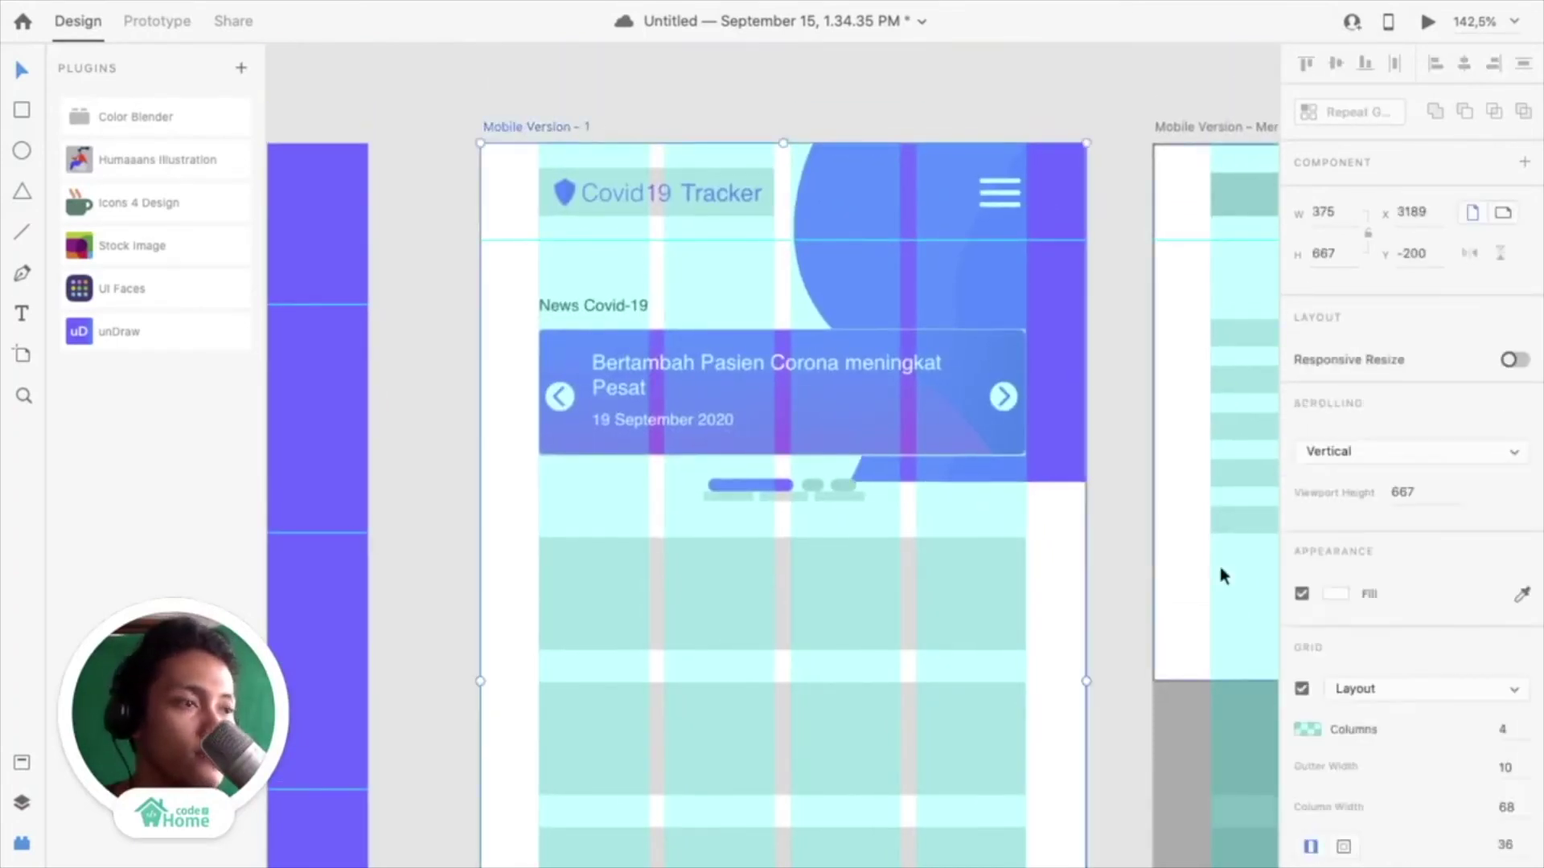
left_click(1301, 689)
Move the news group up to Y 90 and delete the grey card and pagination placeholders behind it
scroll(902, 437, "up", 5)
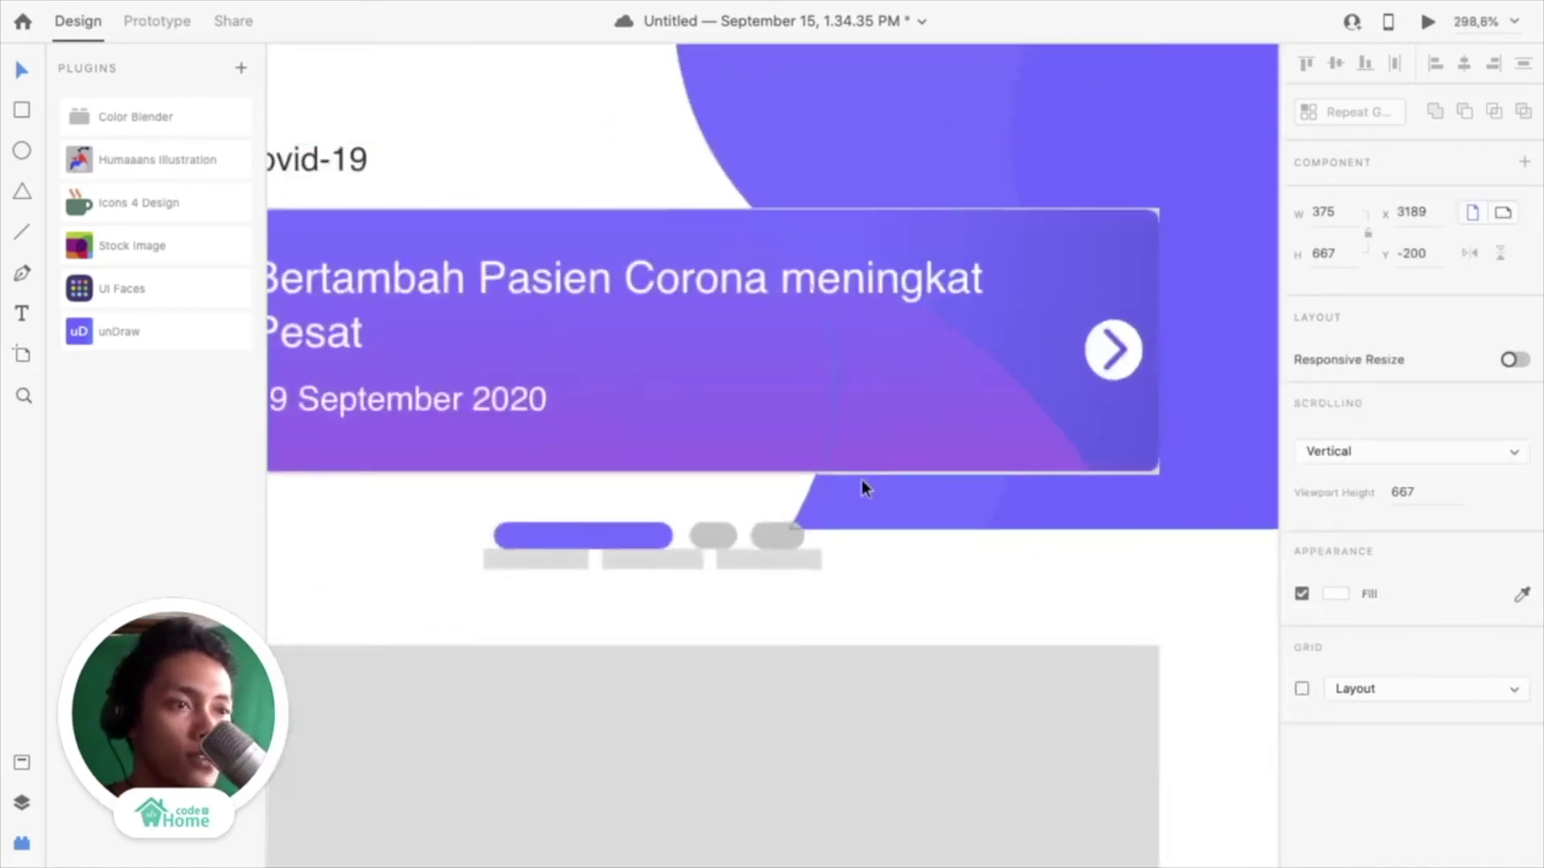
left_click(817, 426)
left_click_drag(852, 421, 852, 400)
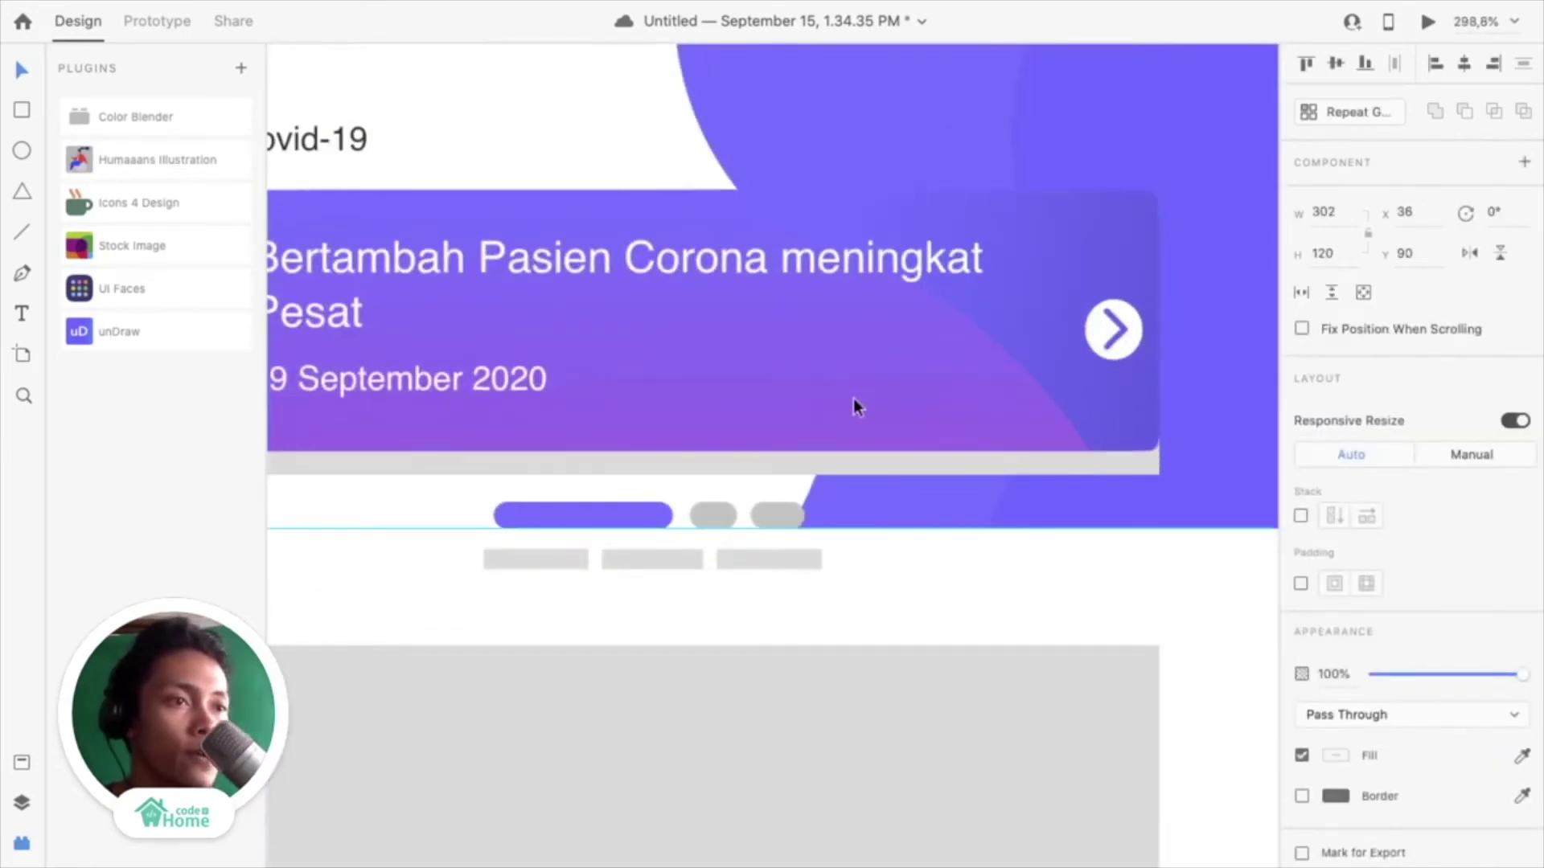
double_click(856, 455)
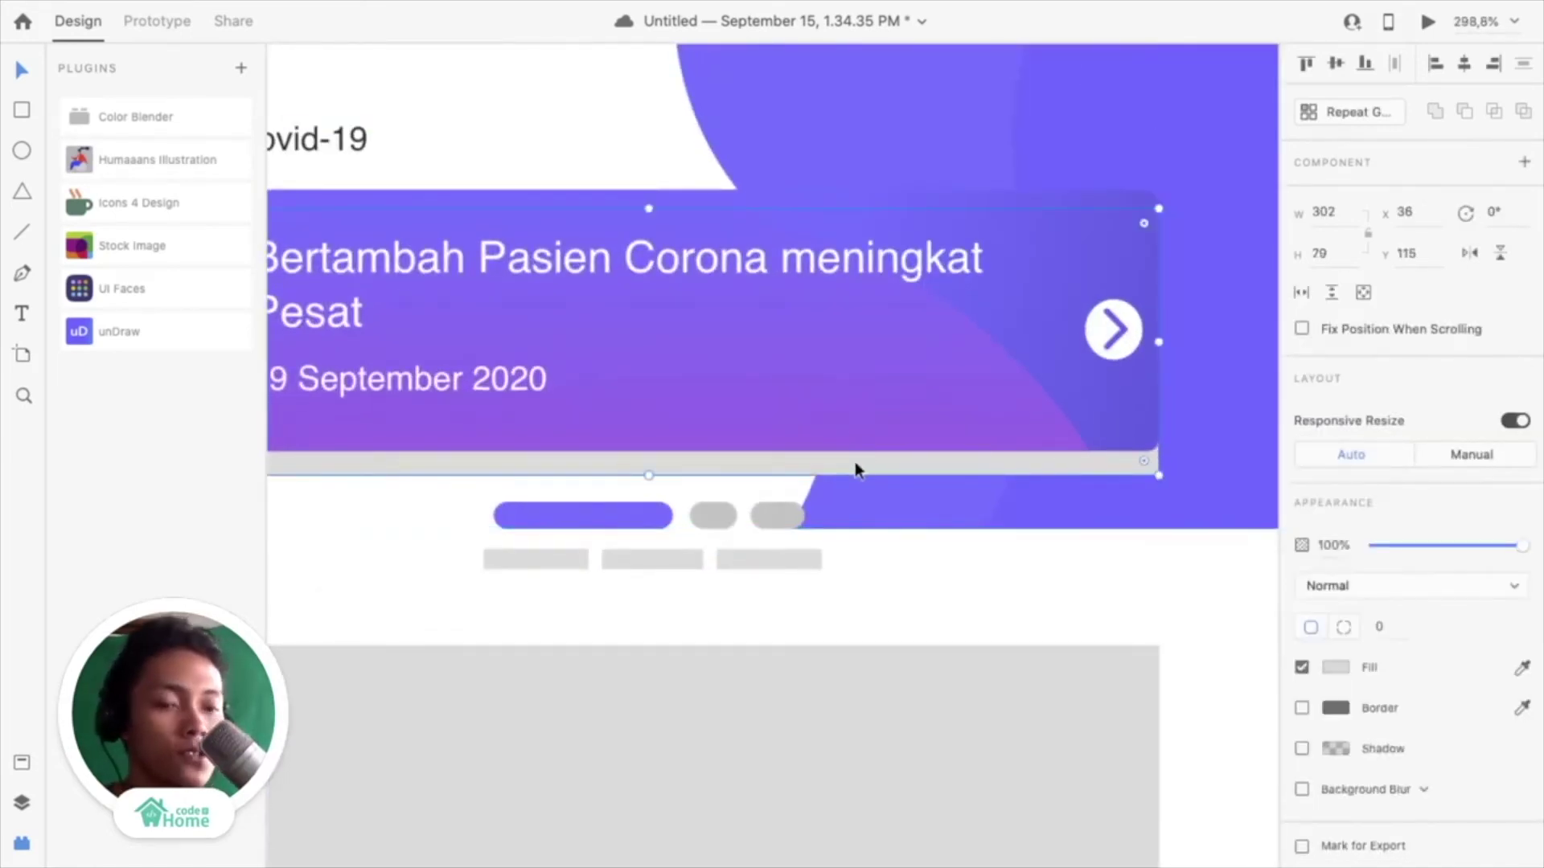
key("Delete")
left_click(770, 557)
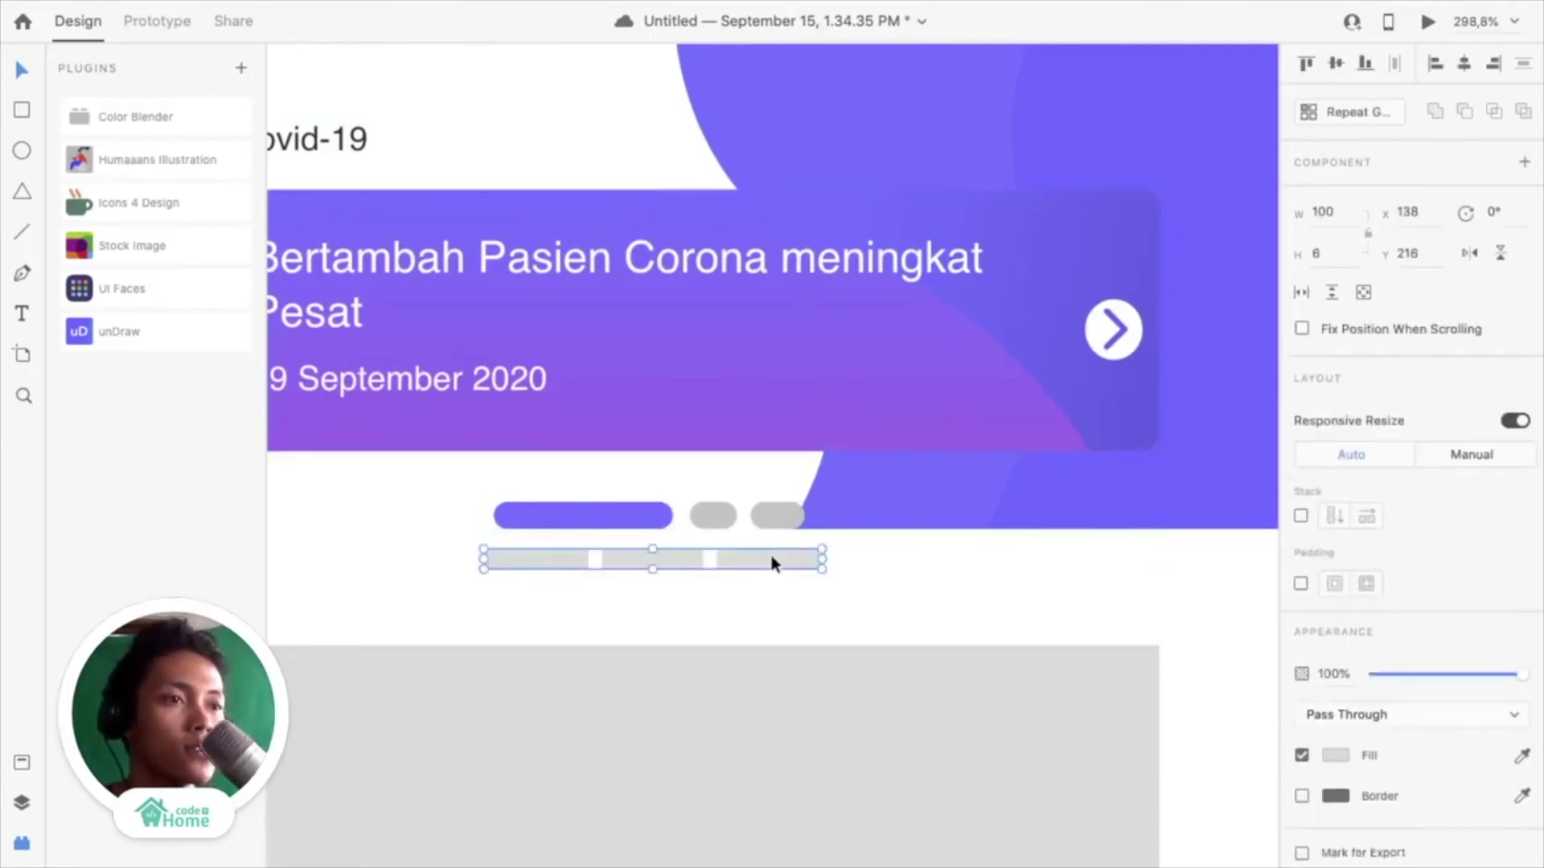
key("Delete")
Move the news group slightly down, leaving its pagination just above the first remaining grey card
scroll(800, 414, "down", 3)
left_click(804, 409)
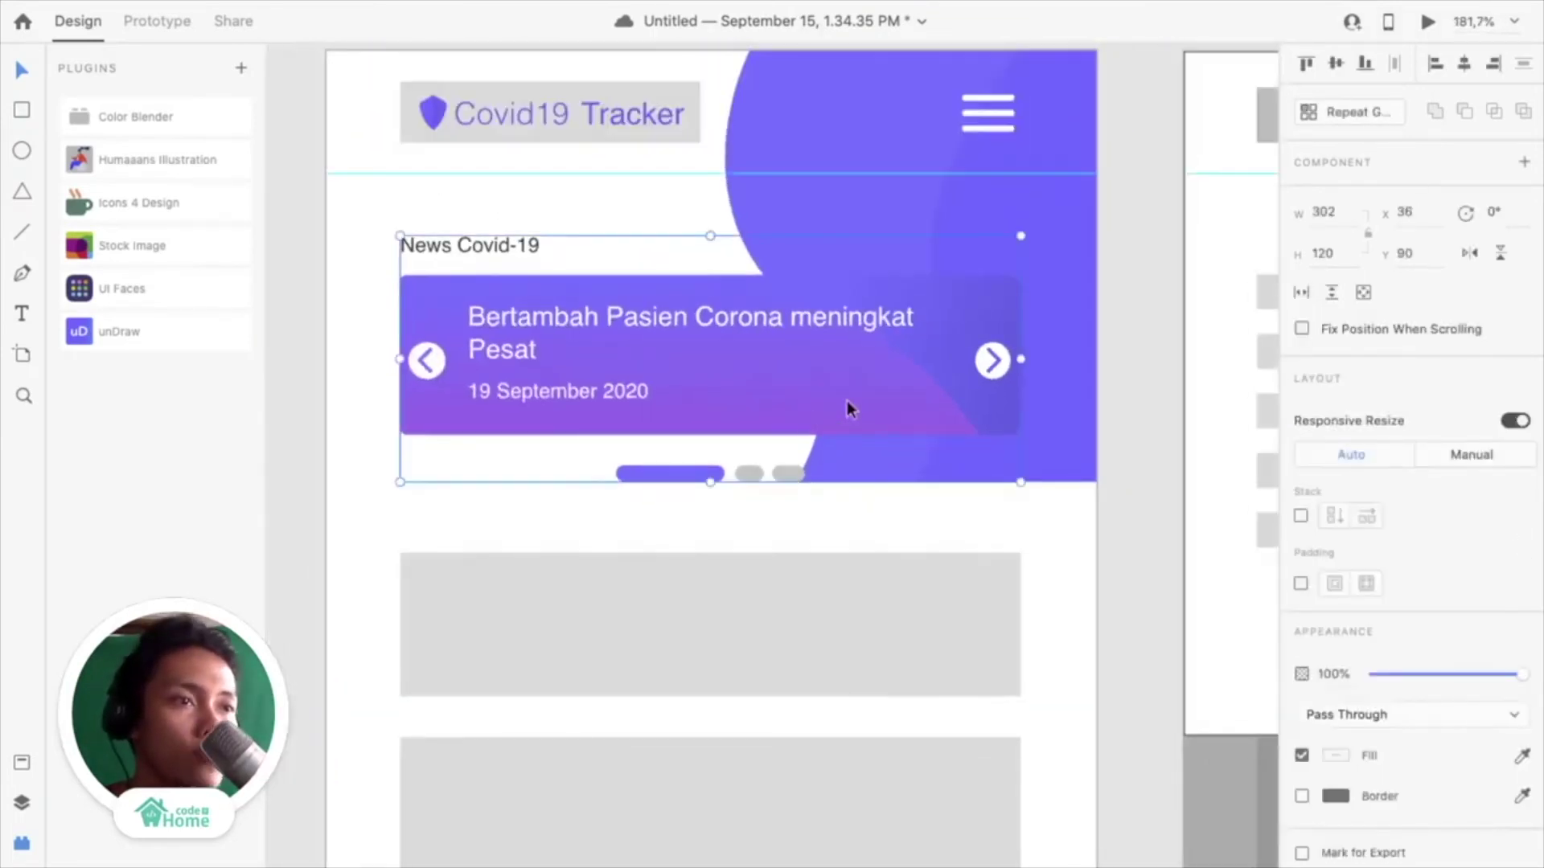
left_click_drag(841, 387, 842, 417)
left_click(1044, 541)
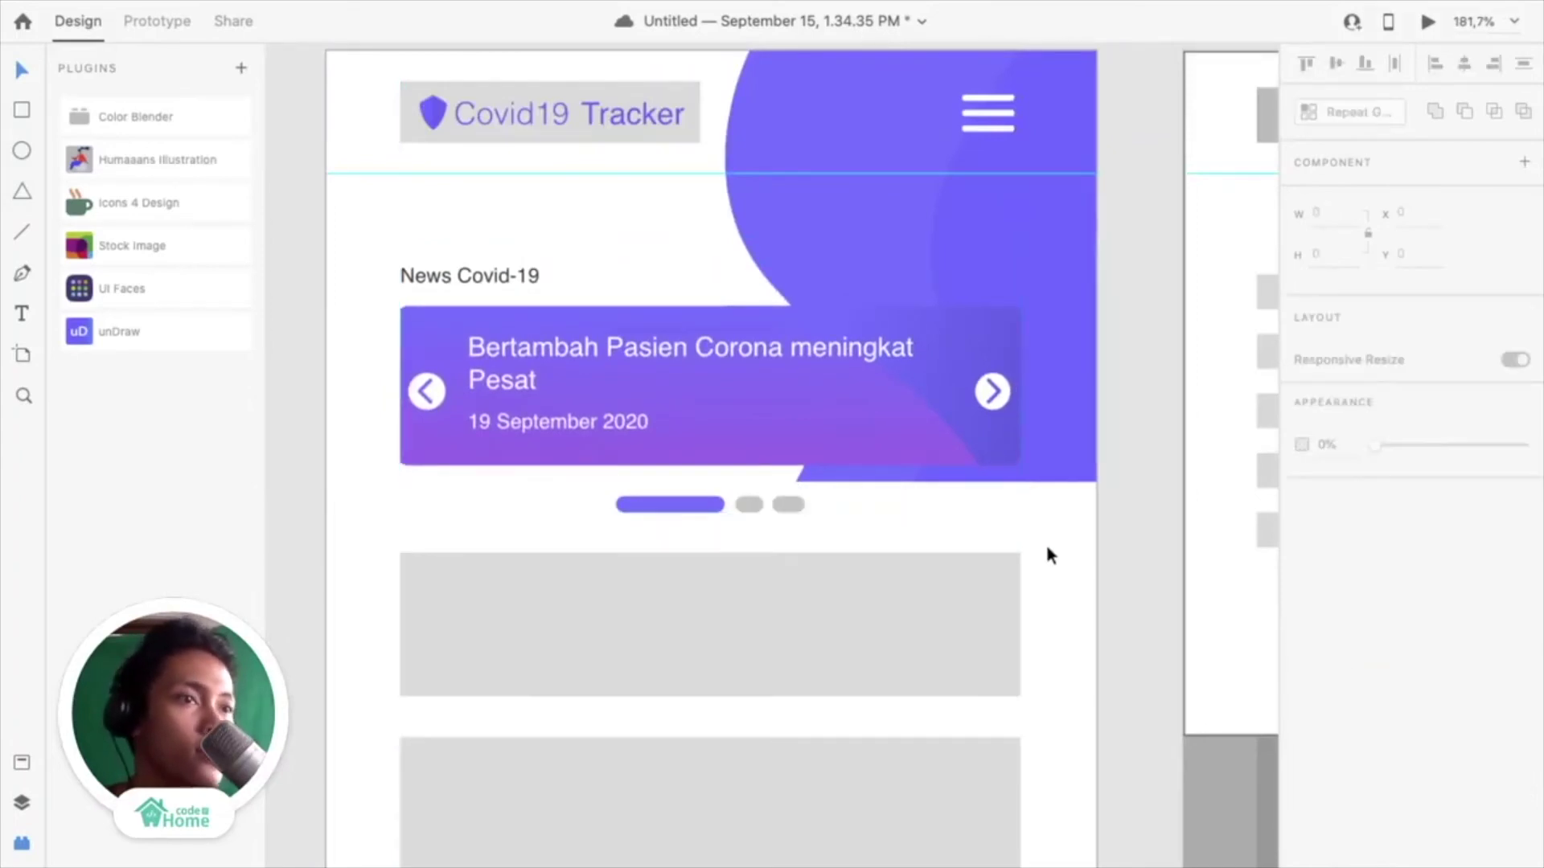
Delete the grey placeholder rectangle behind the Covid19 Tracker logo
scroll(889, 433, "up", 1)
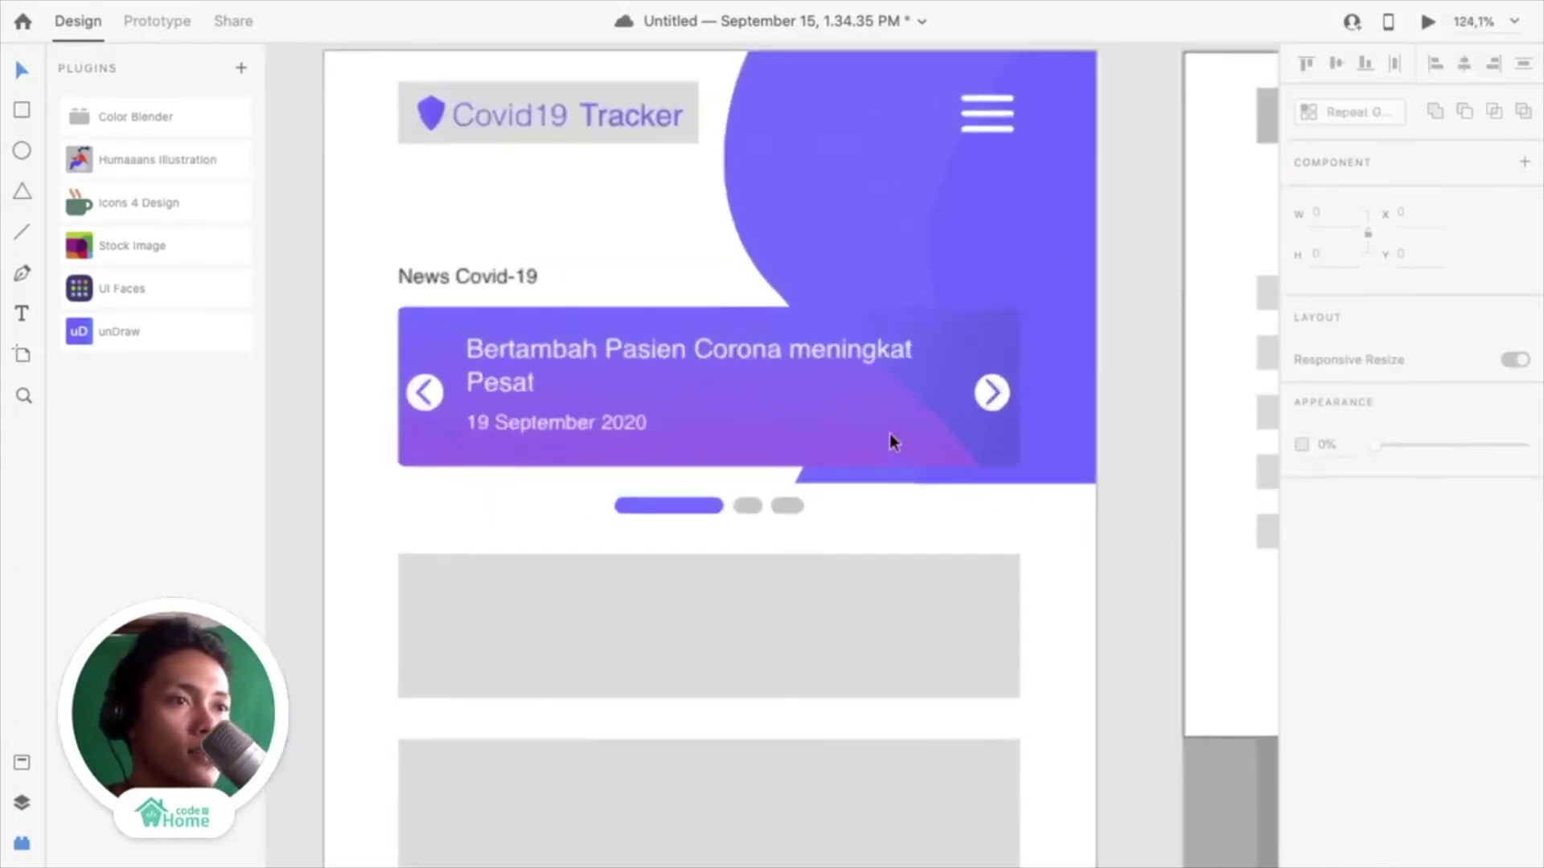
left_click(674, 135)
key("Delete")
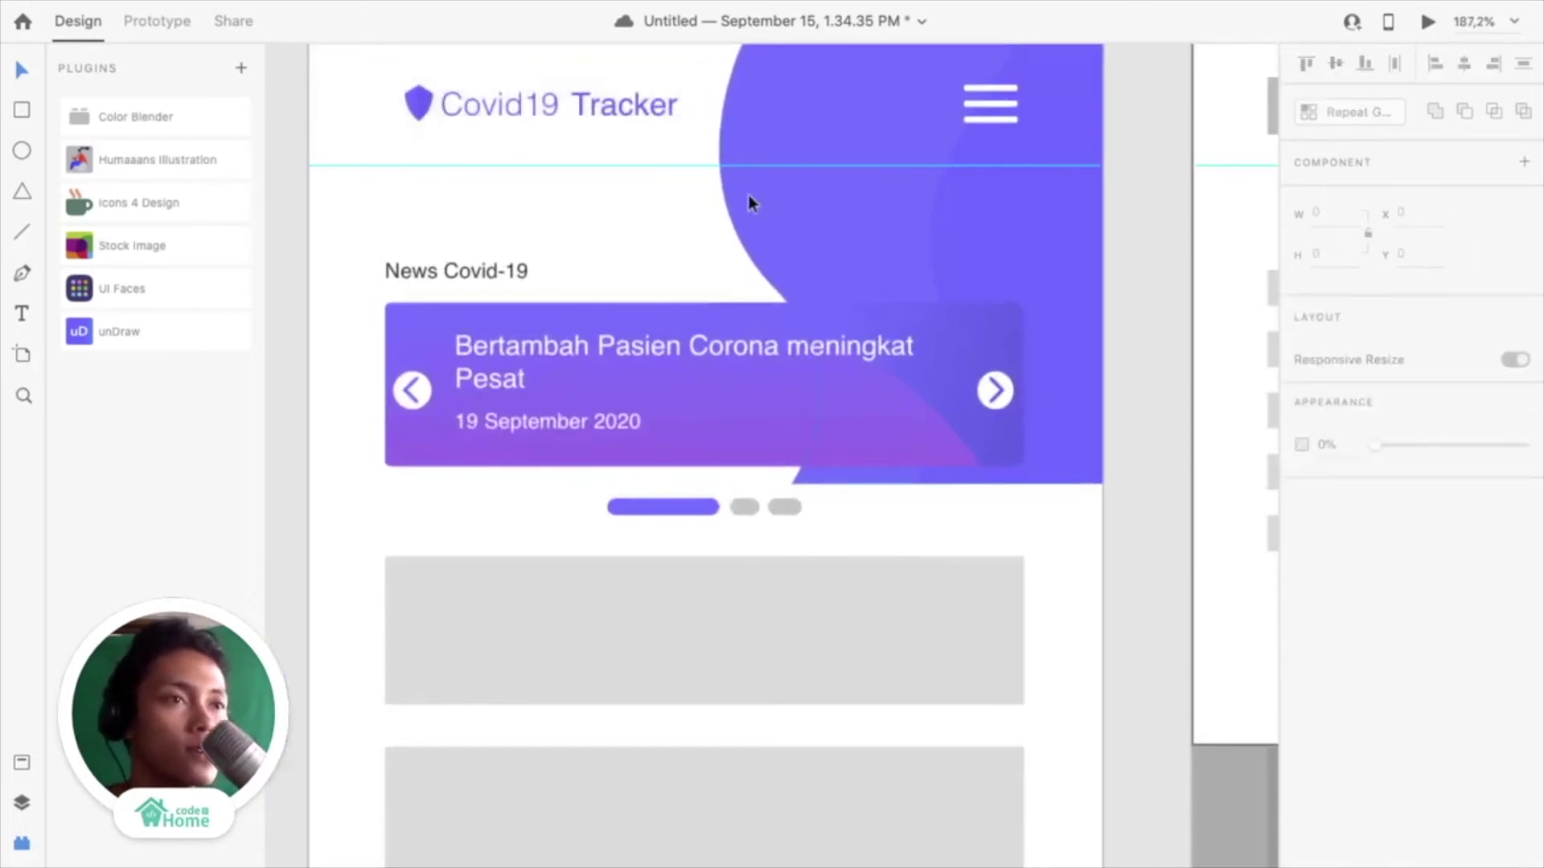
scroll(651, 227, "down", 5)
scroll(654, 222, "up", 4)
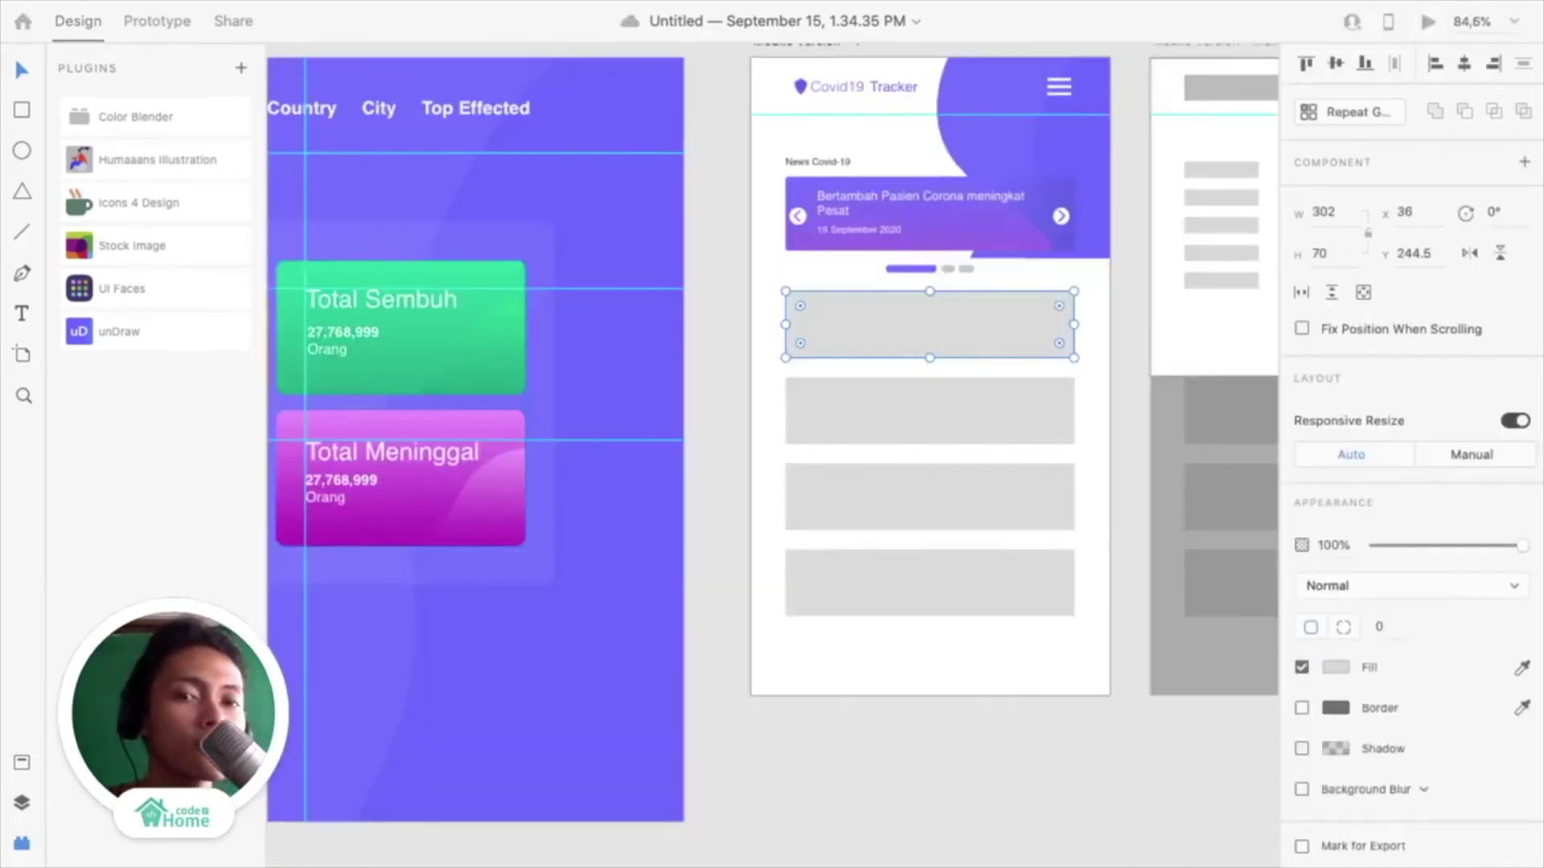
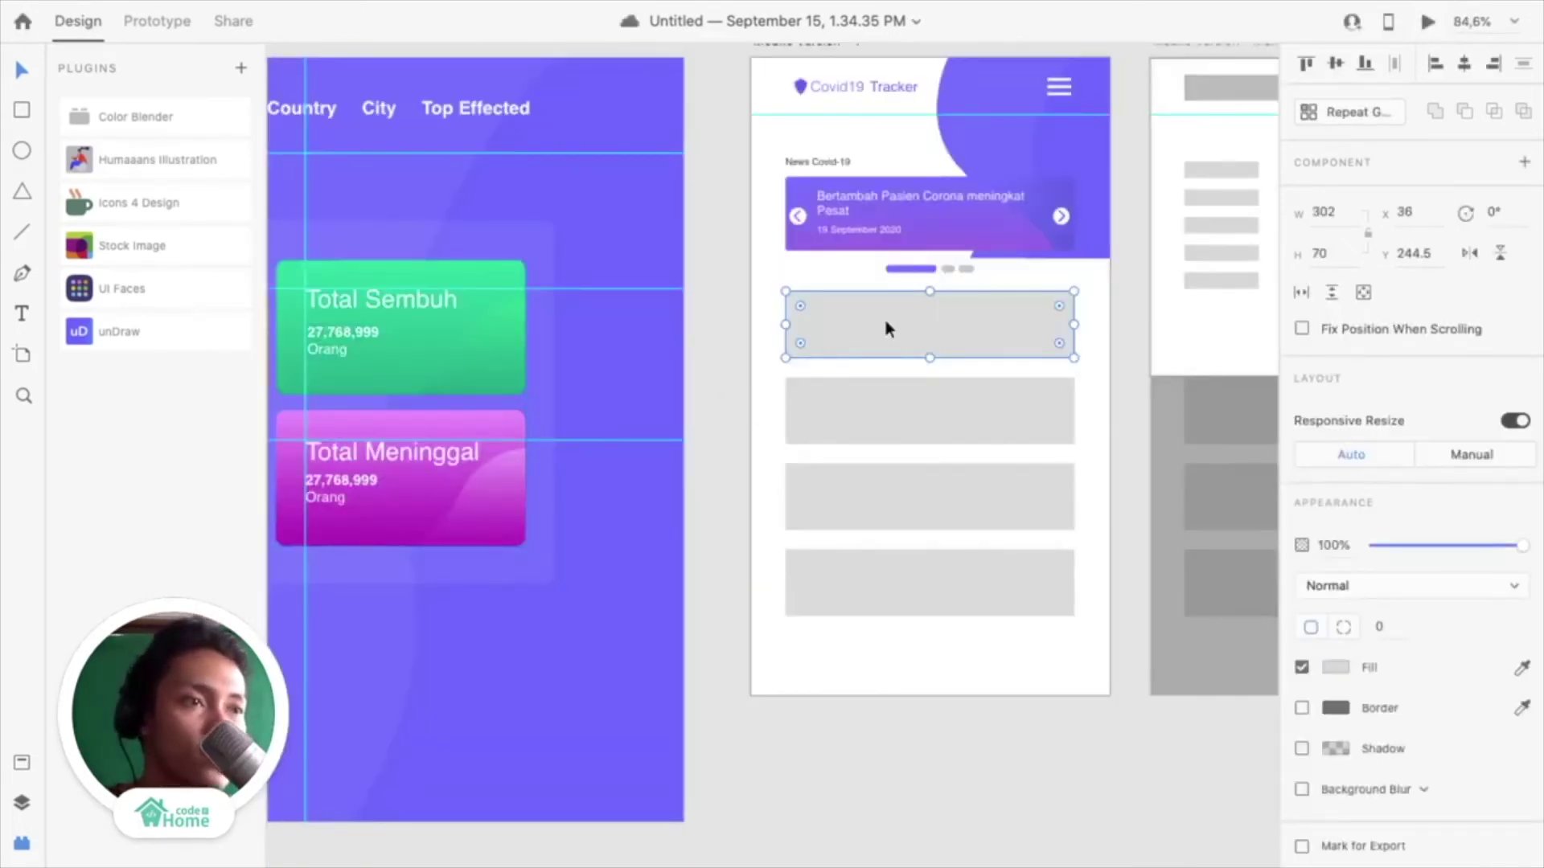
Examine the statistic cards on the web dashboard against the grey card placeholders on Mobile Version – 1
scroll(925, 375, "up", 3)
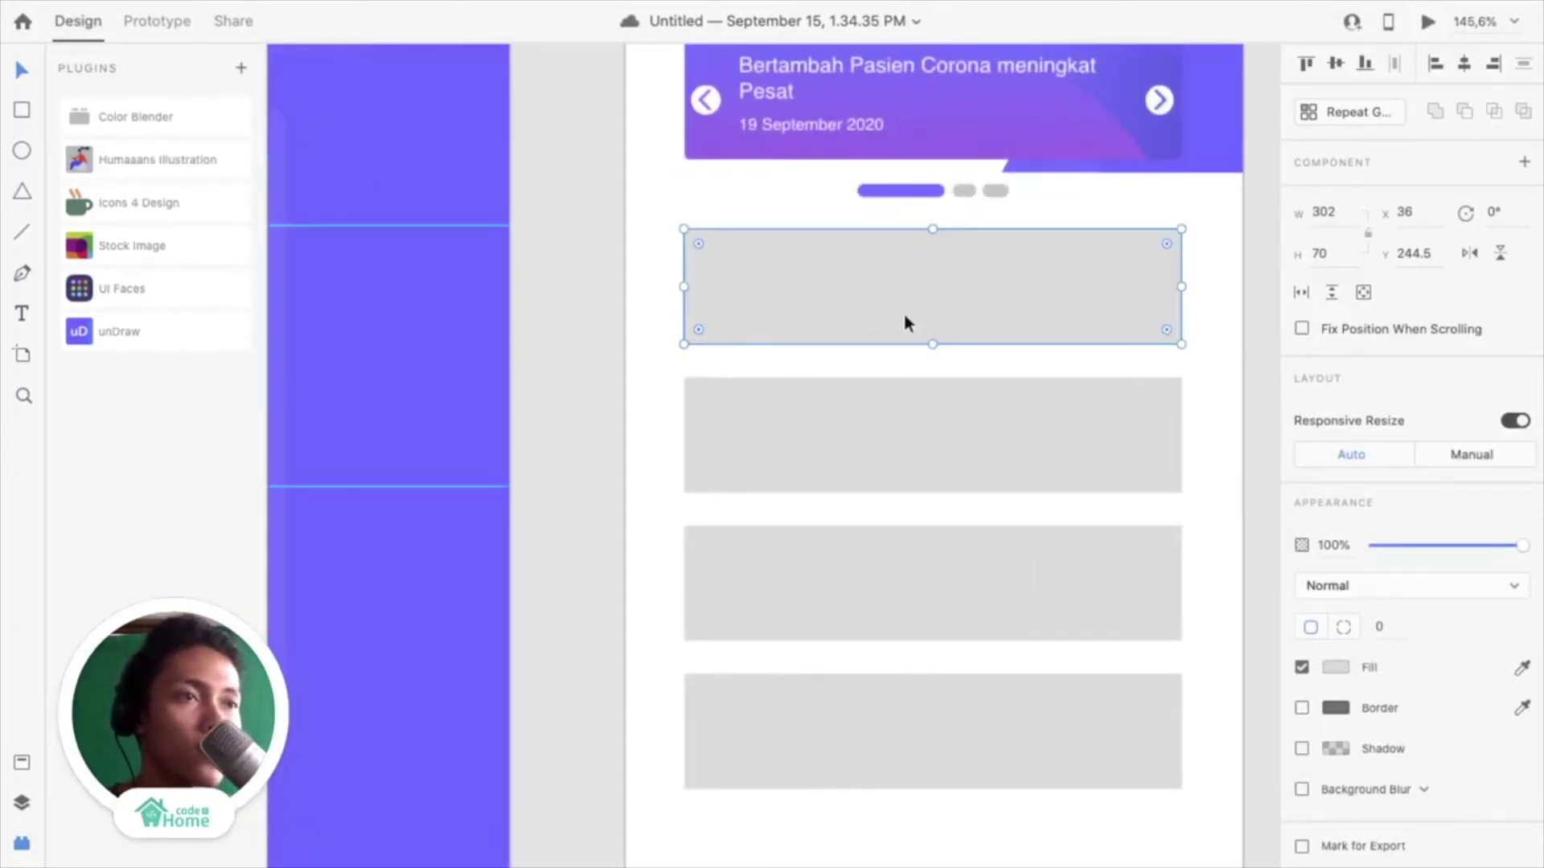
scroll(904, 314, "down", 3)
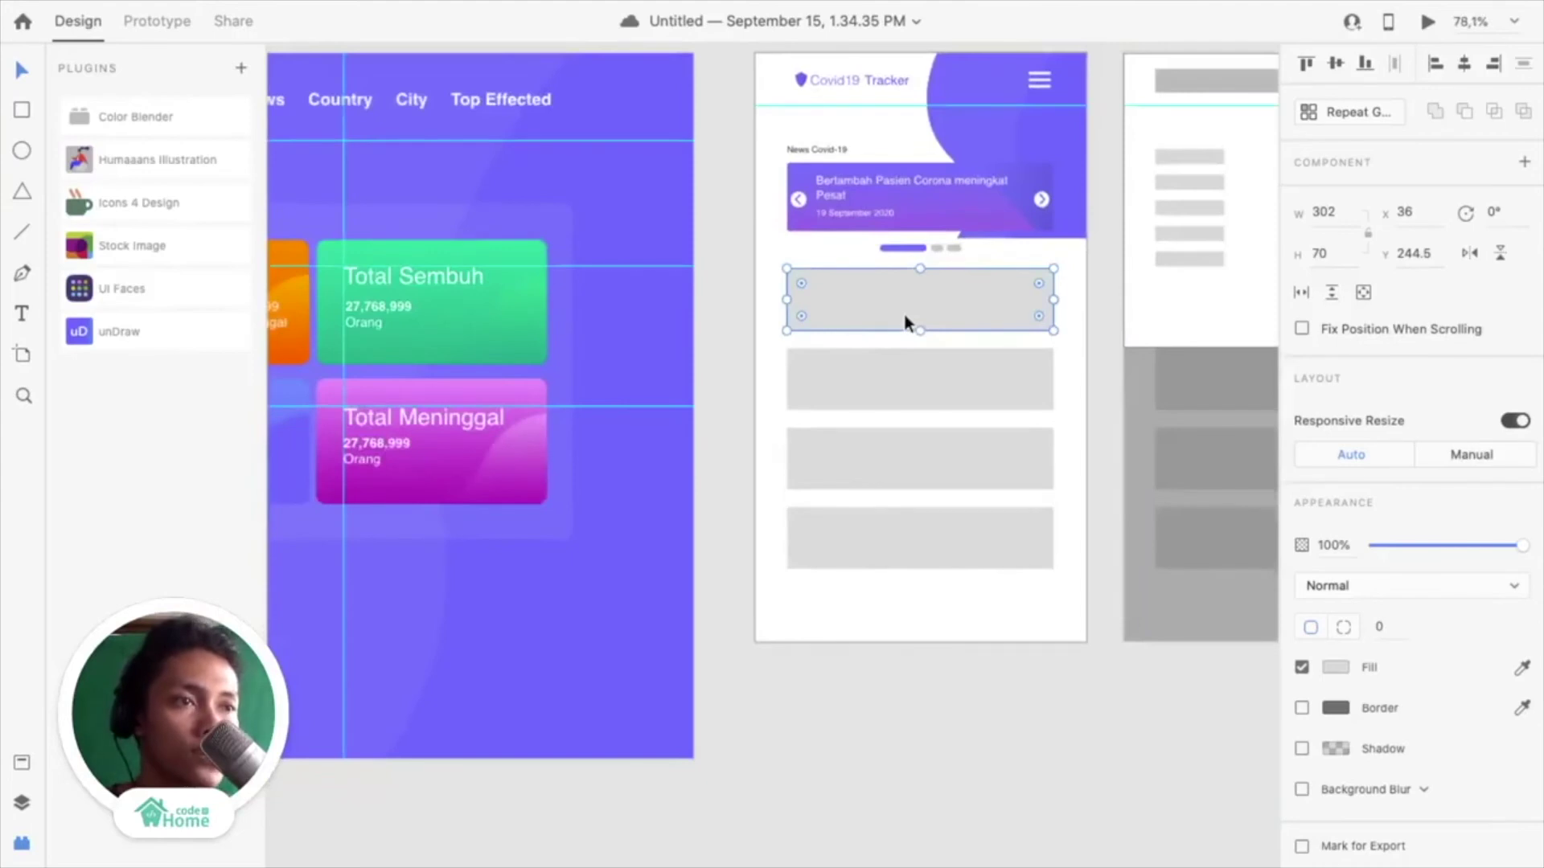
scroll(904, 315, "down", 2)
scroll(903, 313, "up", 2)
scroll(741, 332, "left", 3)
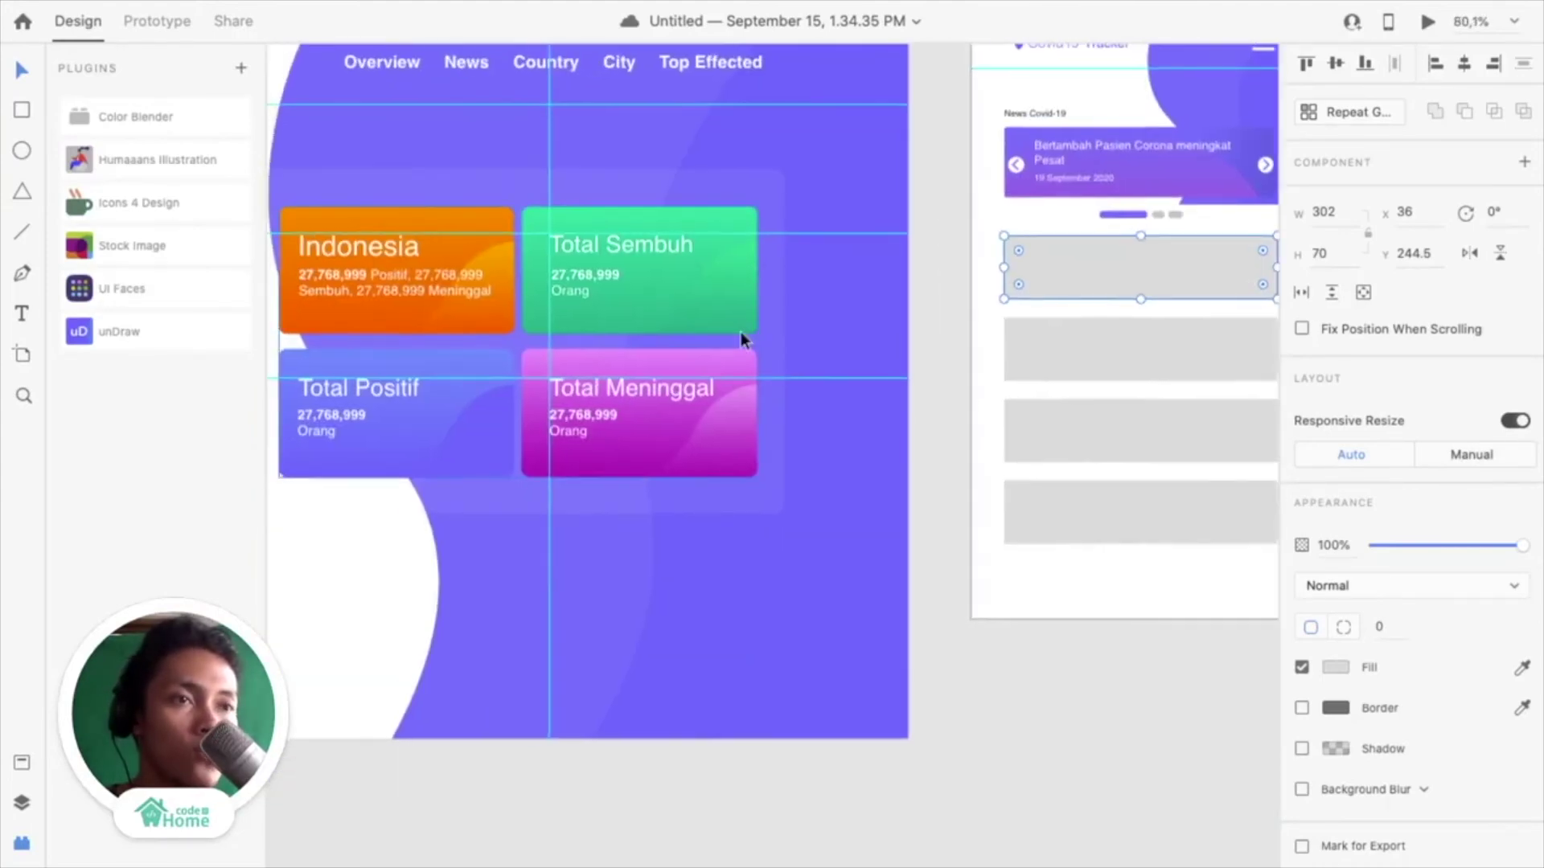
scroll(741, 331, "left", 3)
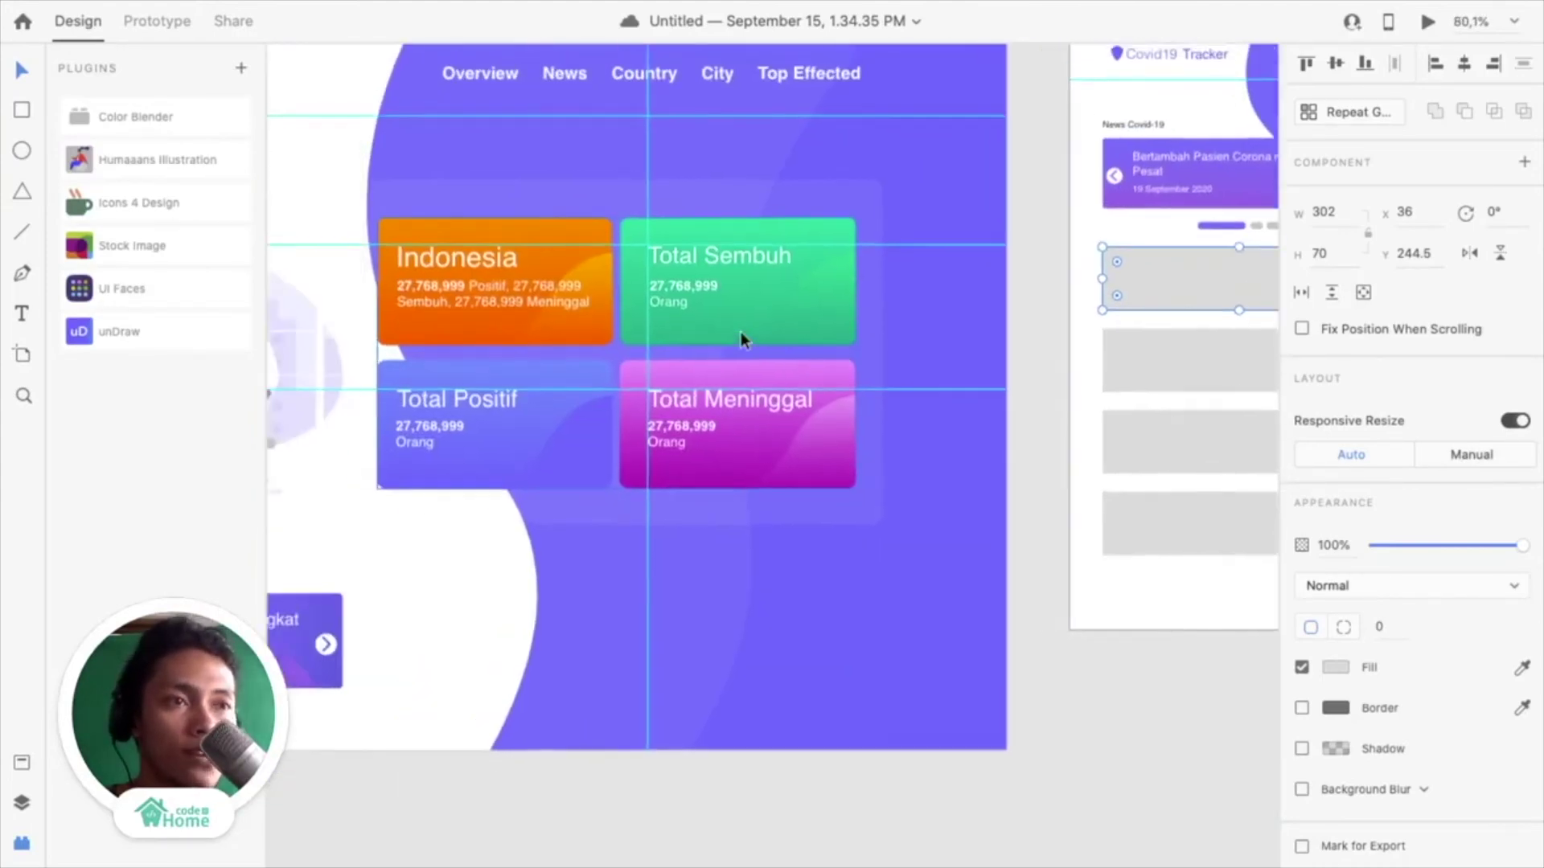
double_click(704, 296)
scroll(949, 281, "right", 6)
scroll(949, 282, "right", 4)
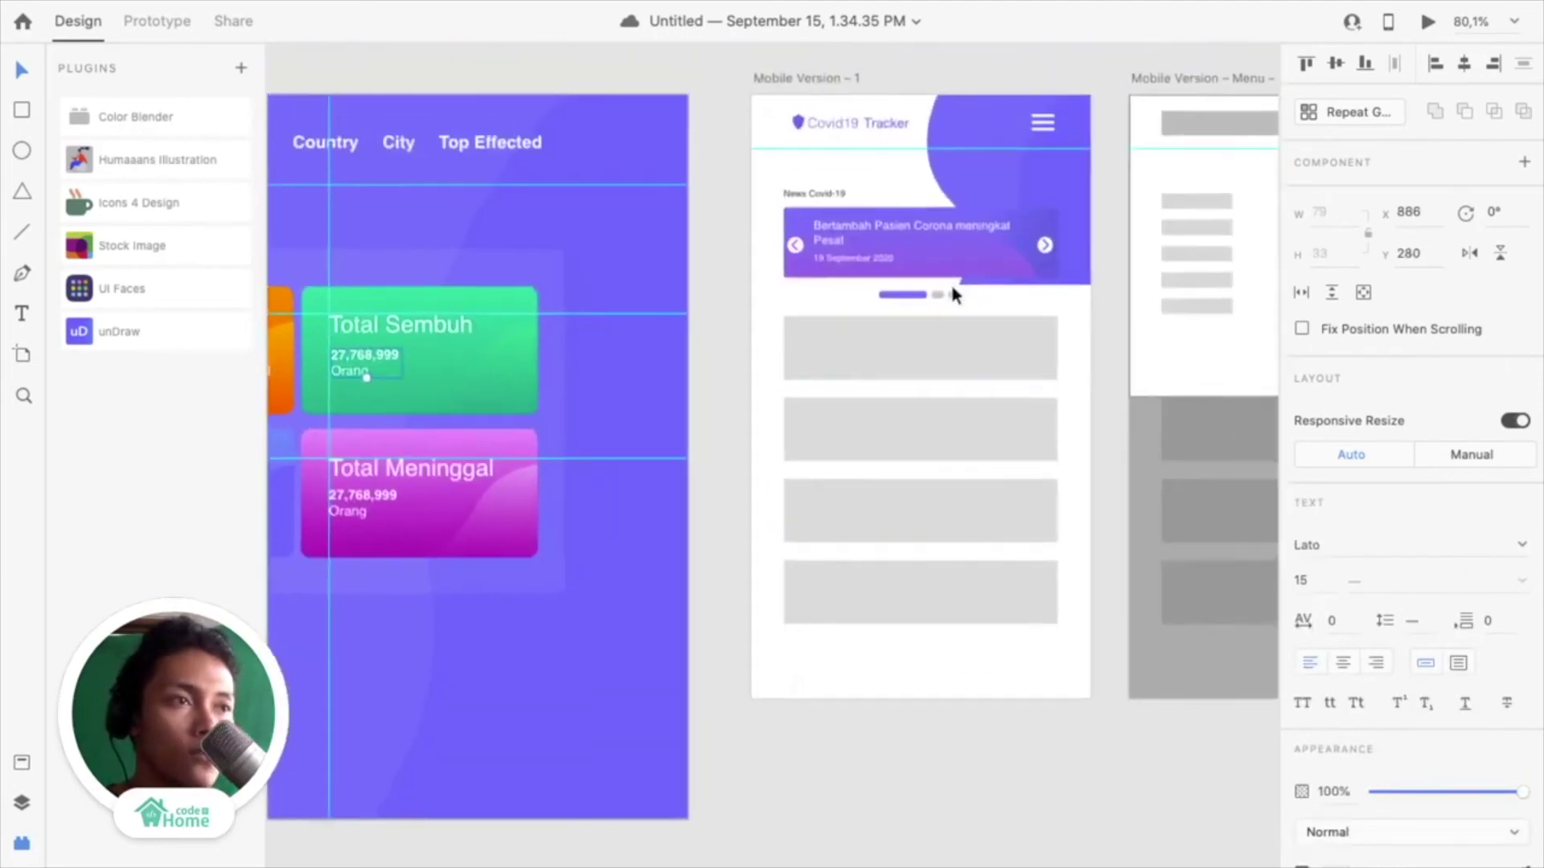
scroll(949, 282, "up", 3)
left_click(870, 307)
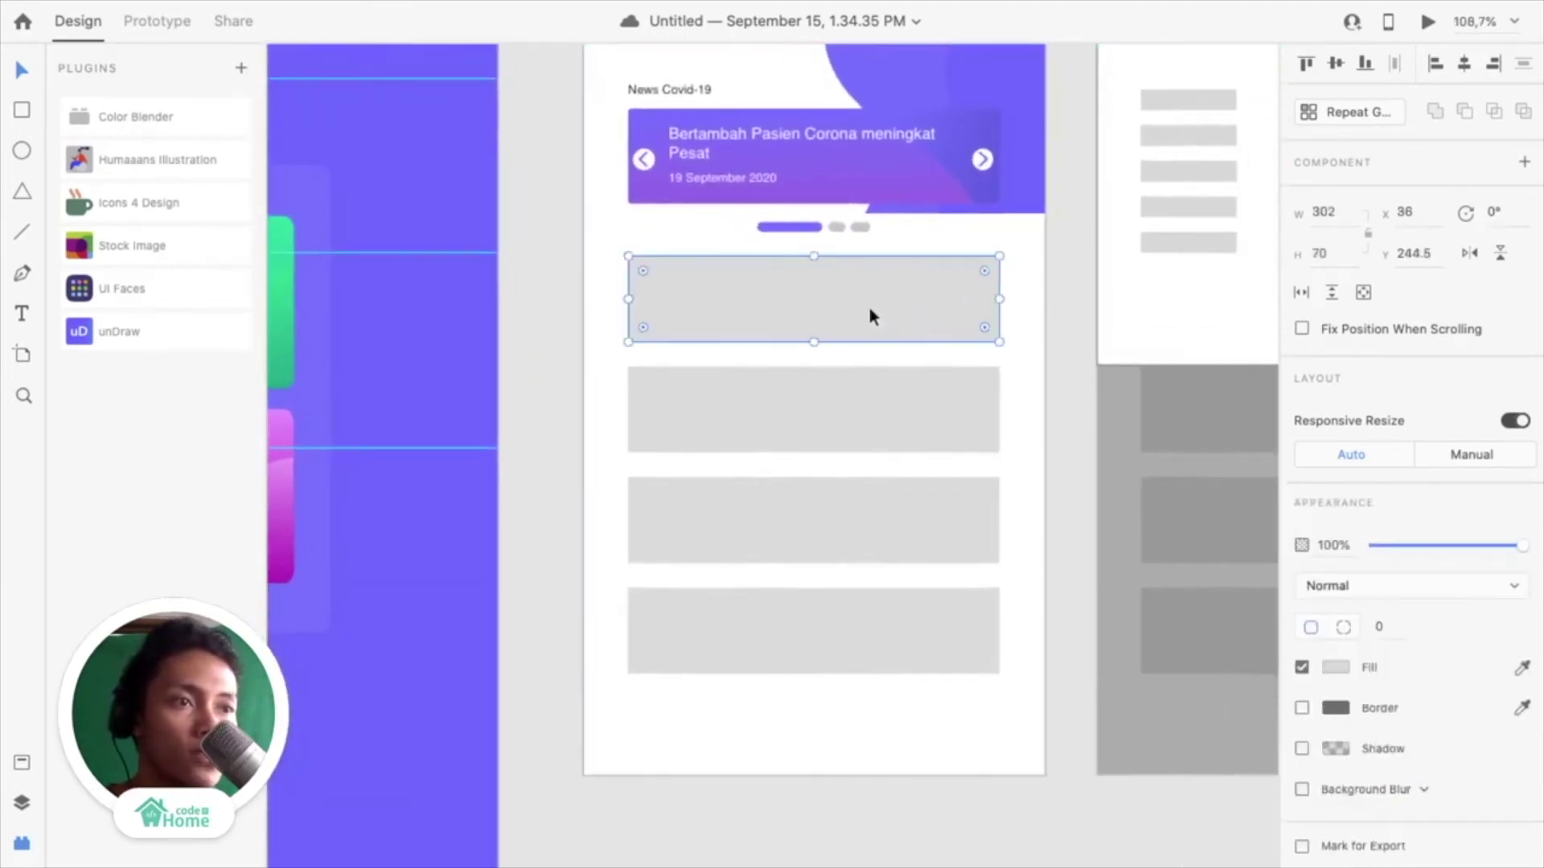
left_click(824, 438)
scroll(823, 437, "down", 3)
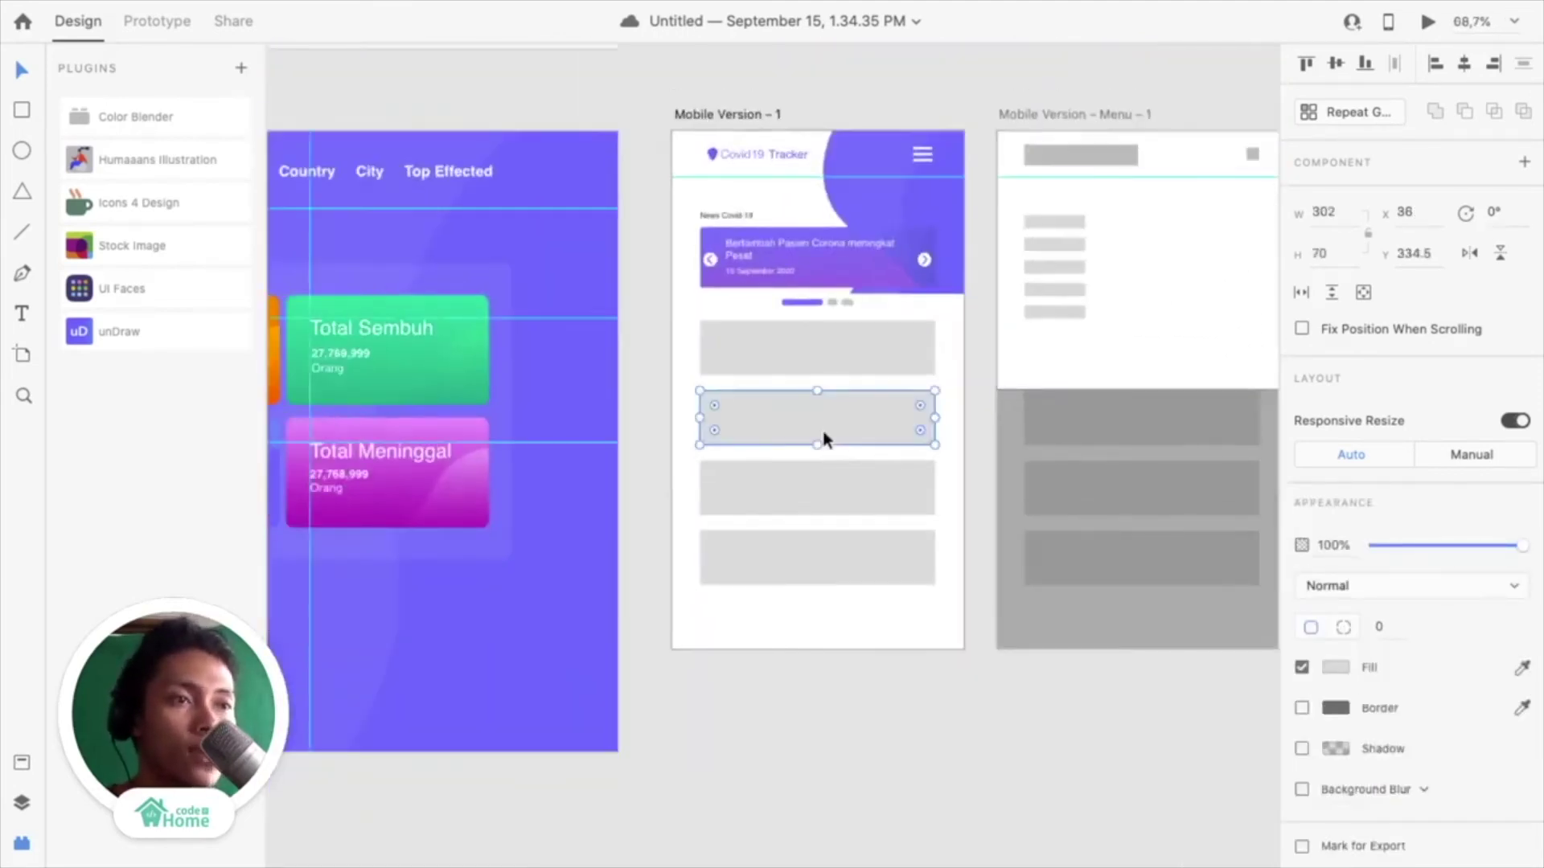
Duplicate the group of four coloured card backgrounds from the Image & BG artboard onto the empty canvas just below it
scroll(823, 438, "down", 3)
scroll(823, 434, "left", 10)
scroll(822, 426, "left", 15)
scroll(822, 426, "up", 5)
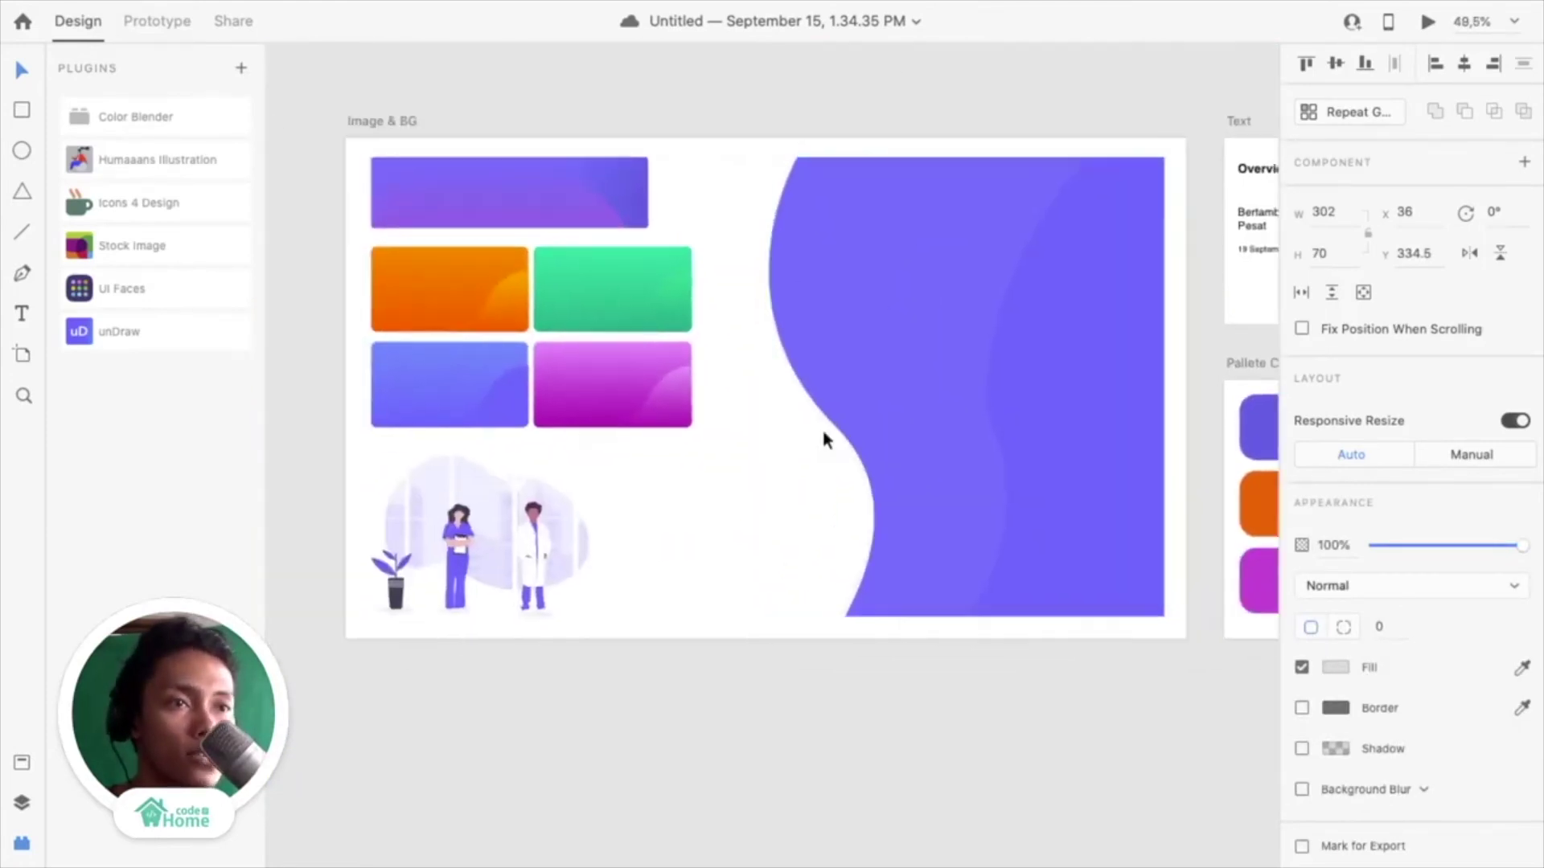
left_click(629, 291)
left_click_drag(629, 291, 661, 728)
scroll(661, 730, "down", 5)
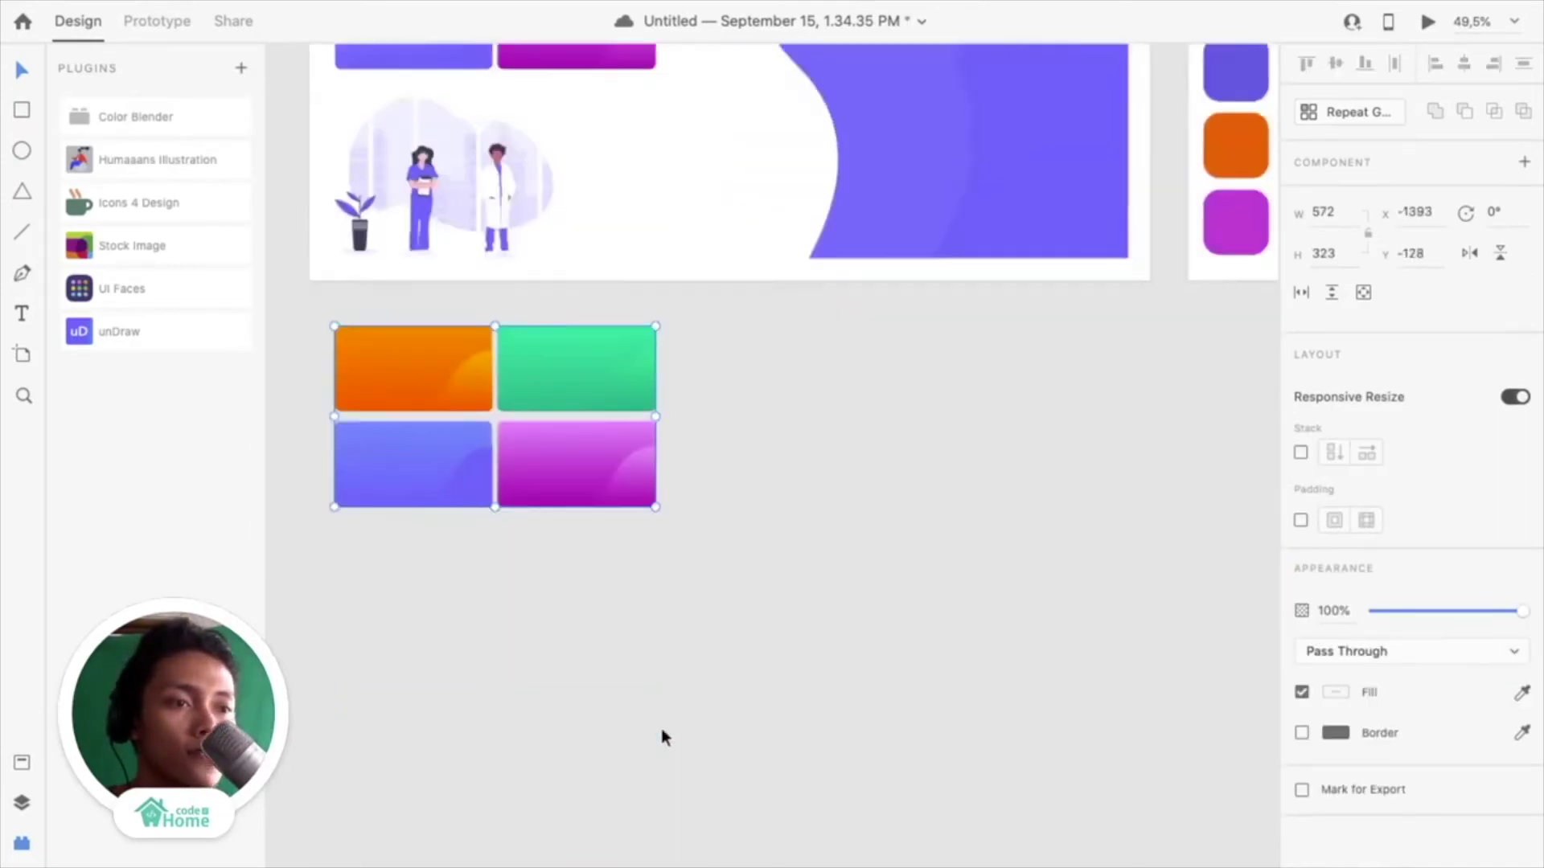
Move the duplicated card group to X 3189, Y 624, on the canvas below Mobile Version – 1
scroll(662, 730, "down", 5)
scroll(662, 730, "down", 2)
scroll(662, 730, "right", 2)
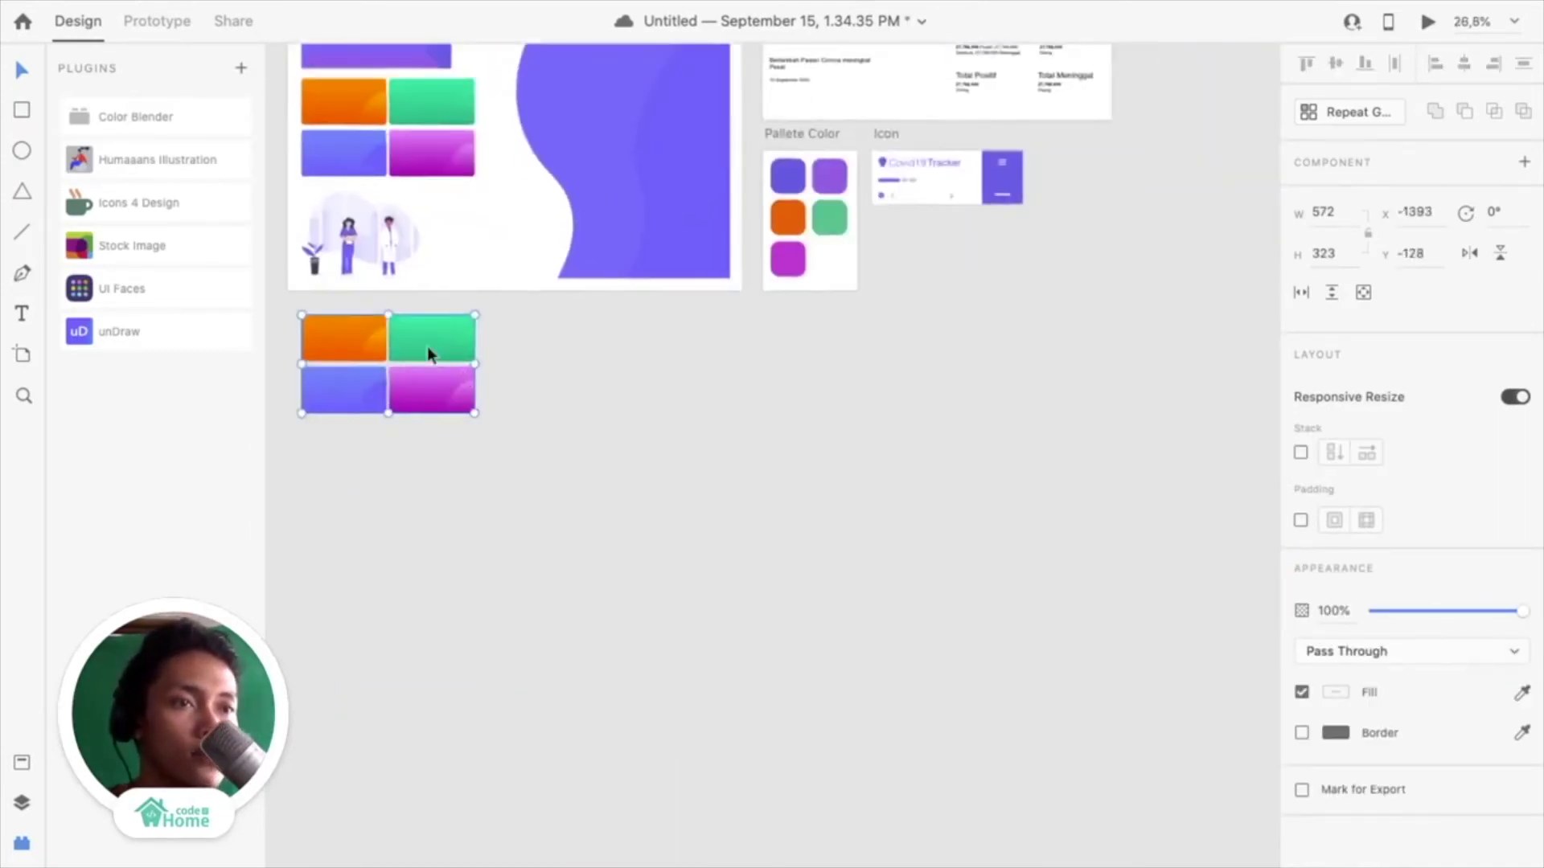
left_click_drag(427, 354, 1195, 474)
scroll(1195, 474, "right", 6)
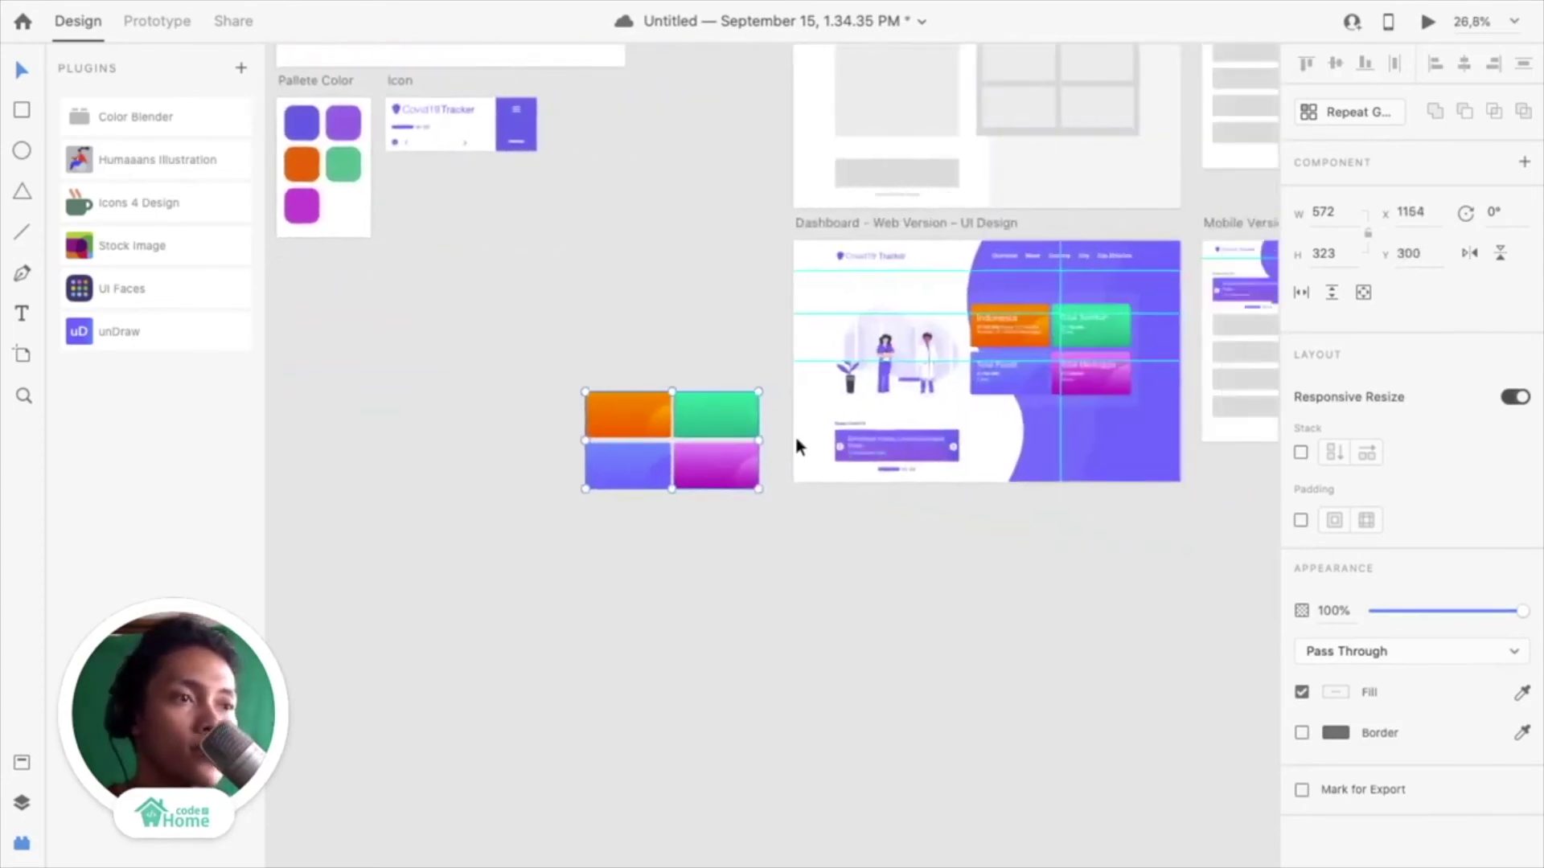
left_click_drag(709, 416, 1168, 537)
scroll(1169, 537, "up", 5)
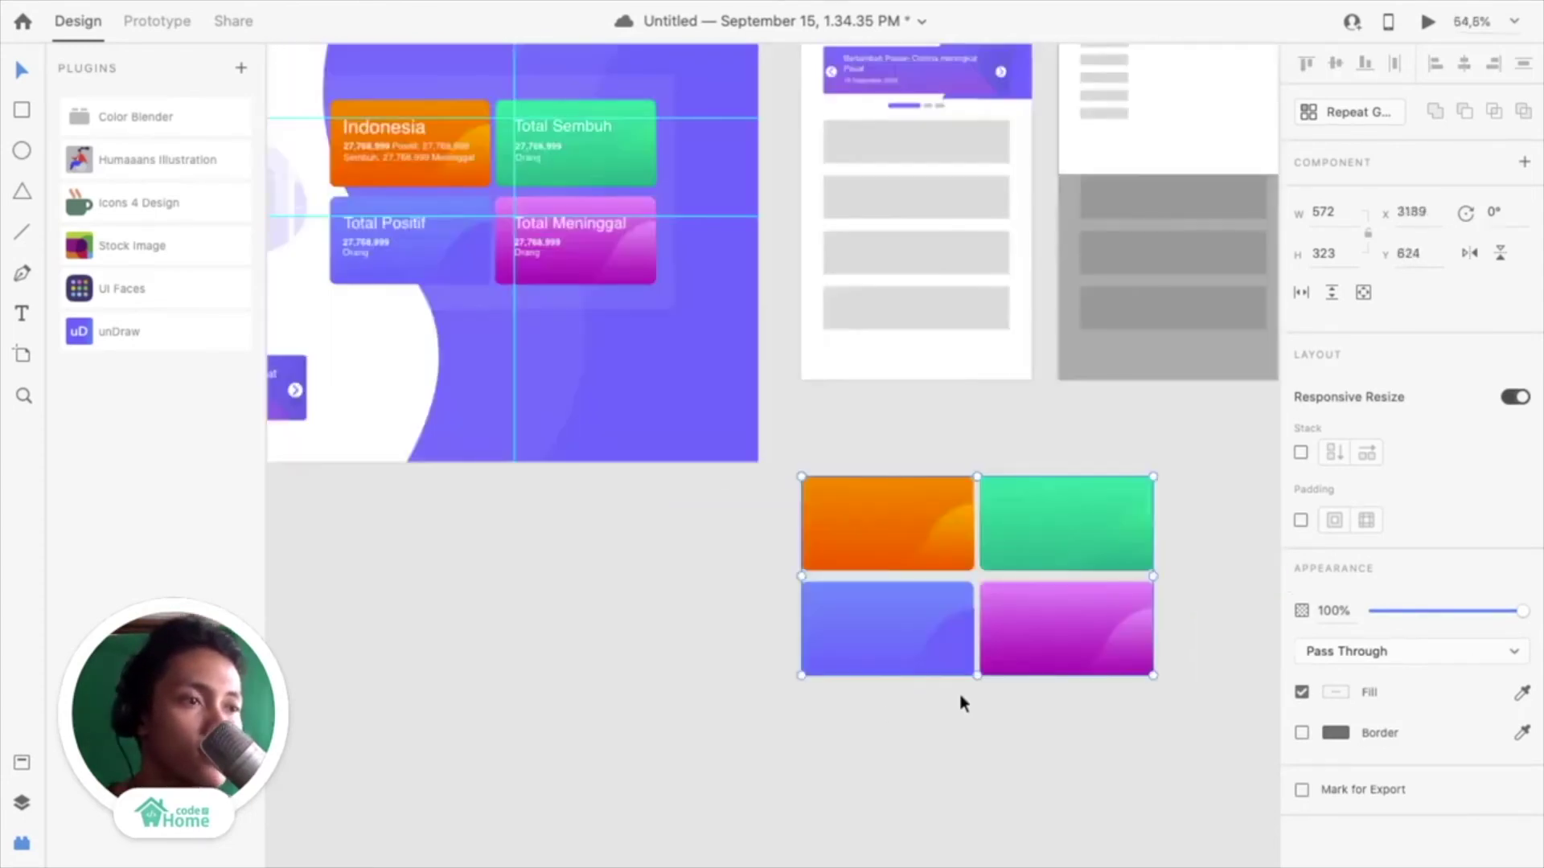
Ungroup the duplicated set of four cards so each coloured card can be selected separately
left_click(969, 748)
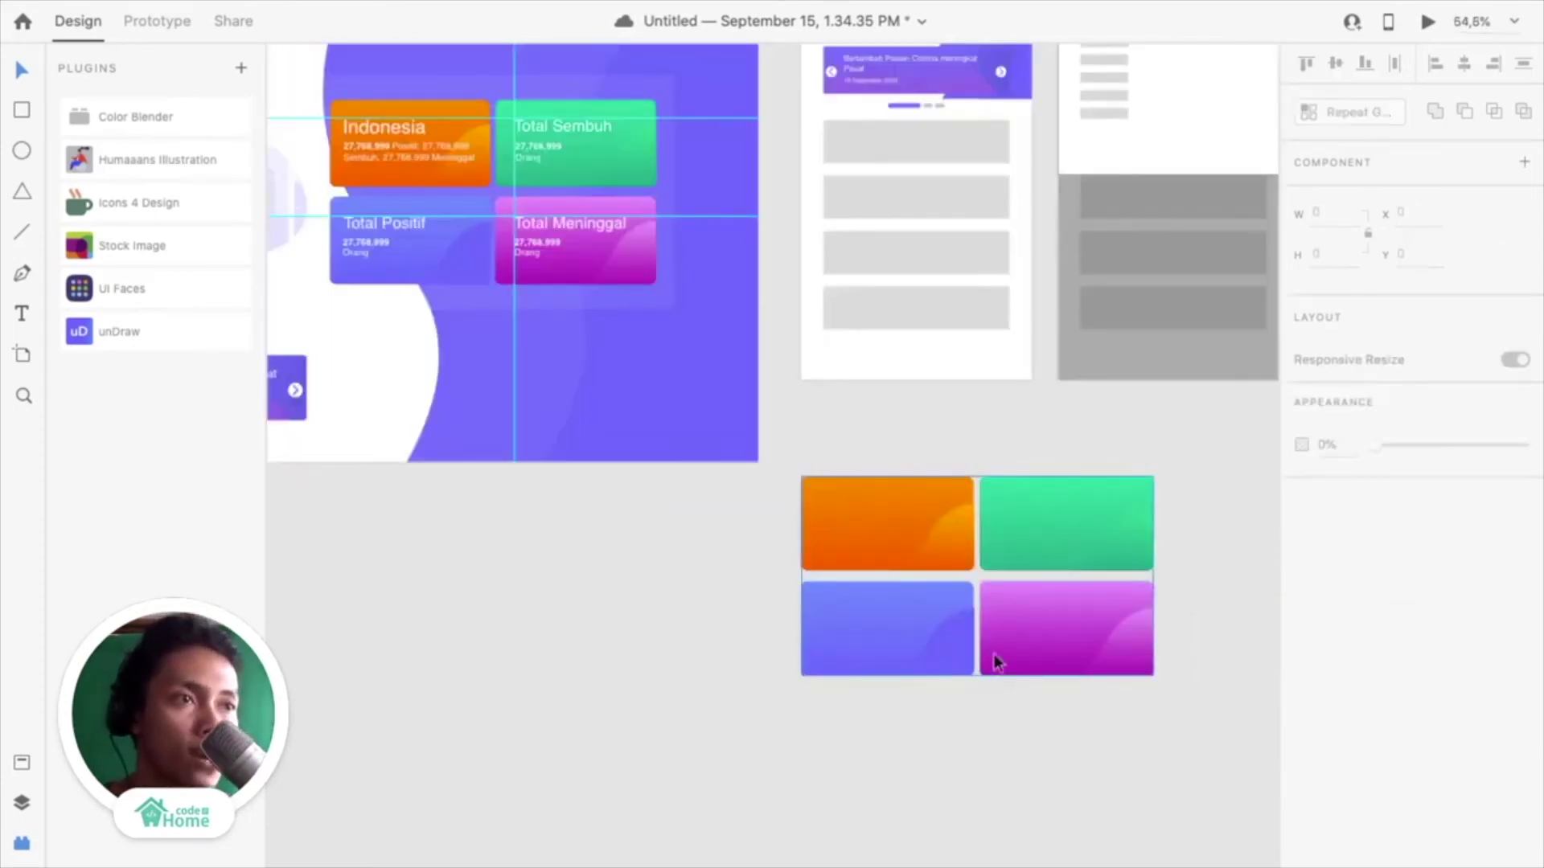
left_click(938, 626)
right_click(938, 626)
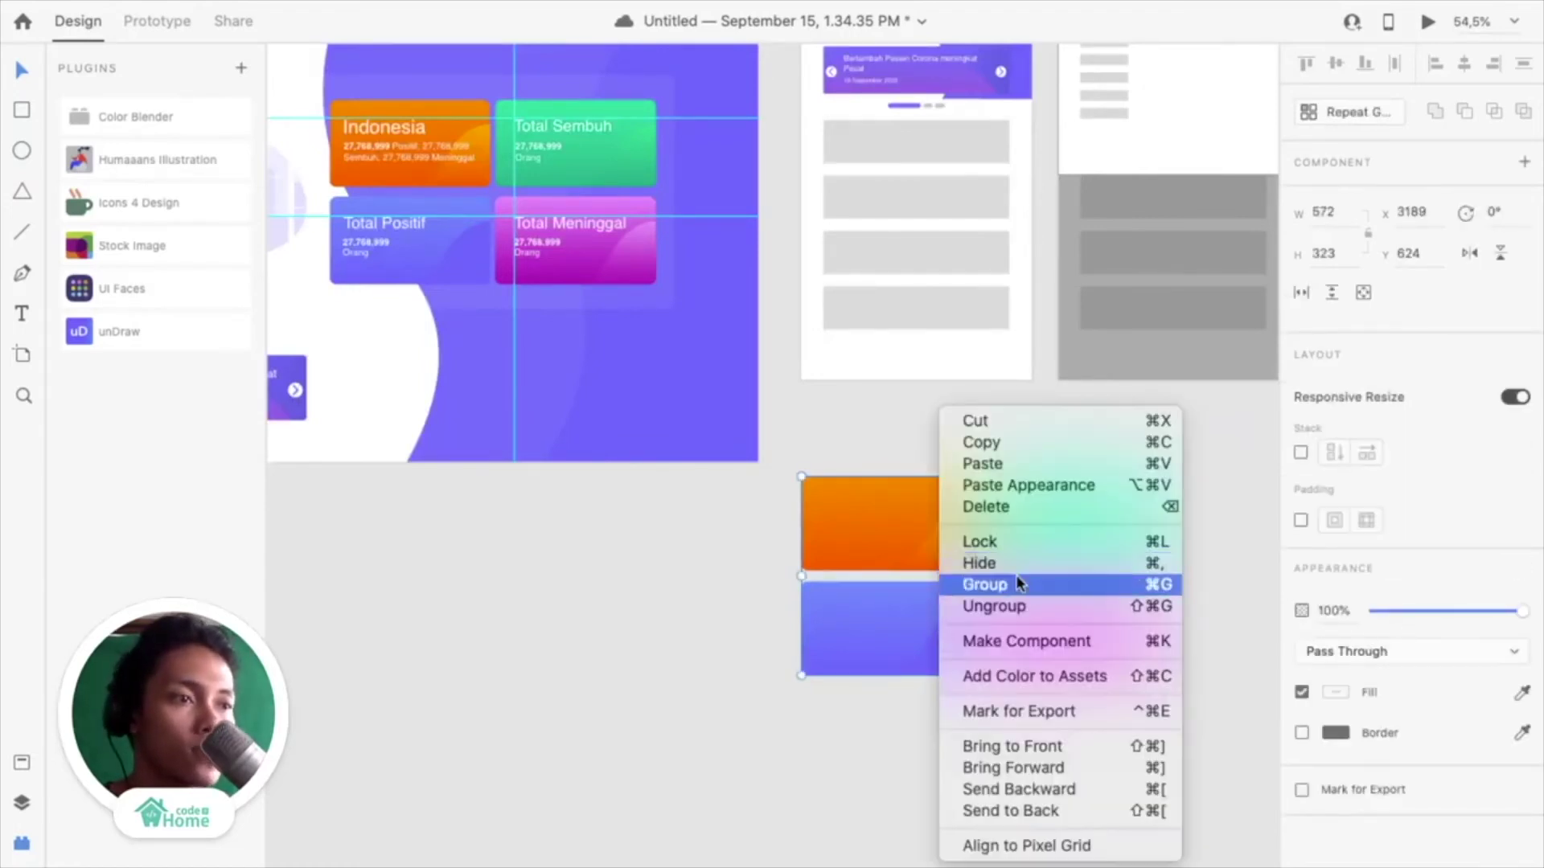
left_click(1014, 599)
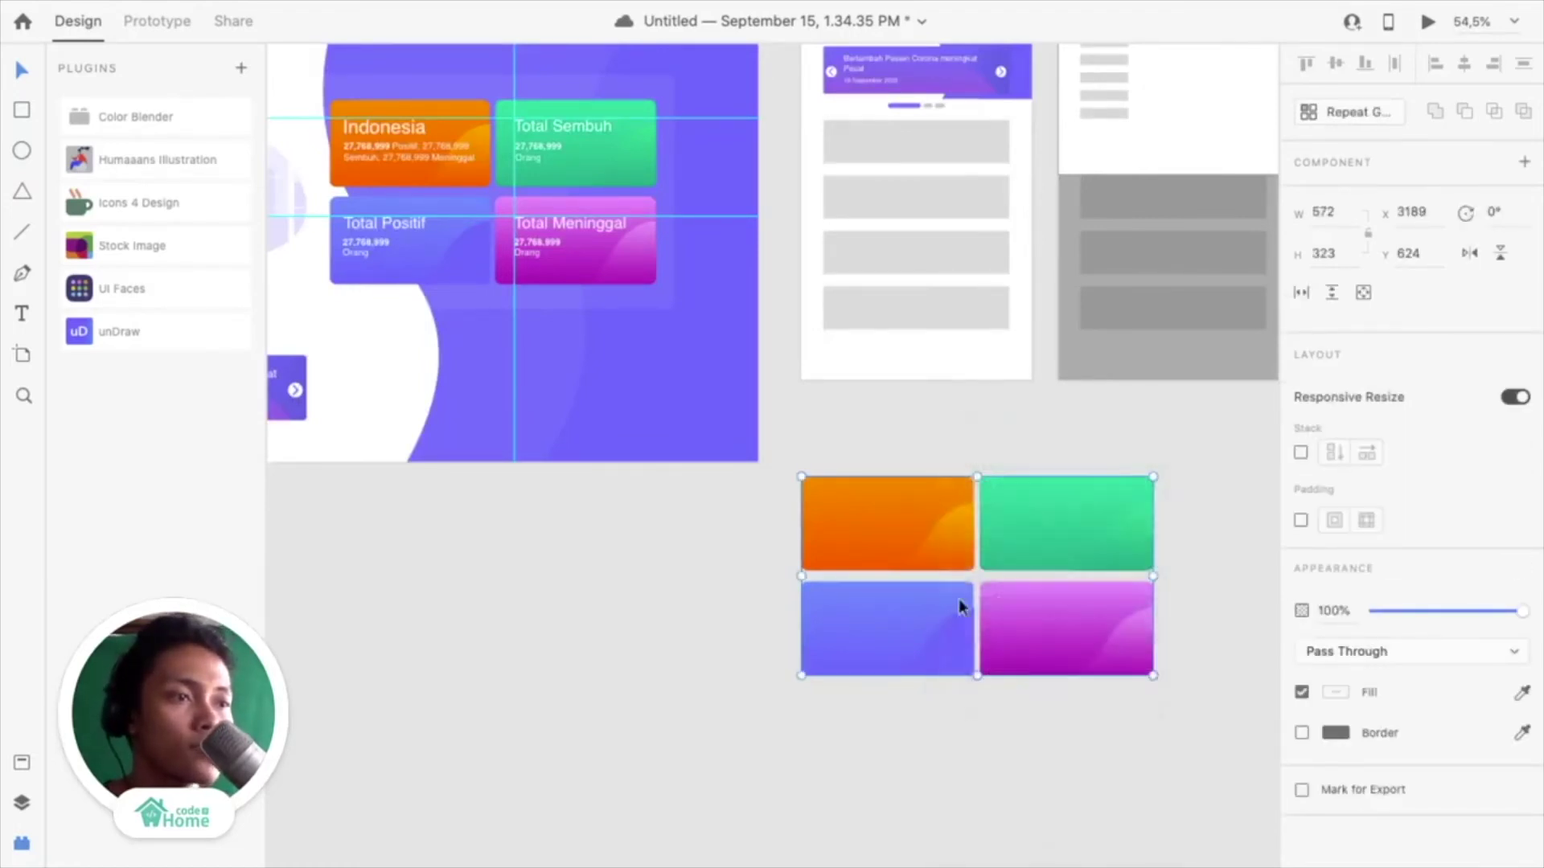
left_click(857, 740)
left_click(925, 621)
Rearrange the four cards into a single column in the order orange, green, blue, purple
left_click(1015, 624, "shift")
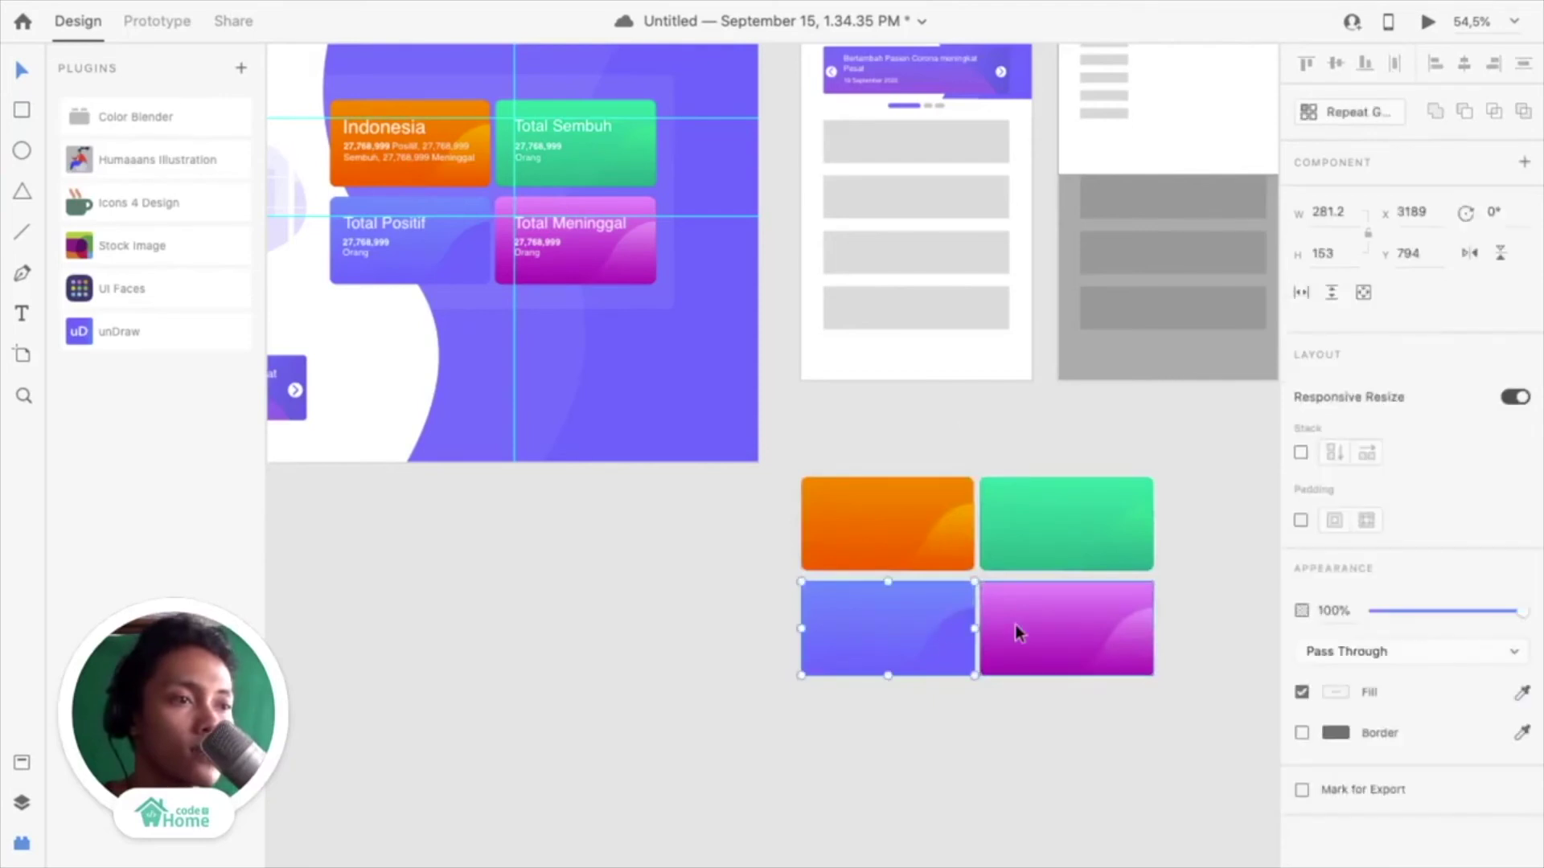
left_click_drag(989, 619, 1015, 735)
left_click(1063, 545)
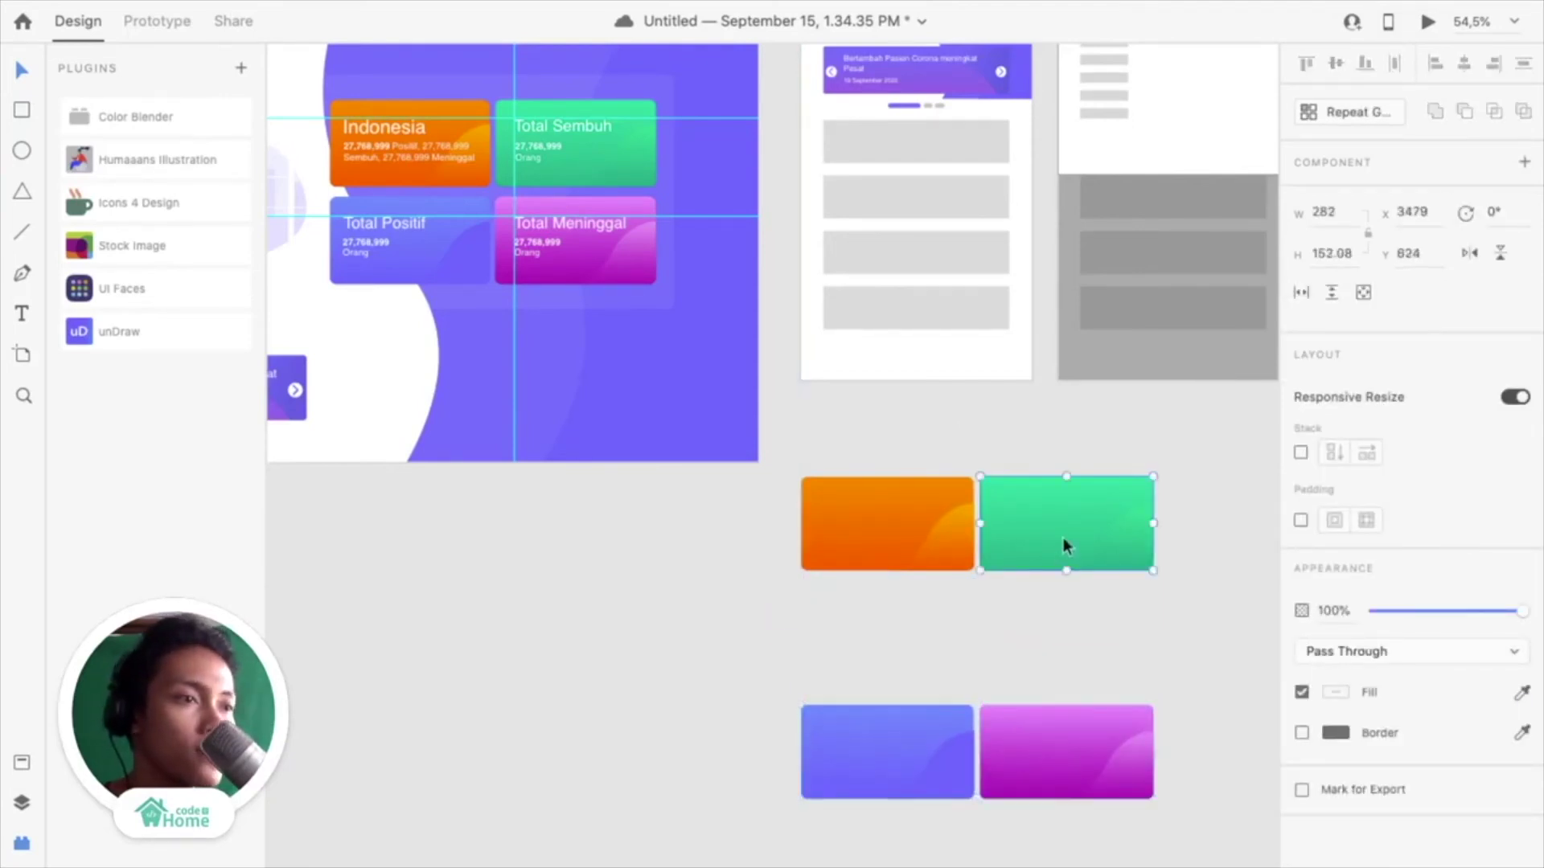
left_click_drag(1064, 530, 888, 640)
scroll(895, 653, "down", 2)
left_click_drag(913, 703, 904, 689)
left_click_drag(1053, 691, 872, 784)
Flatten and widen all four stacked cards together, making the orange card about 335 wide and 81 high
left_click(875, 659, "shift")
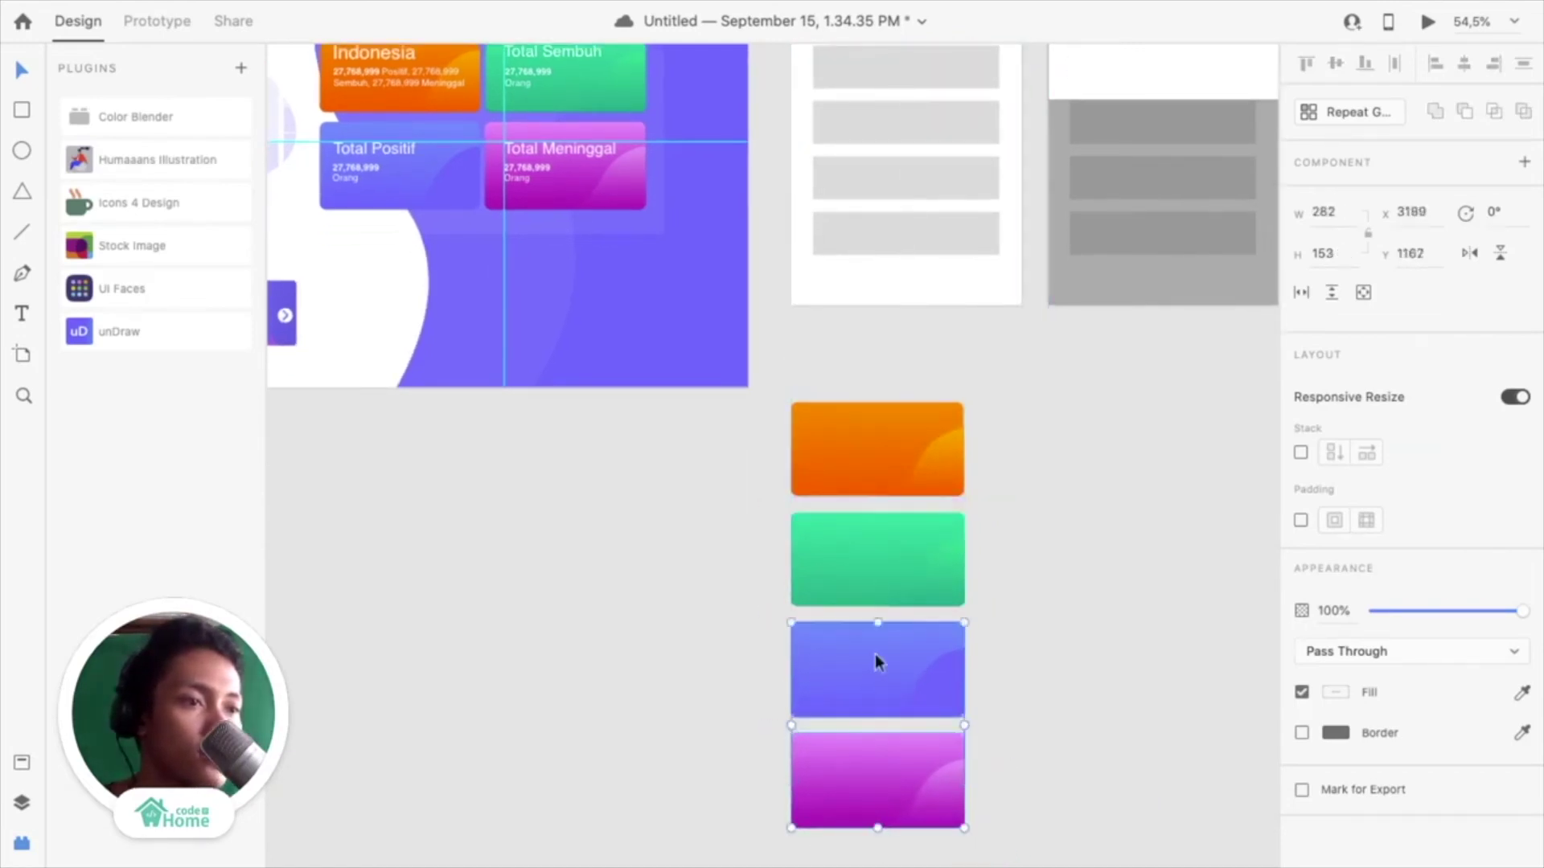
left_click(866, 561, "shift")
left_click(871, 451, "shift")
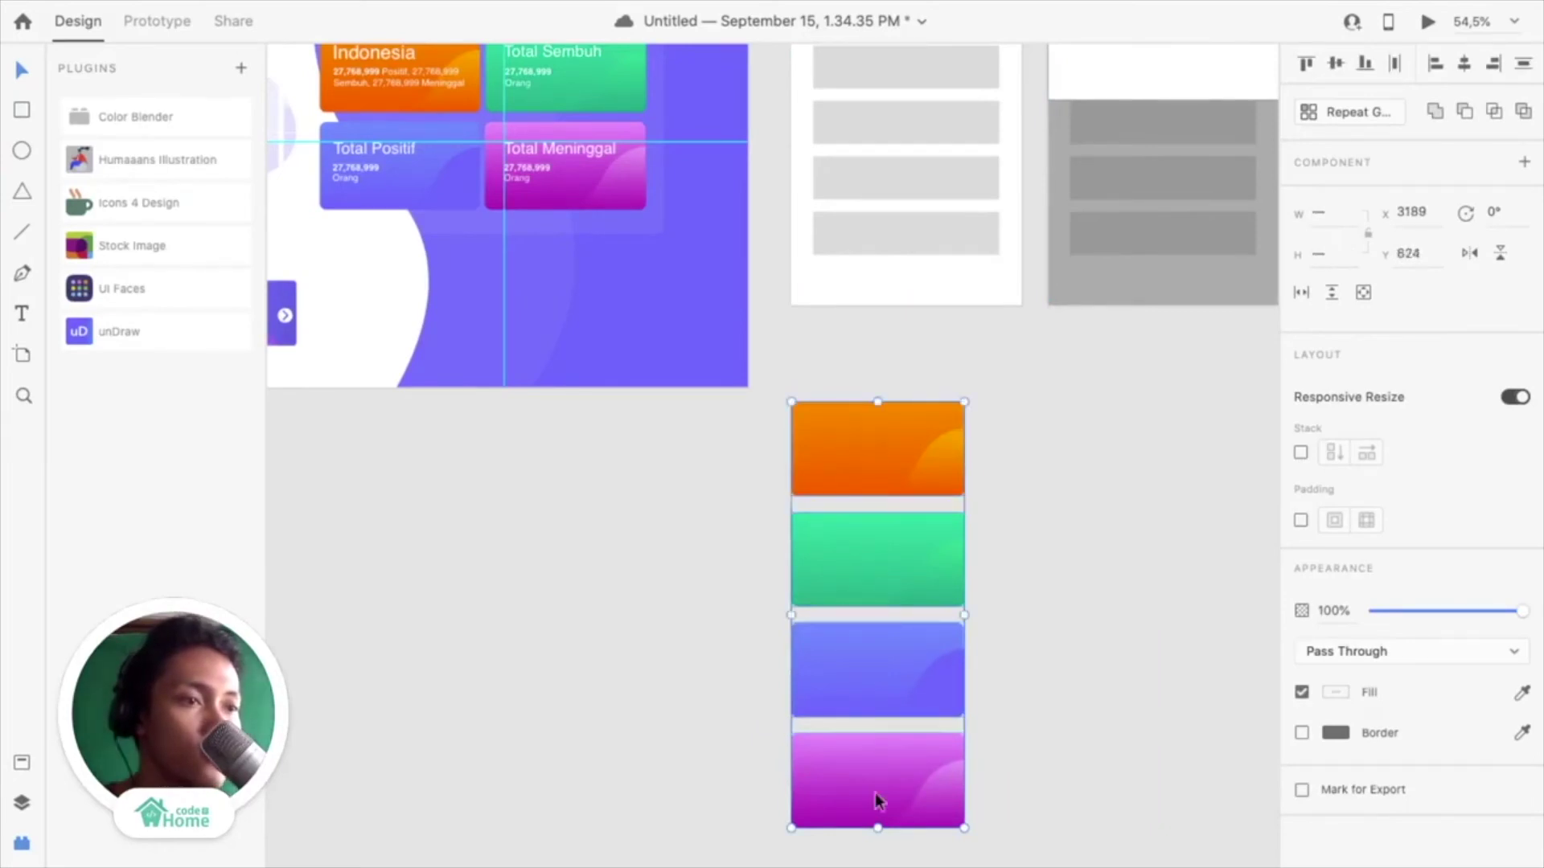
left_click_drag(879, 826, 877, 628)
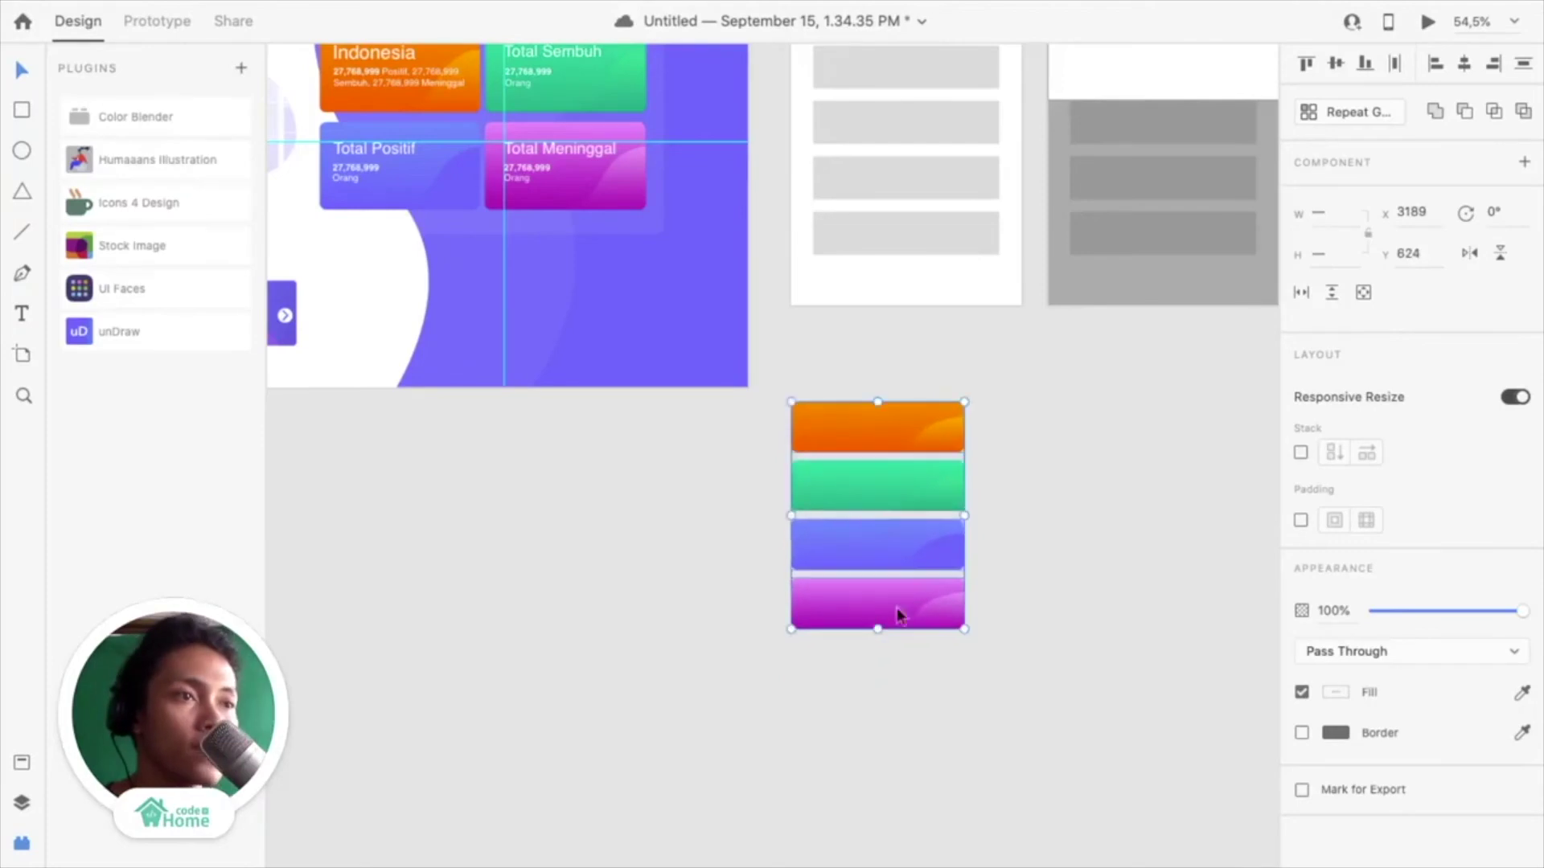
left_click_drag(965, 516, 997, 518)
Move the card column onto the grey placeholders of Mobile Version – 1, at about X 40, Y 245
scroll(983, 444, "up", 4)
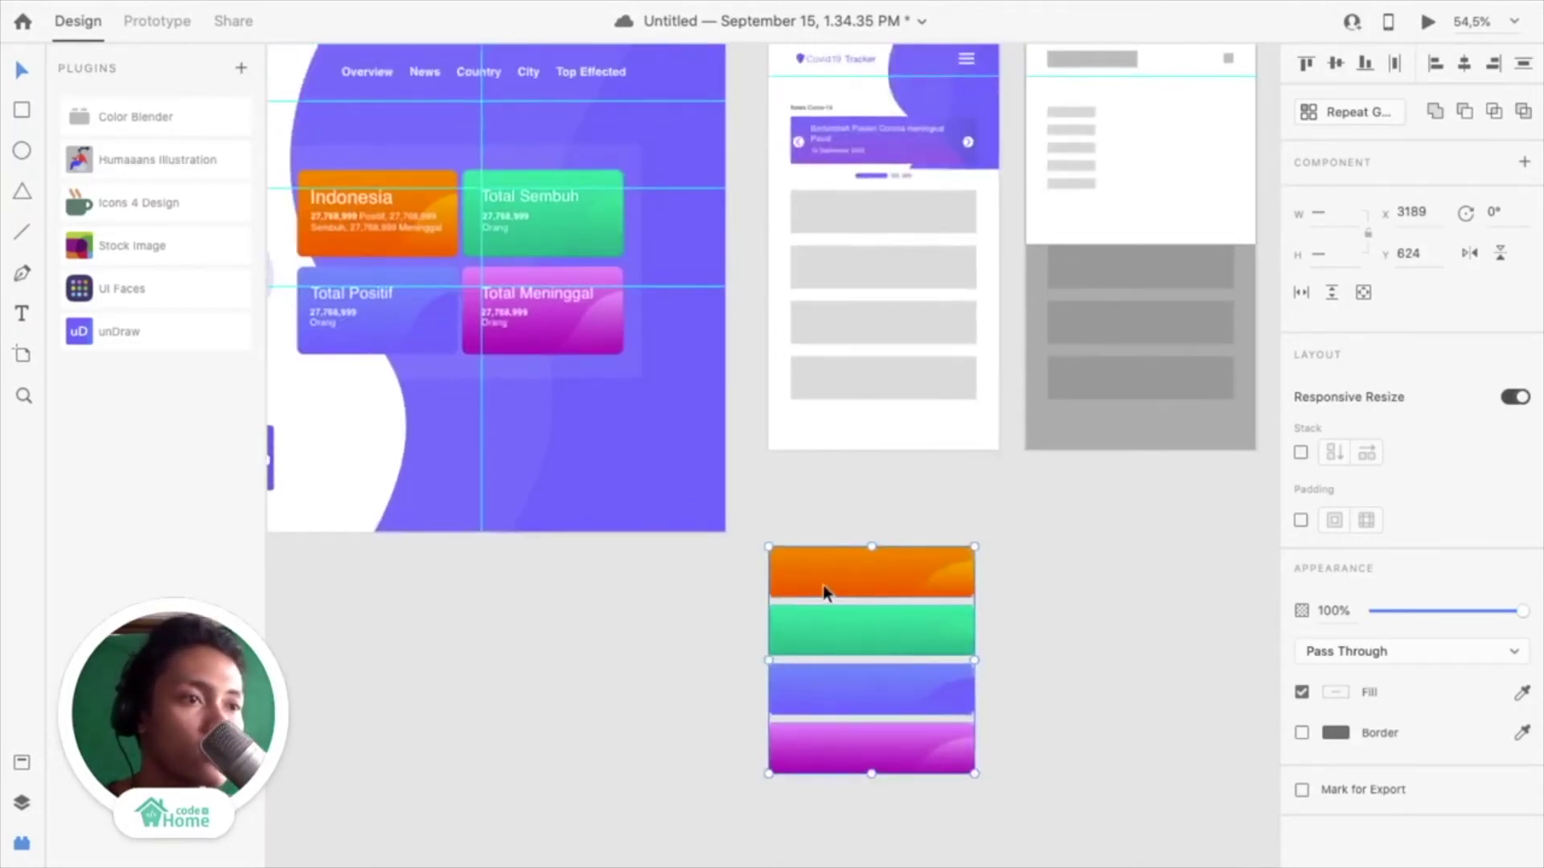
left_click_drag(823, 592, 848, 242)
scroll(847, 240, "up", 5)
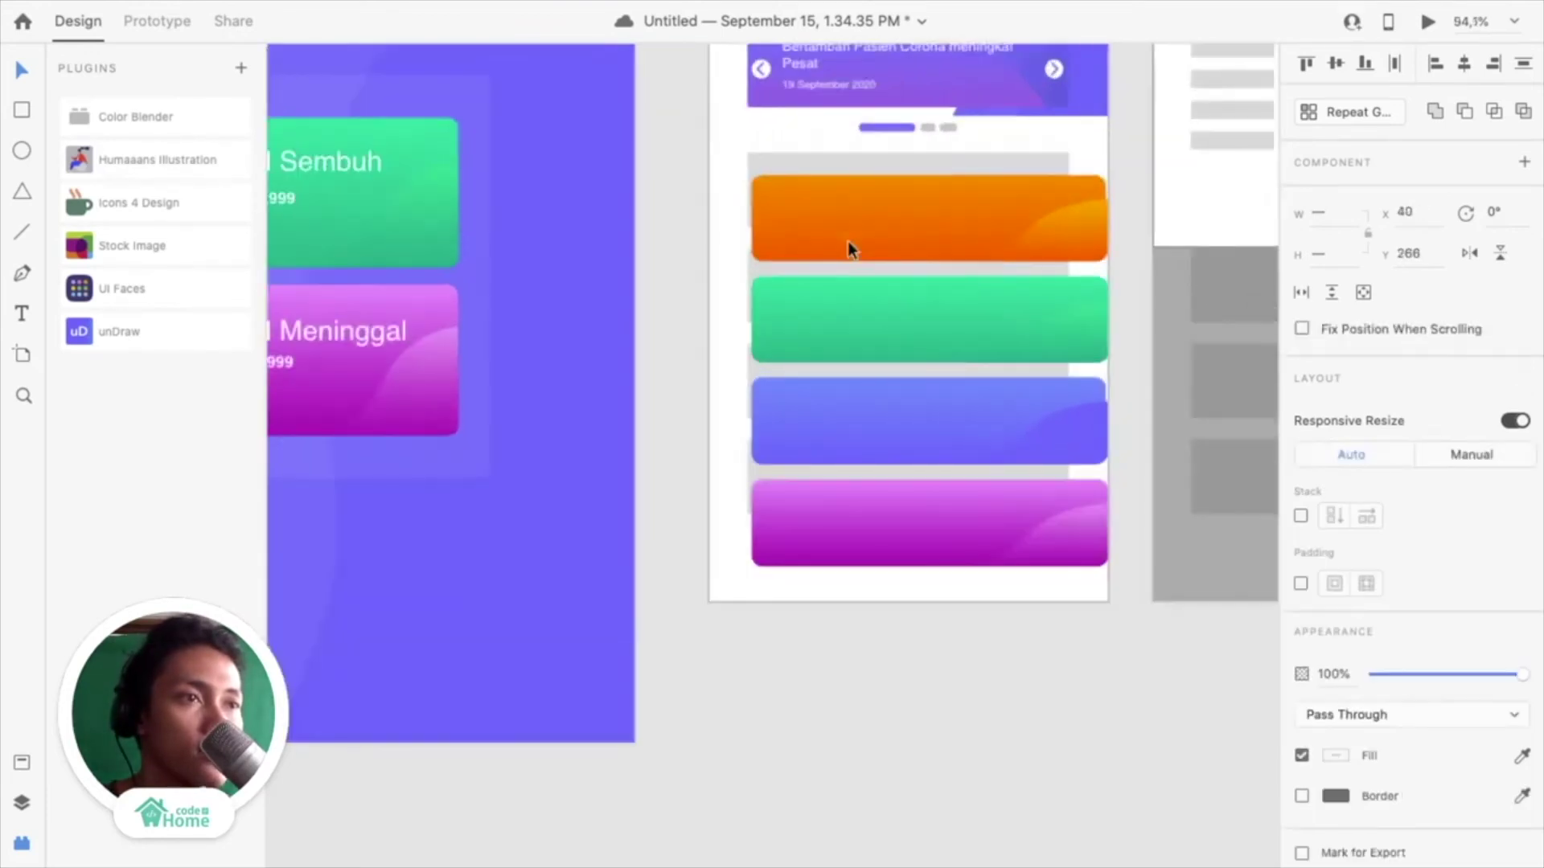
scroll(848, 241, "up", 2)
left_click_drag(788, 292, 785, 272)
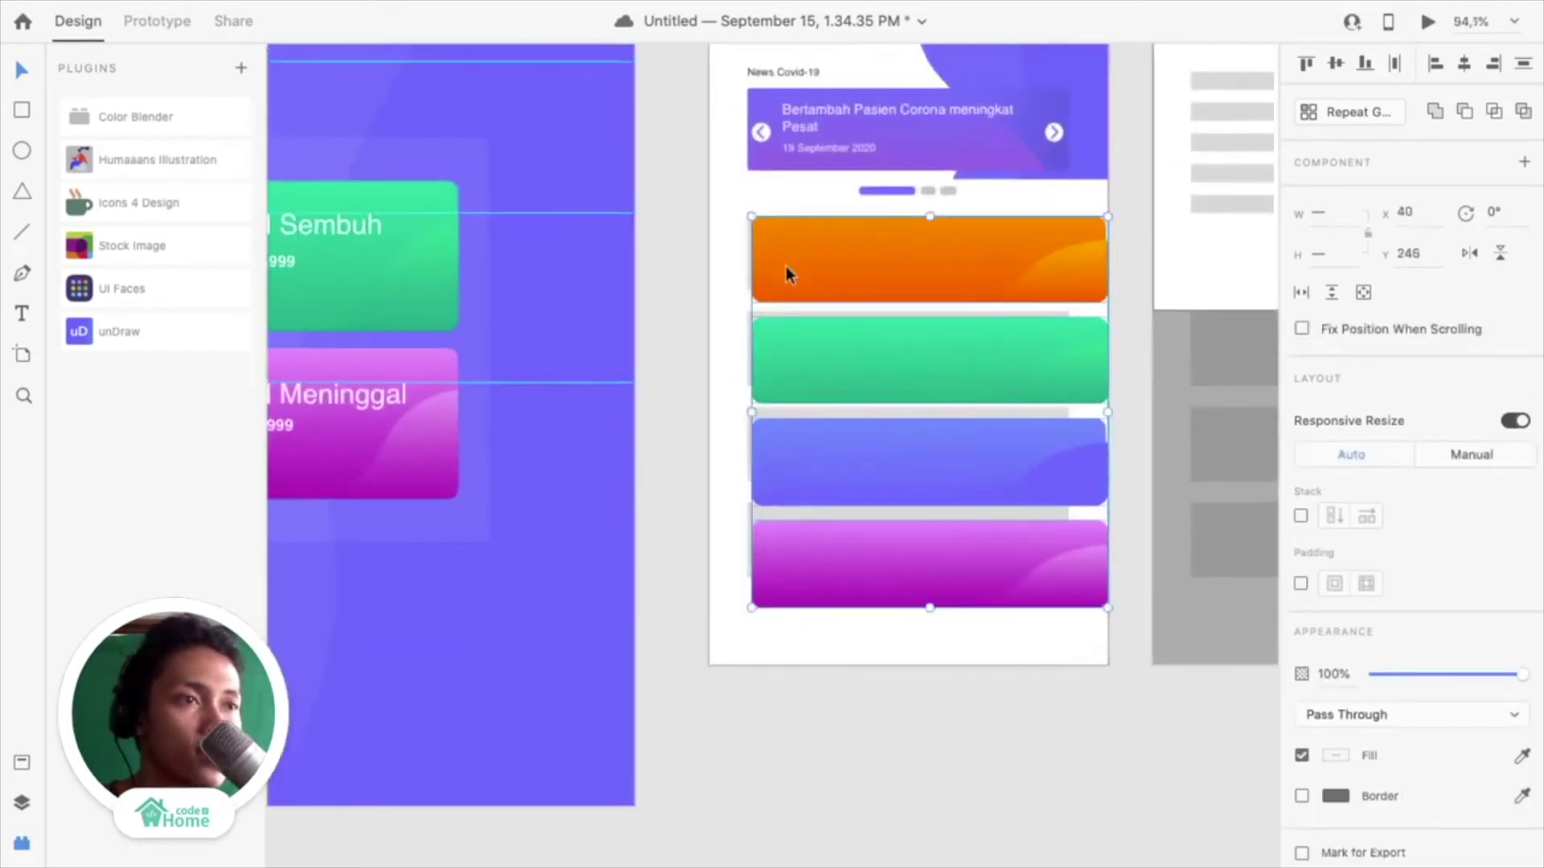
Reduce the orange card's height to match its grey placeholder and align its left edge with the placeholder
scroll(786, 272, "up", 4)
left_click(682, 295)
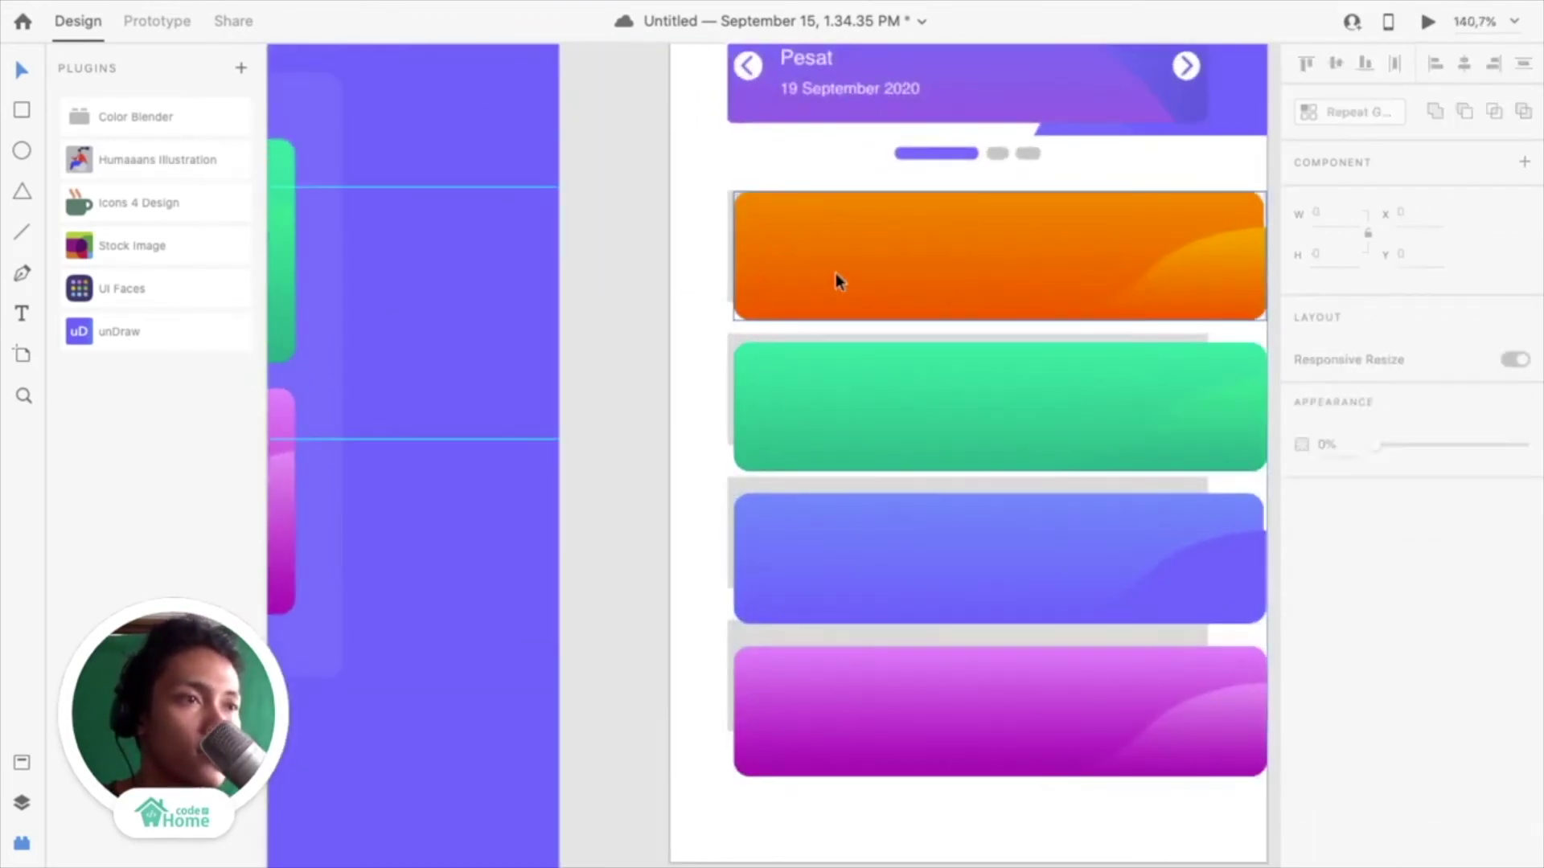
left_click(944, 283)
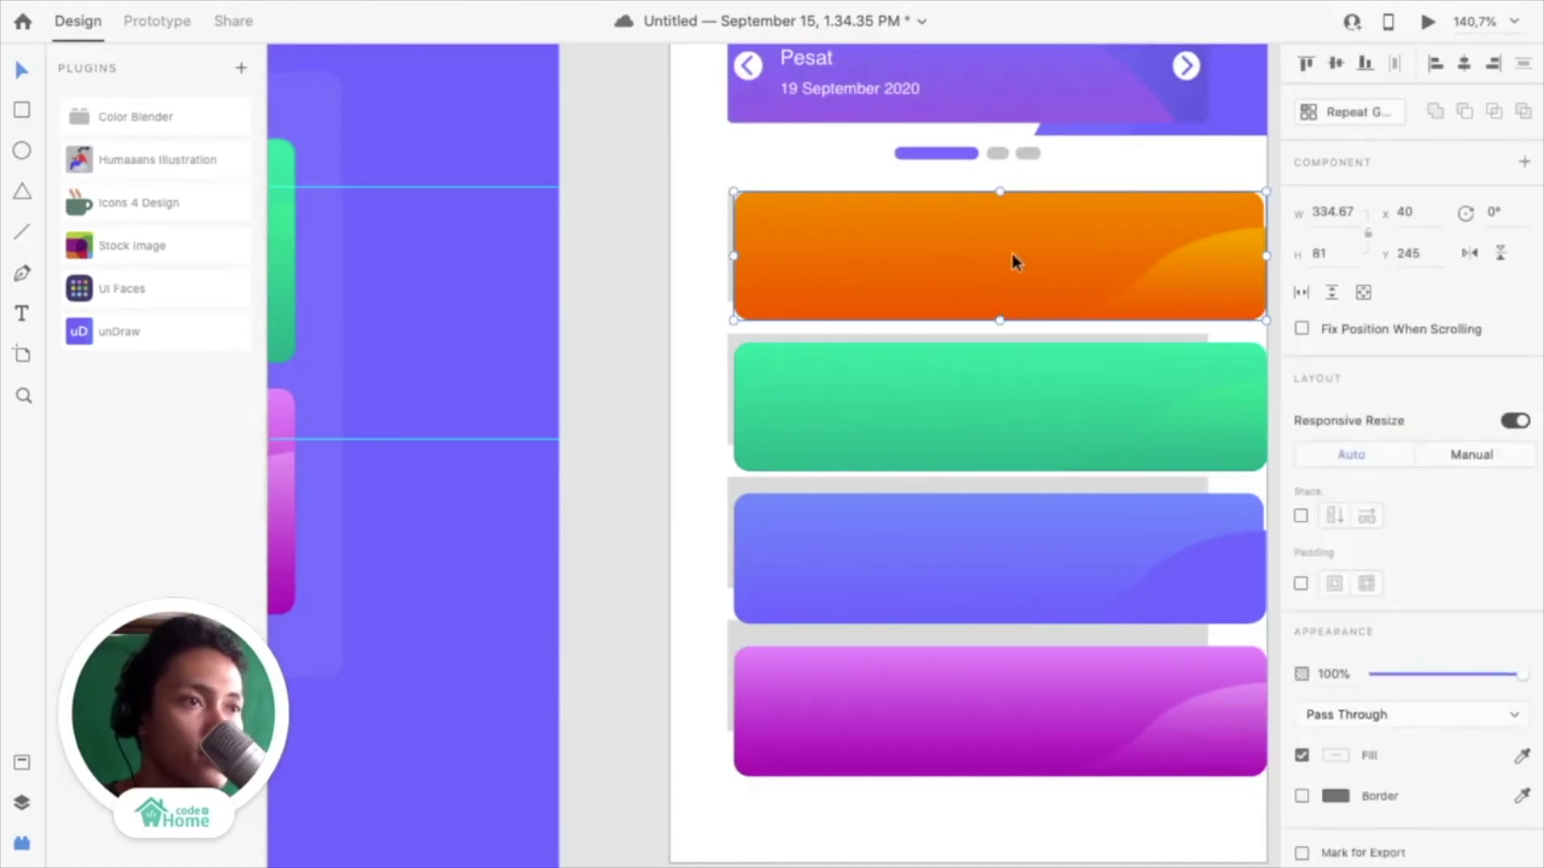
scroll(1014, 261, "up", 3)
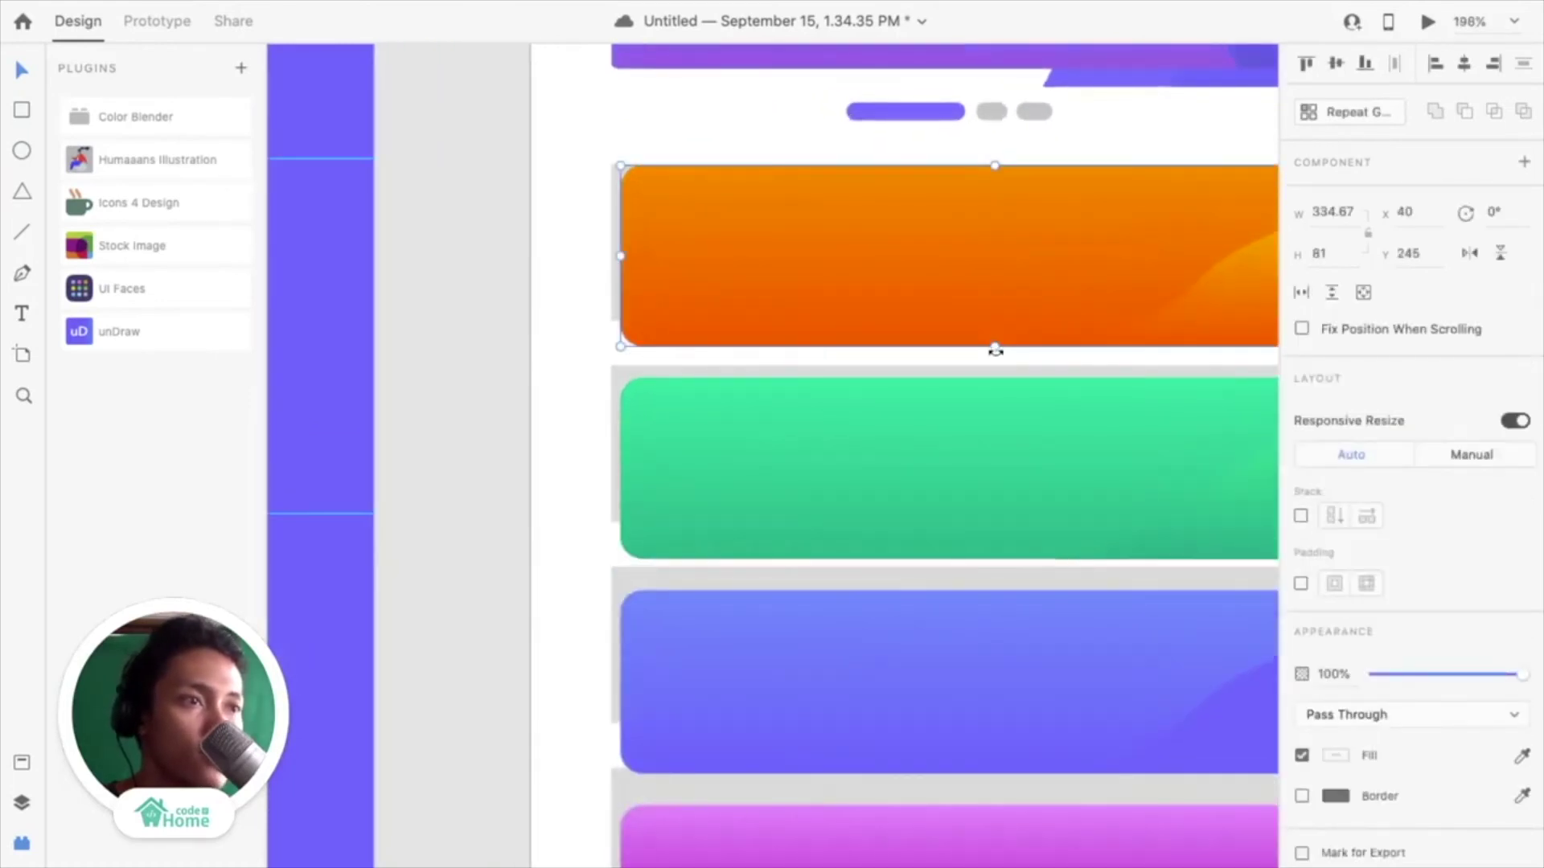
left_click_drag(996, 347, 995, 320)
left_click_drag(953, 273, 944, 274)
Show the layout grid on Mobile Version – 1 and narrow the orange card to end at the last column
scroll(944, 273, "right", 3)
left_click(1081, 351)
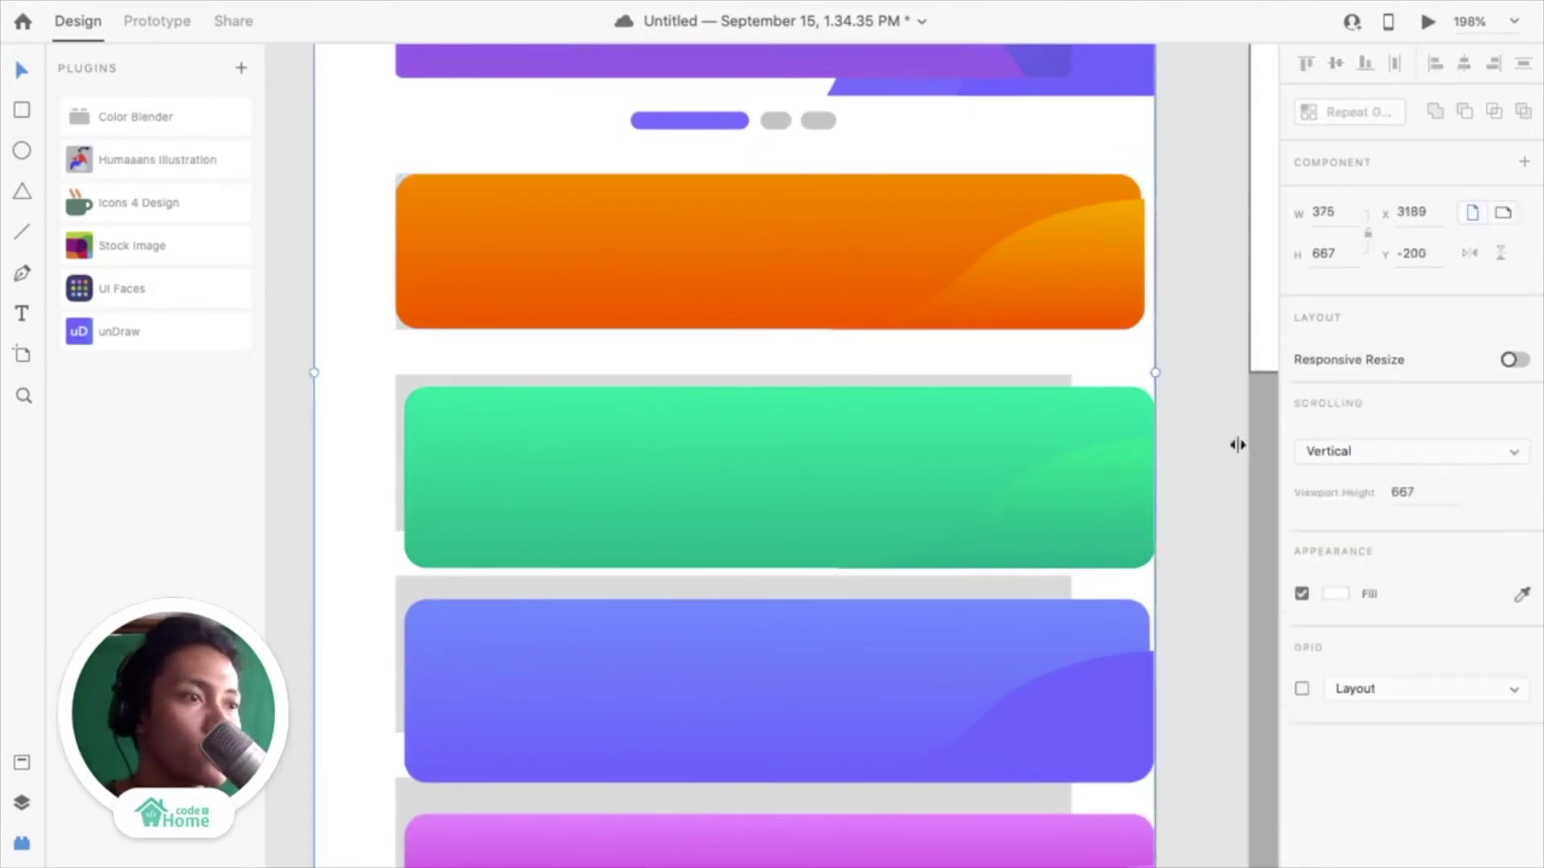
left_click(1302, 689)
double_click(1140, 250)
key("Escape")
left_click_drag(1147, 250, 1078, 250)
double_click(1020, 261)
scroll(1069, 259, "up", 5)
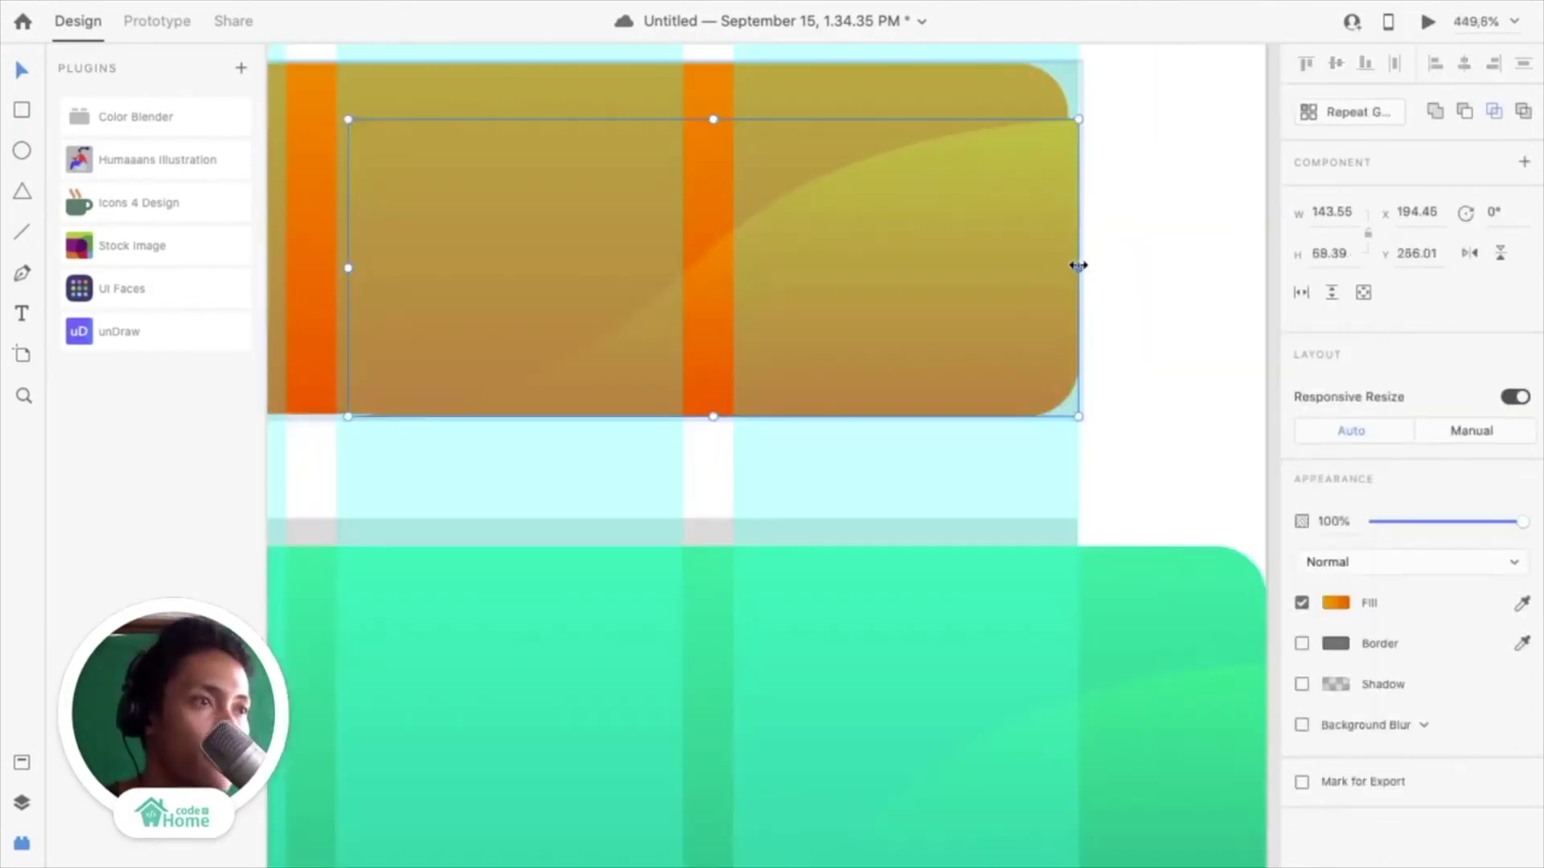
left_click(1094, 293)
scroll(1093, 294, "down", 5)
Align the green and blue cards over their placeholders and resize both to span the layout grid's four columns
left_click(1037, 283)
scroll(1019, 402, "down", 1)
scroll(474, 535, "up", 3)
left_click_drag(702, 442, 689, 426)
scroll(689, 426, "down", 4)
mouse_move(1060, 490)
left_mouse_down()
mouse_move(1001, 477)
mouse_move(1030, 511)
mouse_move(1050, 491)
left_mouse_up()
scroll(996, 476, "up", 3)
scroll(1010, 498, "down", 3)
scroll(997, 483, "up", 3)
left_click(1190, 526)
scroll(1125, 519, "right", 2)
scroll(1109, 507, "left", 1)
left_click_drag(1147, 521, 1072, 501)
left_click_drag(707, 502, 709, 491)
scroll(708, 491, "down", 3)
Place the purple card at X 36, Y 514 and resize it to 302 by 70 to fit the layout columns
left_click_drag(639, 631, 631, 606)
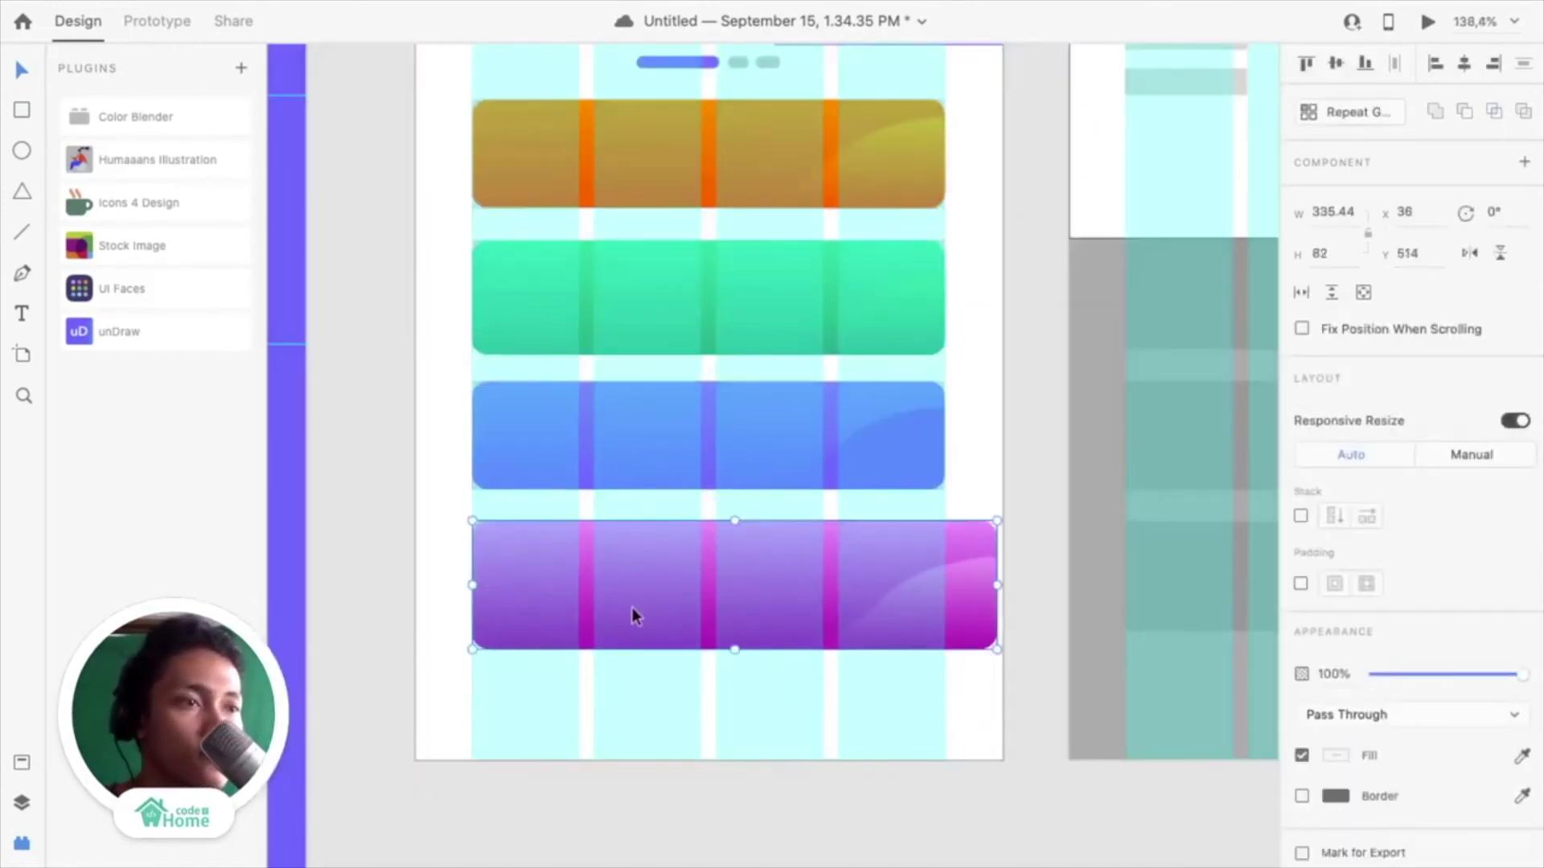
left_click_drag(996, 648, 928, 630)
scroll(943, 629, "up", 3)
left_click_drag(909, 540, 931, 541)
scroll(942, 542, "down", 5)
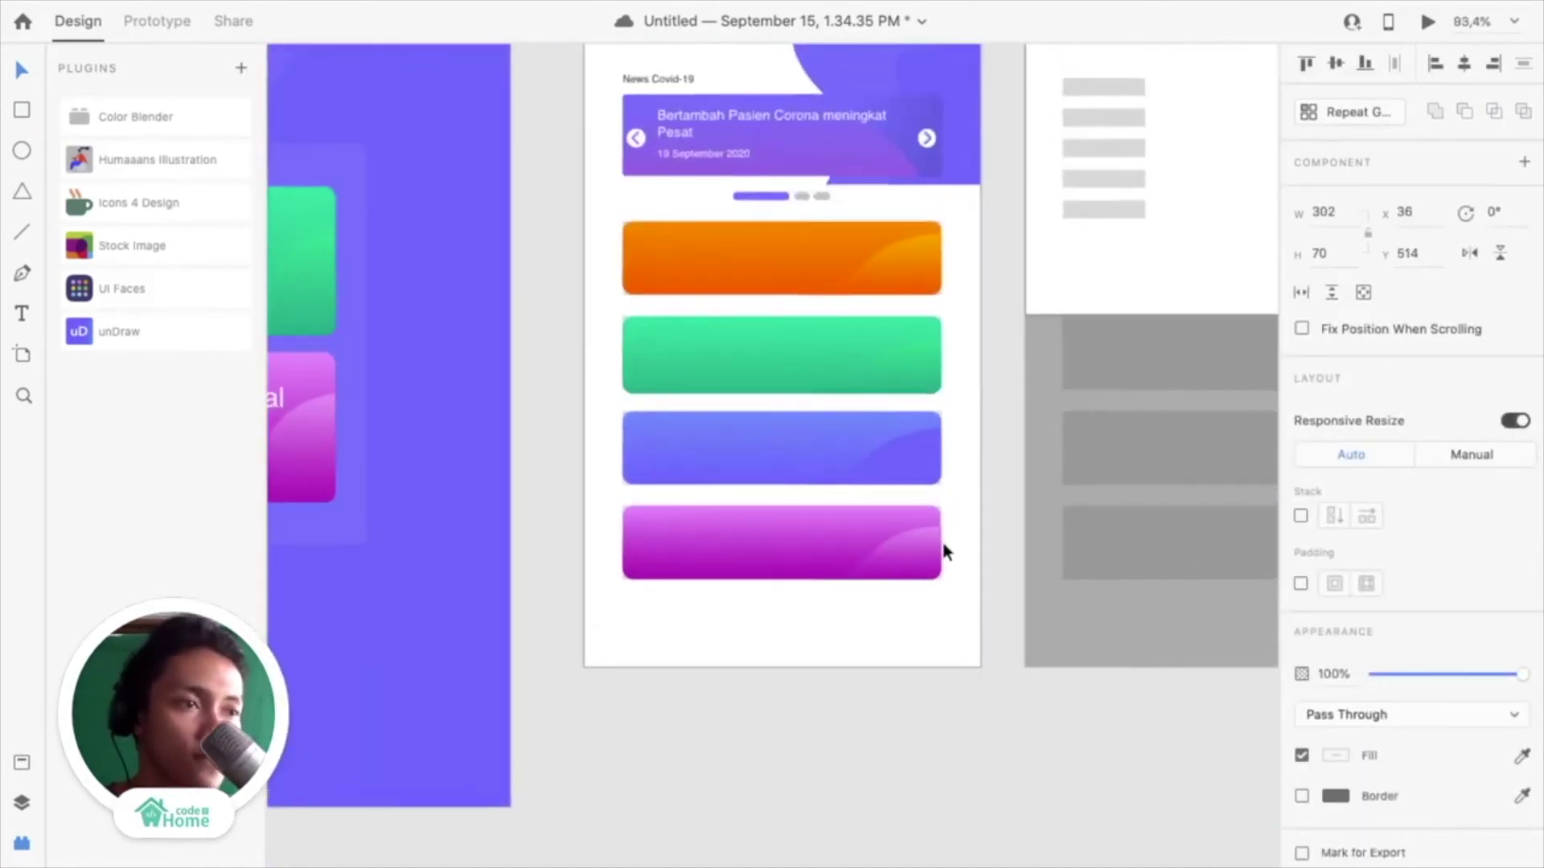
scroll(833, 474, "down", 1)
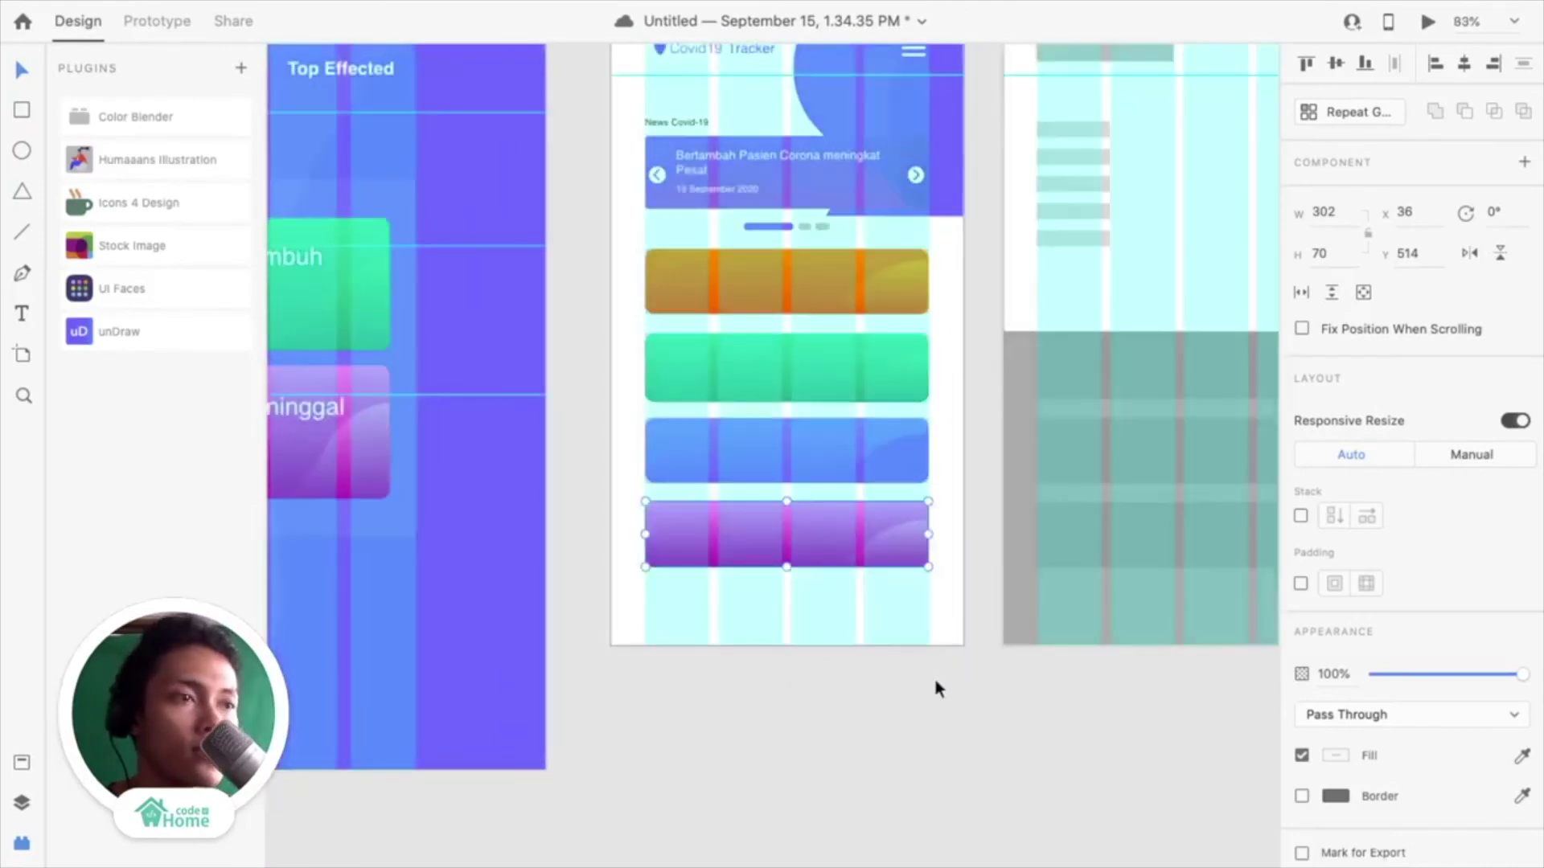
Hide the layout grid on the Mobile Version – 1 artboard
left_click(933, 676)
scroll(947, 454, "up", 2)
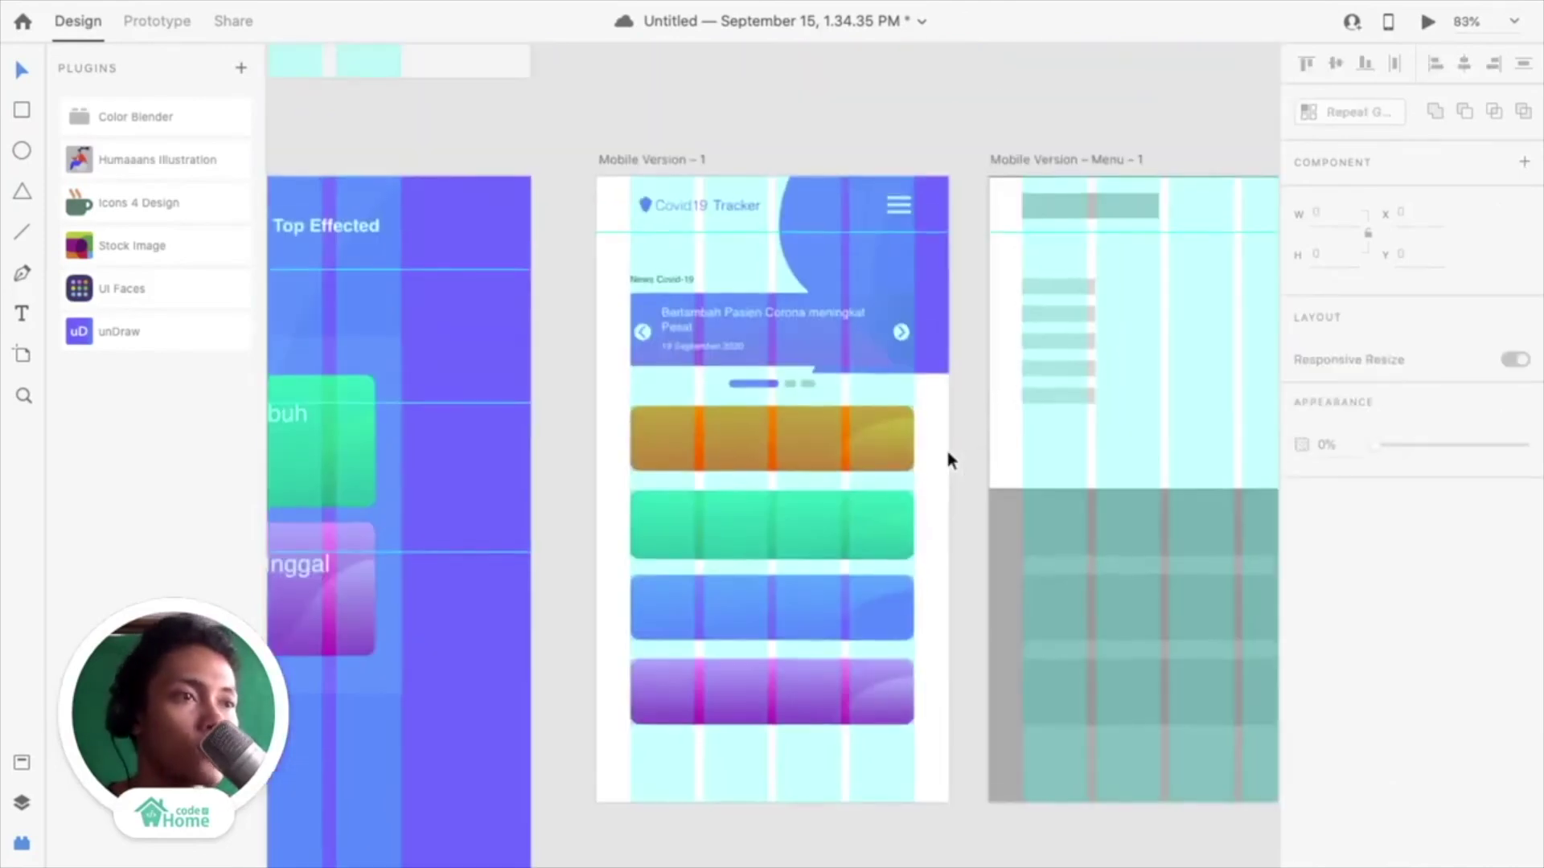
left_click(681, 165)
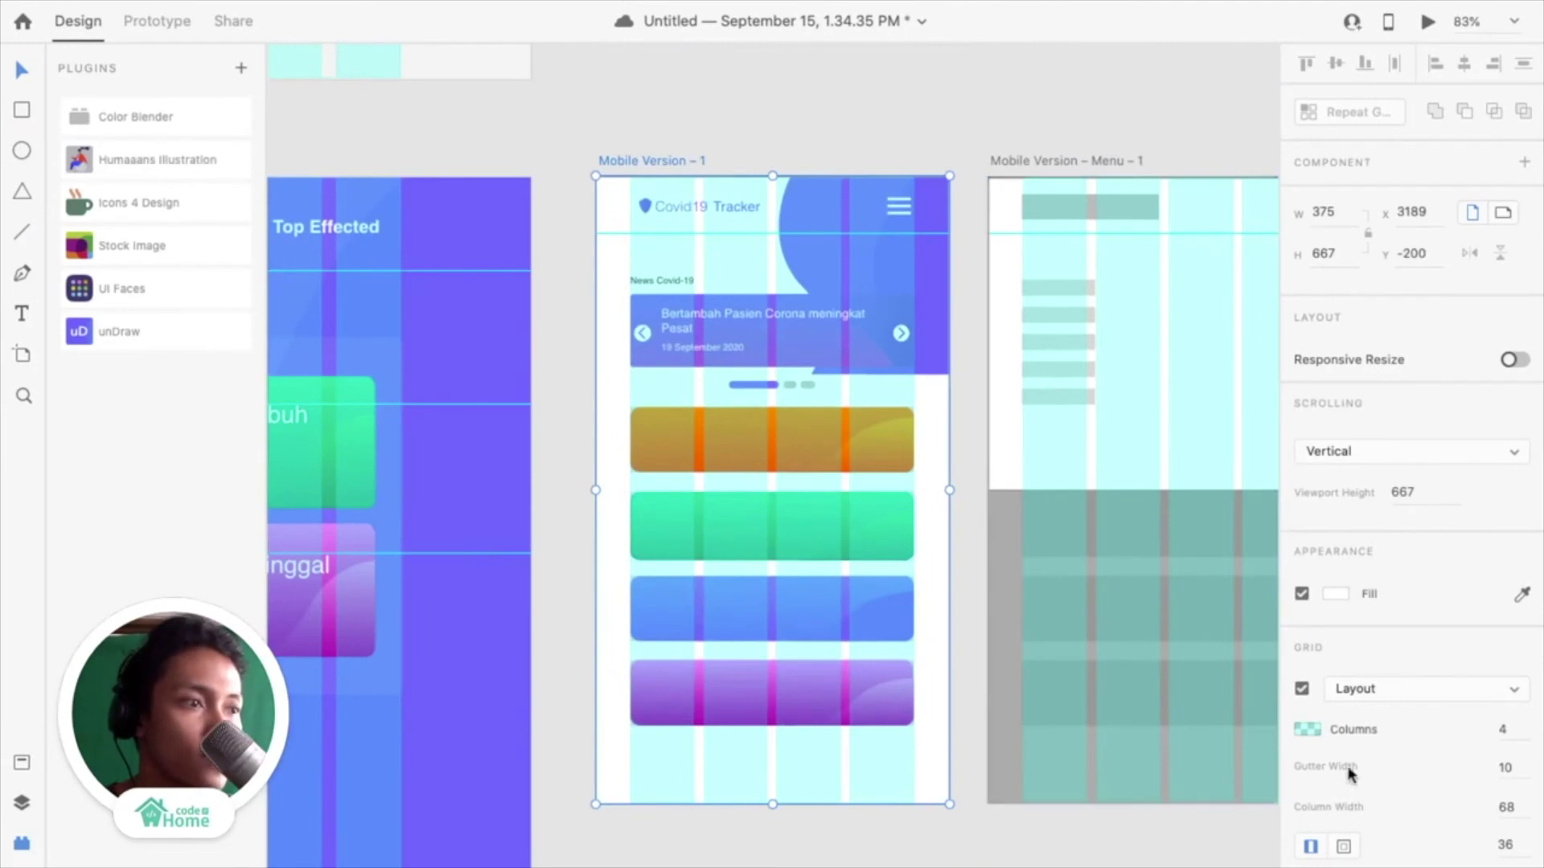
left_click(1302, 690)
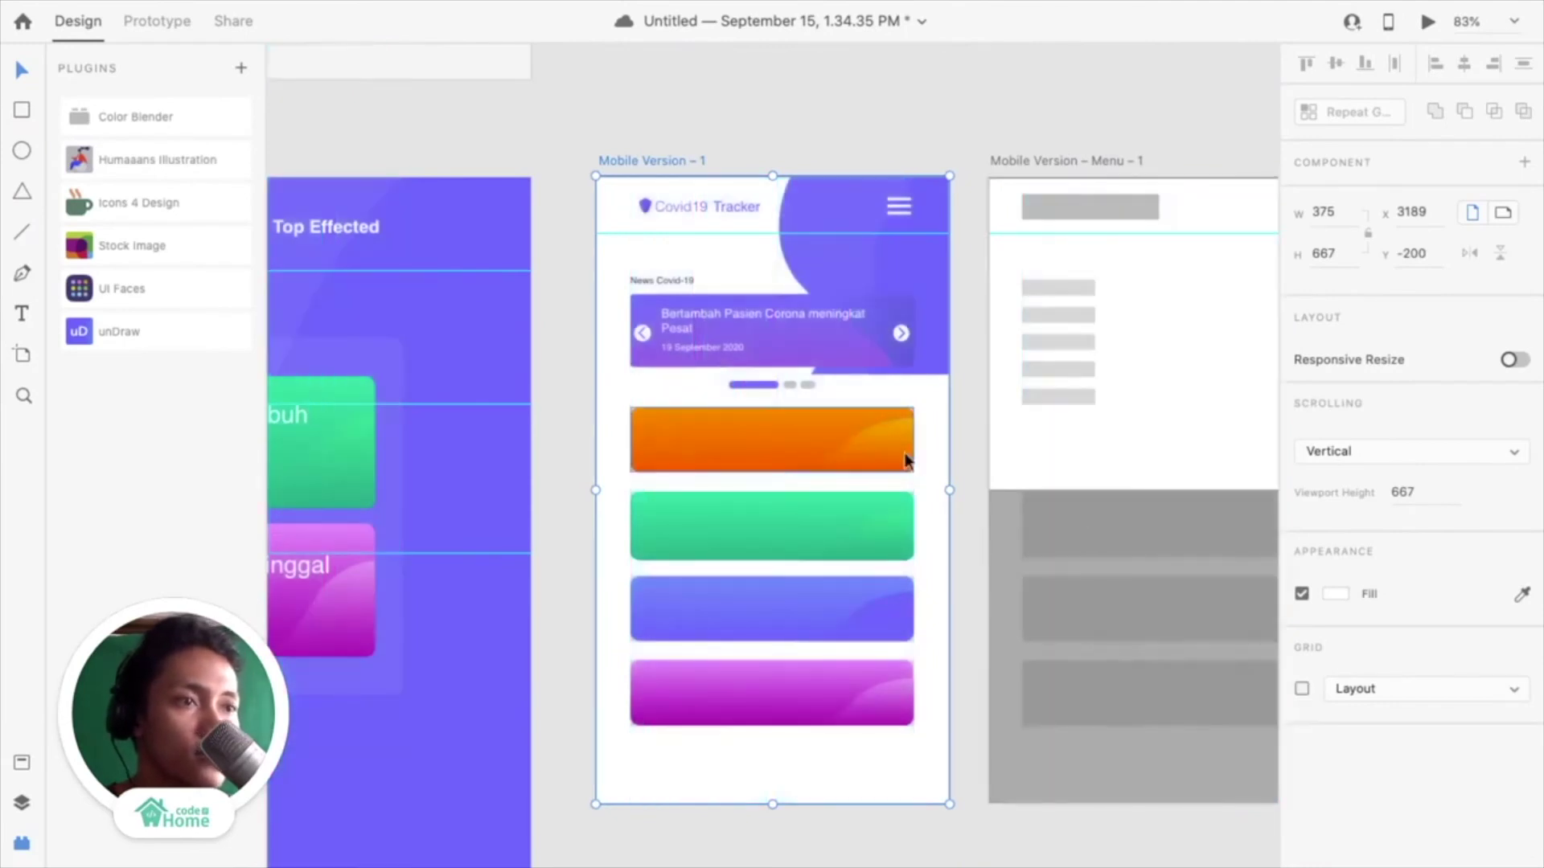
scroll(906, 451, "down", 5)
scroll(906, 458, "up", 3)
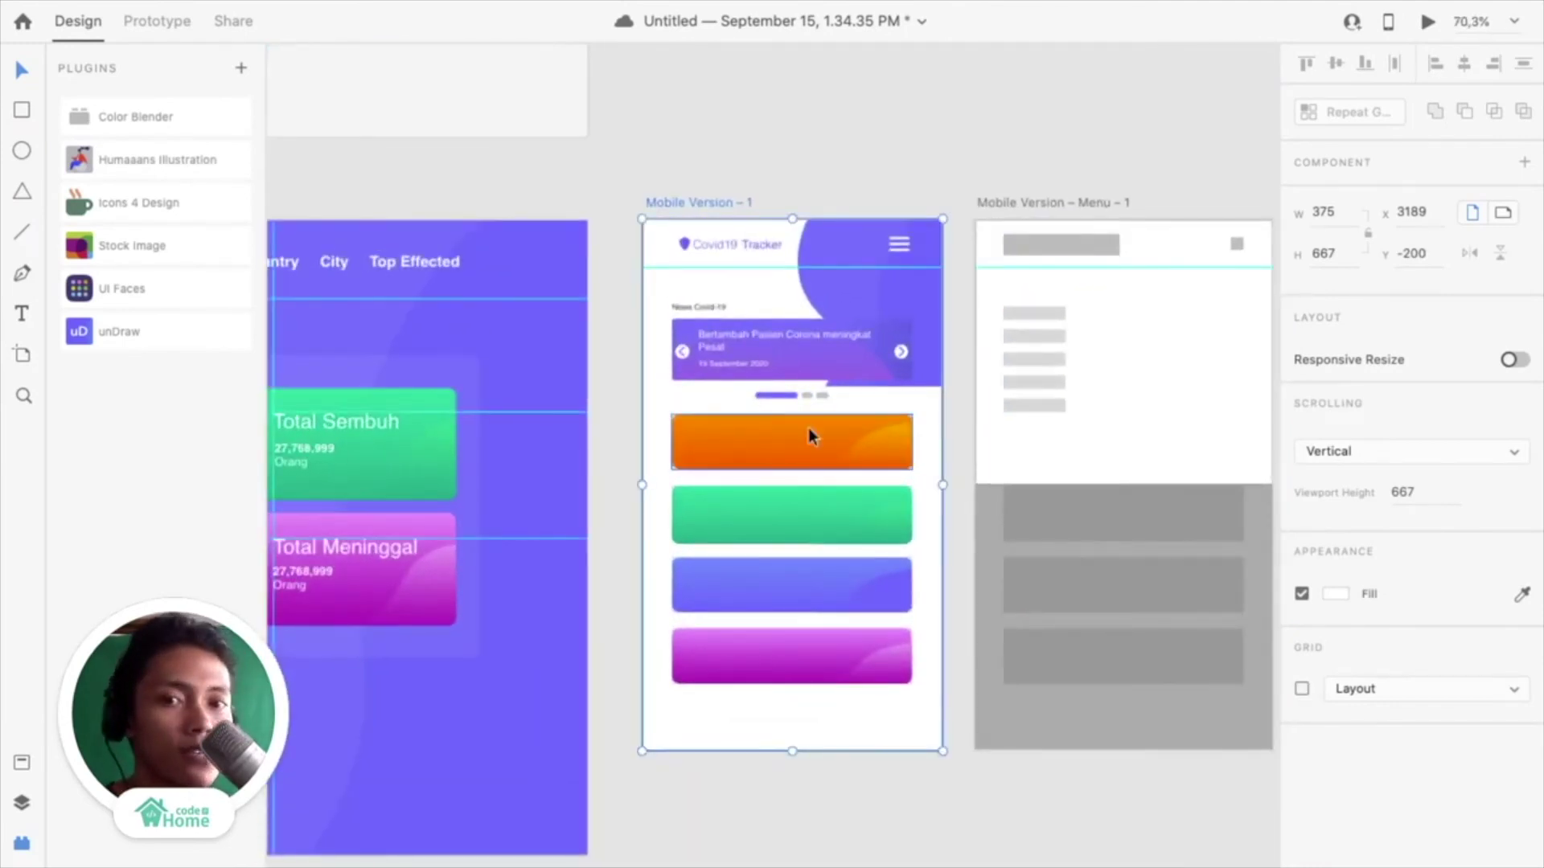
Copy the white rounded bar from the Icon artboard and paste it into the UI design area with the statistic cards
scroll(764, 162, "up", 10)
scroll(763, 162, "left", 15)
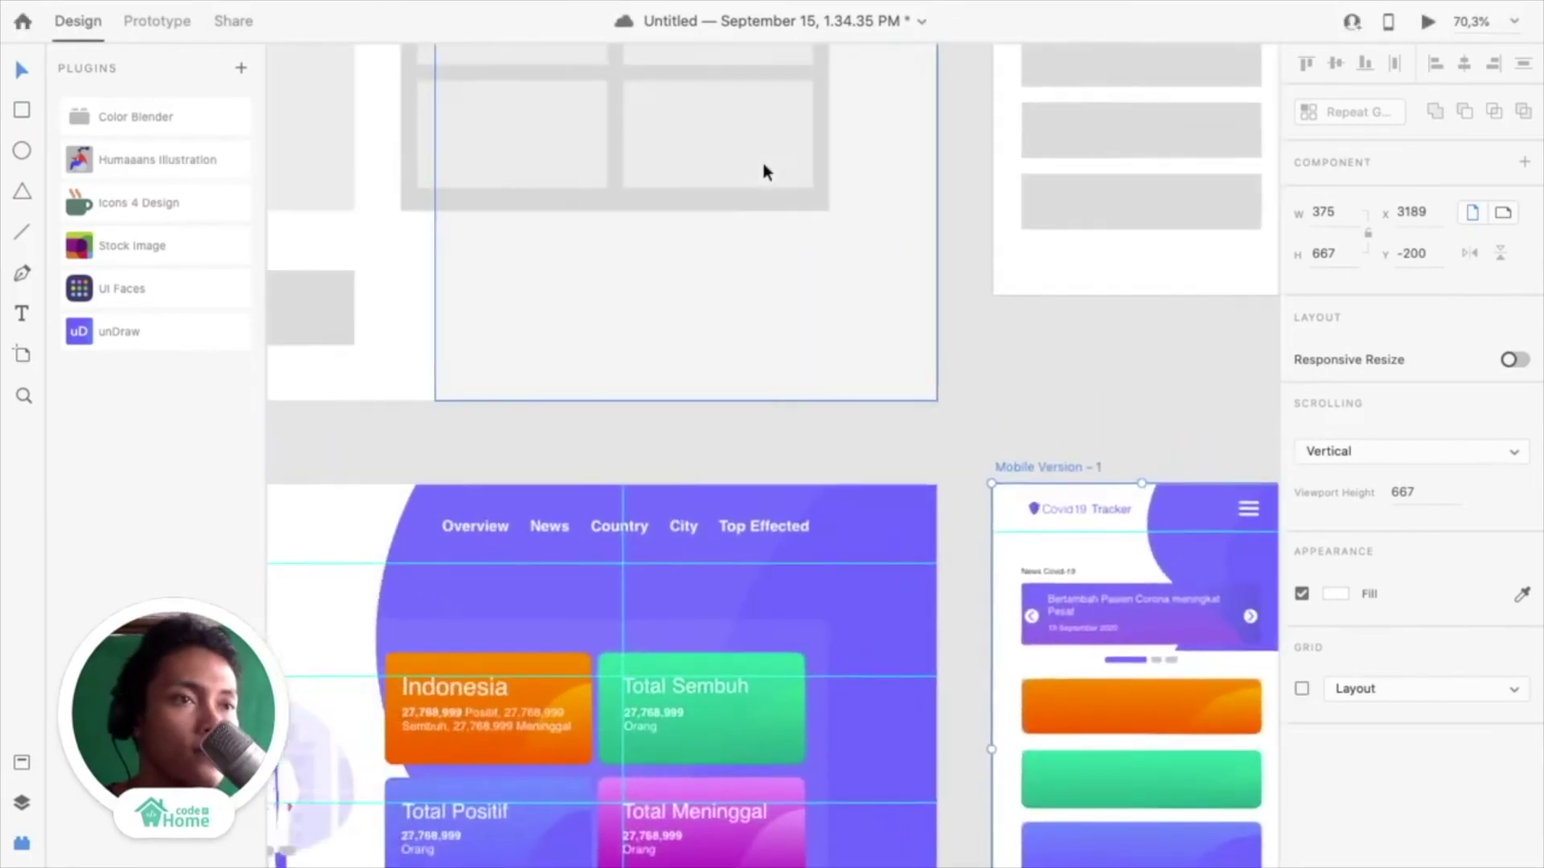
scroll(764, 162, "left", 15)
scroll(764, 163, "up", 4)
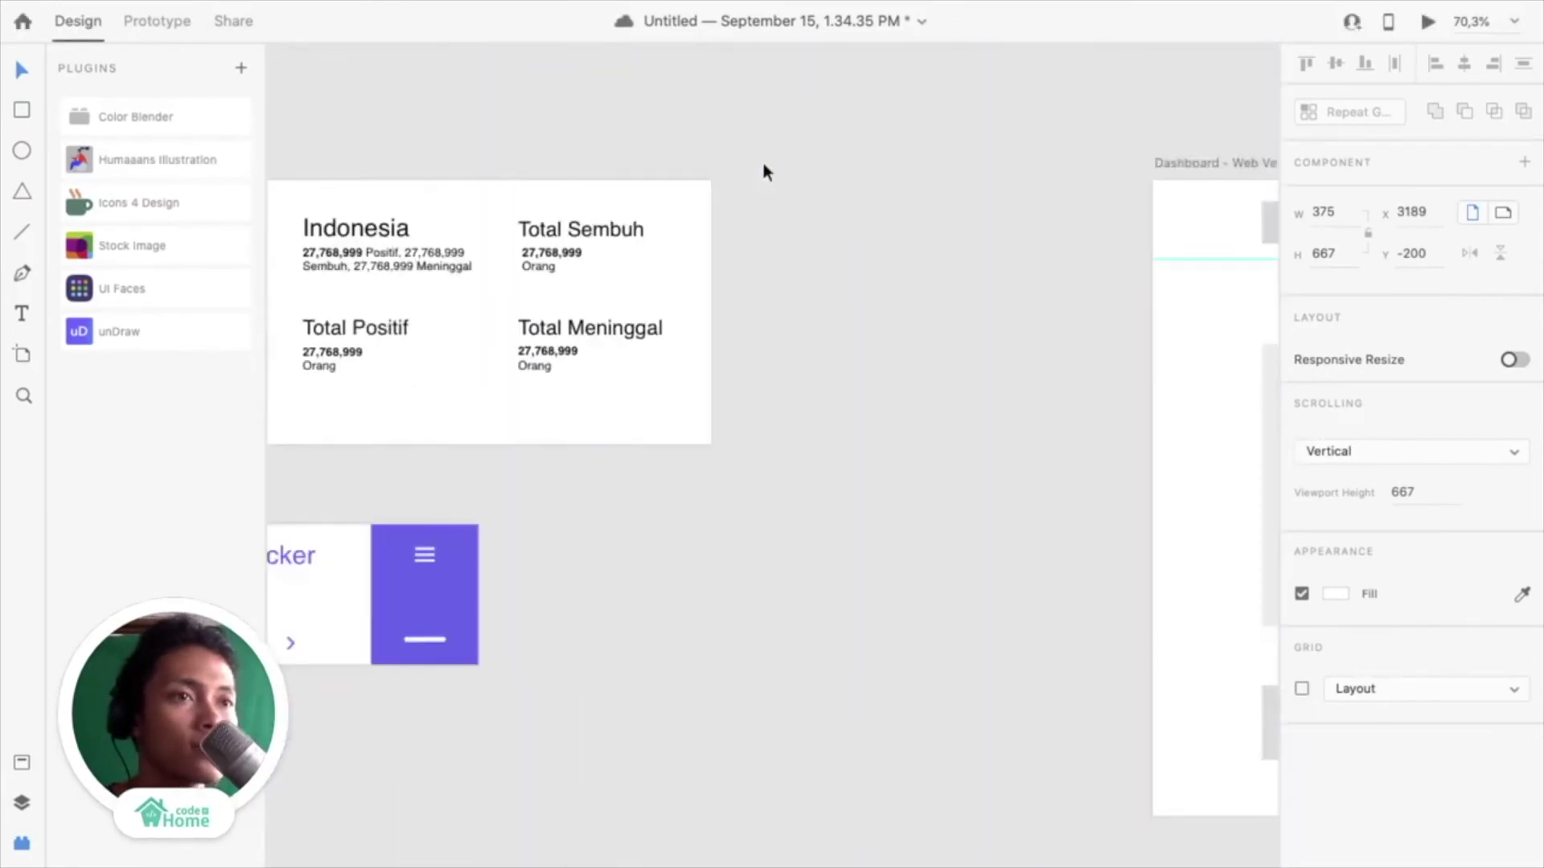
scroll(472, 426, "left", 10)
scroll(473, 426, "down", 5)
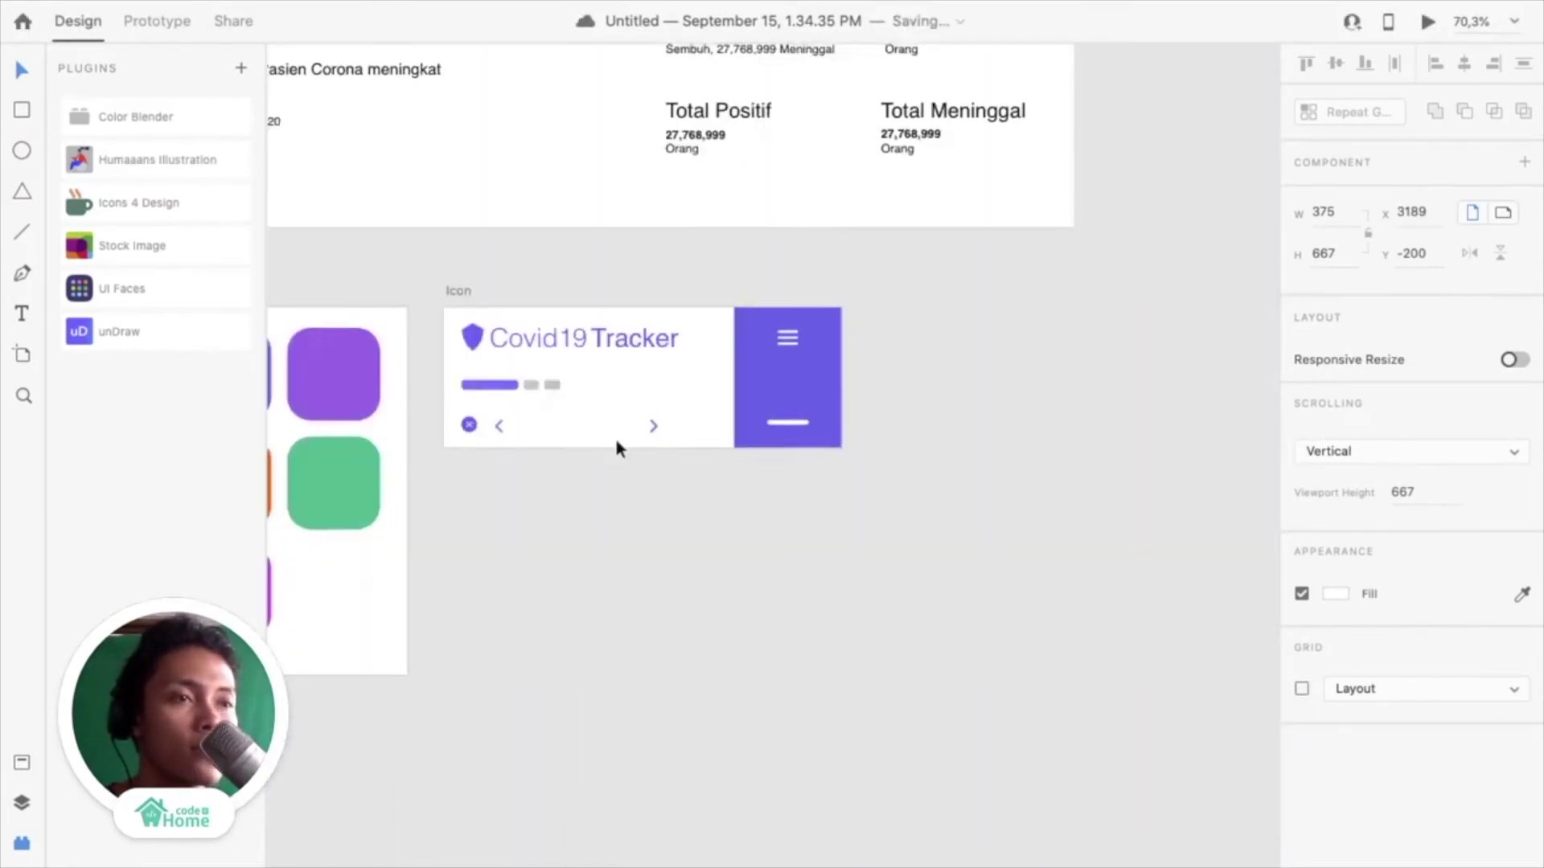
left_click(788, 421)
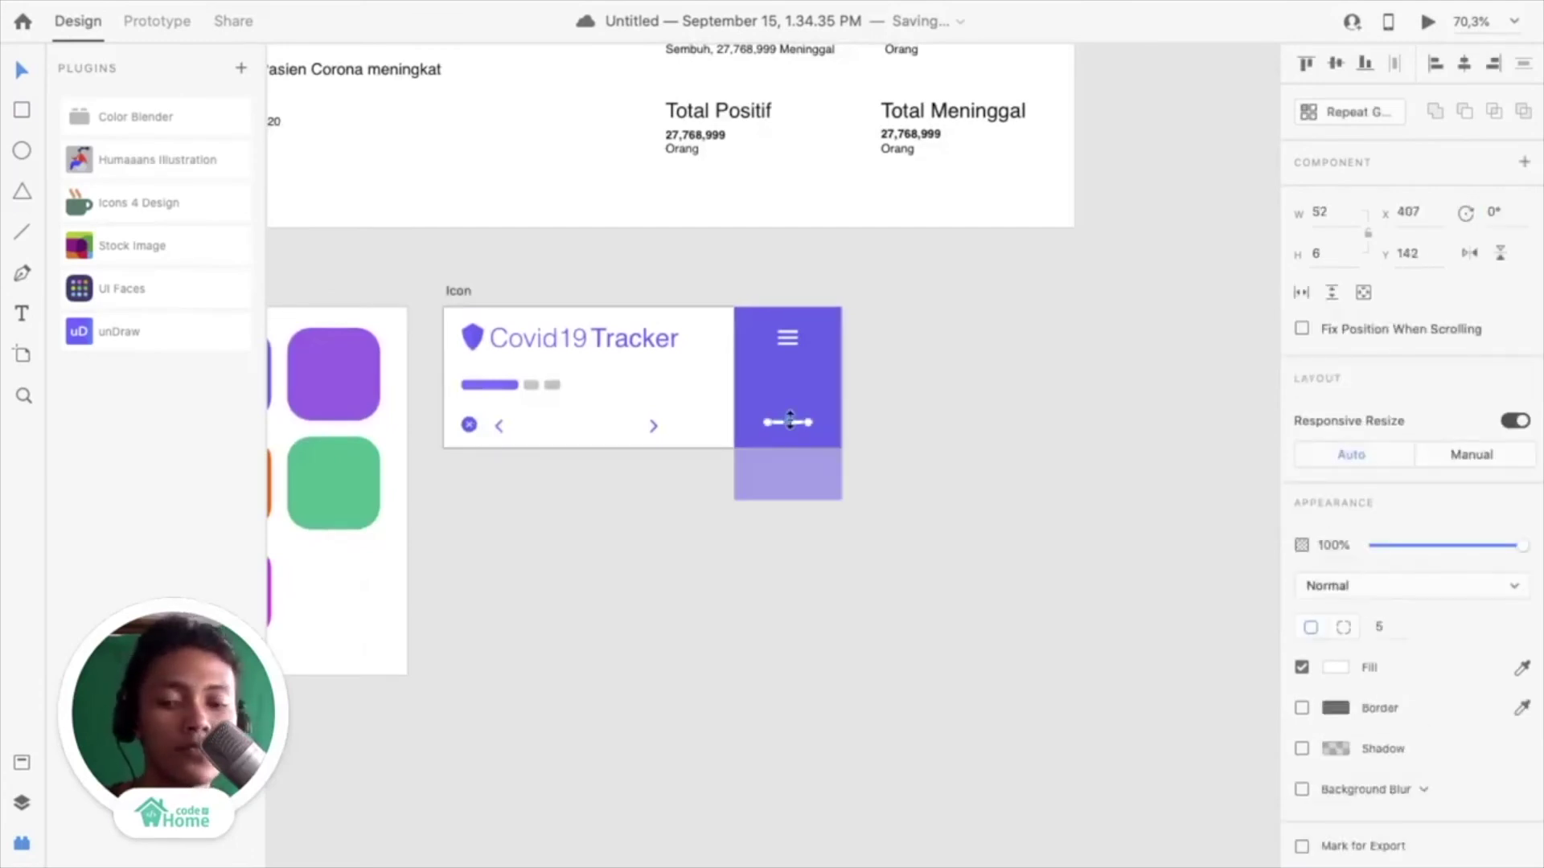
scroll(789, 418, "down", 10)
scroll(790, 428, "right", 10)
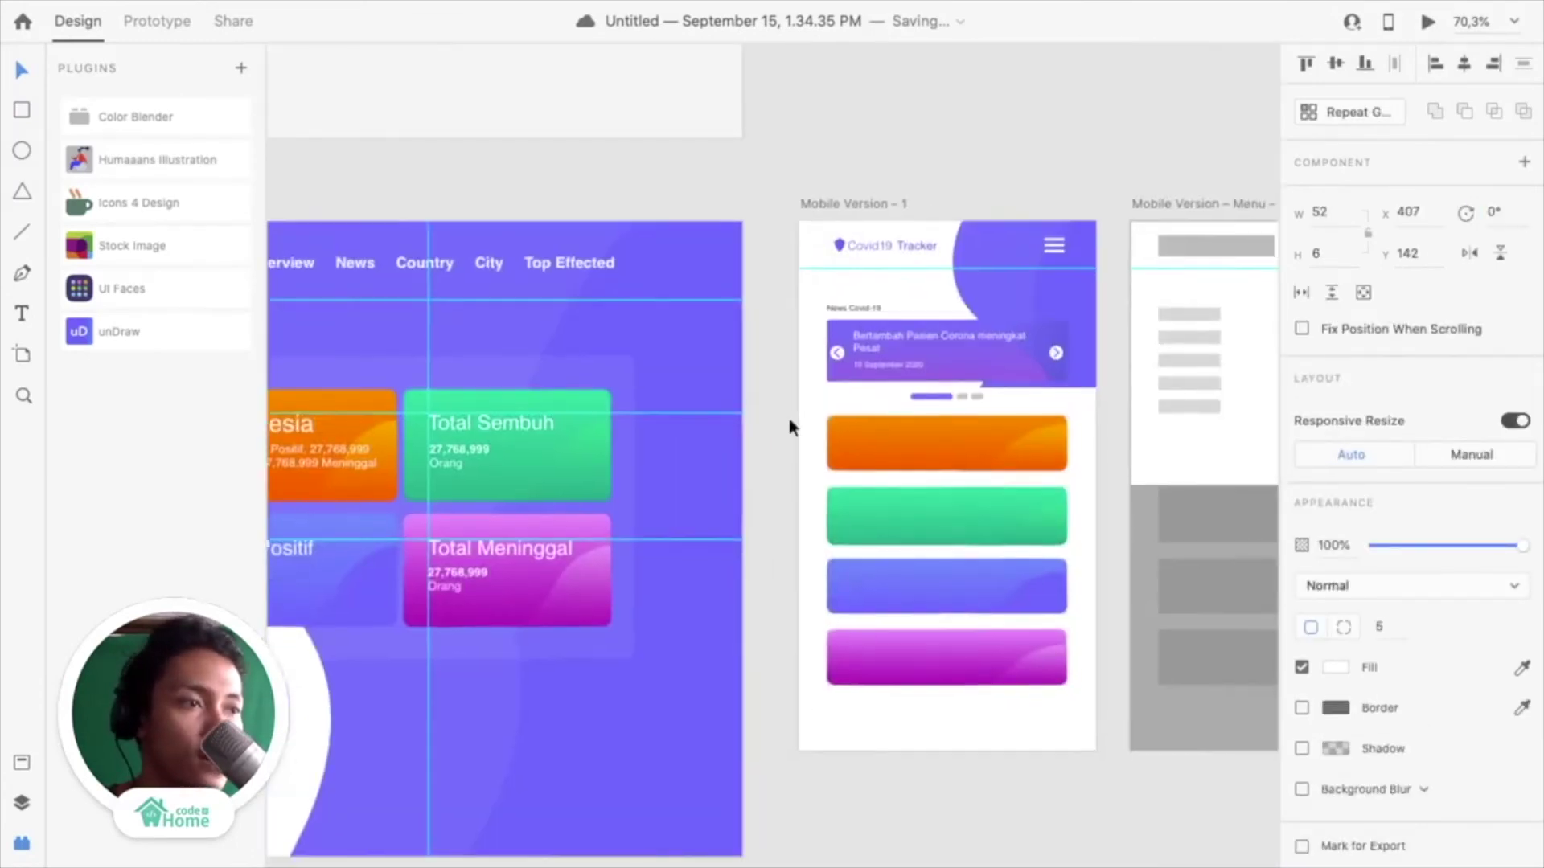
left_click(824, 368)
key("super+v")
Place copies of the white bar in the upper-right corner of every statistic card on the desktop and mobile designs
scroll(860, 368, "up", 5)
left_click_drag(650, 459, 833, 482)
left_click(825, 335, "shift")
scroll(826, 335, "down", 2)
left_click_drag(827, 242, 566, 288)
scroll(903, 422, "down", 2)
Narrow the curved overlay on the desktop Indonesia card so it ends at the card's right edge
left_click(566, 289)
scroll(574, 323, "up", 5)
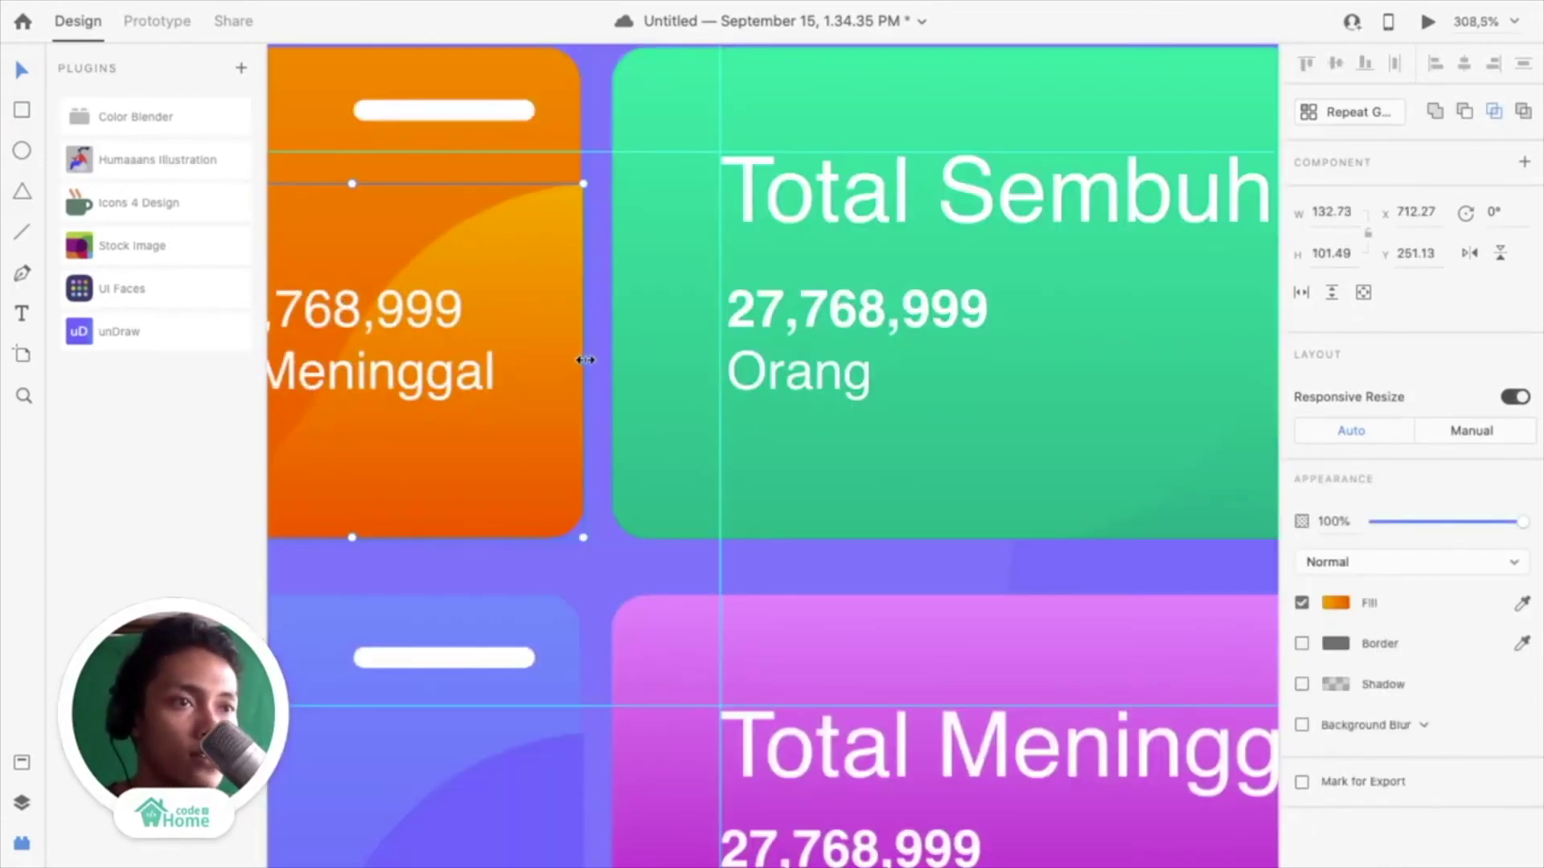
scroll(584, 359, "down", 5)
left_click(567, 523)
left_click_drag(586, 534, 582, 534)
scroll(582, 534, "down", 10)
left_click(916, 338)
Delete the grey placeholders behind the orange, green, blue and purple cards on Mobile Version – 1
scroll(871, 243, "up", 3)
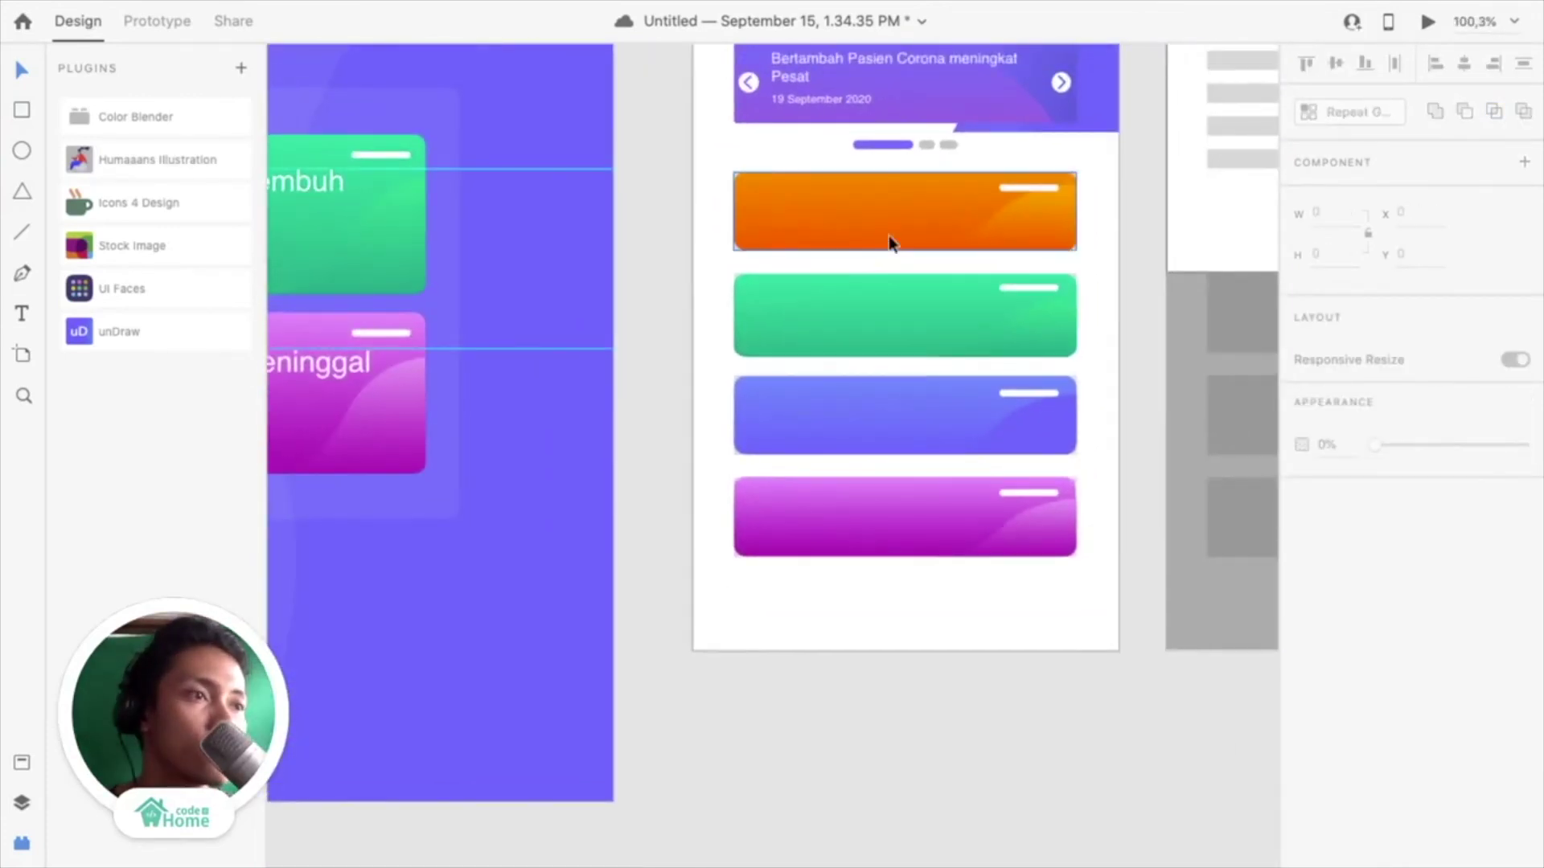
scroll(903, 231, "up", 3)
scroll(680, 294, "up", 3)
scroll(677, 287, "up", 1)
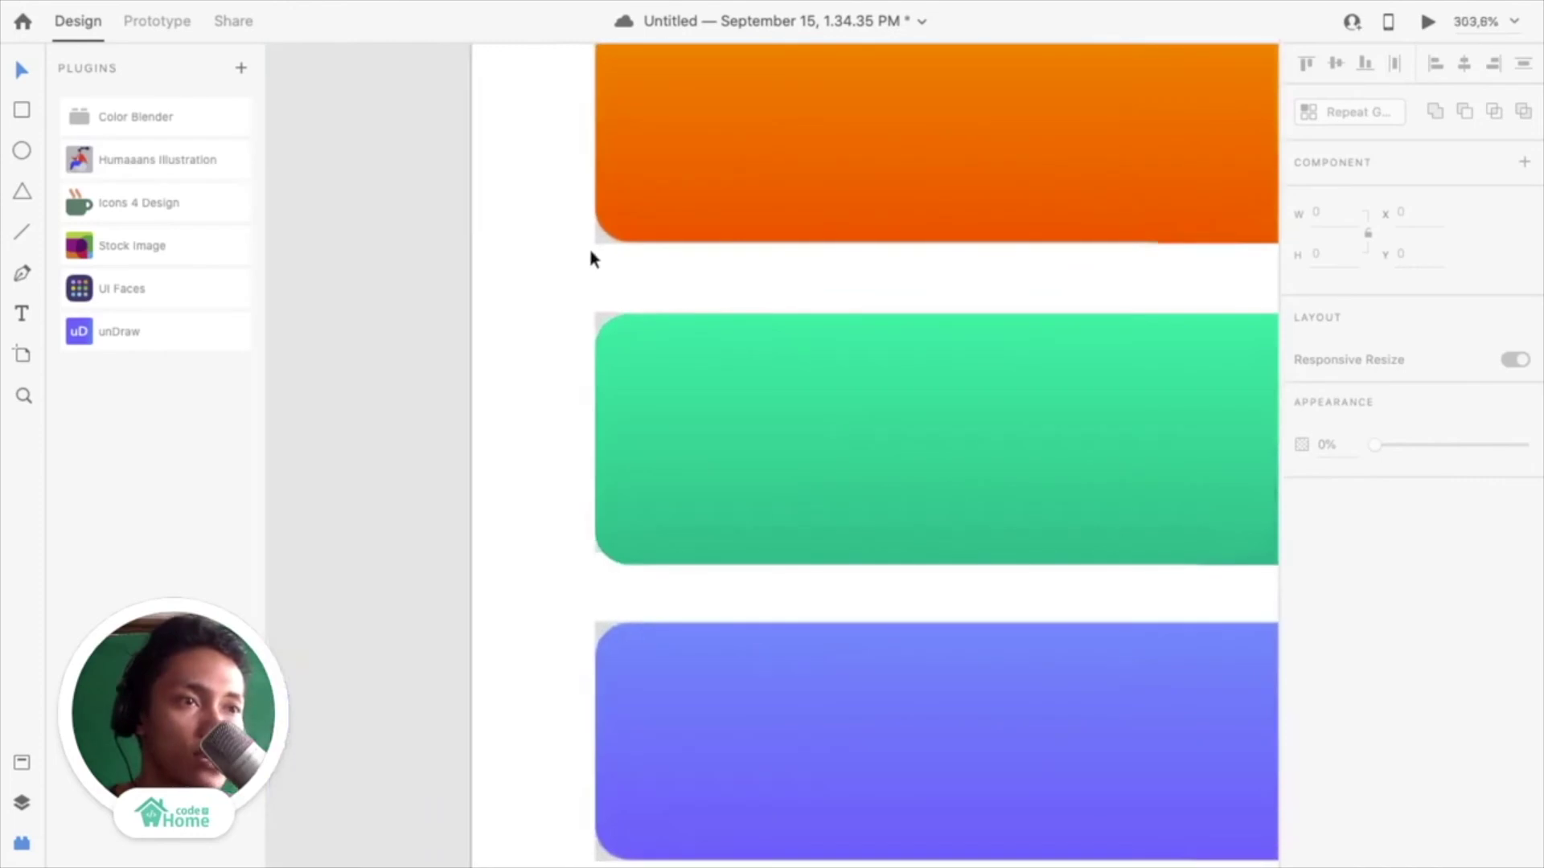
left_click(600, 241)
key("Delete")
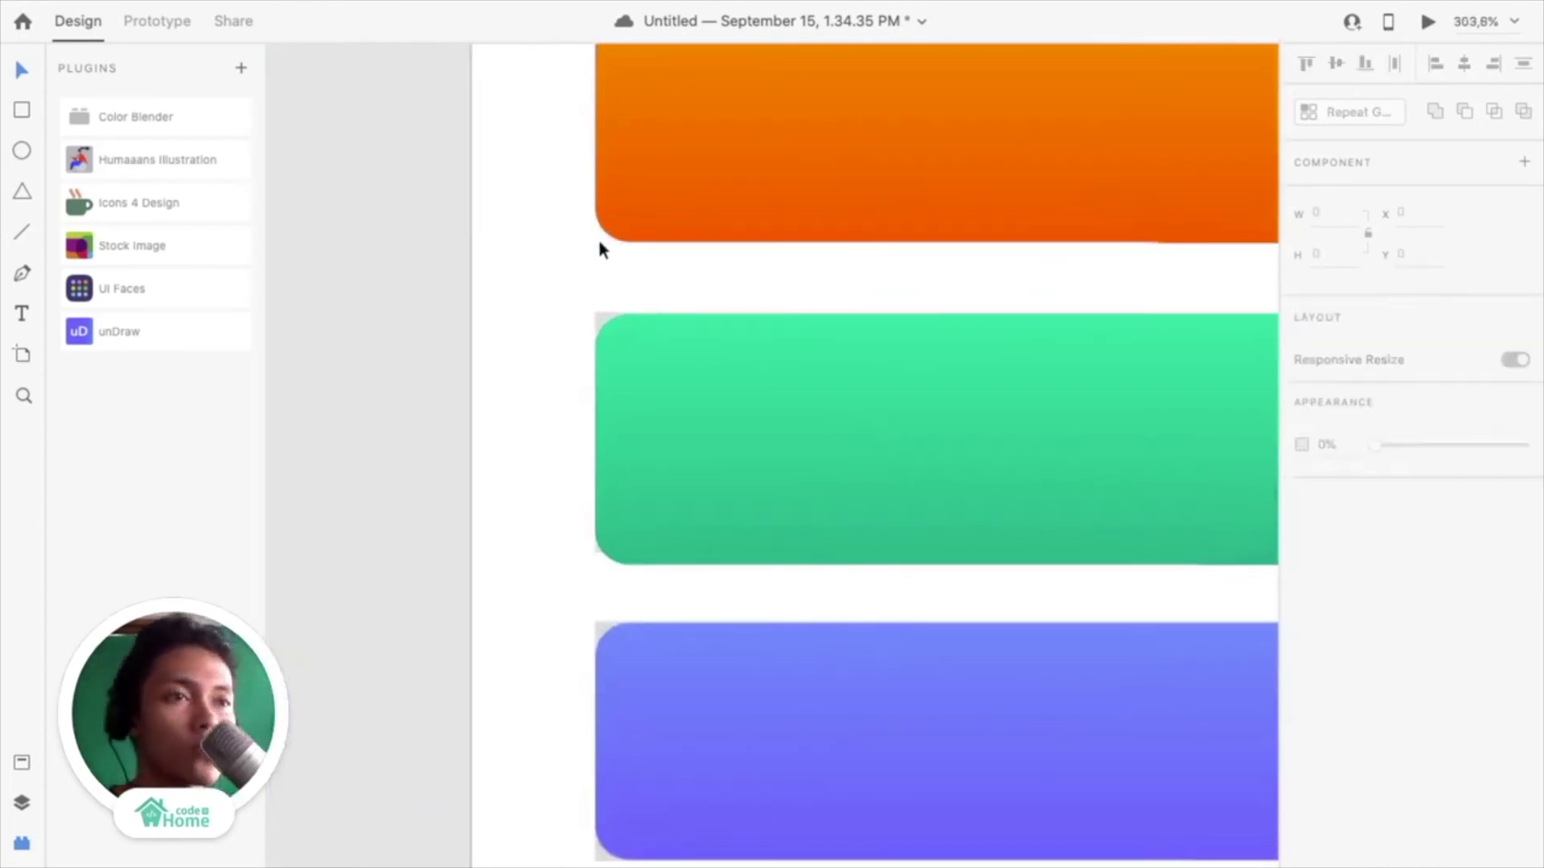
left_click(597, 319)
key("Delete")
scroll(595, 318, "down", 4)
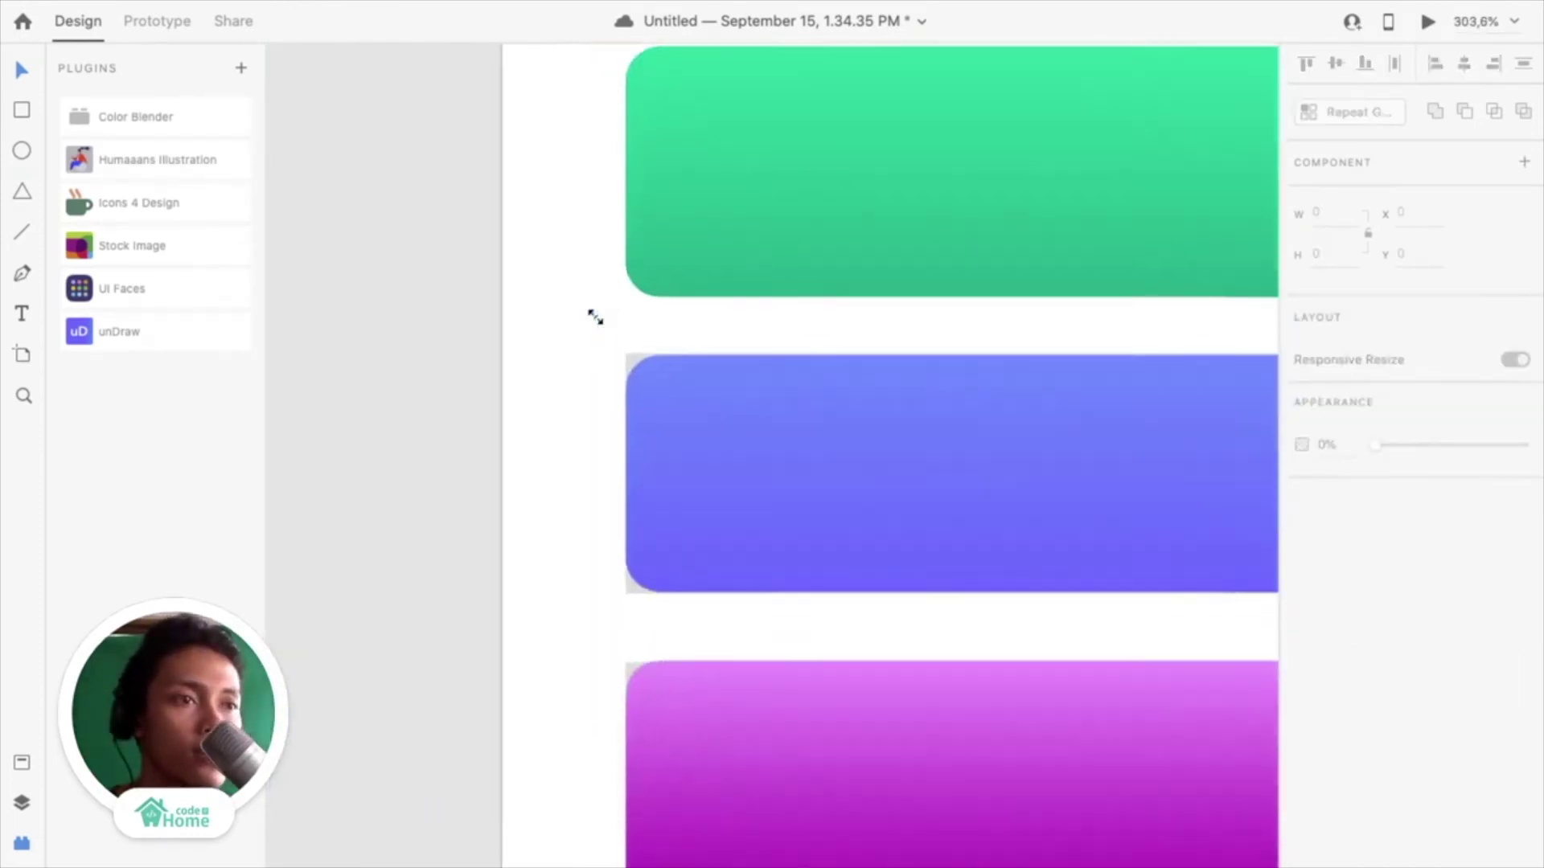
left_click(636, 303)
left_click(595, 628)
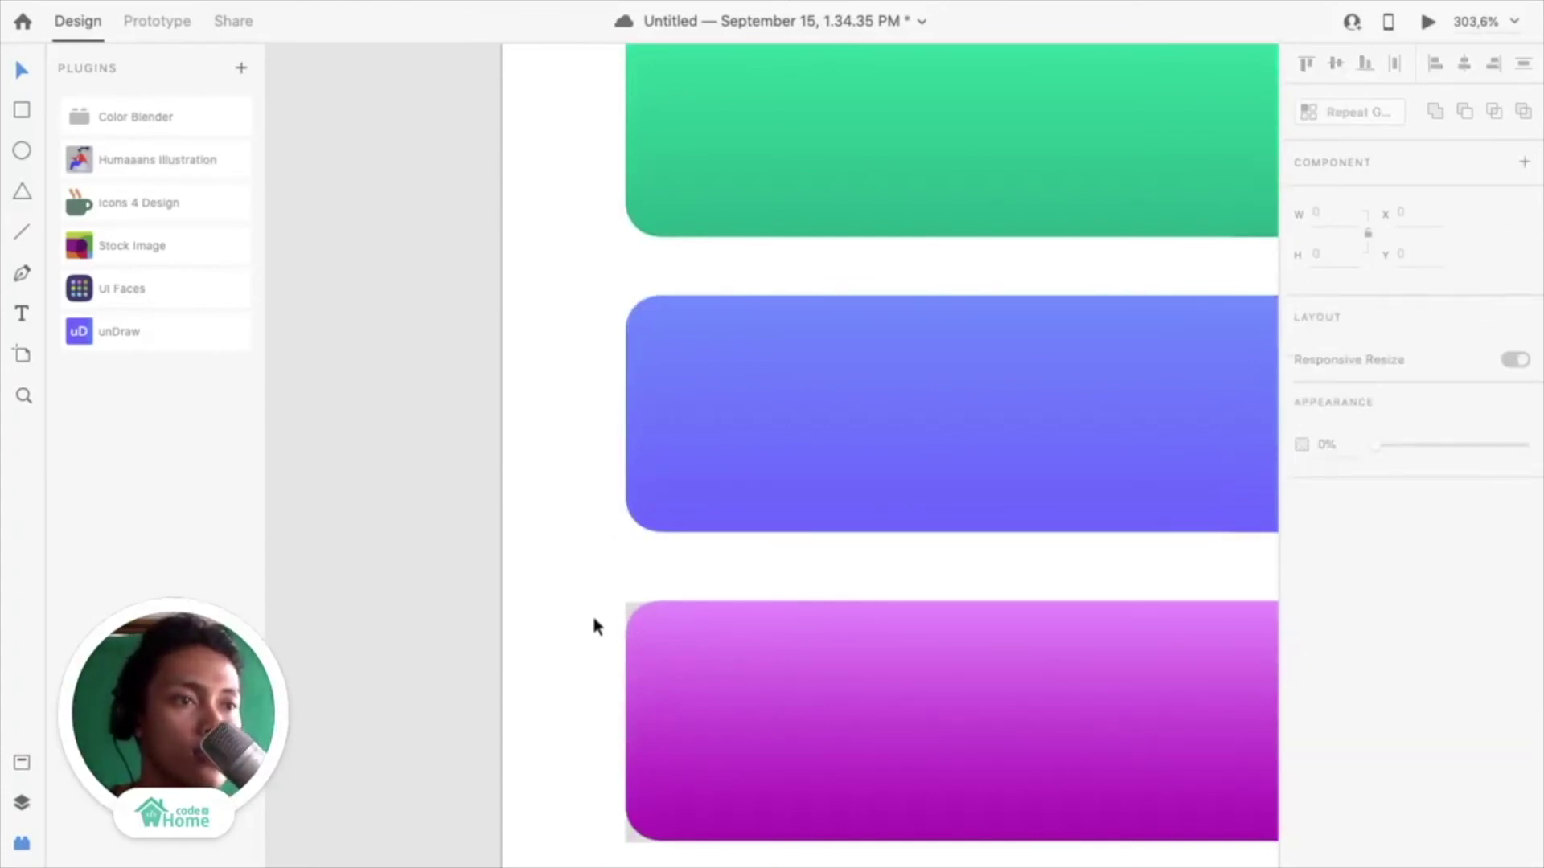
left_click(630, 604)
key("Delete")
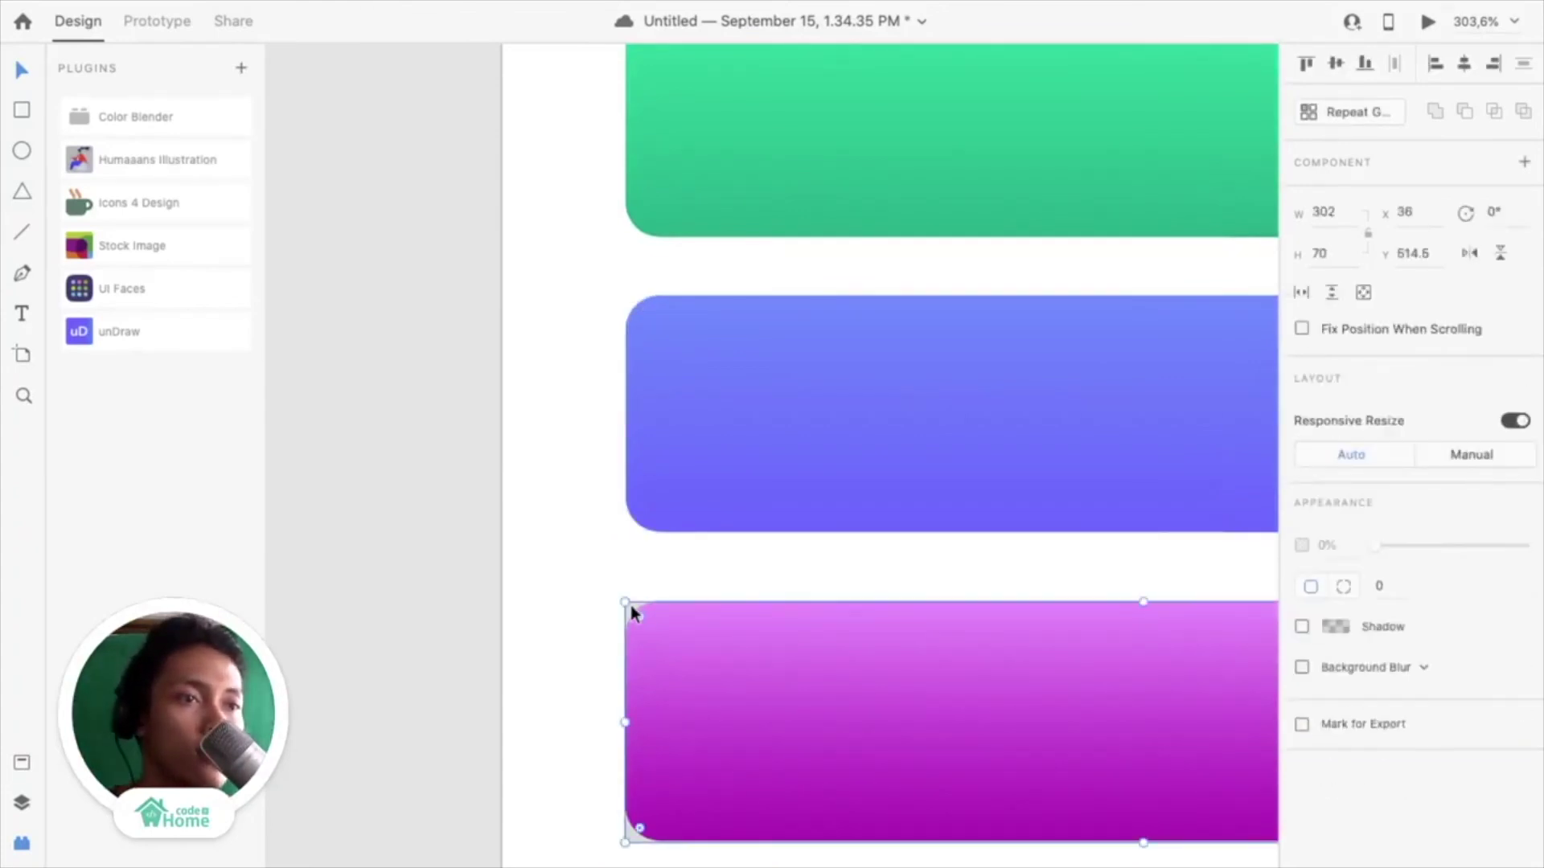
scroll(673, 466, "down", 10)
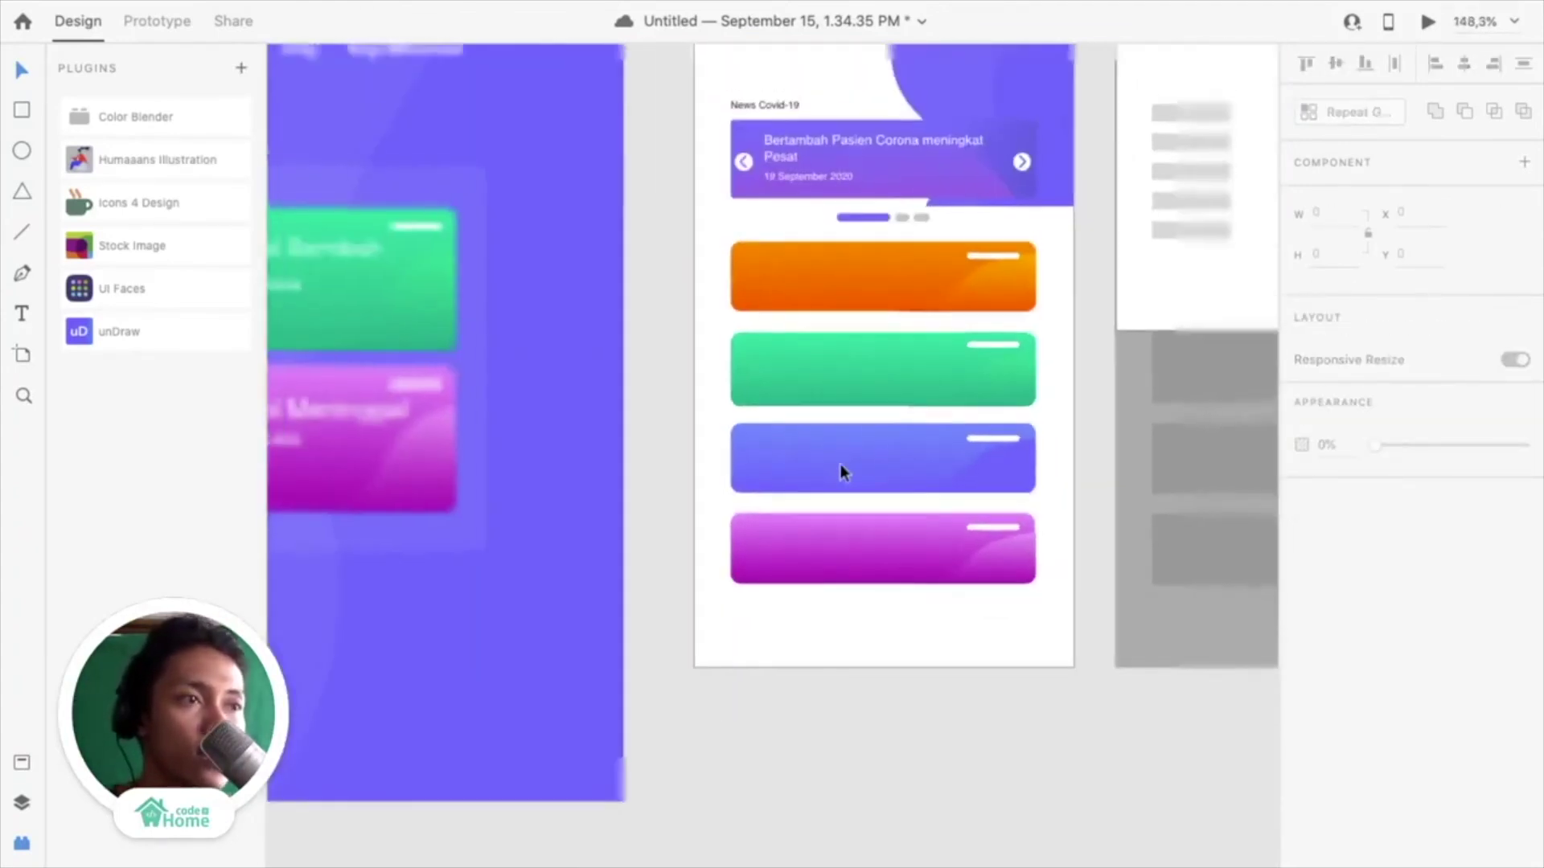
Copy the text of all four desktop statistic cards below the Mobile Version – 1 artboard and scale it to about two-thirds
scroll(841, 464, "left", 5)
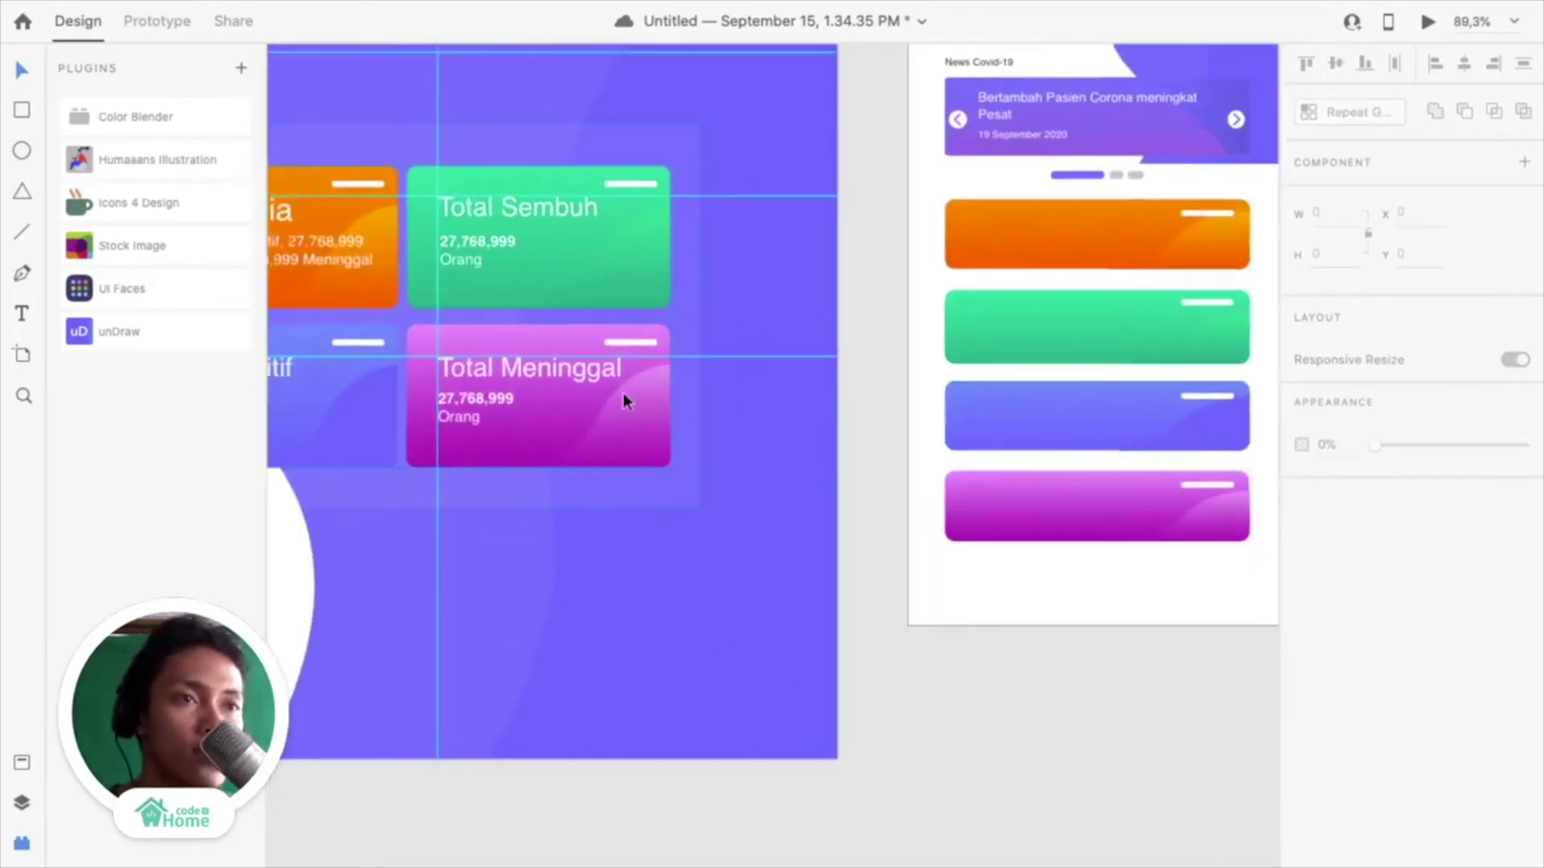
scroll(531, 338, "left", 4)
left_click(378, 205)
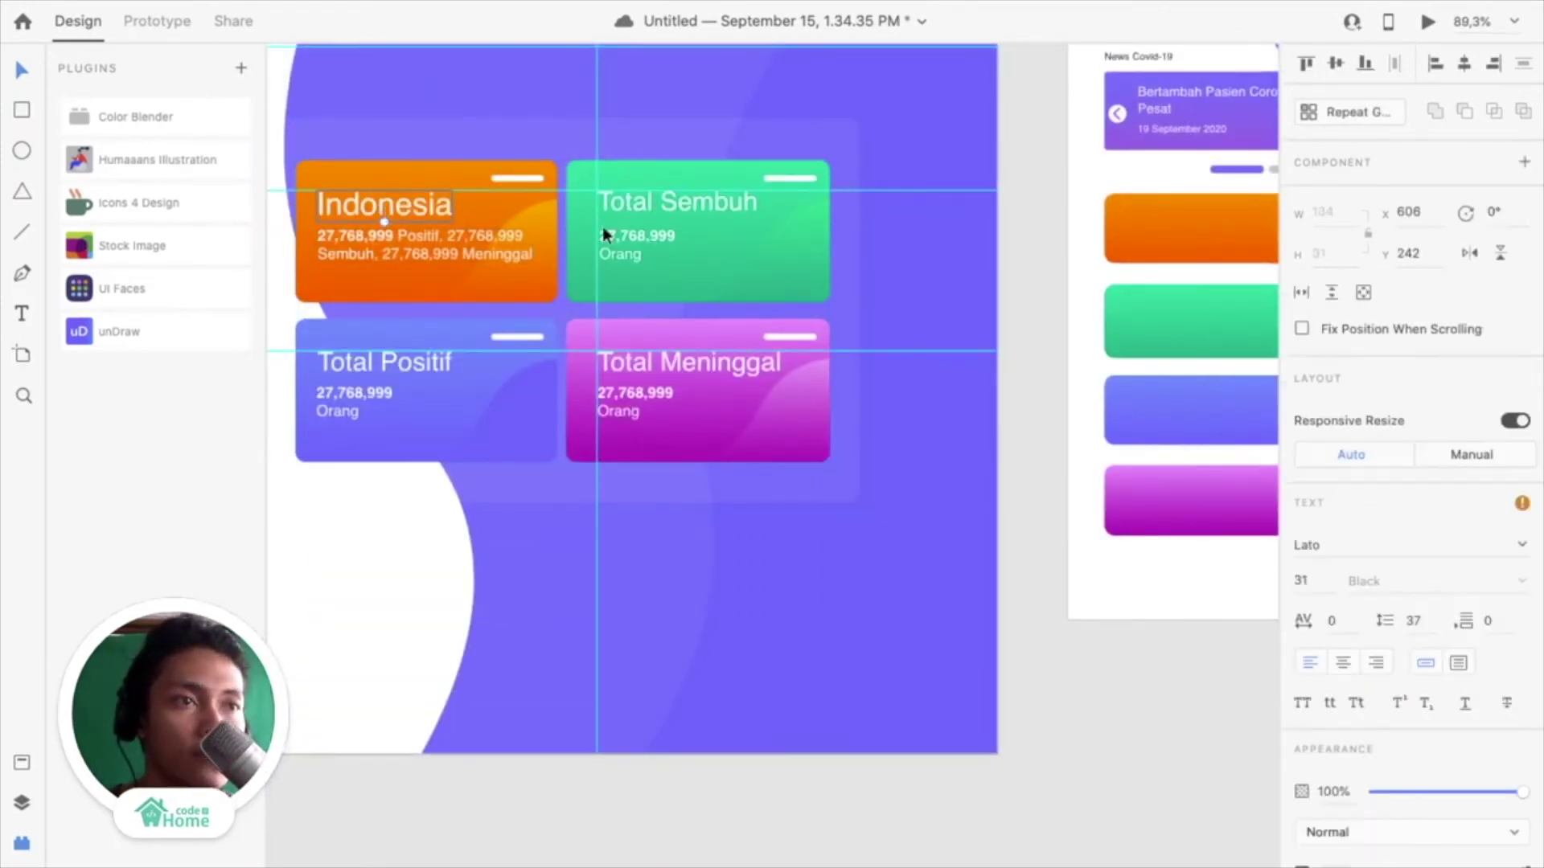
left_click(638, 209, "shift")
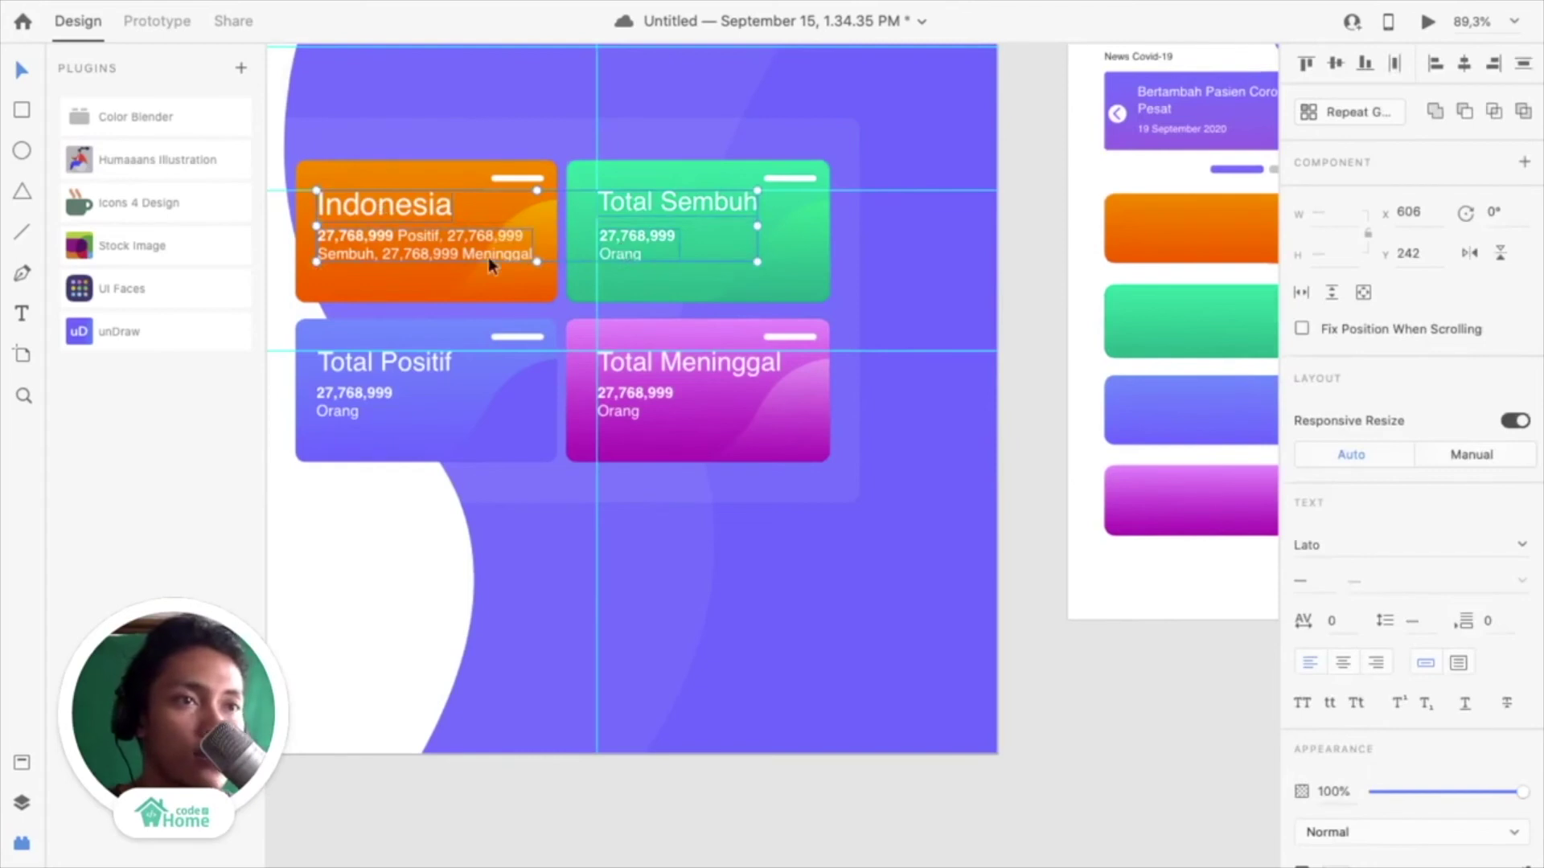
left_click_drag(466, 249, 317, 418)
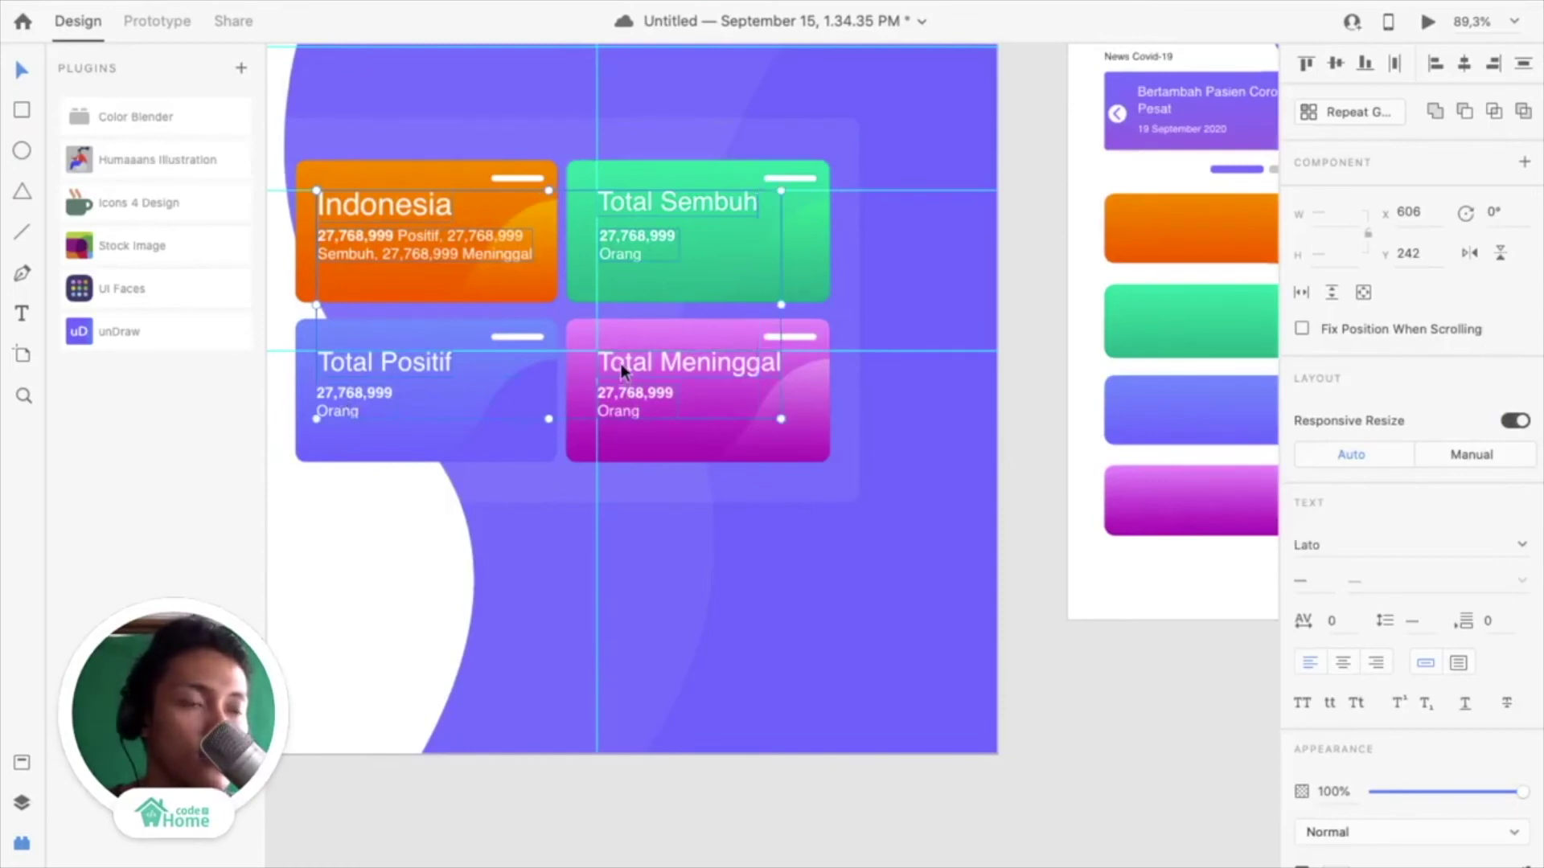
scroll(620, 363, "down", 5)
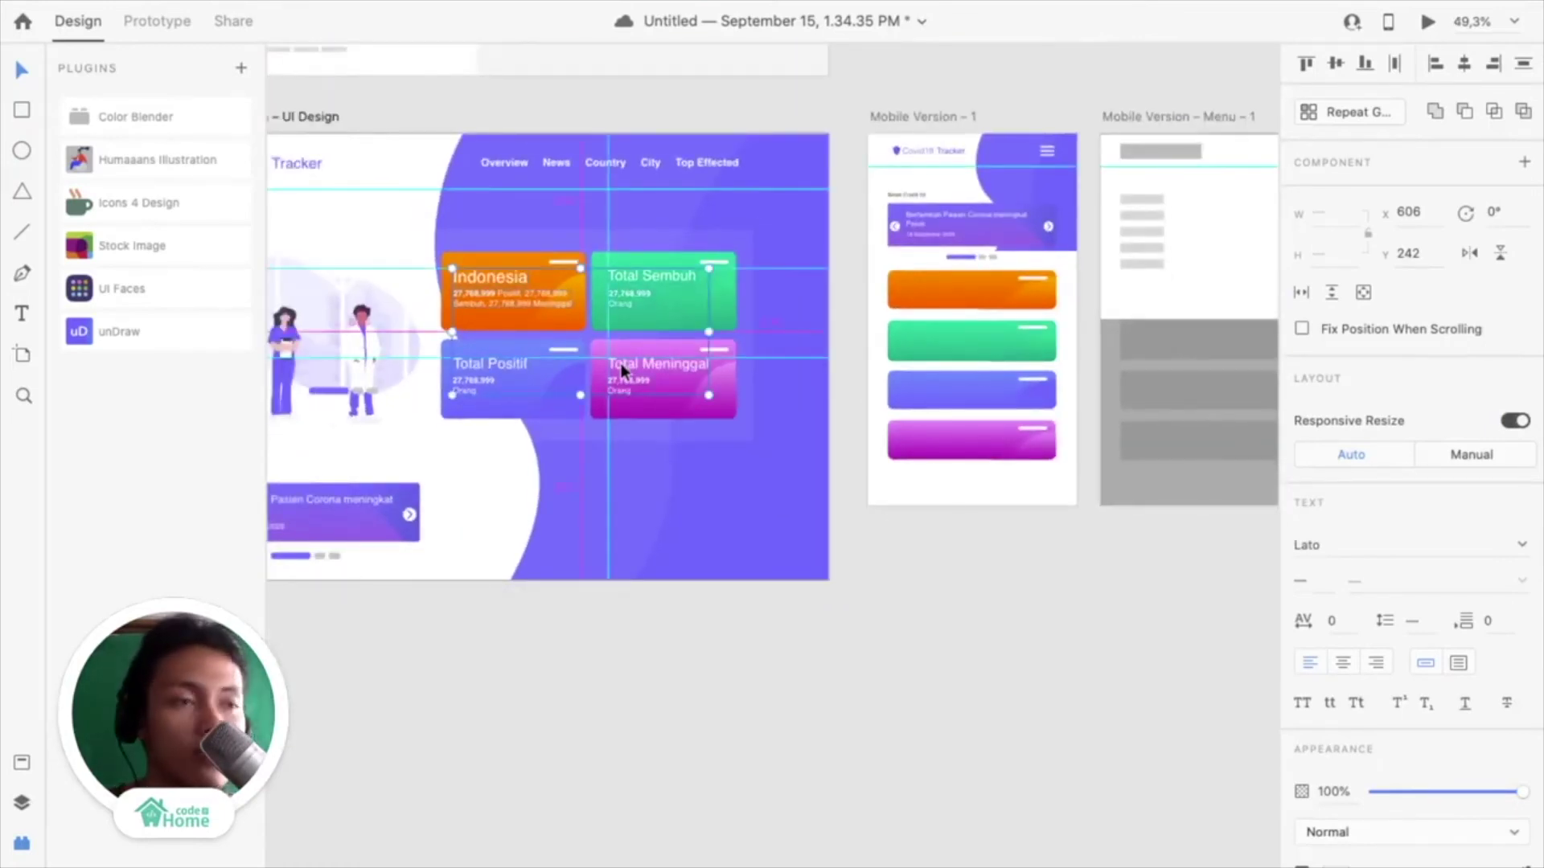
left_click_drag(620, 363, 605, 713)
scroll(604, 712, "right", 3)
left_click_drag(517, 603, 952, 520)
scroll(932, 503, "up", 3)
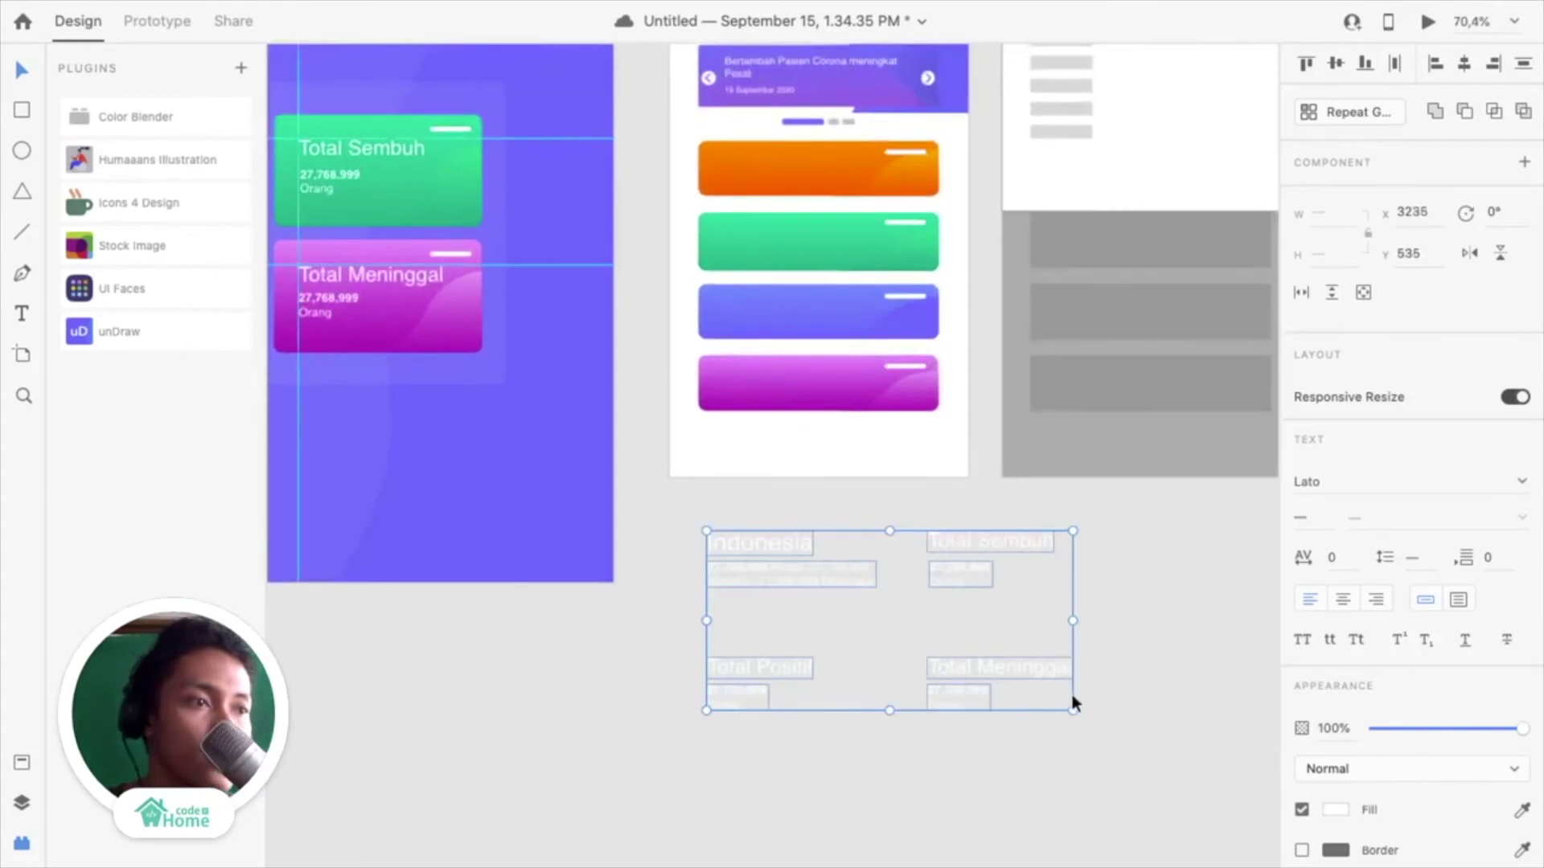
left_click_drag(1073, 702, 950, 662)
left_click(778, 490)
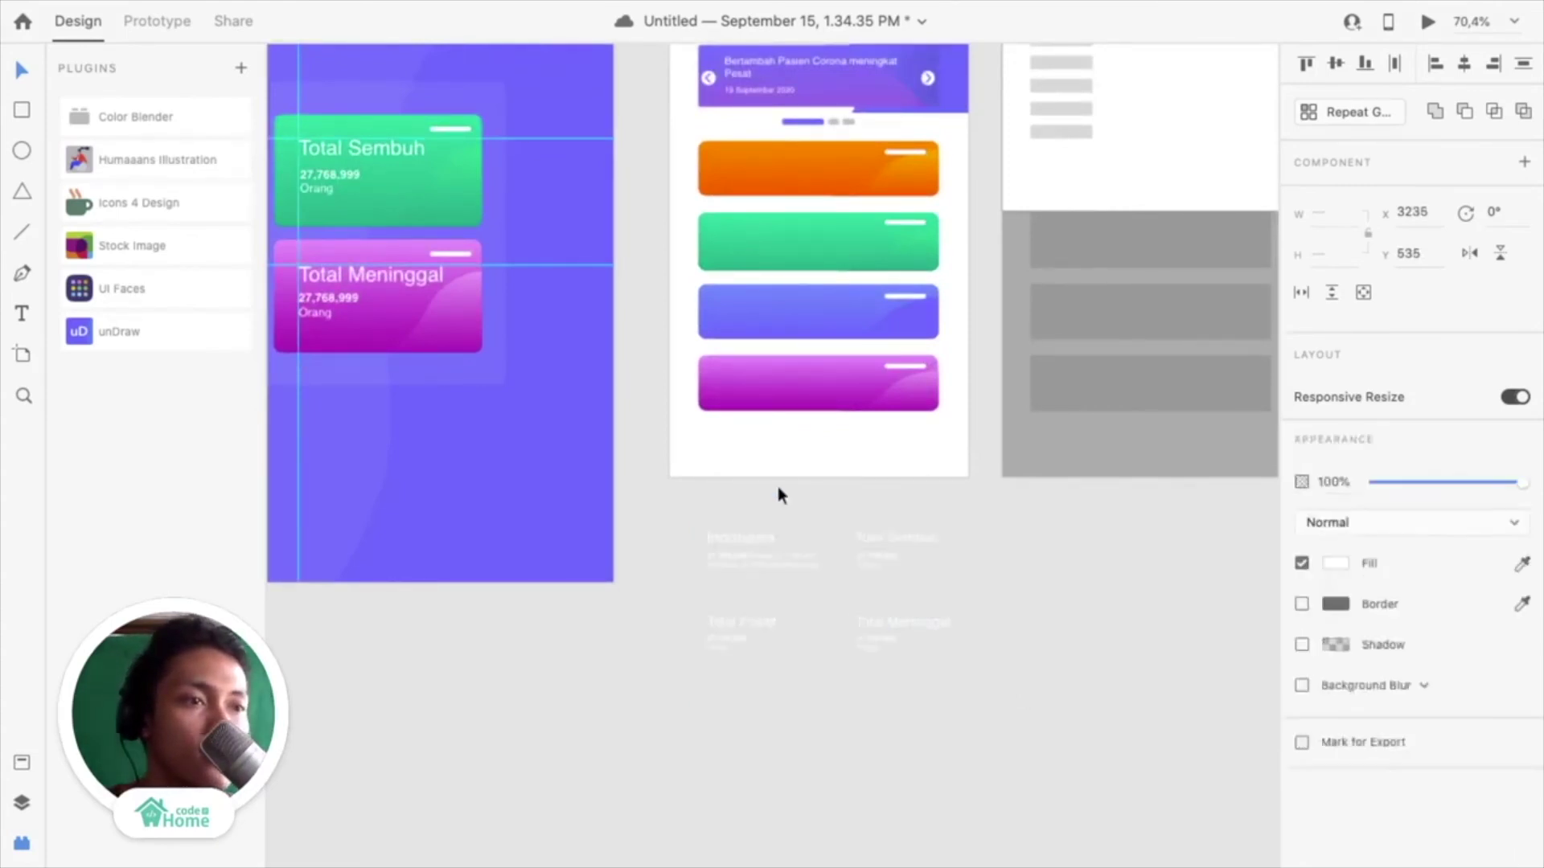
Move the Indonesia, Total Sembuh, Total Positif and Total Meninggal texts onto the orange, green, blue and purple mobile cards respectively
scroll(778, 486, "up", 2)
scroll(778, 488, "up", 2)
left_click_drag(626, 580, 737, 137)
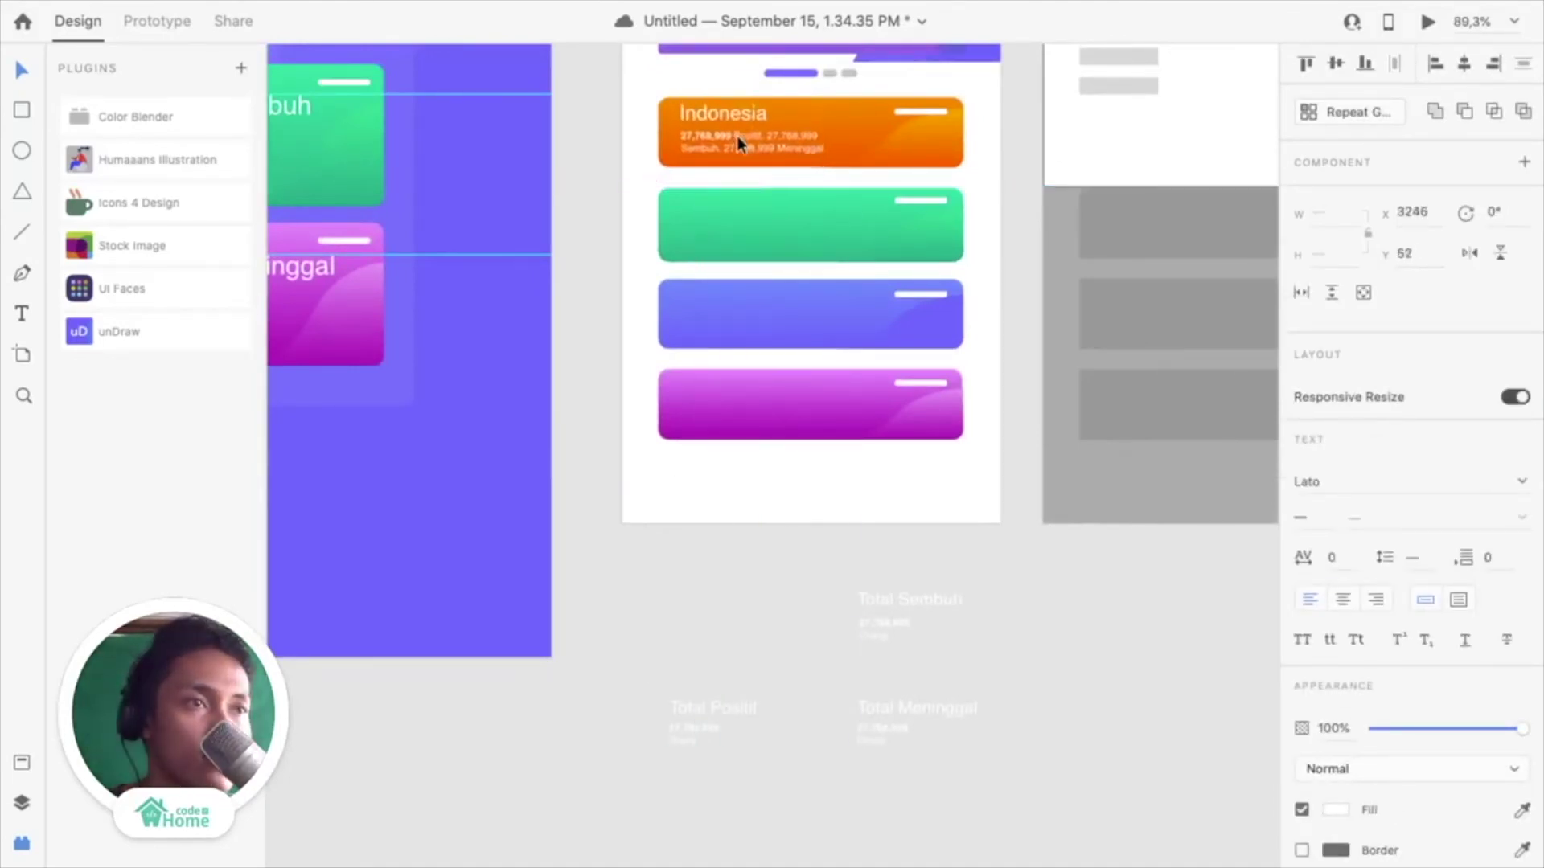
left_click_drag(871, 606, 697, 209)
left_click_drag(773, 683, 689, 300)
left_click_drag(993, 688, 844, 783)
left_click_drag(890, 729, 713, 410)
Align the mobile card texts' left edges to a temporary vertical guide at X 54, and remove the guide
scroll(712, 410, "up", 2)
left_click_drag(547, 324, 517, 331)
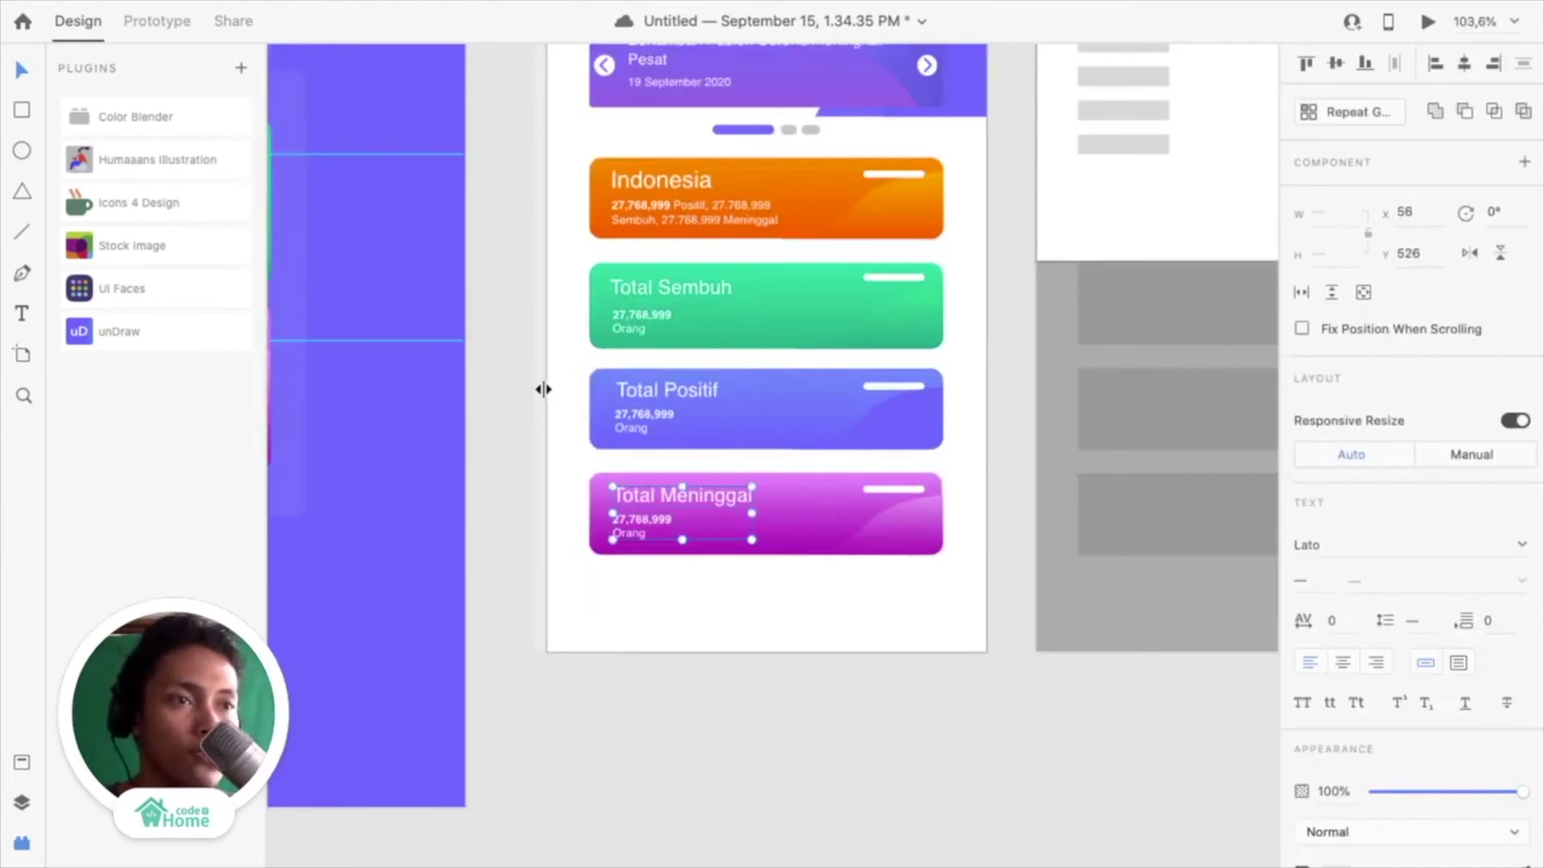
left_click_drag(543, 389, 614, 439)
scroll(605, 394, "up", 5)
left_click(656, 429)
left_click(659, 394, "shift")
left_click(643, 603)
left_click(640, 563, "shift")
scroll(640, 563, "up", 3)
left_click(644, 251)
left_click(632, 372)
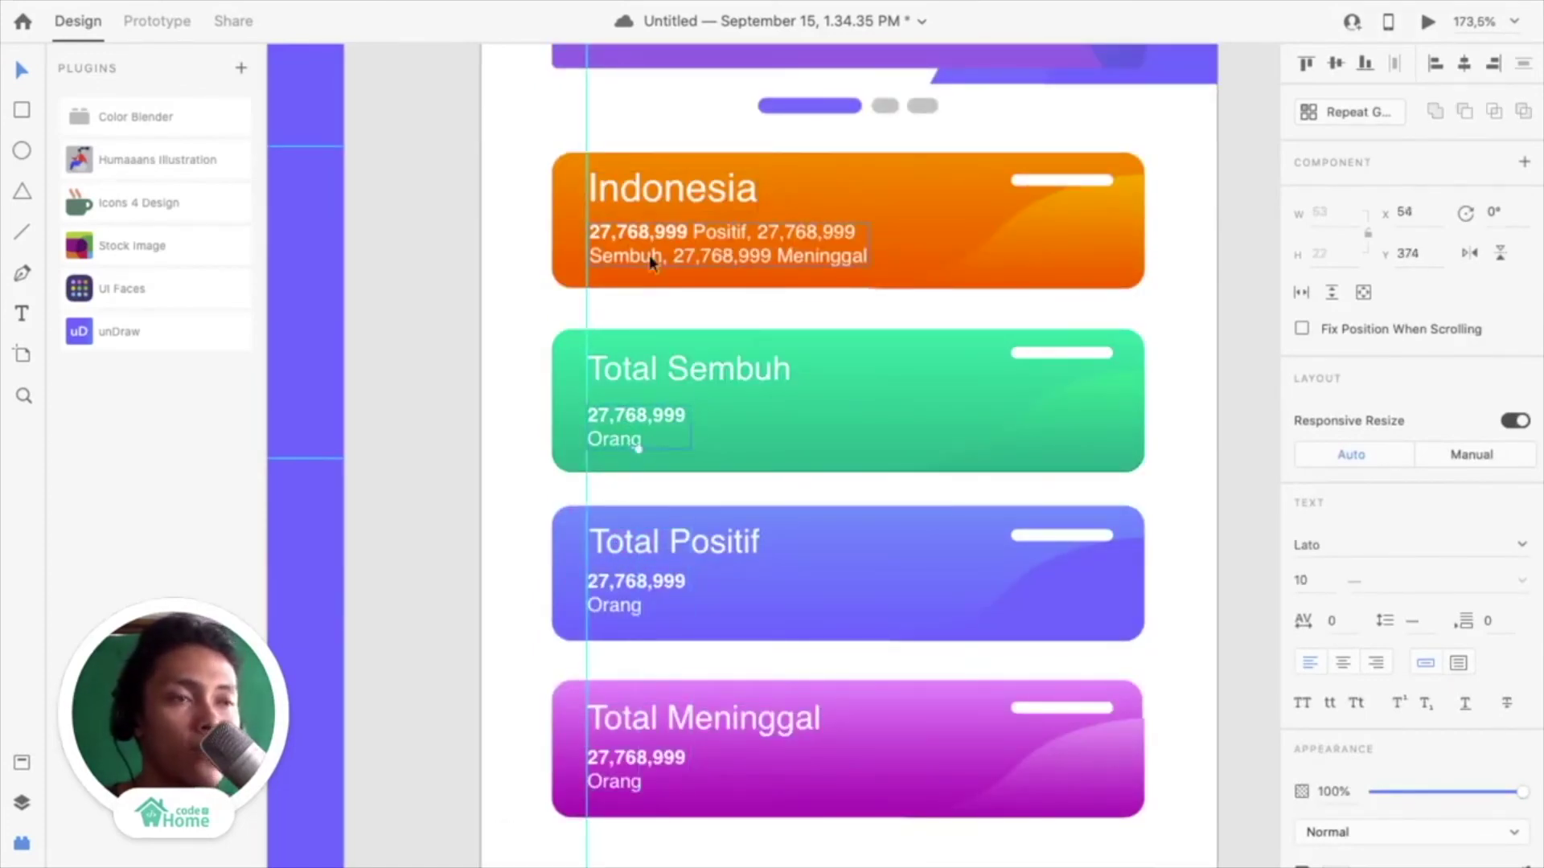
left_click(585, 299)
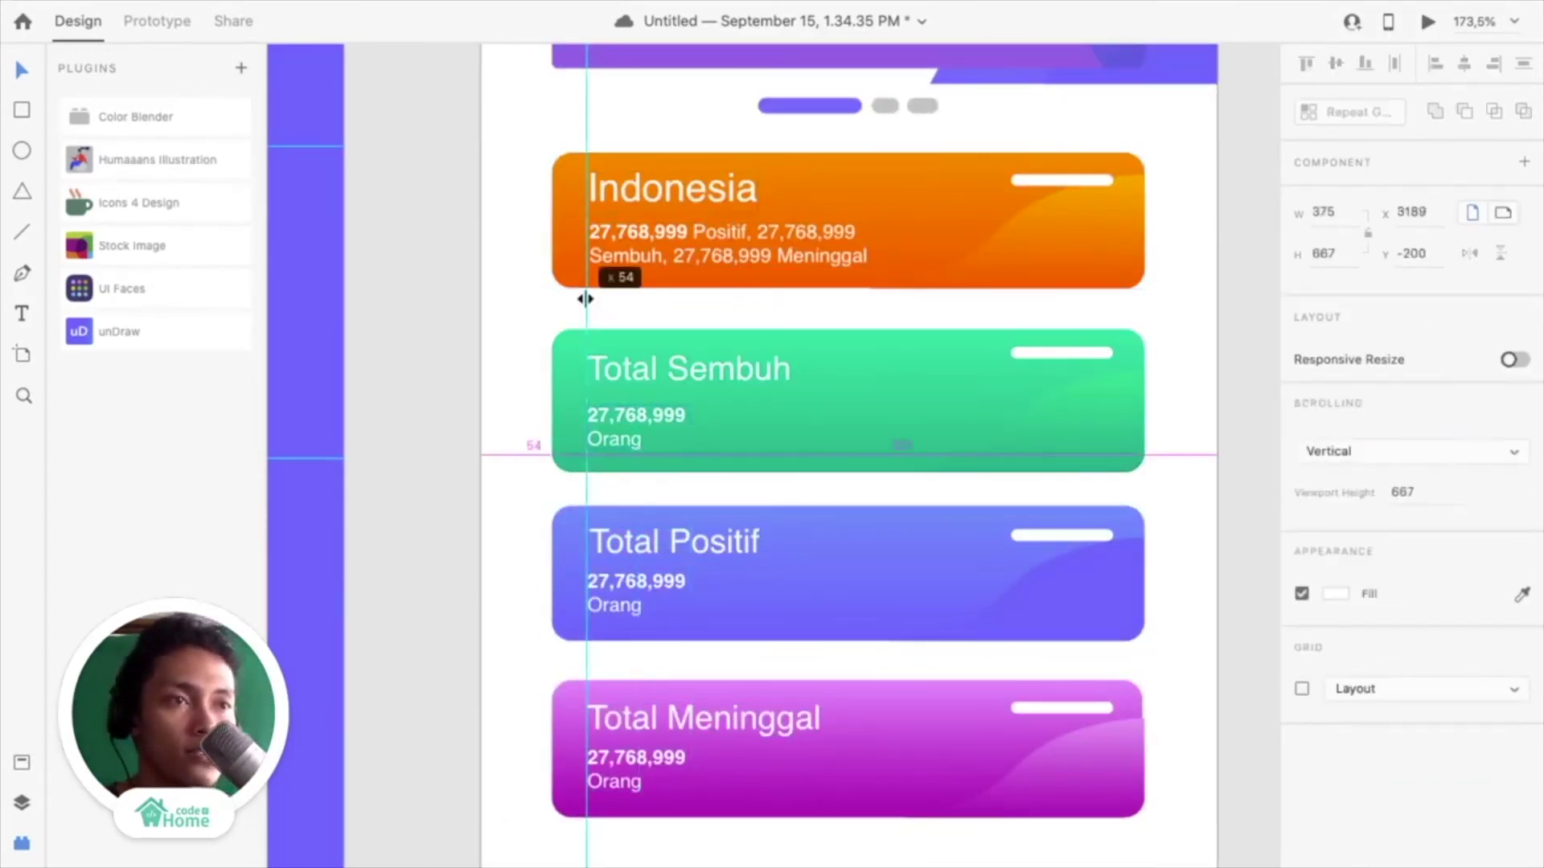
left_click_drag(586, 299, 641, 310)
Review the Mobile Version – 1 layout alongside the Mobile Version – Menu – 1 artboard
scroll(641, 310, "down", 6)
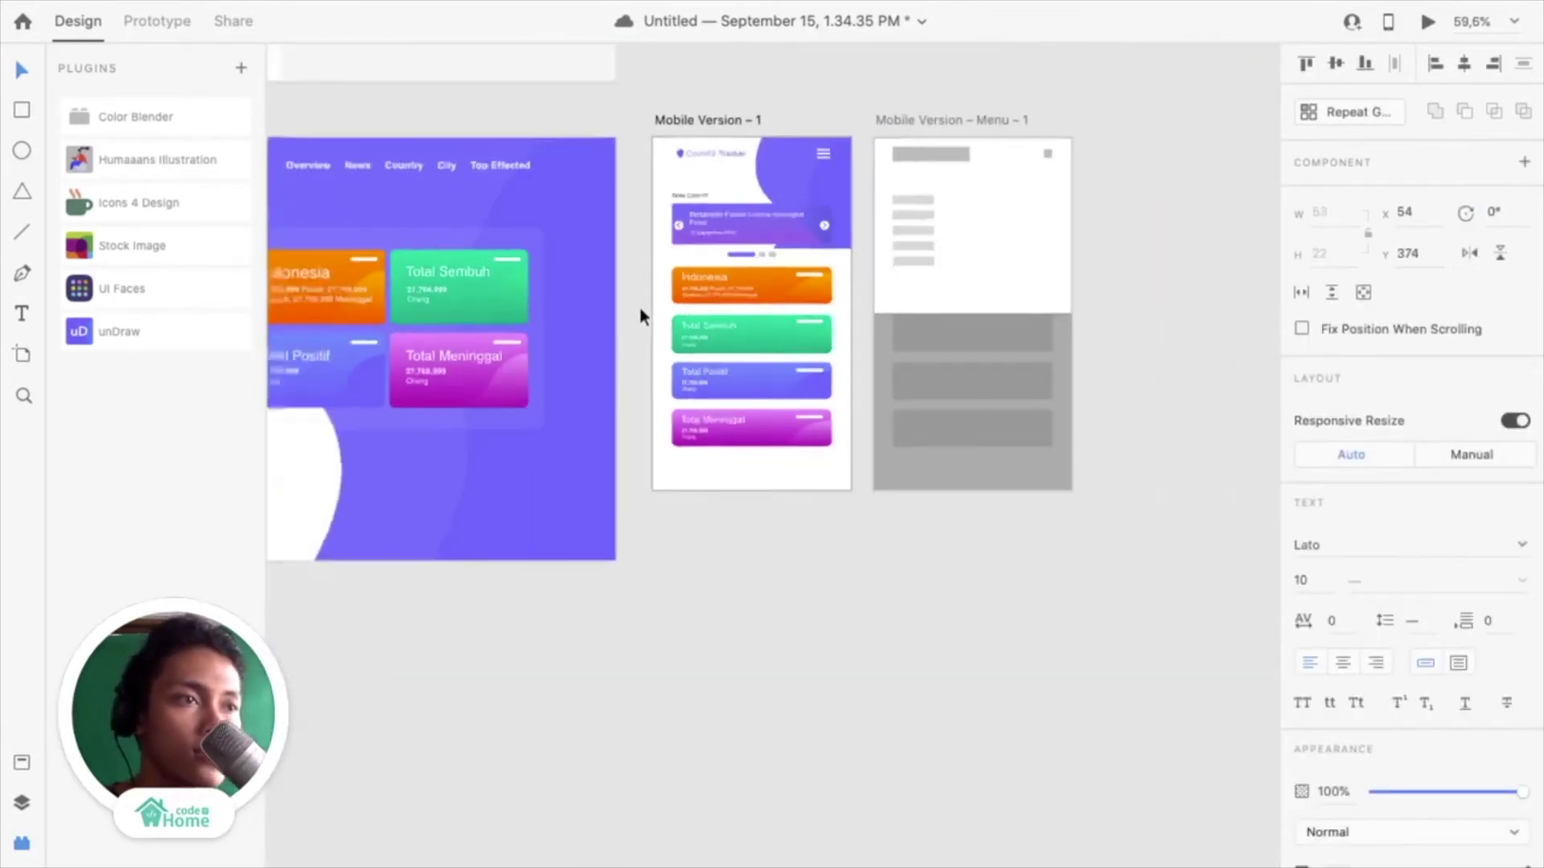
scroll(641, 311, "down", 1)
scroll(866, 343, "up", 3)
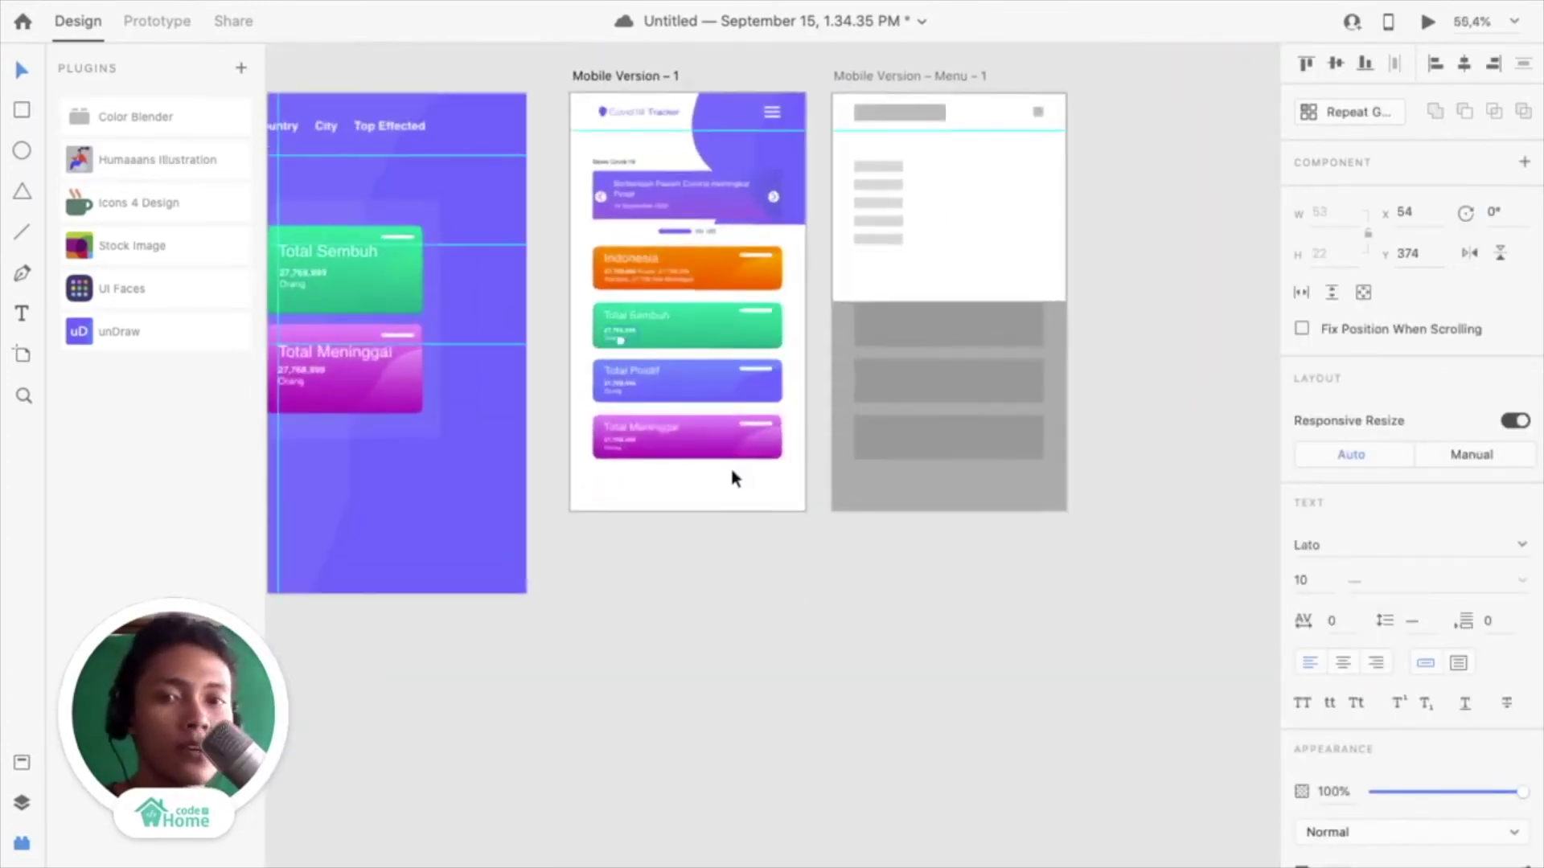
scroll(724, 474, "up", 1)
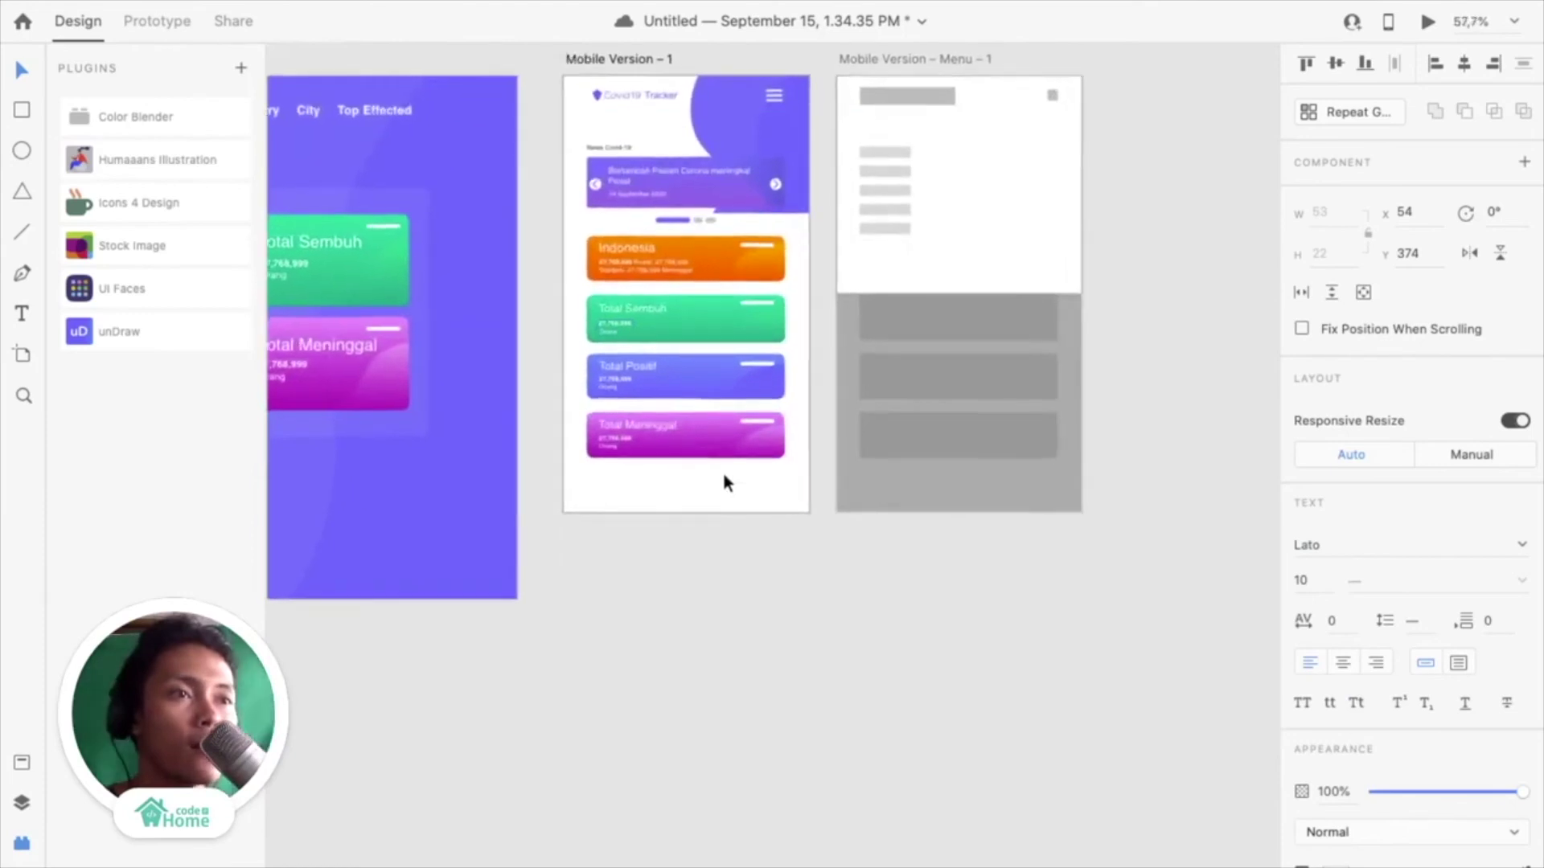
scroll(722, 482, "up", 2)
left_click(777, 498)
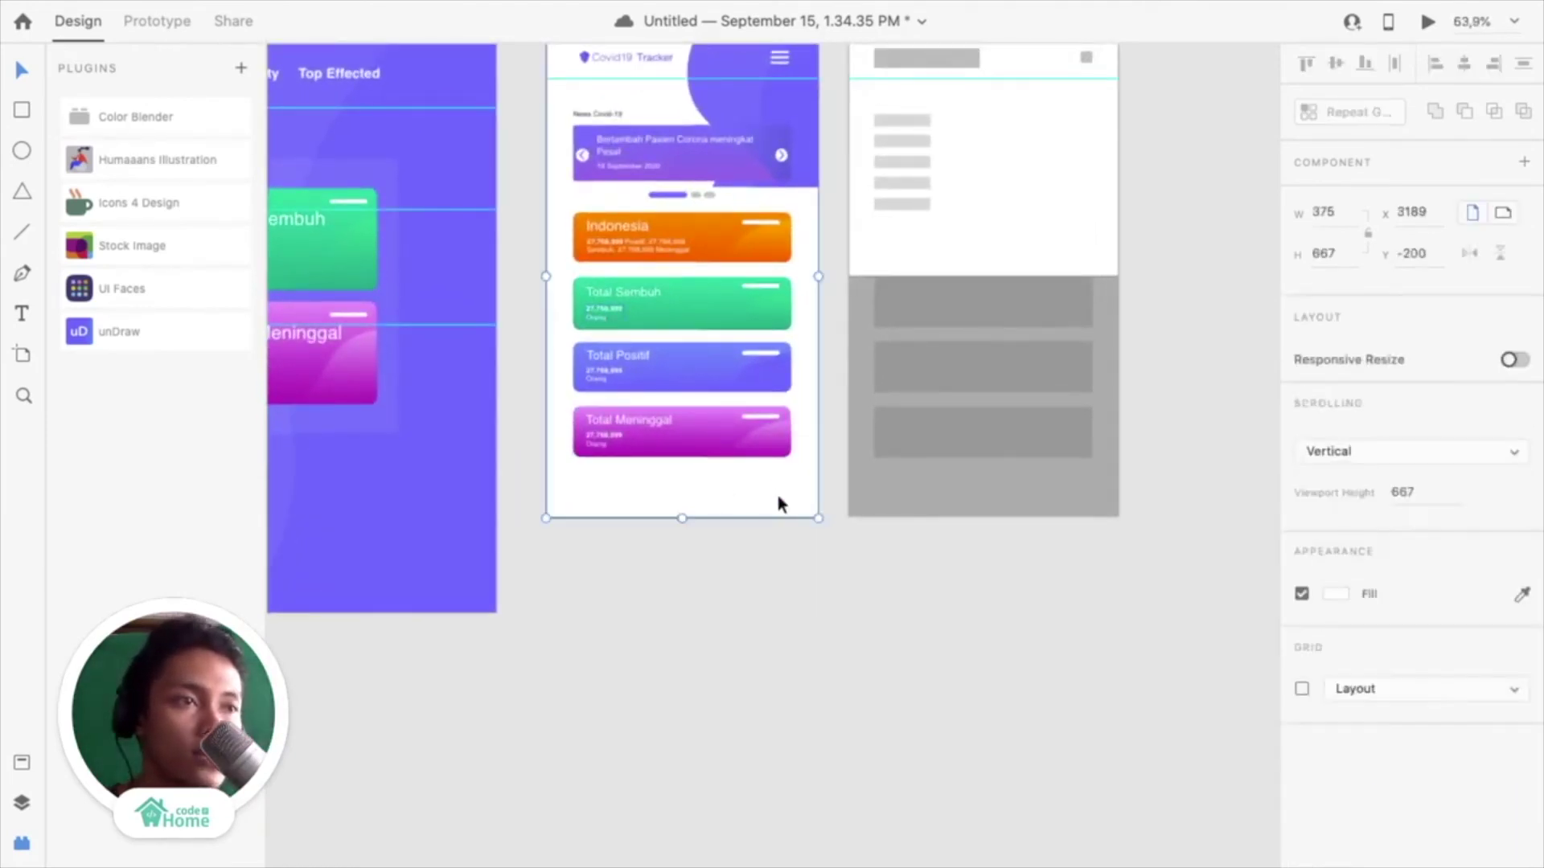
scroll(661, 707, "up", 2)
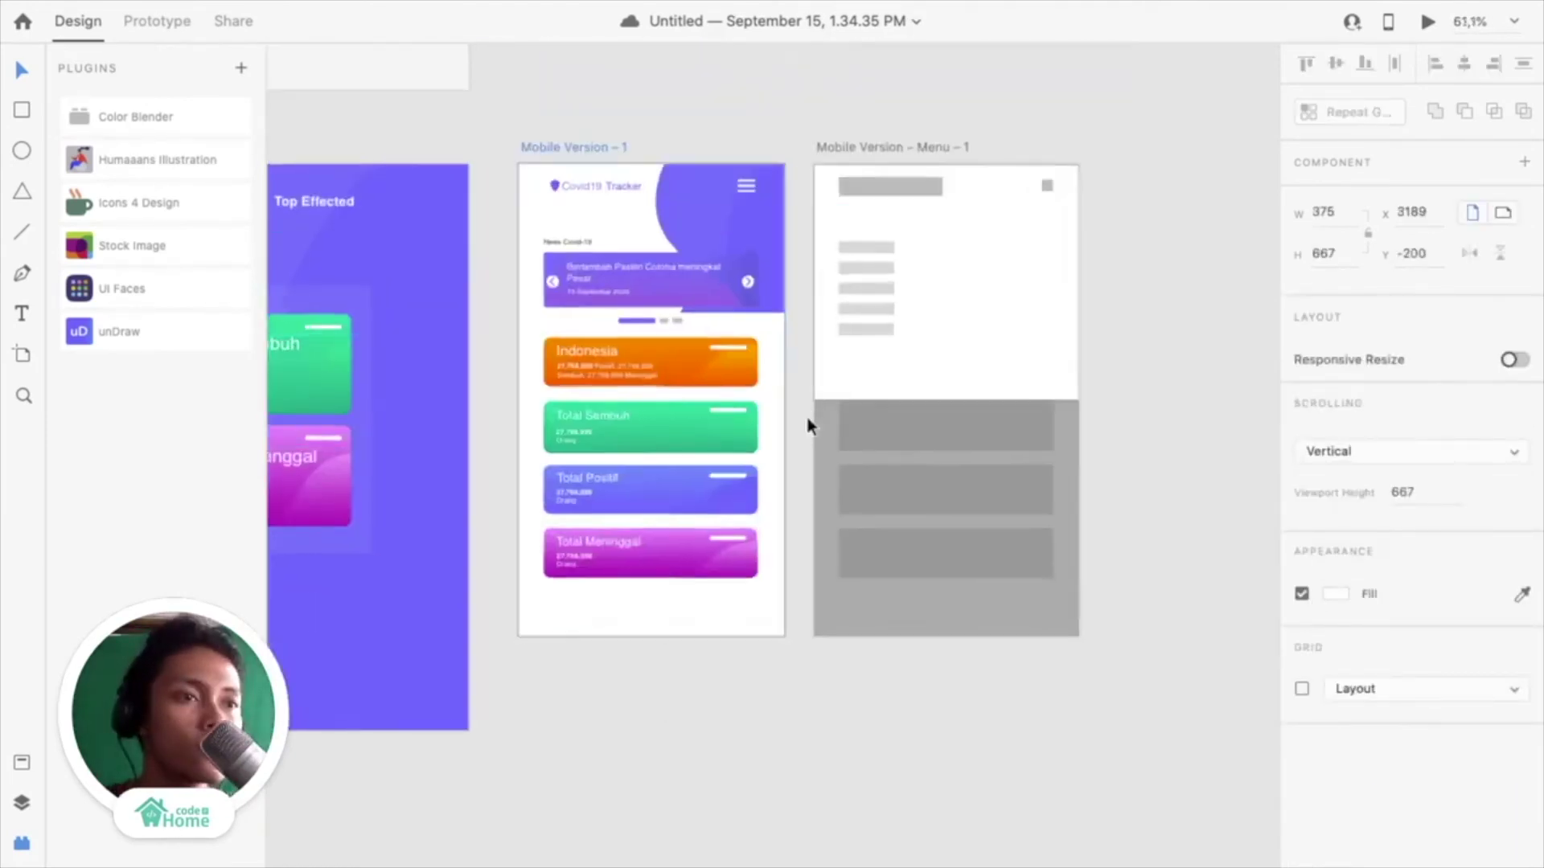
scroll(810, 422, "up", 4)
scroll(572, 414, "down", 3)
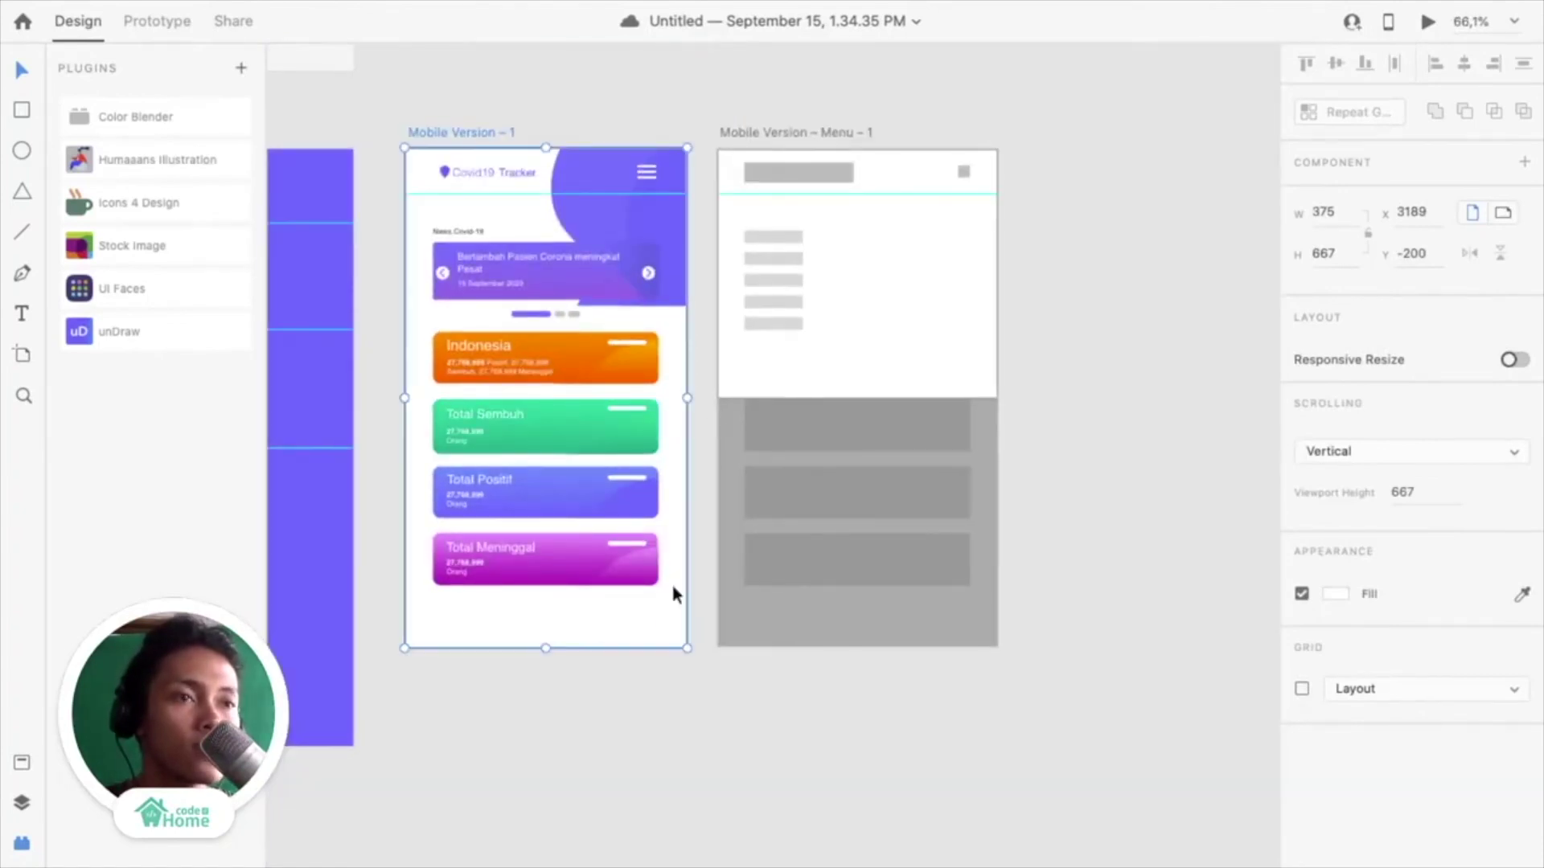
Show the layout grid on the Mobile Version – 1 artboard and set its right margin to 22 and left margin to 23
left_click(652, 643)
left_click(603, 629)
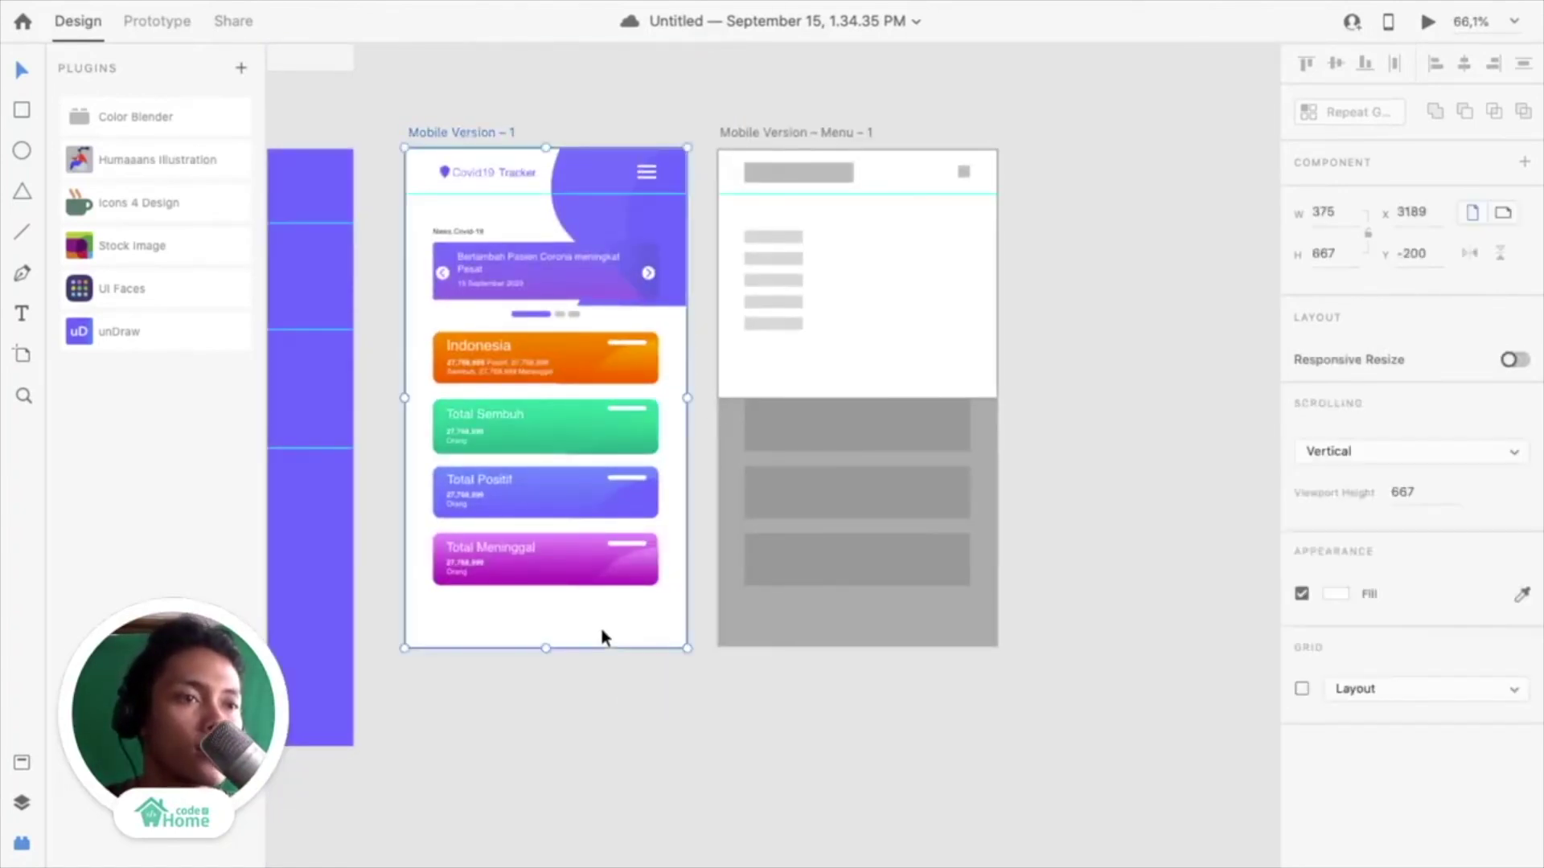
left_click(1302, 689)
scroll(1462, 766, "down", 2)
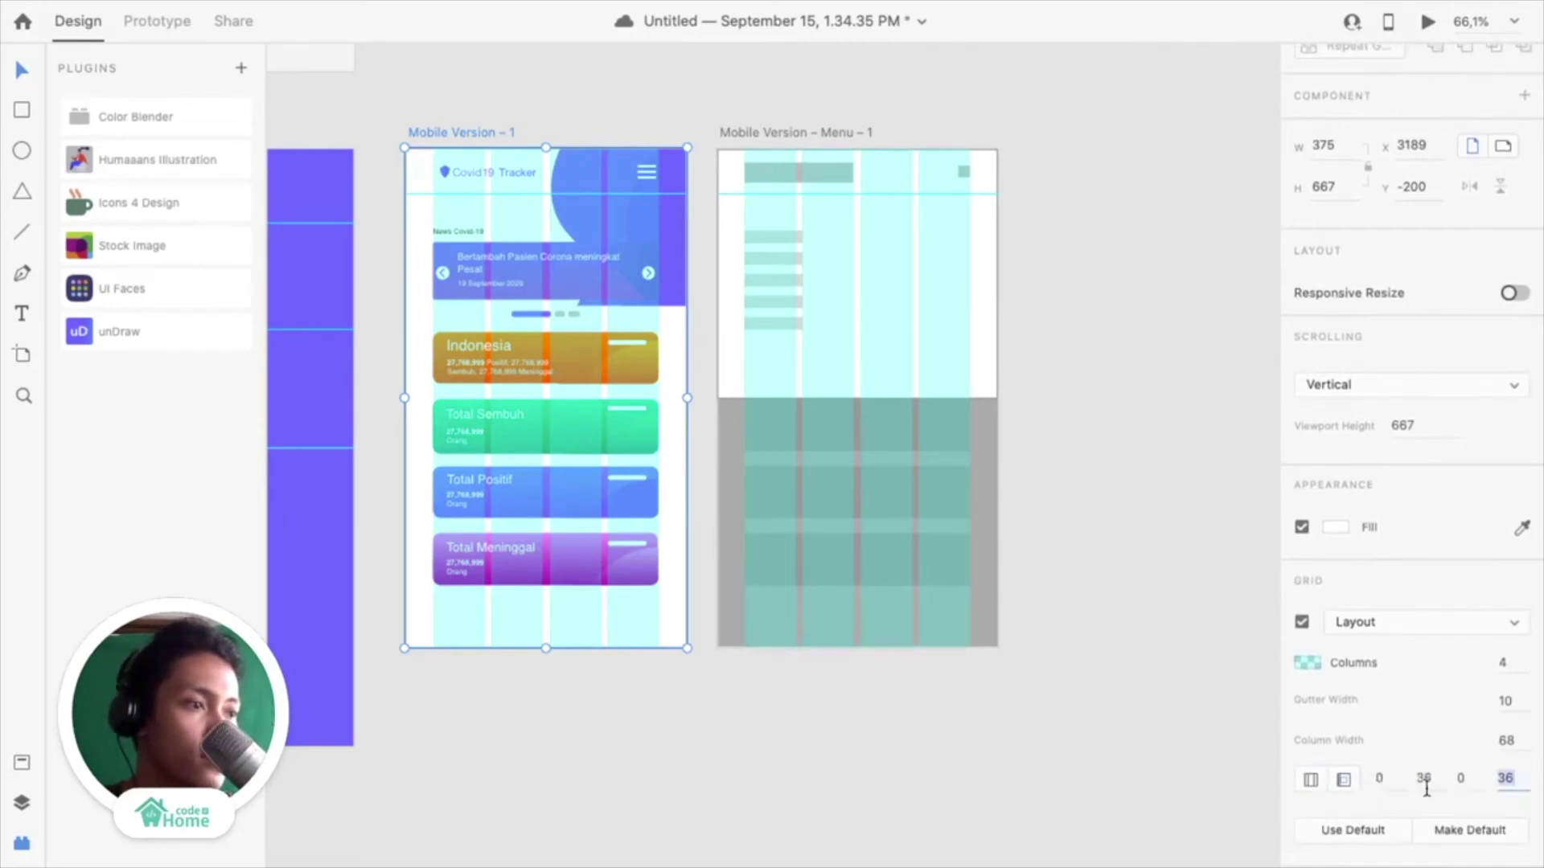
left_click(1443, 778)
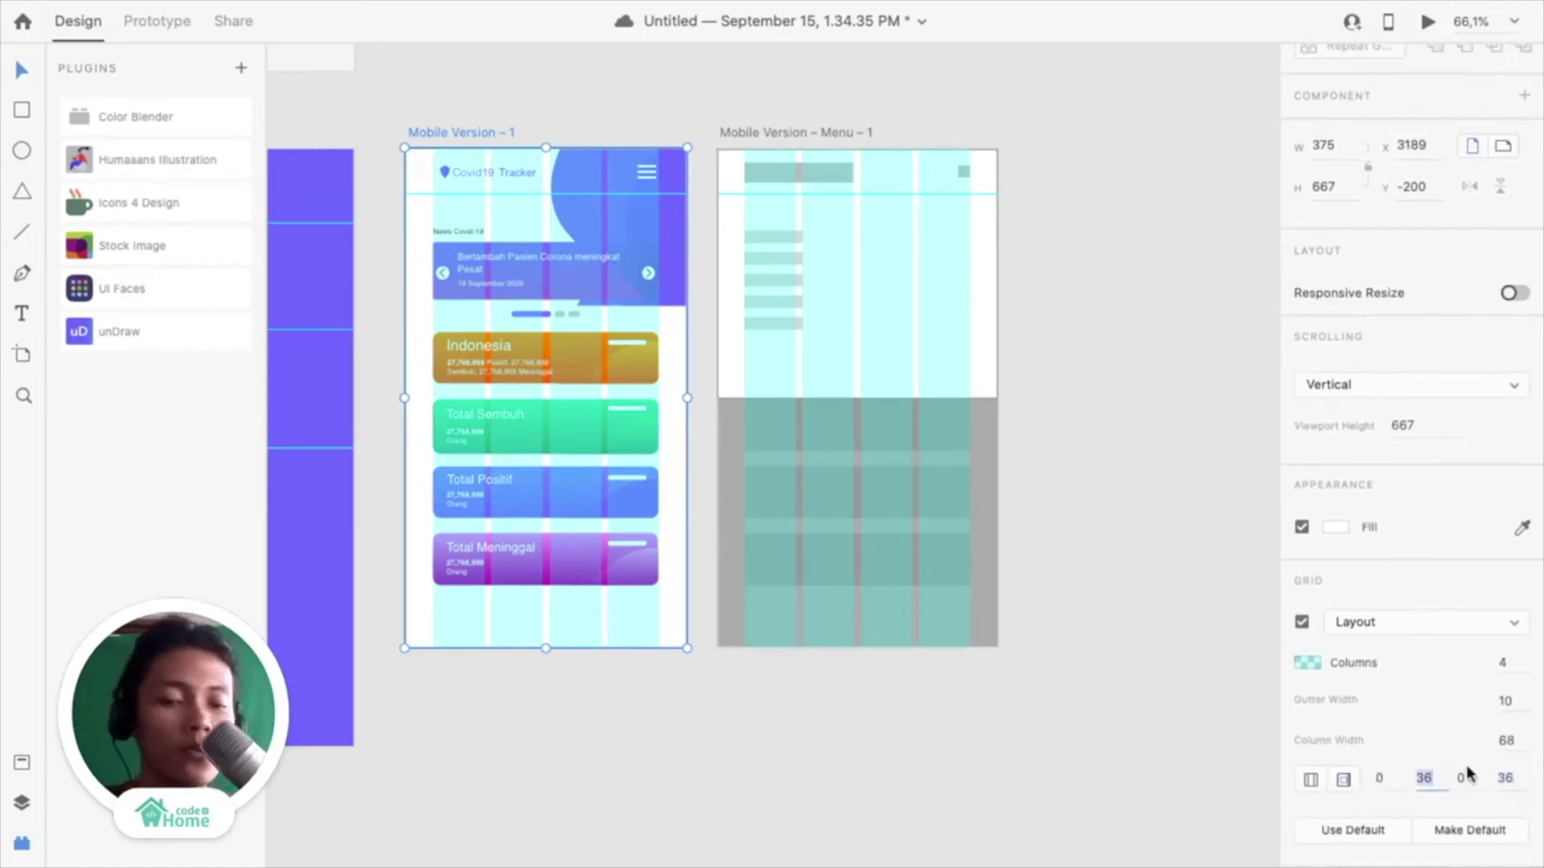
type("20")
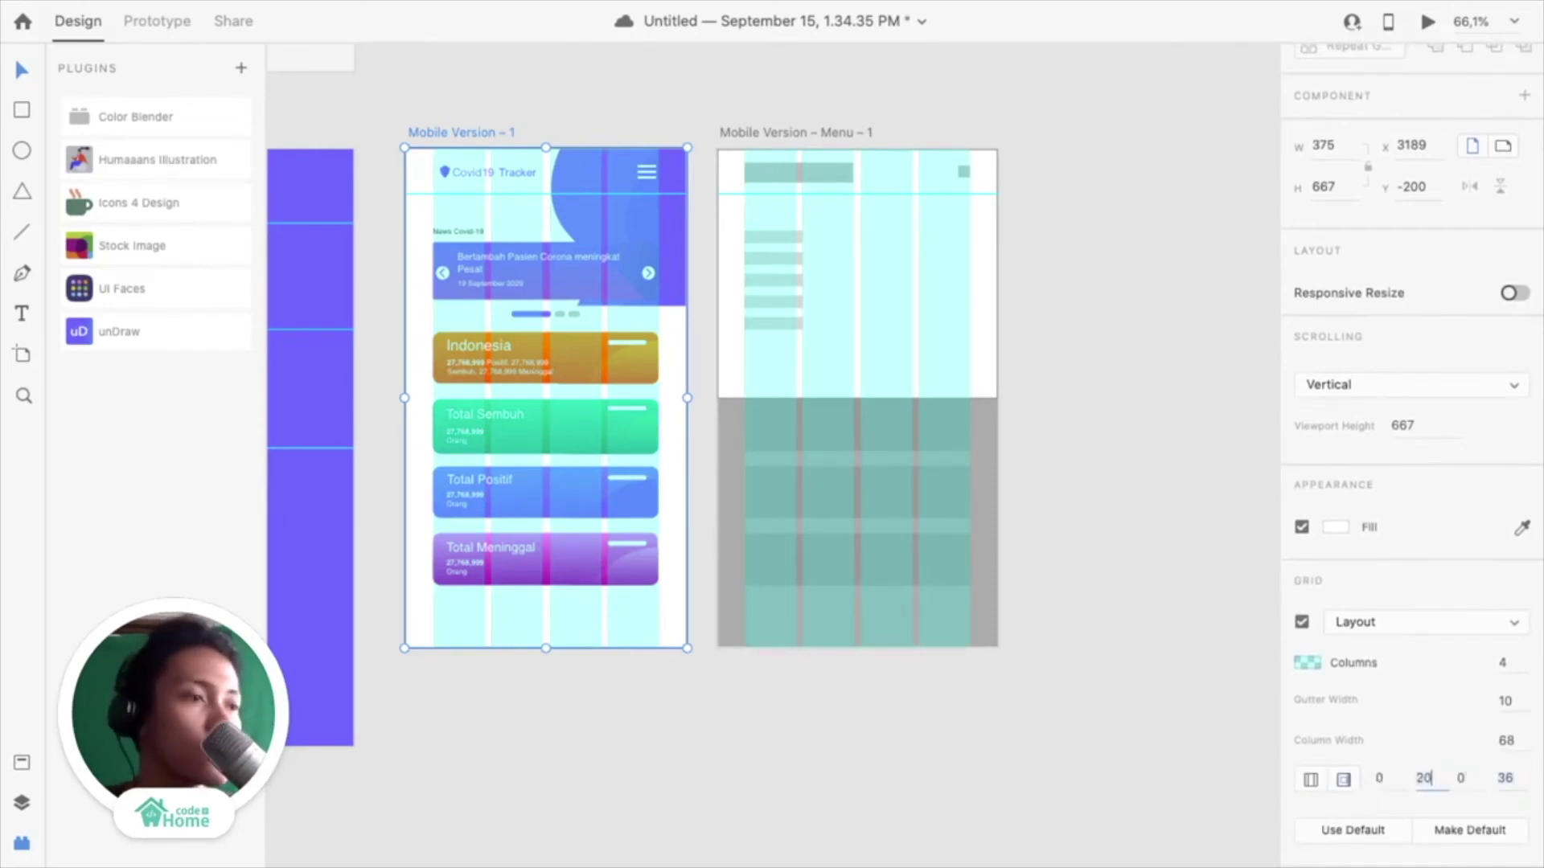
left_click(1513, 778)
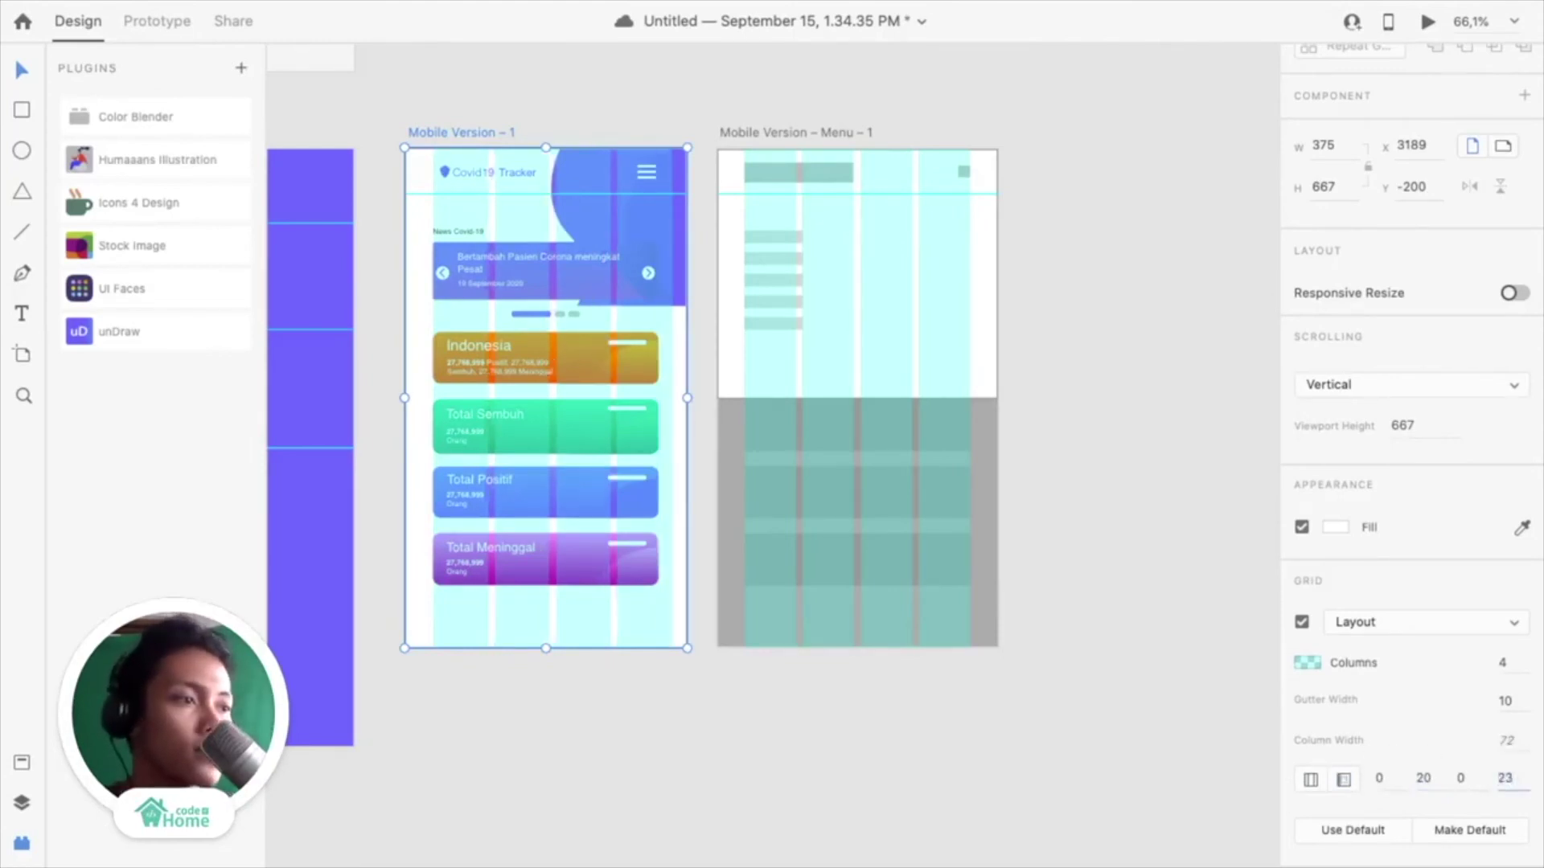
type("23")
key("Return")
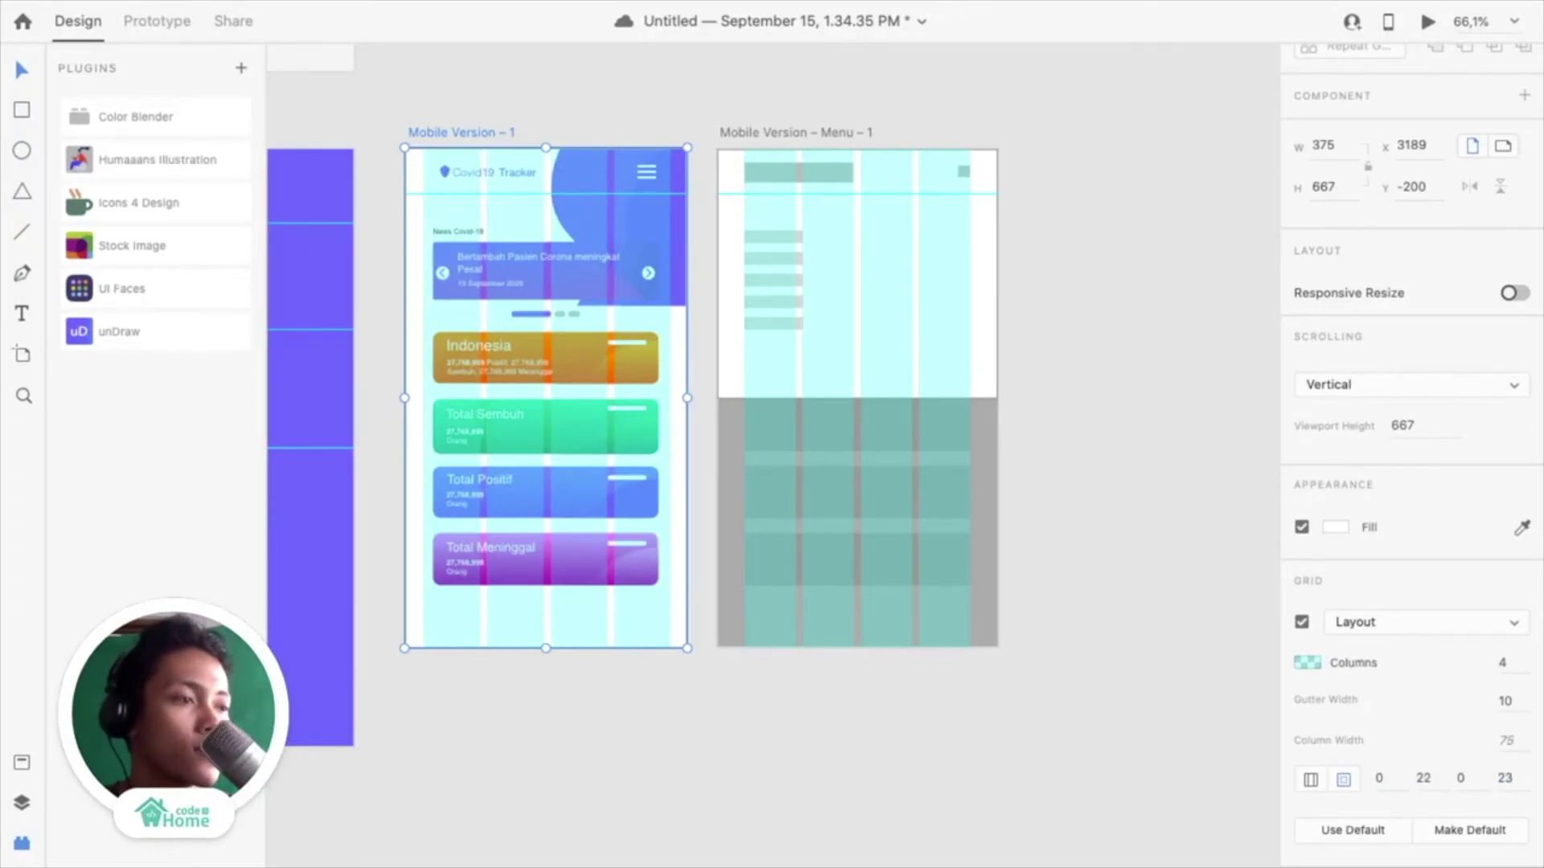
left_click(1091, 407)
scroll(574, 346, "up", 3)
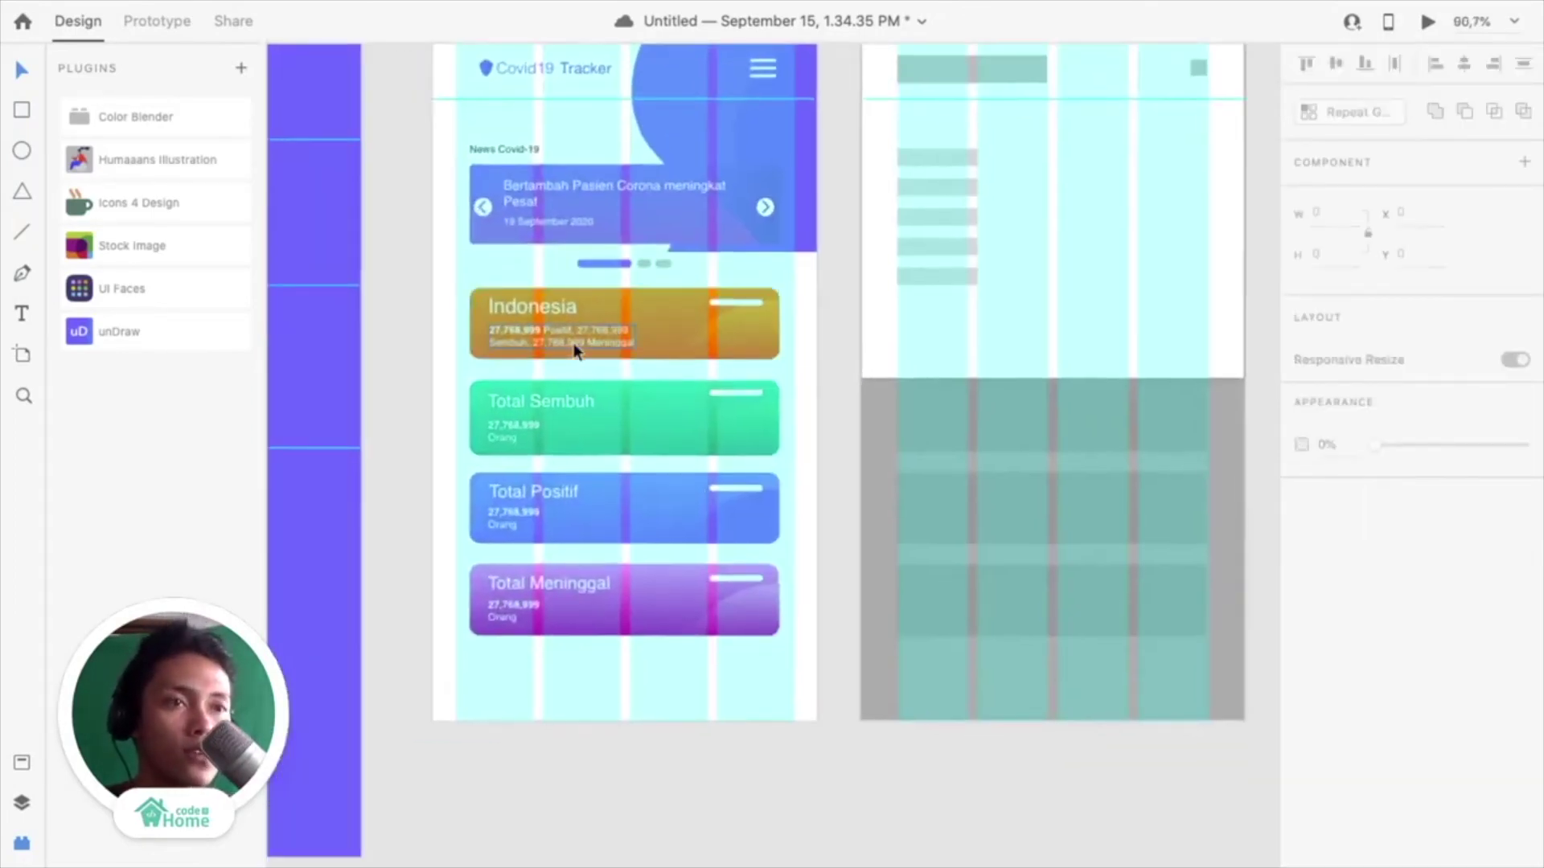
Try to move the news slider and the four card backgrounds to the left grid margin and scale them to the grid's width
left_click(548, 215)
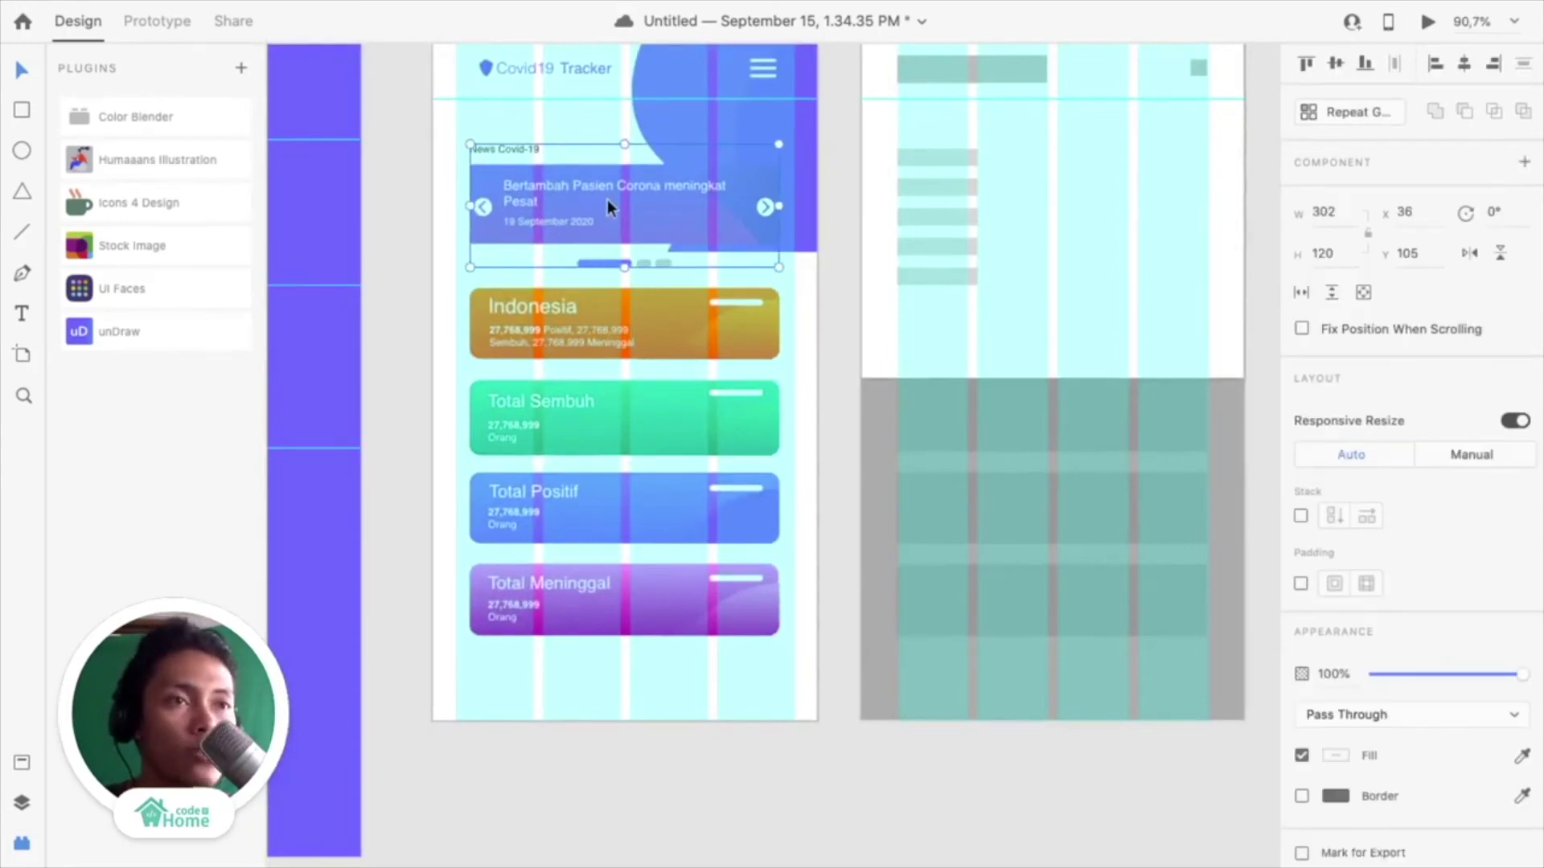
left_click(601, 312, "shift")
left_click(613, 418, "shift")
left_click(624, 508, "shift")
left_click(635, 599, "shift")
left_click_drag(683, 409, 670, 384)
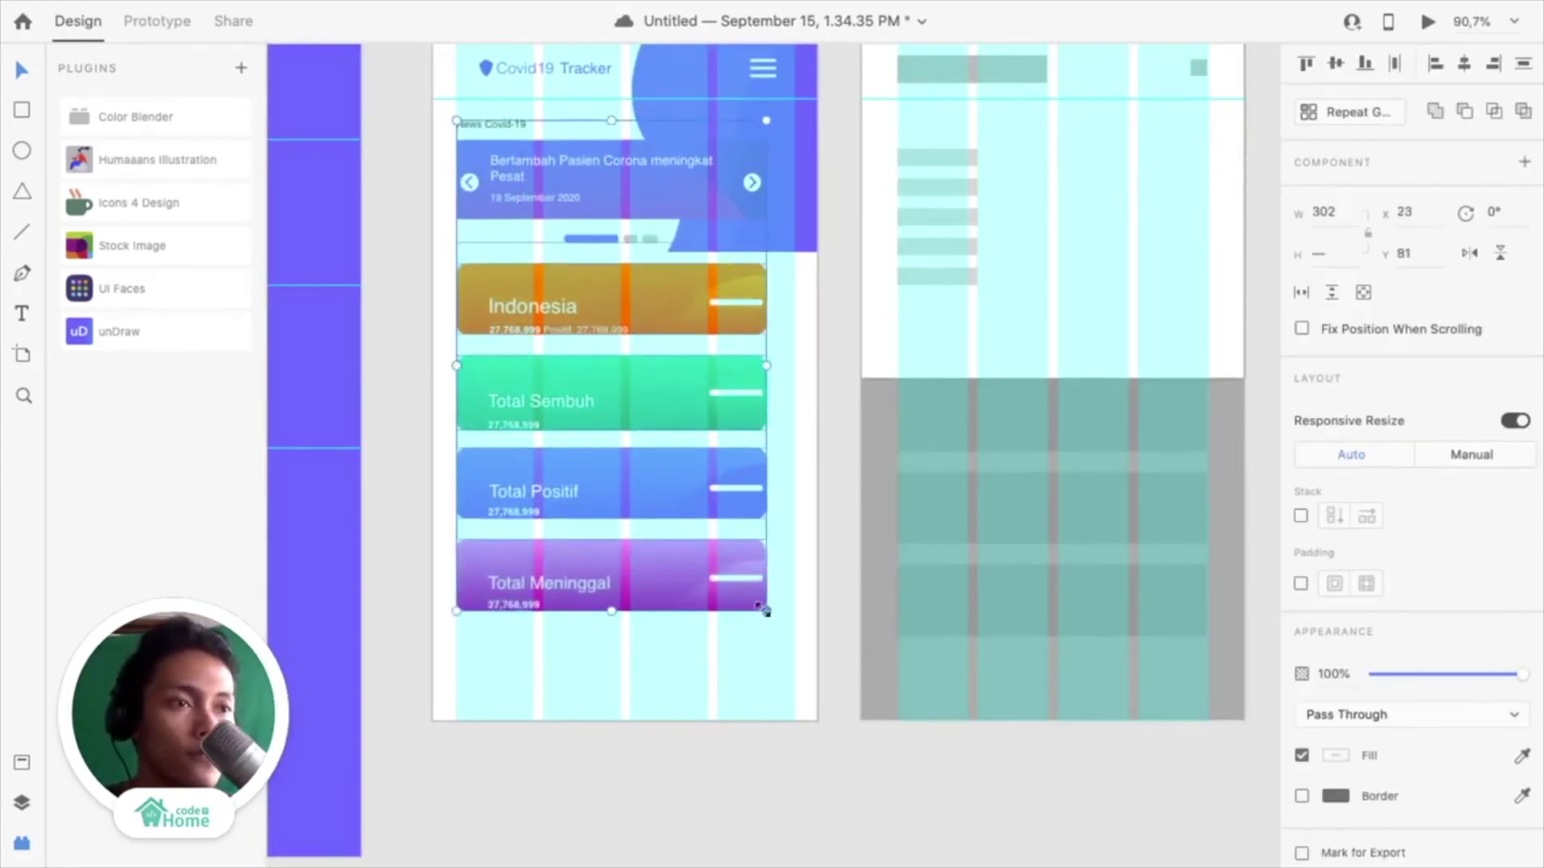
left_click_drag(766, 612, 795, 655)
left_click_drag(698, 535, 698, 550)
scroll(876, 354, "up", 2)
Try hiding the Mobile Version – 1 layout grid and moving the news slider up, away from the cards
left_click(511, 79)
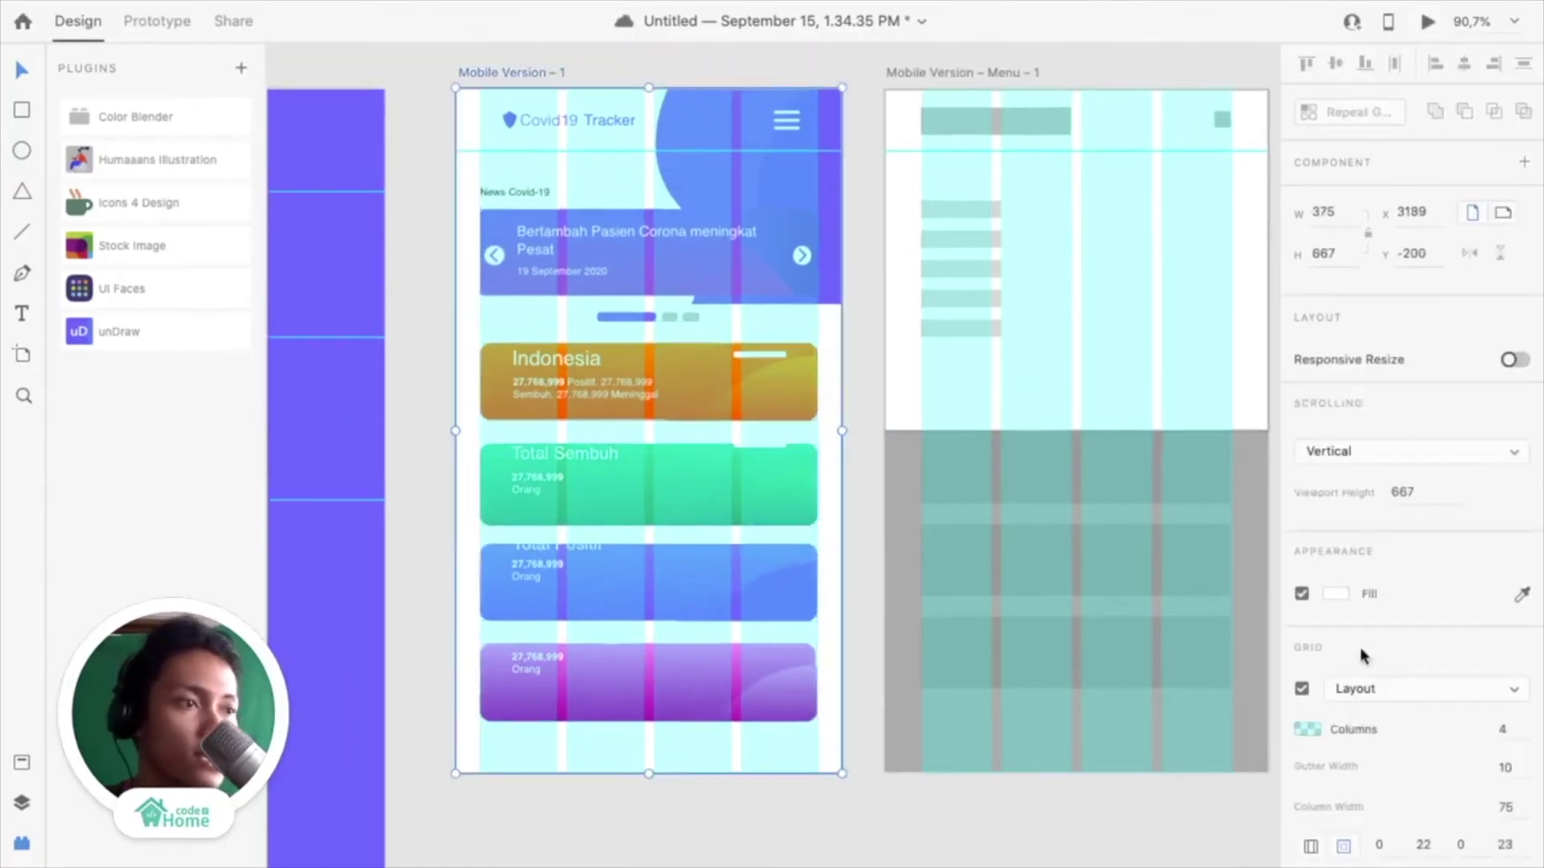
left_click(1303, 688)
scroll(689, 253, "up", 5)
left_click(658, 231)
left_click_drag(658, 231, 659, 205)
scroll(692, 331, "up", 5)
double_click(656, 319)
scroll(669, 322, "down", 8)
left_click(669, 378)
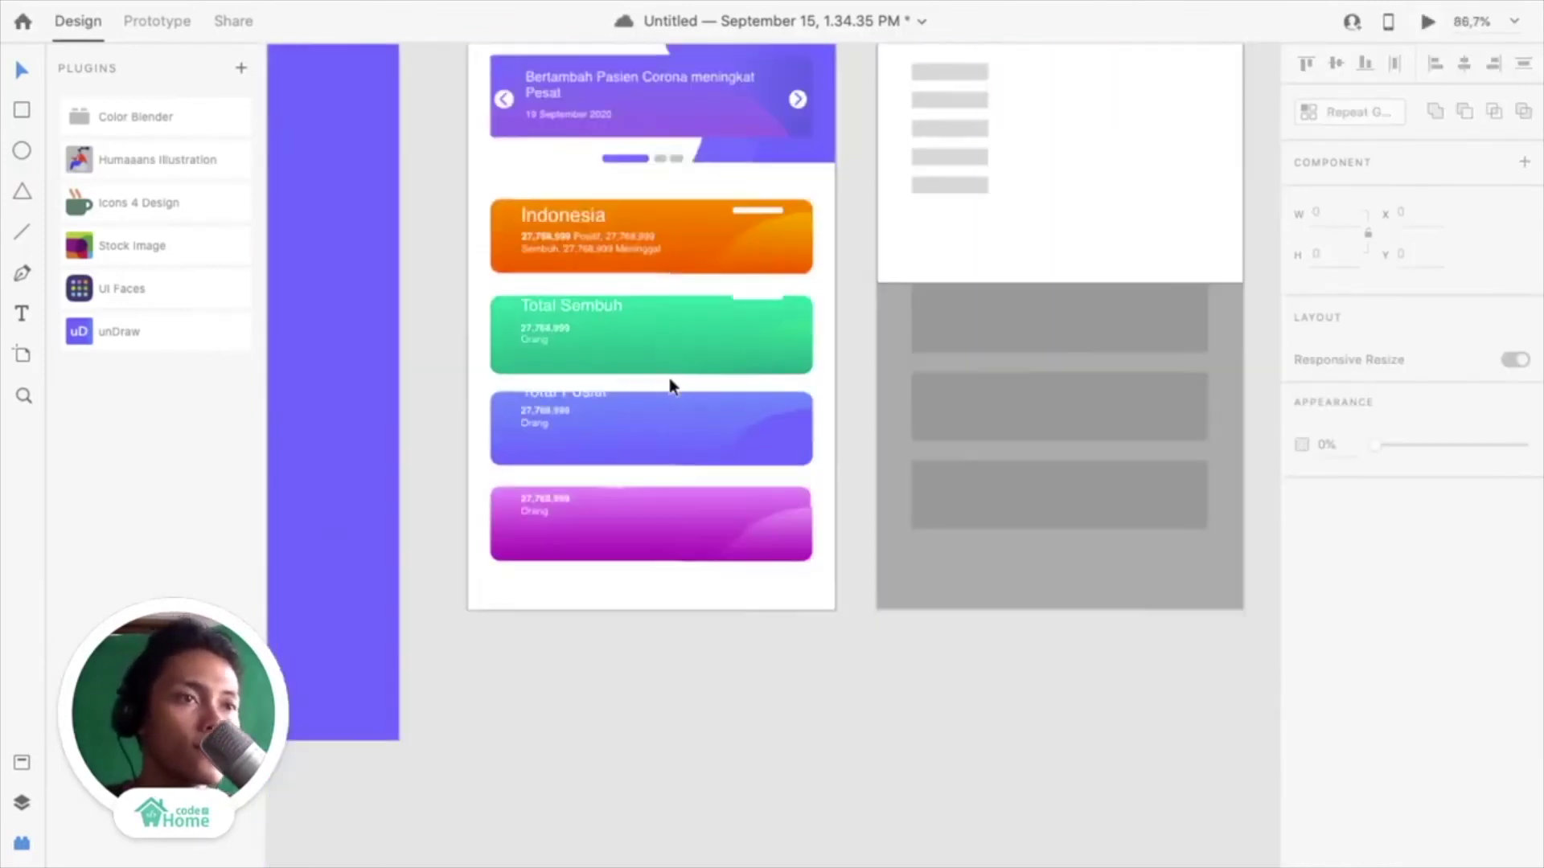
Undo the slider move, the grid hiding and the scaling of the slider and card backgrounds
key("super+z")
key("super+z")
key("super+z")
key("super+z")
key("super+z")
Scale the four statistic cards together with their texts to the layout grid's full width, positioned at X 23, Y 245
scroll(733, 325, "up", 1)
left_click_drag(839, 609, 701, 291)
scroll(763, 548, "up", 3)
left_click_drag(796, 544, 822, 574)
scroll(822, 573, "up", 3)
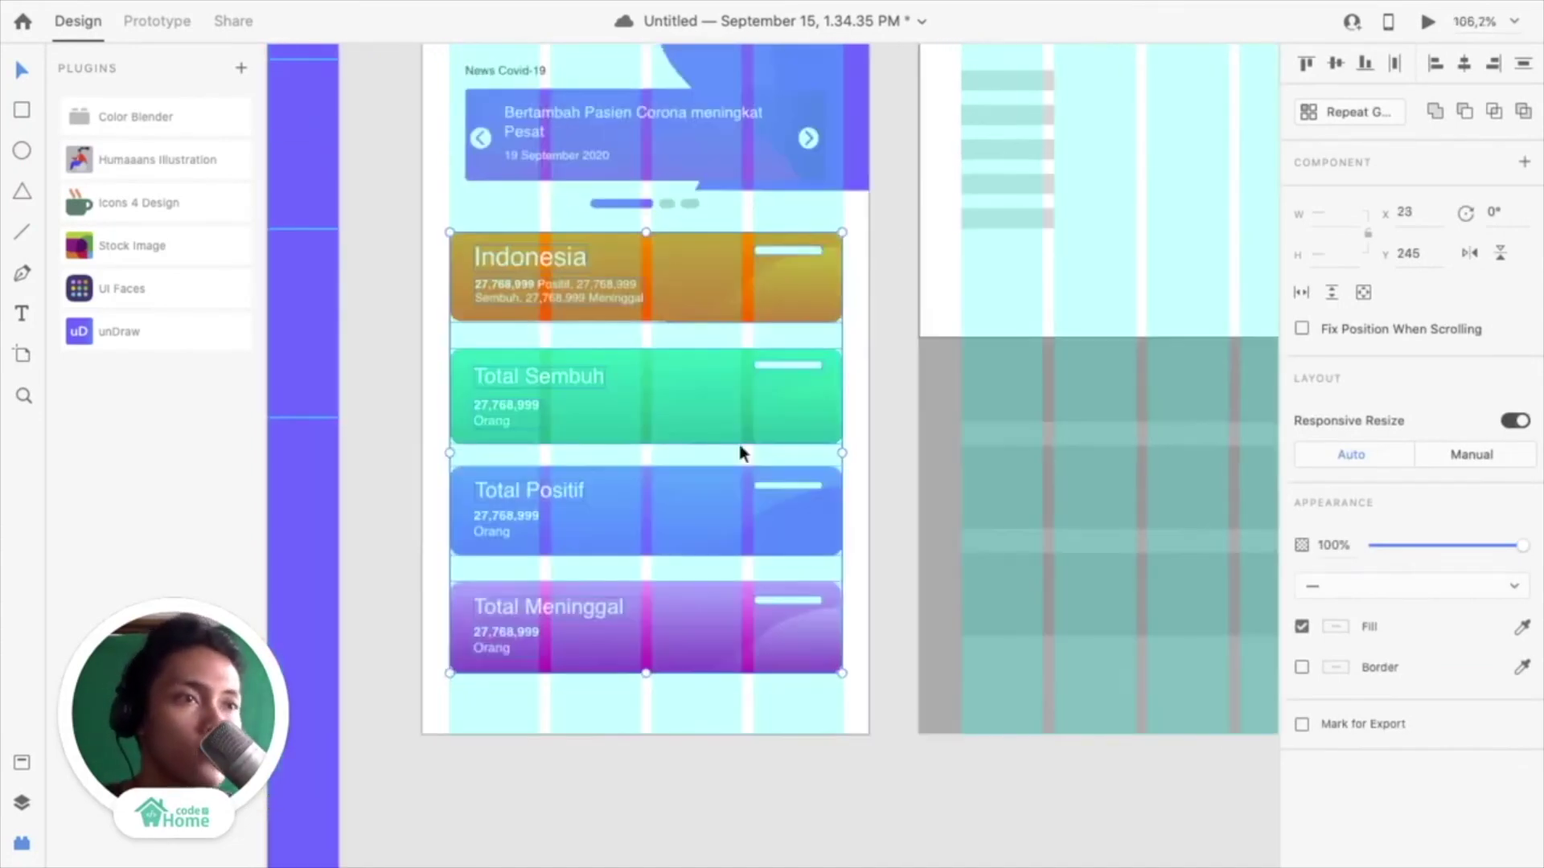
Widen the news slider group to 330 at X 23 and shrink its pagination indicator beneath the banner
left_click(688, 223)
left_click(679, 276)
scroll(677, 298, "up", 6)
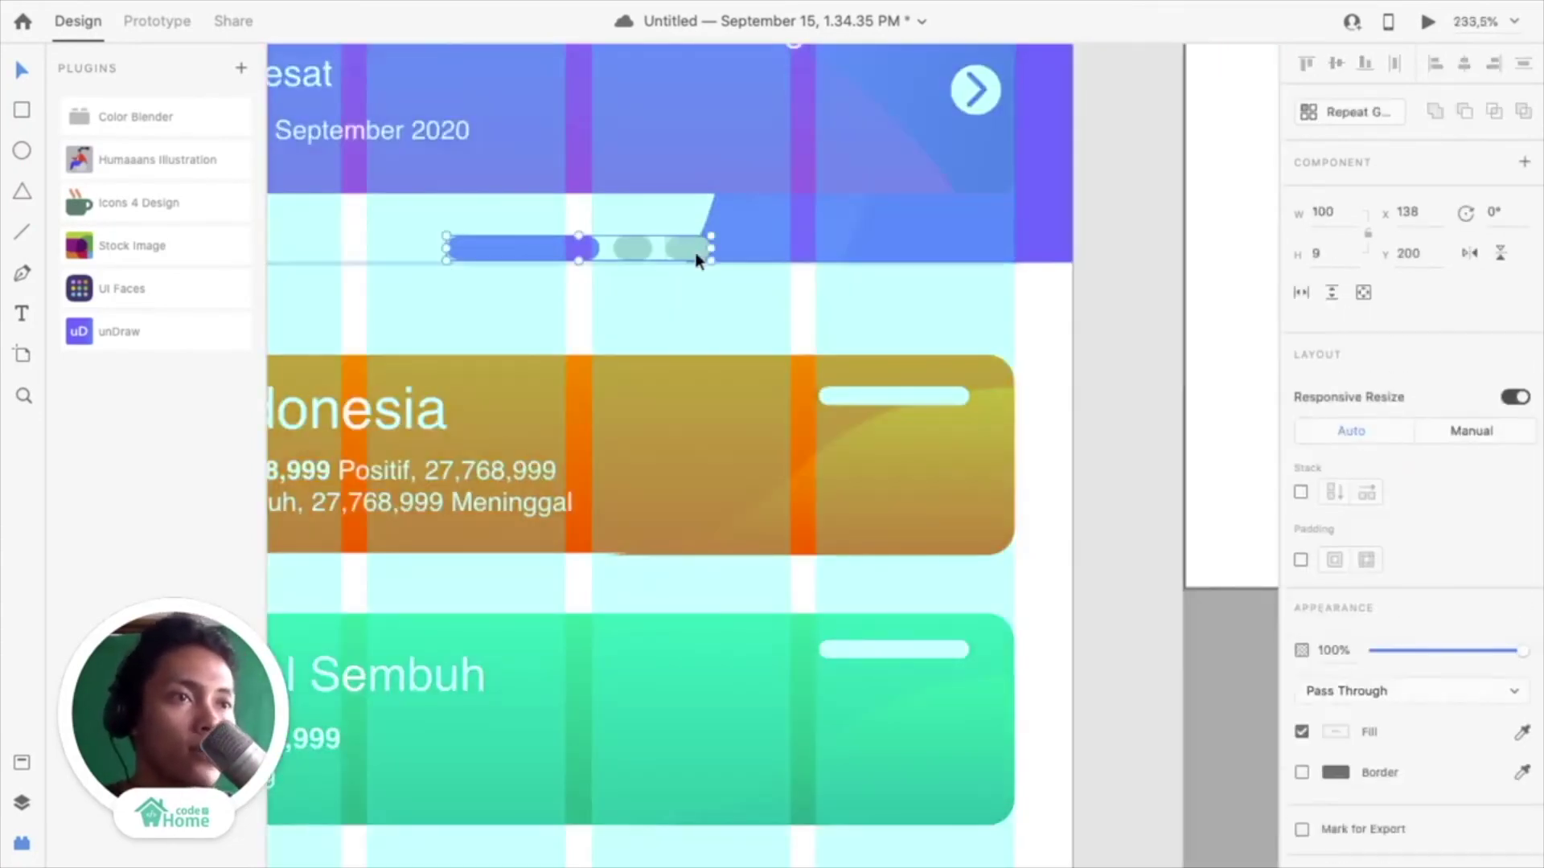
left_click_drag(713, 235, 649, 239)
scroll(684, 251, "up", 1)
left_click(667, 266)
scroll(668, 264, "up", 5)
key("shift+super+apostrophe")
left_click_drag(386, 243, 386, 249)
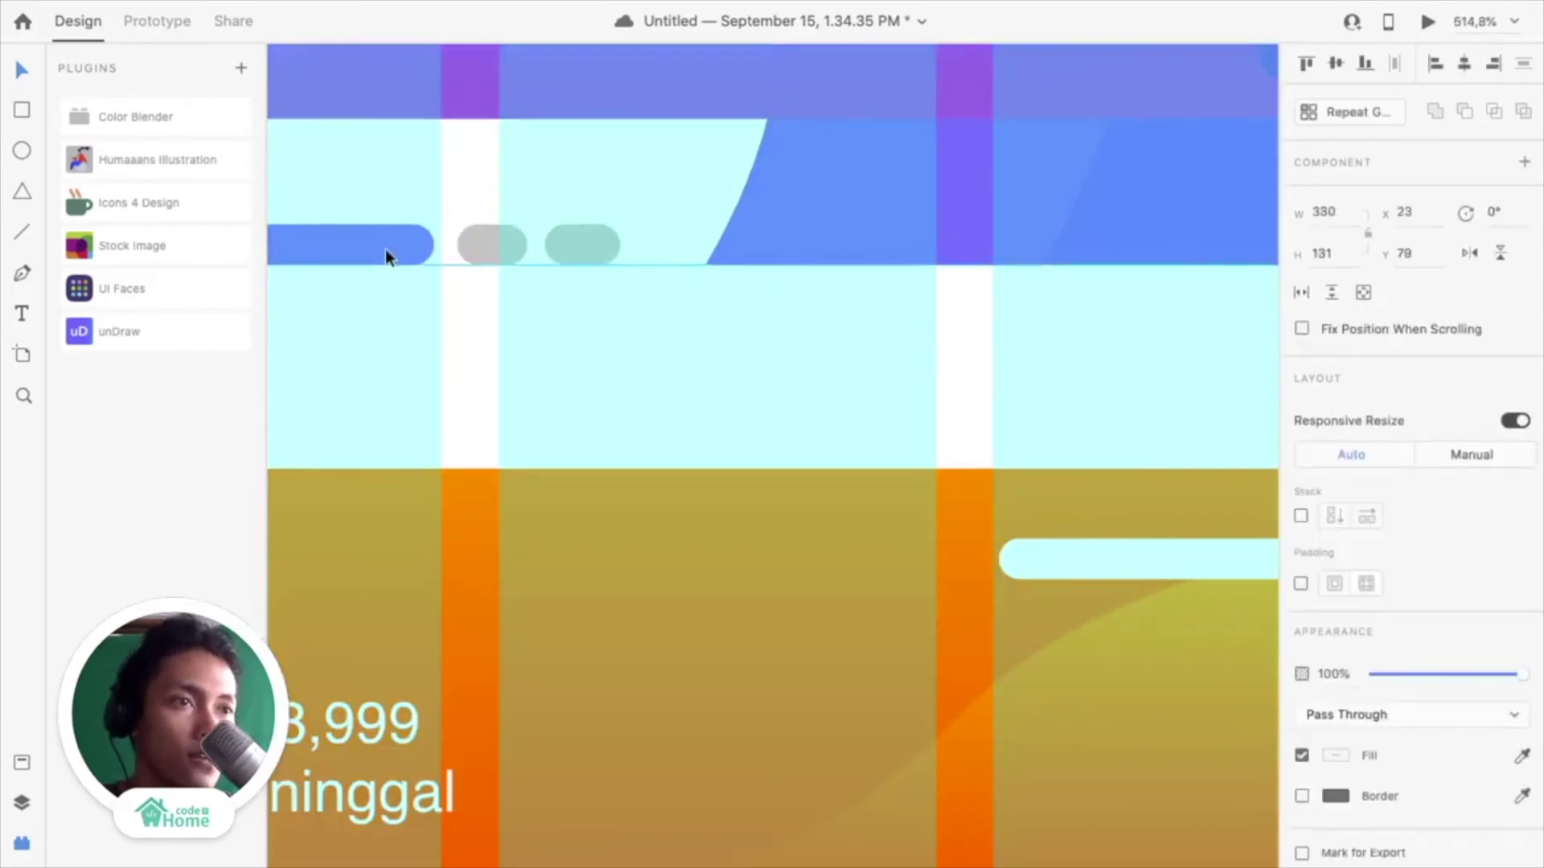
Hide the layout grids on both mobile artboards
left_click(550, 278)
scroll(550, 260, "down", 10)
left_click(479, 61)
left_click(996, 703)
key("shift+super+apostrophe")
scroll(841, 120, "up", 1)
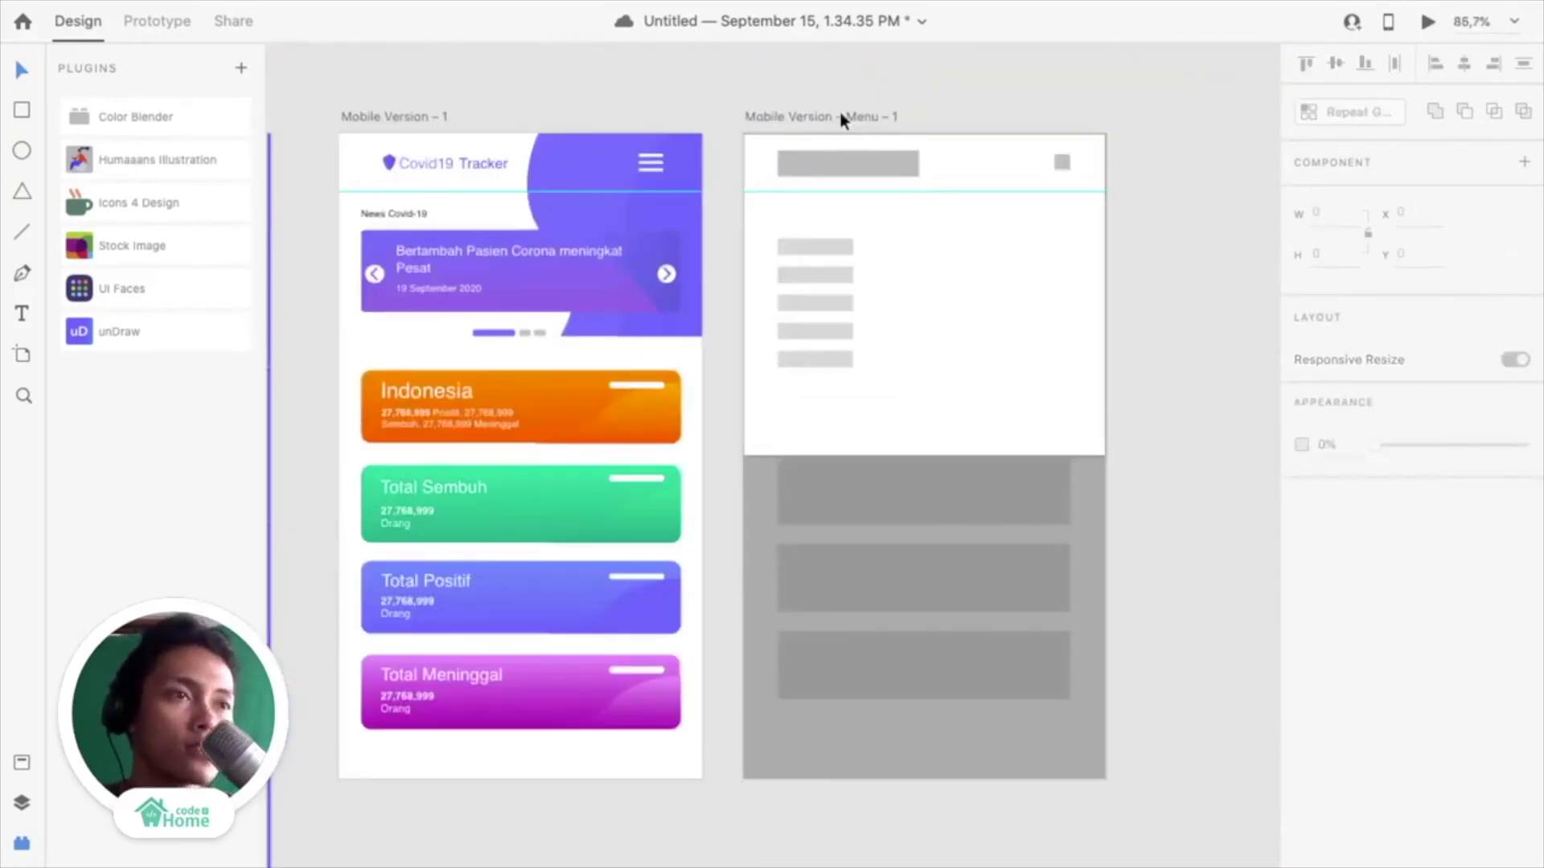
Duplicate the Mobile Version – 1 artboard to X 3584 and move the Mobile Version – Menu – 1 artboard to X 4032
left_click(815, 117)
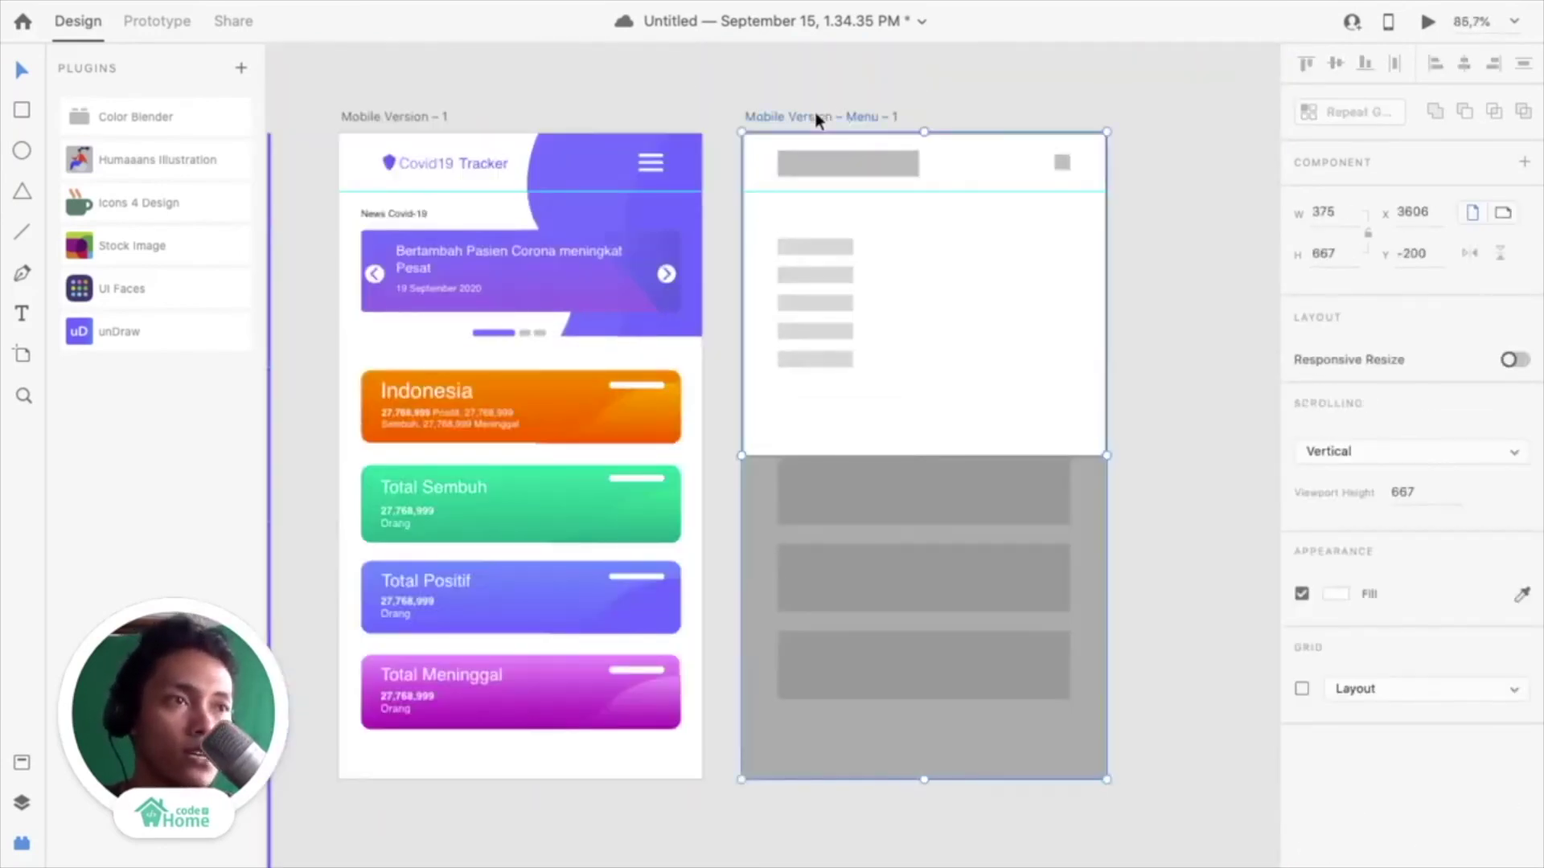
left_click_drag(815, 117, 1158, 80)
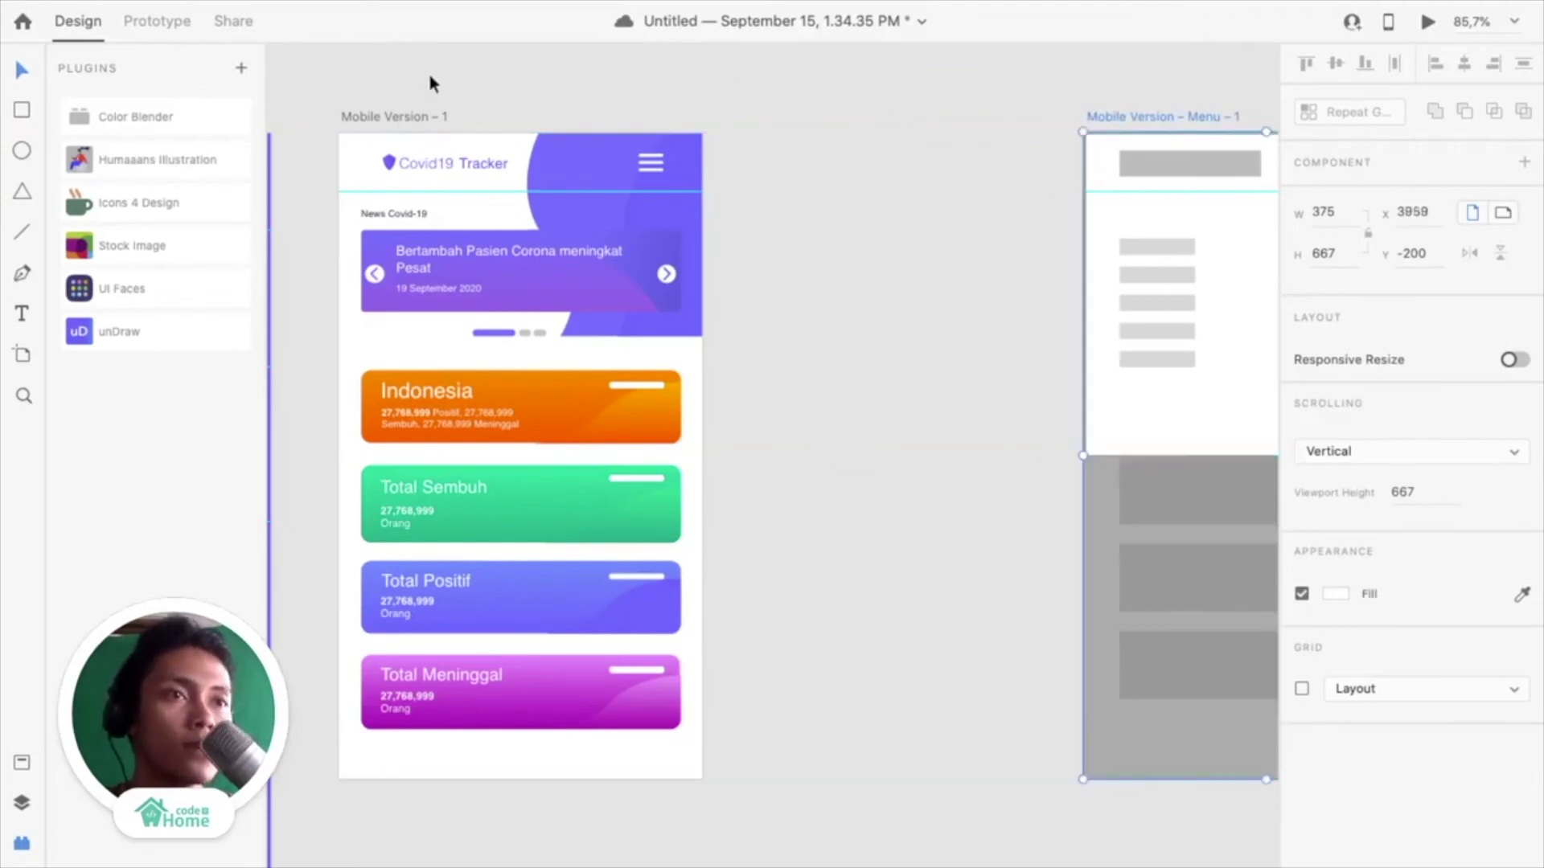
left_click(404, 119)
left_click_drag(389, 117, 768, 90)
scroll(767, 95, "right", 5)
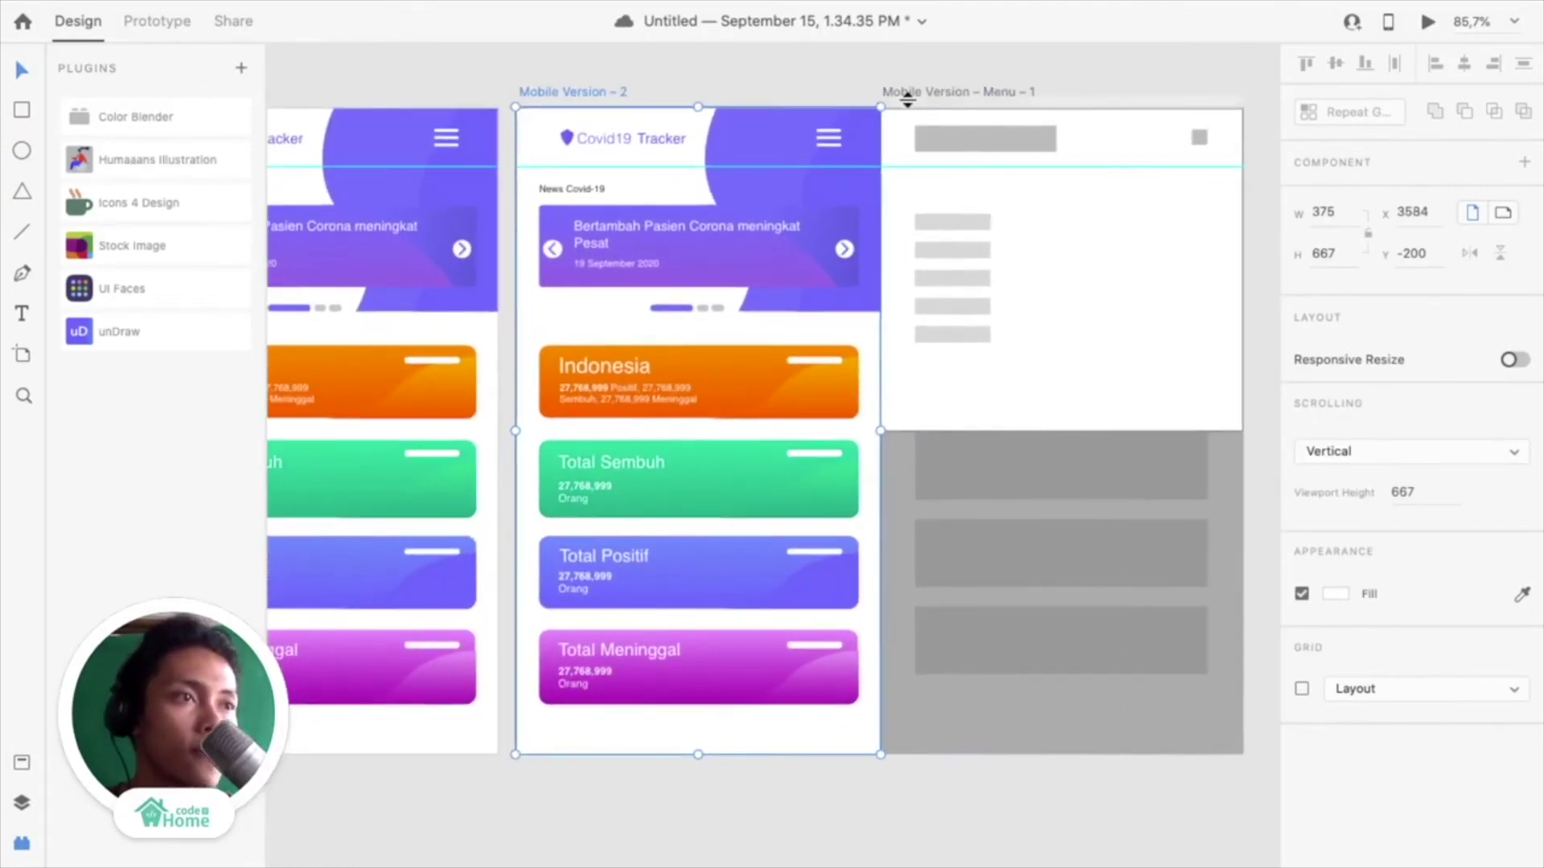
left_click(903, 91)
left_click_drag(900, 88, 970, 88)
scroll(804, 104, "left", 5)
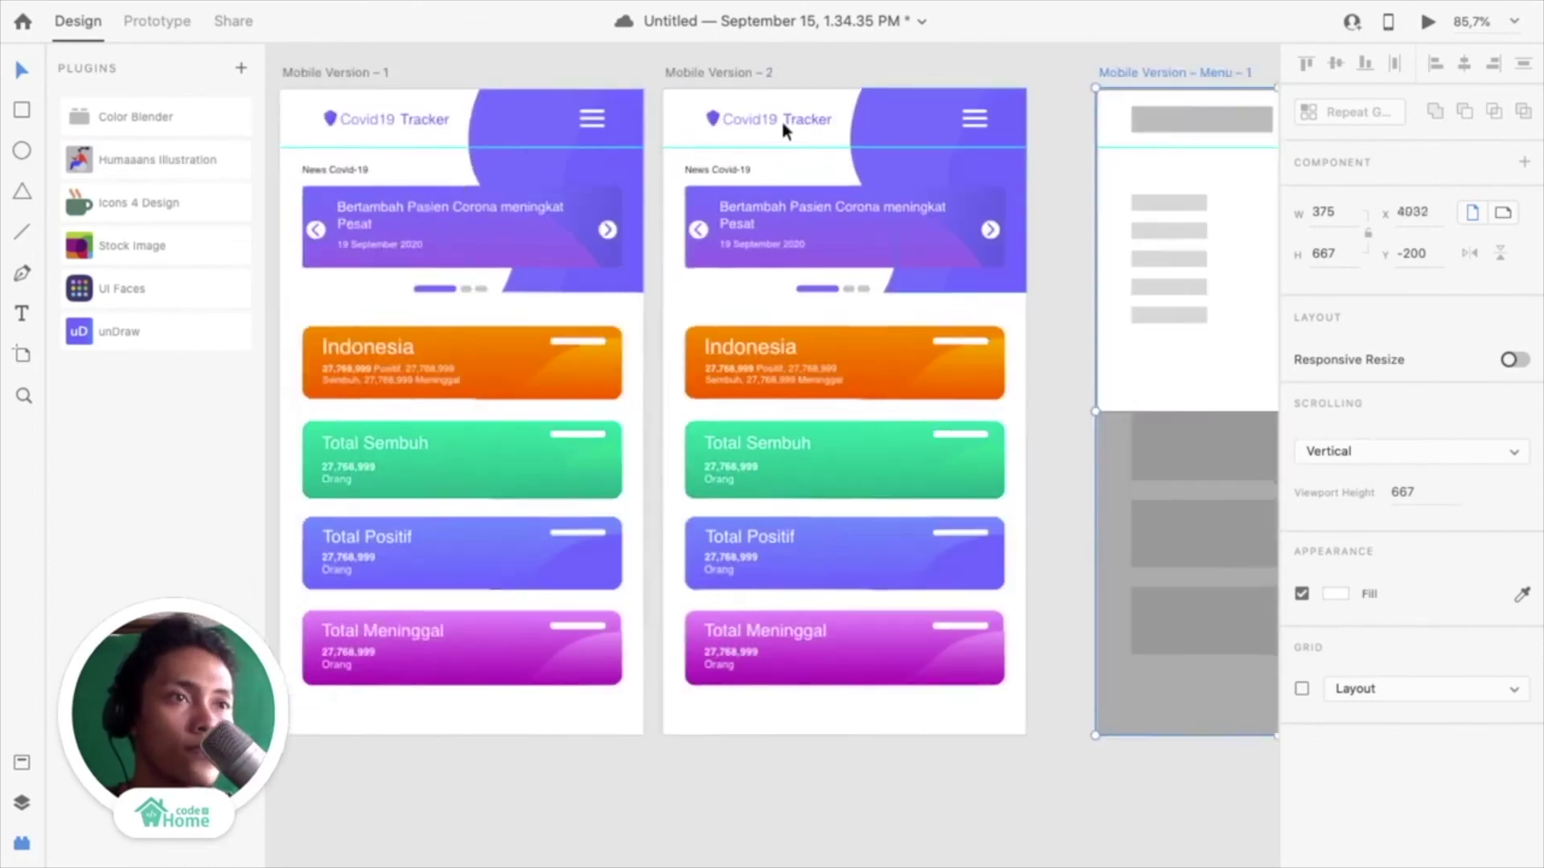
Rename the original mobile artboard Mobile Version – Home Dashboard and its duplicate Mobile Version – Menu
left_click(418, 72)
double_click(426, 69)
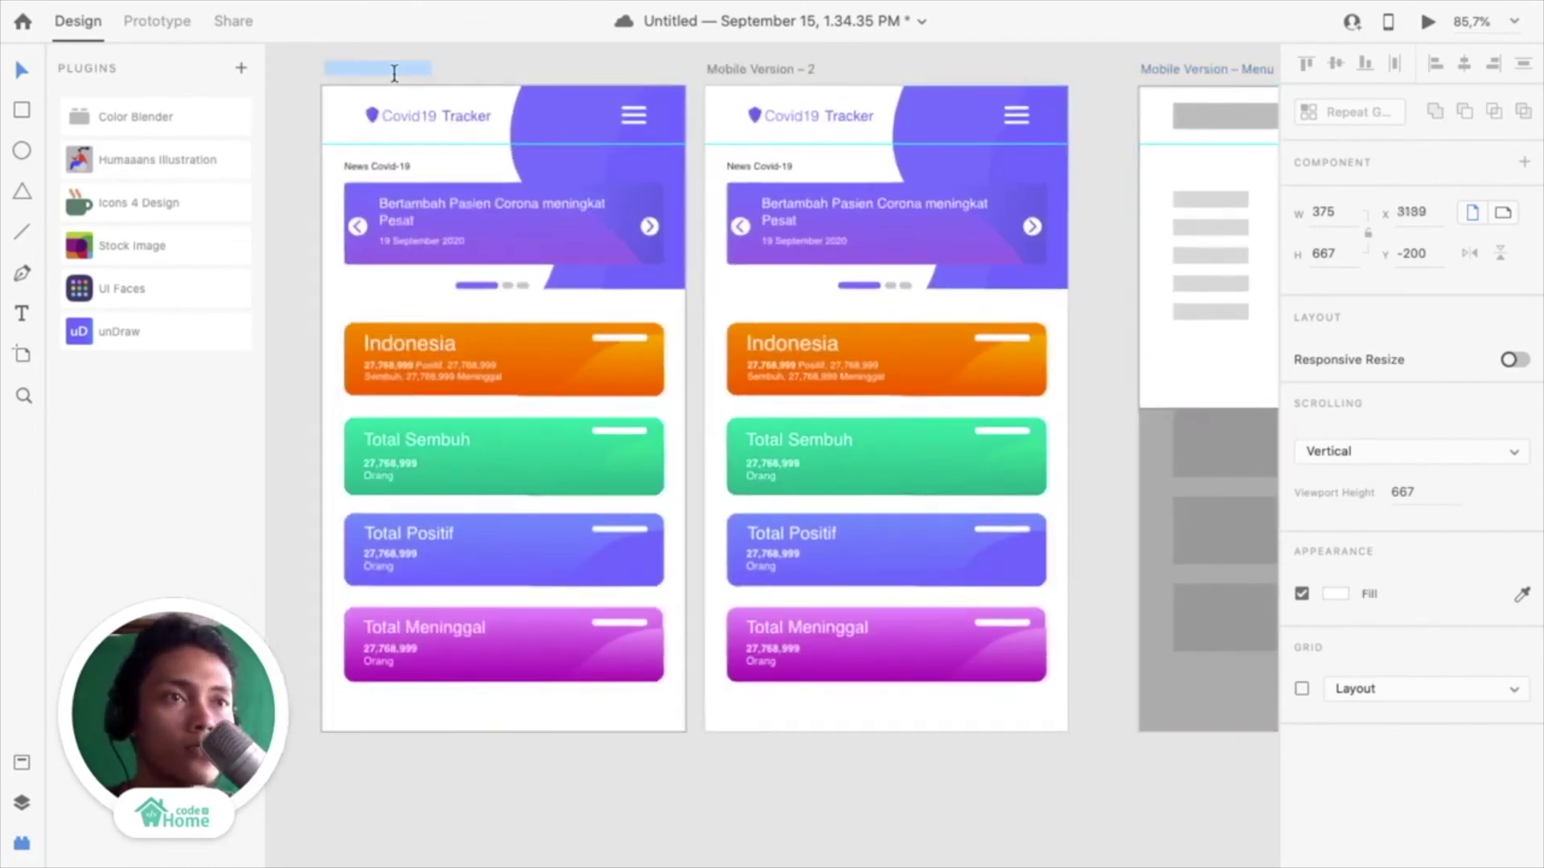
left_click(429, 68)
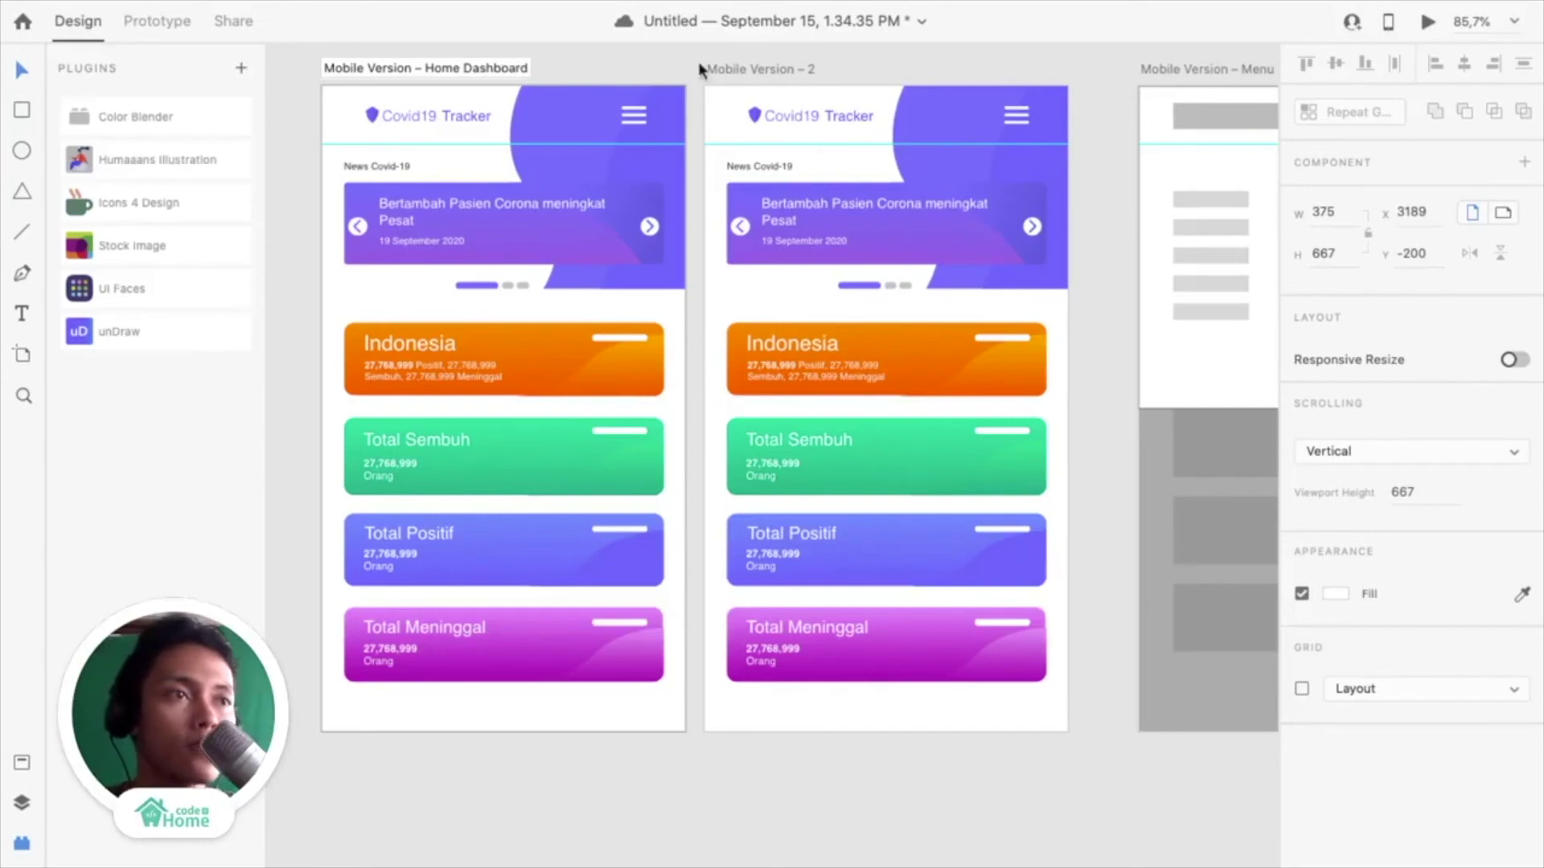
double_click(777, 69)
key("Right")
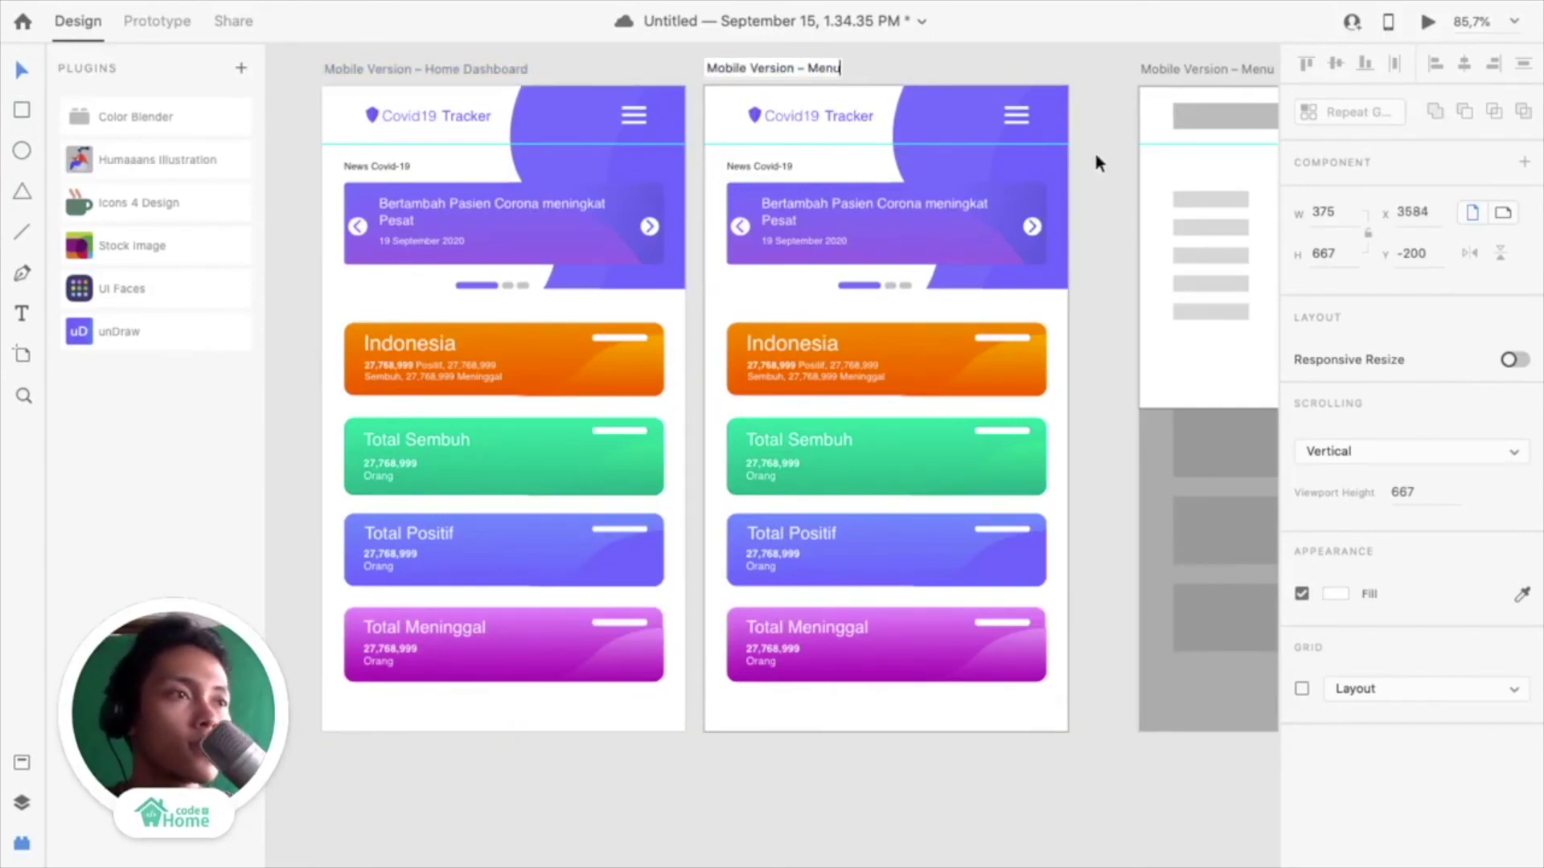
key("Return")
Lock all objects on the Mobile Version – Menu artboard
left_click(1033, 720)
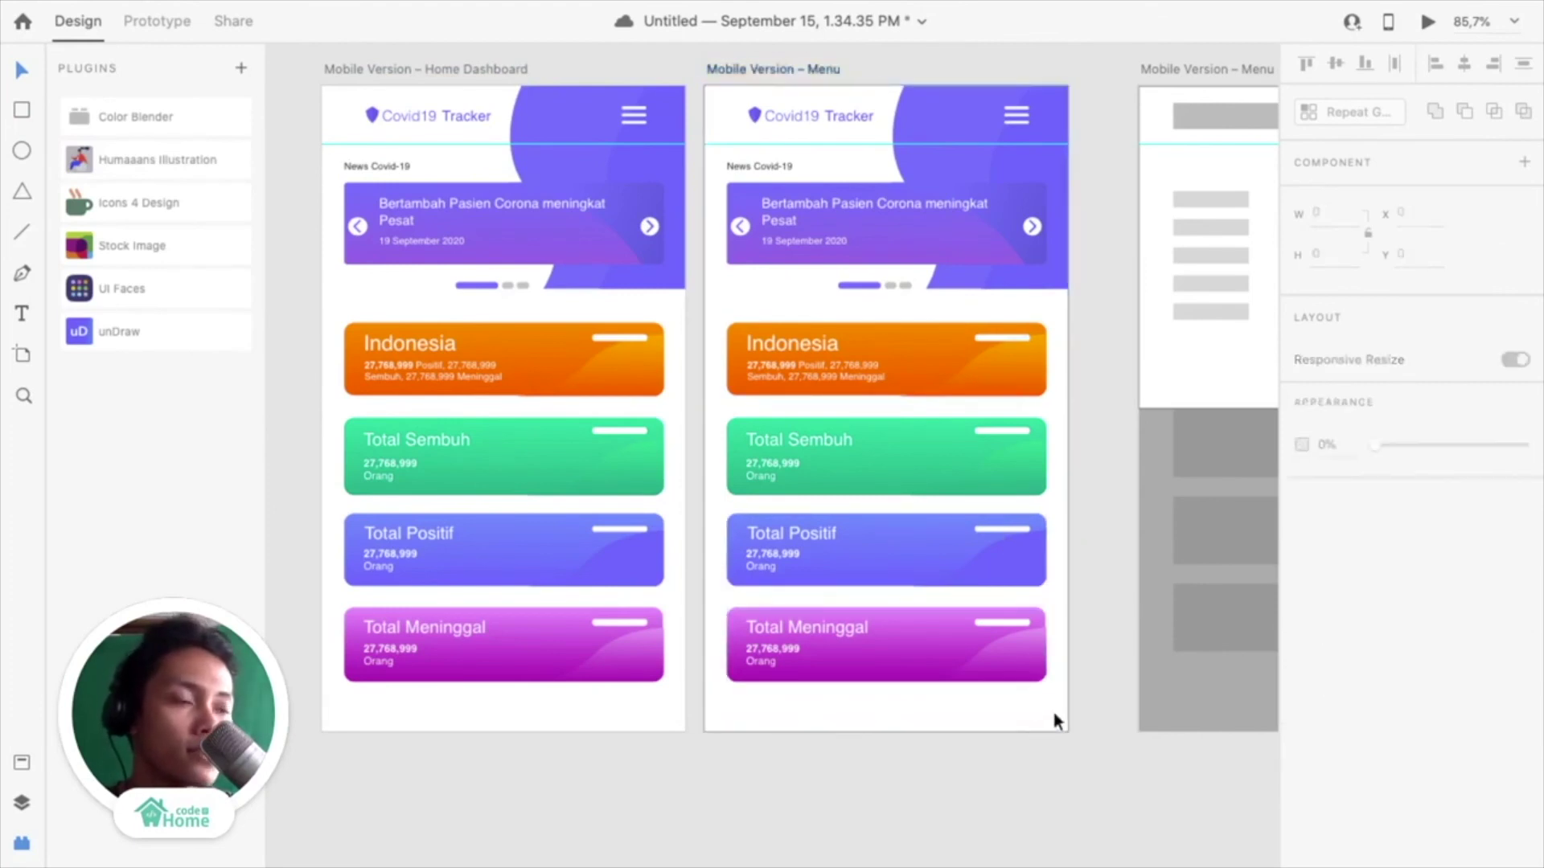
left_click_drag(1055, 715, 720, 89)
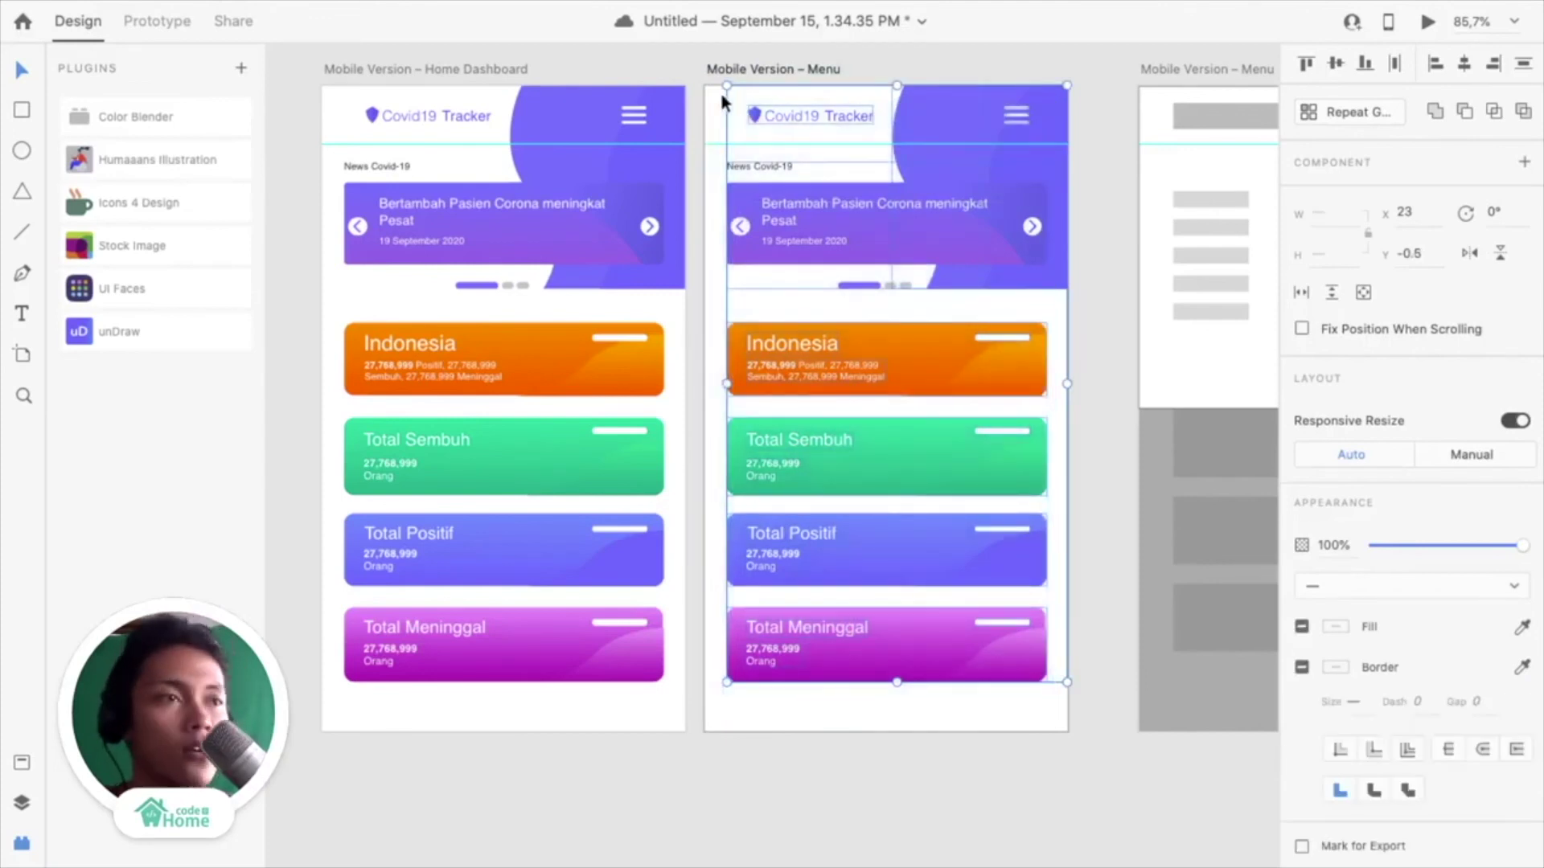
key("super+l")
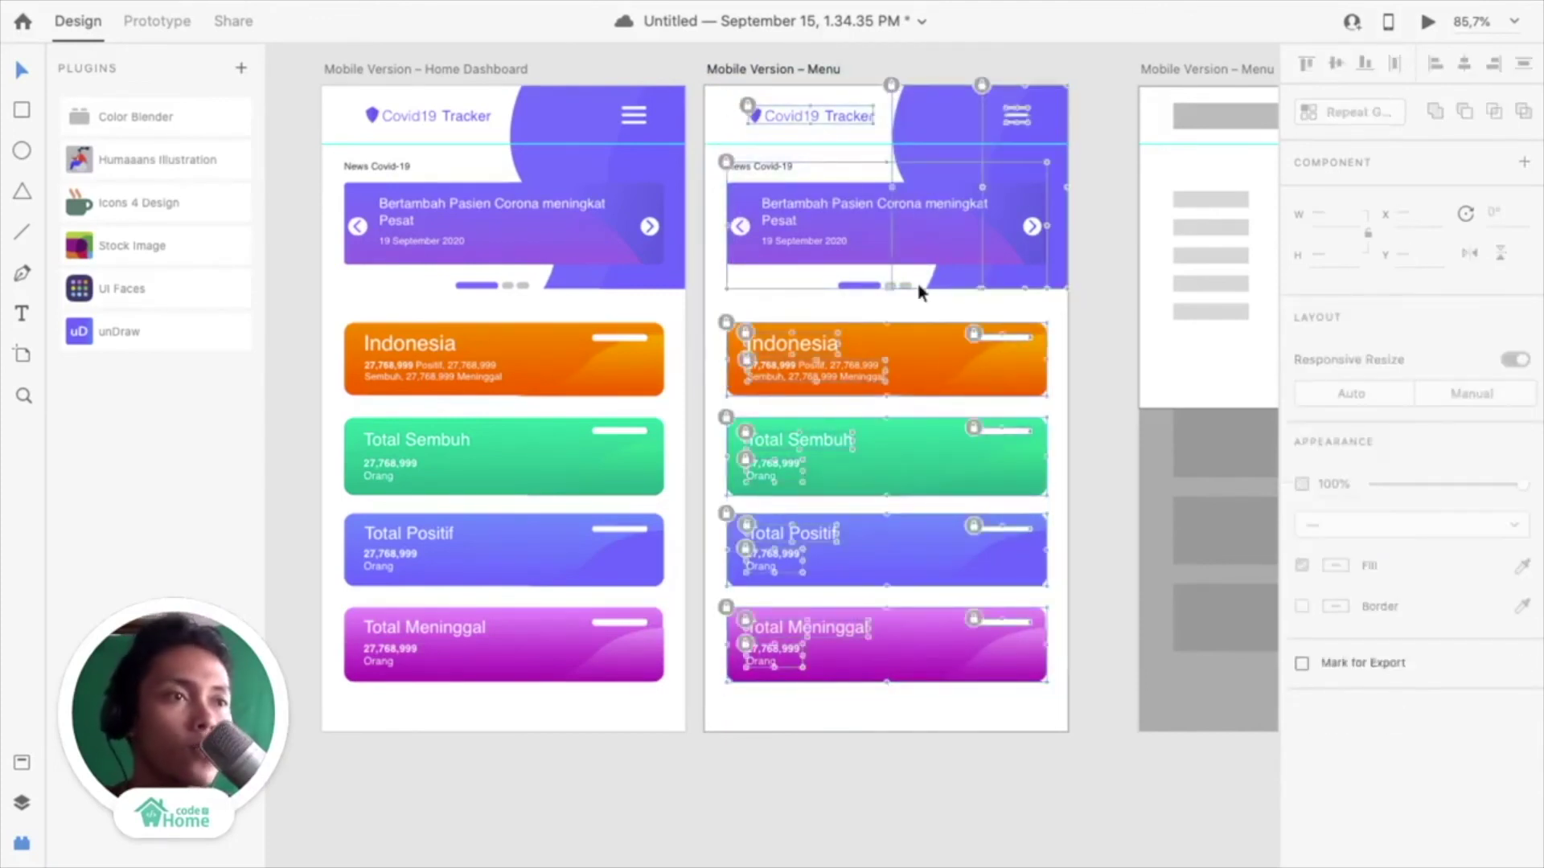
left_click(876, 702)
Draw a 375 × 667 rectangle covering the whole Mobile Version – Menu artboard
left_click(22, 110)
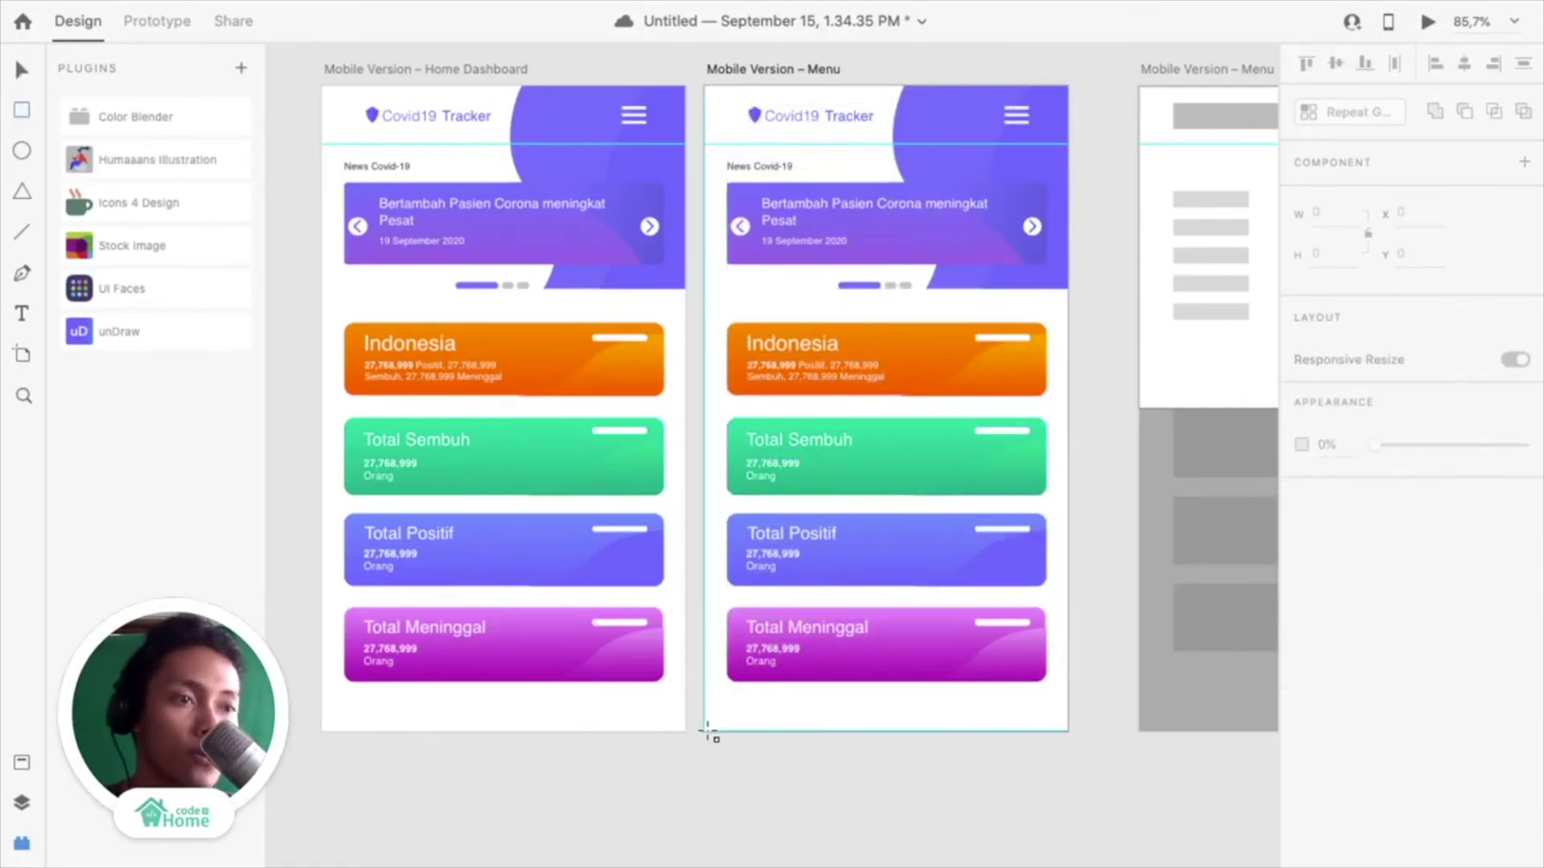
left_click_drag(707, 731, 1067, 85)
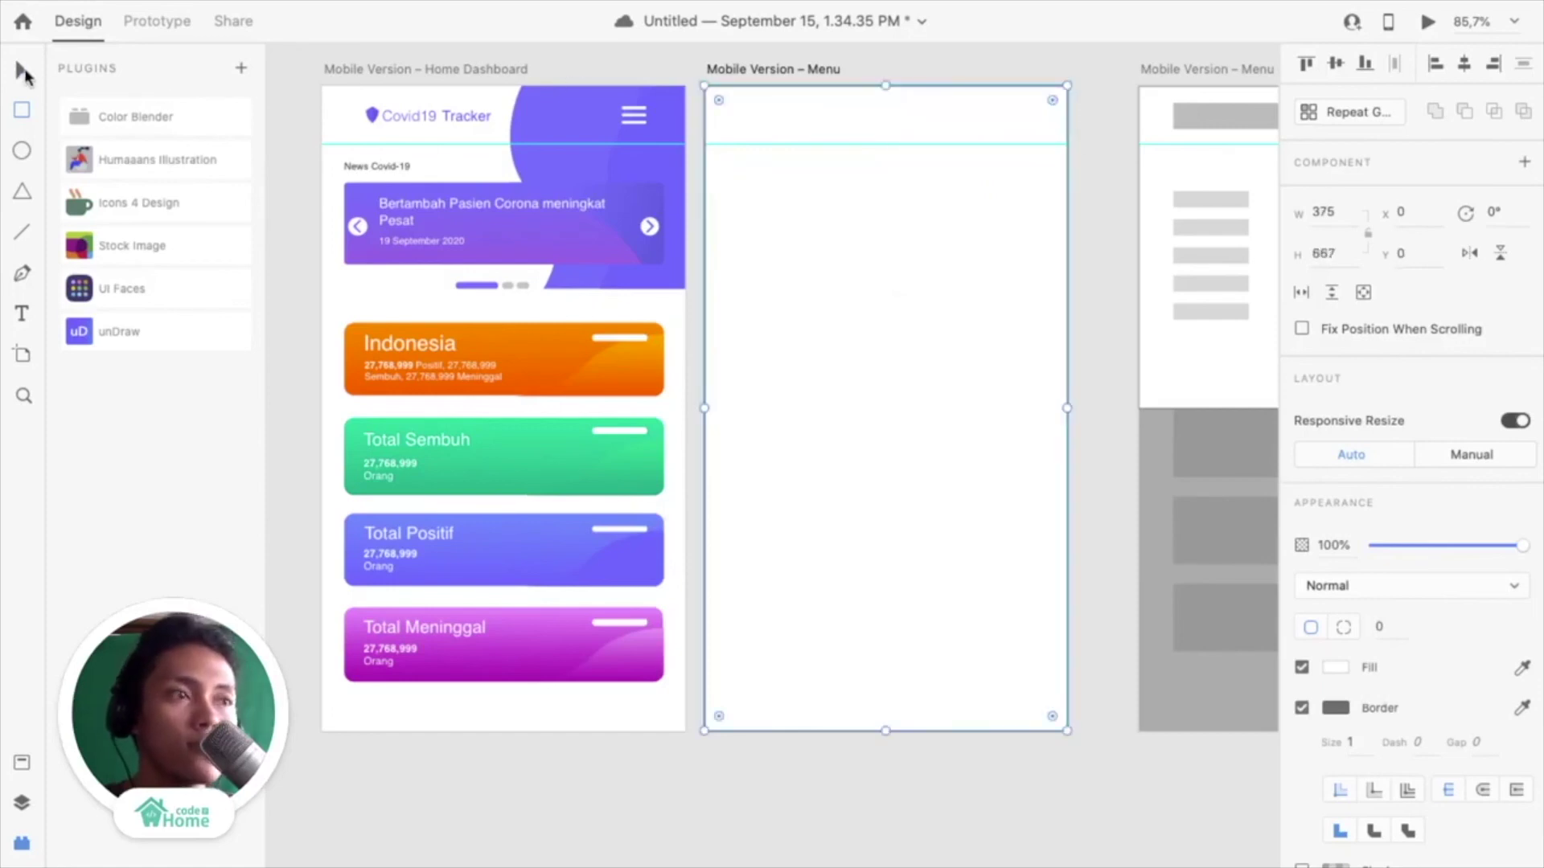
left_click(24, 74)
Turn the covering rectangle into a dark overlay with no border, a black fill and 45% opacity
scroll(1037, 591, "right", 5)
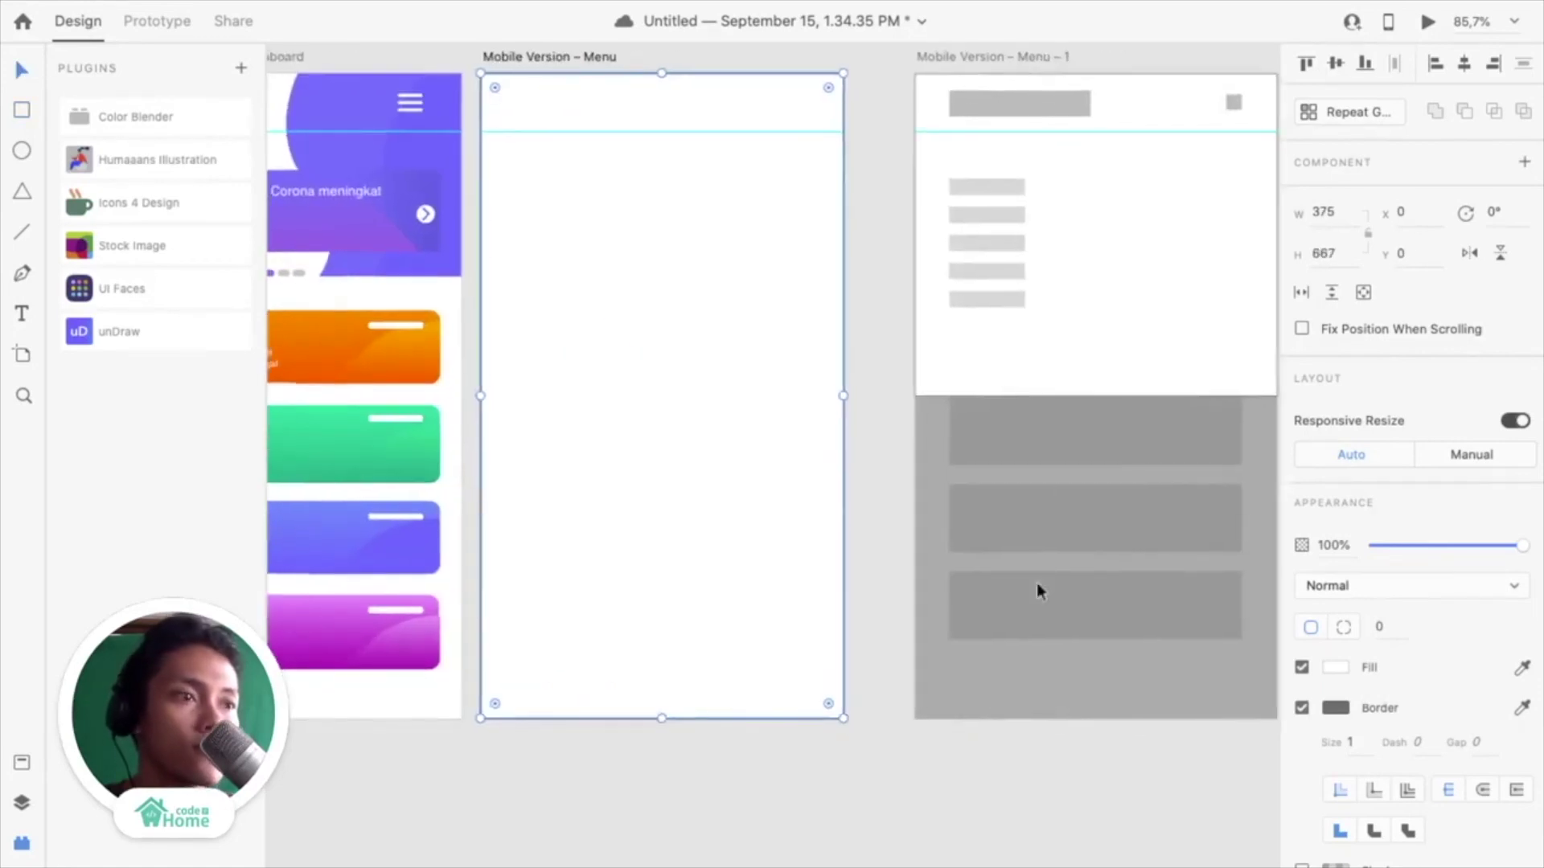
left_click(1302, 709)
left_click(1336, 668)
left_click_drag(1152, 669, 974, 767)
mouse_move(1461, 544)
left_mouse_down()
mouse_move(1389, 557)
mouse_move(1443, 544)
left_mouse_up()
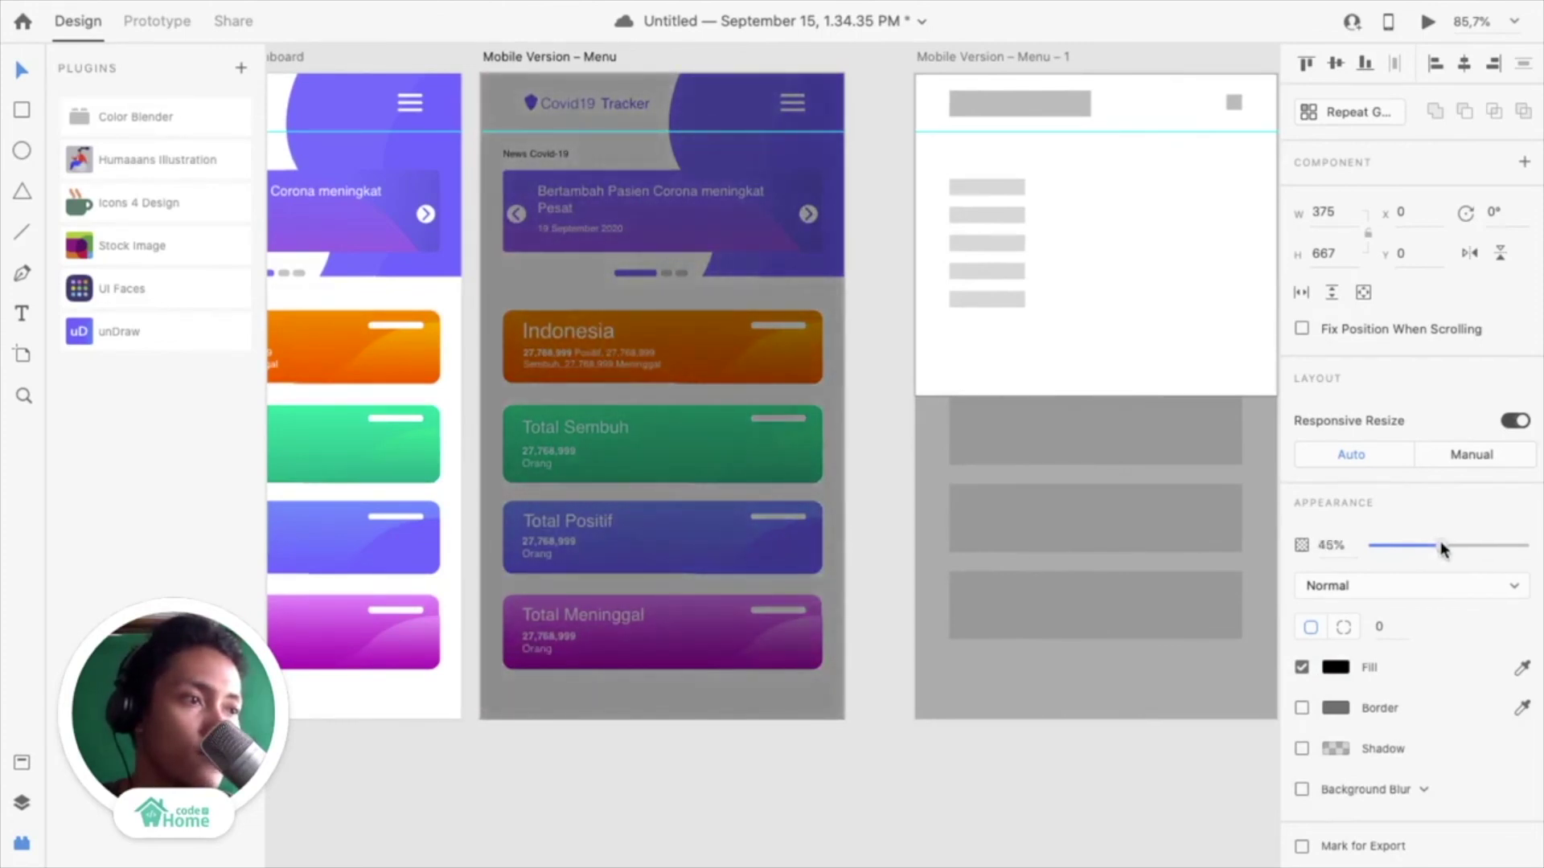
left_click(909, 758)
Copy the white 375 × 334 panel from Mobile Version – Menu – 1 to X 0, Y 0 on Mobile Version – Menu and remove its border
scroll(991, 495, "down", 3)
left_click(1141, 277)
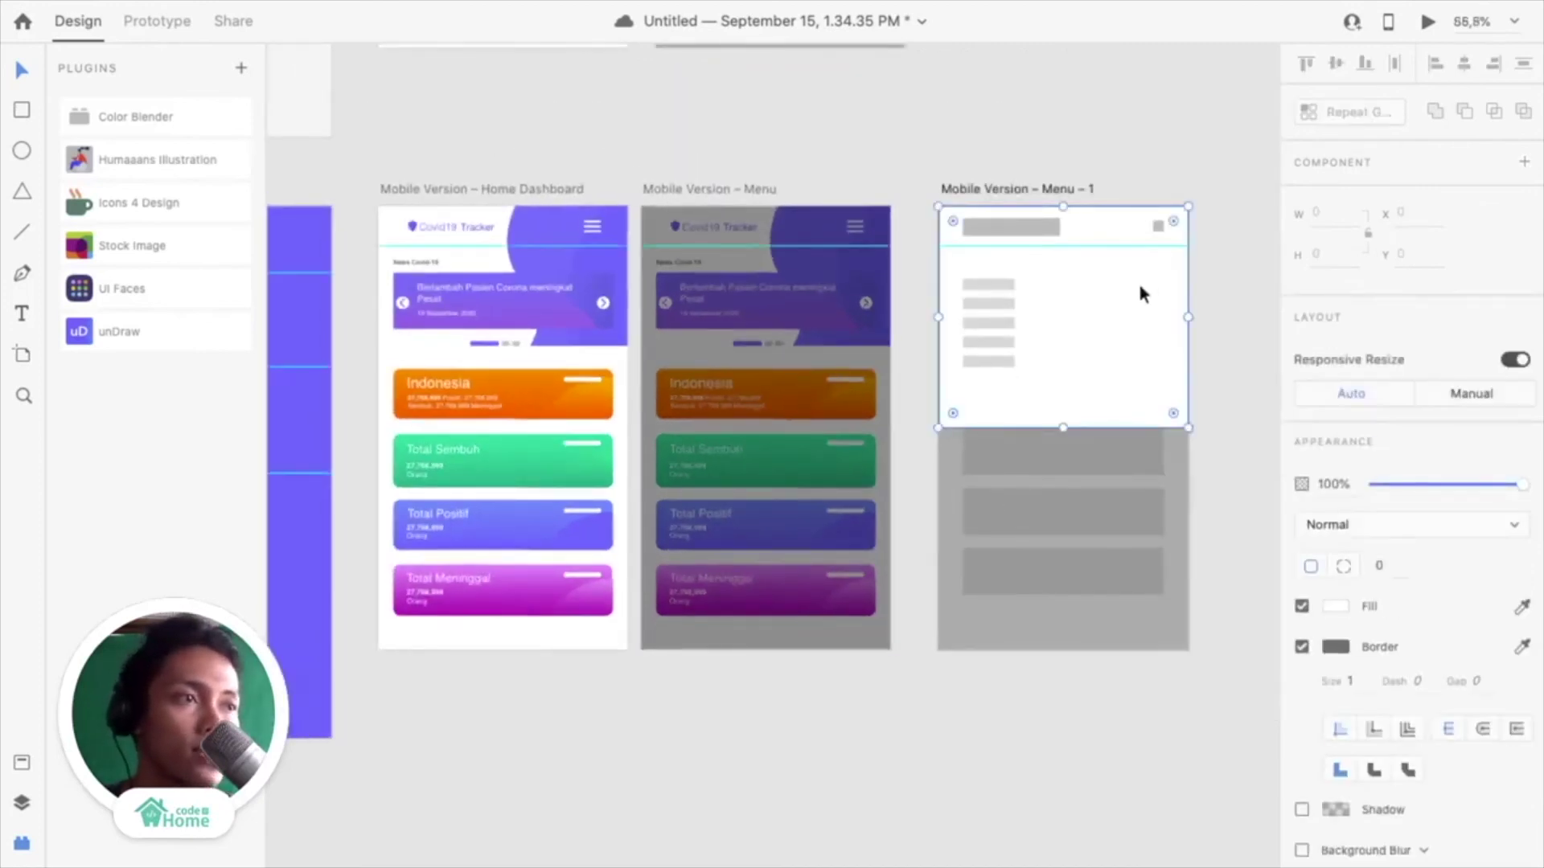
key("alt")
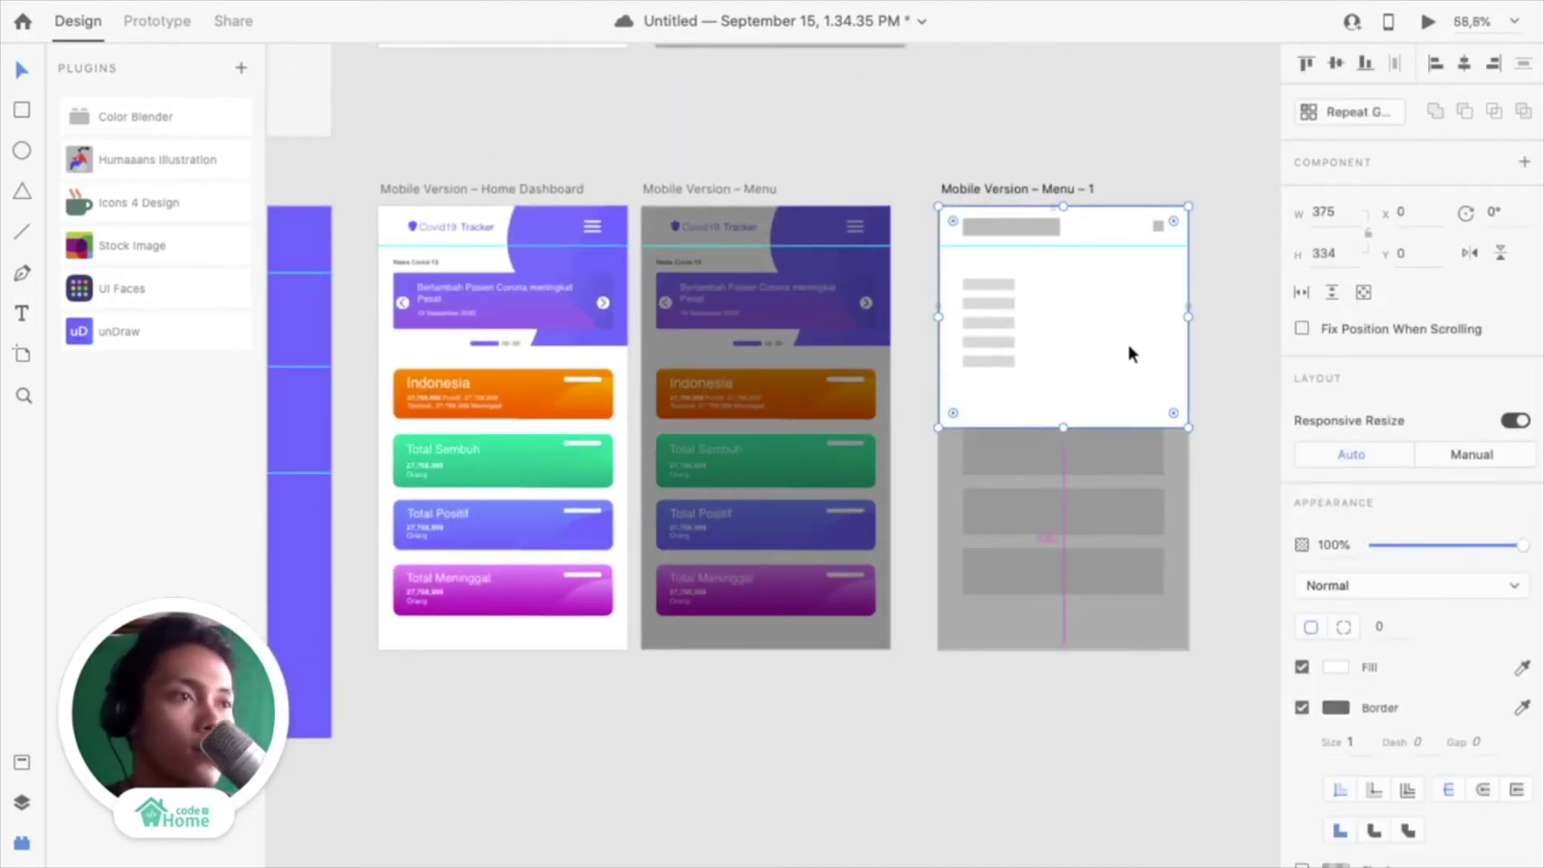
left_click_drag(1128, 347, 828, 383)
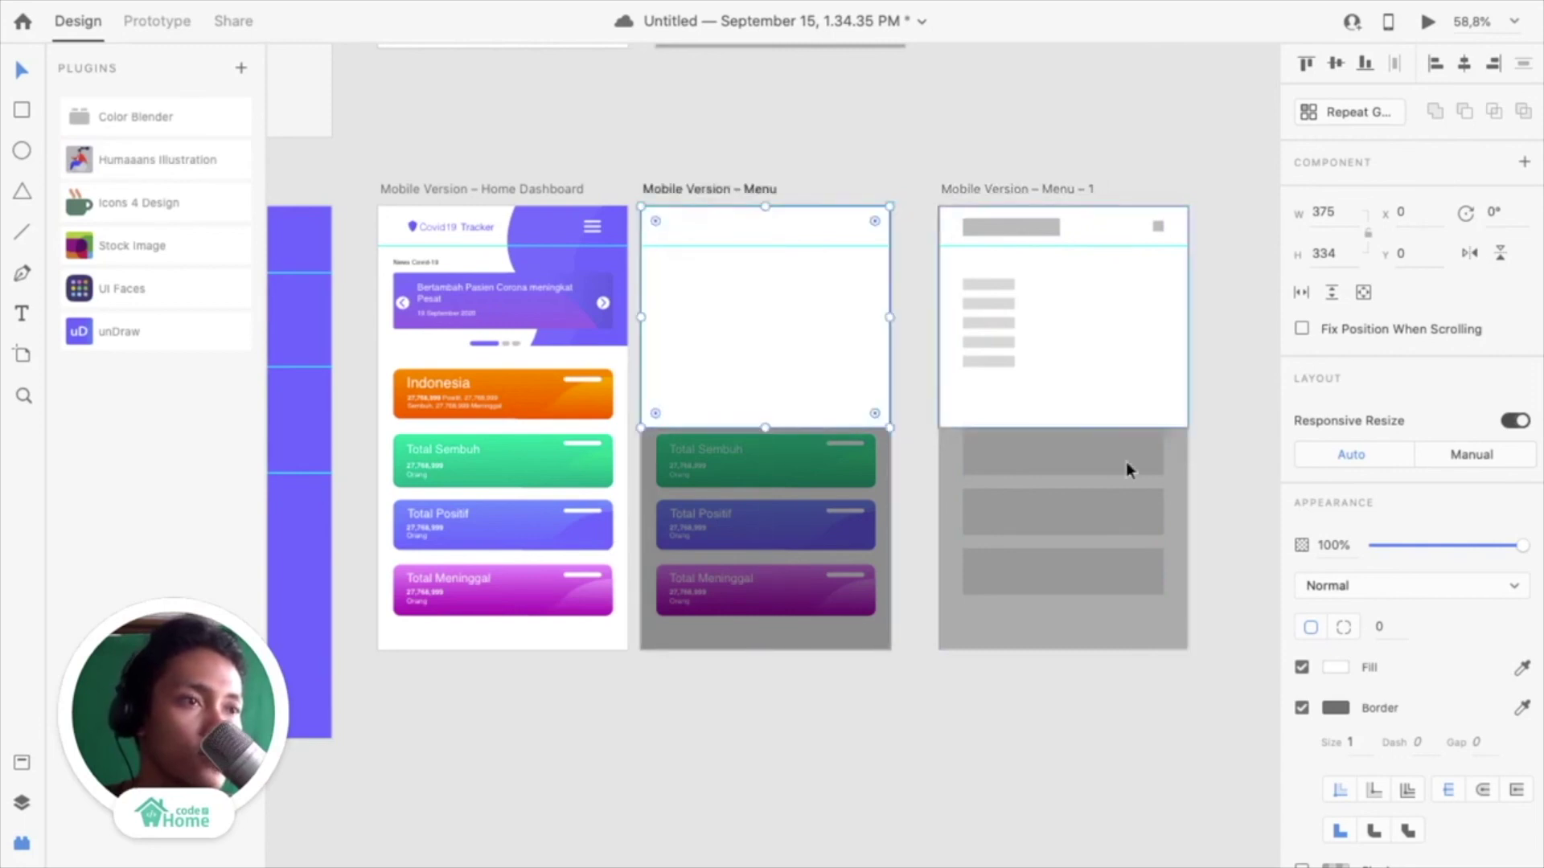
left_click(1302, 709)
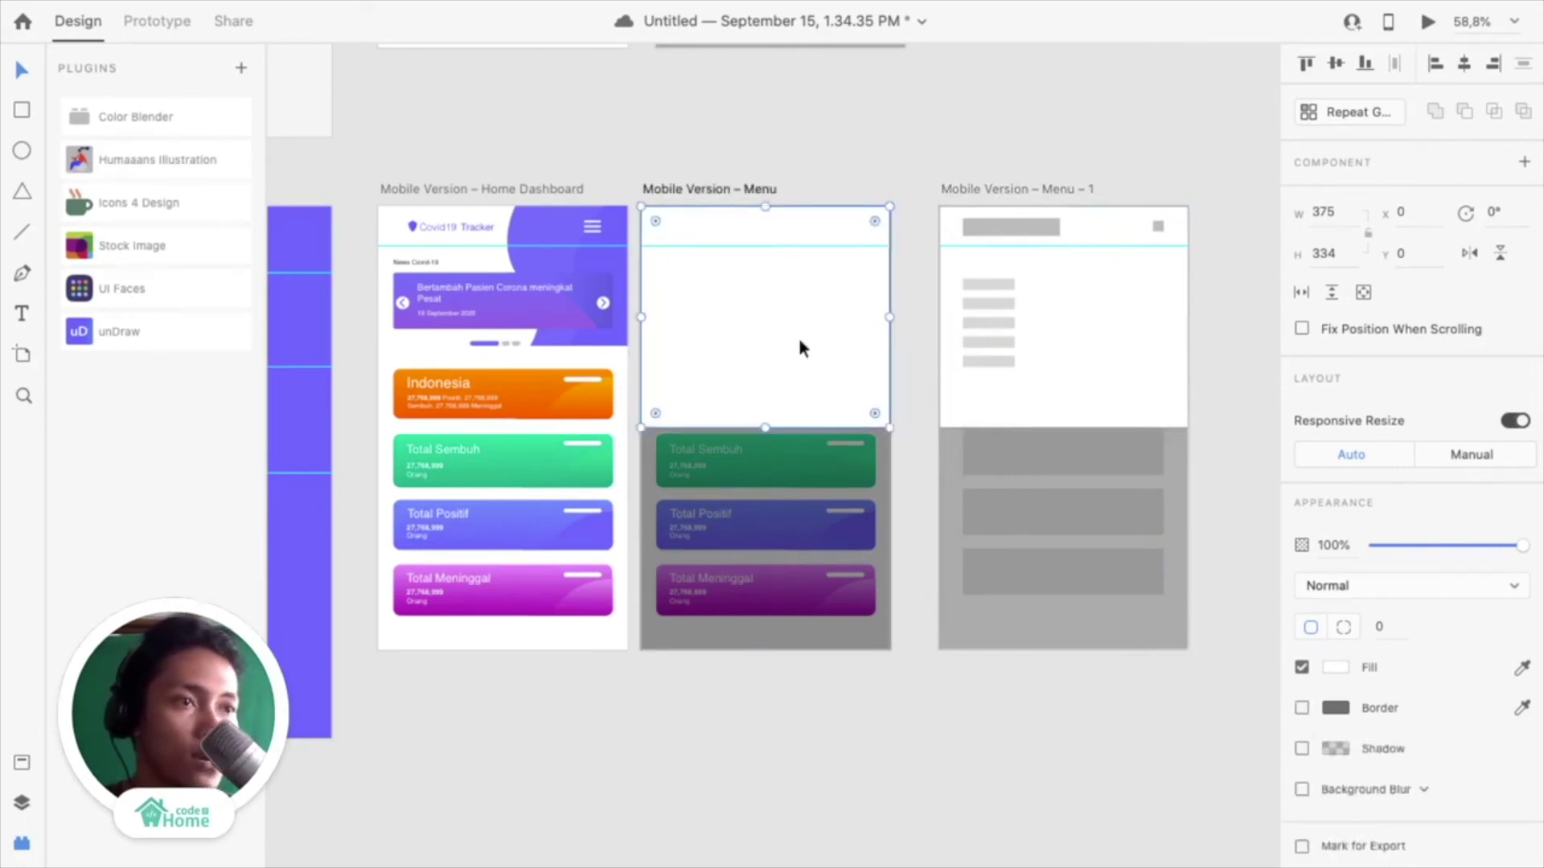
Round only the two bottom corners of the white menu panel with a radius of 10
scroll(799, 340, "up", 5)
left_click(799, 339)
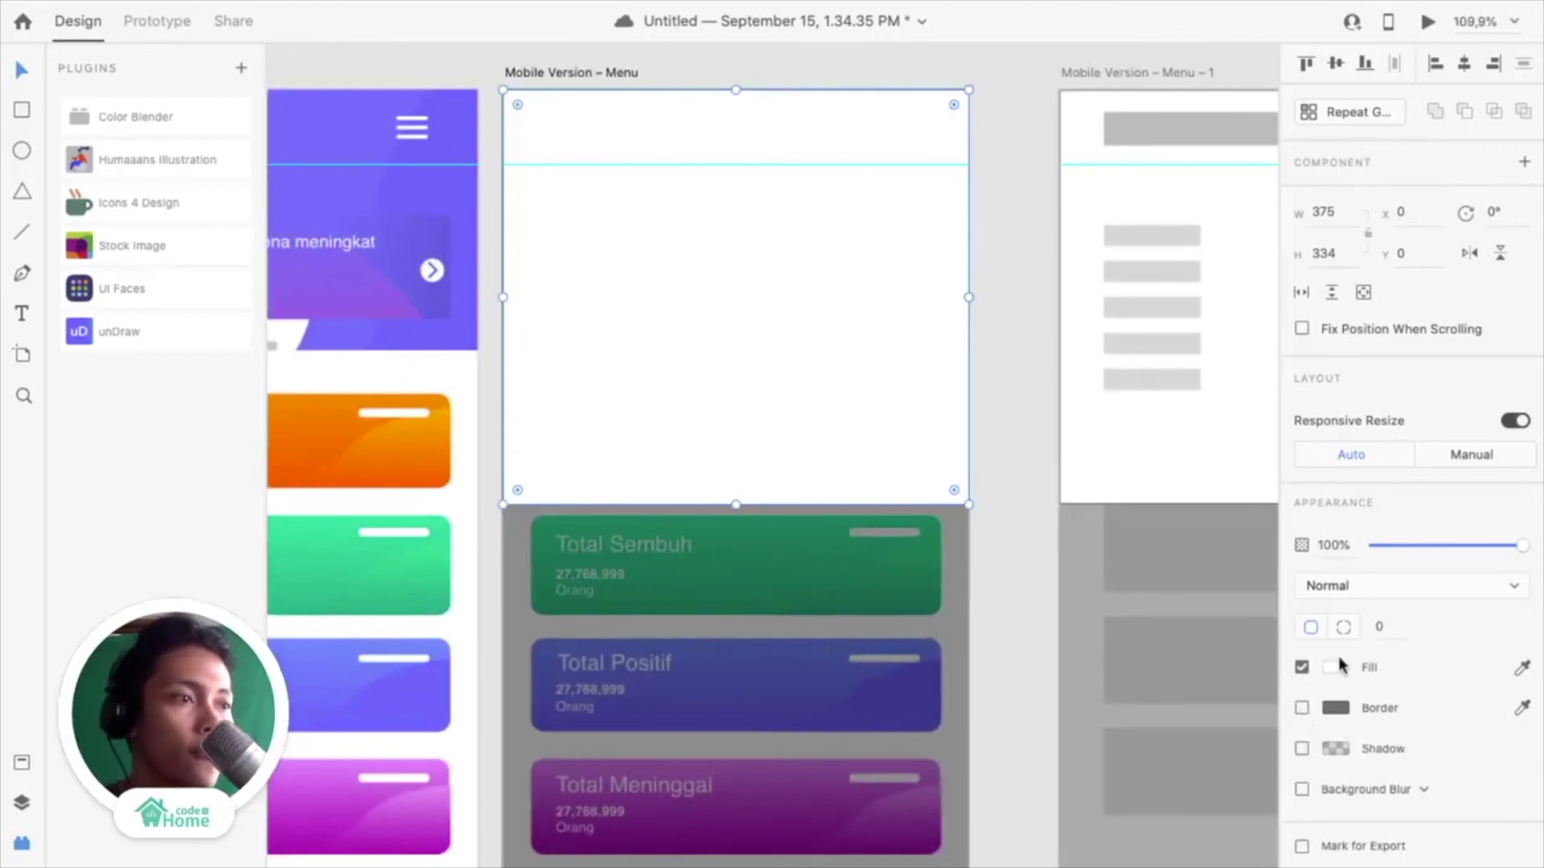
scroll(1319, 705, "down", 1)
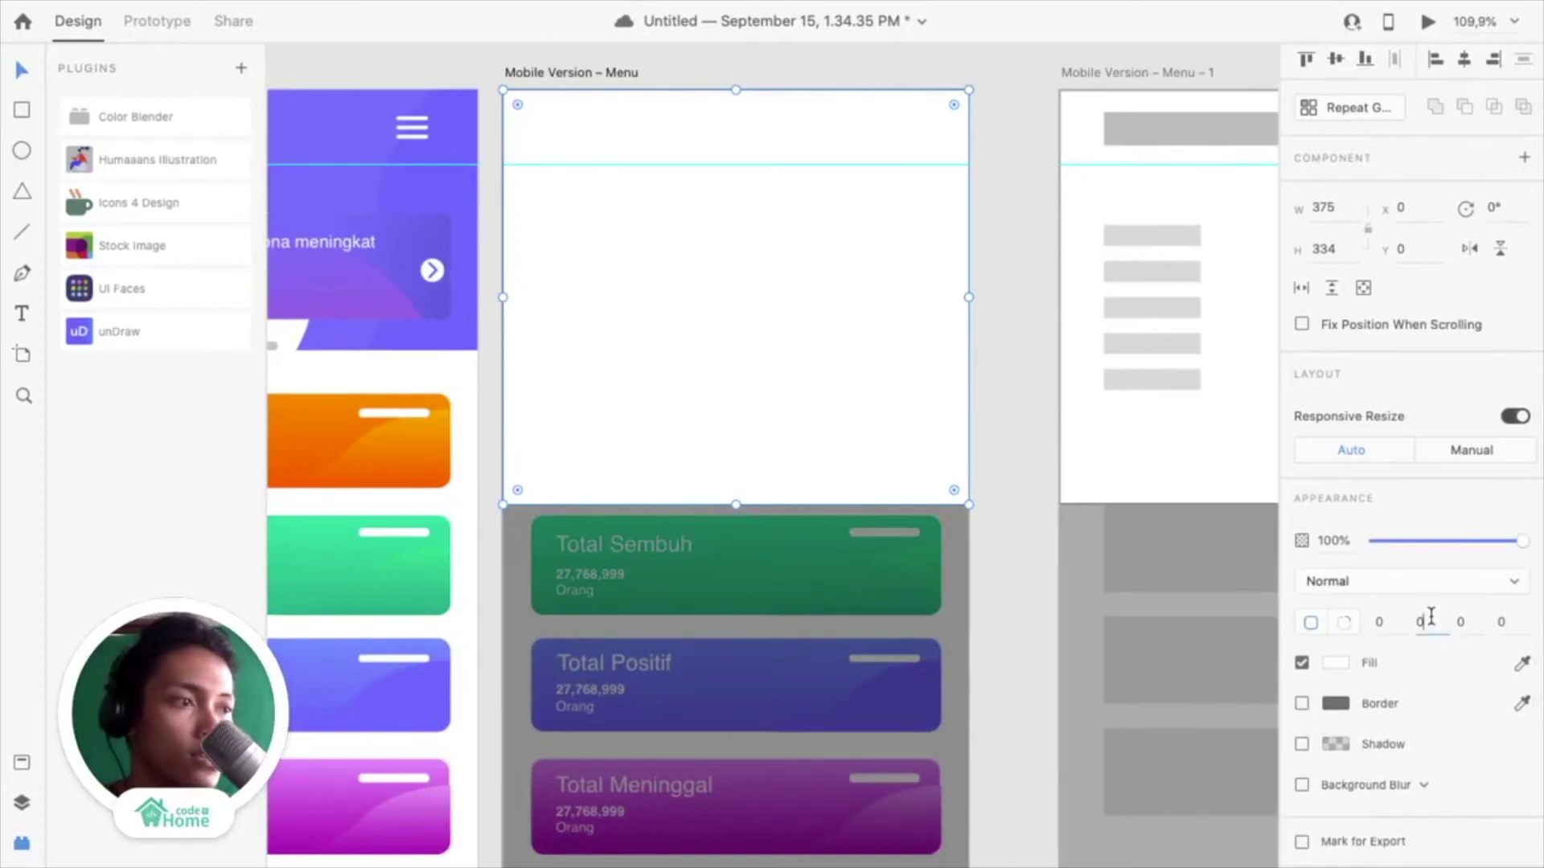
left_click(1469, 624)
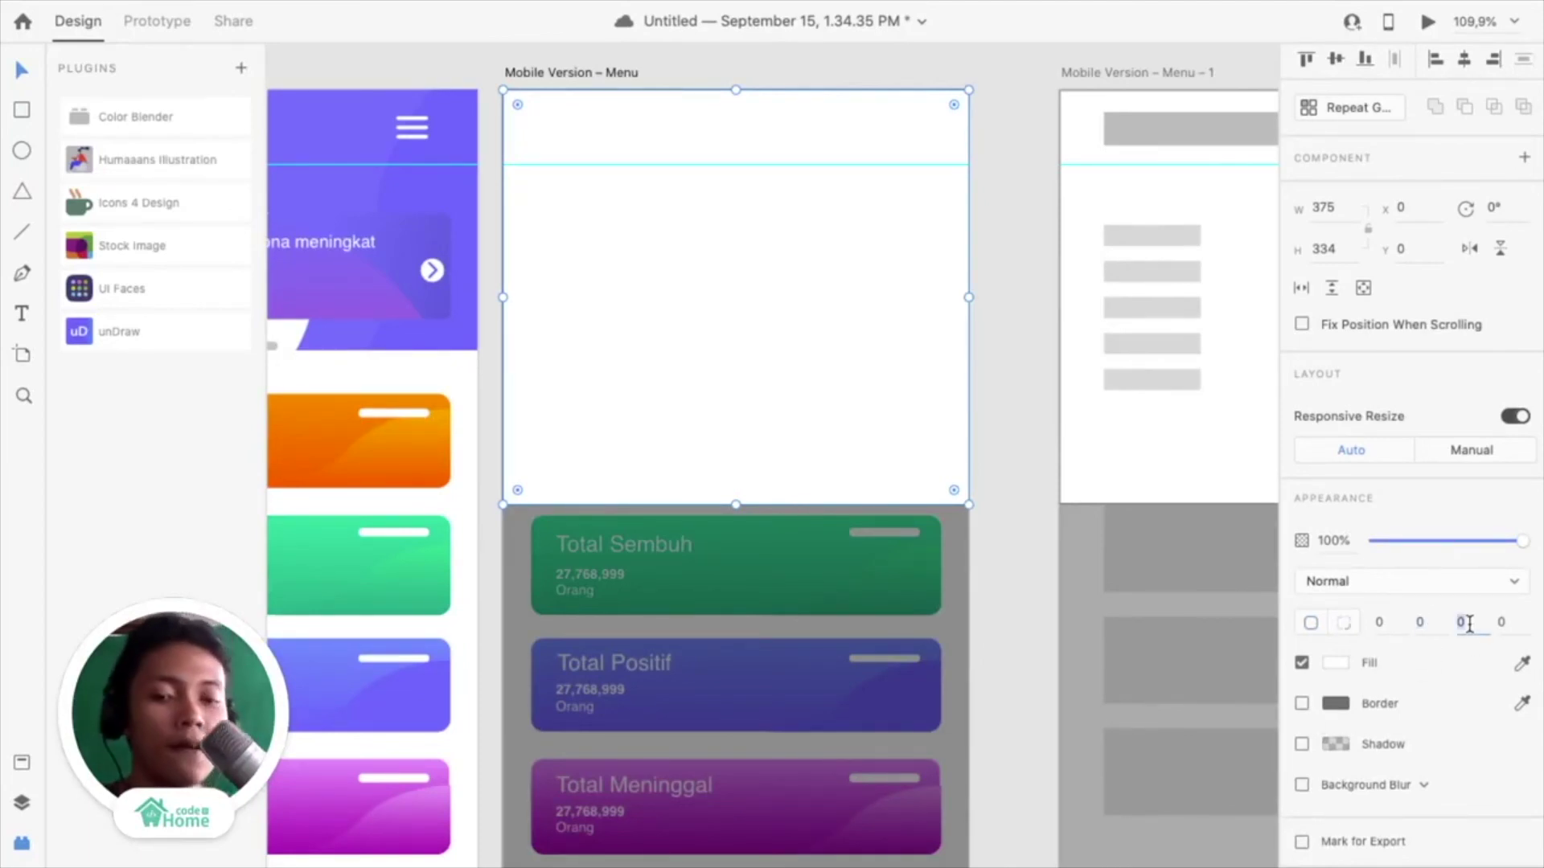
left_click(1516, 624)
type("10")
key("Return")
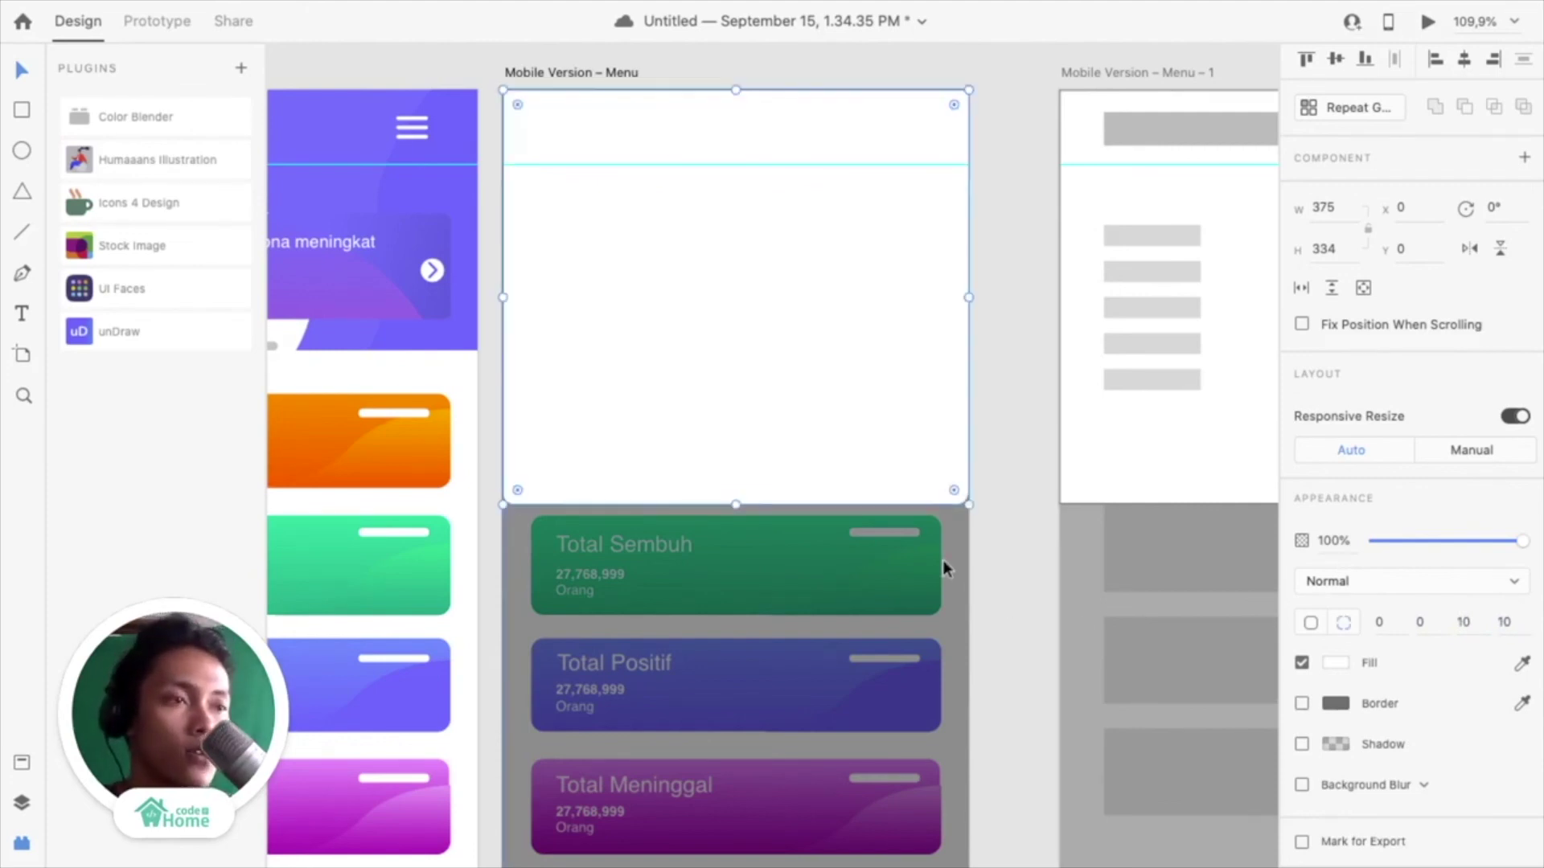
Increase the radius of the white panel's two bottom corners to 15
scroll(997, 538, "up", 5)
scroll(906, 475, "down", 6)
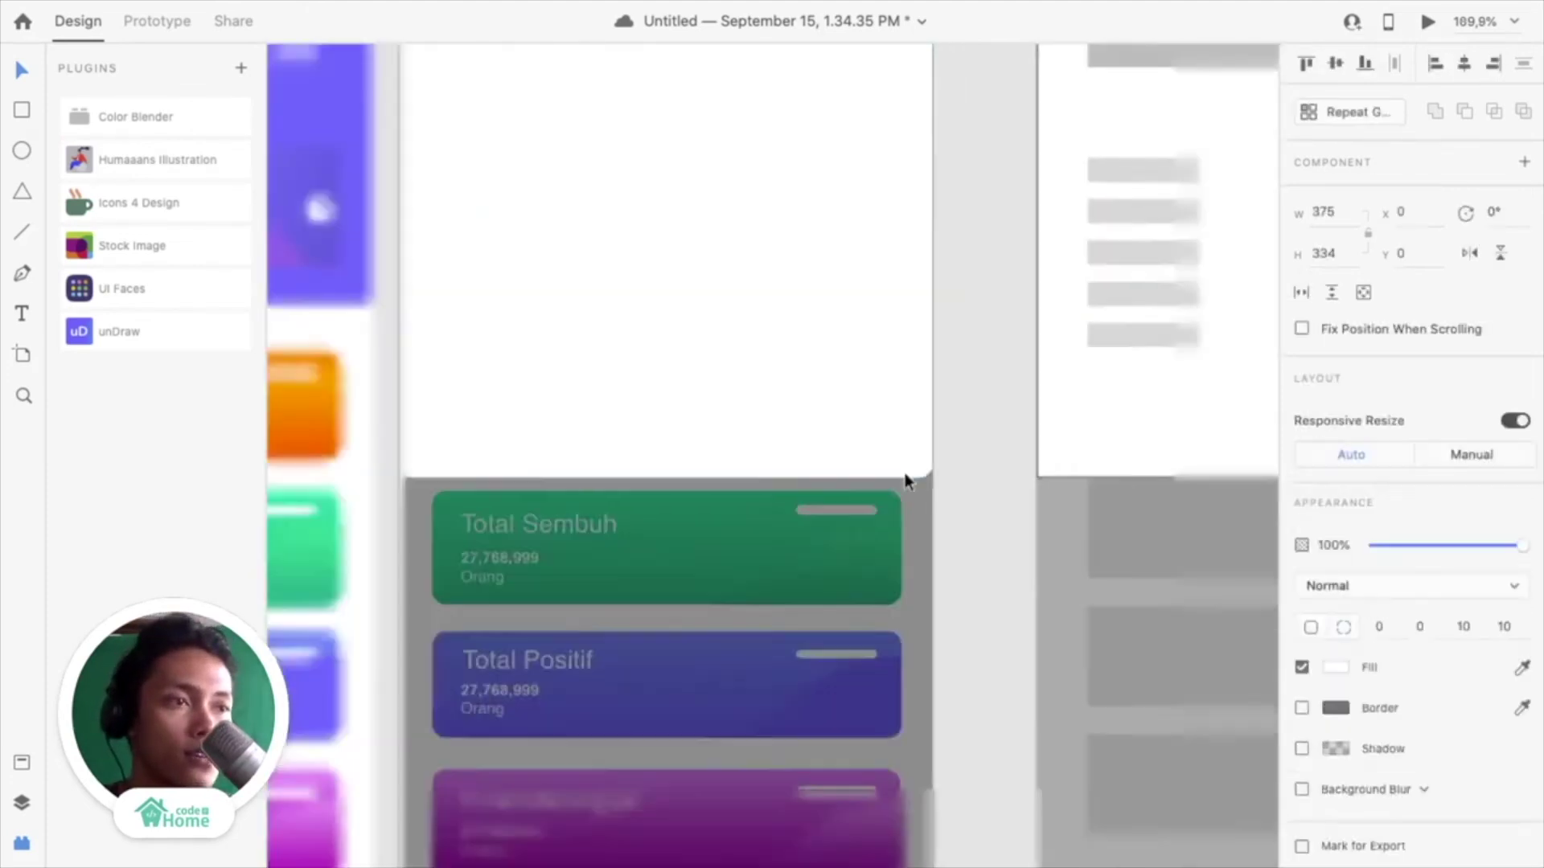
scroll(904, 480, "up", 4)
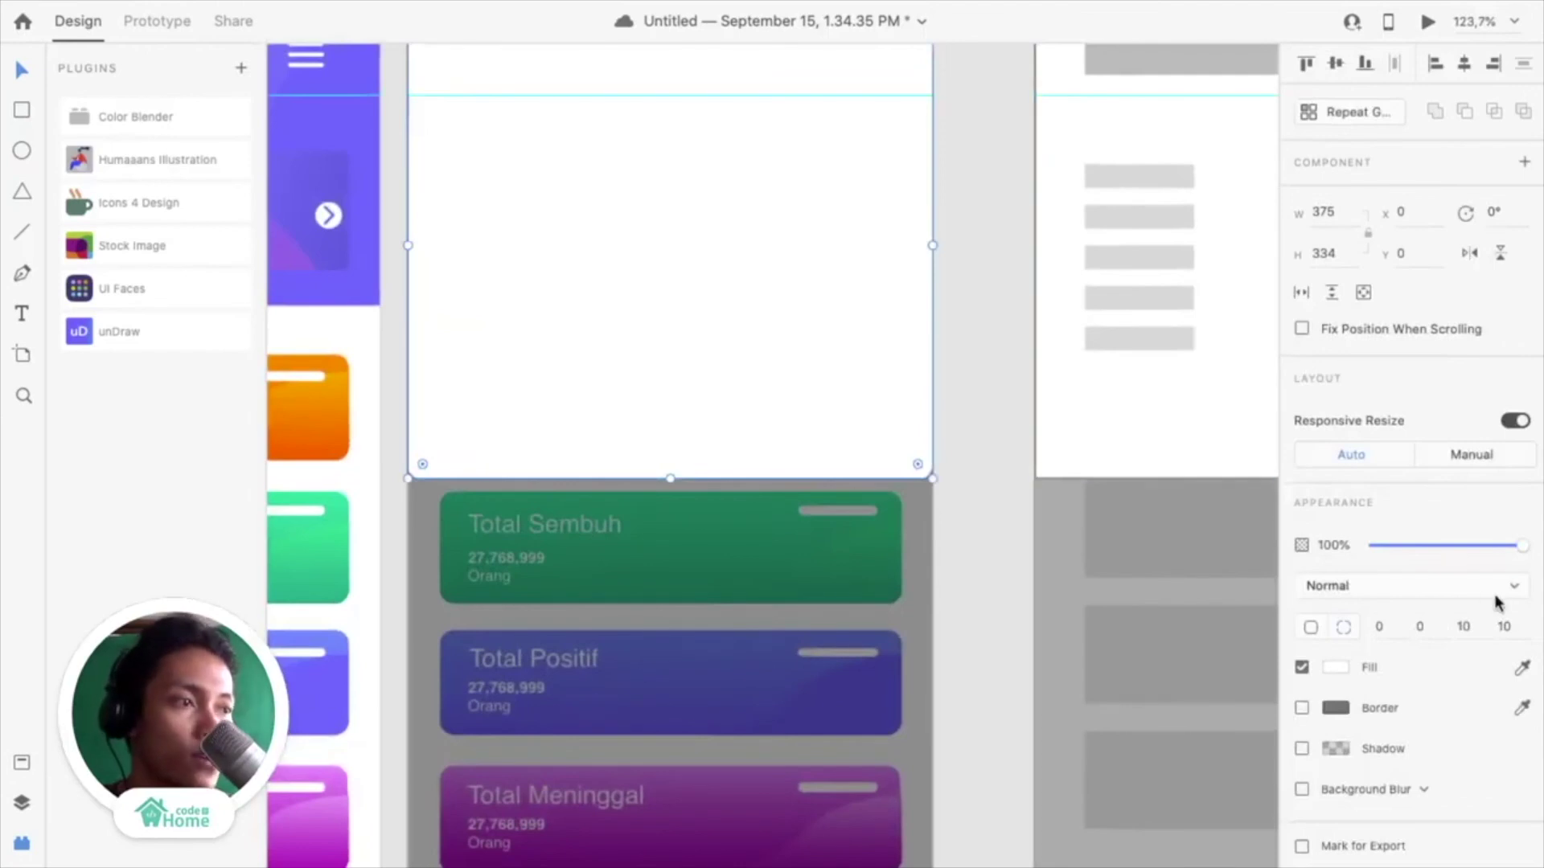
left_click(1472, 628)
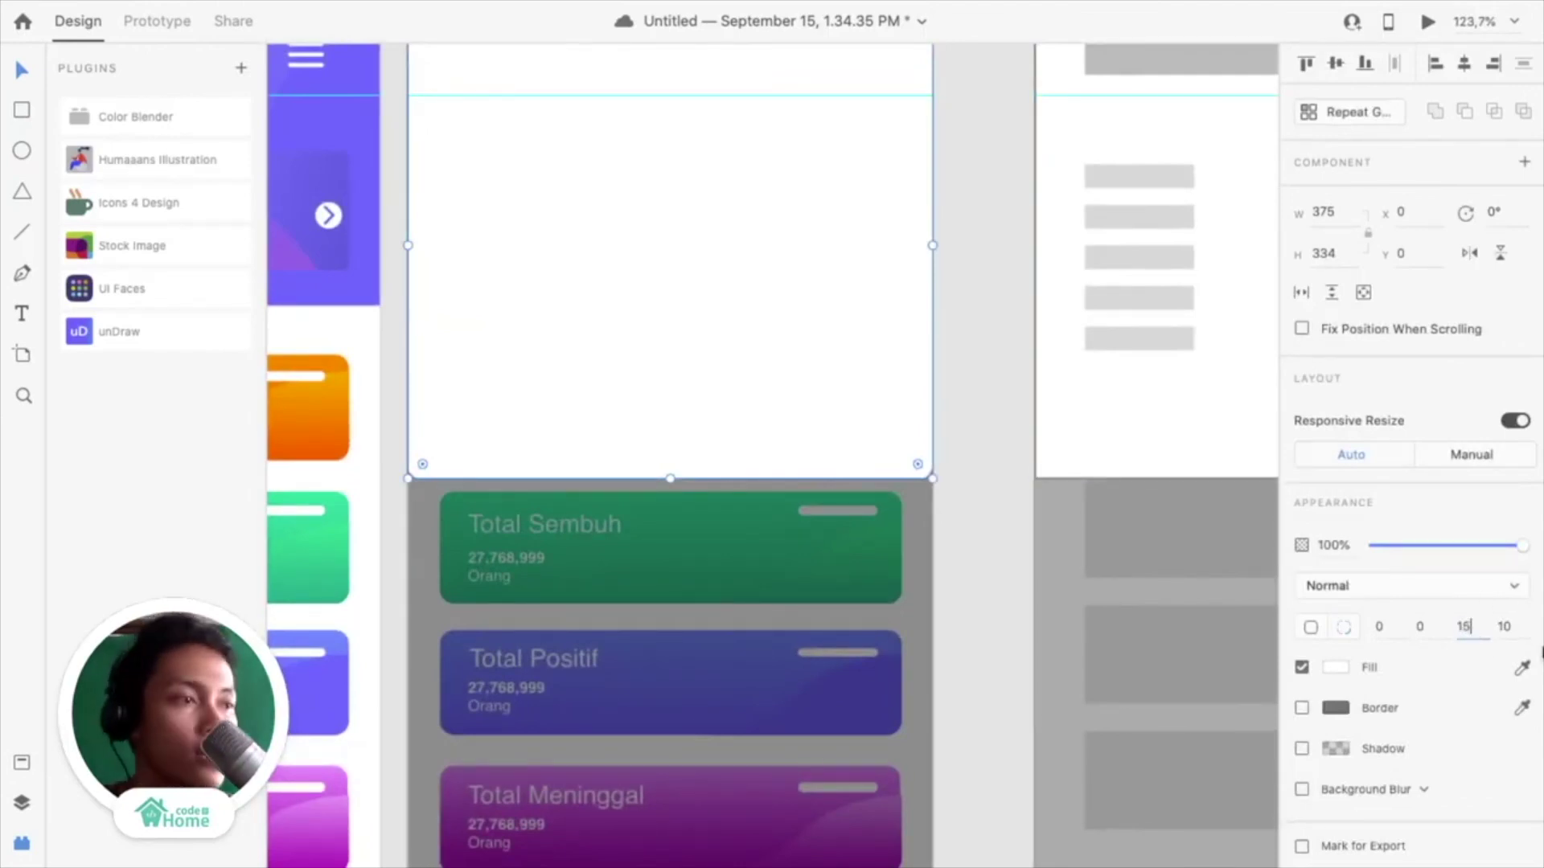
left_click(1510, 627)
type("15")
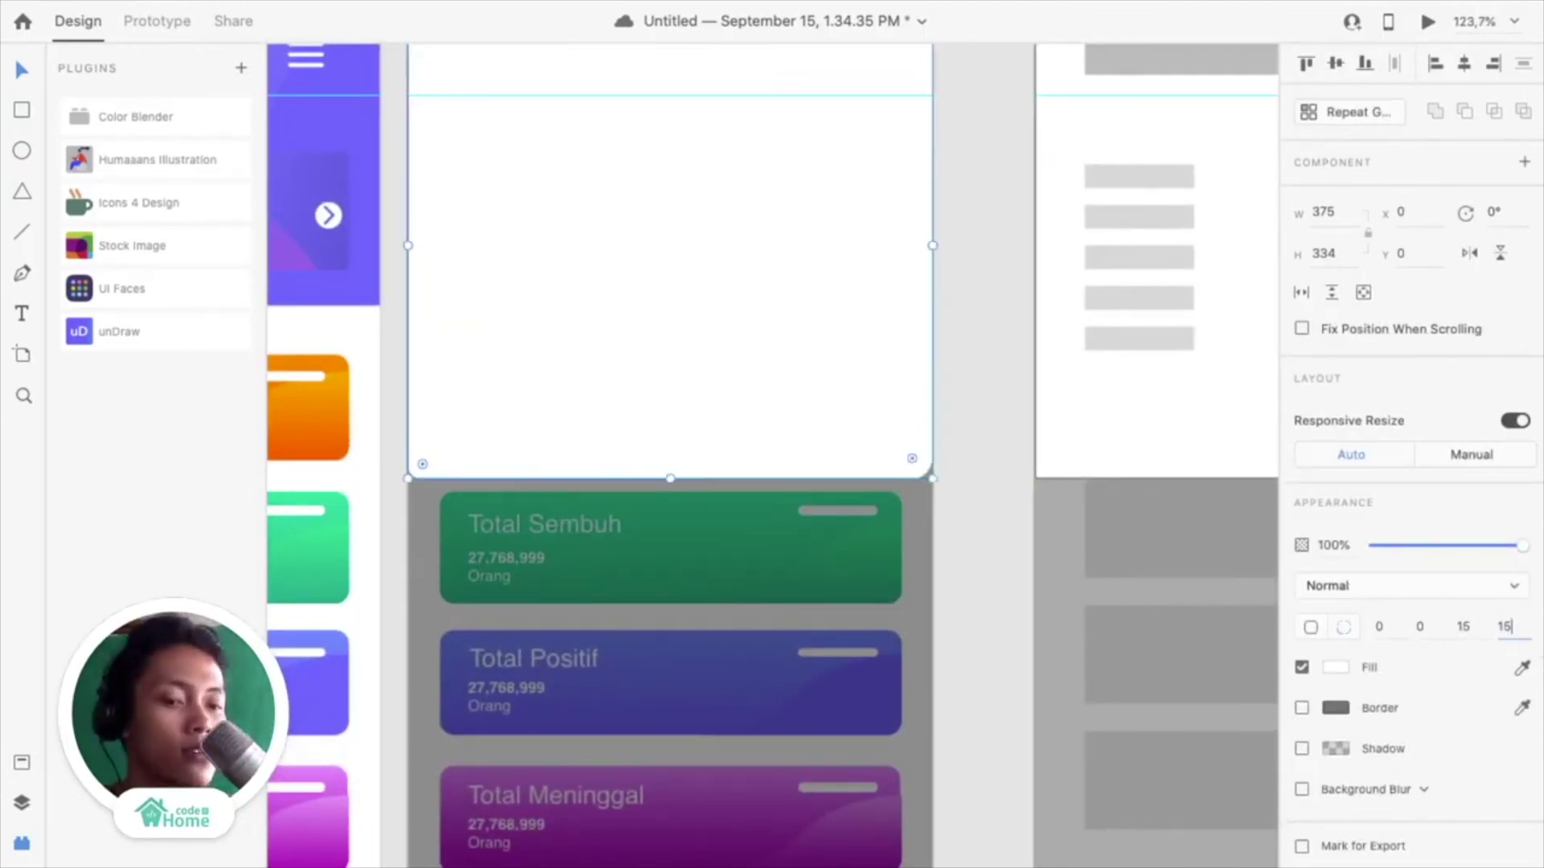
key("Return")
left_click(1008, 515)
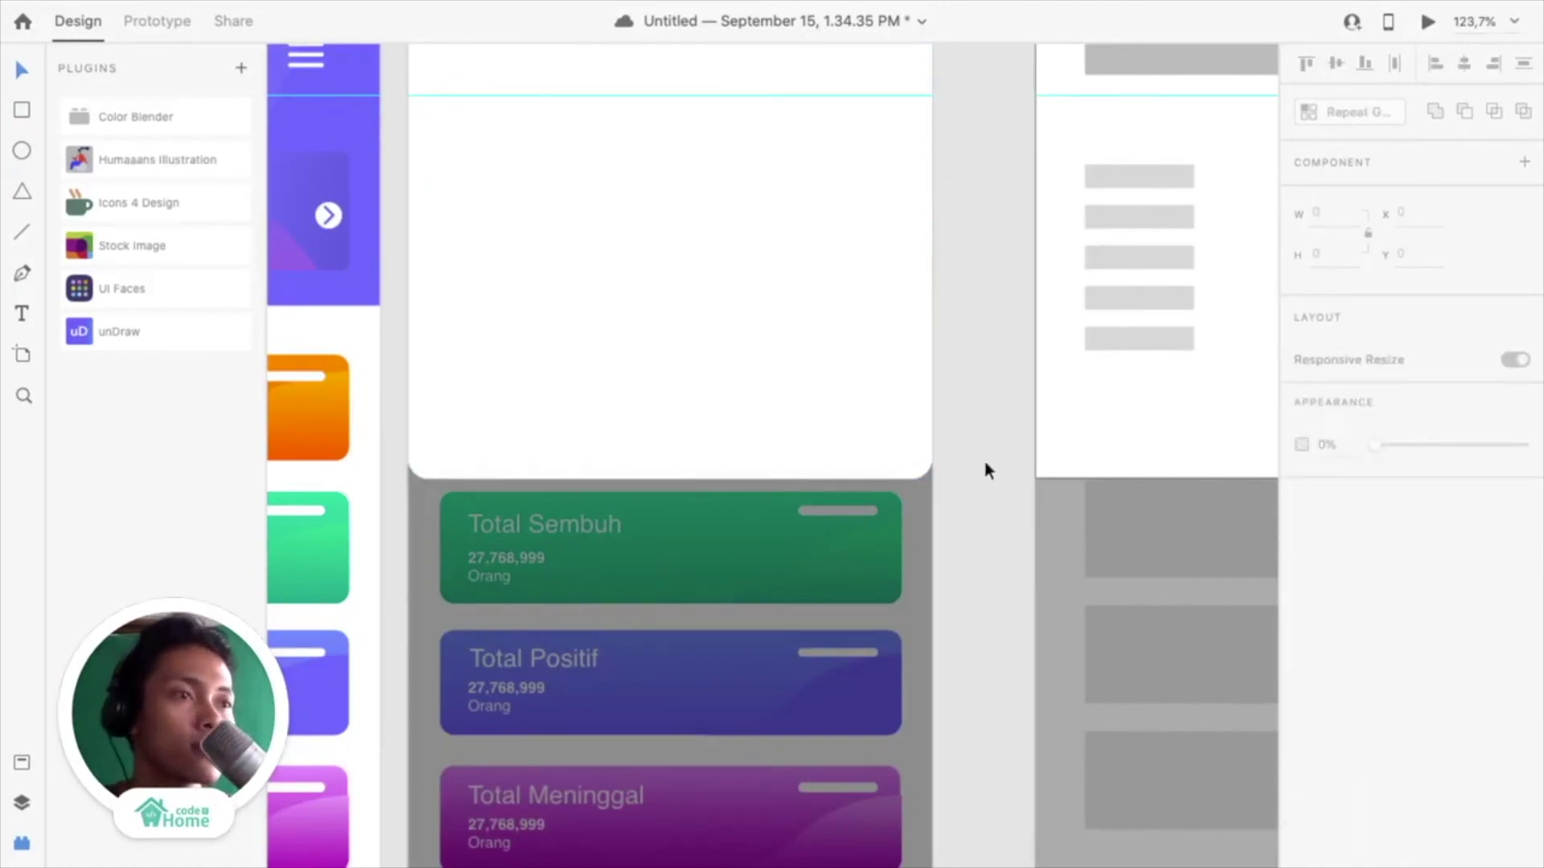
Copy the Overview, News, Country, City, Top Effected navigation text from the web dashboard design to the empty canvas above the mobile artboards
scroll(985, 461, "down", 5)
scroll(984, 461, "up", 5)
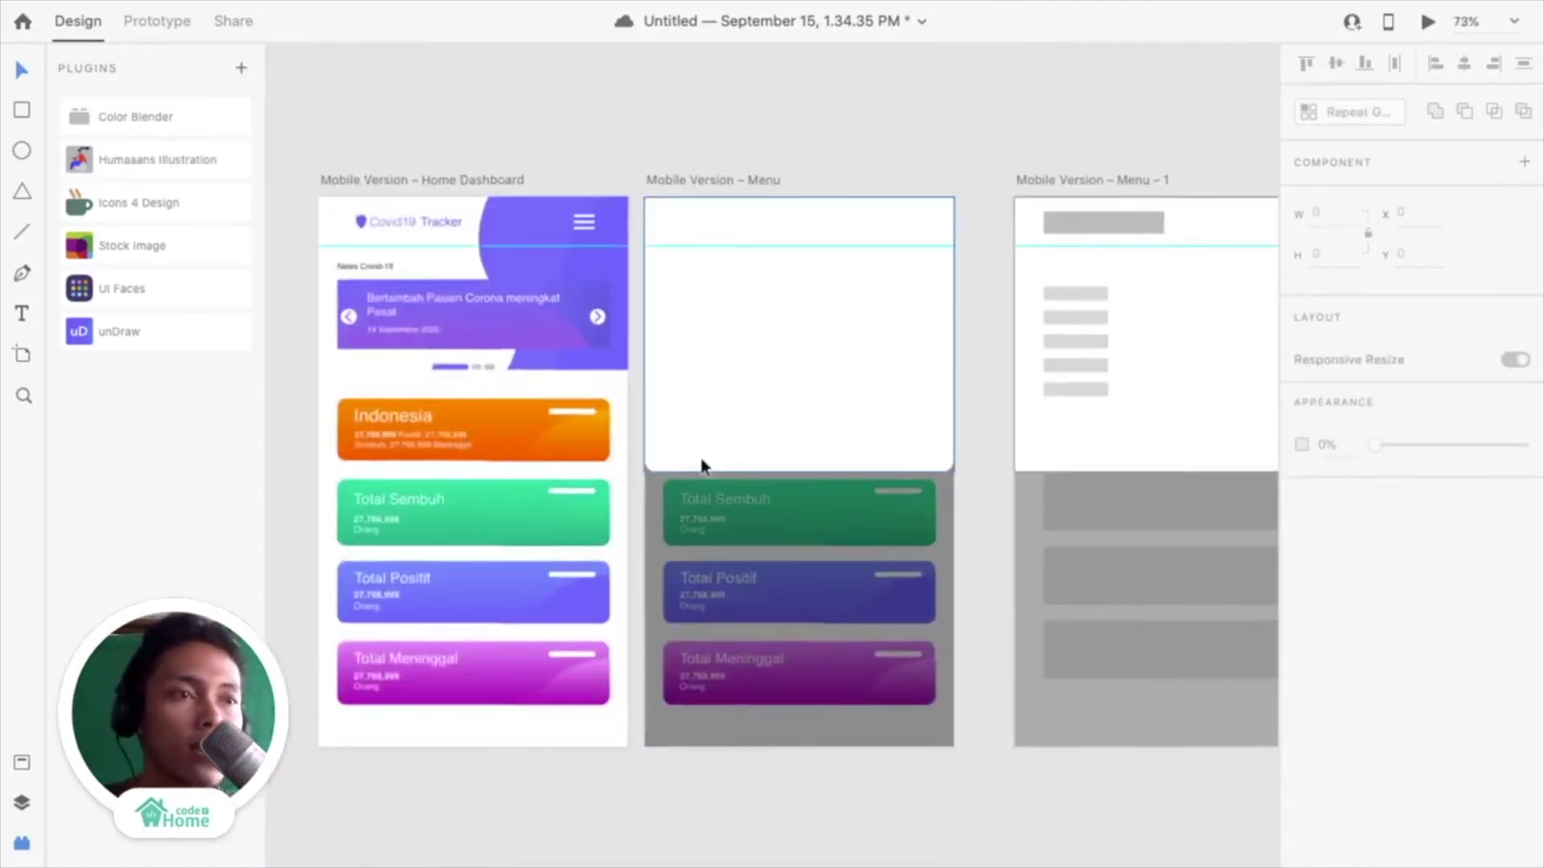
scroll(632, 291, "left", 6)
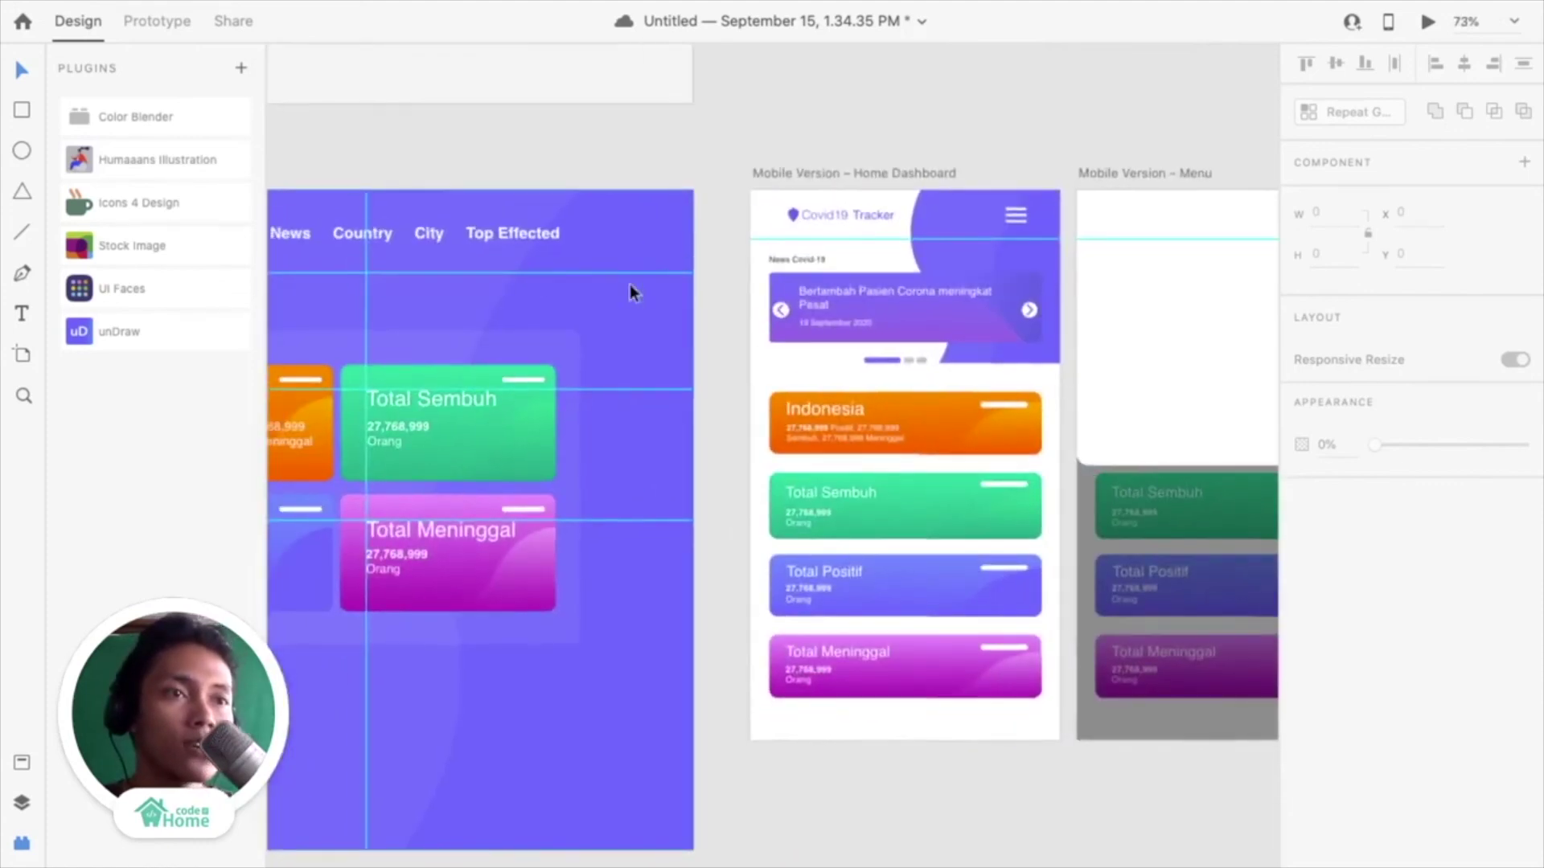
left_click(489, 231)
scroll(489, 230, "down", 5)
scroll(489, 230, "up", 5)
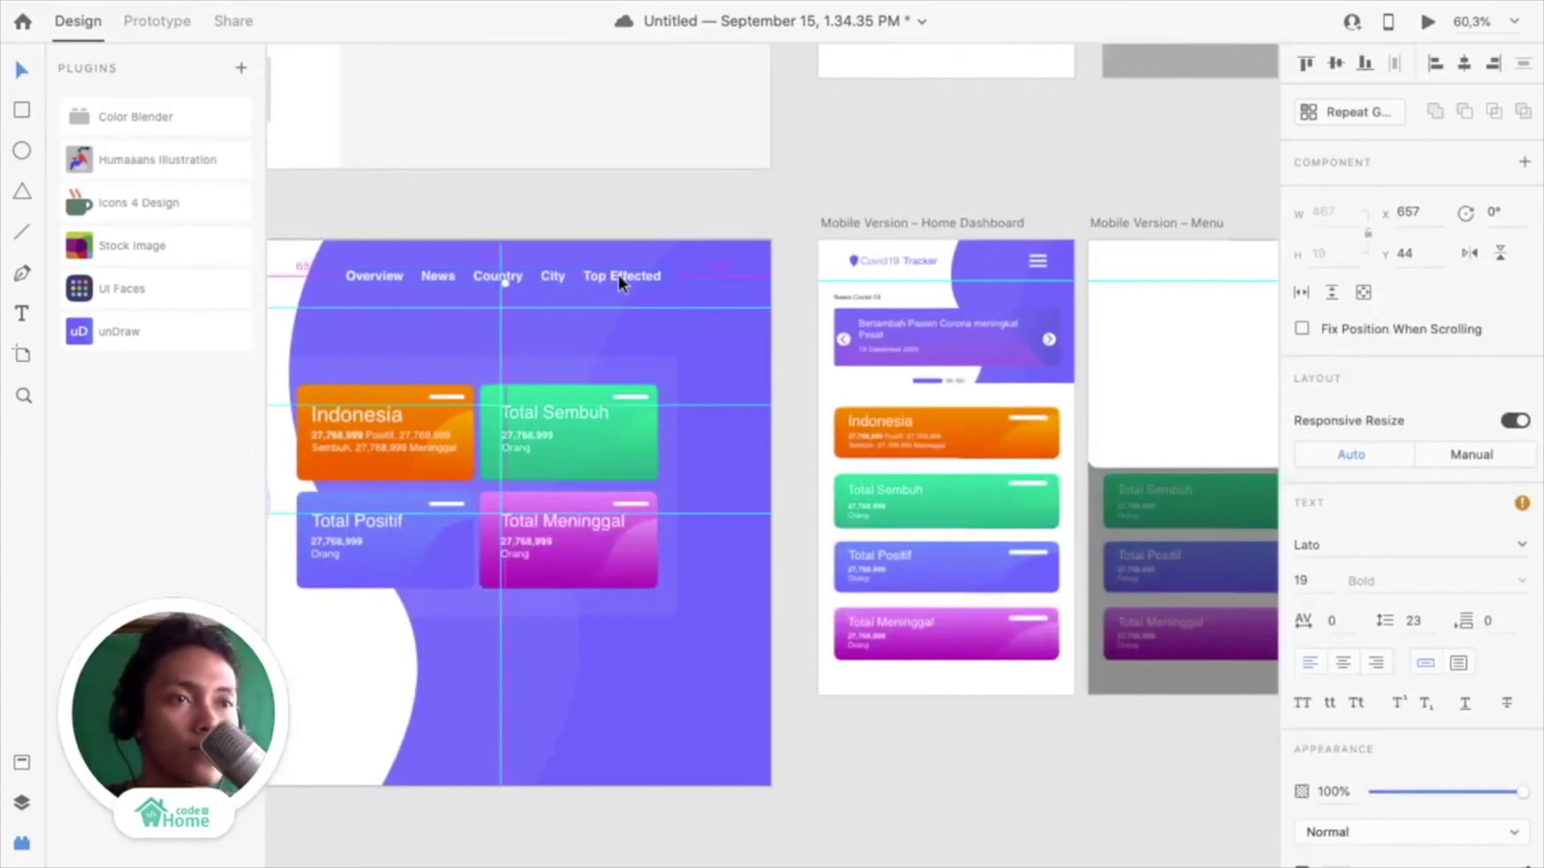
left_click_drag(619, 269, 1227, 172)
scroll(1225, 173, "right", 3)
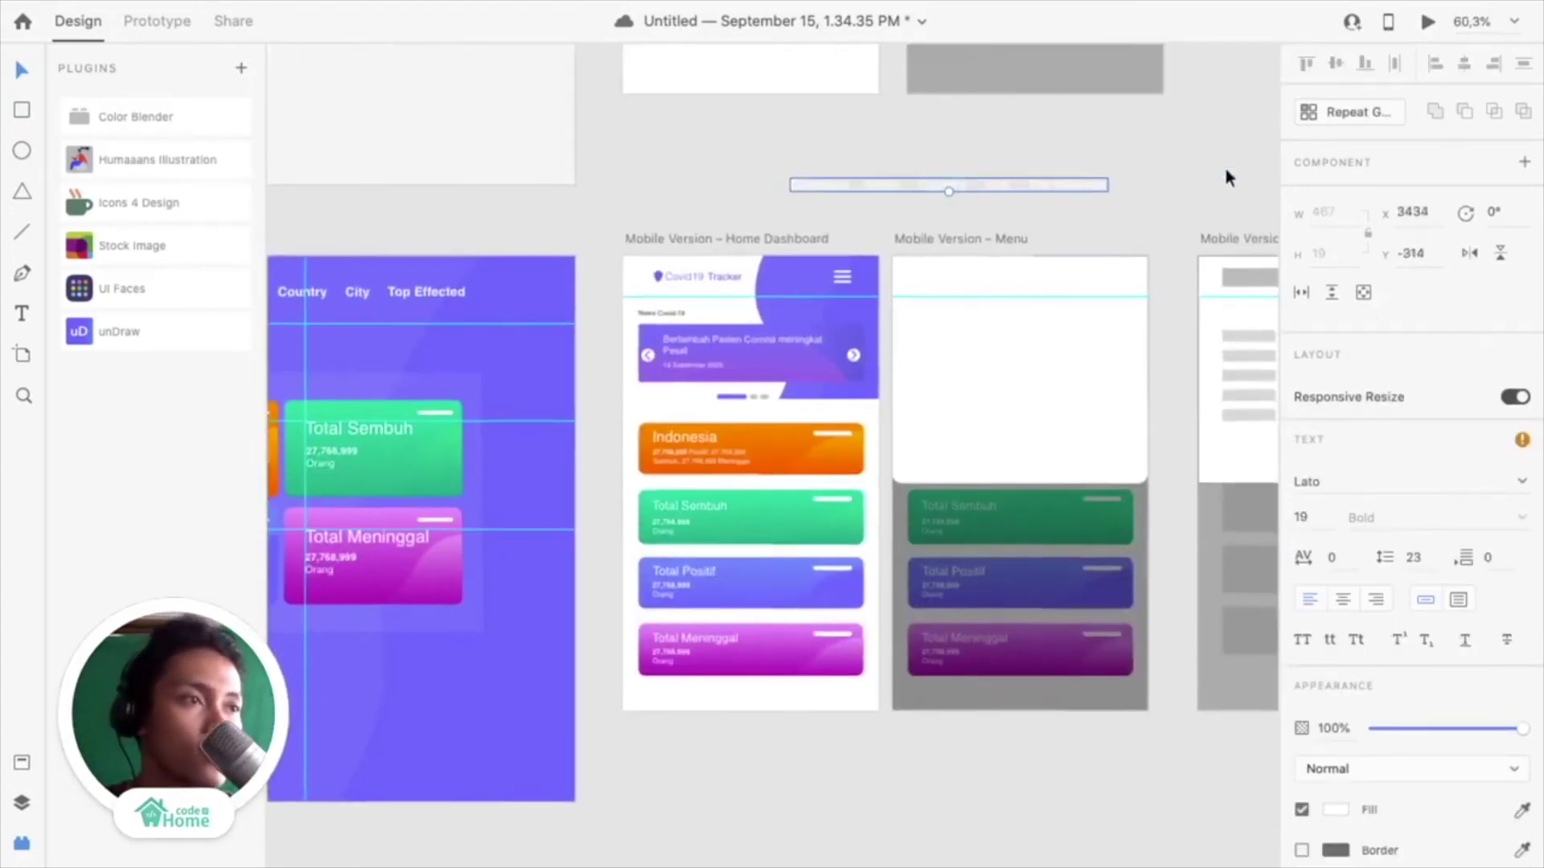
Give the copied navigation text a black fill and a font size of 15
scroll(1106, 207, "up", 3)
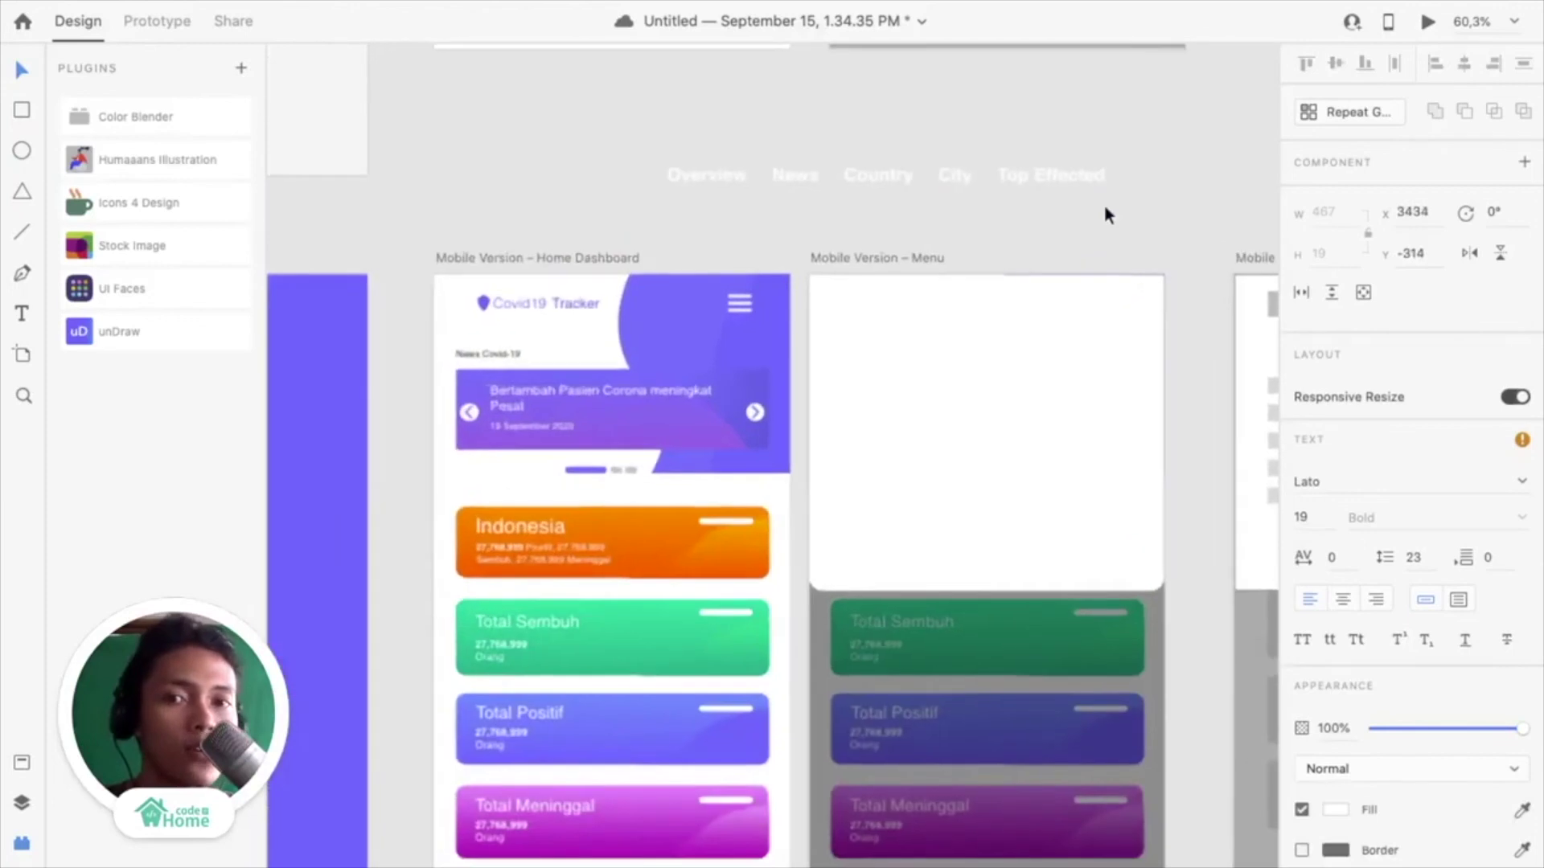
left_click(1335, 810)
left_click_drag(1110, 716, 981, 759)
left_click(1311, 519)
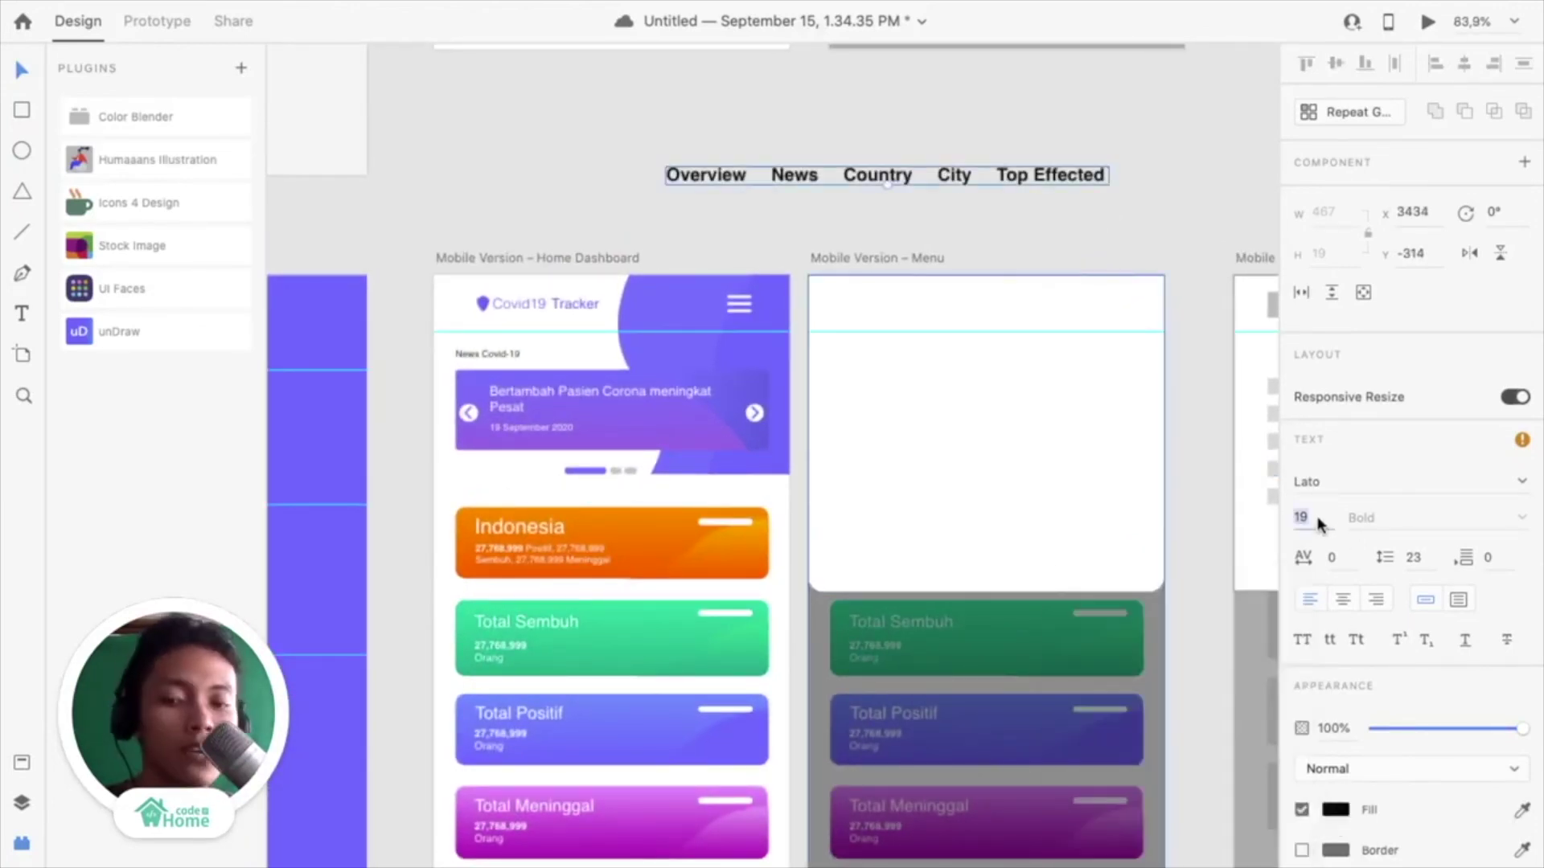
type("15")
key("Return")
Break the navigation text into five stacked lines: Overview, News, Country, City and Top Effected
scroll(919, 205, "up", 5)
double_click(646, 159)
key("Return")
key("Right")
key("Right")
key("Right")
key("Right")
key("Right")
key("Right")
key("Right")
key("Right")
key("Right")
key("Right")
key("Return")
key("Right")
key("Right")
key("Right")
key("Right")
key("Right")
key("Right")
key("Right")
key("Right")
key("Right")
key("Right")
key("Right")
key("Right")
key("Return")
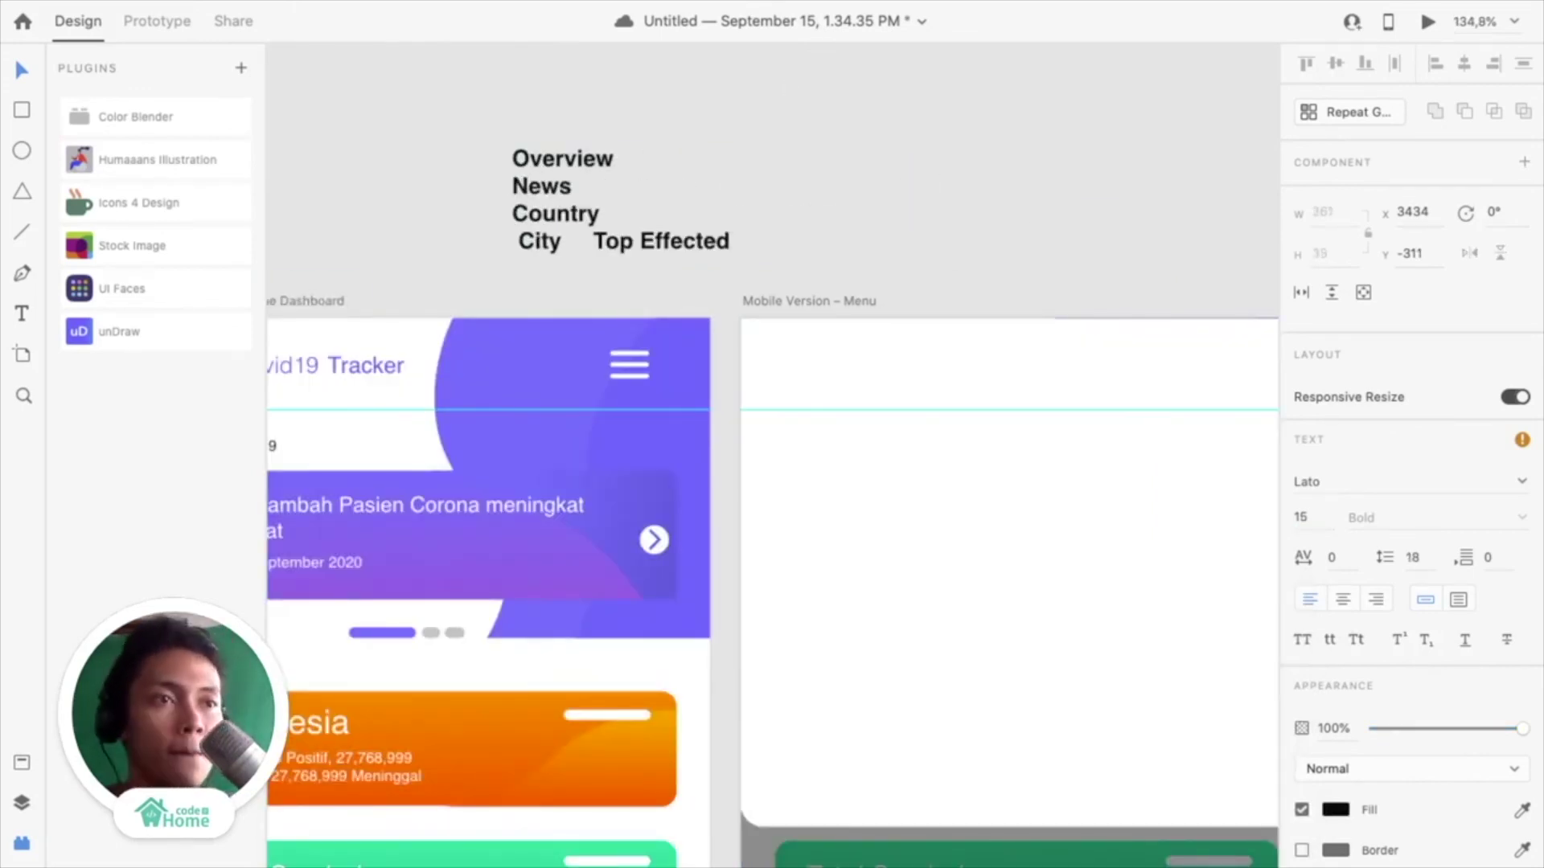
Move the stacked menu text onto the white panel at X 26, Y 88 and set its line spacing to 25
key("Return")
key("Escape")
scroll(843, 171, "right", 1)
scroll(843, 171, "down", 1)
left_click_drag(540, 214, 774, 508)
left_click(1422, 559)
type("25")
key("Return")
Set the menu text's line spacing to 35 and shift the list to X 25, Y 101
scroll(735, 500, "down", 5)
scroll(747, 518, "up", 4)
left_click(1418, 625)
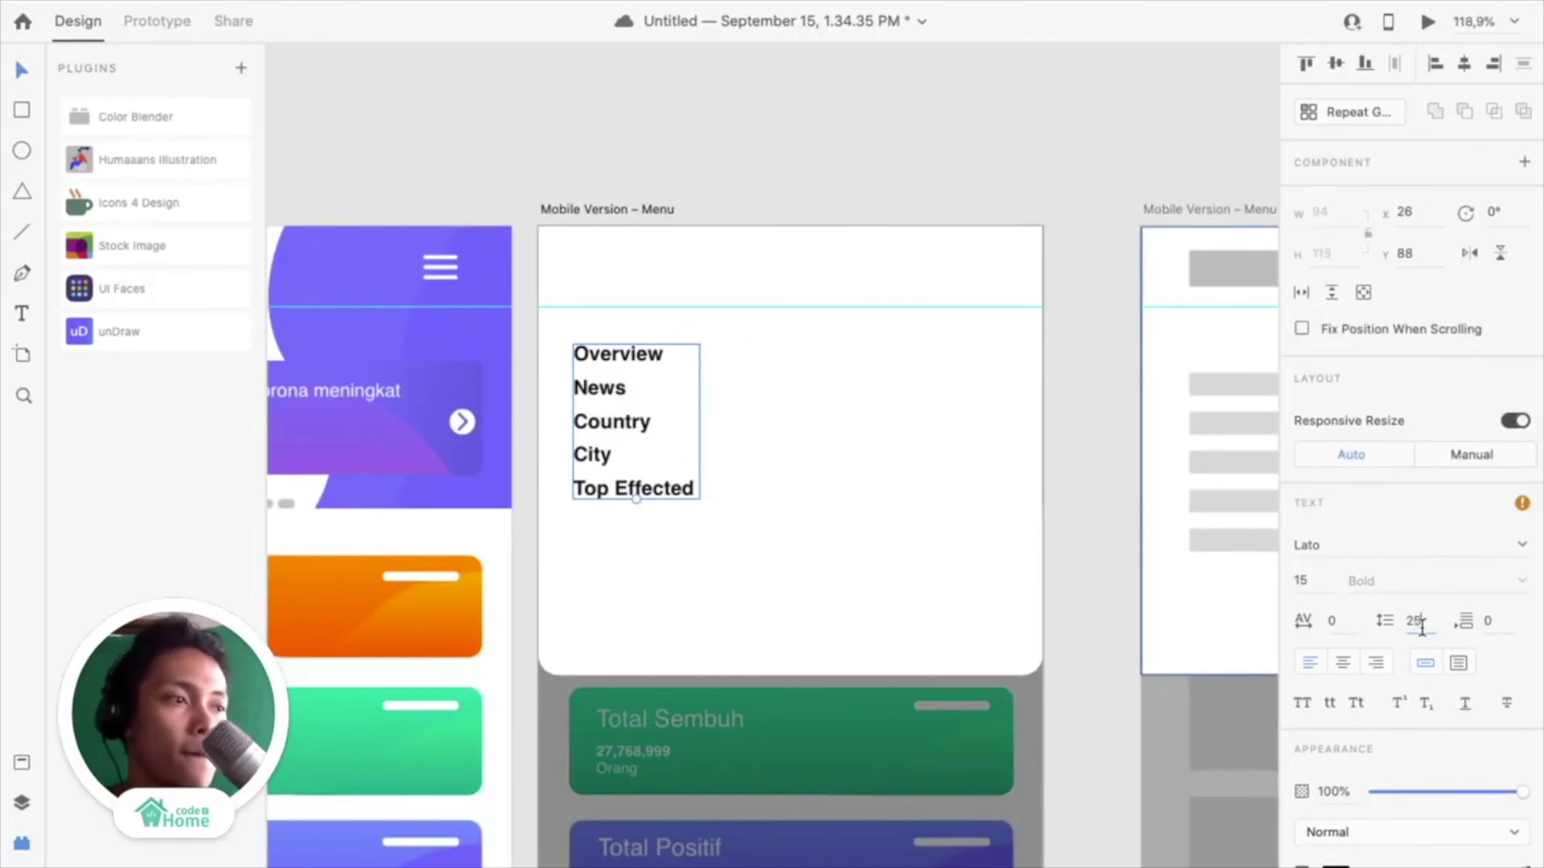
type("35")
key("Return")
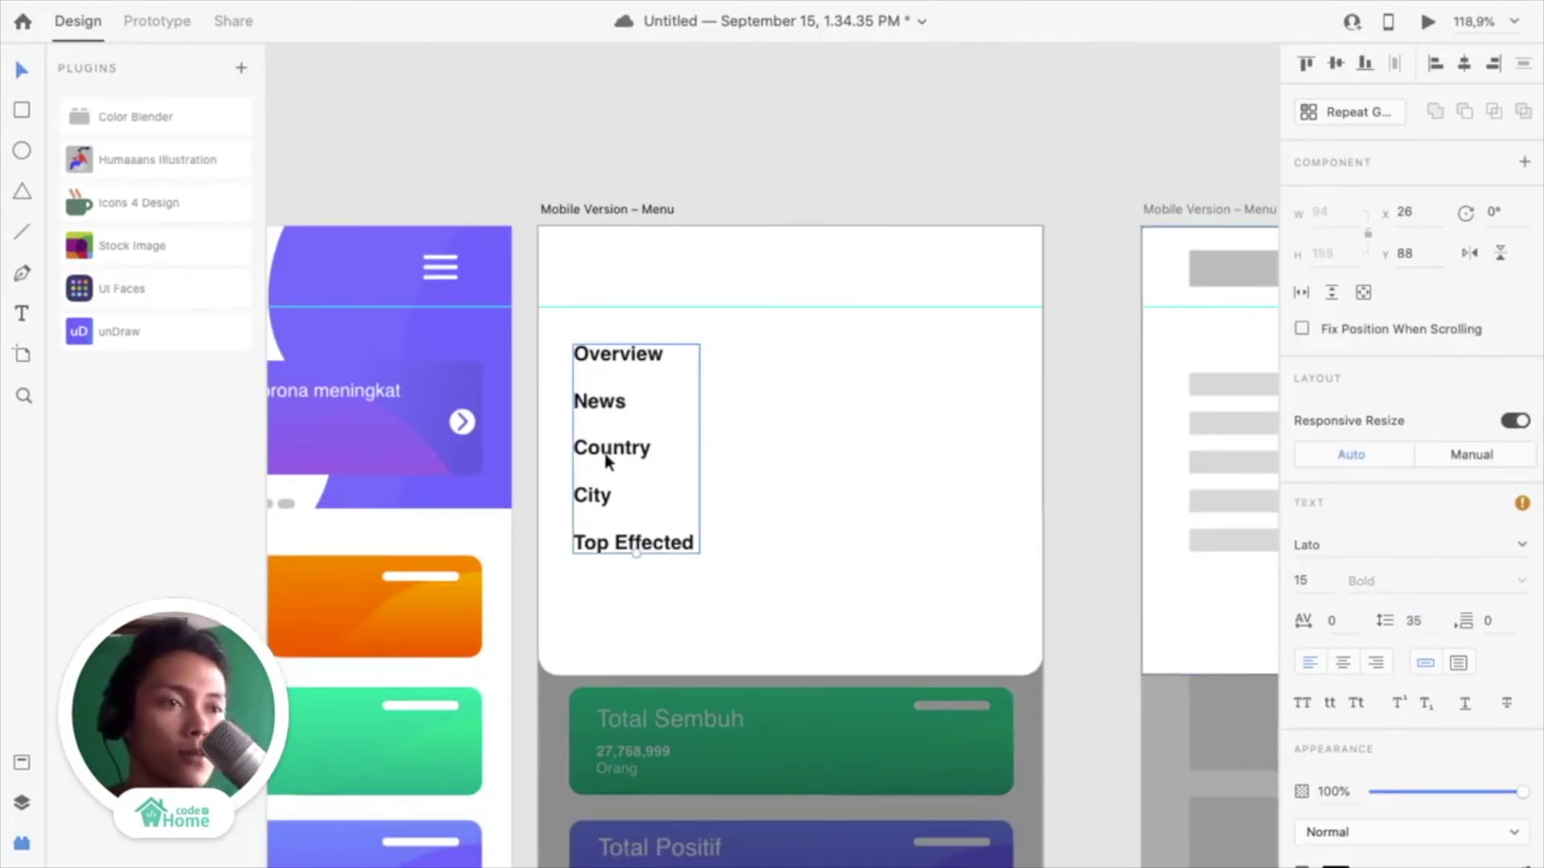
mouse_move(607, 460)
left_mouse_down()
mouse_move(606, 492)
mouse_move(605, 470)
left_mouse_up()
Move the Covid19 Tracker logo on Mobile Version – Home Dashboard to X 23, in line with the news card's left edge
scroll(606, 470, "down", 5)
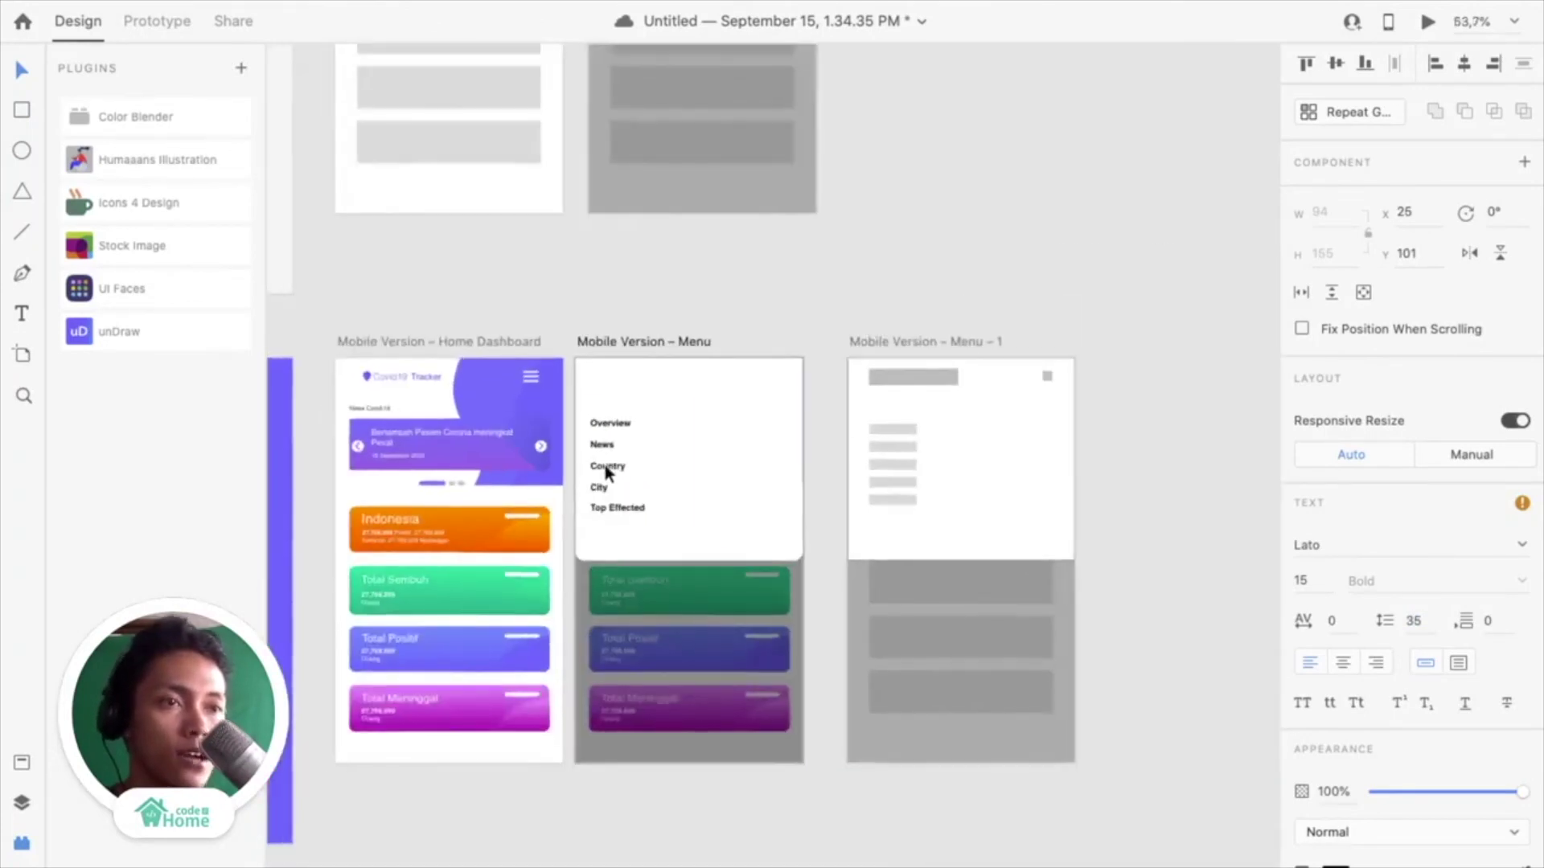
left_click(387, 375)
scroll(387, 371, "up", 3)
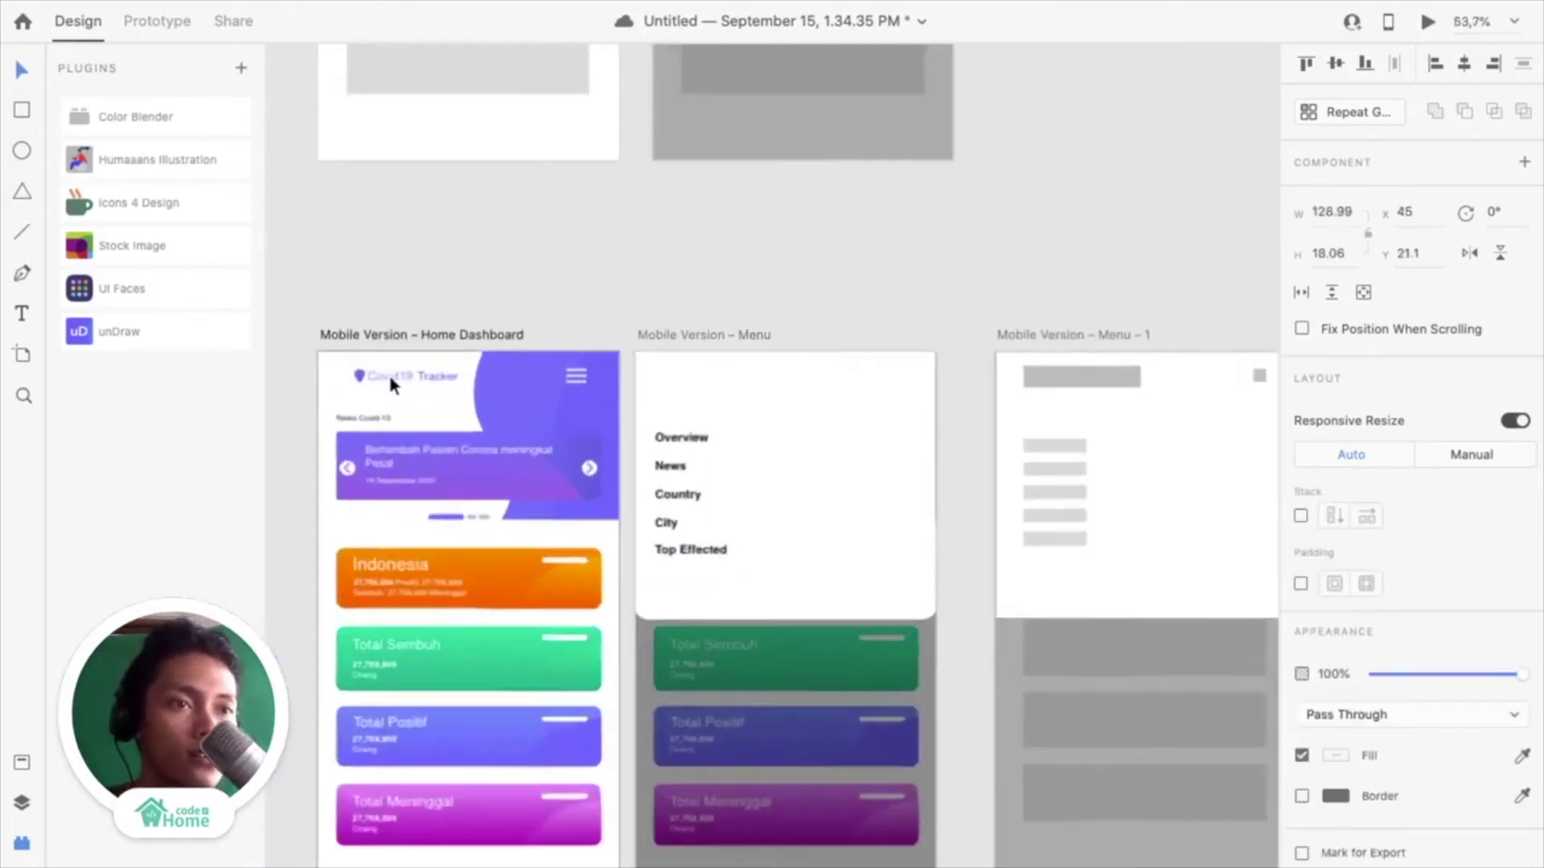
scroll(374, 378, "up", 5)
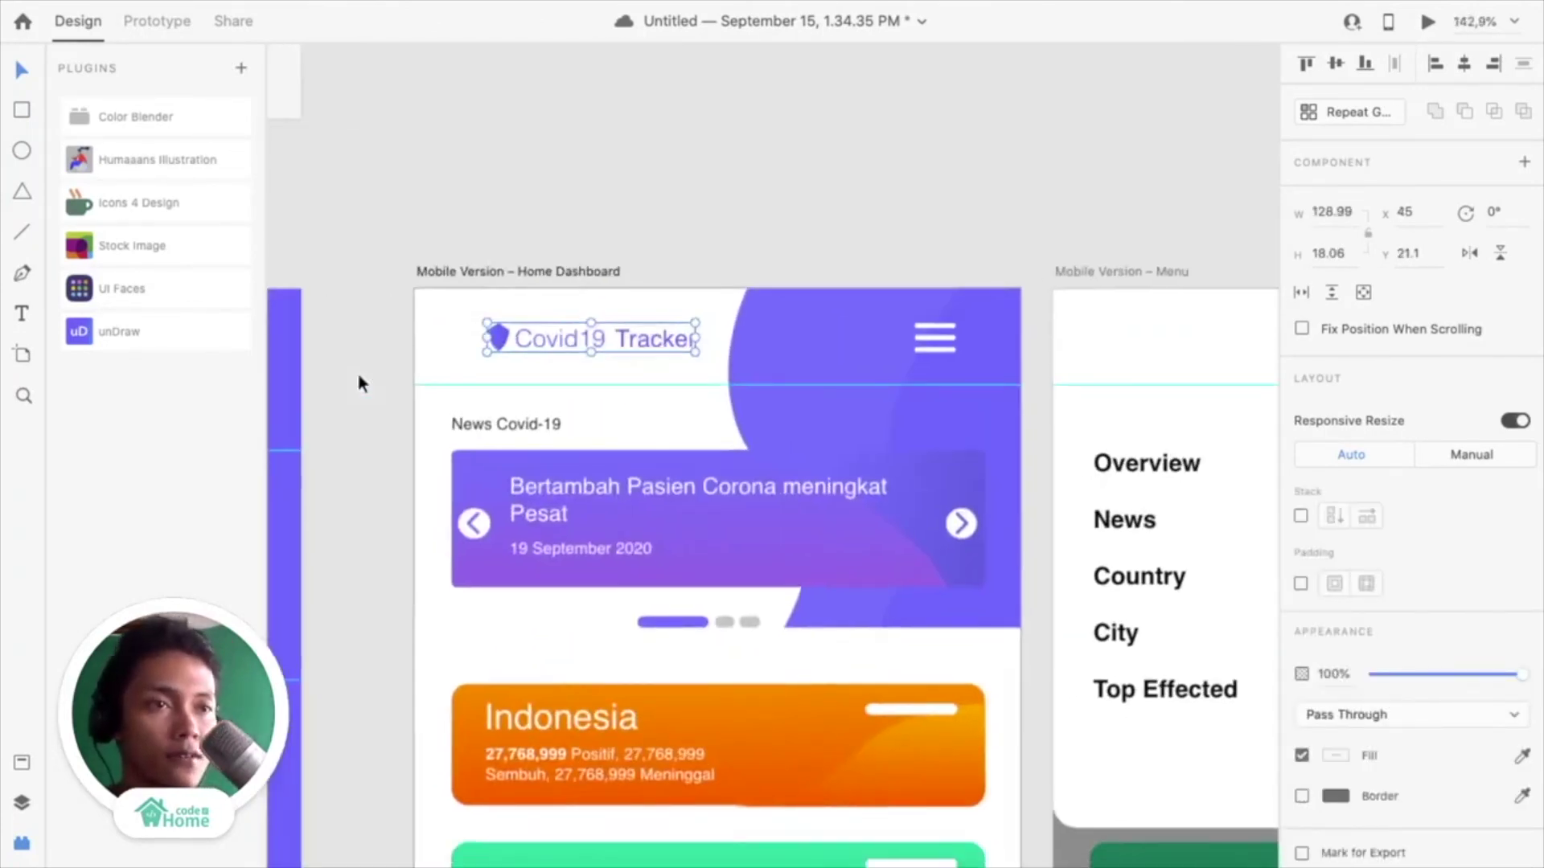
left_click(599, 337)
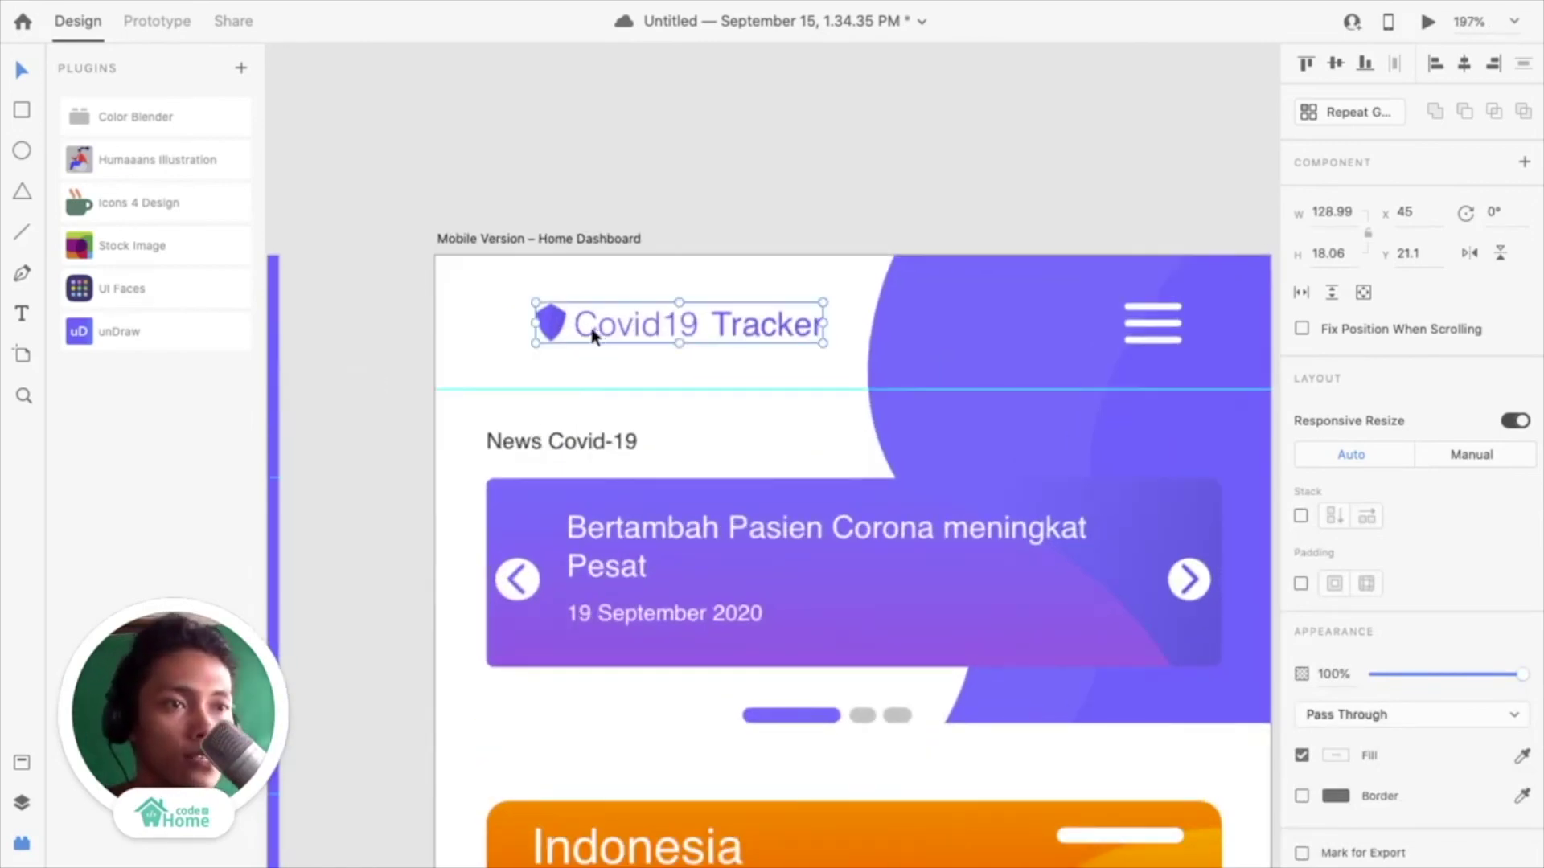
left_click_drag(591, 328, 534, 332)
Move the hamburger icon on Mobile Version – Home Dashboard to X 331, Y 23
scroll(532, 321, "down", 3)
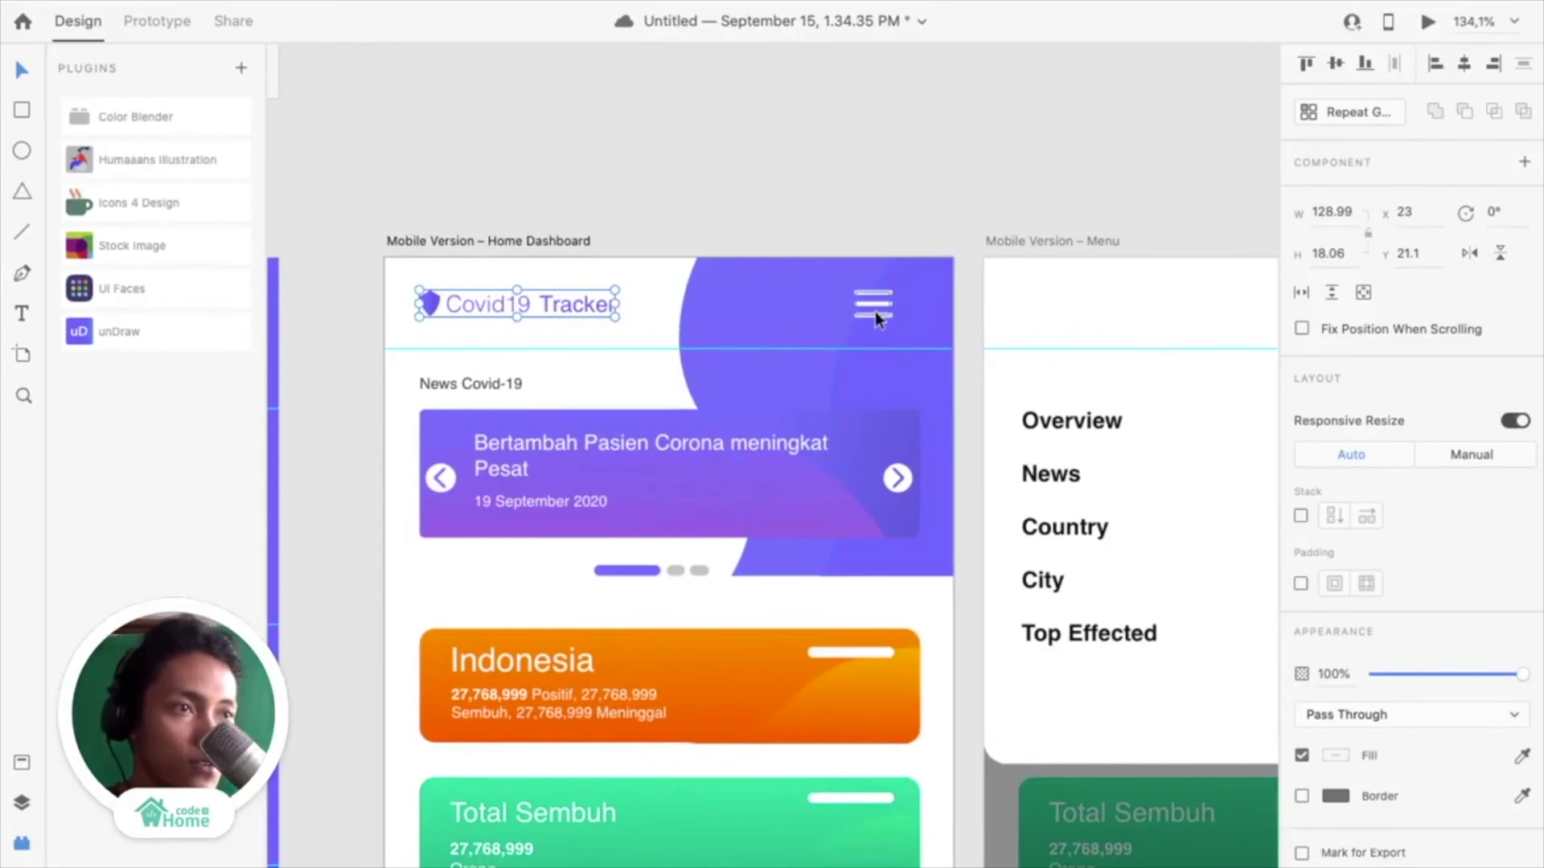
left_click(875, 311)
scroll(876, 312, "up", 5)
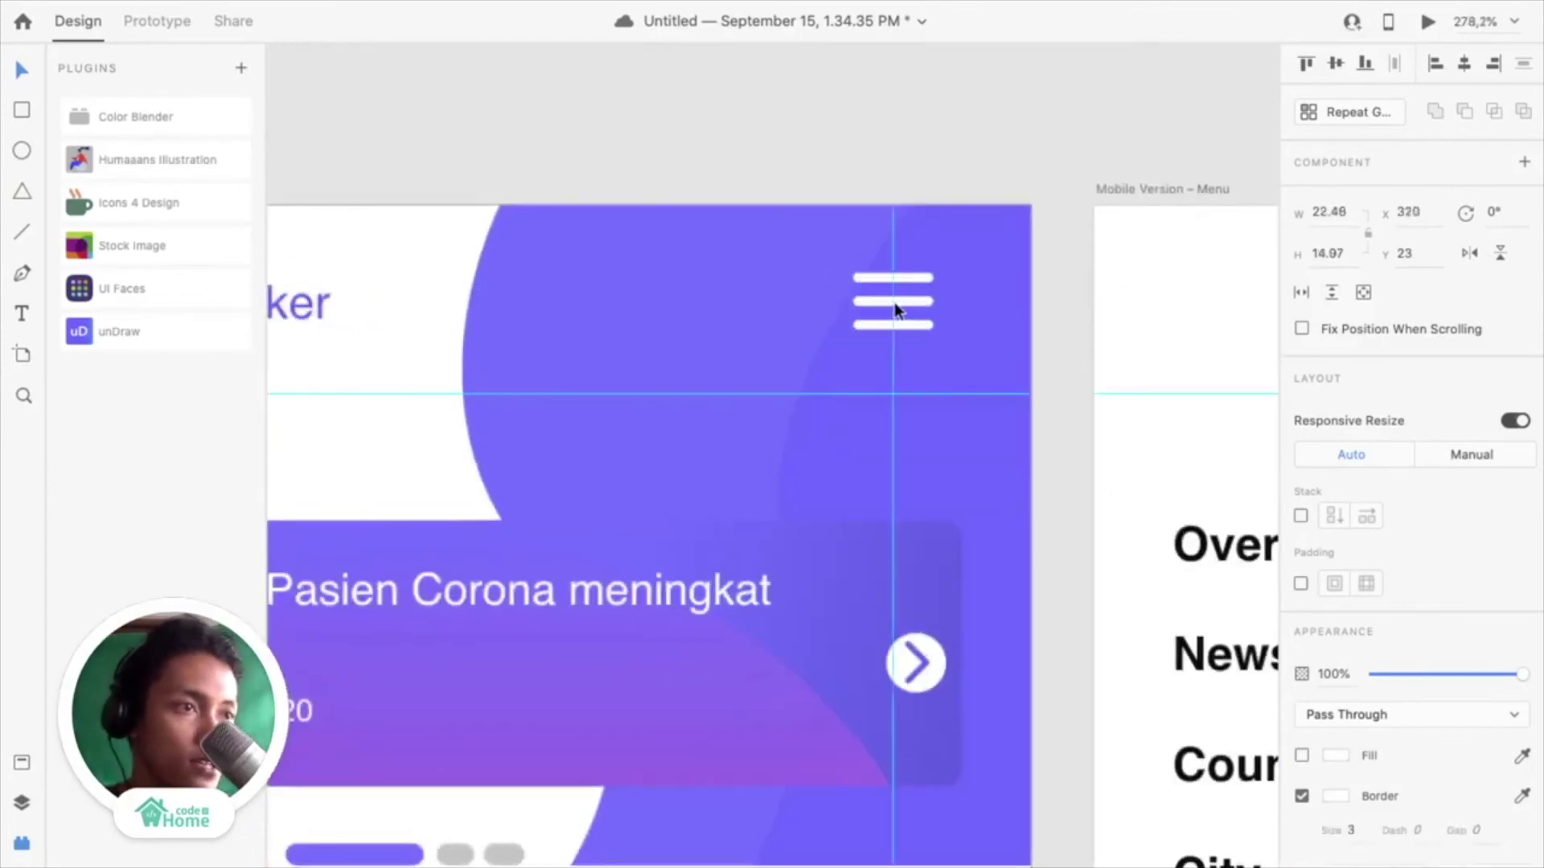
left_click_drag(894, 310, 924, 313)
Copy the Covid19 Tracker logo from the home dashboard to the same position, X 23, Y 21.1, on Mobile Version – Menu
scroll(925, 314, "down", 1)
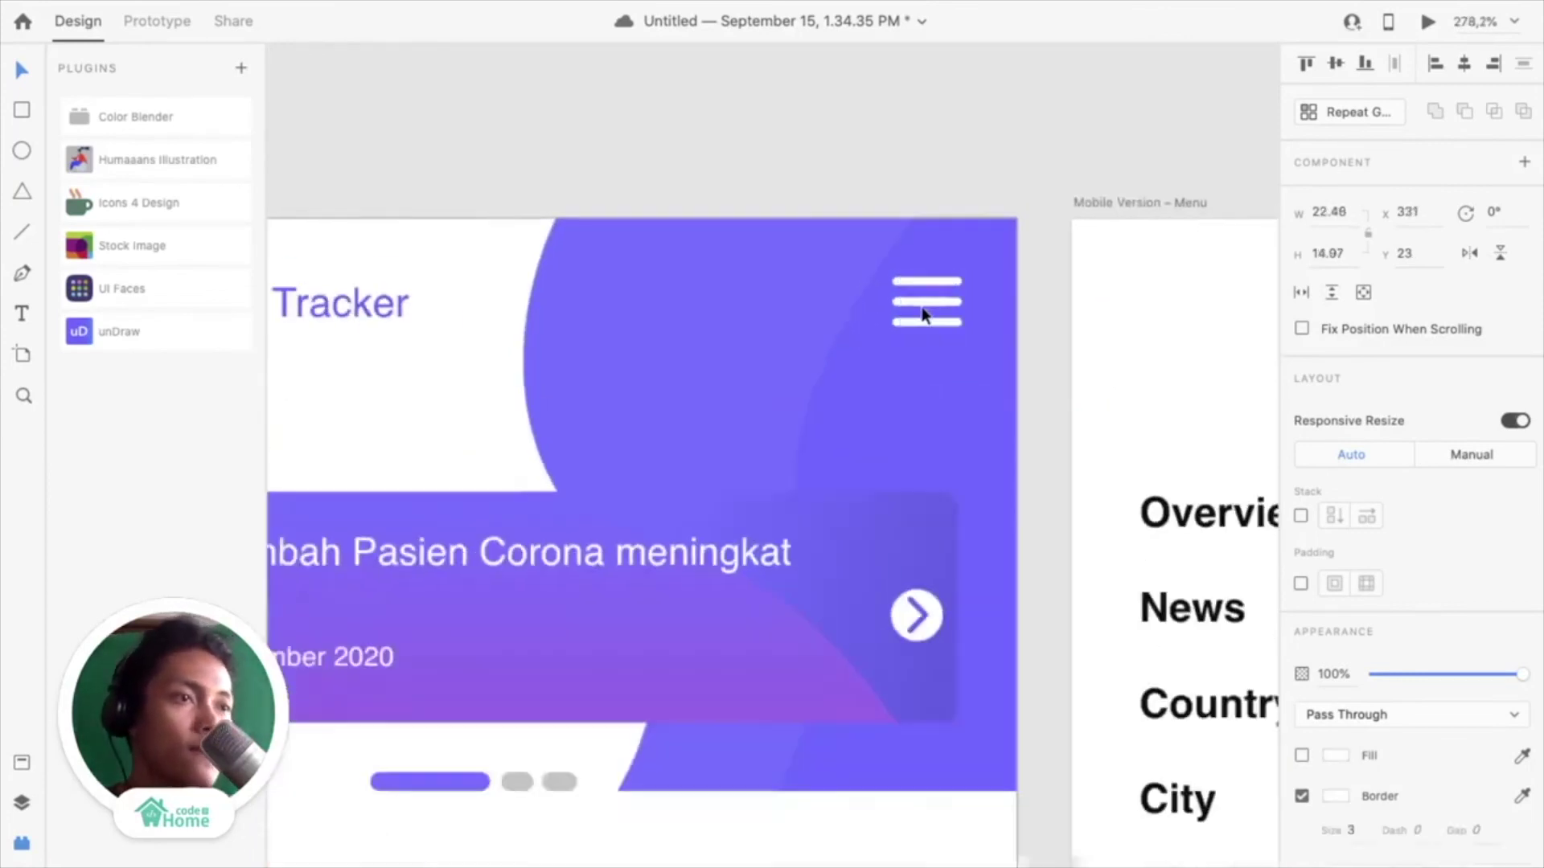
scroll(925, 315, "down", 7)
left_click(511, 317)
key("super+c")
left_click(858, 317)
key("super+v")
scroll(858, 318, "up", 4)
scroll(653, 281, "down", 3)
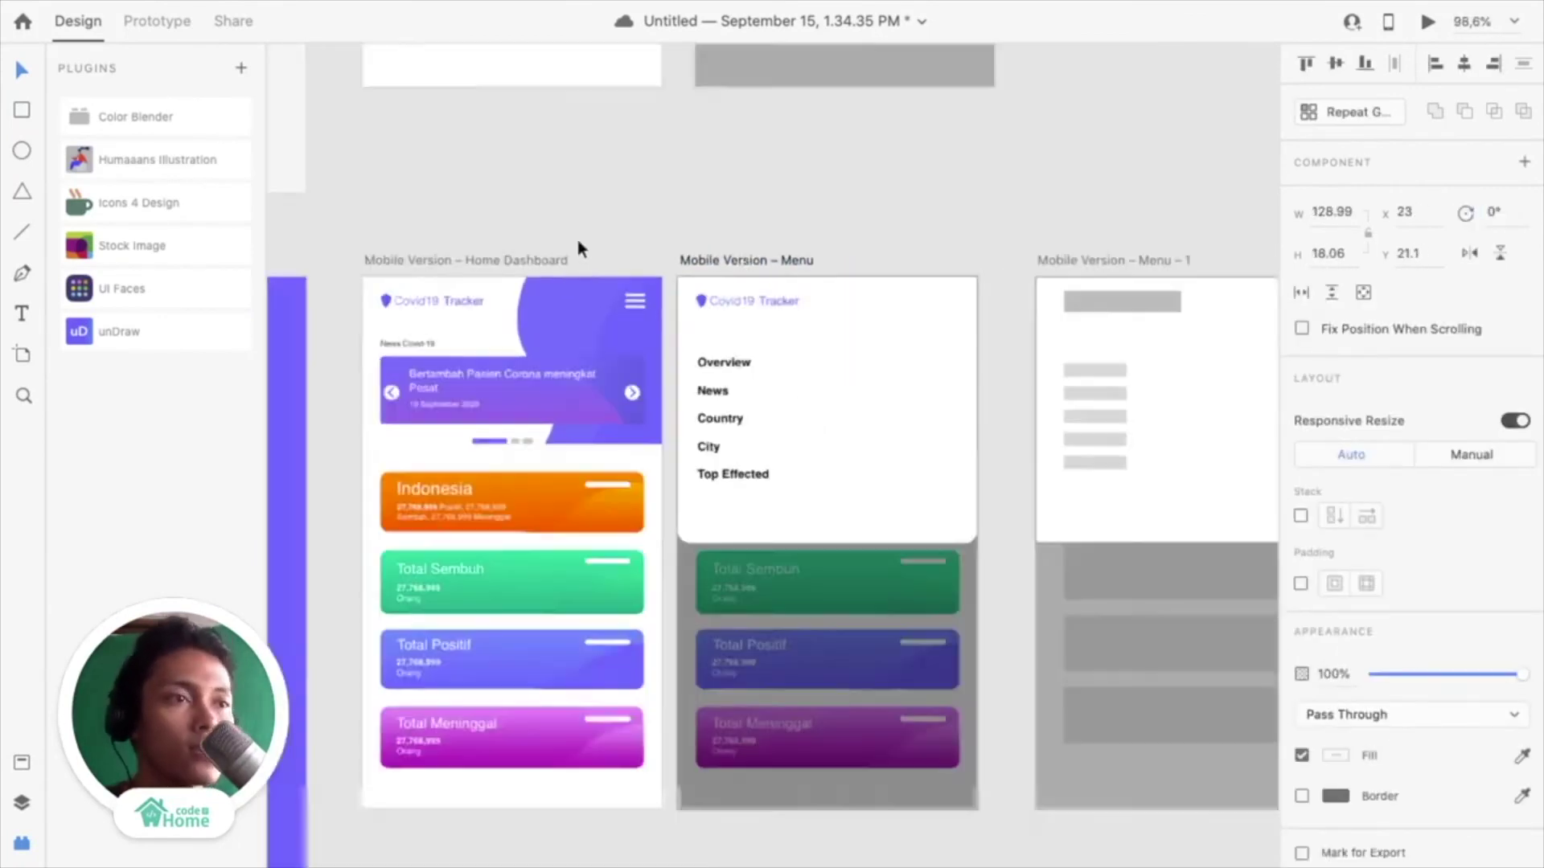
scroll(730, 252, "up", 2)
left_click(800, 326)
left_click(867, 191)
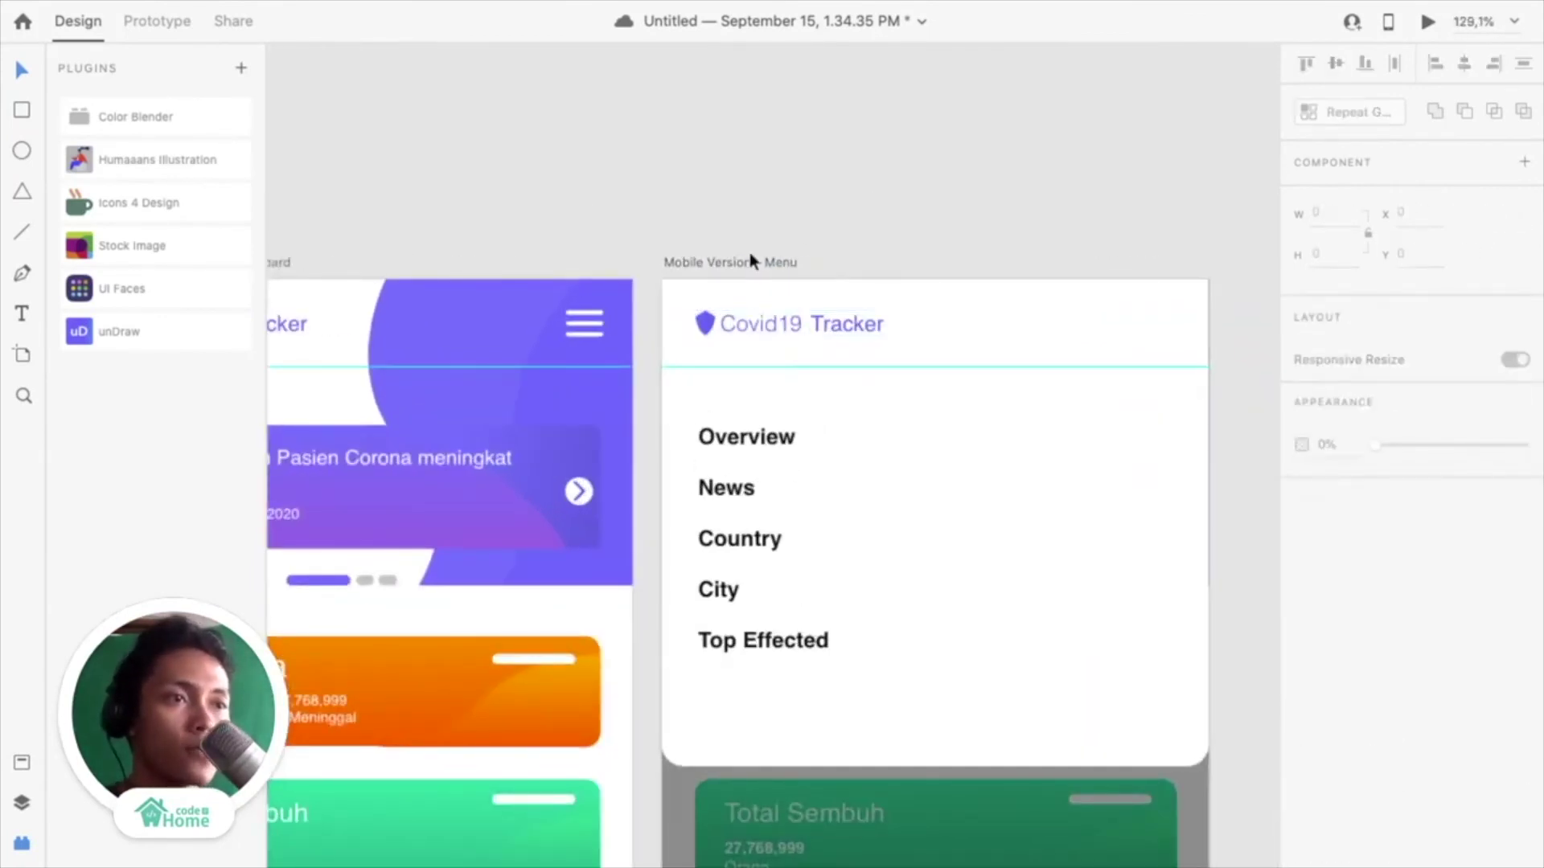
Copy the round purple close icon from the Icon artboard
scroll(749, 252, "down", 5)
scroll(749, 252, "up", 5)
scroll(750, 253, "down", 3)
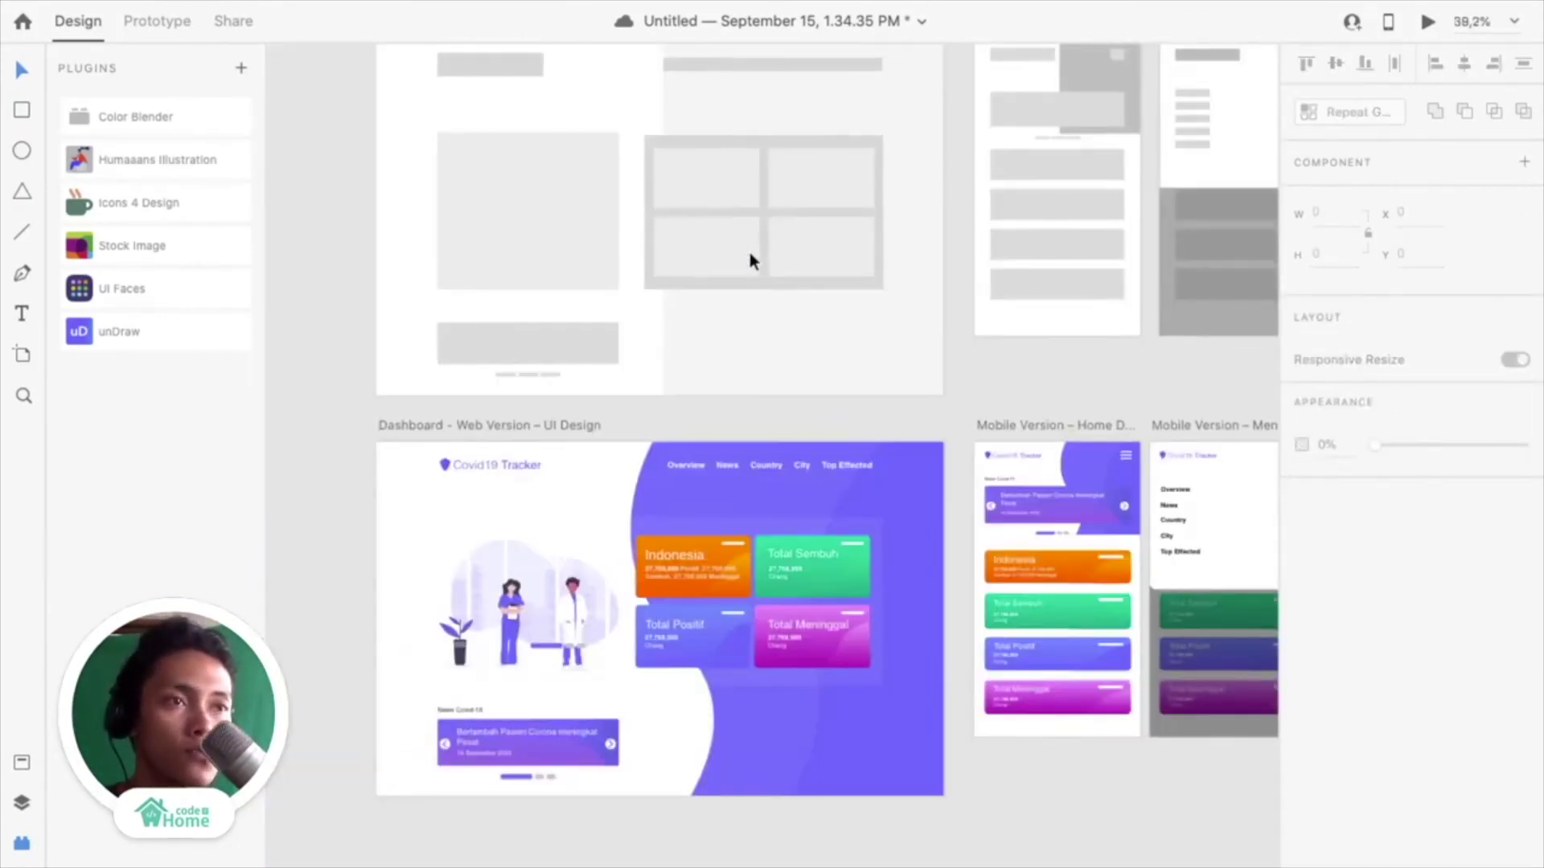
scroll(749, 253, "up", 3)
scroll(749, 253, "left", 8)
scroll(750, 253, "down", 2)
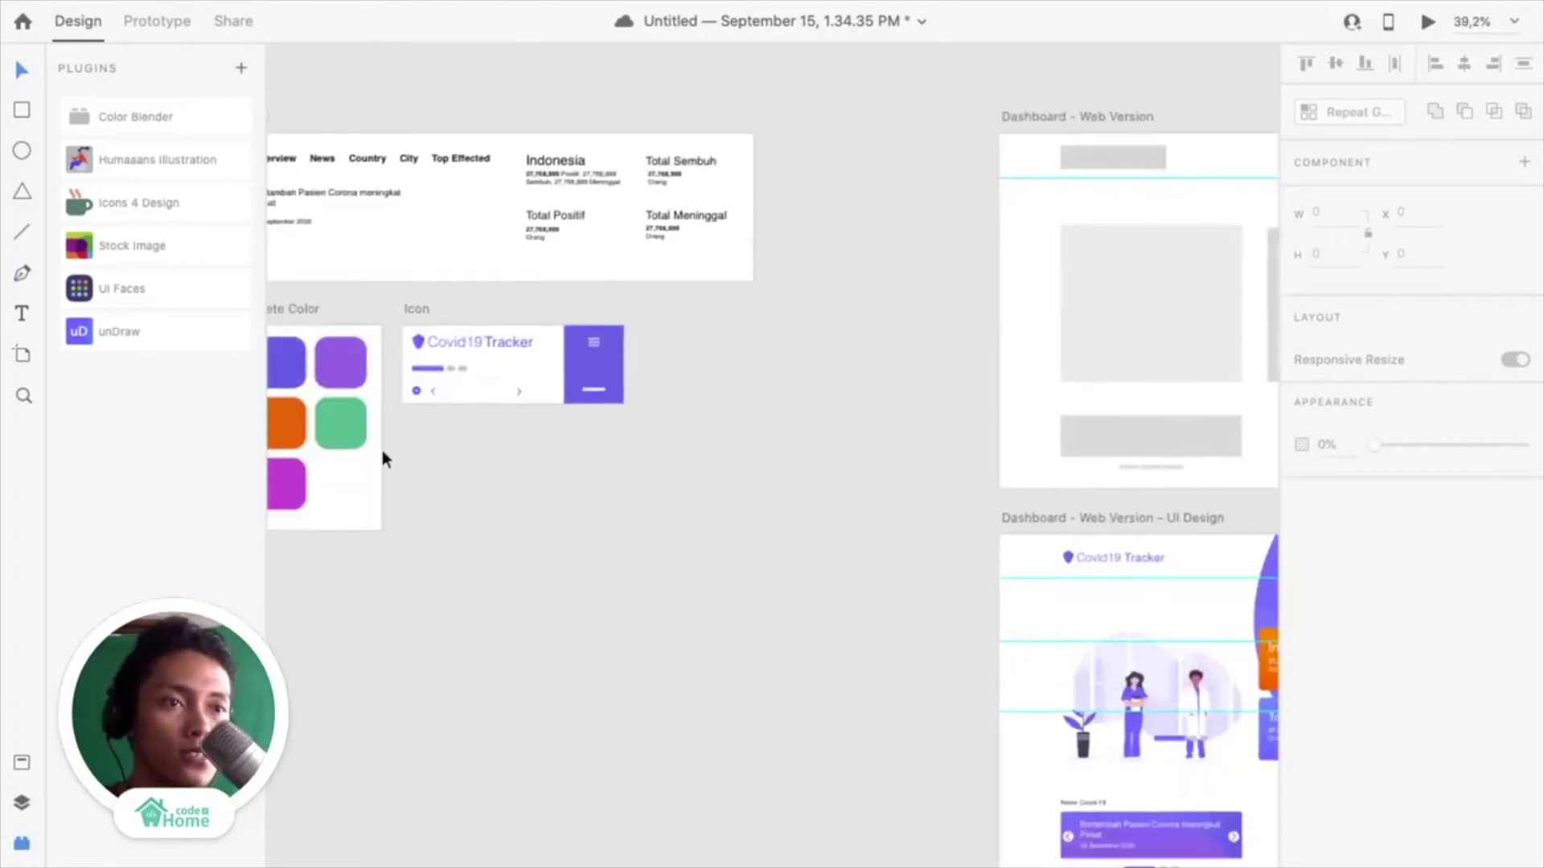
scroll(382, 451, "up", 3)
left_click(450, 341)
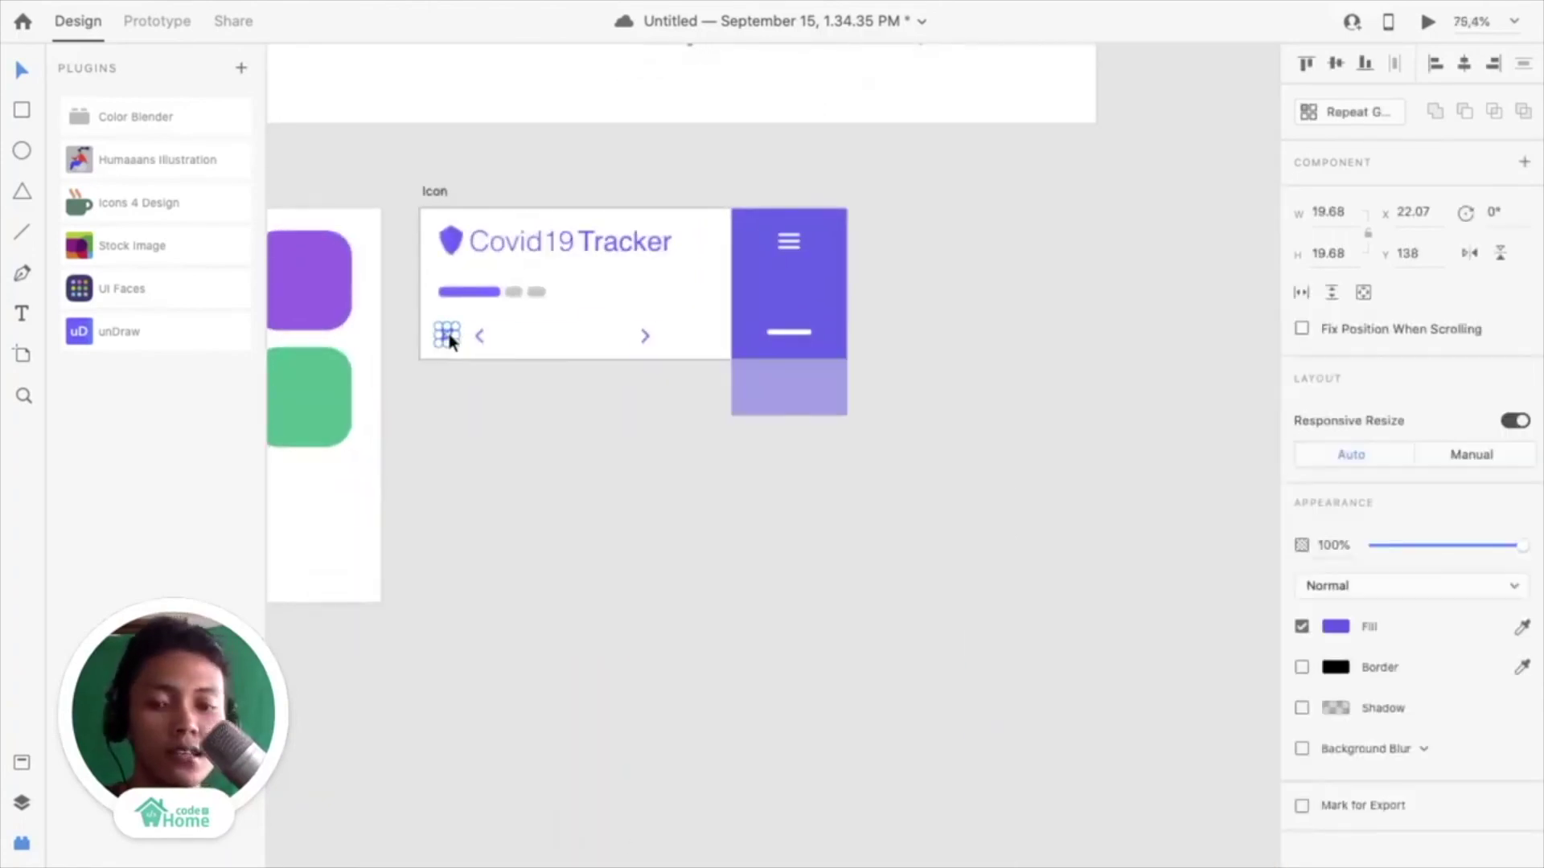
Paste the close icon onto Mobile Version – Menu and place it opposite the logo at X 336.07, Y 24
scroll(449, 338, "down", 10)
scroll(448, 338, "right", 10)
scroll(448, 337, "up", 3)
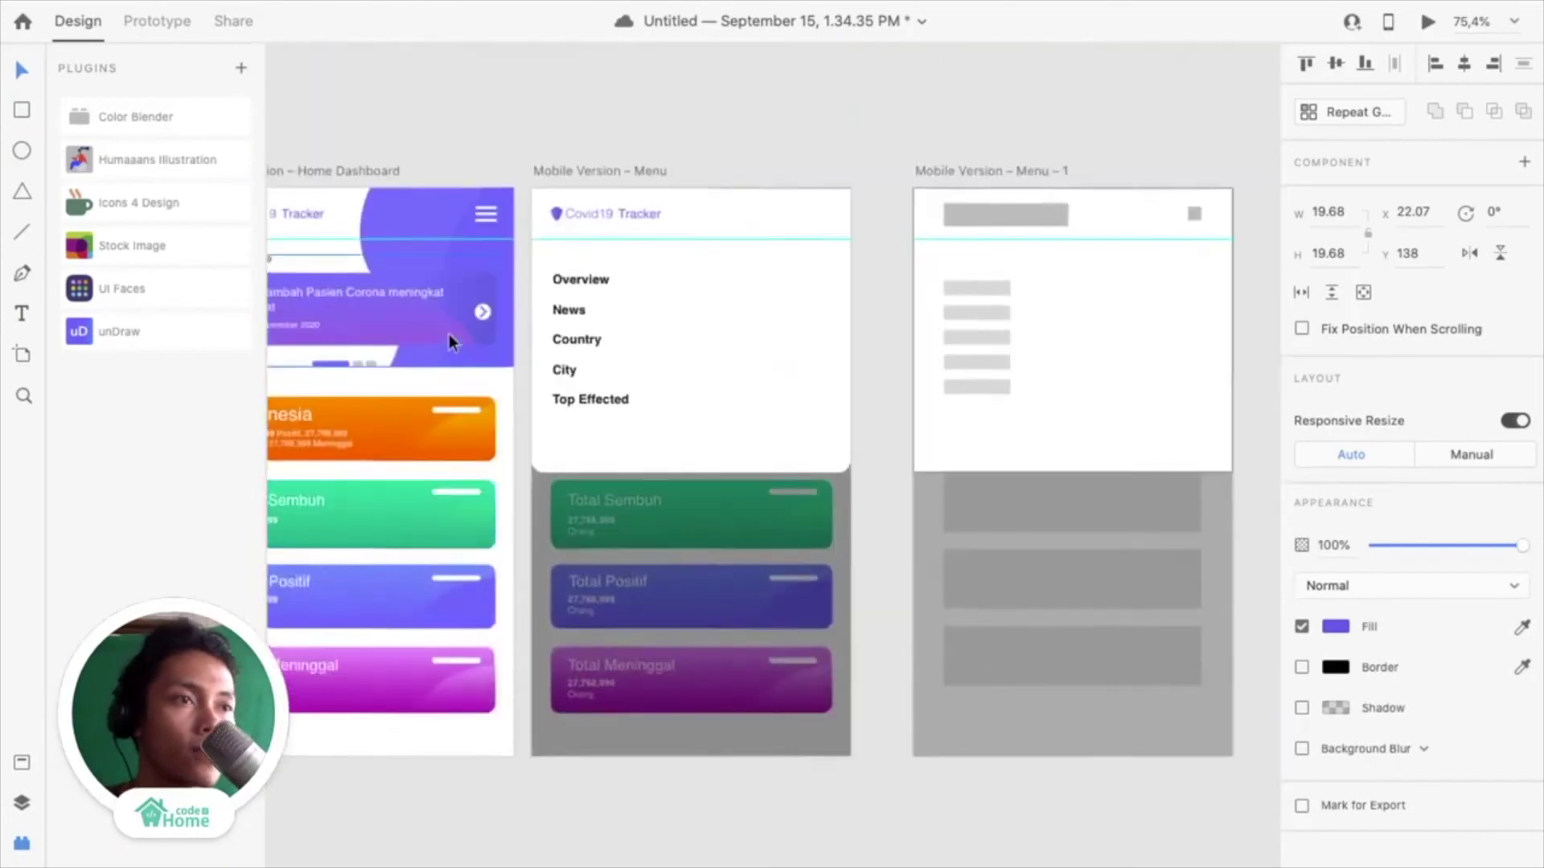
scroll(448, 338, "right", 5)
scroll(447, 338, "down", 2)
scroll(606, 204, "left", 3)
left_click(654, 197)
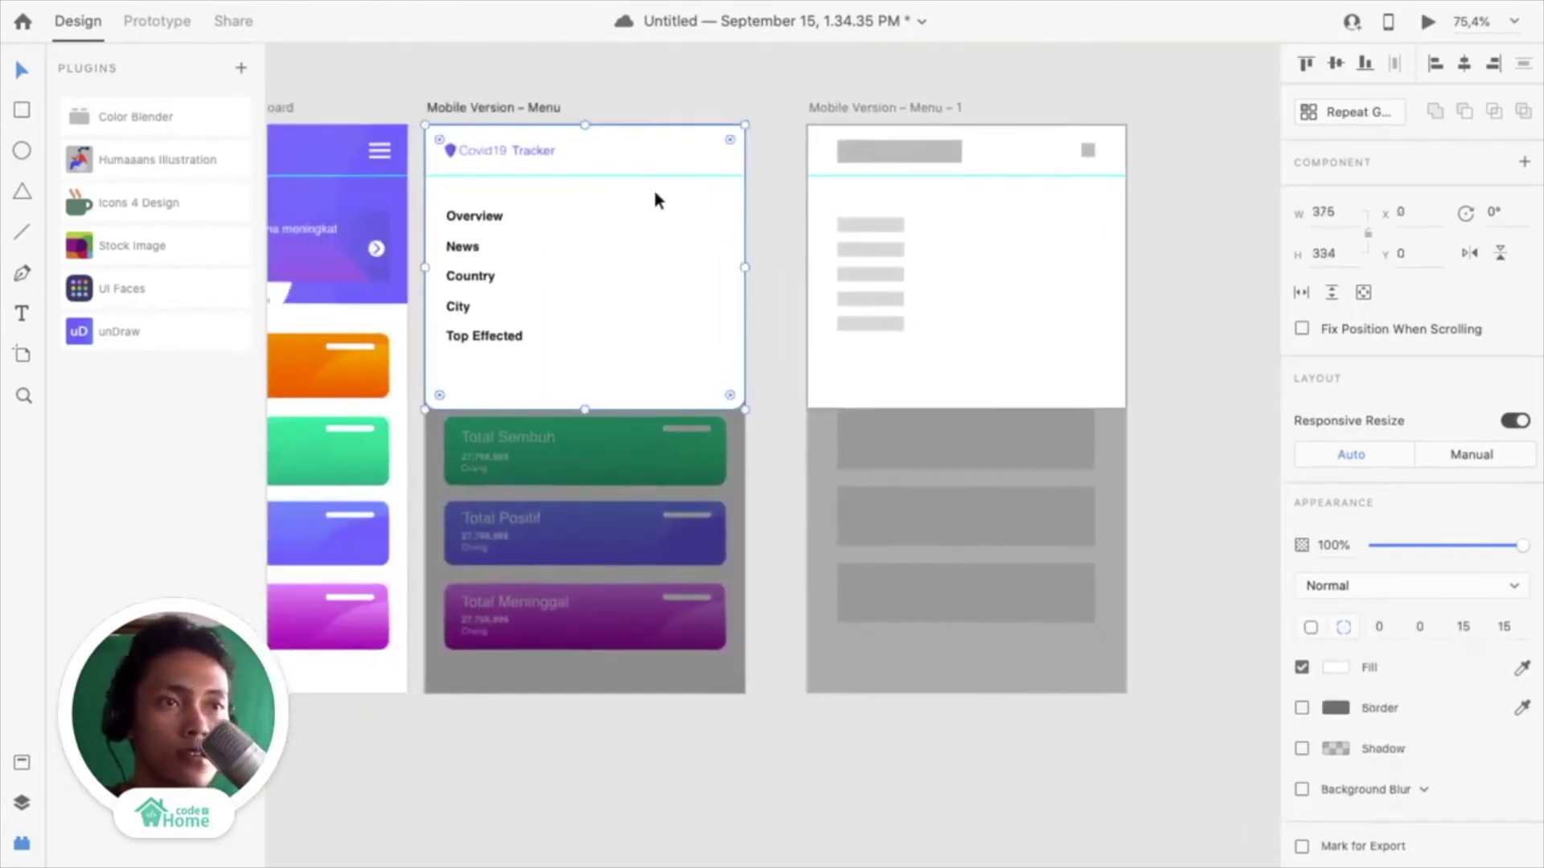
key("ctrl+v")
scroll(531, 241, "up", 2)
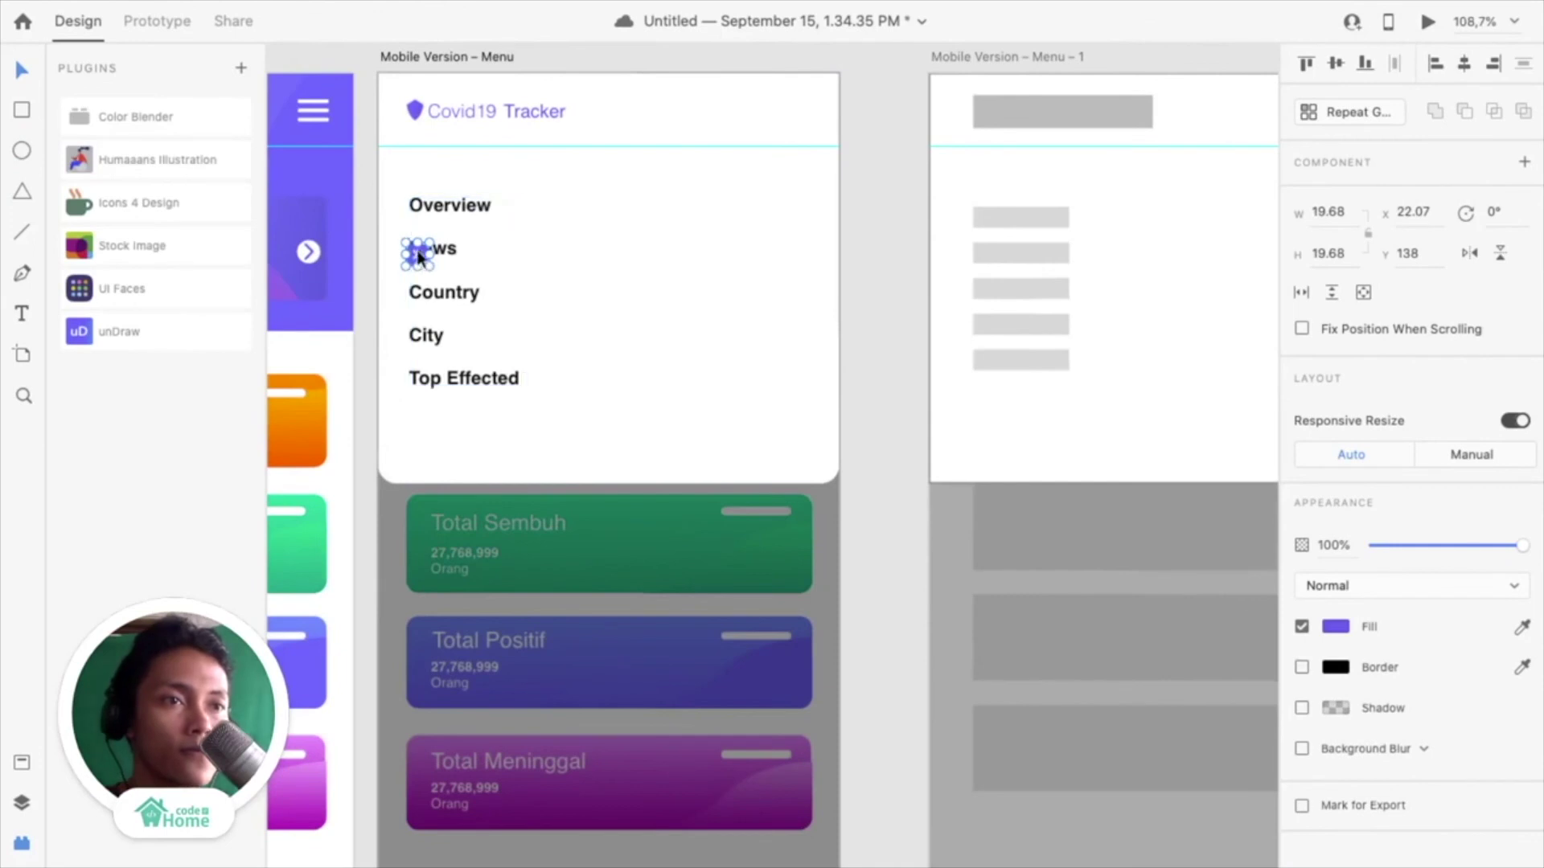
left_click_drag(418, 255, 802, 114)
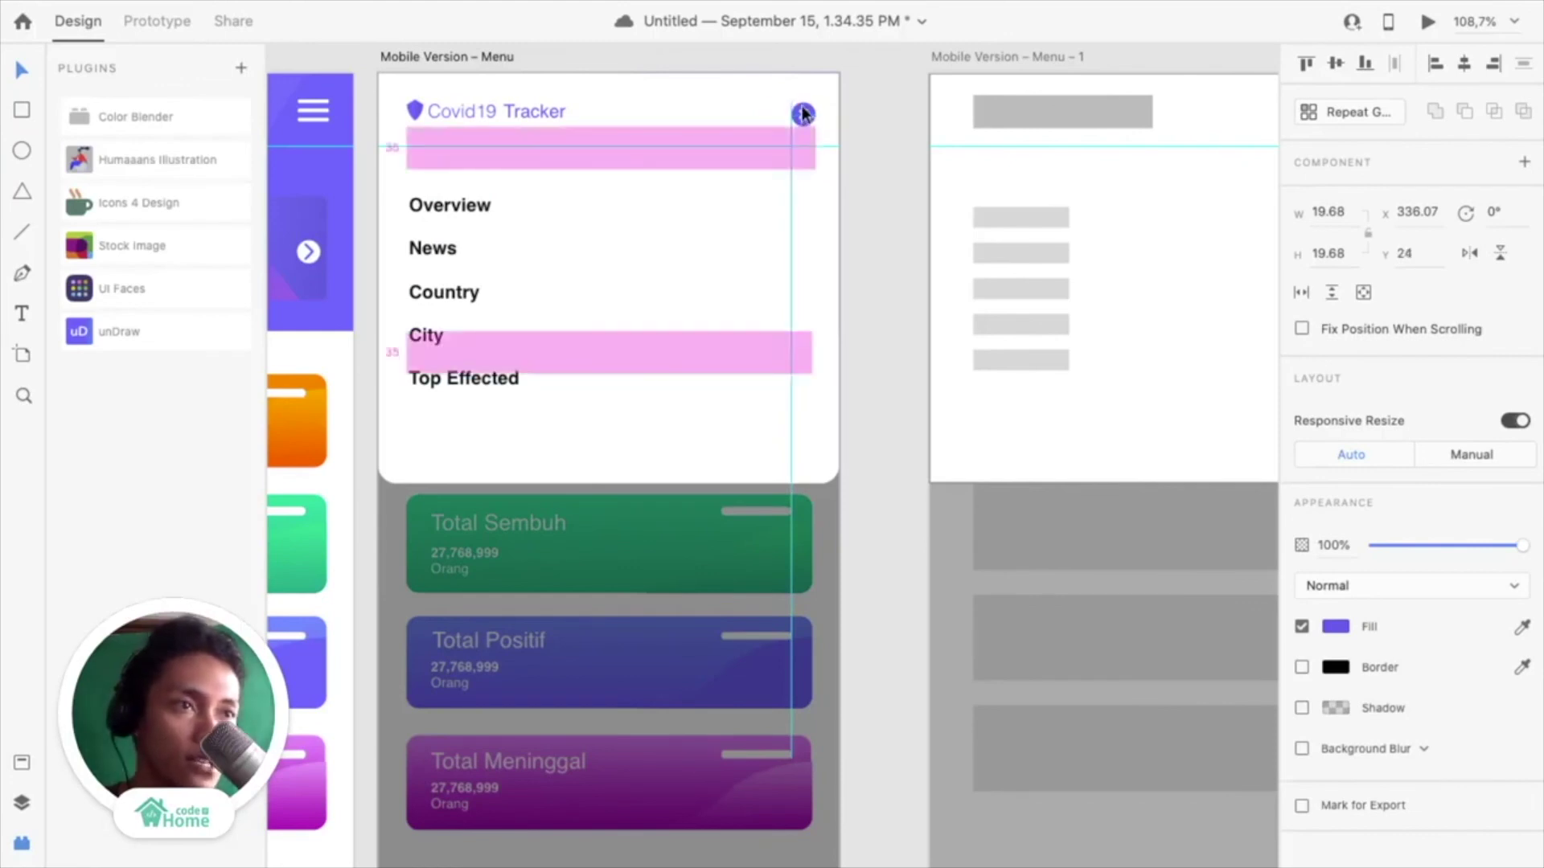
left_click_drag(802, 115, 803, 114)
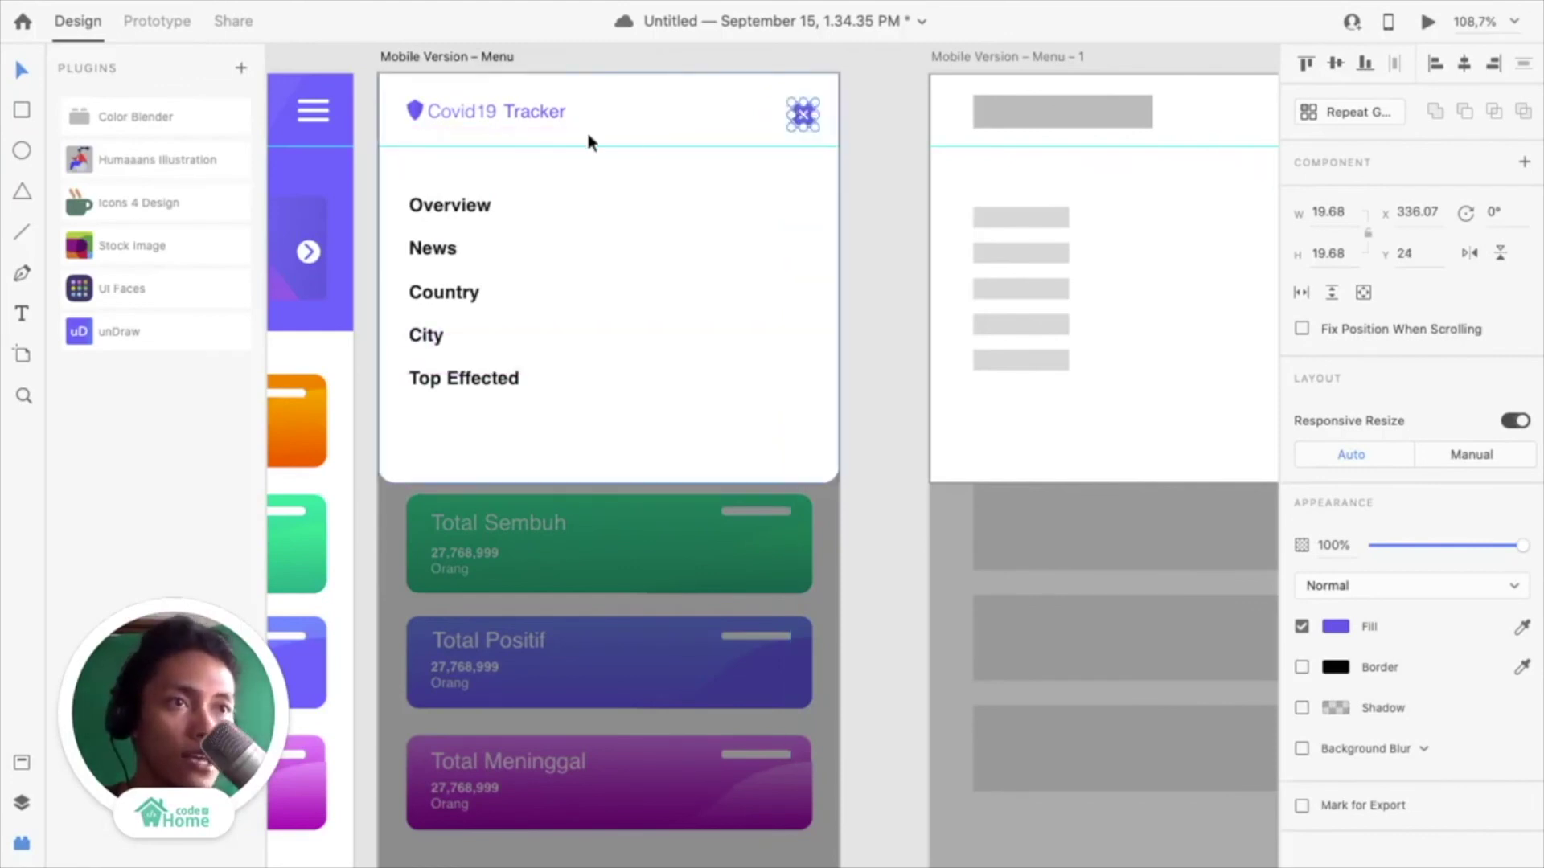
Align the Covid19 Tracker logo and the close icon vertically to their middles on Mobile Version – Menu
left_click(563, 114, "shift")
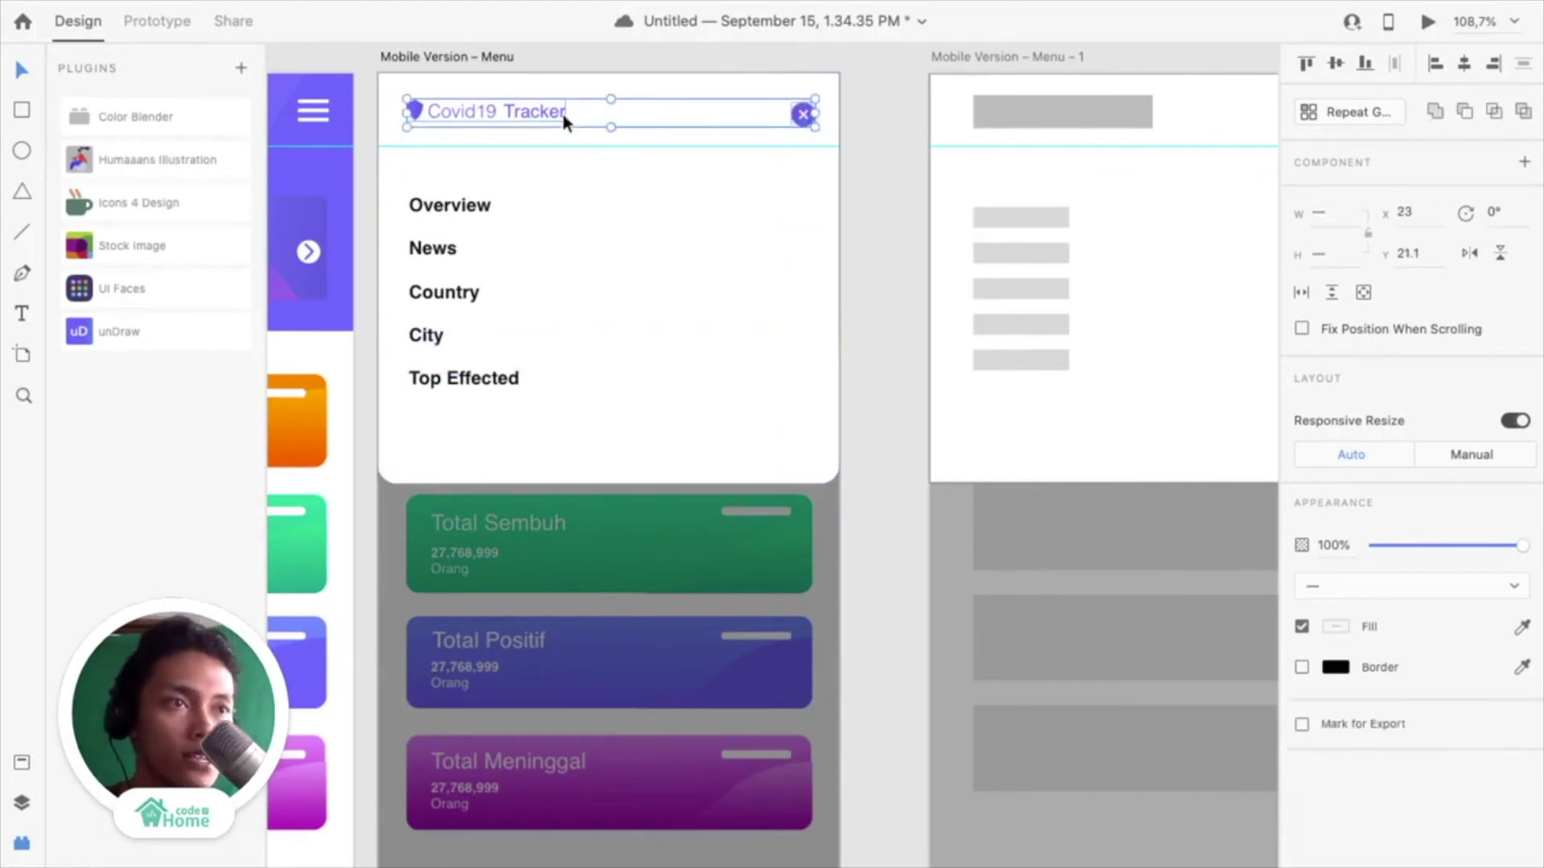
left_click(1336, 63)
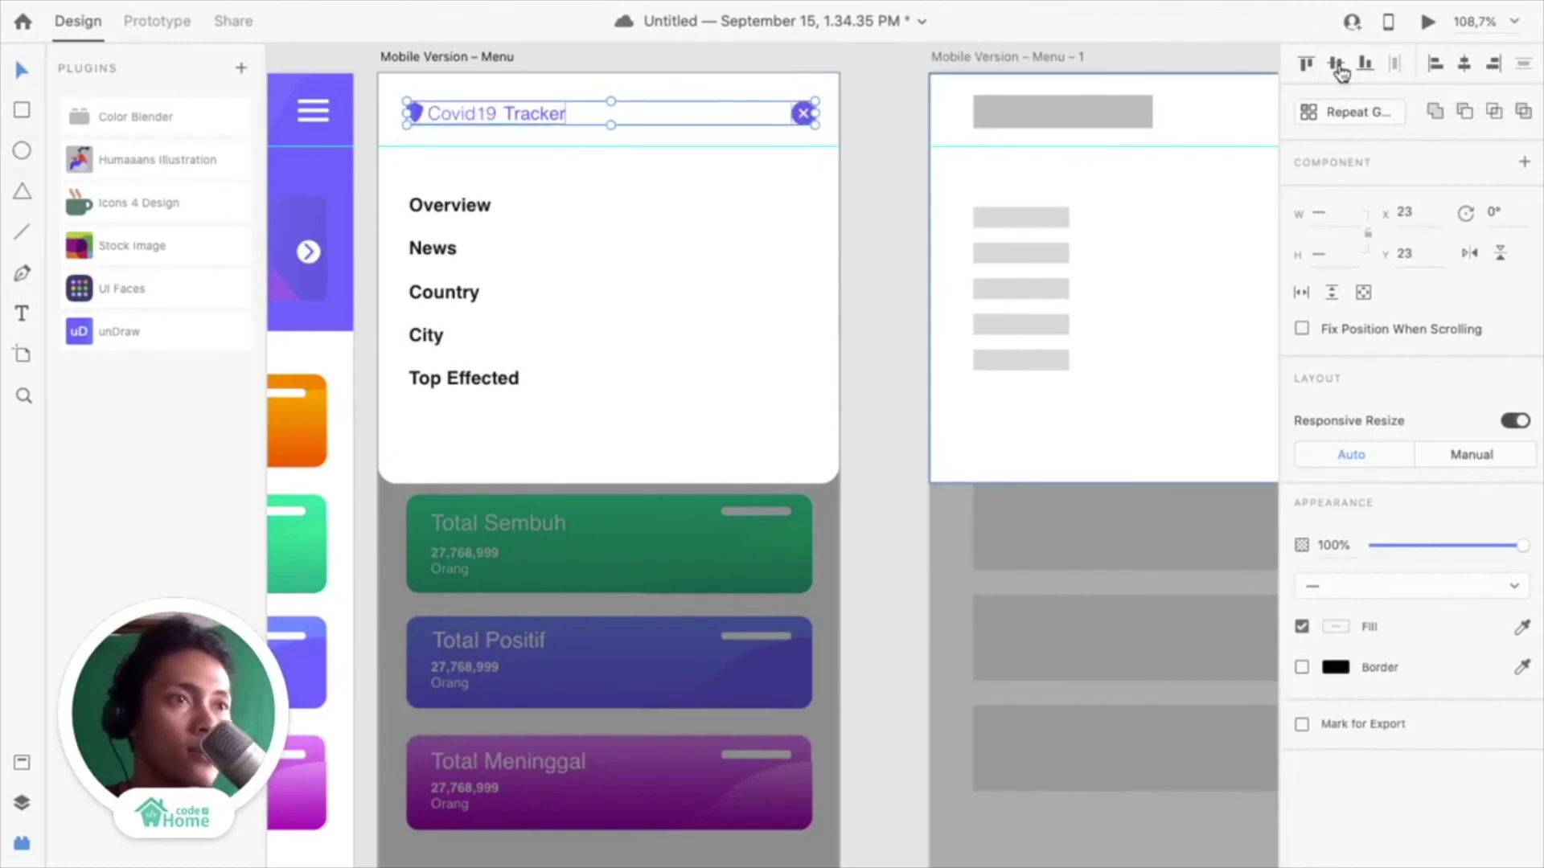
left_click(538, 103)
Delete the leftover wireframe artboard Mobile Version – Menu – 1
scroll(735, 224, "down", 5)
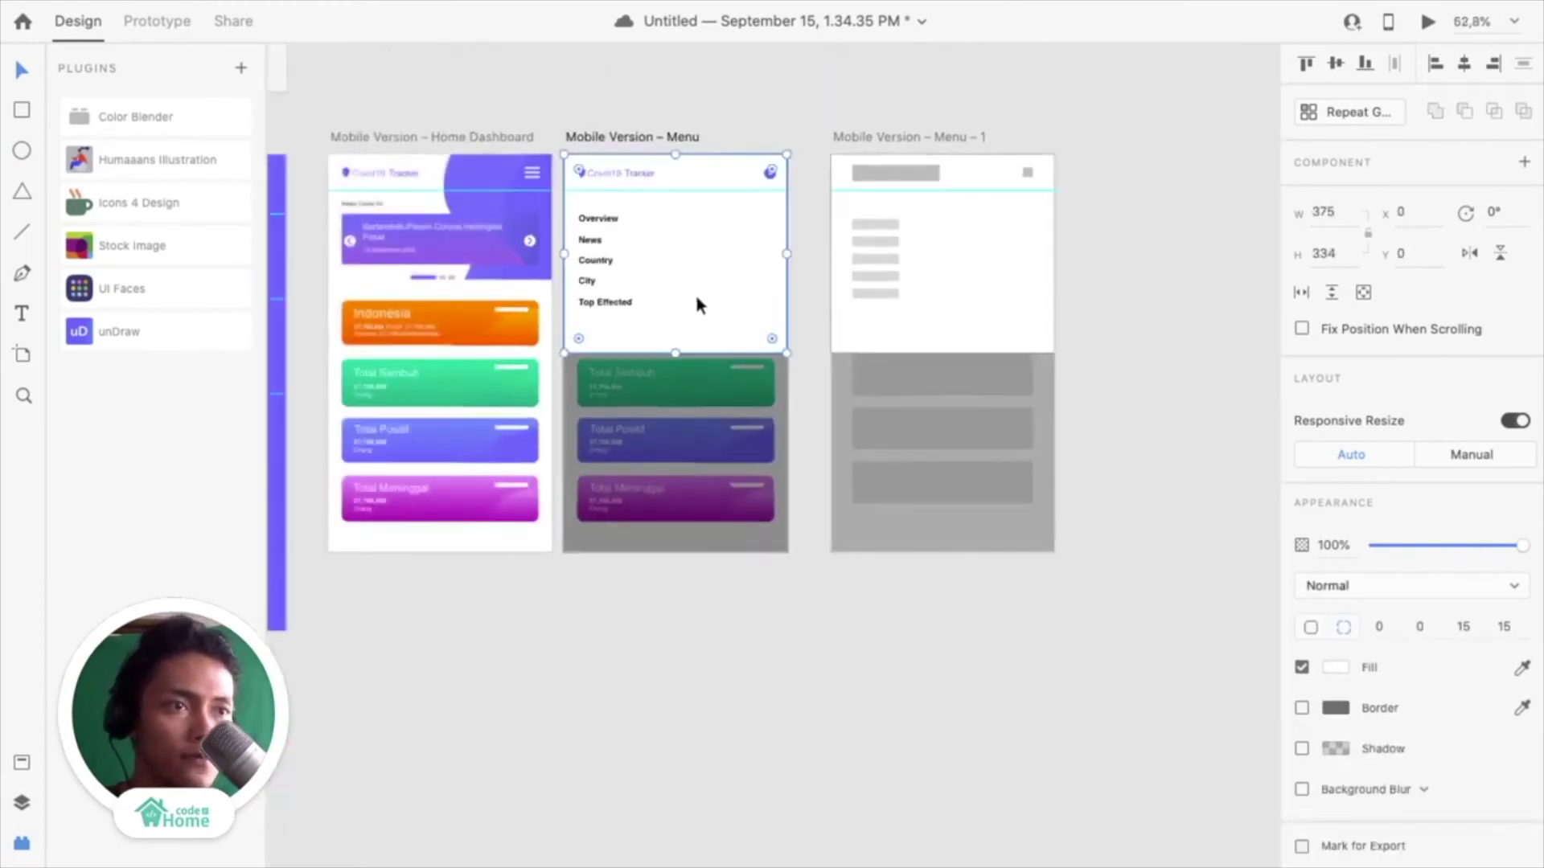
left_click(843, 409)
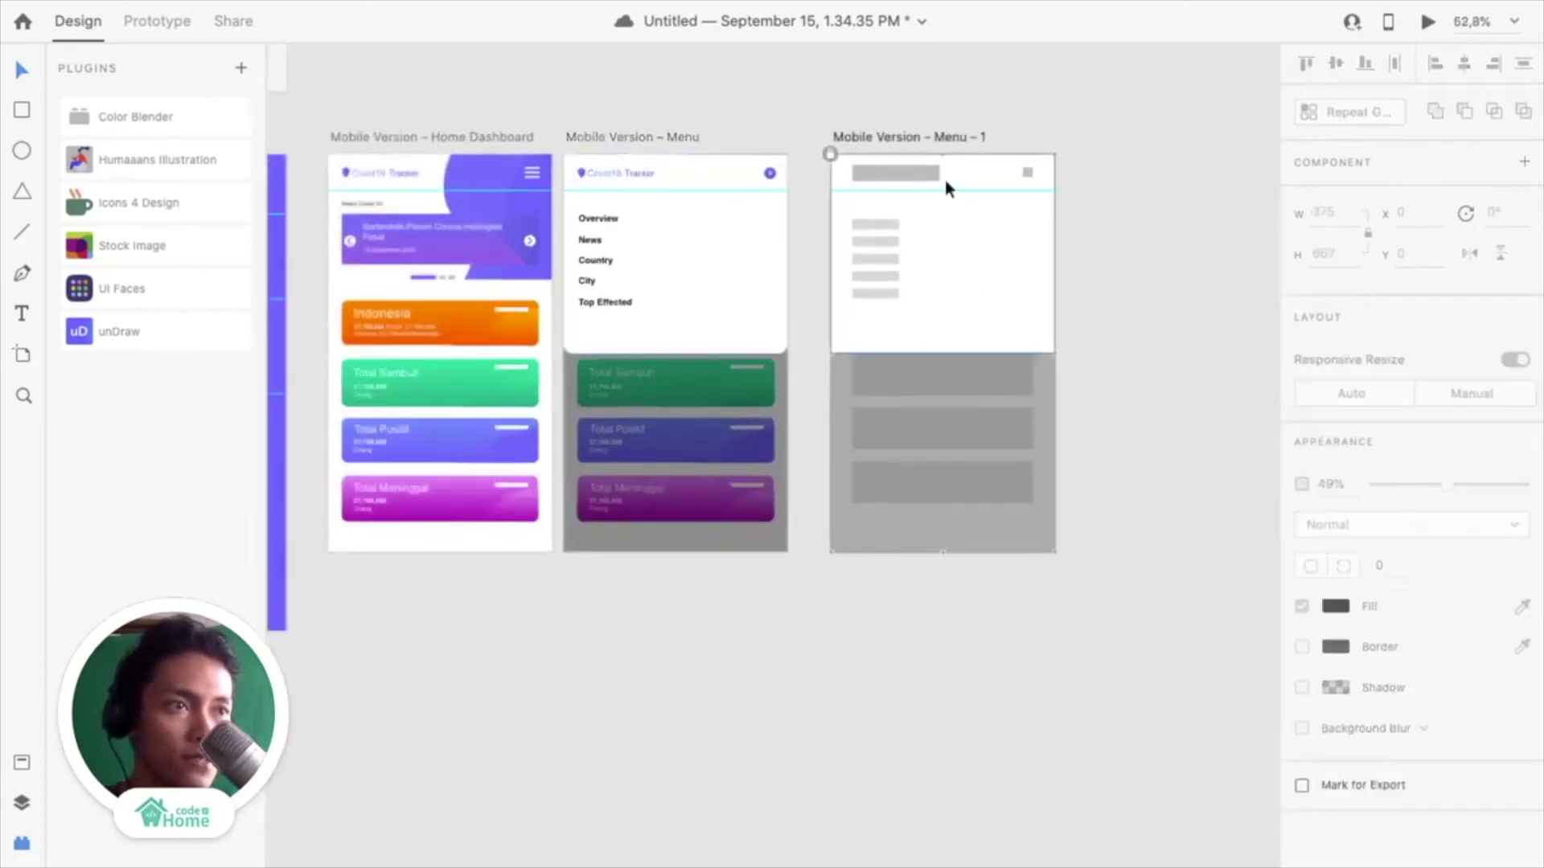
left_click(924, 137)
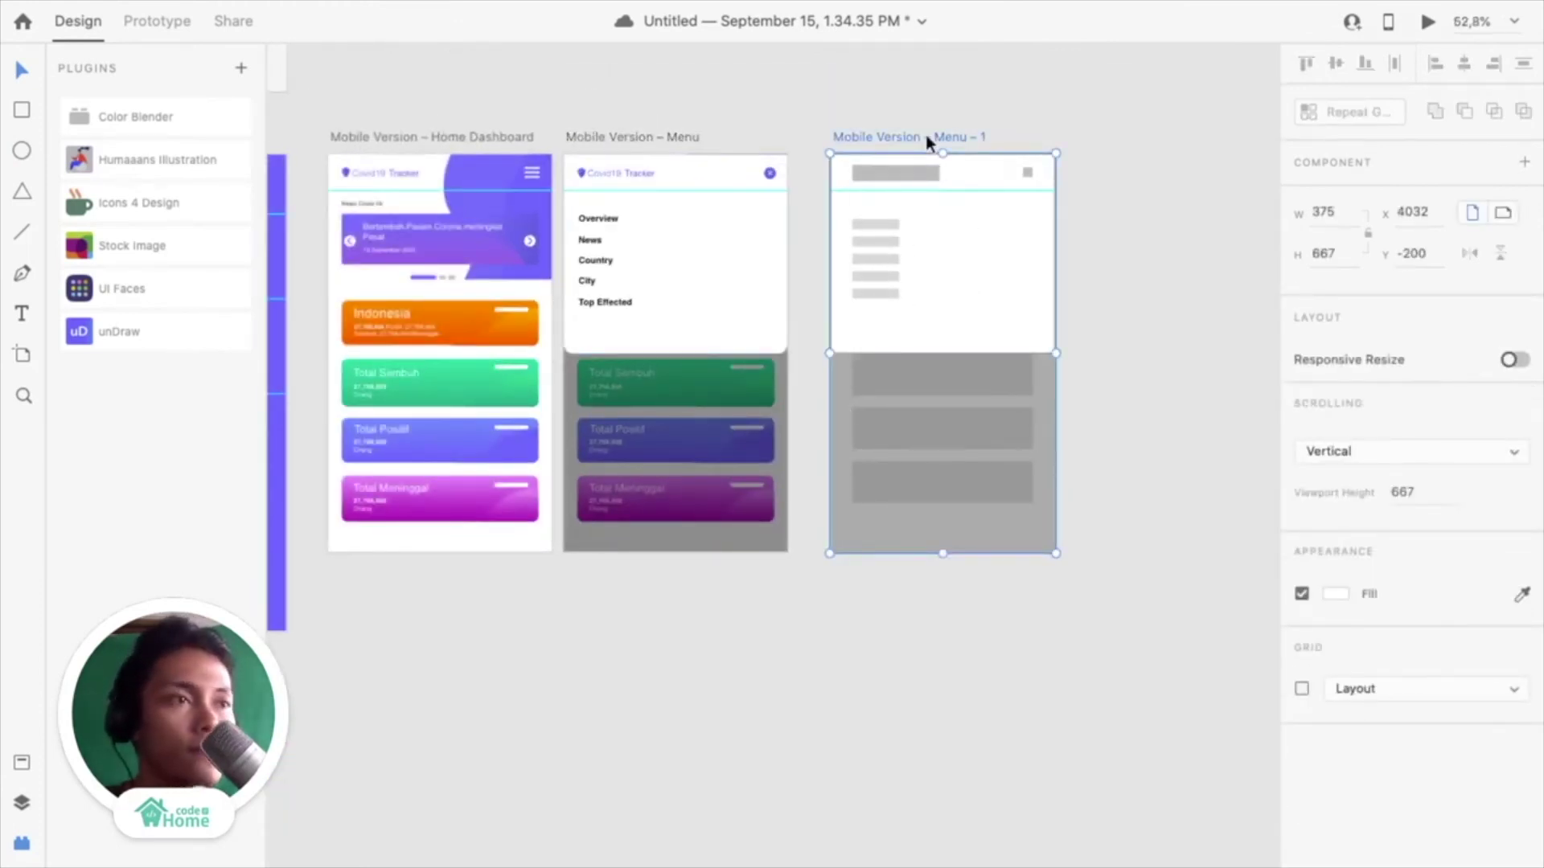
key("Delete")
Draw a horizontal divider line 330 wide below the menu header, along the guide at X 25.5, Y 60.5
scroll(648, 193, "up", 6)
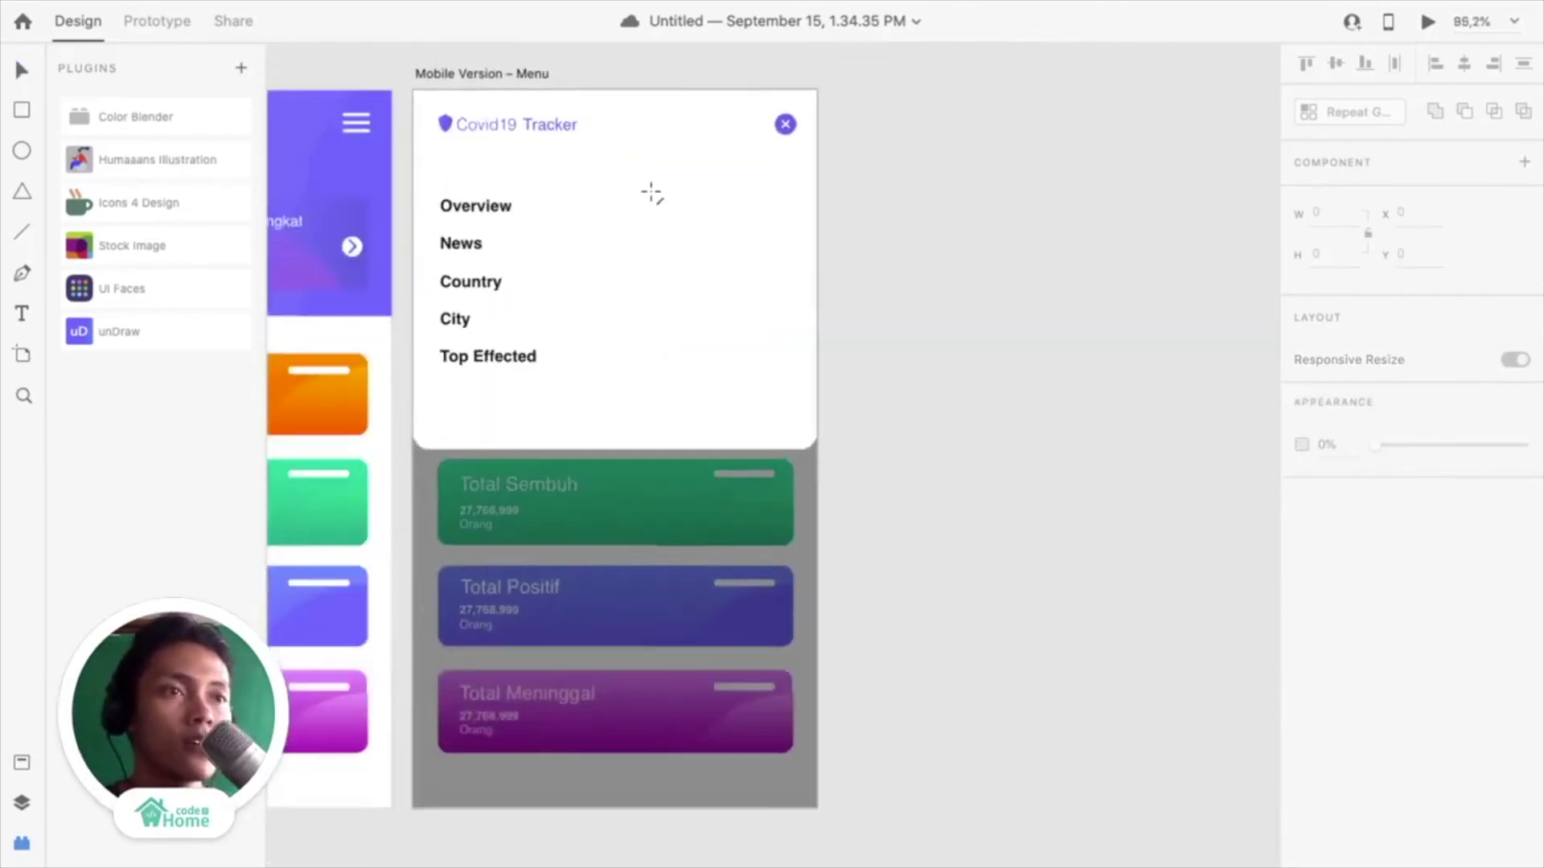
key("l")
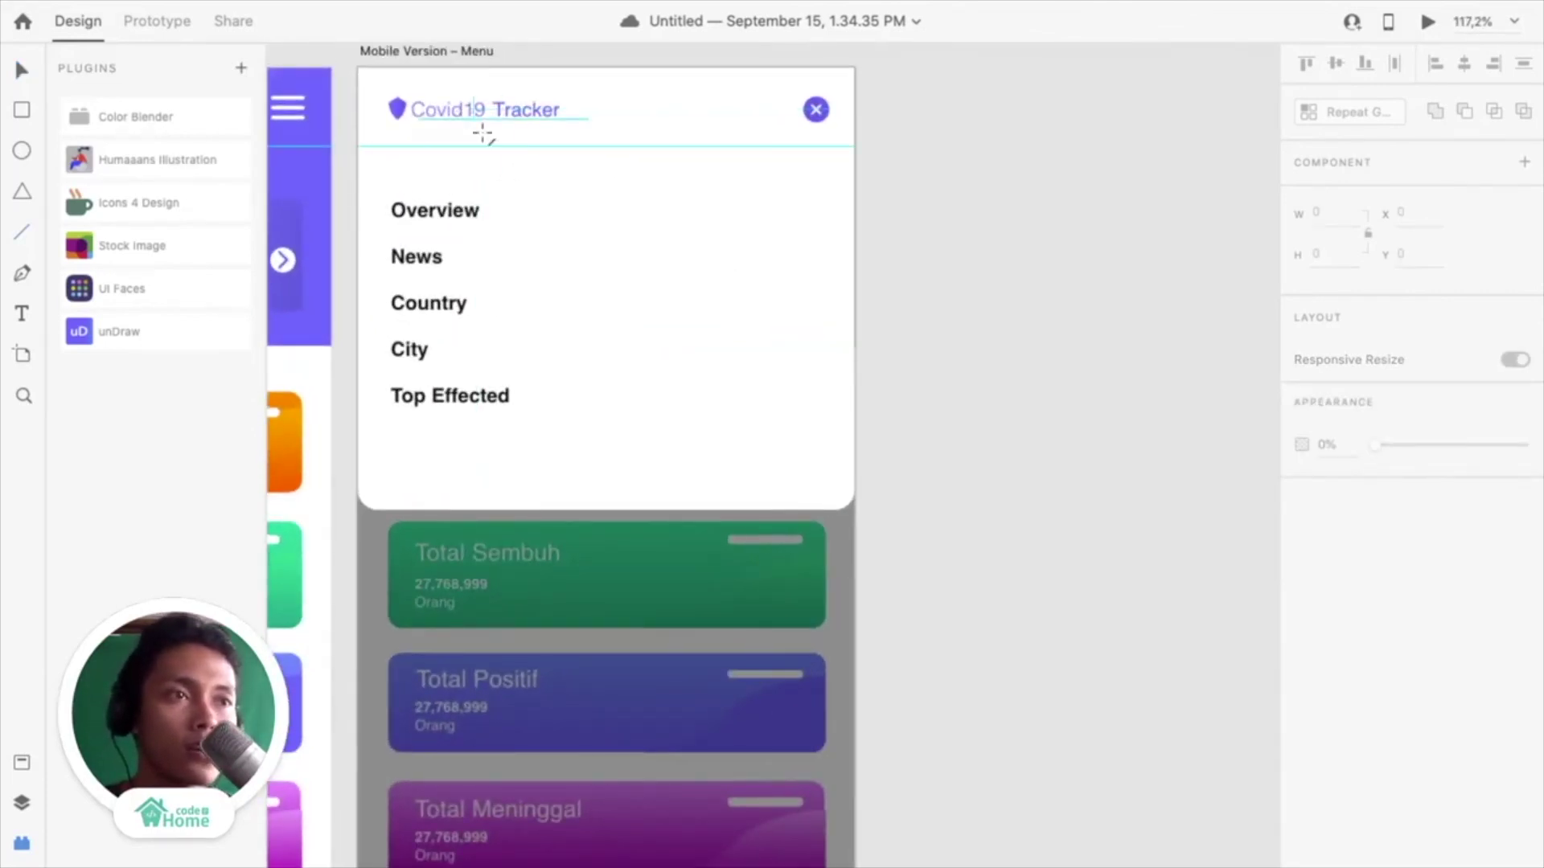
left_click(21, 74)
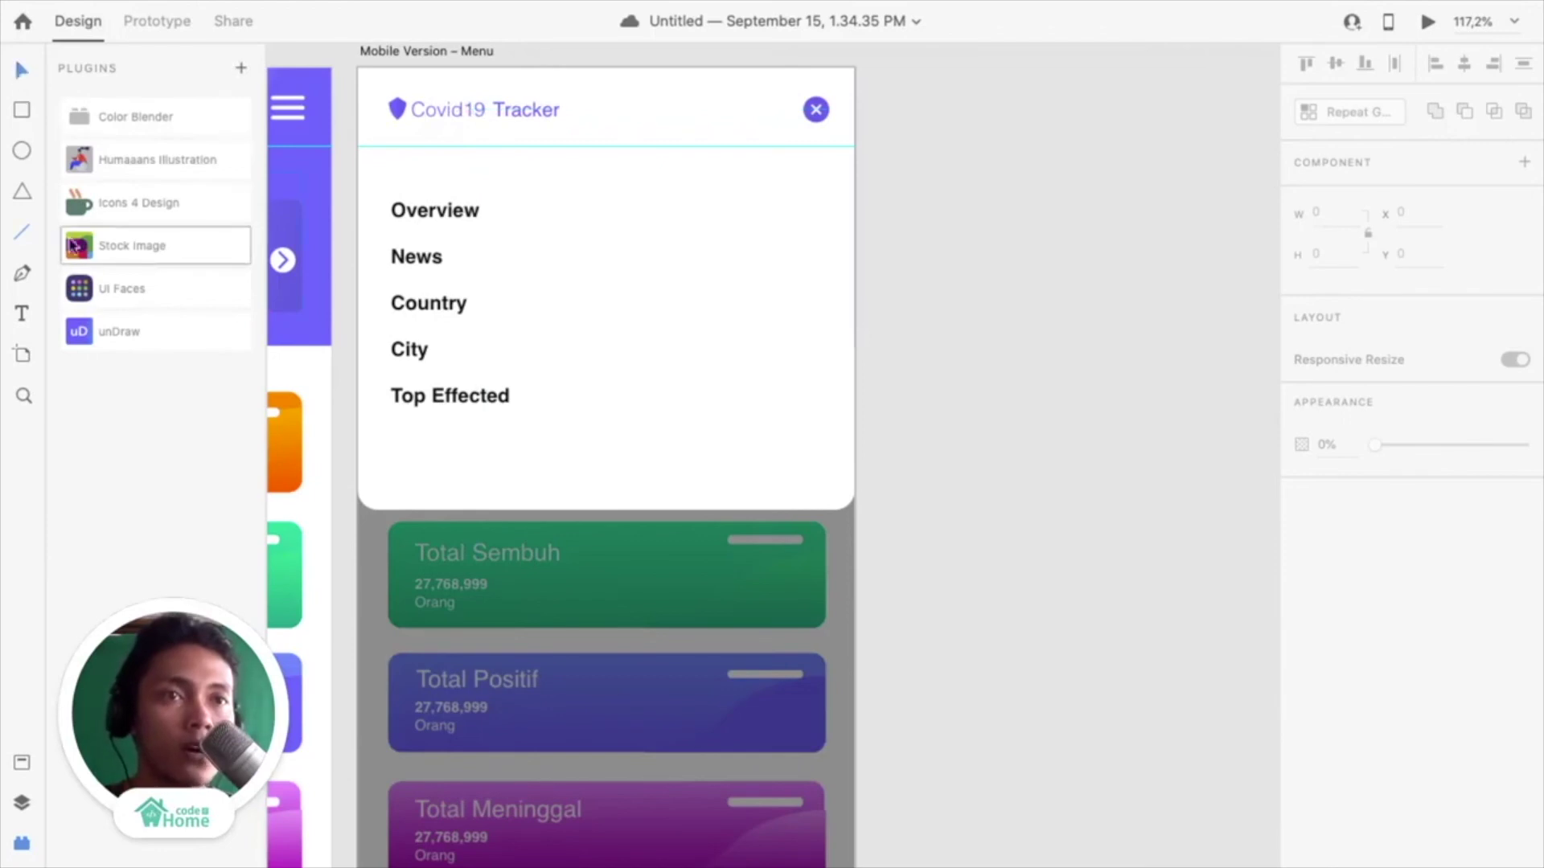
left_click(23, 235)
left_click_drag(389, 145, 829, 145)
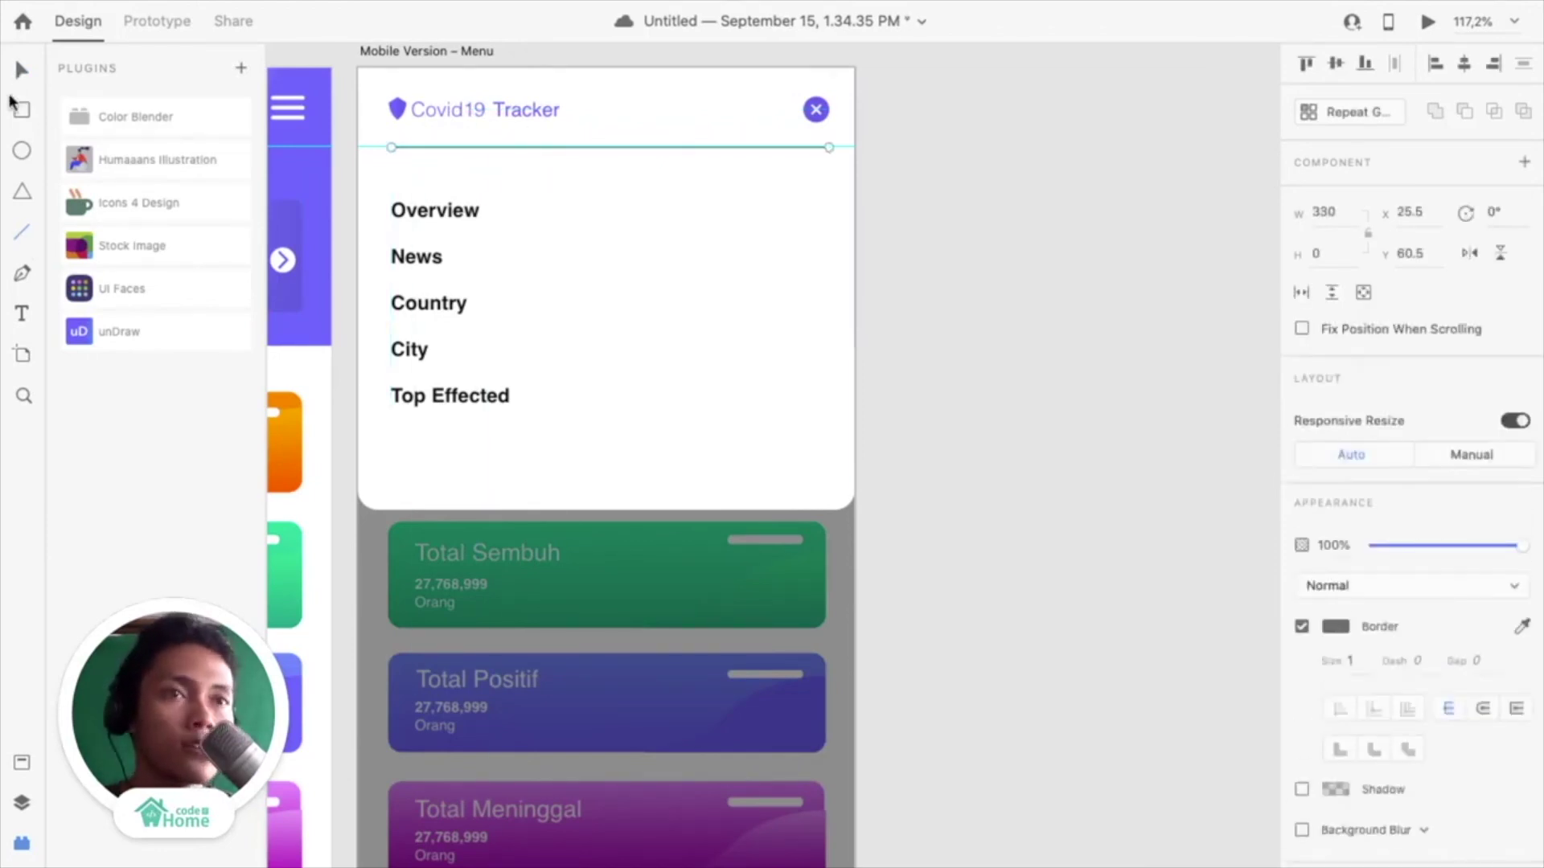
Reduce the divider line's opacity to 21%
scroll(721, 172, "up", 1)
scroll(721, 171, "up", 1)
left_click(1405, 548)
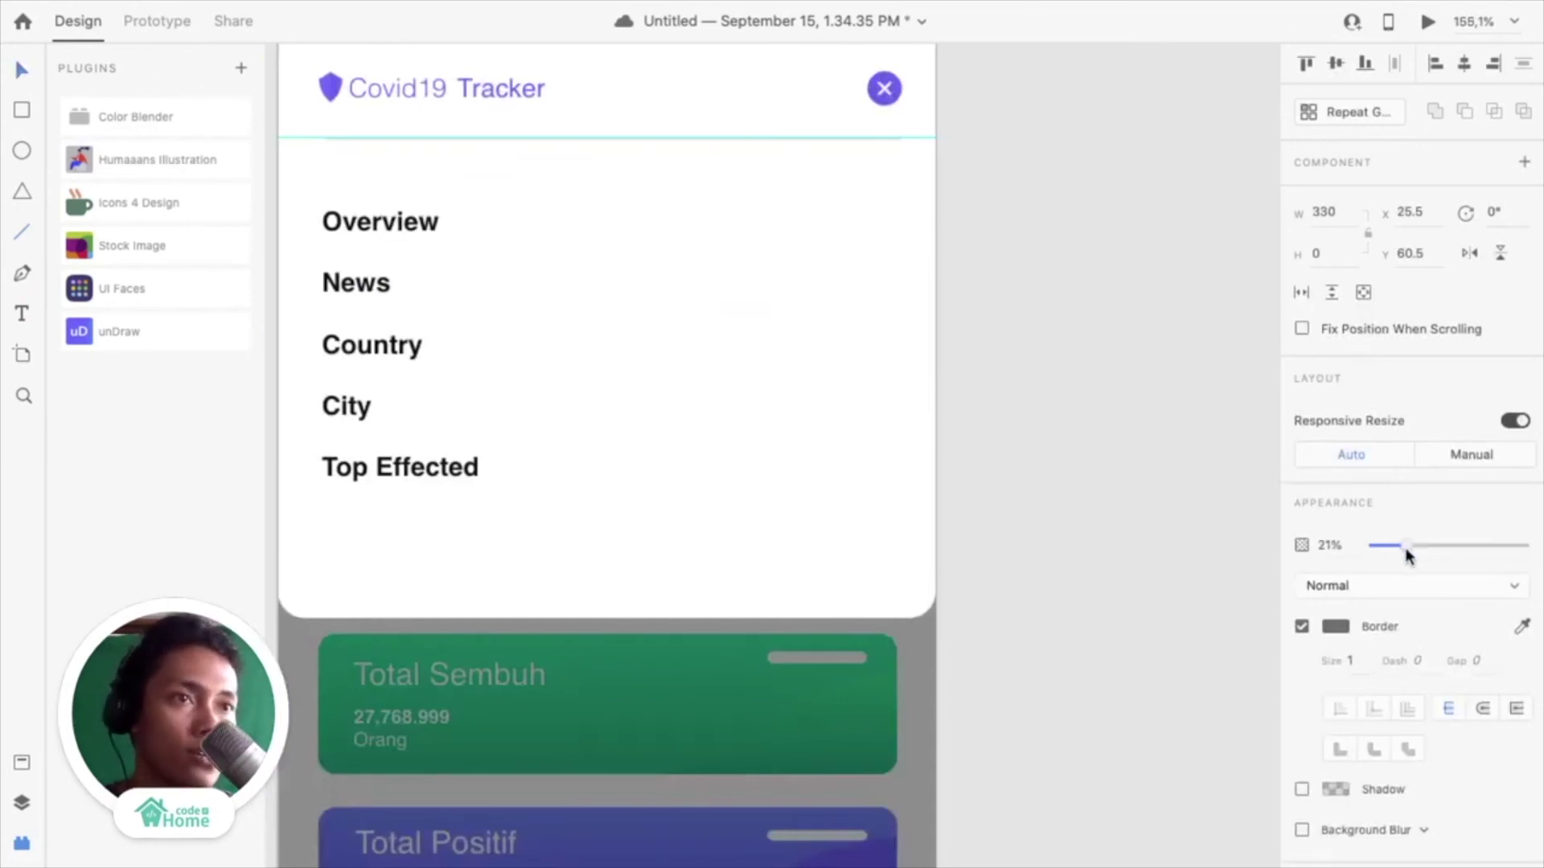
scroll(815, 147, "down", 1)
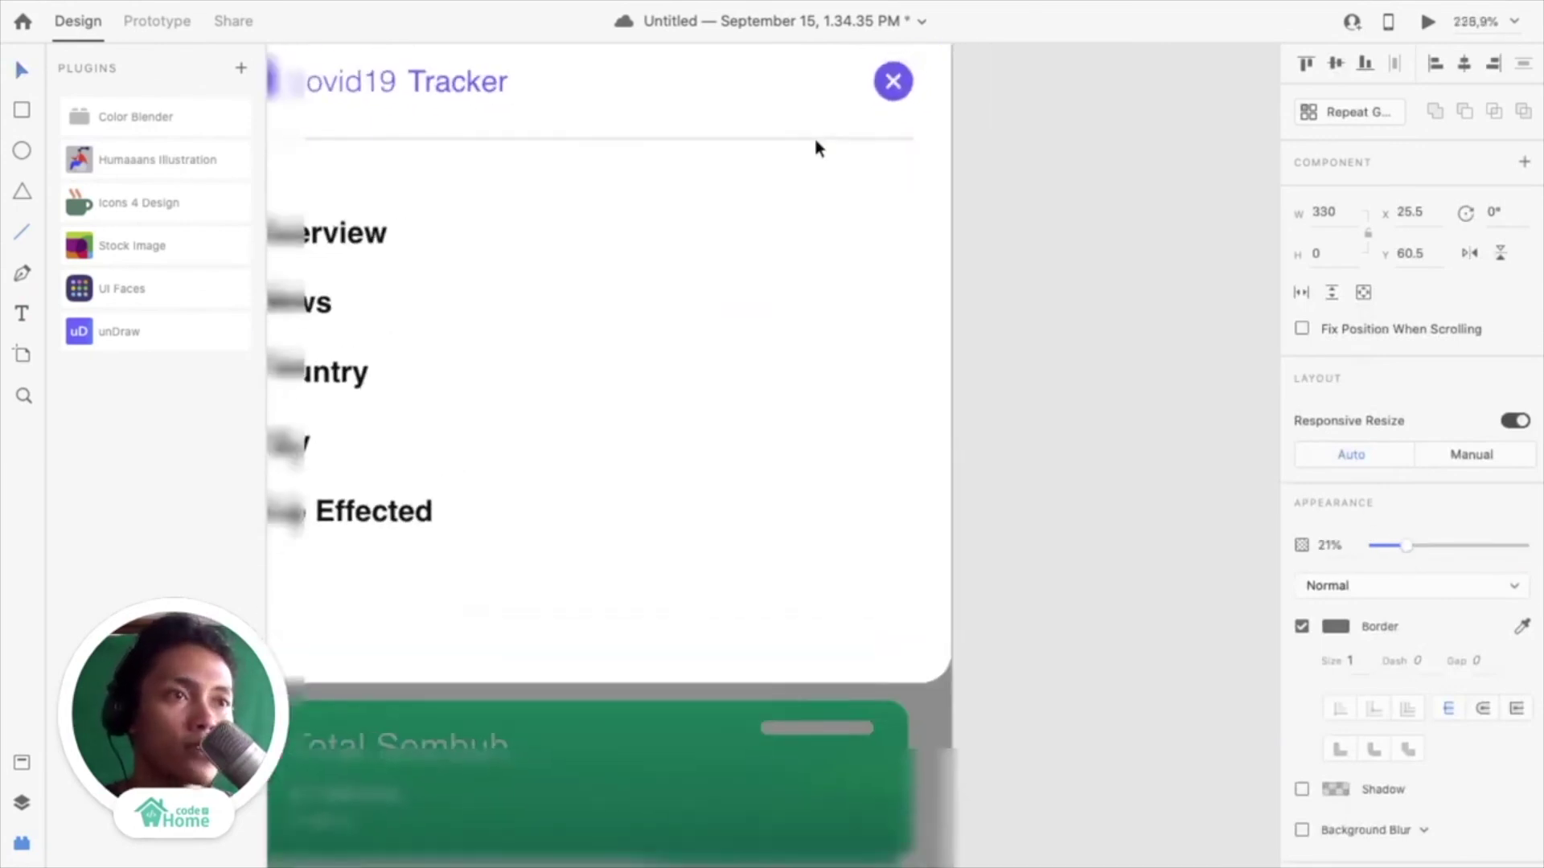
scroll(814, 138, "down", 1)
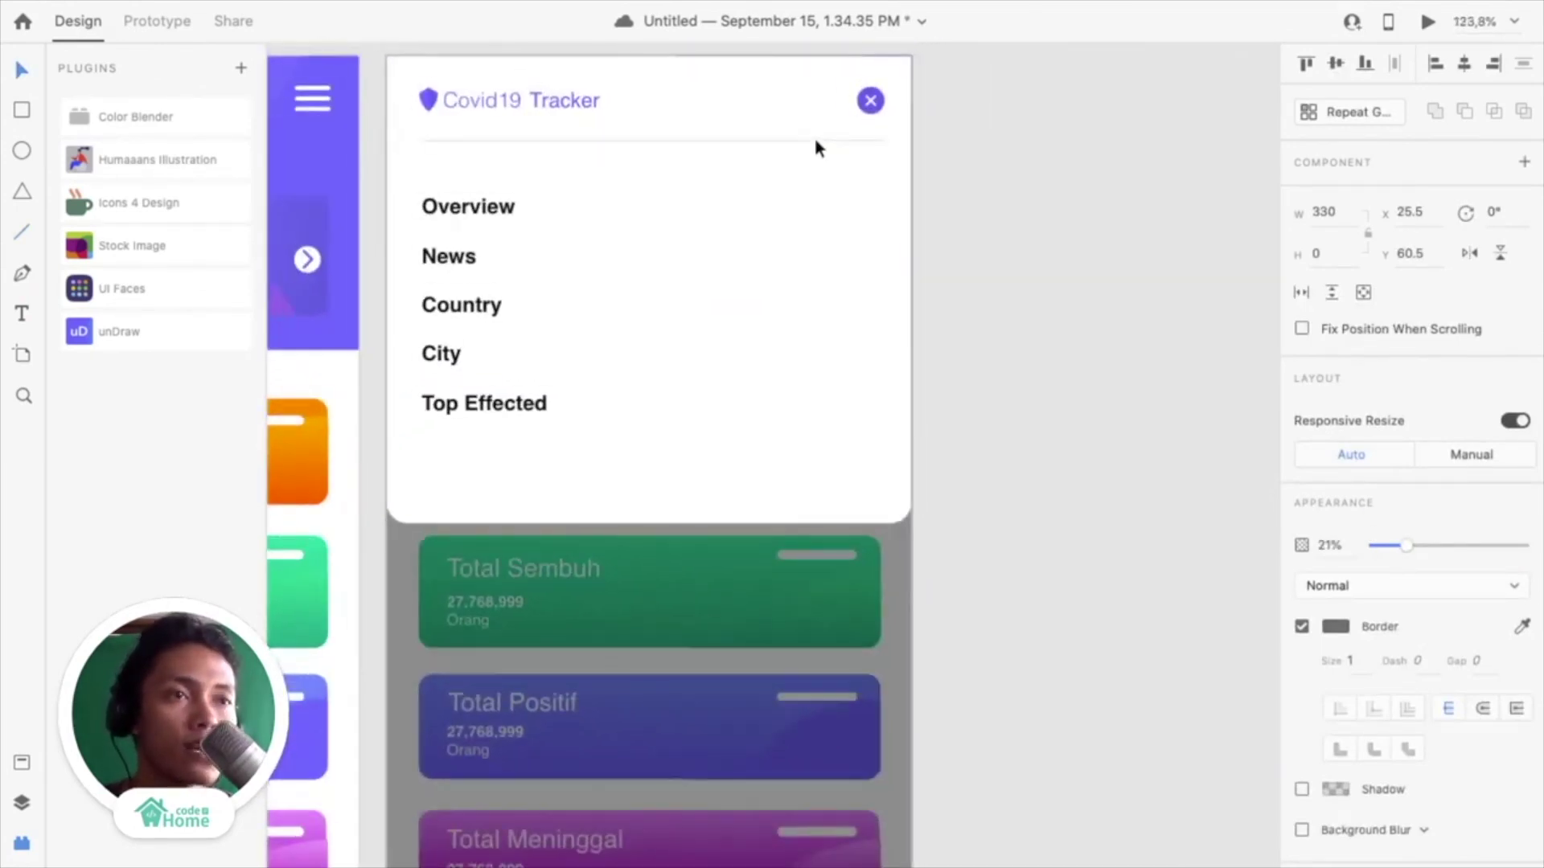
Move the menu list from Overview to Top Effected straight up, closer to the divider line
left_click(500, 211)
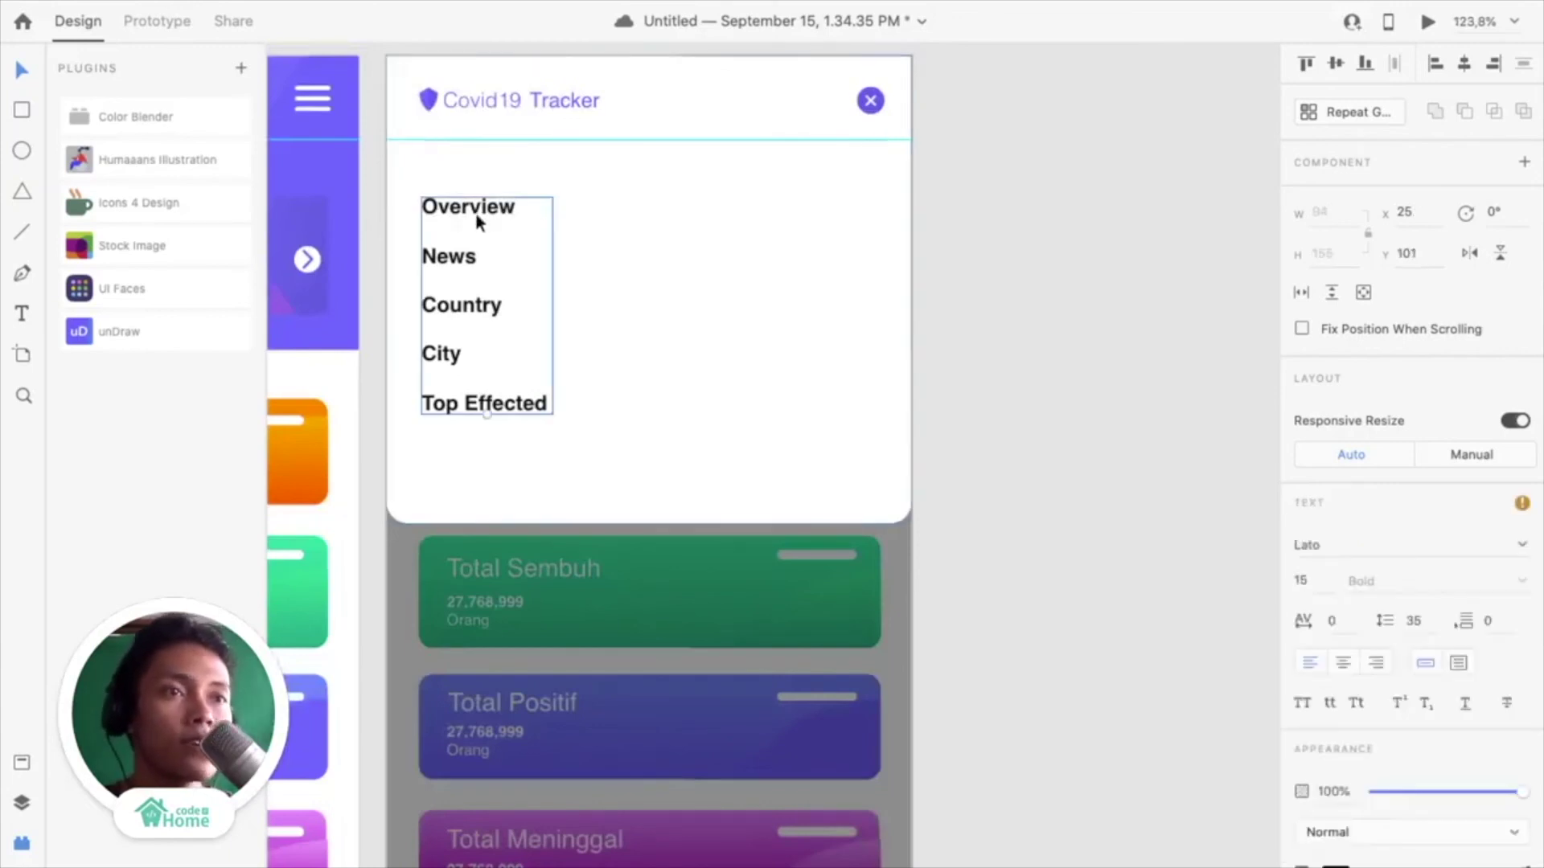
left_click_drag(476, 214, 473, 185)
left_click(1042, 308)
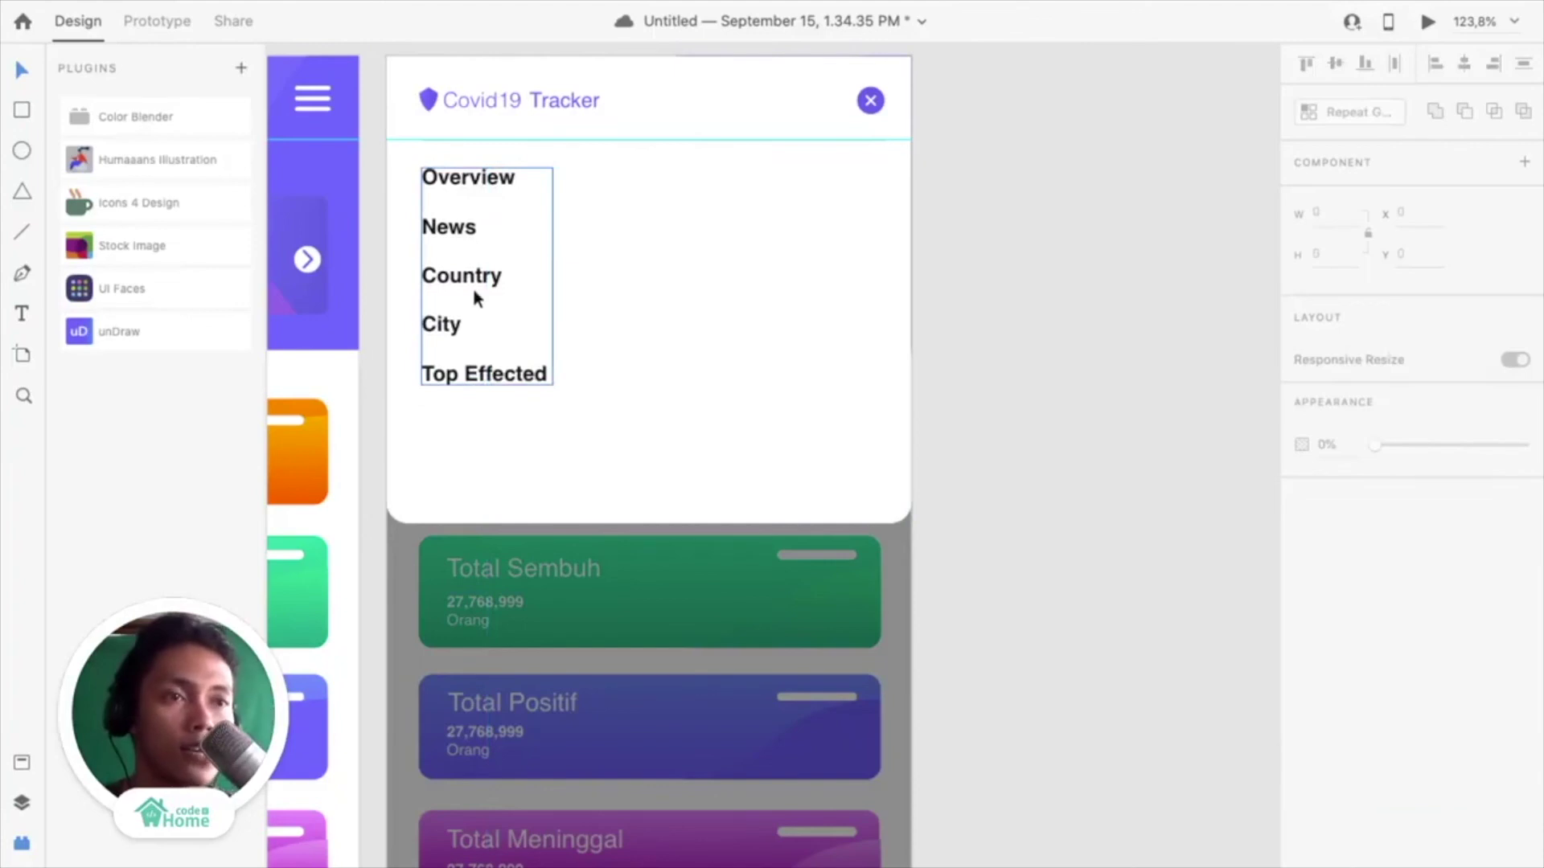
Shorten the white menu panel to a height of 261 so it ends just below Top Effected
scroll(466, 286, "down", 5)
scroll(467, 285, "up", 5)
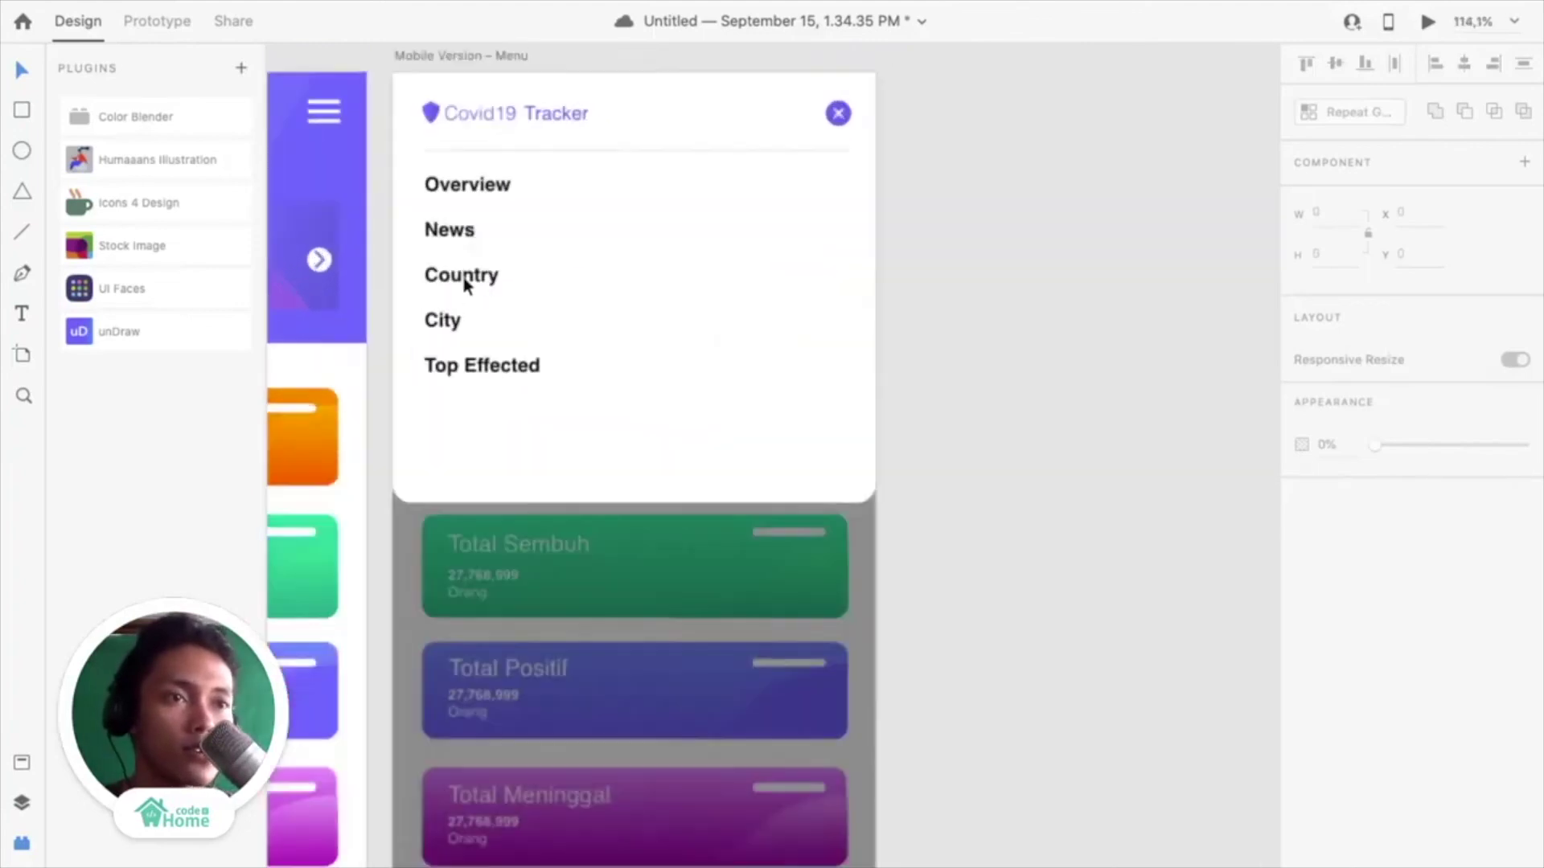
left_click(568, 451)
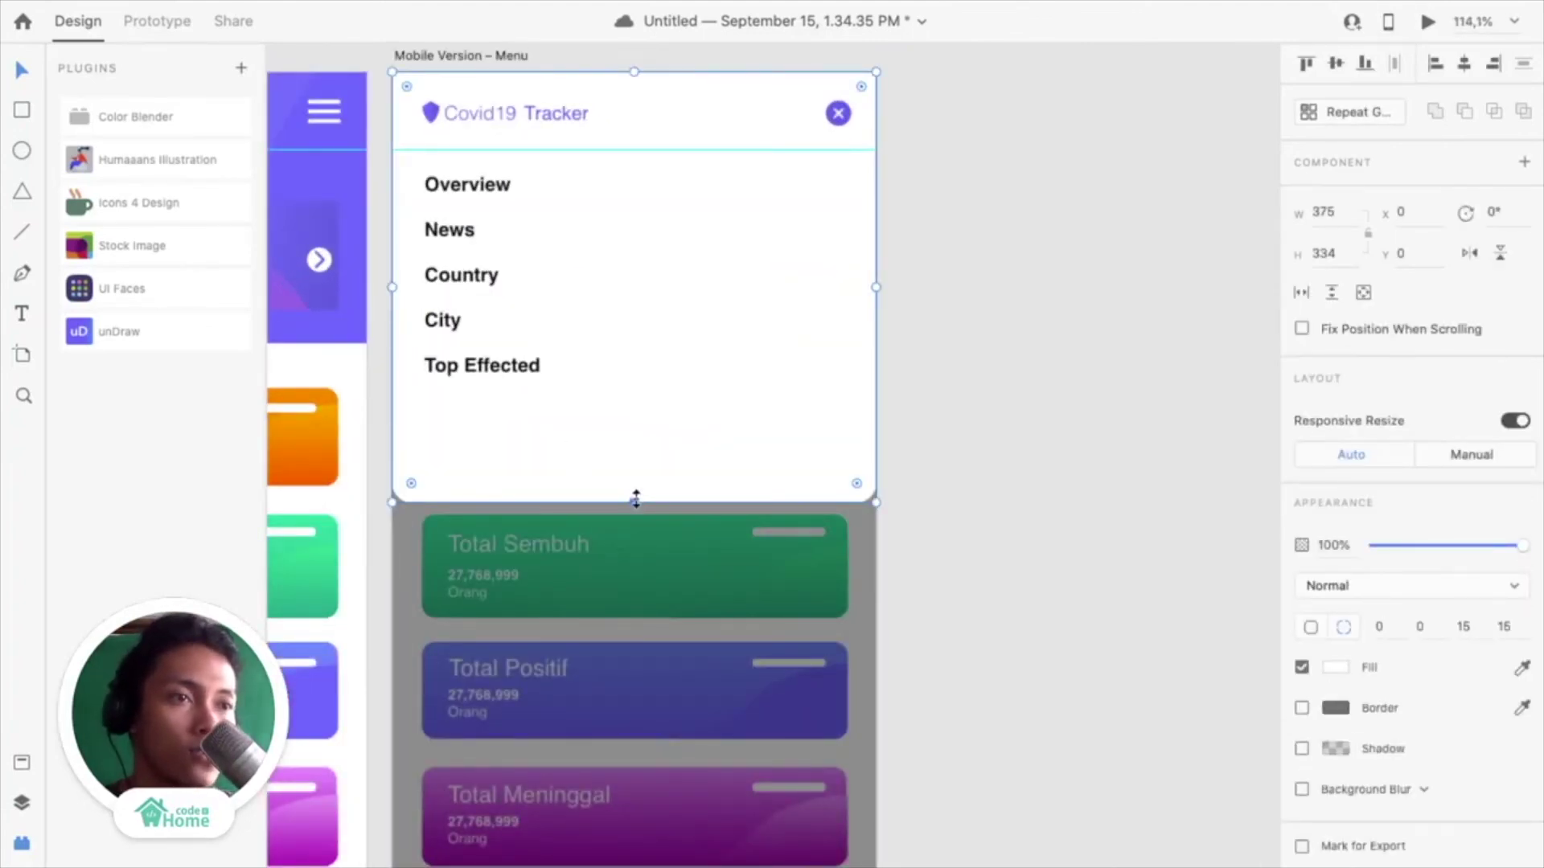
left_click_drag(635, 498, 624, 407)
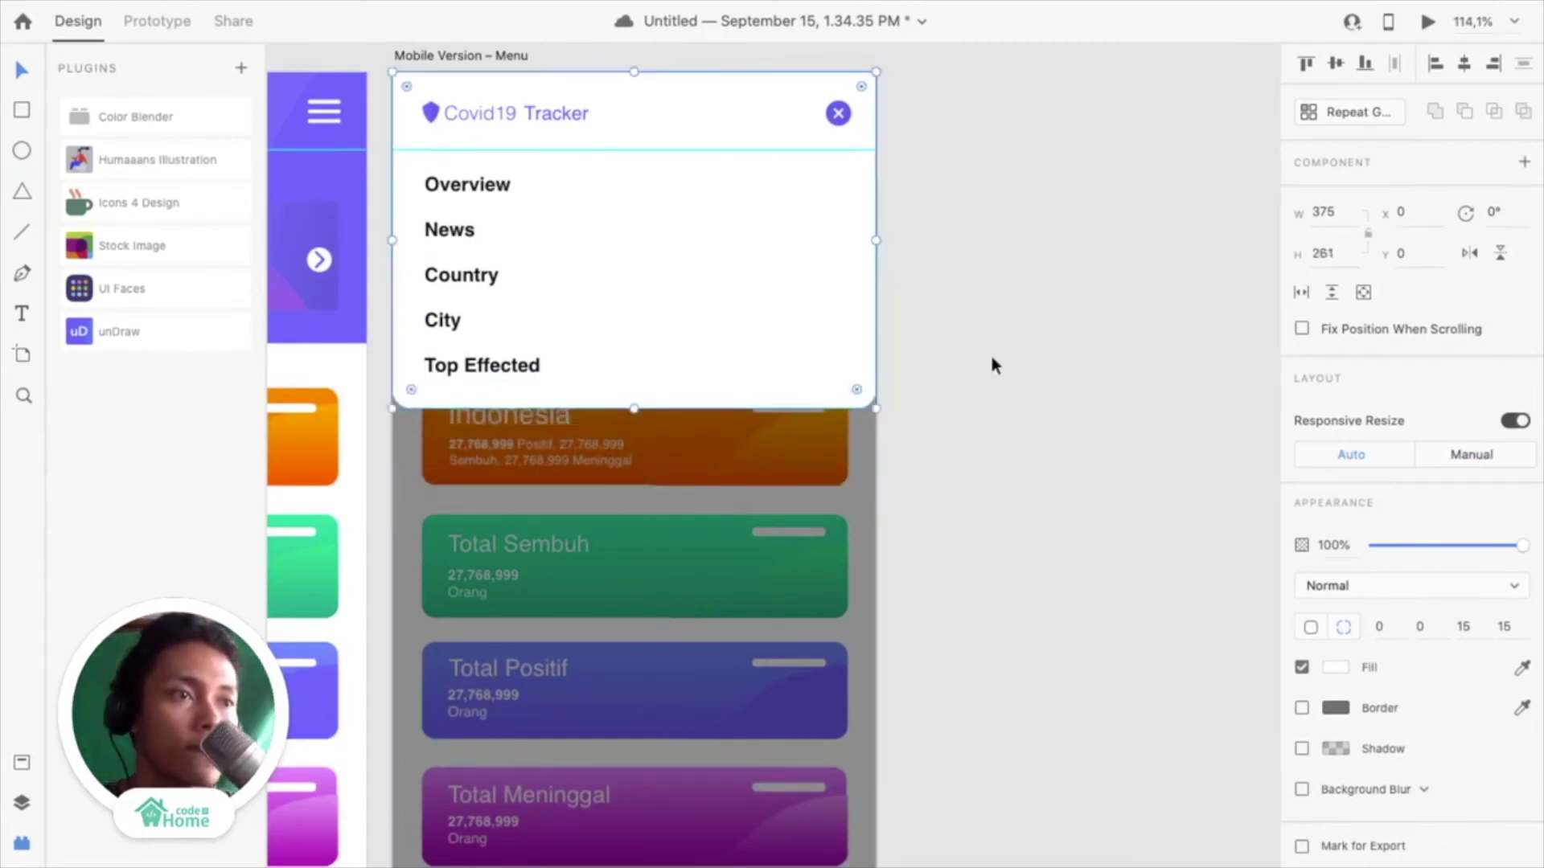
left_click(993, 359)
Review the mobile home dashboard and menu artboards alongside the web version of the UI design
scroll(993, 358, "down", 5)
scroll(993, 359, "down", 3)
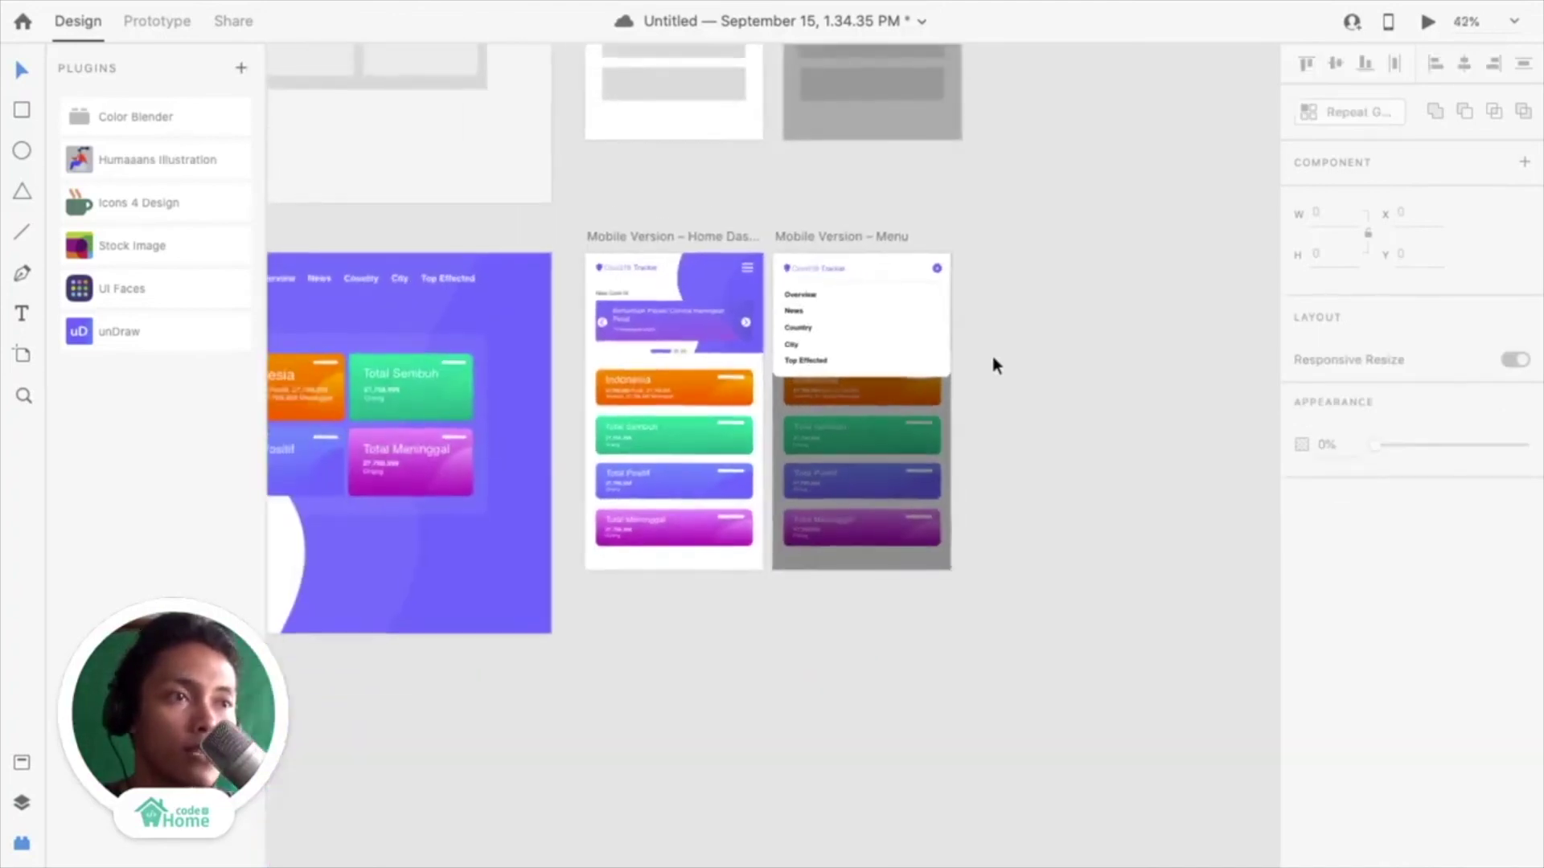
scroll(993, 358, "left", 3)
scroll(993, 358, "up", 5)
scroll(860, 153, "down", 3)
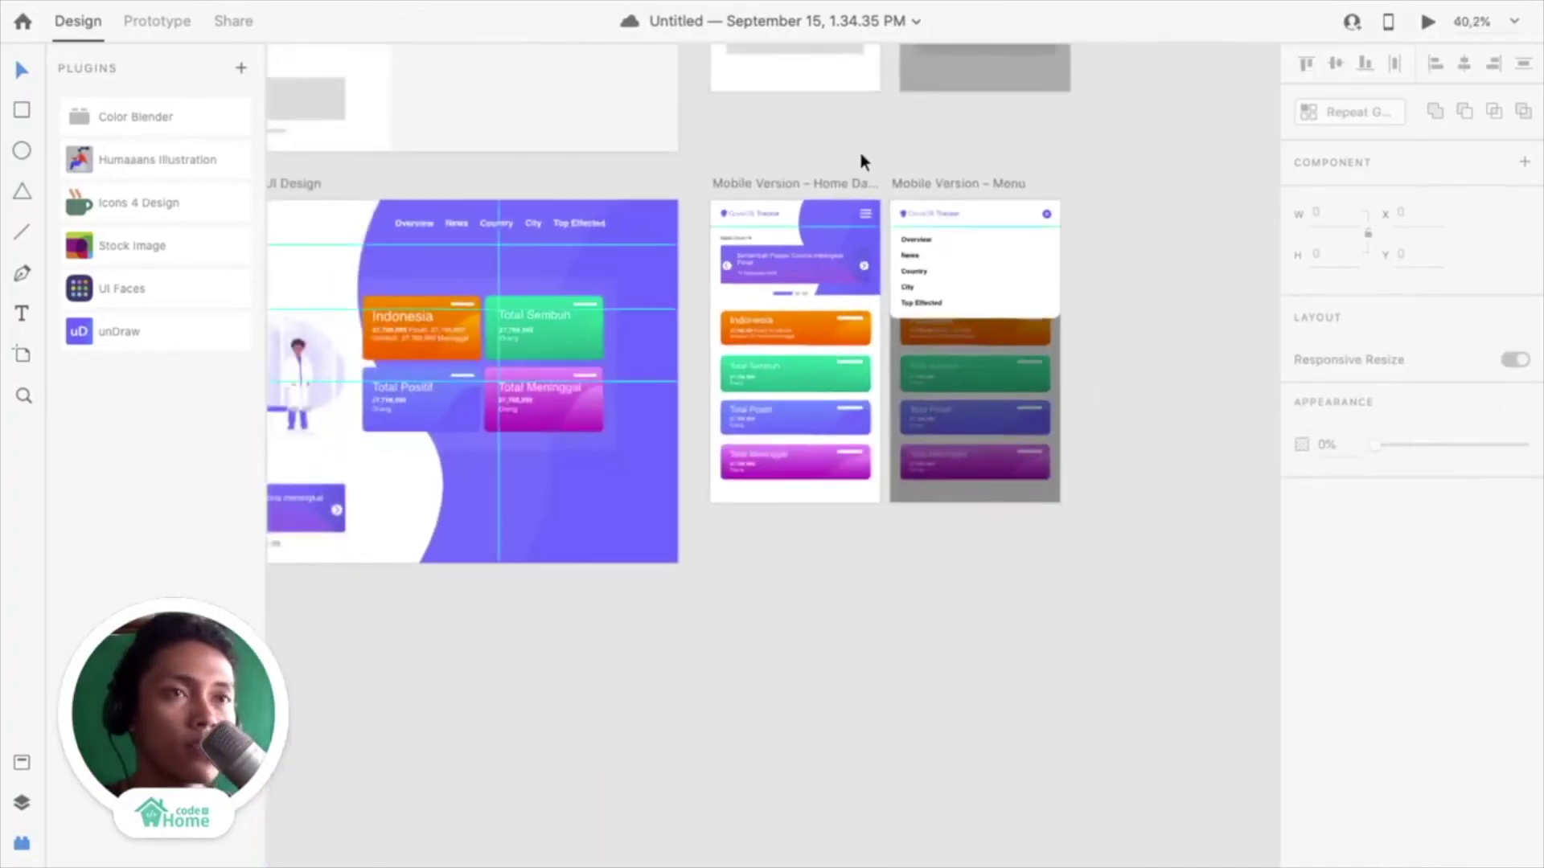
scroll(860, 153, "left", 2)
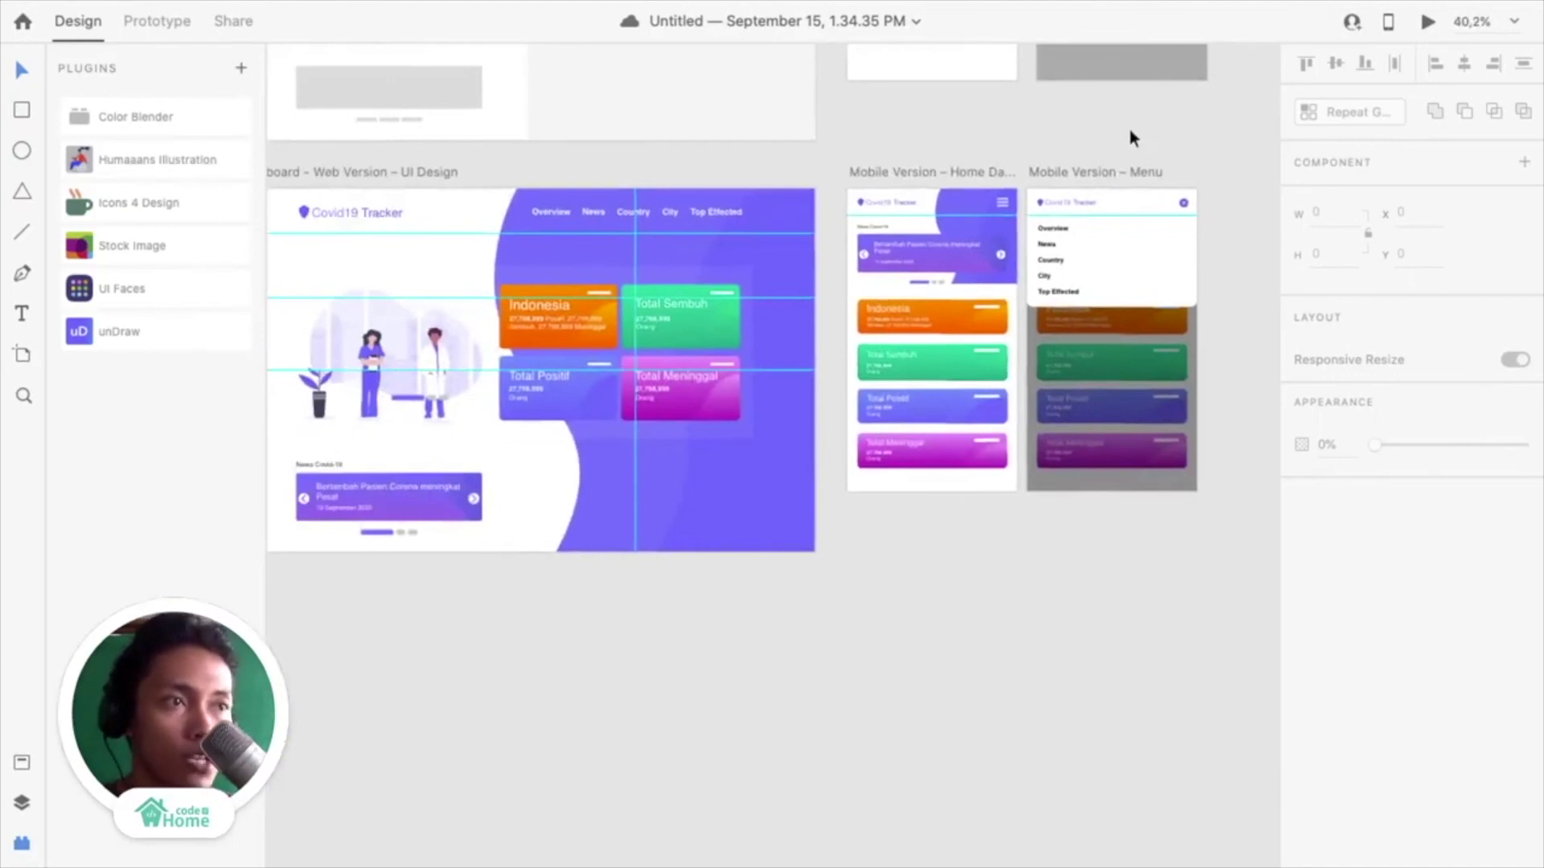
scroll(1155, 128, "up", 5)
scroll(1113, 198, "up", 3)
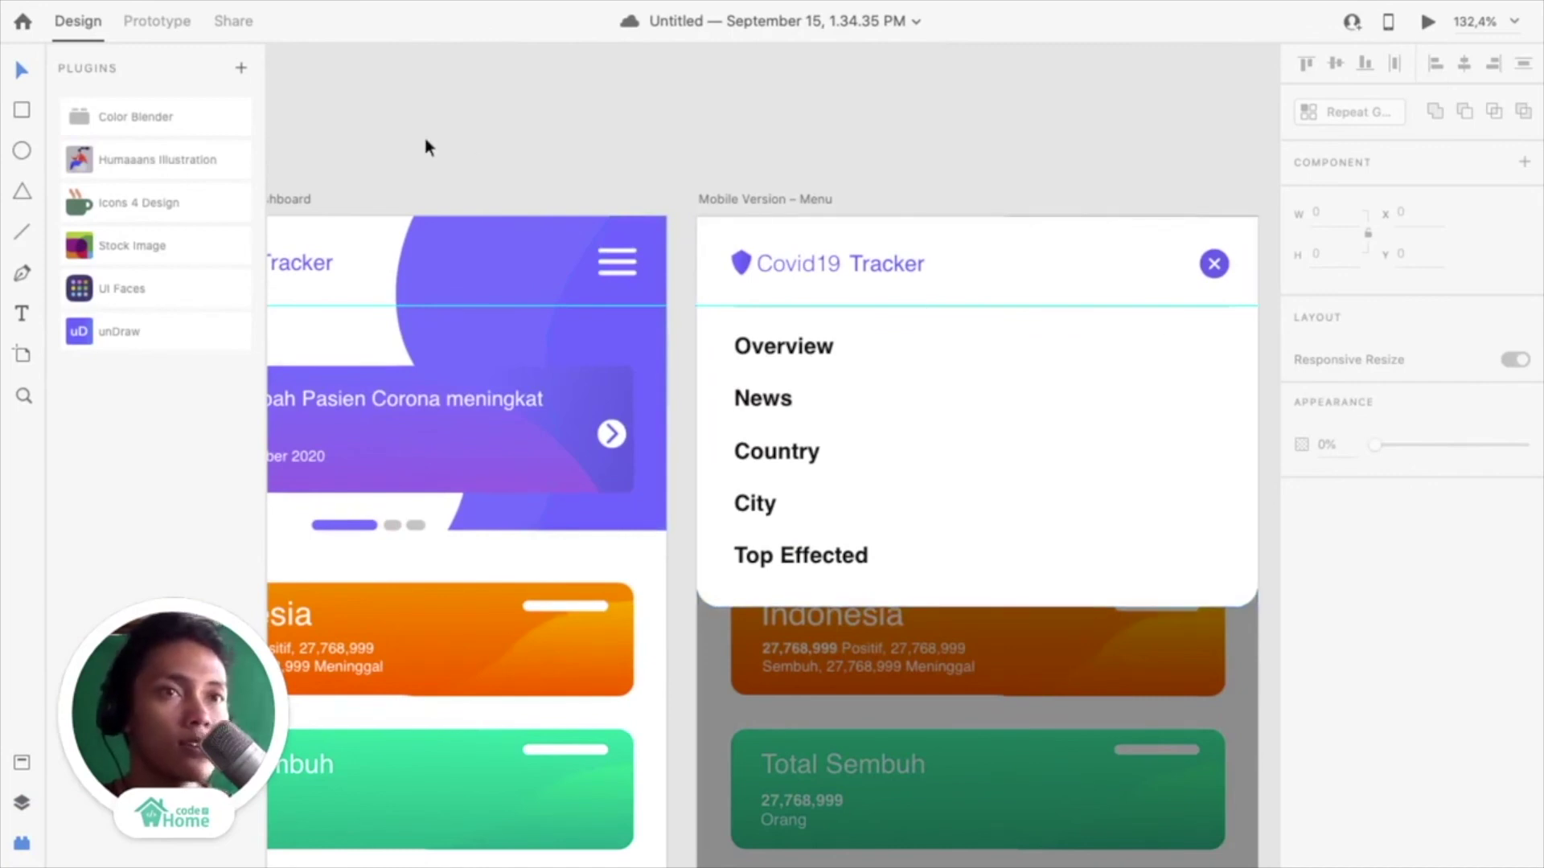
Prototype tap transitions with Dissolve from the hamburger icon to Mobile Version – Menu and from the close icon back to Mobile Version – Home Dashboard
left_click(147, 19)
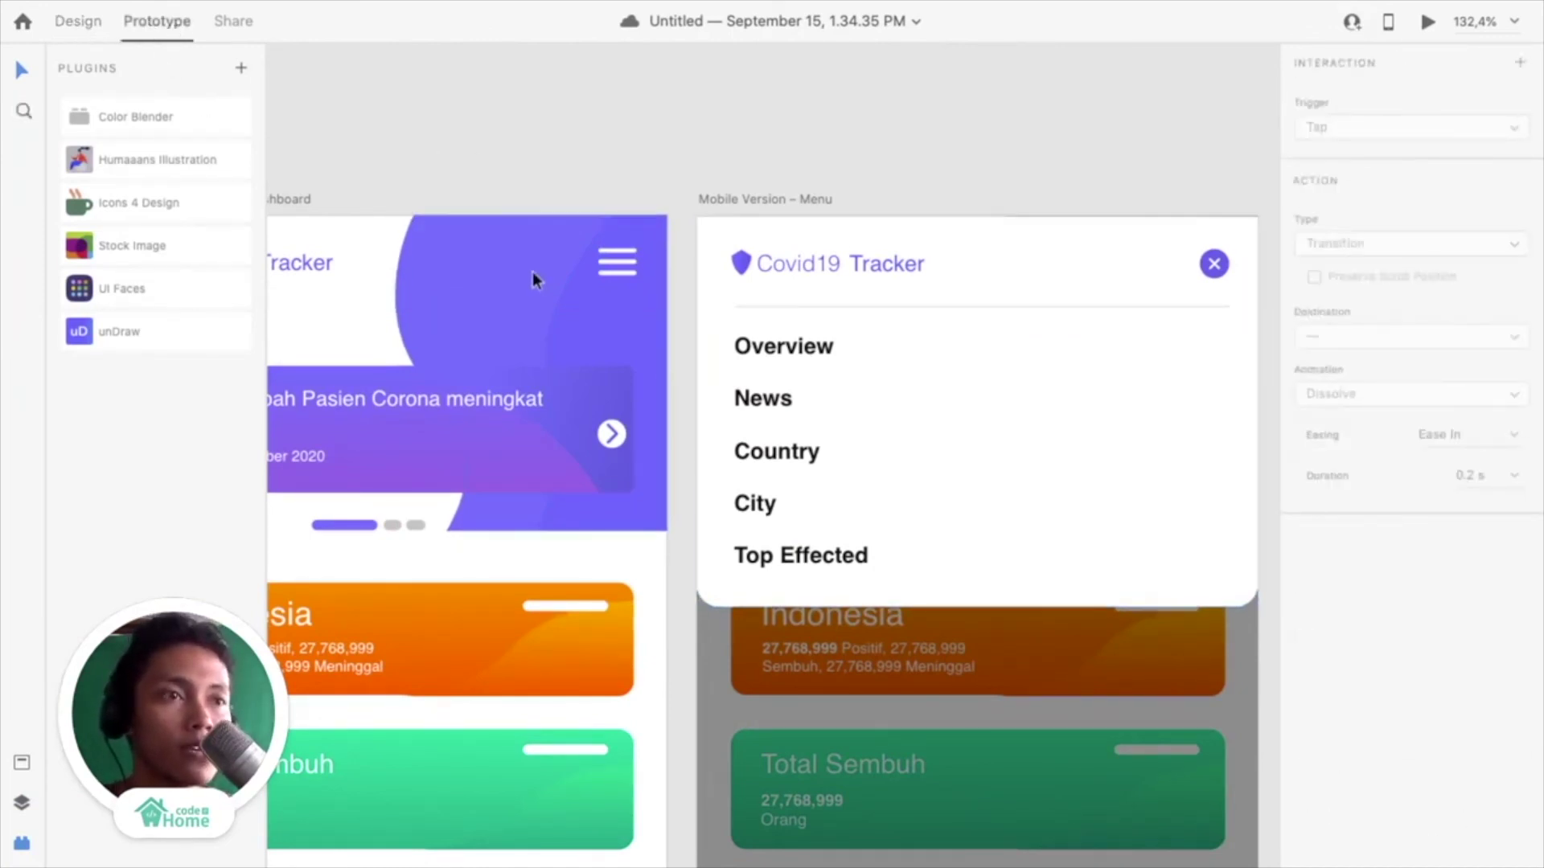
left_click(610, 269)
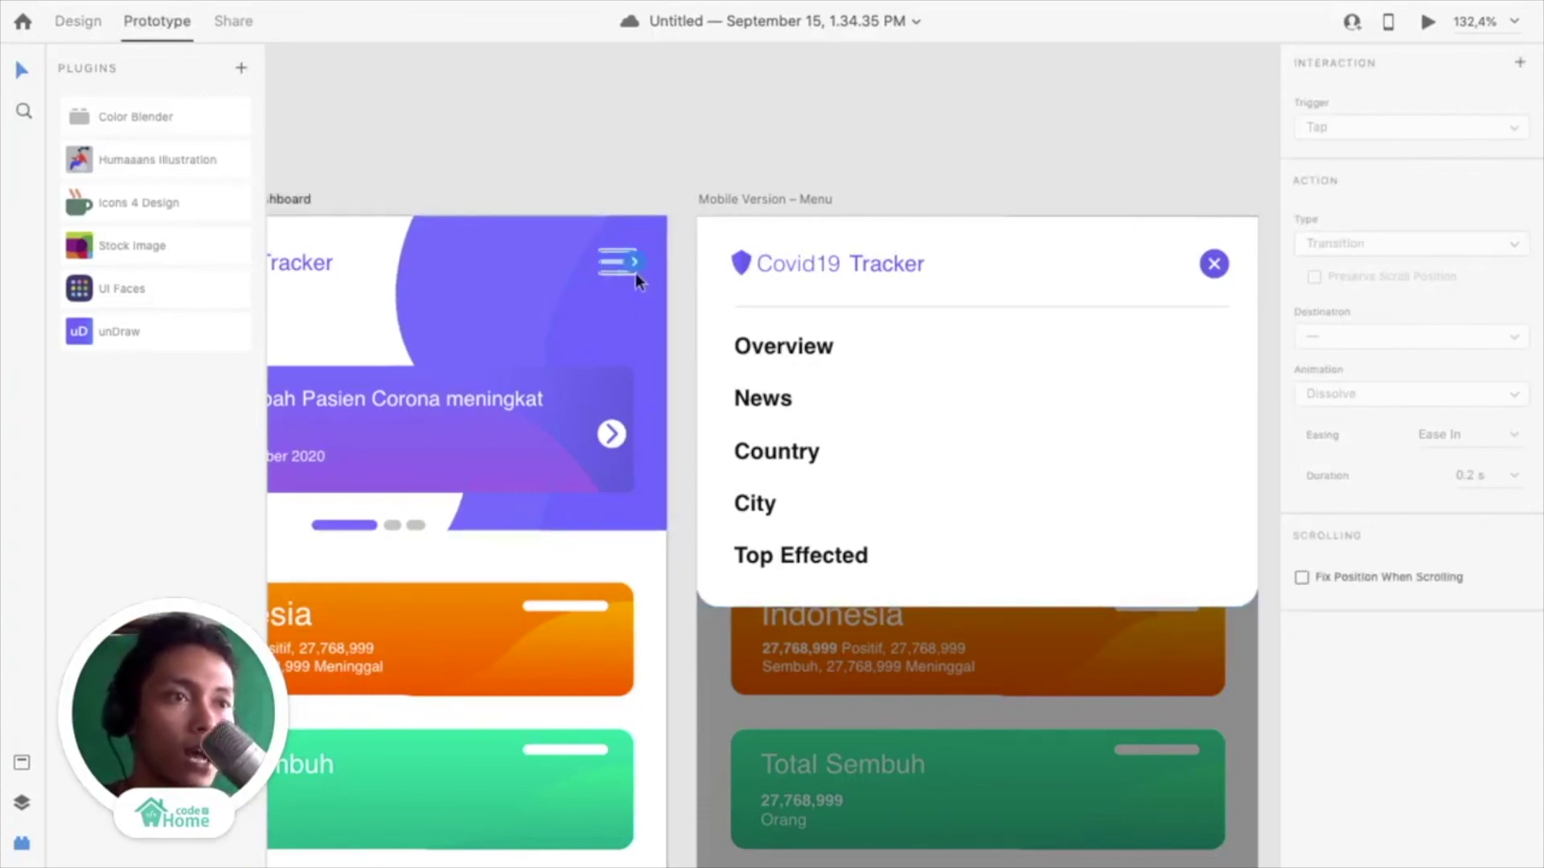
left_click_drag(632, 264, 982, 410)
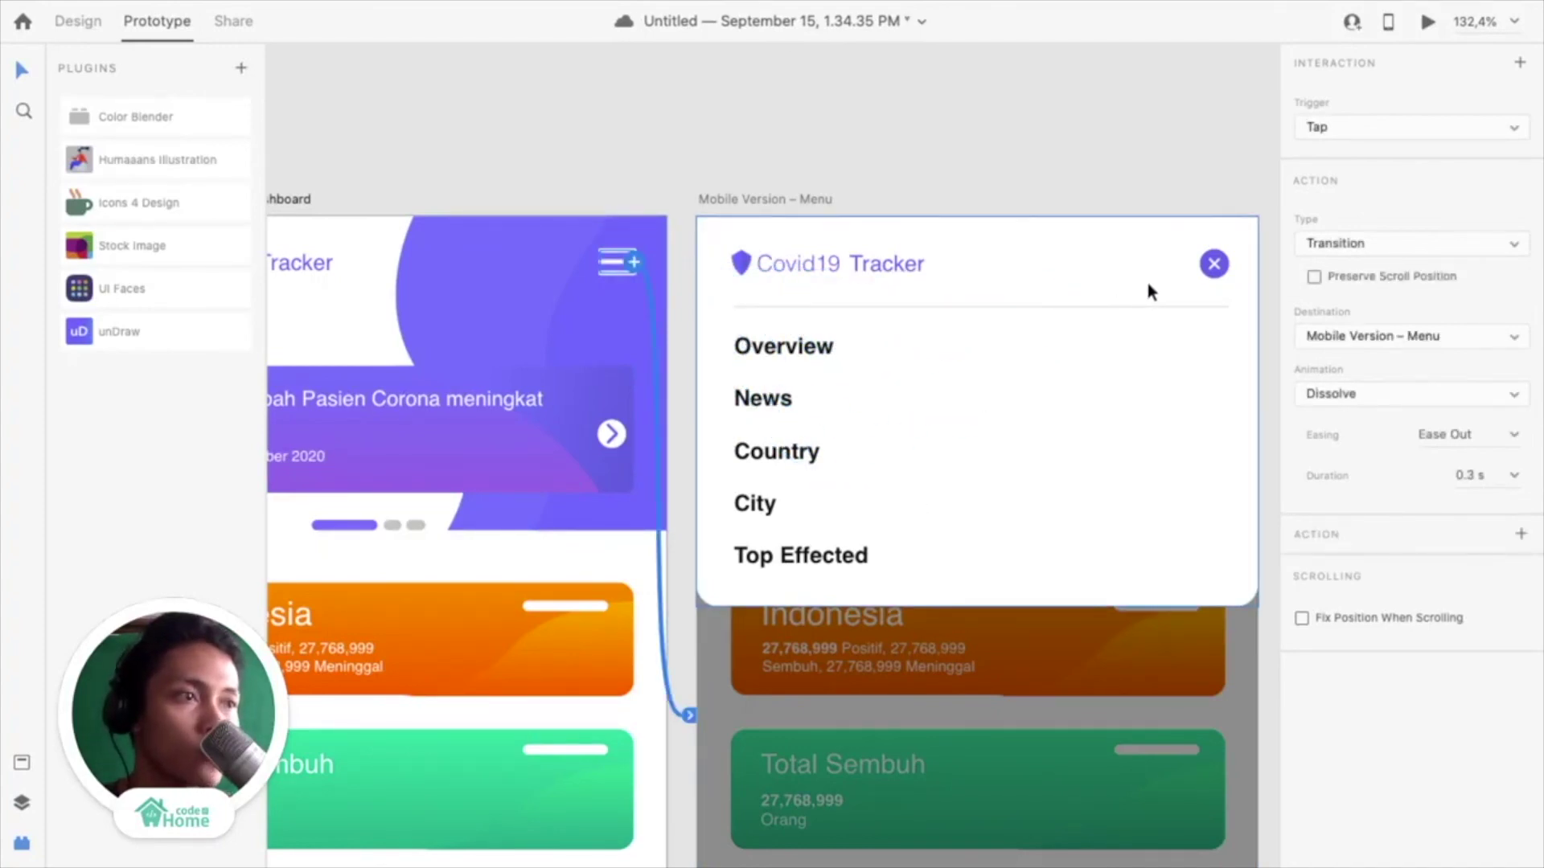
left_click(1210, 265)
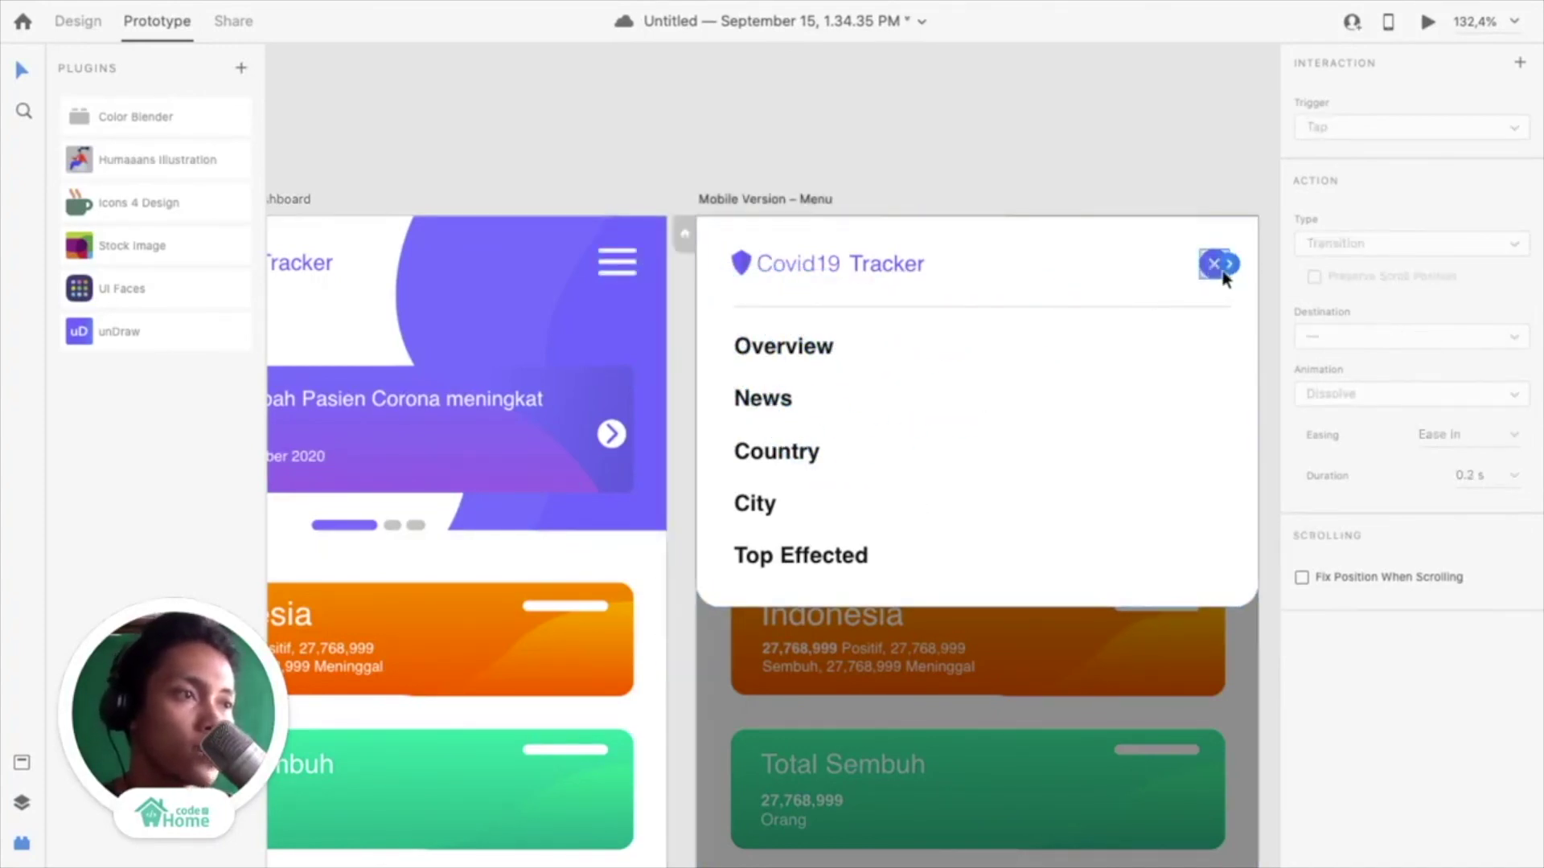
left_click_drag(1233, 271, 533, 331)
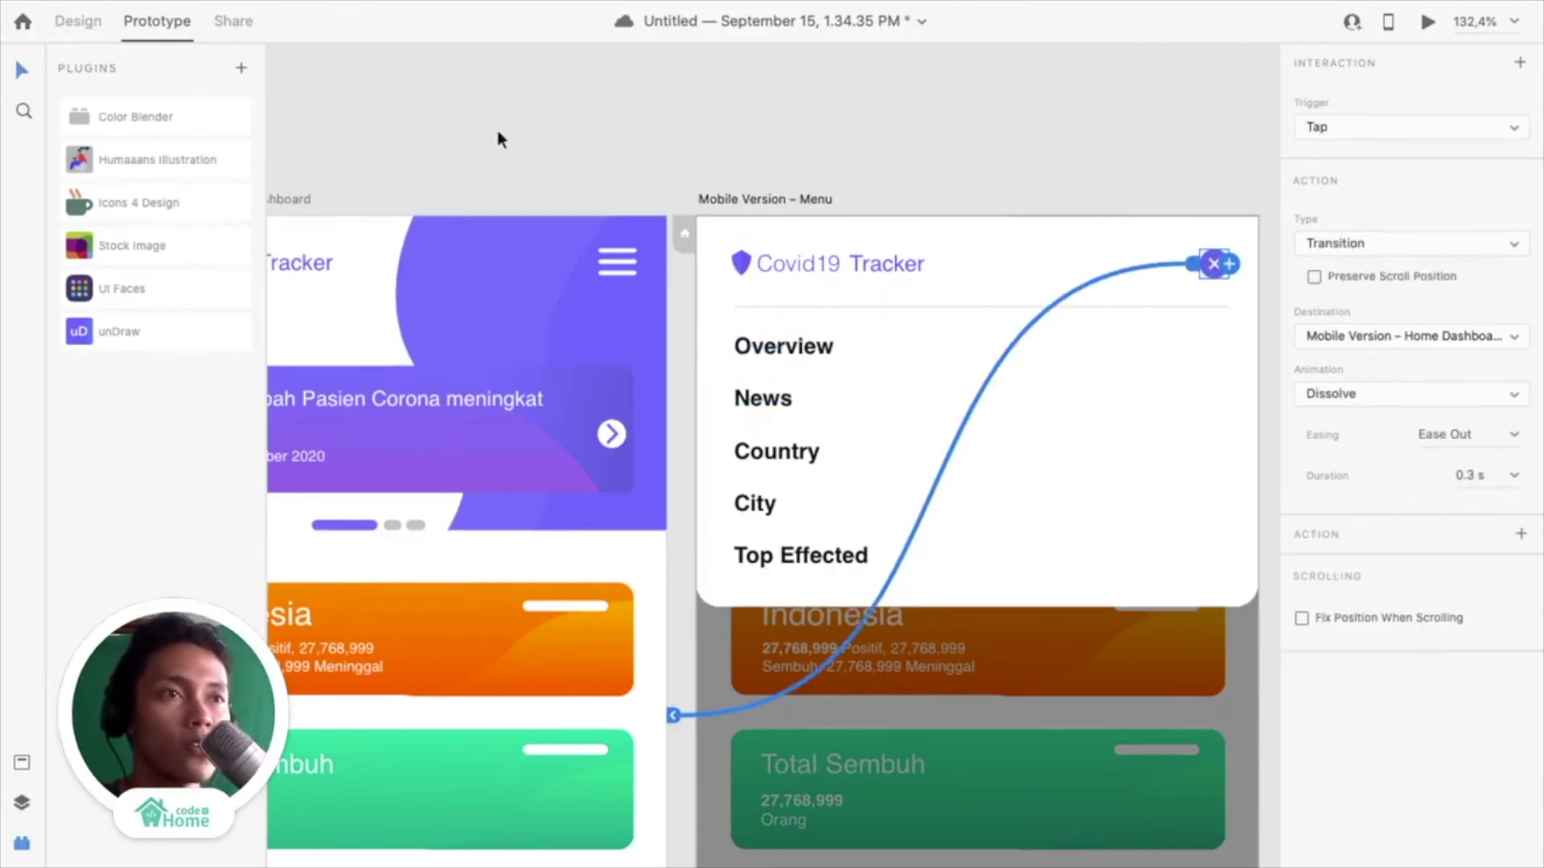
Preview the prototype from the mobile home dashboard and test opening and closing the menu with the hamburger and close icons
scroll(791, 318, "down", 8)
scroll(791, 318, "left", 3)
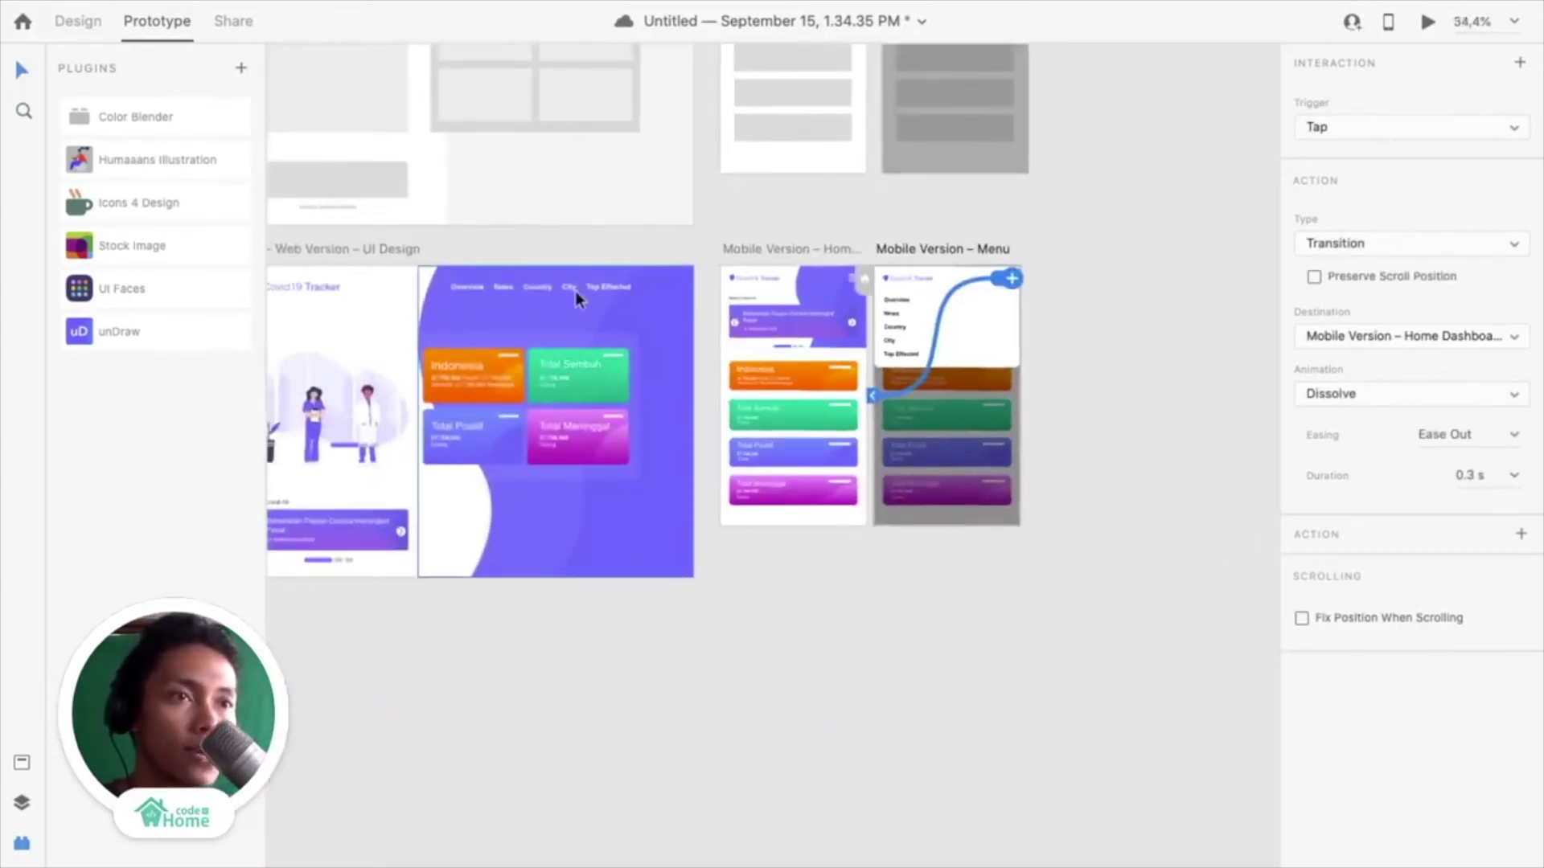
left_click(803, 248)
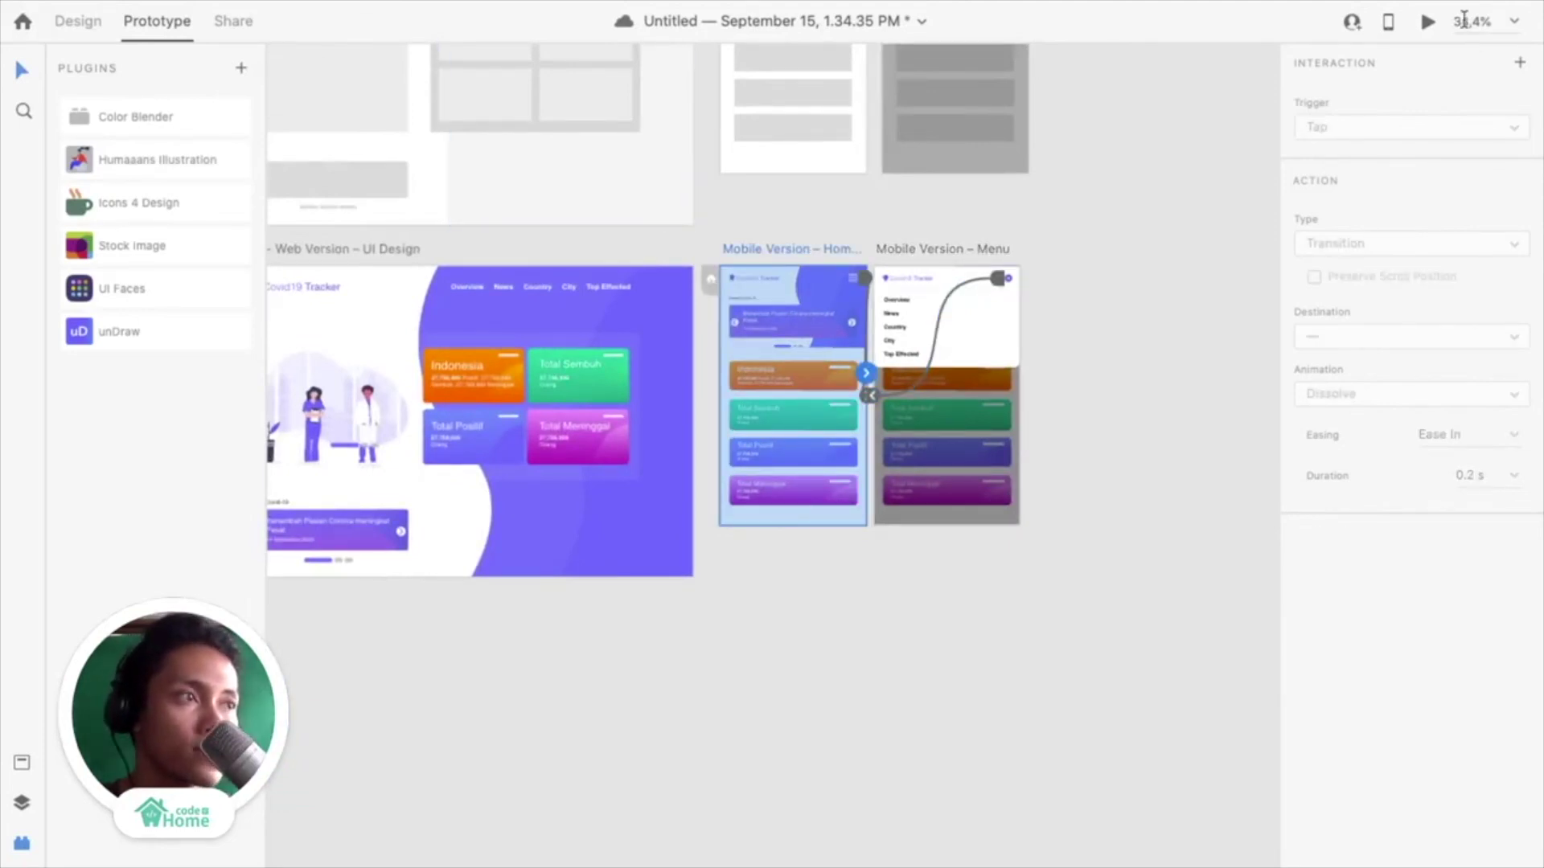
left_click(1424, 22)
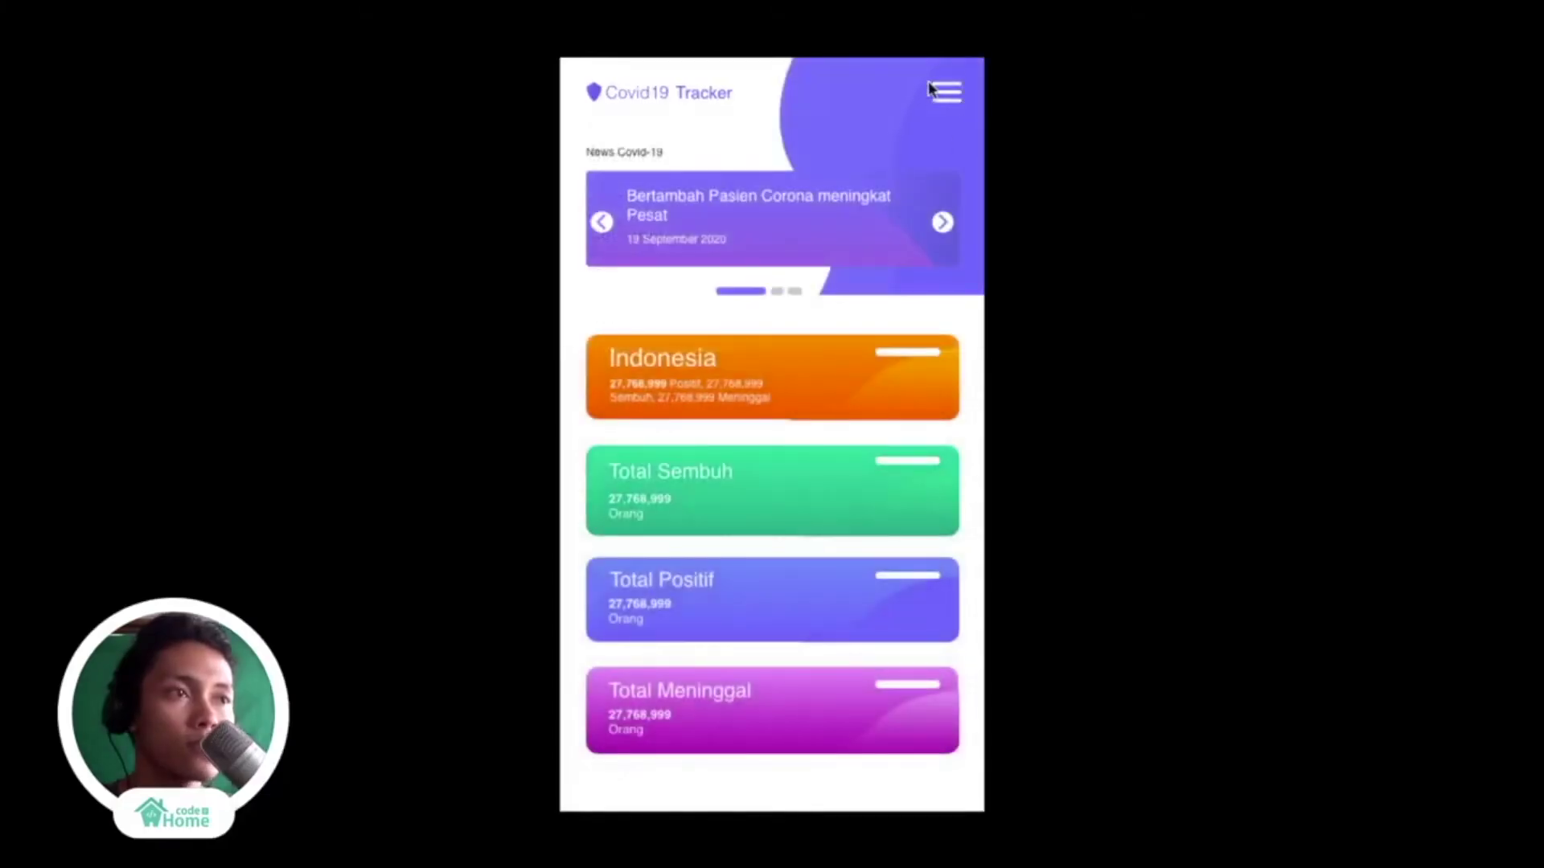
left_click(947, 93)
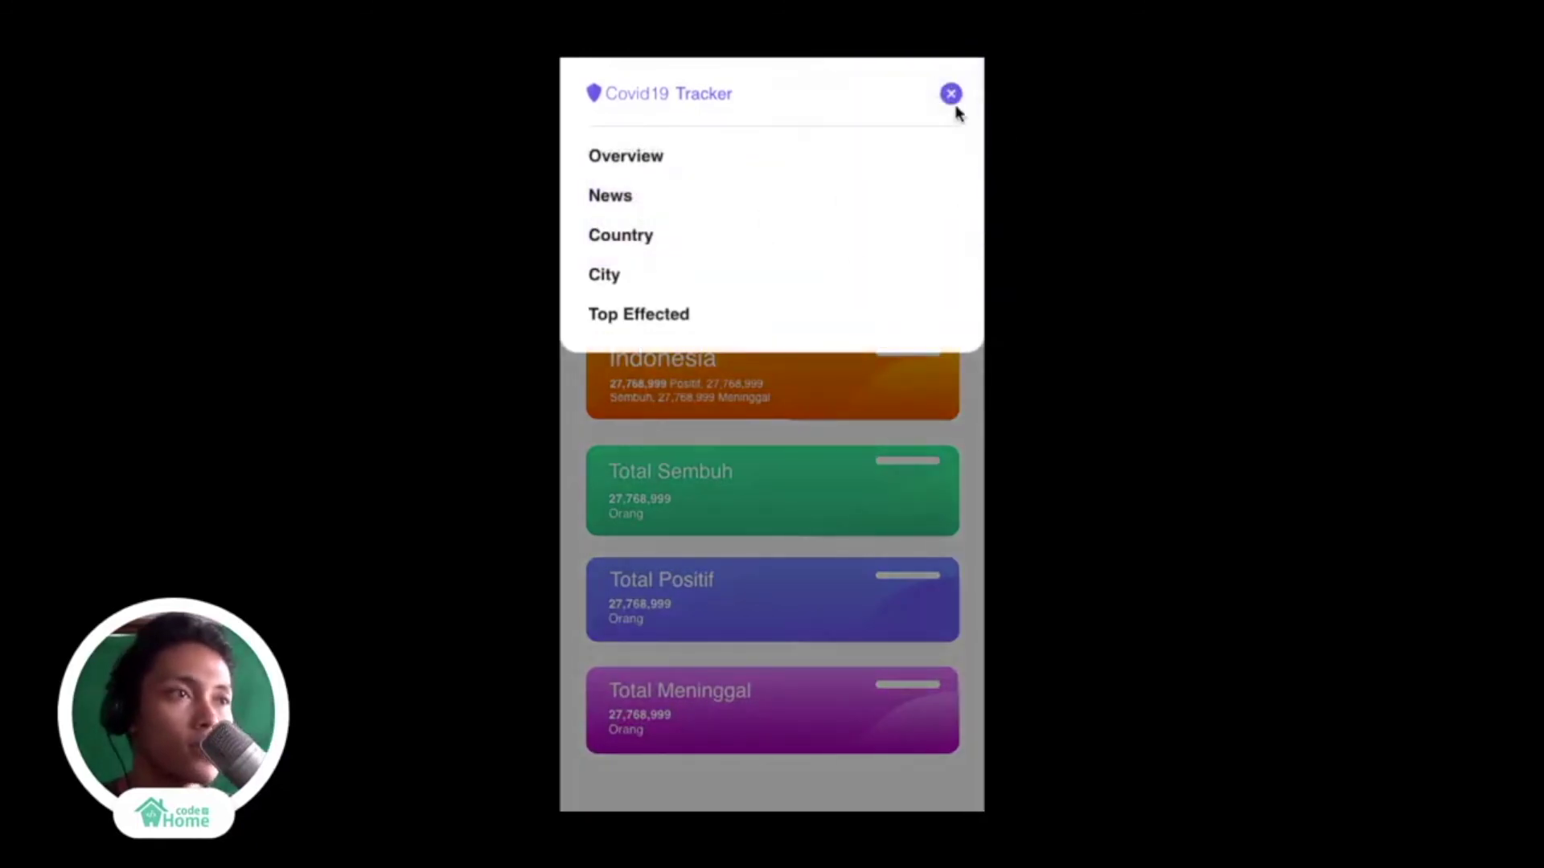
left_click(950, 94)
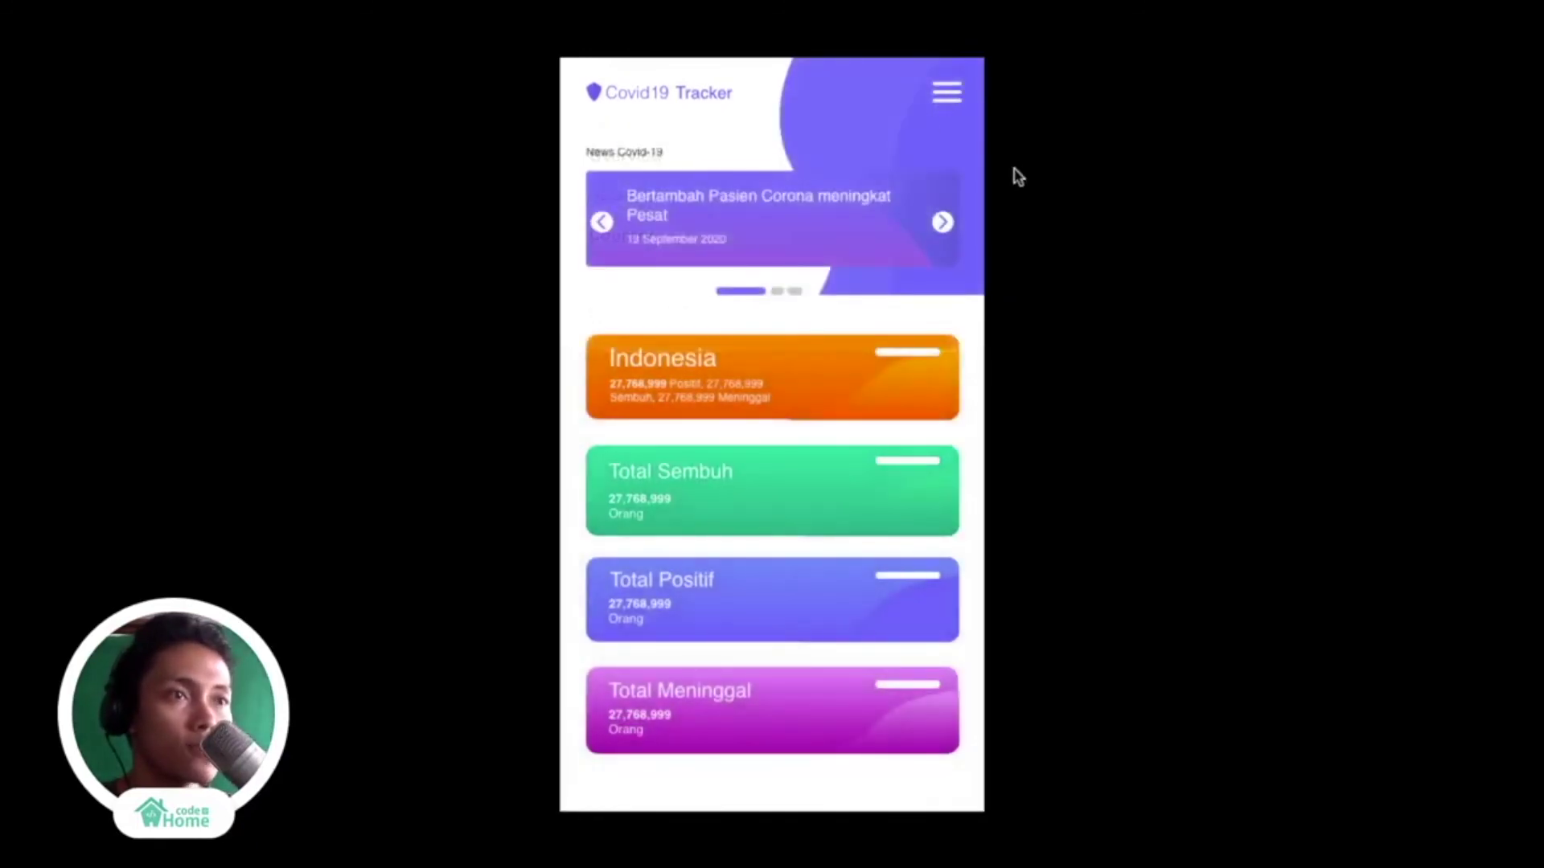
left_click(948, 95)
left_click(951, 96)
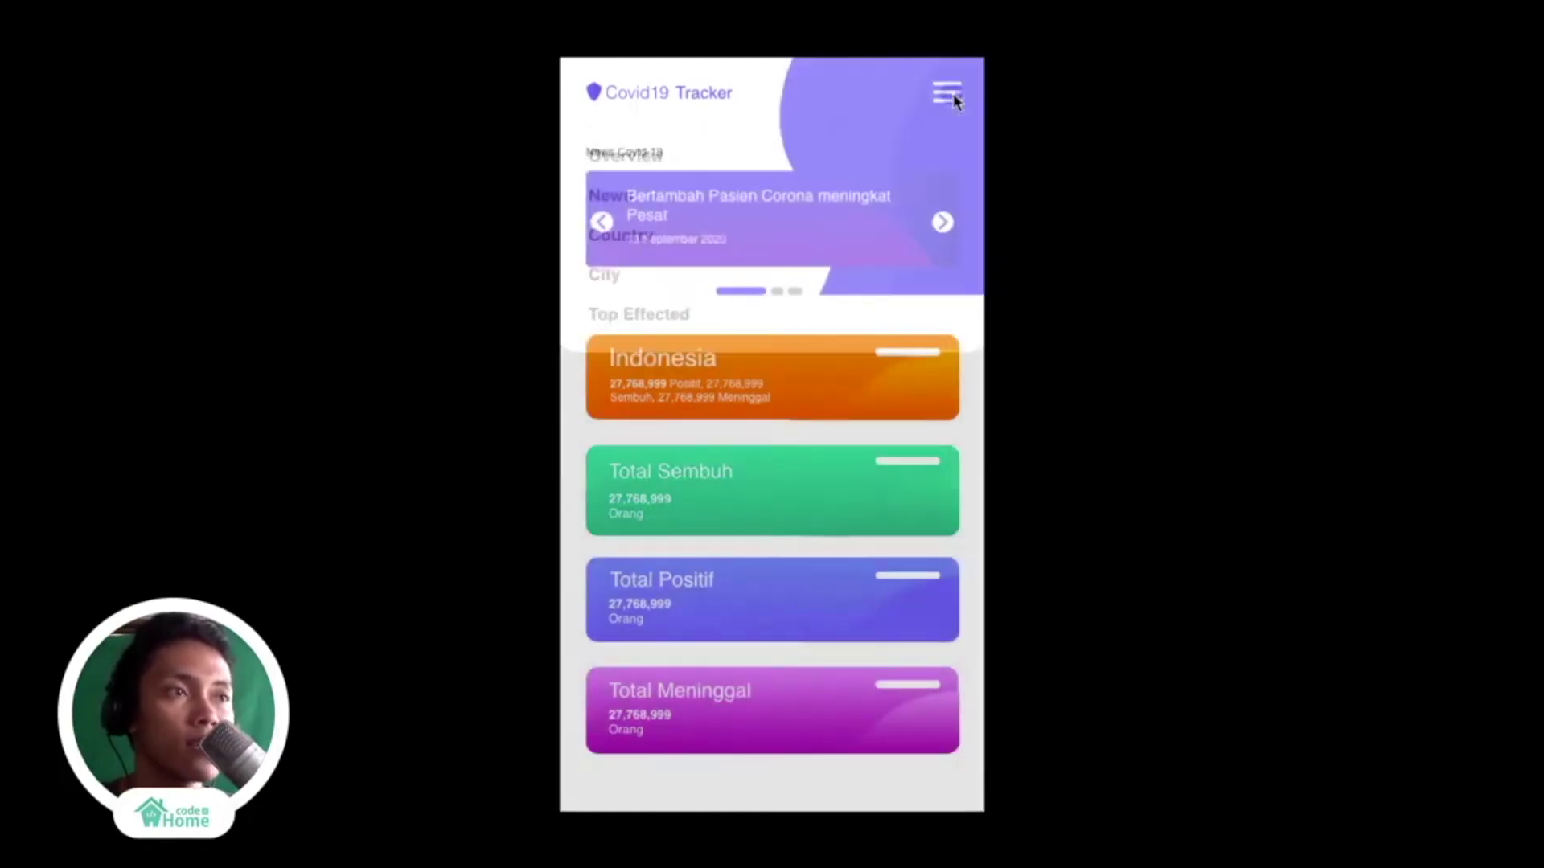